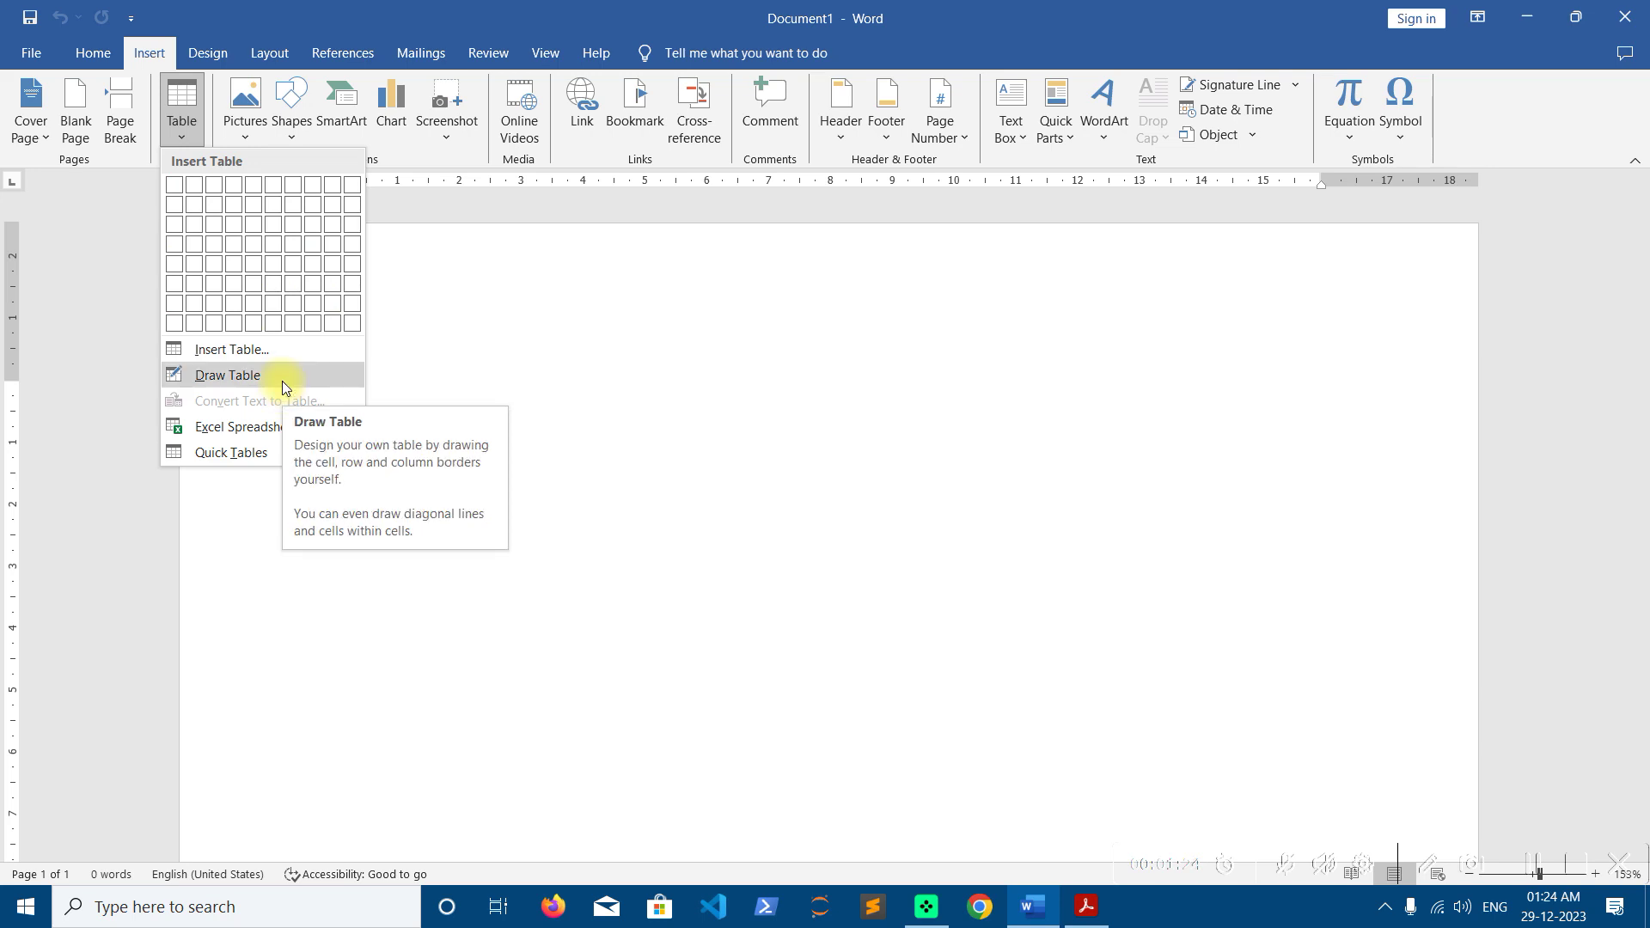
# Insert an empty 4×4 table on the blank Document1 page
pyautogui.click(235, 245)
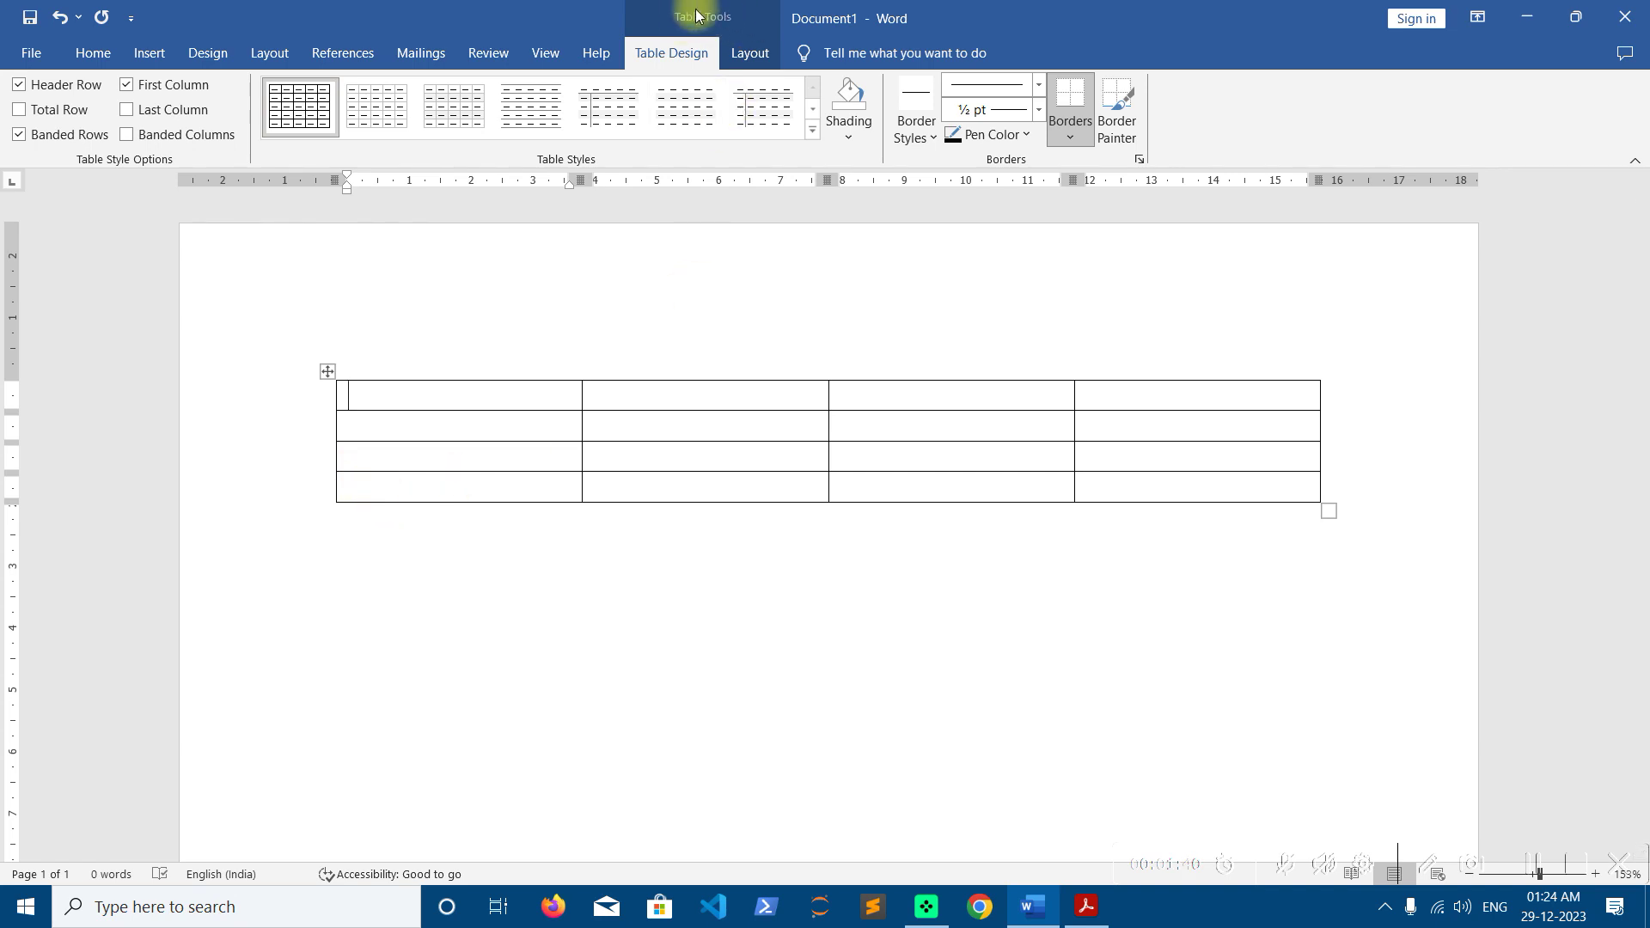
# Enter 1, 2, 3 and 5 across the four top-row cells of the table
pyautogui.click(773, 62)
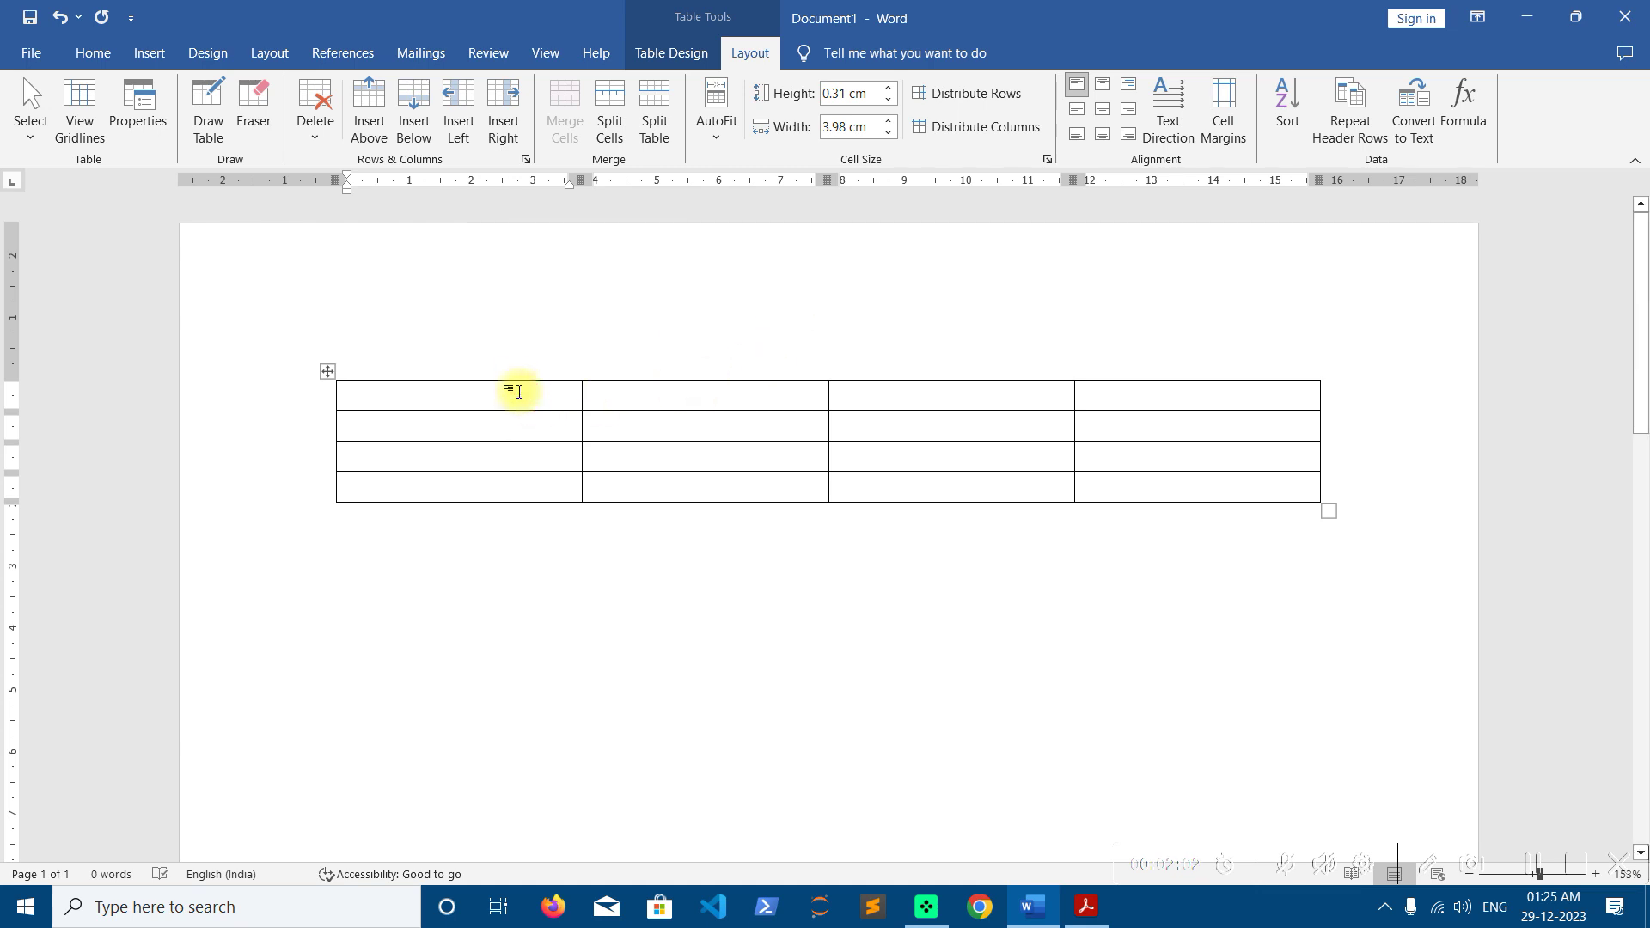
pyautogui.write('1')
pyautogui.press('Tab')
pyautogui.write('2')
pyautogui.press('Tab')
pyautogui.write('3')
pyautogui.press('Tab')
pyautogui.write('5')
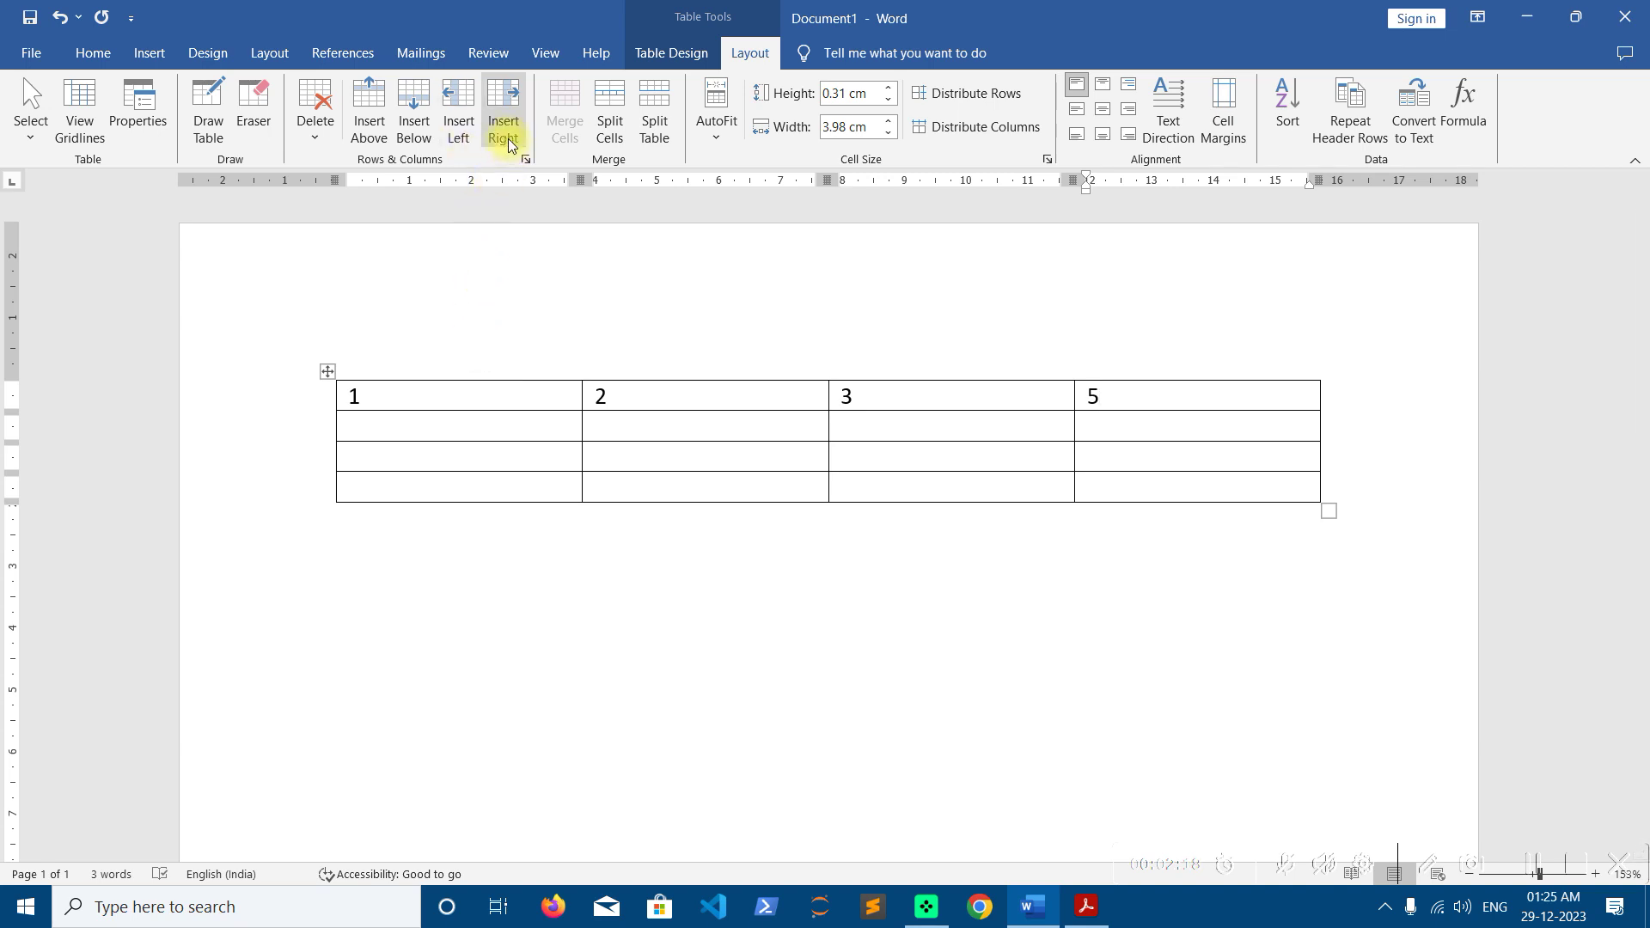
# Add a column to the right of column 3, then undo it
pyautogui.click(939, 404)
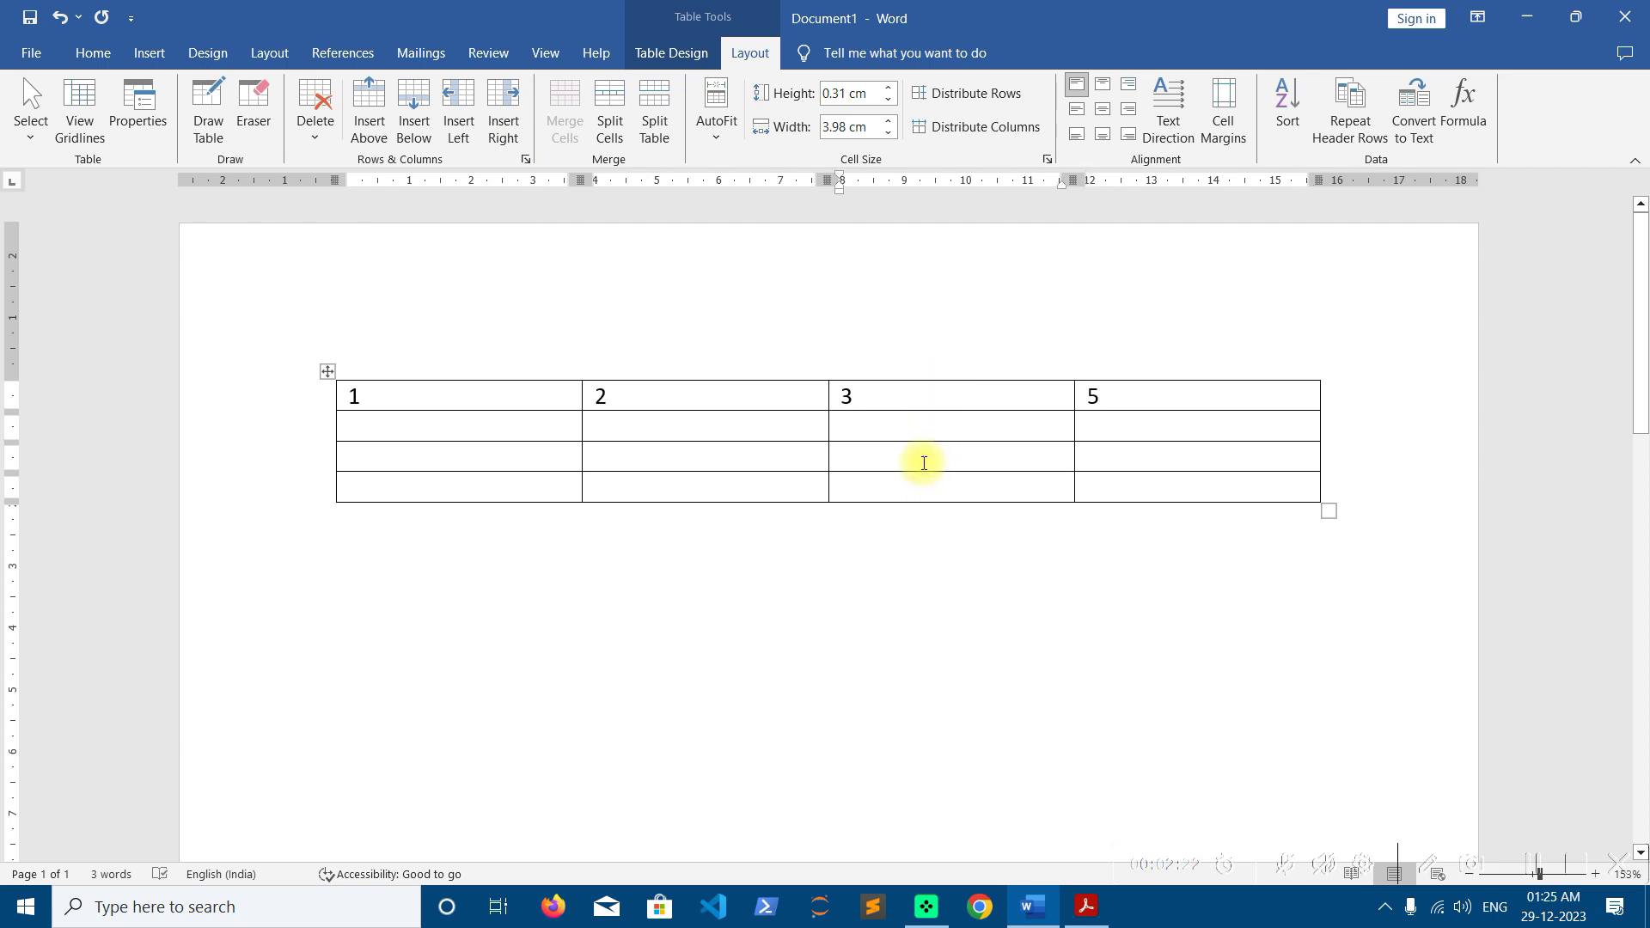
pyautogui.click(511, 131)
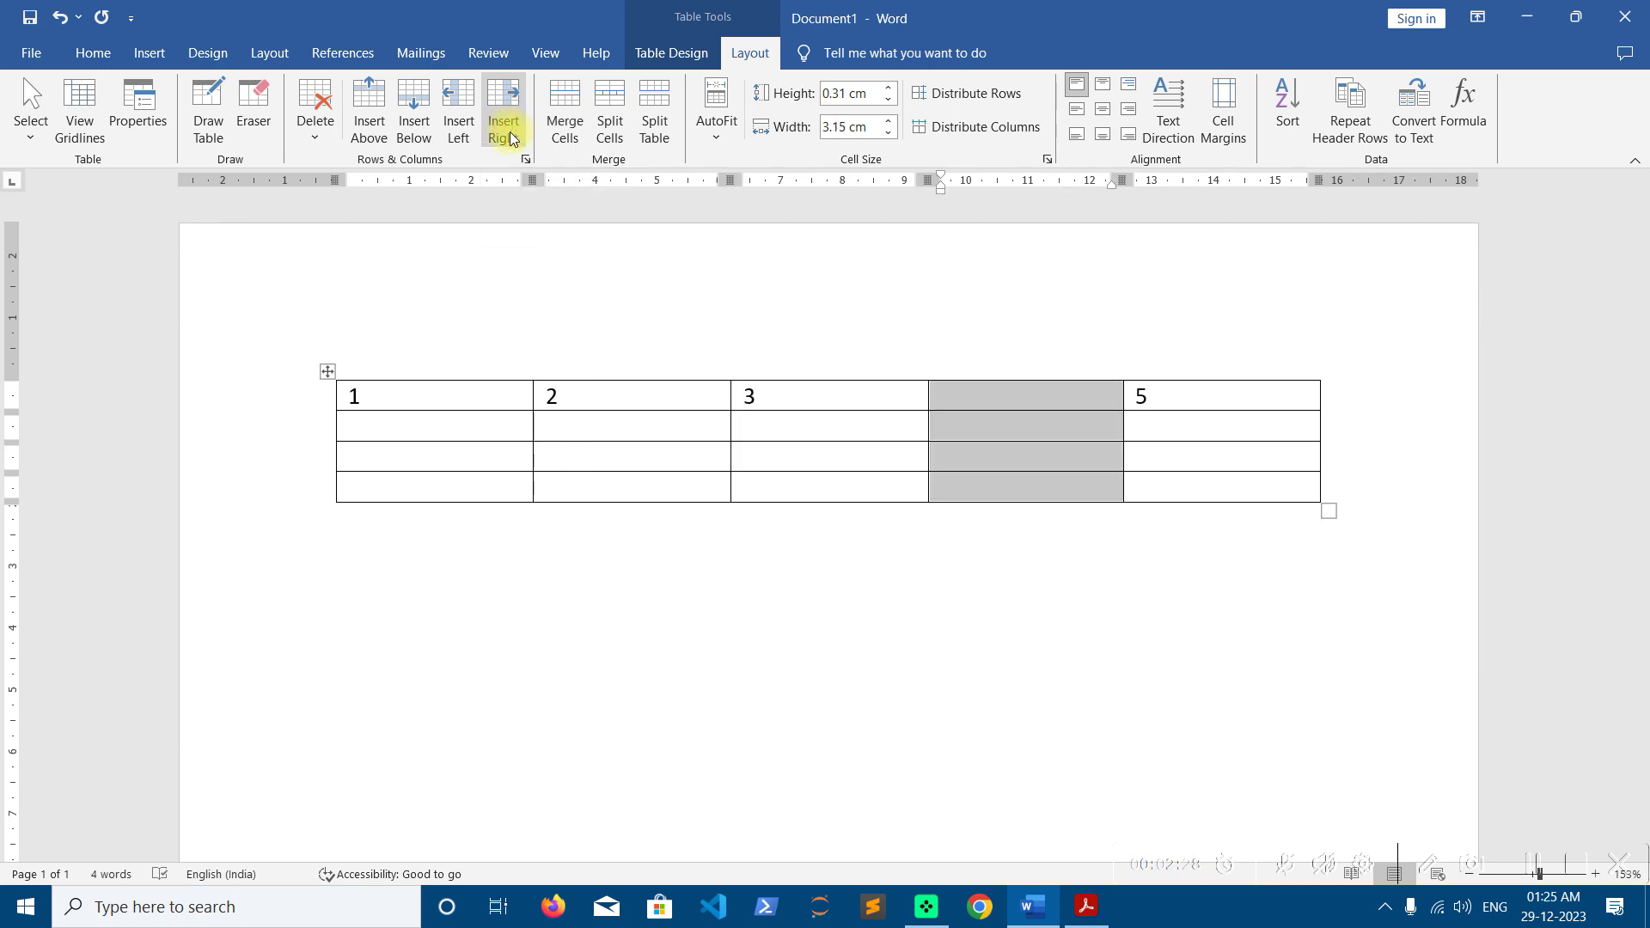
pyautogui.hotkey('ctrl', 'z')
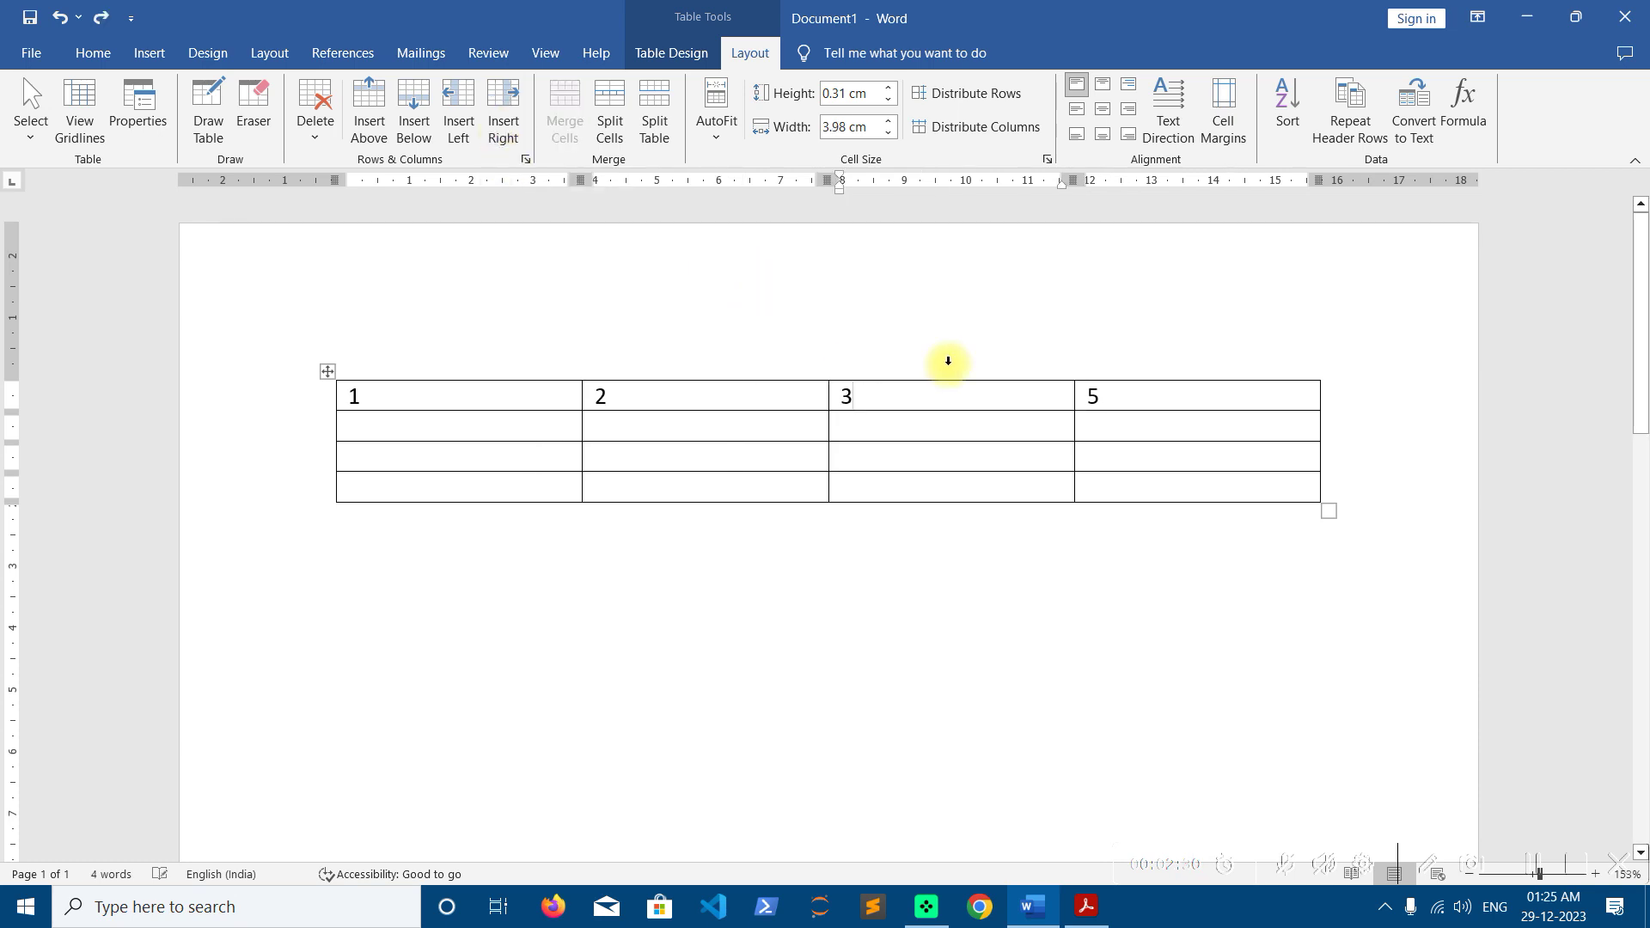
# Insert a blank column left of the 5 column, then delete that column
pyautogui.click(1166, 396)
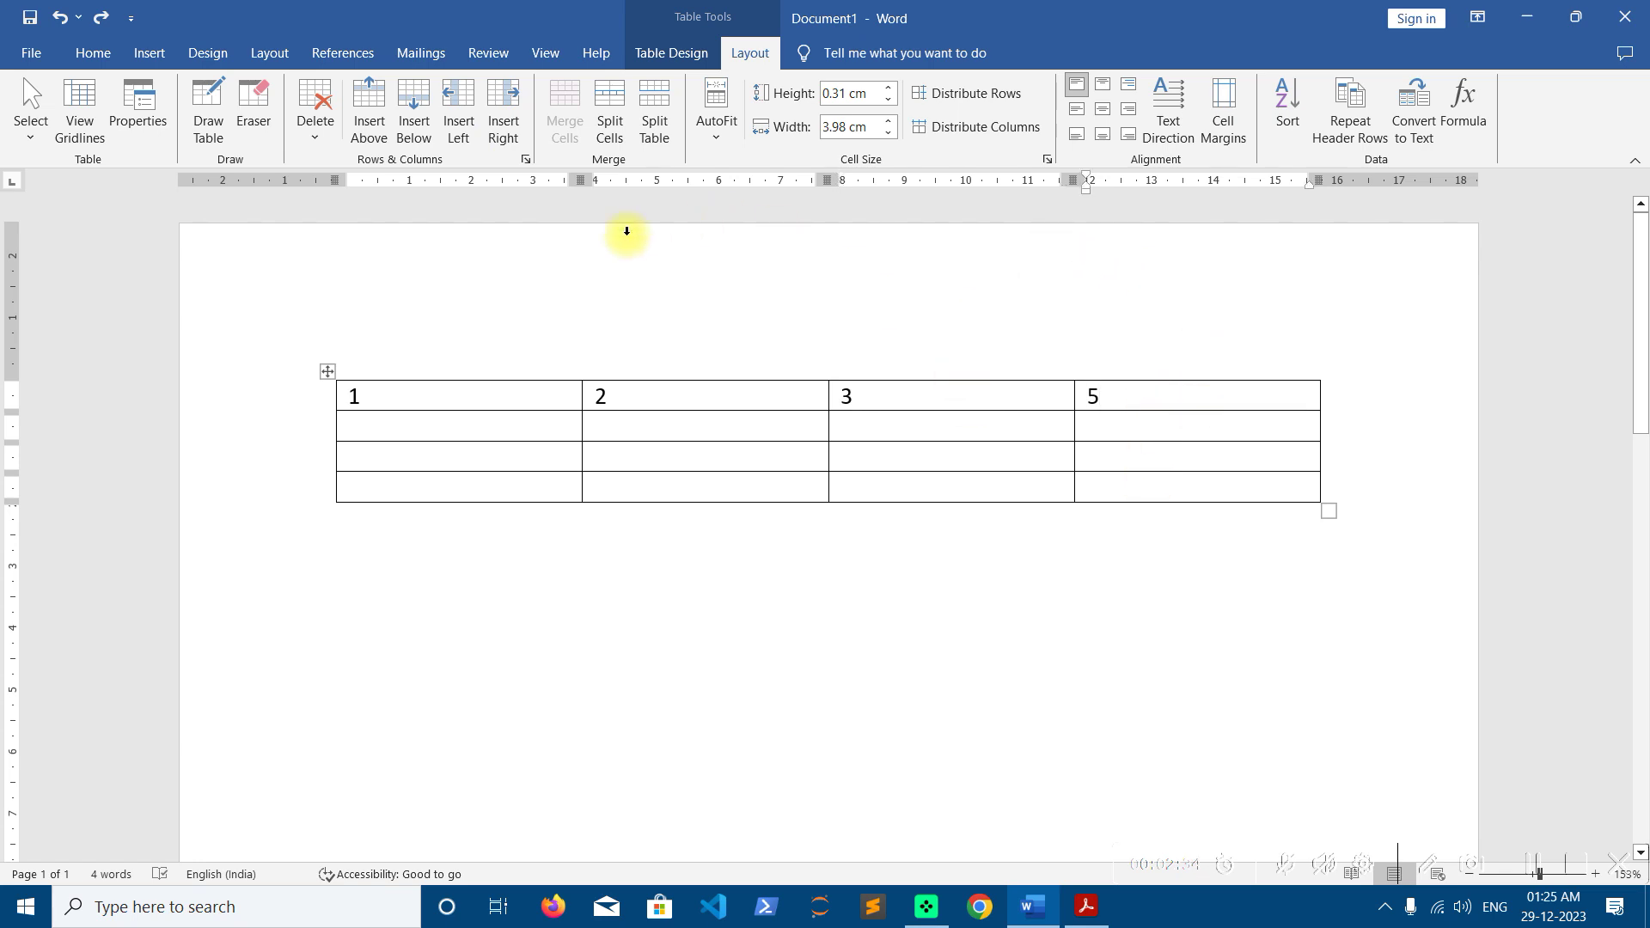
pyautogui.click(474, 129)
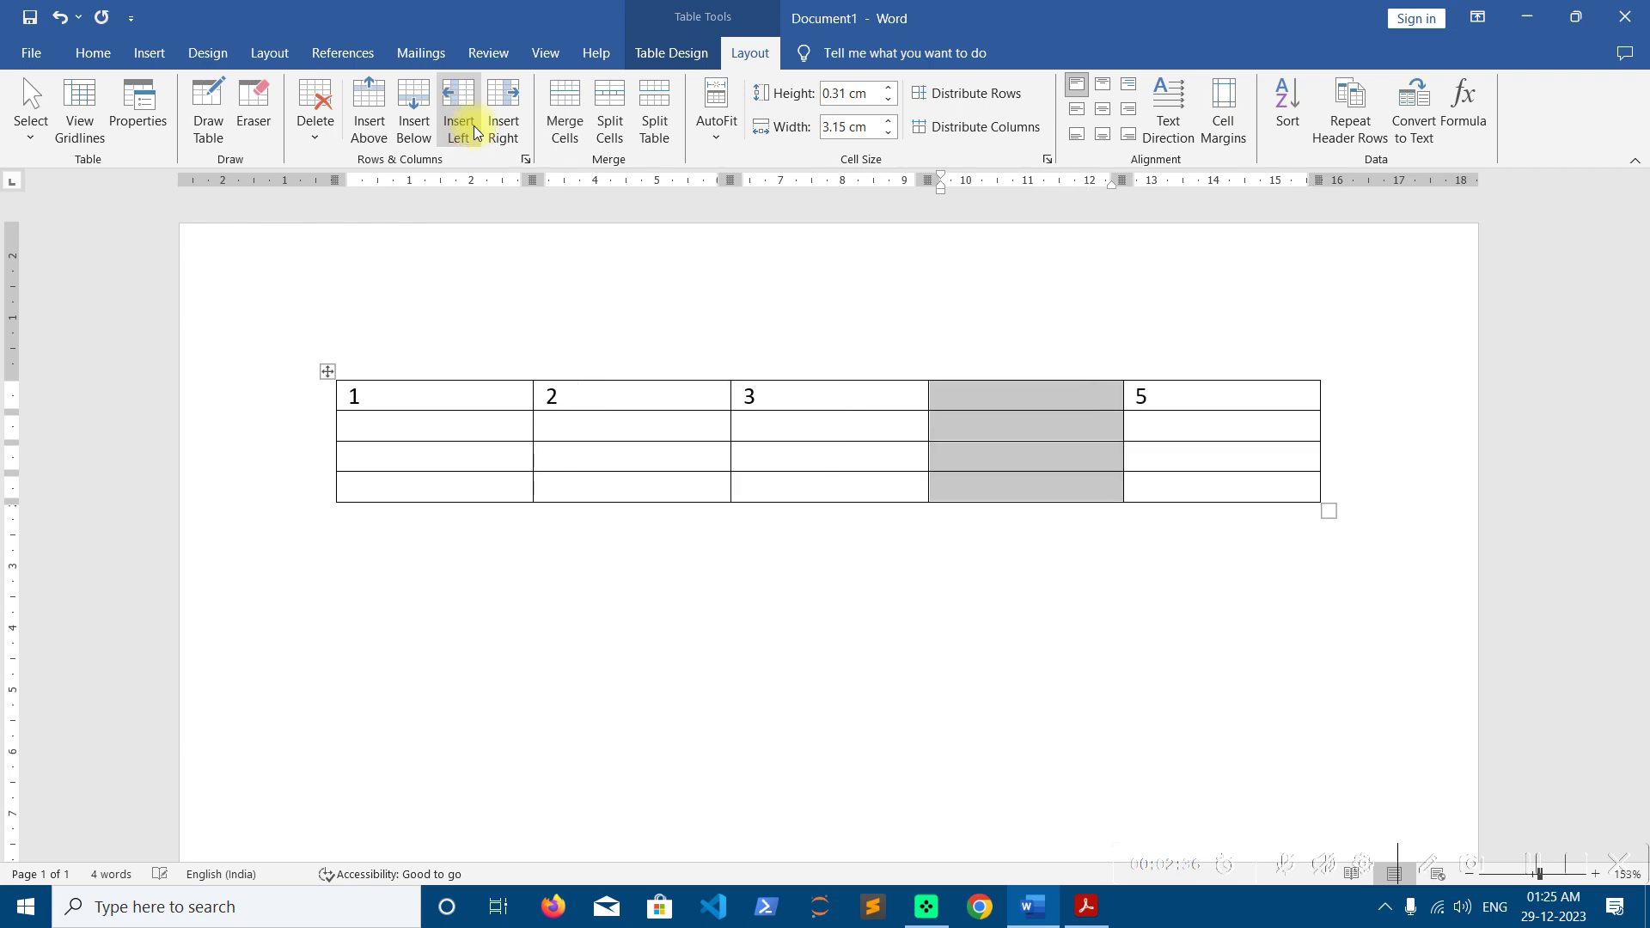
pyautogui.click(999, 404)
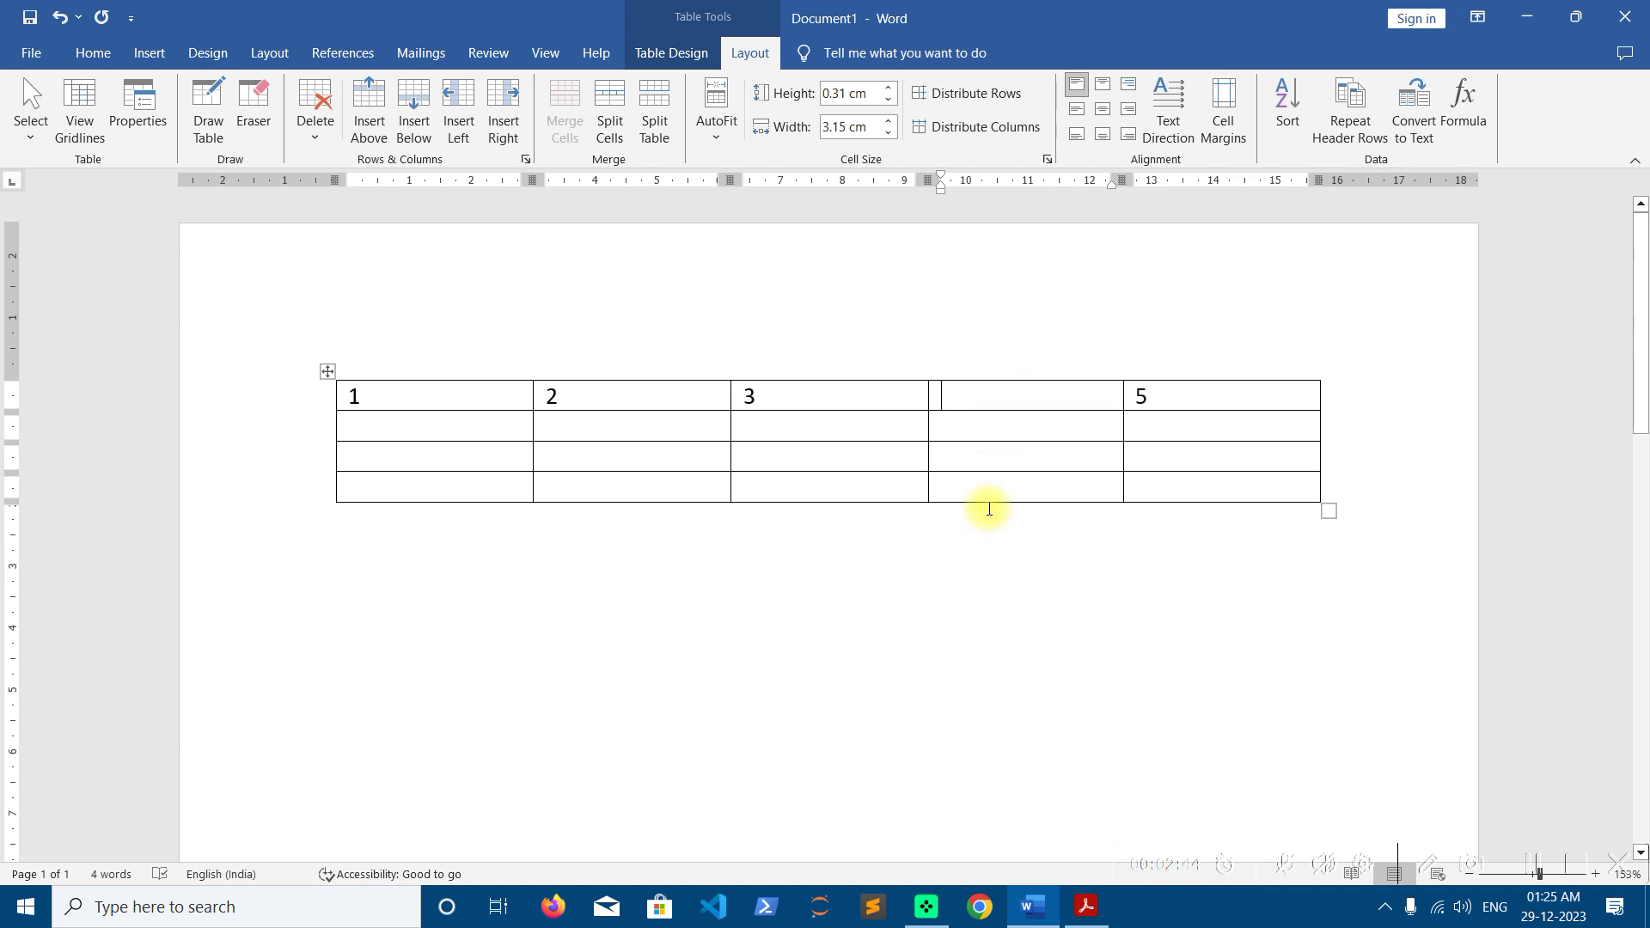
pyautogui.click(316, 133)
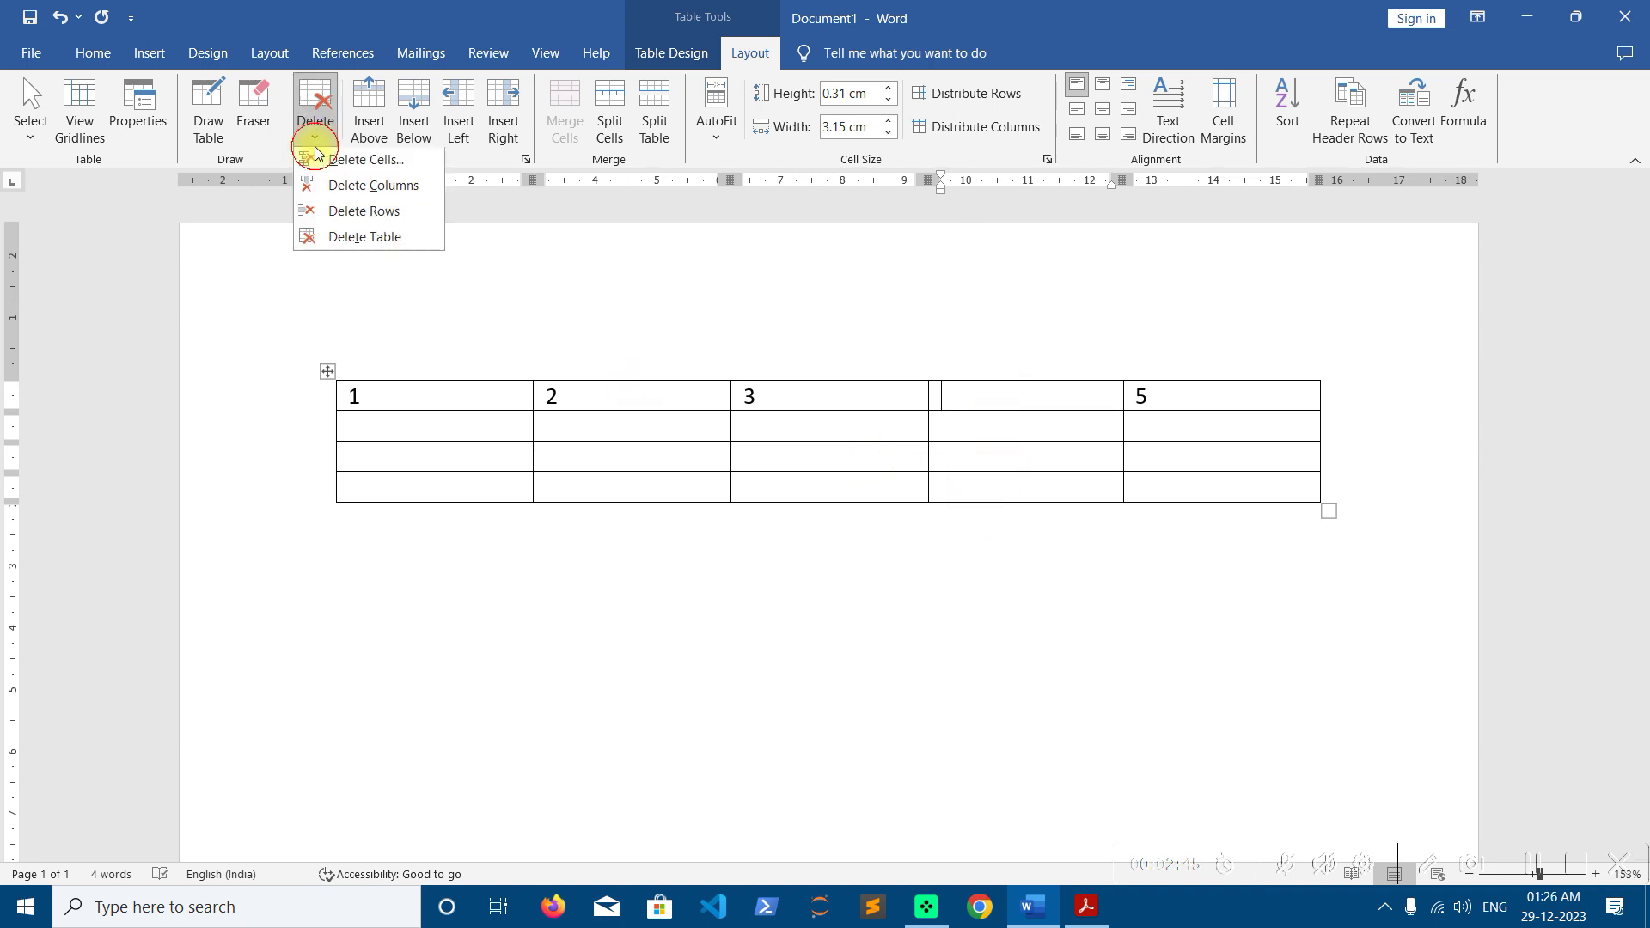
pyautogui.click(324, 190)
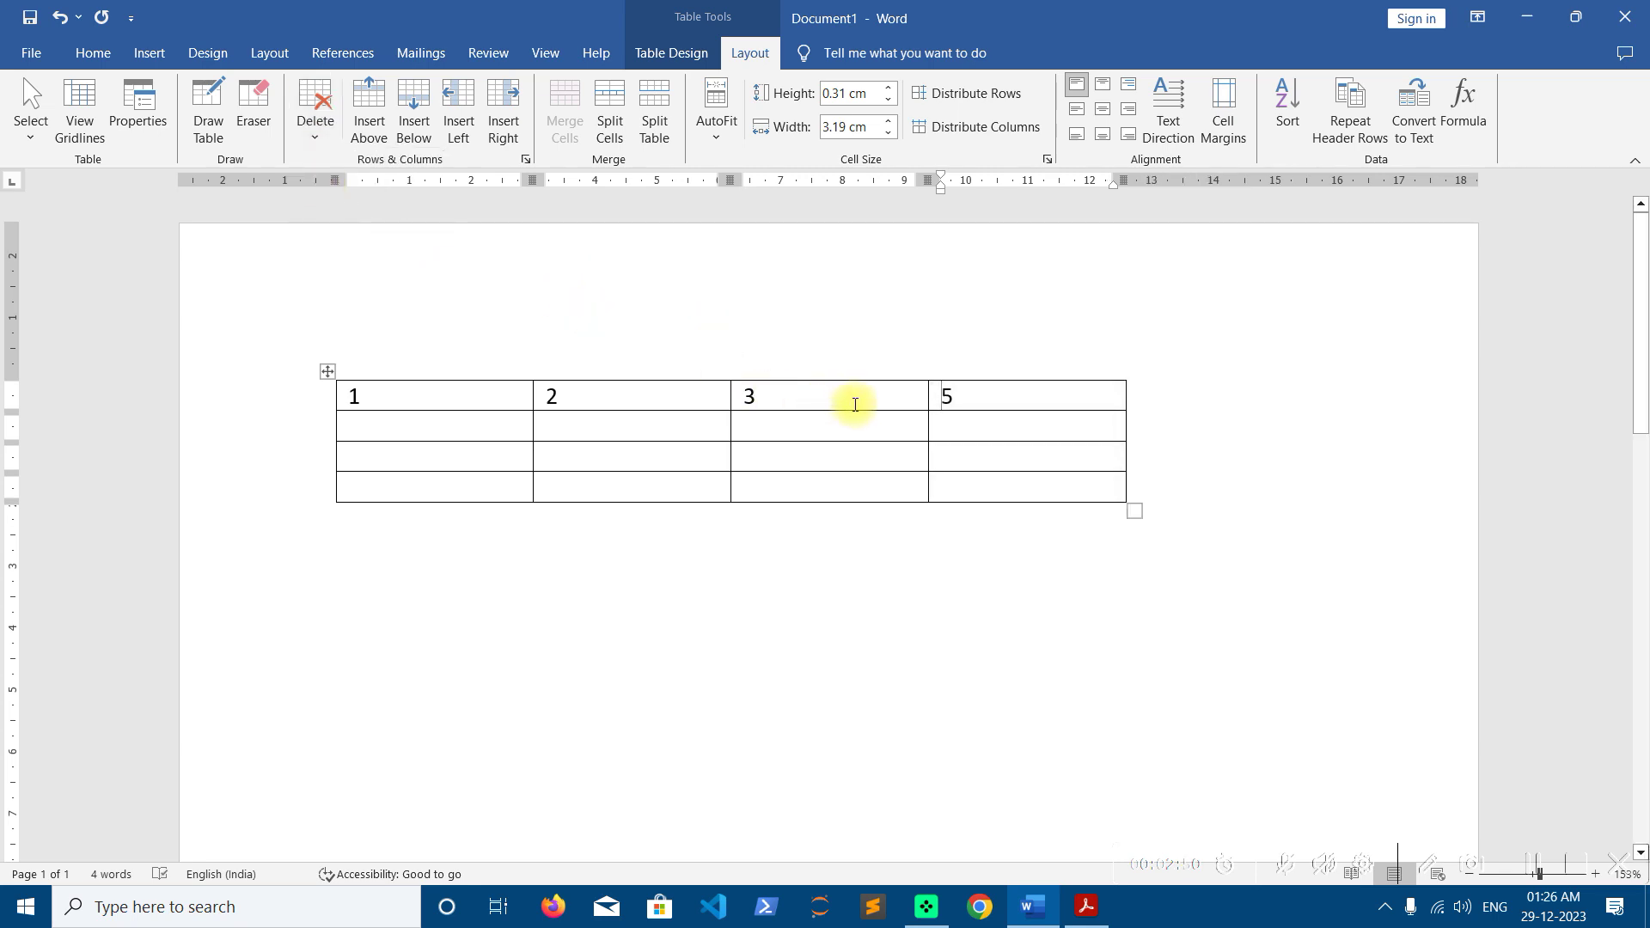
# Type 2, 3 and 5 down the first column, then add a row below 3 containing 4
pyautogui.click(405, 426)
pyautogui.write('2')
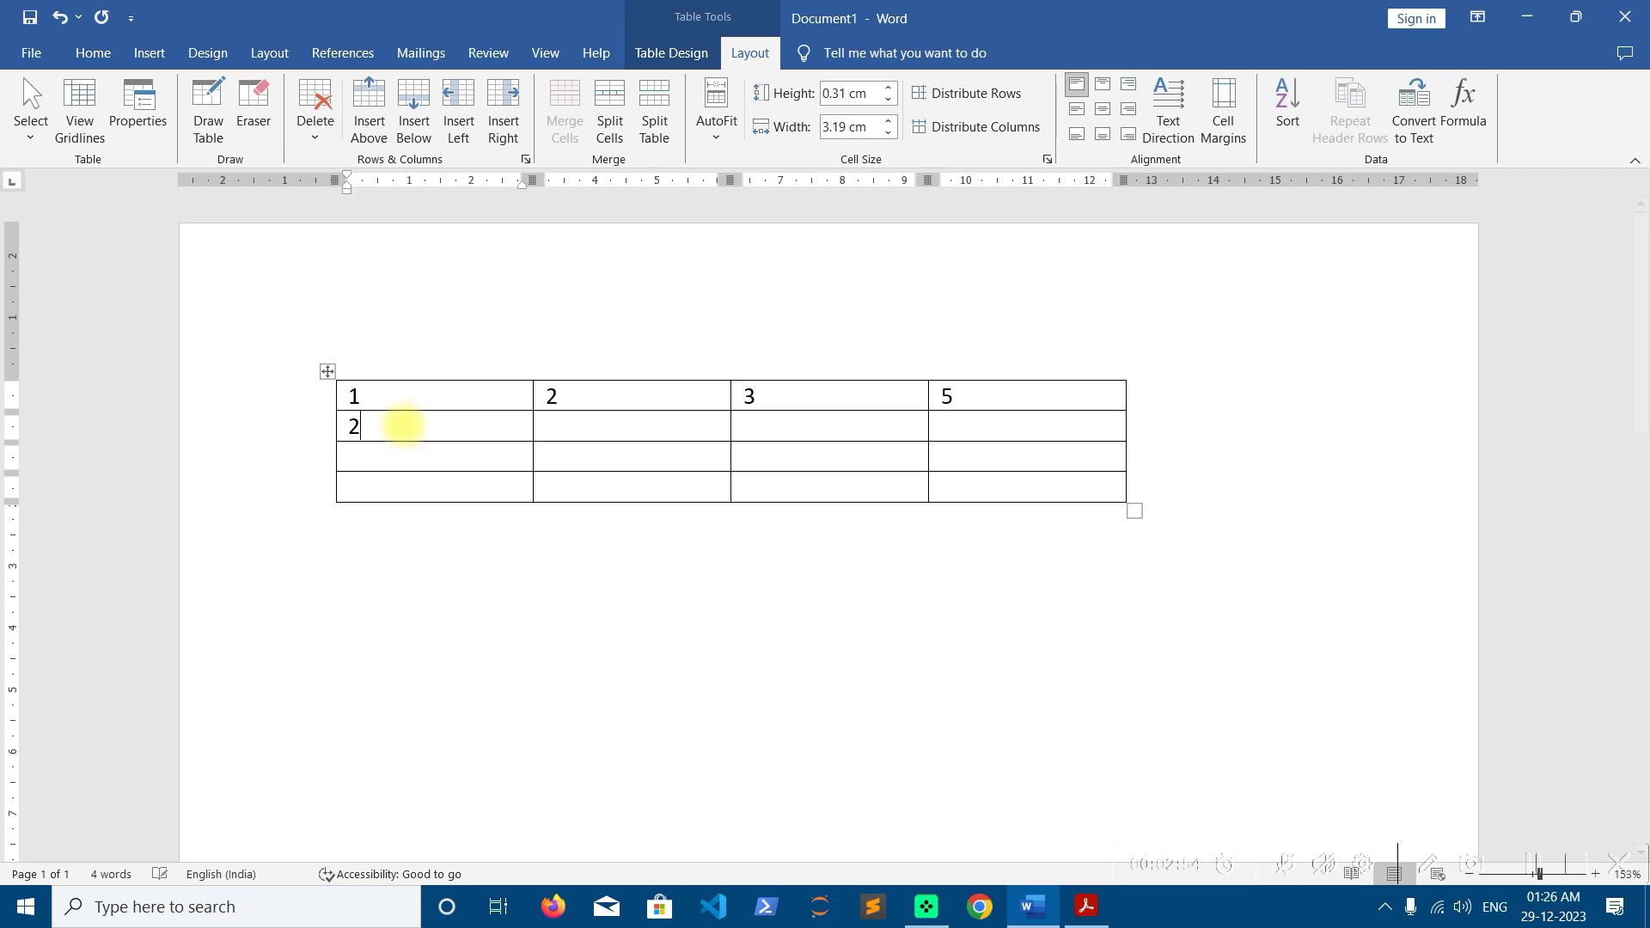
pyautogui.write('3')
pyautogui.write('5')
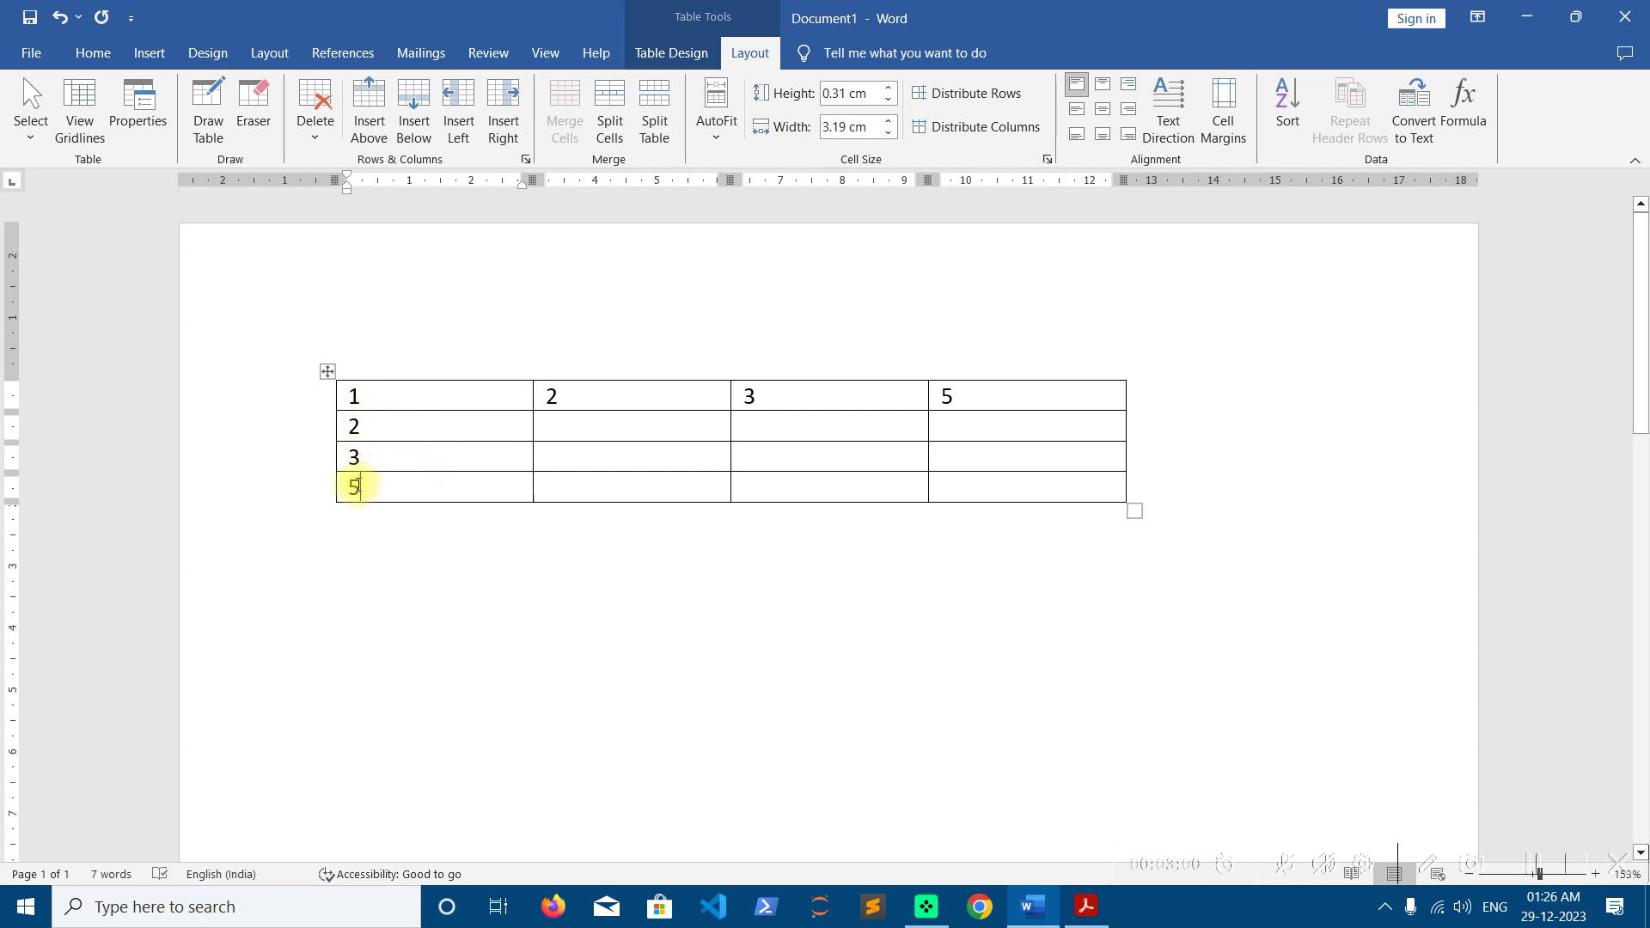
pyautogui.click(388, 462)
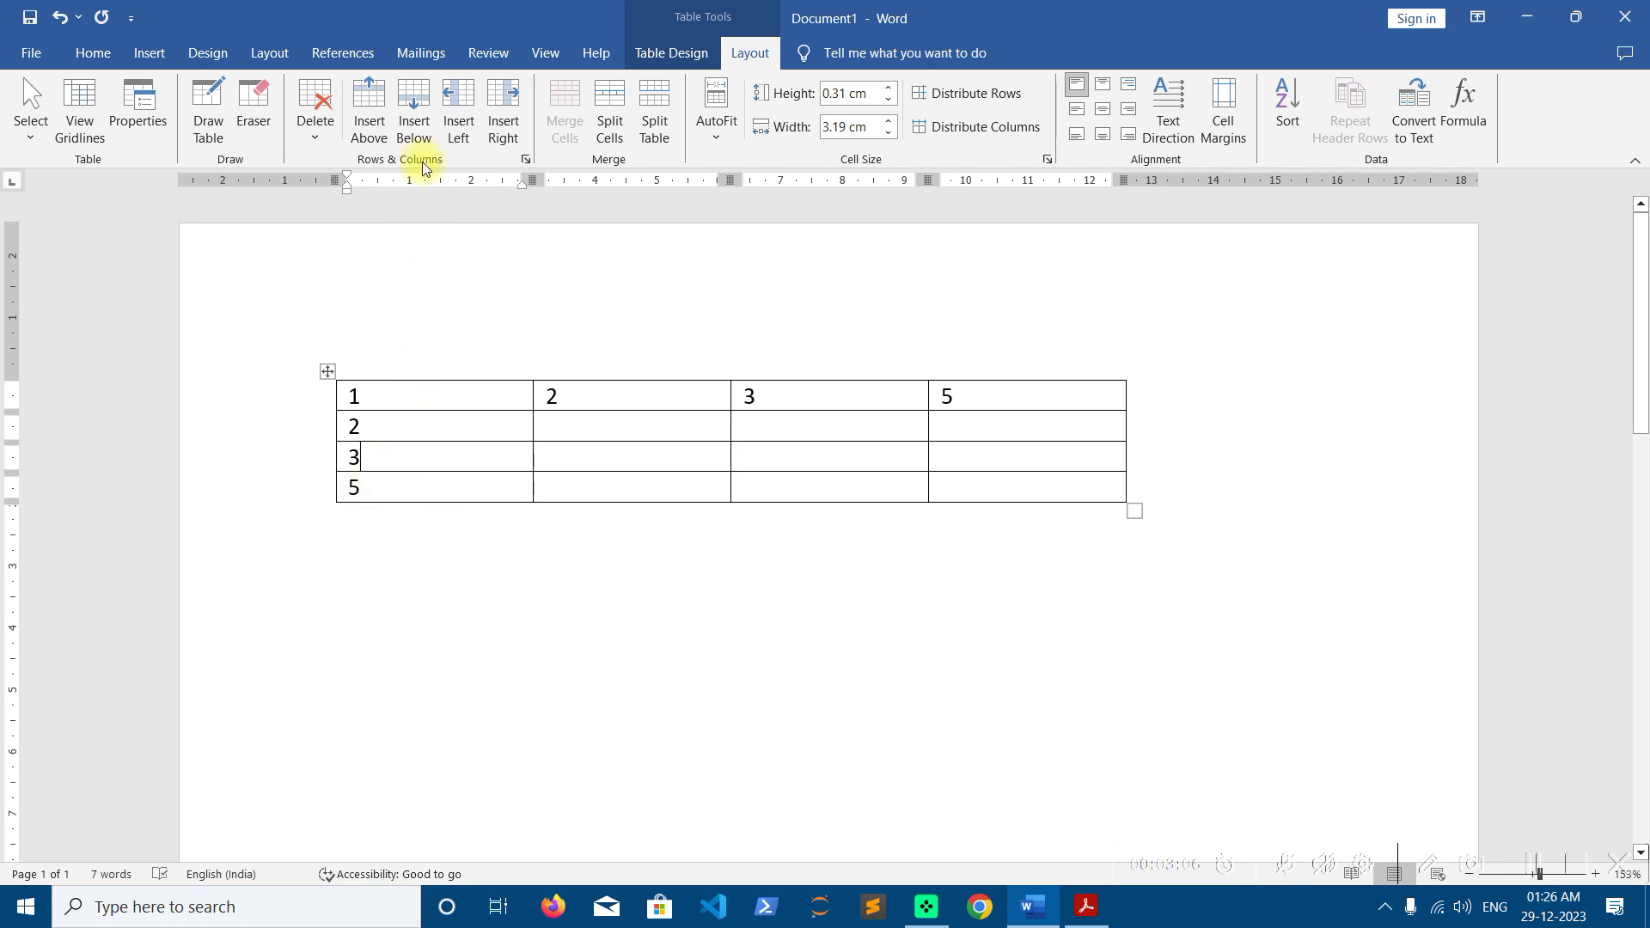
pyautogui.click(415, 116)
pyautogui.click(400, 492)
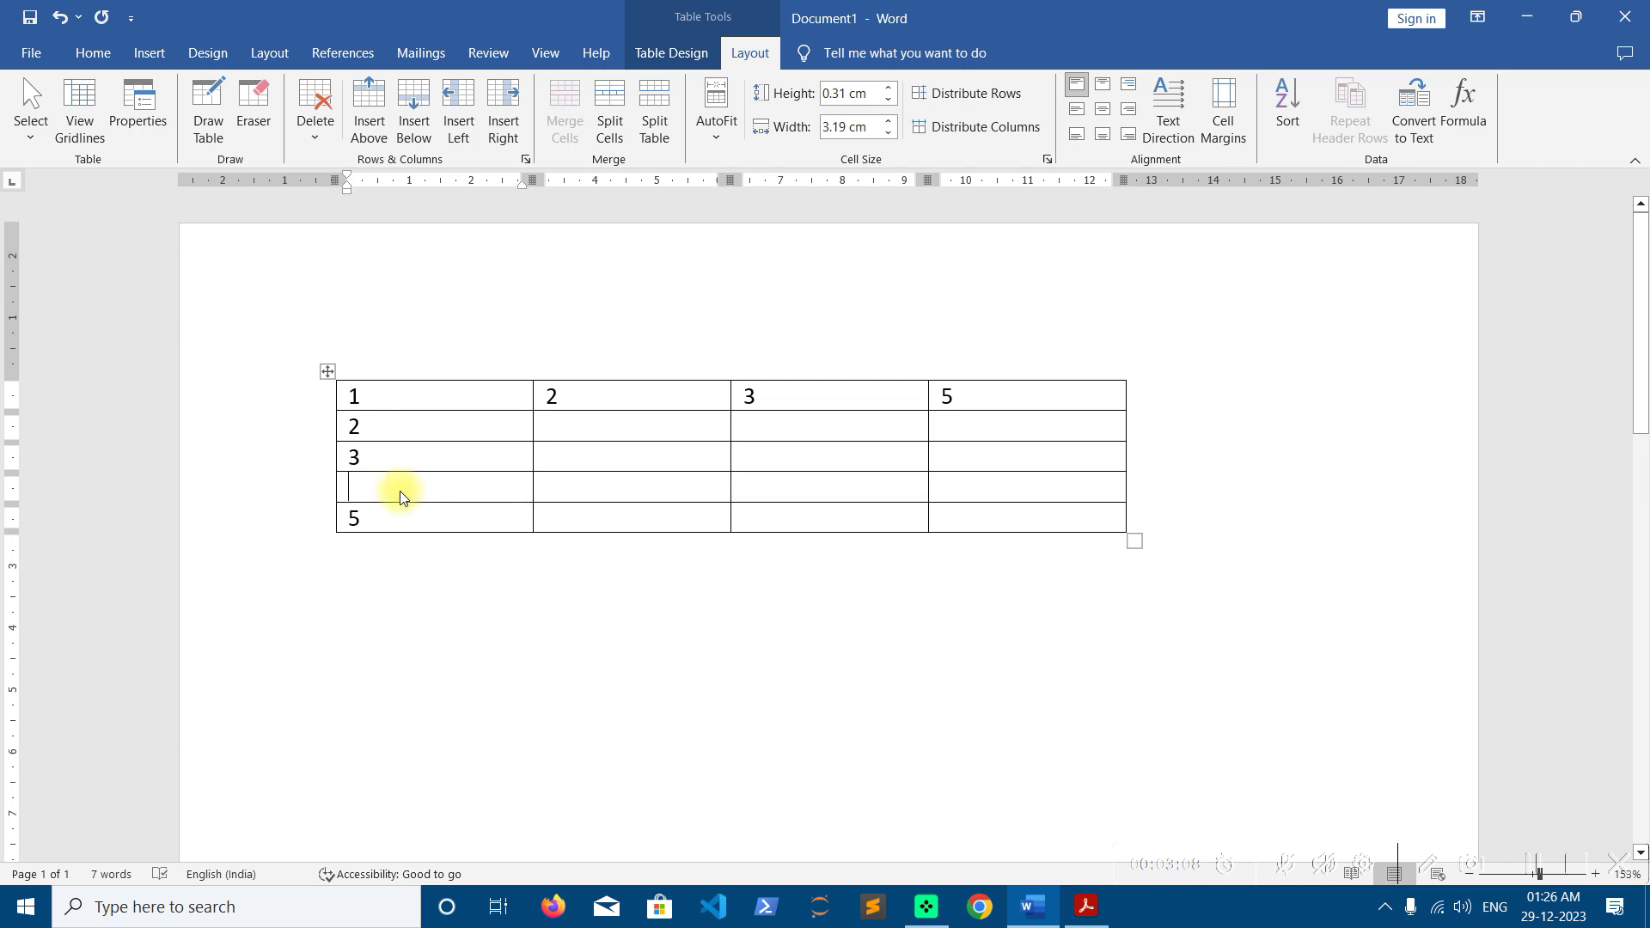
pyautogui.write('4')
# Delete the 4 row, then reinsert a row above 5 and type 4 again
pyautogui.click(315, 112)
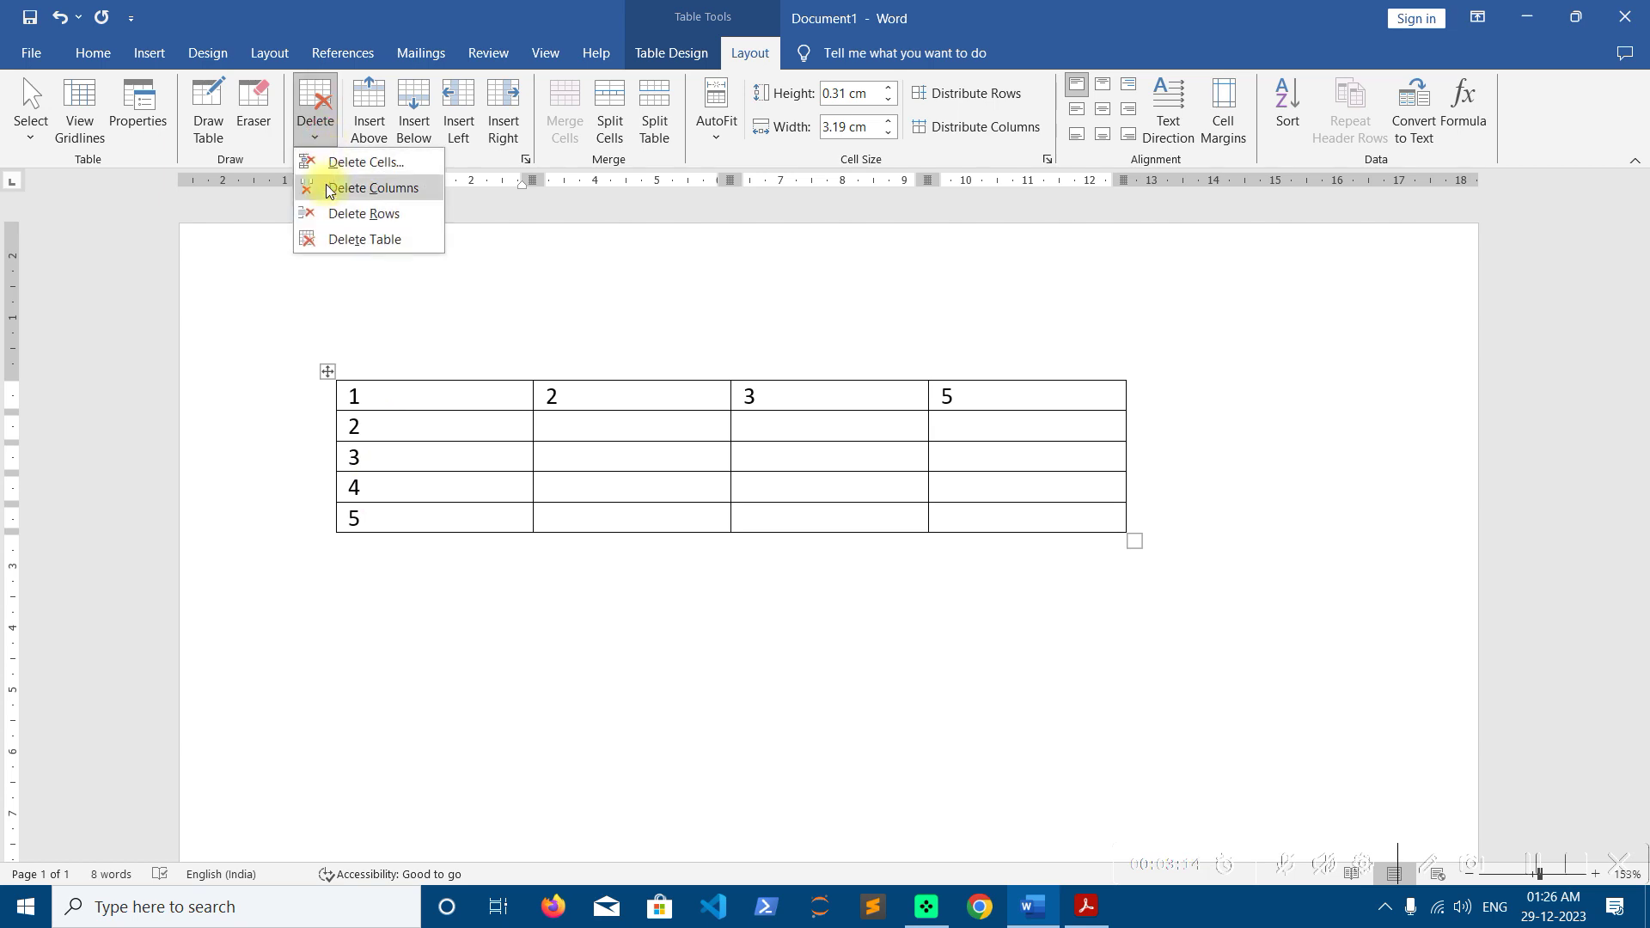
pyautogui.click(331, 215)
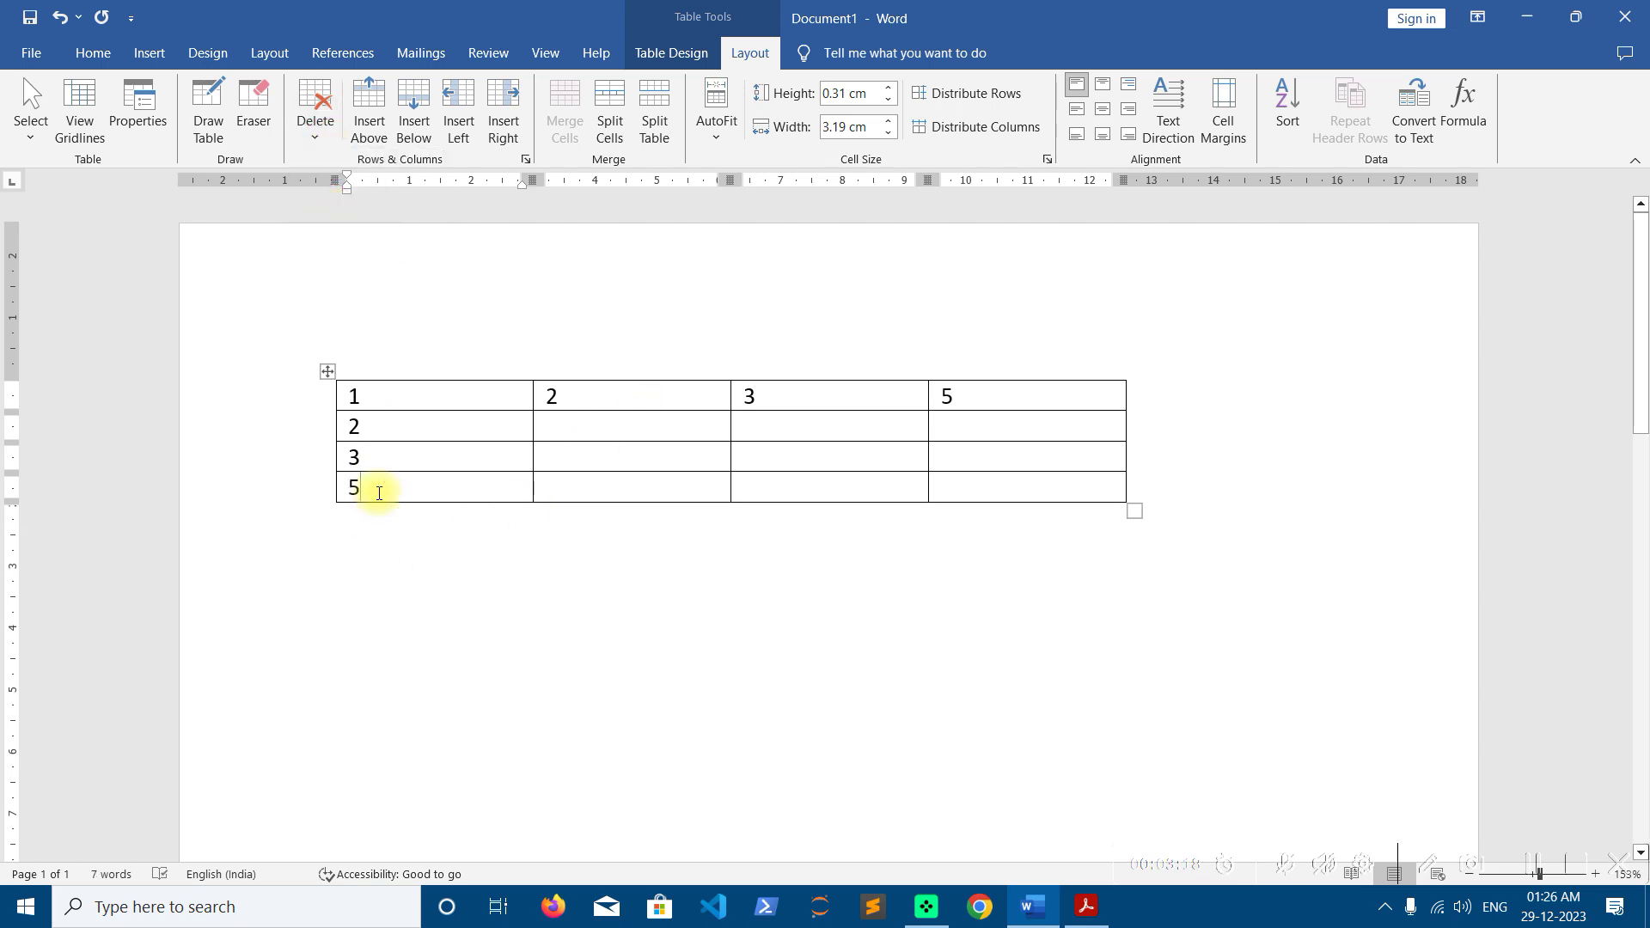
pyautogui.click(374, 119)
pyautogui.click(383, 498)
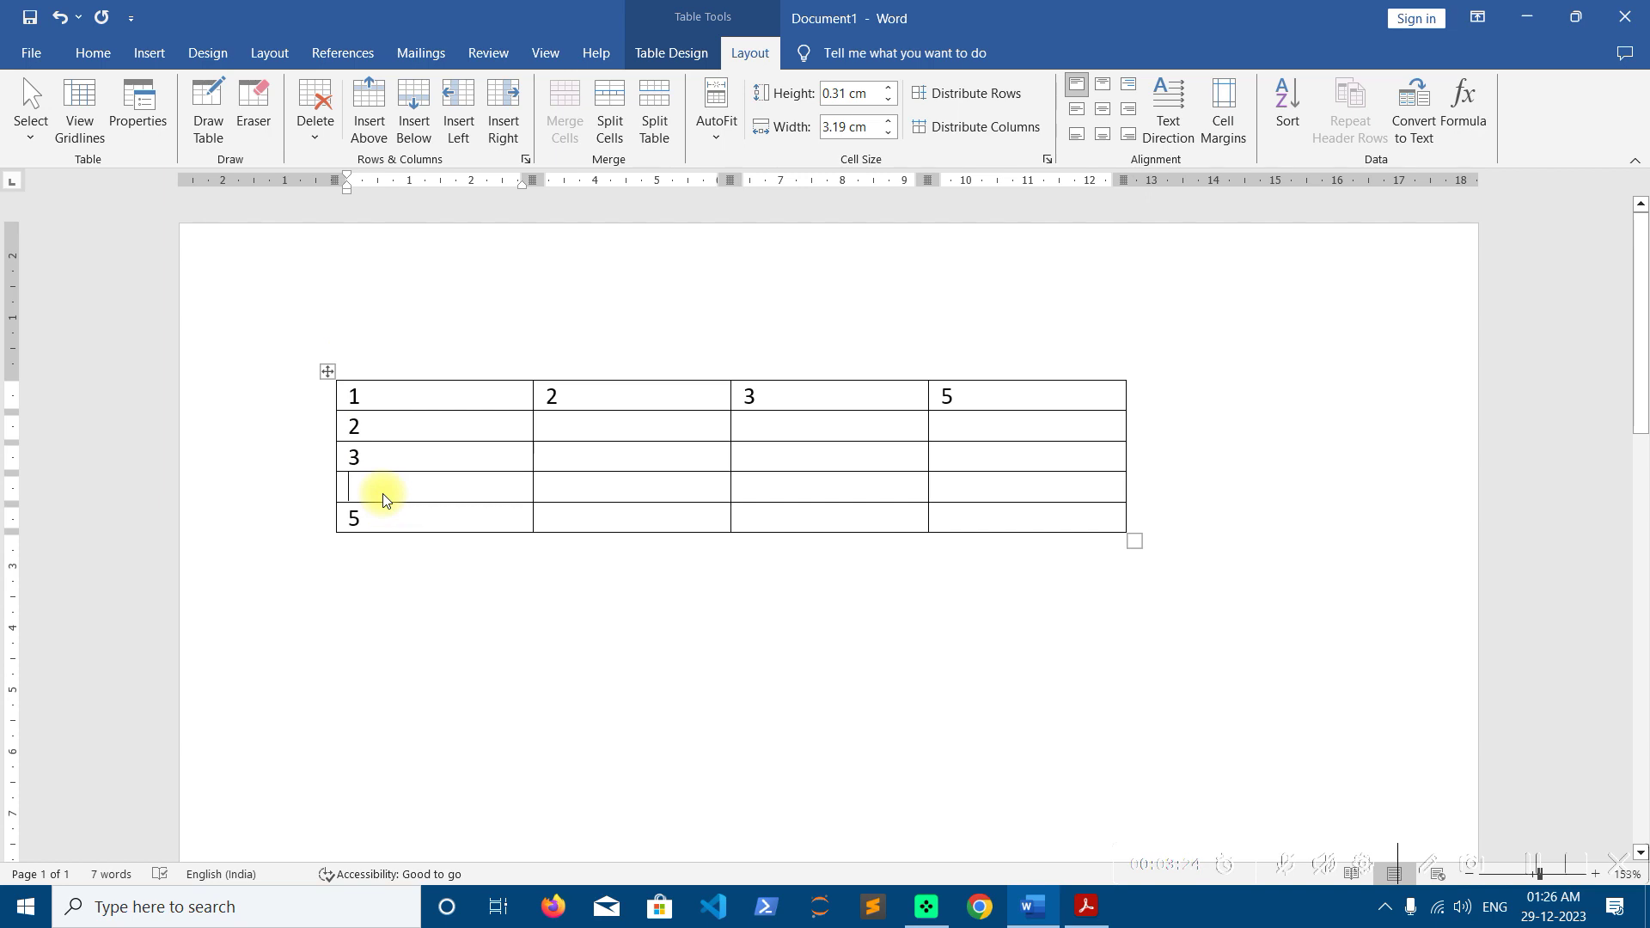
pyautogui.write('4')
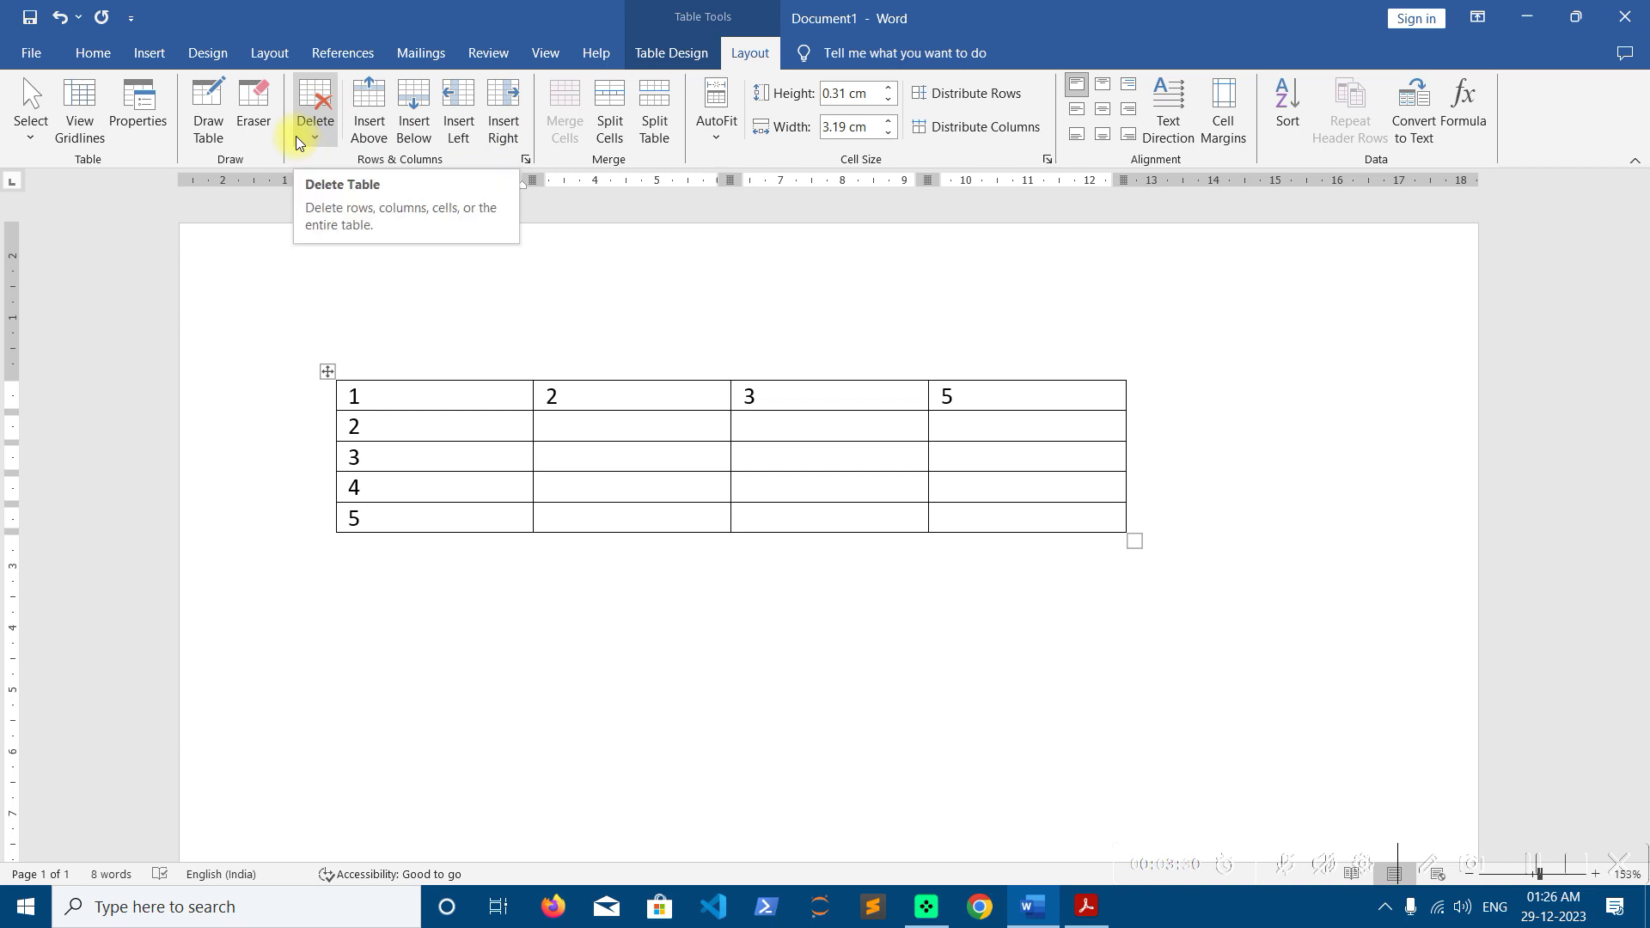
# Delete the entire table from the page
pyautogui.click(663, 521)
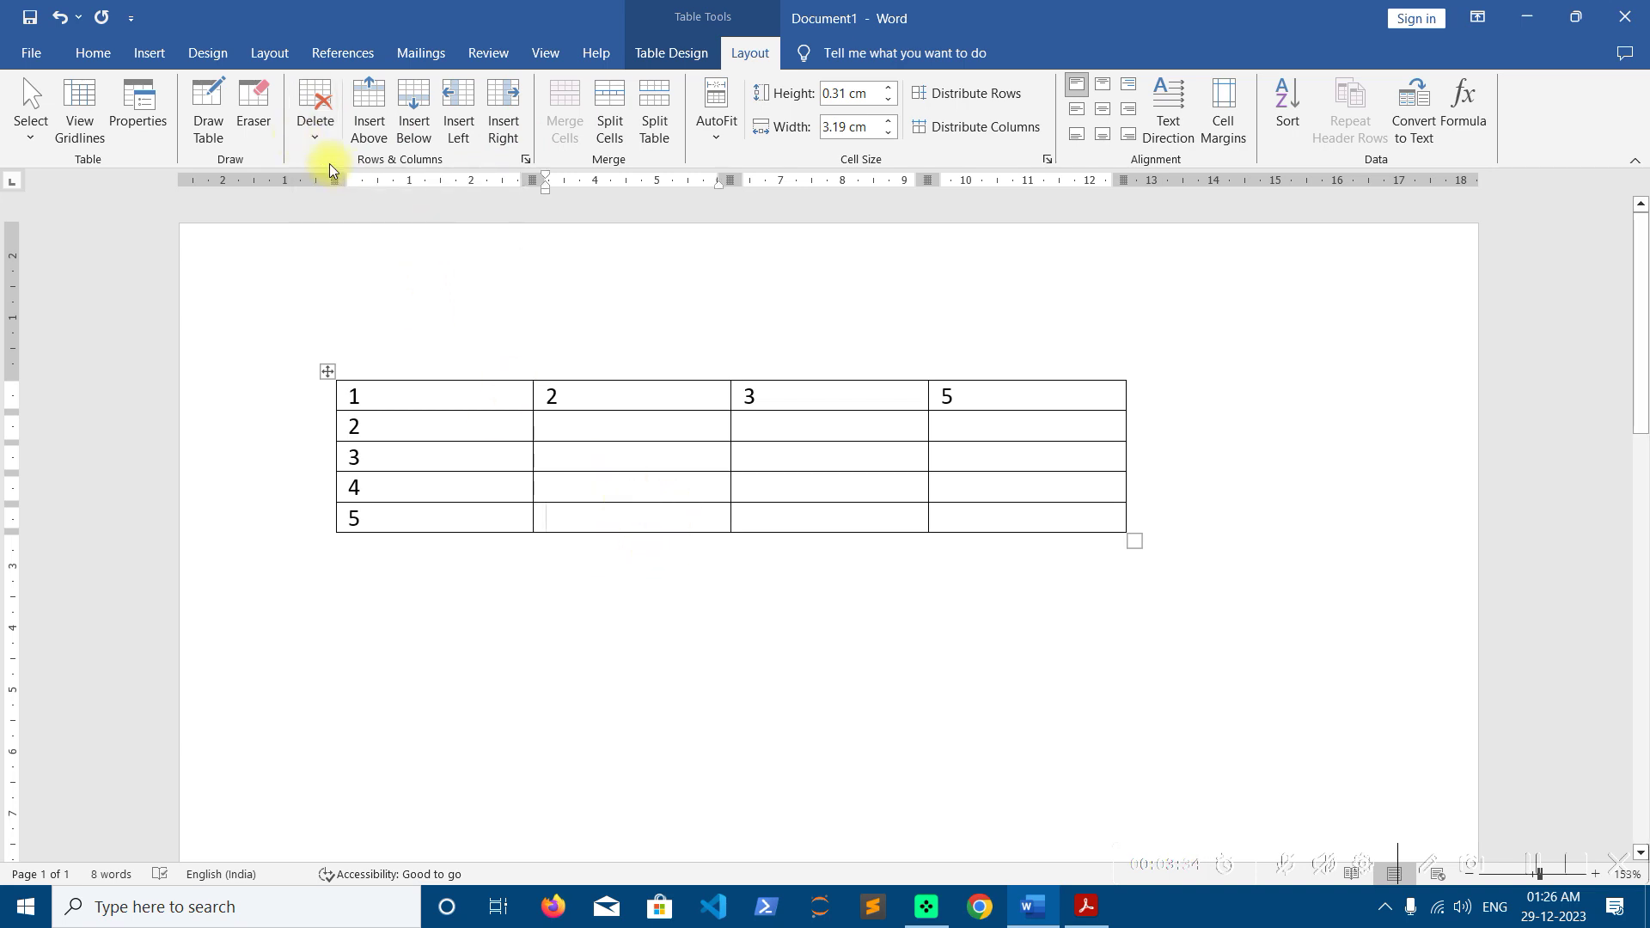
pyautogui.click(316, 129)
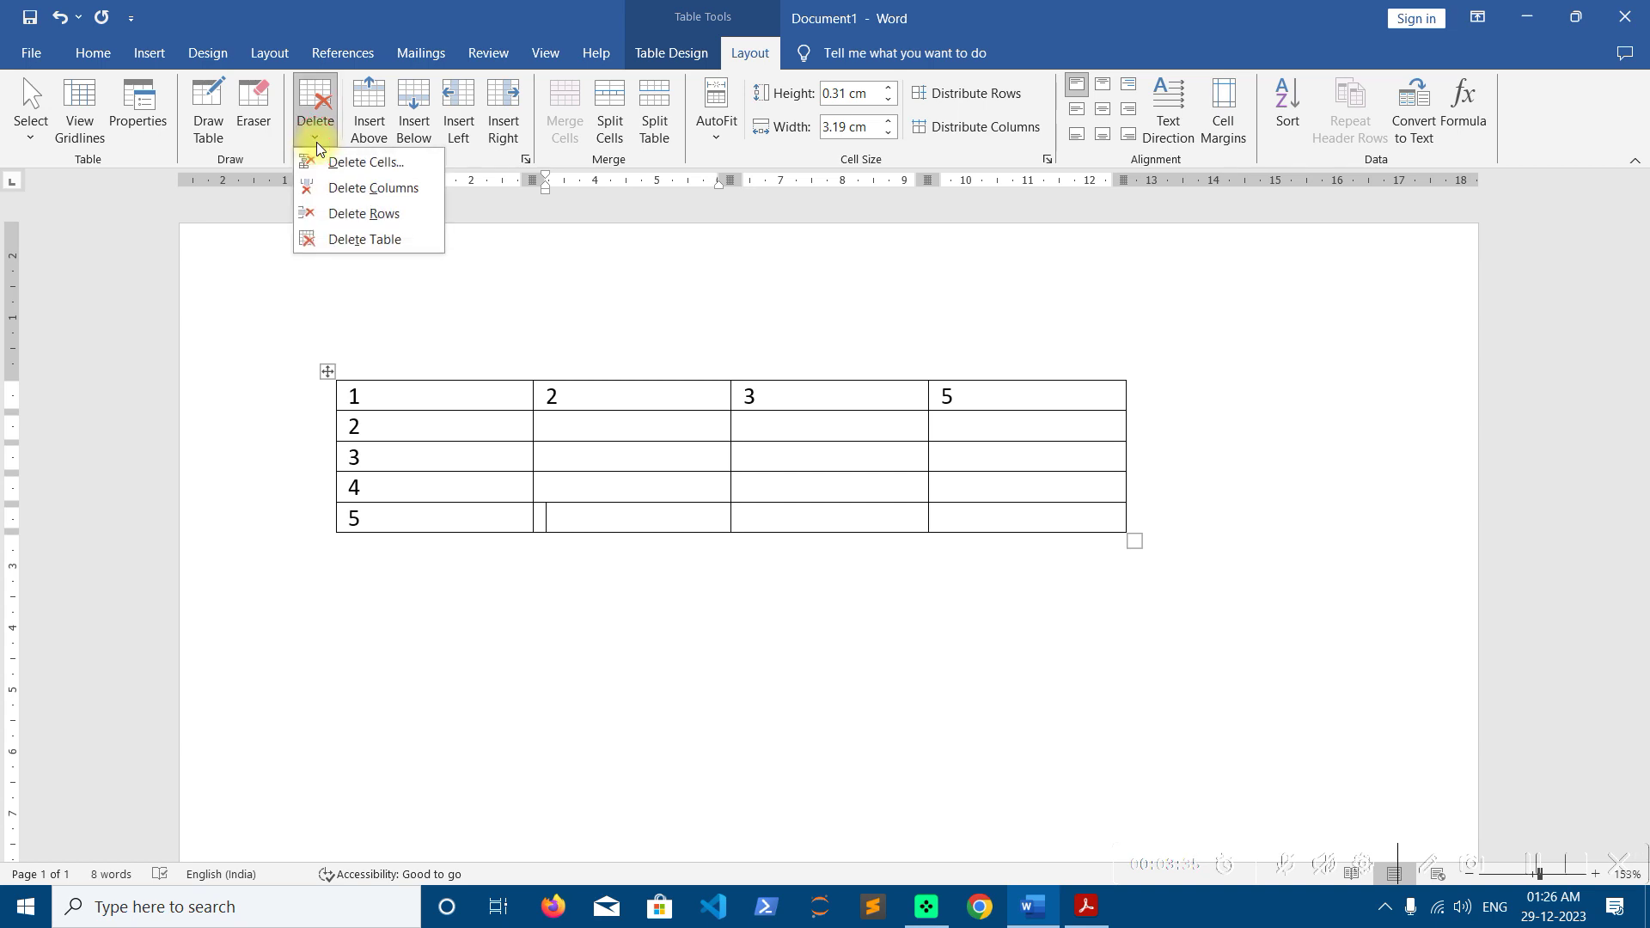
pyautogui.click(345, 243)
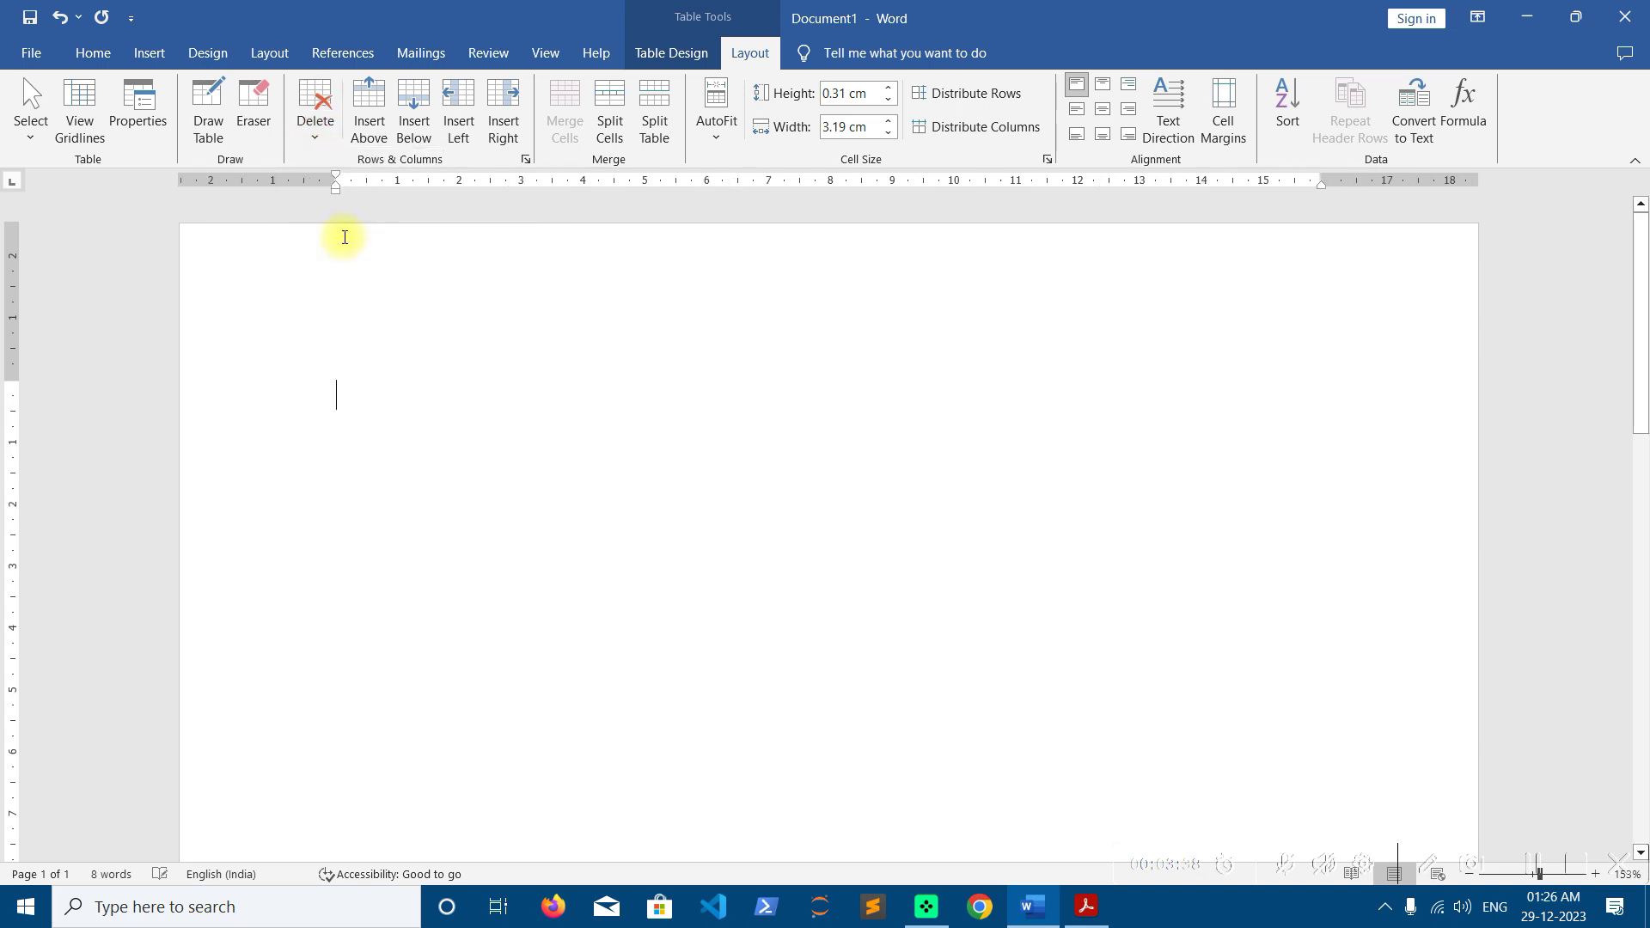
# Insert an empty 5×5 table from the Insert tab's Table grid
pyautogui.click(156, 55)
pyautogui.click(182, 133)
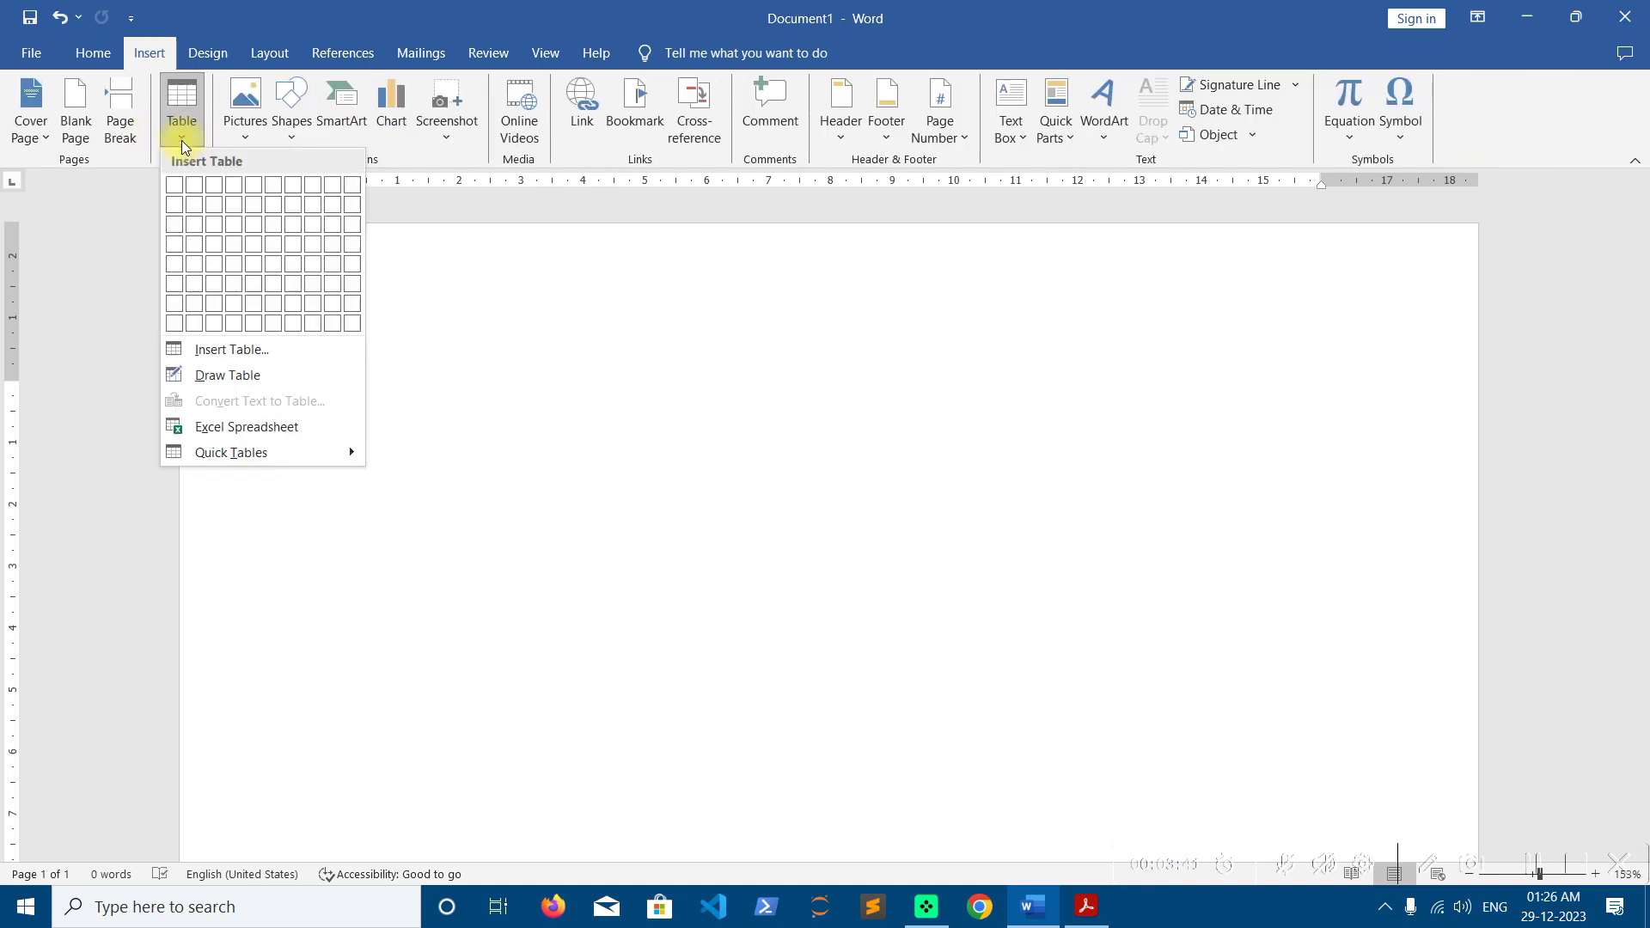
pyautogui.click(263, 265)
pyautogui.click(750, 52)
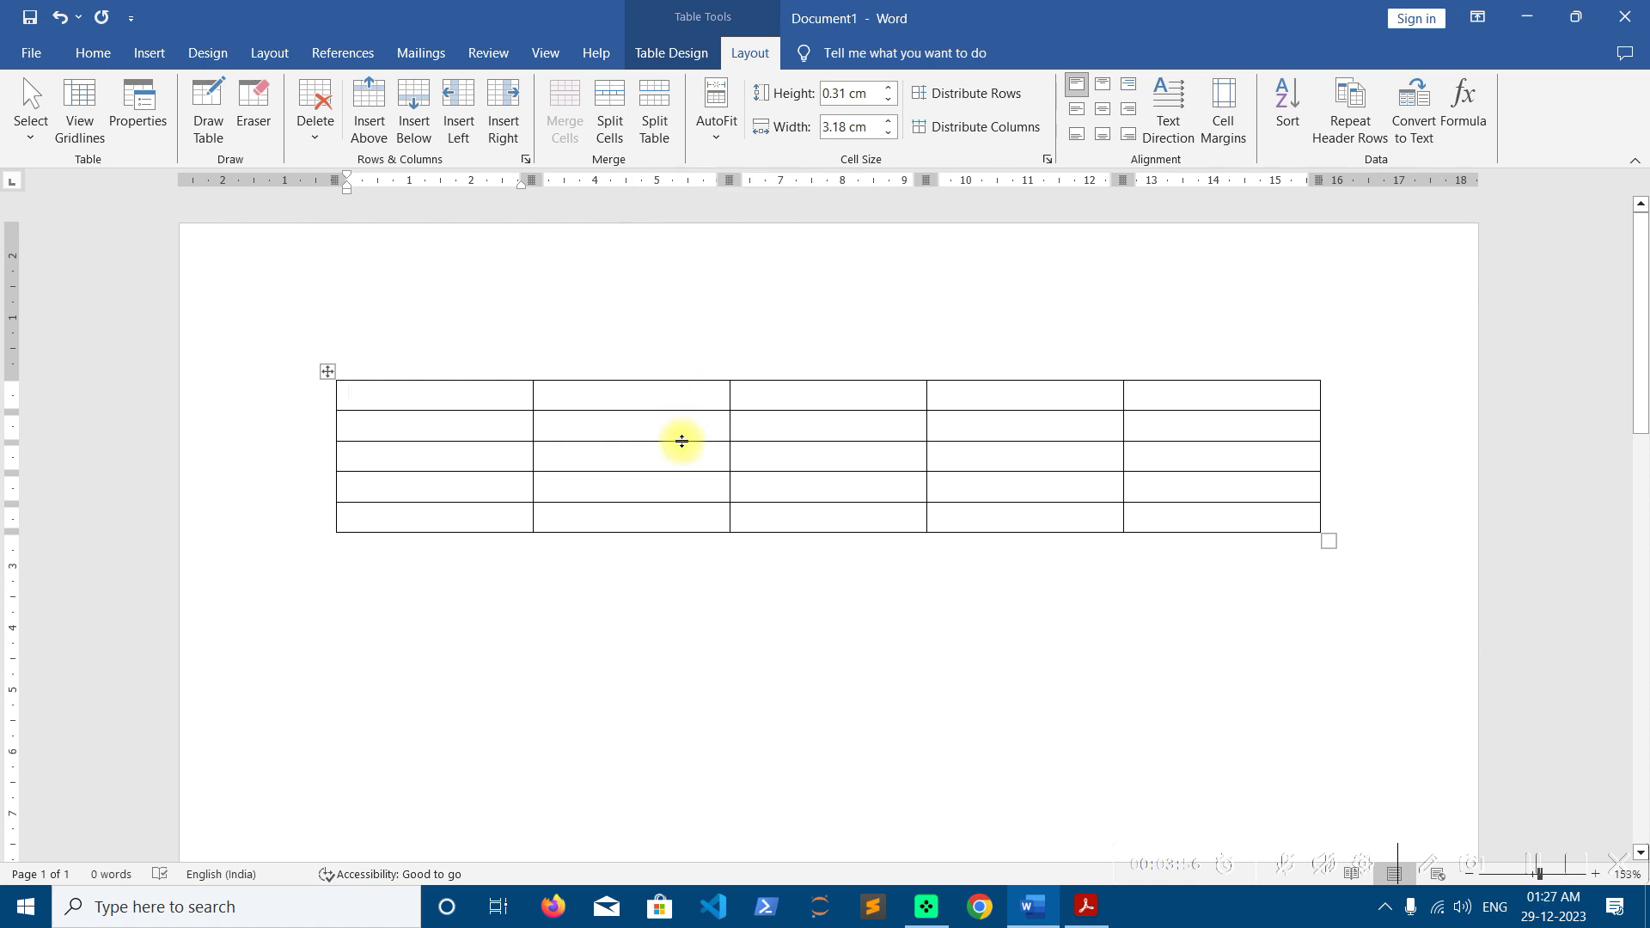
pyautogui.moveTo(1328, 542); pyautogui.dragTo(1328, 696)
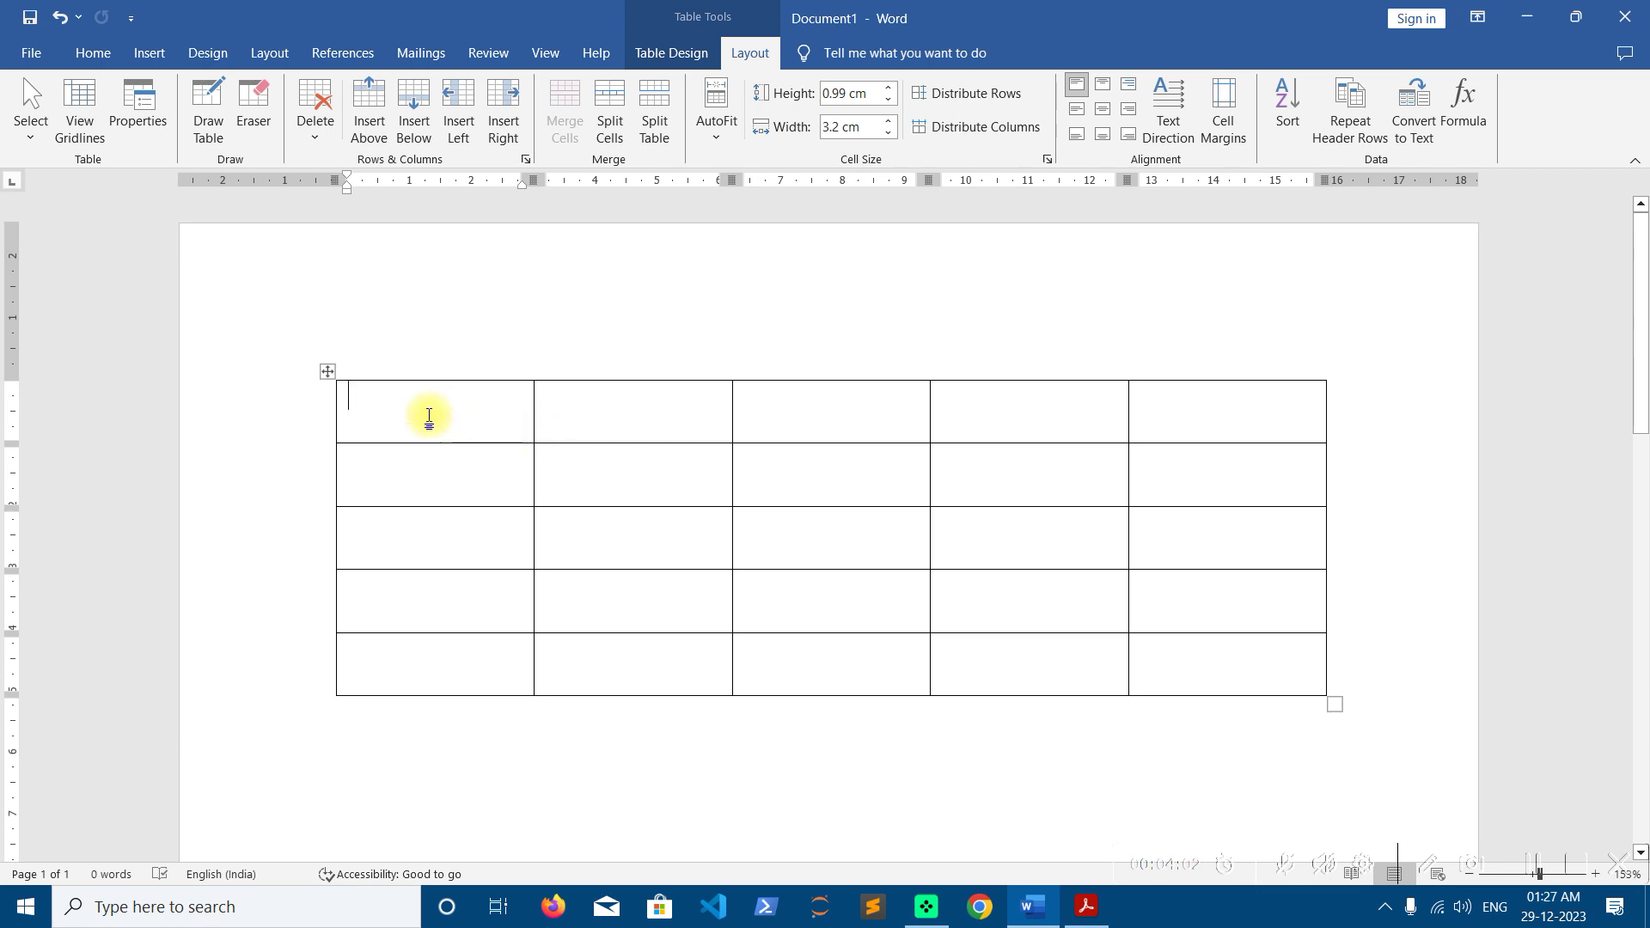
pyautogui.click(385, 408)
pyautogui.moveTo(385, 408); pyautogui.dragTo(1151, 416)
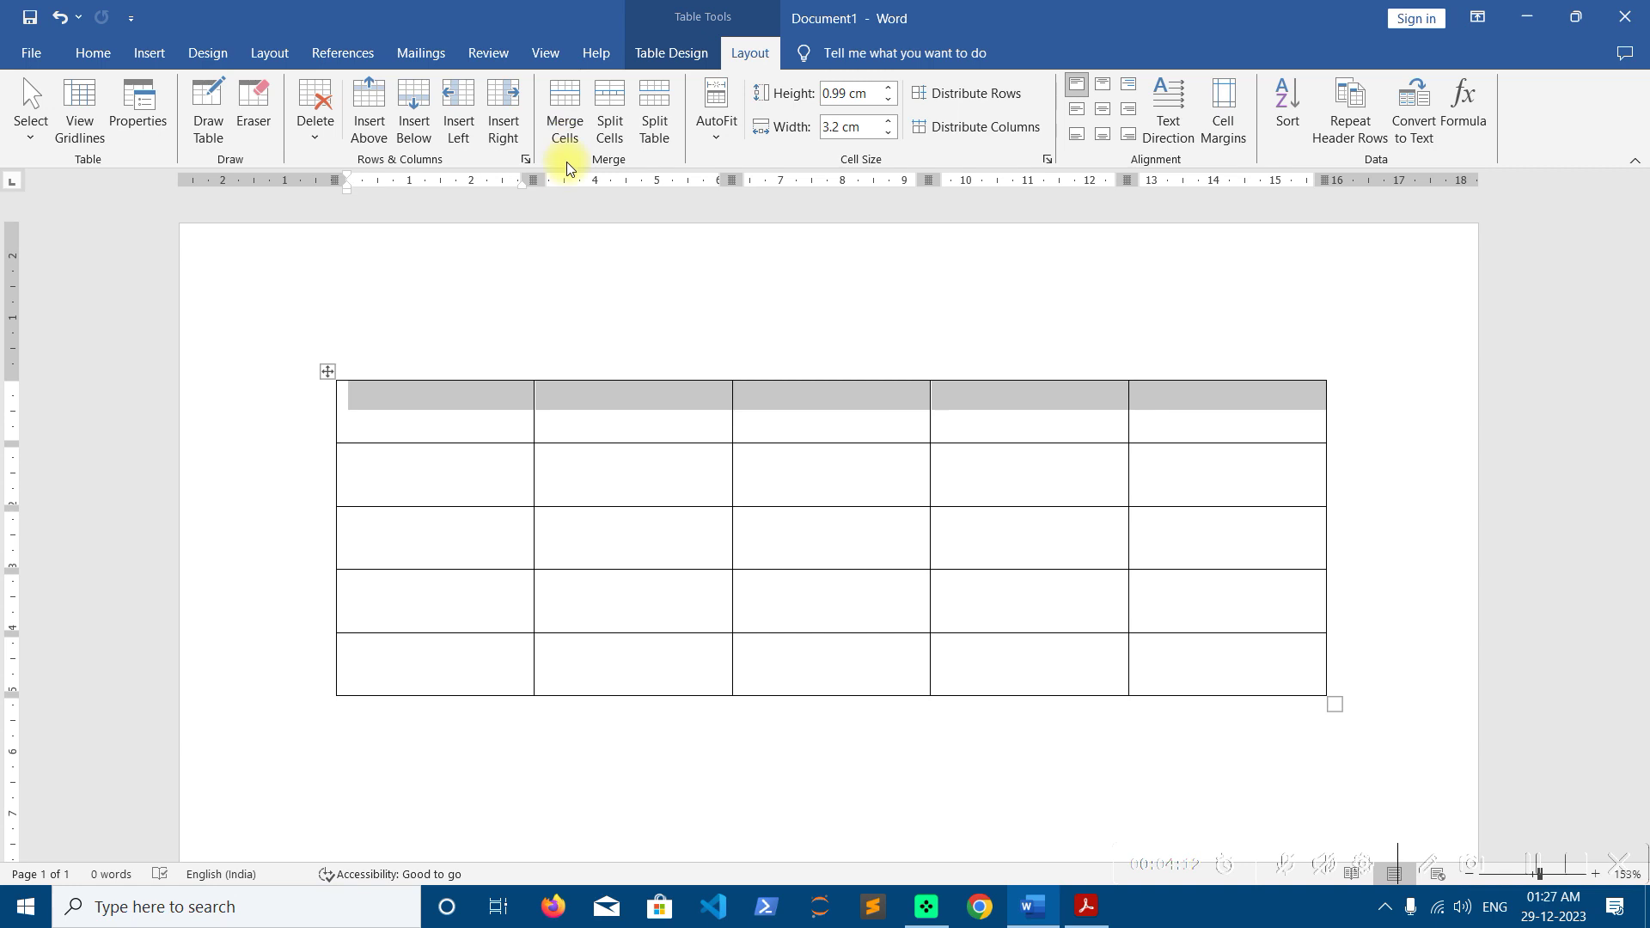
pyautogui.click(472, 407)
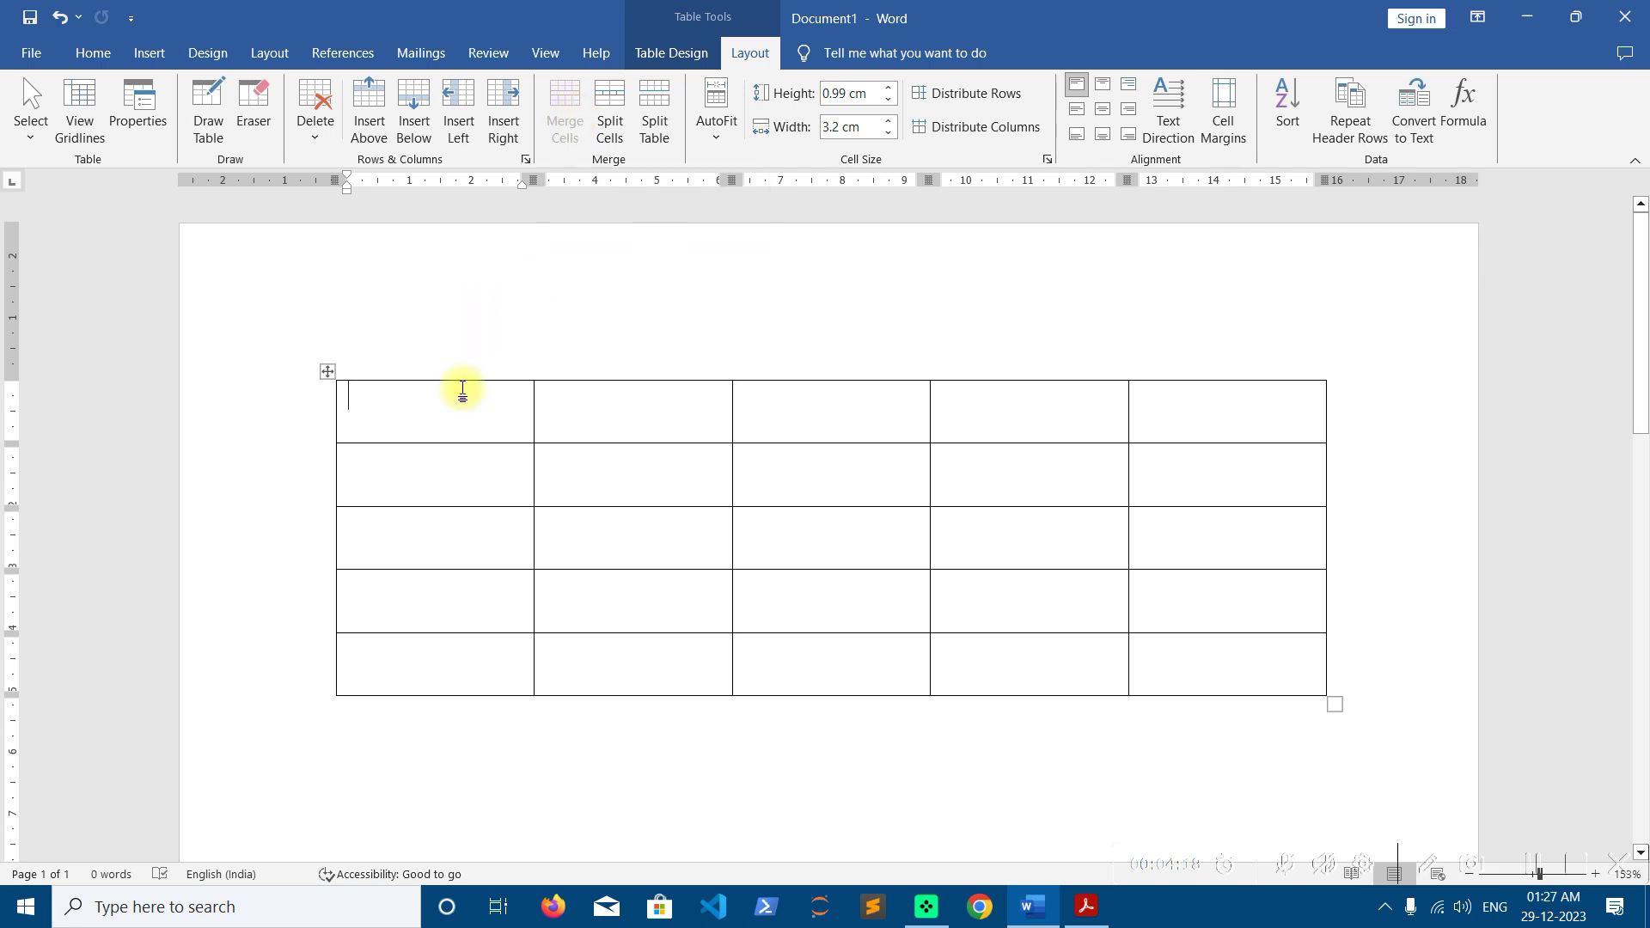
pyautogui.click(390, 411)
pyautogui.moveTo(510, 416); pyautogui.dragTo(1160, 413)
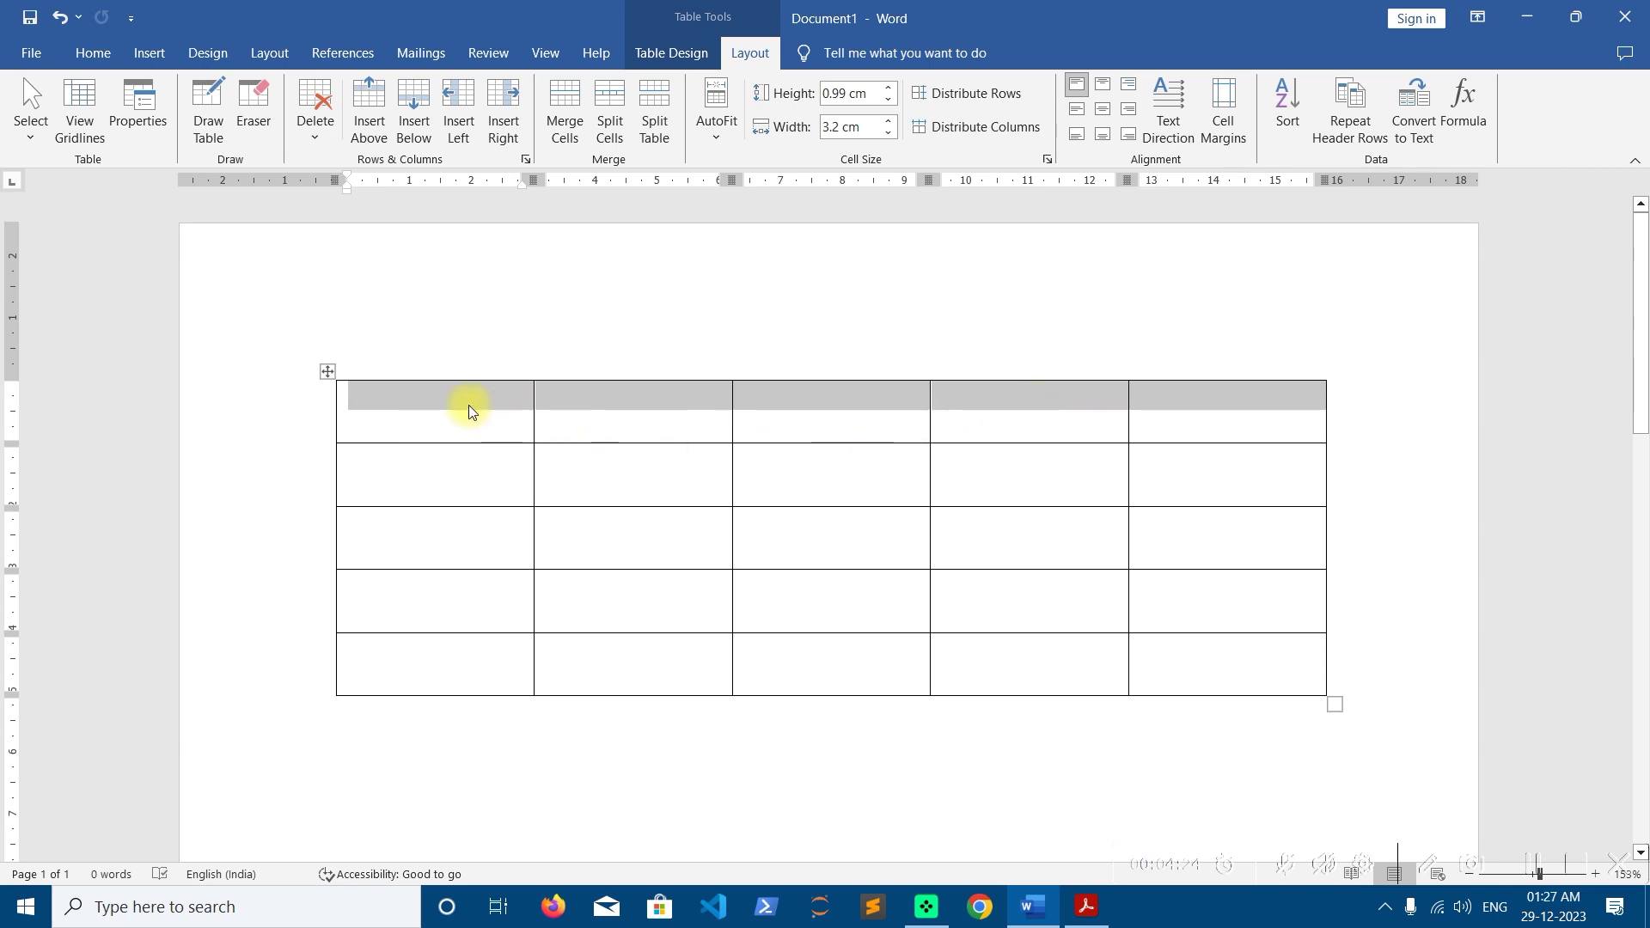
pyautogui.click(503, 404)
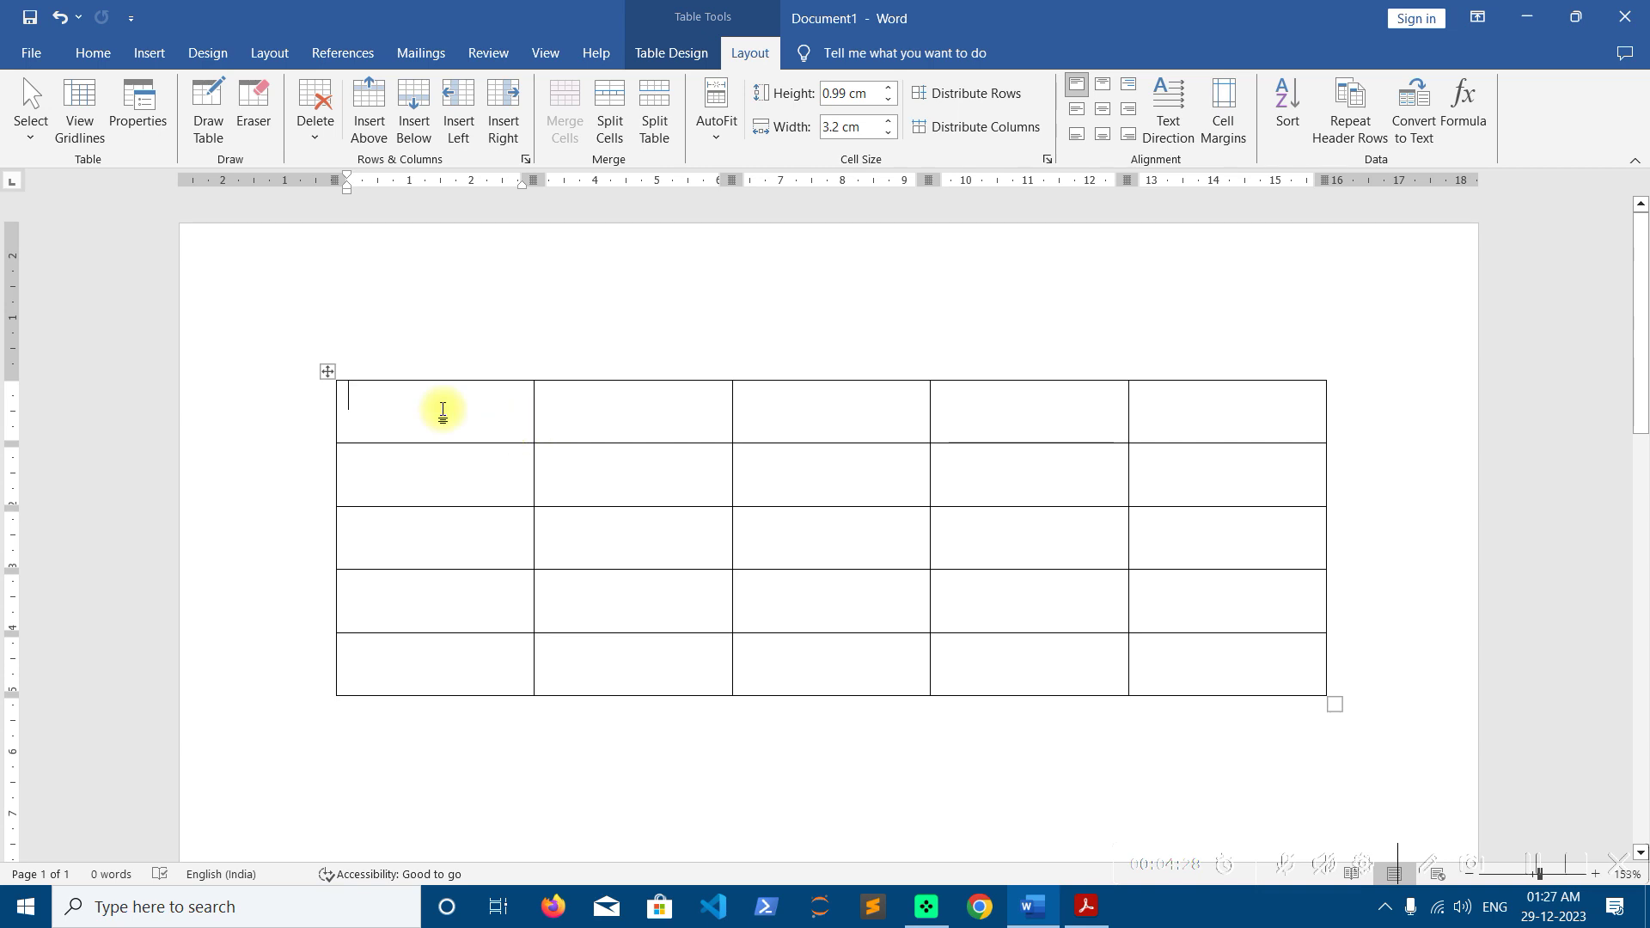
pyautogui.moveTo(442, 396); pyautogui.dragTo(431, 647)
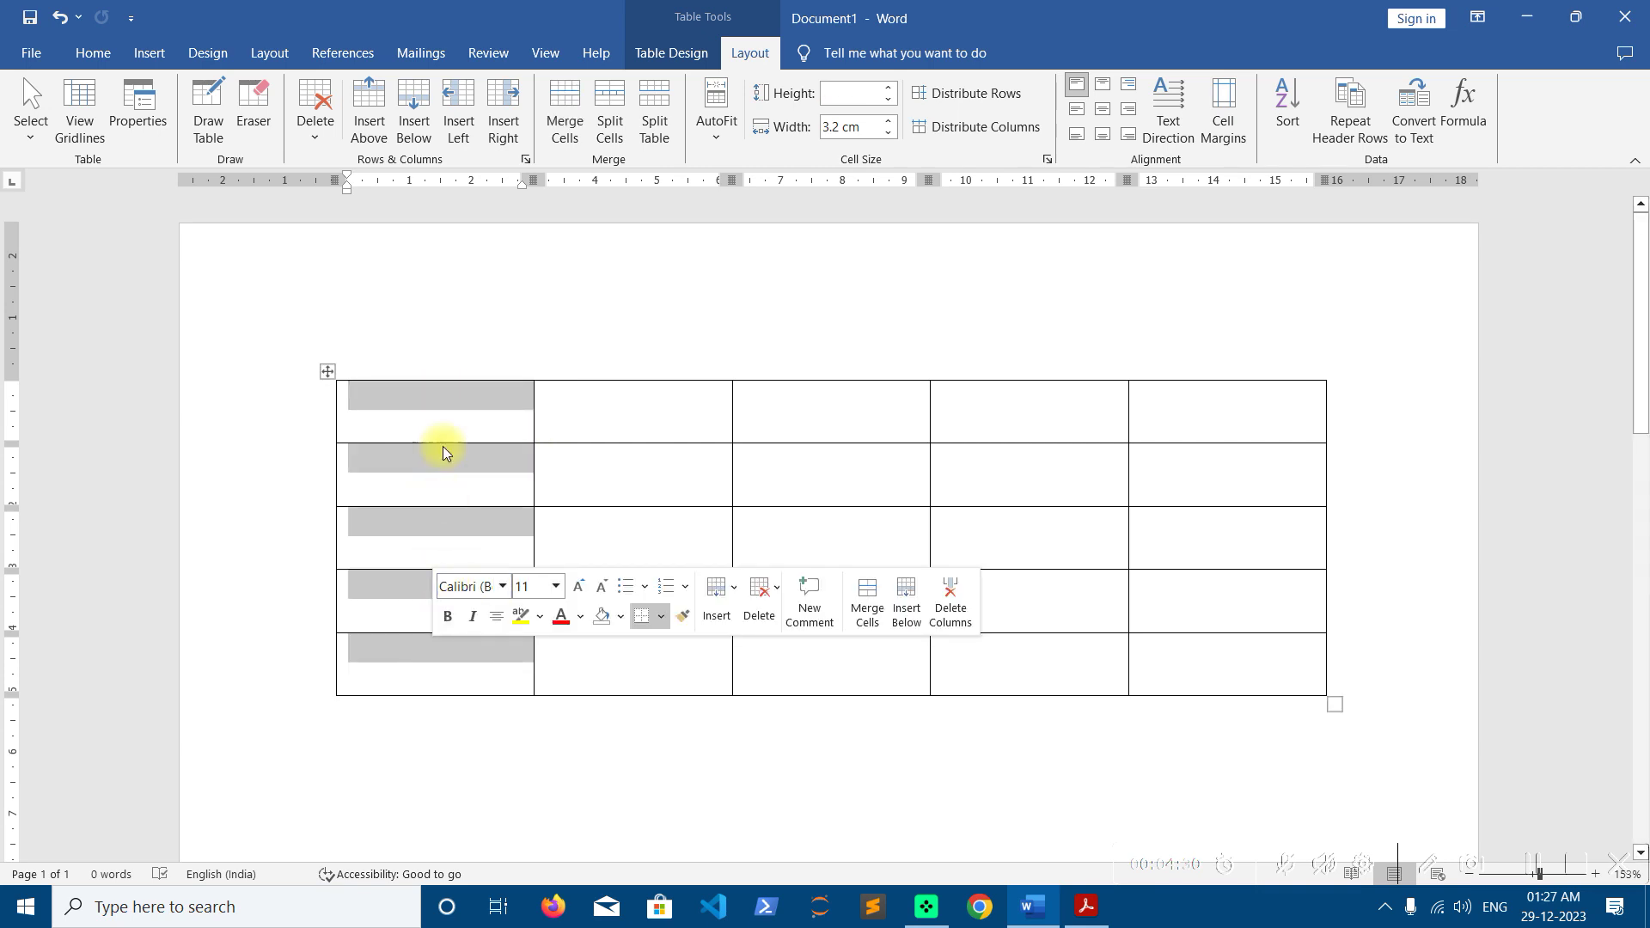
pyautogui.click(441, 403)
pyautogui.moveTo(386, 418); pyautogui.dragTo(1297, 398)
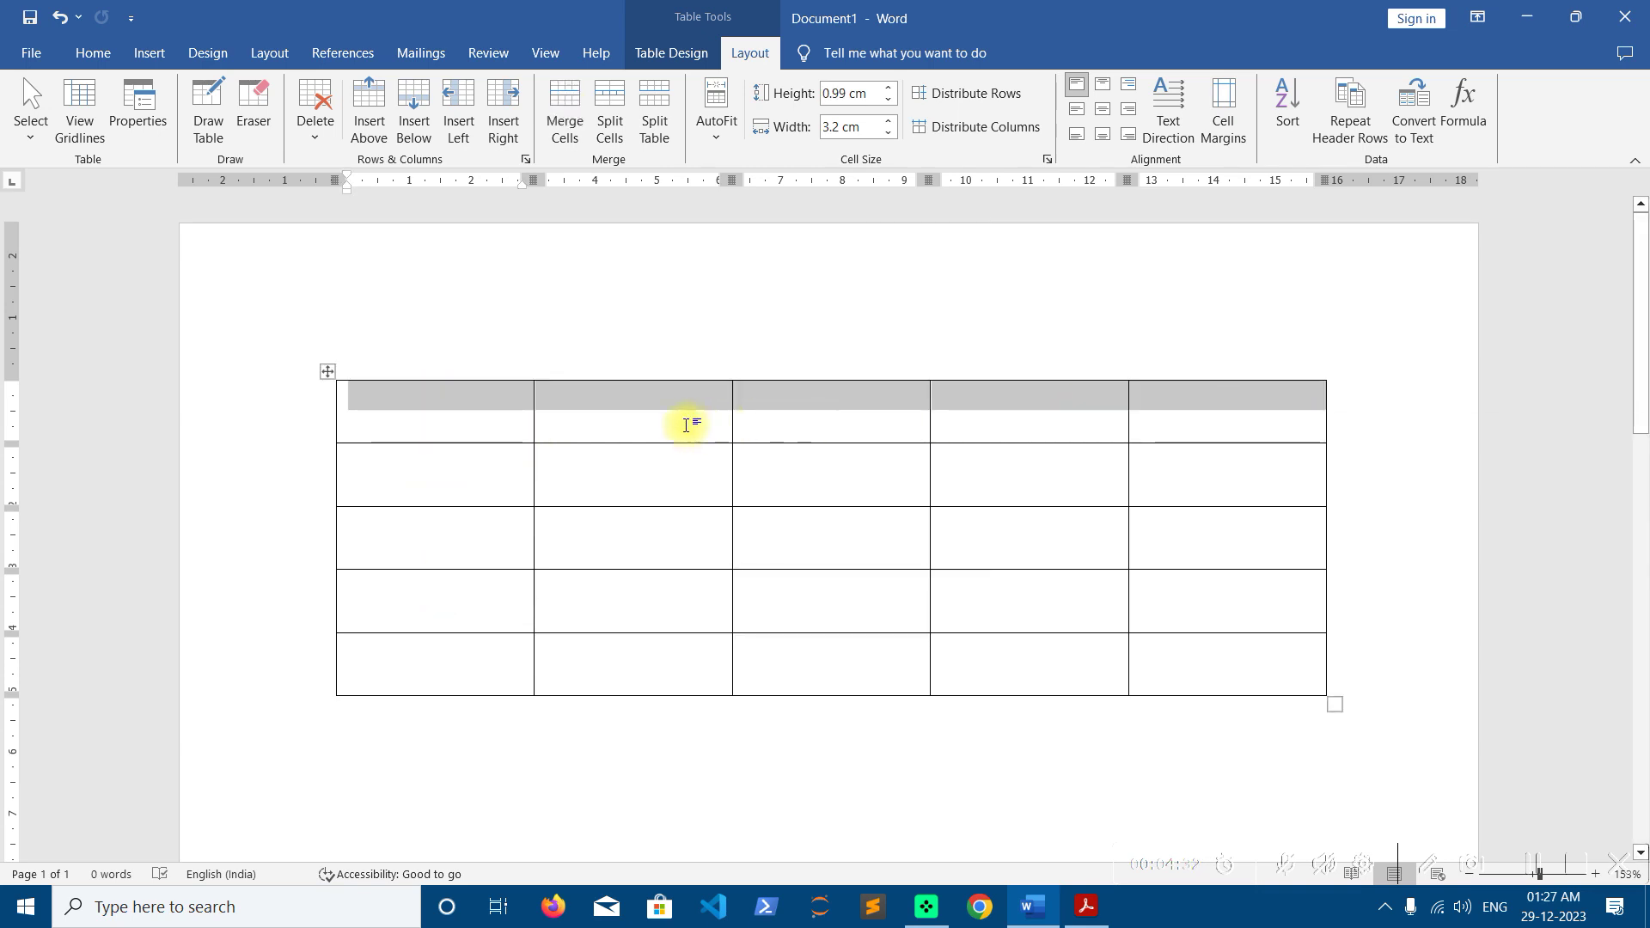
pyautogui.click(596, 419)
pyautogui.moveTo(597, 419); pyautogui.dragTo(781, 416)
pyautogui.click(778, 416)
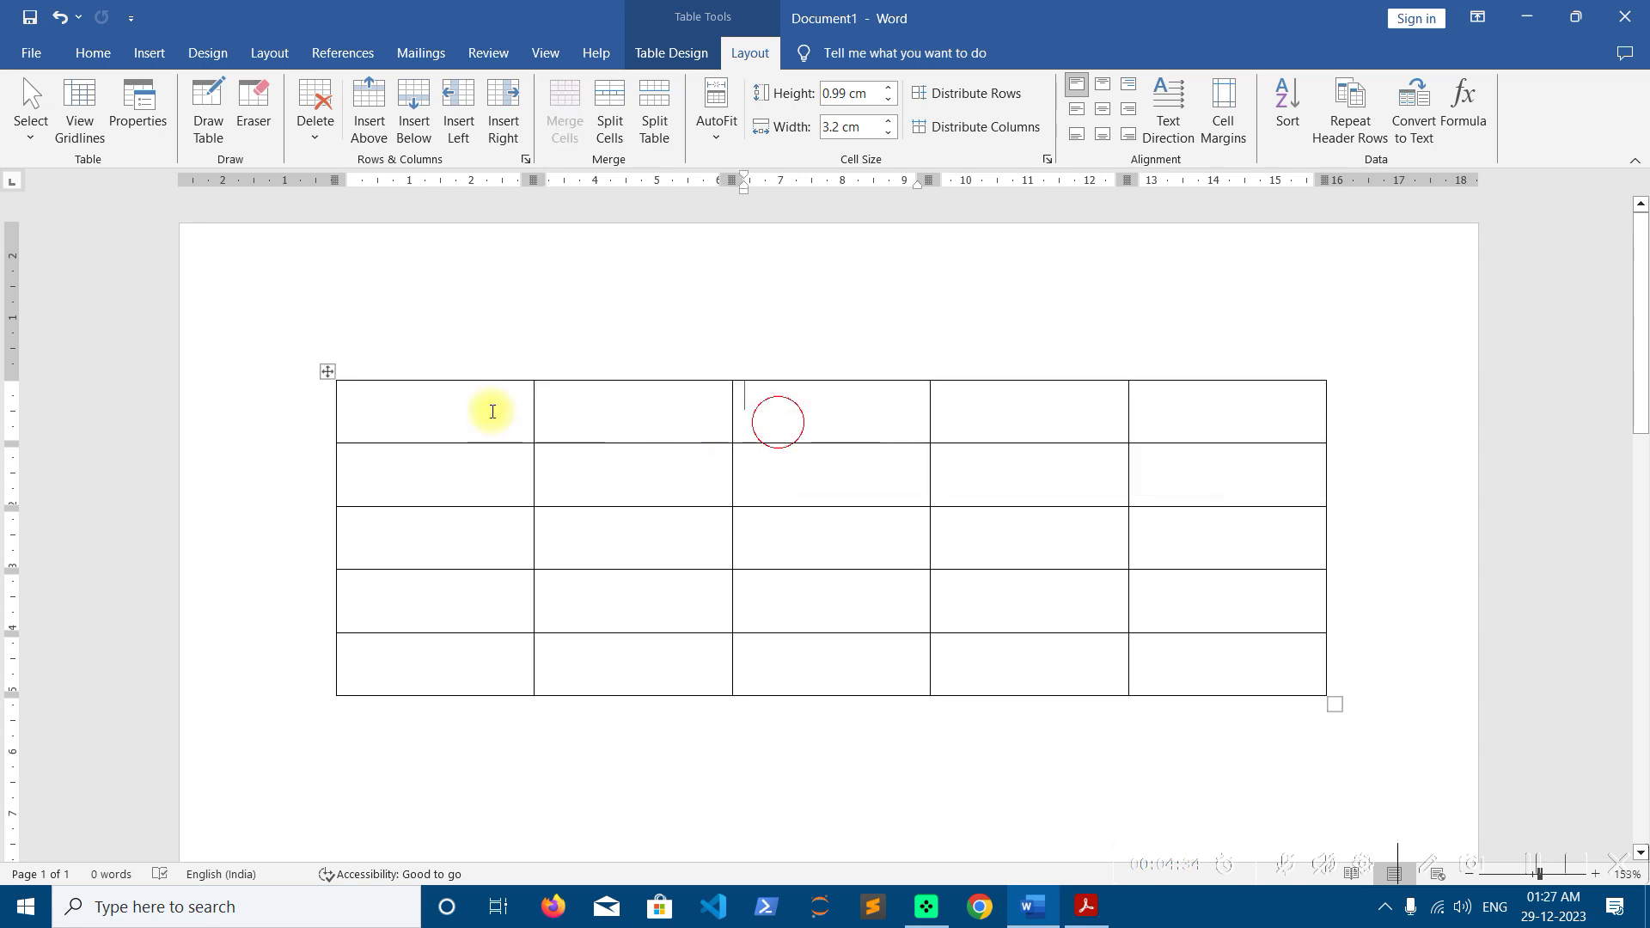
pyautogui.click(329, 373)
pyautogui.click(425, 411)
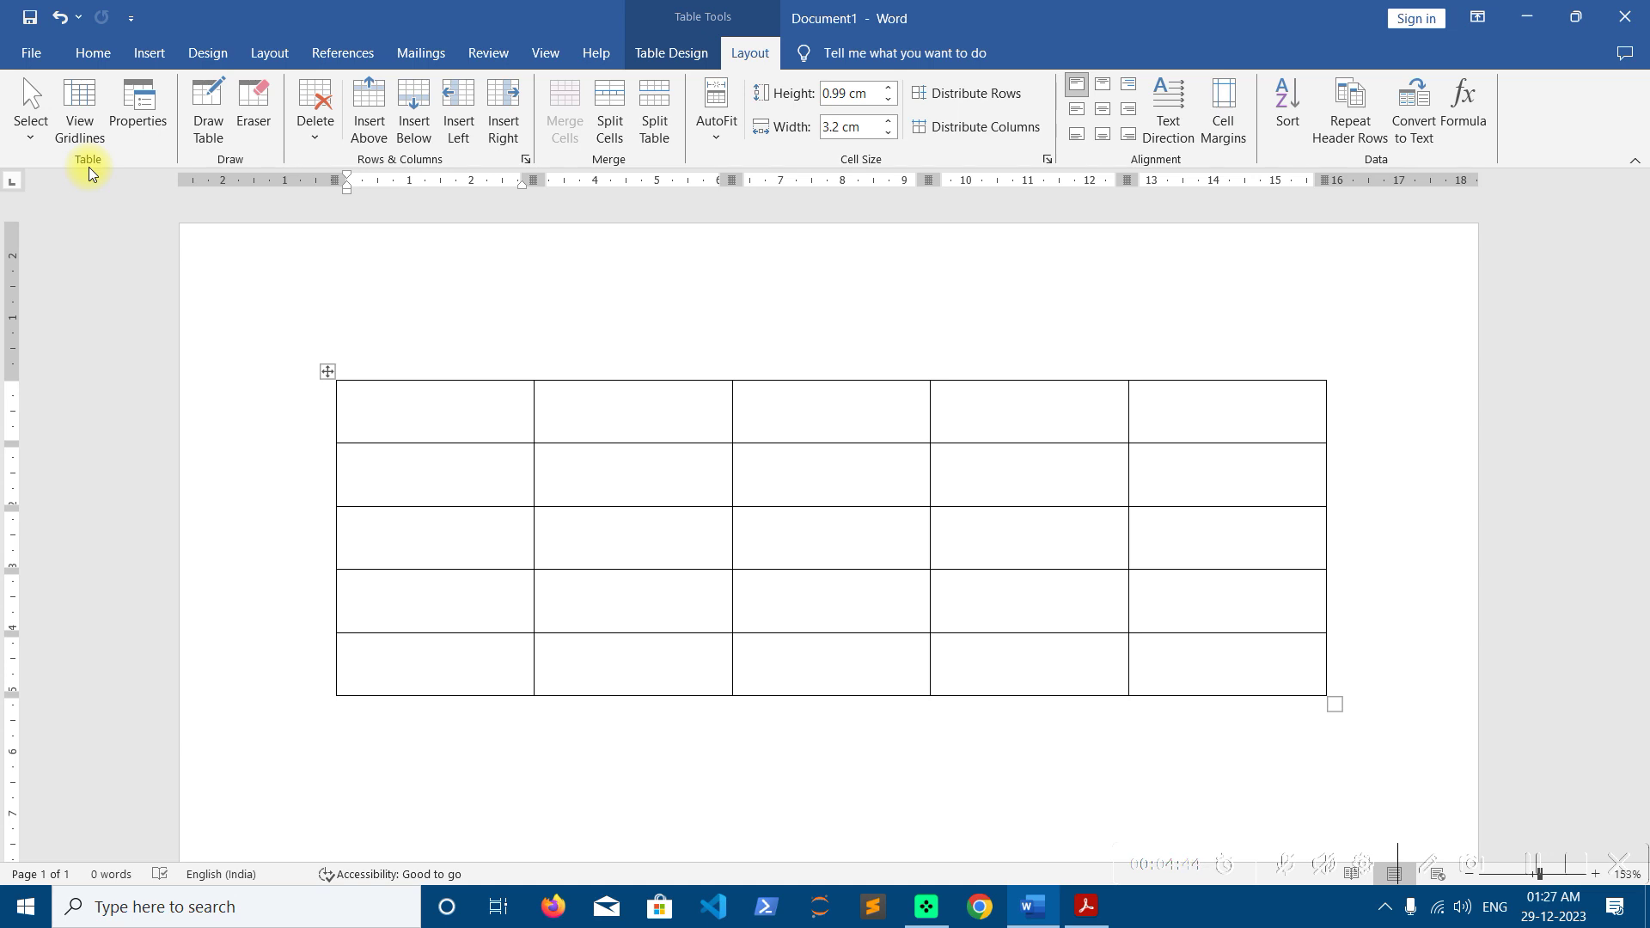
# Use the Select options to select a cell, then the first column, then the table rows
pyautogui.click(28, 129)
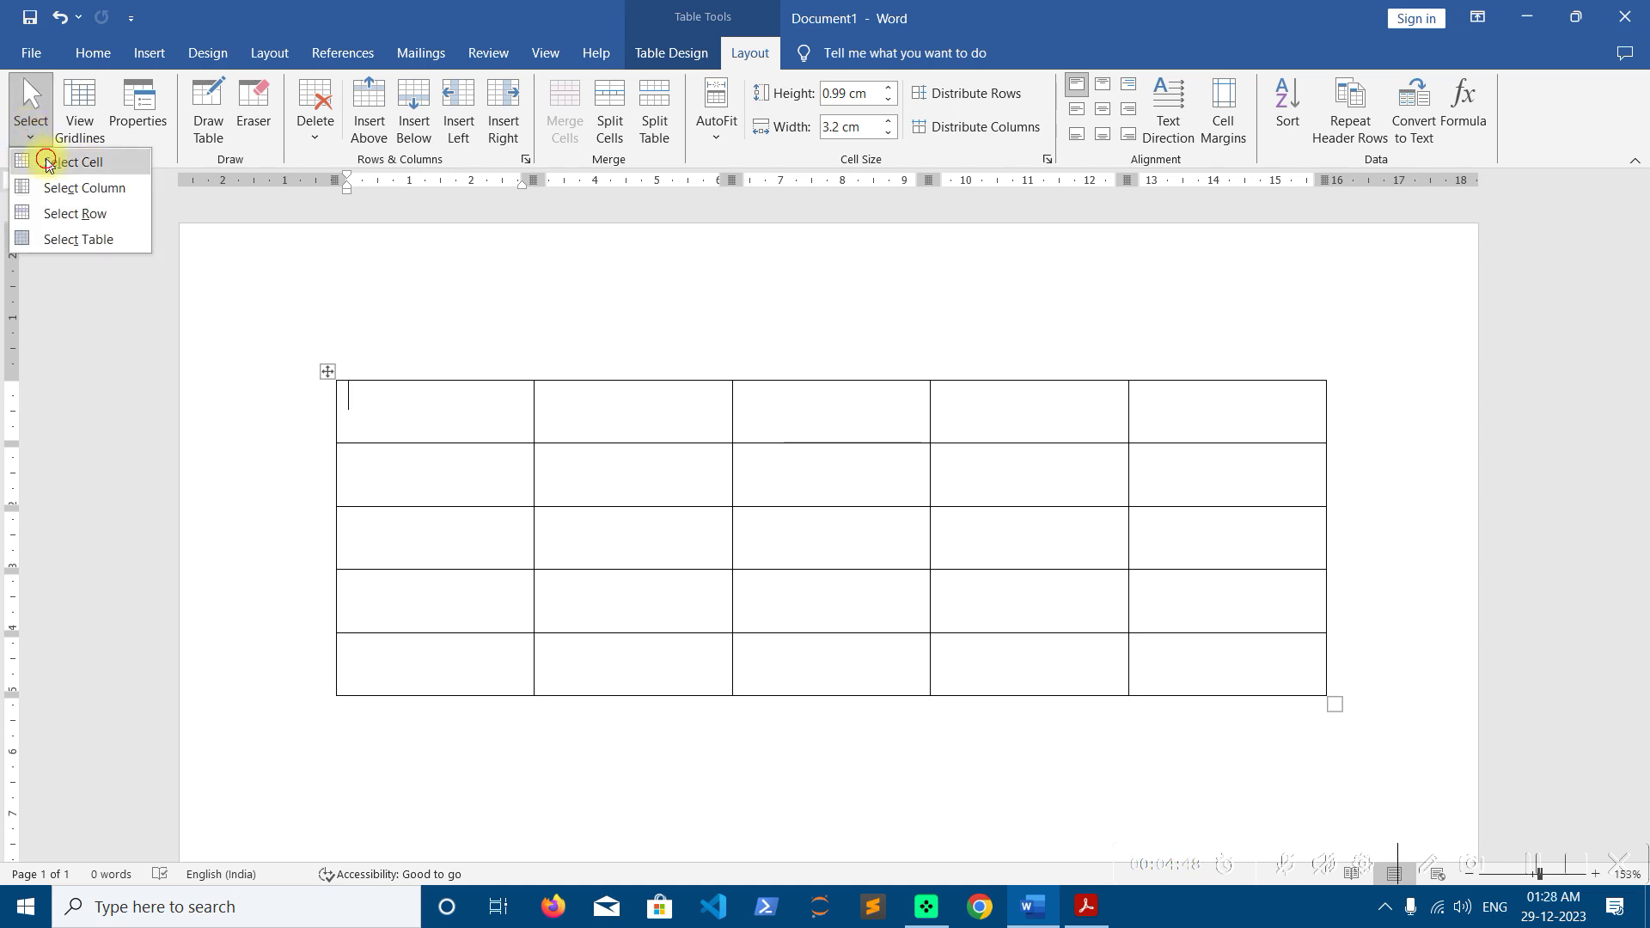
pyautogui.click(48, 163)
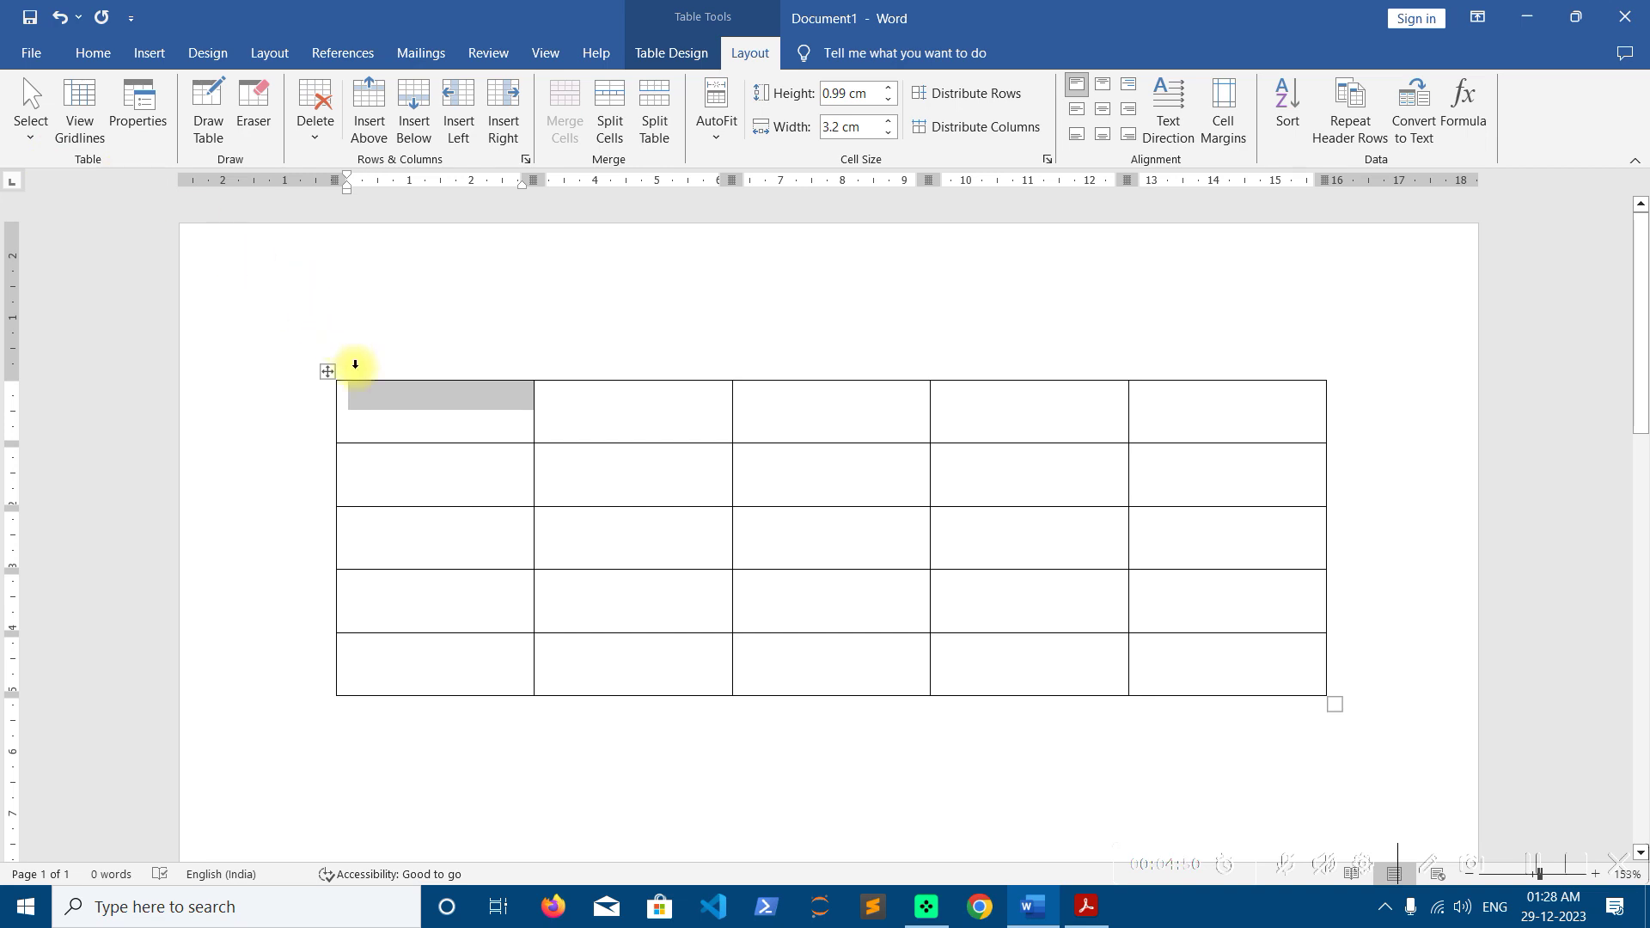
pyautogui.click(374, 416)
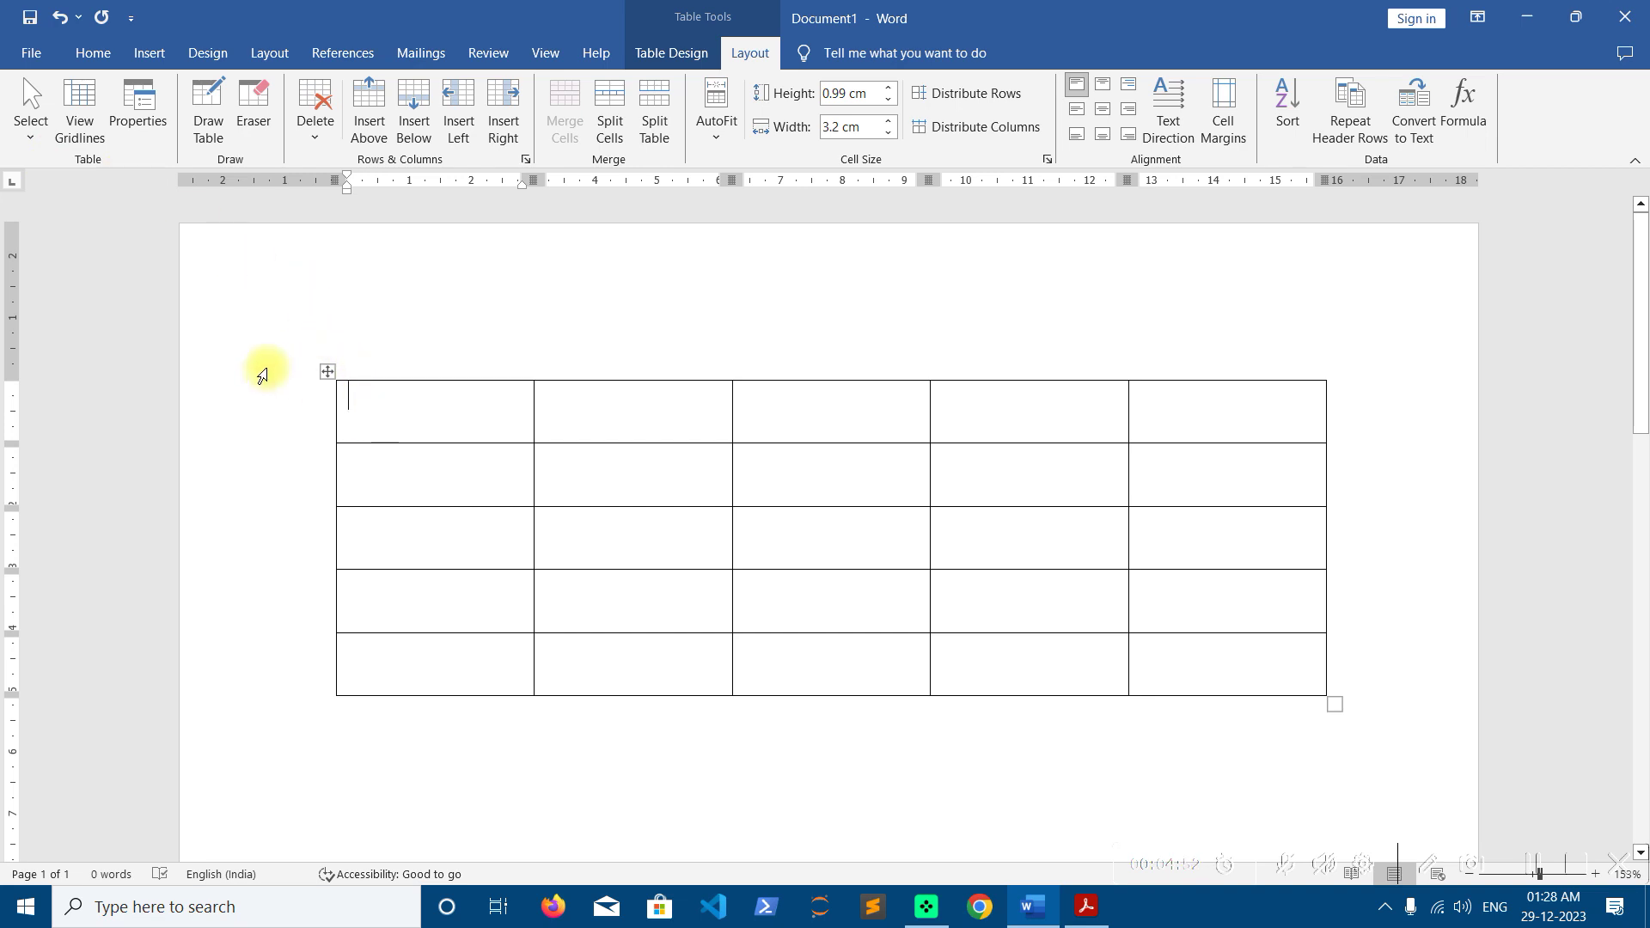
pyautogui.click(30, 121)
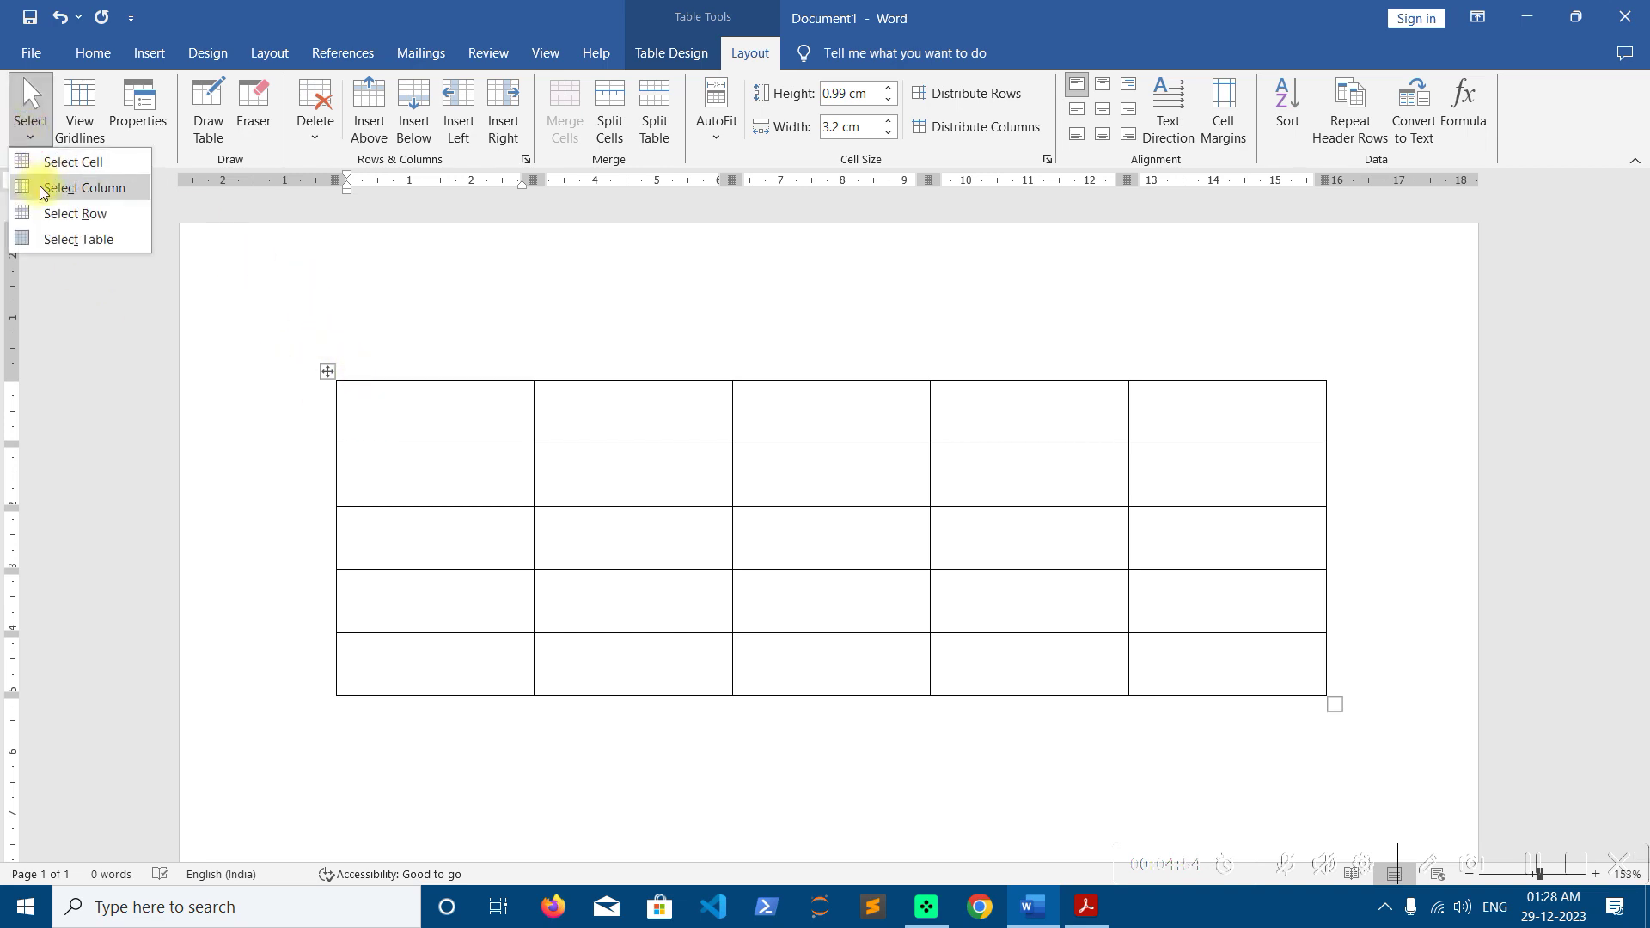
pyautogui.click(42, 189)
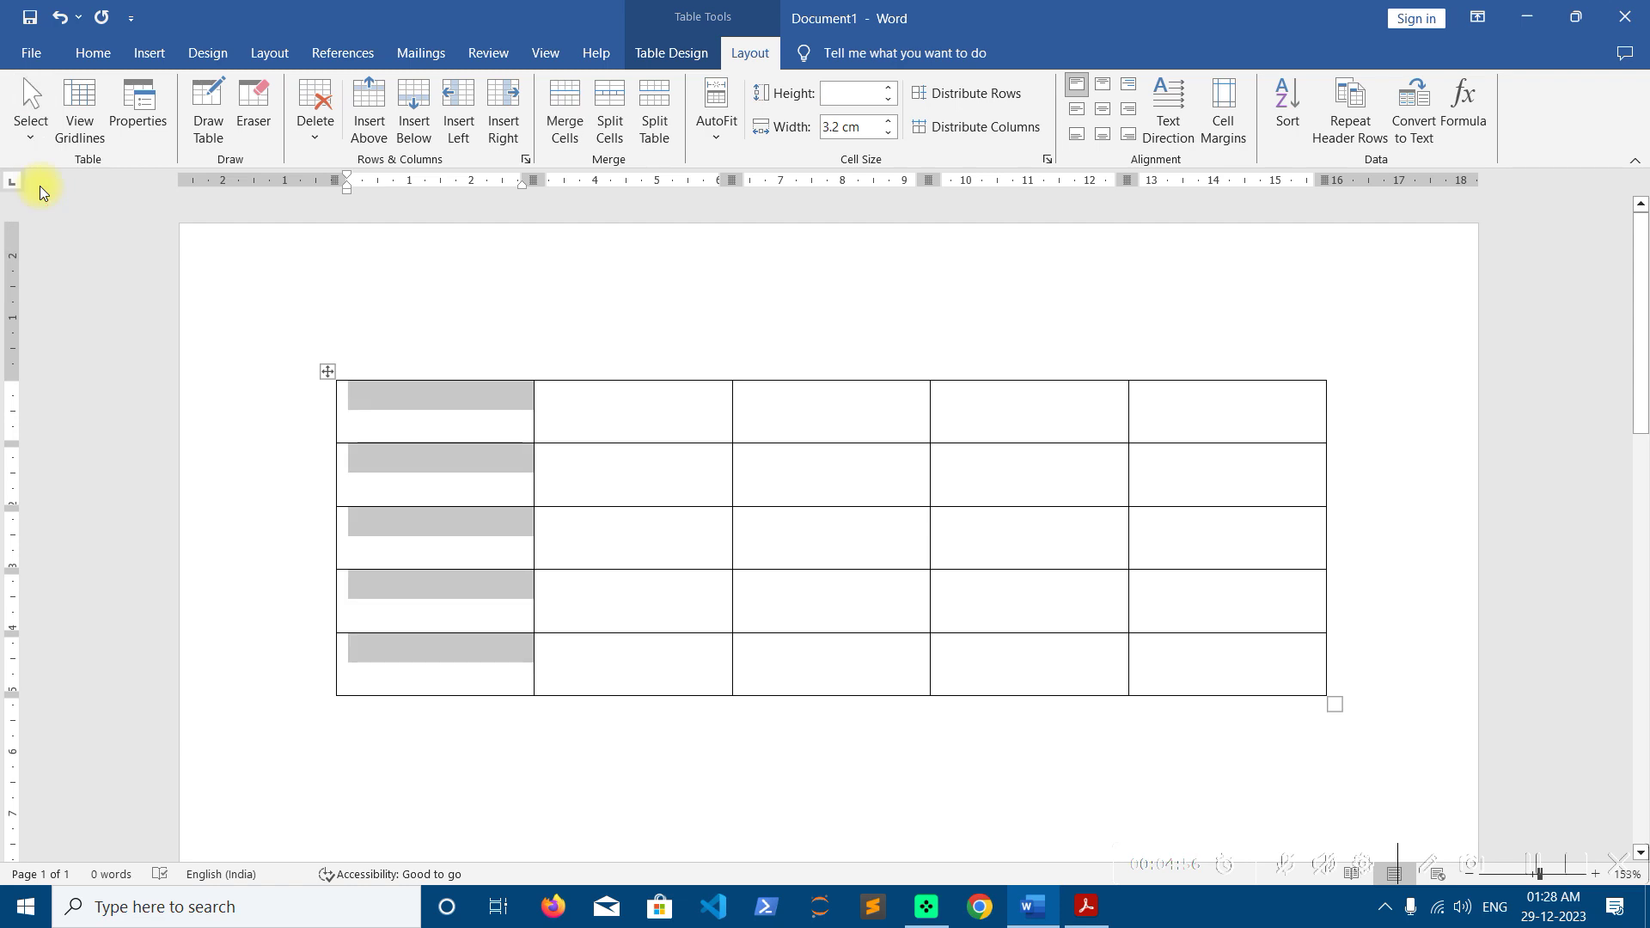
pyautogui.click(468, 416)
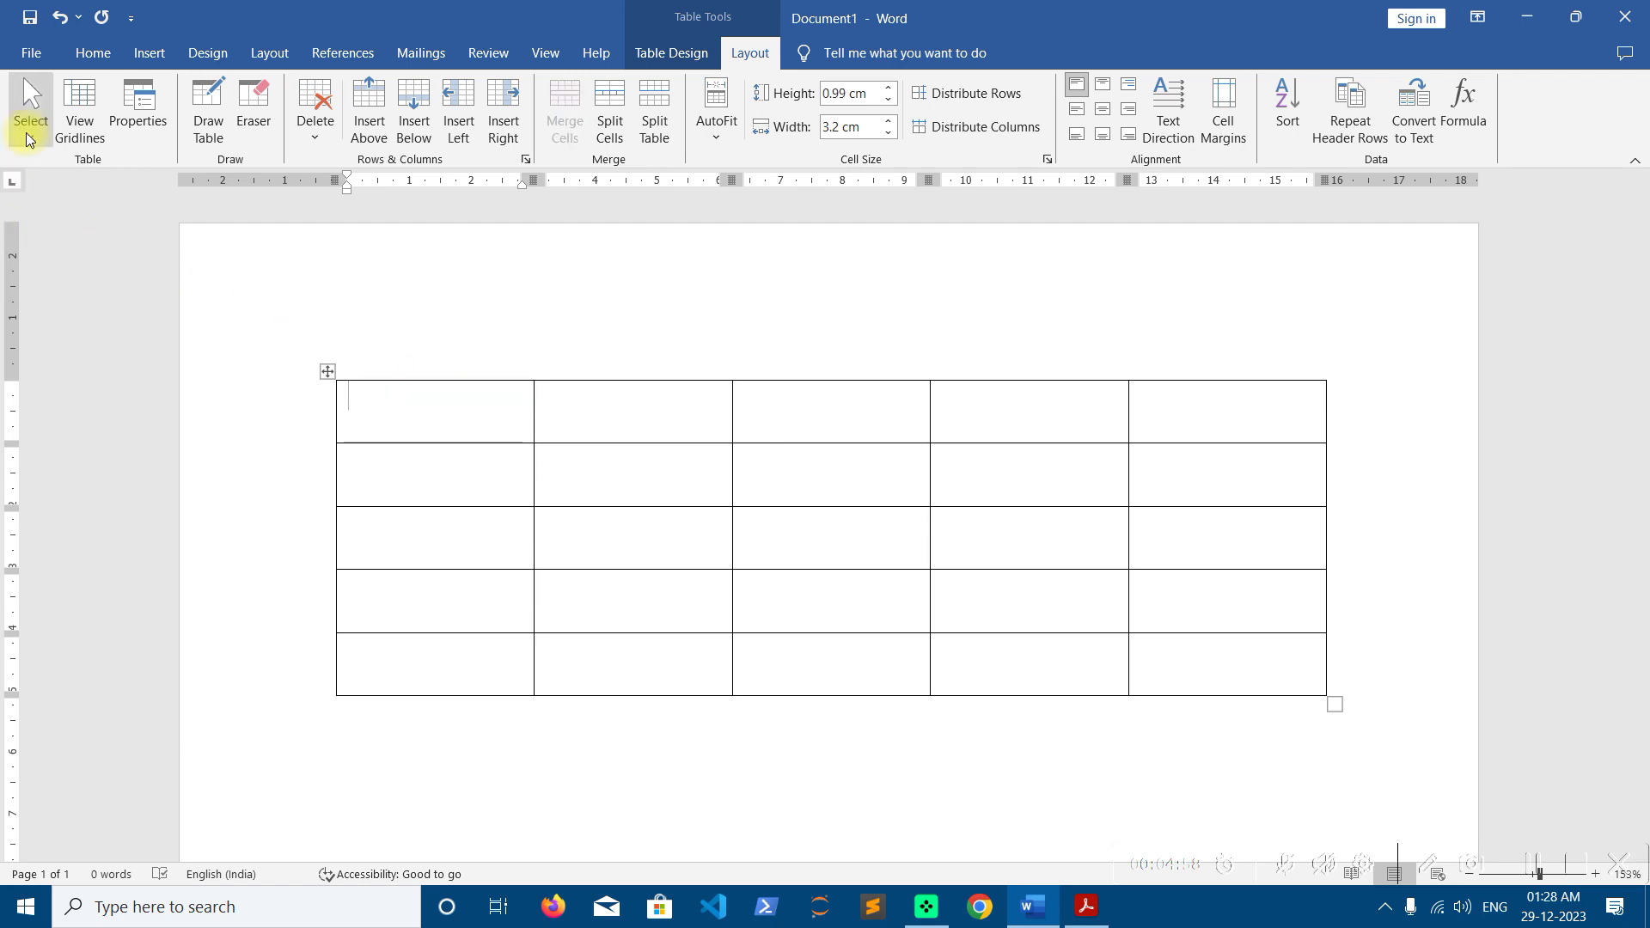
pyautogui.click(30, 120)
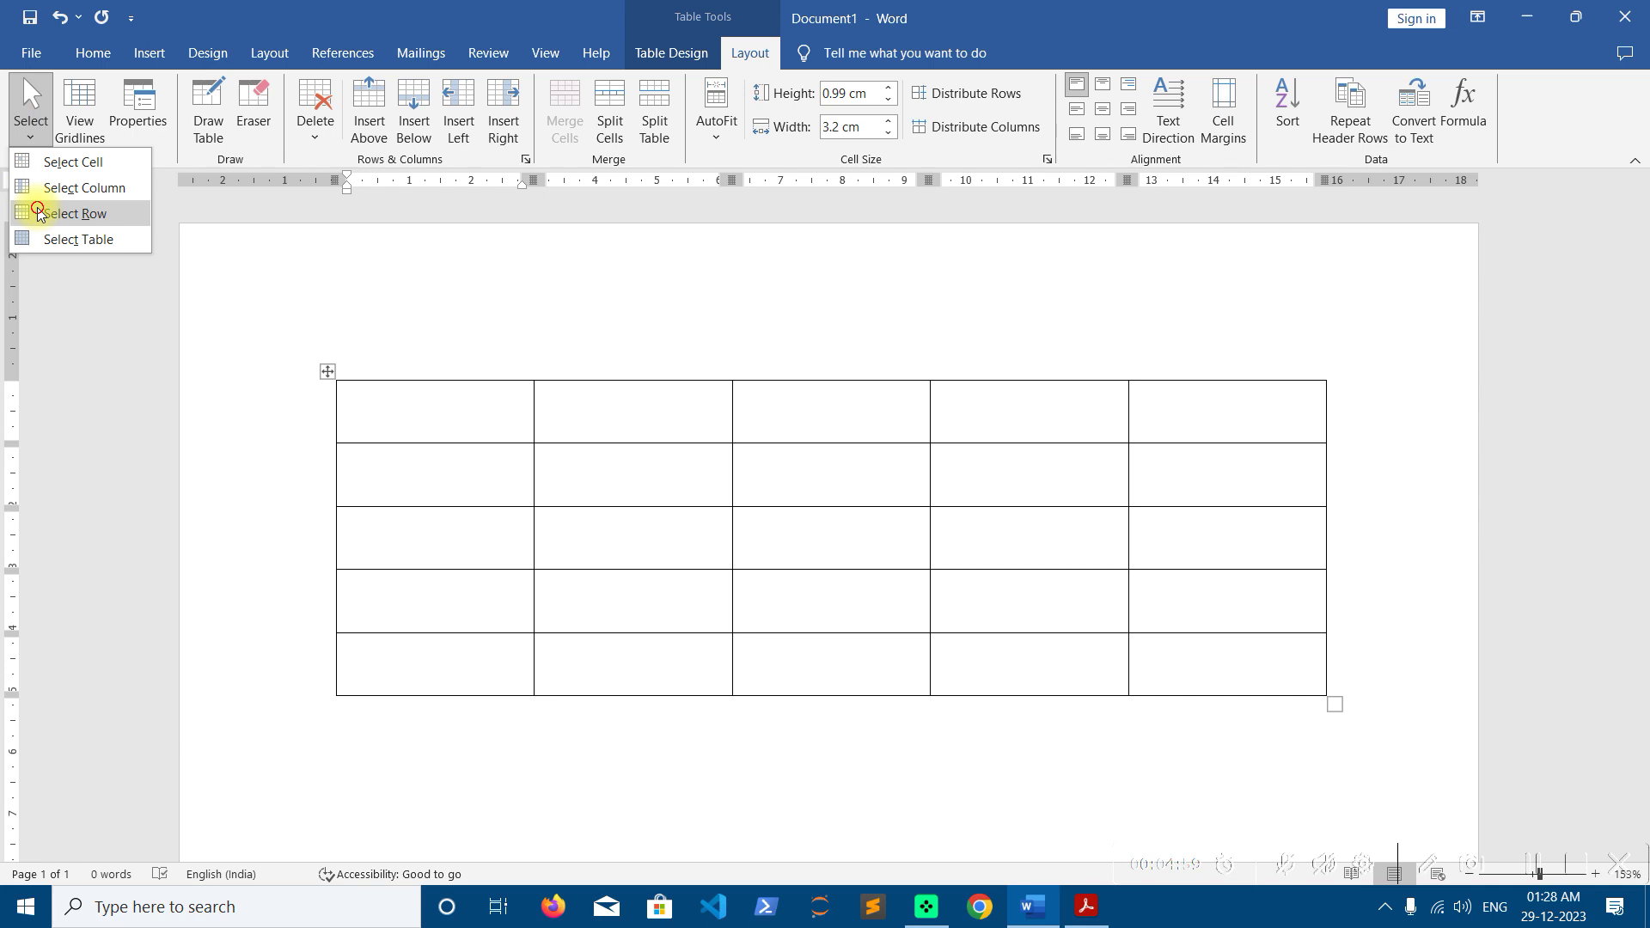
pyautogui.click(75, 214)
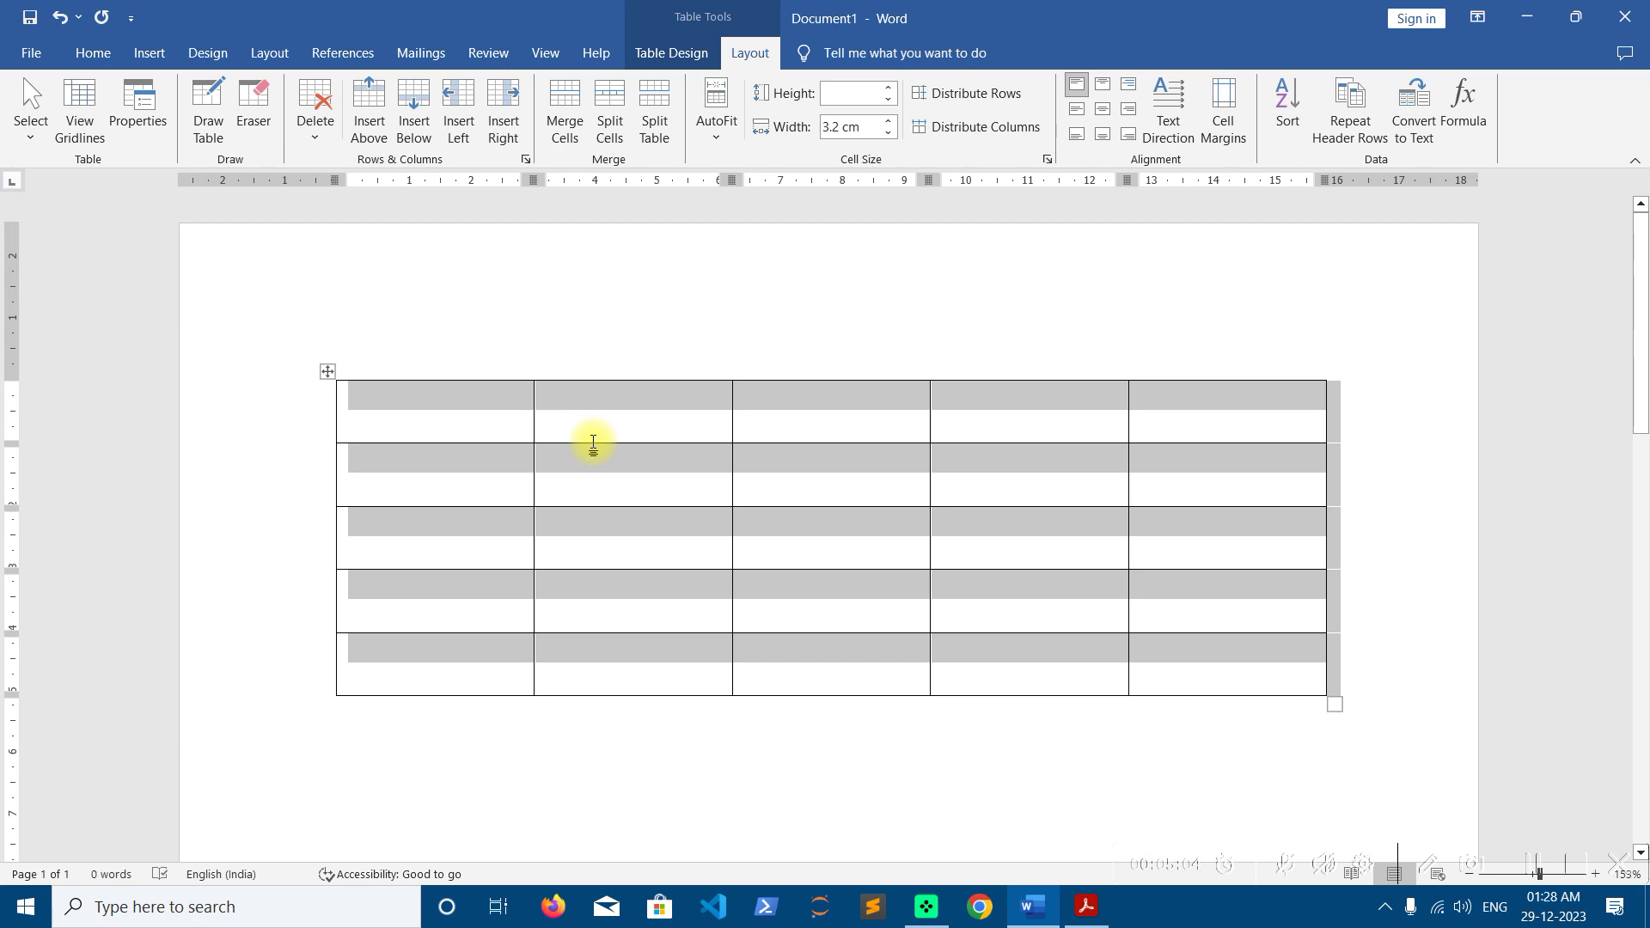
# Merge the five first-row cells into one, then bring up Split Cells above the table
pyautogui.click(617, 418)
pyautogui.moveTo(427, 396); pyautogui.dragTo(1169, 414)
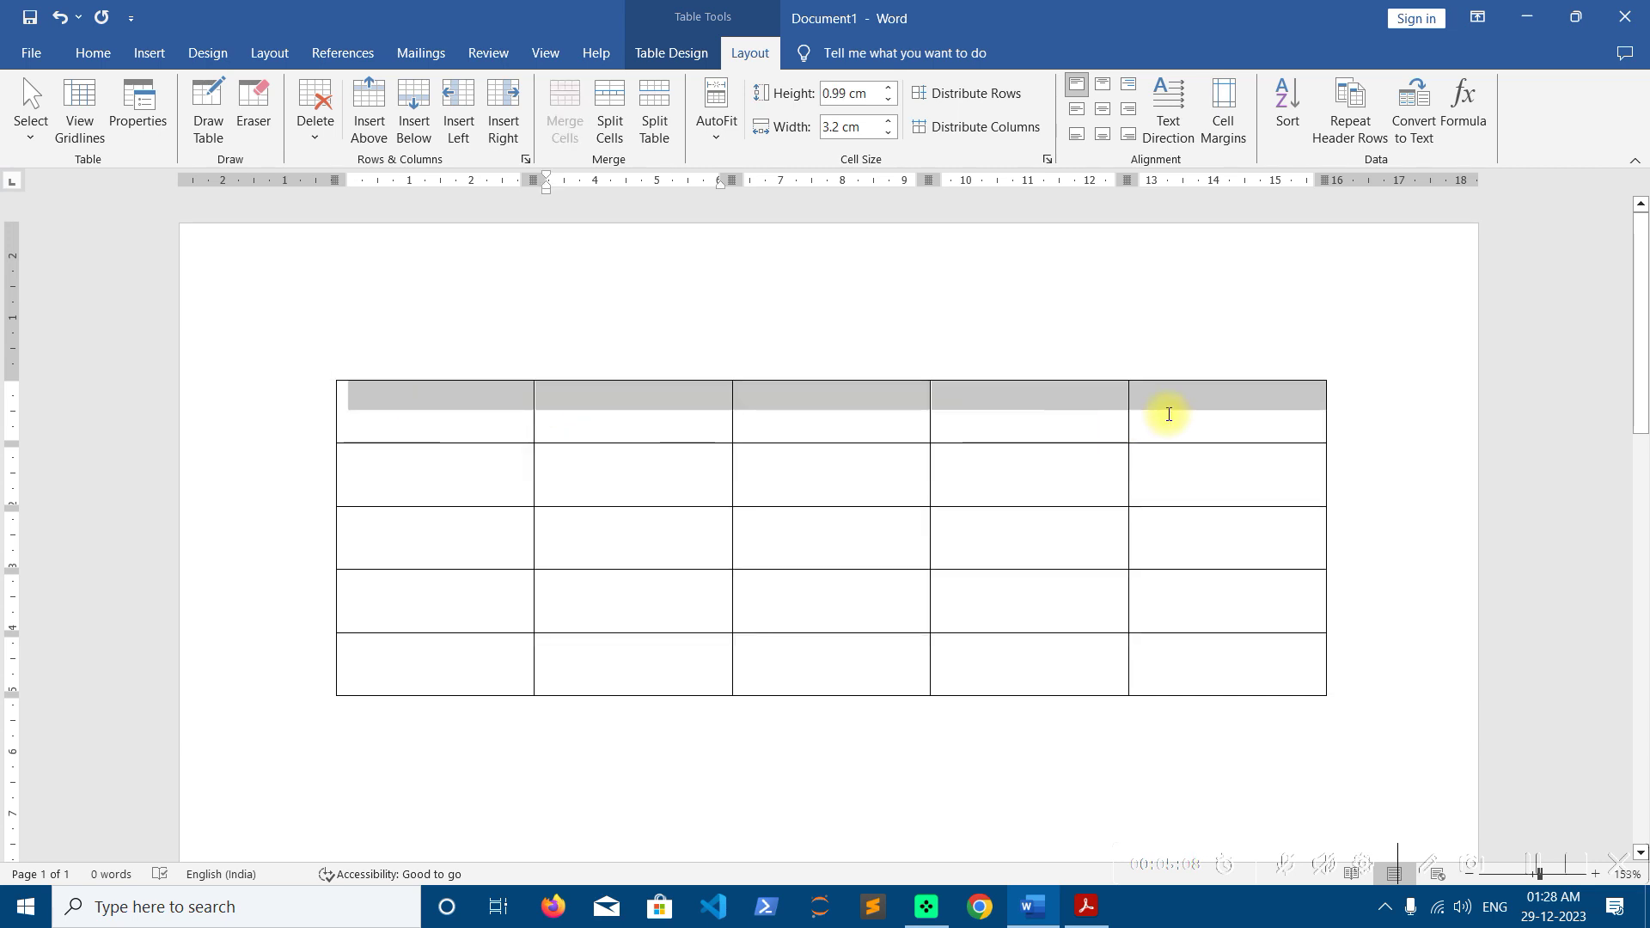
pyautogui.click(565, 110)
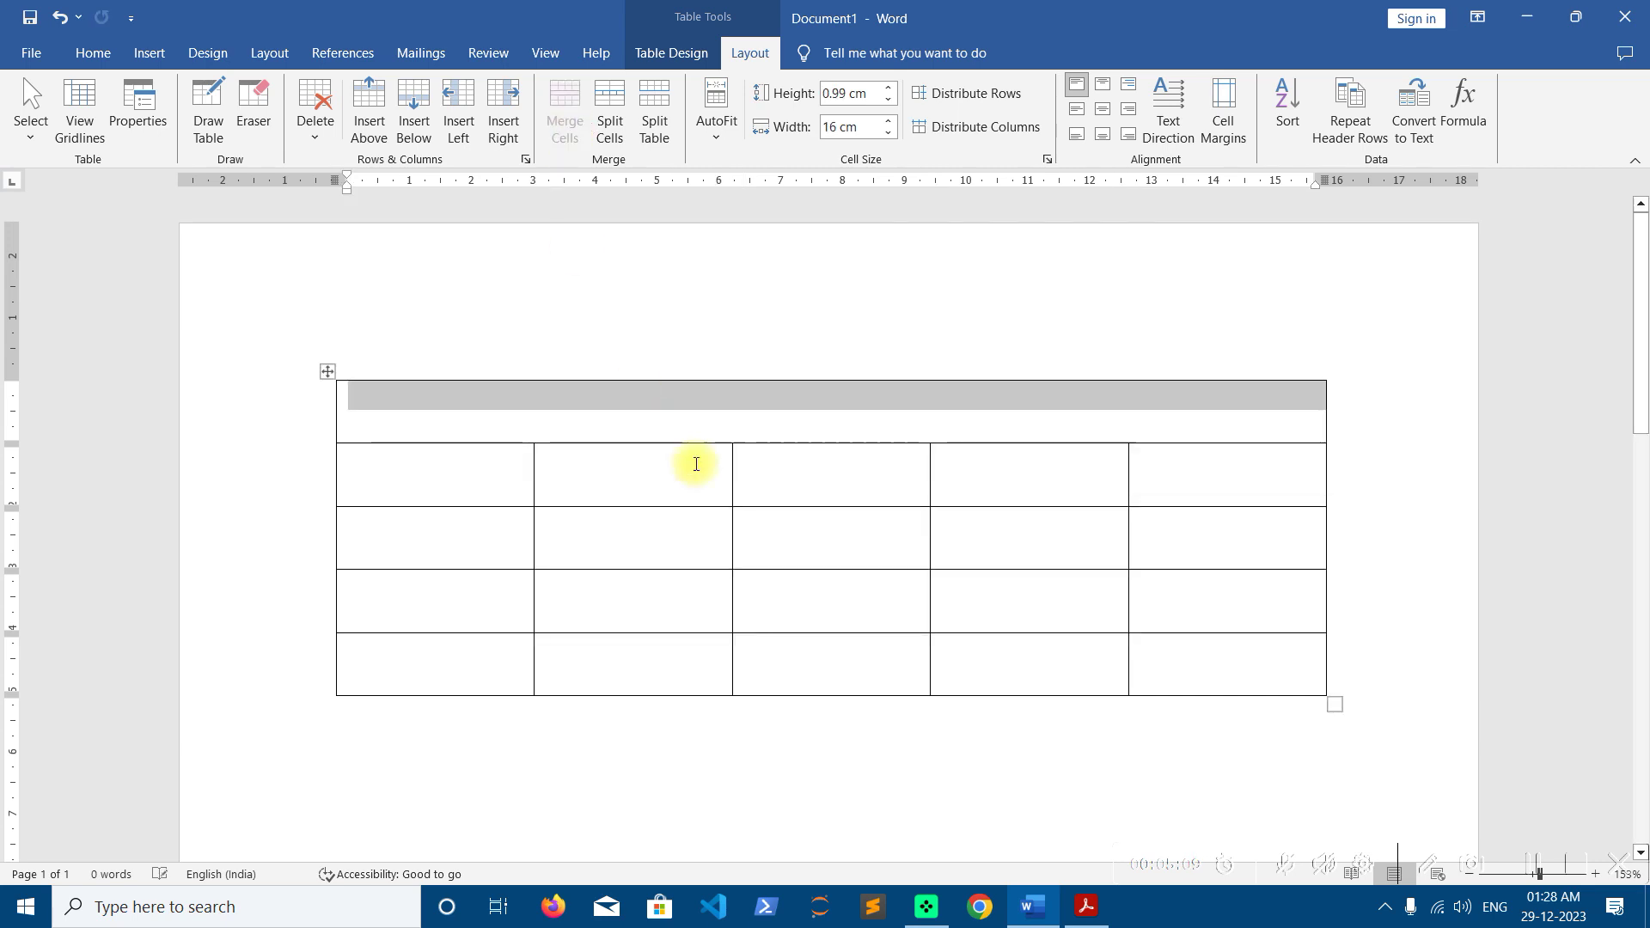
pyautogui.click(721, 411)
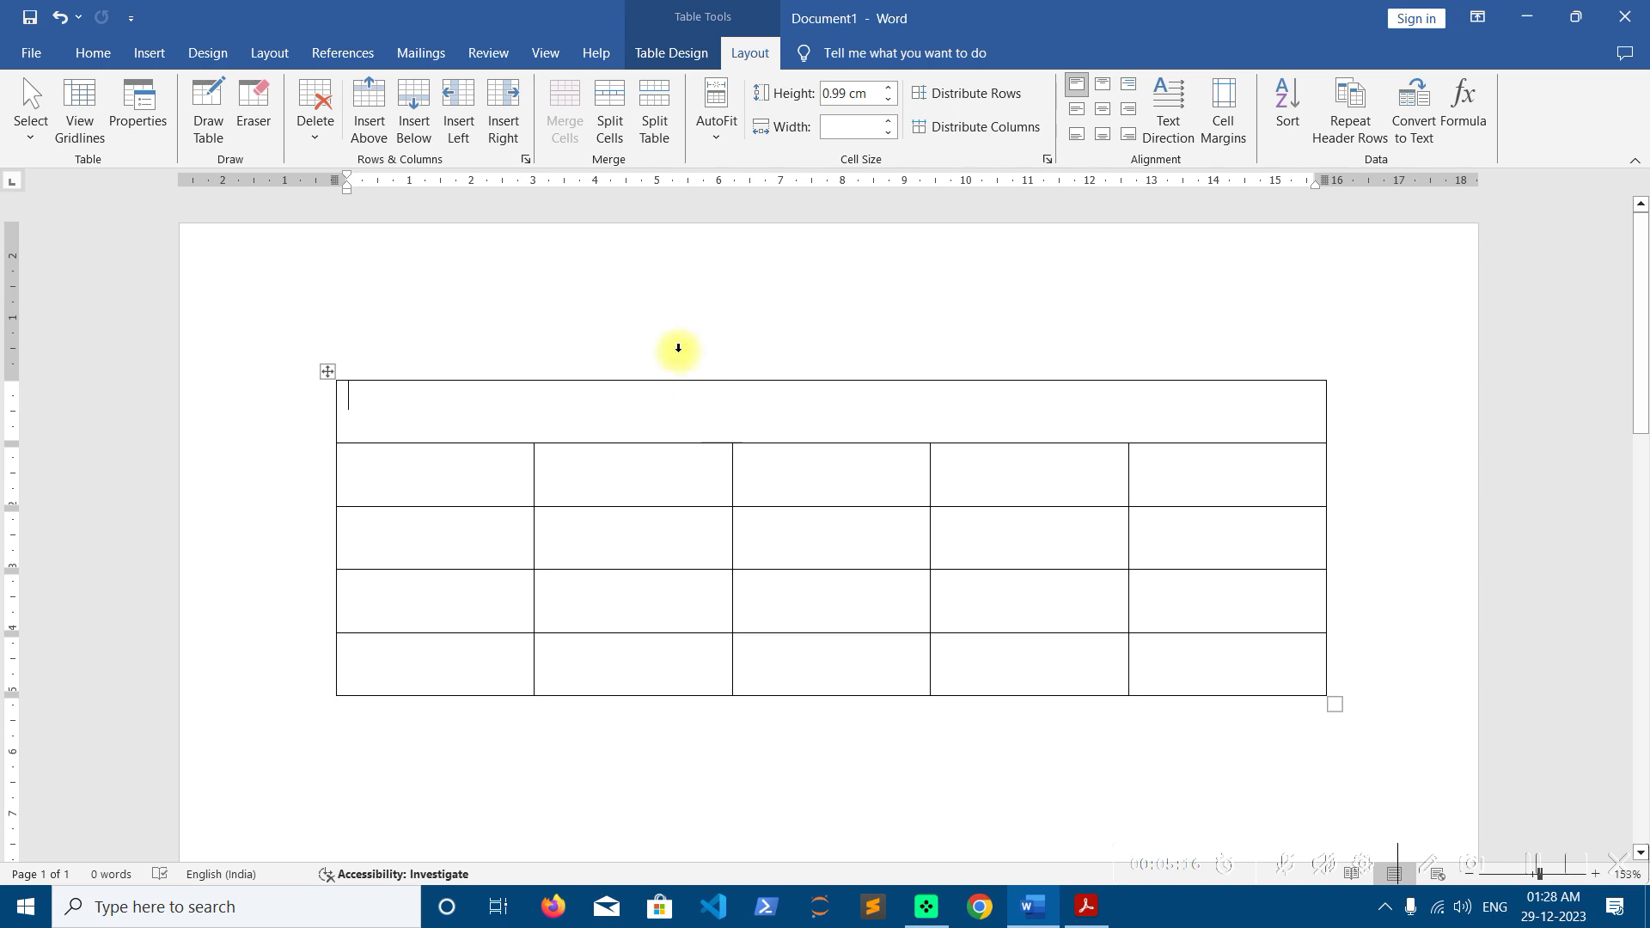
pyautogui.click(618, 151)
pyautogui.moveTo(803, 357); pyautogui.dragTo(373, 201)
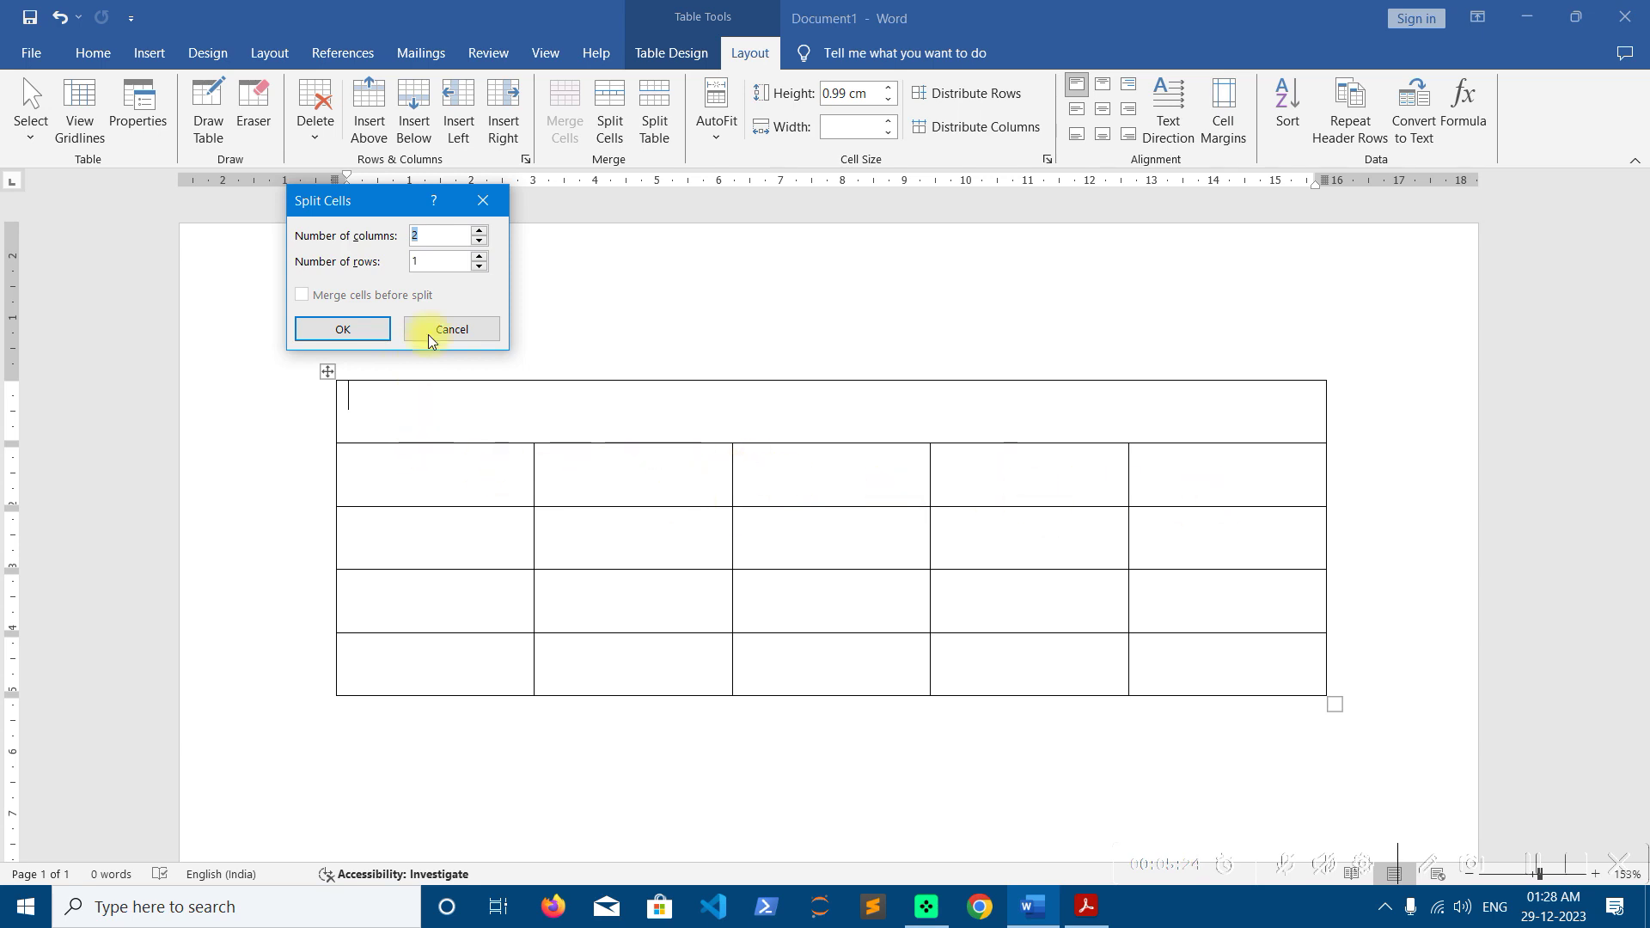
# Split the merged top row into 5 columns and 1 row
pyautogui.click(479, 230)
pyautogui.click(478, 231)
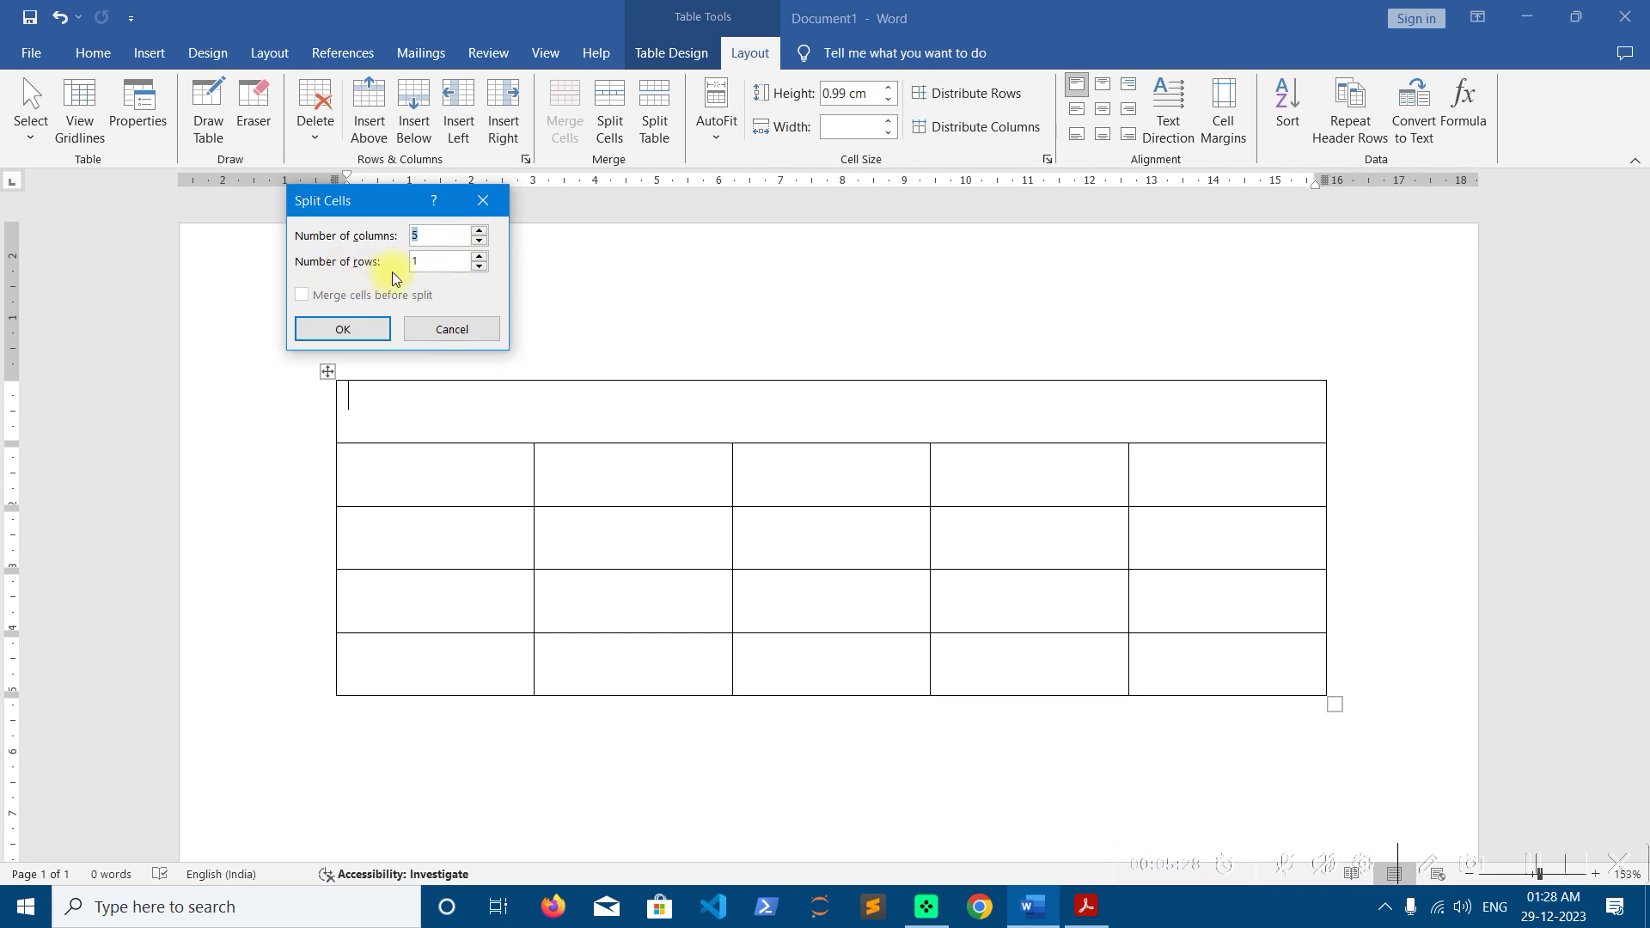
pyautogui.click(357, 327)
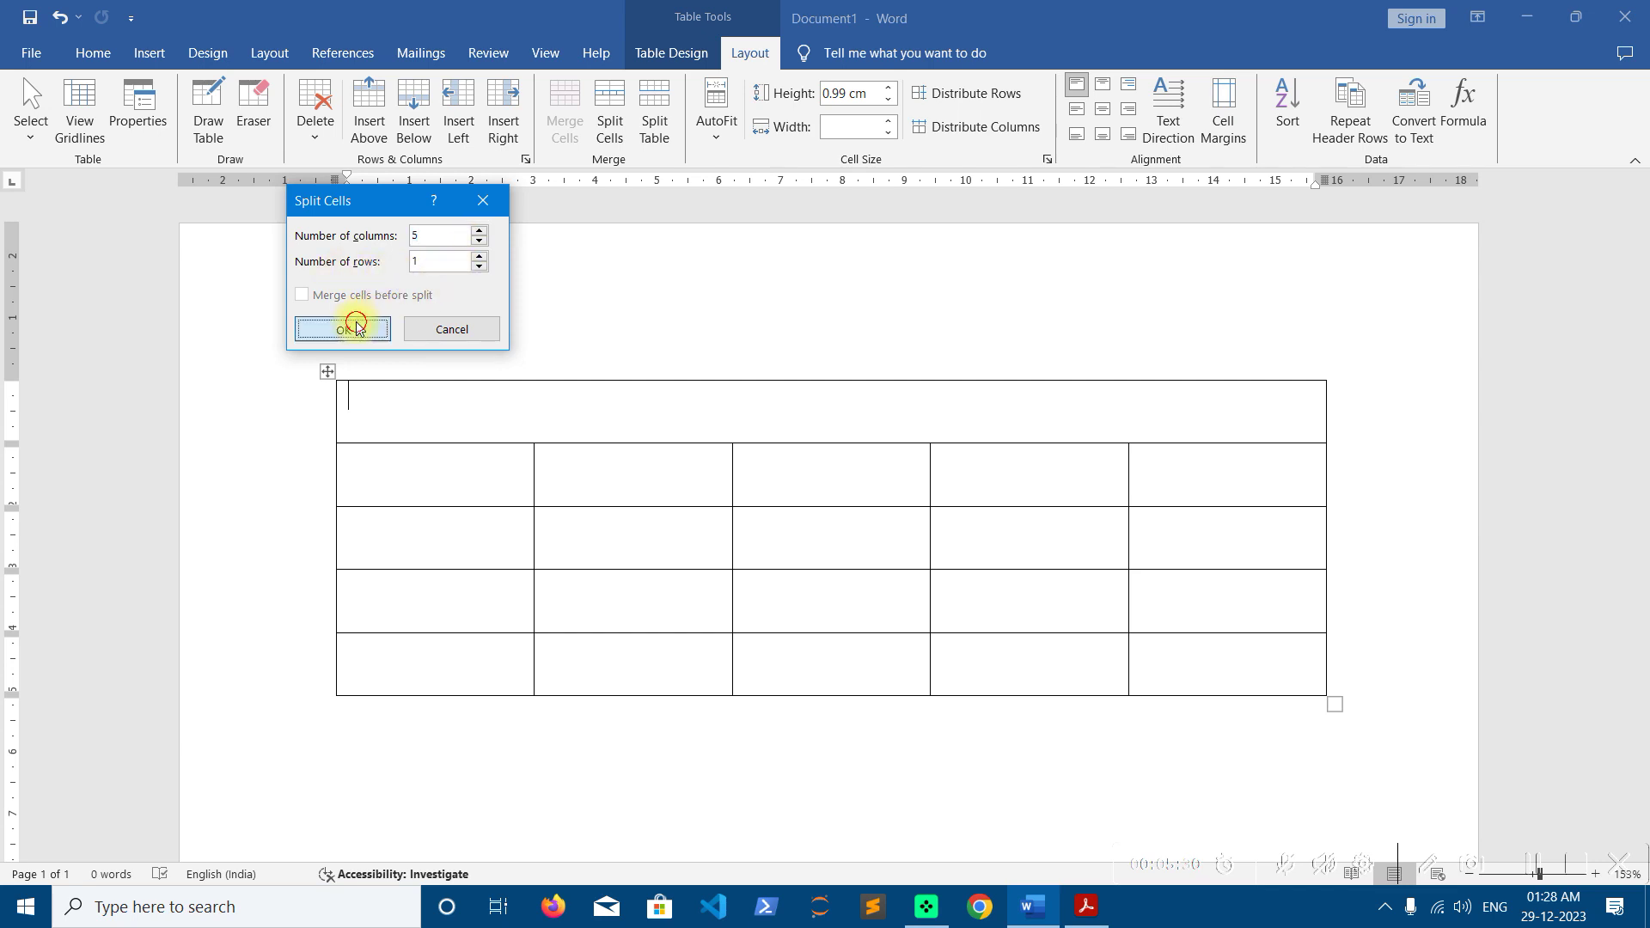
pyautogui.click(612, 399)
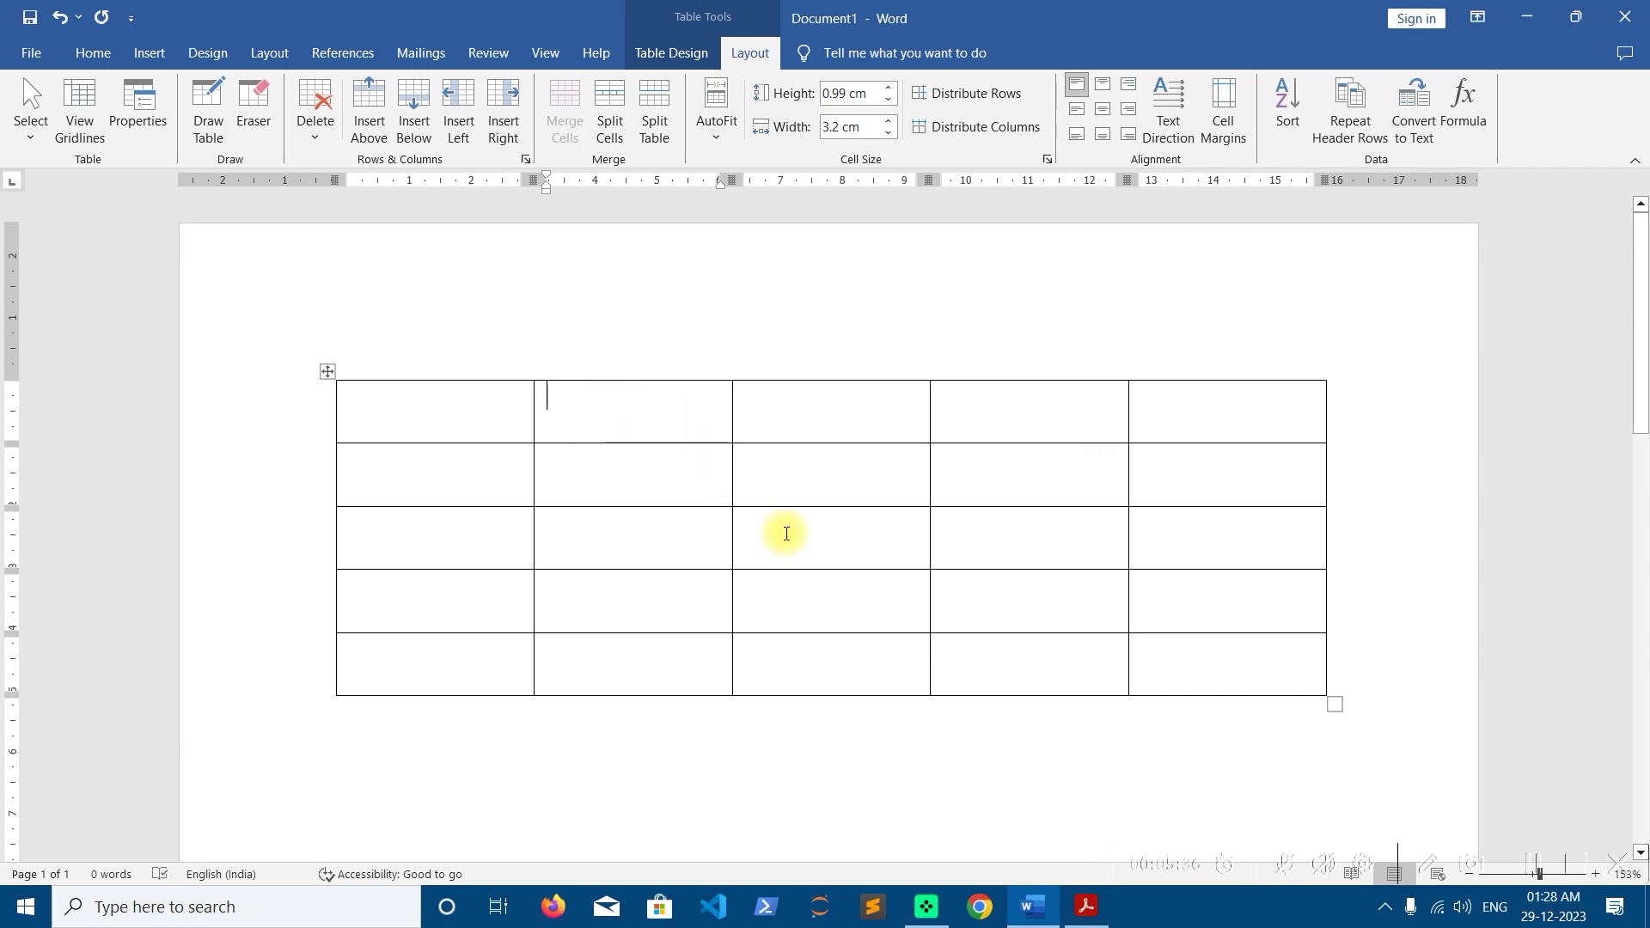
pyautogui.click(1208, 680)
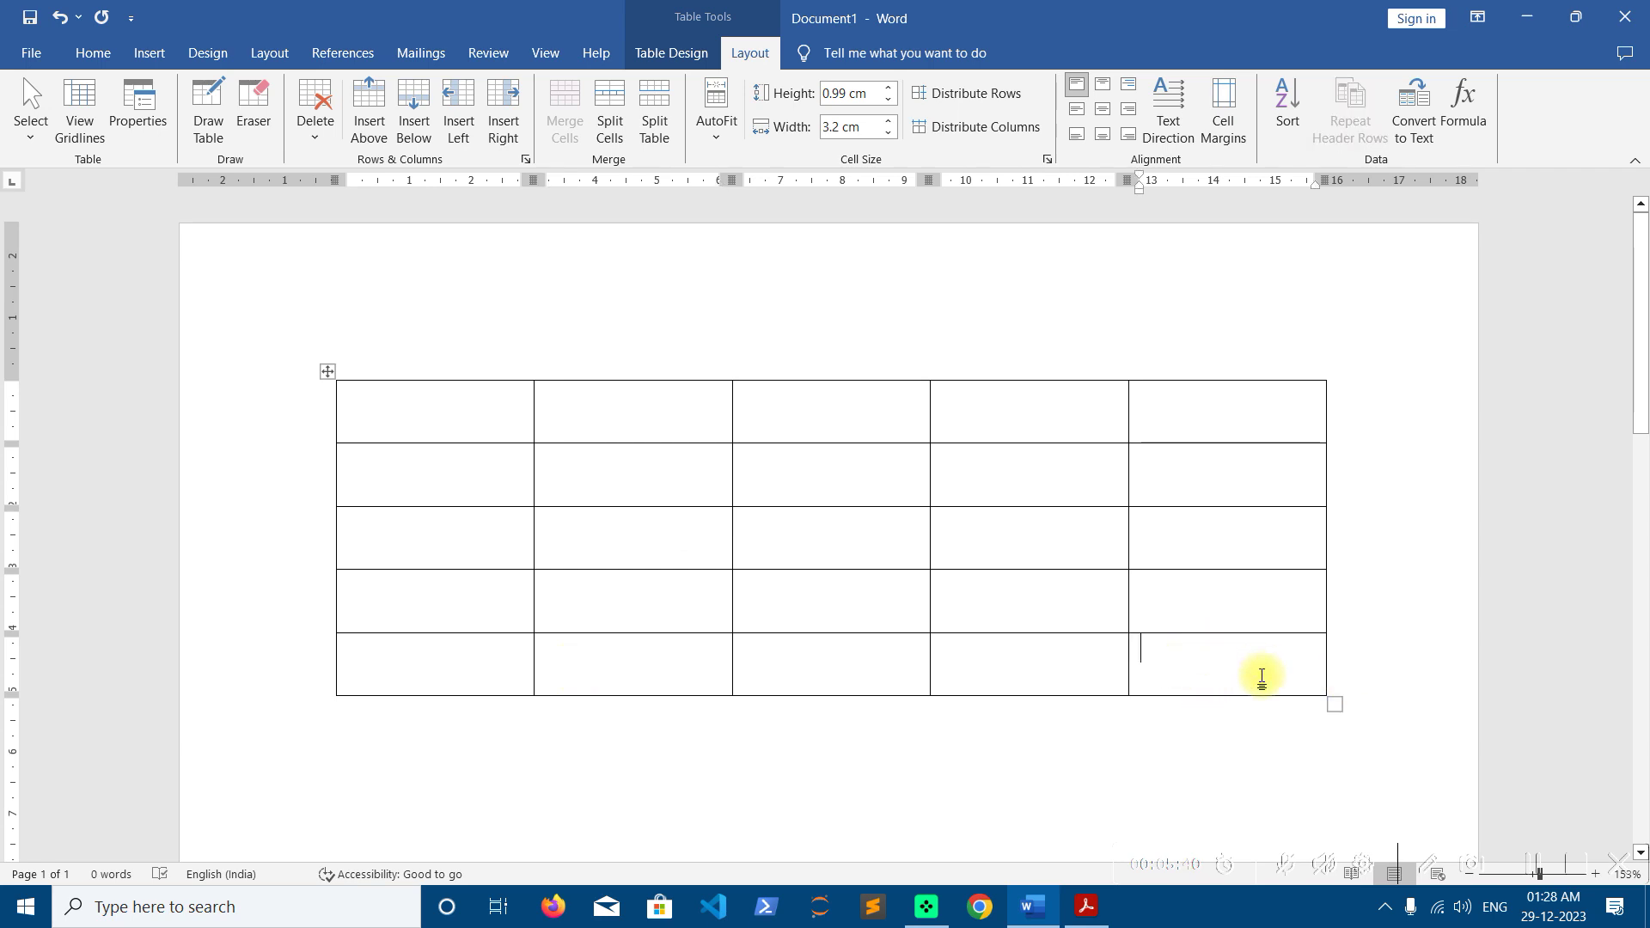
pyautogui.click(609, 121)
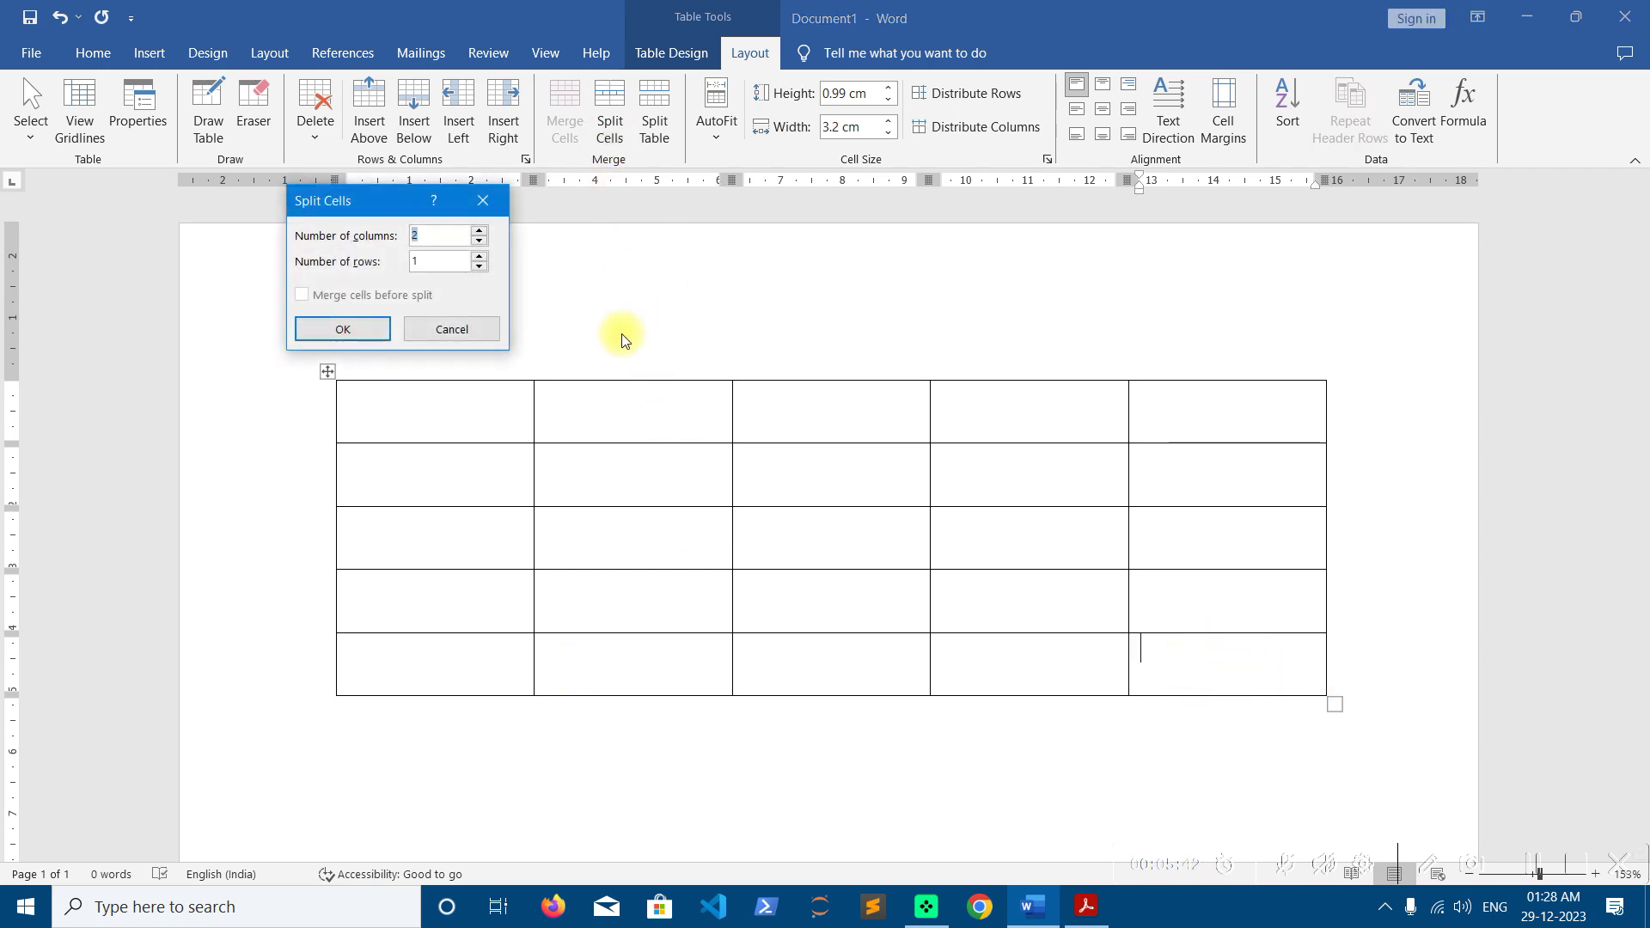
pyautogui.click(342, 329)
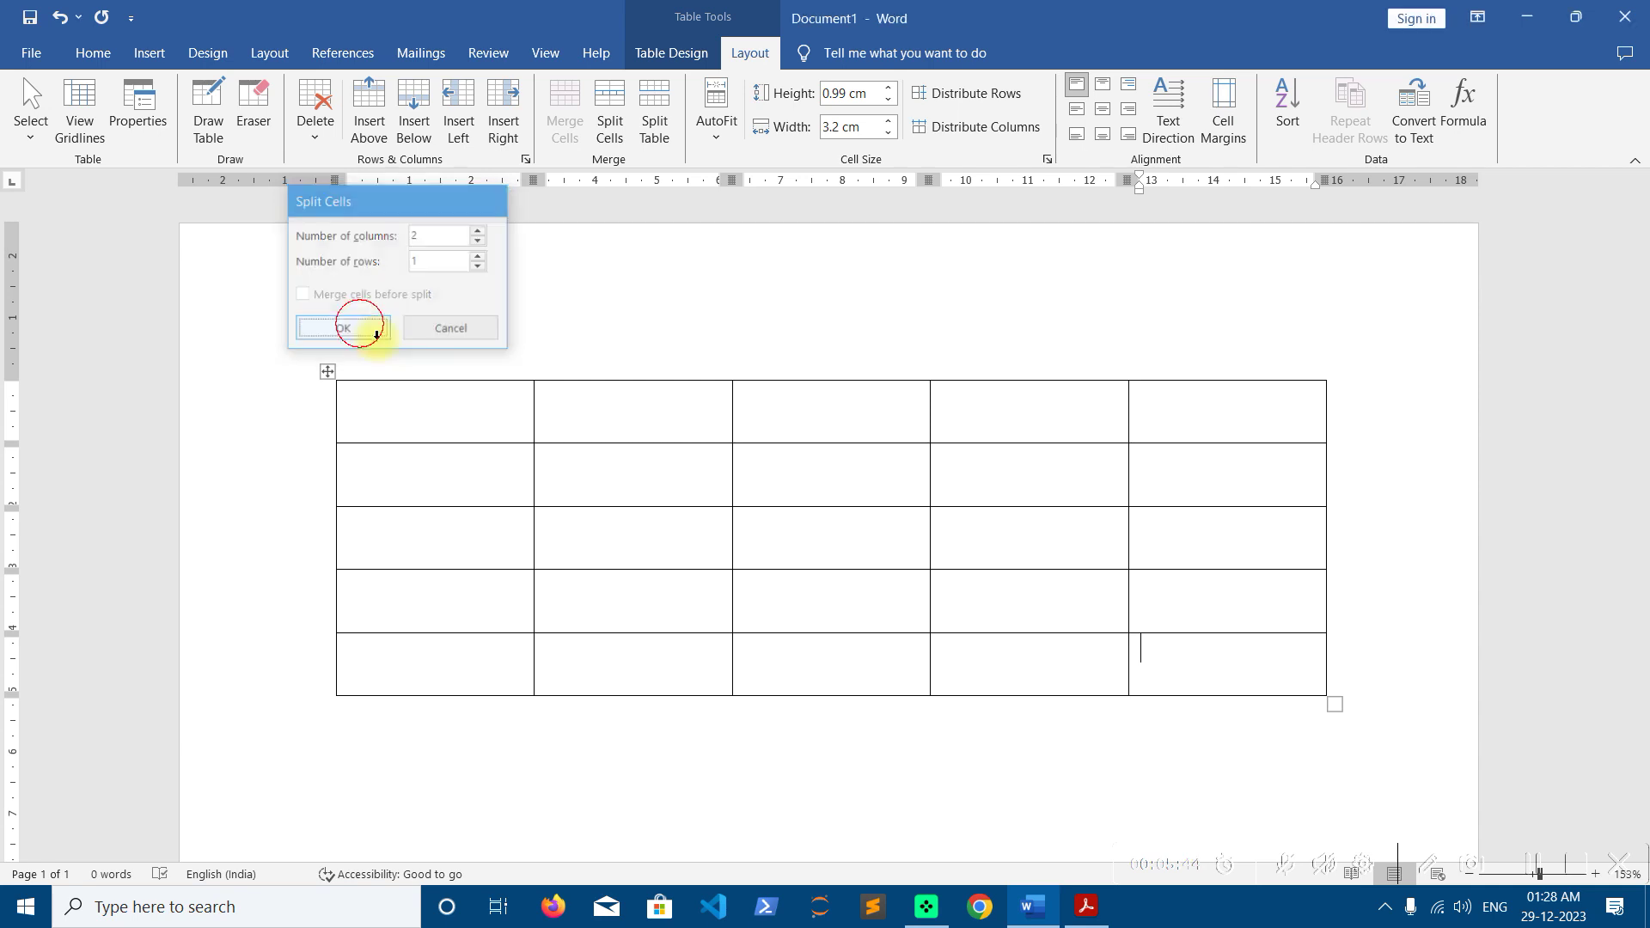
pyautogui.click(1175, 661)
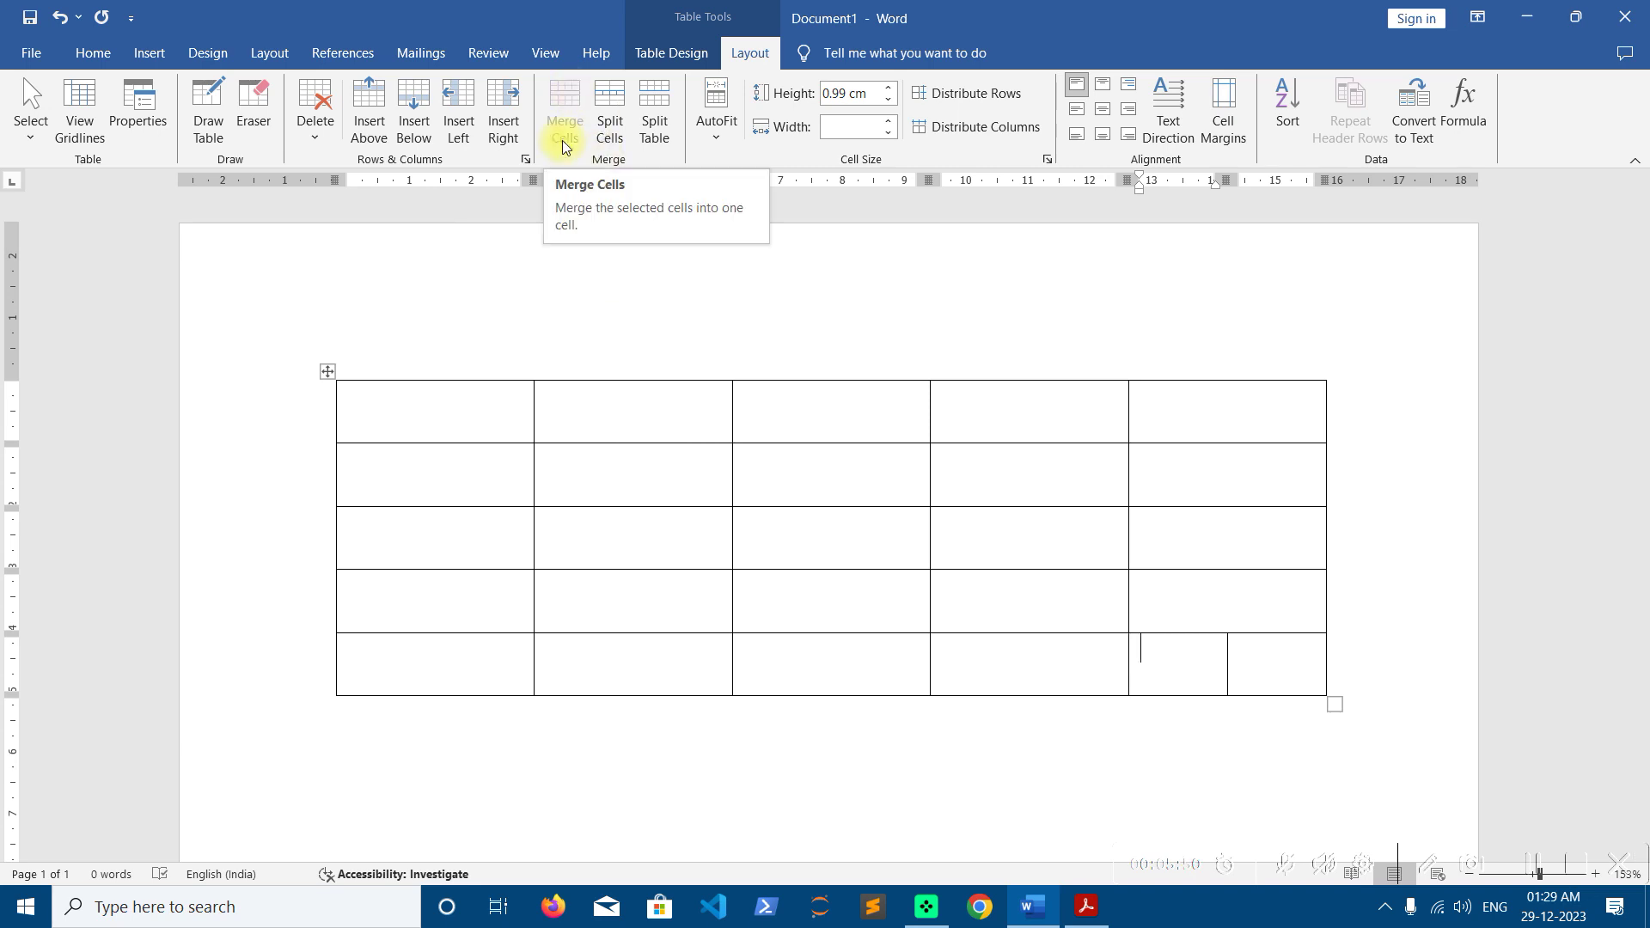
pyautogui.moveTo(1278, 667); pyautogui.dragTo(1195, 657)
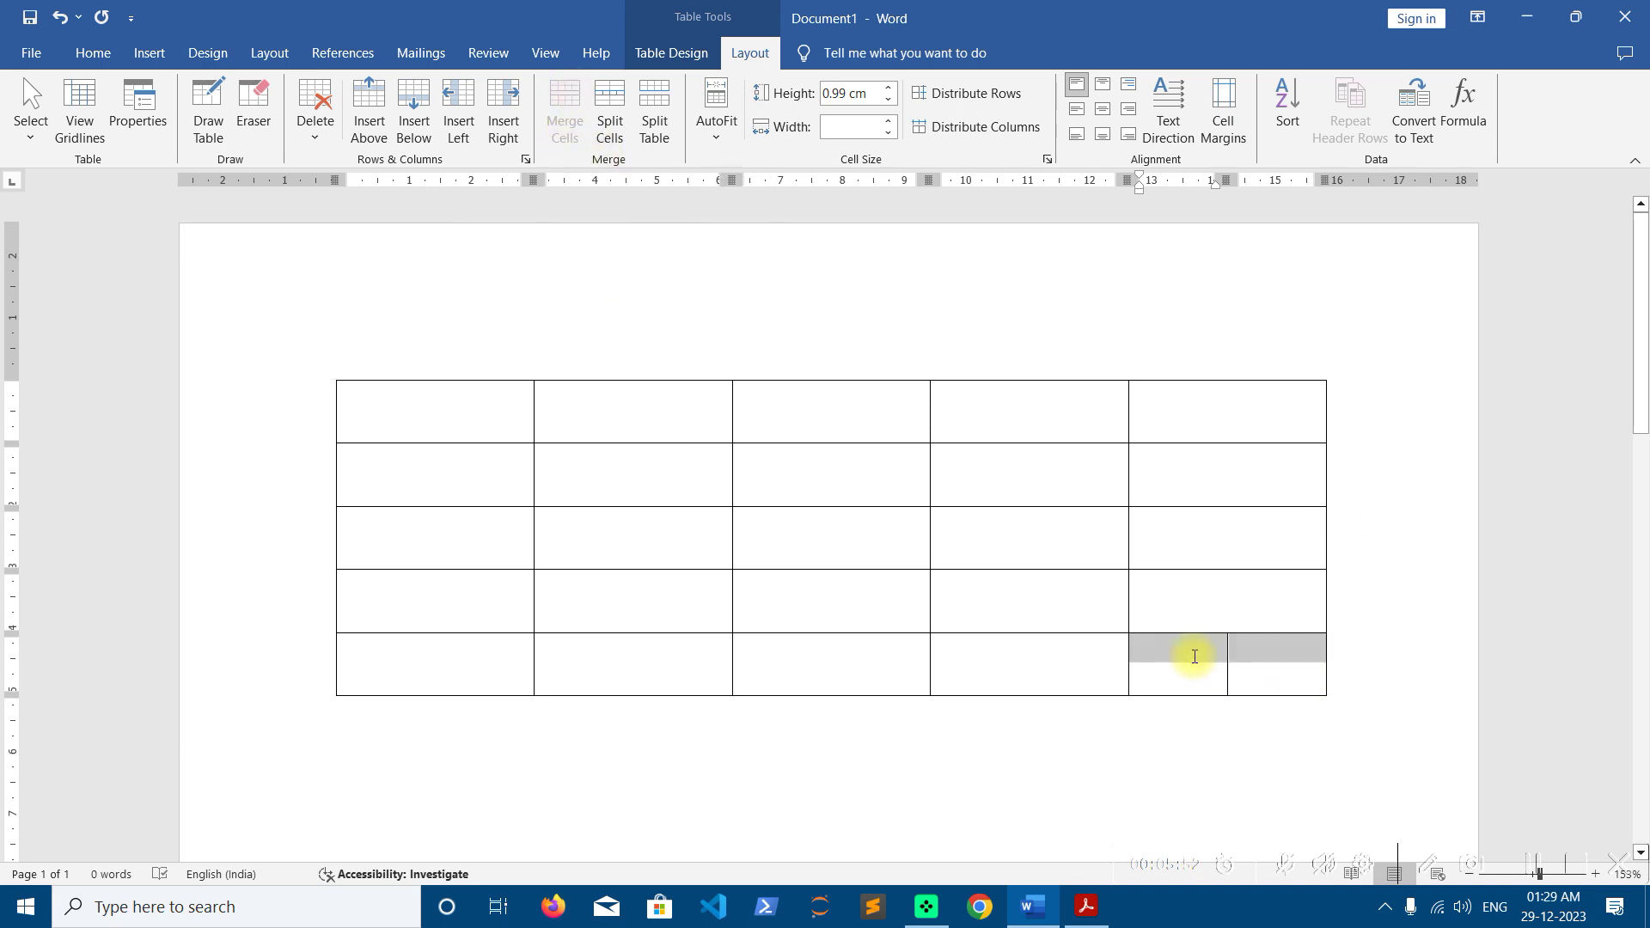
pyautogui.click(413, 433)
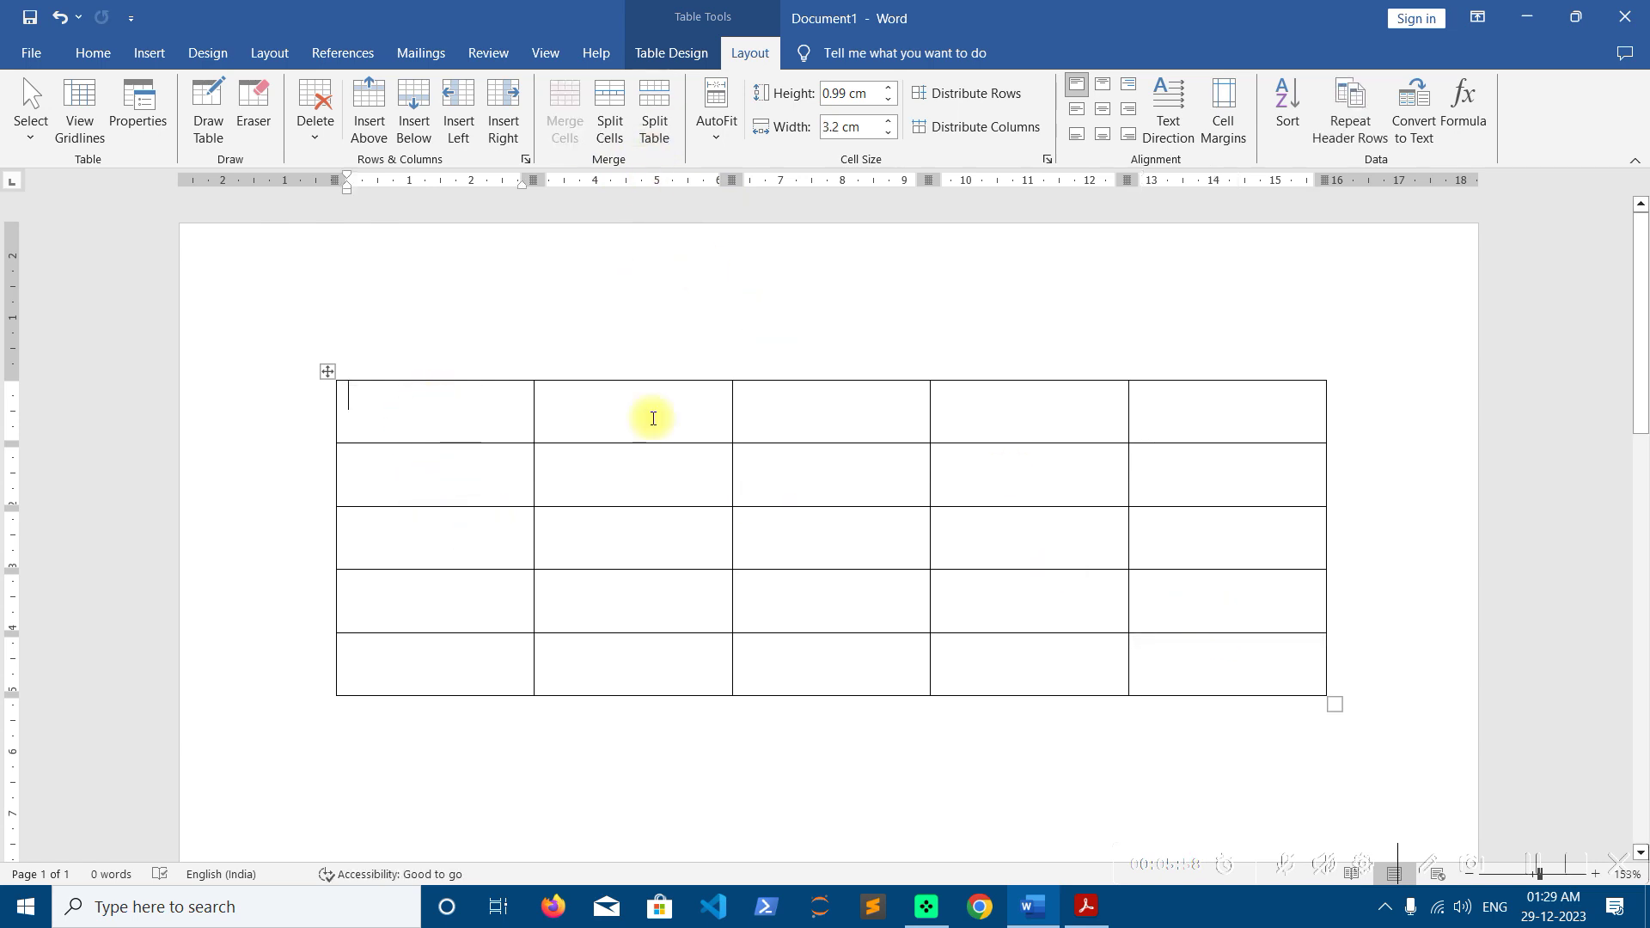
# Split the table into two tables above the third row
pyautogui.scroll(-10, 653, 418)
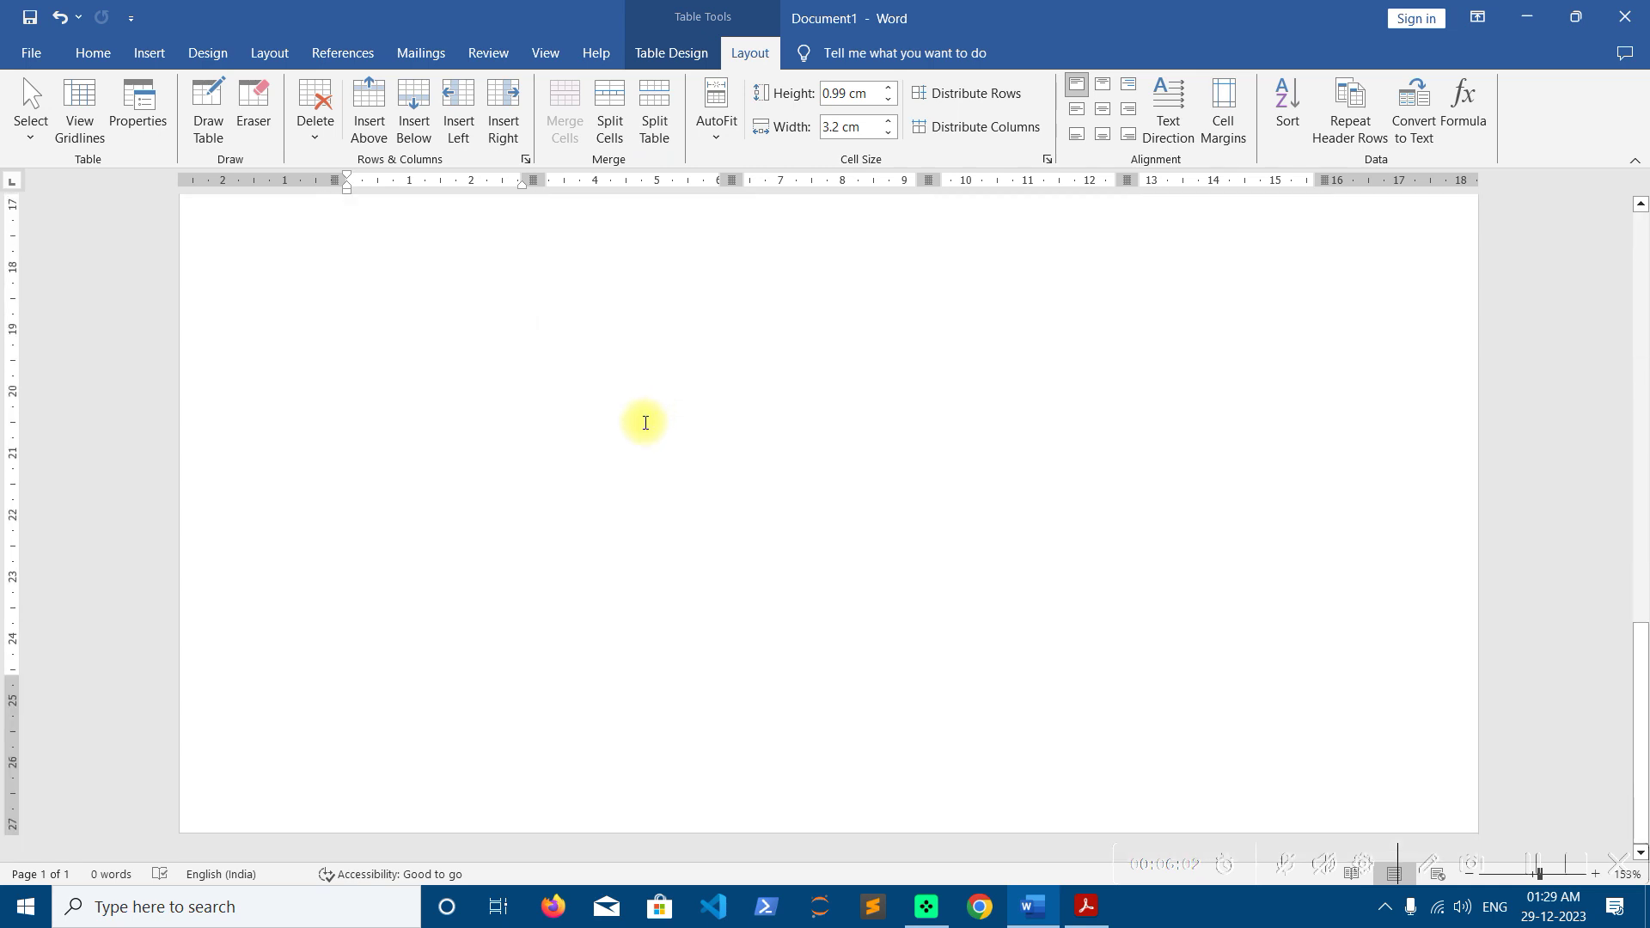
pyautogui.scroll(10, 645, 422)
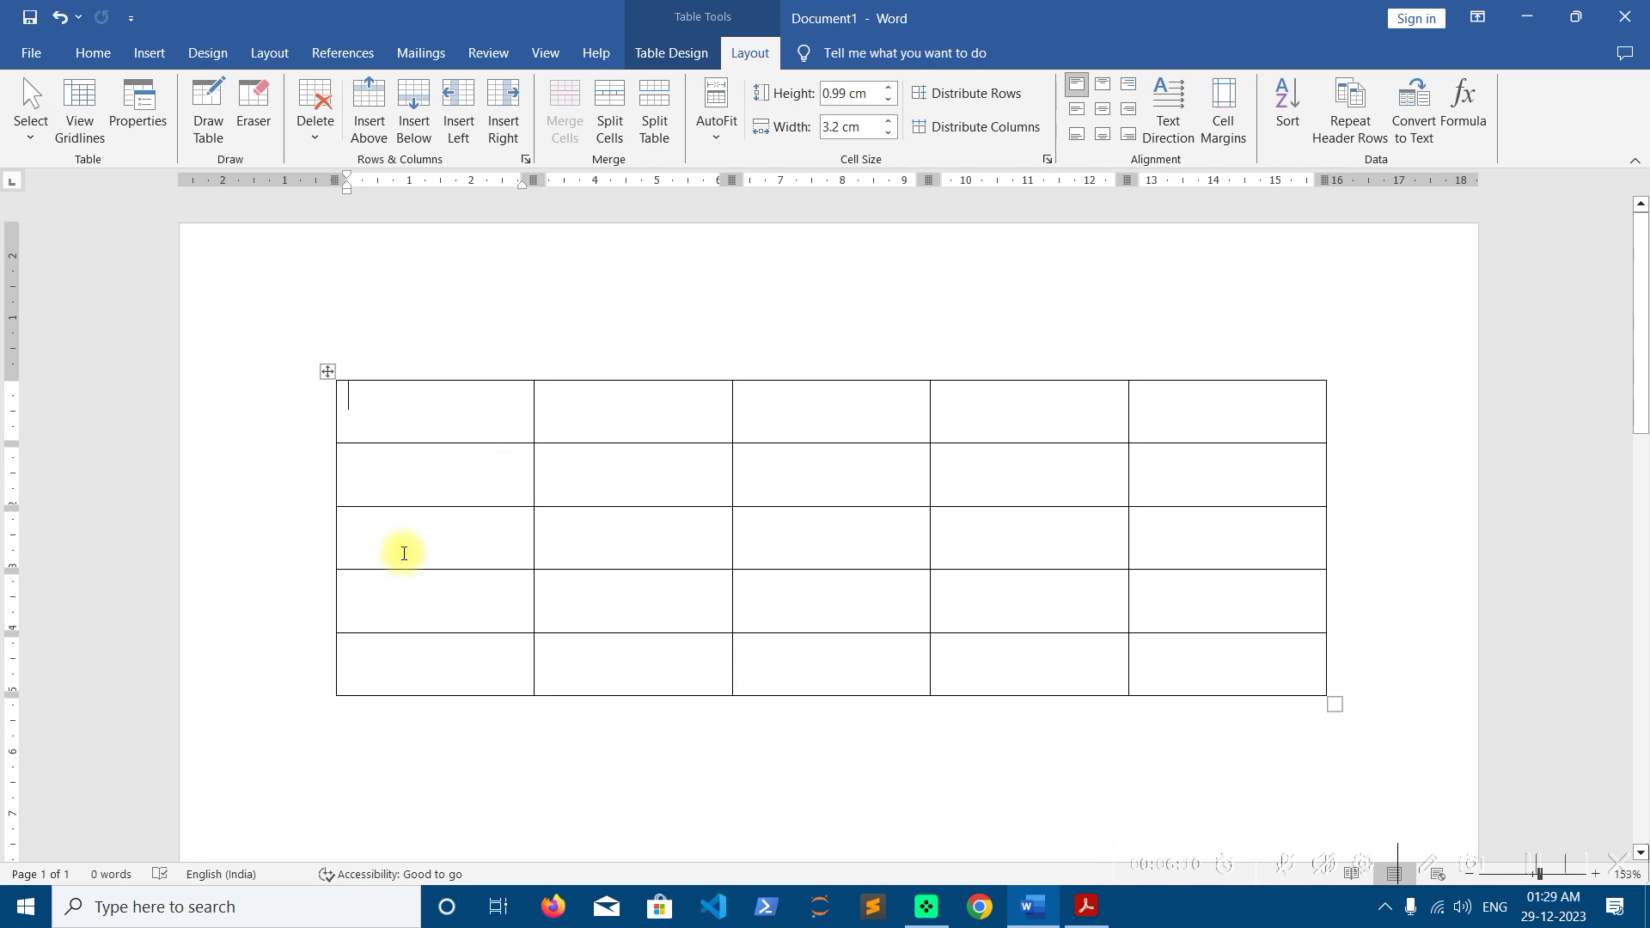
pyautogui.click(368, 526)
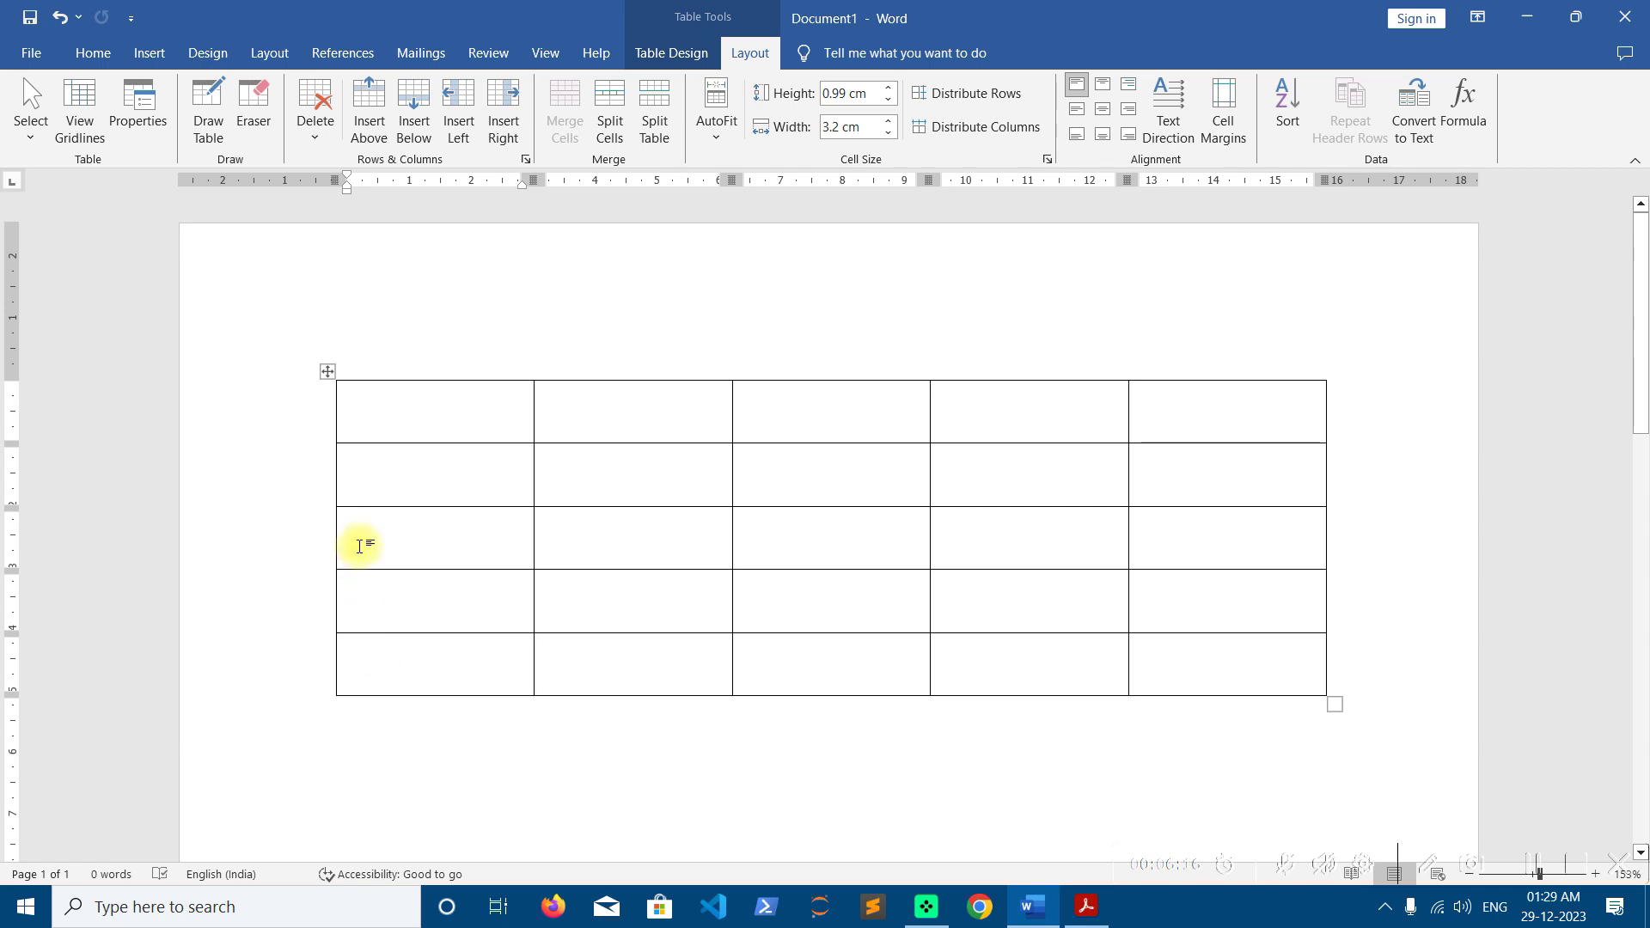
pyautogui.click(653, 134)
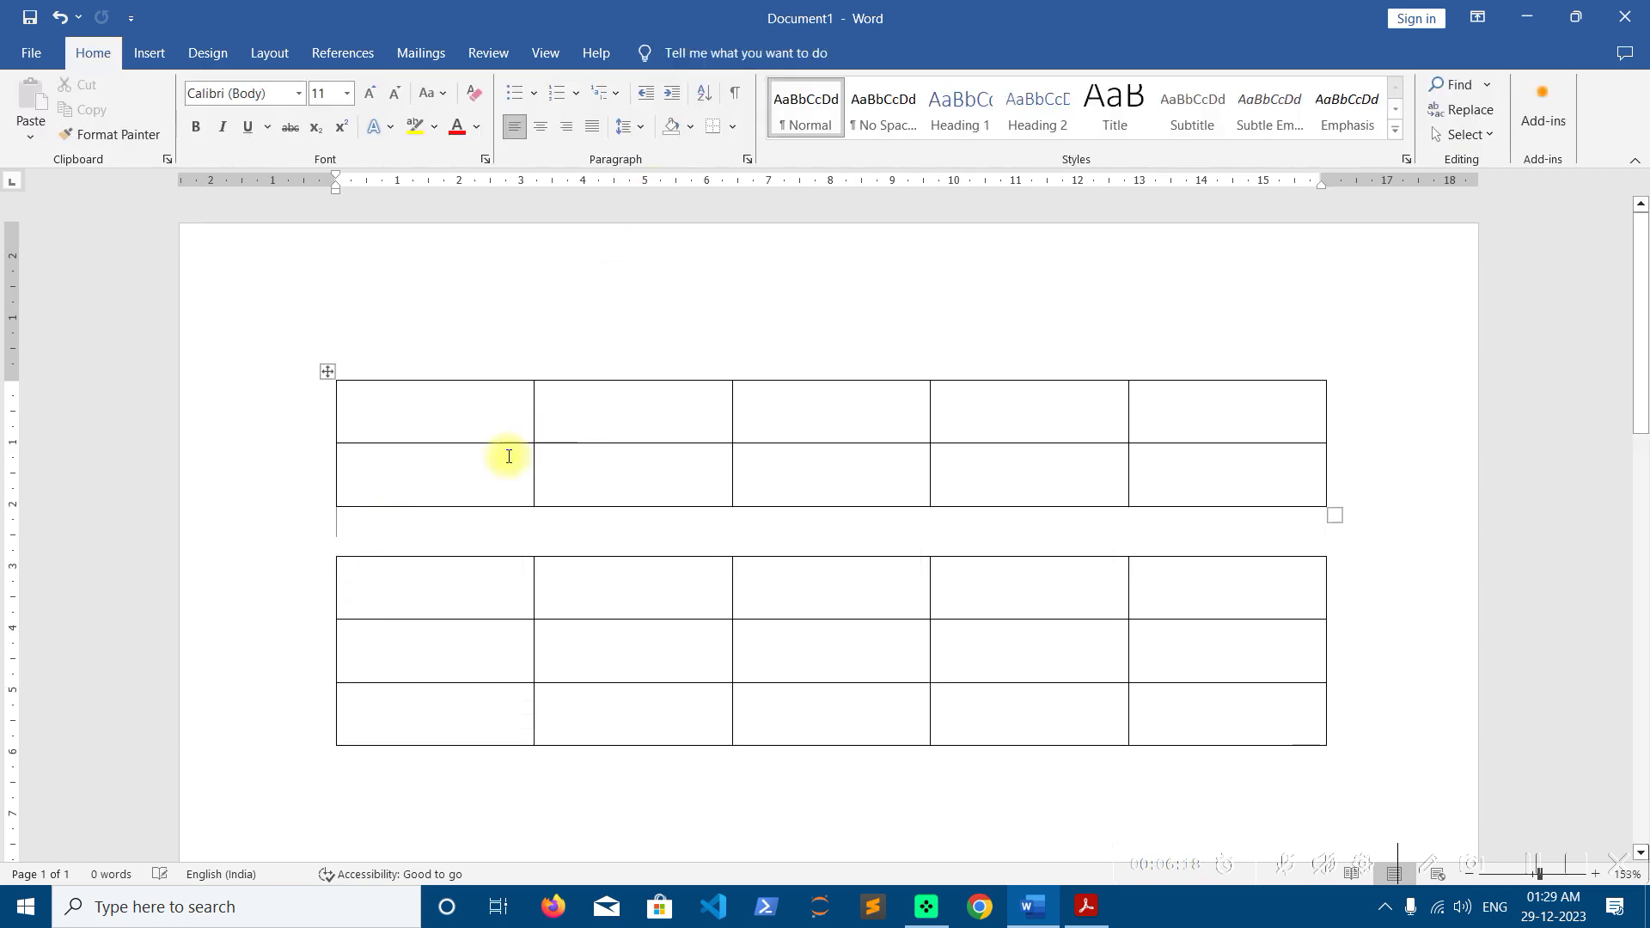
# Narrow the lower table to about half width with its bottom-right resize handle
pyautogui.click(364, 581)
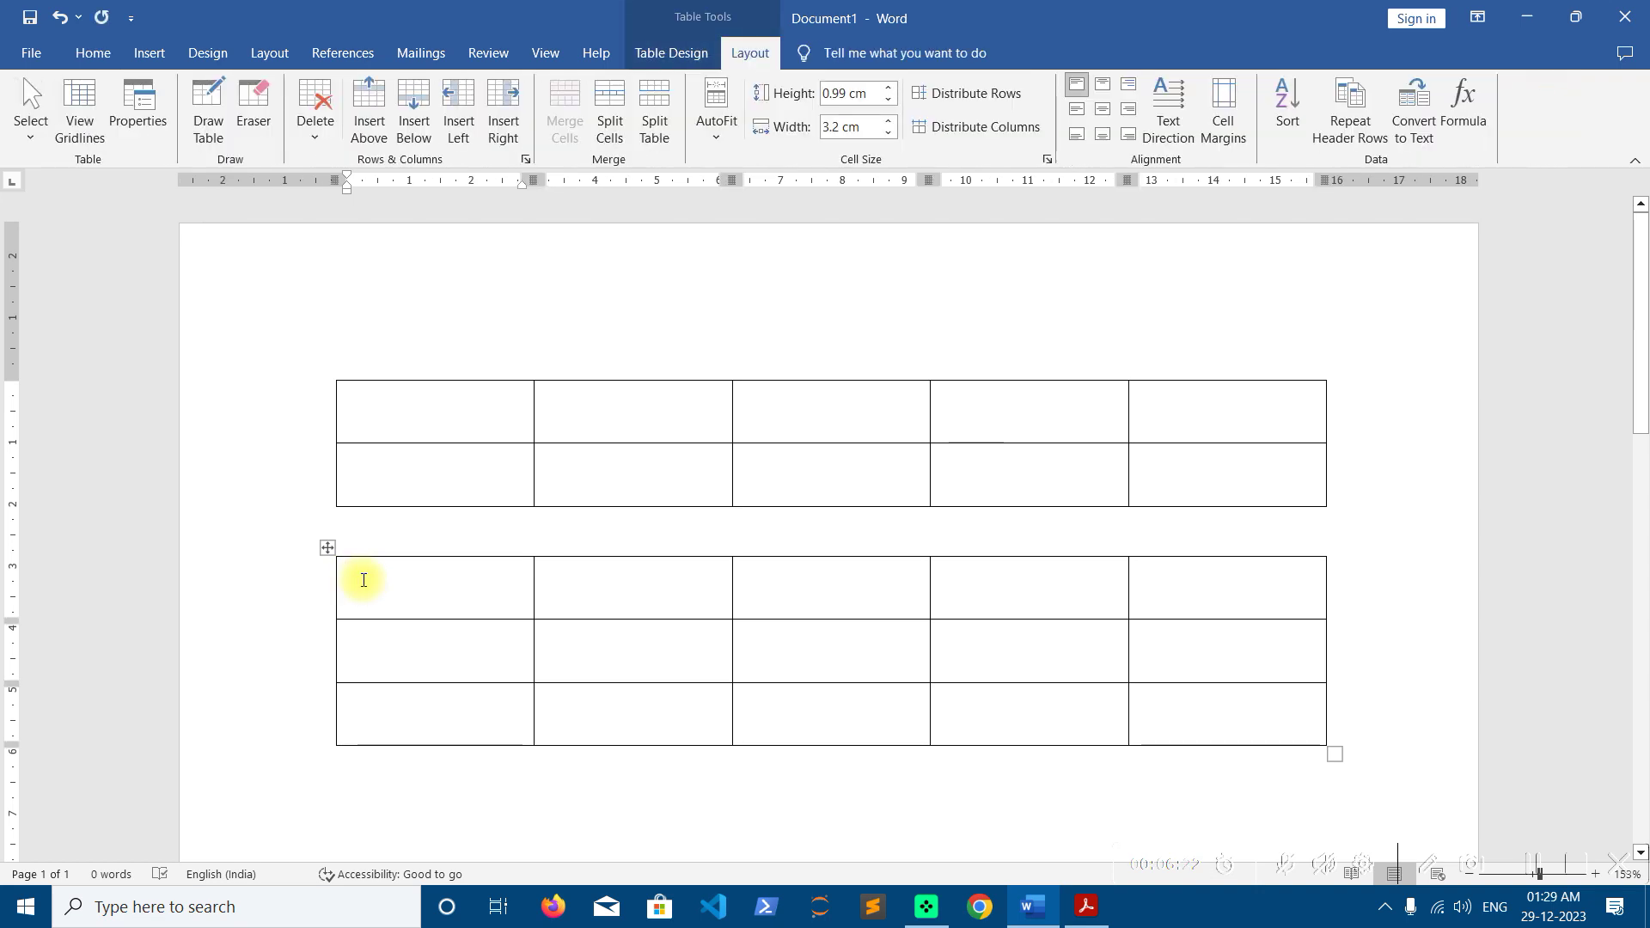
pyautogui.click(430, 407)
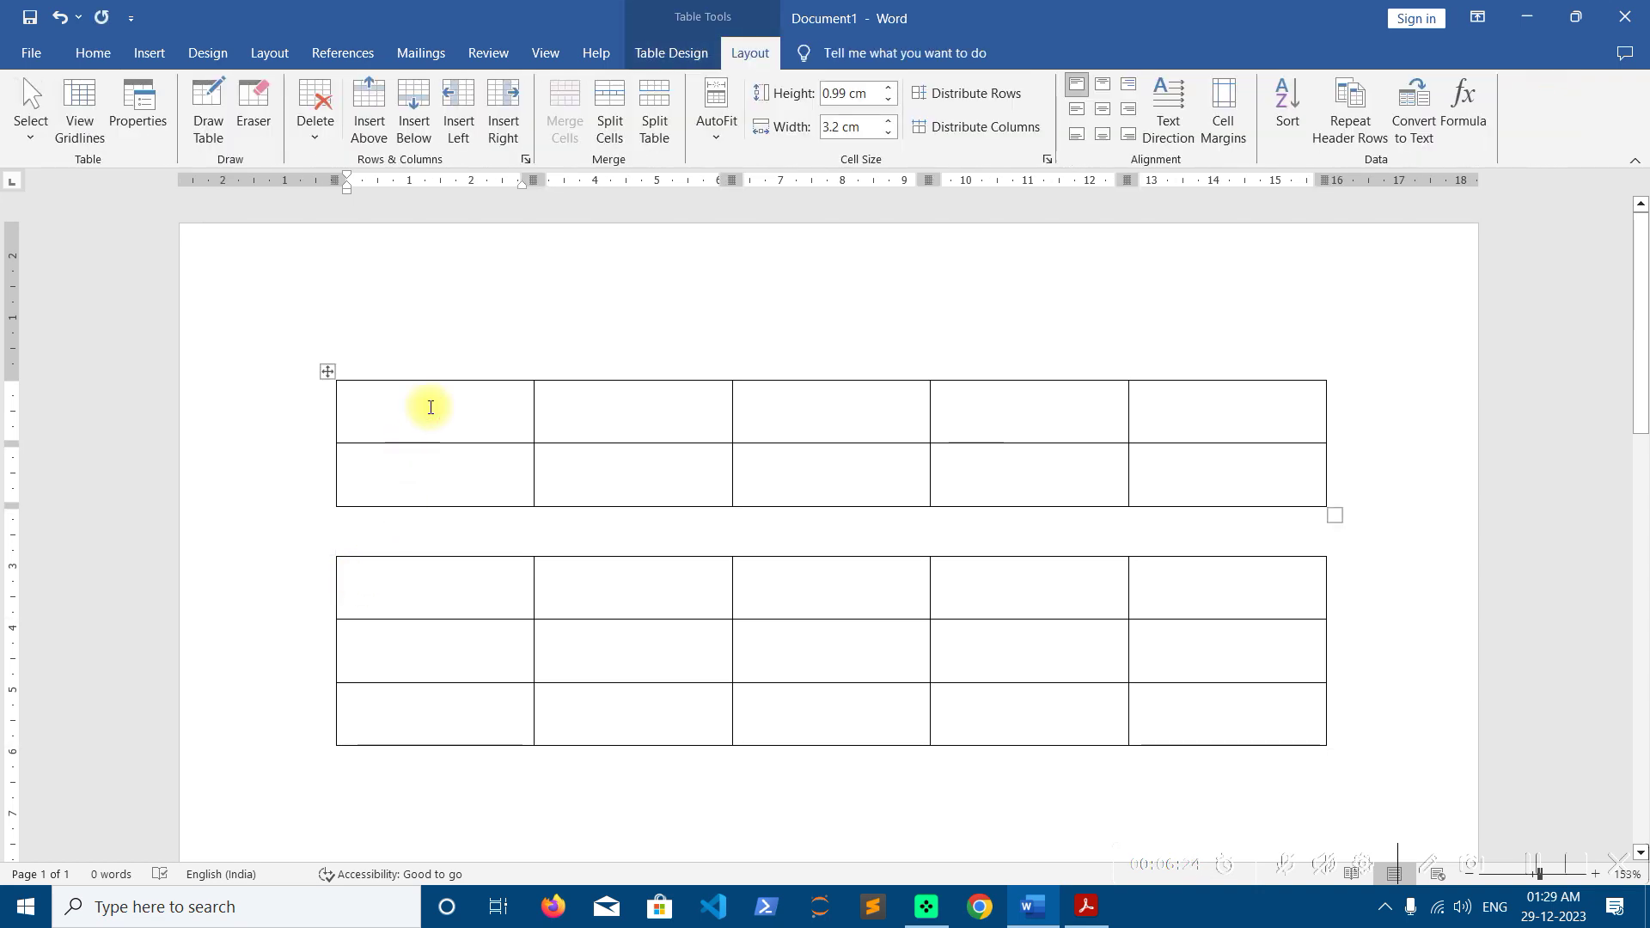
pyautogui.click(388, 588)
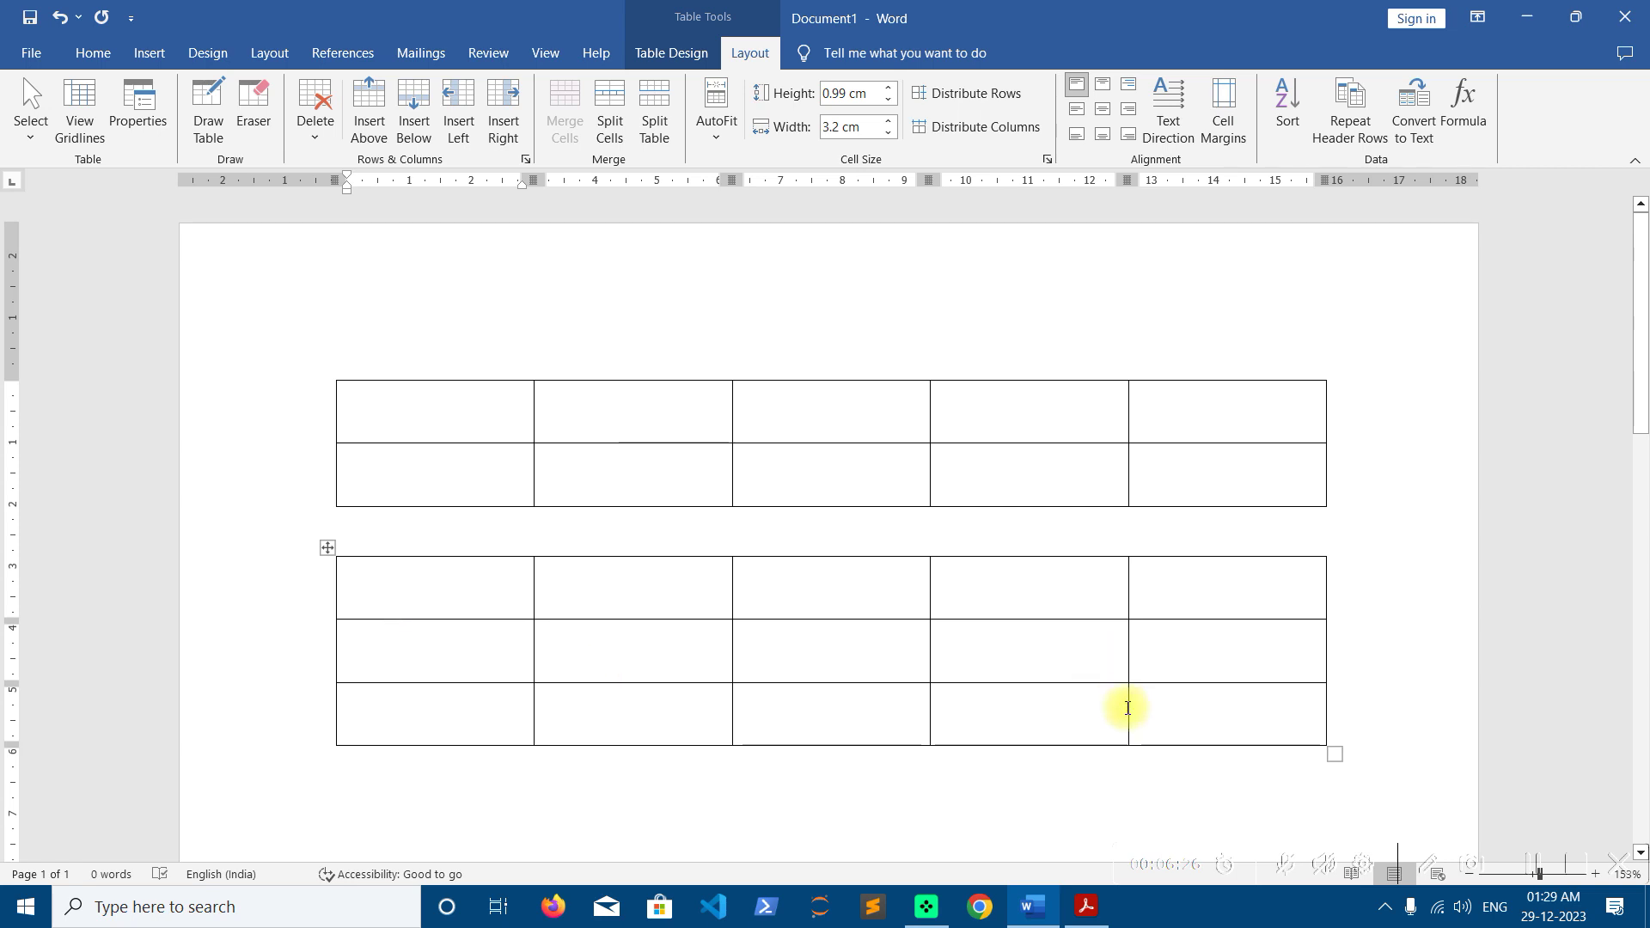
pyautogui.moveTo(1338, 755); pyautogui.dragTo(819, 753)
pyautogui.click(844, 484)
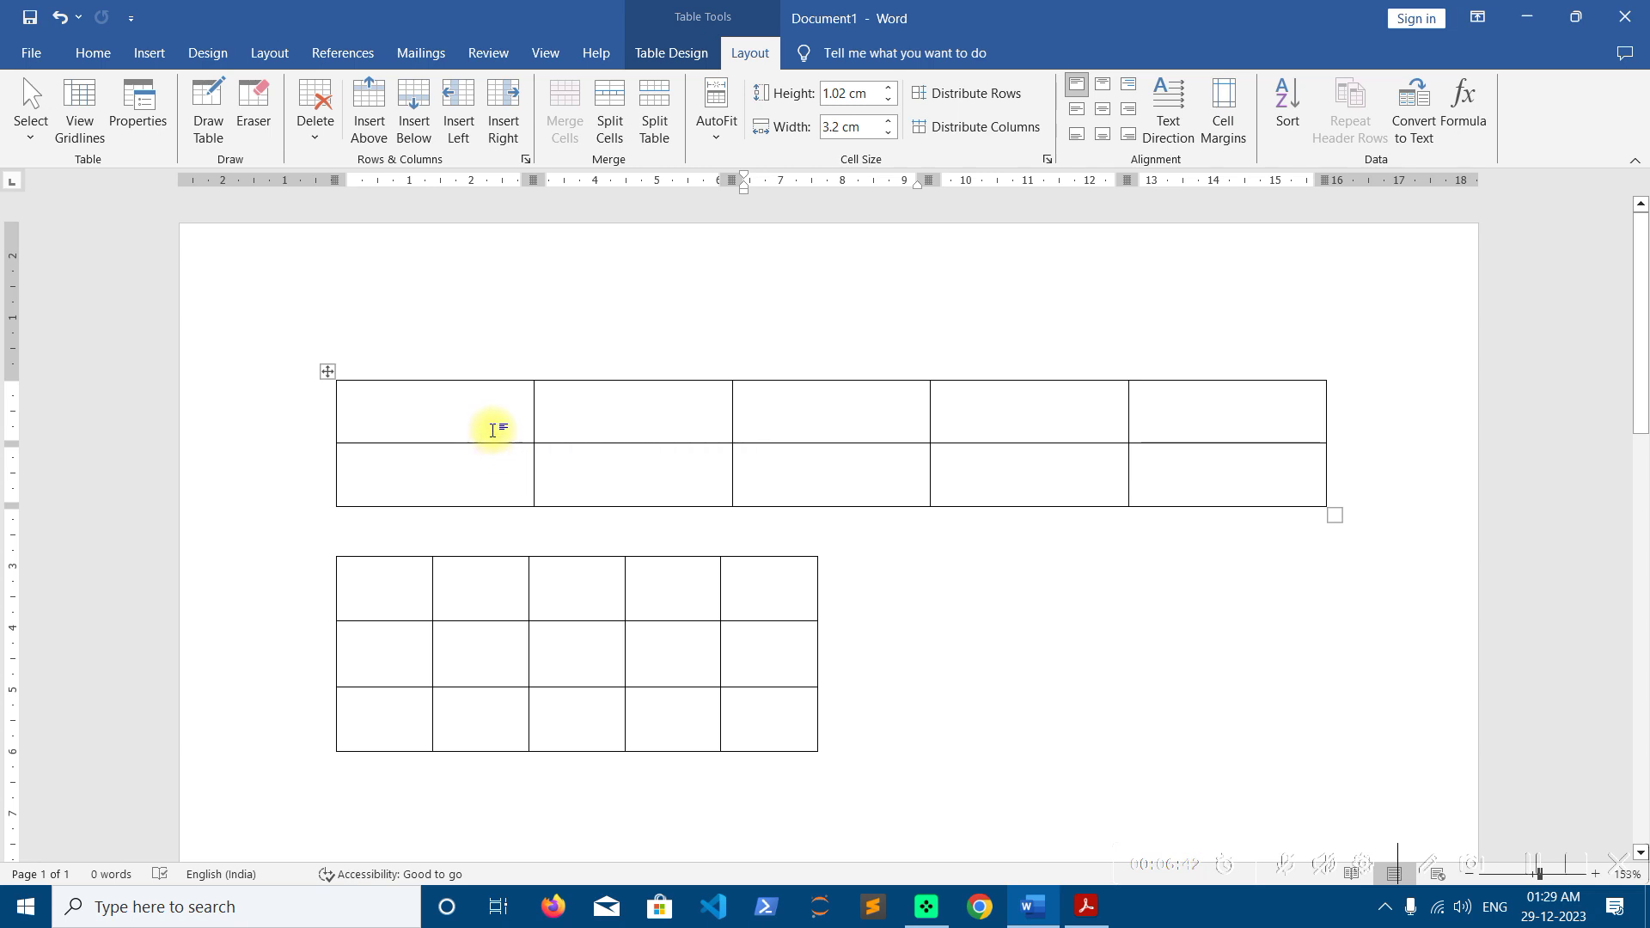
pyautogui.moveTo(479, 416); pyautogui.dragTo(952, 409)
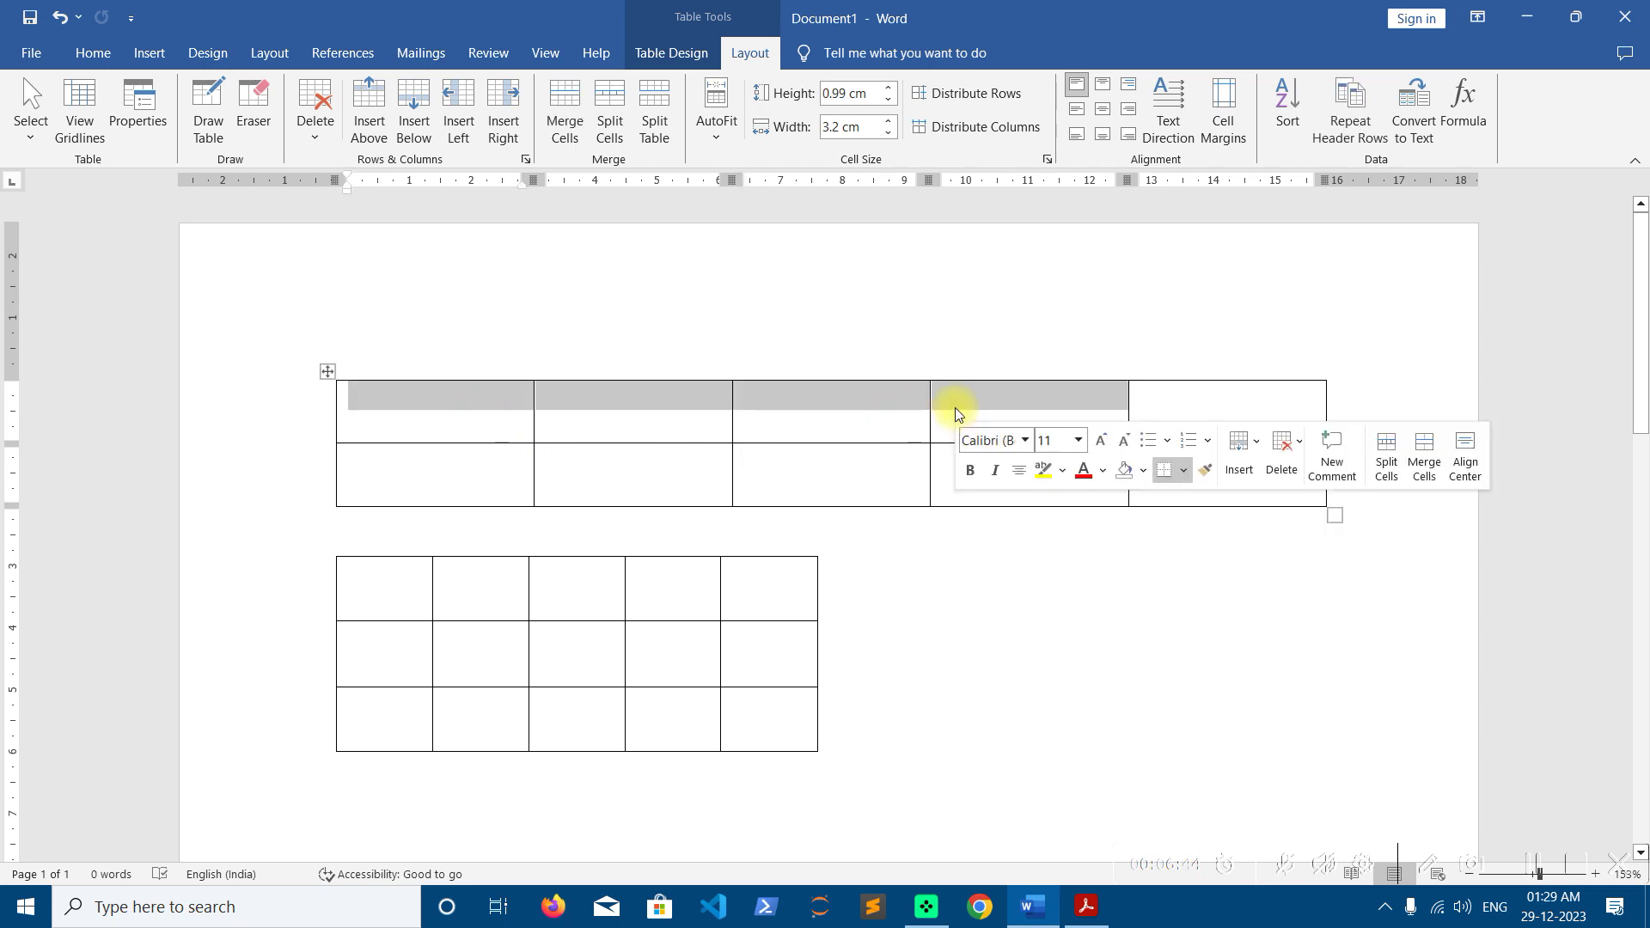
pyautogui.click(720, 419)
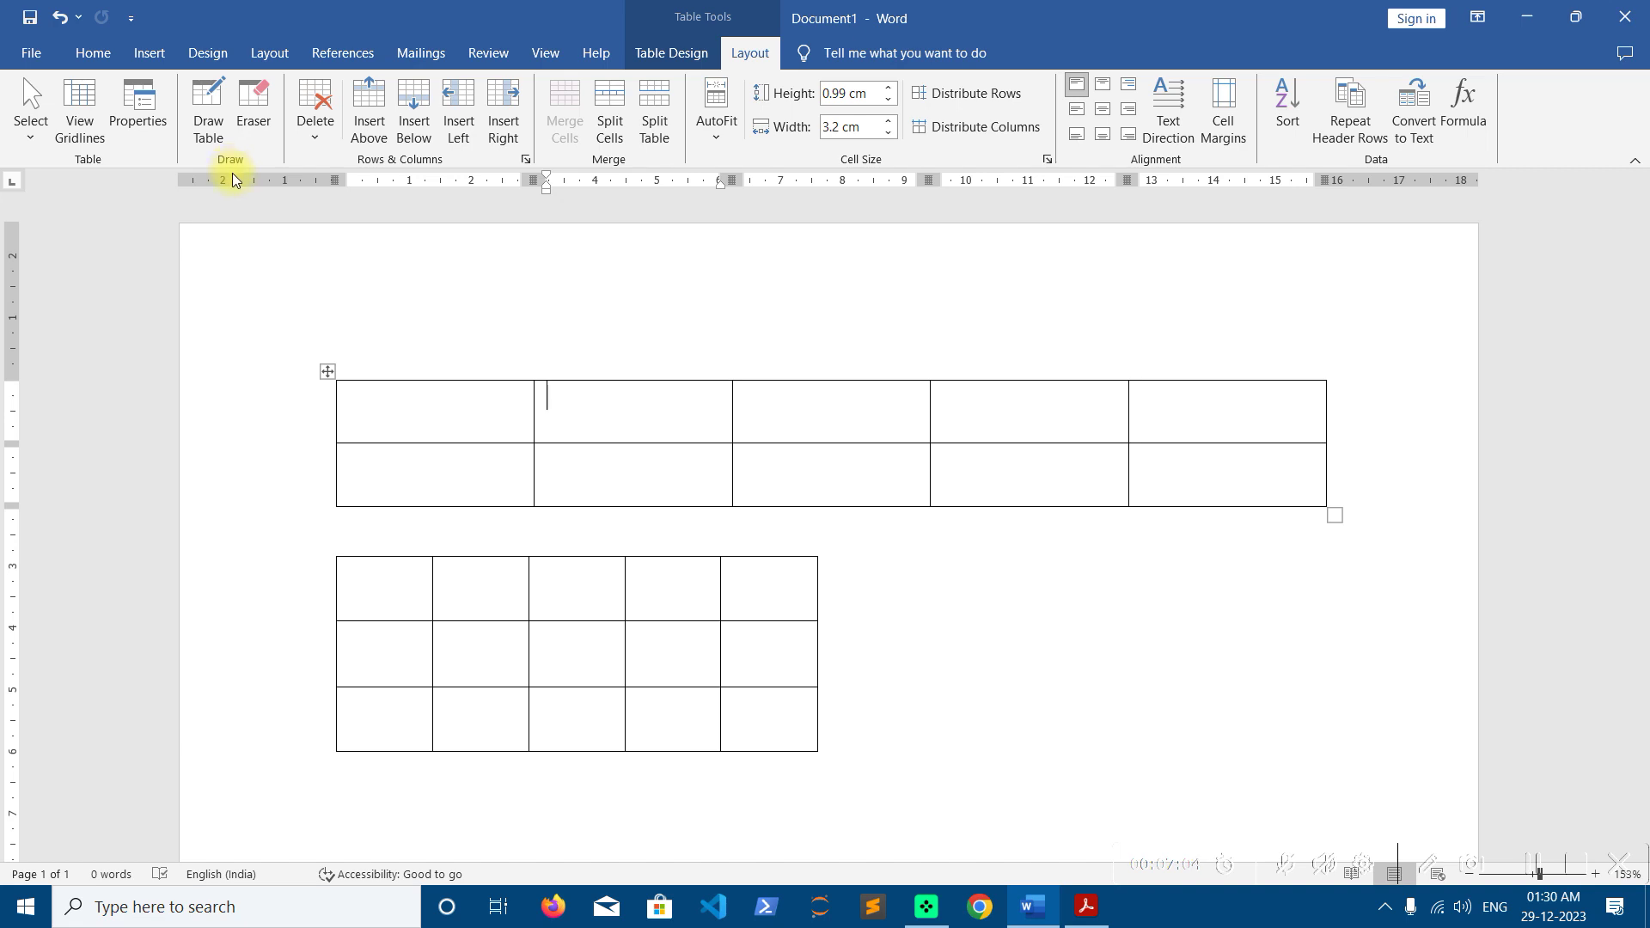
# With the Eraser, merge the upper table's top row into one cell, then erase the whole table
pyautogui.click(266, 129)
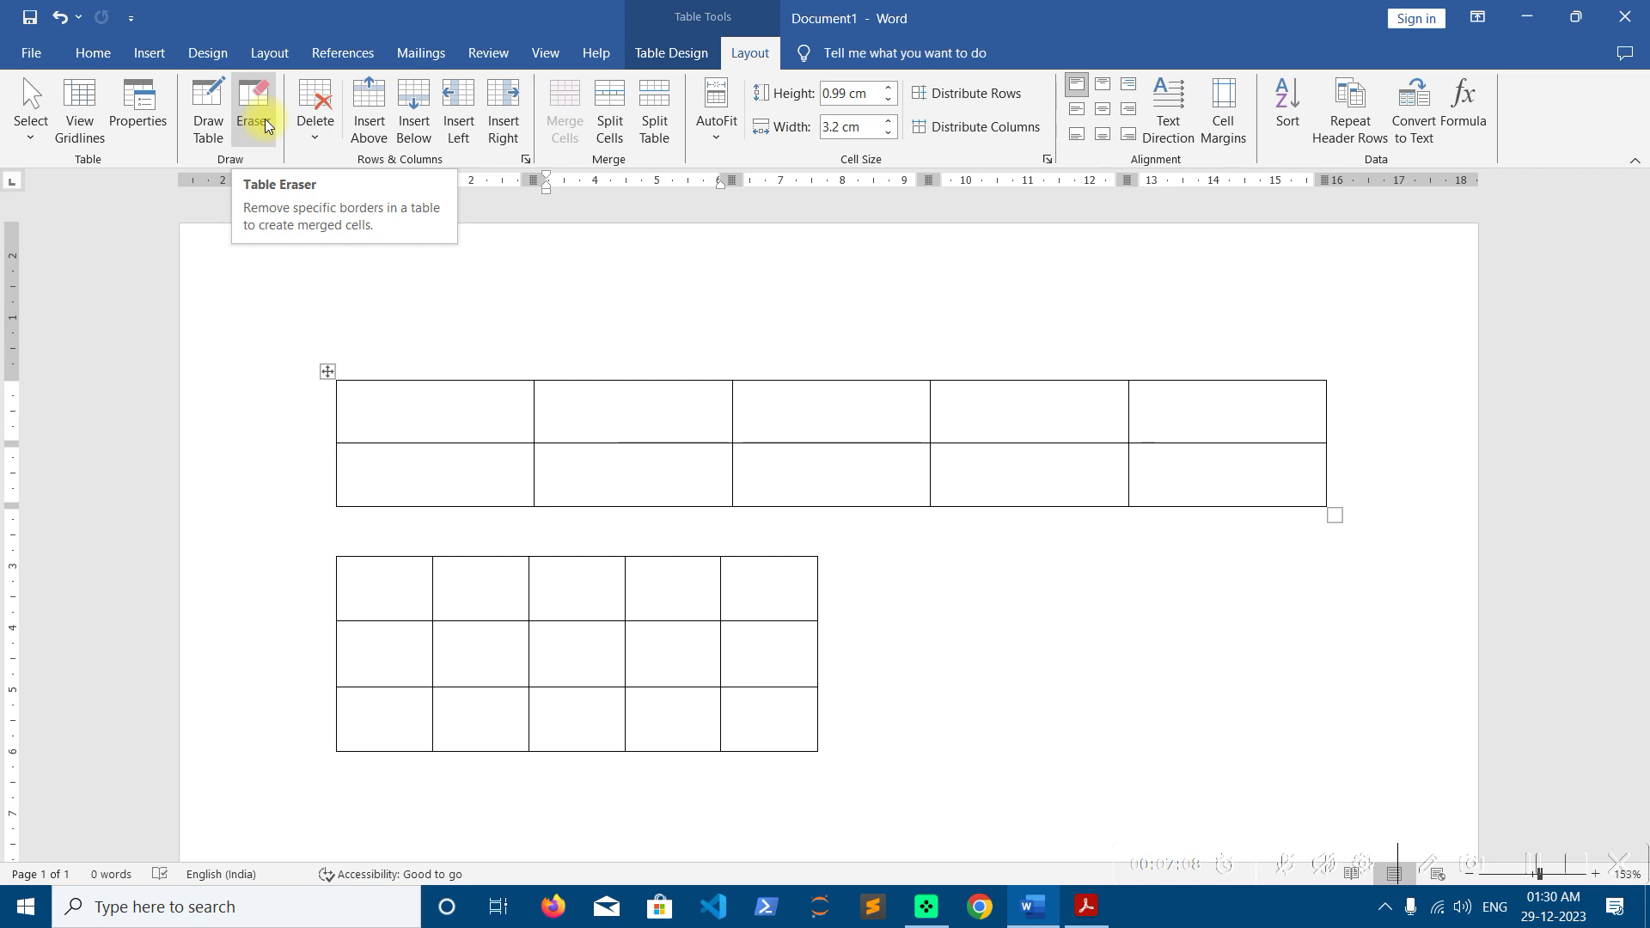
pyautogui.click(266, 129)
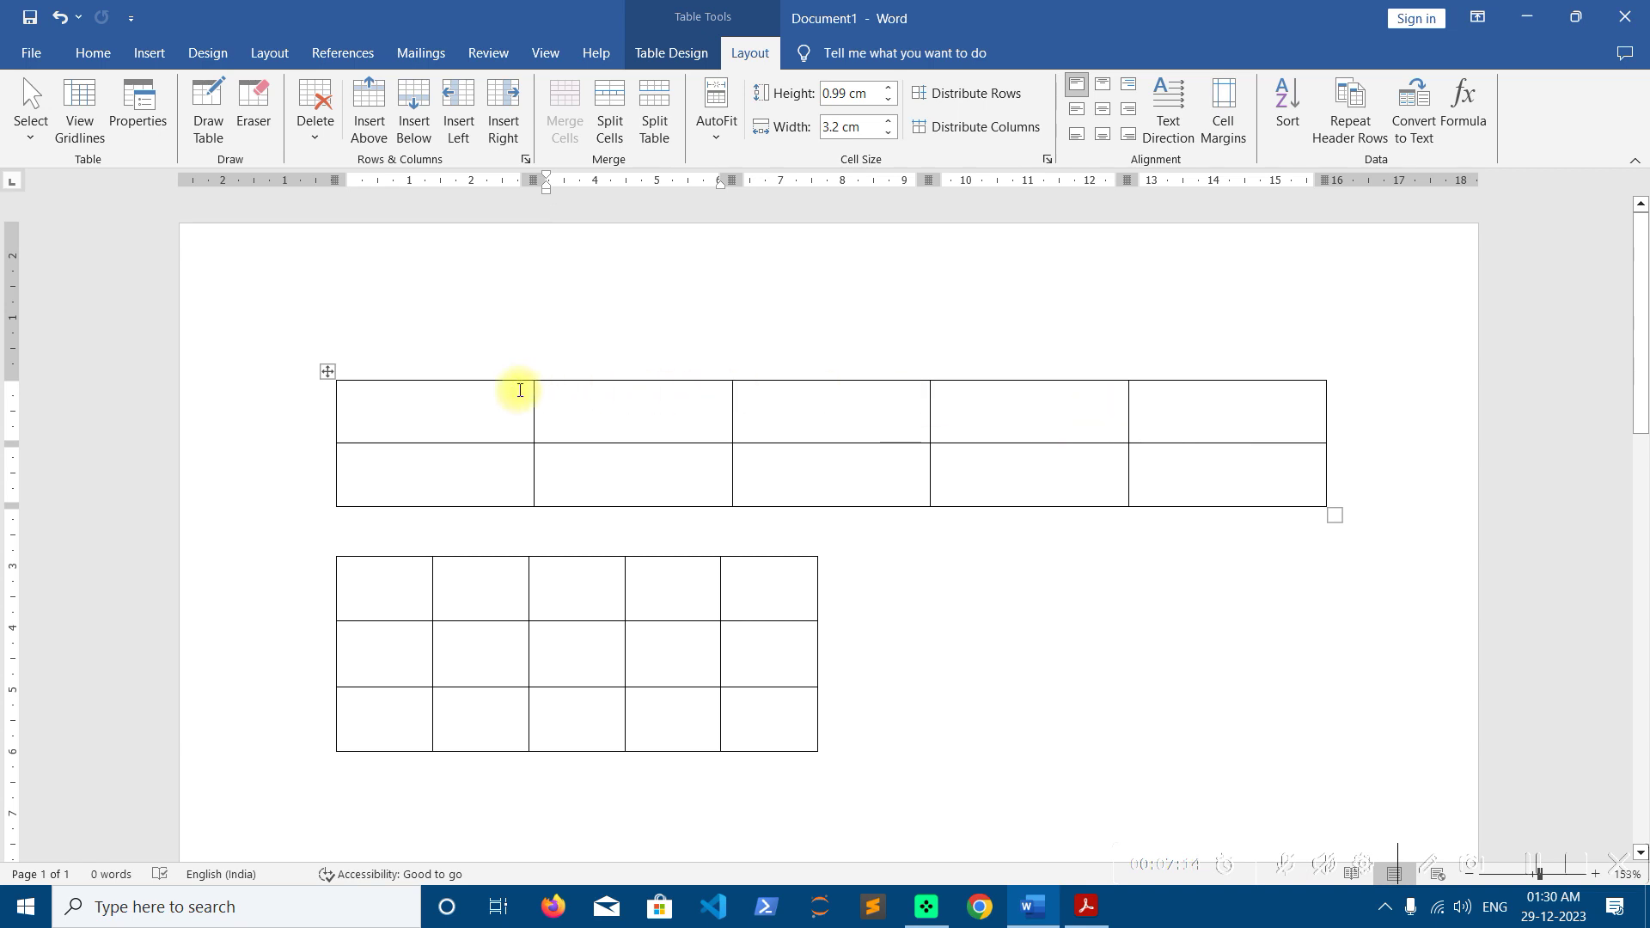
pyautogui.click(253, 112)
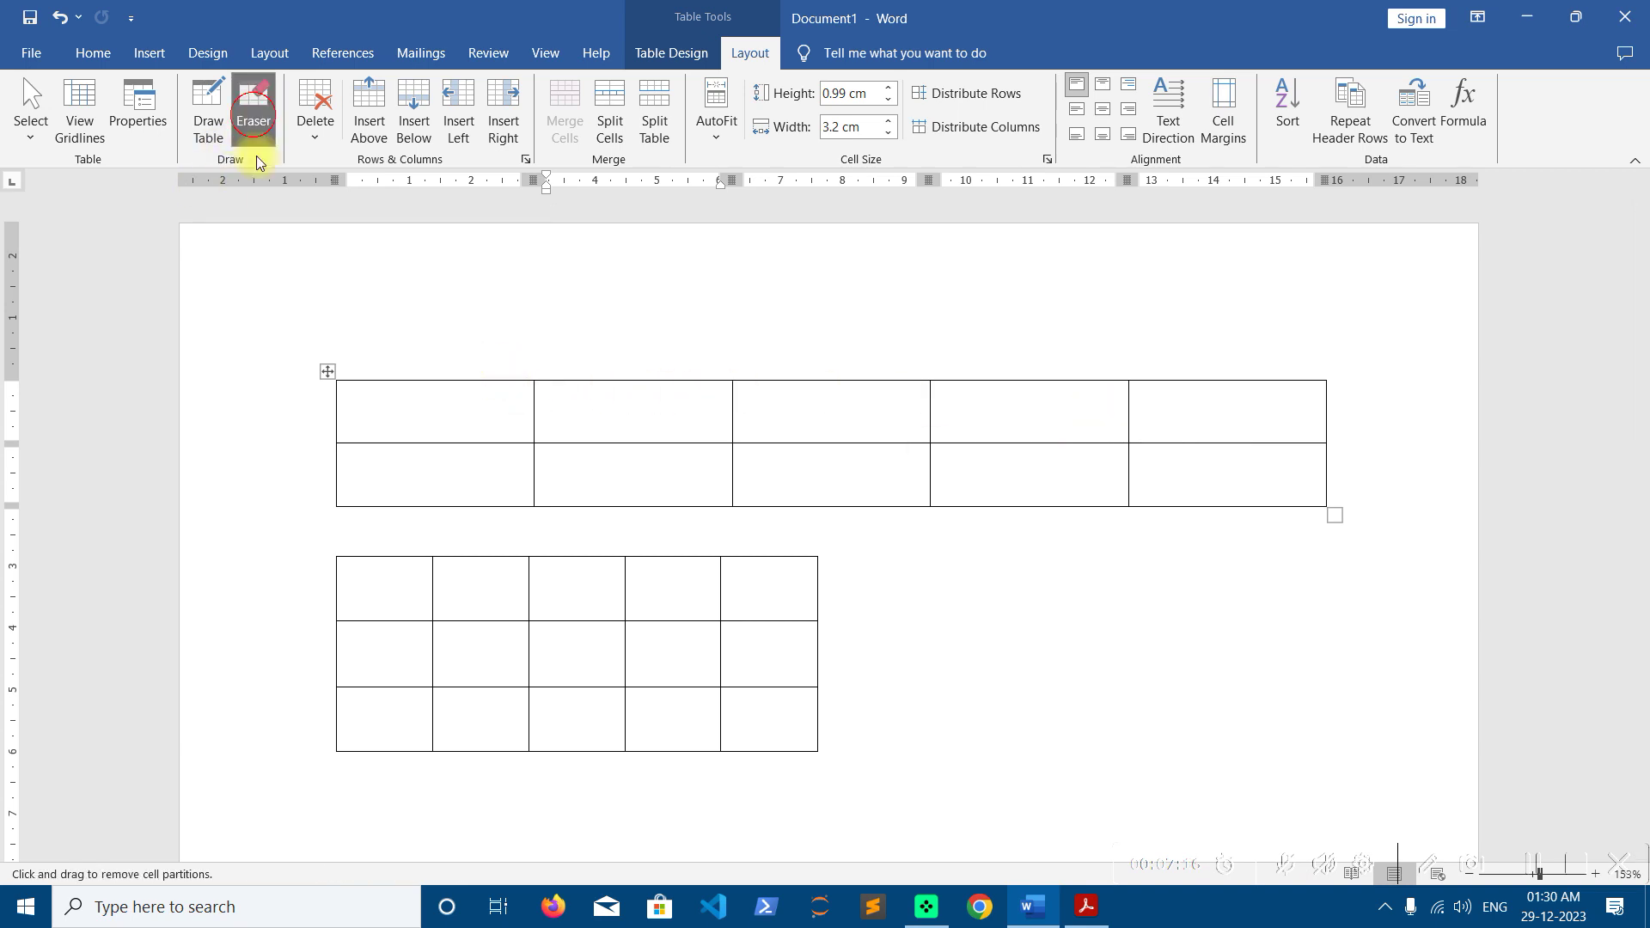
pyautogui.click(533, 398)
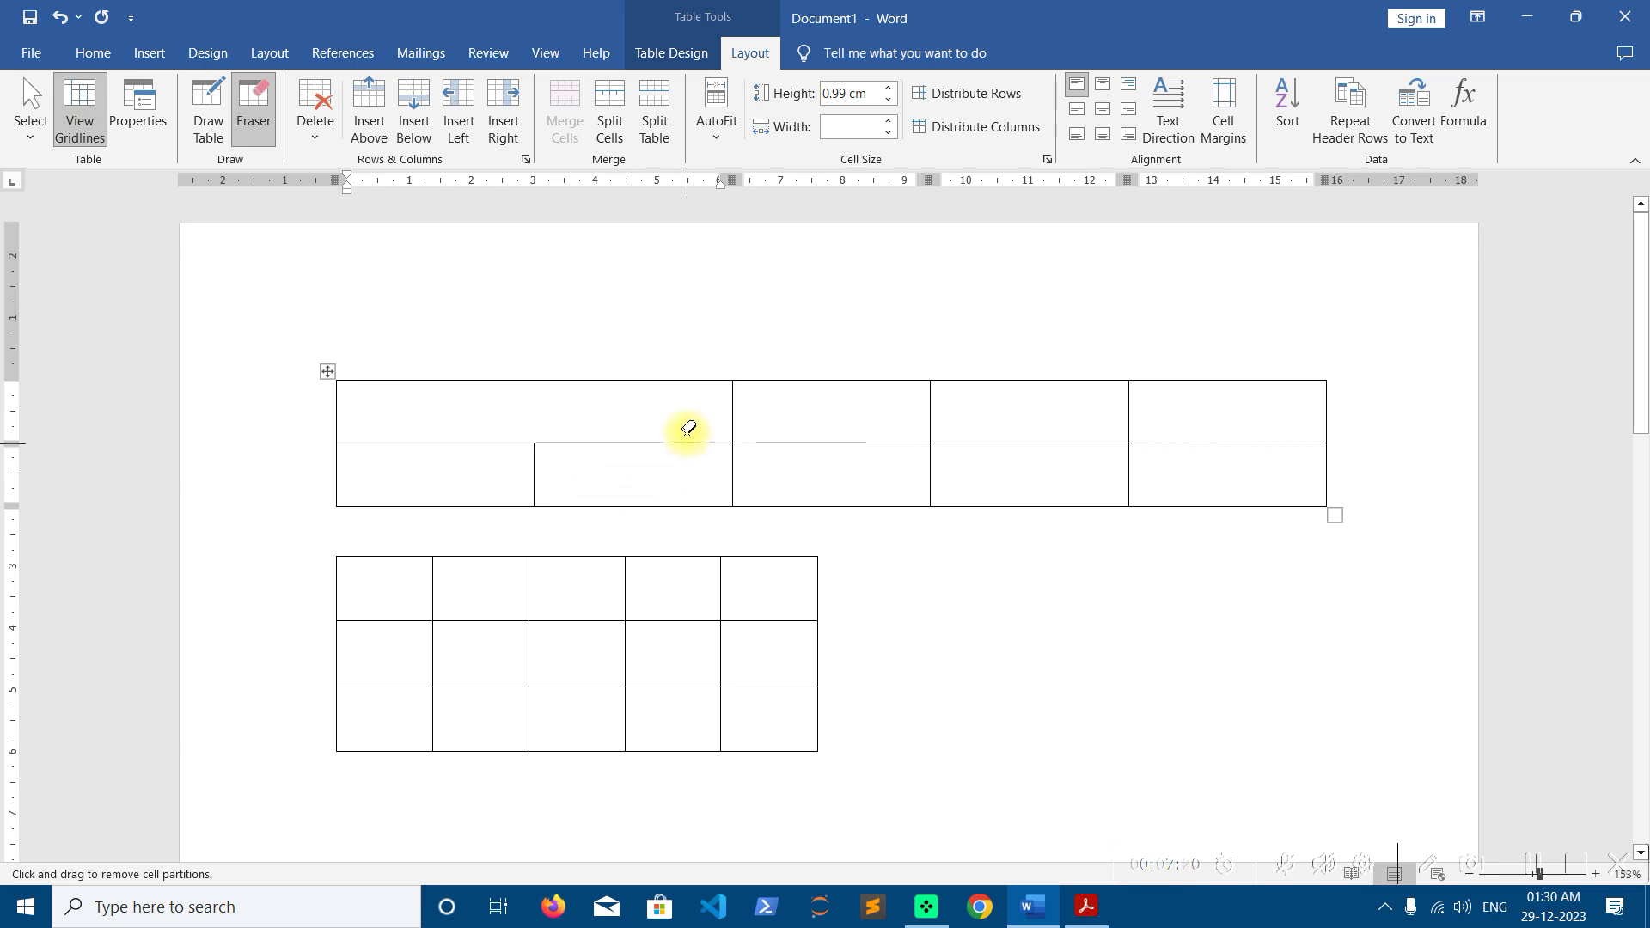
pyautogui.moveTo(612, 401); pyautogui.dragTo(898, 421)
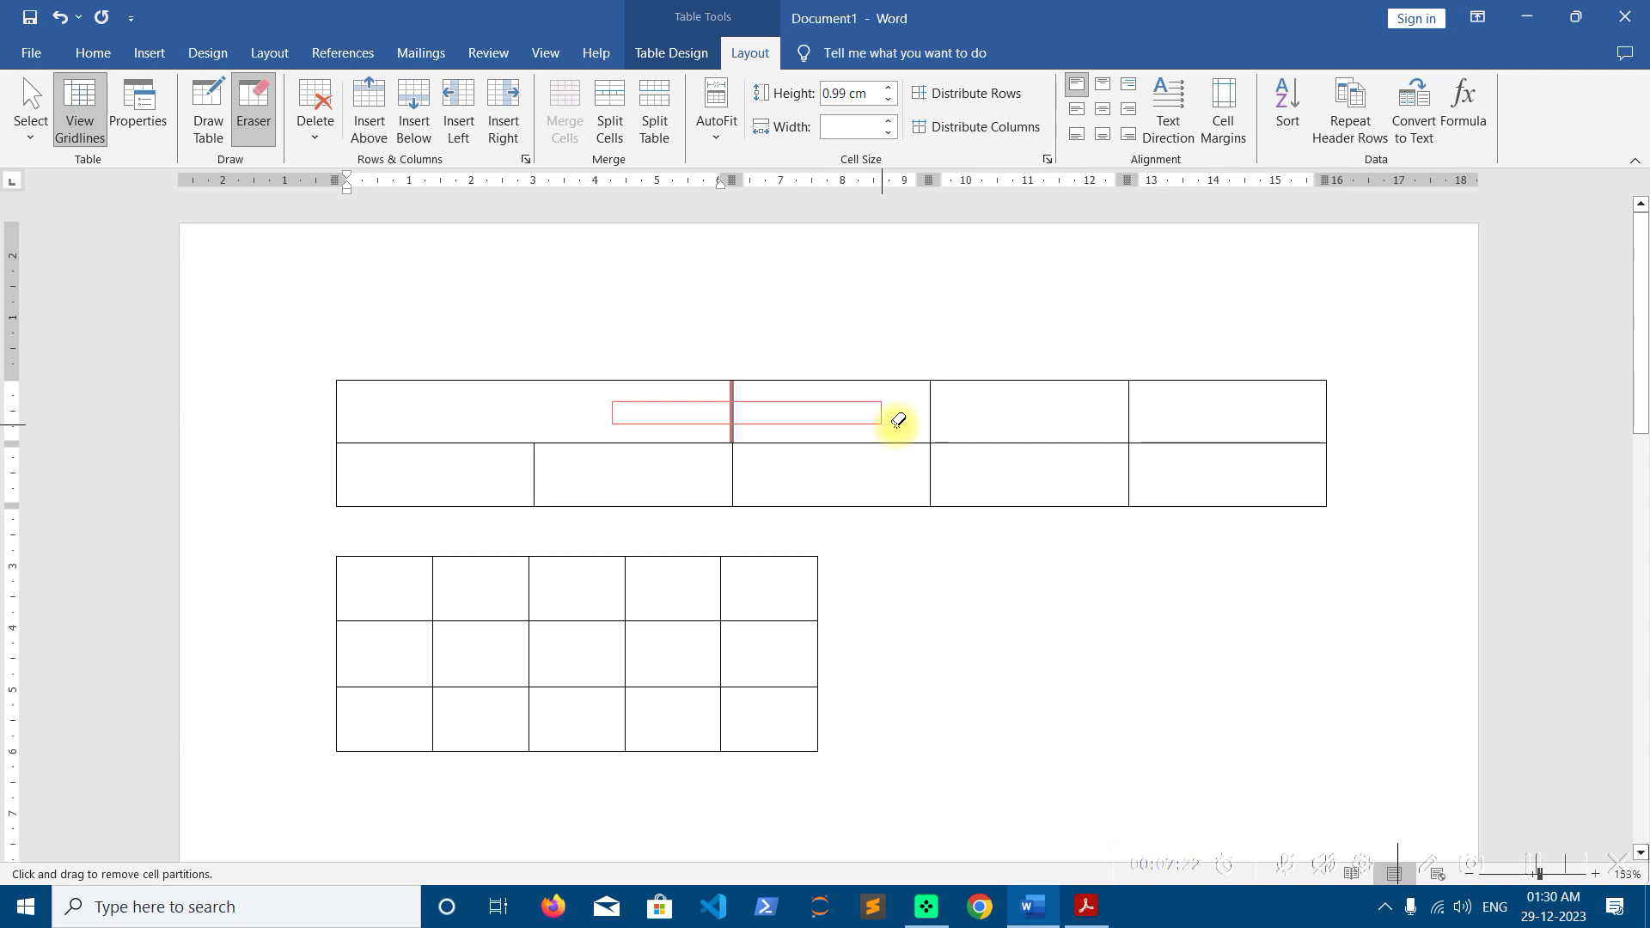
pyautogui.moveTo(899, 421); pyautogui.dragTo(1225, 422)
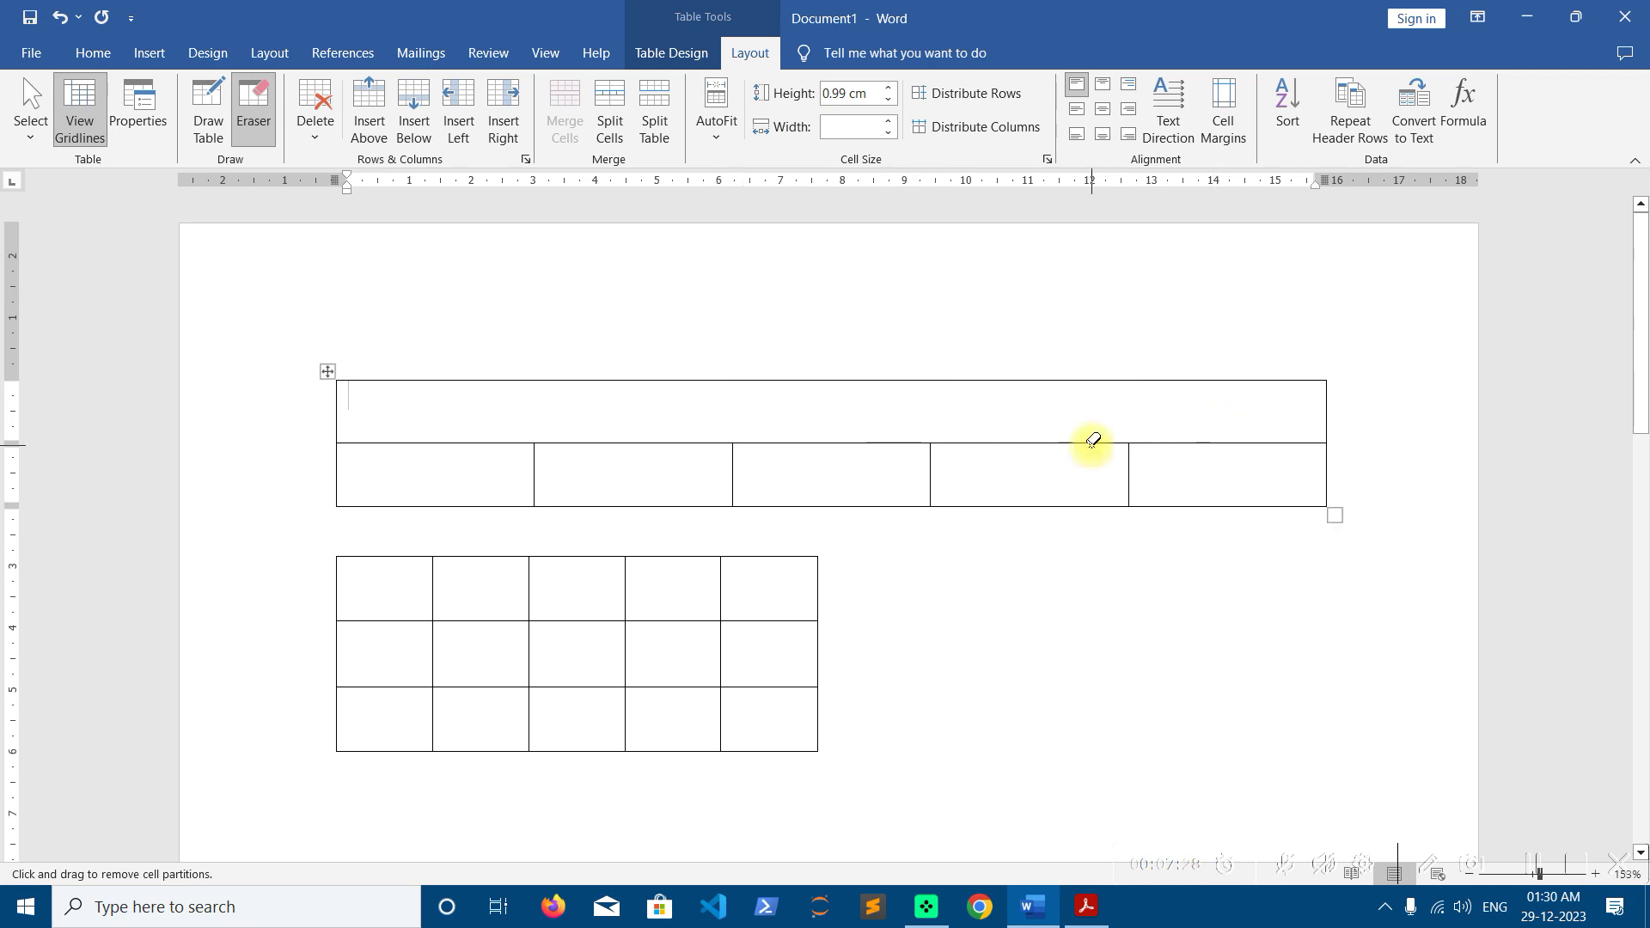
pyautogui.moveTo(278, 319)
pyautogui.mouseDown()
pyautogui.moveTo(538, 384)
pyautogui.moveTo(1402, 509)
pyautogui.mouseUp()
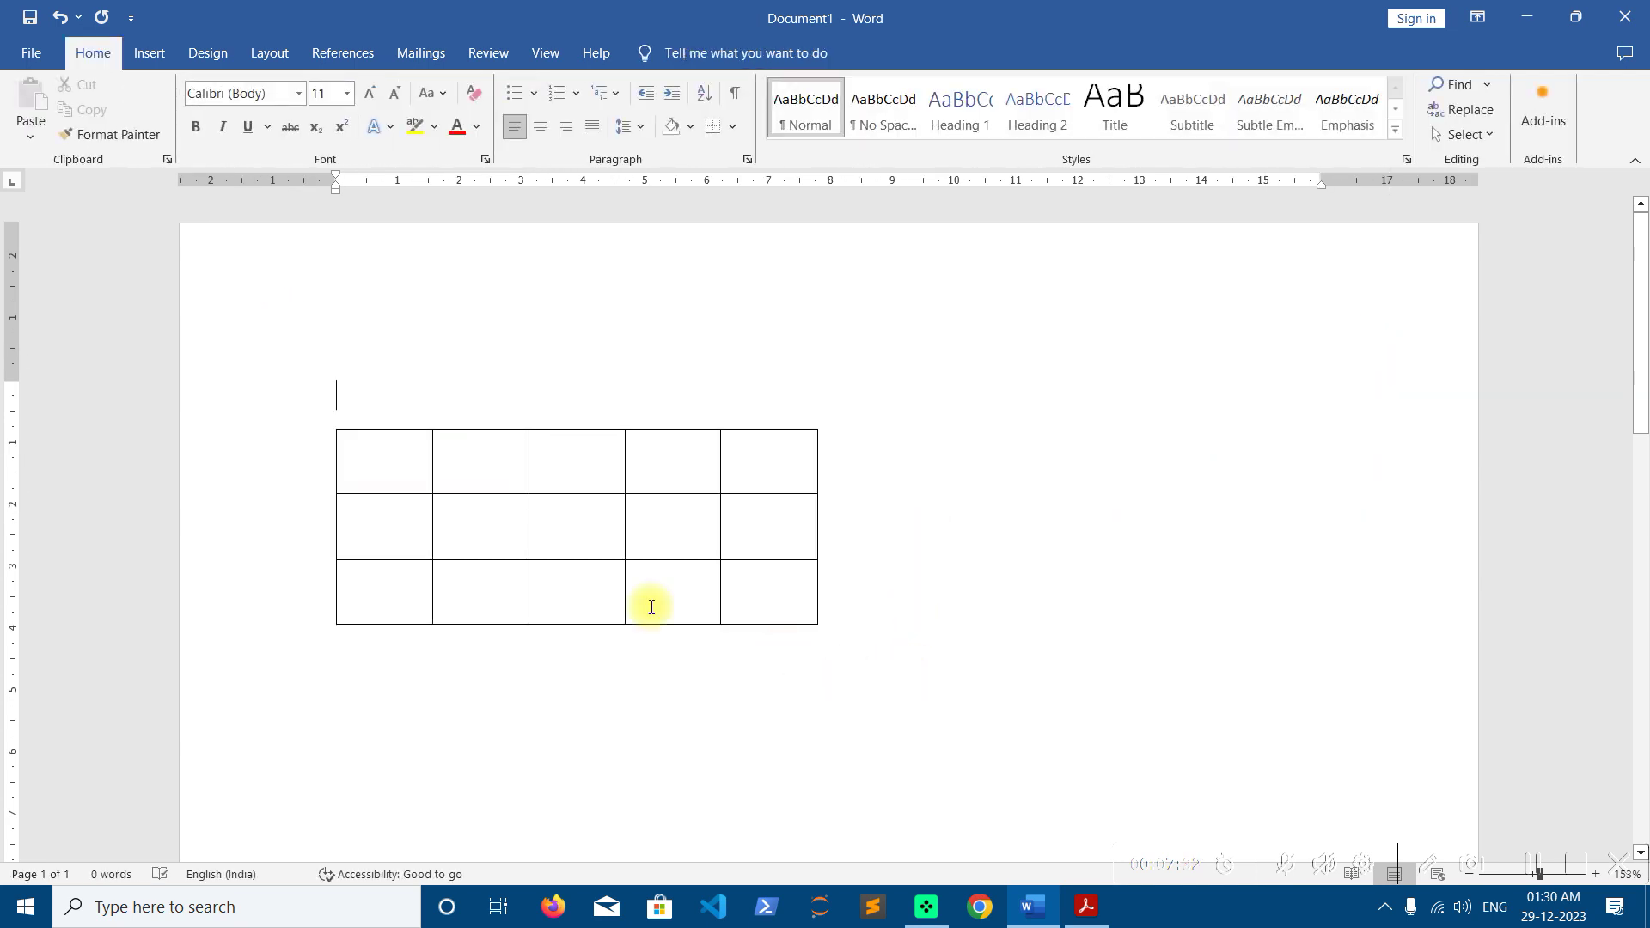
# Widen the remaining table, then hand-draw a column divider plus horizontal and diagonal lines in the first cell
pyautogui.click(439, 455)
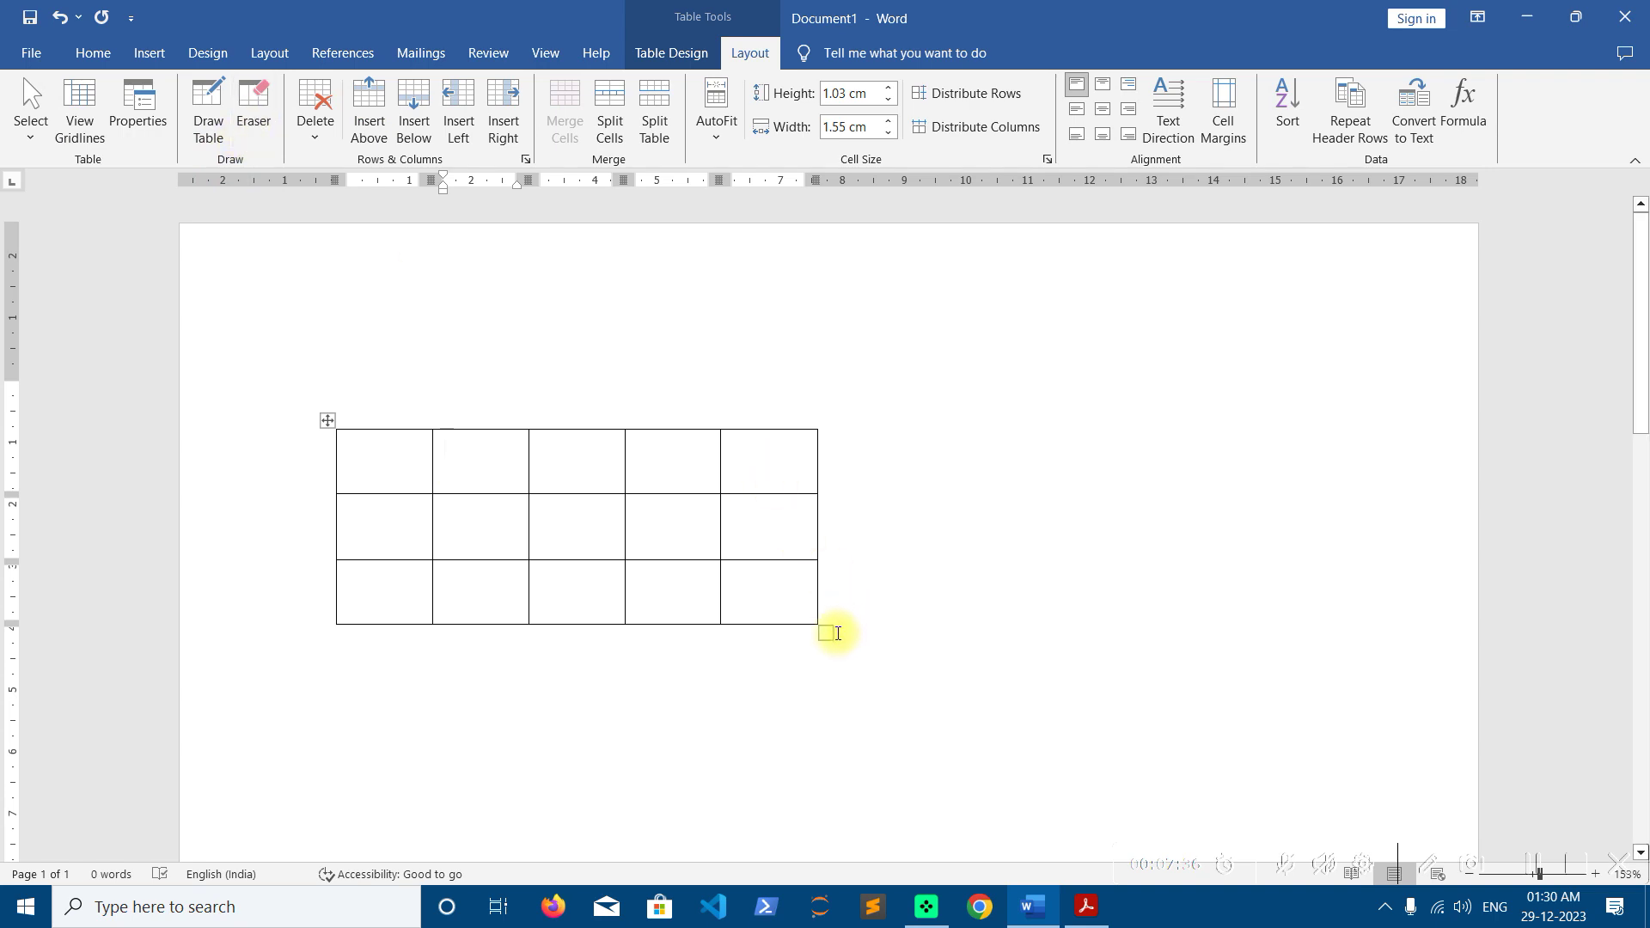
pyautogui.moveTo(830, 634); pyautogui.dragTo(1343, 646)
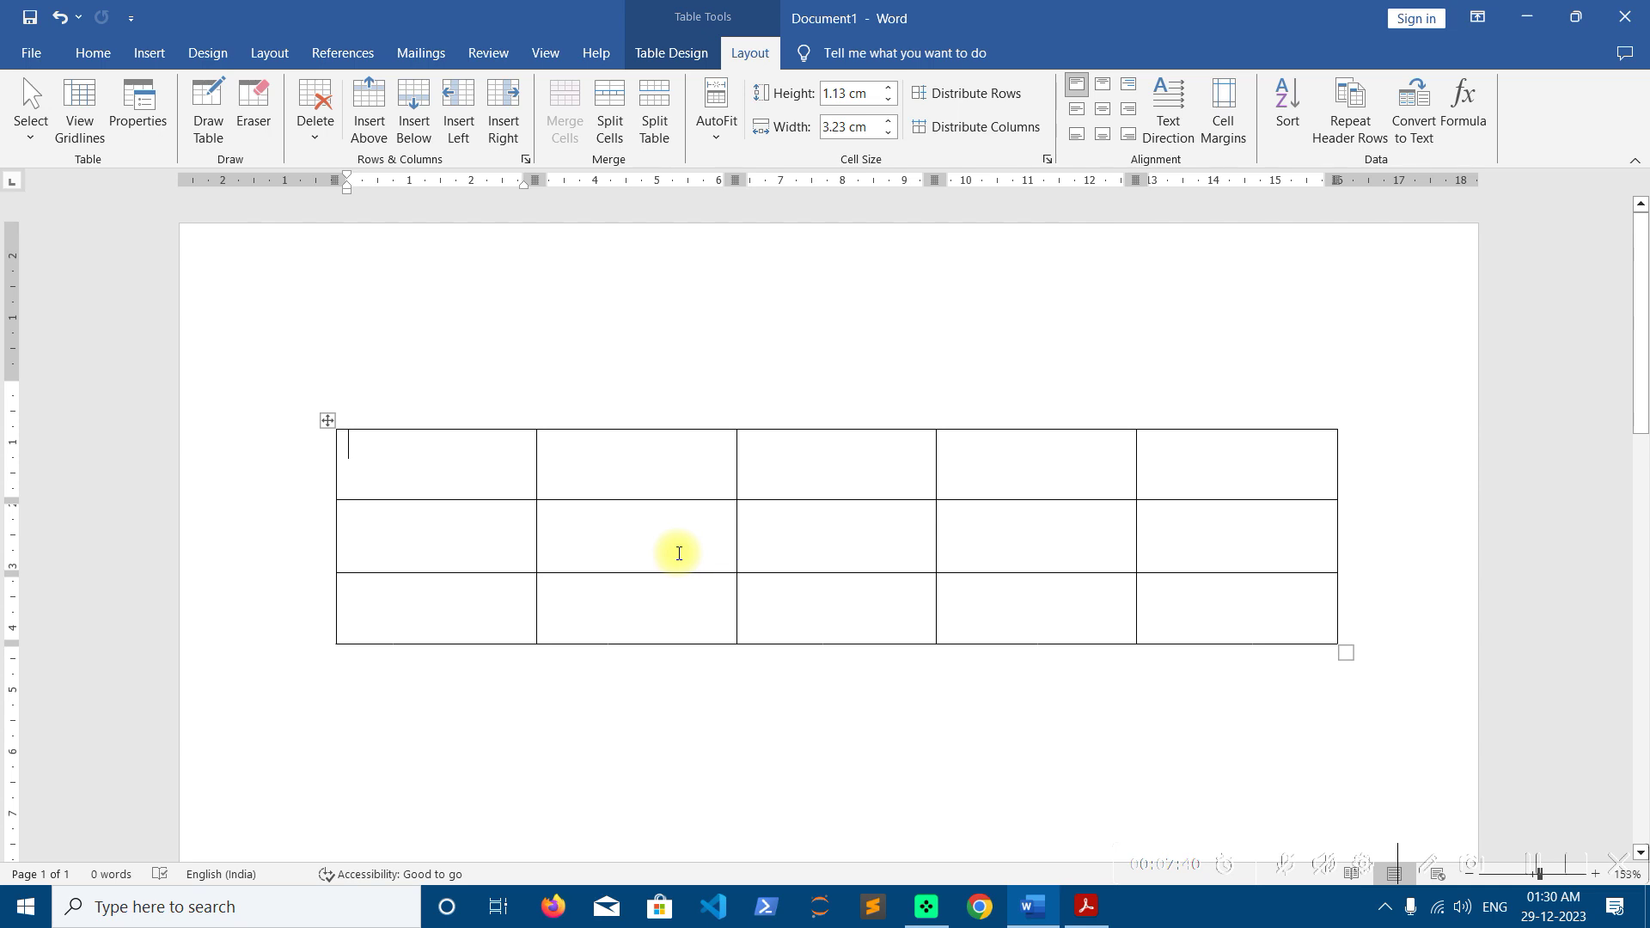
pyautogui.click(206, 129)
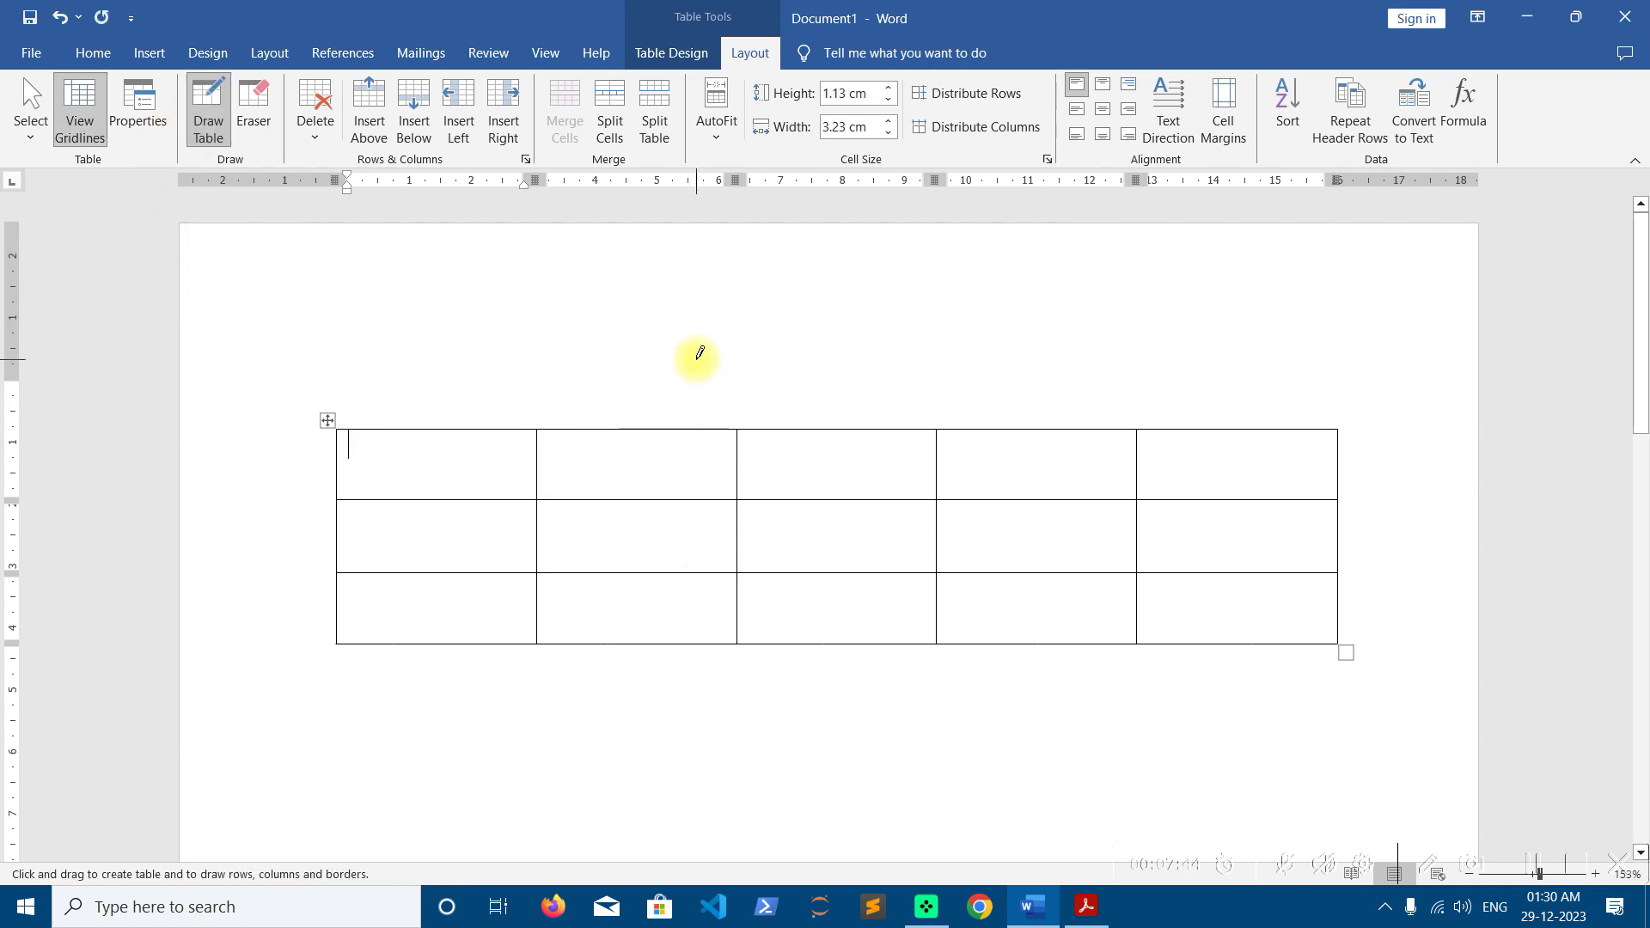
pyautogui.moveTo(636, 430); pyautogui.dragTo(636, 595)
pyautogui.moveTo(343, 463); pyautogui.dragTo(520, 460)
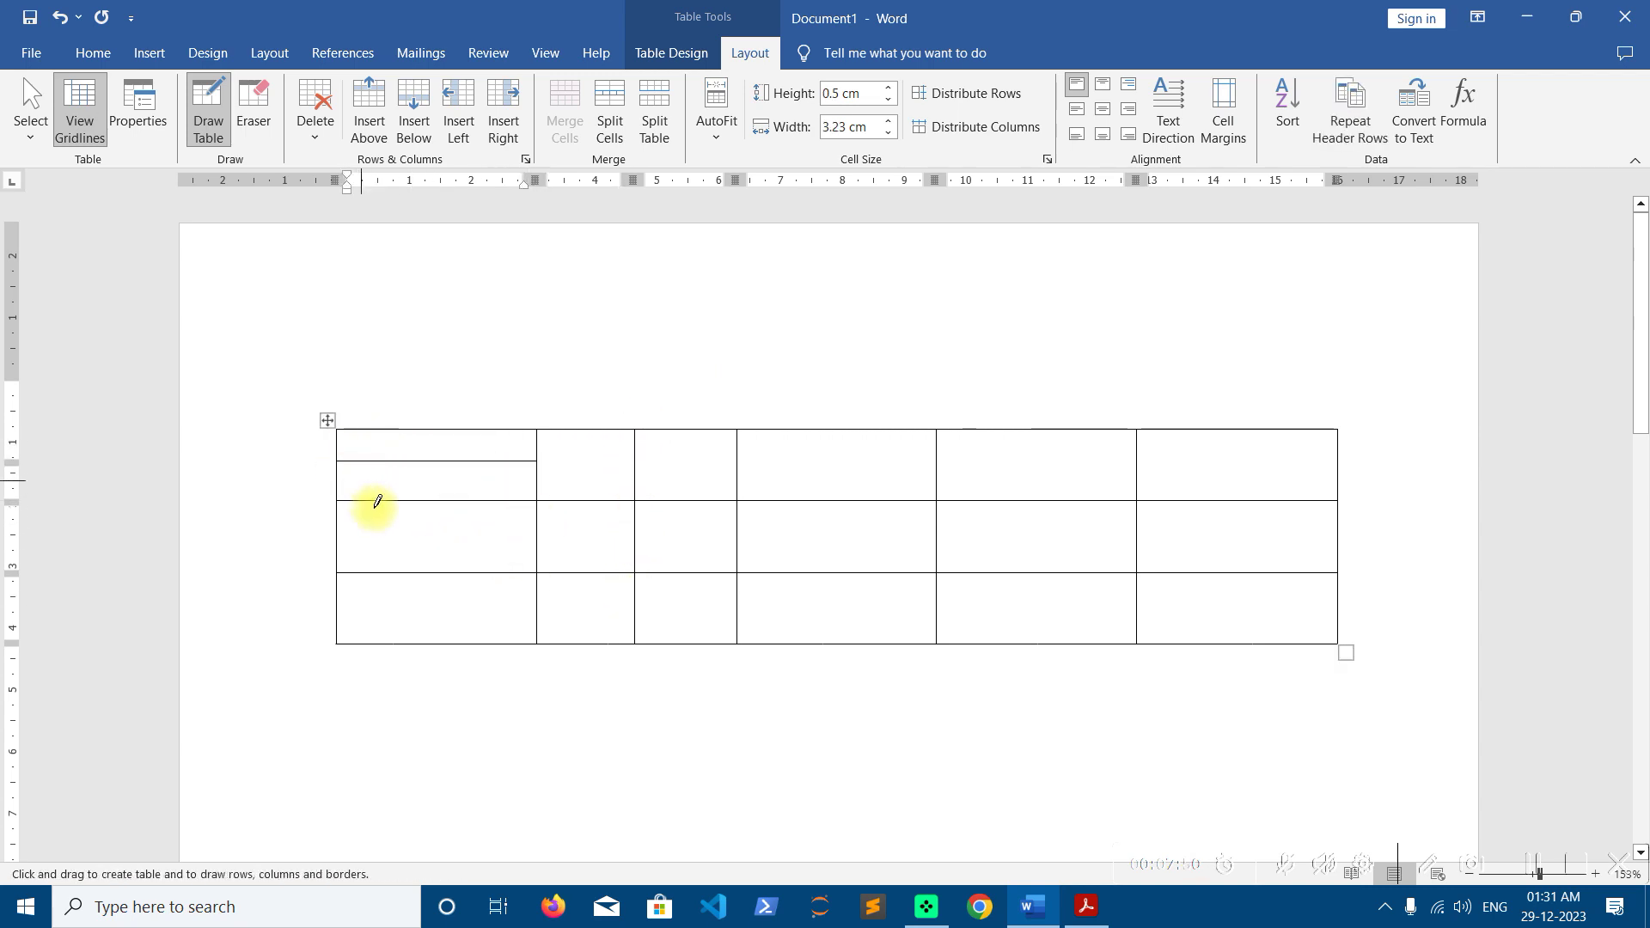
pyautogui.moveTo(339, 461); pyautogui.dragTo(535, 499)
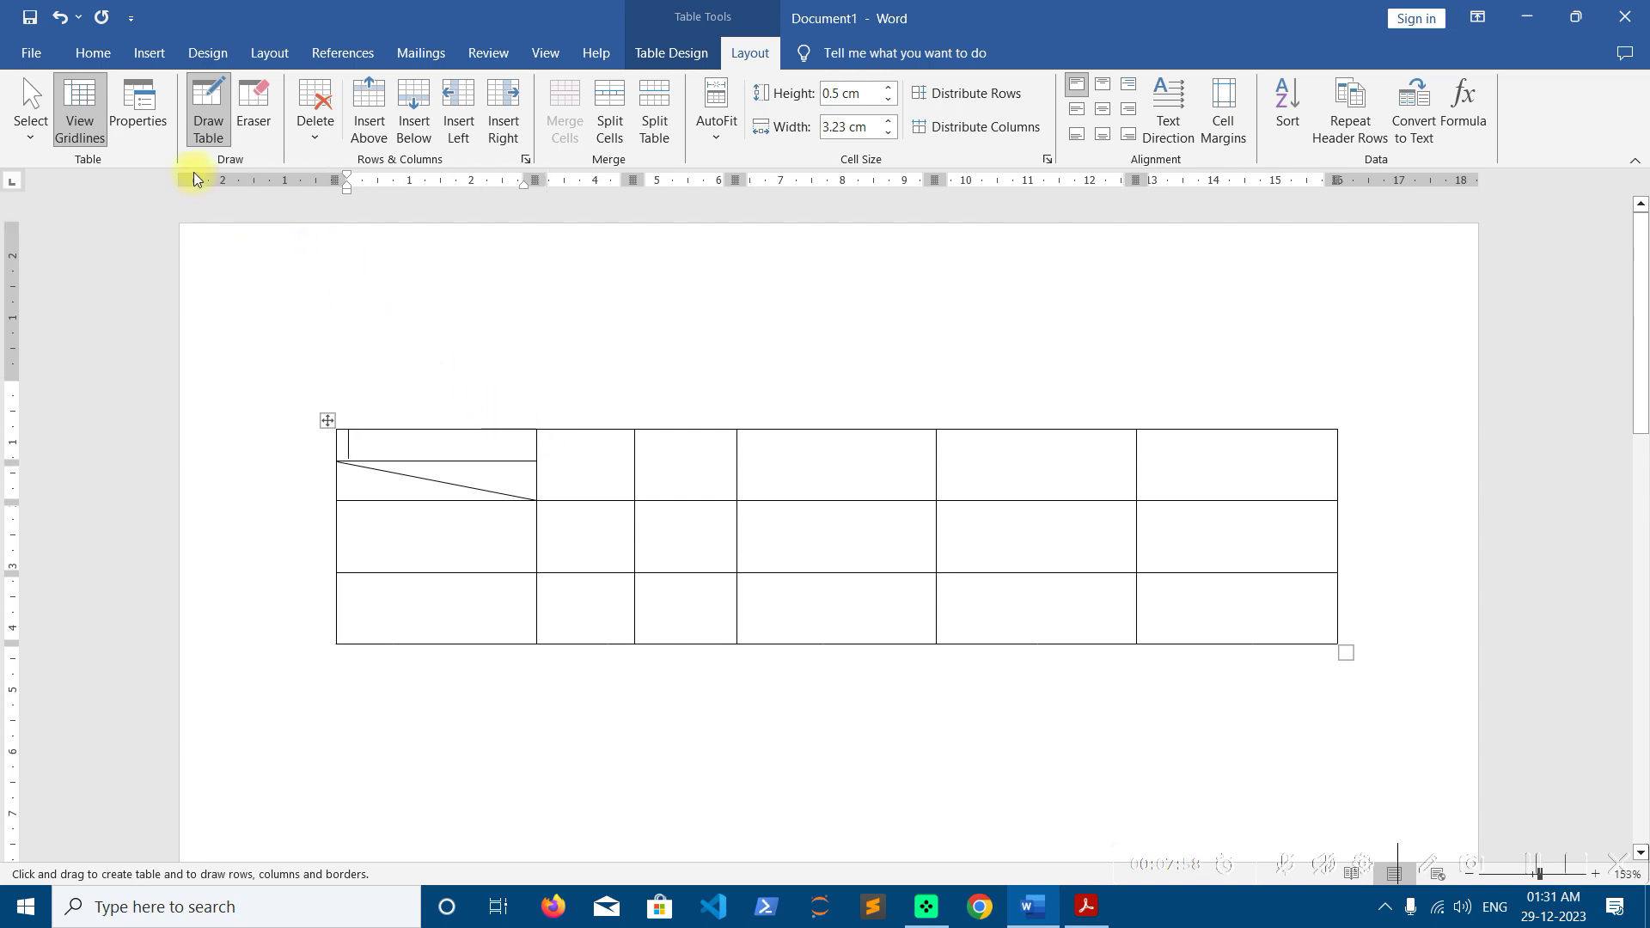
# Delete the table and insert a new 5-column, 2-row table
pyautogui.click(312, 138)
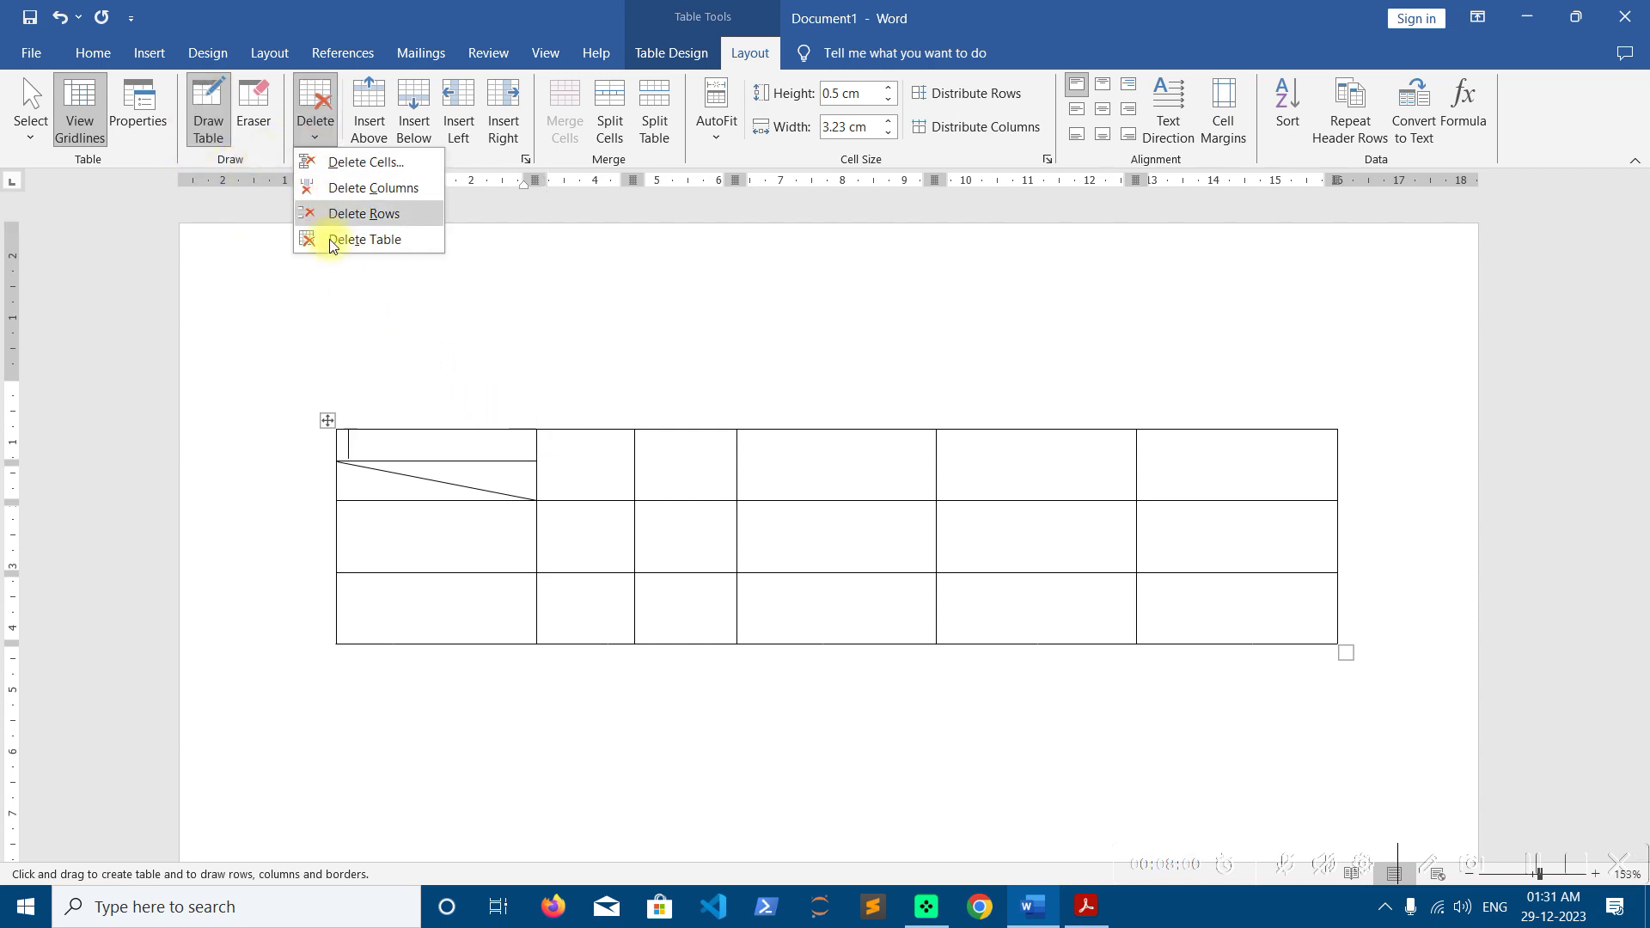
pyautogui.click(331, 241)
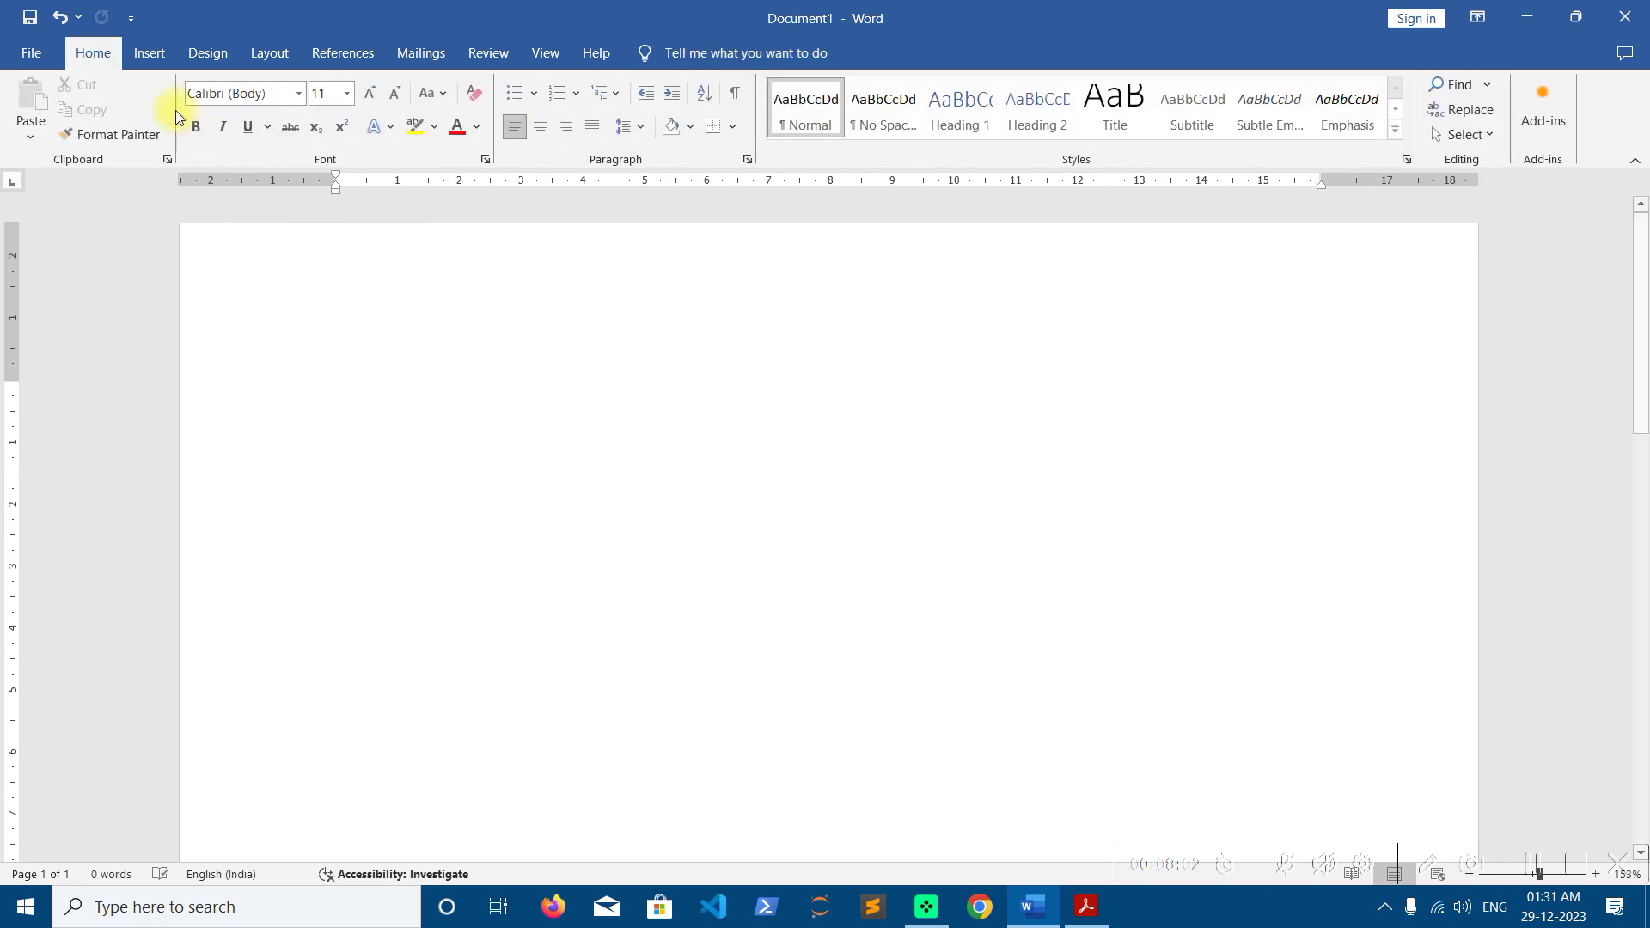
pyautogui.click(150, 54)
pyautogui.click(187, 131)
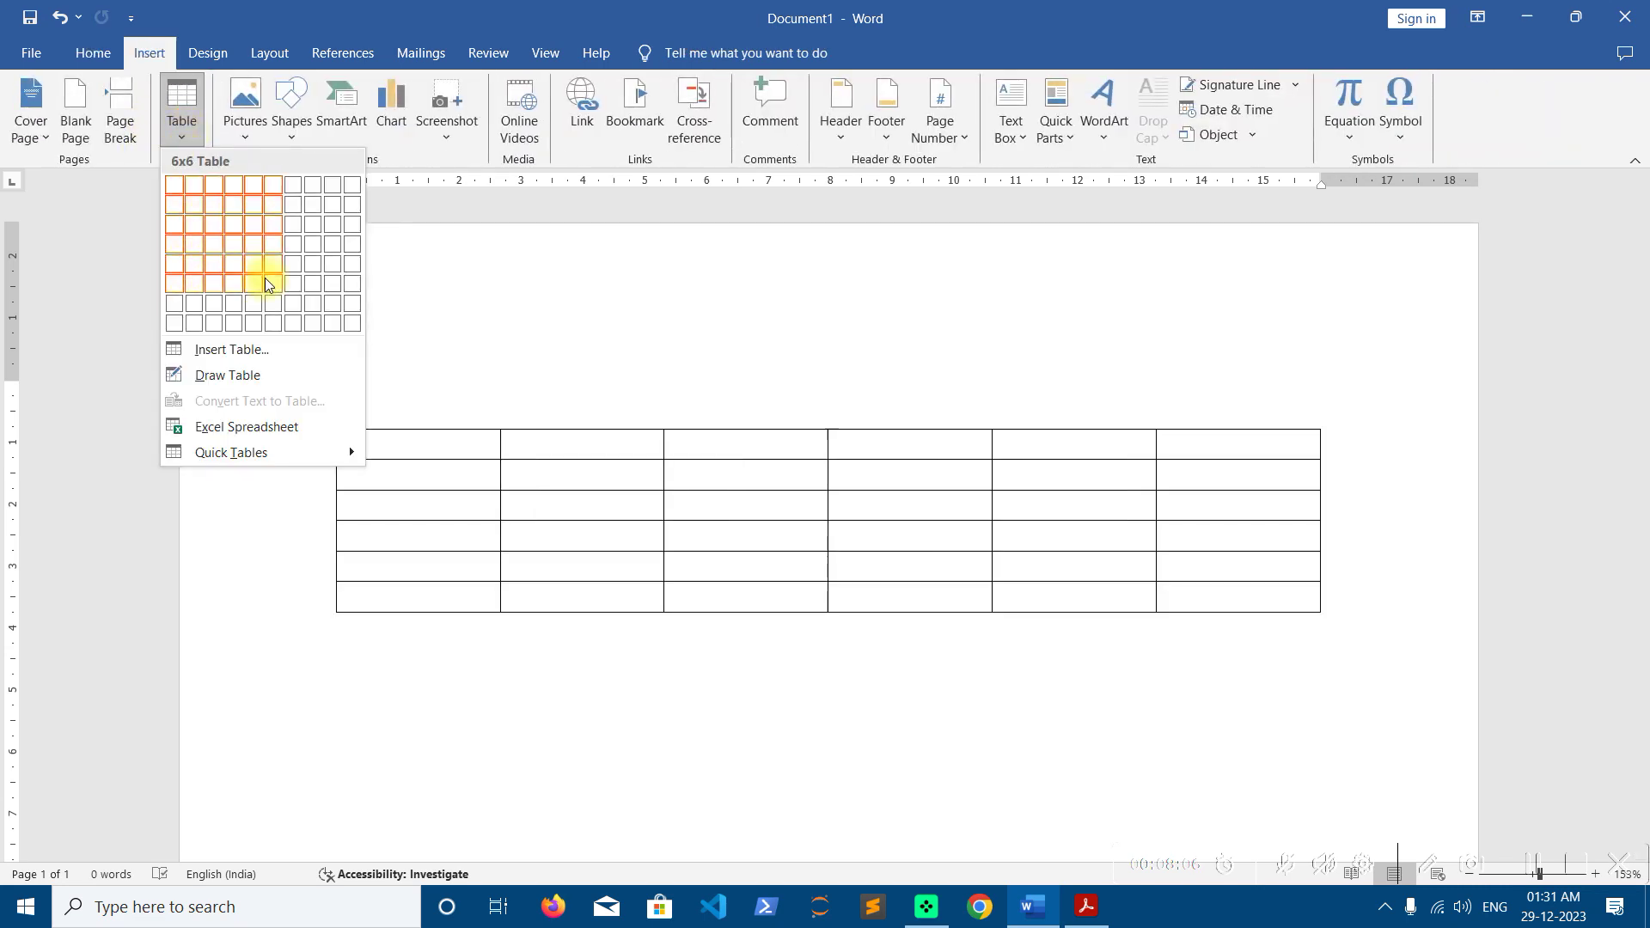
pyautogui.click(268, 351)
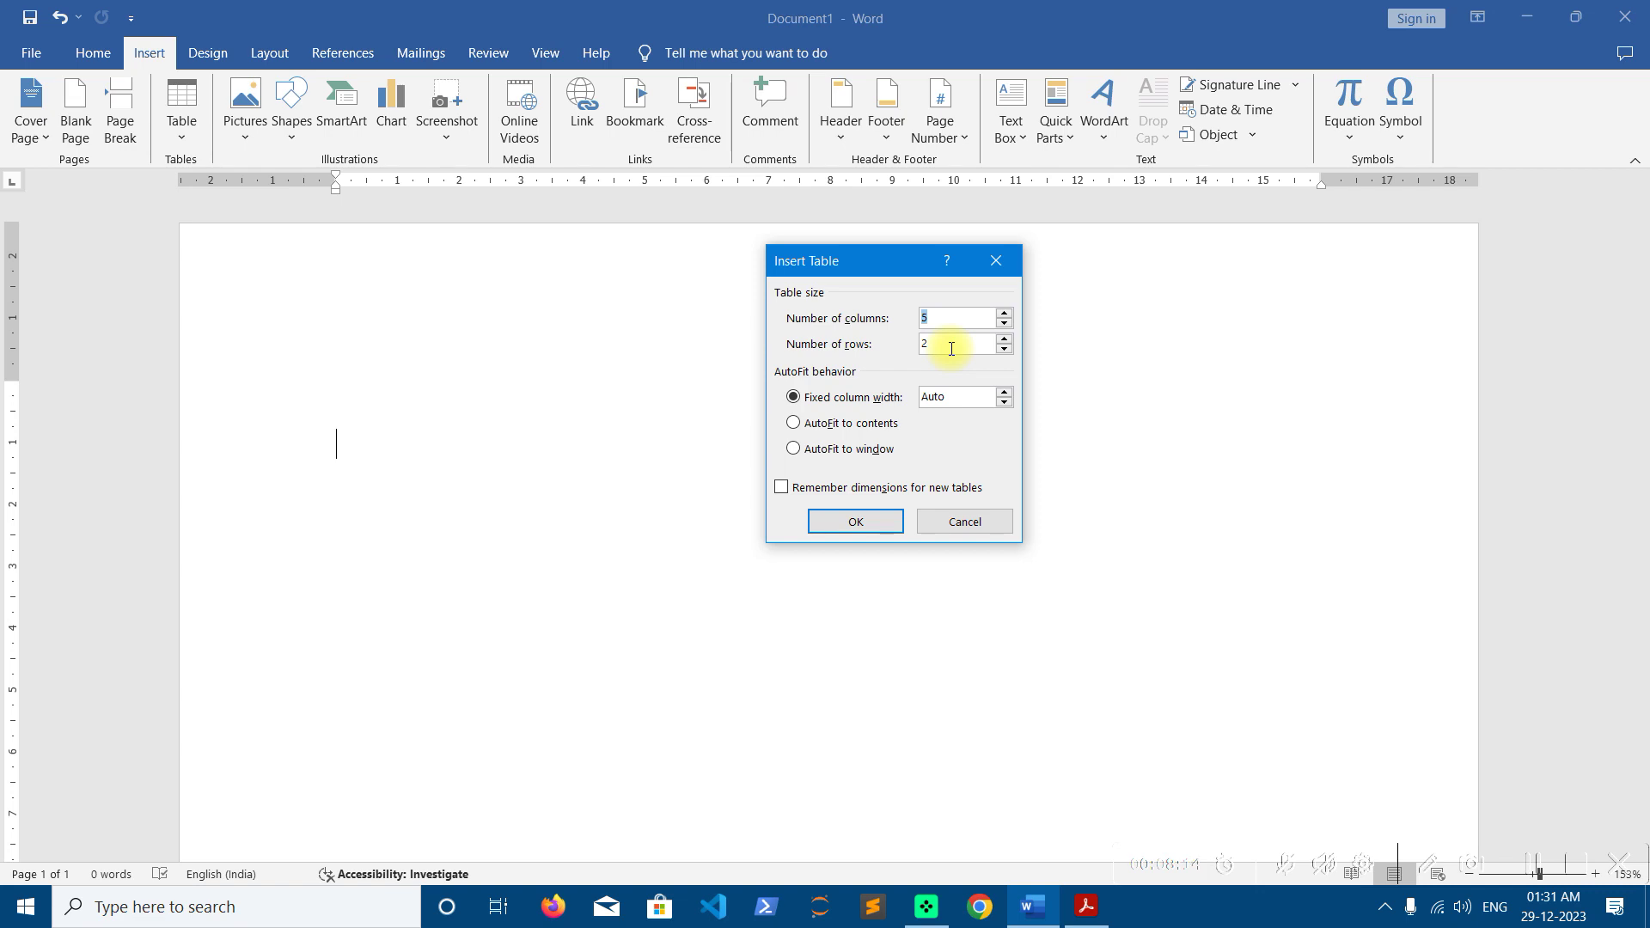
pyautogui.click(875, 524)
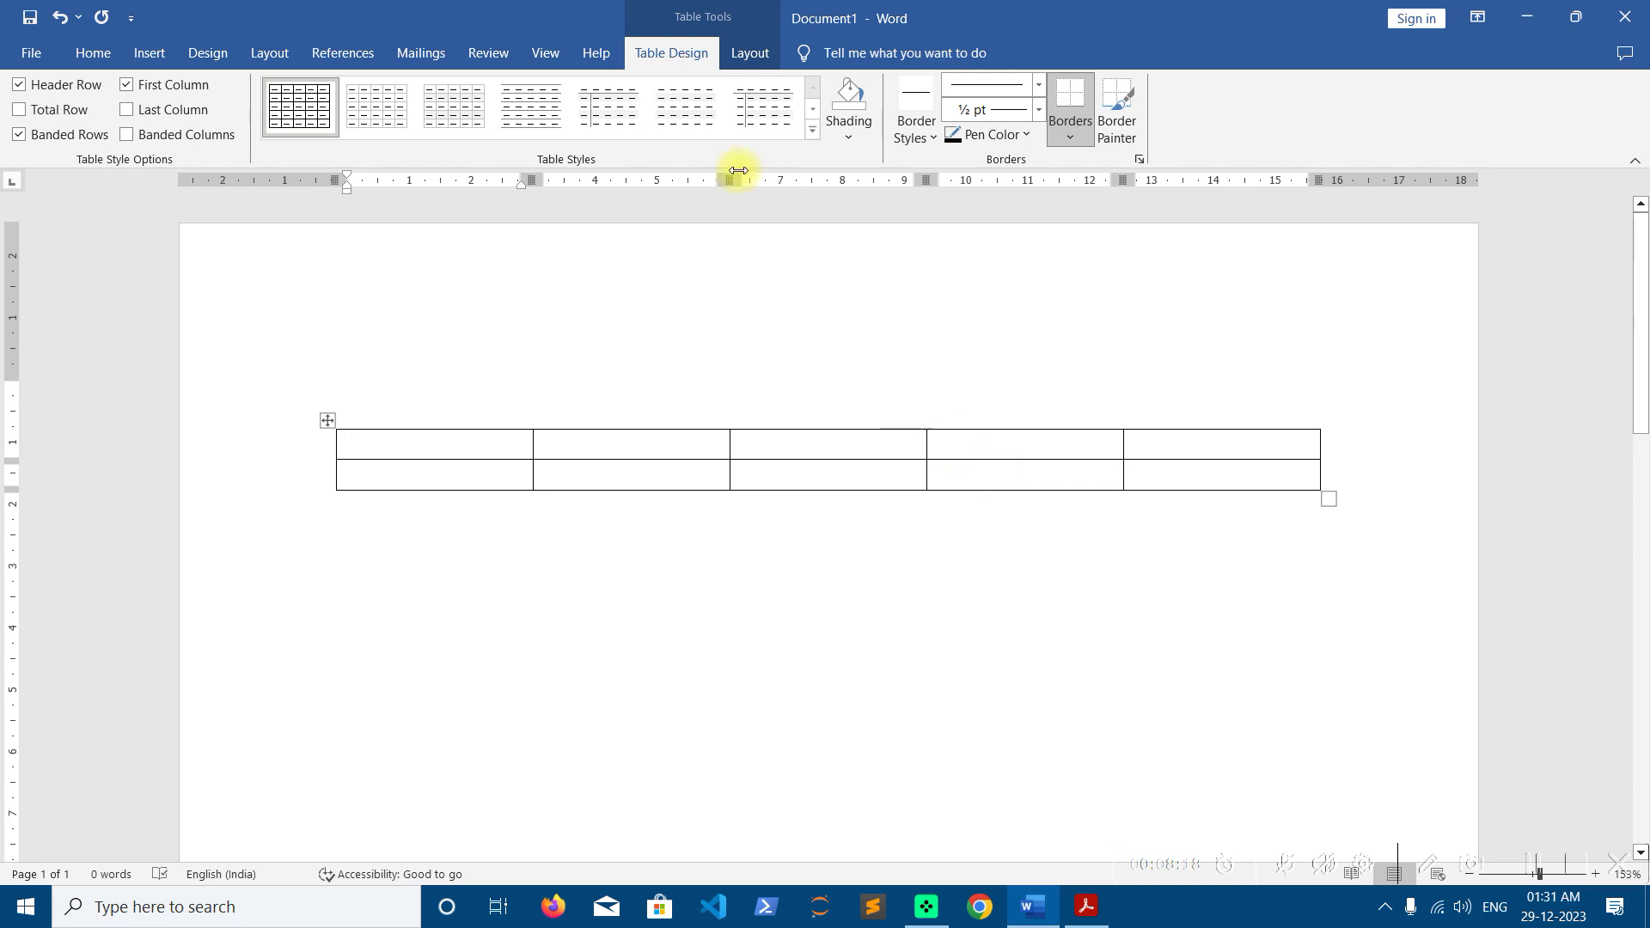
# Delete the newly inserted table and bring up the Insert Table choices
pyautogui.click(749, 53)
pyautogui.click(310, 131)
pyautogui.click(324, 238)
pyautogui.click(153, 58)
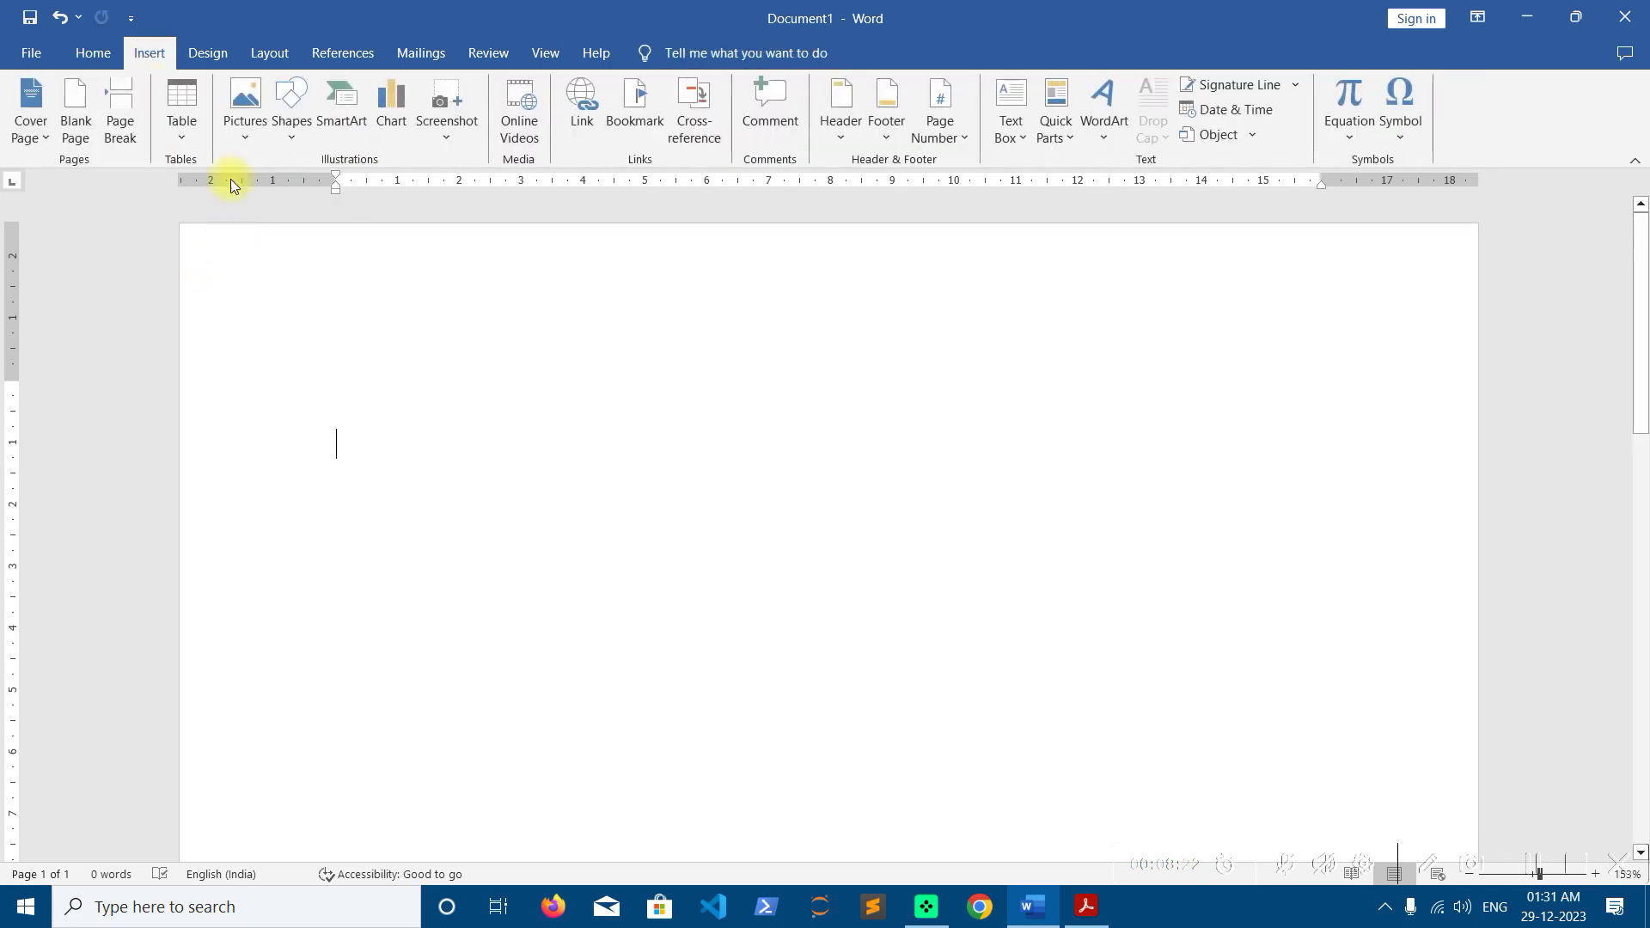
pyautogui.click(188, 141)
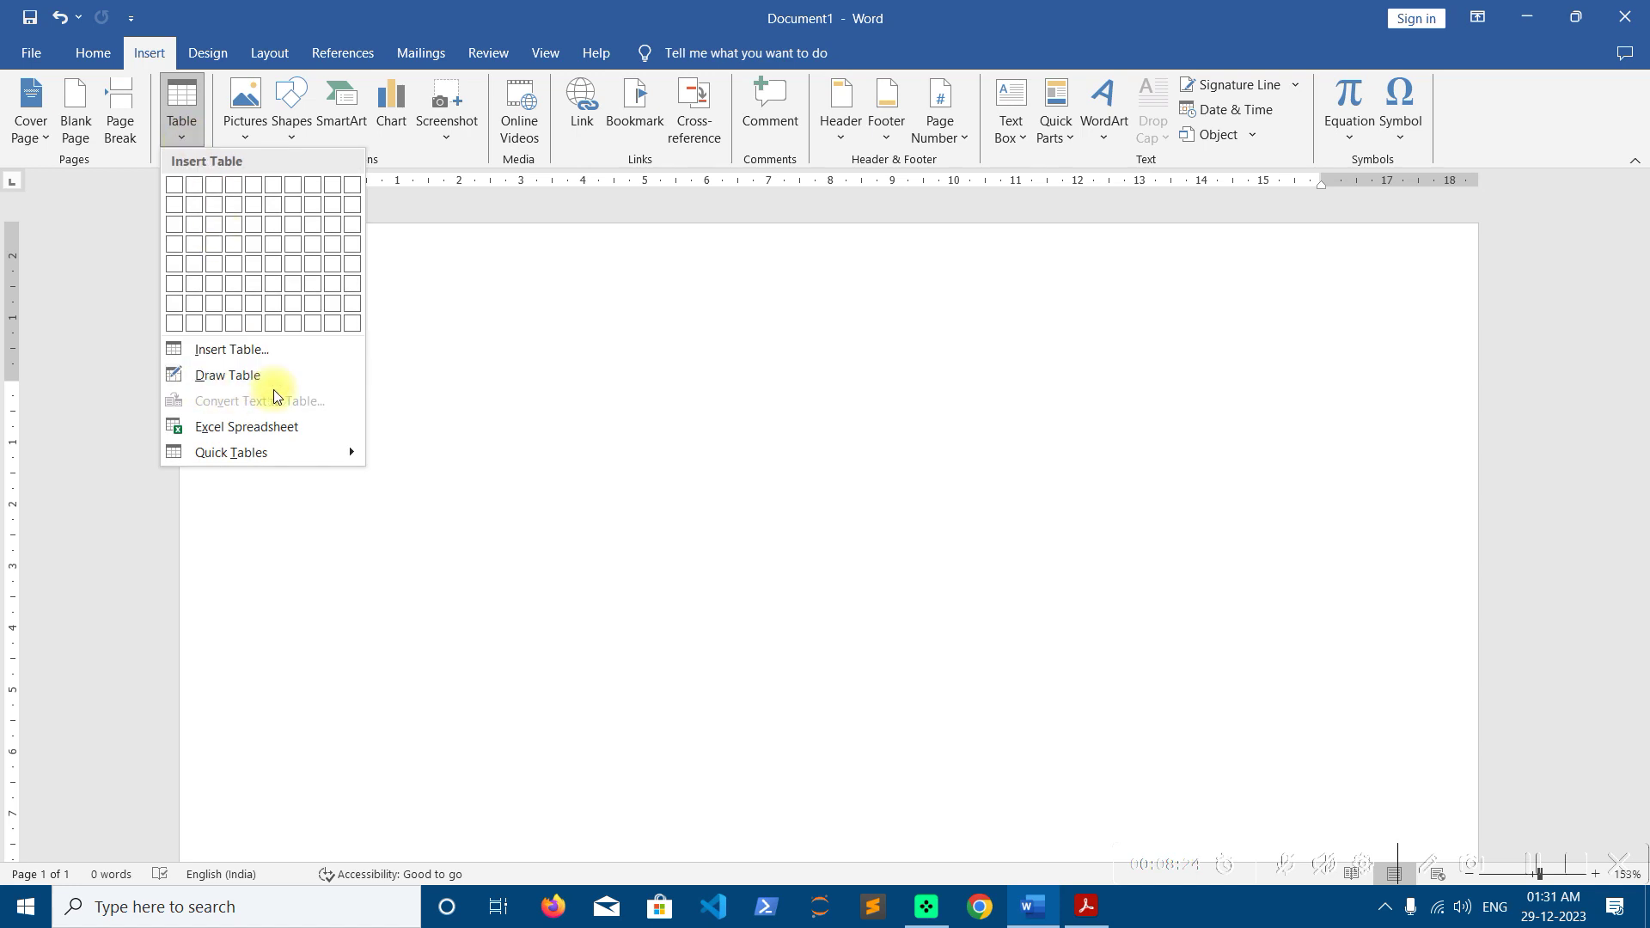
# Hand-draw a large table outline and divide it into five columns with vertical lines
pyautogui.click(250, 379)
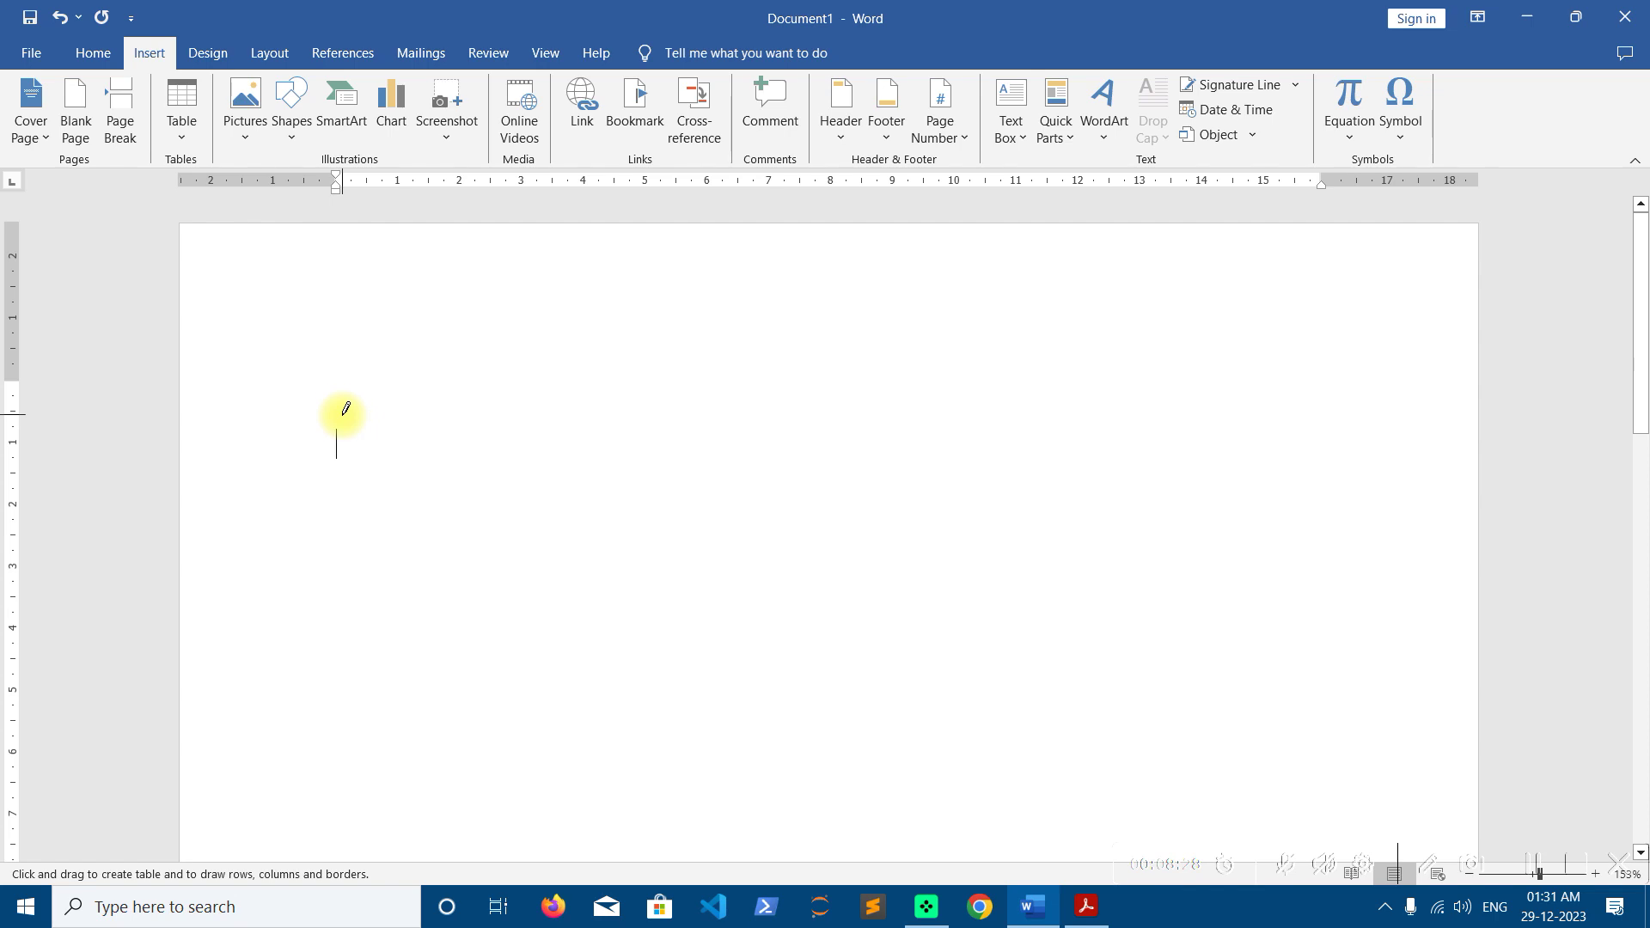
pyautogui.moveTo(337, 379)
pyautogui.mouseDown()
pyautogui.moveTo(520, 508)
pyautogui.moveTo(885, 671)
pyautogui.moveTo(1370, 785)
pyautogui.mouseUp()
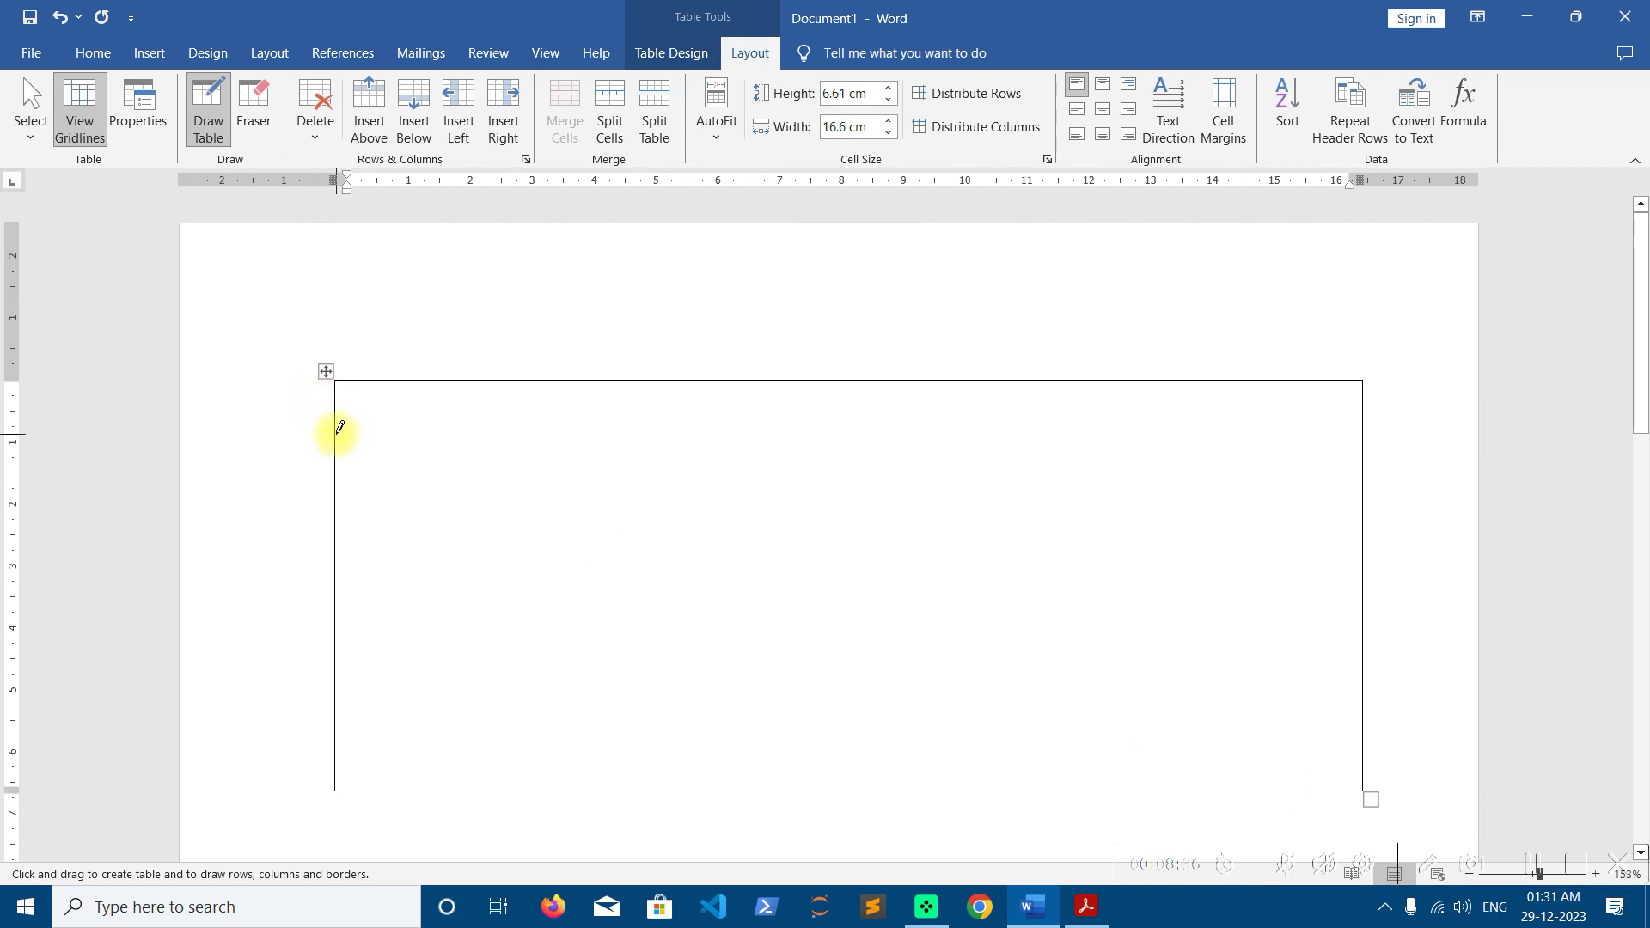
pyautogui.moveTo(427, 379)
pyautogui.mouseDown()
pyautogui.moveTo(439, 538)
pyautogui.moveTo(418, 679)
pyautogui.mouseUp()
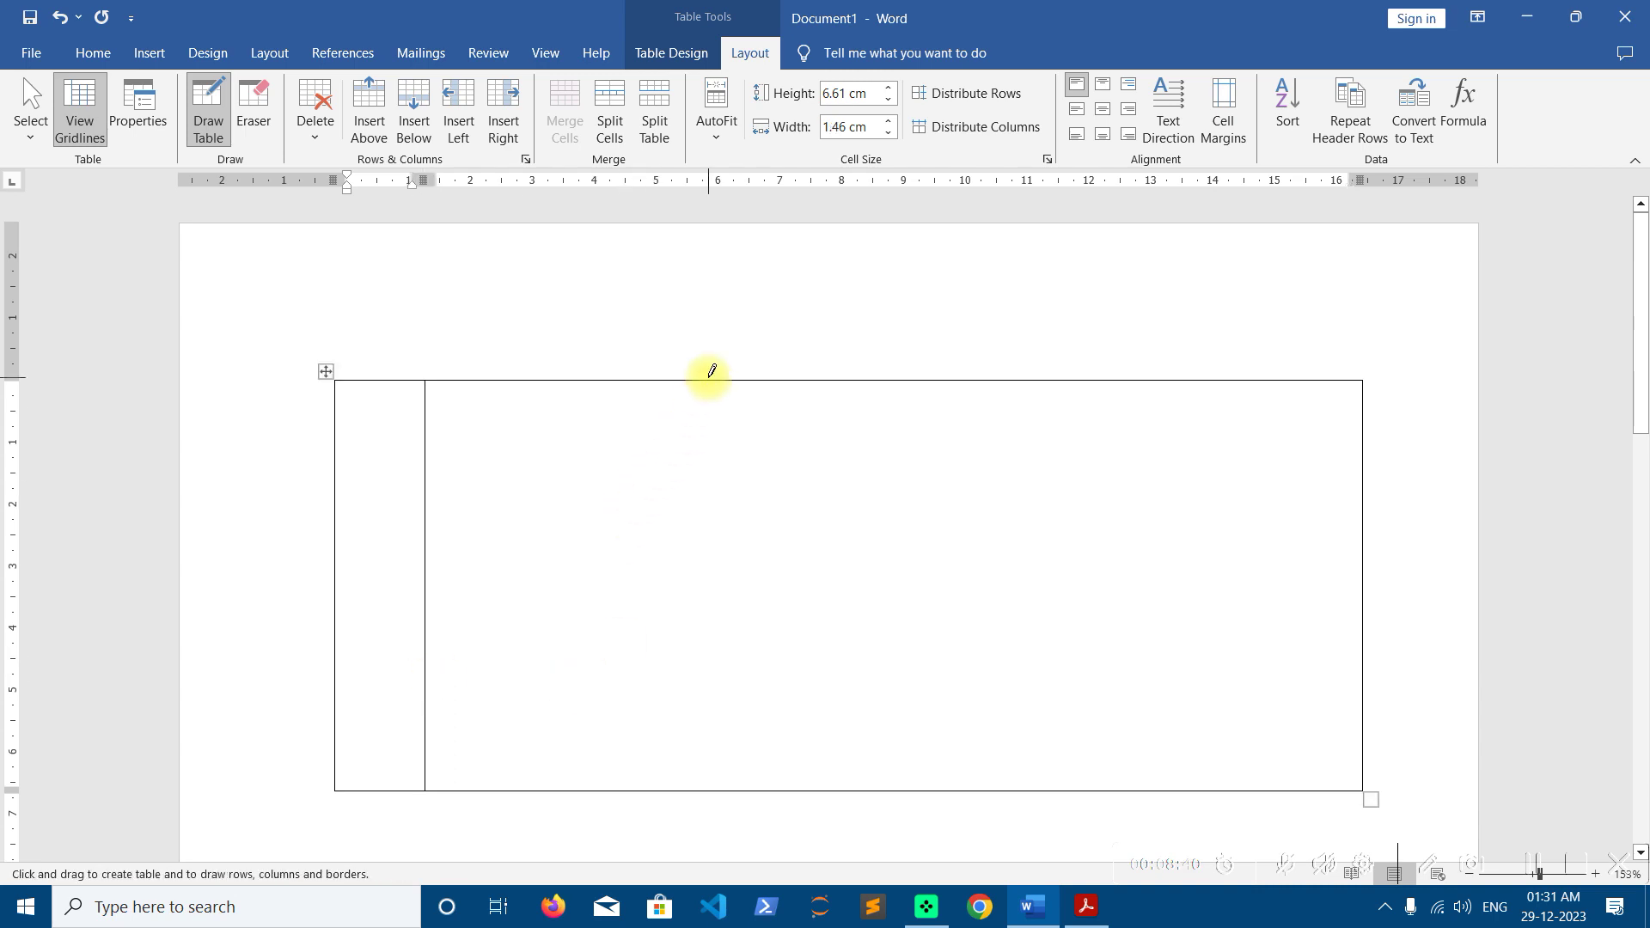
pyautogui.moveTo(725, 383); pyautogui.dragTo(741, 688)
pyautogui.moveTo(1004, 384); pyautogui.dragTo(1047, 711)
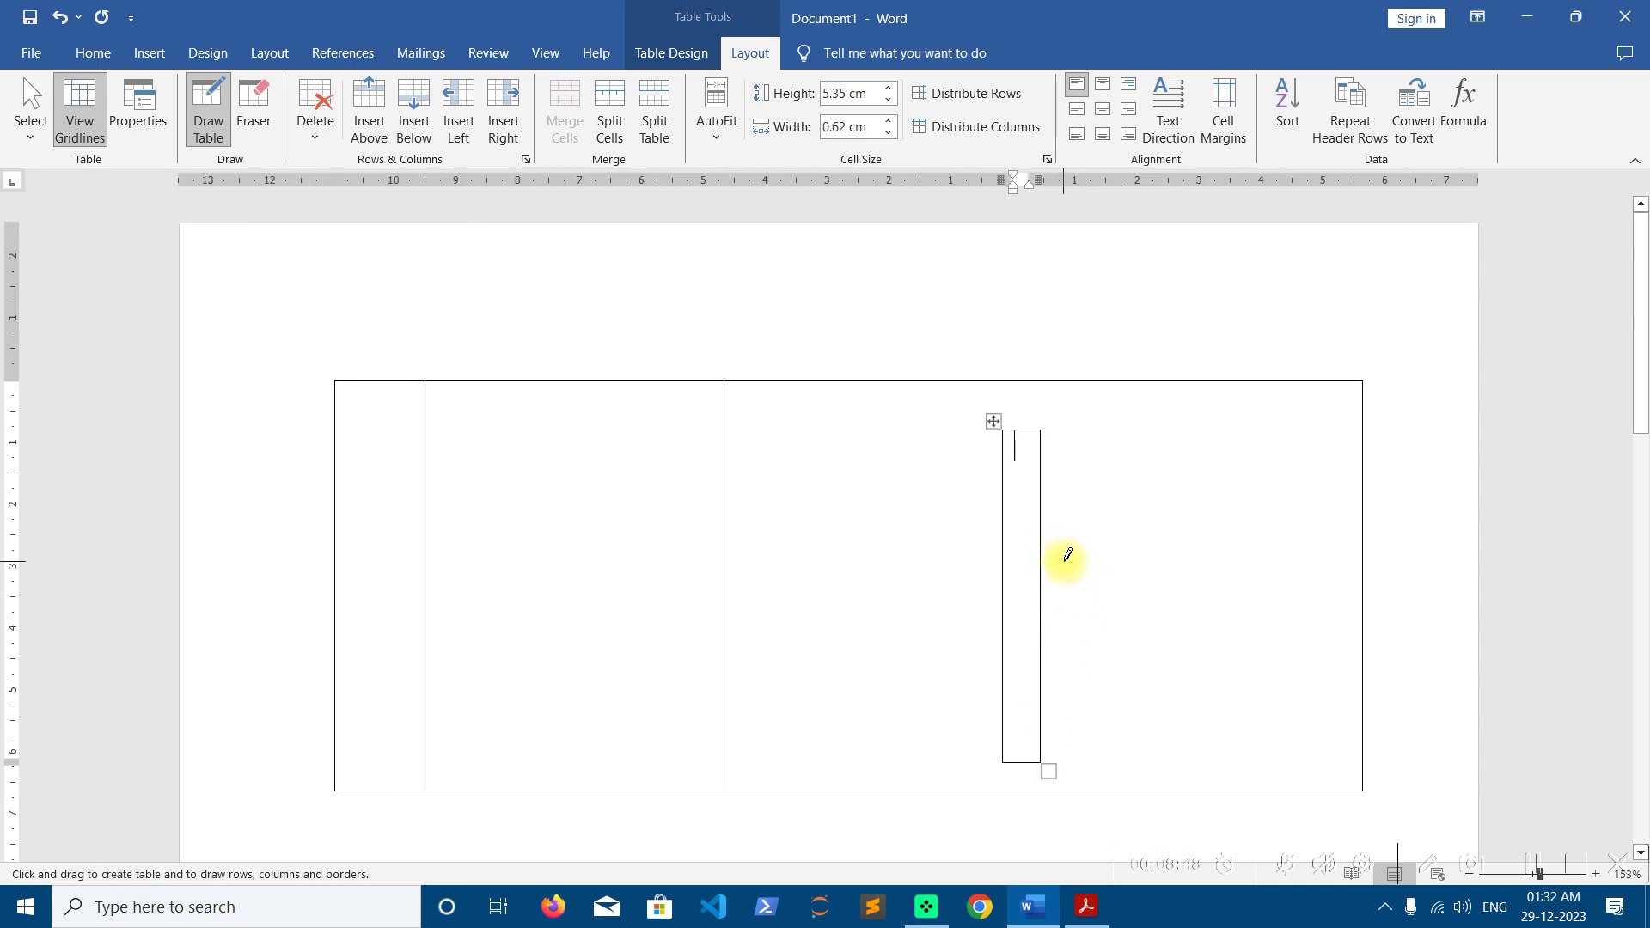
pyautogui.hotkey('ctrl', 'z')
pyautogui.moveTo(988, 383); pyautogui.dragTo(995, 699)
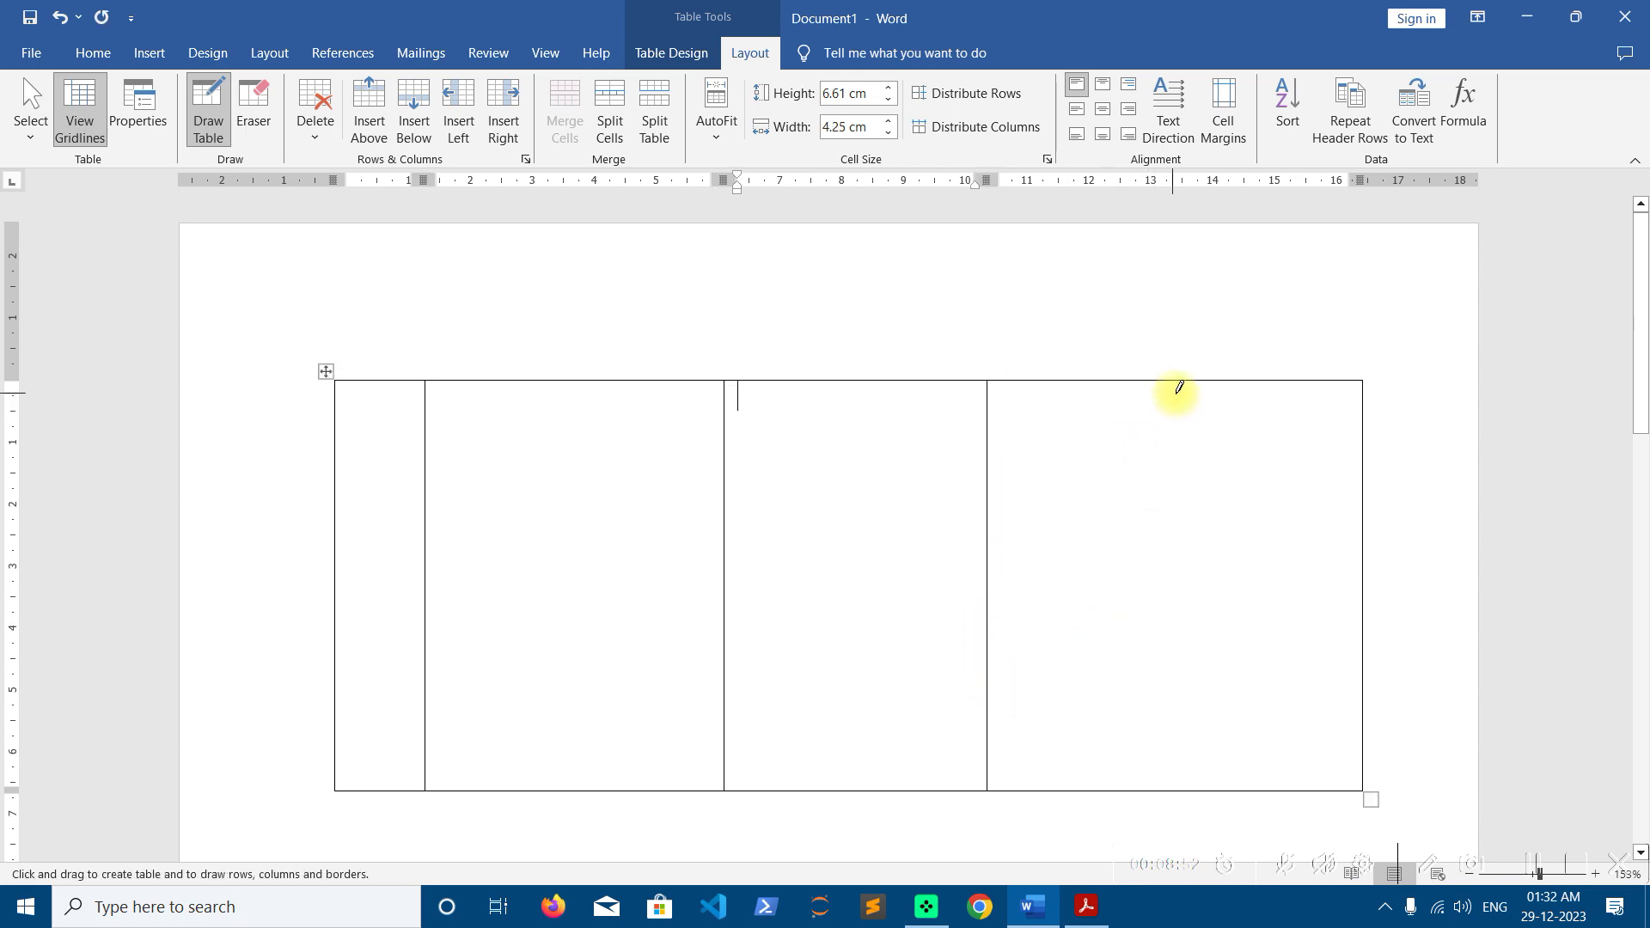
pyautogui.moveTo(1190, 384)
pyautogui.mouseDown()
pyautogui.moveTo(1194, 689)
pyautogui.moveTo(1201, 655)
pyautogui.mouseUp()
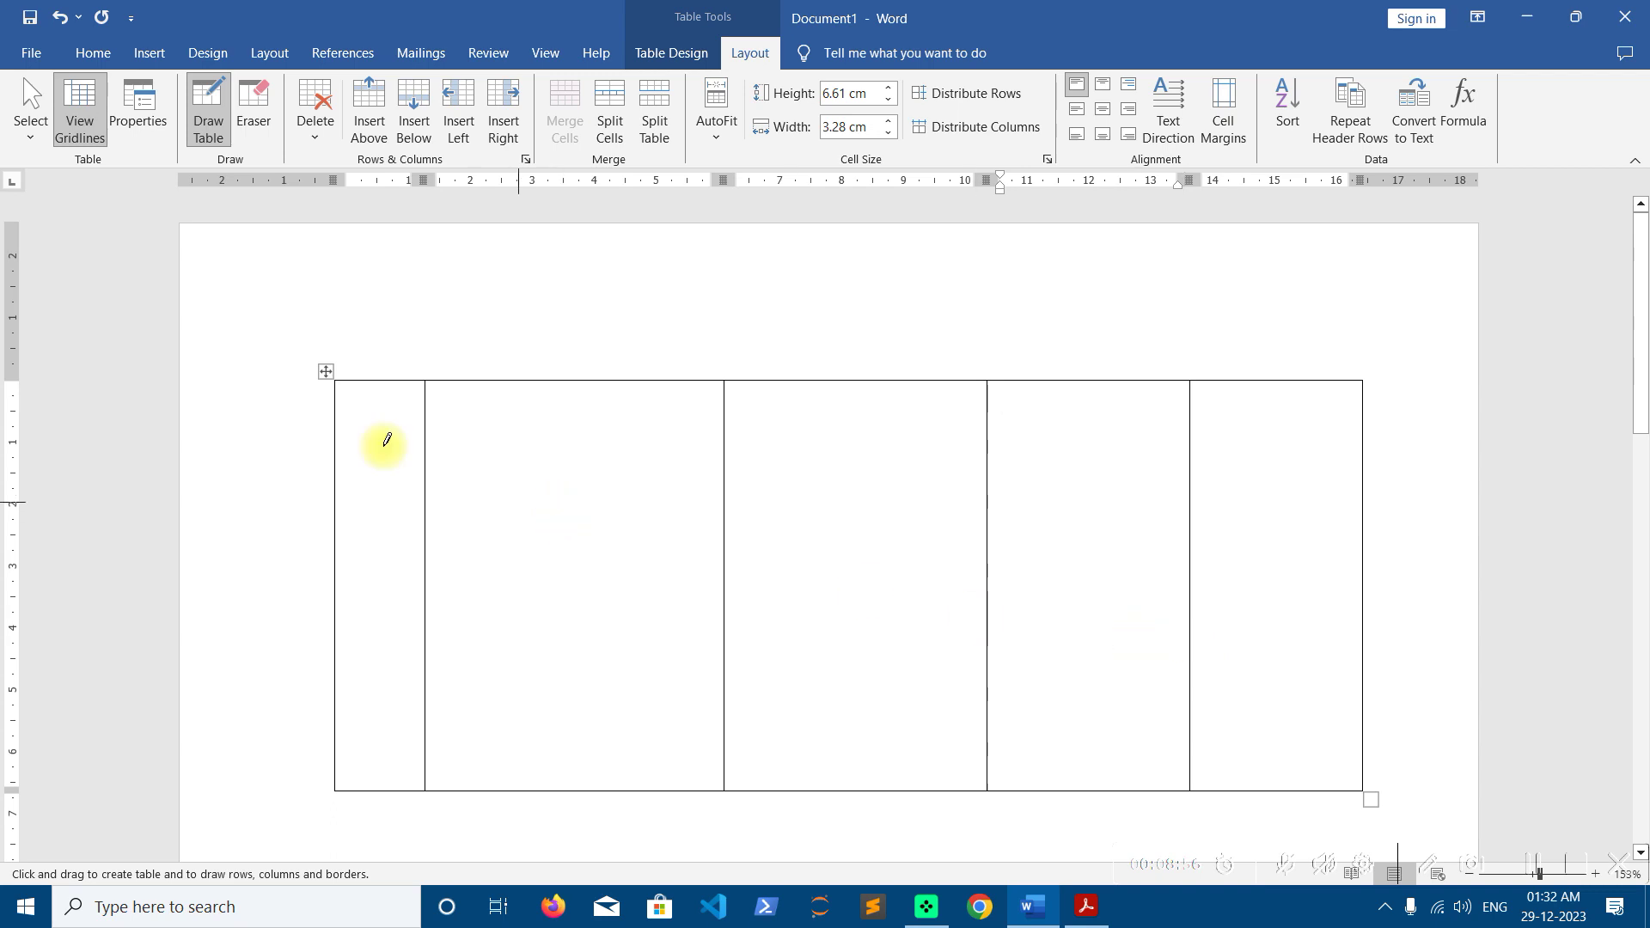
# Draw five horizontal borders across the table to split it into six rows
pyautogui.moveTo(357, 435); pyautogui.dragTo(1261, 443)
pyautogui.moveTo(364, 514); pyautogui.dragTo(1323, 520)
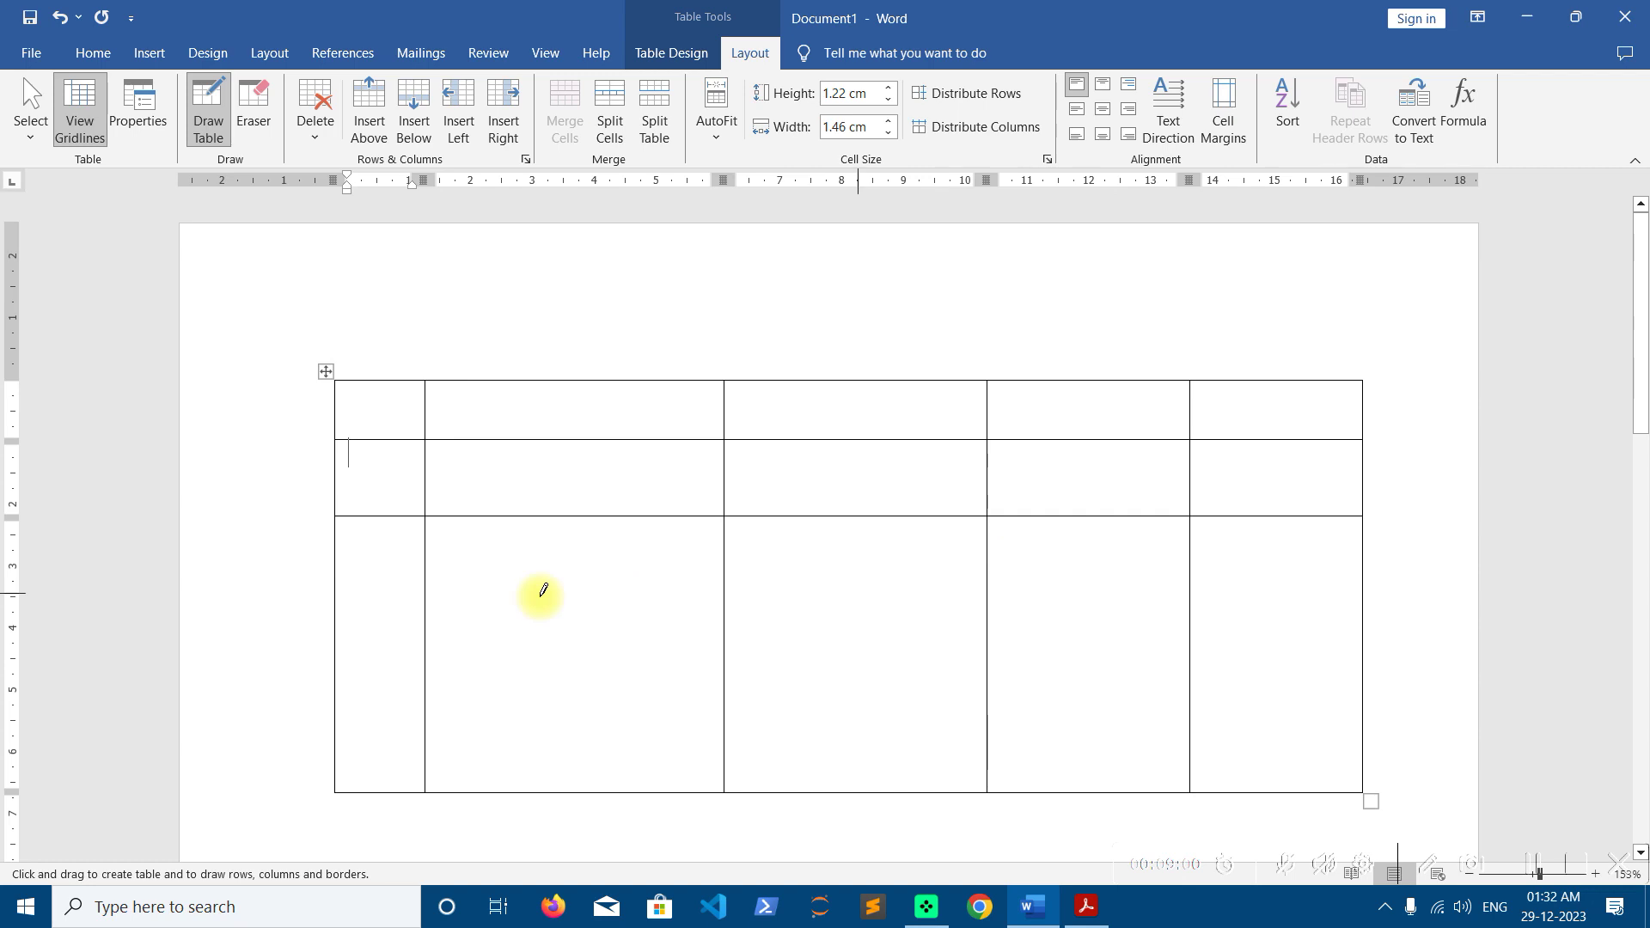
pyautogui.moveTo(359, 593); pyautogui.dragTo(1290, 582)
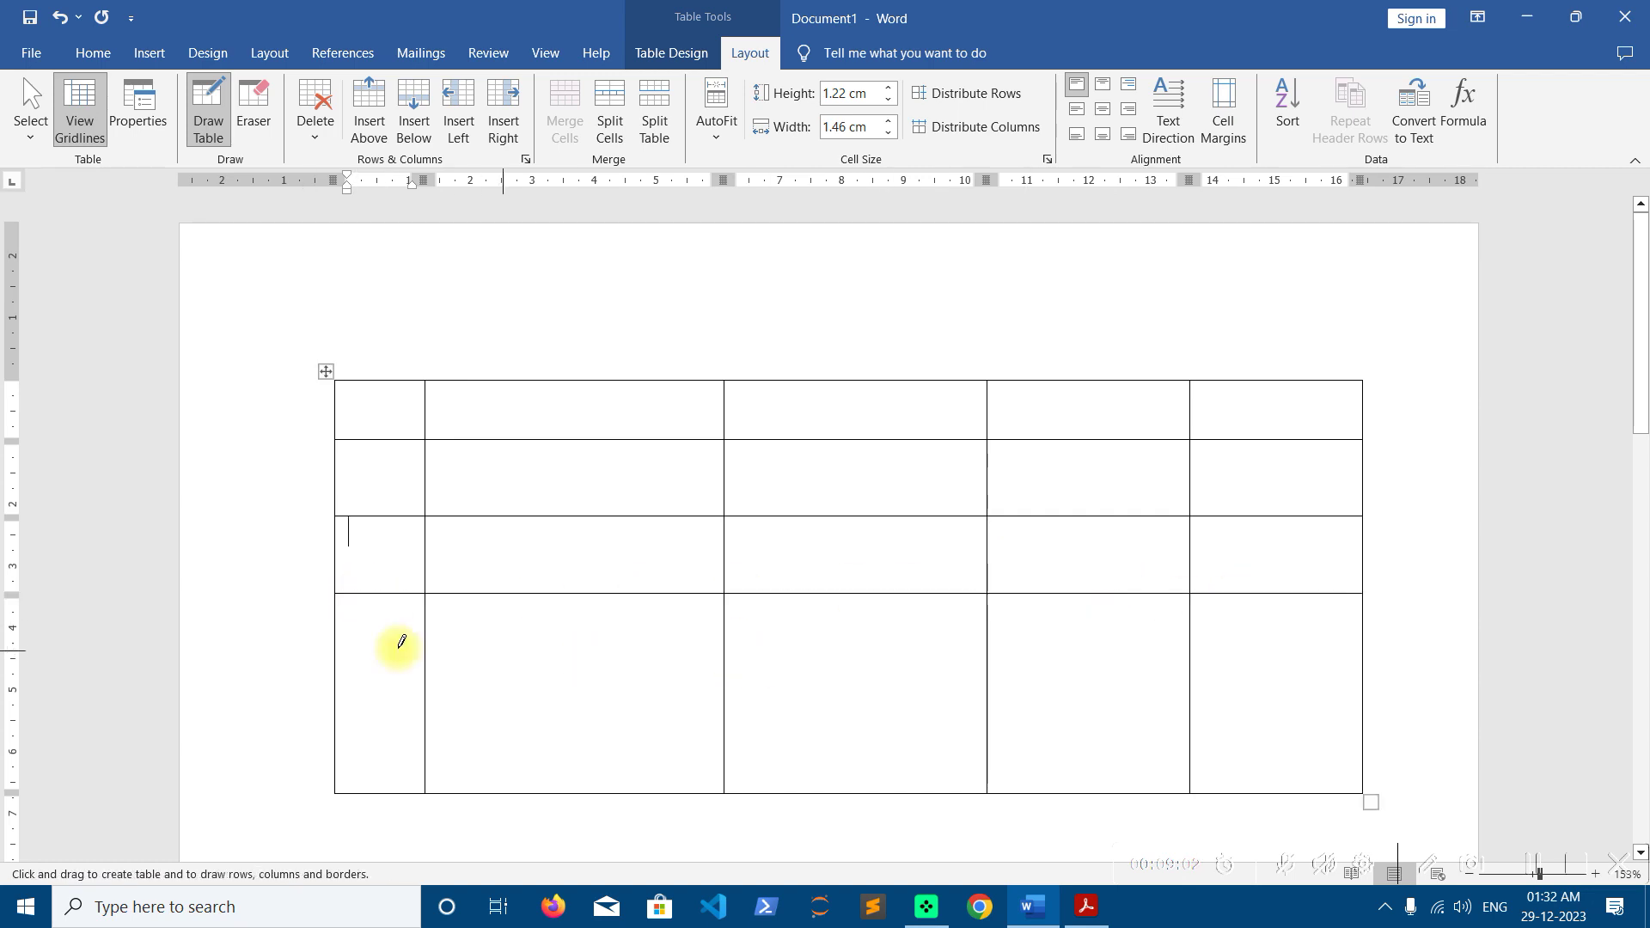
pyautogui.moveTo(354, 648); pyautogui.dragTo(1449, 650)
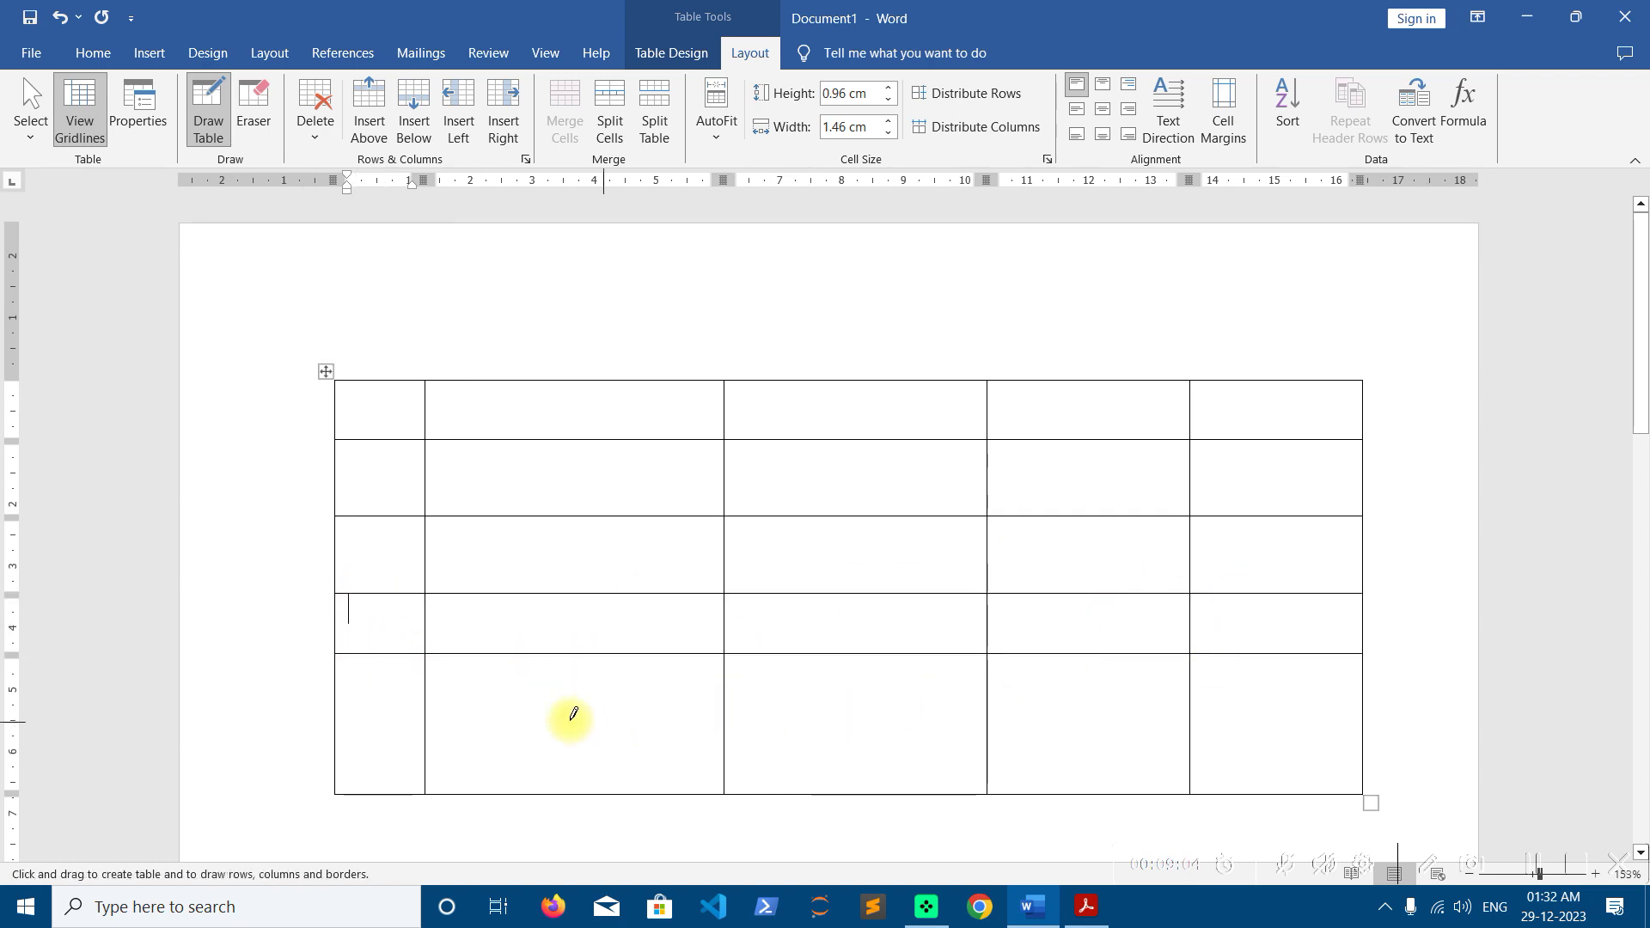
pyautogui.moveTo(370, 714); pyautogui.dragTo(1252, 718)
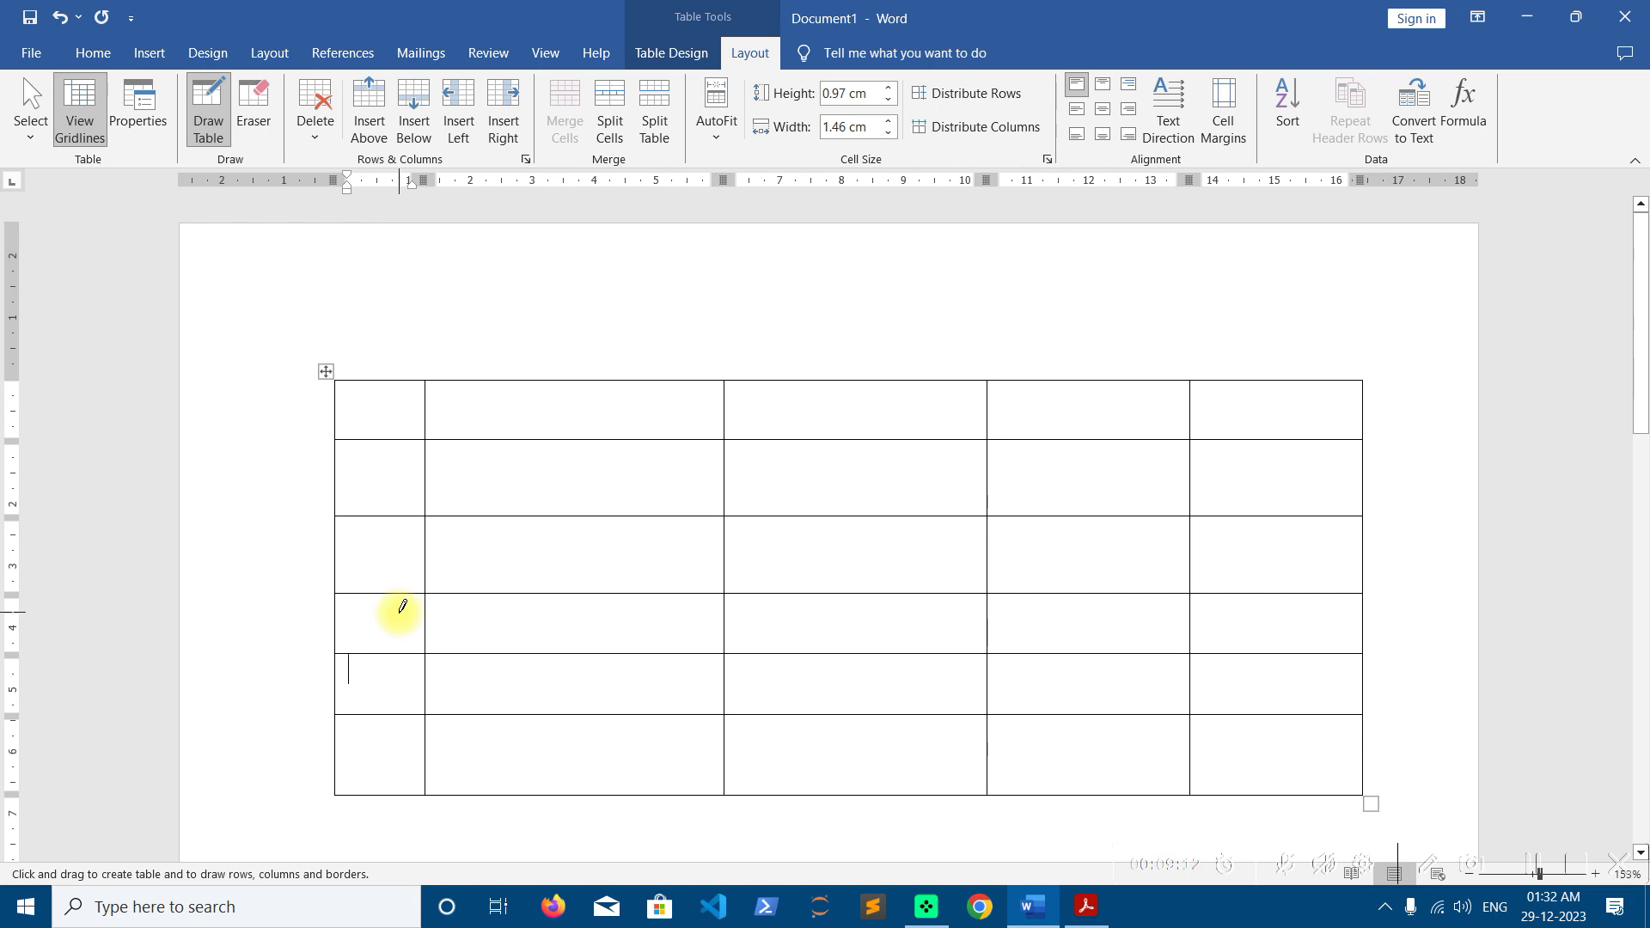
pyautogui.click(208, 110)
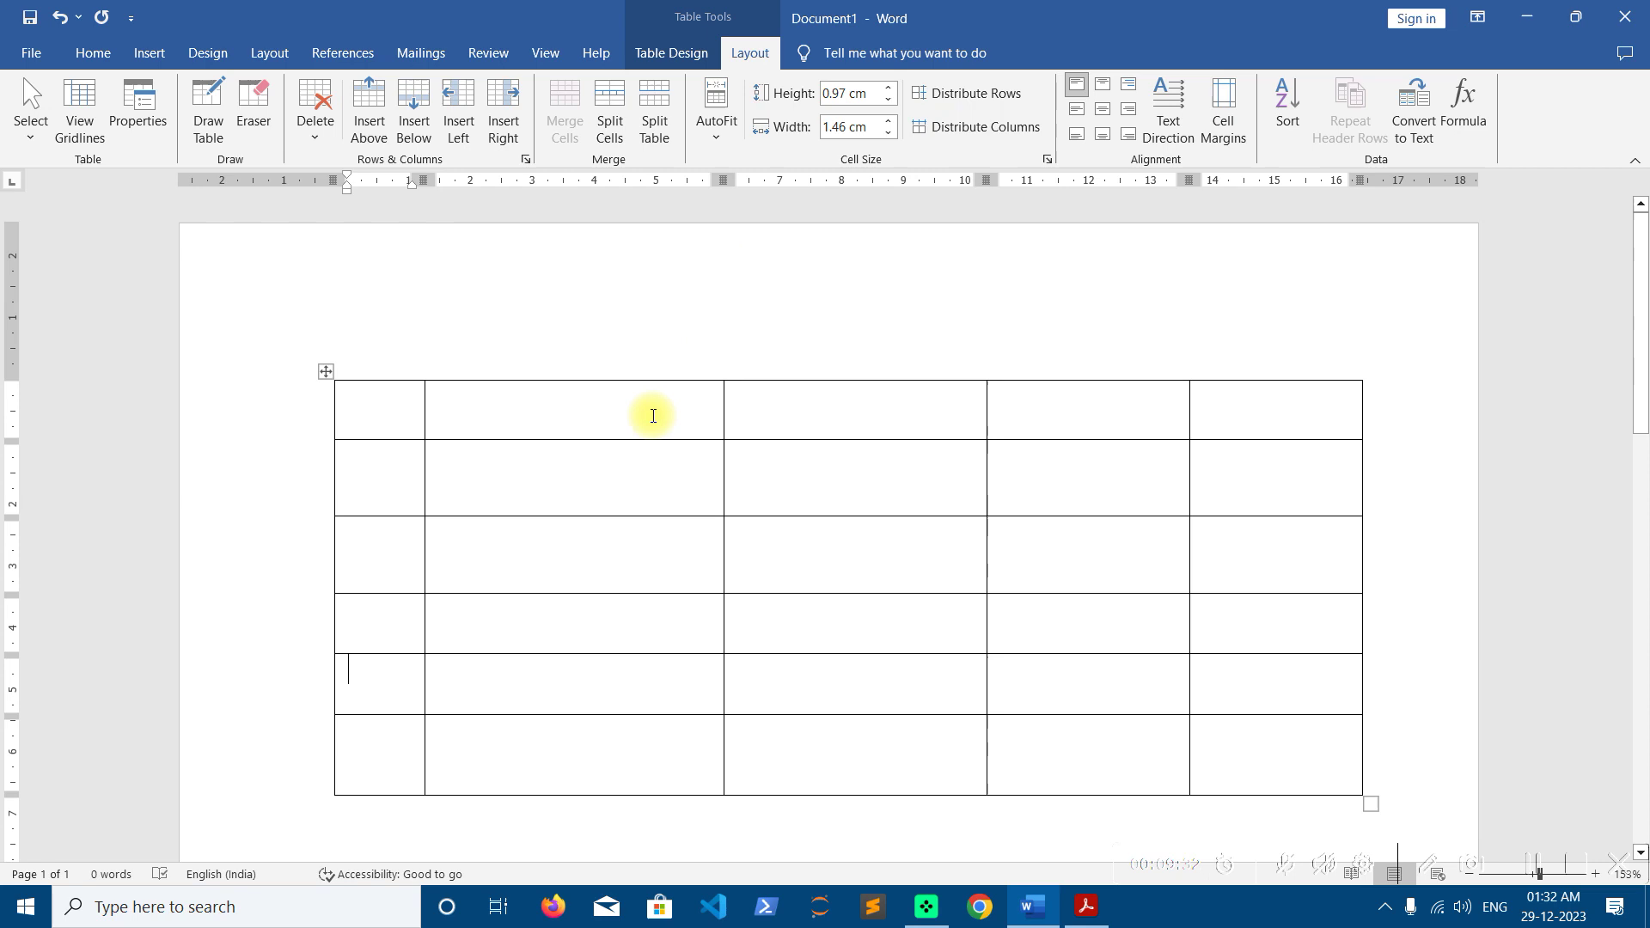
# Set the top row's height to 1.1 cm from the third top cell
pyautogui.click(784, 409)
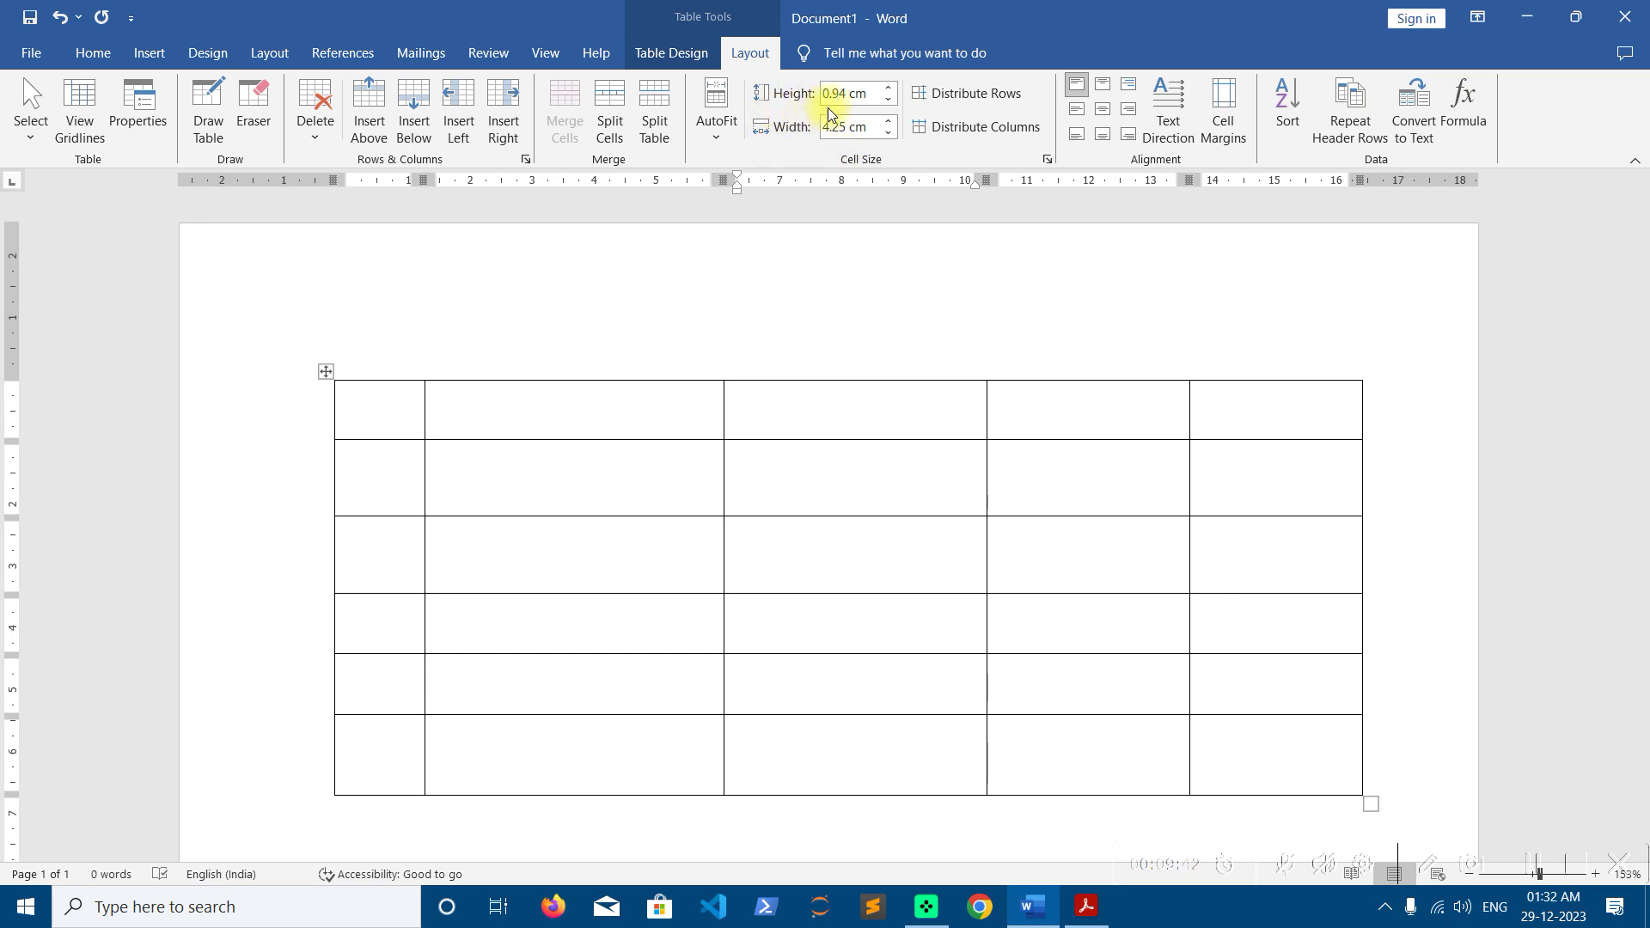
pyautogui.click(889, 88)
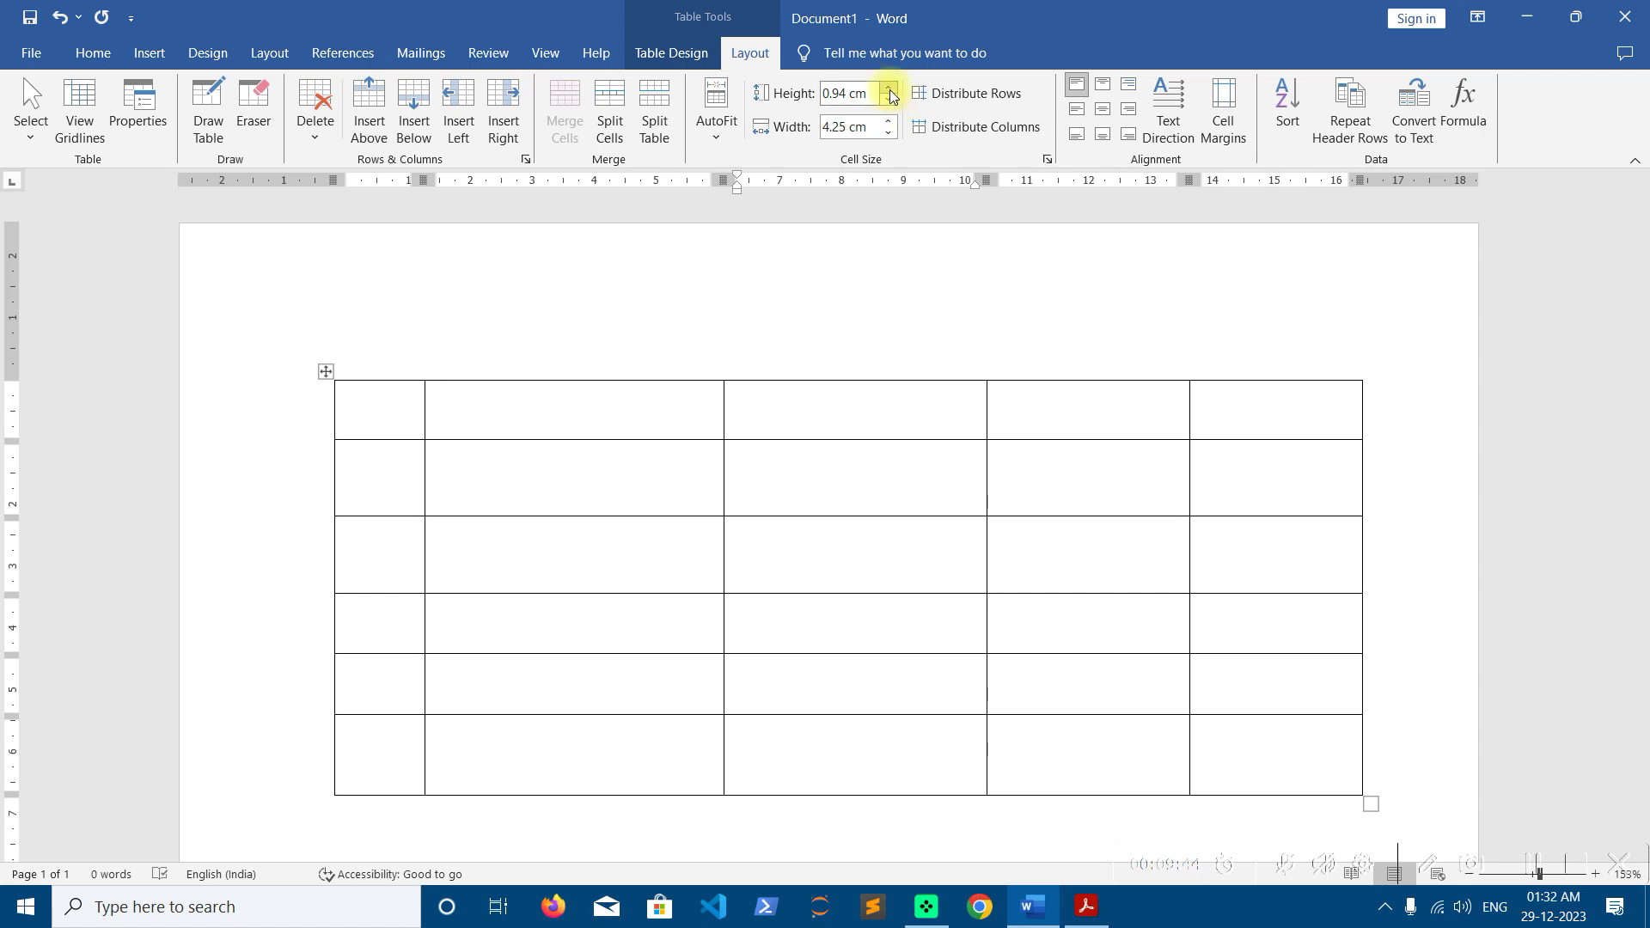
pyautogui.click(890, 105)
pyautogui.click(890, 105)
pyautogui.click(889, 105)
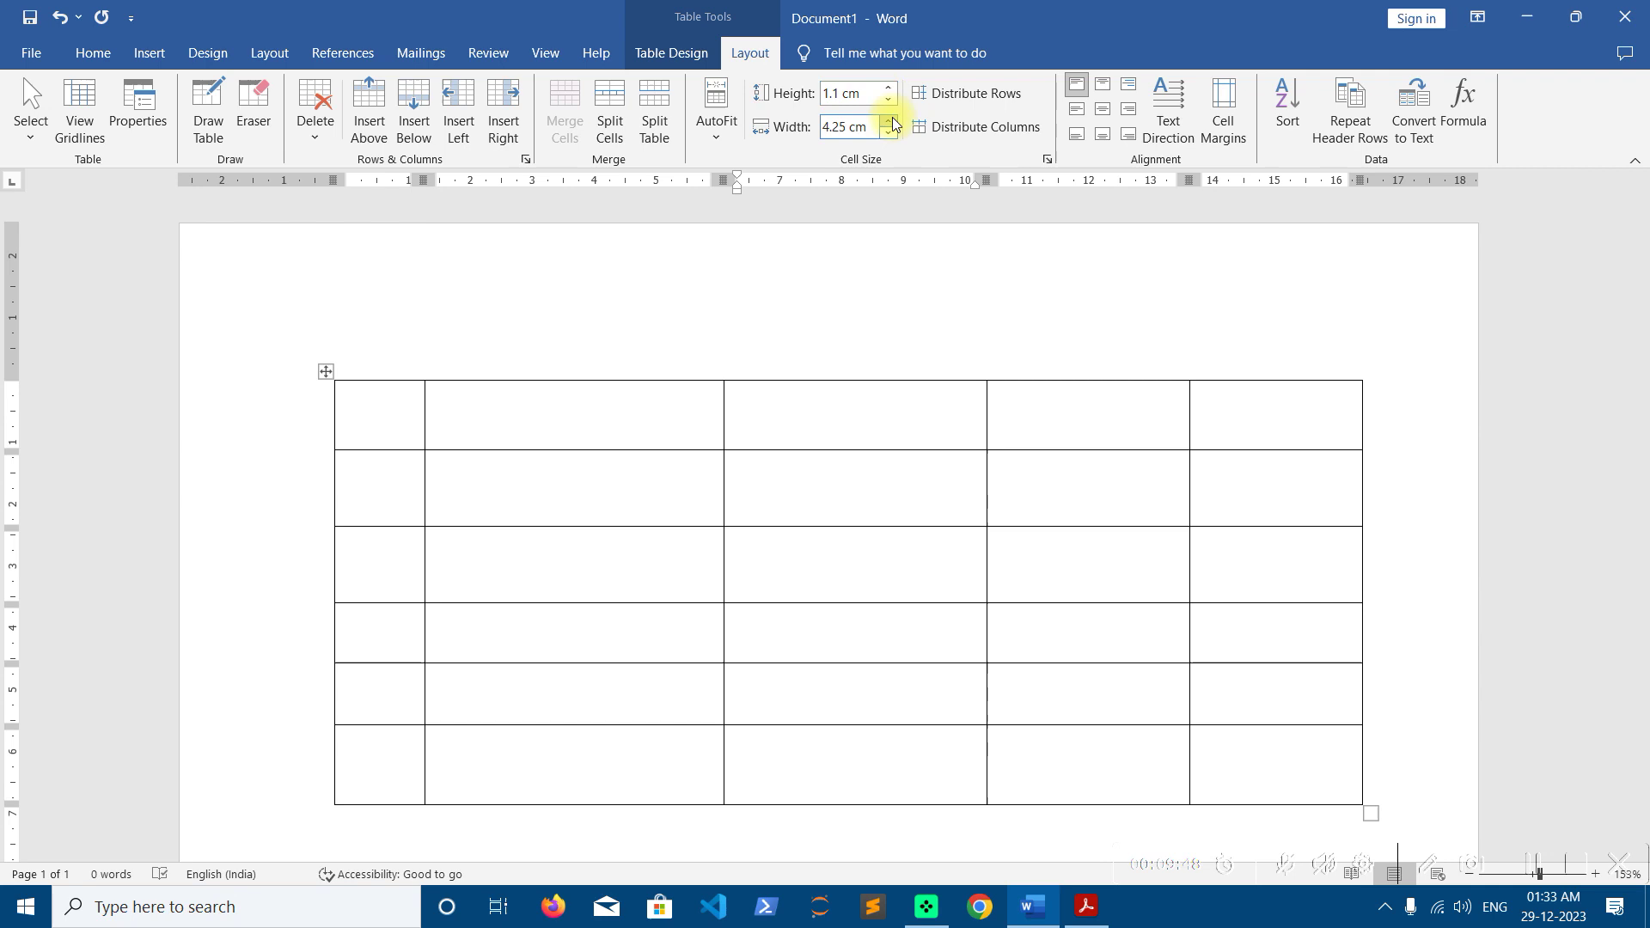
# Set the third column's width to 4 cm
pyautogui.click(891, 123)
pyautogui.click(891, 123)
pyautogui.click(891, 123)
pyautogui.click(892, 123)
pyautogui.click(887, 133)
pyautogui.click(888, 134)
pyautogui.click(887, 133)
pyautogui.click(887, 133)
pyautogui.click(887, 133)
pyautogui.click(888, 134)
pyautogui.click(887, 133)
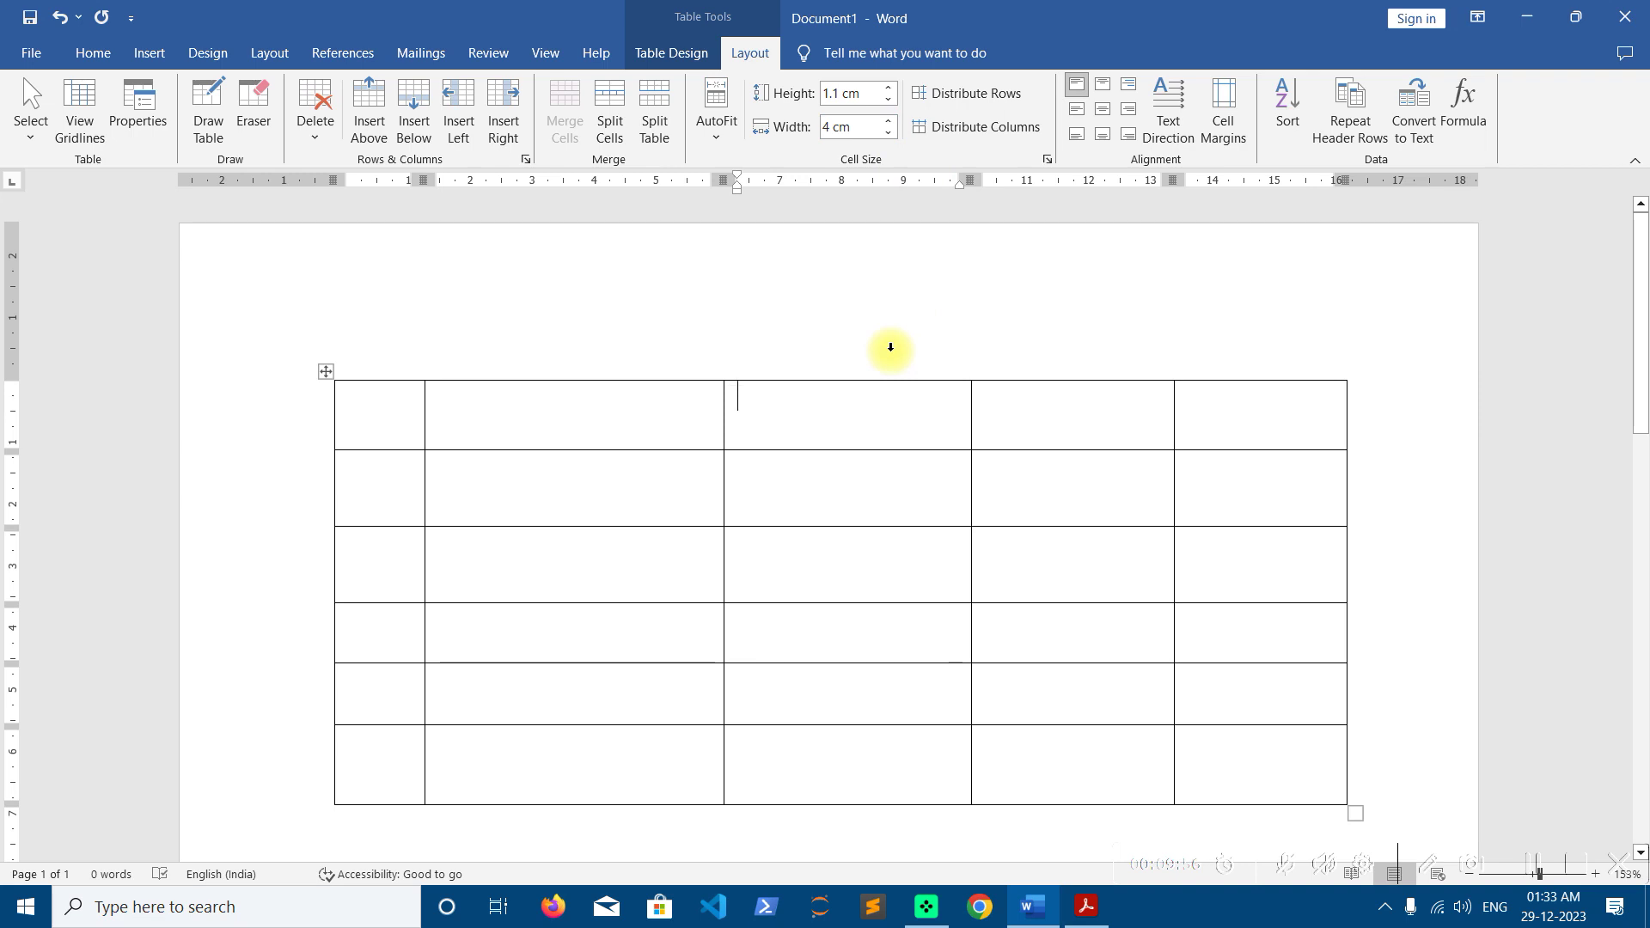
# Distribute the columns so all five are 3.27 cm wide
pyautogui.click(324, 375)
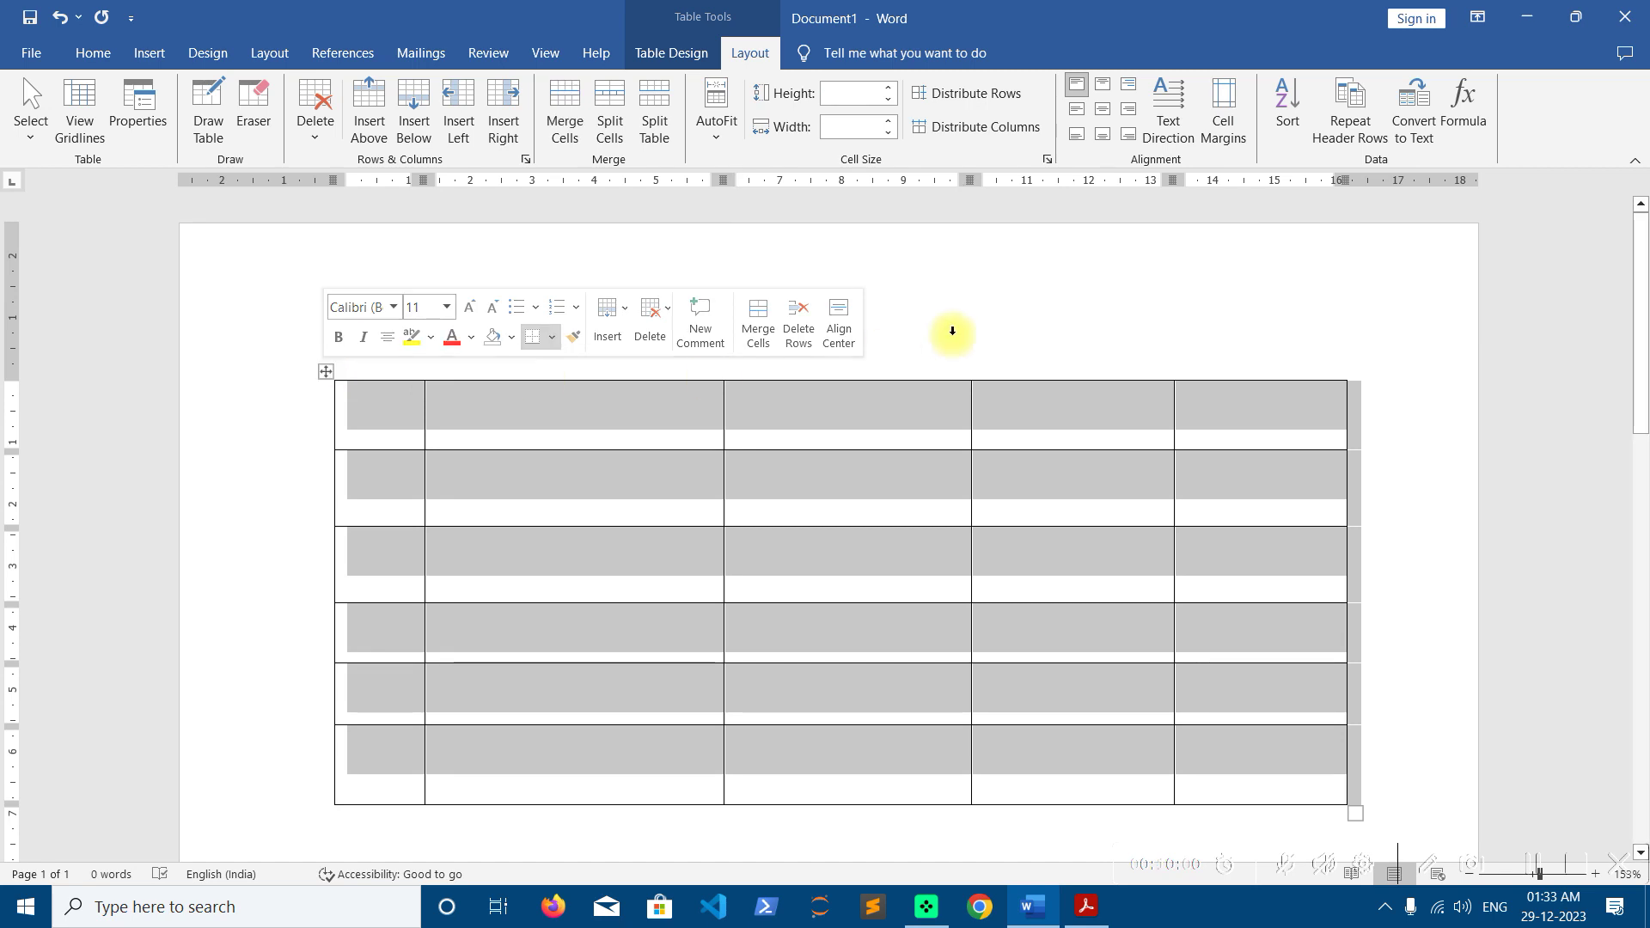
pyautogui.click(1002, 139)
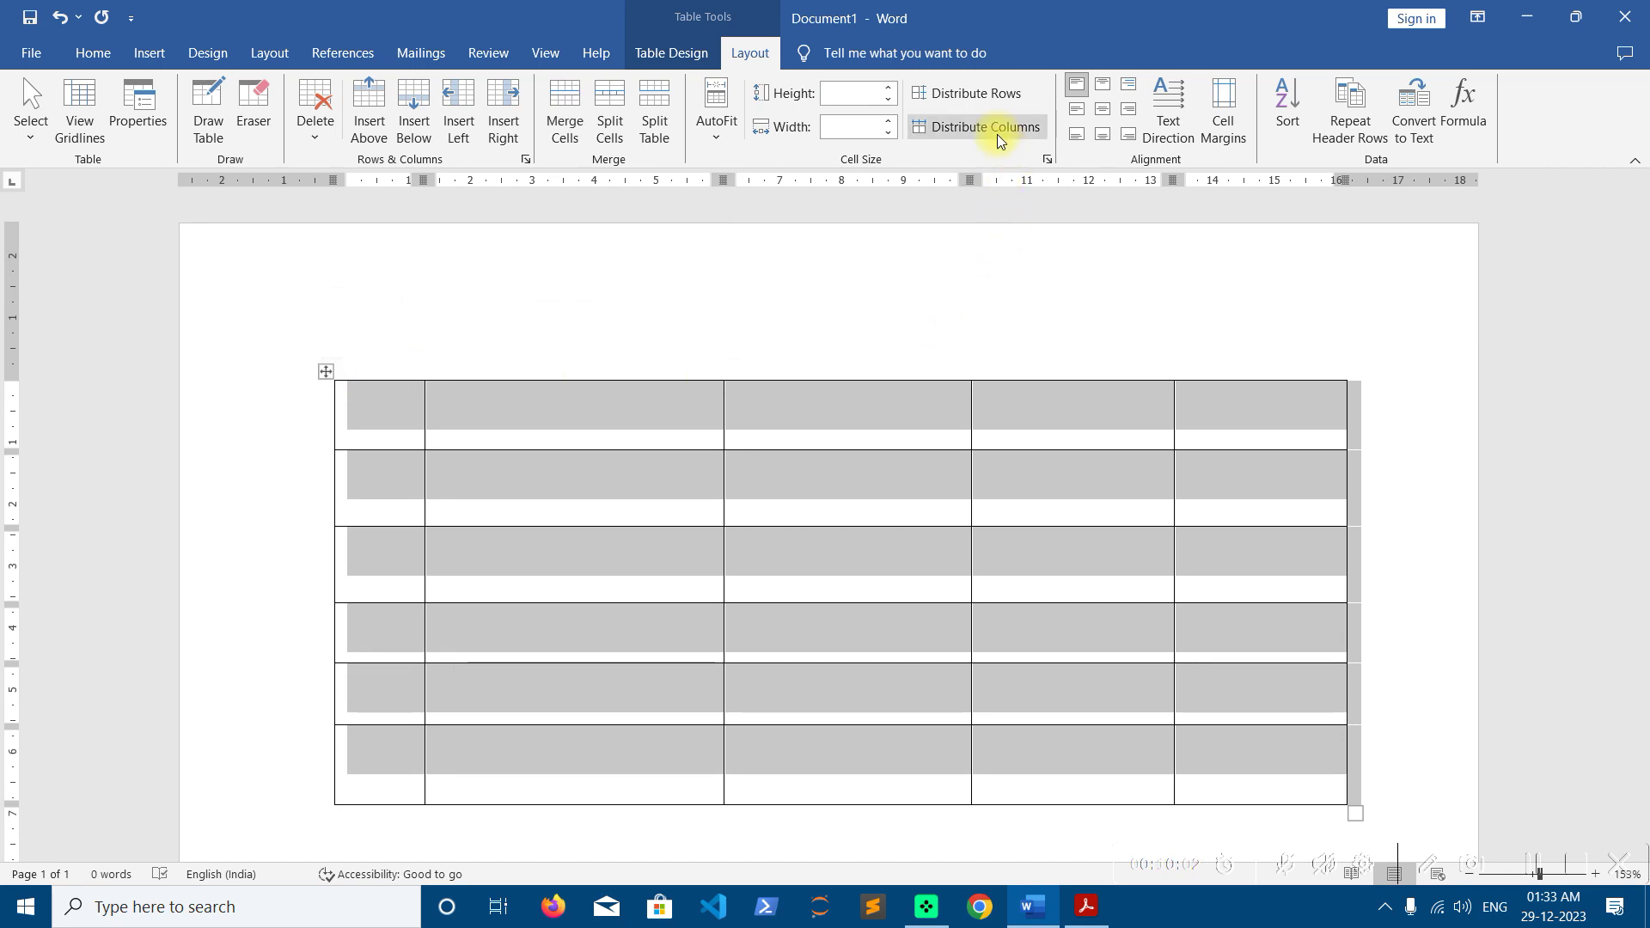
pyautogui.click(807, 403)
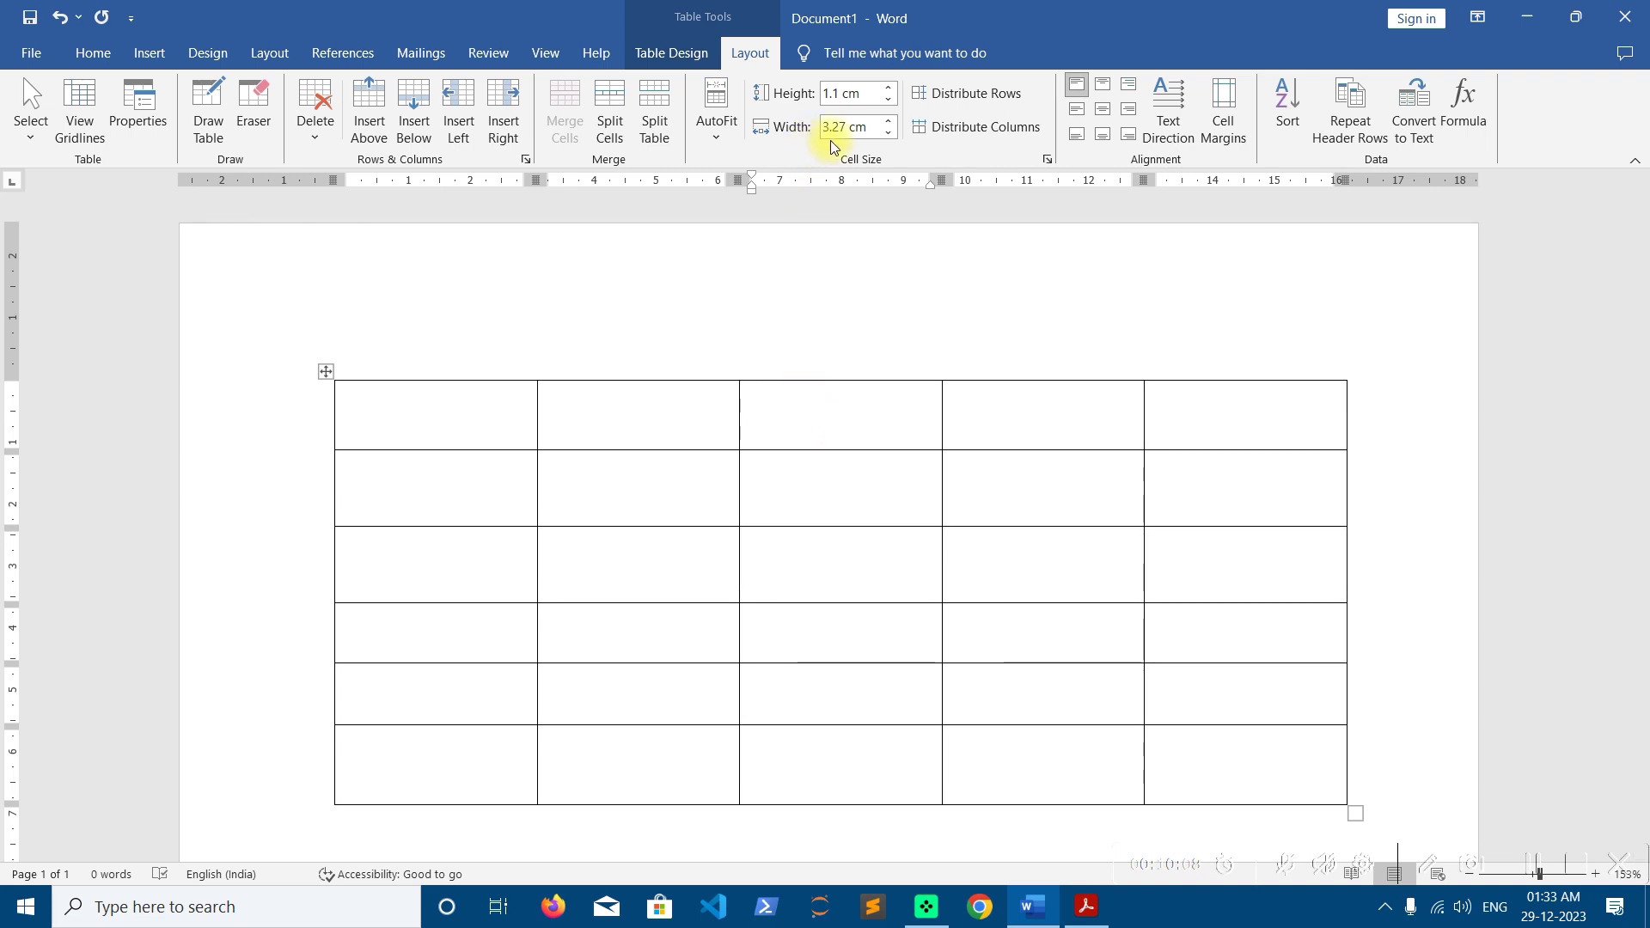
pyautogui.click(491, 414)
pyautogui.click(634, 412)
pyautogui.click(756, 401)
pyautogui.click(965, 405)
pyautogui.click(1220, 431)
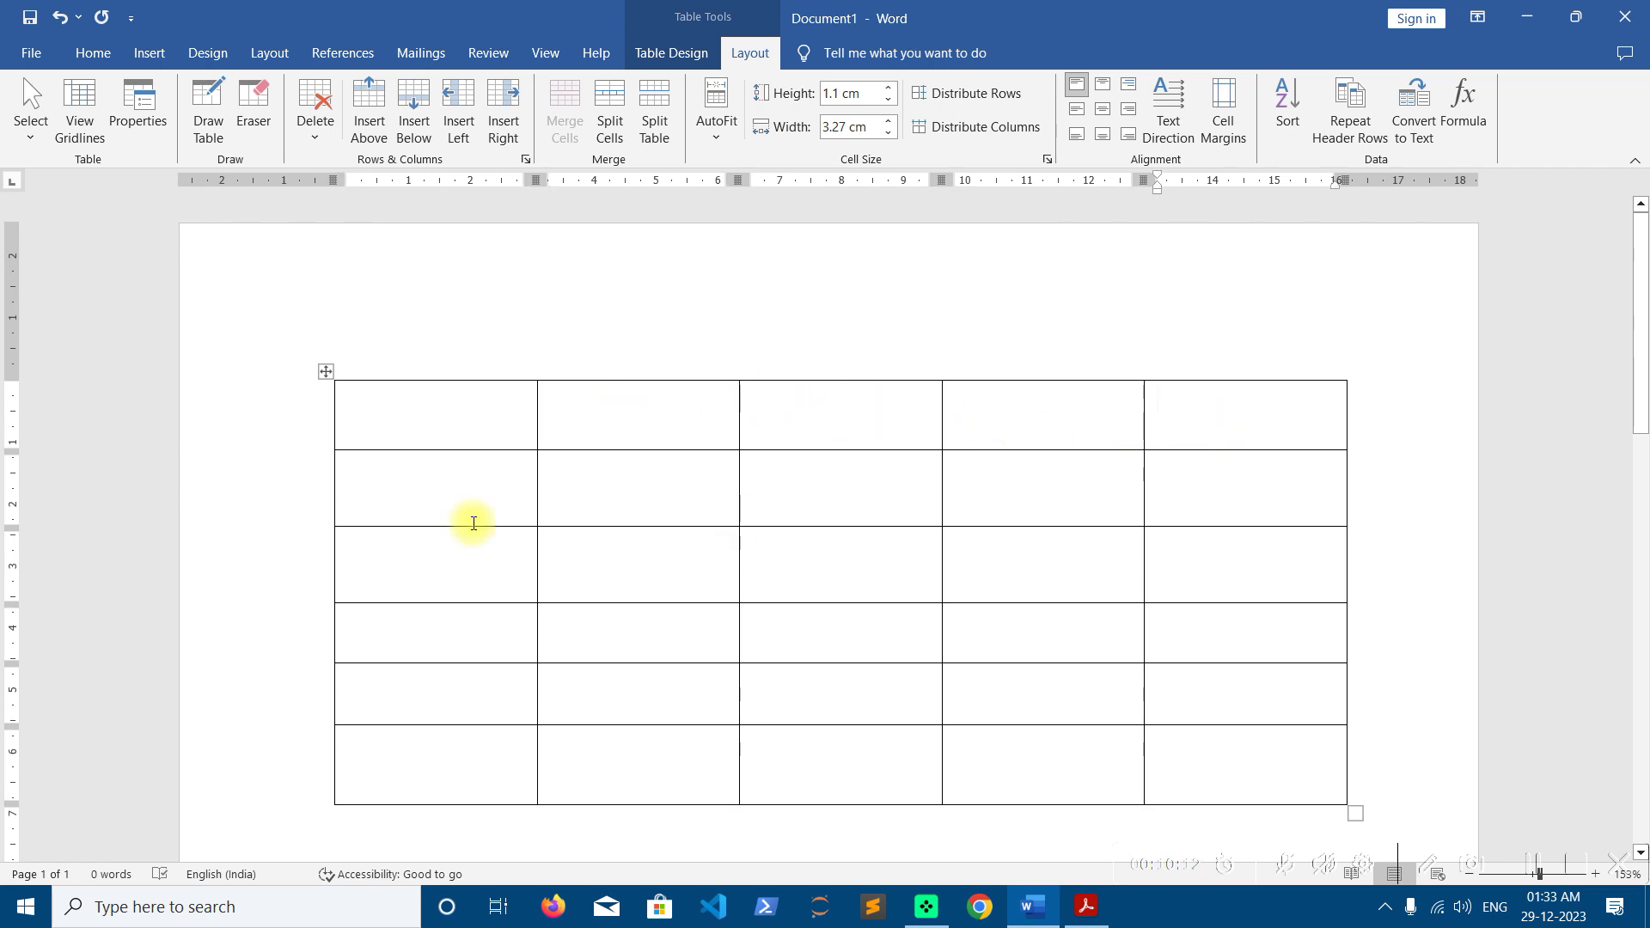
# Distribute the rows so all six are 1.12 cm tall
pyautogui.click(326, 372)
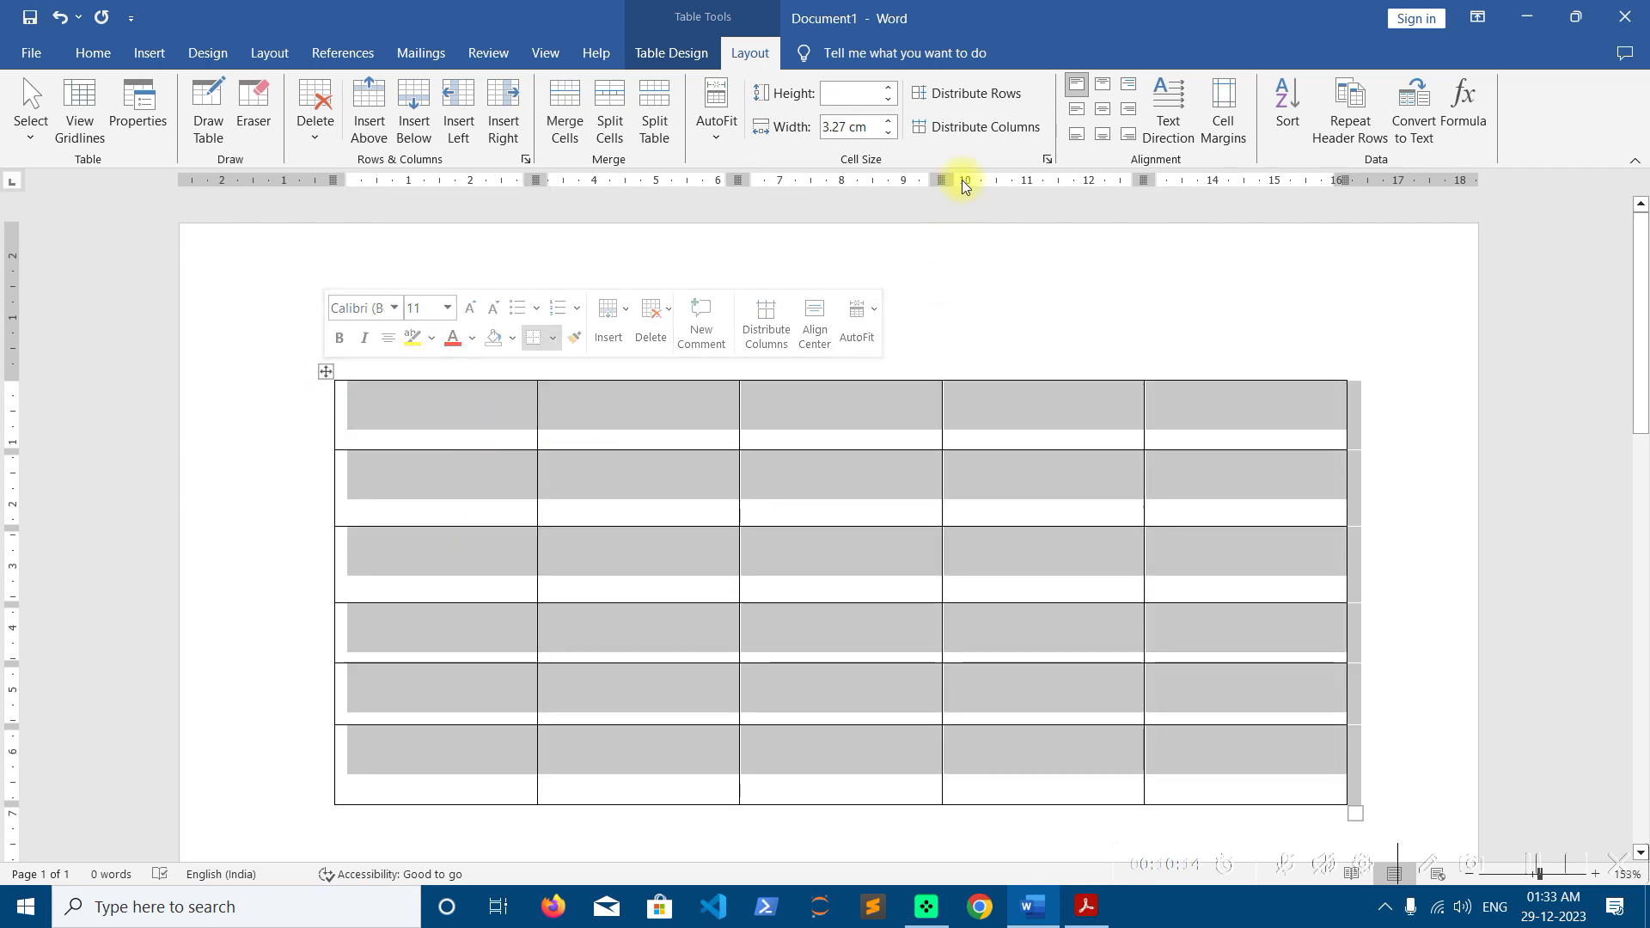
pyautogui.click(969, 108)
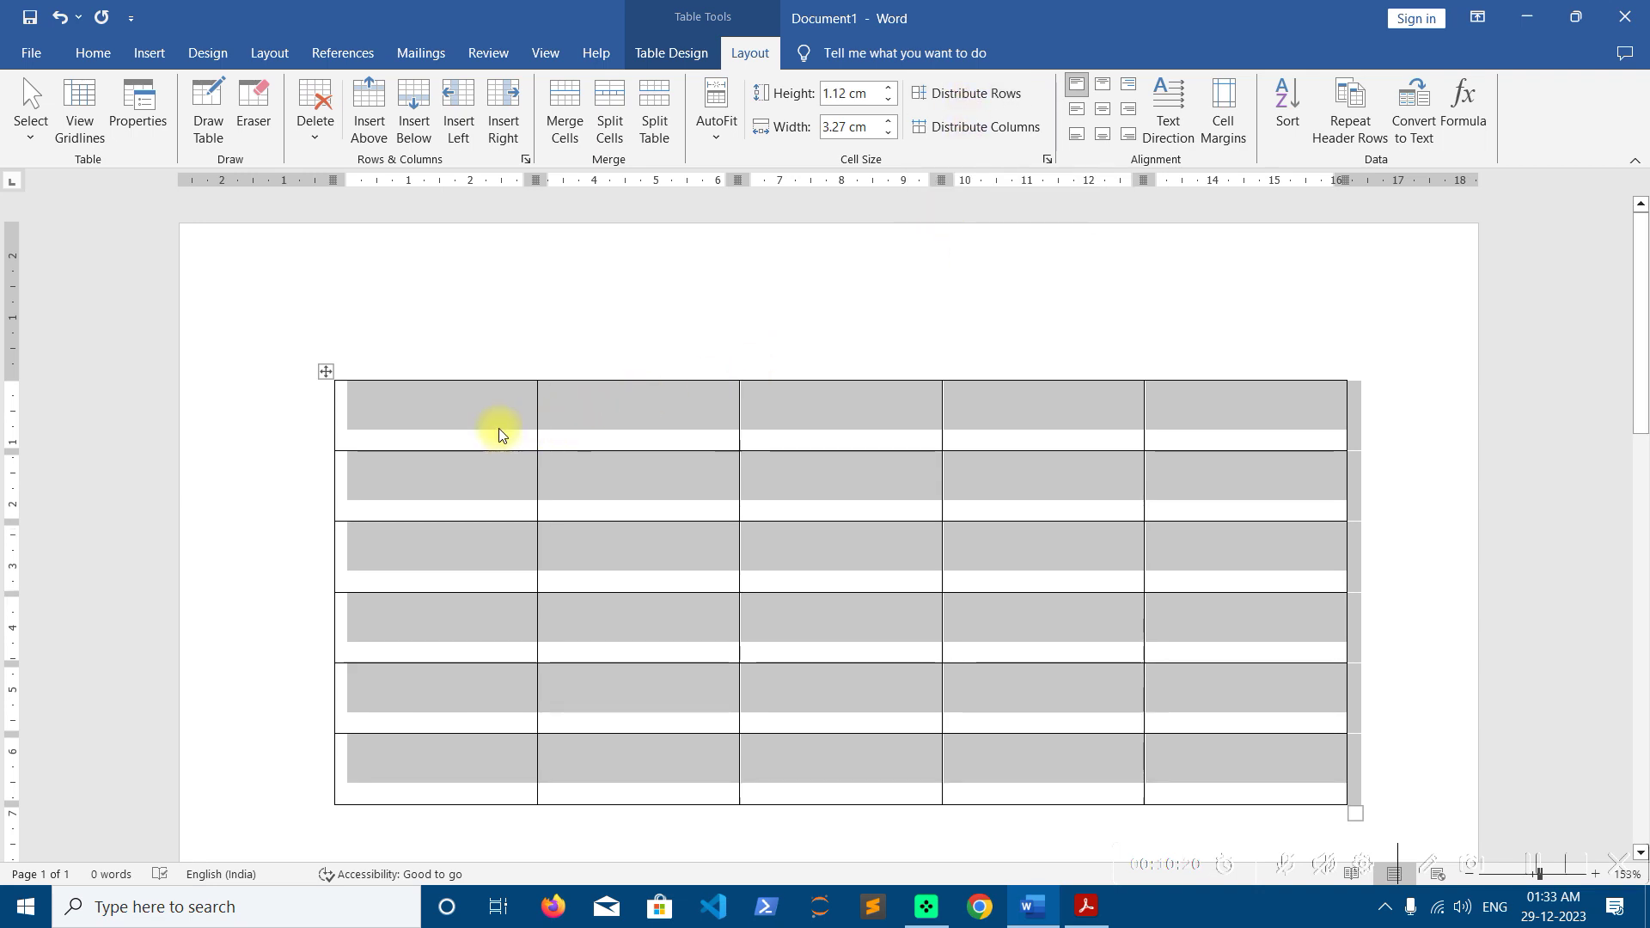
pyautogui.click(482, 469)
pyautogui.click(453, 560)
pyautogui.click(441, 622)
pyautogui.click(418, 762)
pyautogui.click(400, 426)
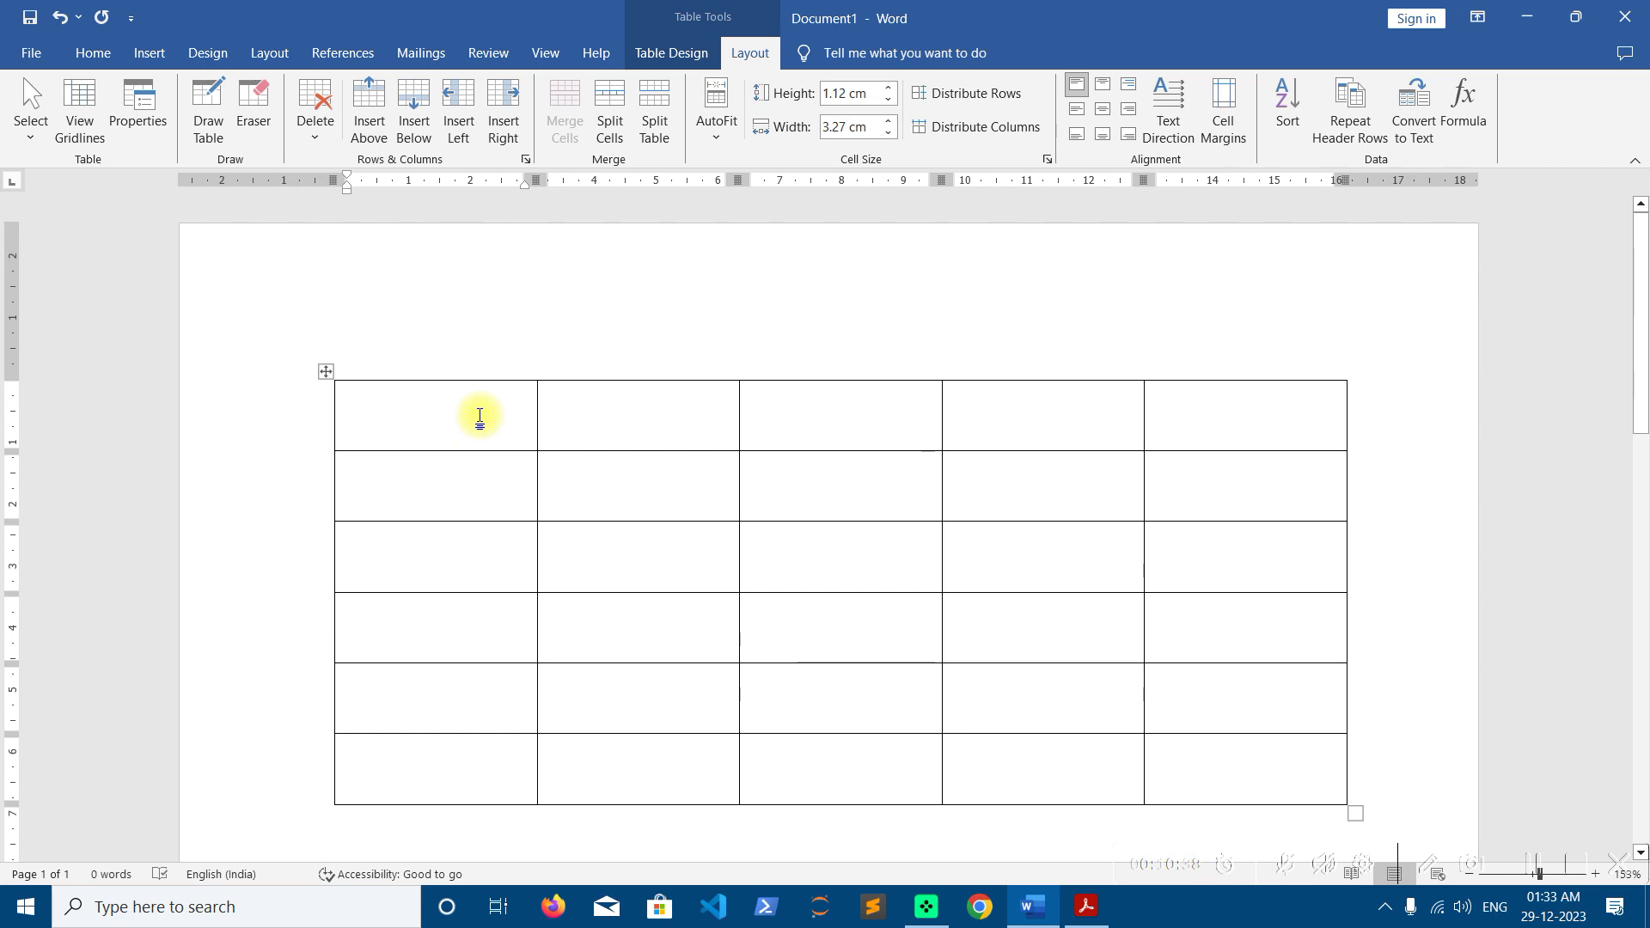
# Type the headers SN, NAME OF STUDENT and FATHER'S NAME OF STUDENT in the top row
pyautogui.write('SN')
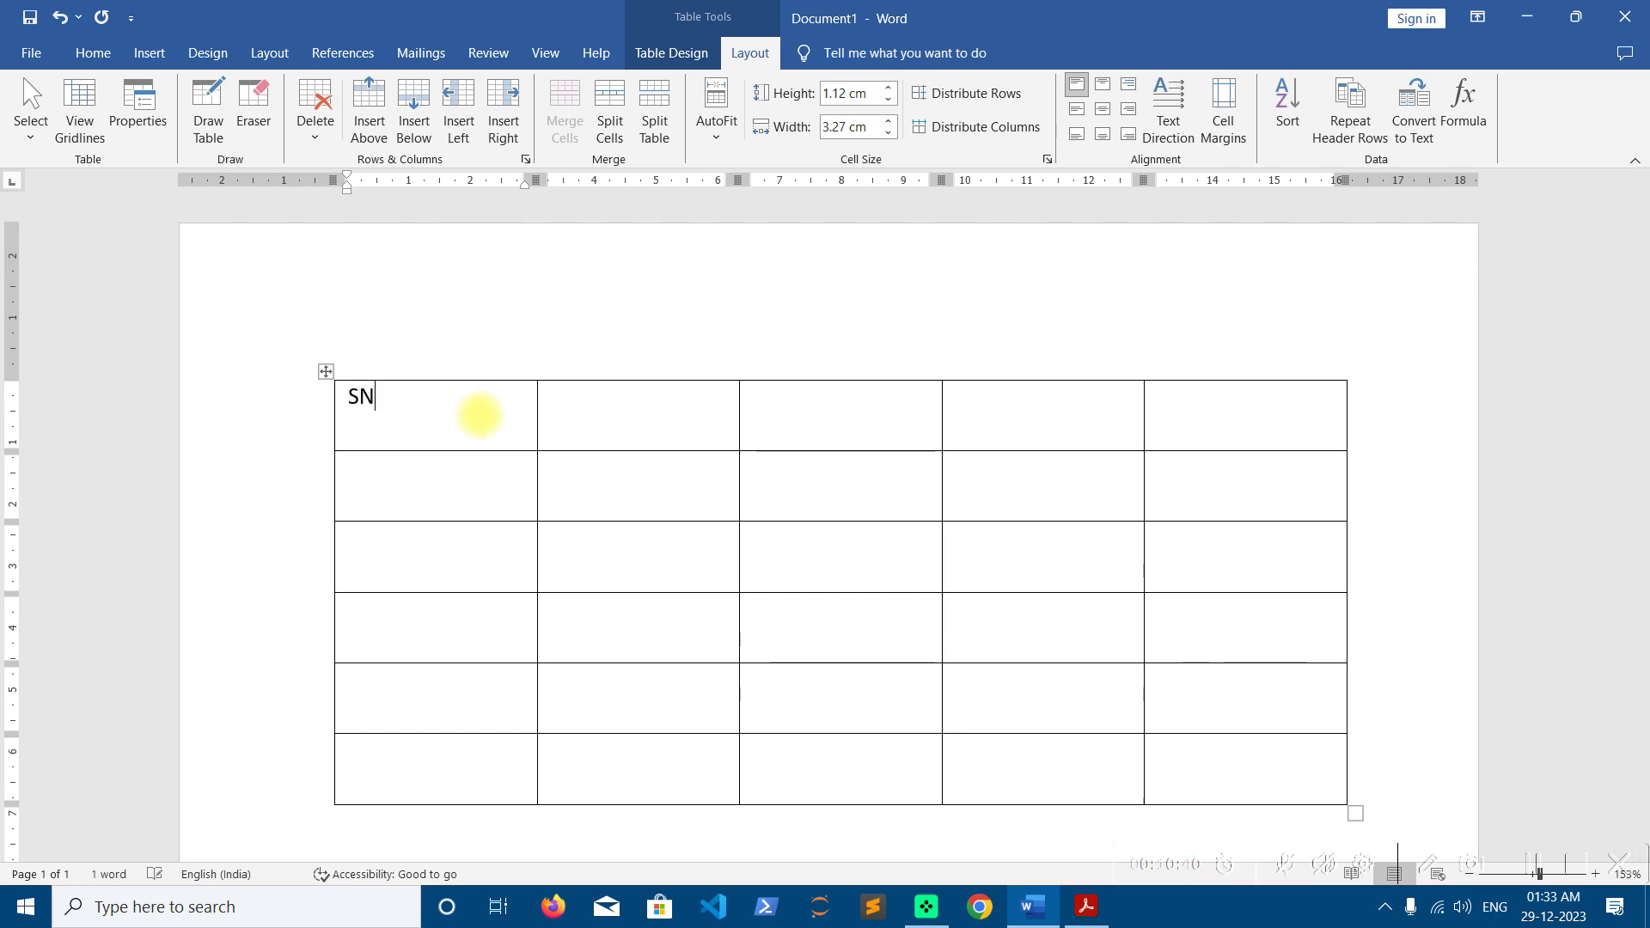
pyautogui.press('Tab')
pyautogui.write('NA')
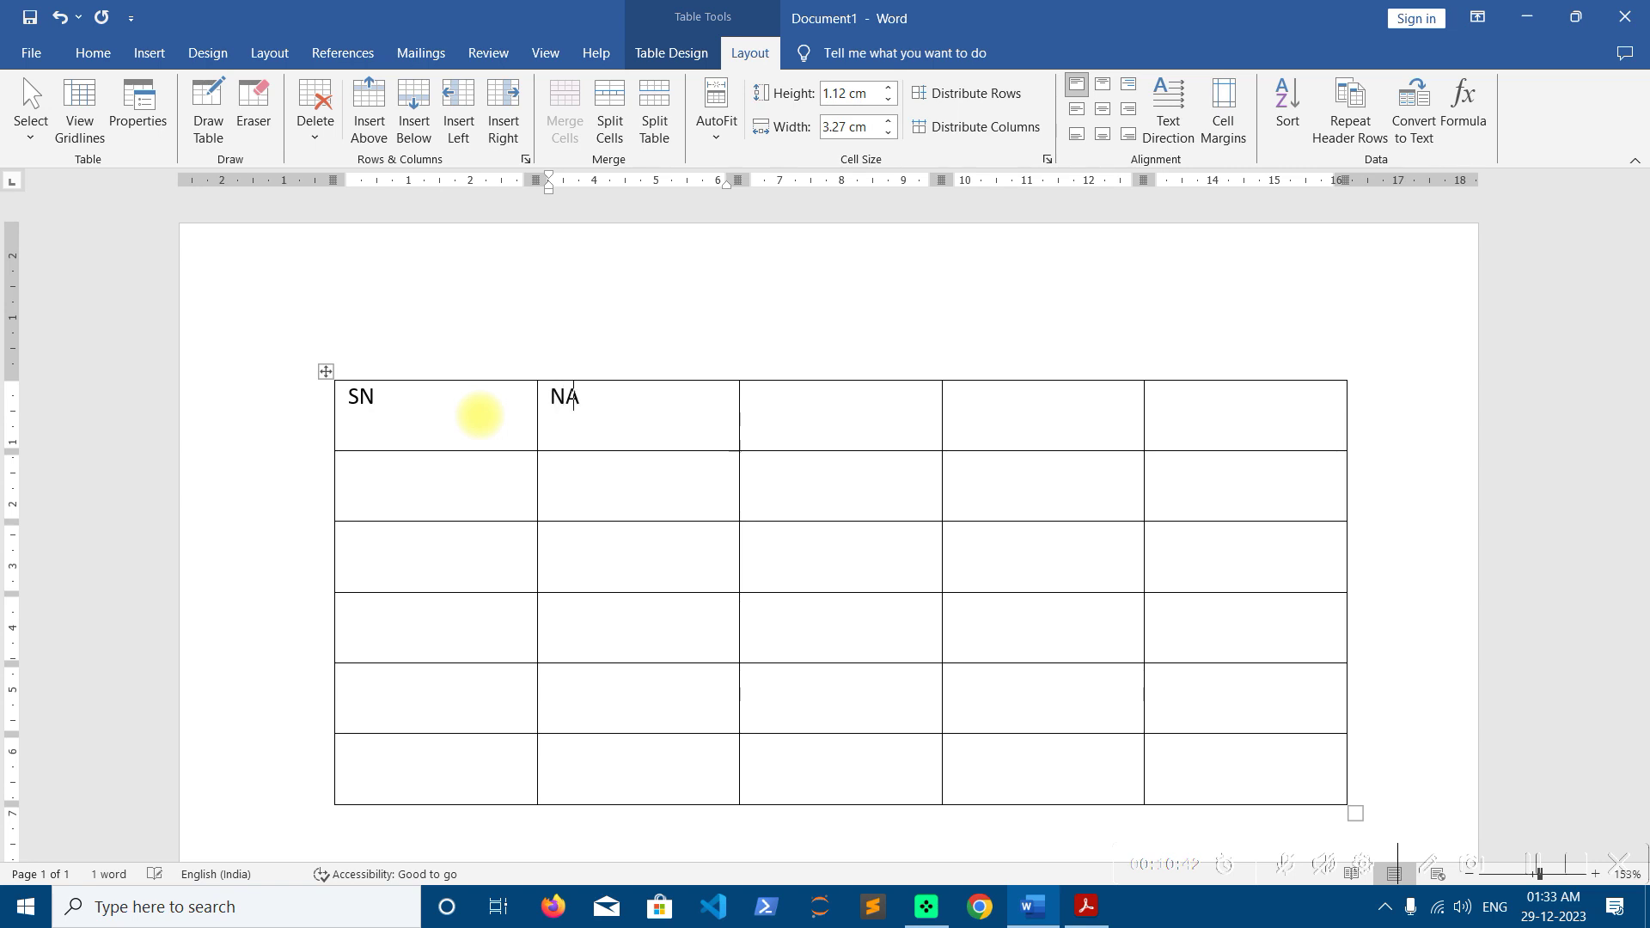
pyautogui.write('ME OF STUDENT')
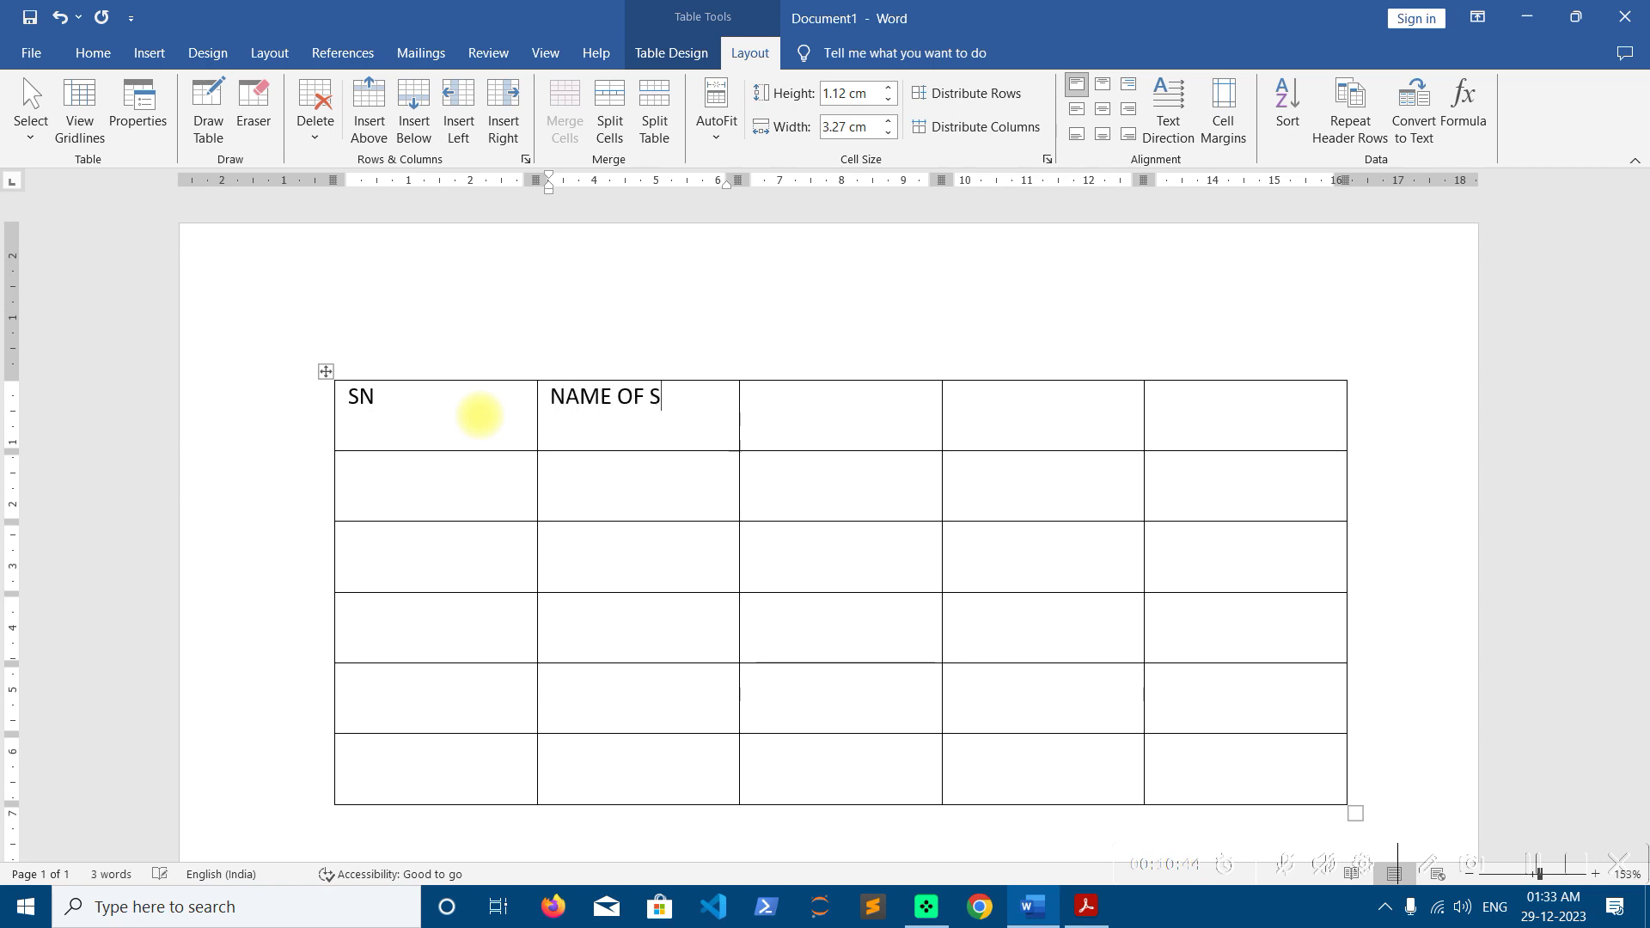
pyautogui.press('Tab')
pyautogui.write("FATHER'S AME OF")
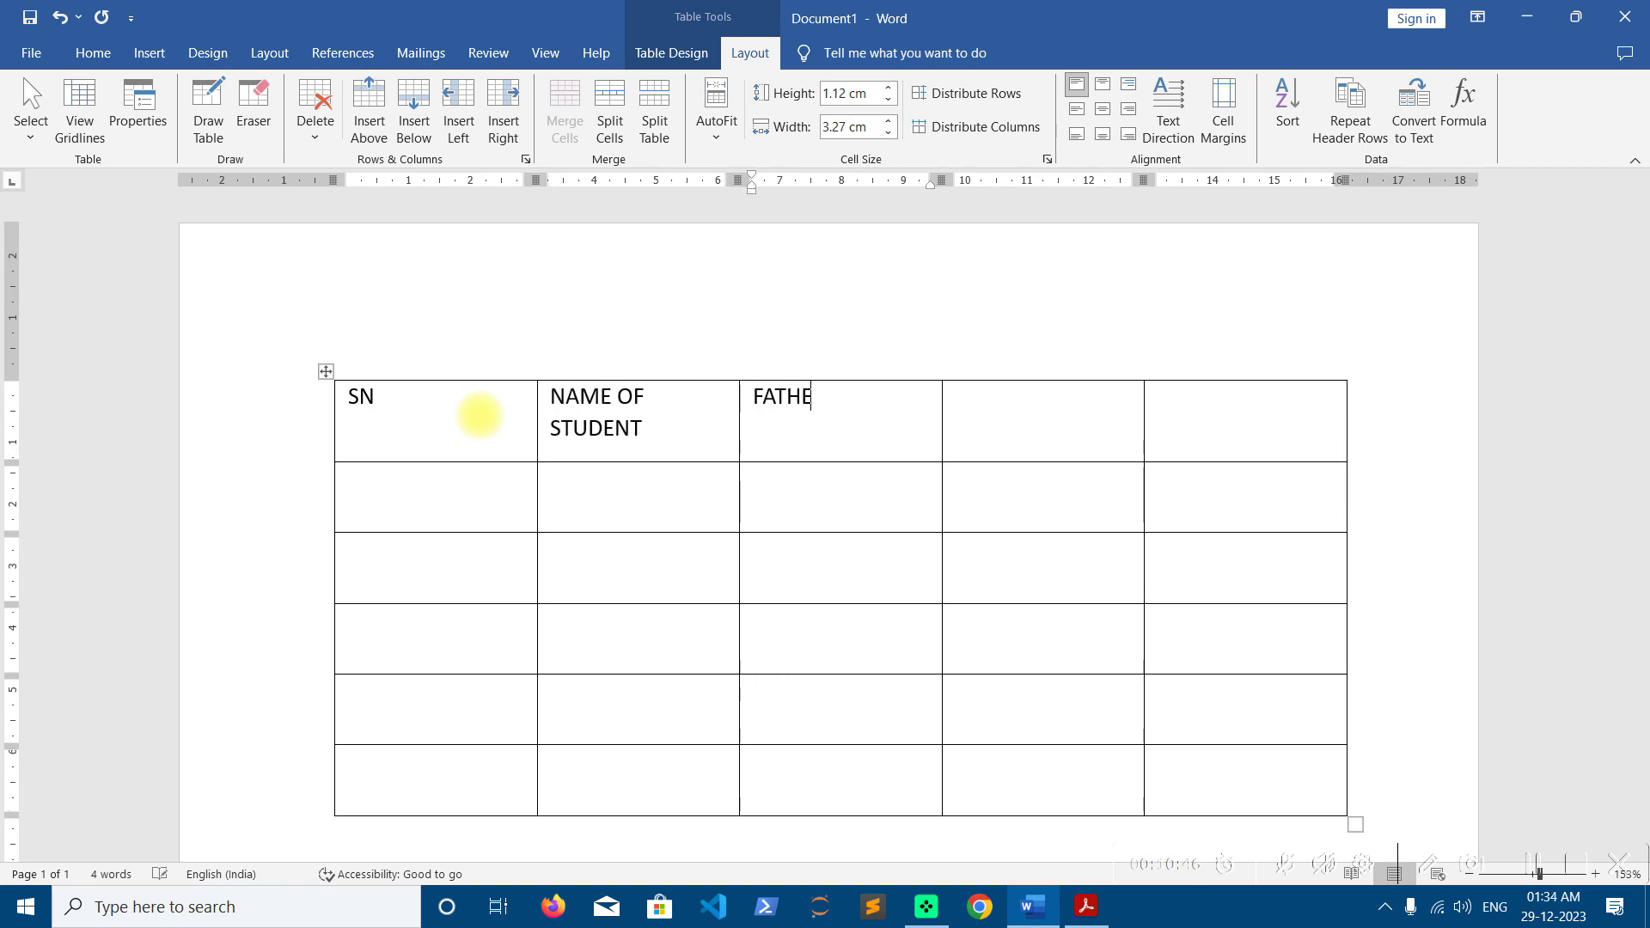
pyautogui.press('BackSpace')
pyautogui.press('BackSpace')
pyautogui.press('BackSpace')
pyautogui.press('BackSpace')
pyautogui.press('BackSpace')
pyautogui.write('NAME OF STUDENT')
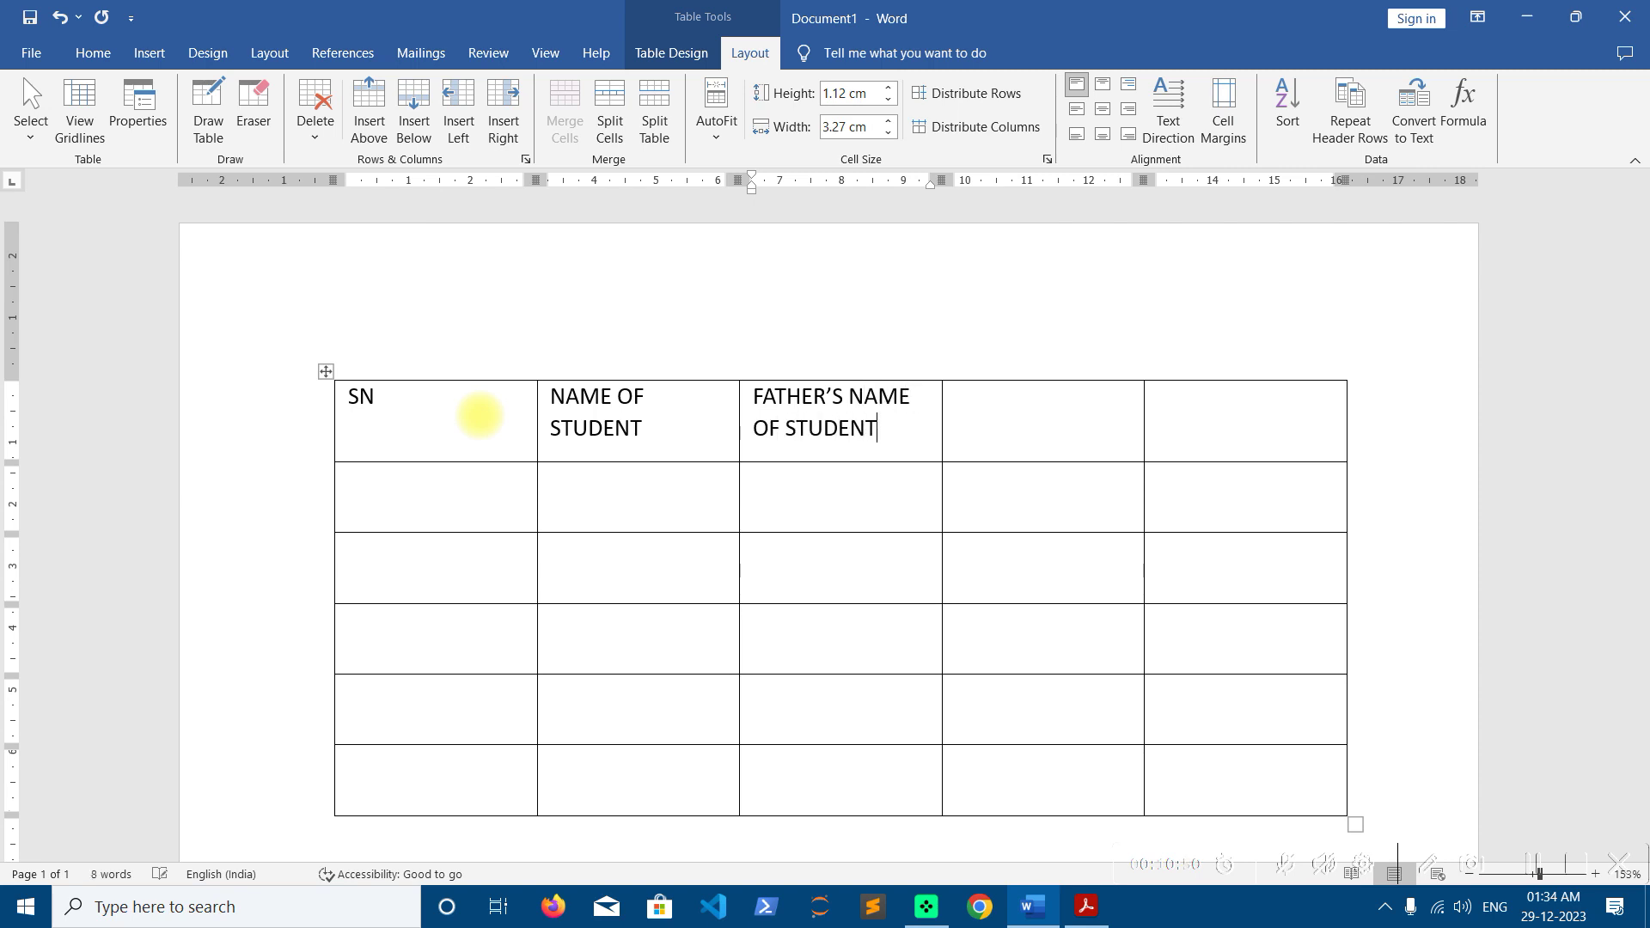
pyautogui.press('Tab')
# Add the ADDRESS and CONTACT headers and enter 1 as the first serial number
pyautogui.write('ADDRESS')
pyautogui.press('Tab')
pyautogui.write('CONTAC')
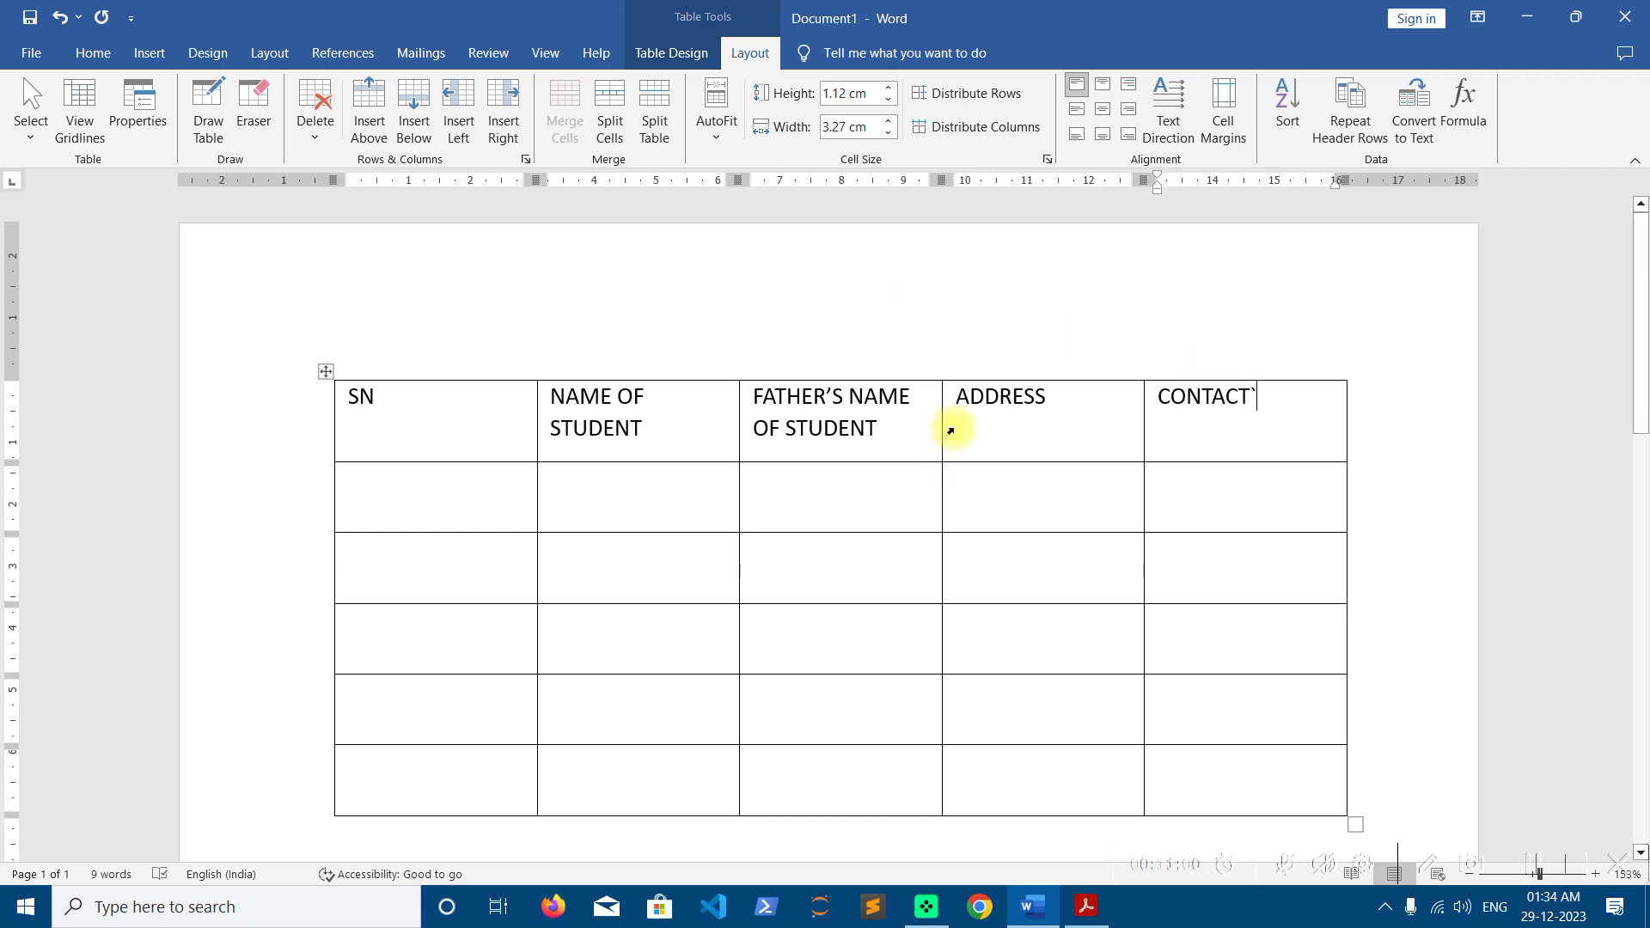
pyautogui.press('BackSpace')
pyautogui.press('Tab')
pyautogui.write('1')
pyautogui.press('Tab')
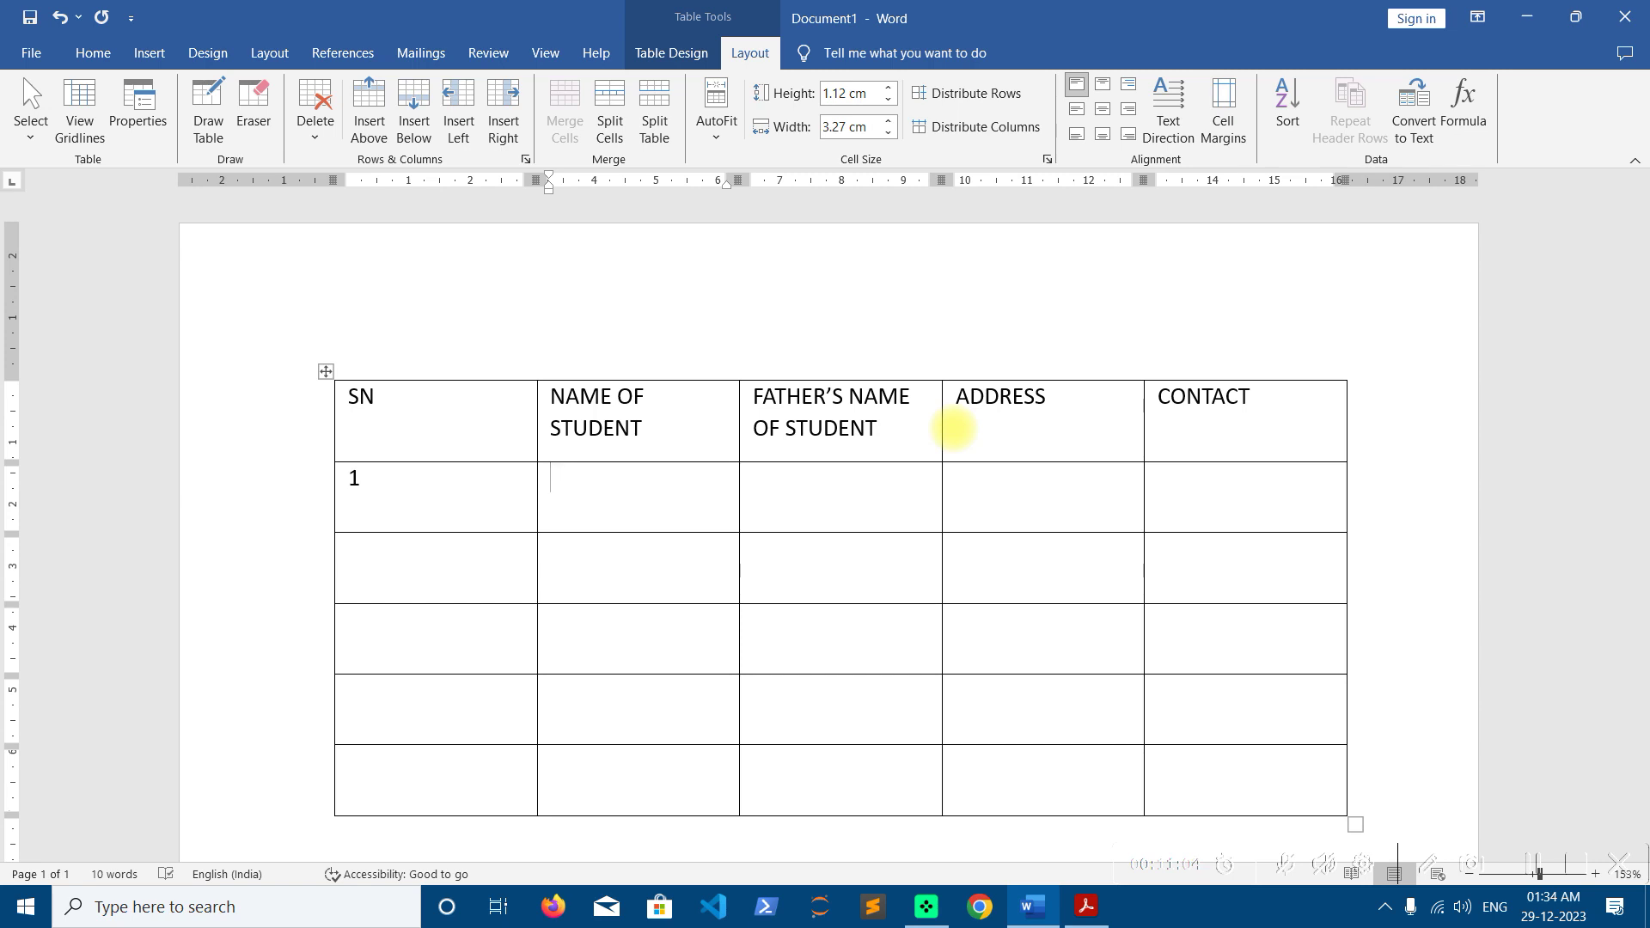
# Fill in the first student's name, father's name, address and contact number
pyautogui.press('Tab')
pyautogui.press('Tab')
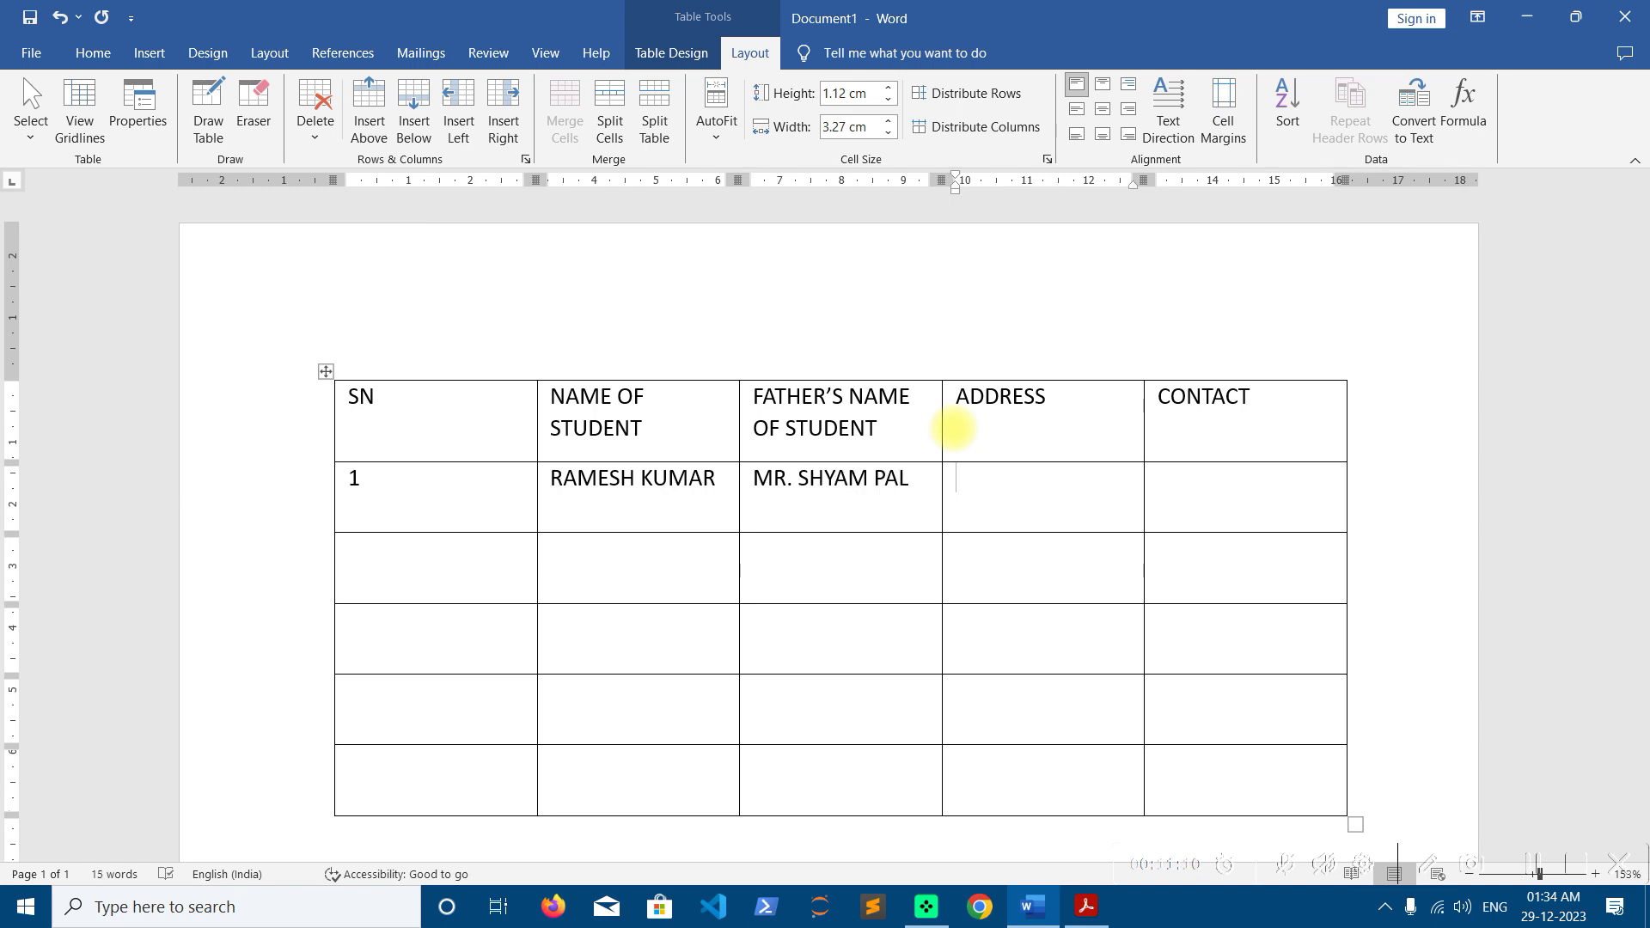
pyautogui.write('BAREILLY')
pyautogui.press('Tab')
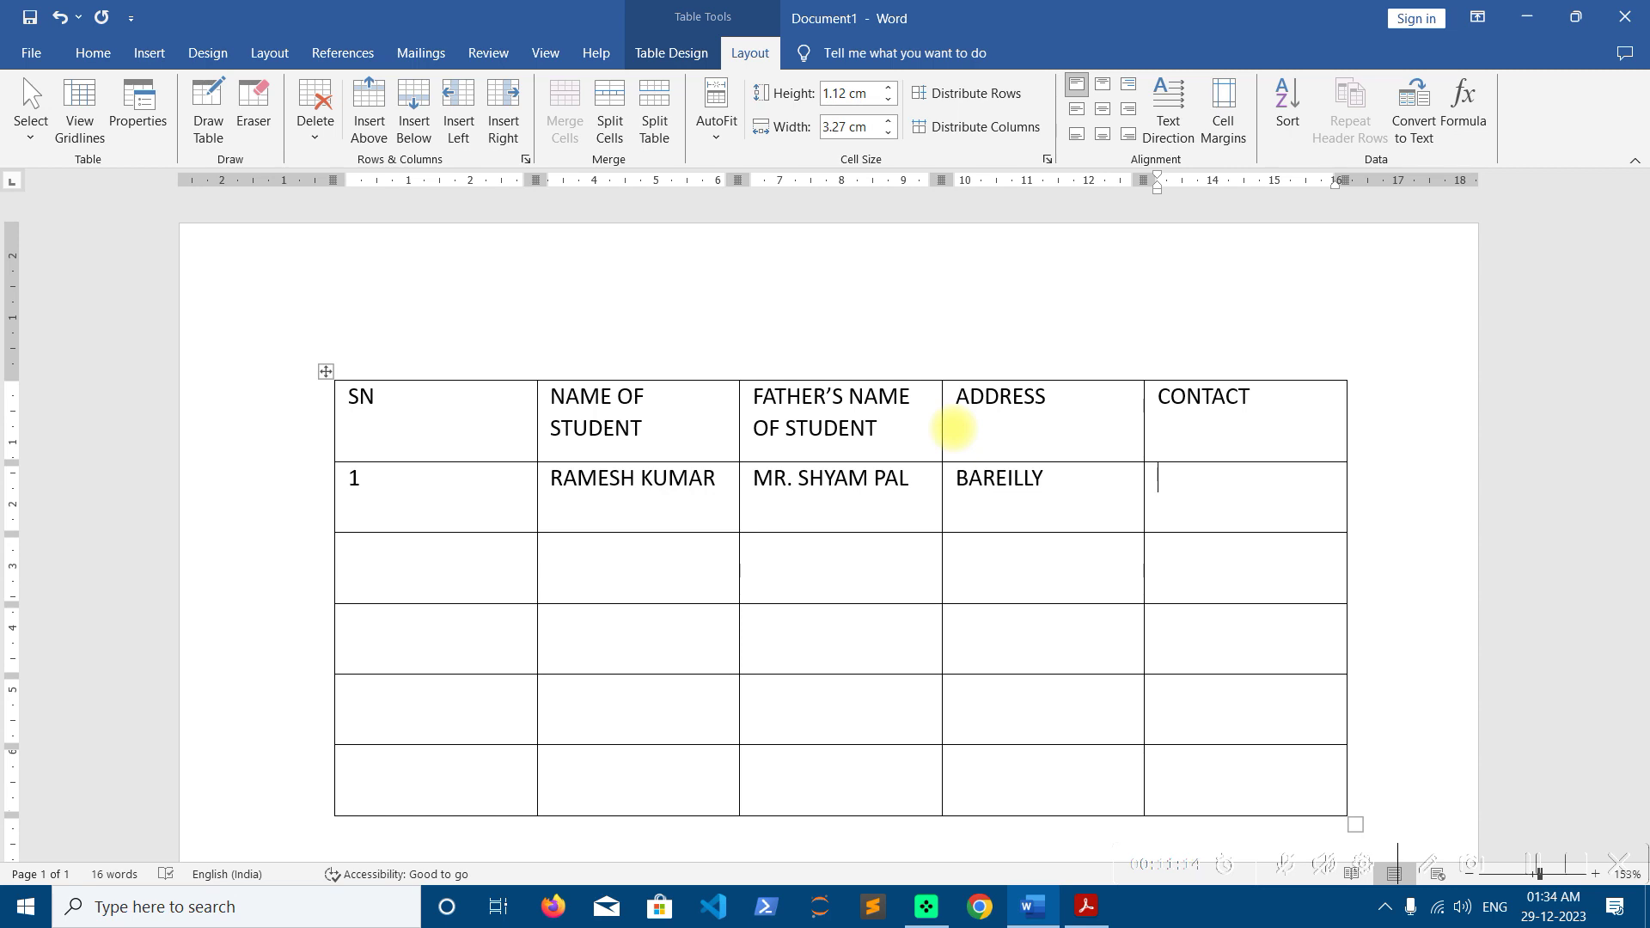
pyautogui.write('050')
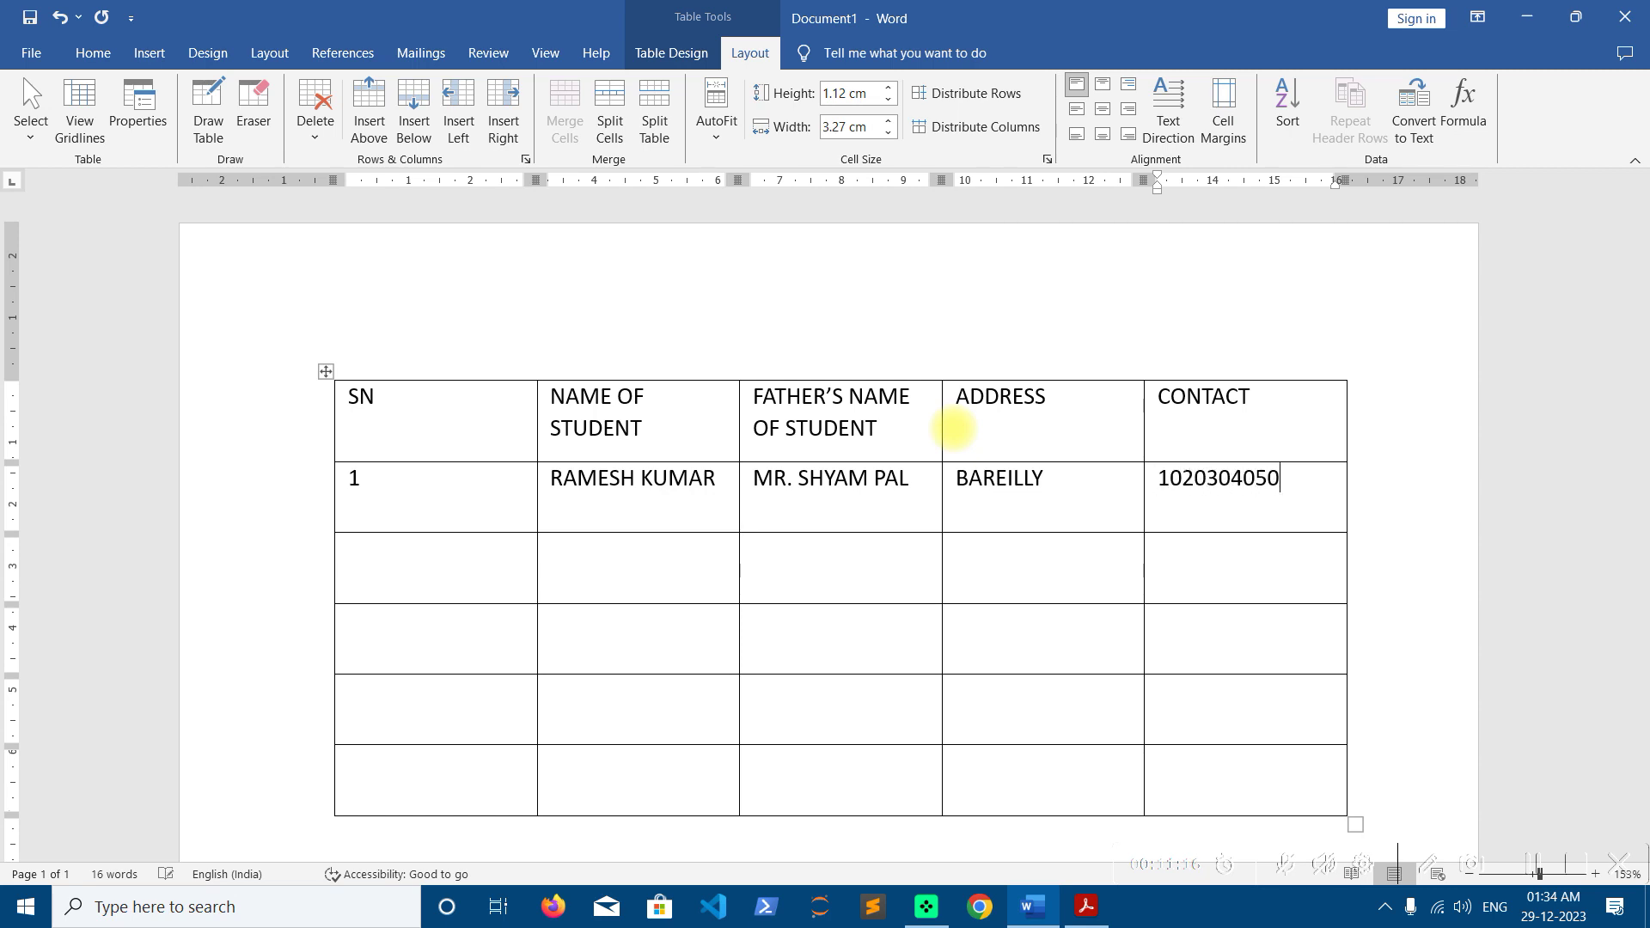
pyautogui.press('Tab')
# Enter serial number 2 with the second student's name, father's name, address and contact number
pyautogui.press('Tab')
pyautogui.press('Tab')
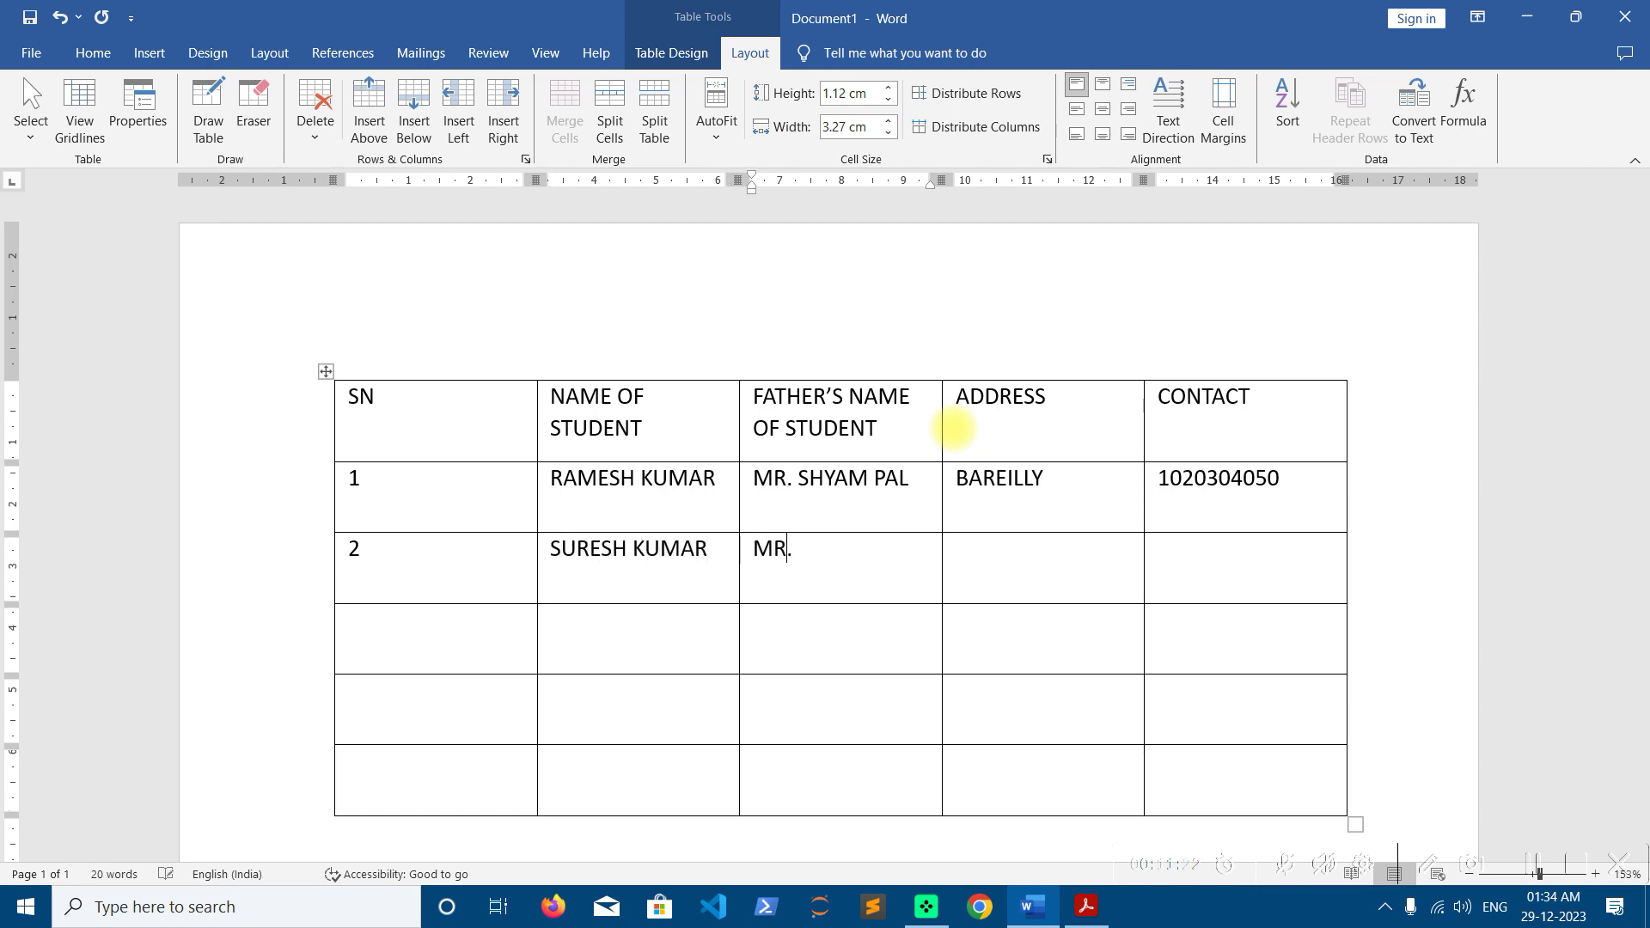
pyautogui.press('Tab')
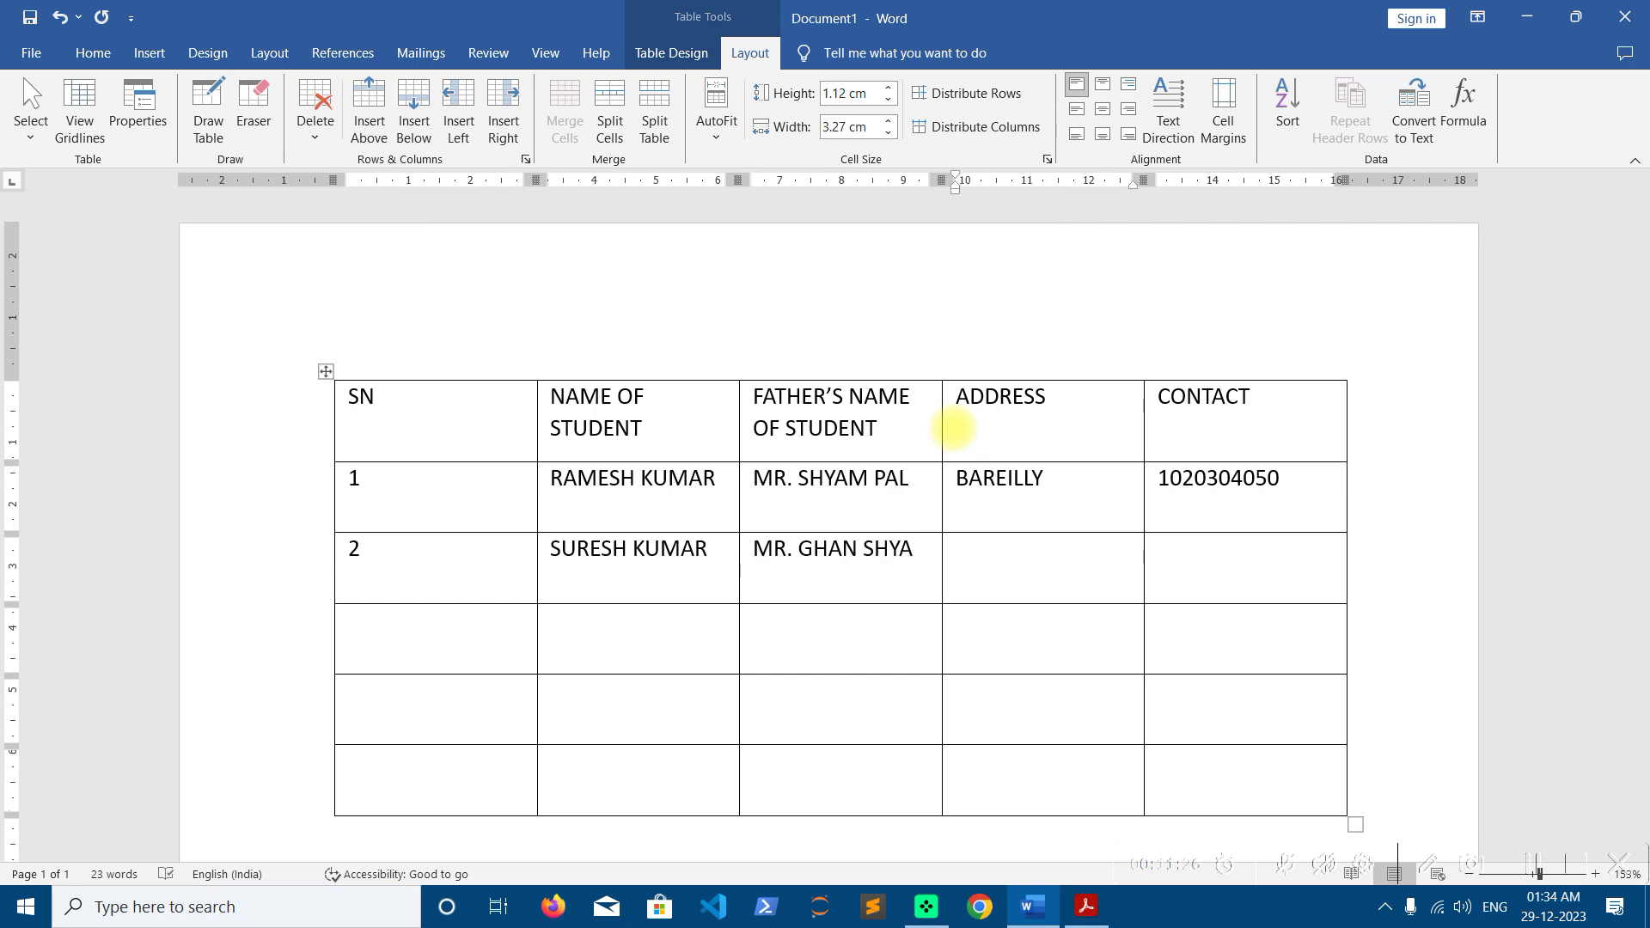
pyautogui.hotkey('shift', 'Tab')
pyautogui.press('Right')
pyautogui.press('Tab')
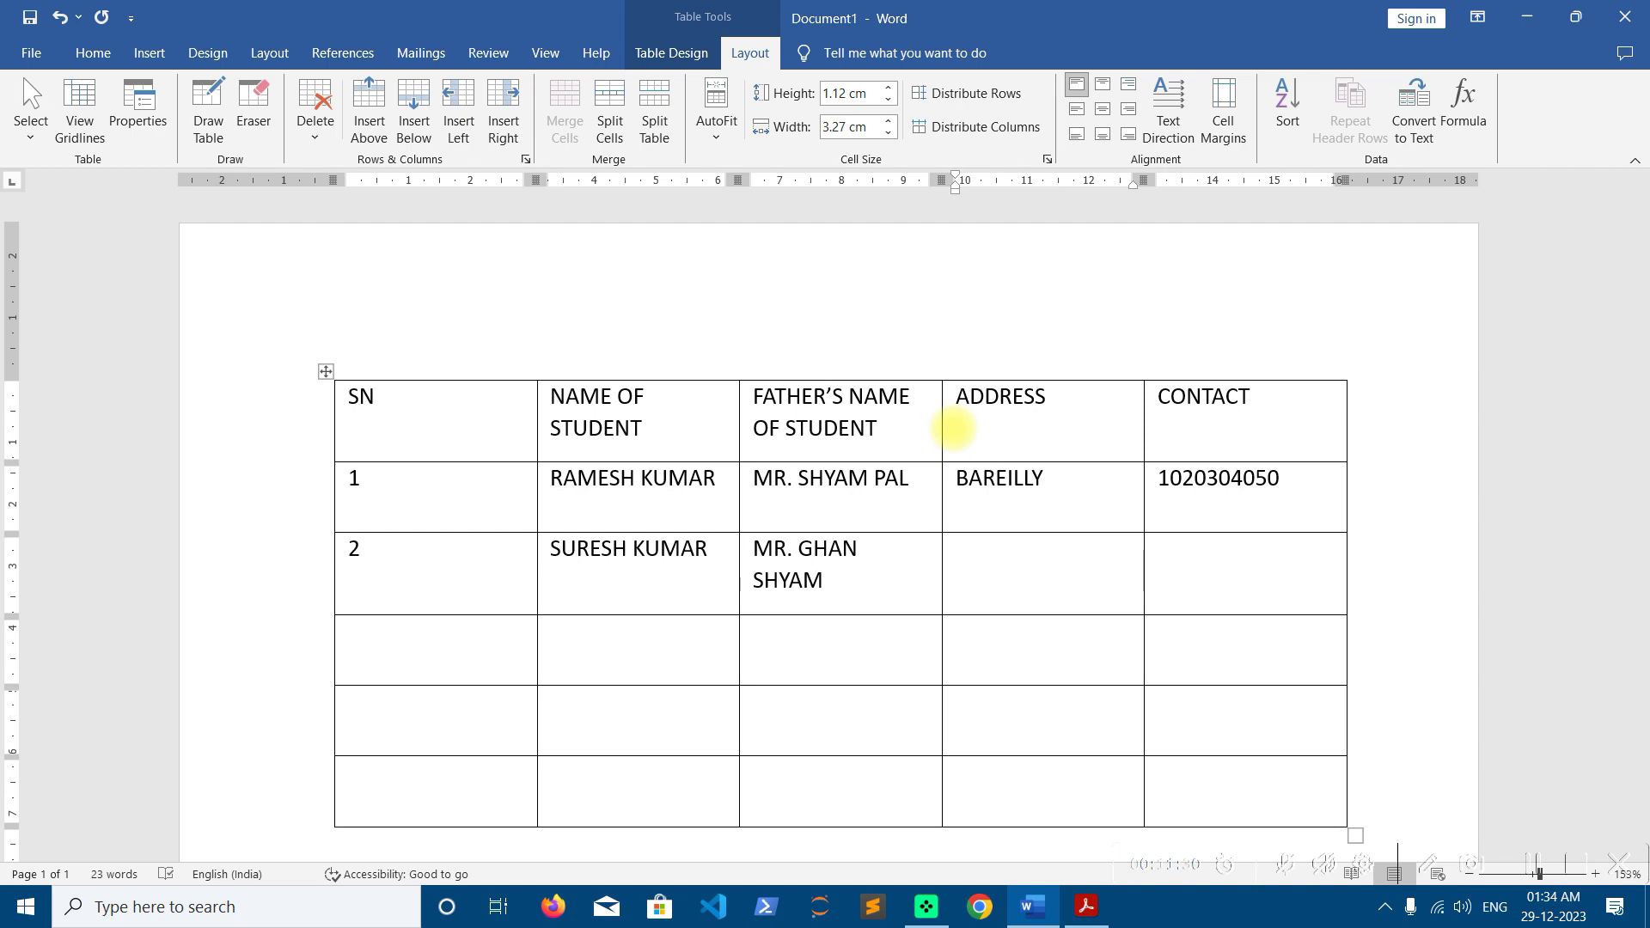
pyautogui.press('Tab')
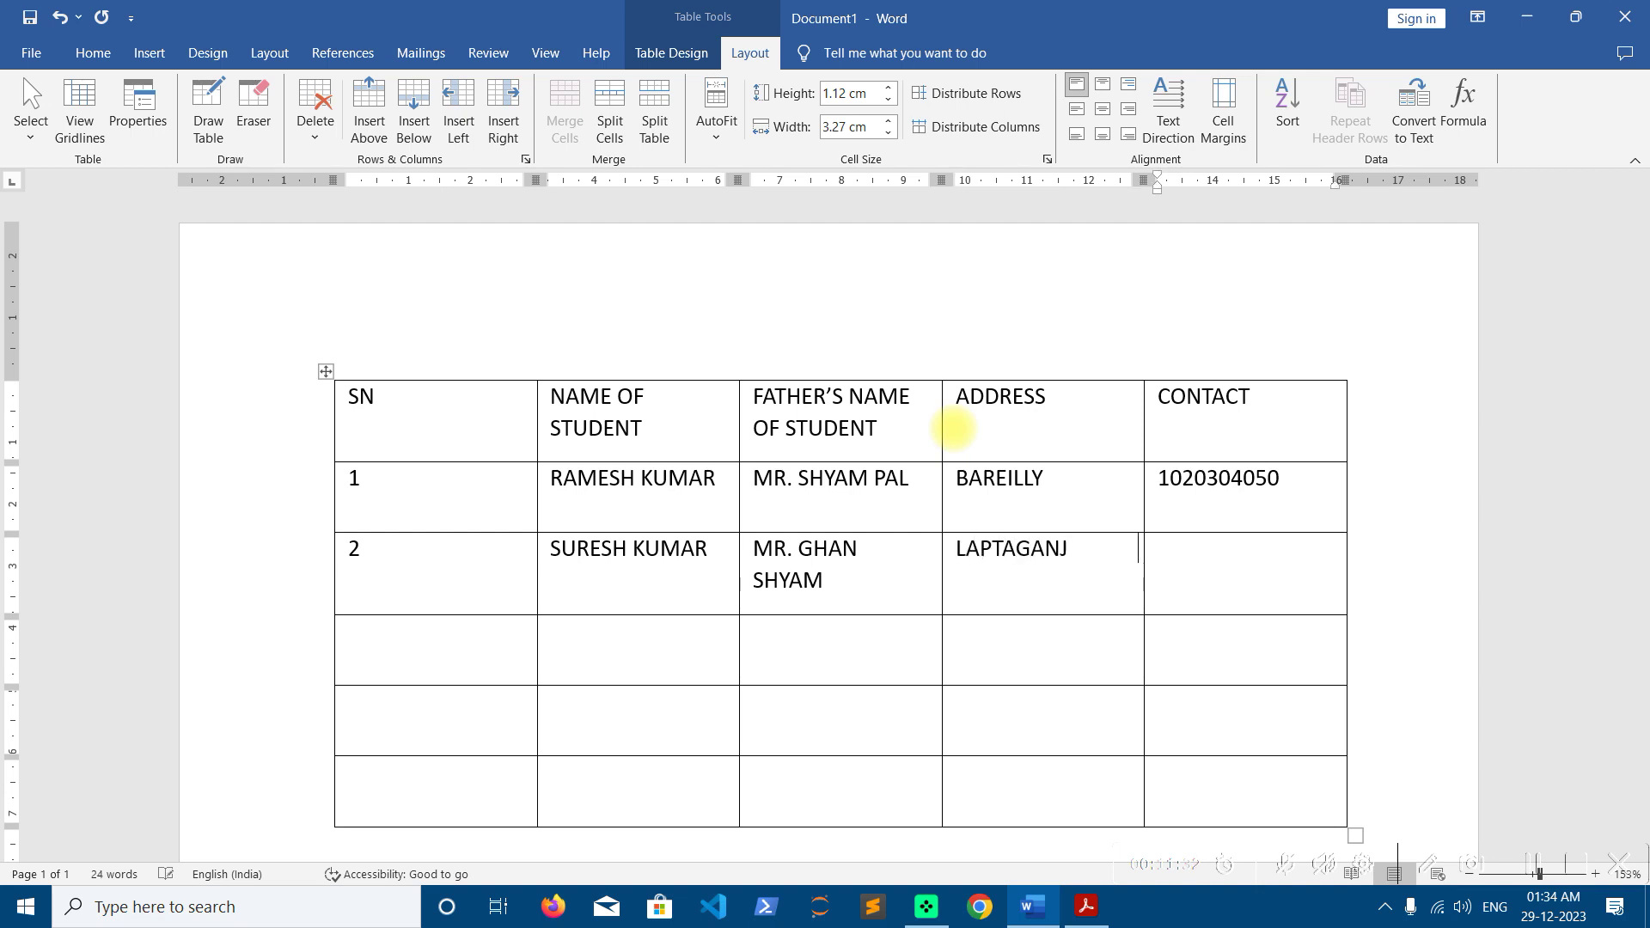
pyautogui.press('Tab')
# Enter serial number 3 with the third student's name, father's name, address and contact number
pyautogui.write('3')
pyautogui.press('Tab')
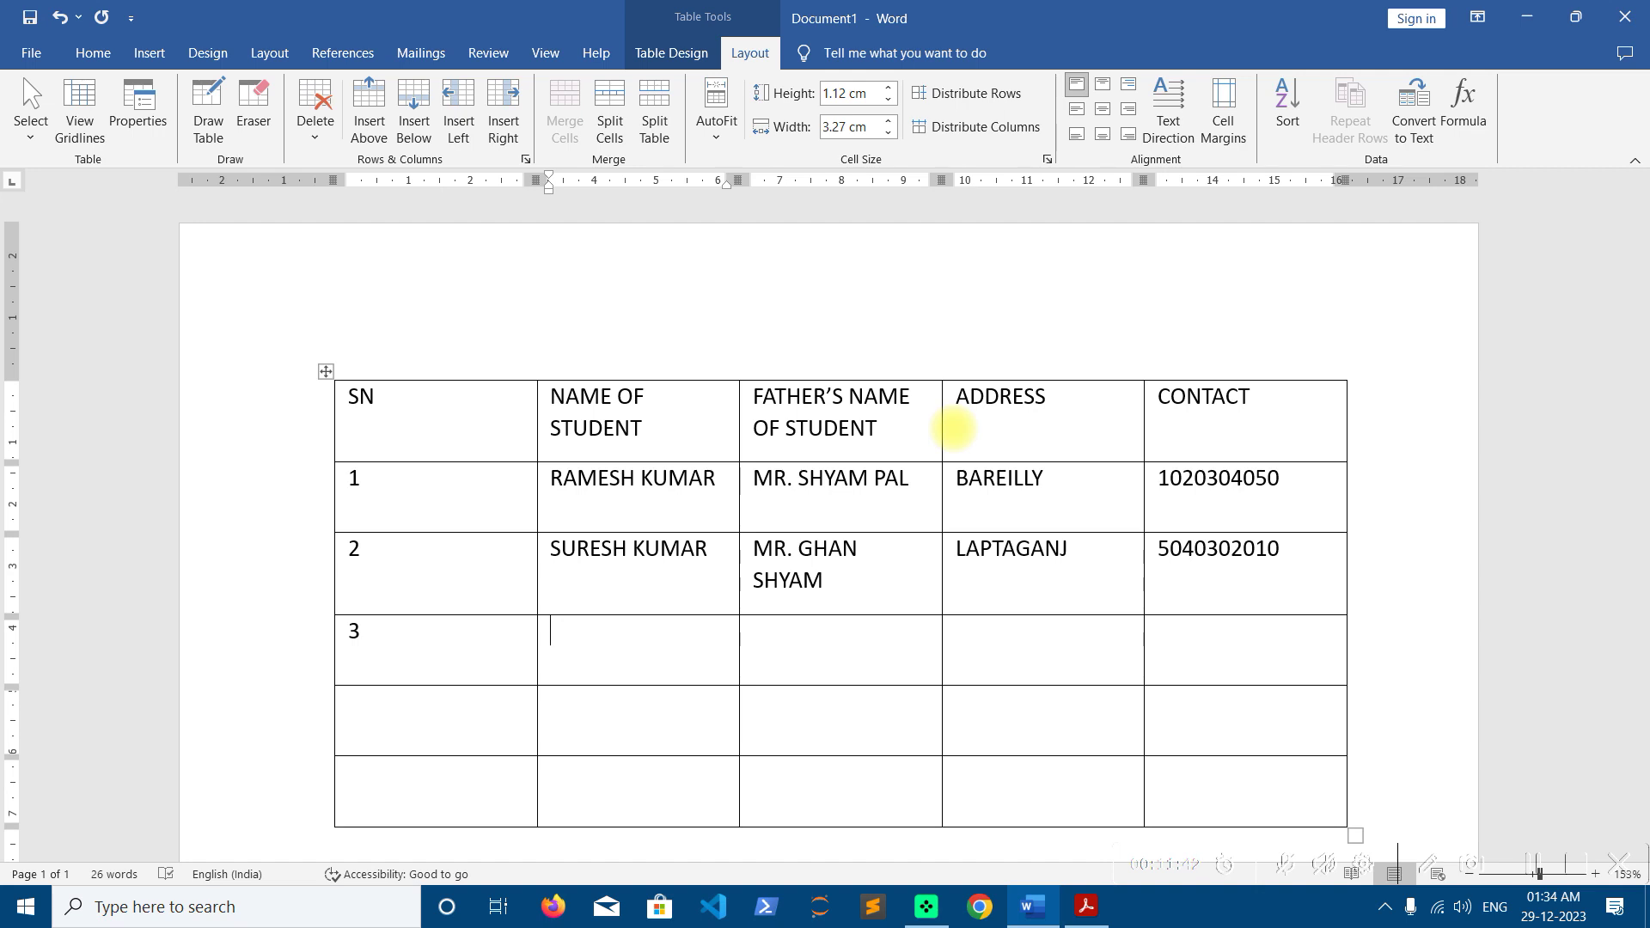
pyautogui.write('SK')
pyautogui.press('BackSpace')
pyautogui.write('HAKTIMAN')
pyautogui.press('Tab')
pyautogui.write('MR. ')
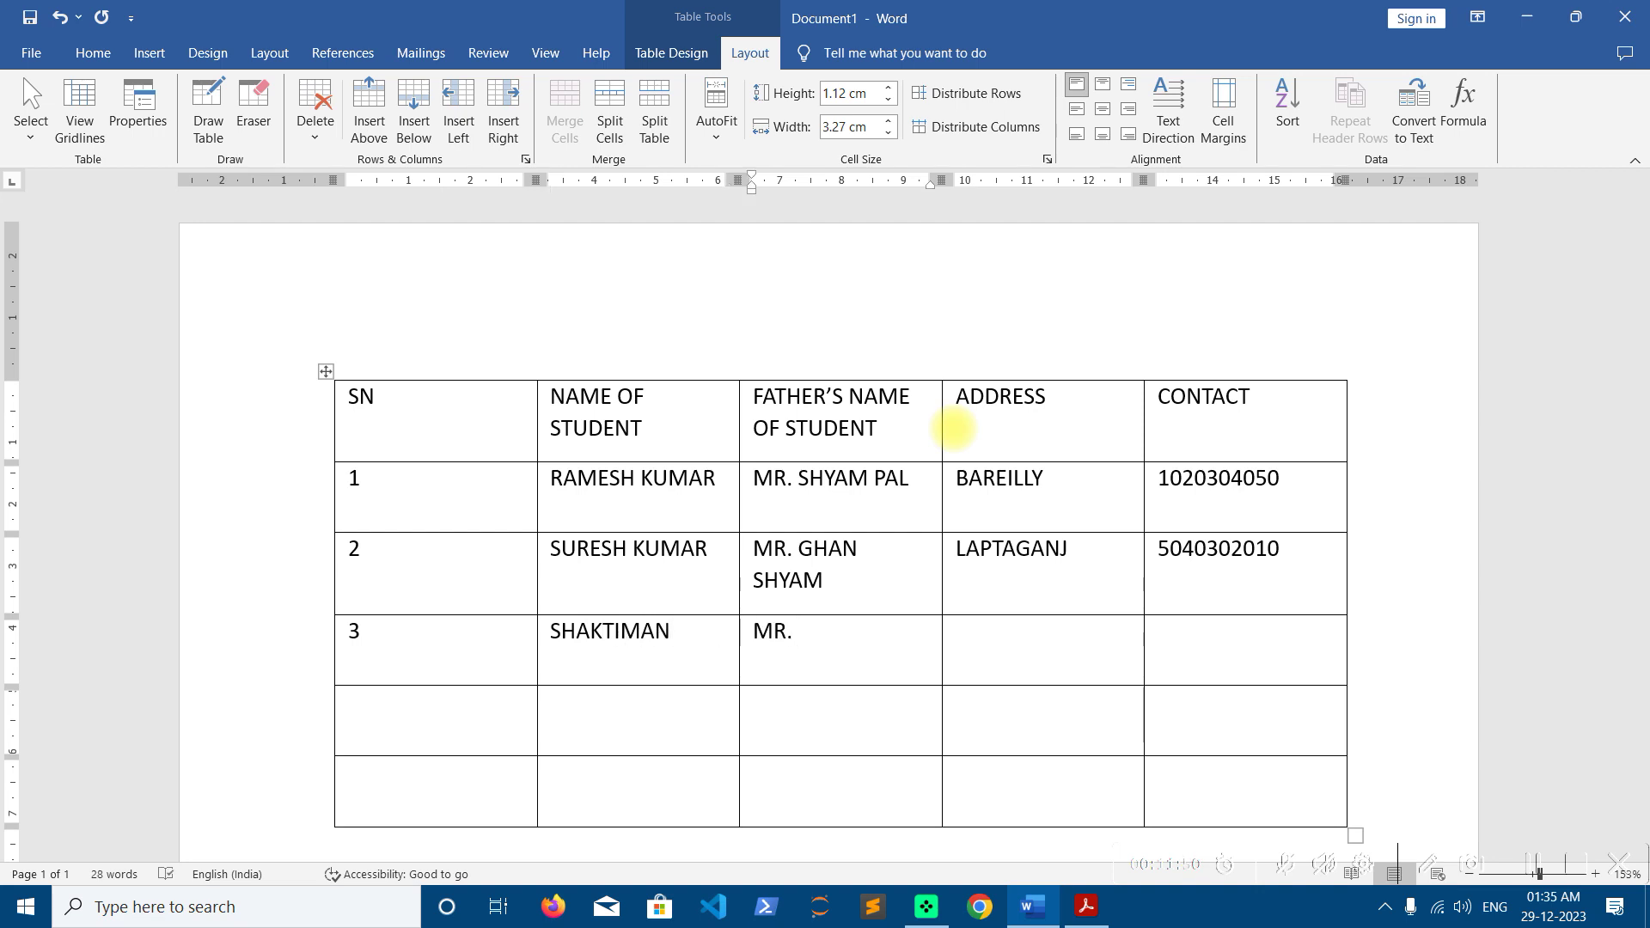
pyautogui.write('UNKNOWN KUMAR')
pyautogui.press('Tab')
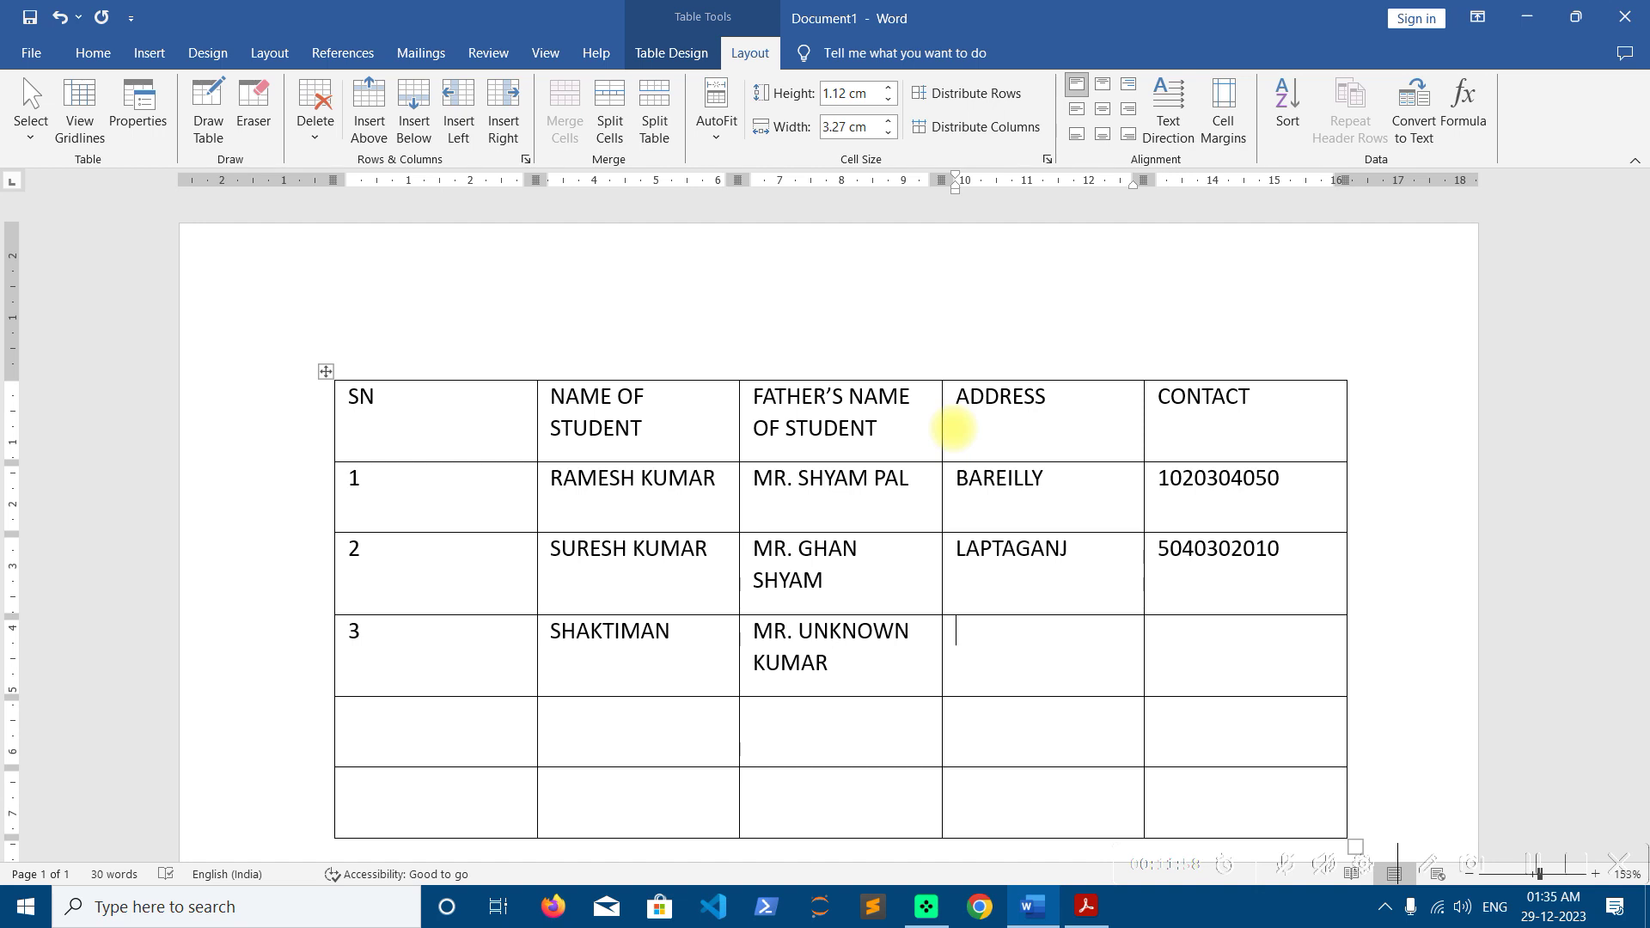
pyautogui.write('BAREILLY')
pyautogui.press('Tab')
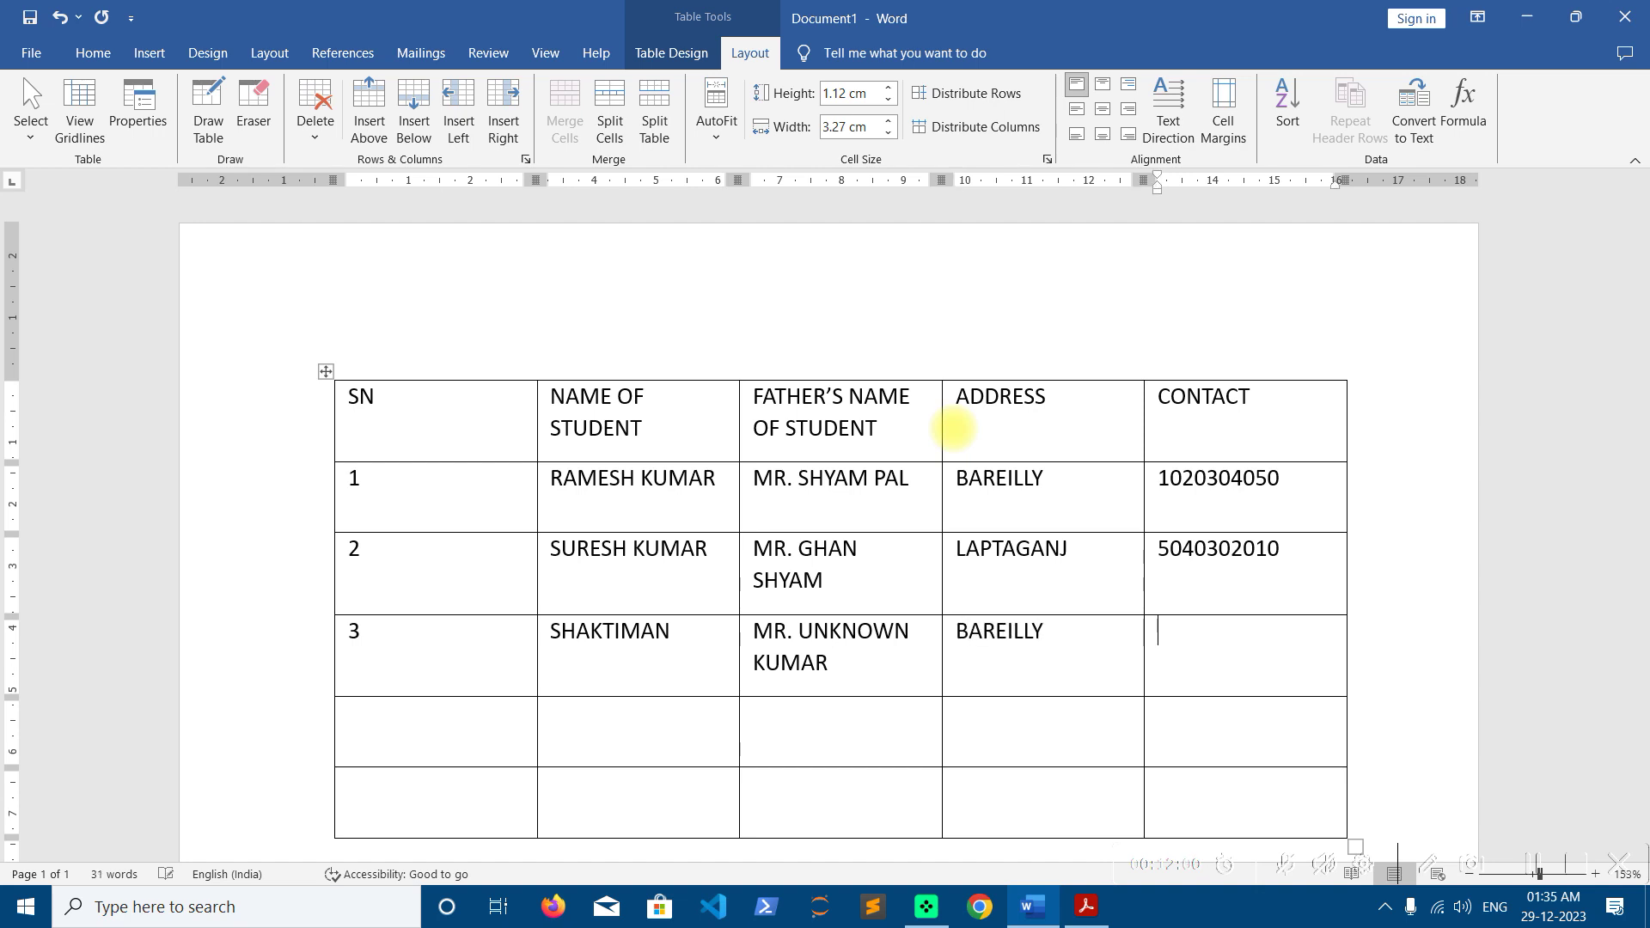
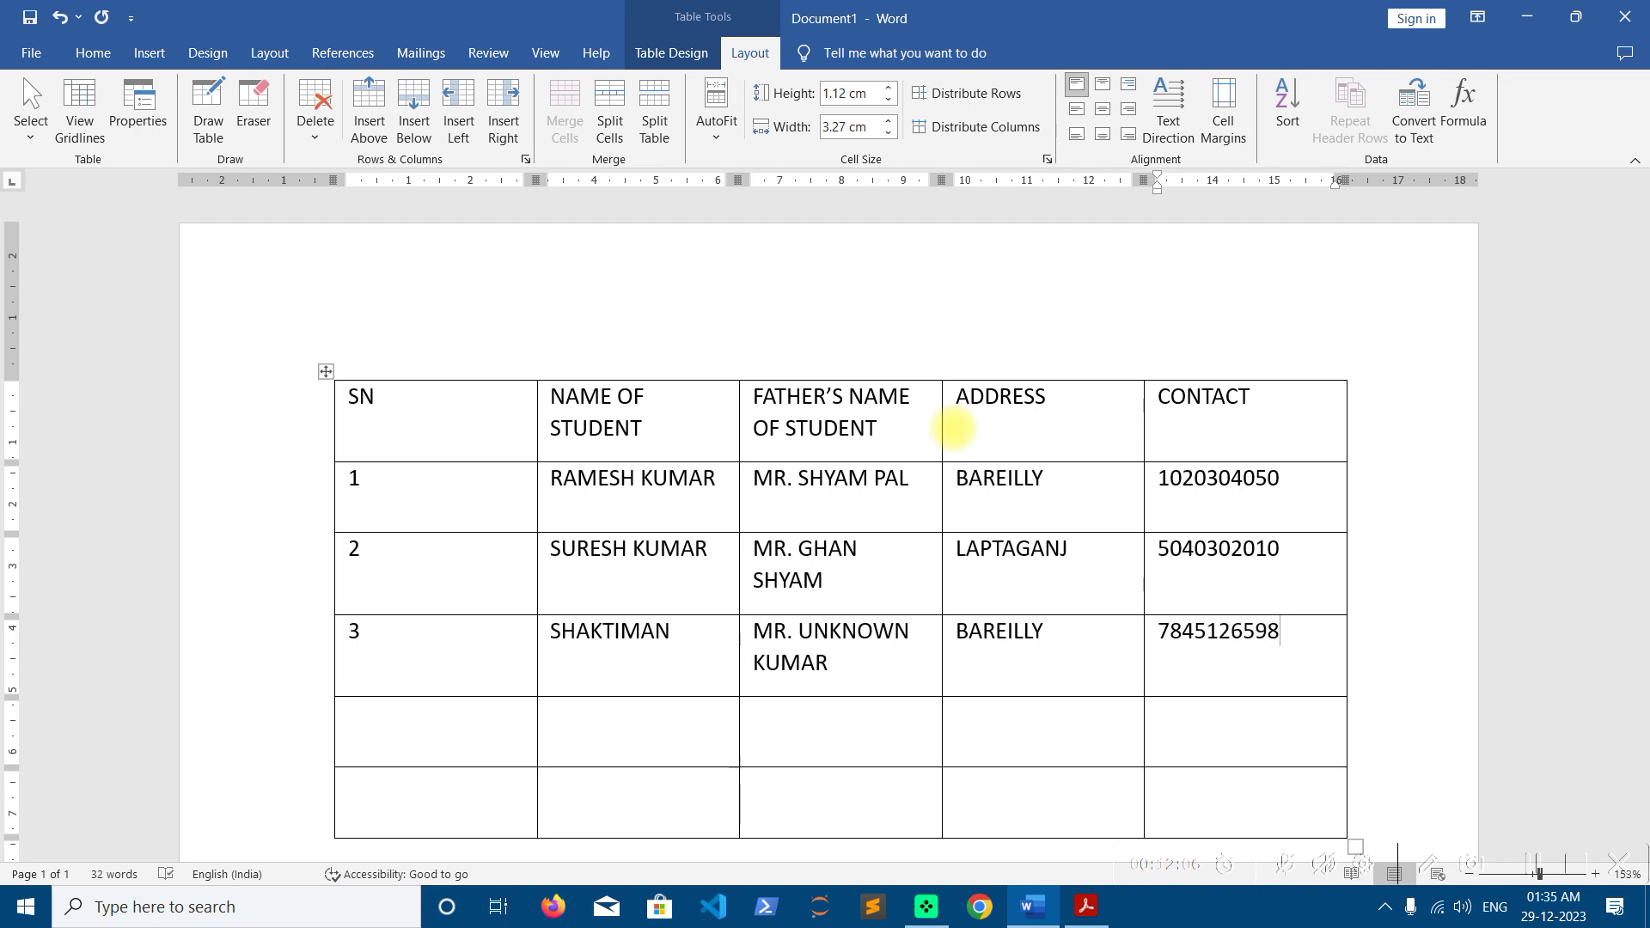
# Select the two blank rows below the third record and delete them with Delete Rows
pyautogui.scroll(-3, 954, 427)
pyautogui.moveTo(465, 568); pyautogui.dragTo(508, 678)
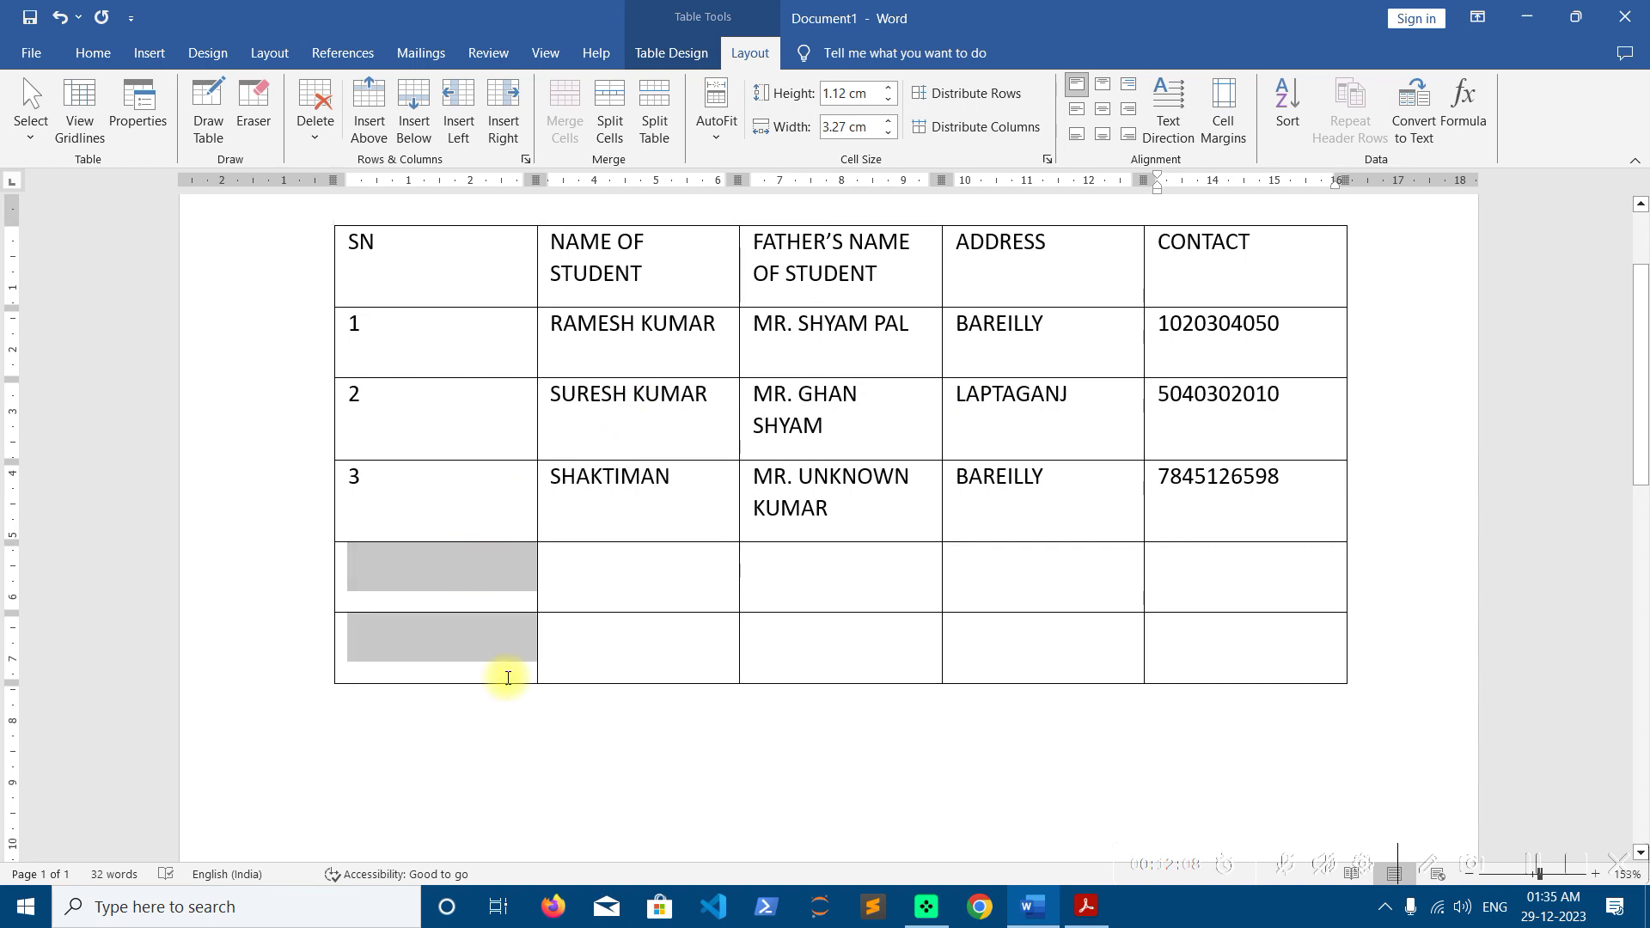
pyautogui.click(436, 593)
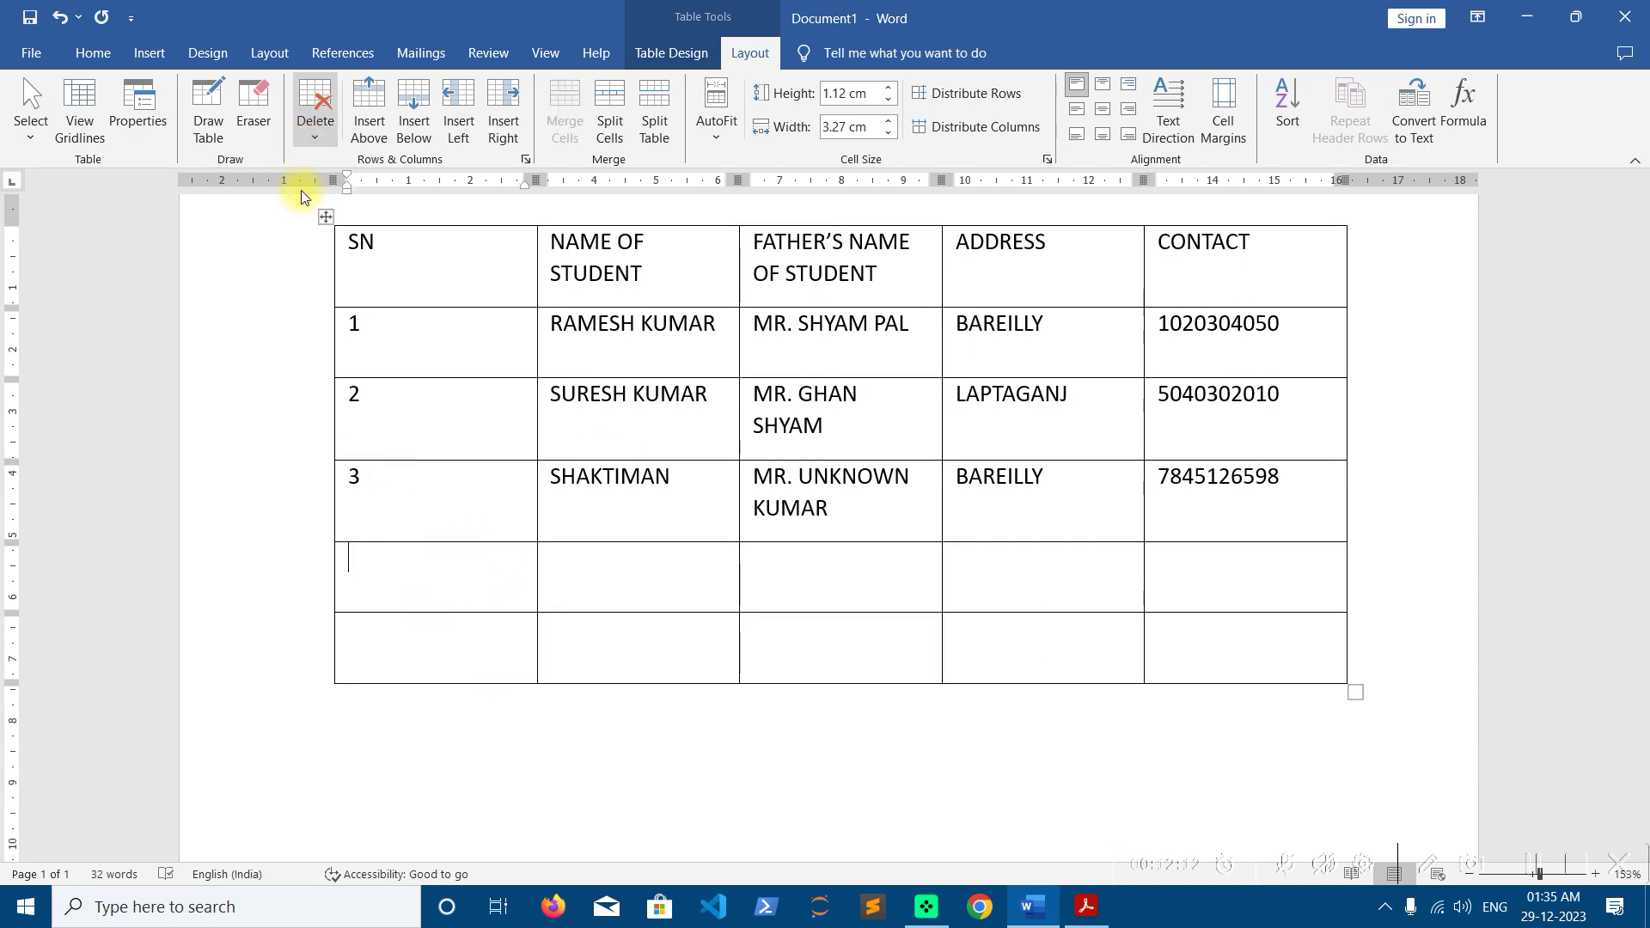
pyautogui.moveTo(395, 559); pyautogui.dragTo(390, 658)
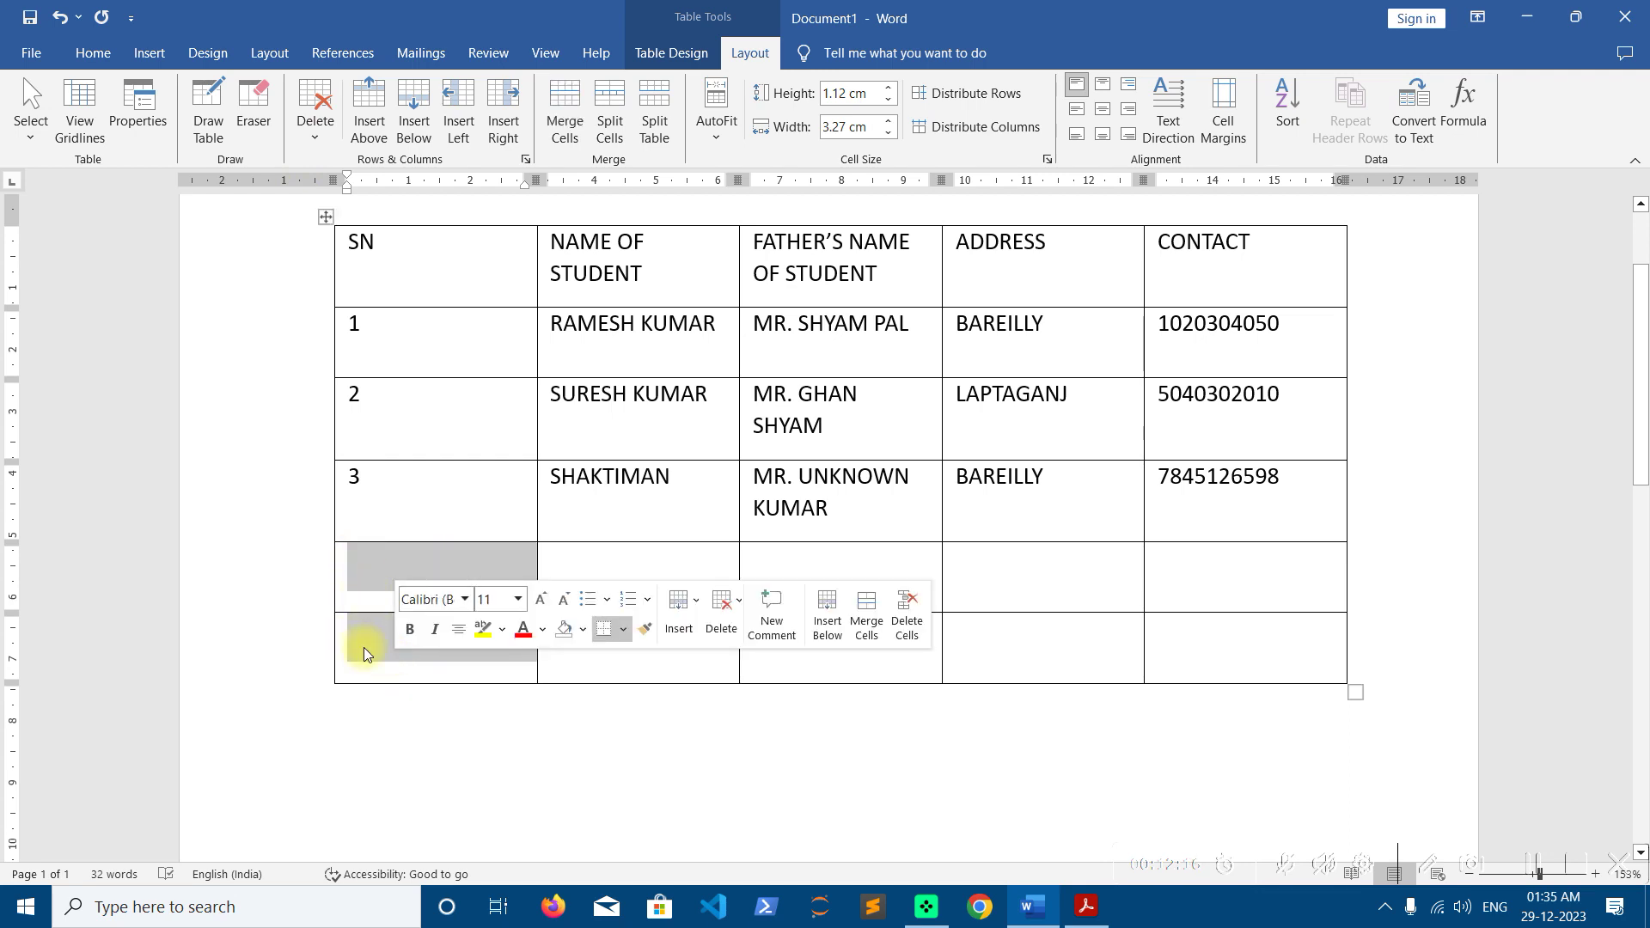
pyautogui.click(315, 110)
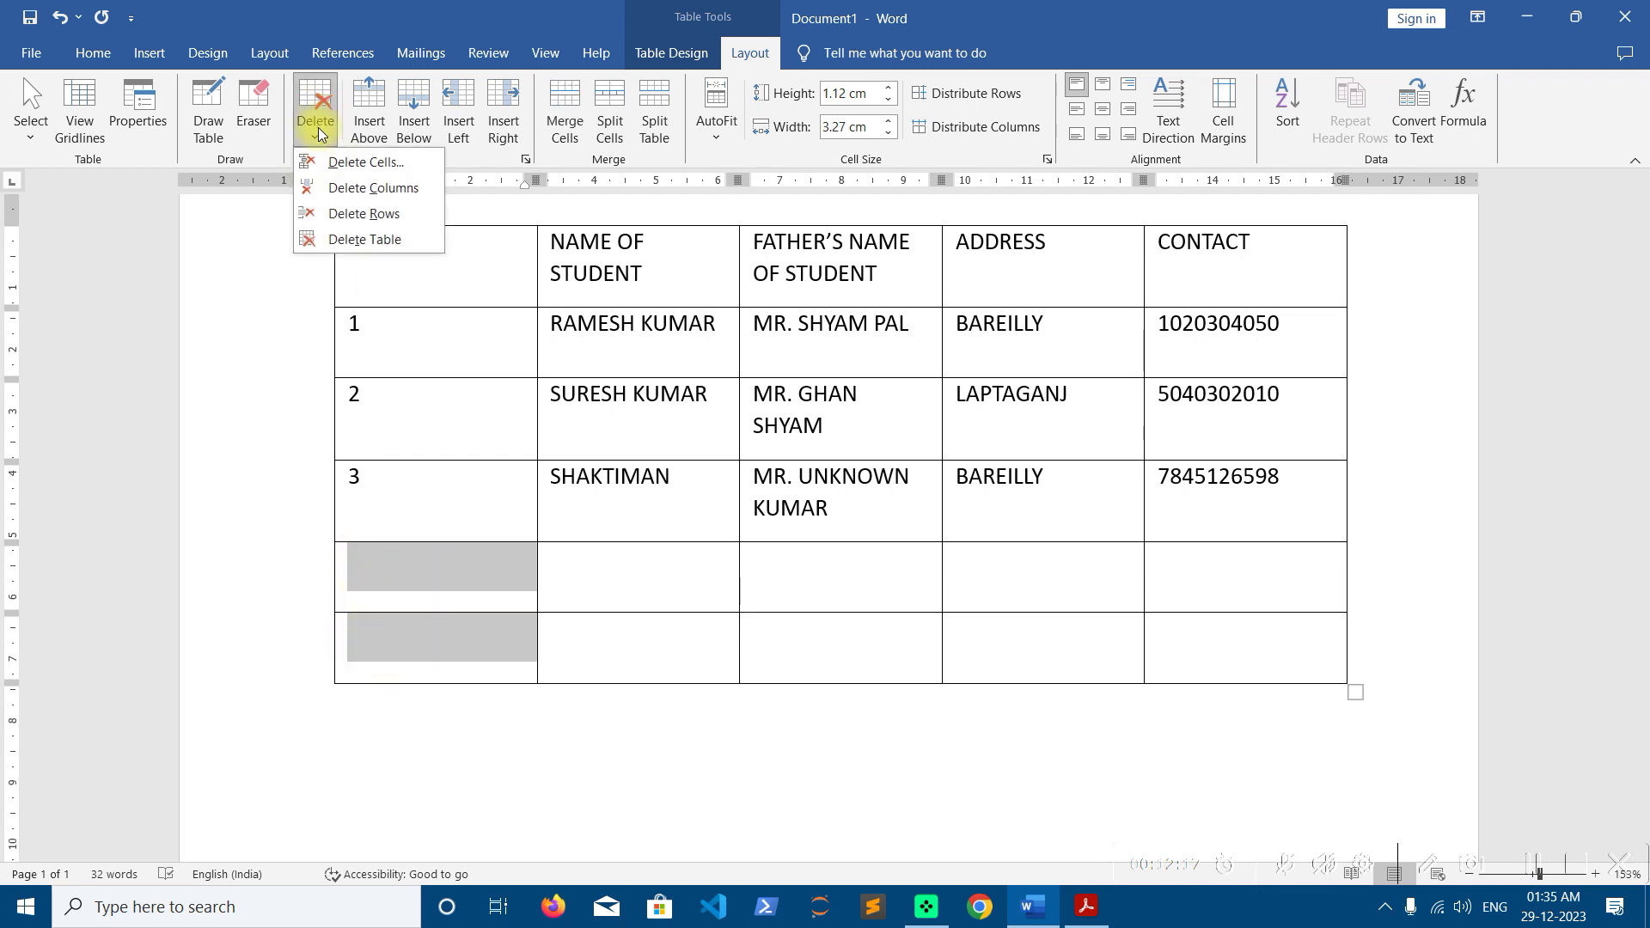
pyautogui.click(349, 229)
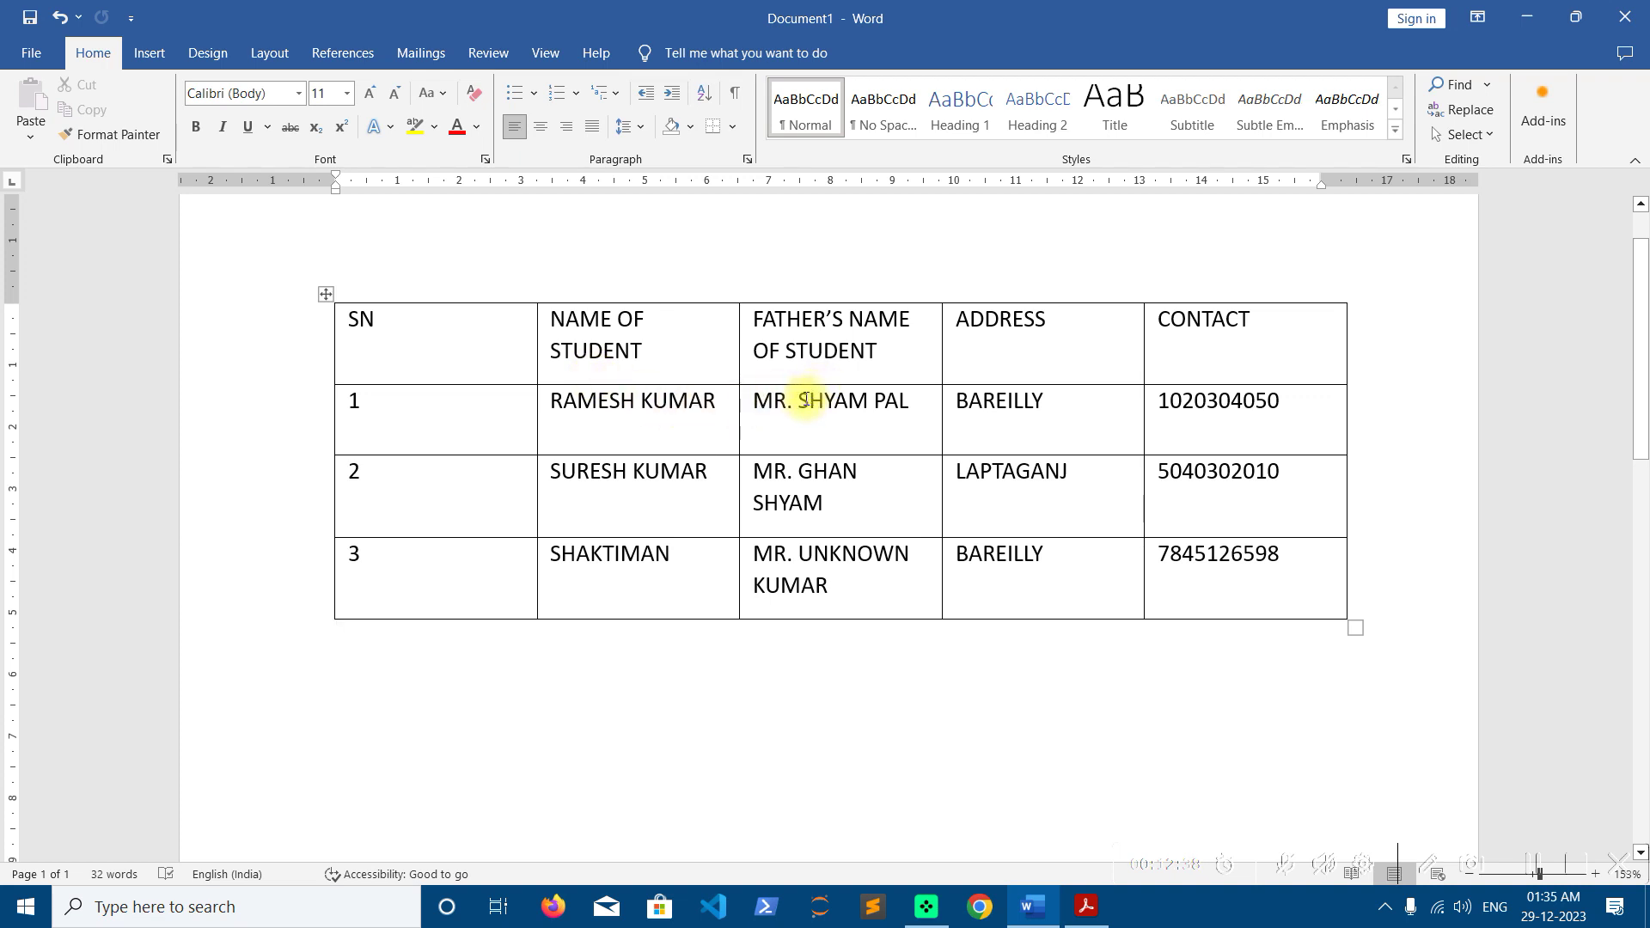
# Select the table and apply AutoFit Contents so each column fits its text
pyautogui.click(675, 352)
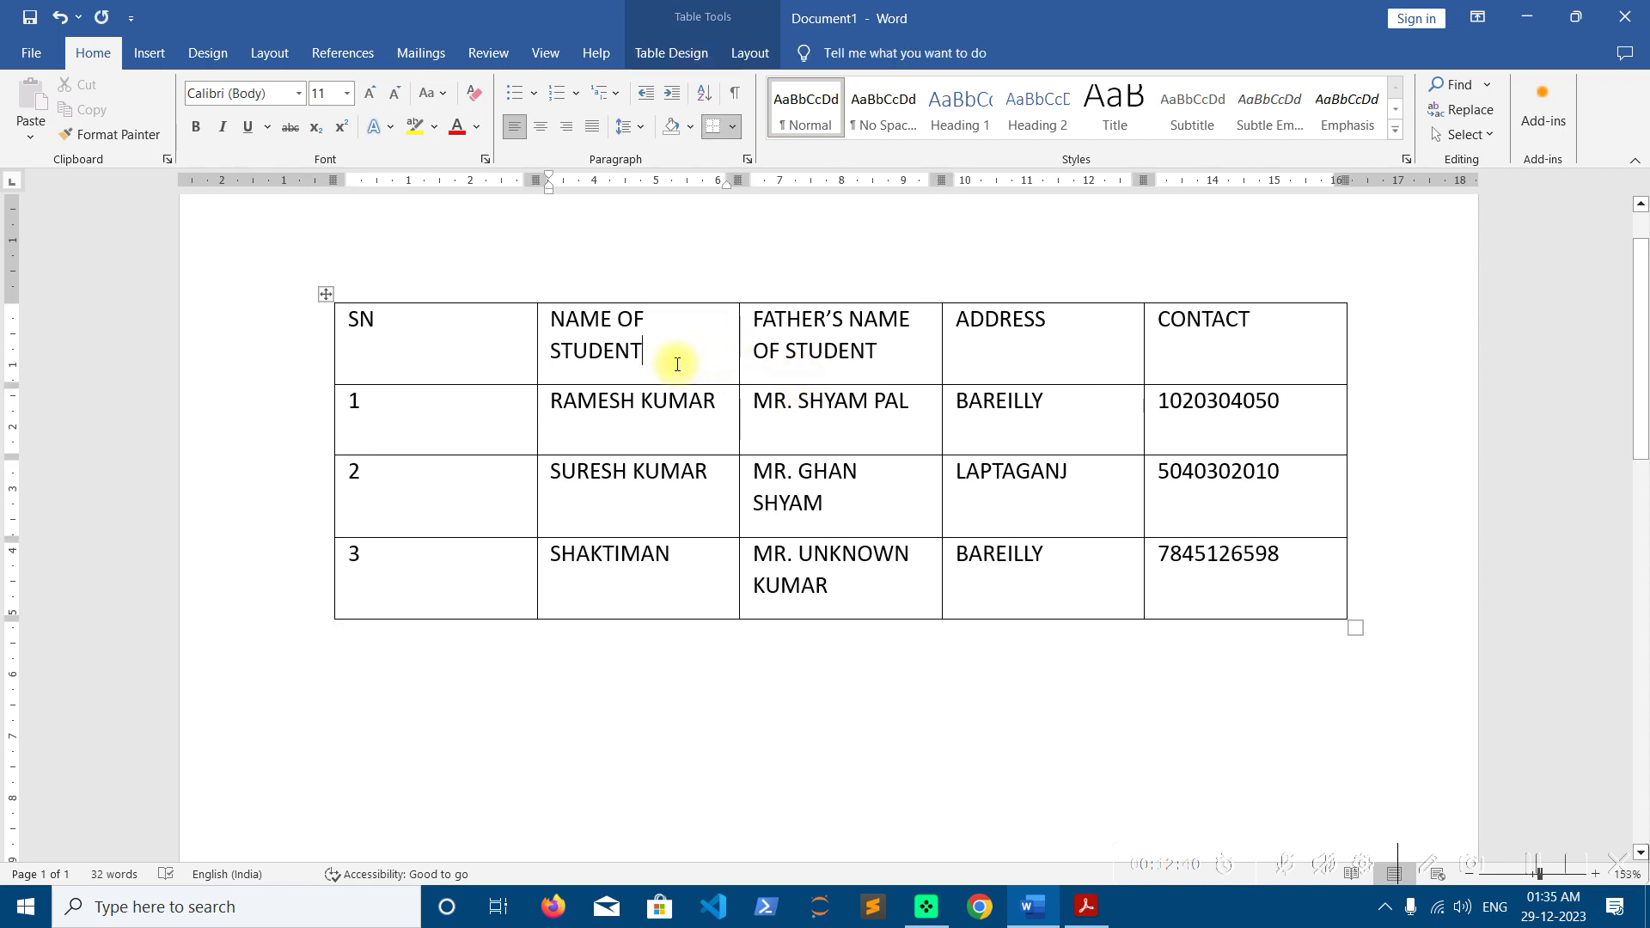
pyautogui.click(765, 60)
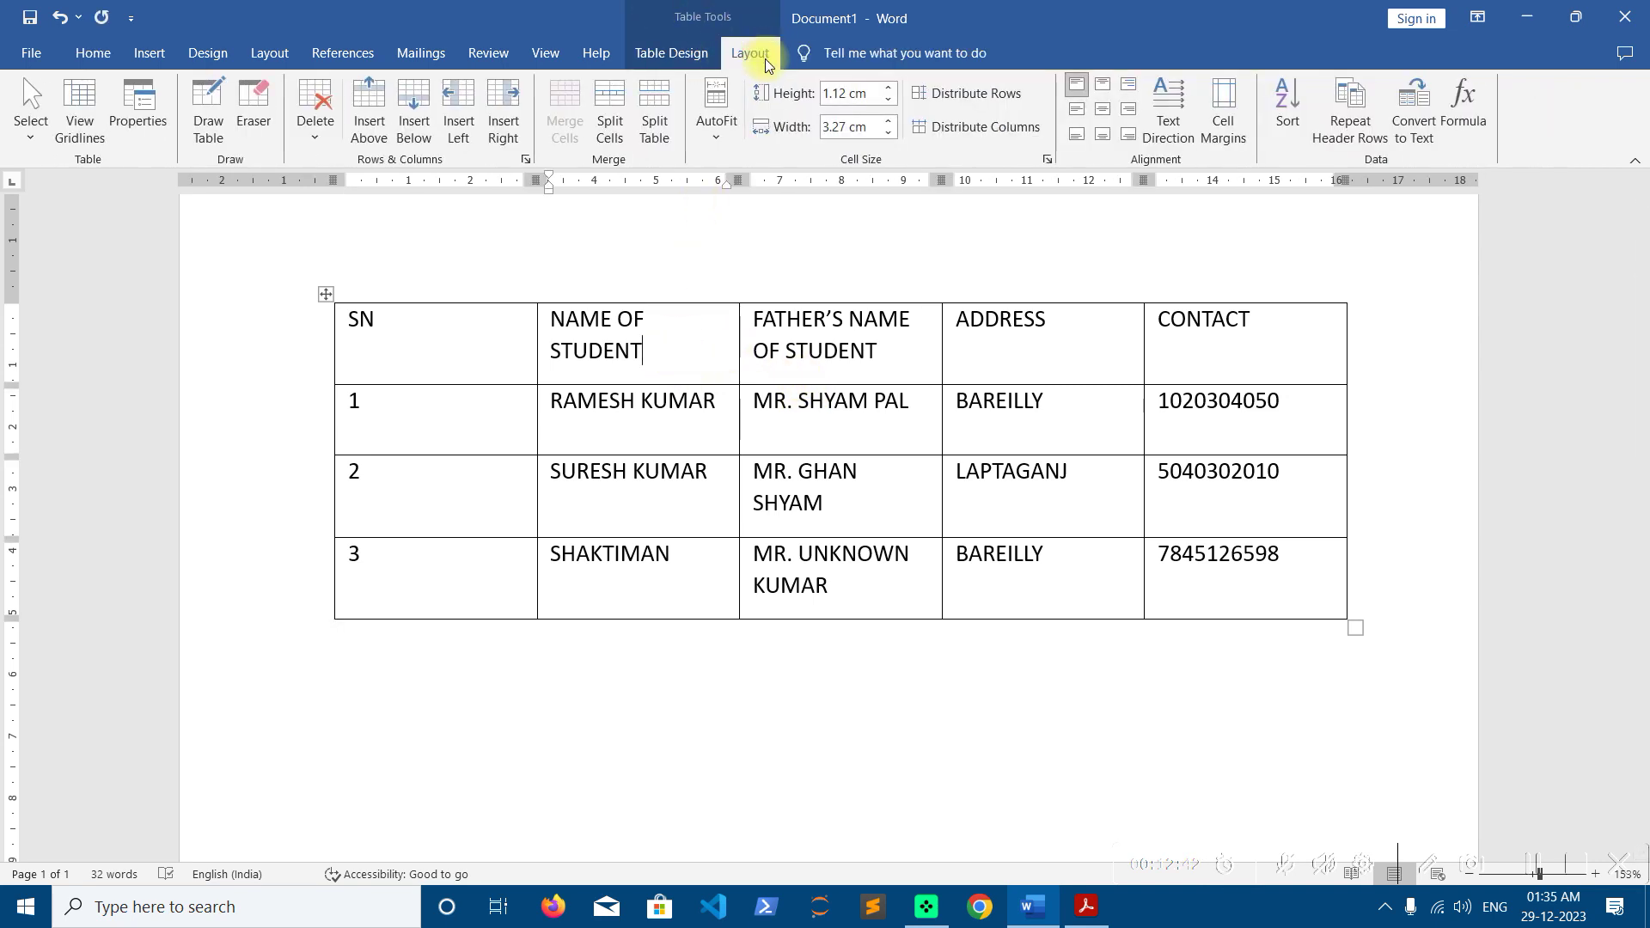
pyautogui.click(720, 147)
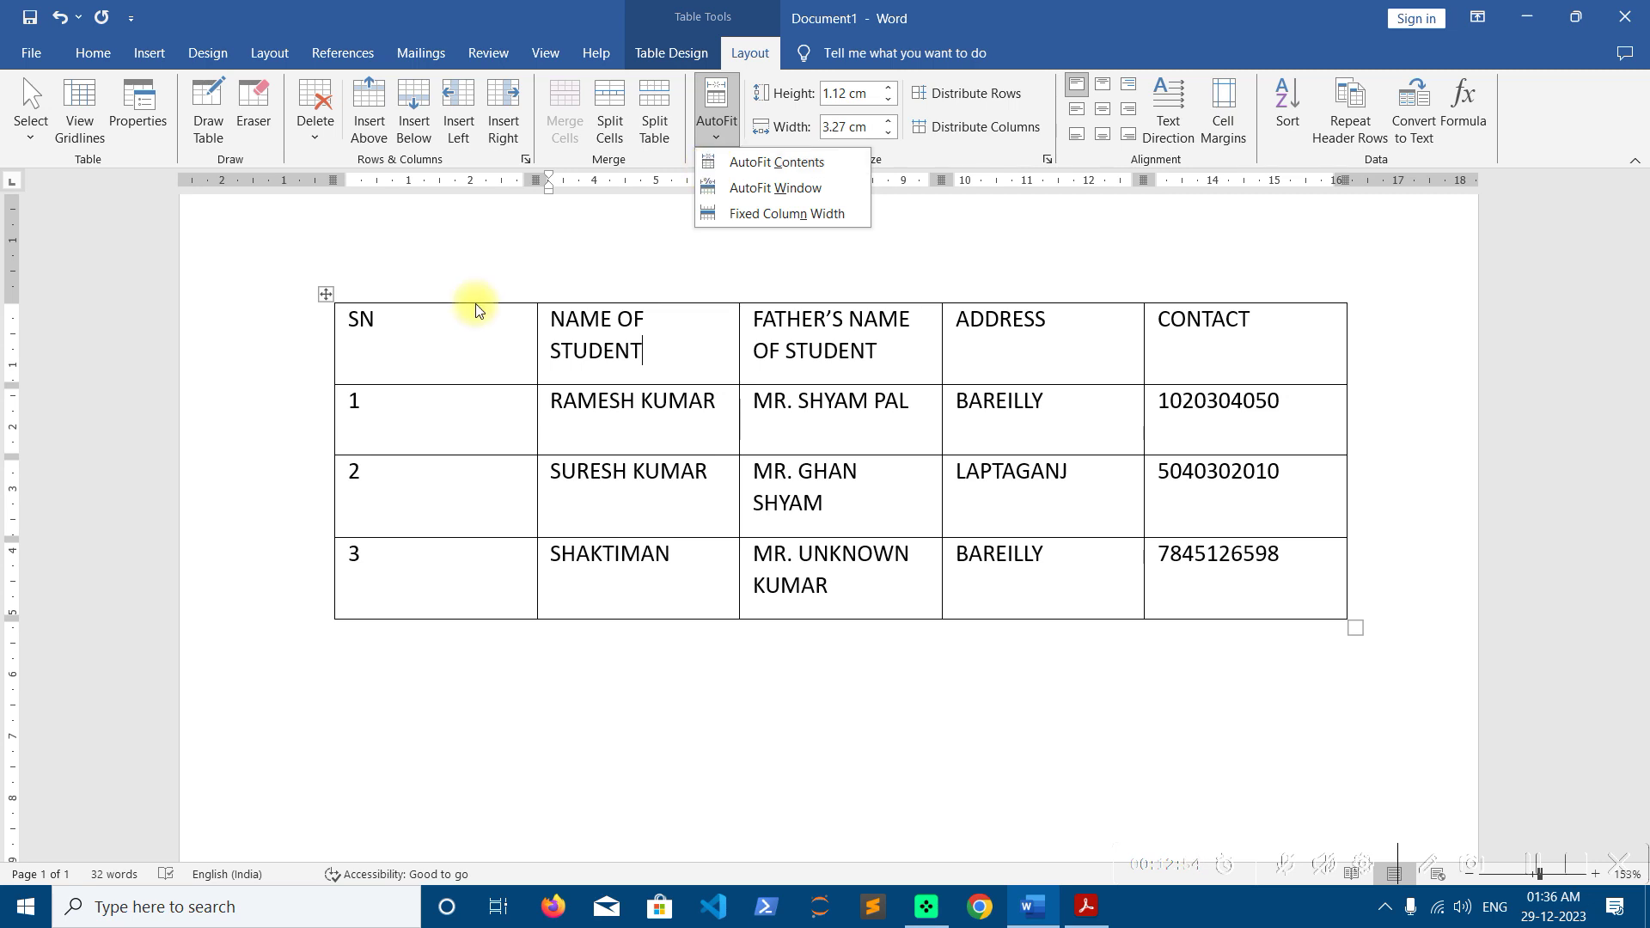
pyautogui.press('Escape')
pyautogui.click(326, 299)
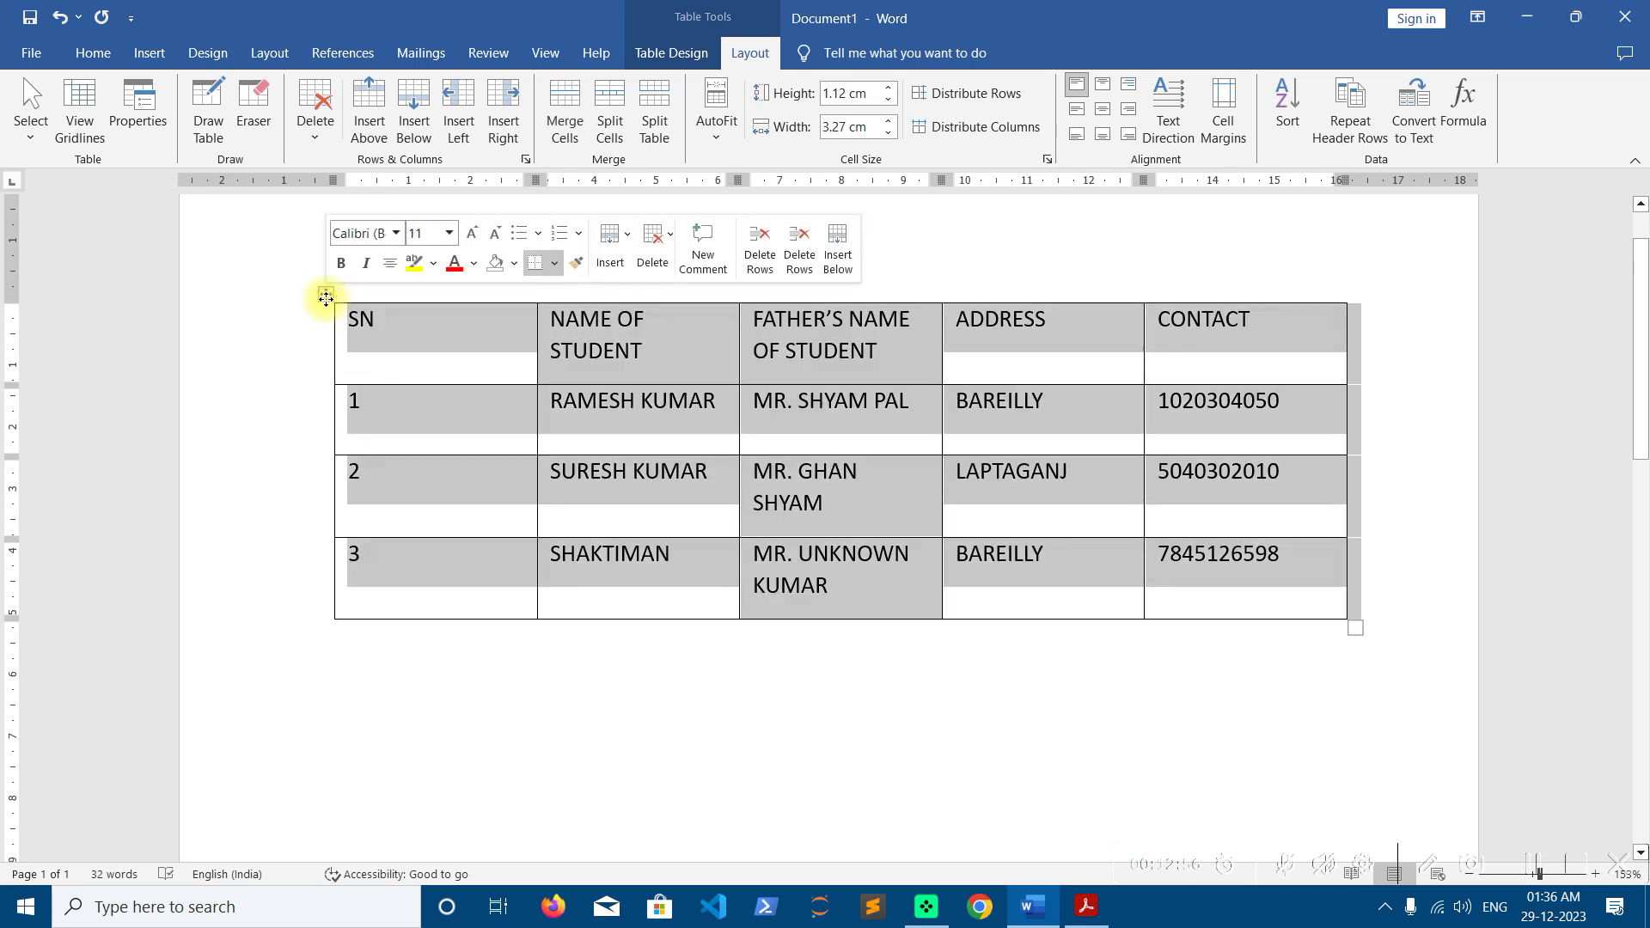
pyautogui.click(718, 130)
pyautogui.click(726, 165)
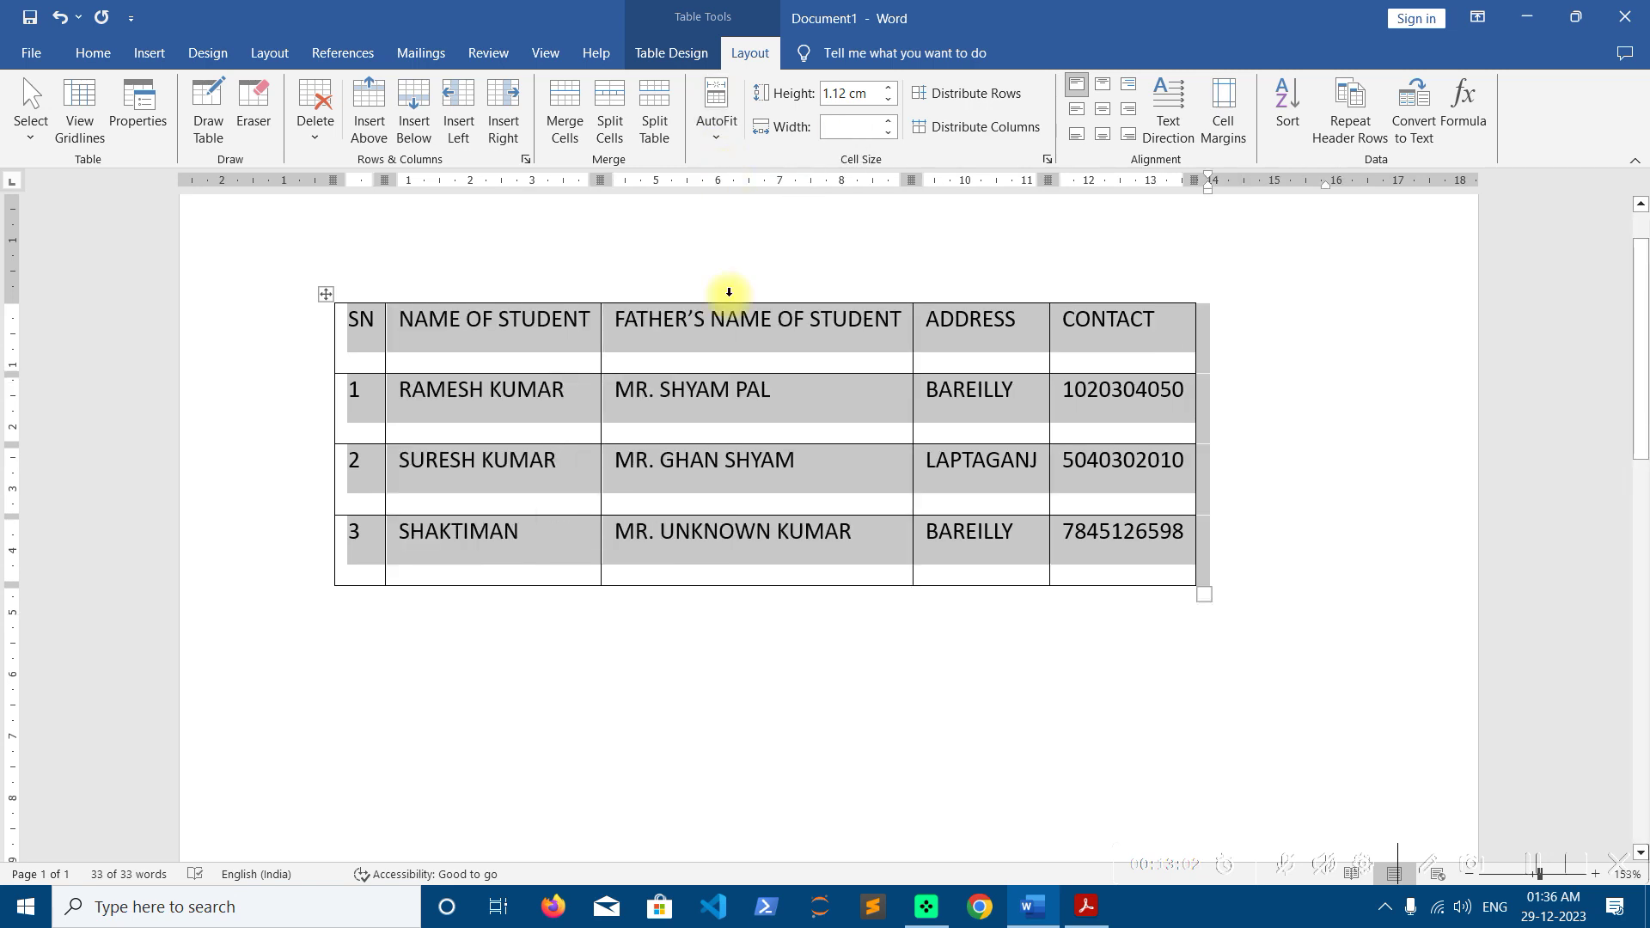
pyautogui.click(689, 416)
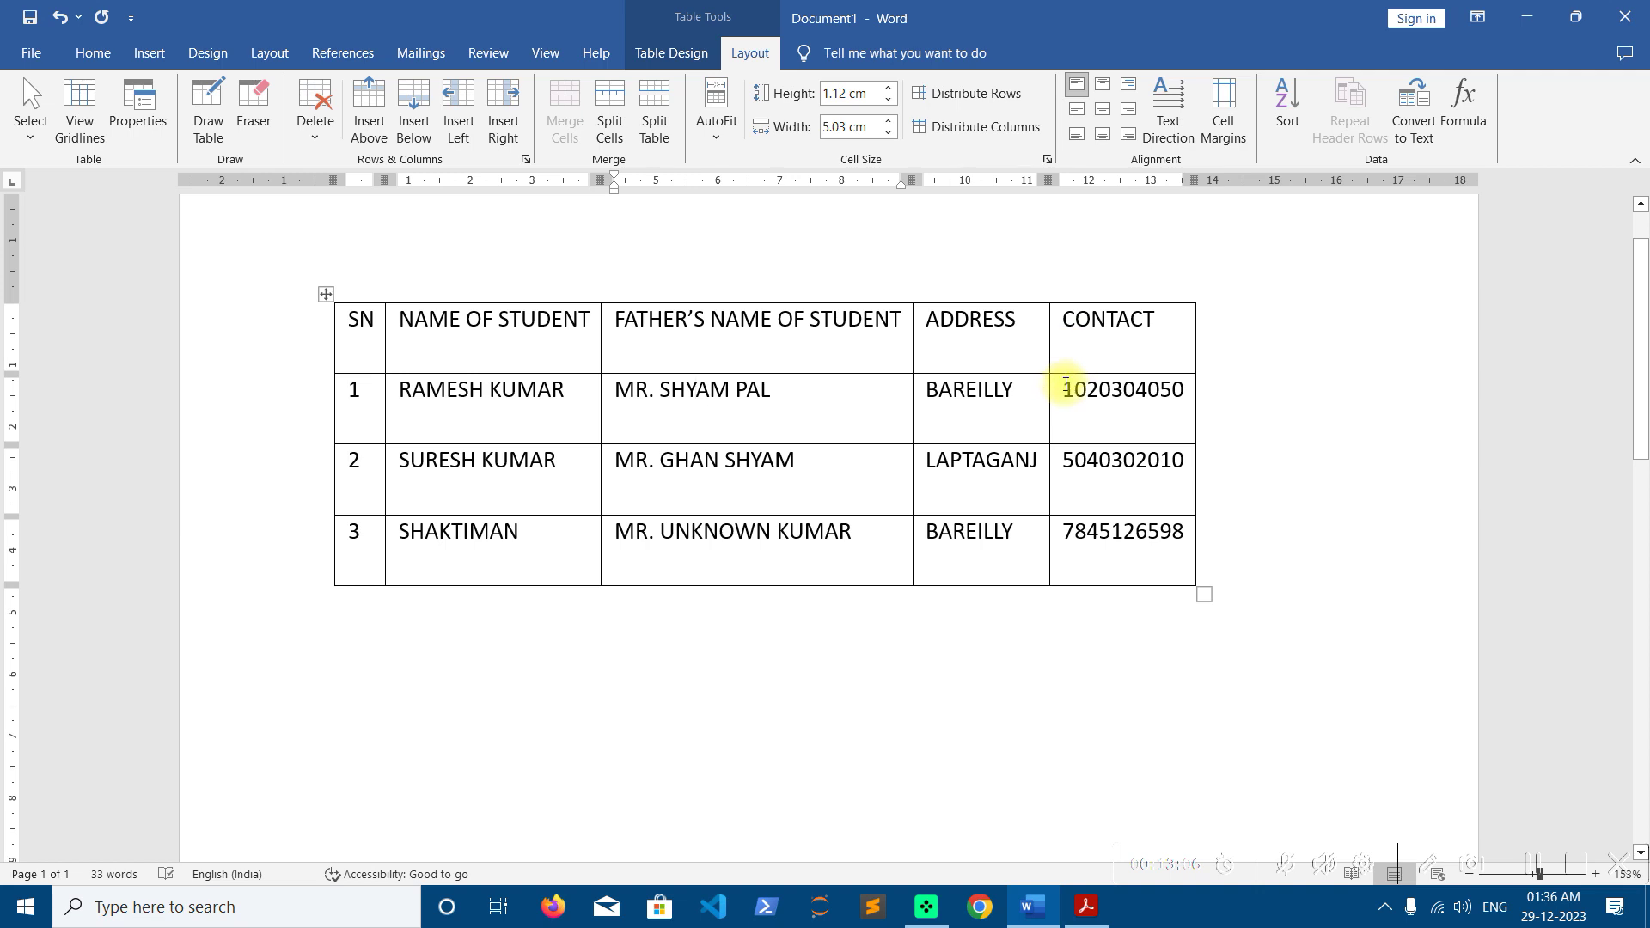
# Reselect the table and apply AutoFit Window to stretch it across the page width
pyautogui.click(508, 599)
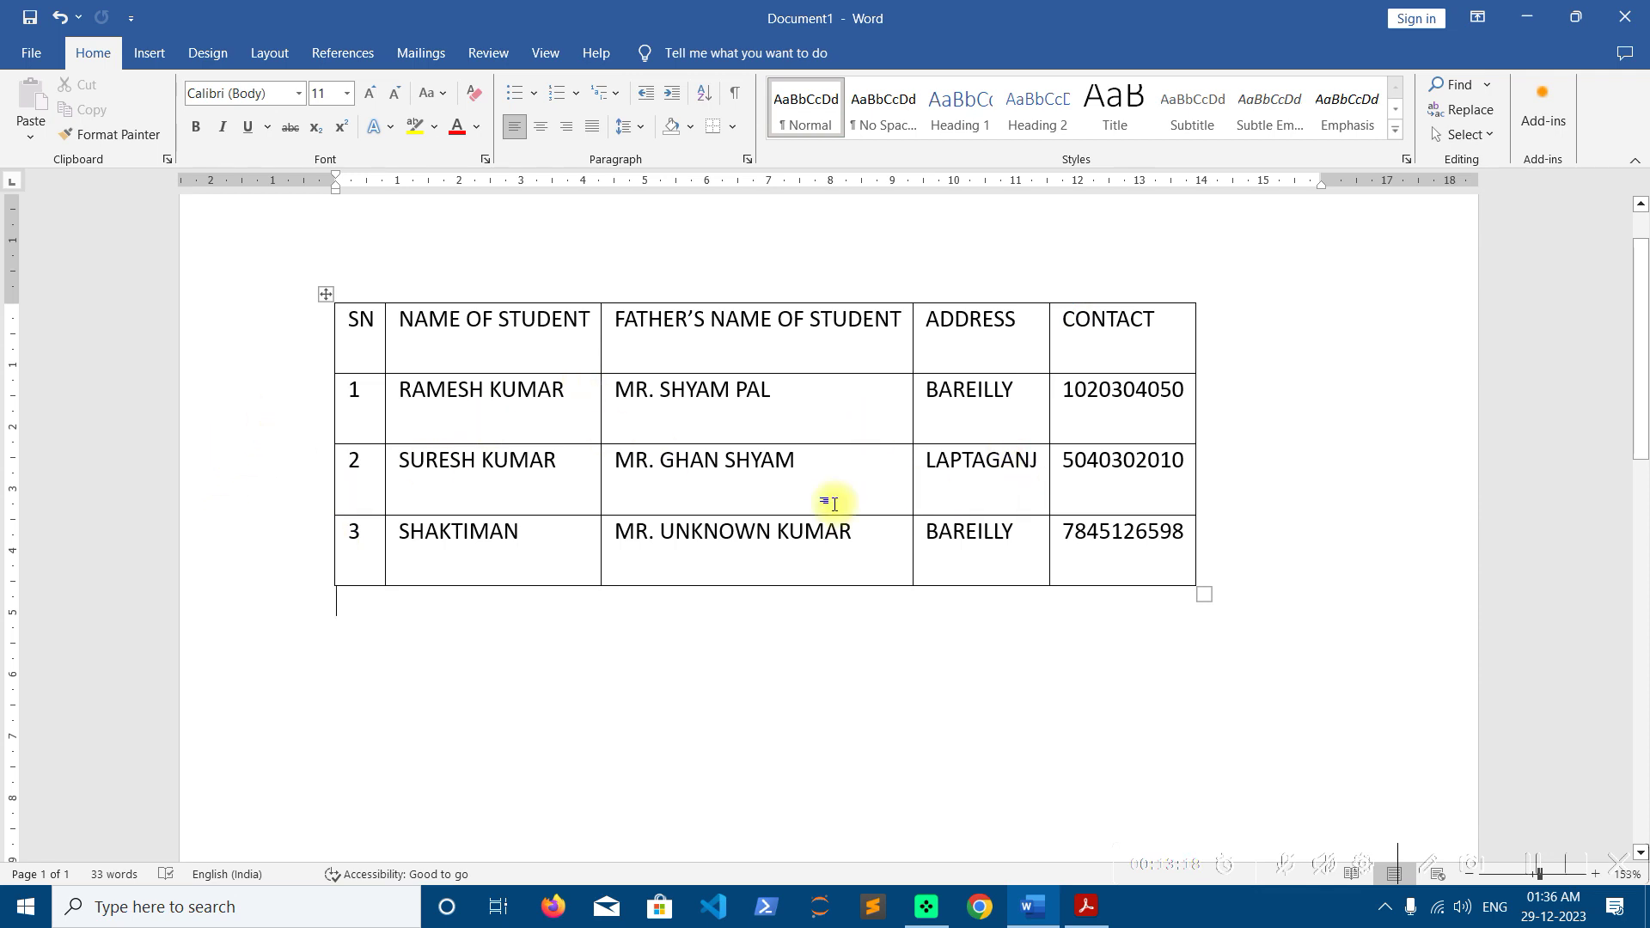
pyautogui.click(763, 499)
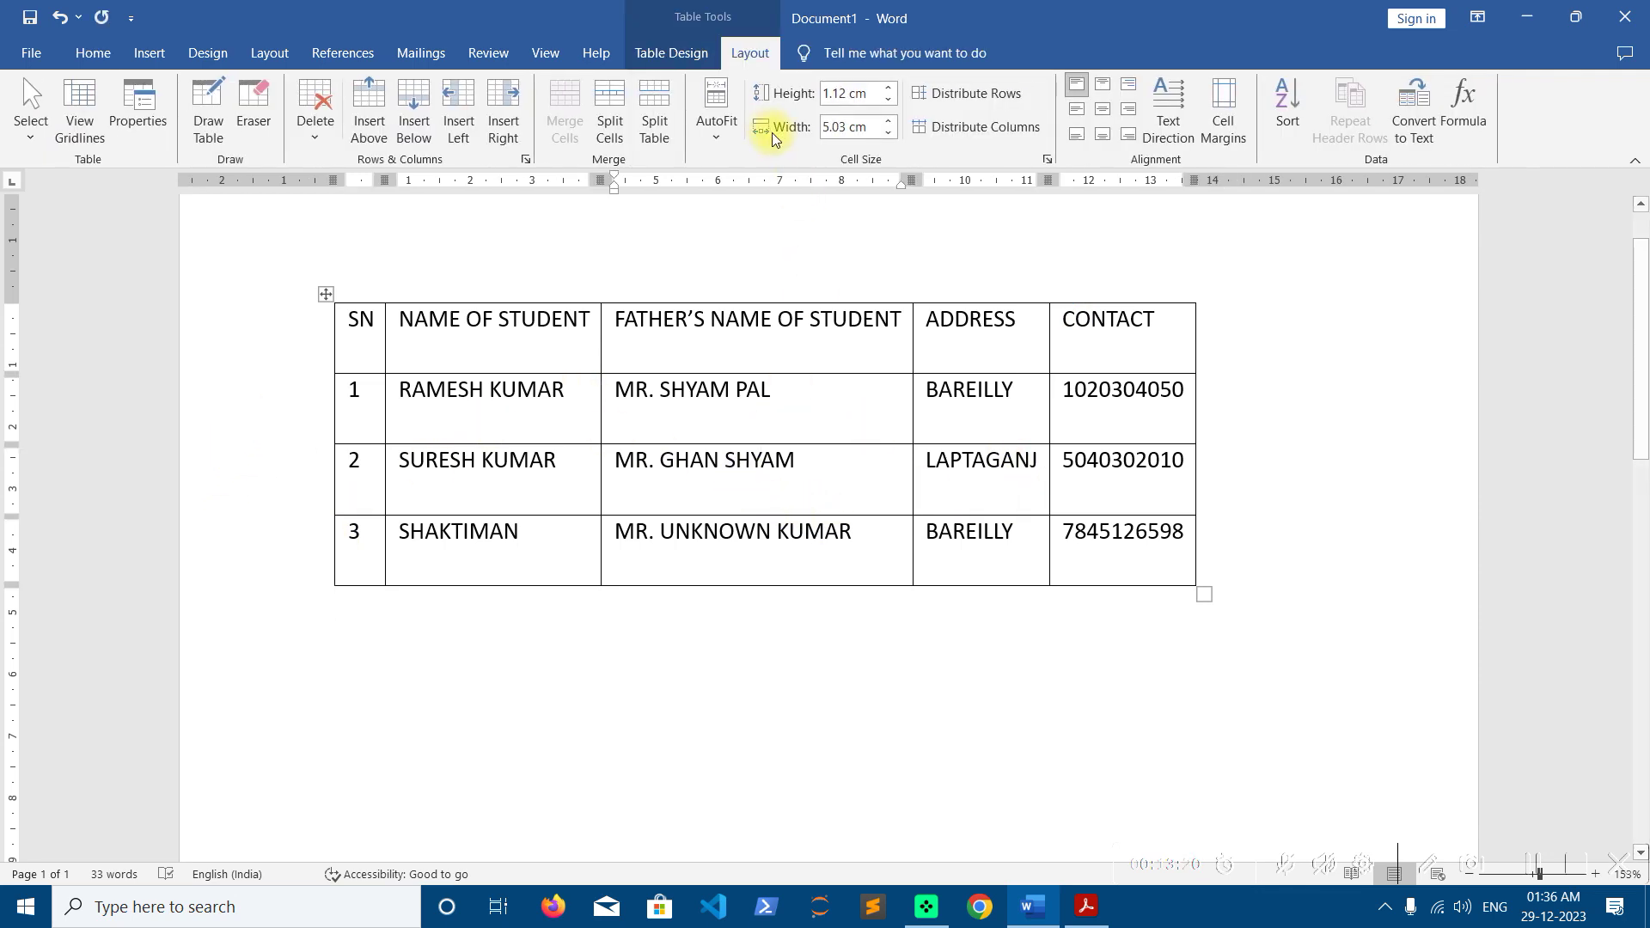
pyautogui.click(727, 129)
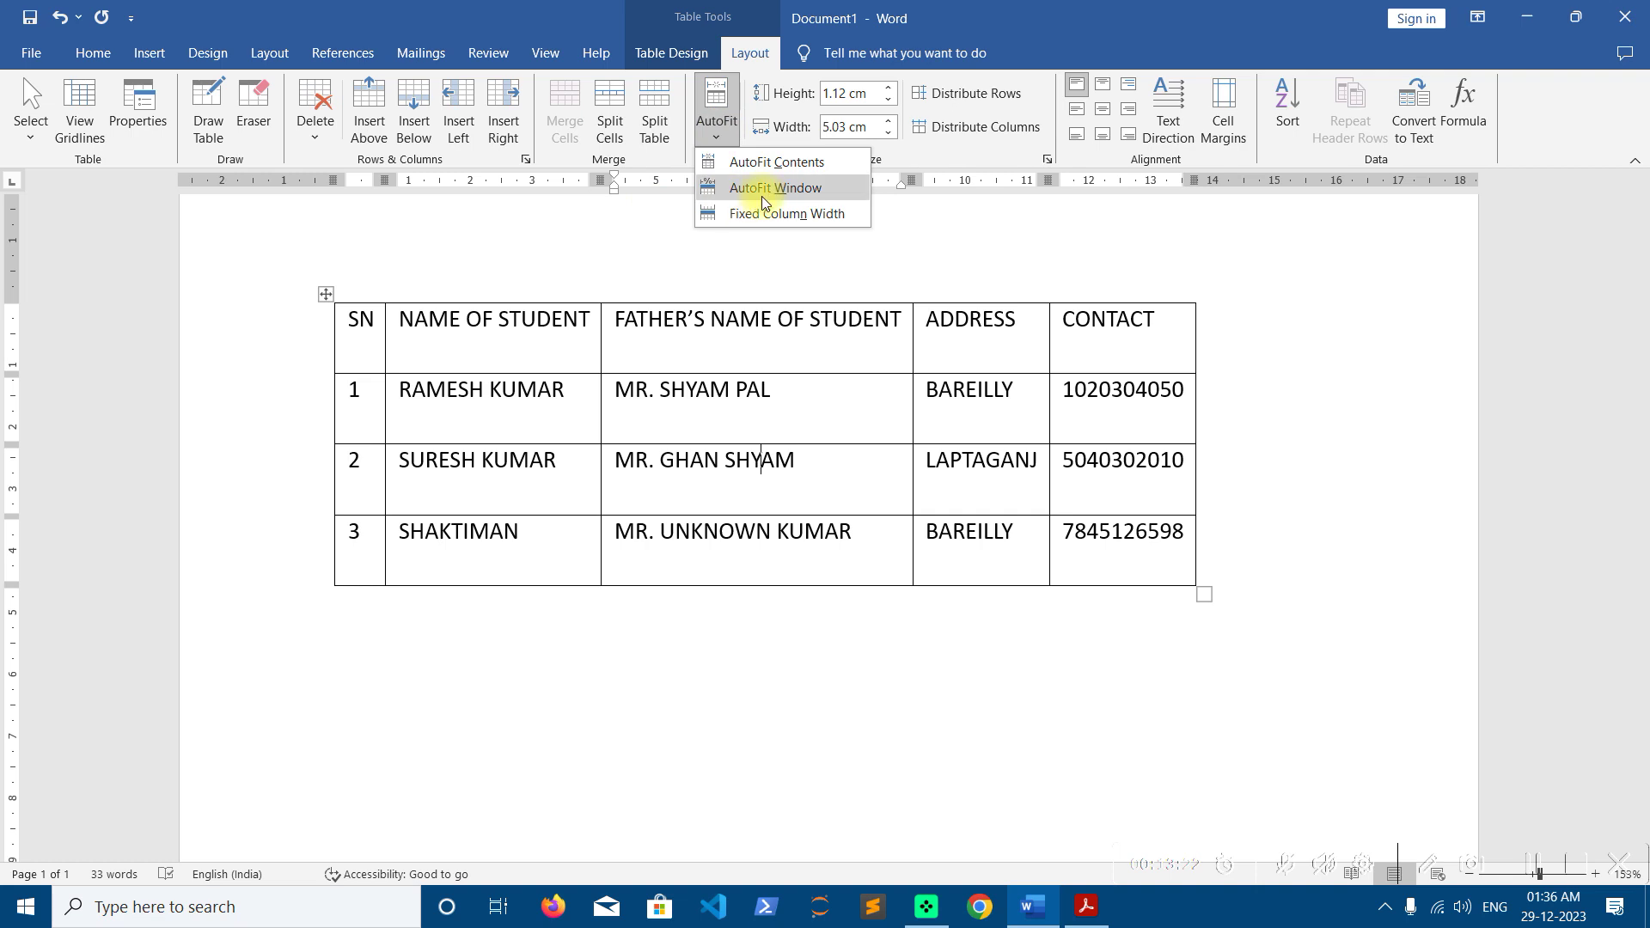
pyautogui.click(504, 343)
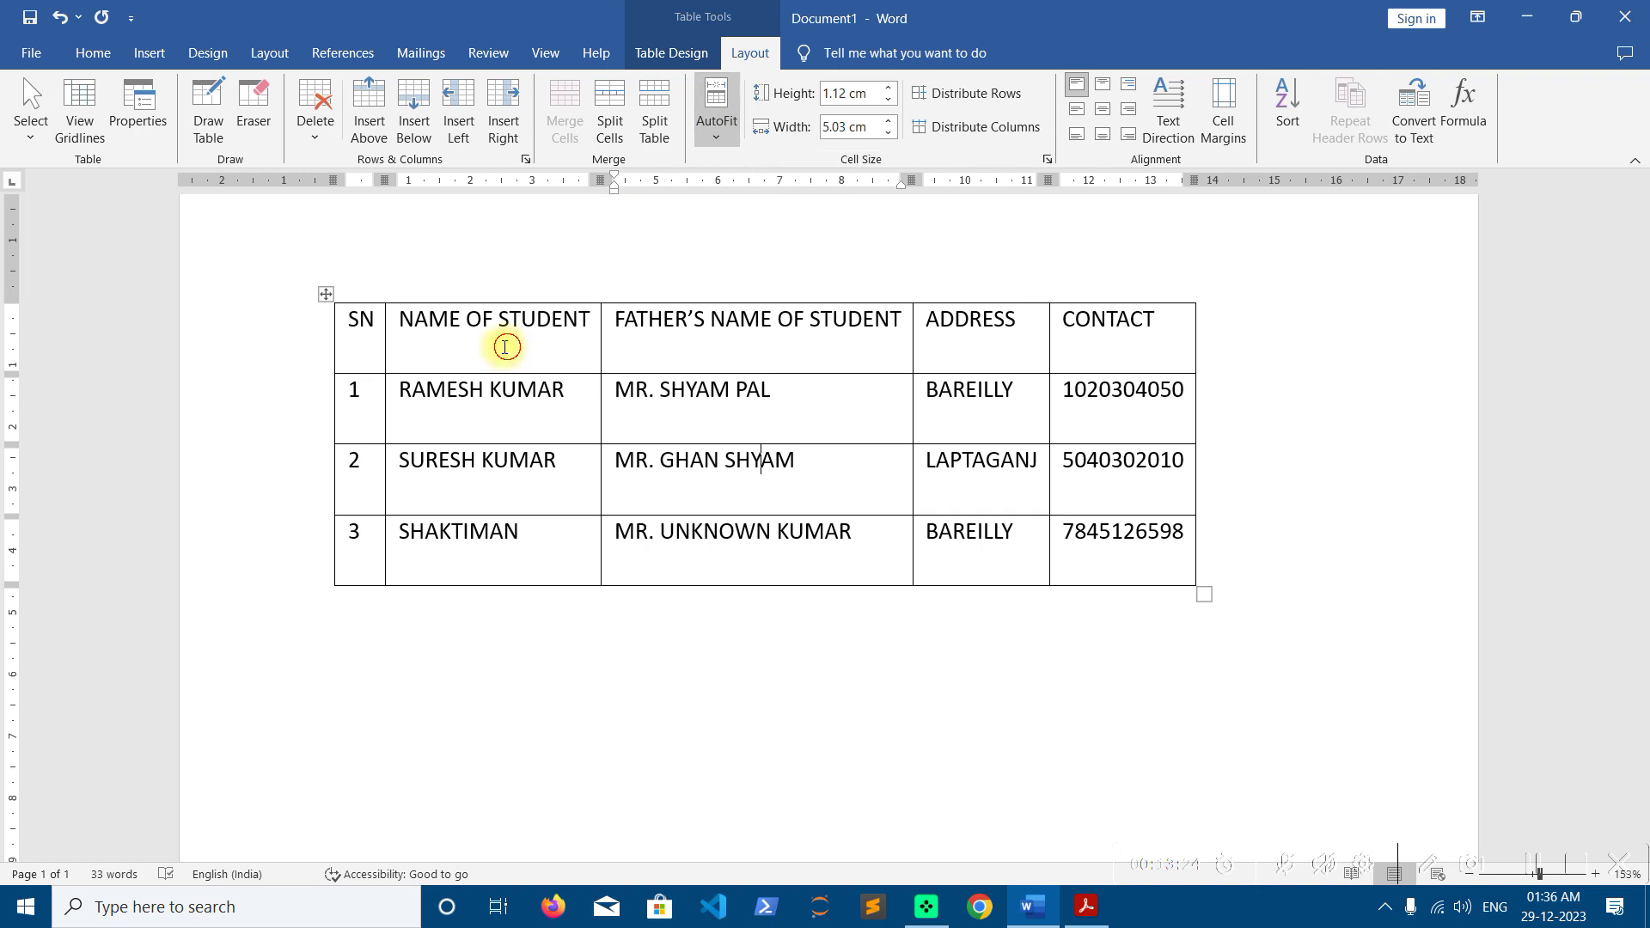
pyautogui.click(326, 295)
pyautogui.click(717, 116)
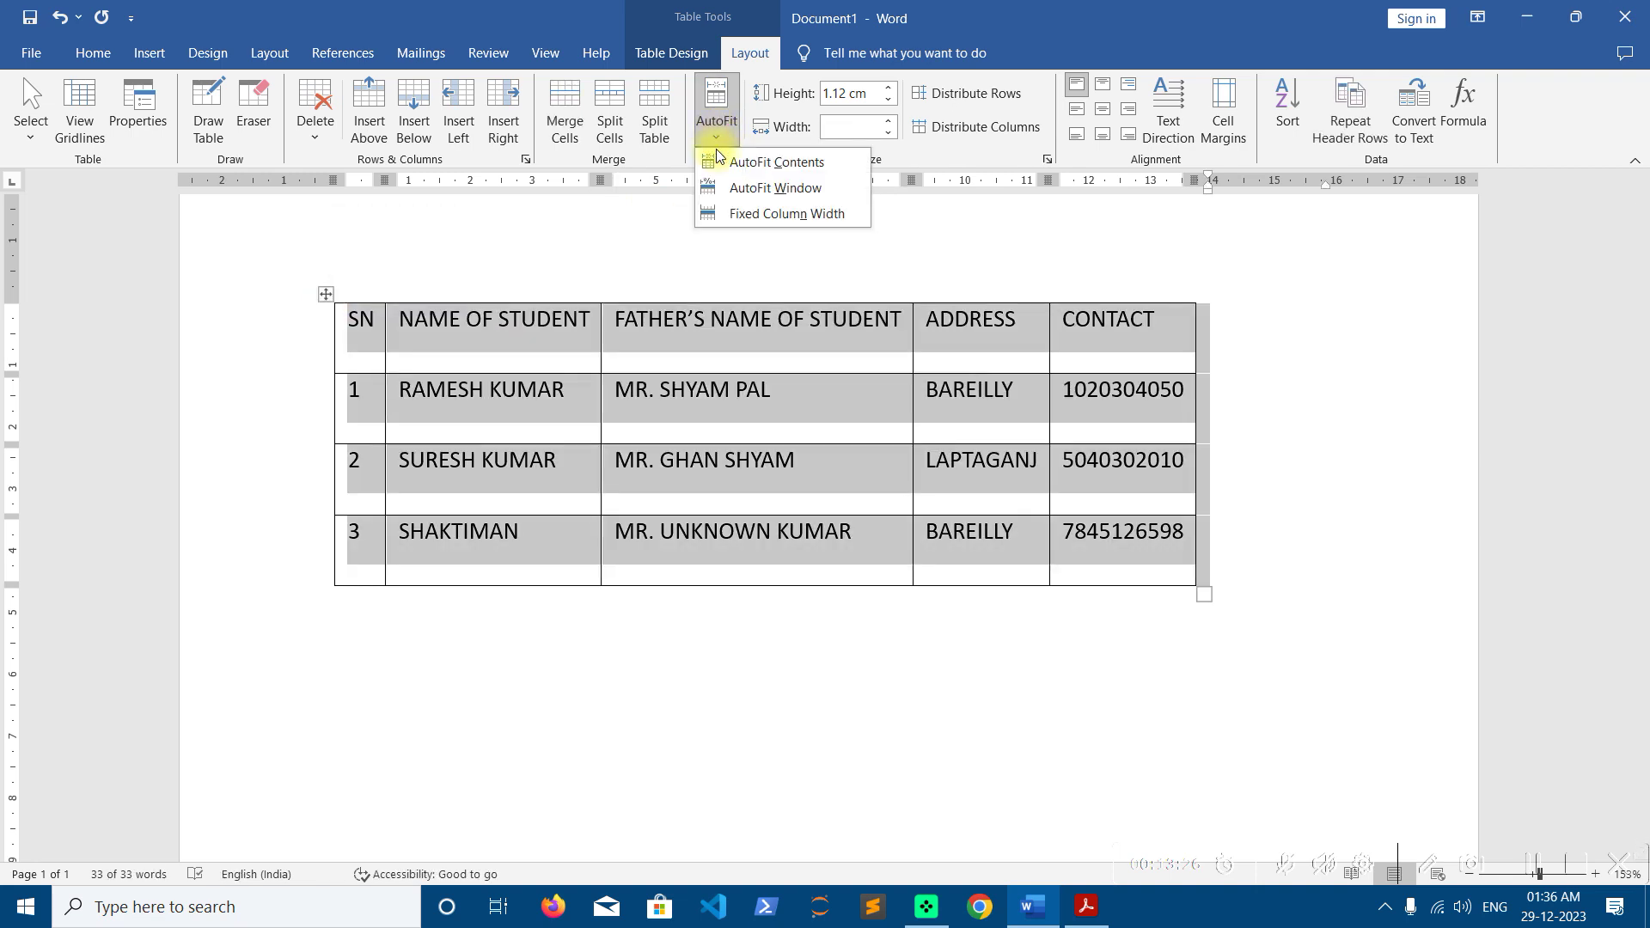
pyautogui.click(746, 192)
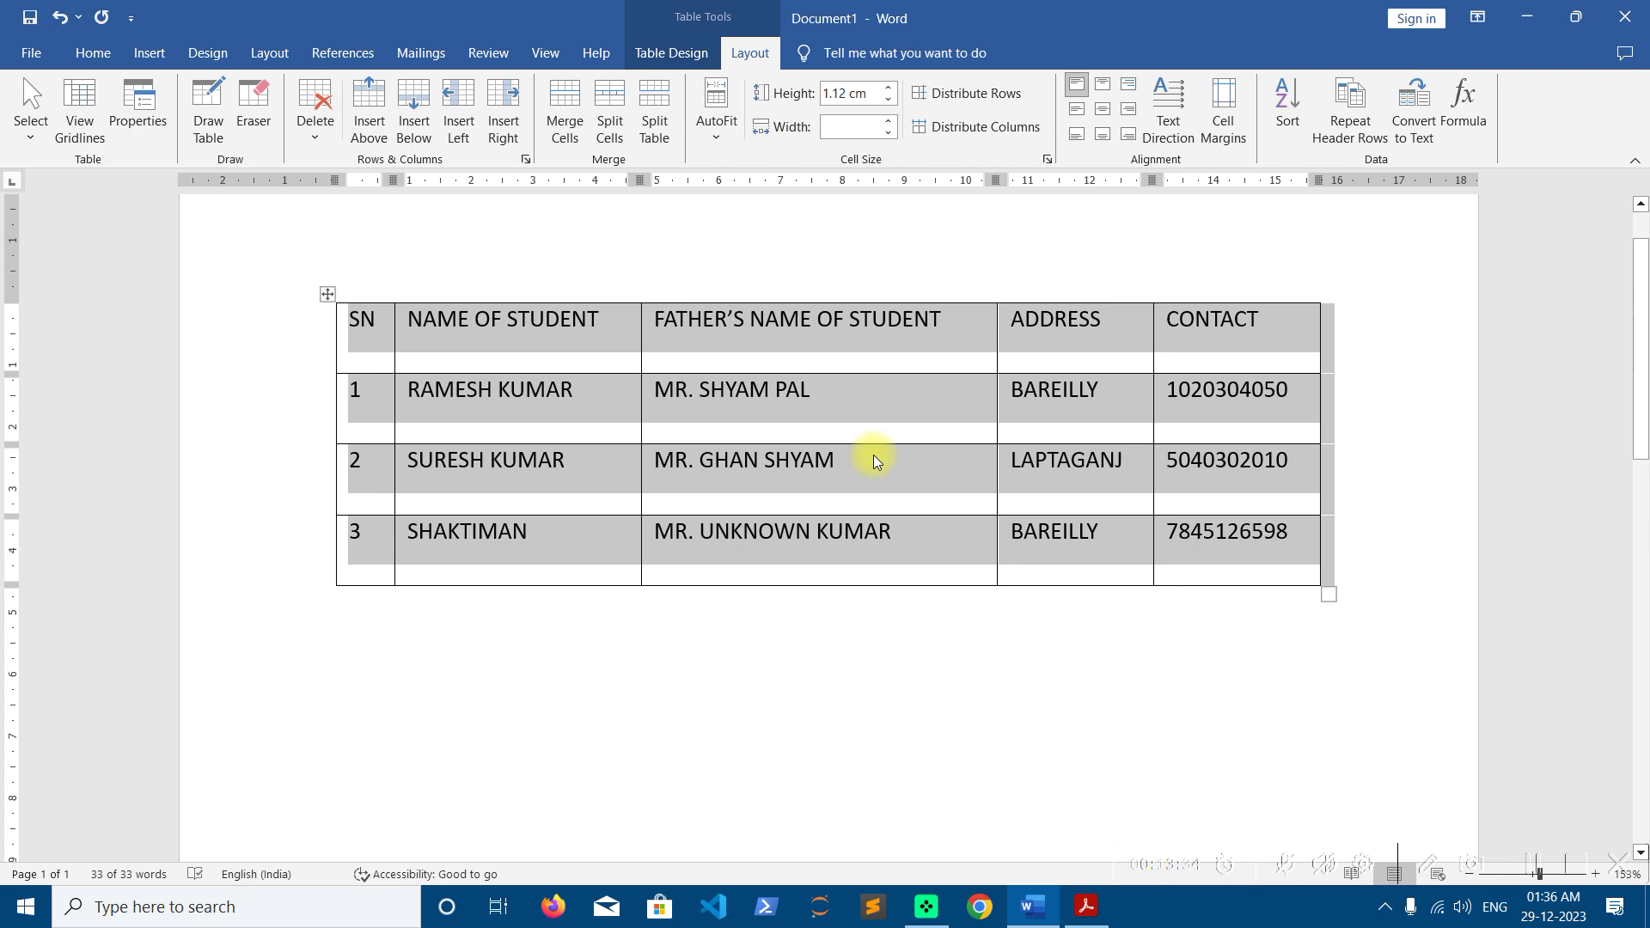
pyautogui.click(876, 462)
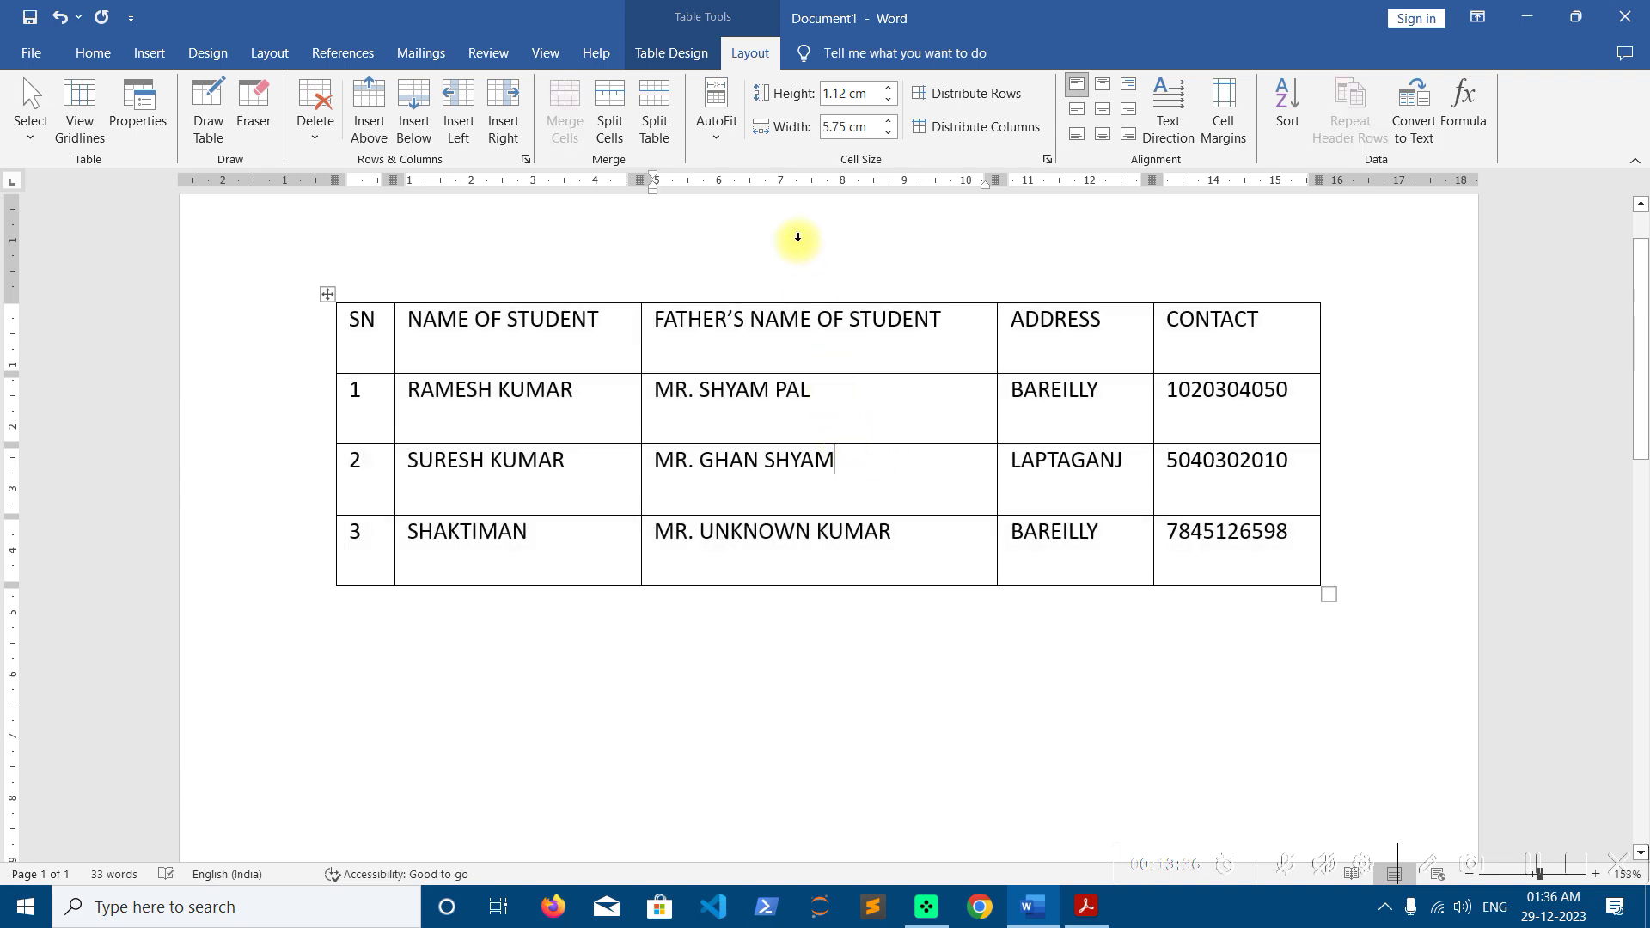
pyautogui.click(716, 116)
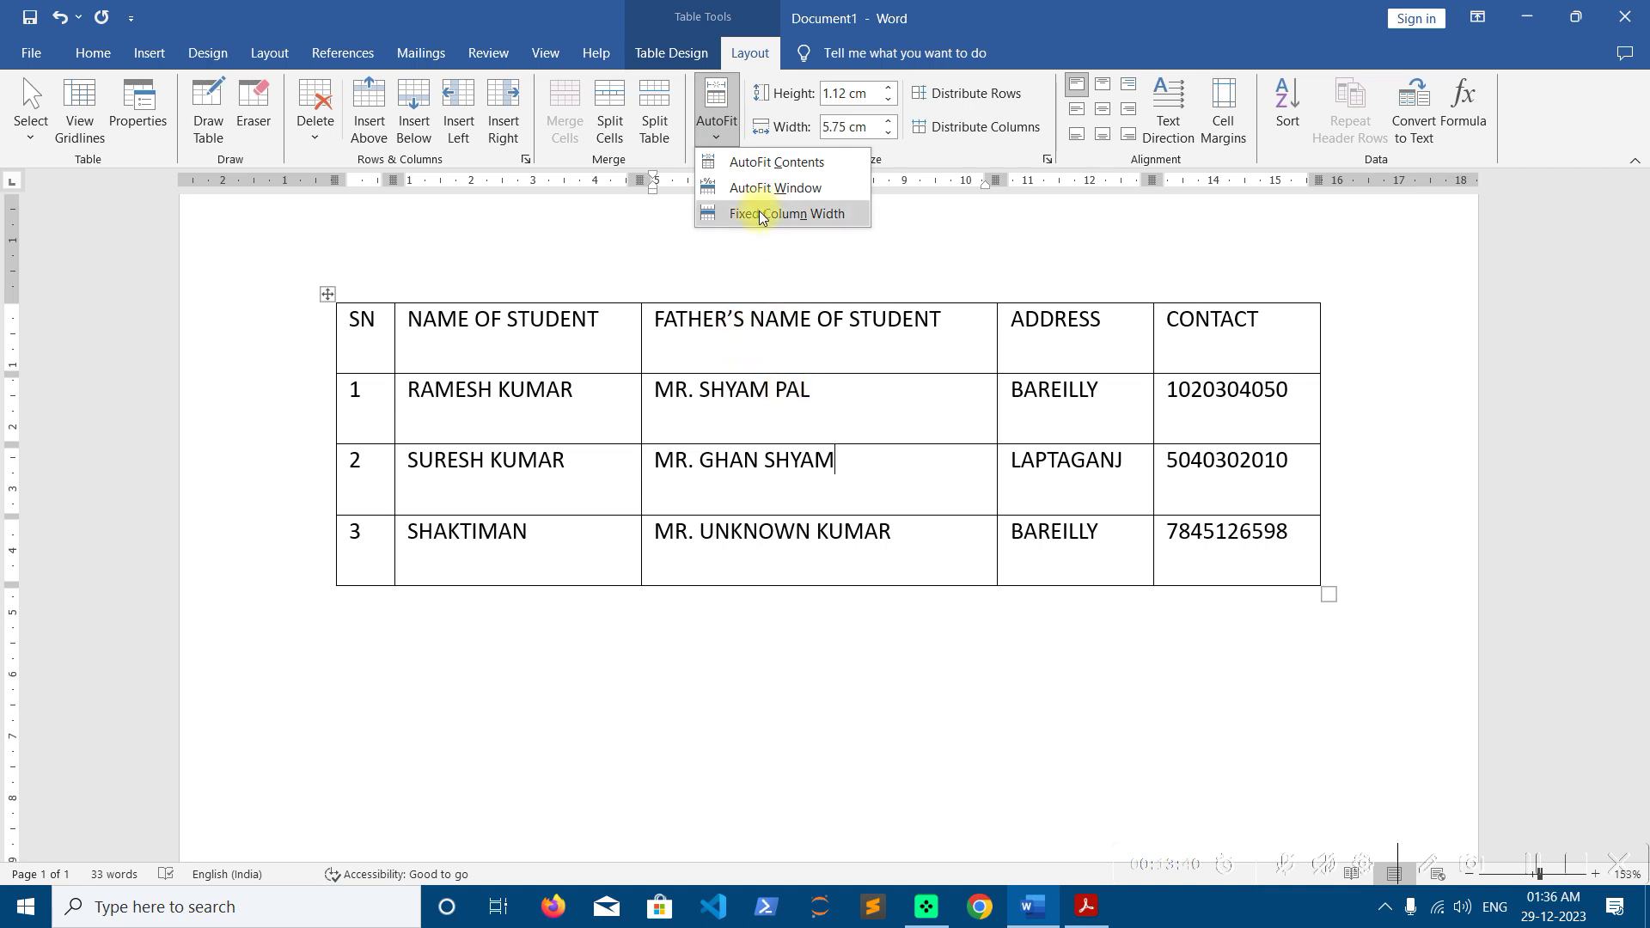
# Change the header row's cell width, then undo it so the header returns to normal
pyautogui.click(680, 331)
pyautogui.moveTo(371, 343); pyautogui.dragTo(1236, 351)
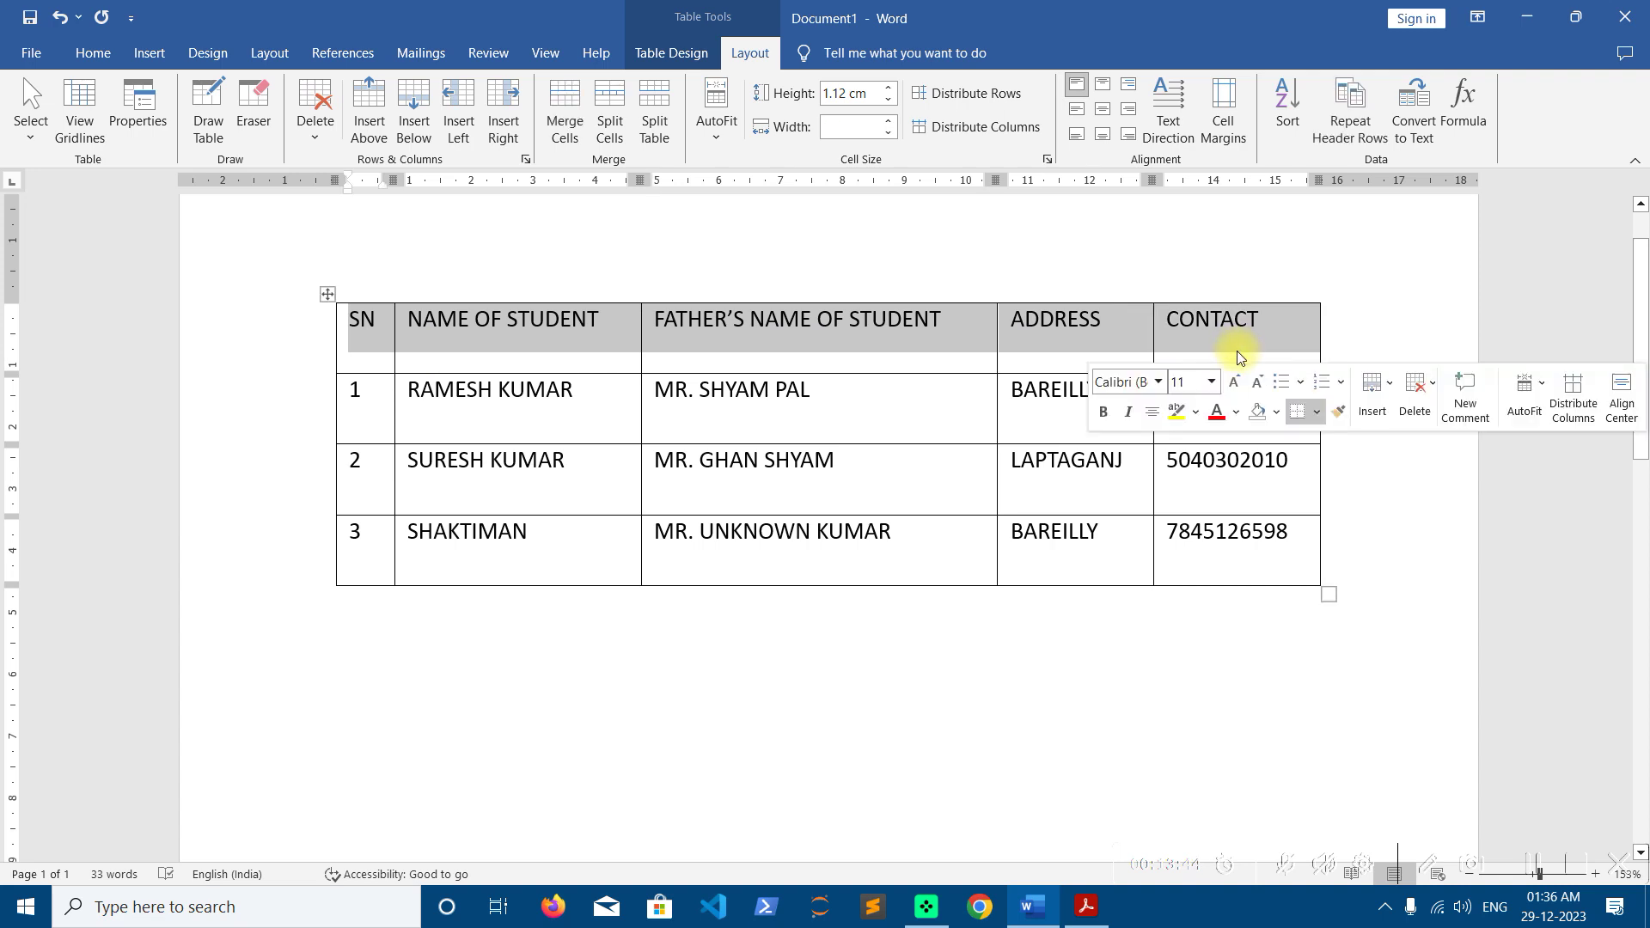
pyautogui.click(851, 127)
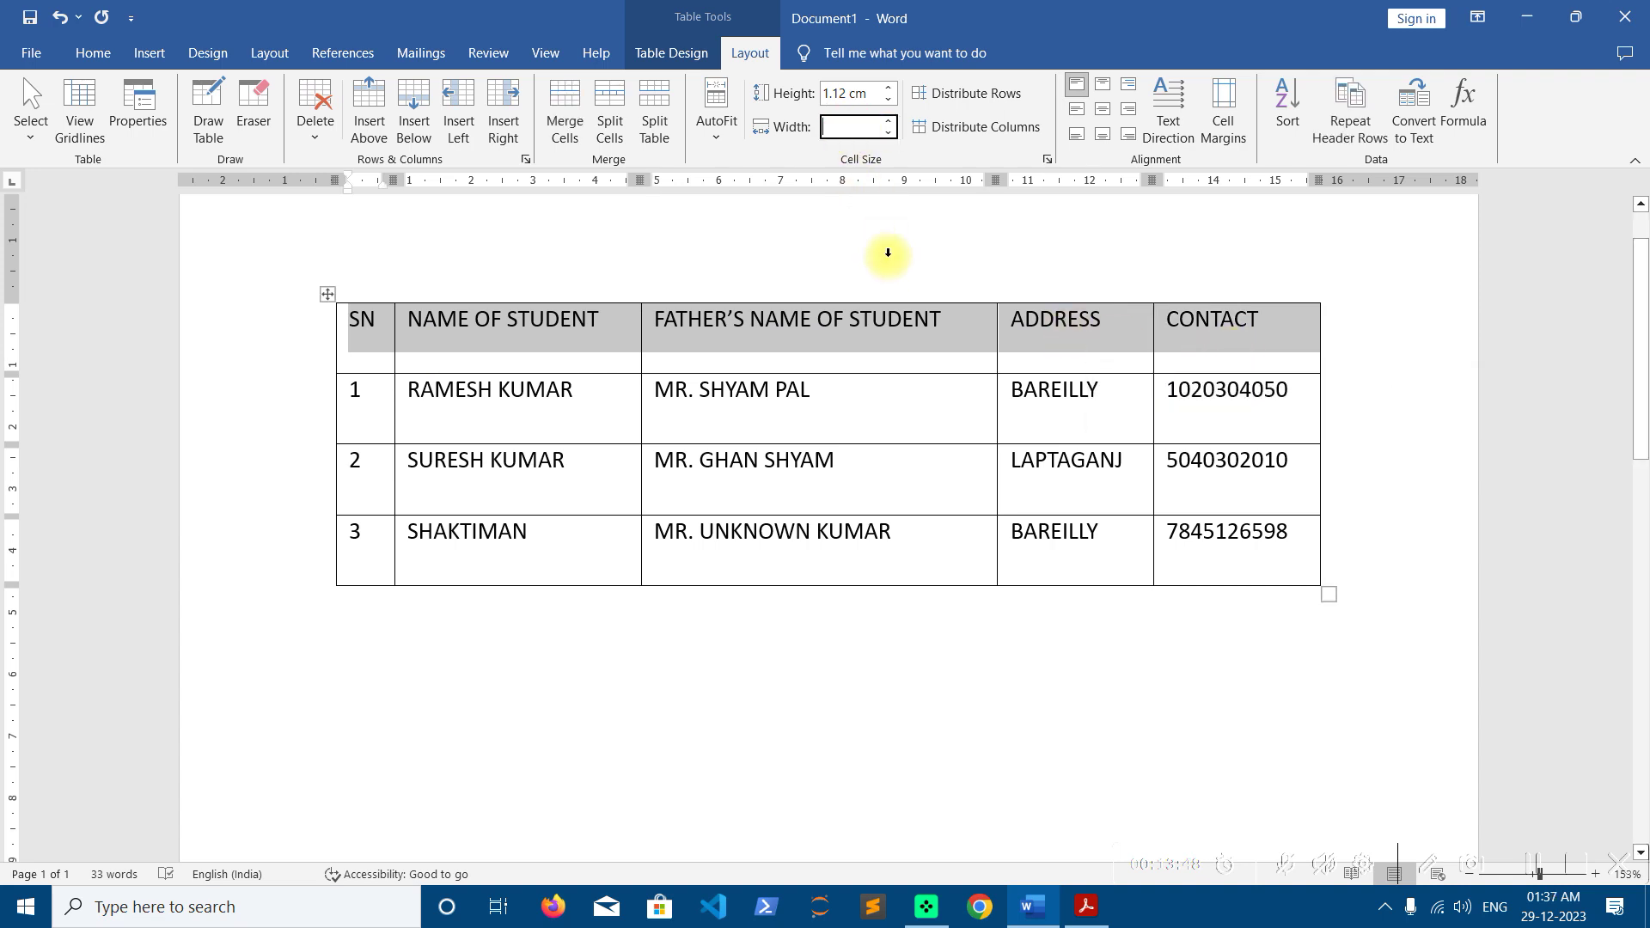
pyautogui.press('Return')
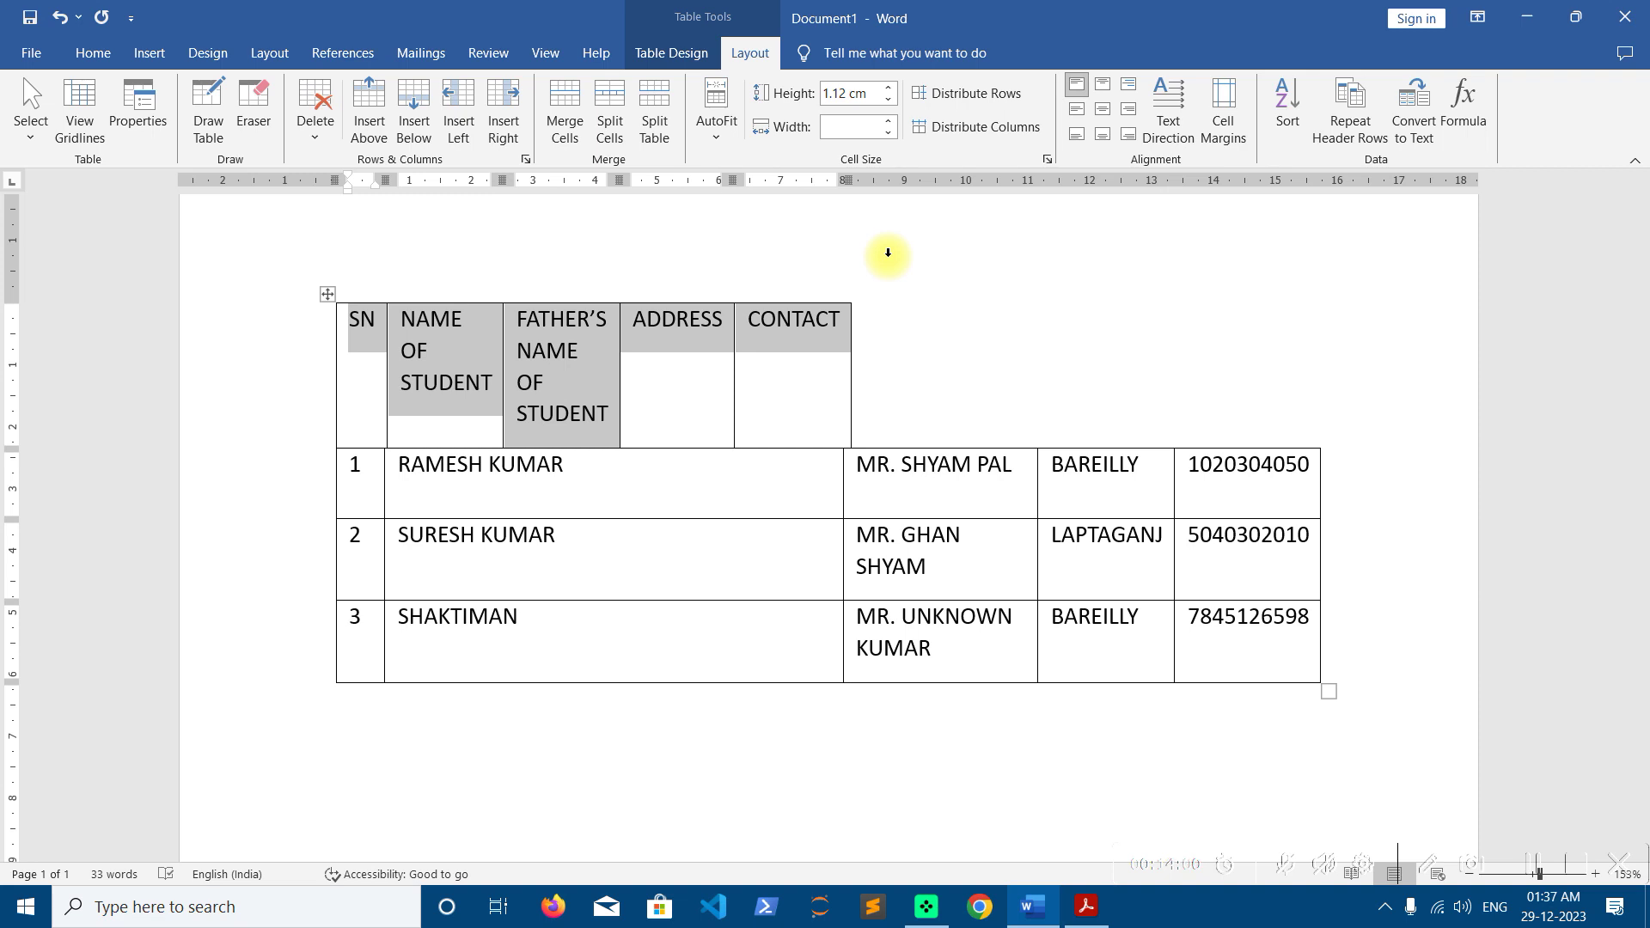
pyautogui.hotkey('ctrl', 'z')
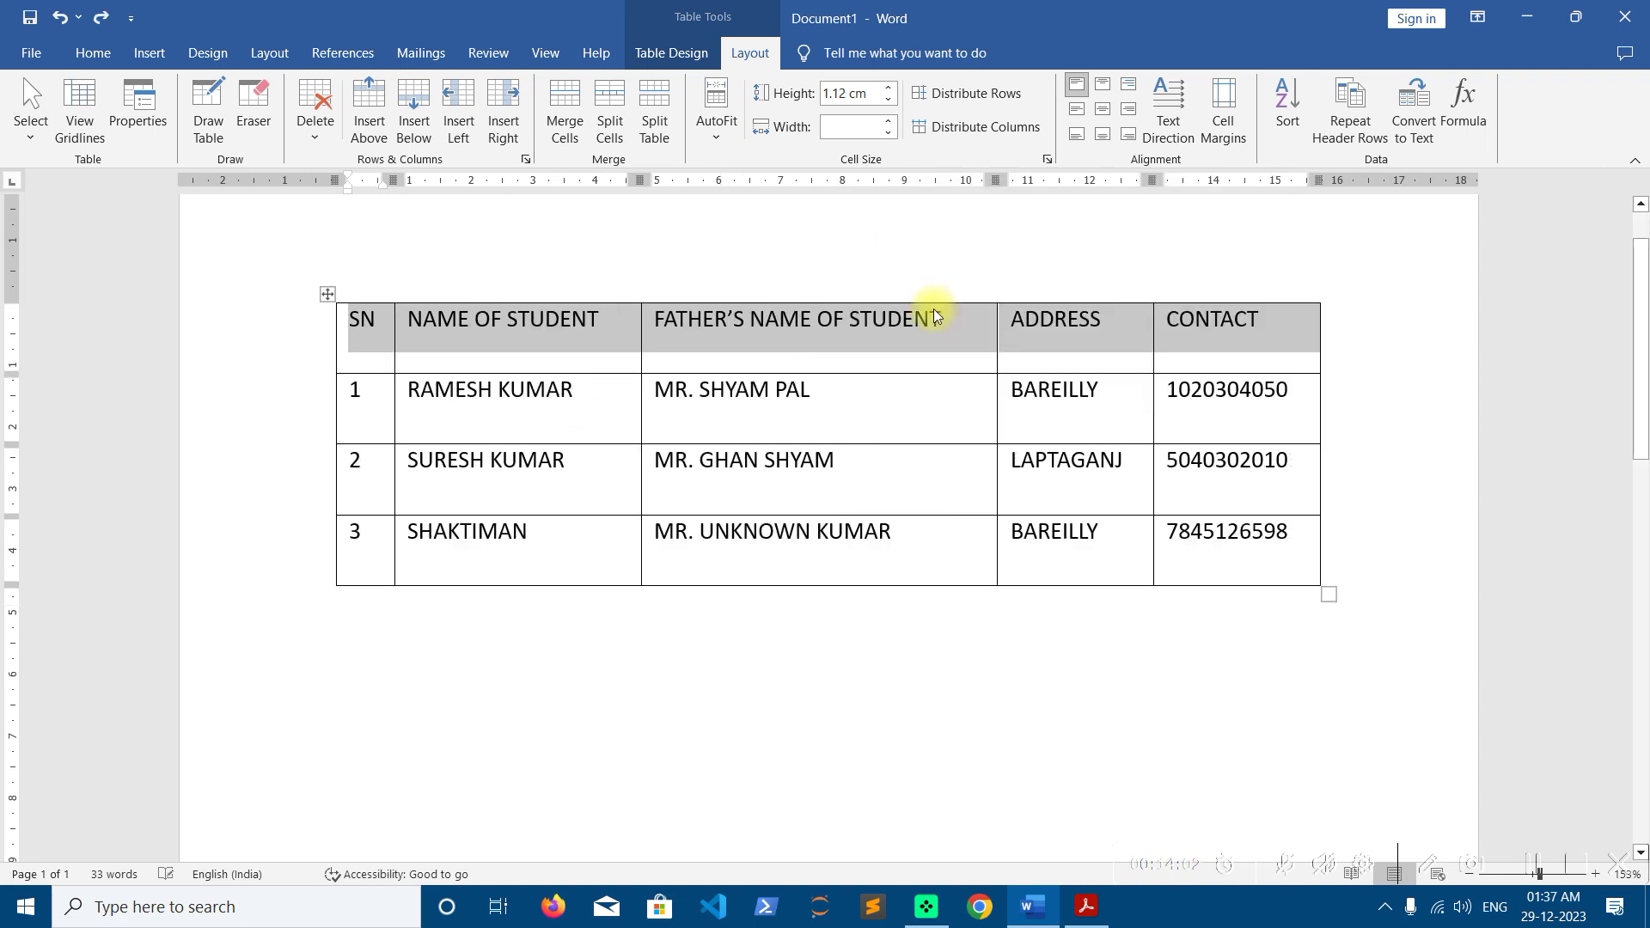
pyautogui.click(910, 361)
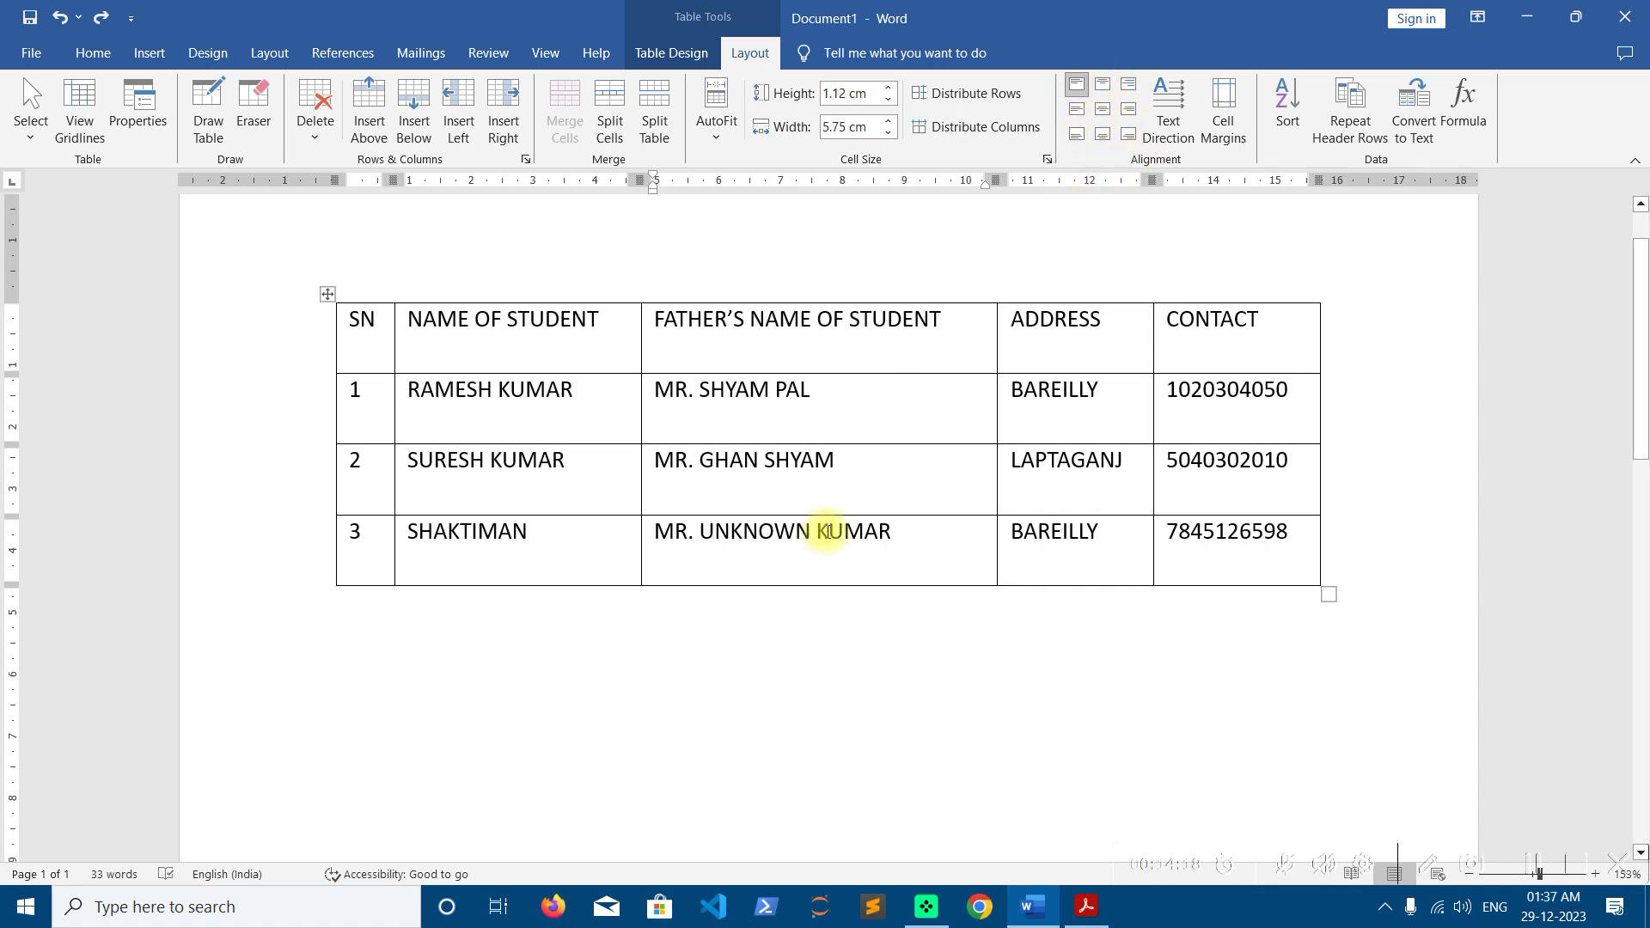
# Append three blank rows, merge their father's-name cells and type OMPHO in the merged cell
pyautogui.click(1176, 556)
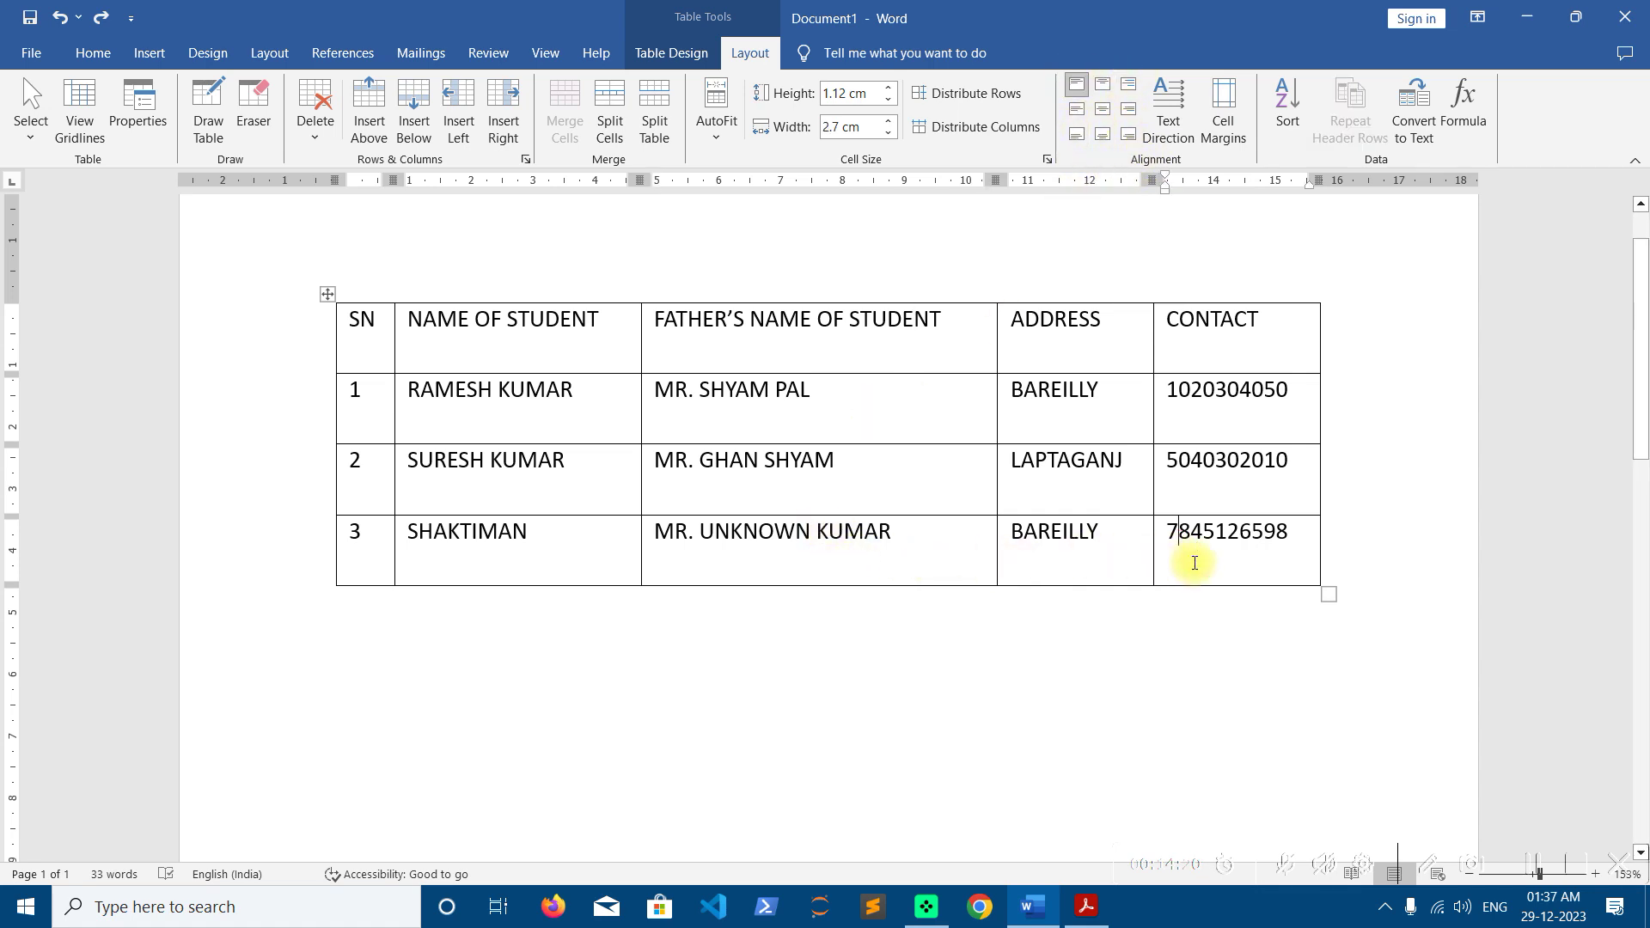
pyautogui.press('Tab')
pyautogui.press('Tab')
pyautogui.press('Tab')
pyautogui.press('Tab')
pyautogui.press('Tab')
pyautogui.press('Tab')
pyautogui.press('Tab')
pyautogui.press('Tab')
pyautogui.press('Tab')
pyautogui.press('Tab')
pyautogui.press('Tab')
pyautogui.press('Tab')
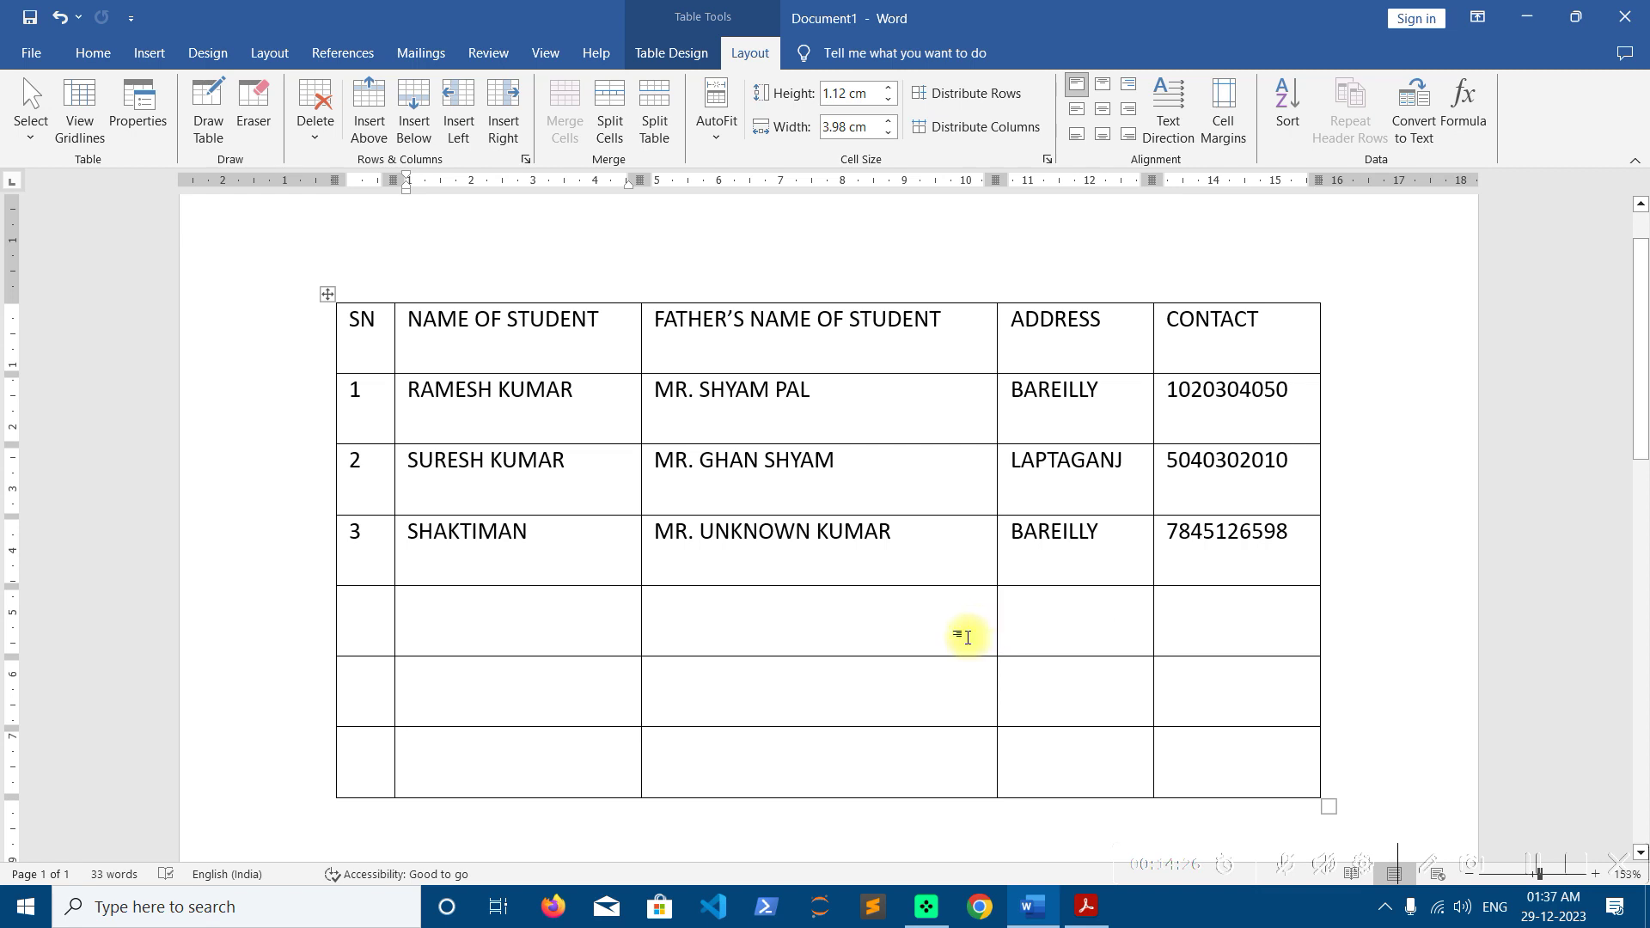
pyautogui.moveTo(839, 626); pyautogui.dragTo(840, 745)
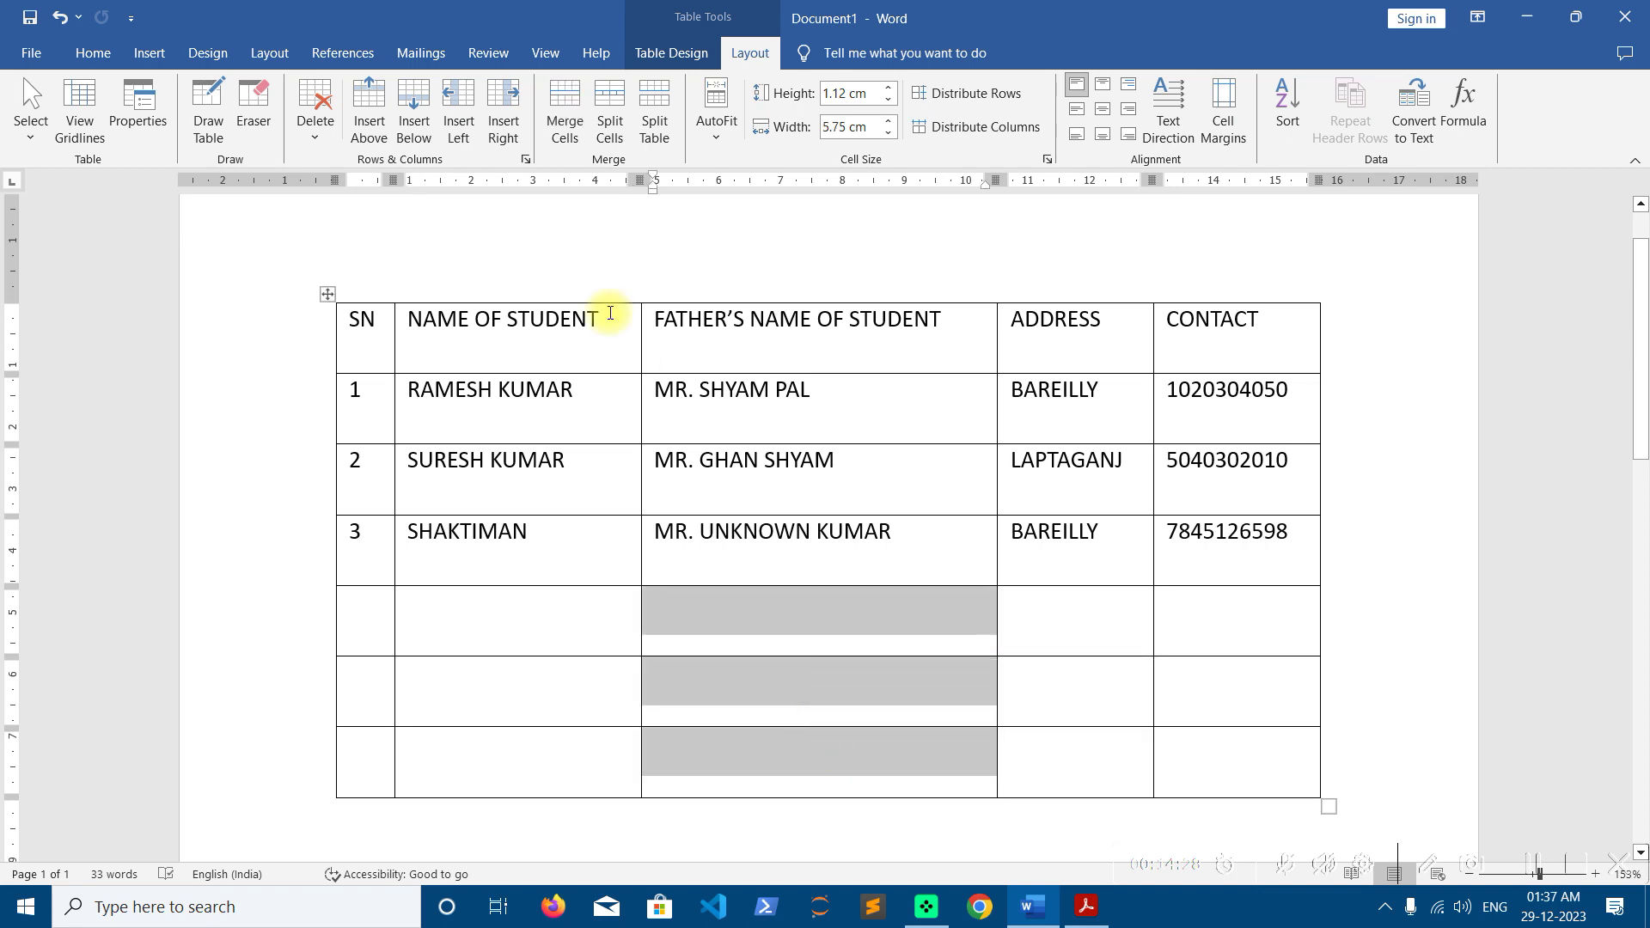
pyautogui.click(565, 112)
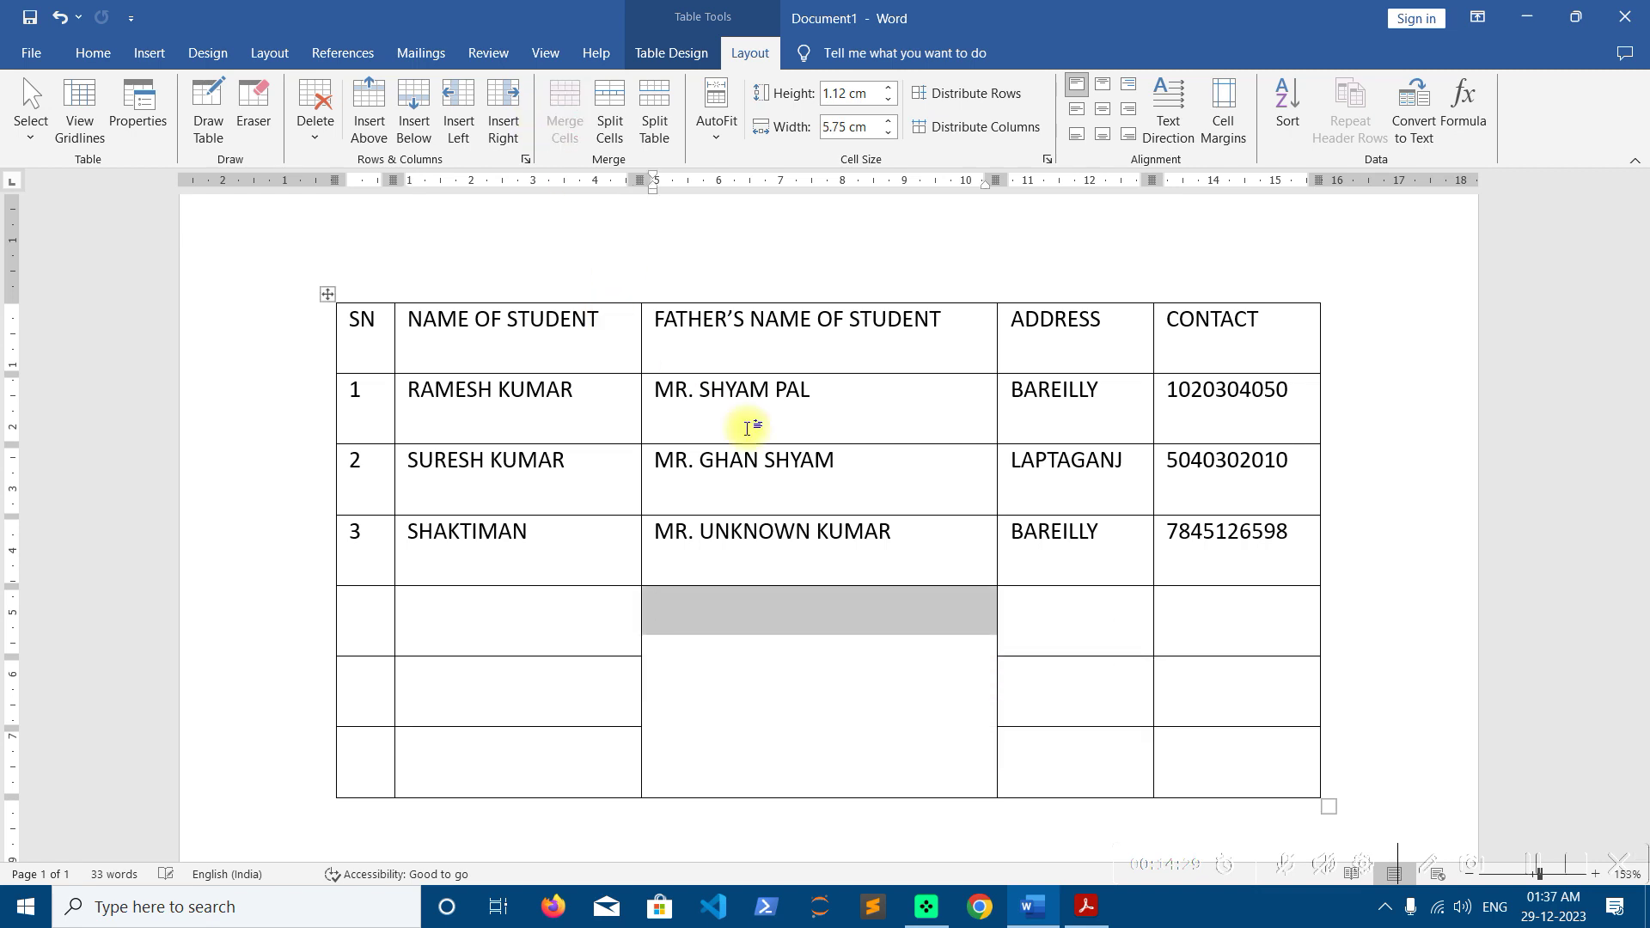
pyautogui.click(779, 630)
pyautogui.write('OMPHO')
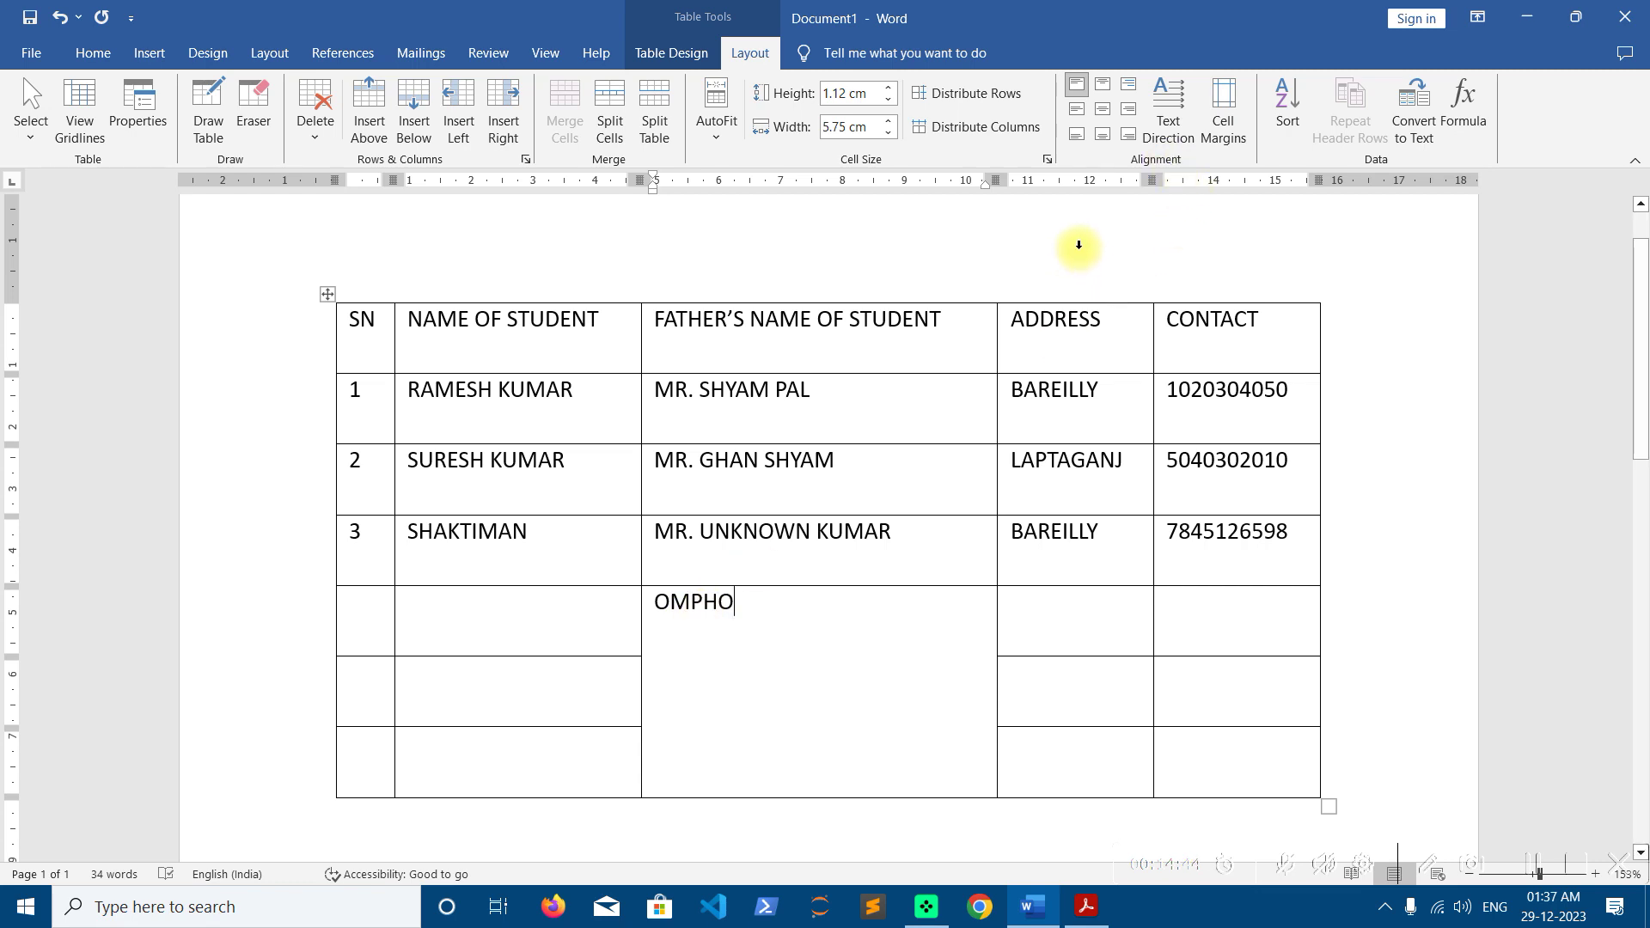
# Try top-centre, top-right, and bottom-left, centre and right alignments for OMPHO
pyautogui.click(1100, 90)
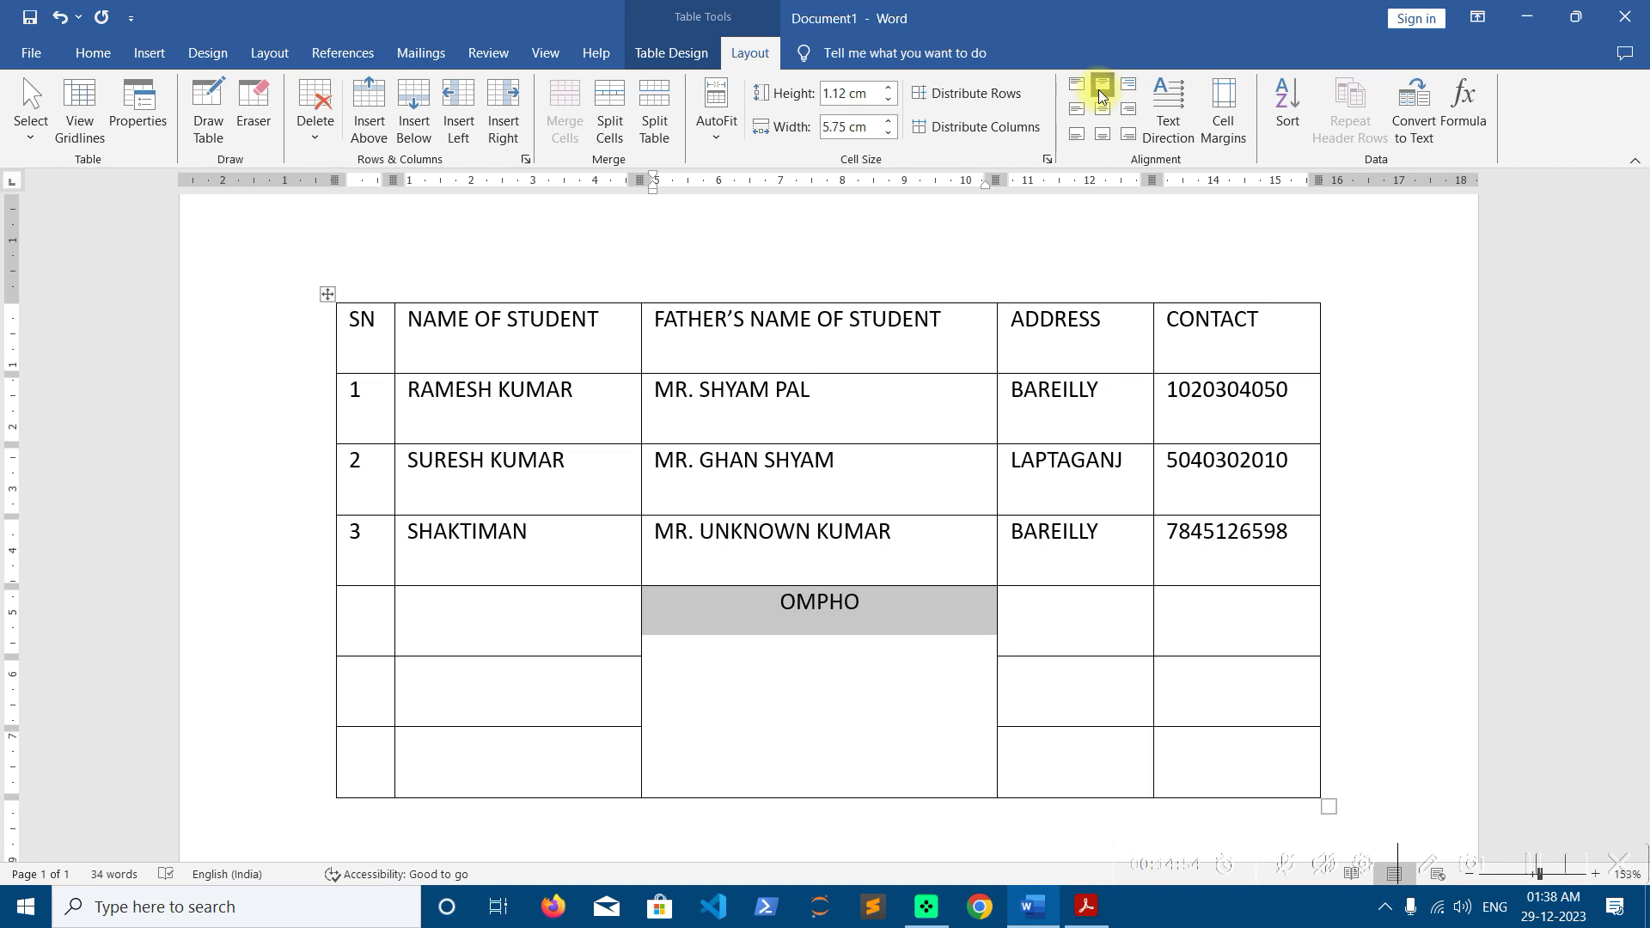
pyautogui.click(851, 625)
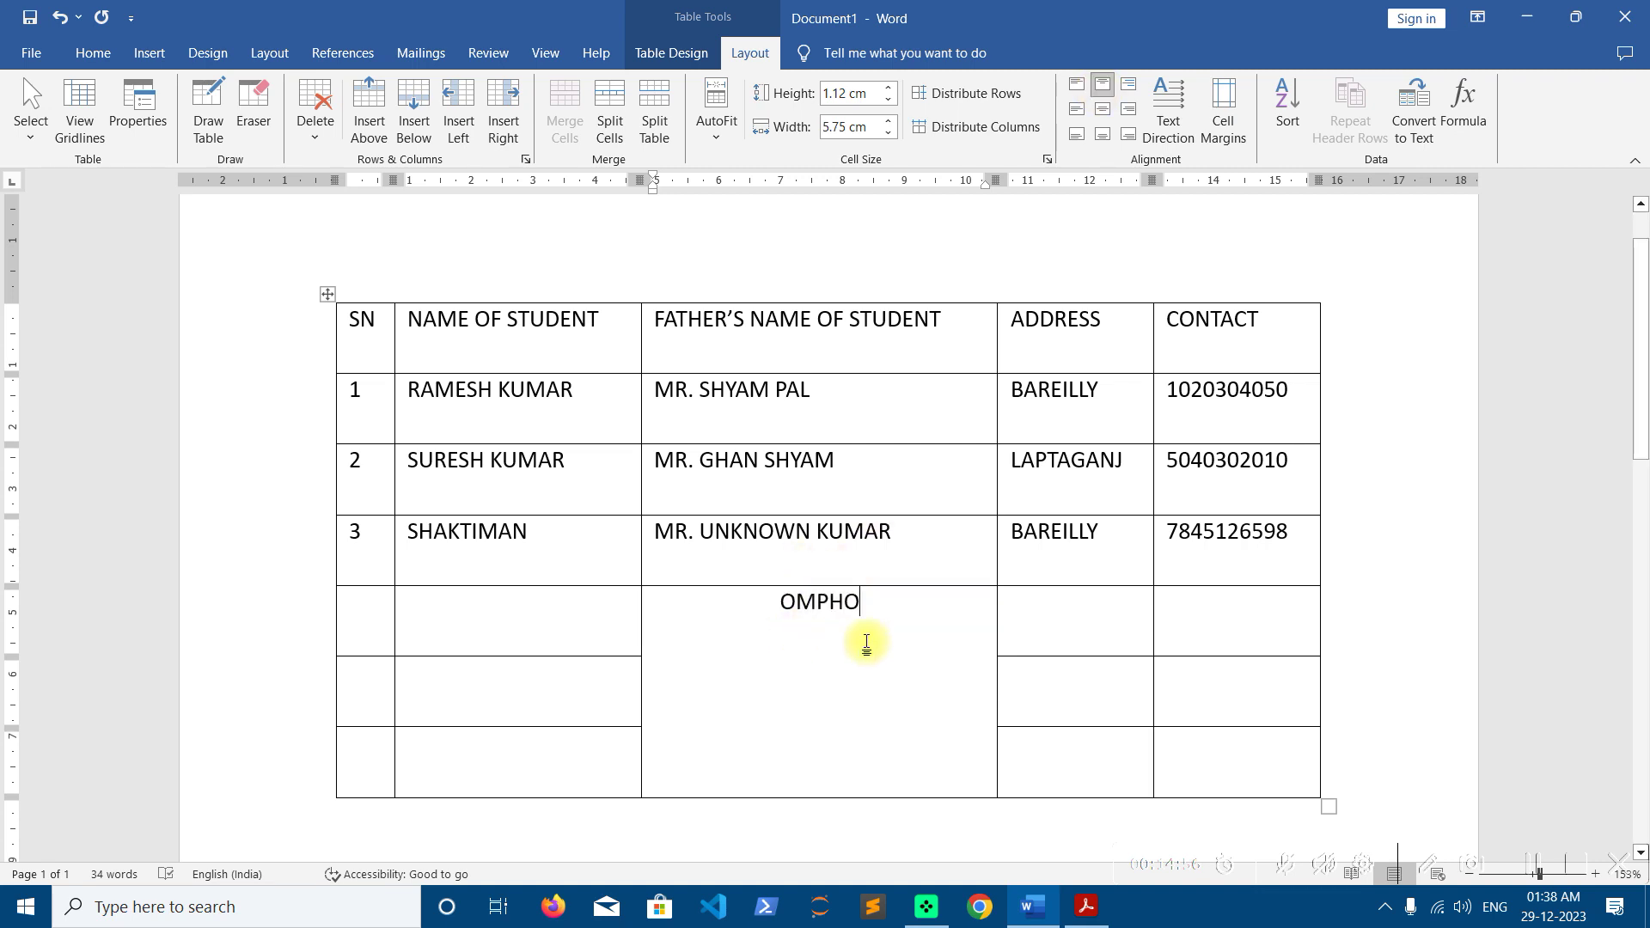
pyautogui.click(1124, 89)
pyautogui.click(939, 606)
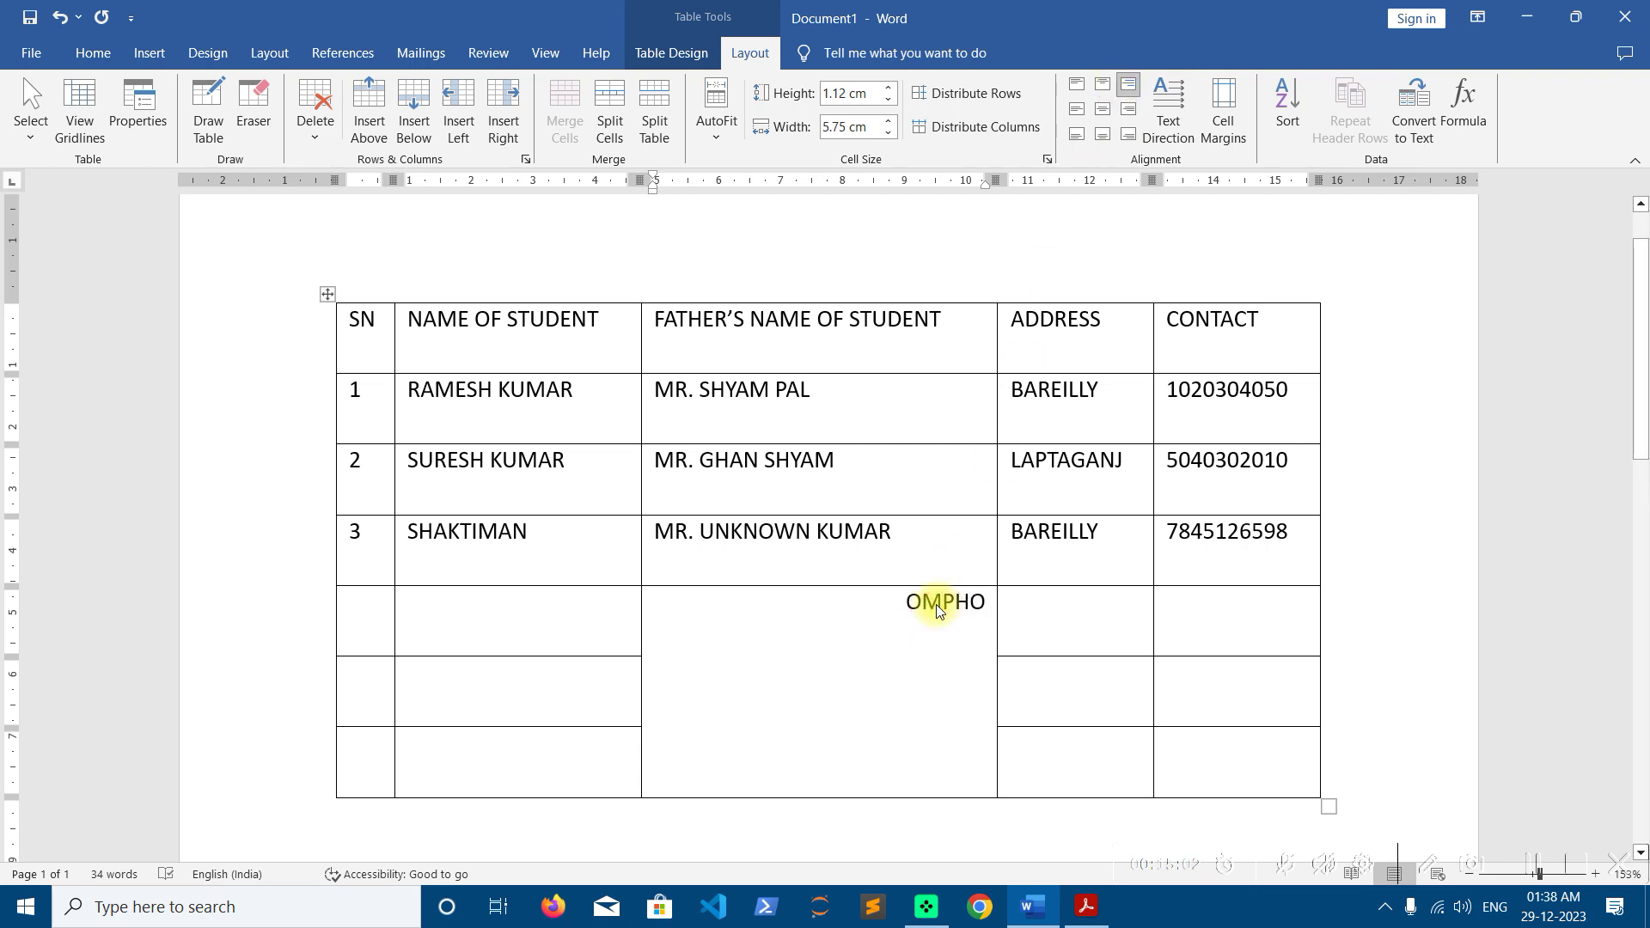
pyautogui.click(1079, 137)
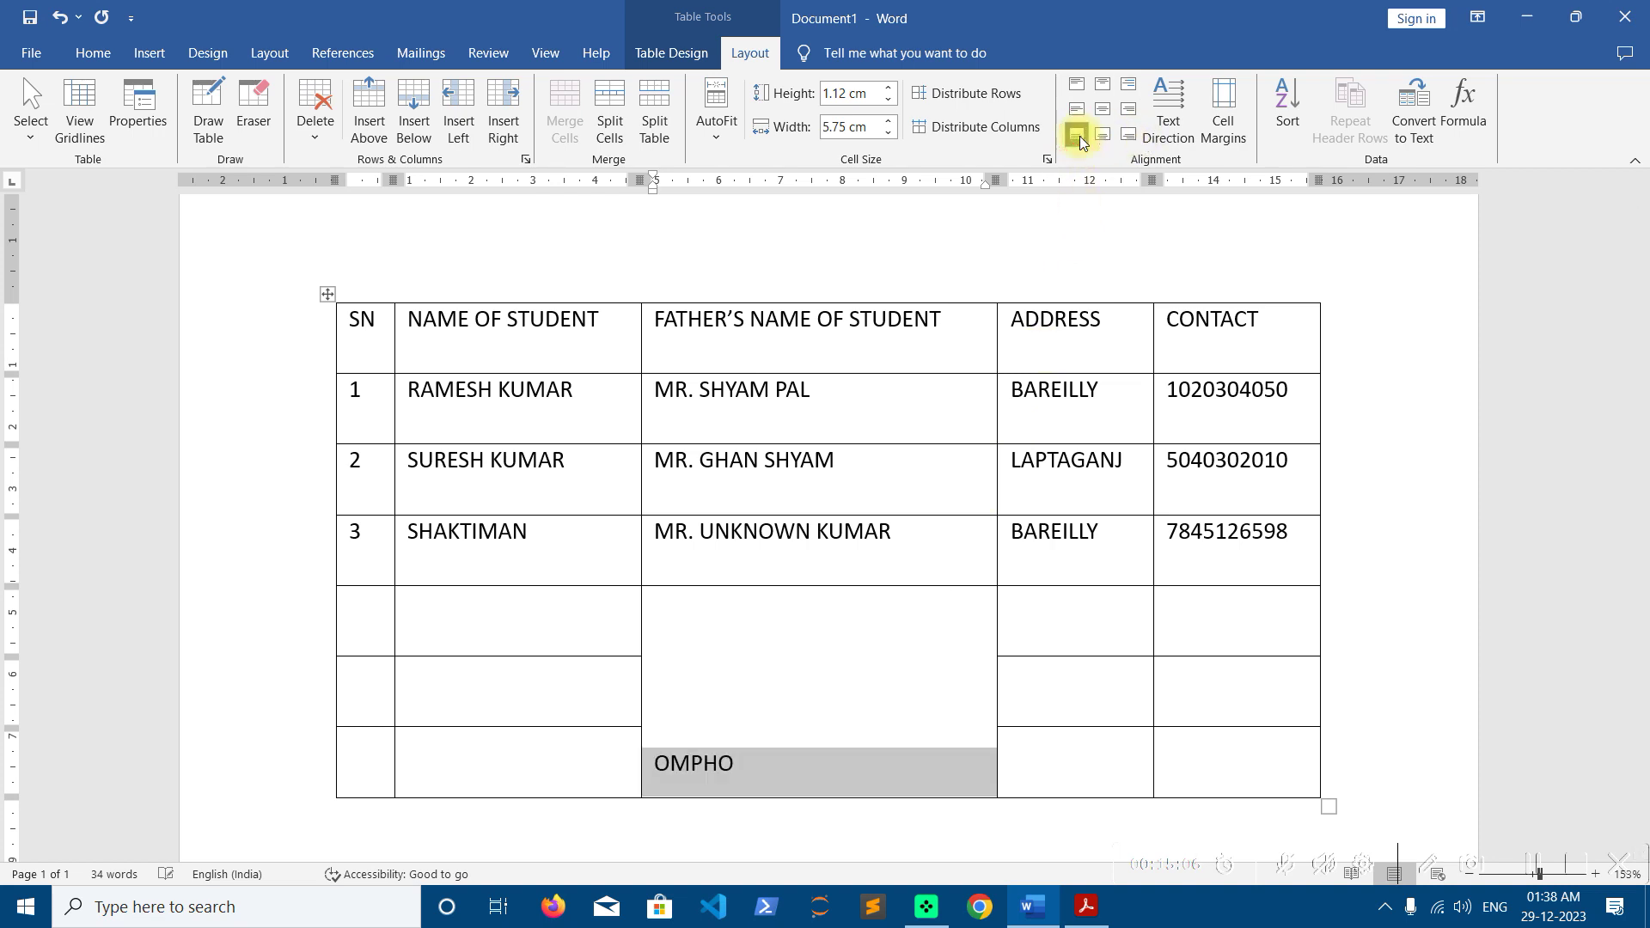
pyautogui.click(1102, 134)
pyautogui.click(1129, 135)
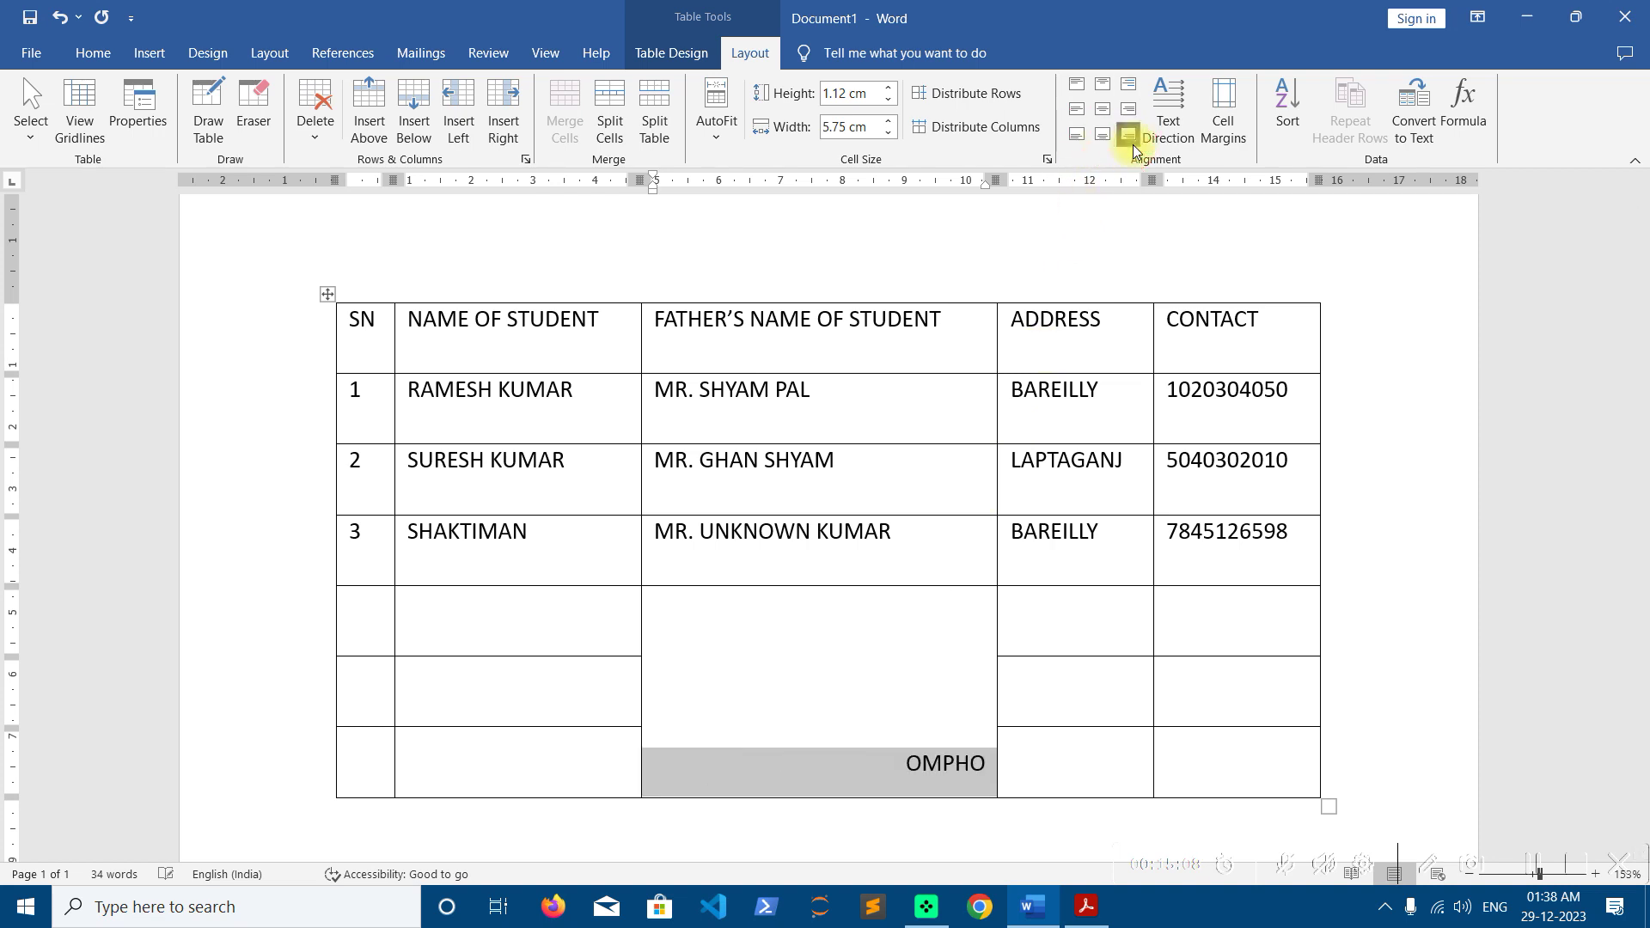
# After trying middle-left and centre, settle OMPHO on middle-right alignment, then select the table
pyautogui.click(1078, 112)
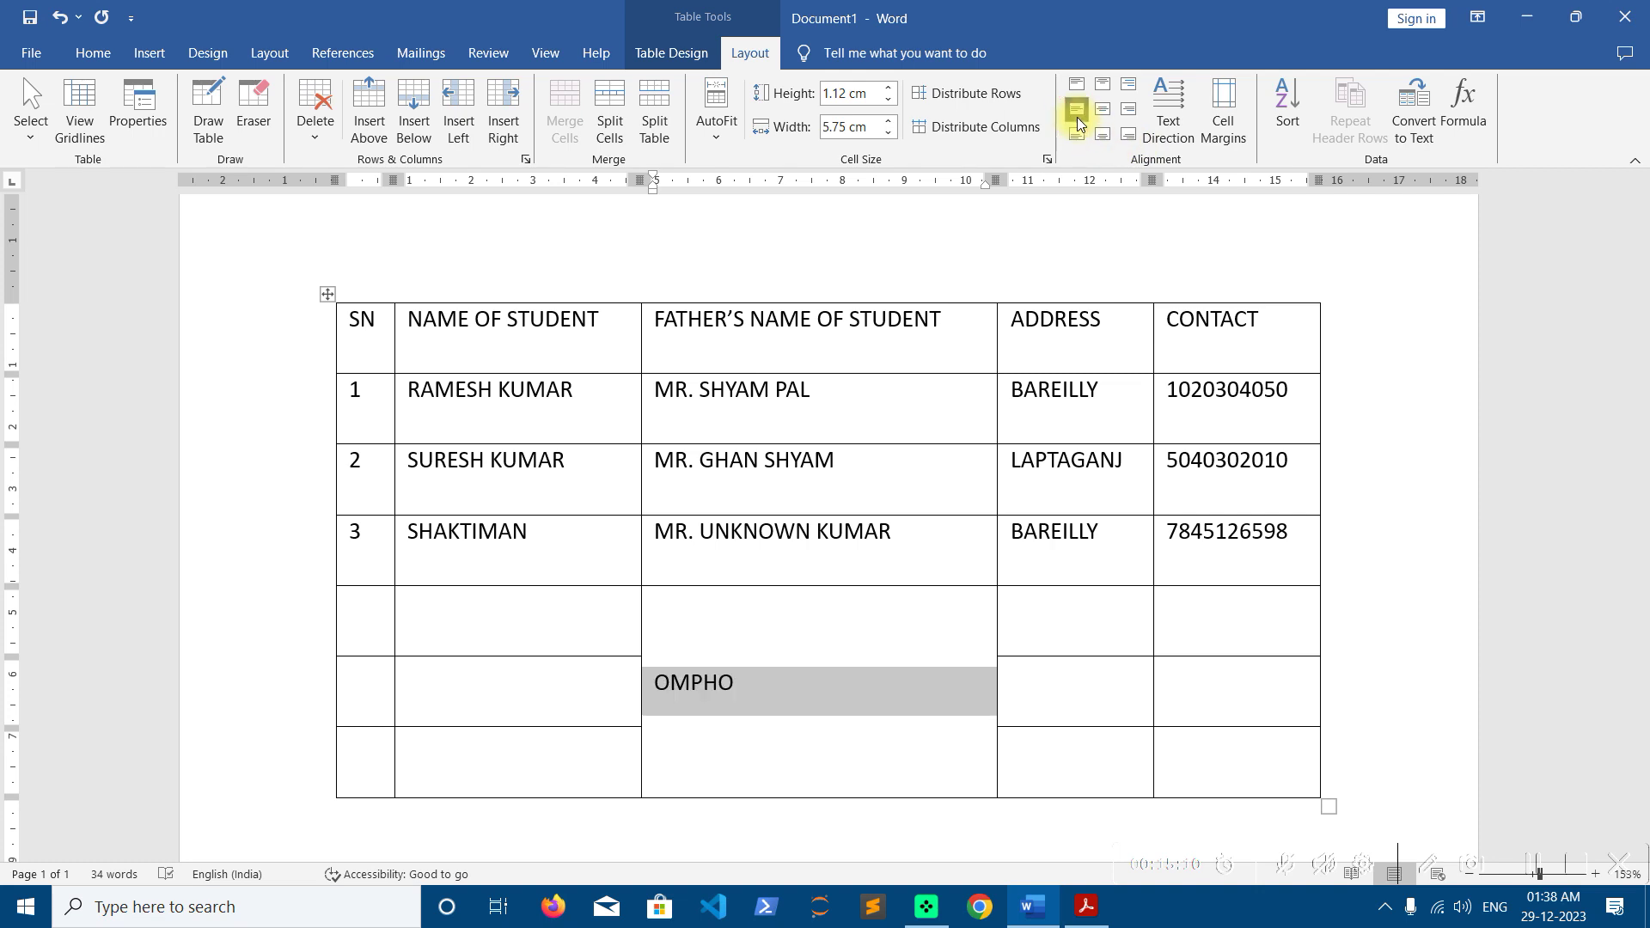
pyautogui.click(1105, 121)
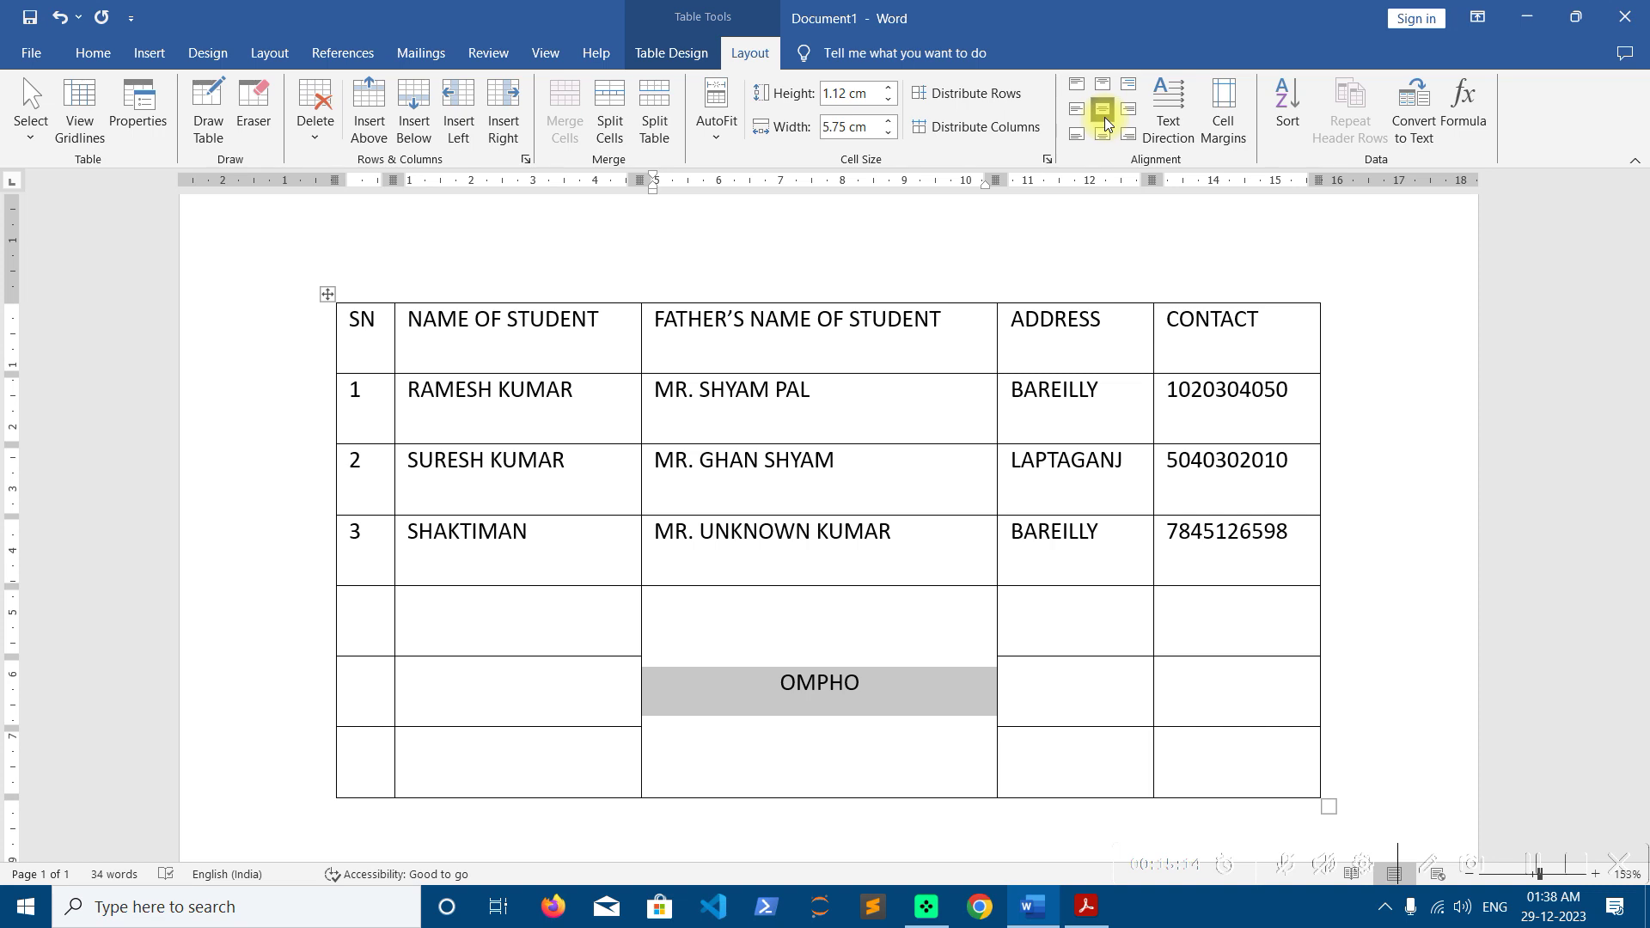
pyautogui.click(1129, 115)
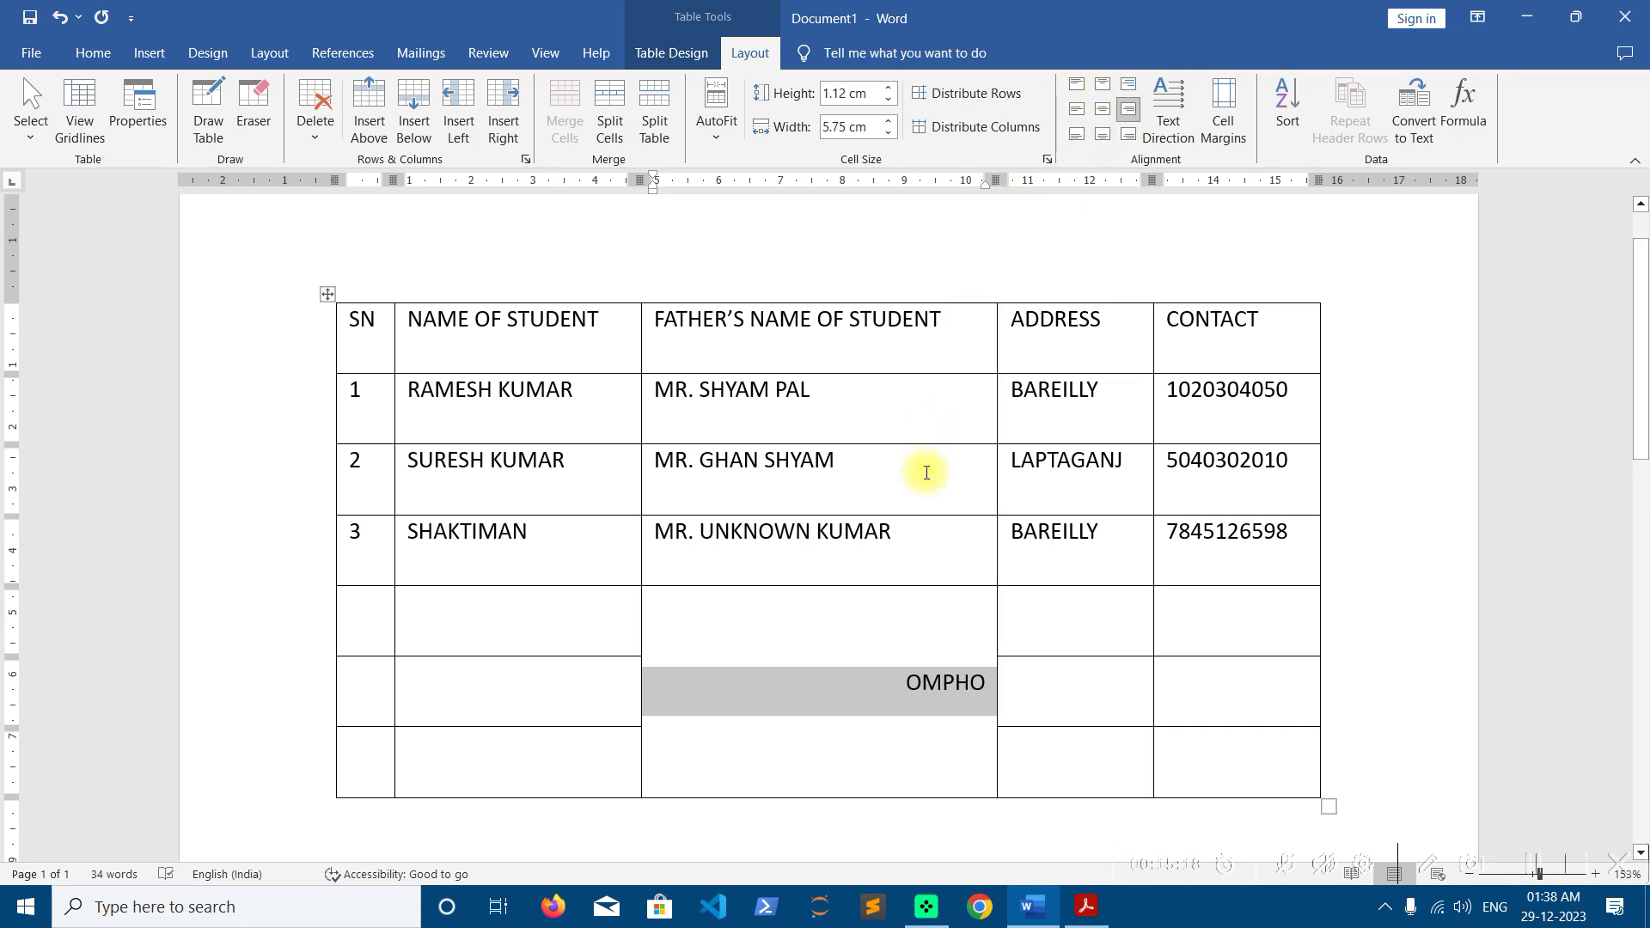
pyautogui.click(678, 488)
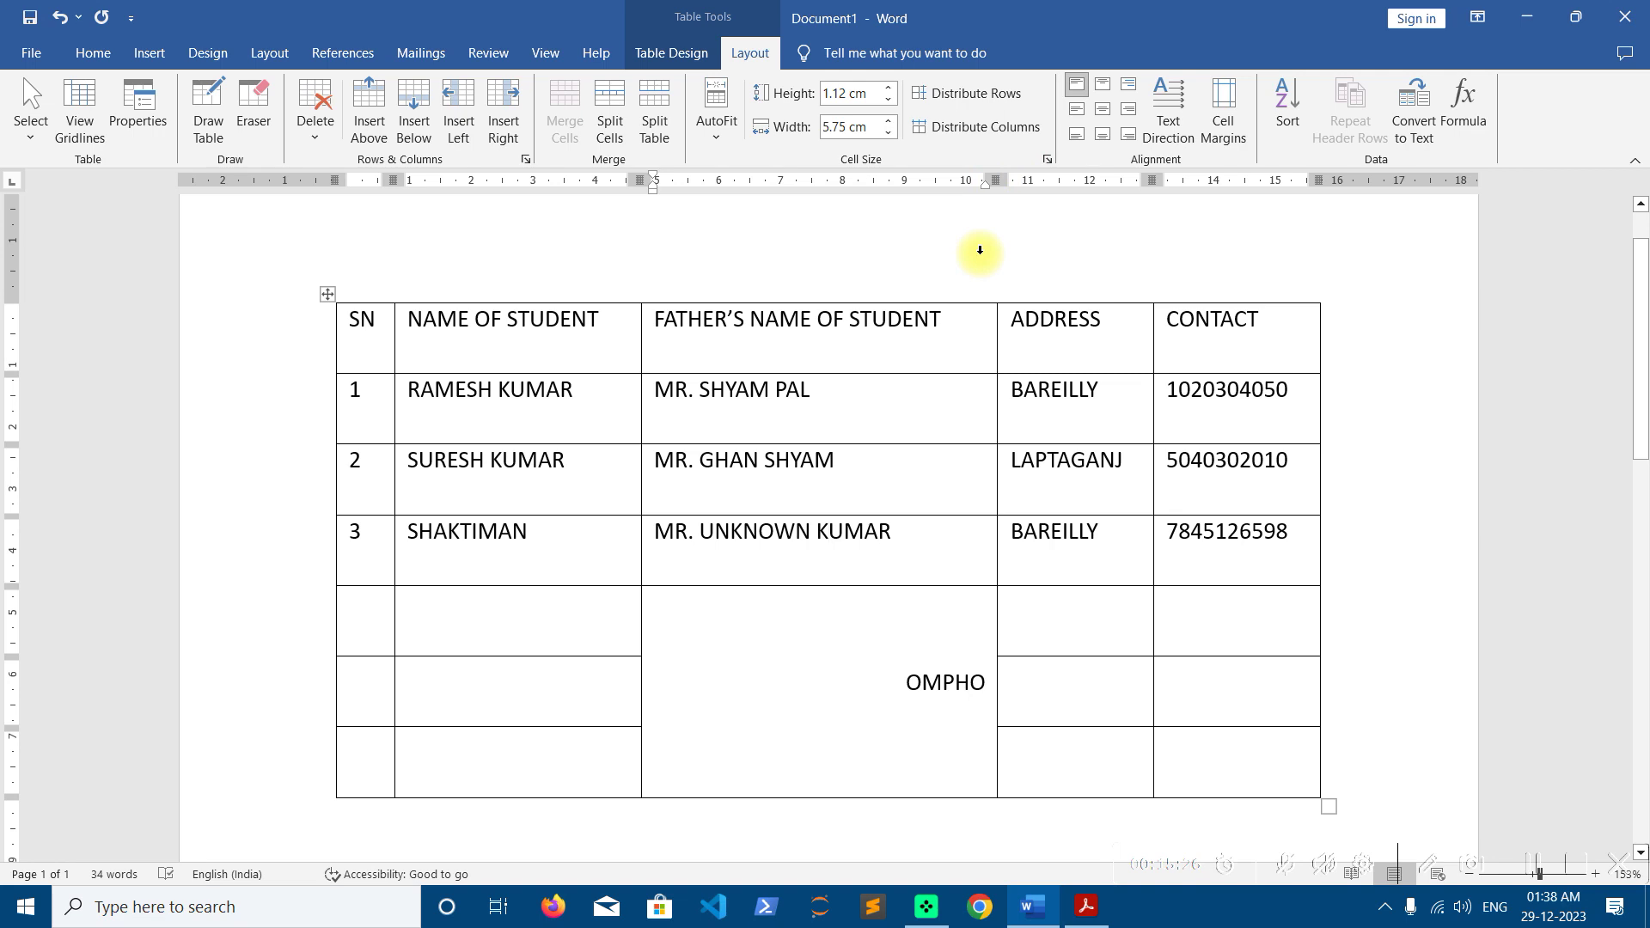
pyautogui.click(329, 296)
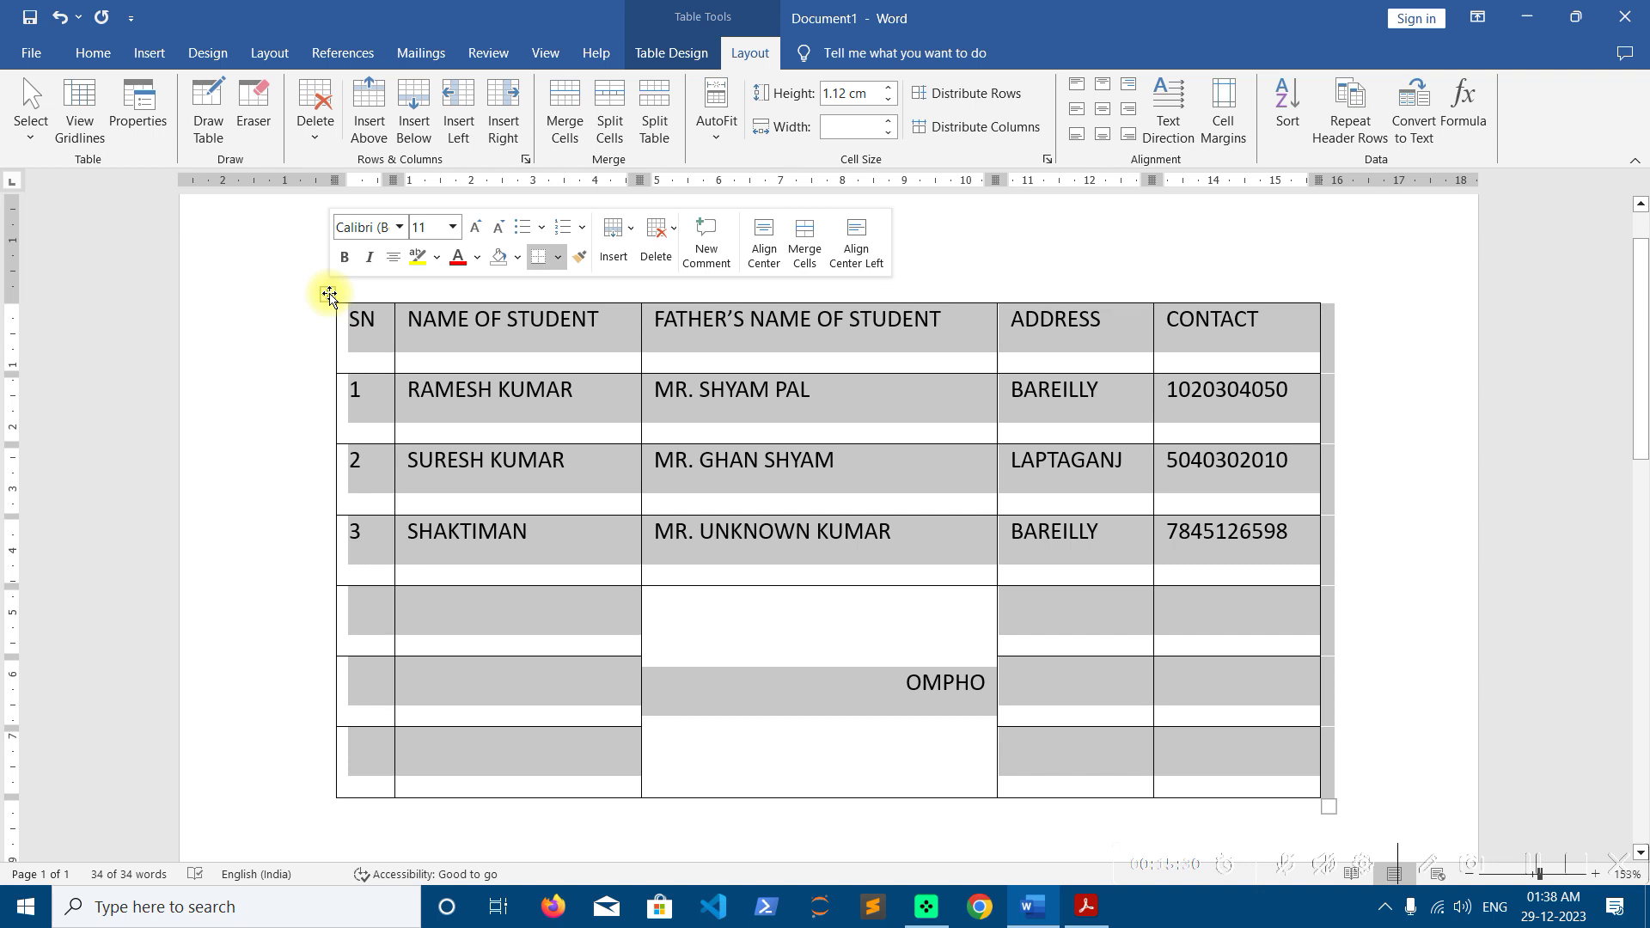
# Centre the text of every table cell horizontally and vertically
pyautogui.click(1105, 111)
pyautogui.click(874, 413)
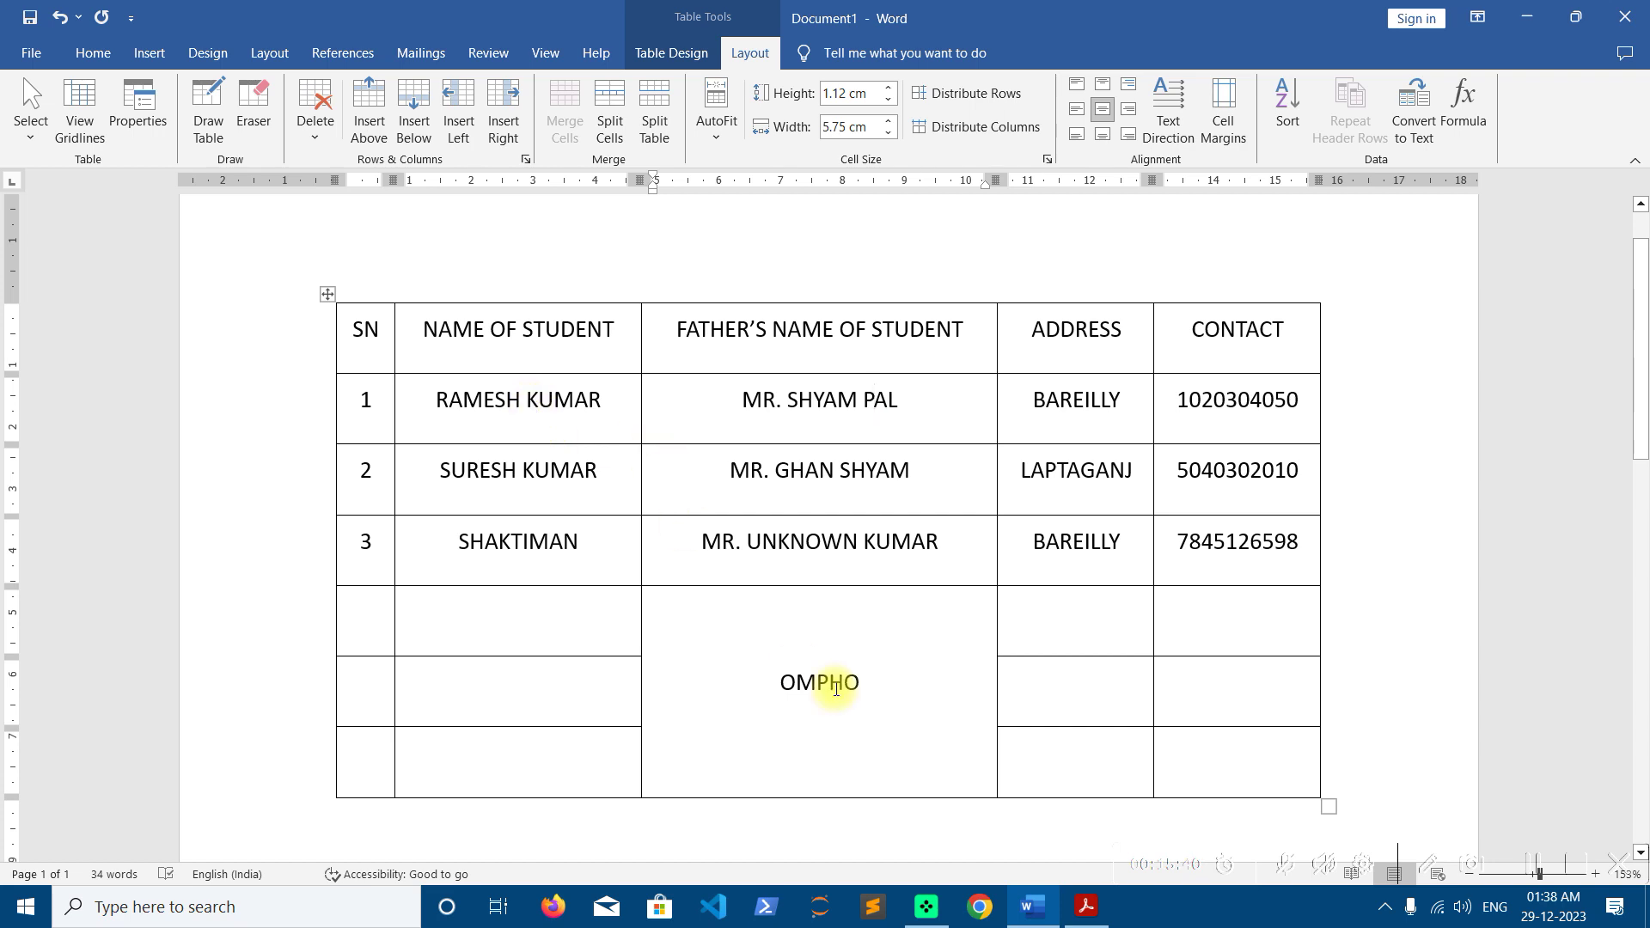
pyautogui.click(894, 703)
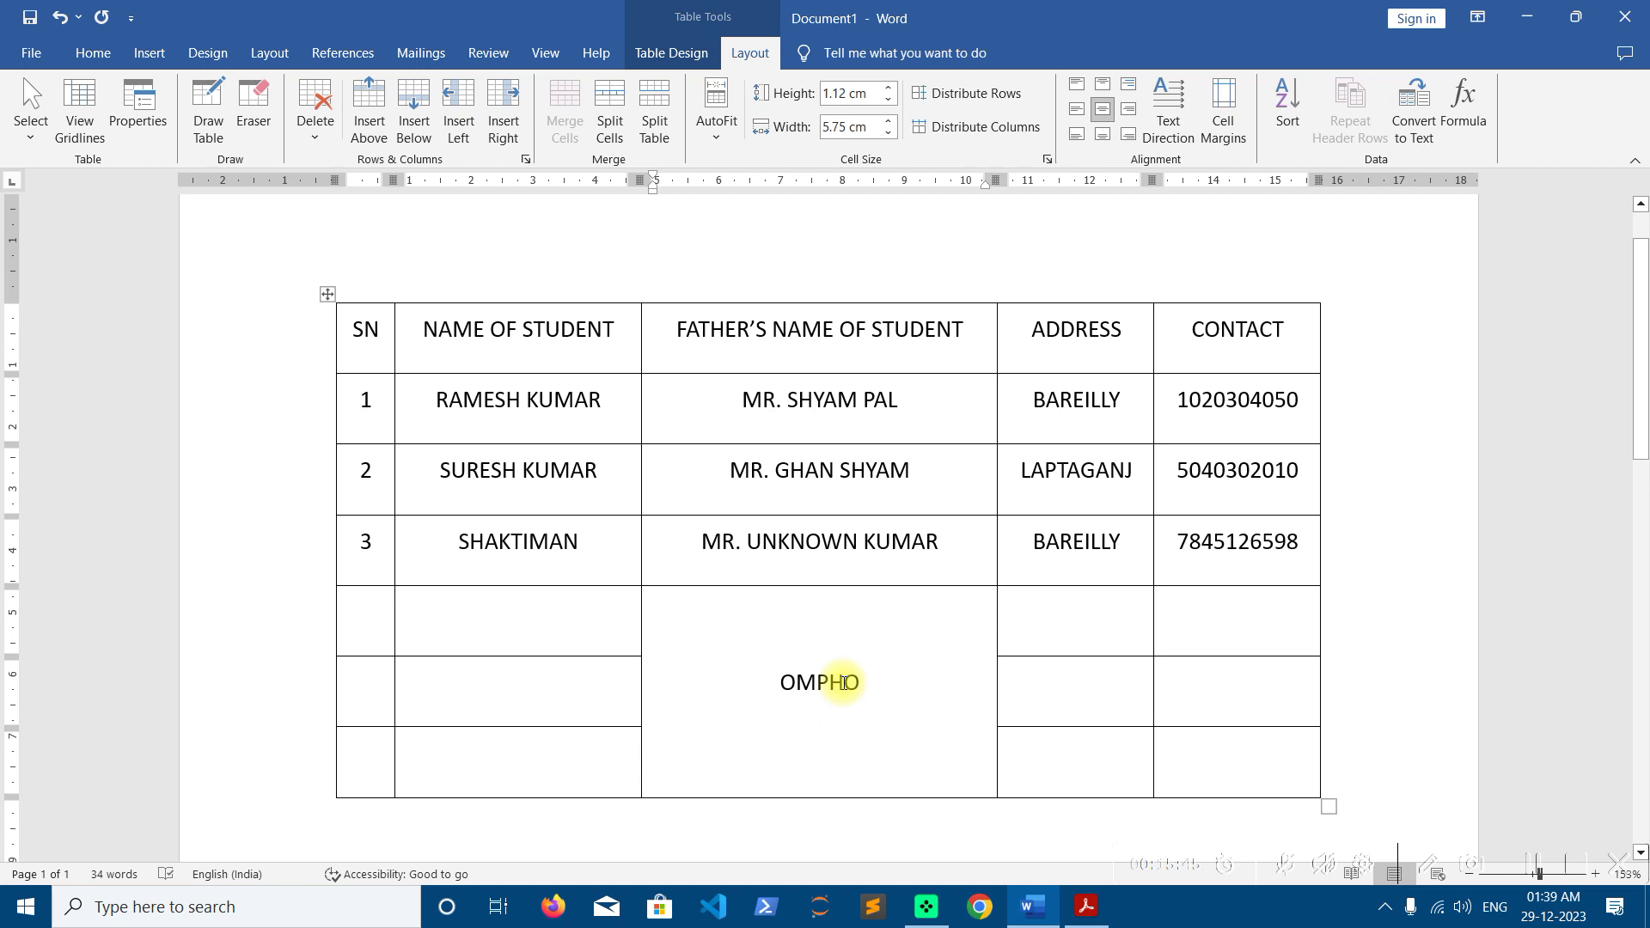
# Add a test line 'QWERTY' below OMPHO, then delete it so OMPHO stands alone
pyautogui.press('Return')
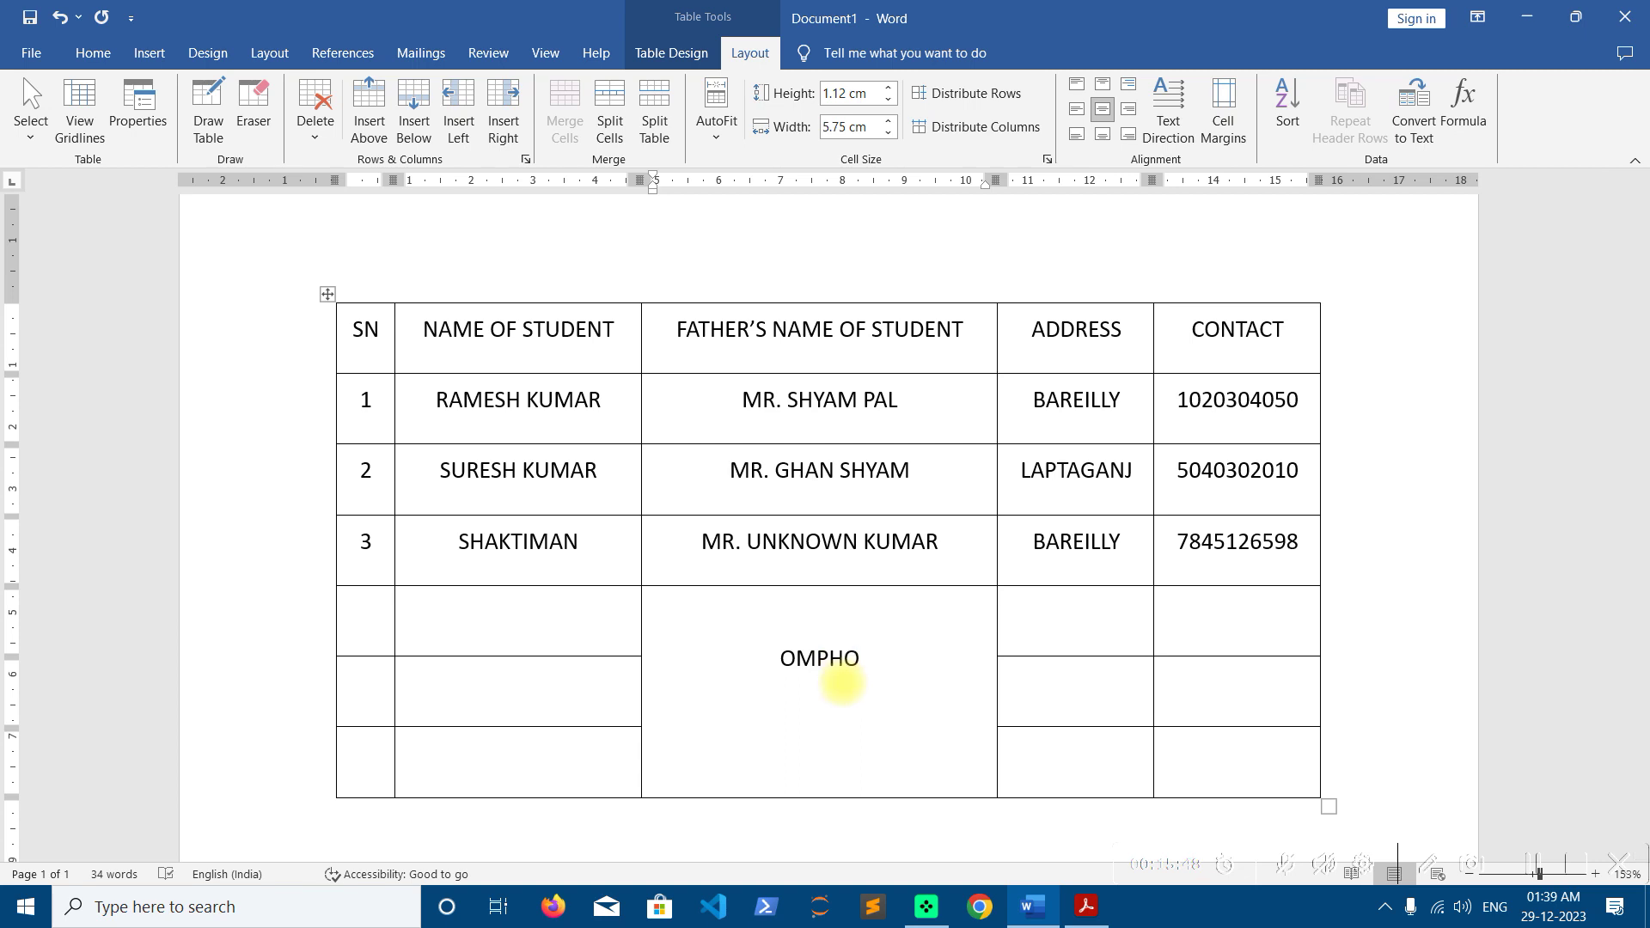
pyautogui.write('QWERTY')
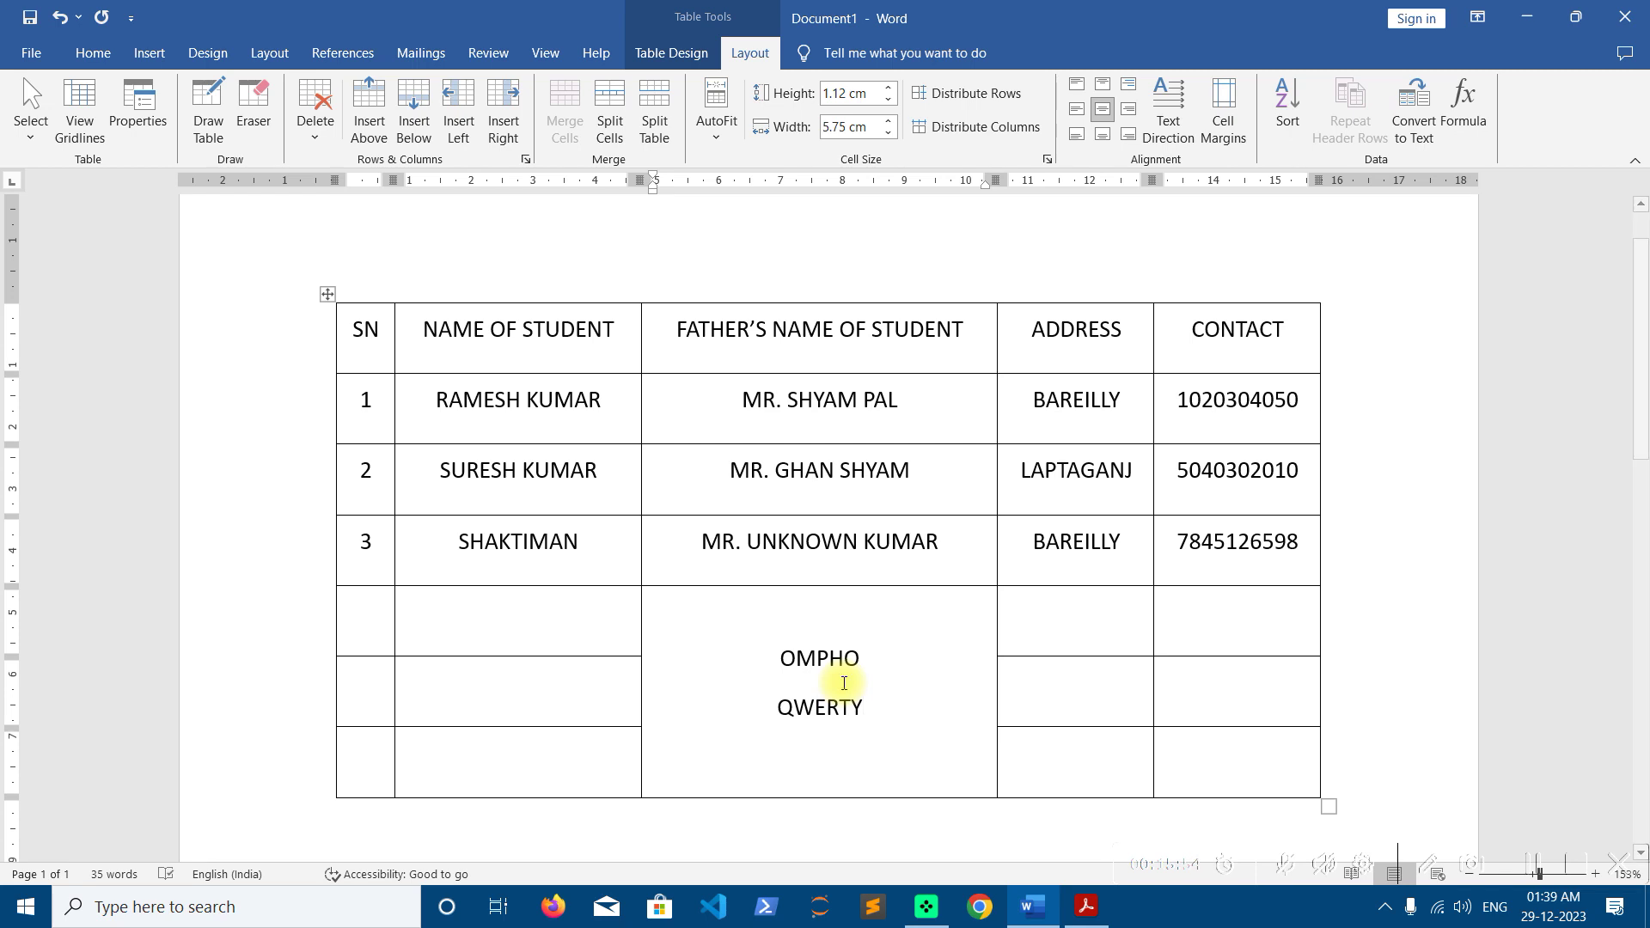
pyautogui.press('BackSpace')
pyautogui.press('BackSpace')
pyautogui.press('BackSpace')
pyautogui.press('BackSpace')
pyautogui.press('BackSpace')
pyautogui.press('BackSpace')
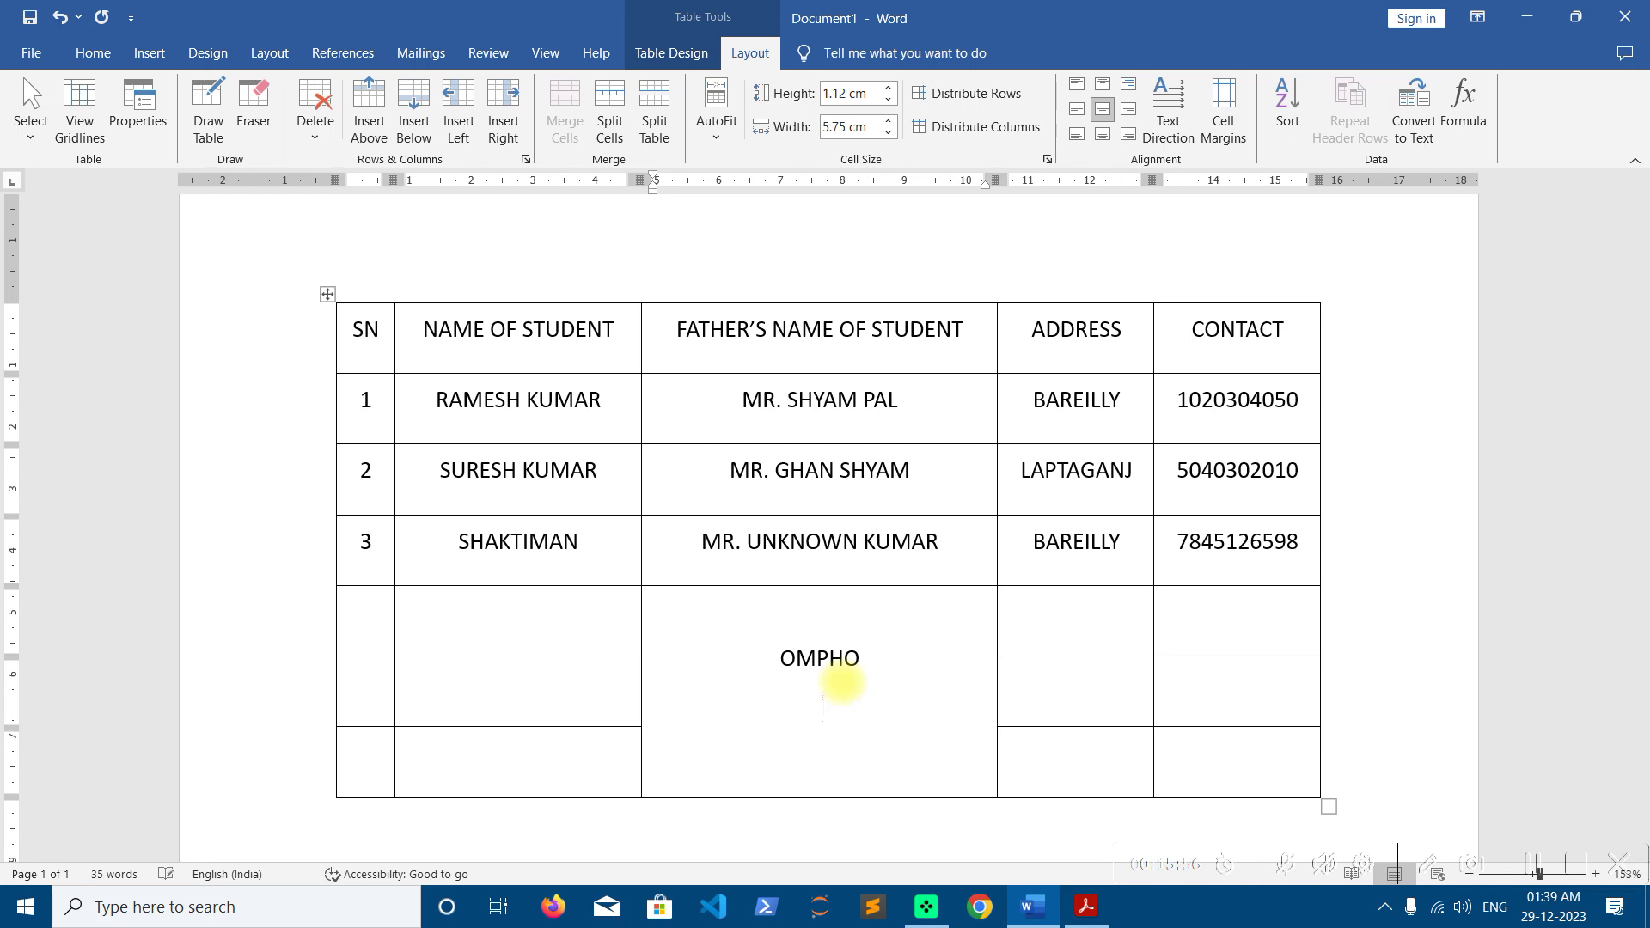
pyautogui.press('BackSpace')
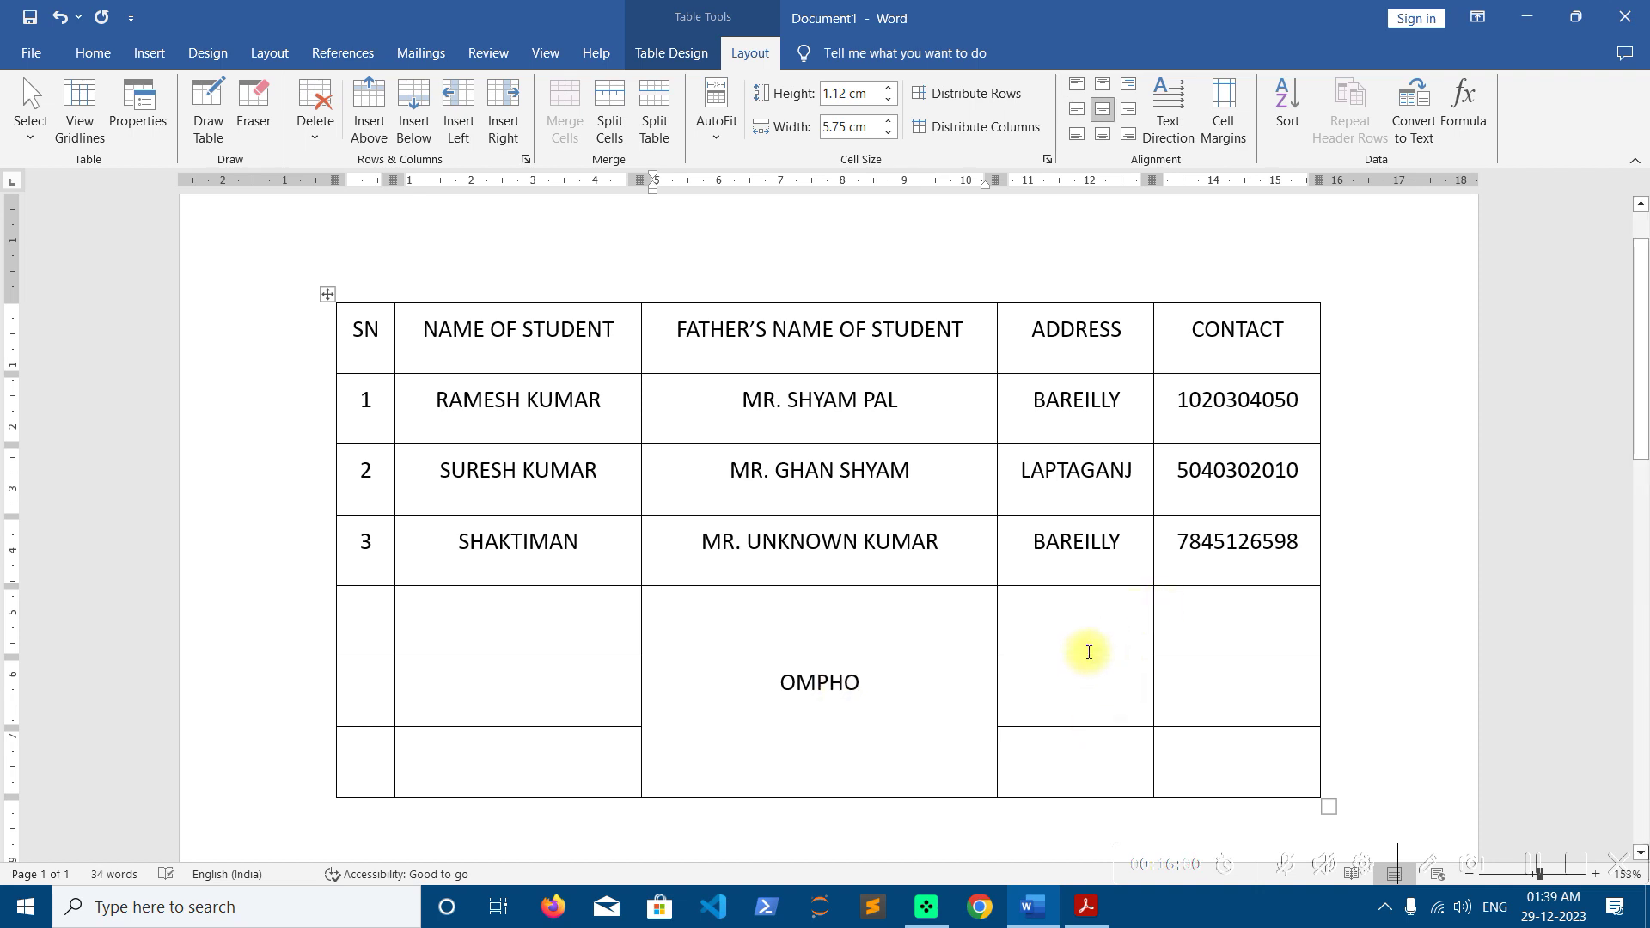
# Rotate OMPHO to vertical text, test it with stray letters and delete them
pyautogui.click(1168, 110)
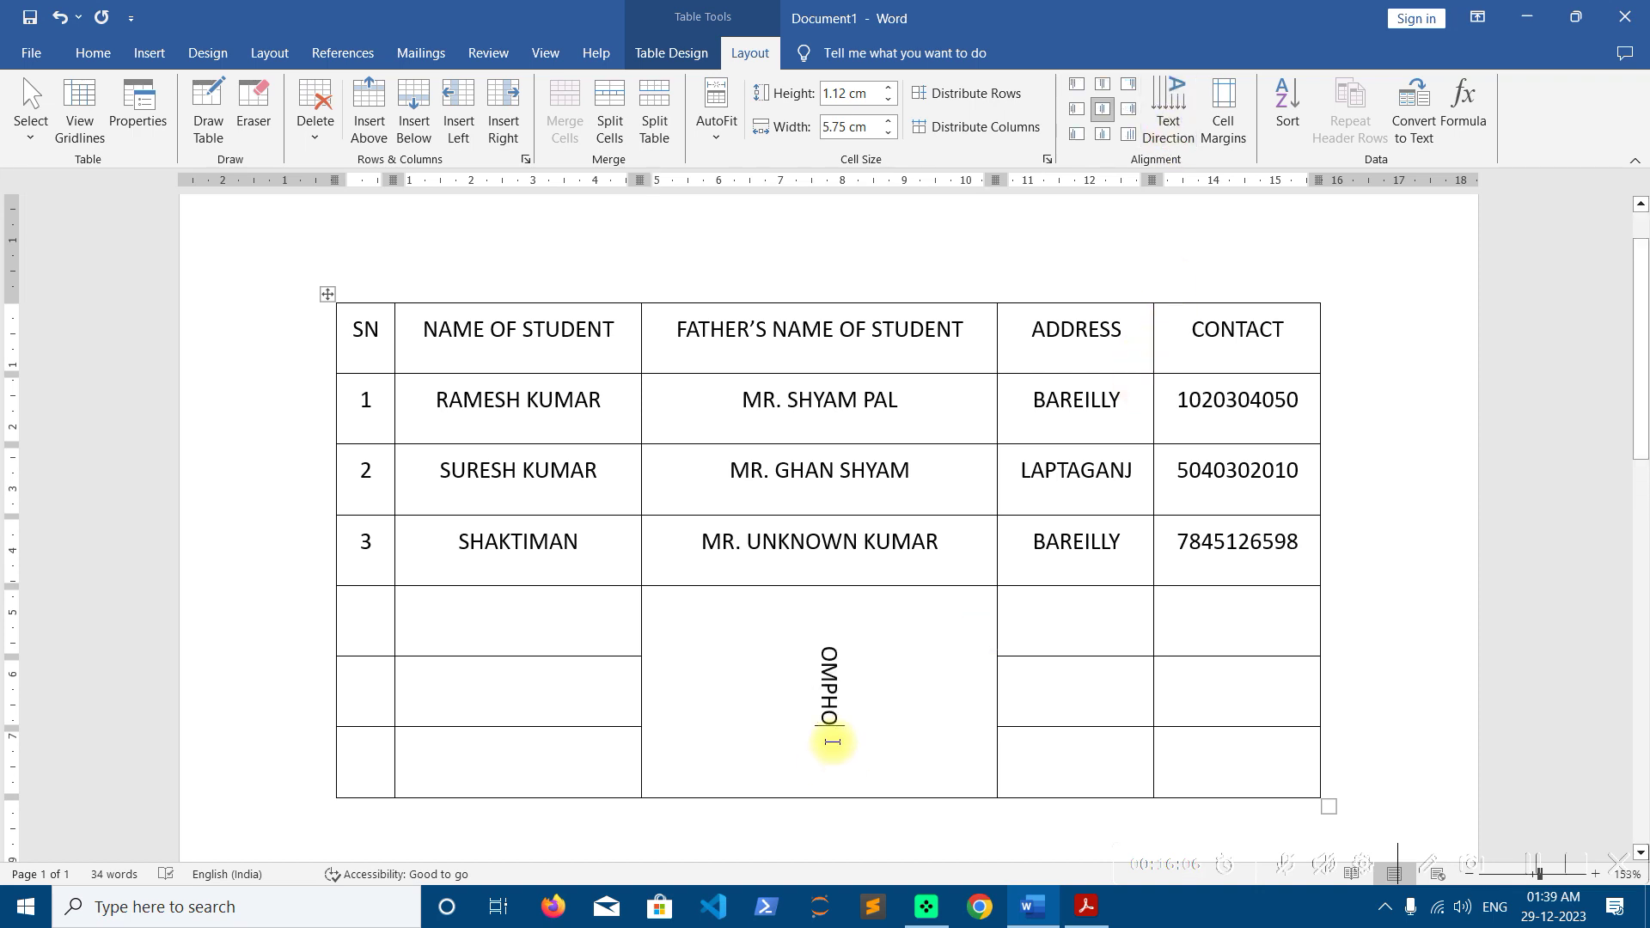
pyautogui.write('IOUFSIUF')
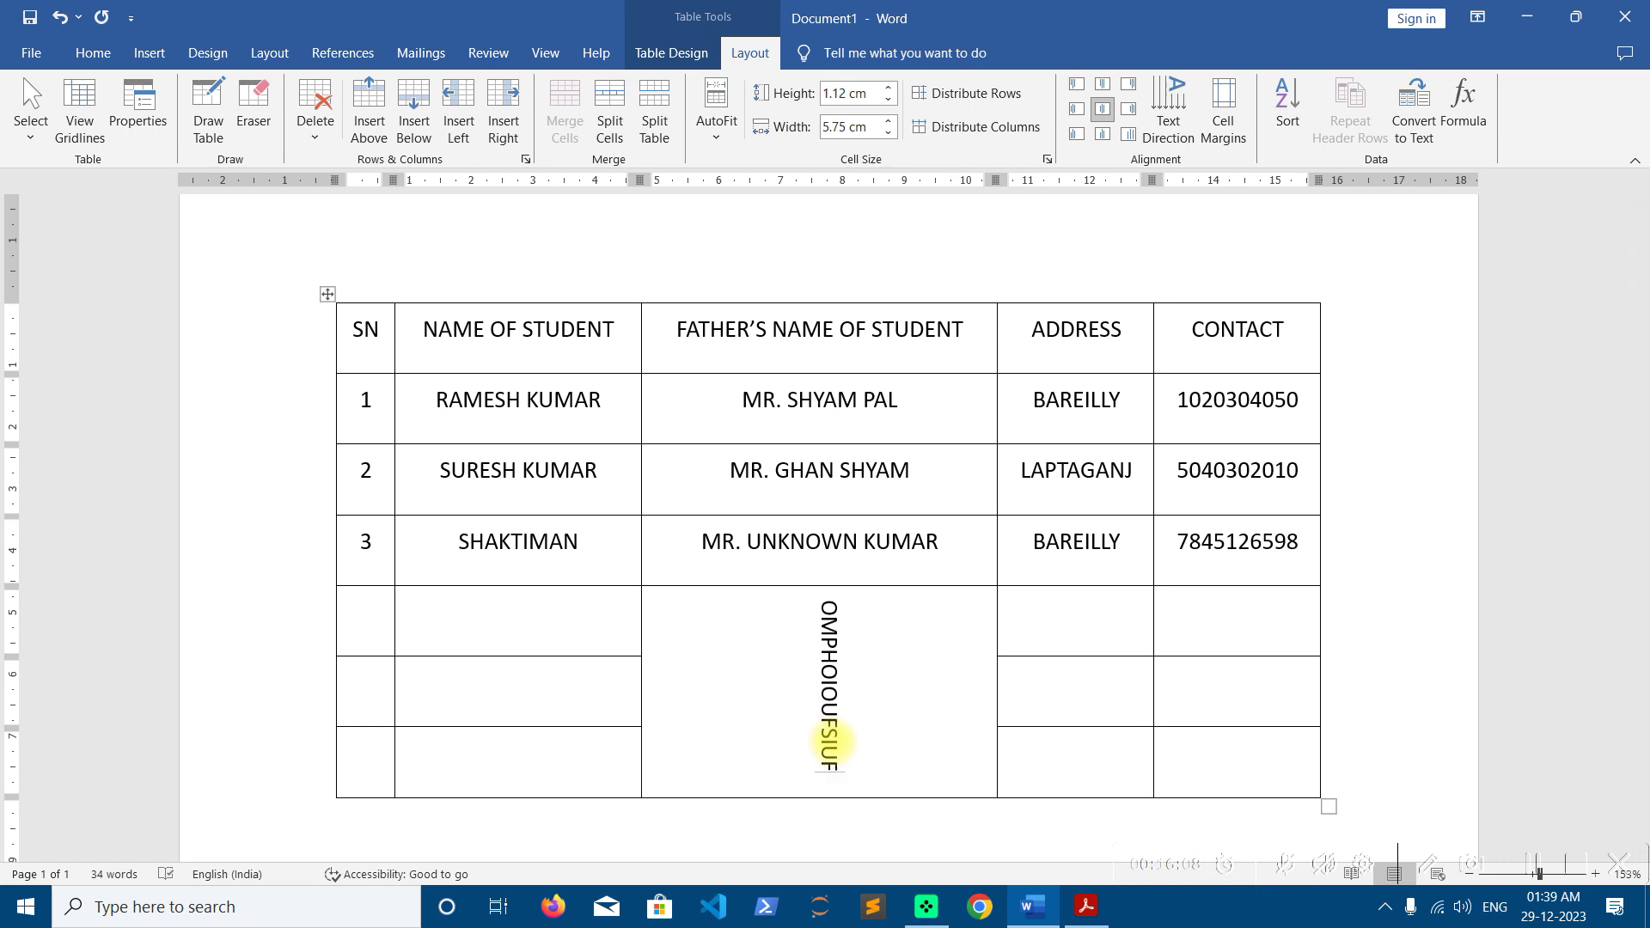
pyautogui.press('BackSpace')
pyautogui.press('BackSpace')
pyautogui.press('BackSpace')
pyautogui.press('BackSpace')
pyautogui.press('BackSpace')
pyautogui.press('BackSpace')
pyautogui.press('BackSpace')
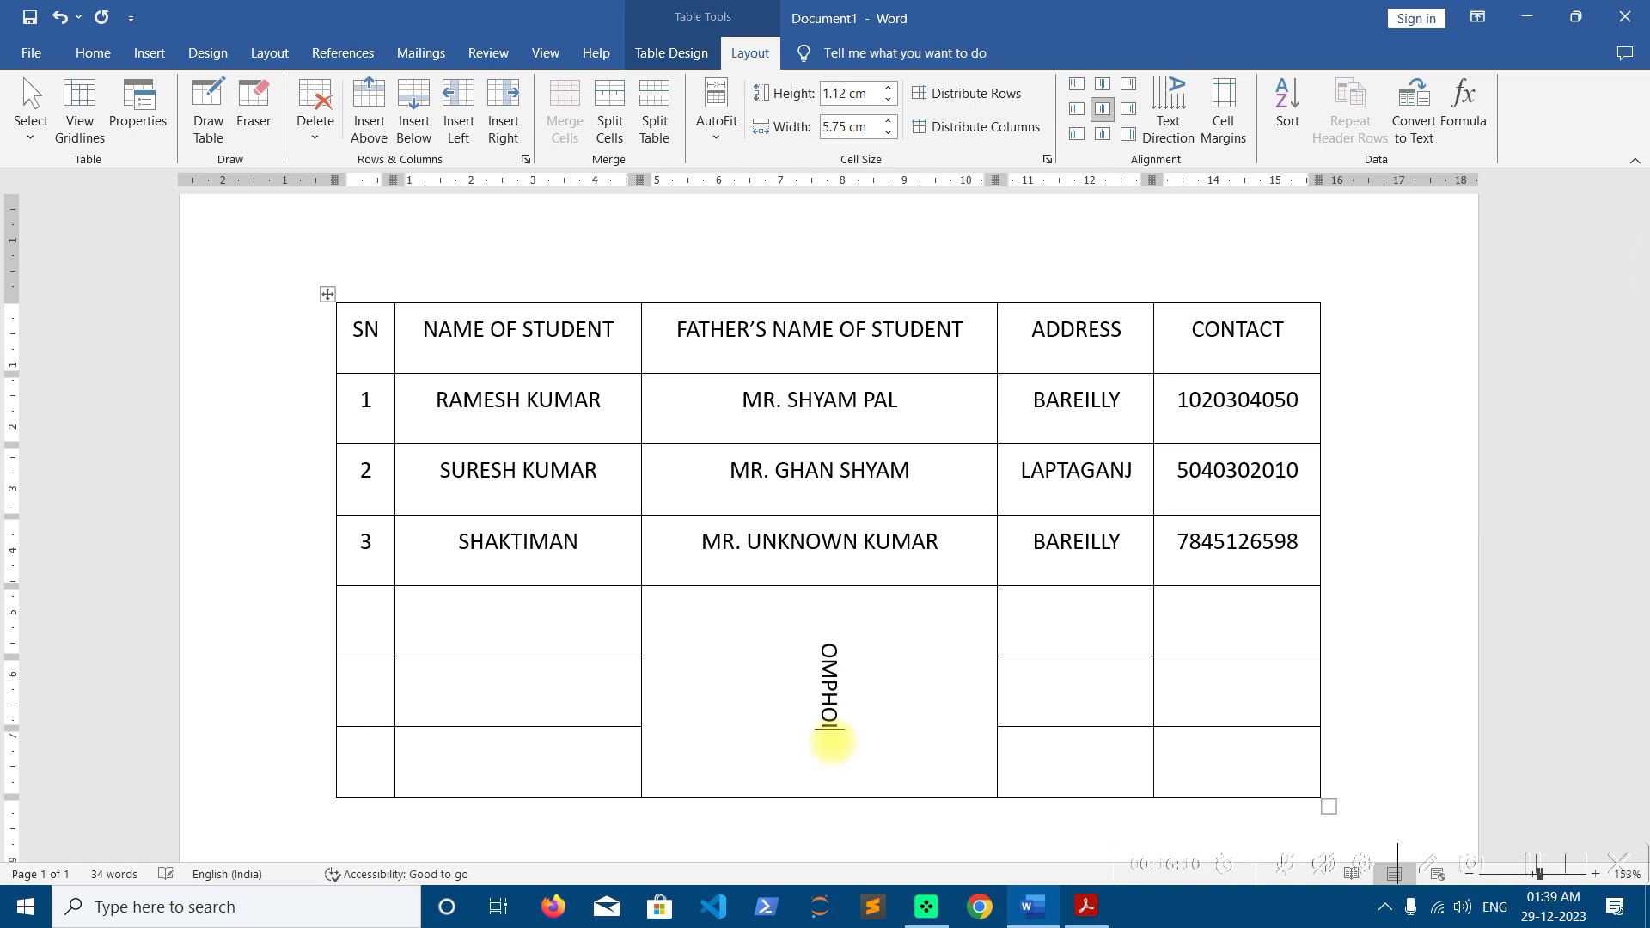
pyautogui.press('BackSpace')
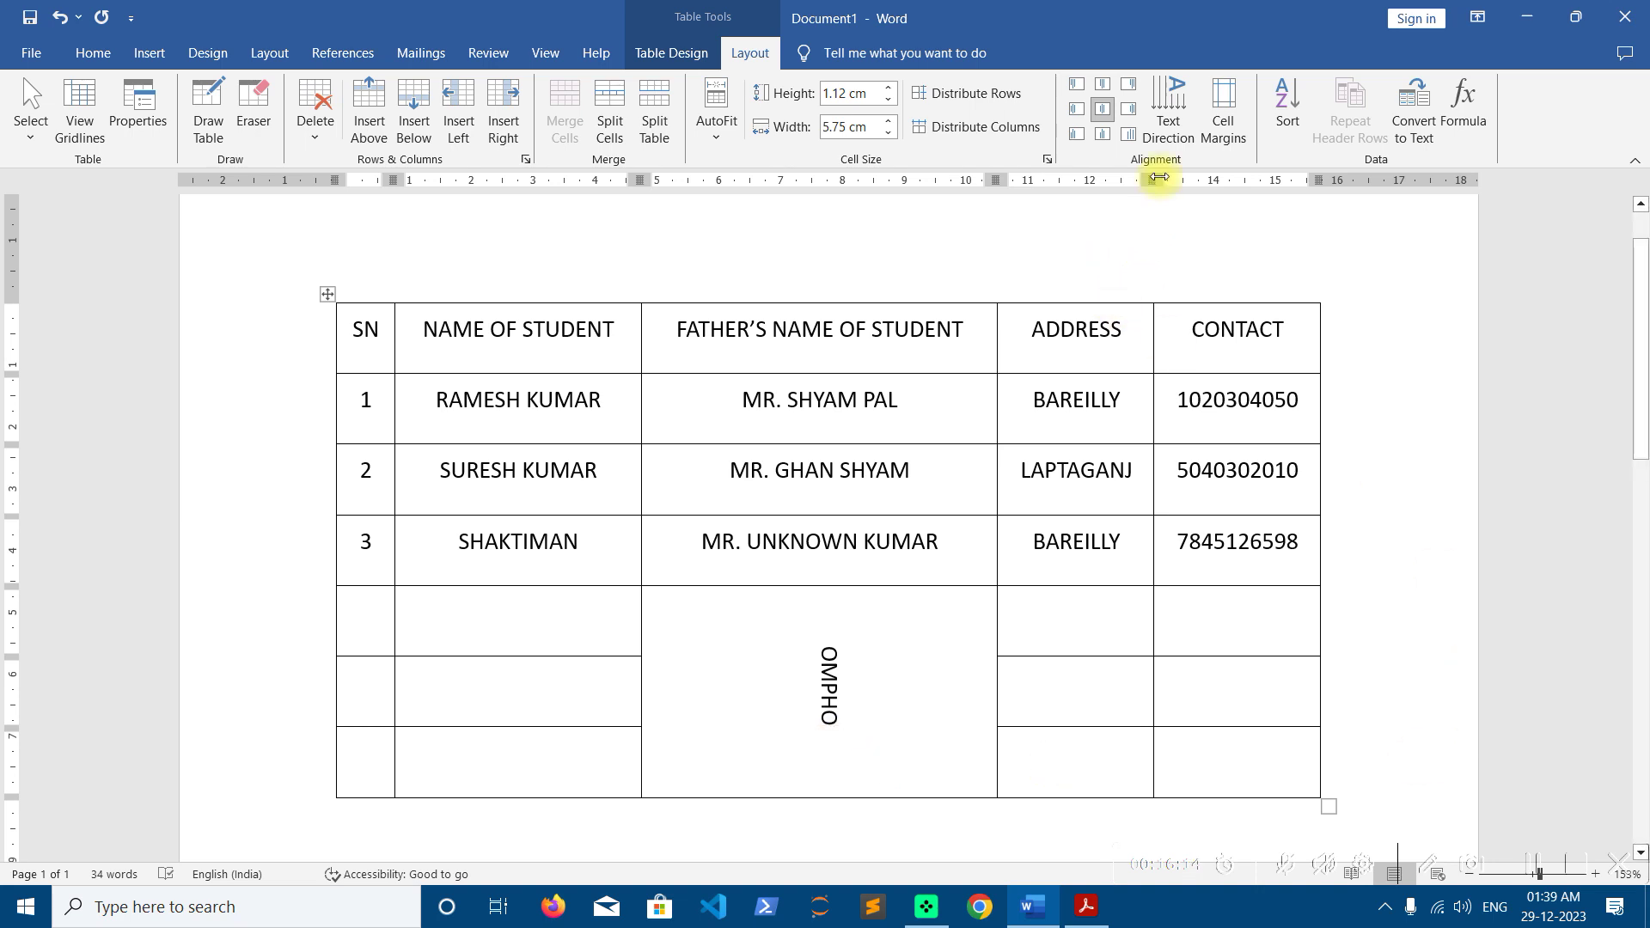
# Try bottom-to-top direction with test letters, then return OMPHO to horizontal text
pyautogui.click(1175, 134)
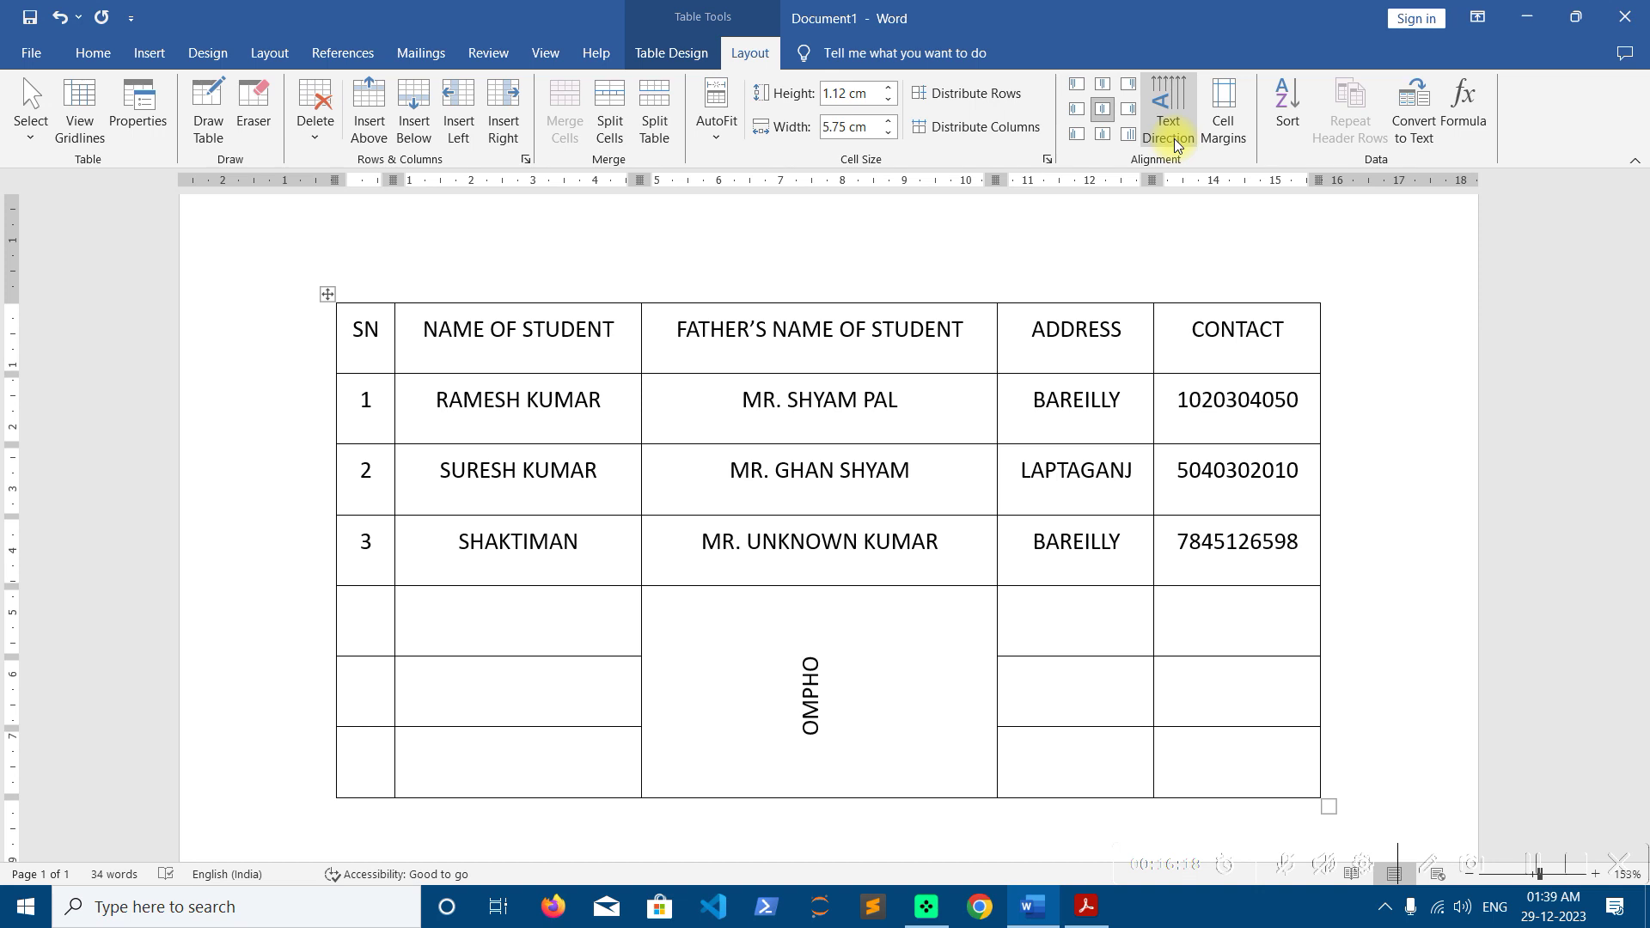
pyautogui.write('DFFFH')
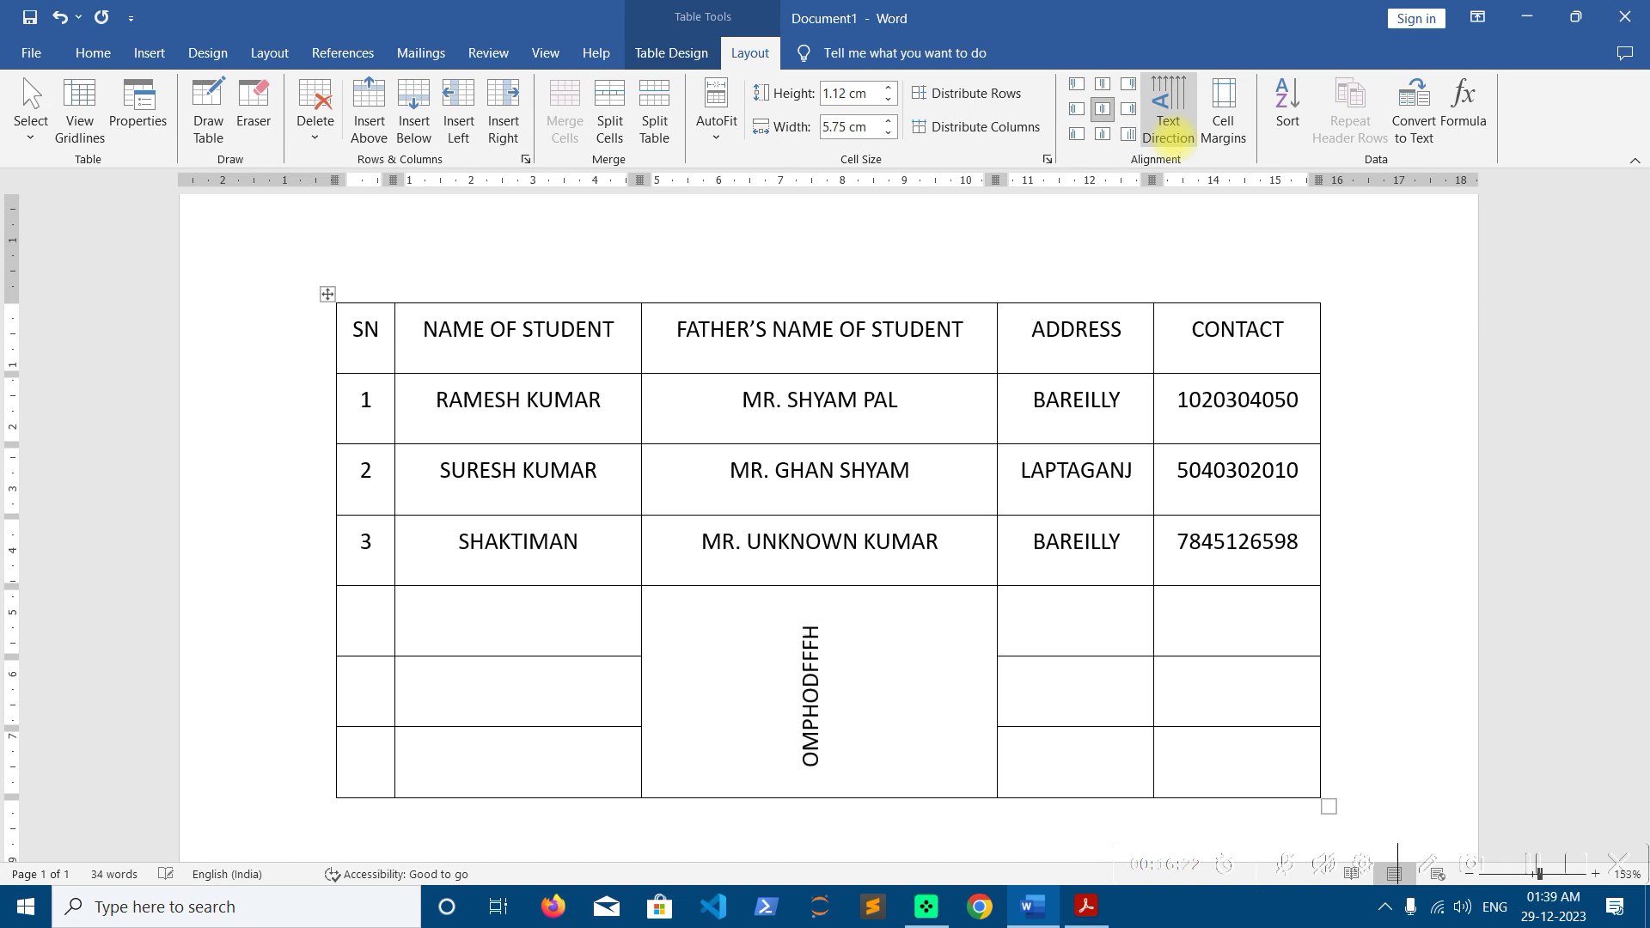
pyautogui.write('FH')
pyautogui.press('BackSpace')
pyautogui.press('BackSpace')
pyautogui.press('BackSpace')
pyautogui.press('BackSpace')
pyautogui.press('BackSpace')
pyautogui.press('BackSpace')
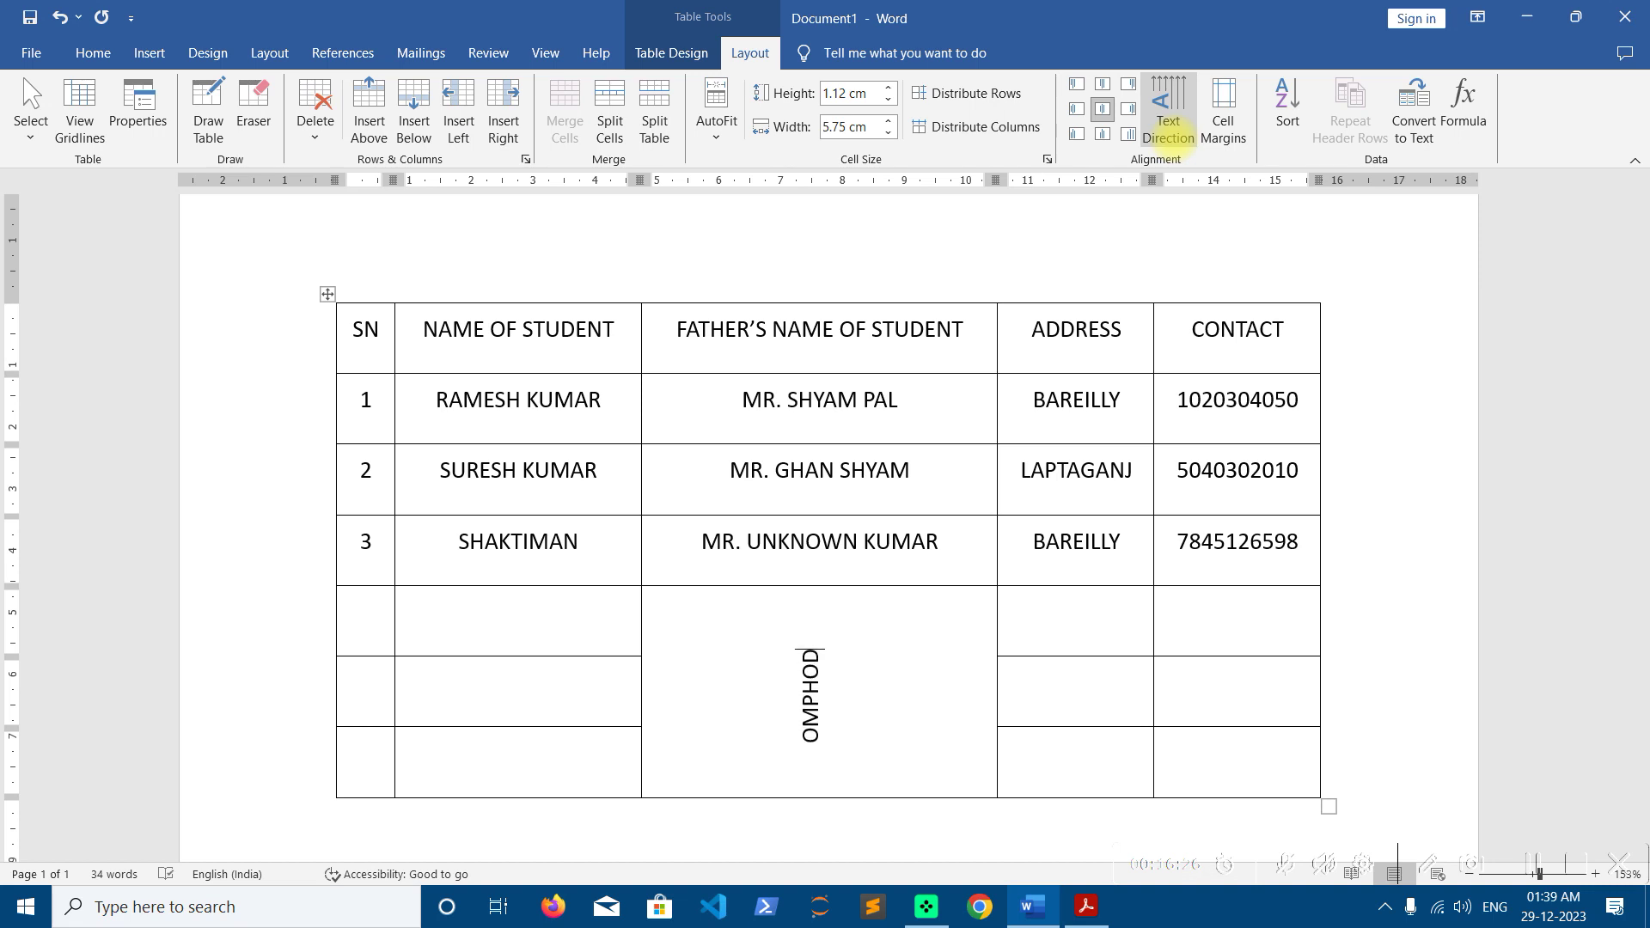
pyautogui.press('BackSpace')
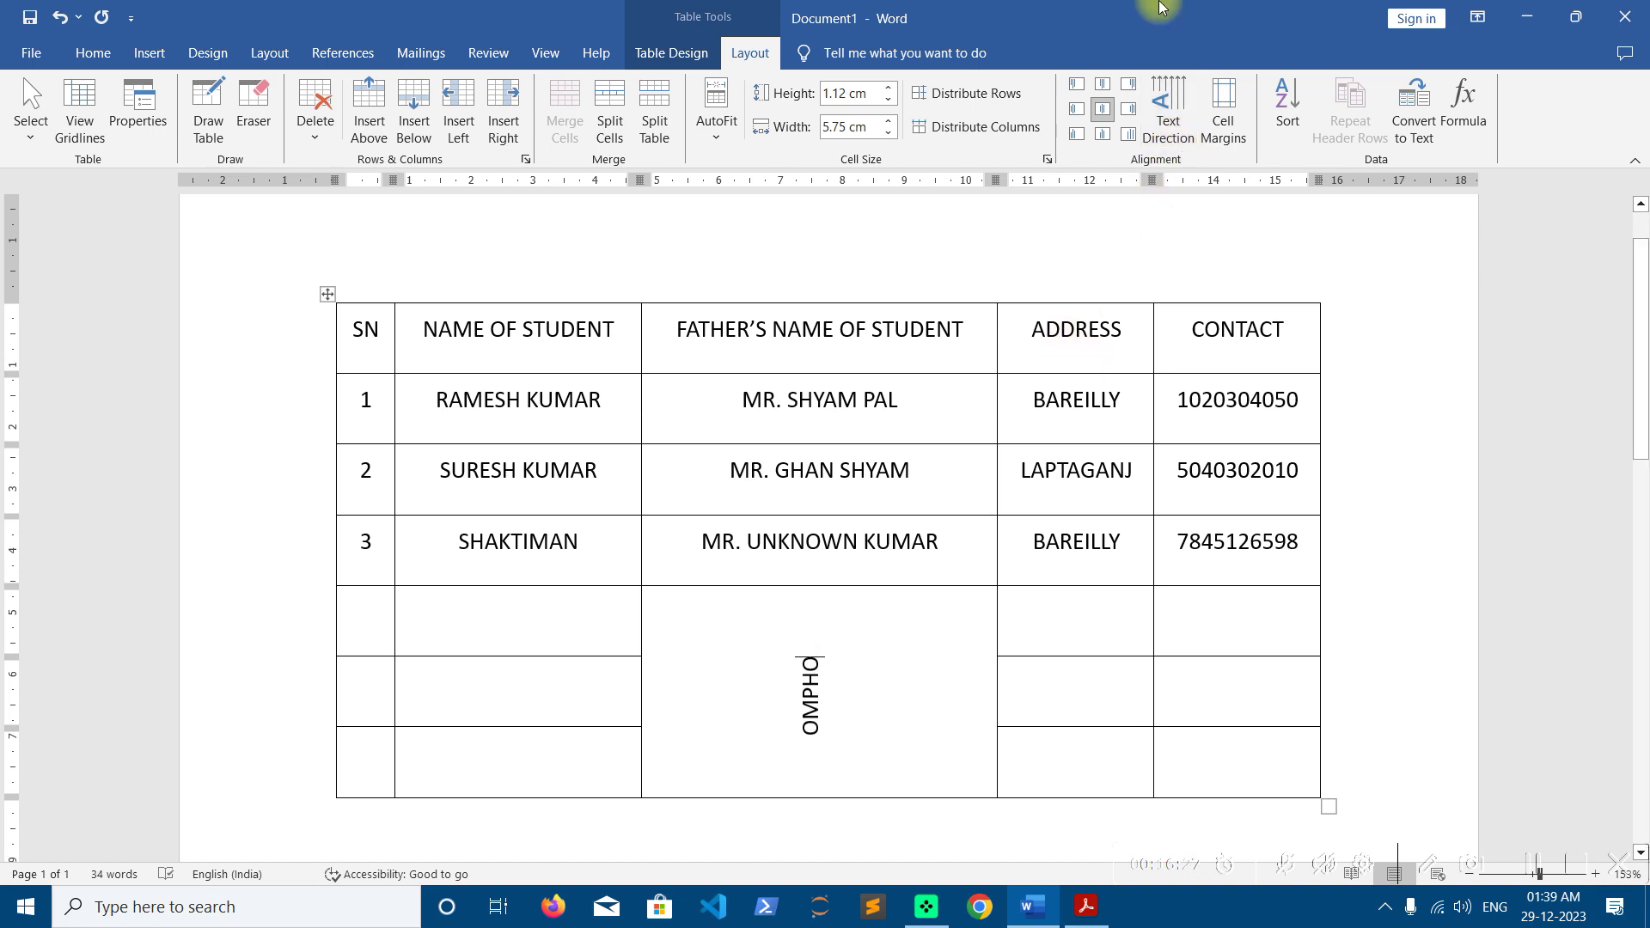
pyautogui.click(1166, 78)
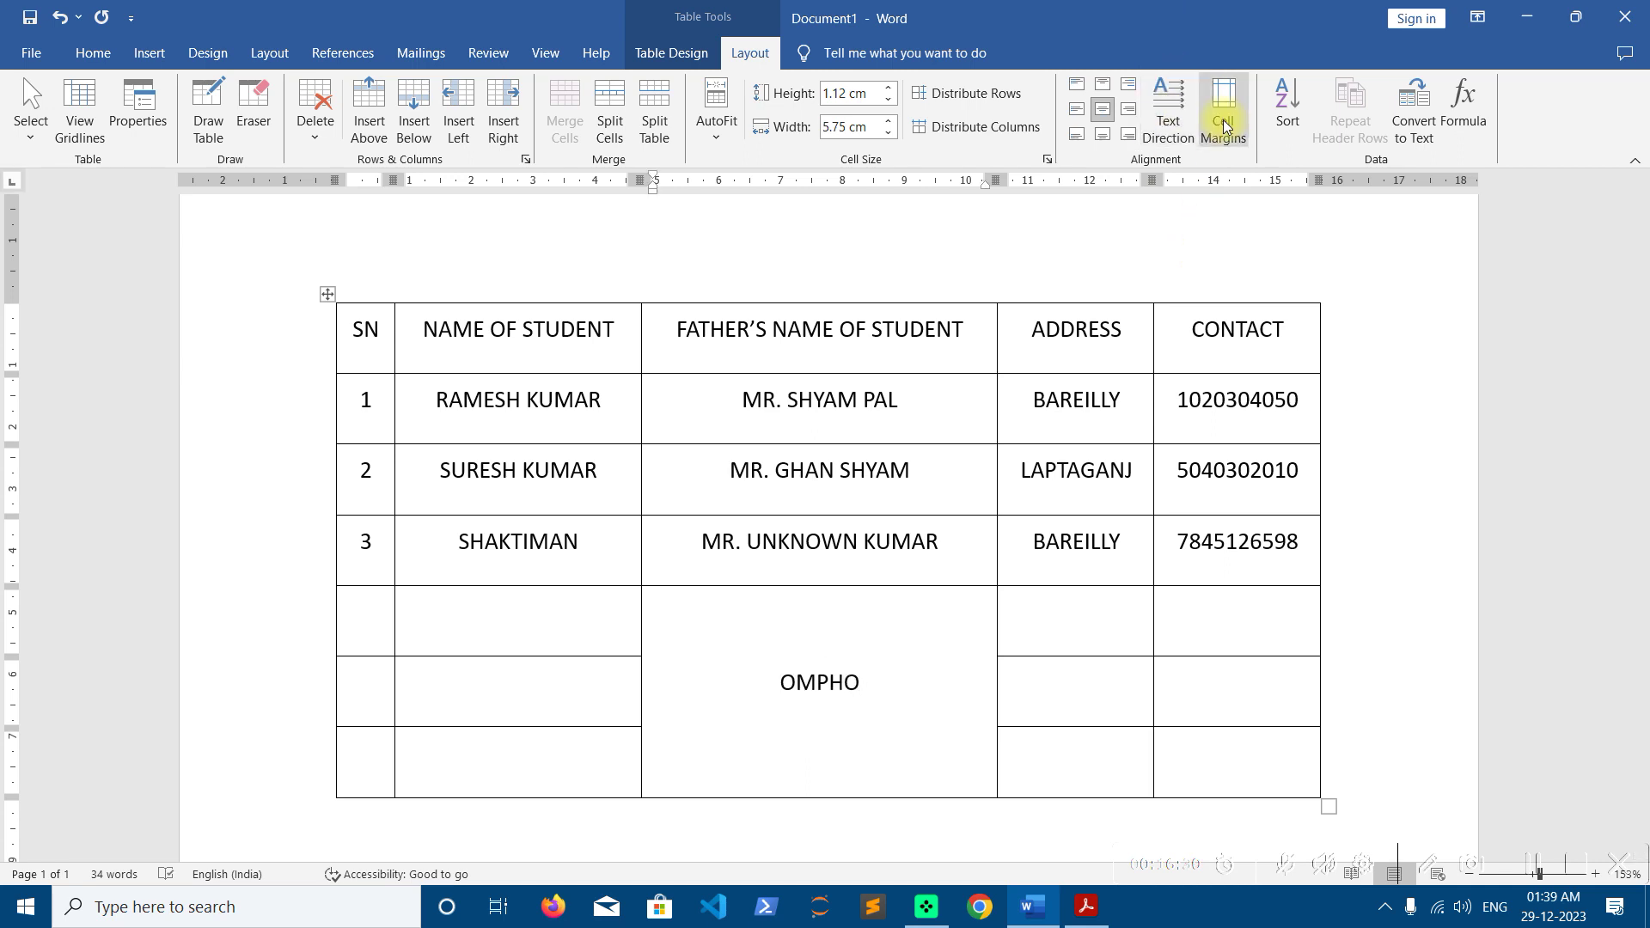
# Delete the three empty rows at the bottom of the table
pyautogui.moveTo(1216, 751); pyautogui.dragTo(330, 597)
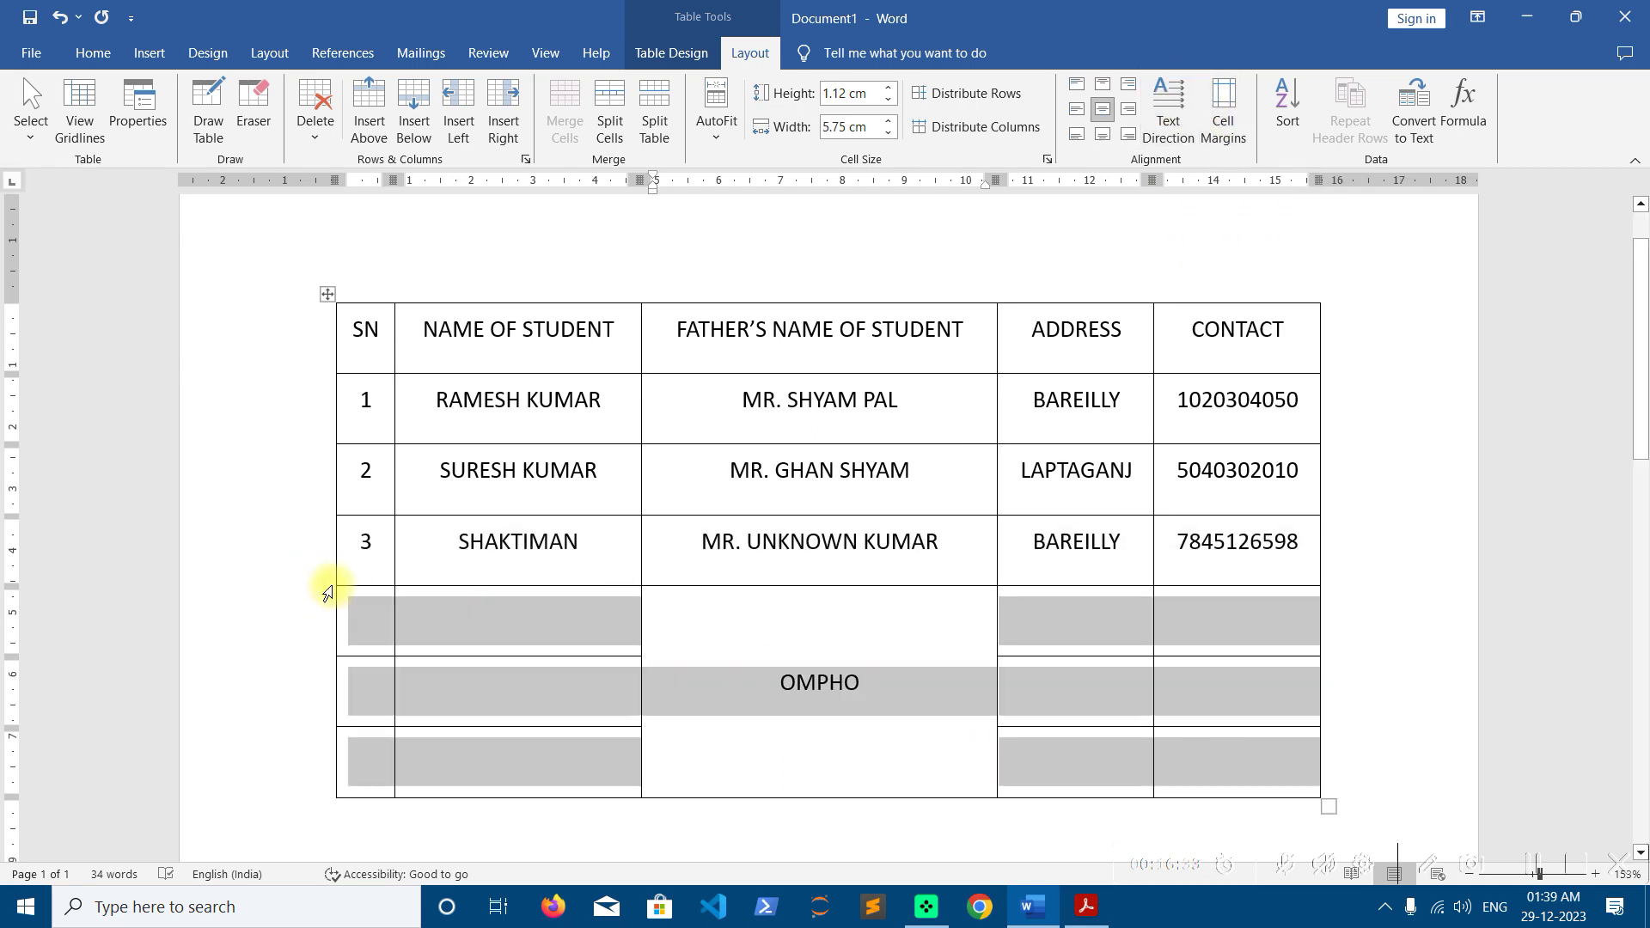
pyautogui.click(315, 138)
pyautogui.click(334, 214)
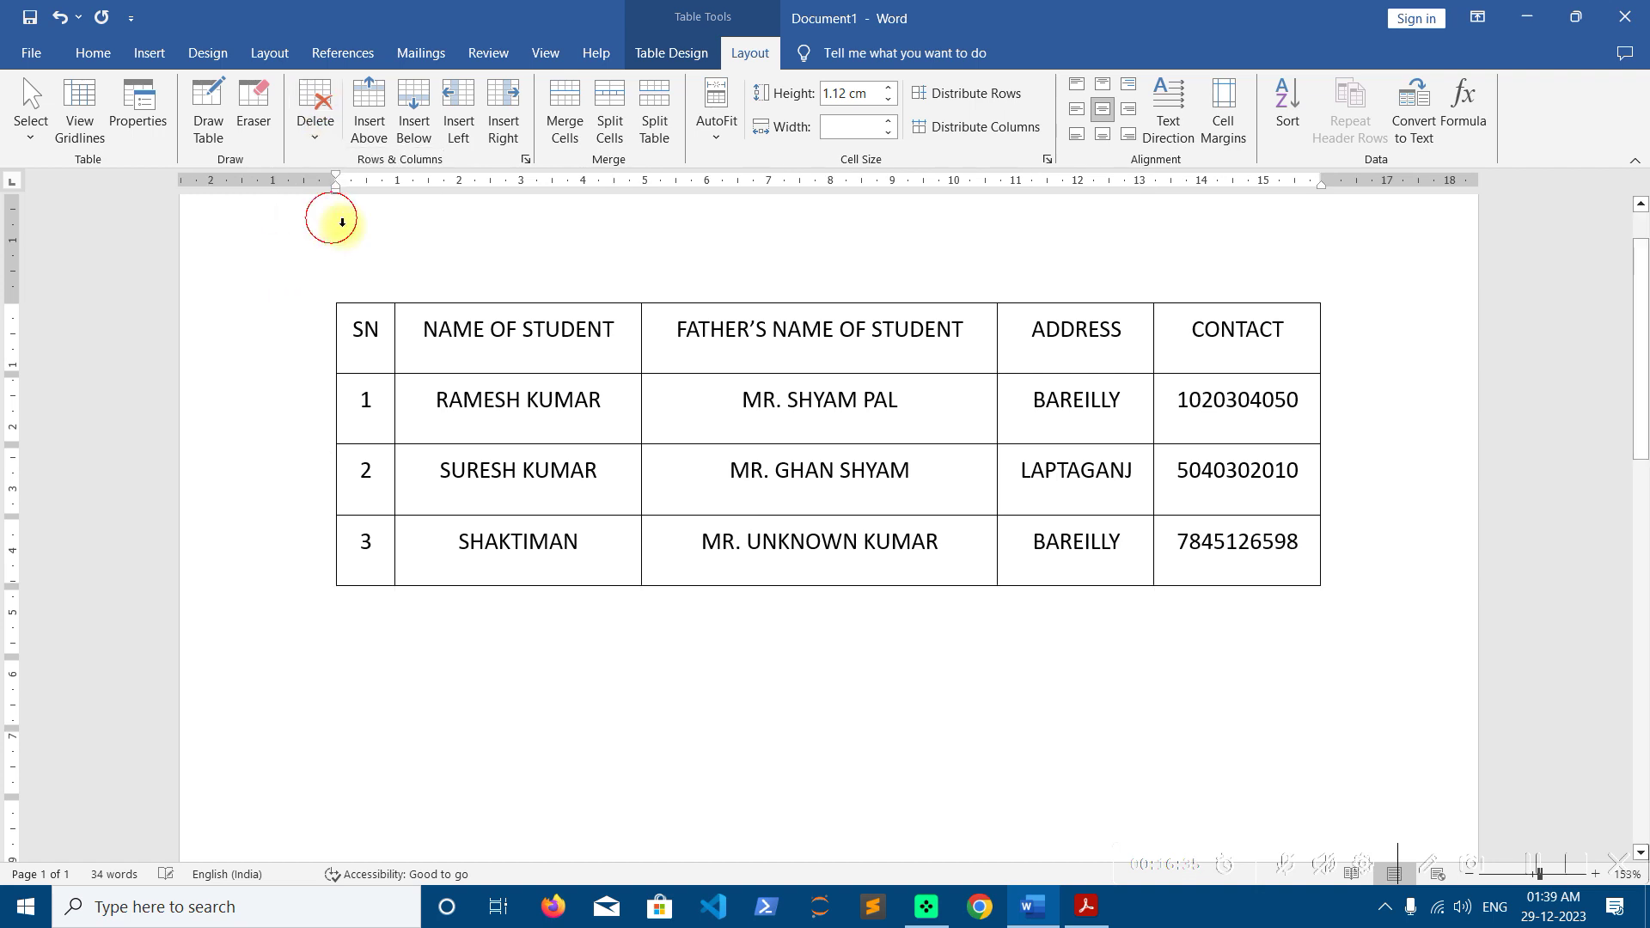
# Align all the table's text to the top left of the cells
pyautogui.click(951, 542)
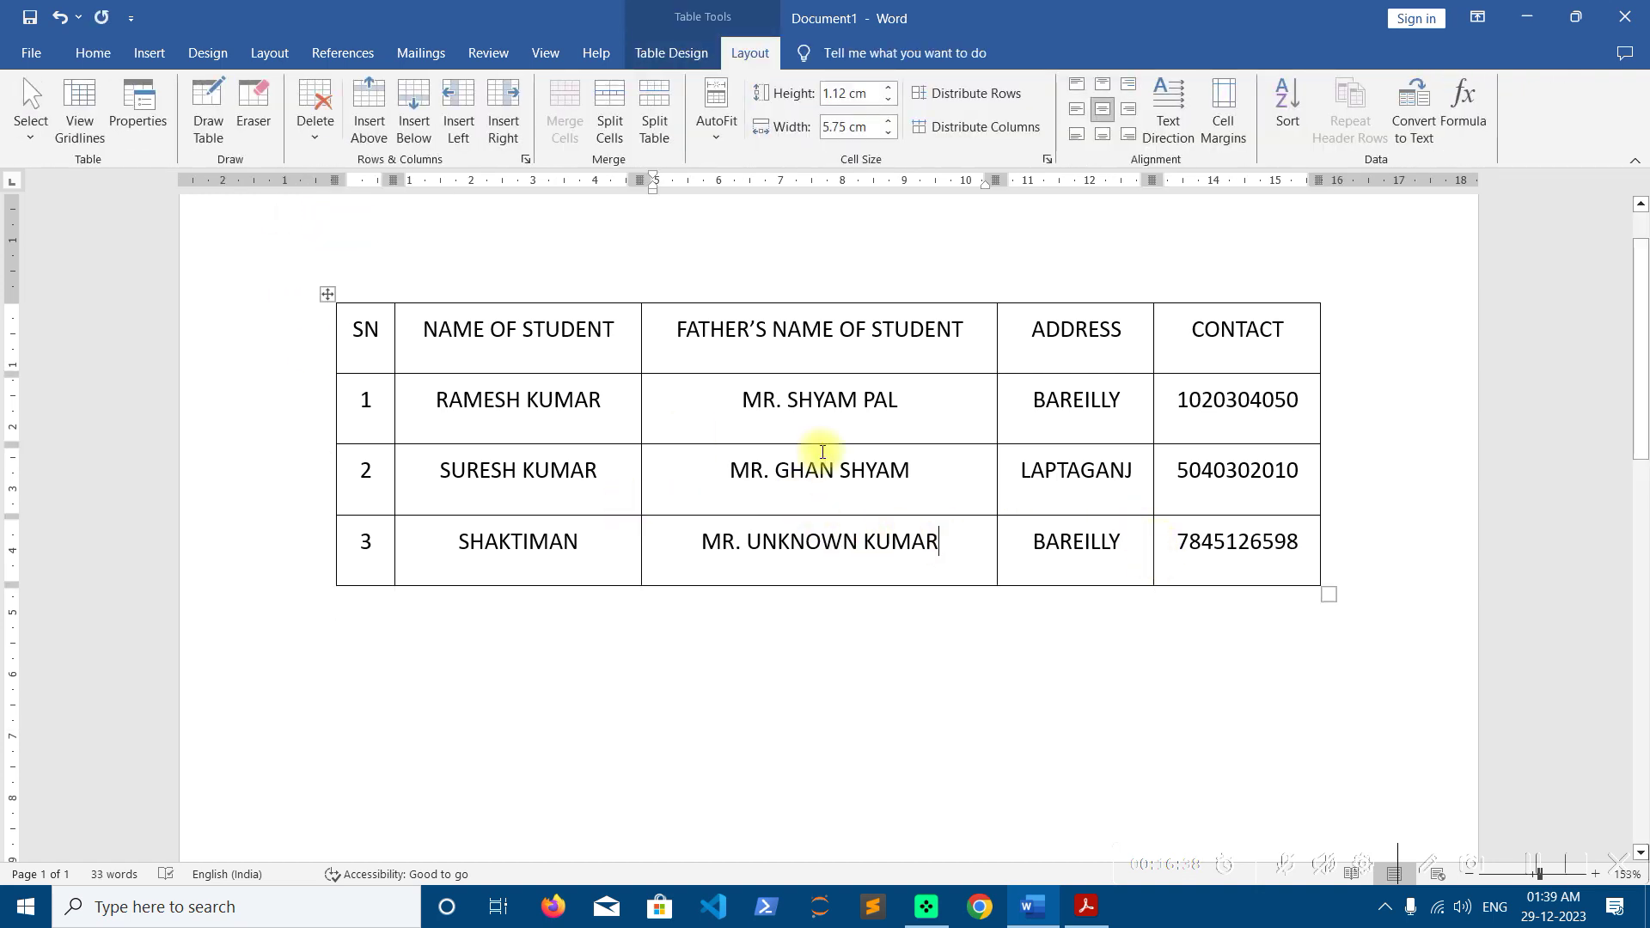
pyautogui.click(328, 294)
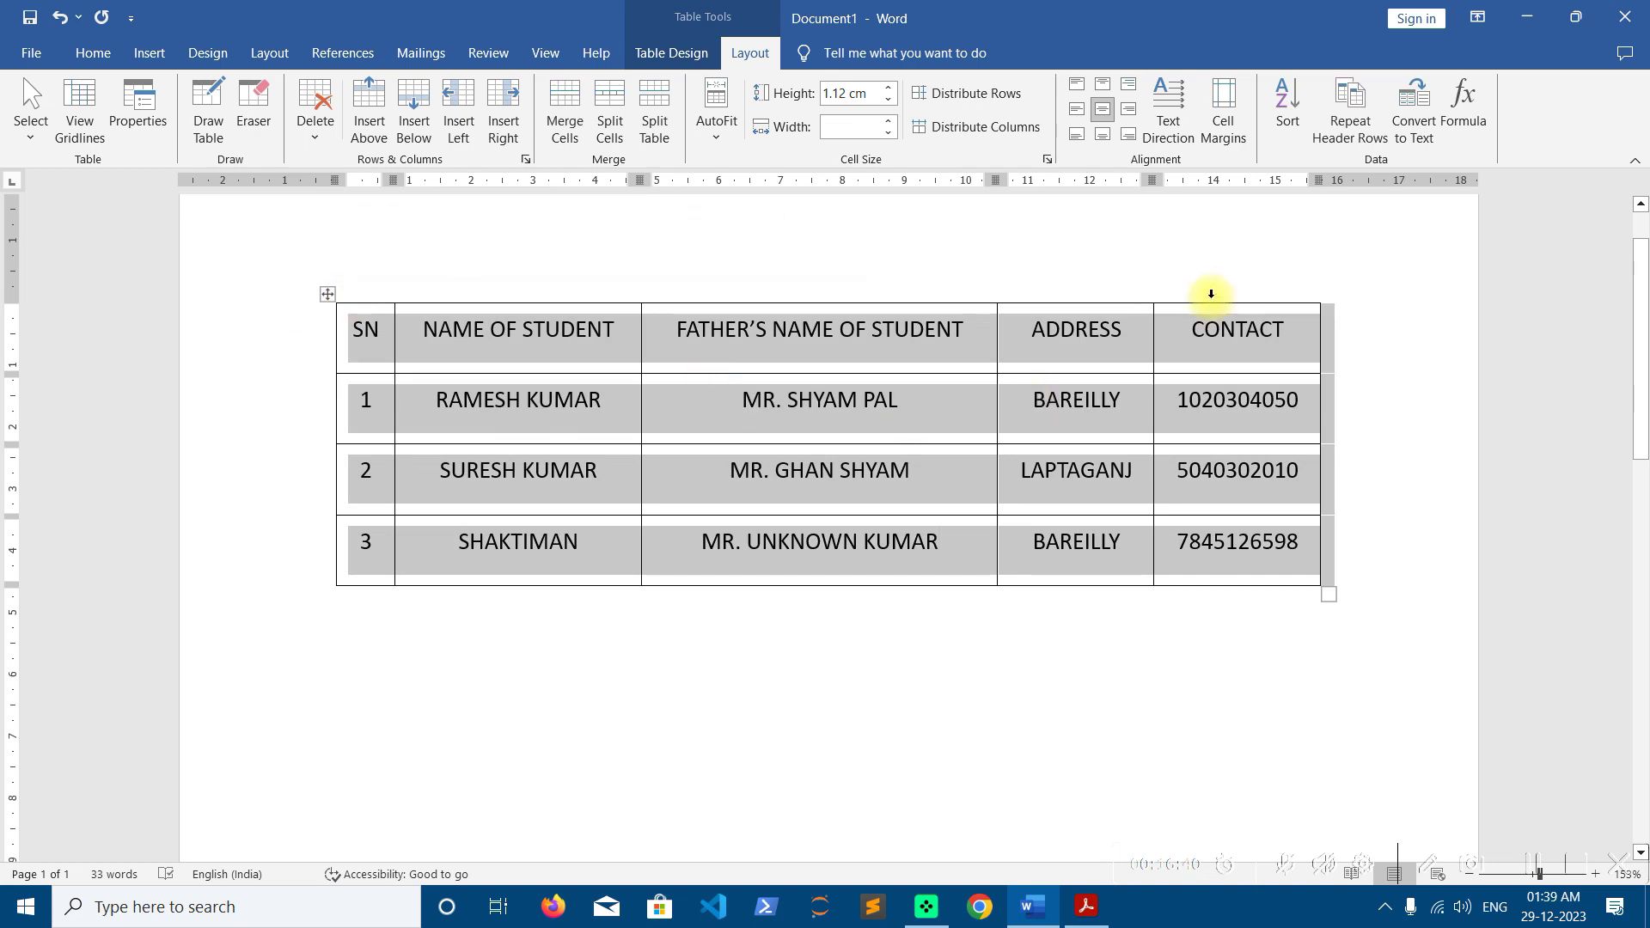
pyautogui.click(1075, 86)
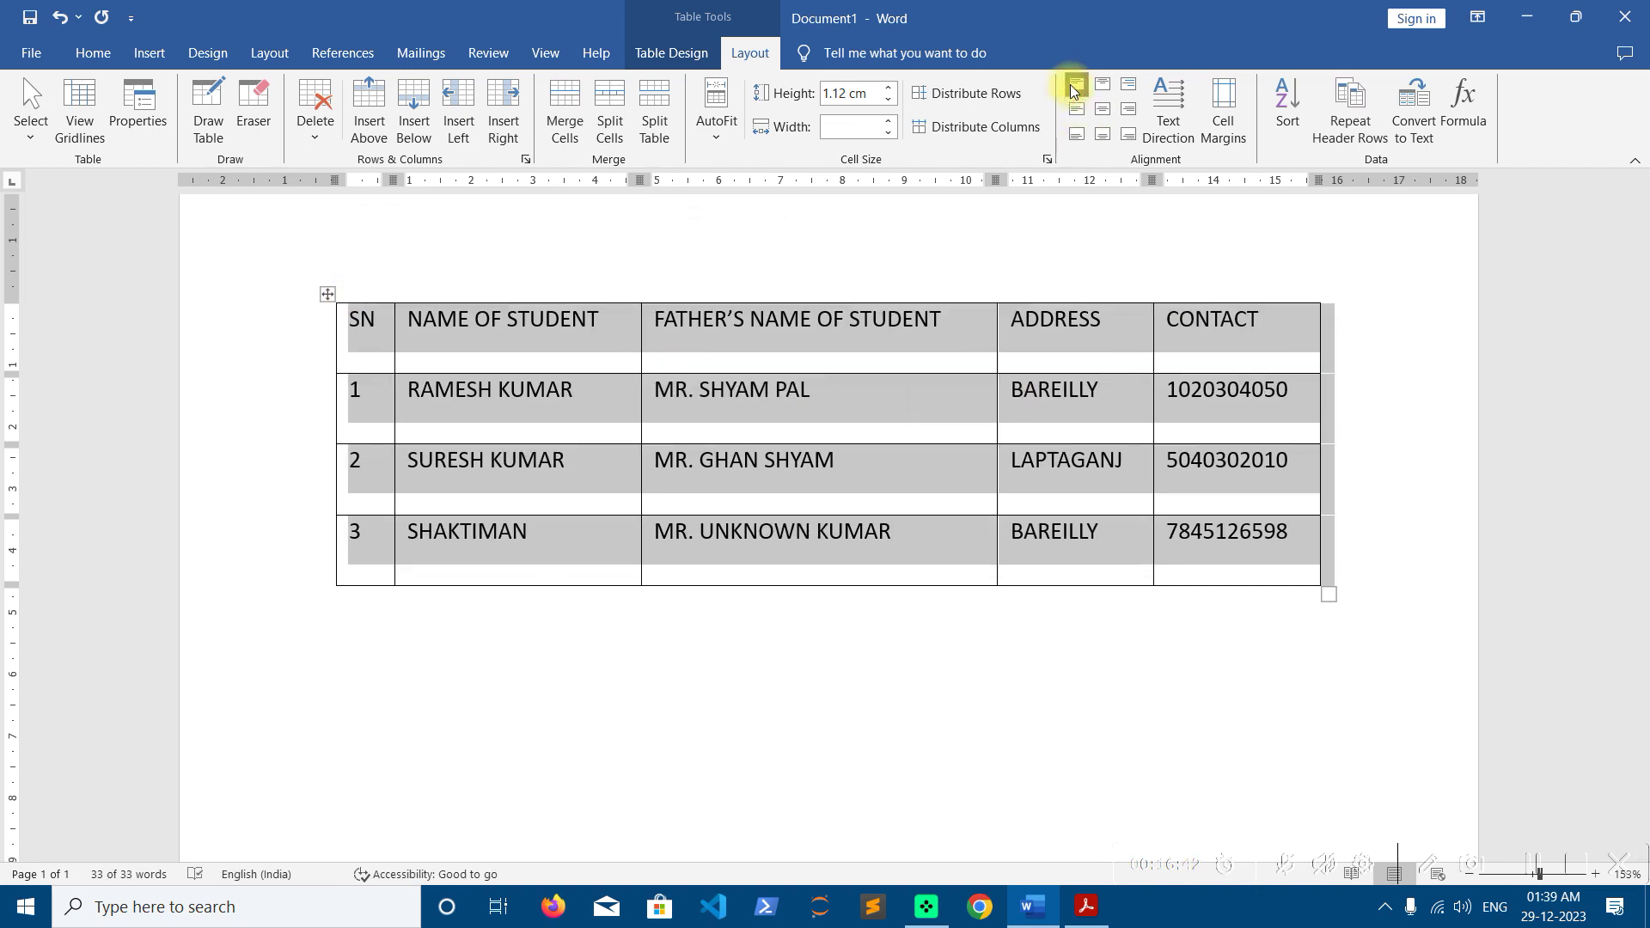
pyautogui.click(508, 335)
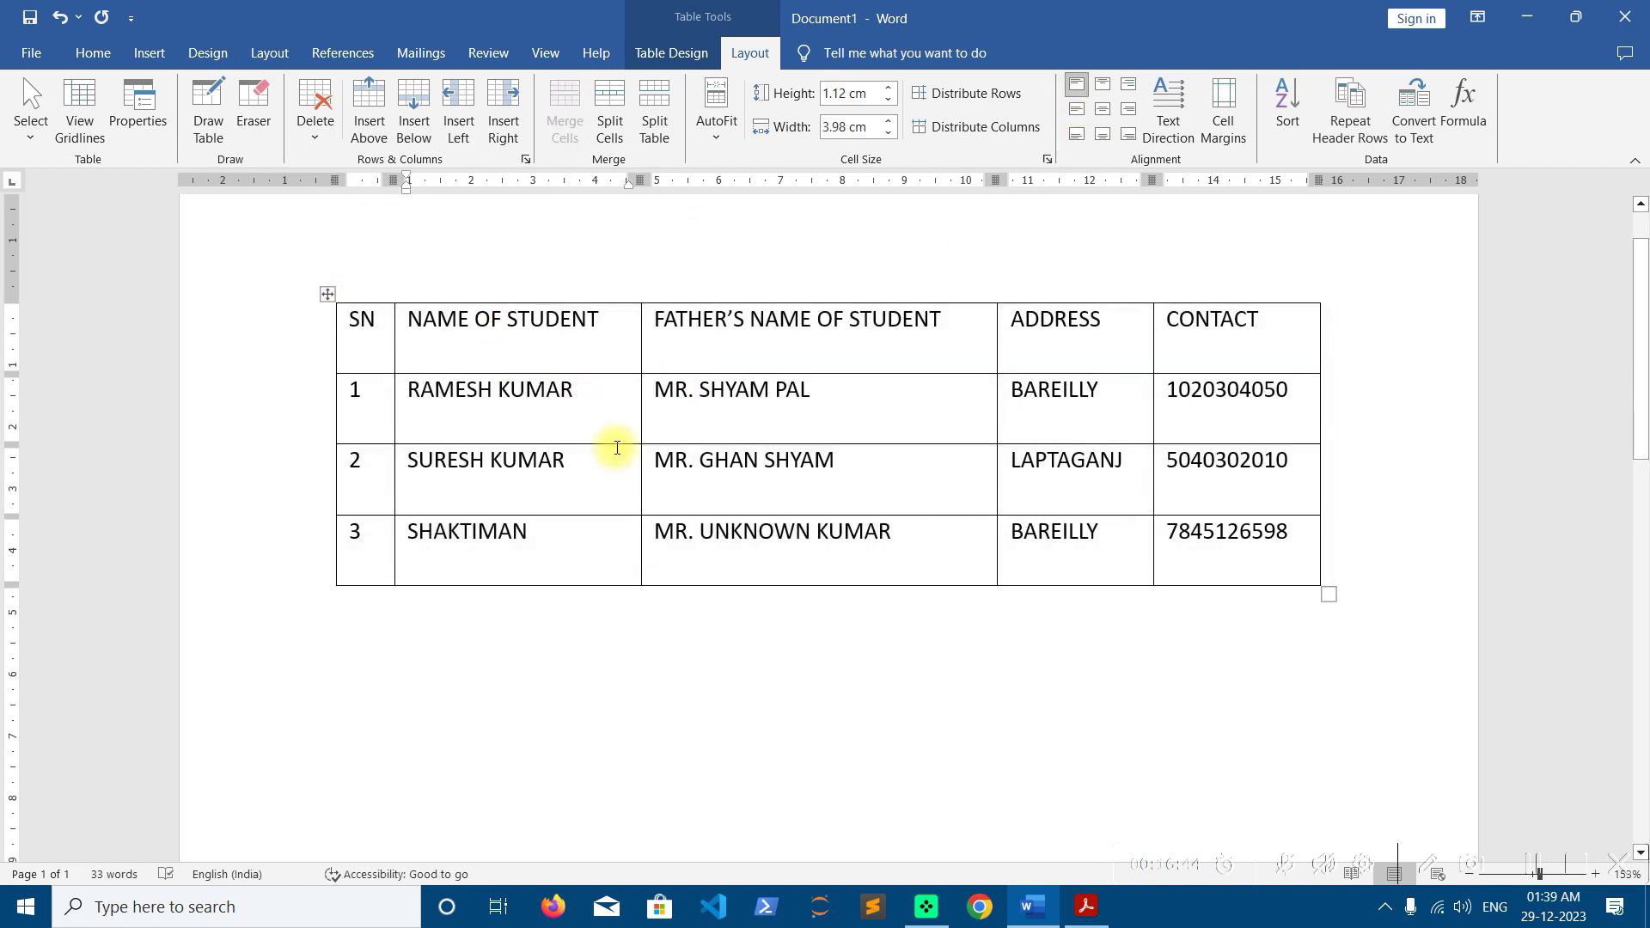
# In Cell Margins, set Top and Bottom to 0.2 cm and Left and Right to 0.3 cm
pyautogui.scroll(20, 617, 447)
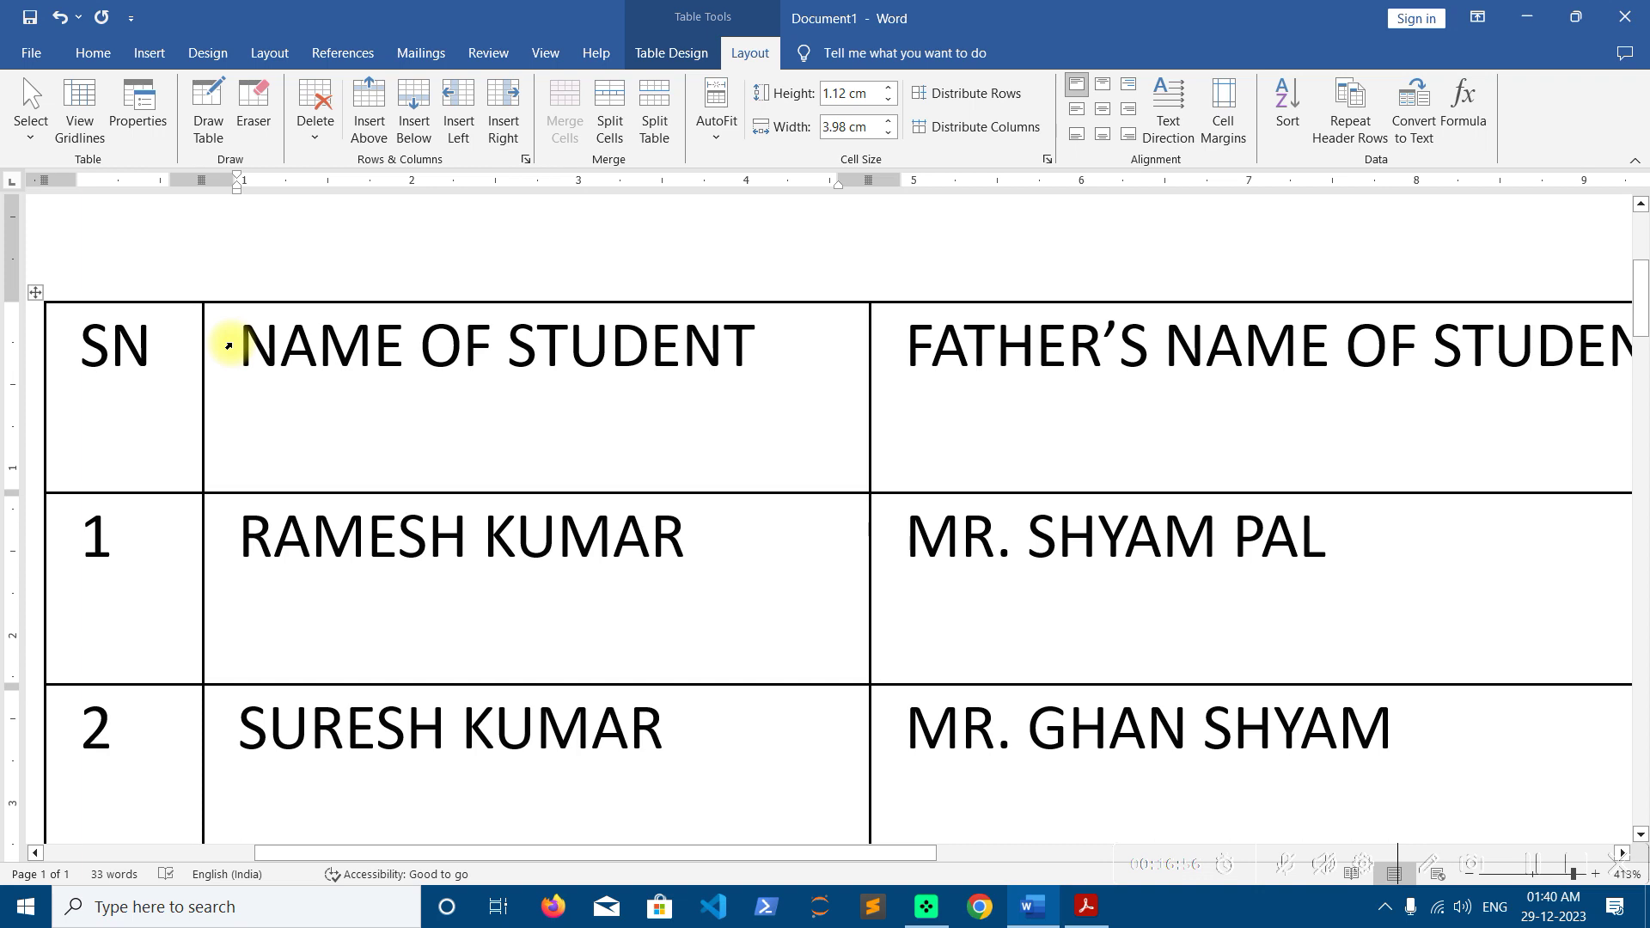
pyautogui.click(36, 293)
pyautogui.click(1221, 104)
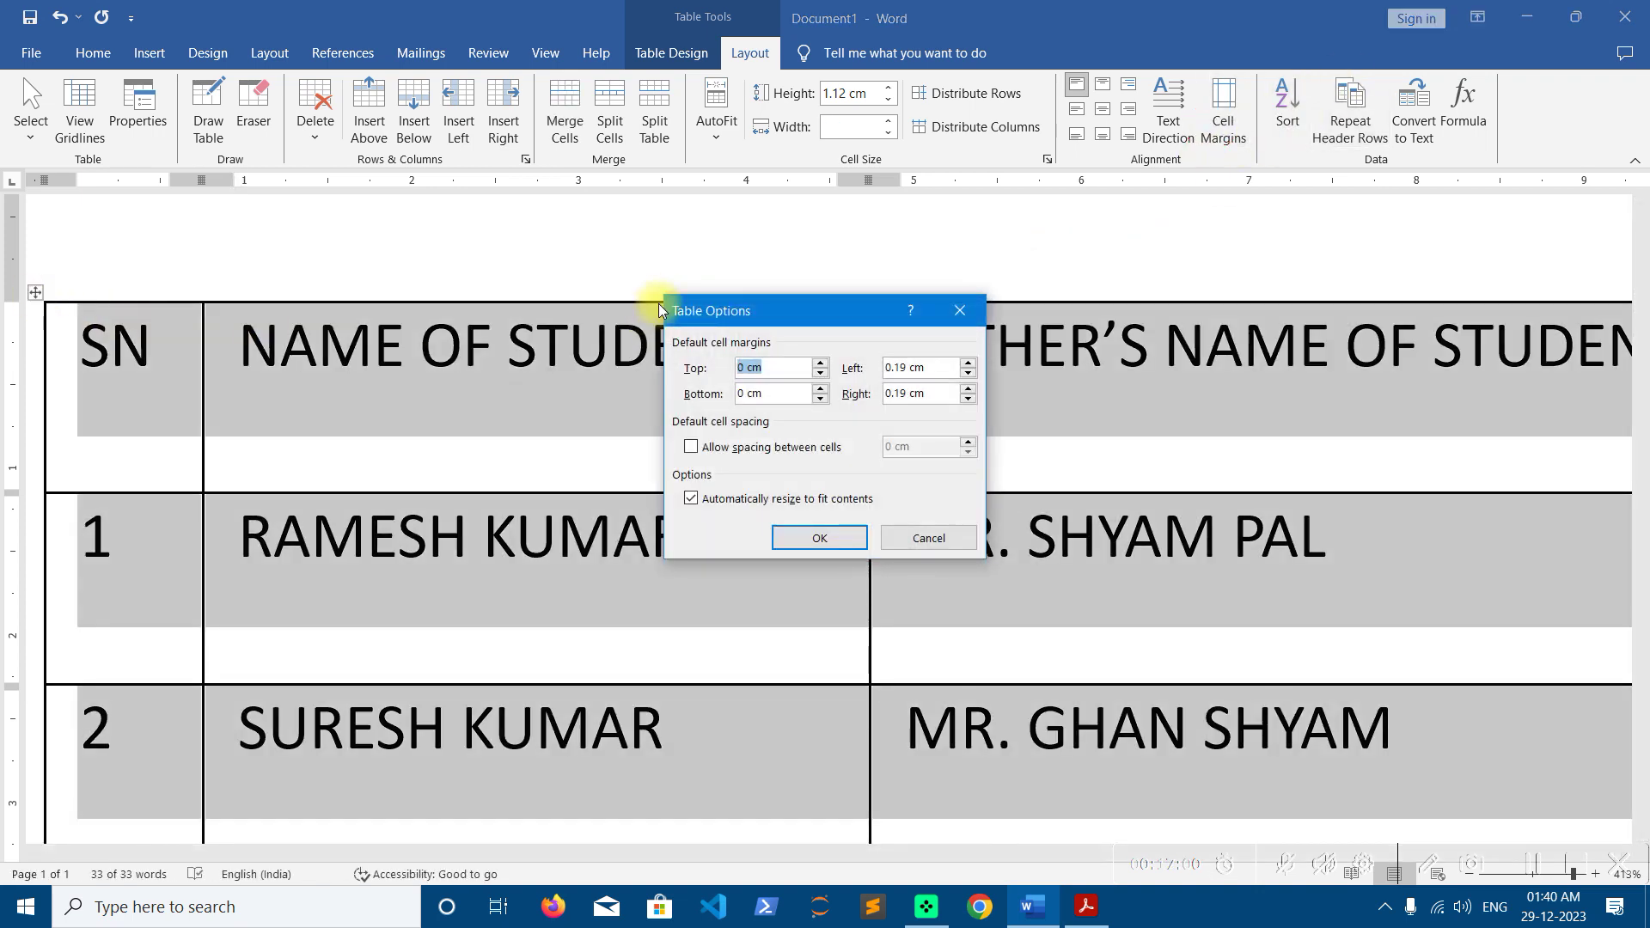
pyautogui.moveTo(744, 316); pyautogui.dragTo(526, 191)
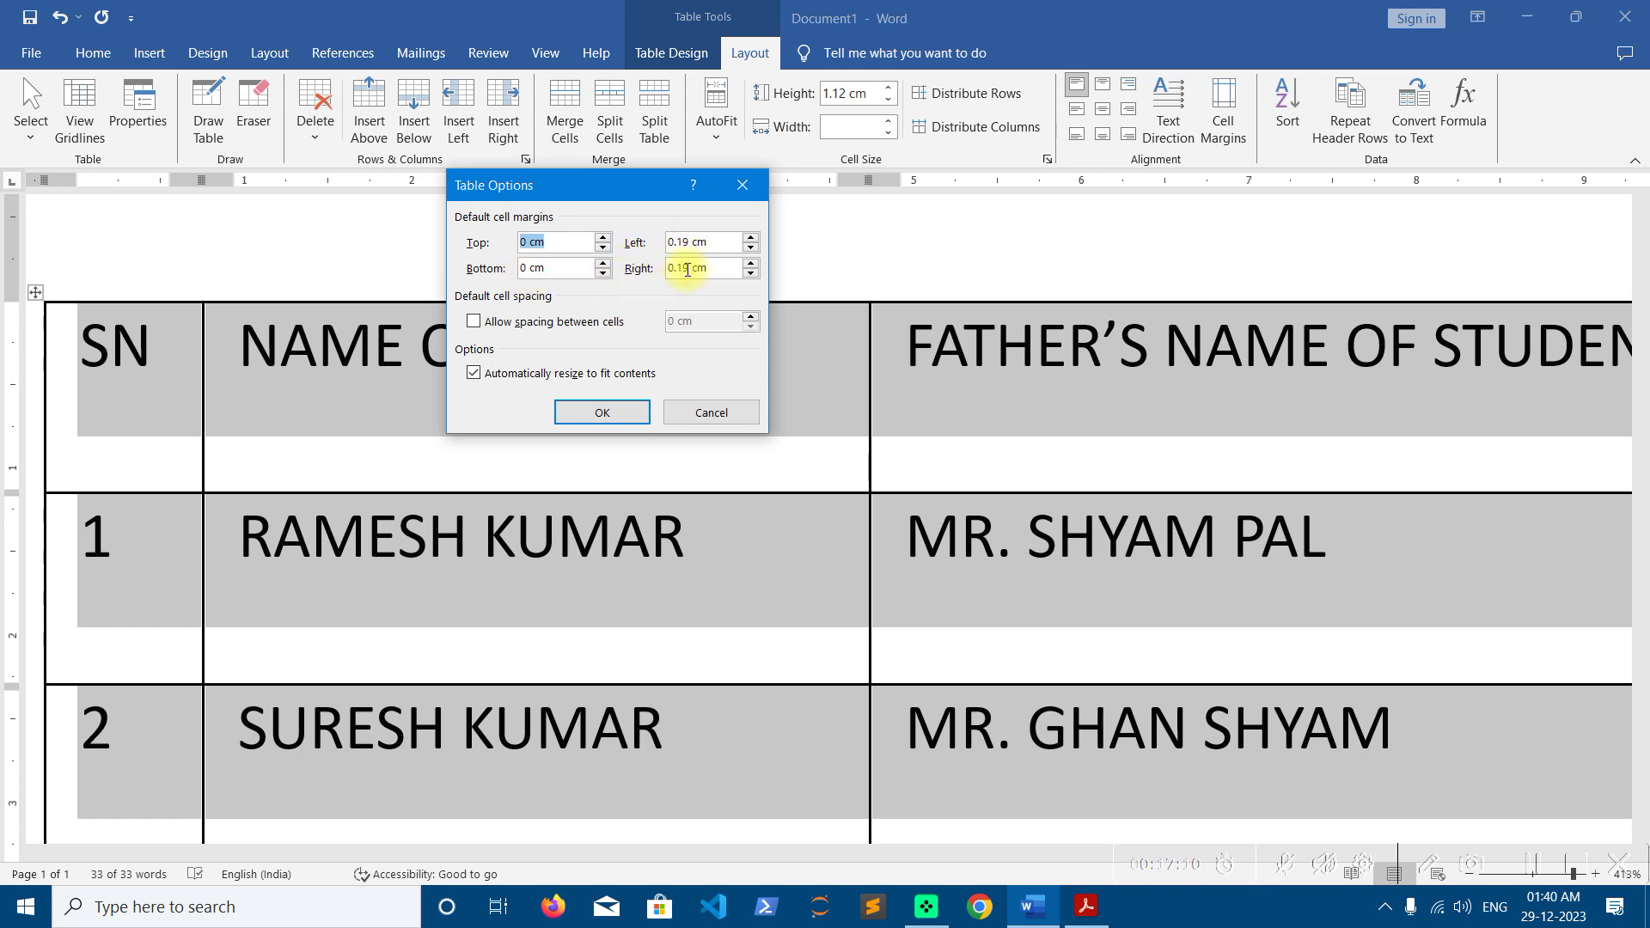
pyautogui.click(603, 238)
pyautogui.click(603, 238)
pyautogui.click(604, 239)
pyautogui.click(603, 264)
pyautogui.click(603, 264)
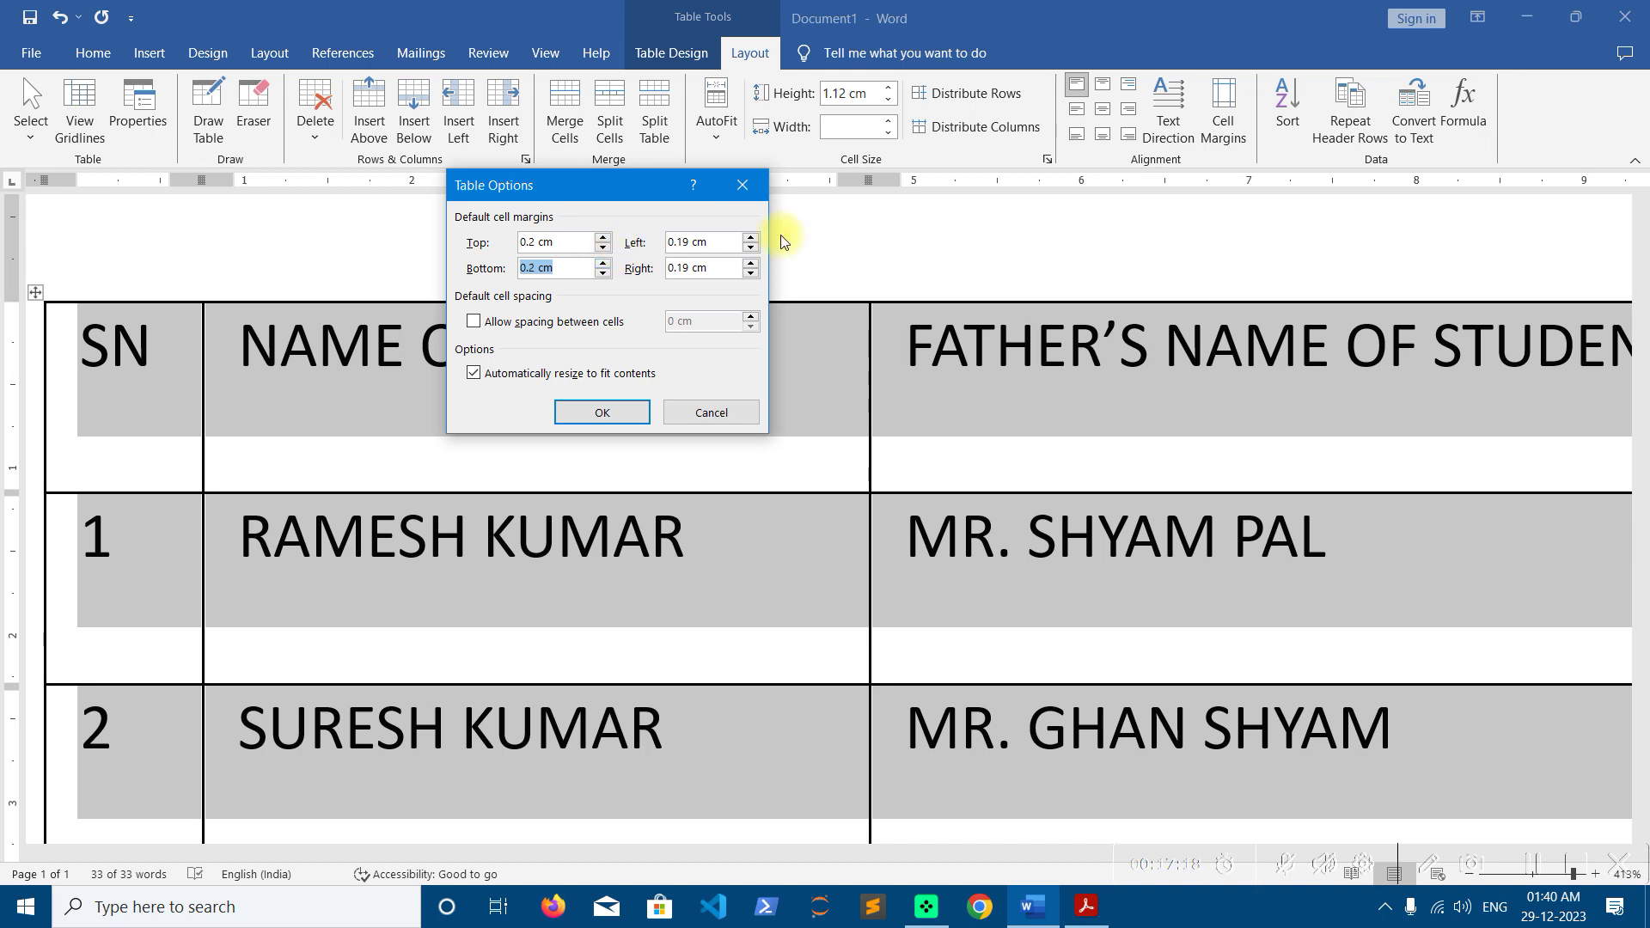
pyautogui.click(752, 238)
pyautogui.click(752, 238)
pyautogui.click(752, 238)
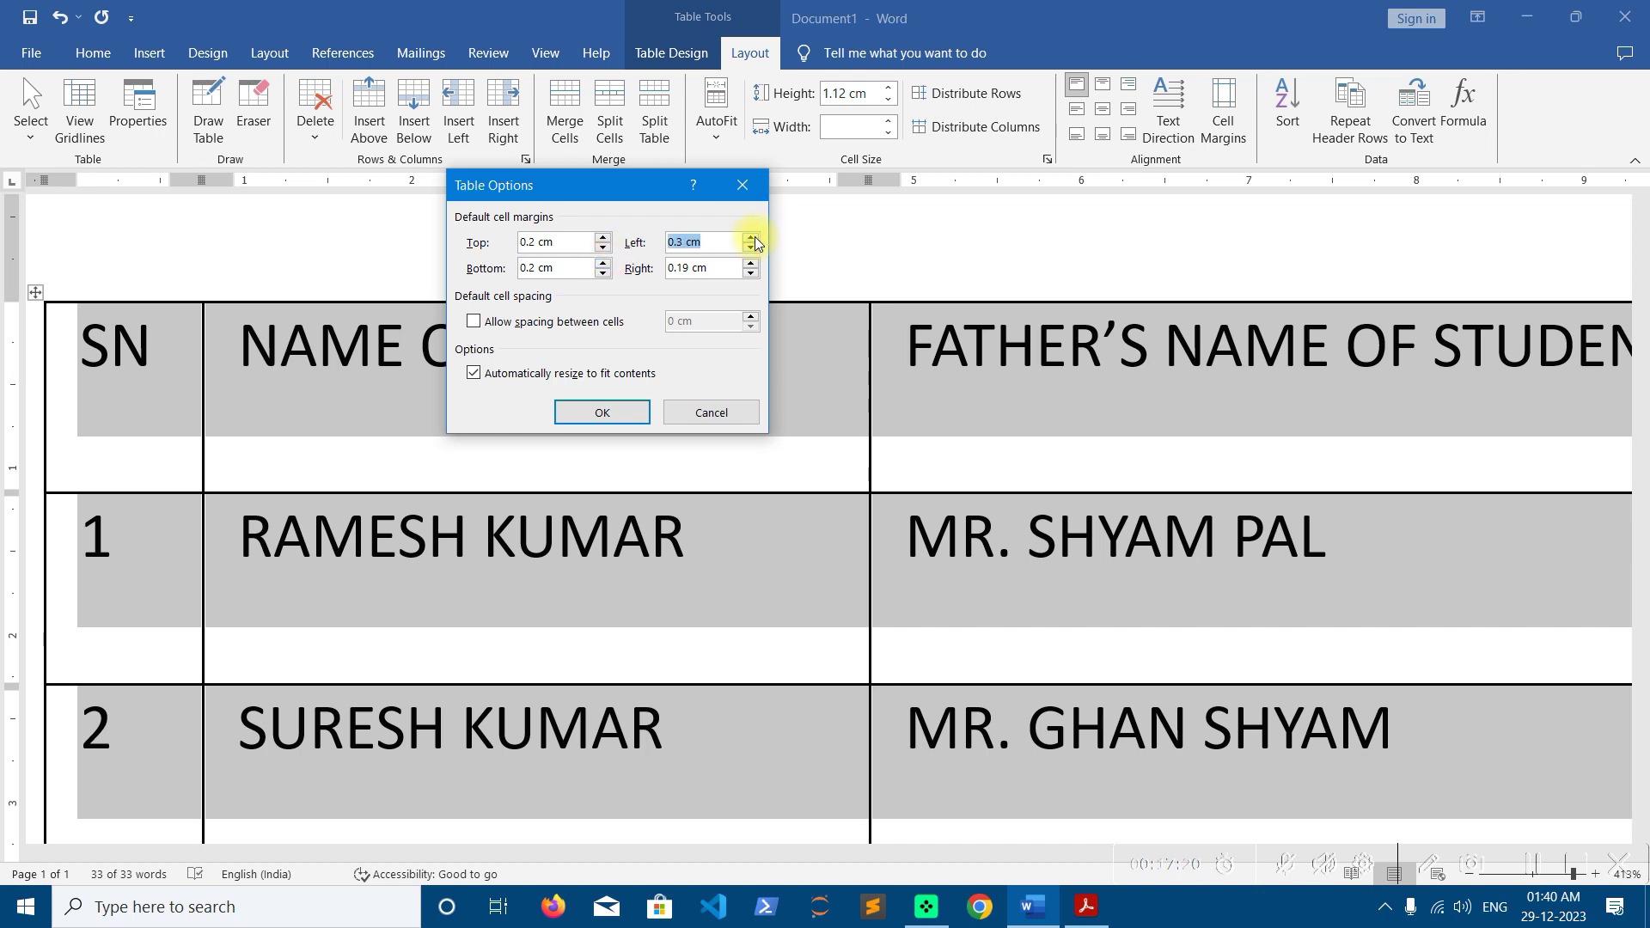
pyautogui.click(750, 264)
pyautogui.click(750, 264)
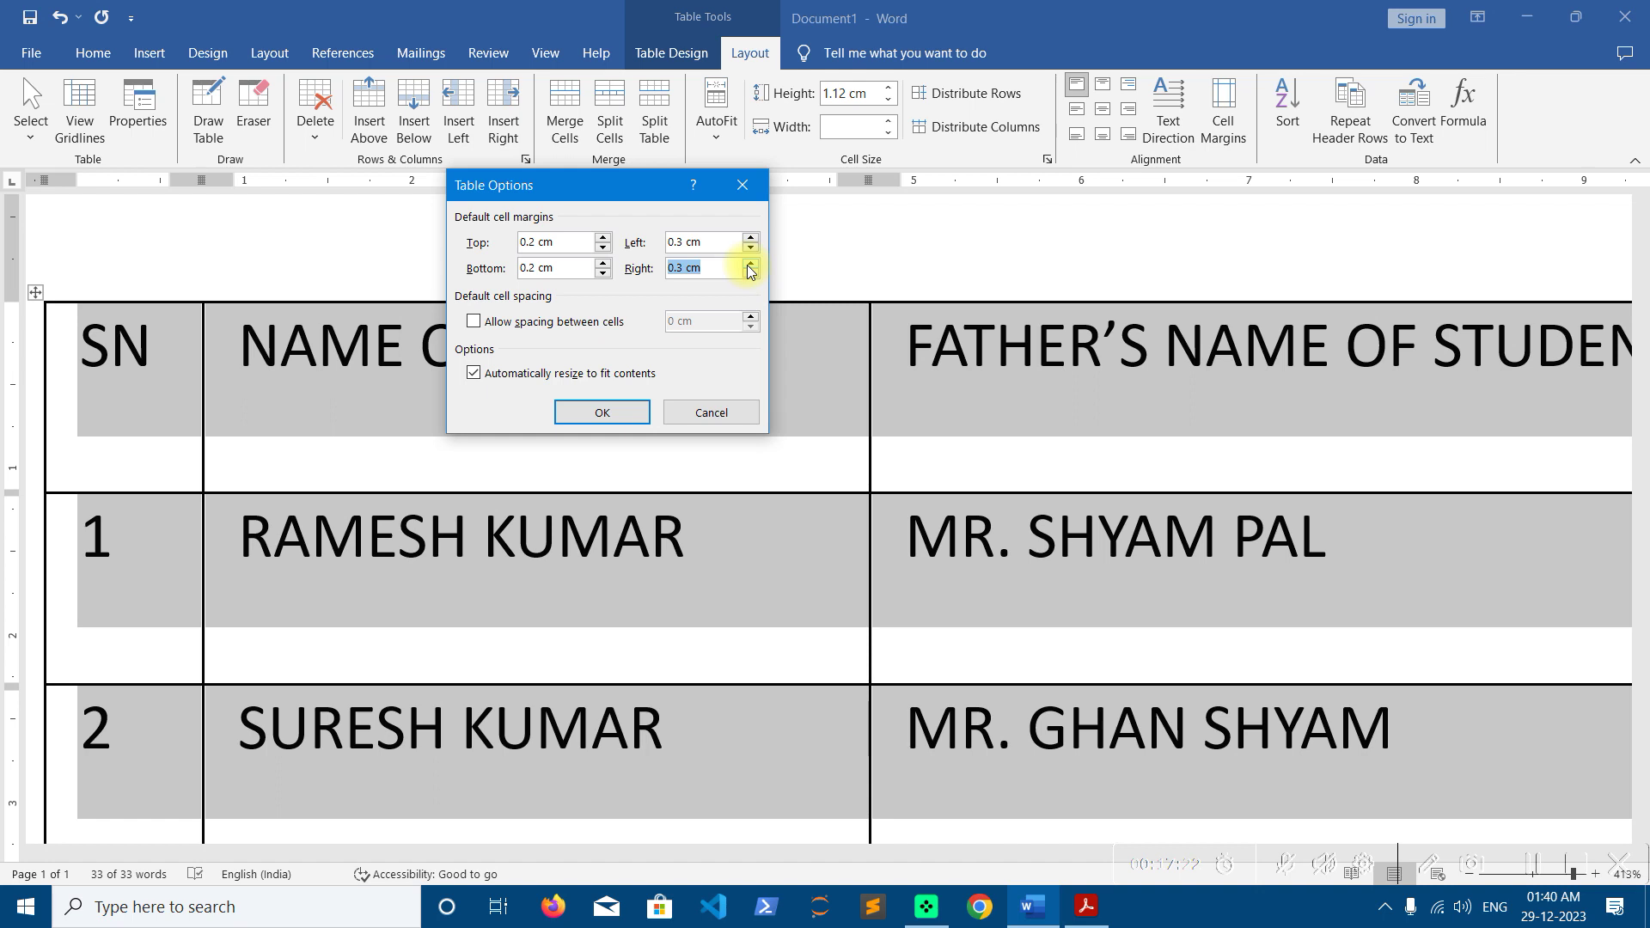
pyautogui.click(604, 412)
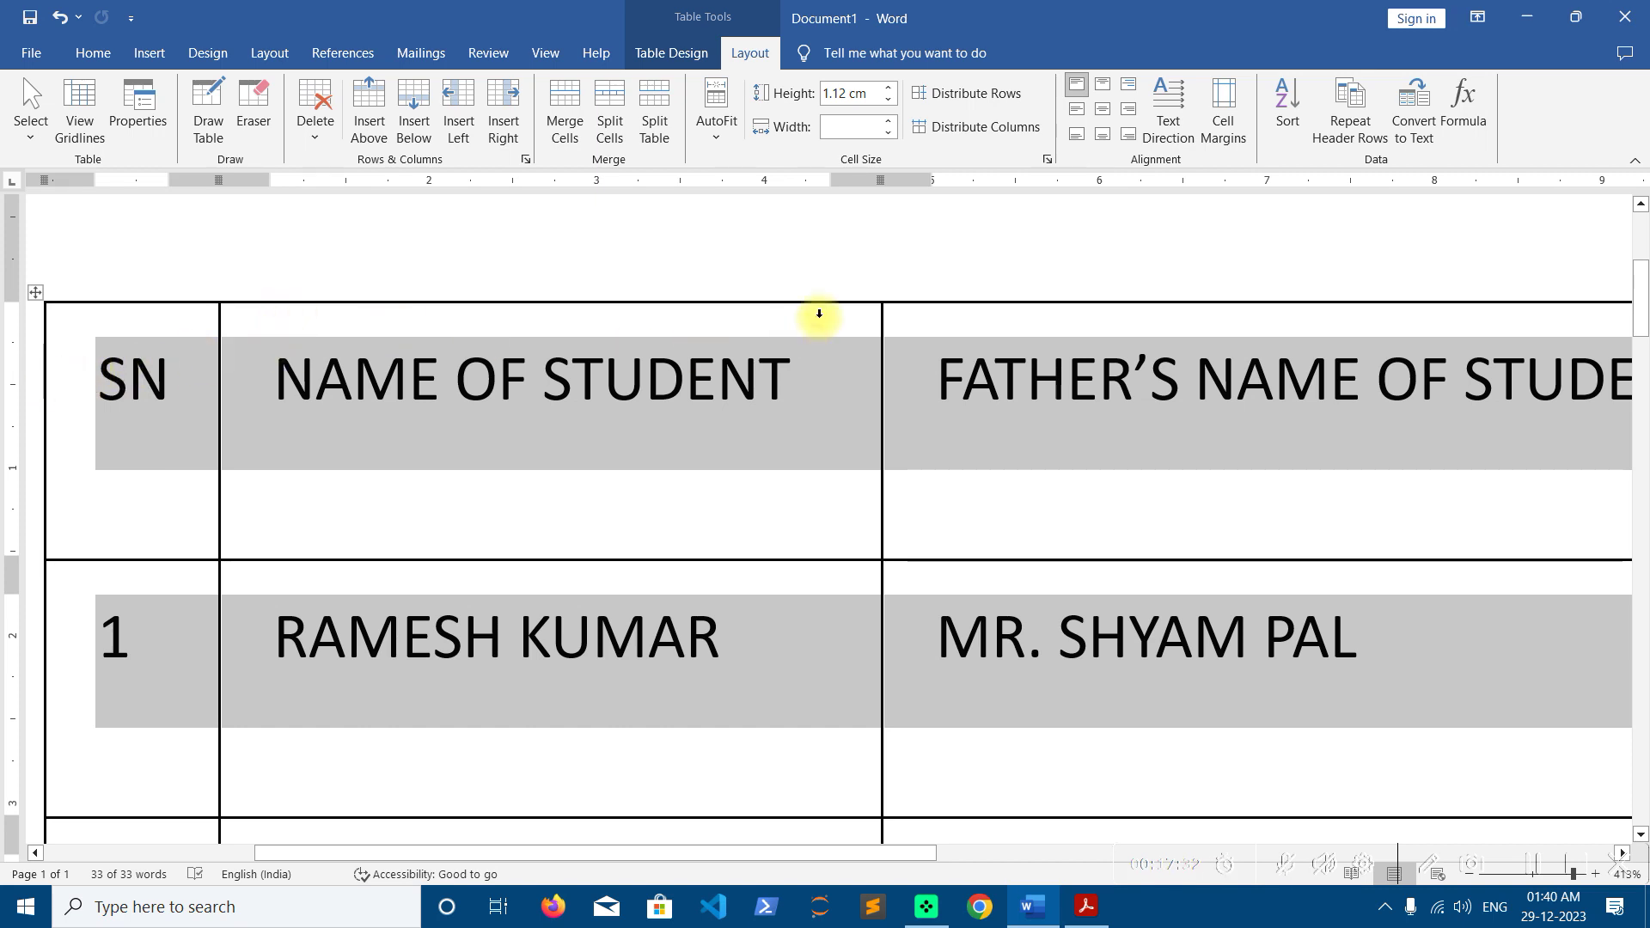
# Reset the table's cell margins to Top 0, Bottom 0, Left and Right 0.19 cm
pyautogui.click(1225, 142)
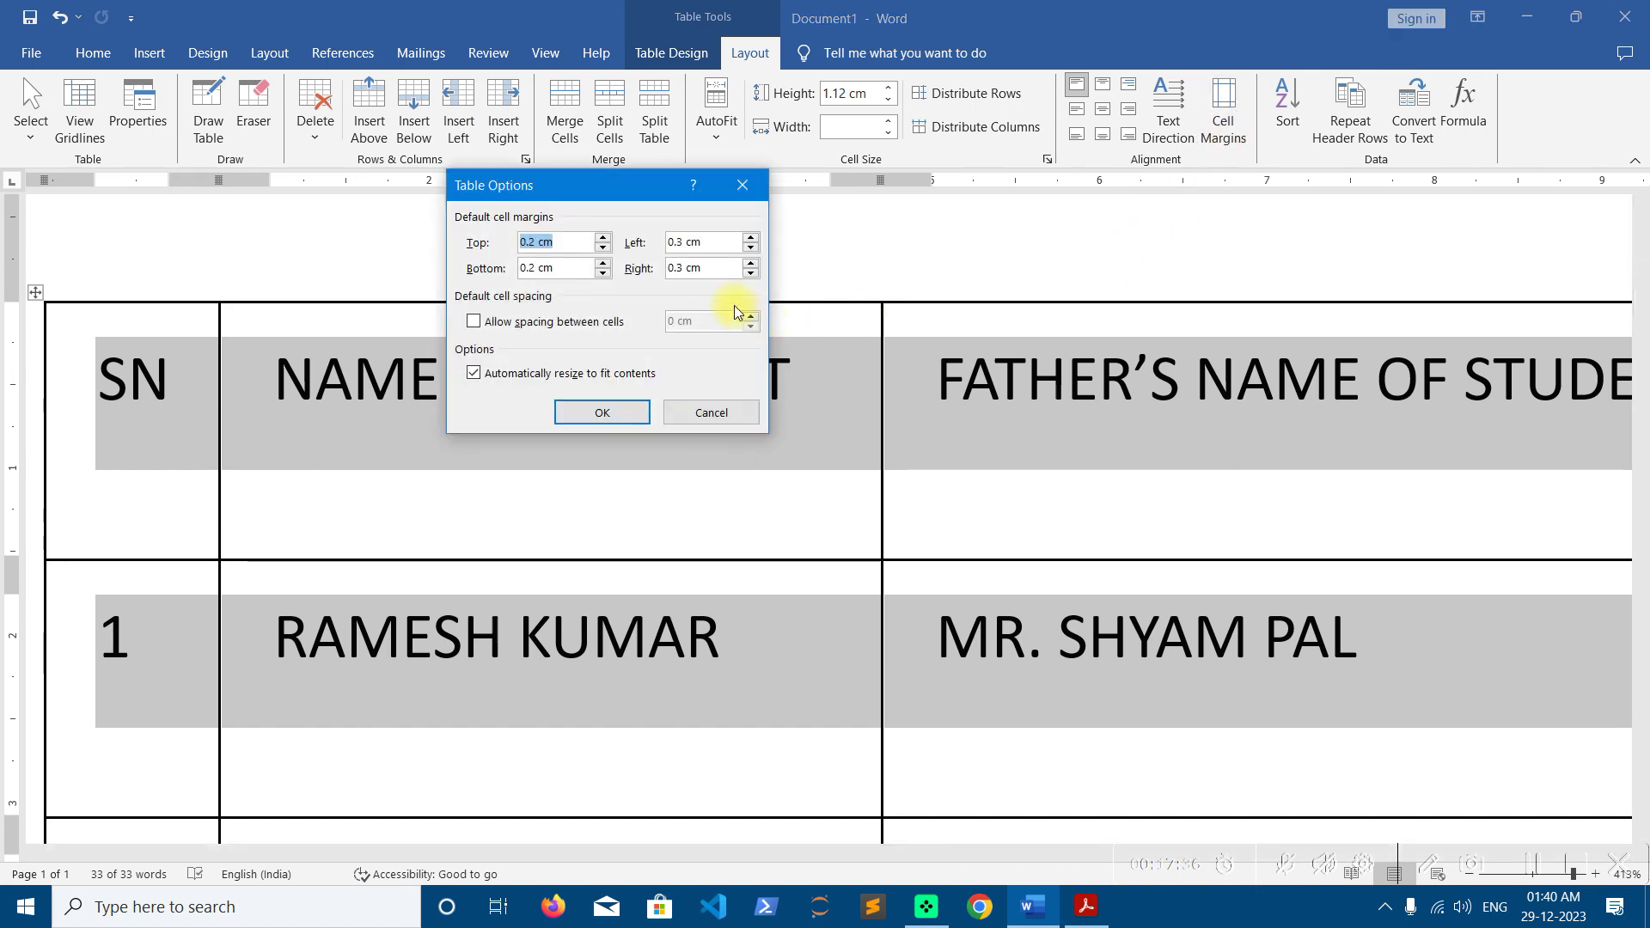
pyautogui.write('0')
pyautogui.press('Tab')
pyautogui.write('0')
pyautogui.press('Tab')
pyautogui.write('0.19')
pyautogui.press('Tab')
pyautogui.write('.')
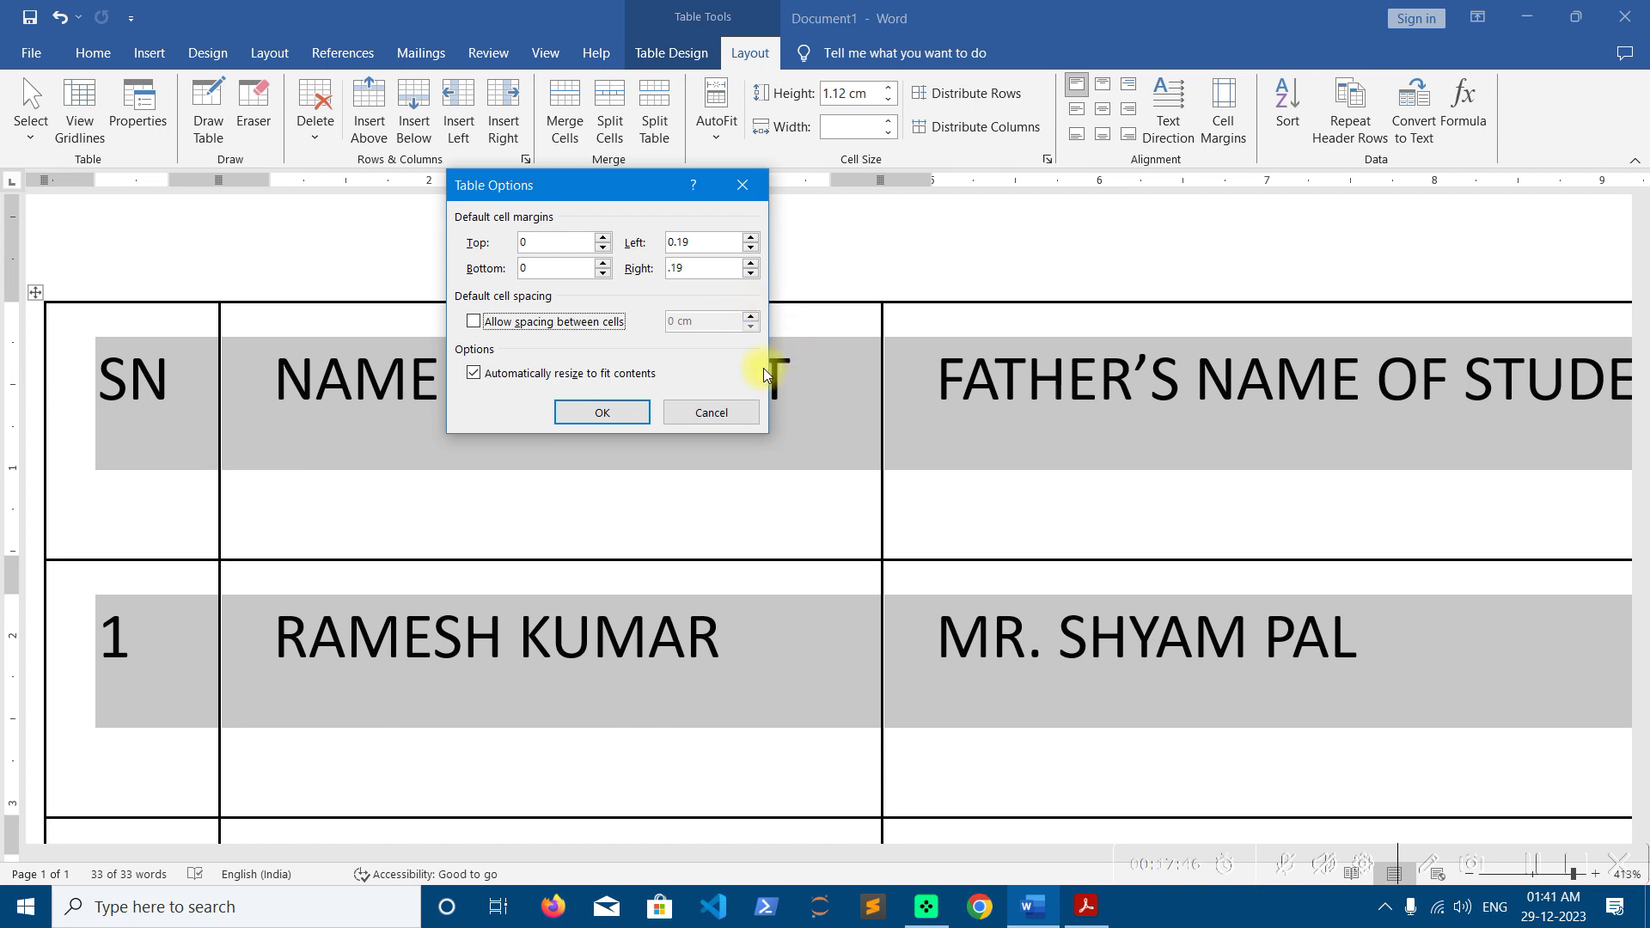
pyautogui.click(634, 414)
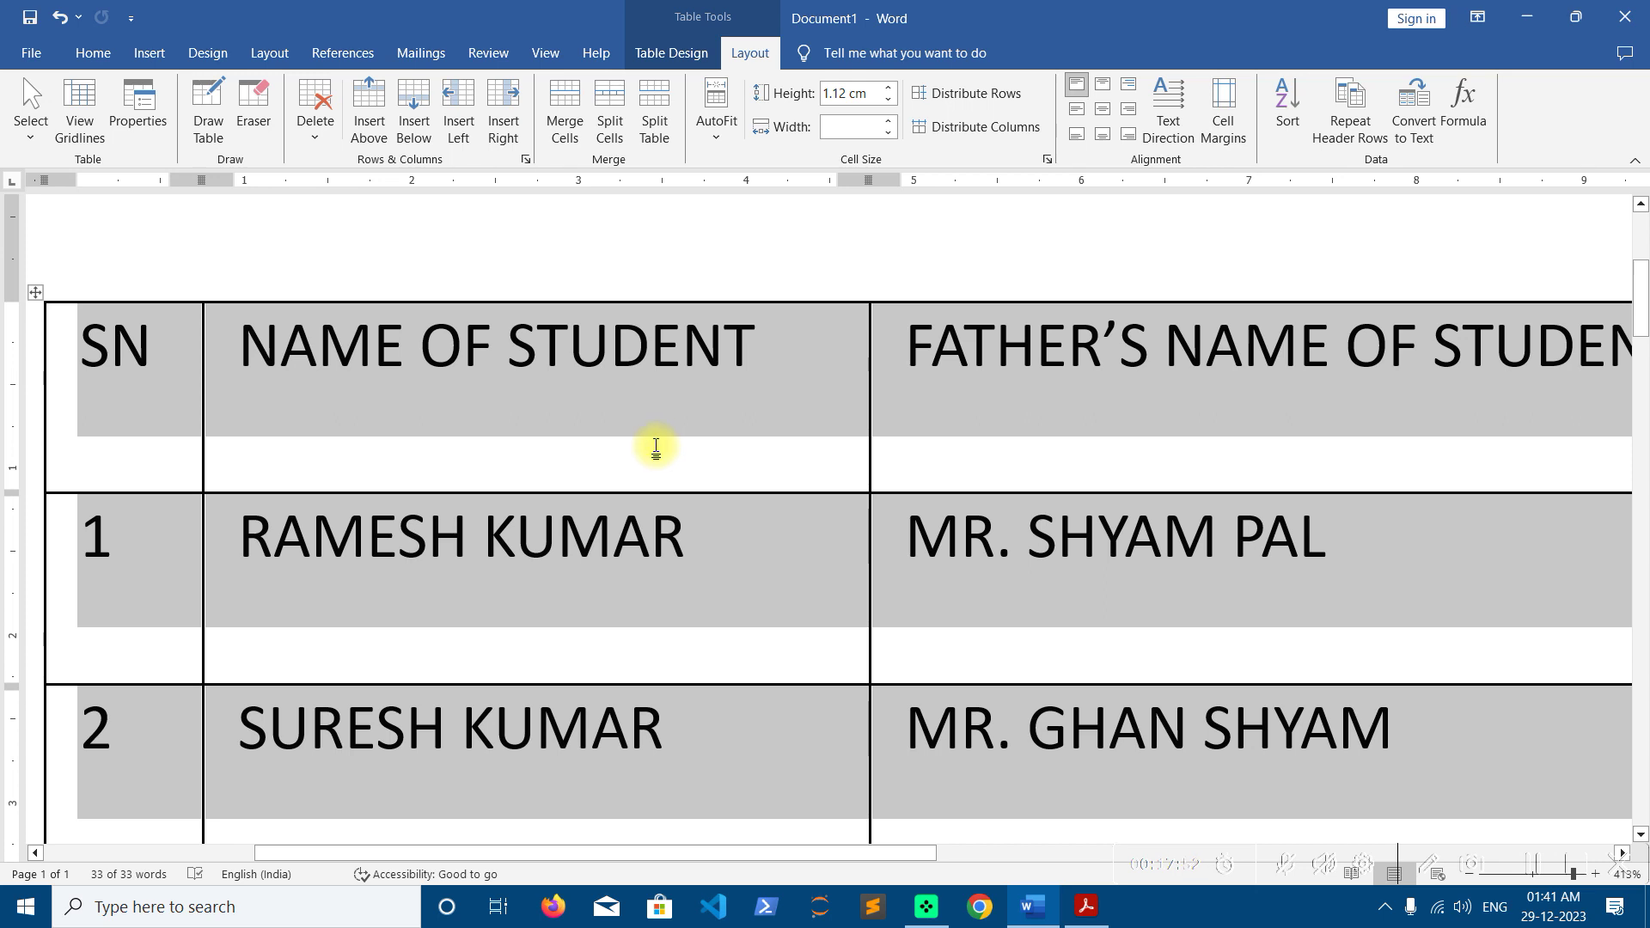
pyautogui.click(656, 447)
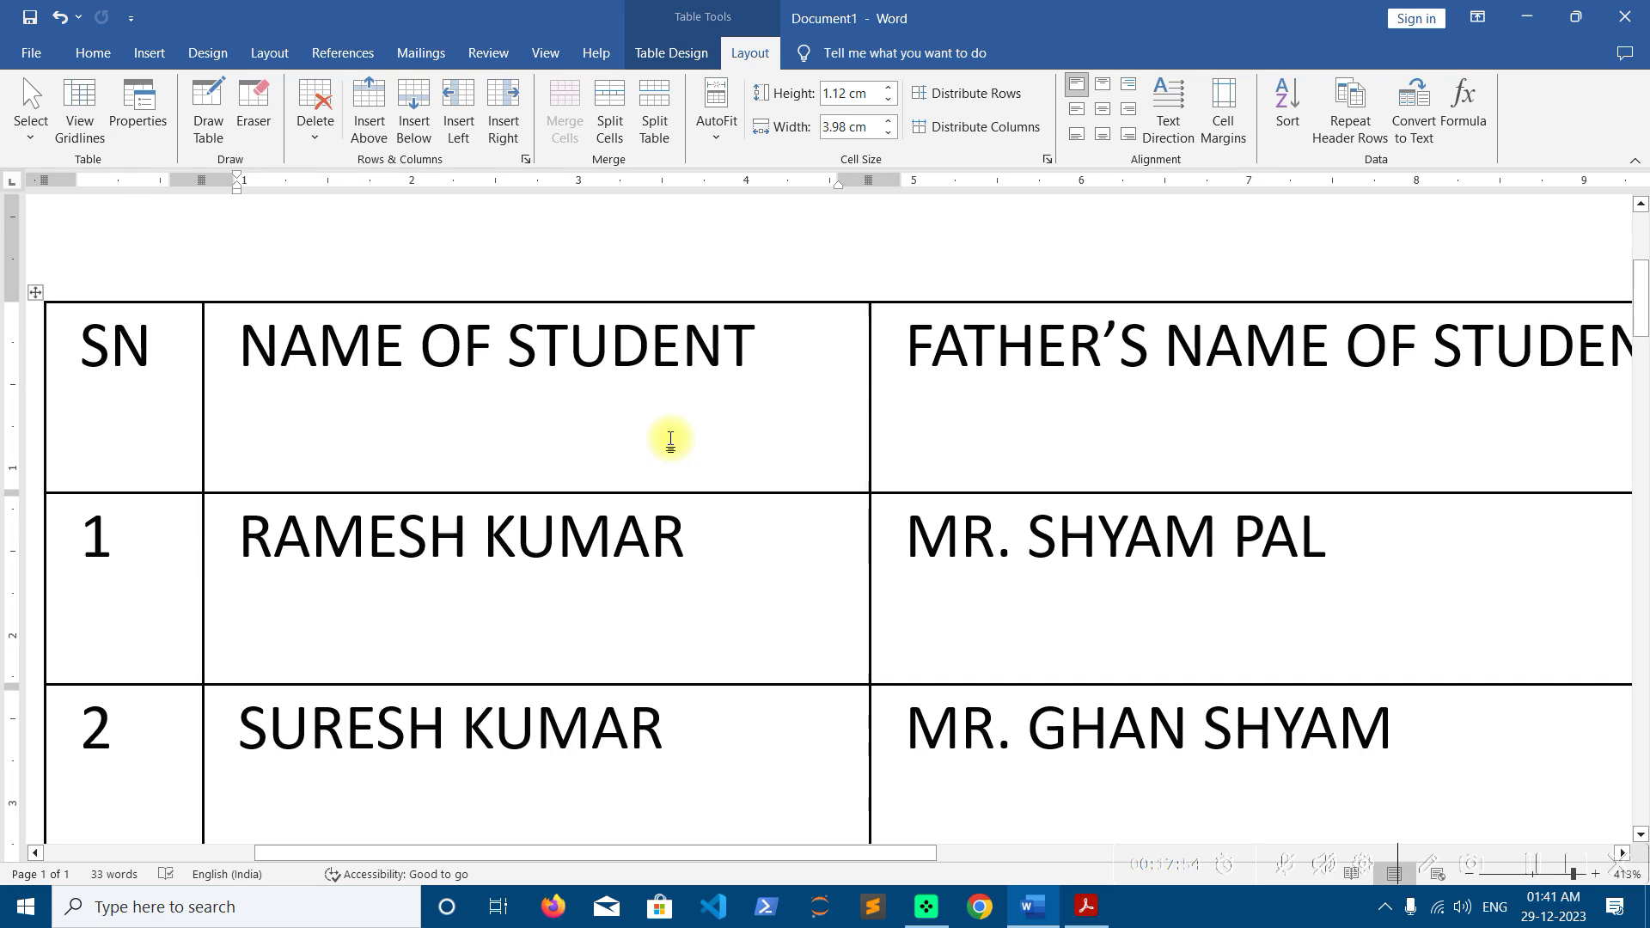
pyautogui.scroll(-7, 670, 441)
pyautogui.scroll(-10, 670, 442)
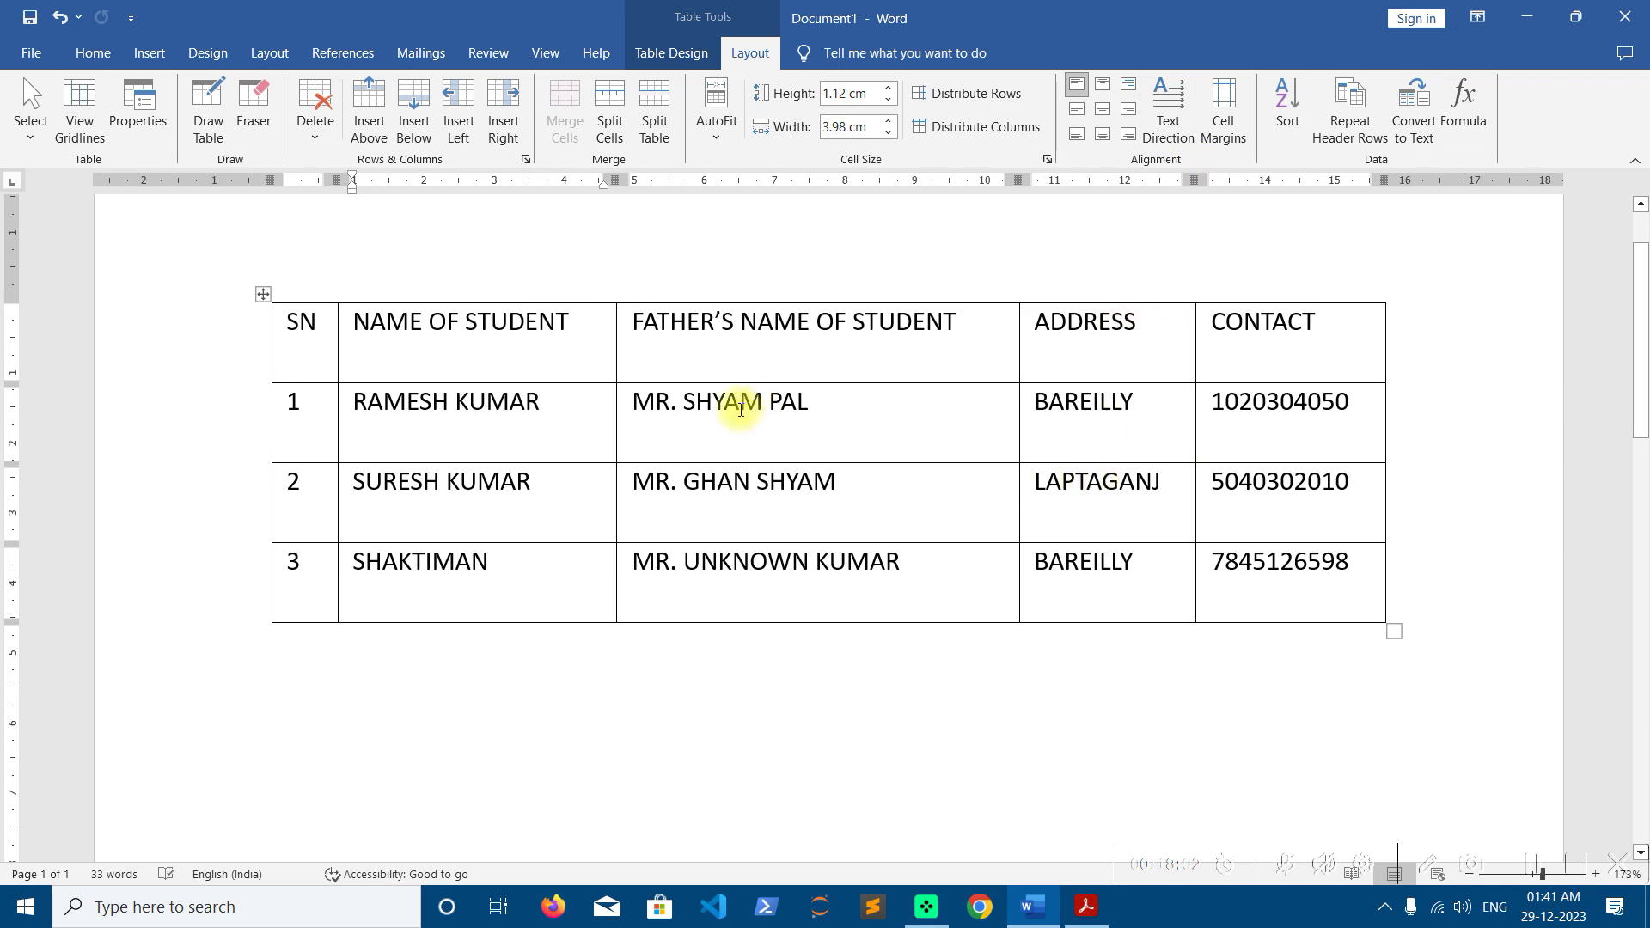
# Insert a 2-column by 7-row table on the empty line below the student table
pyautogui.moveTo(1281, 578)
pyautogui.mouseDown()
pyautogui.moveTo(438, 340)
pyautogui.moveTo(324, 331)
pyautogui.mouseUp()
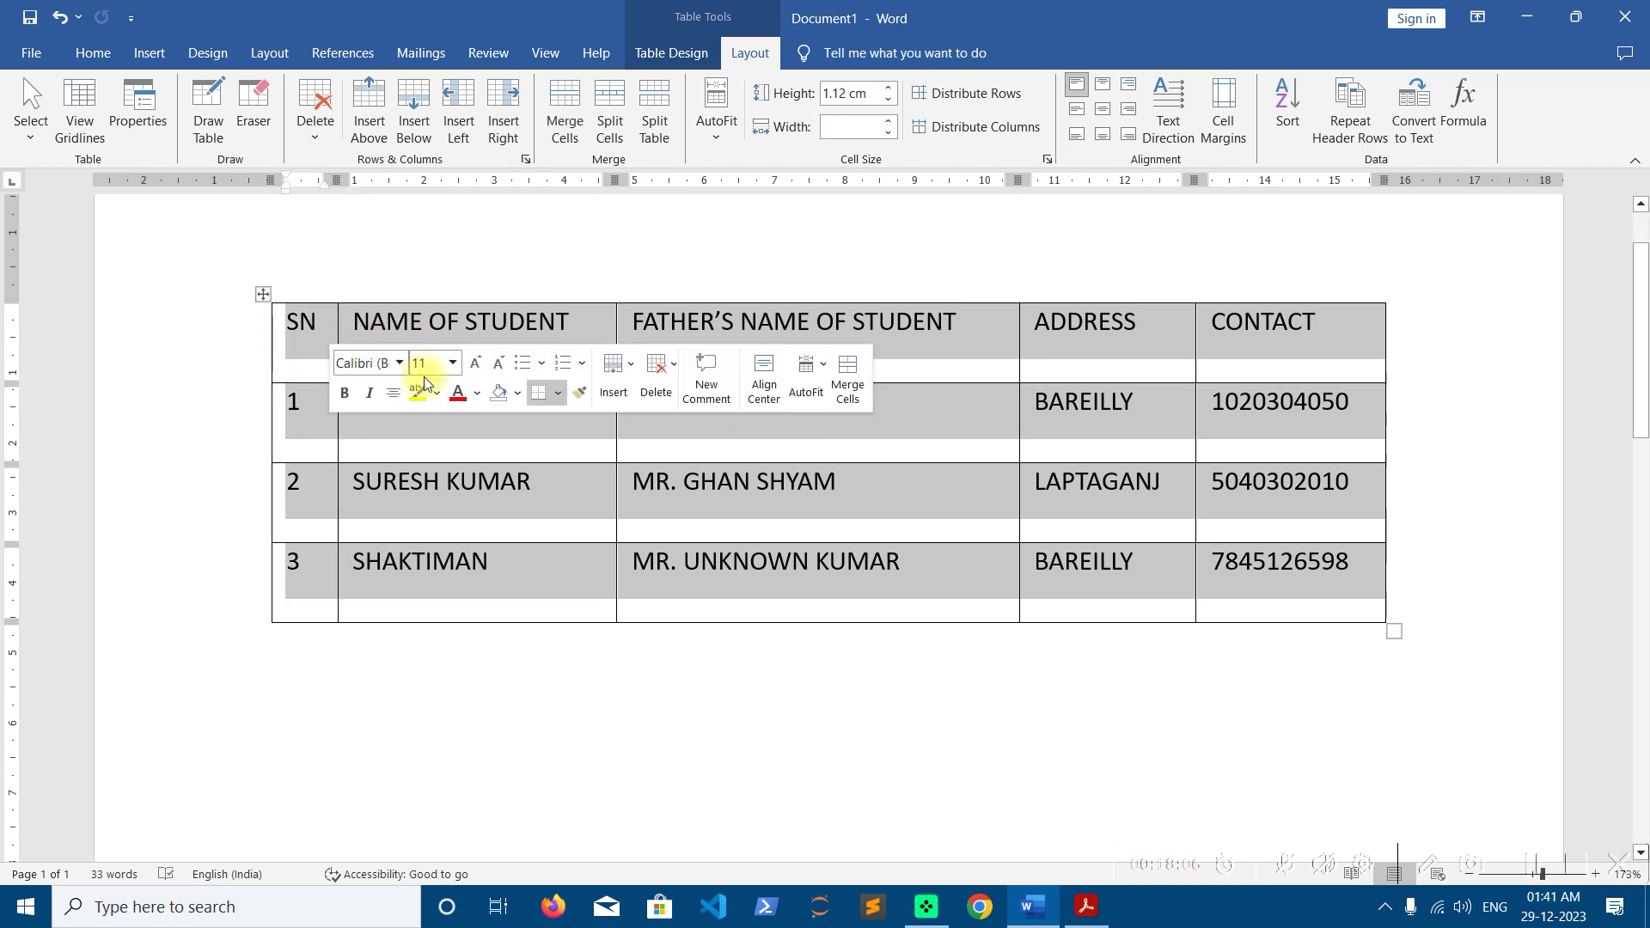
pyautogui.click(748, 667)
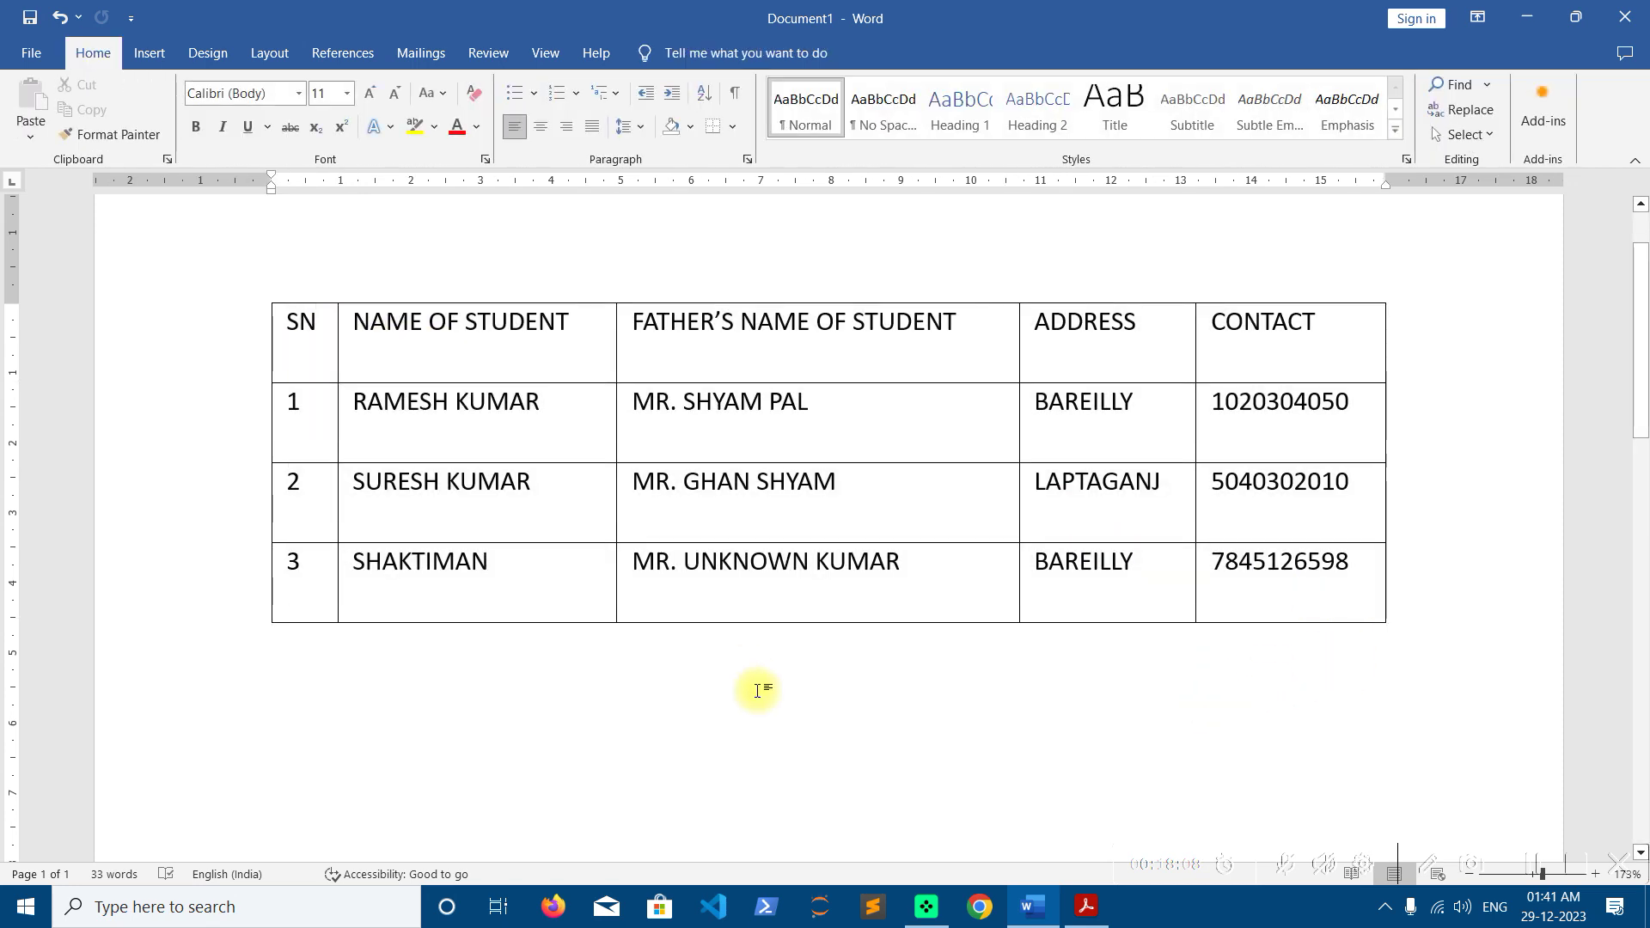
pyautogui.click(149, 52)
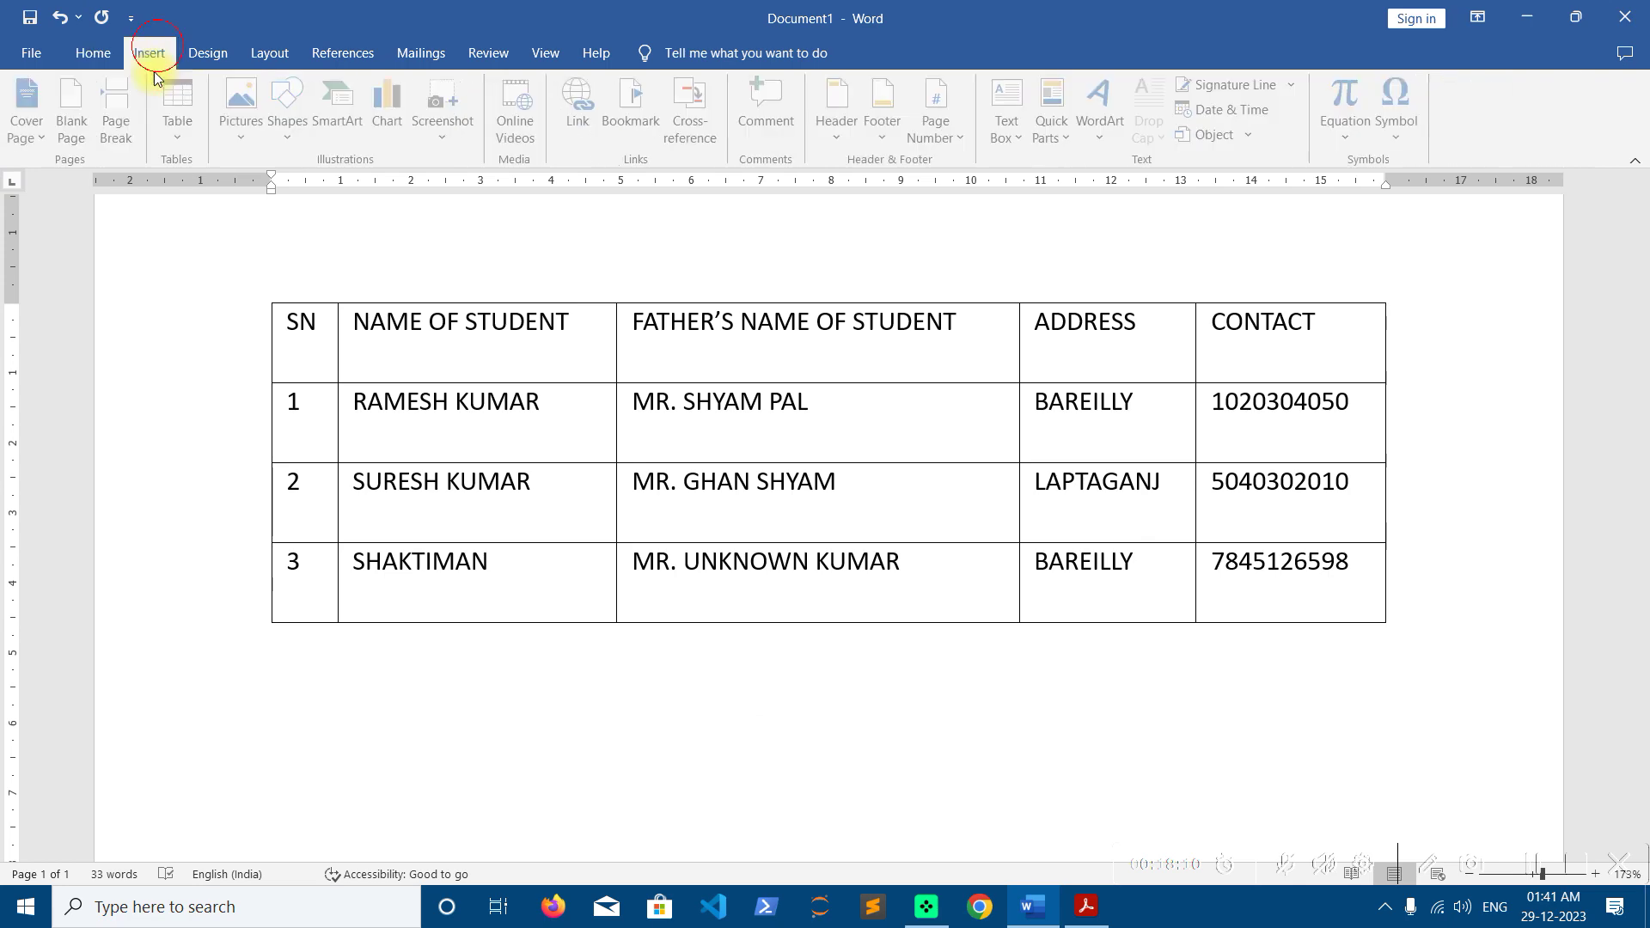
pyautogui.click(192, 131)
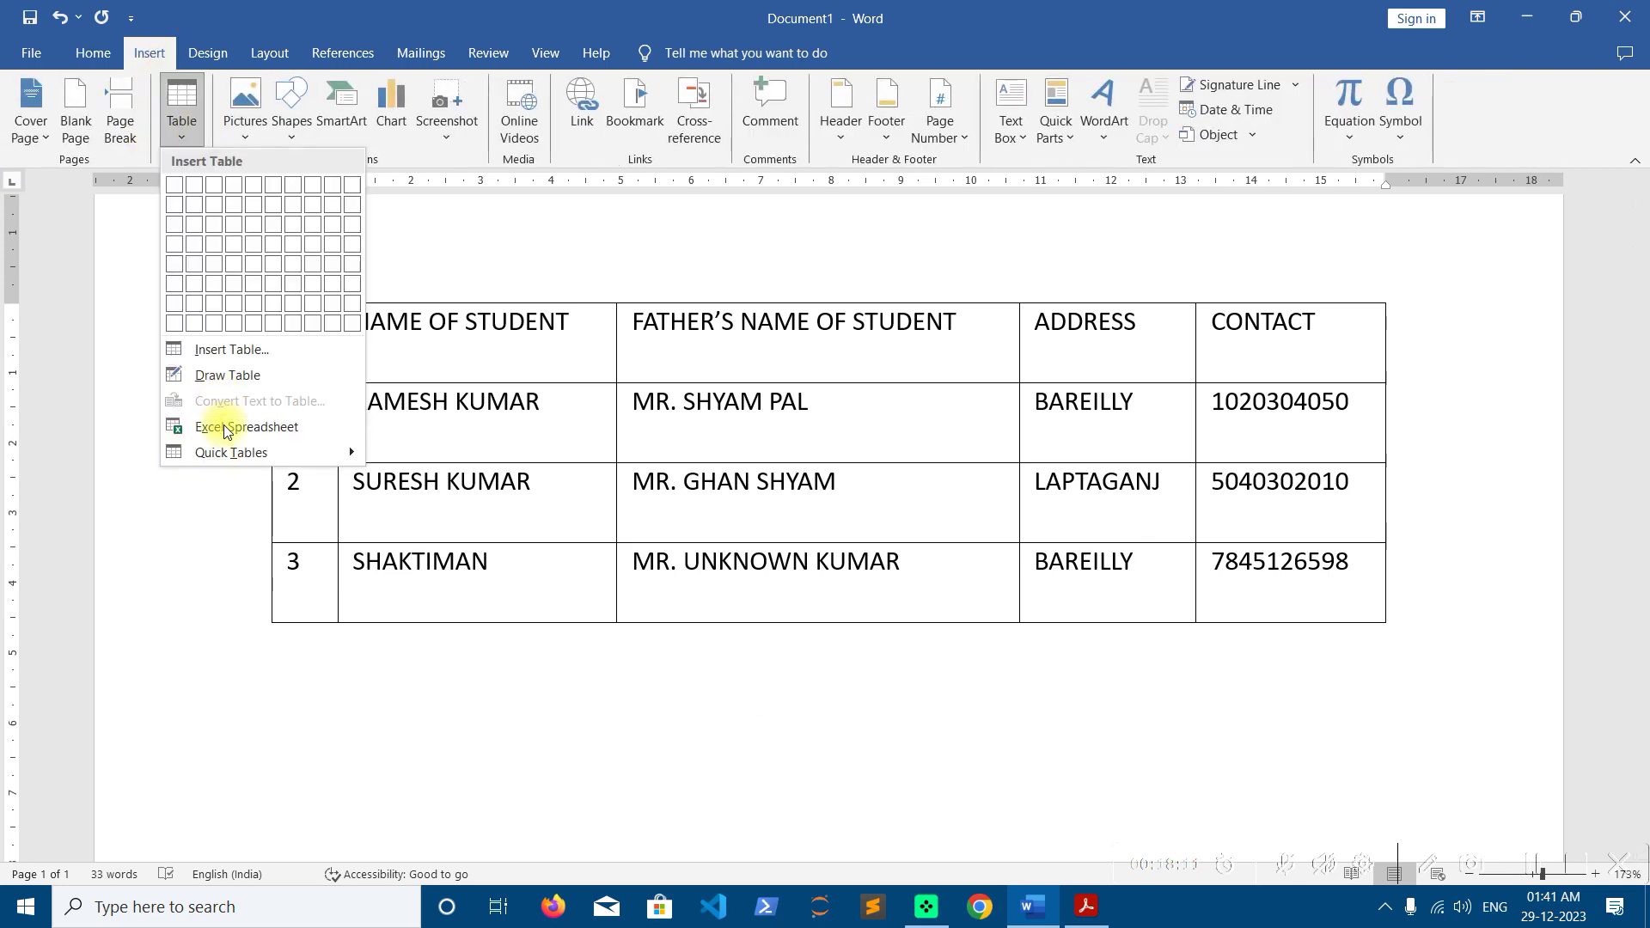
pyautogui.click(198, 306)
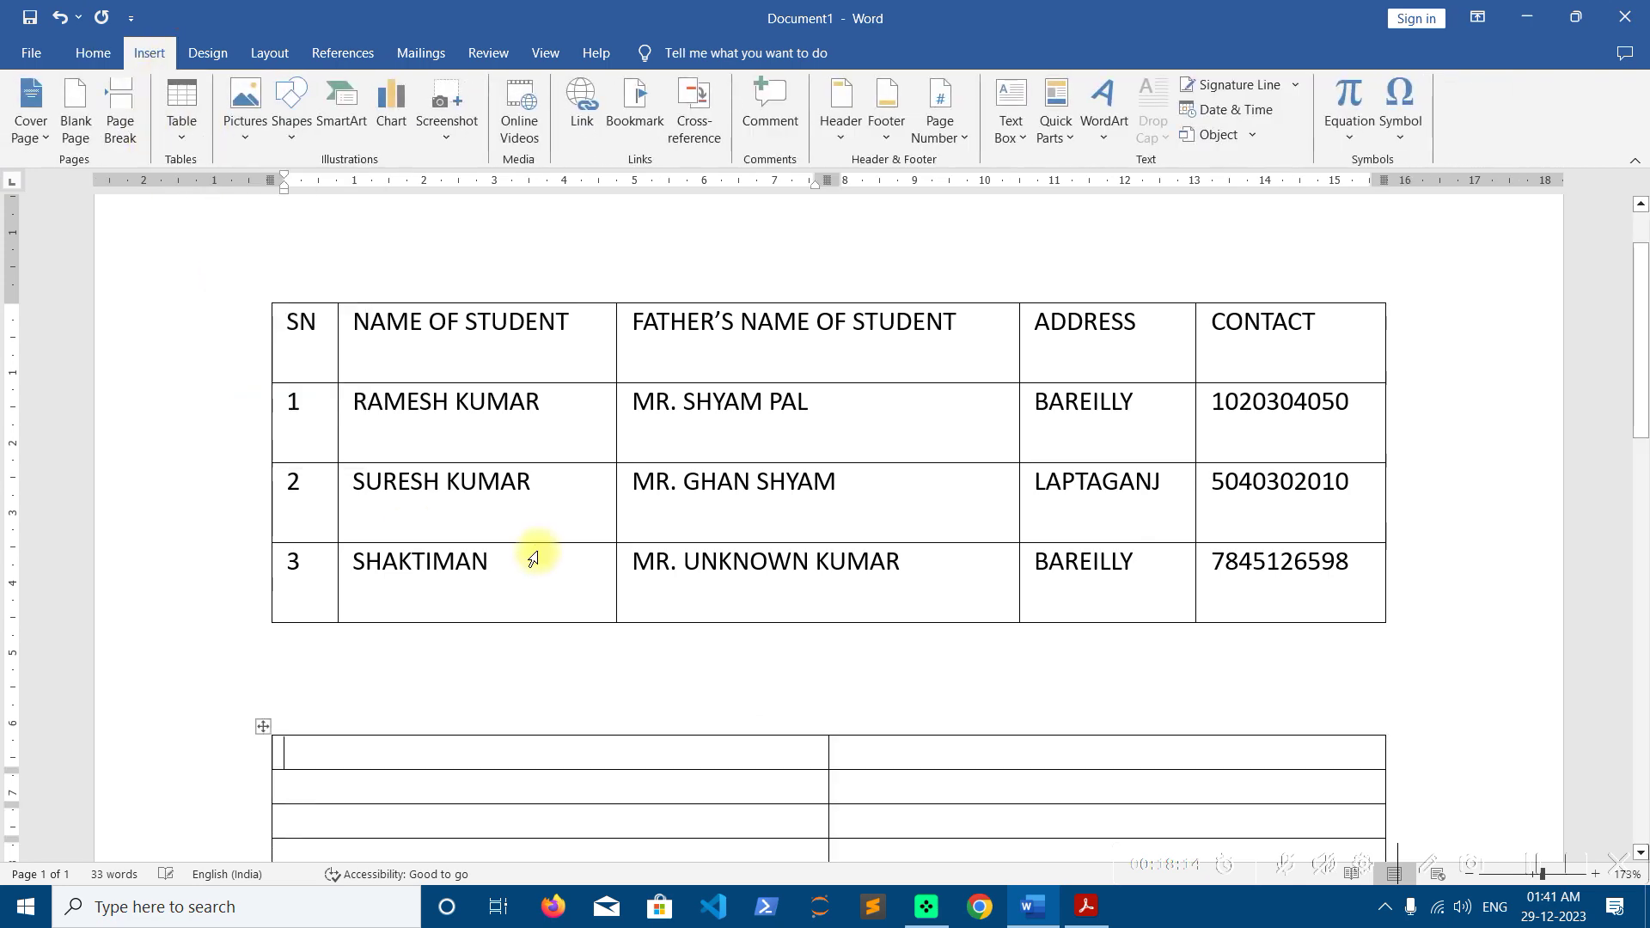
pyautogui.scroll(-3, 538, 552)
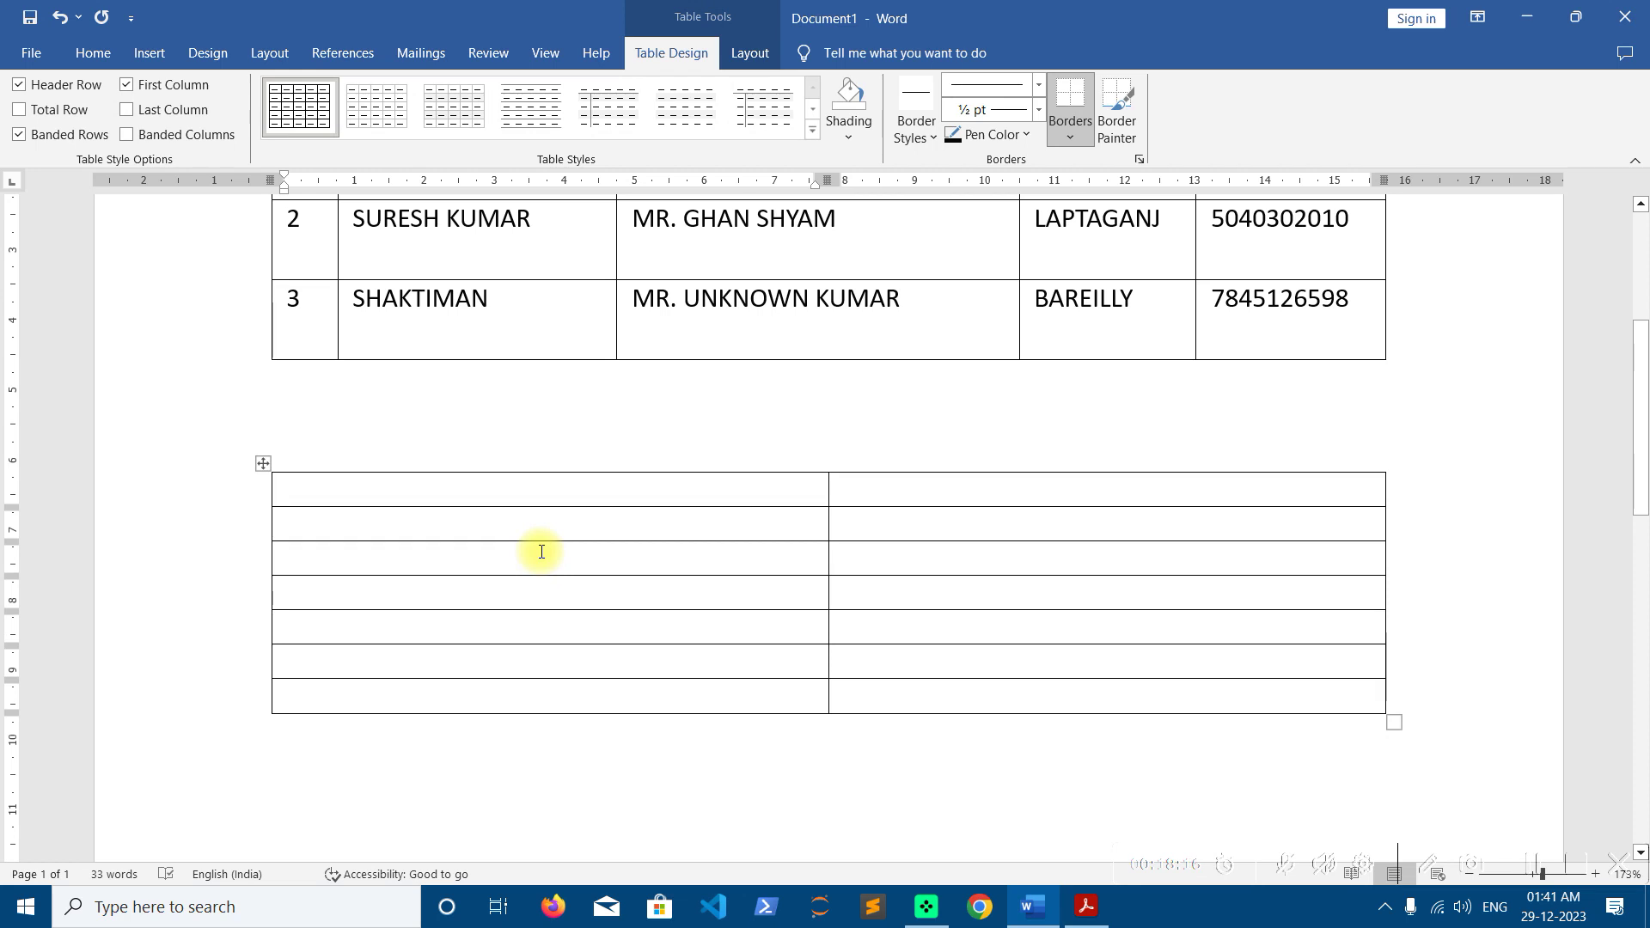
# Enter the ROLL and NAME headers, then roll 254 with its name and 458 DOREMON
pyautogui.write('ROLL')
pyautogui.press('Tab')
pyautogui.write('NAME')
pyautogui.press('Tab')
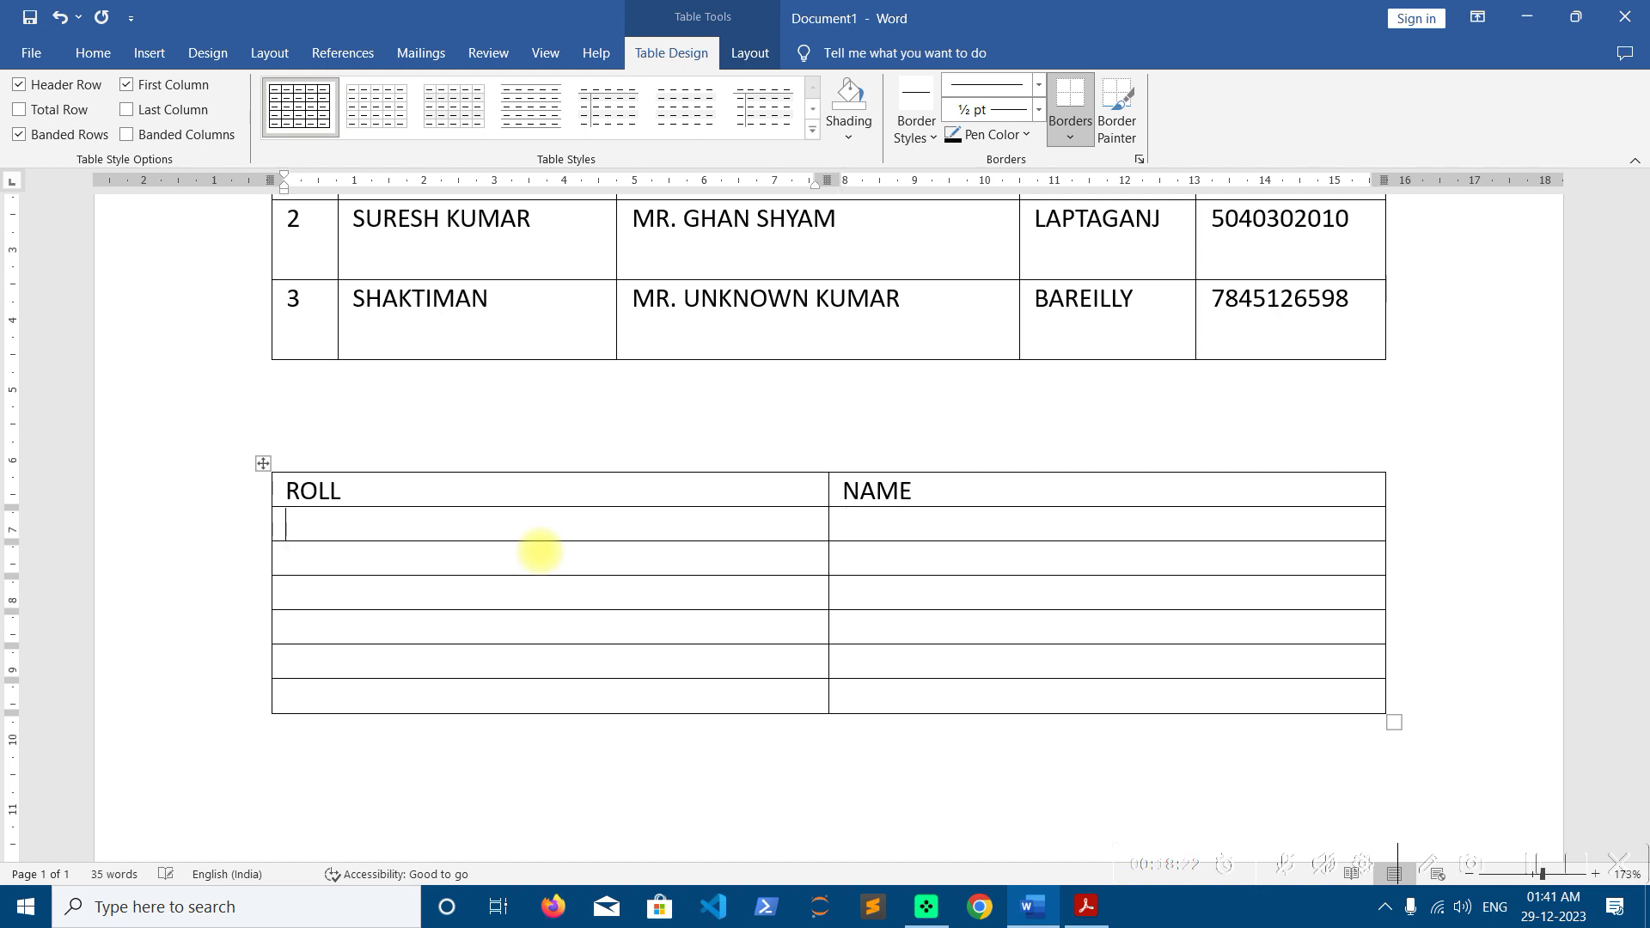
pyautogui.write('254')
pyautogui.press('Tab')
pyautogui.write('JUNIRO JI')
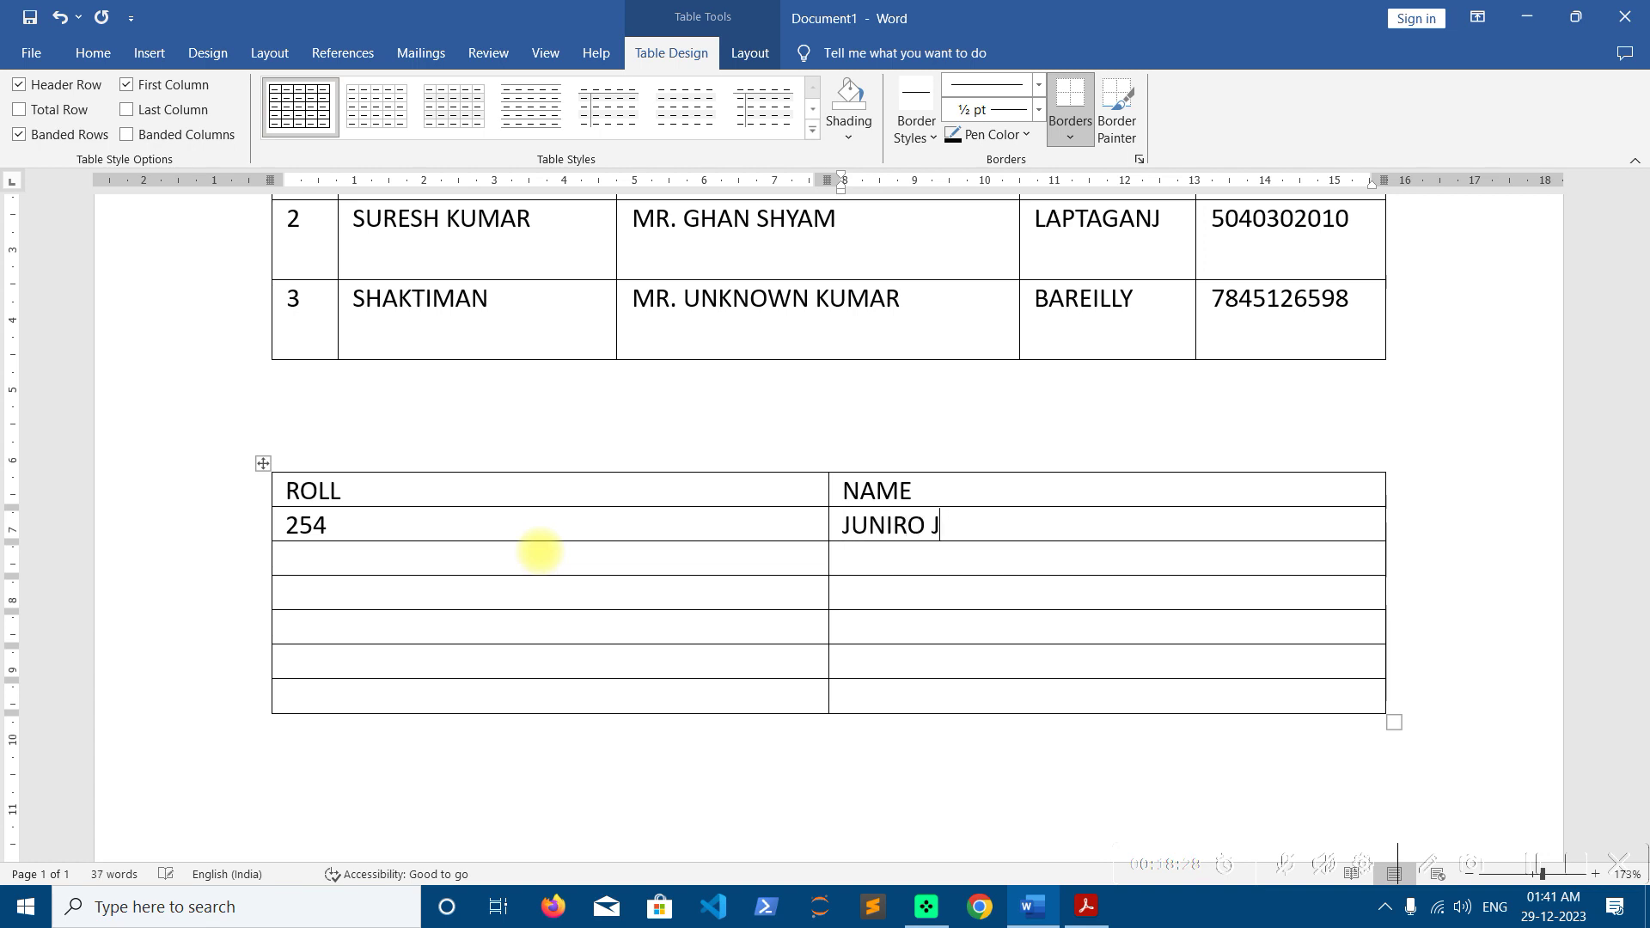
pyautogui.press('BackSpace')
pyautogui.press('BackSpace')
pyautogui.press('BackSpace')
pyautogui.press('BackSpace')
pyautogui.press('BackSpace')
pyautogui.write('OR JI')
pyautogui.press('Tab')
pyautogui.write('458')
pyautogui.press('Tab')
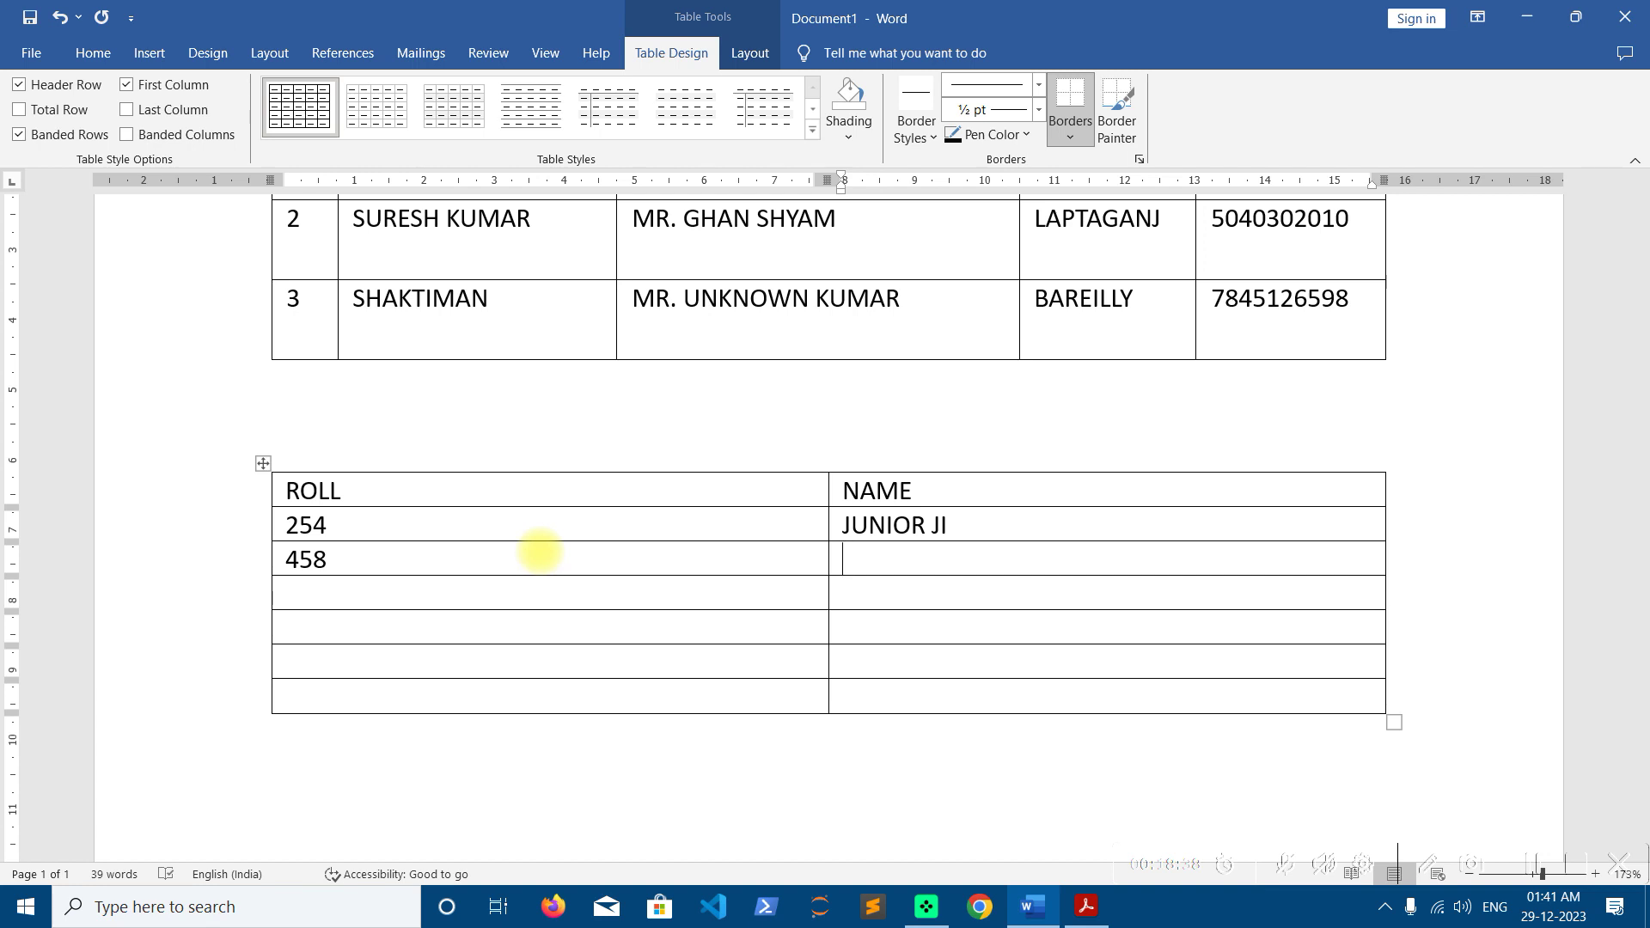
pyautogui.write('DOREMON')
pyautogui.press('Tab')
pyautogui.write('125')
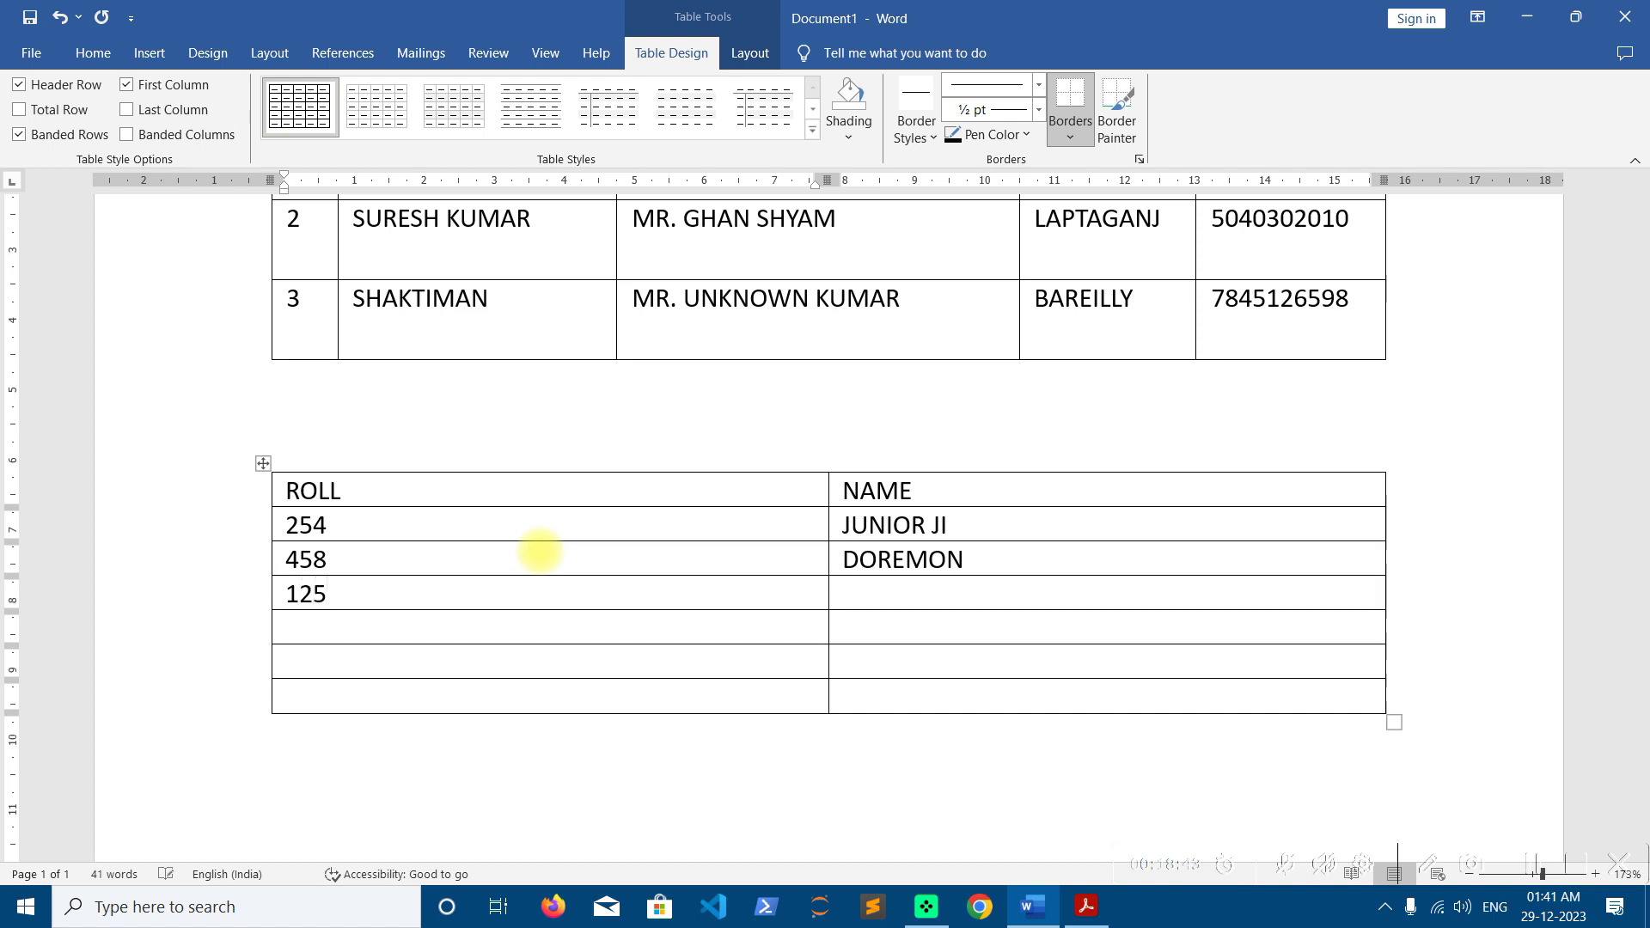
pyautogui.press('Tab')
pyautogui.write('NOBITA')
pyautogui.press('Tab')
pyautogui.write('587')
pyautogui.press('Tab')
pyautogui.write('SHAKTIMAN')
pyautogui.press('Tab')
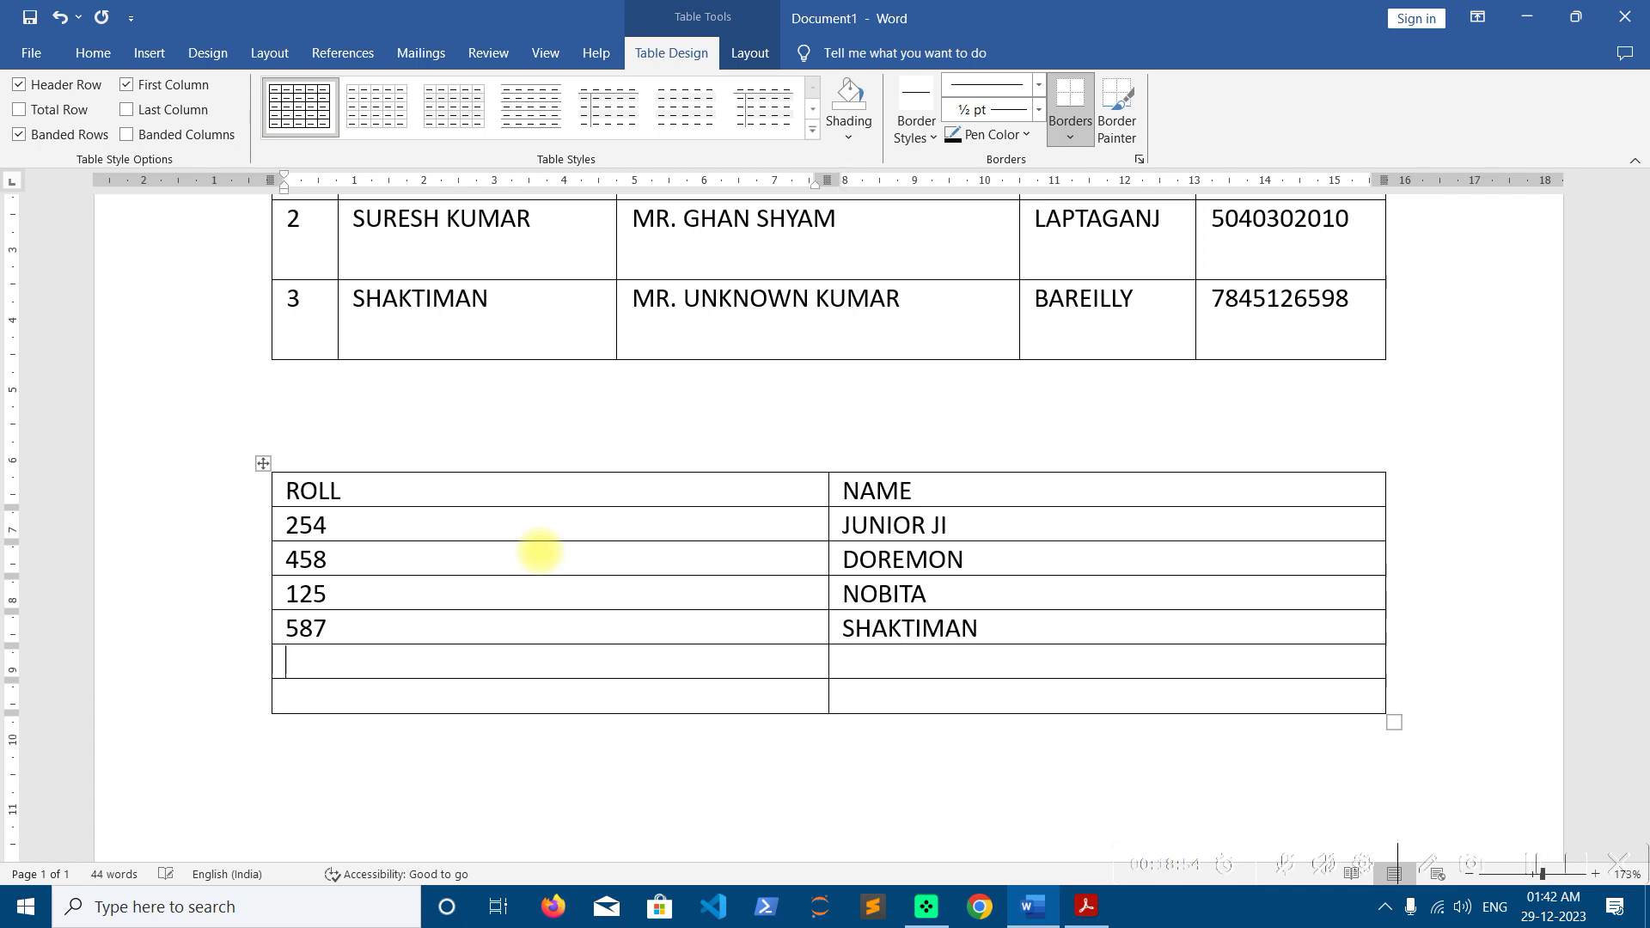
pyautogui.write('147')
pyautogui.press('Tab')
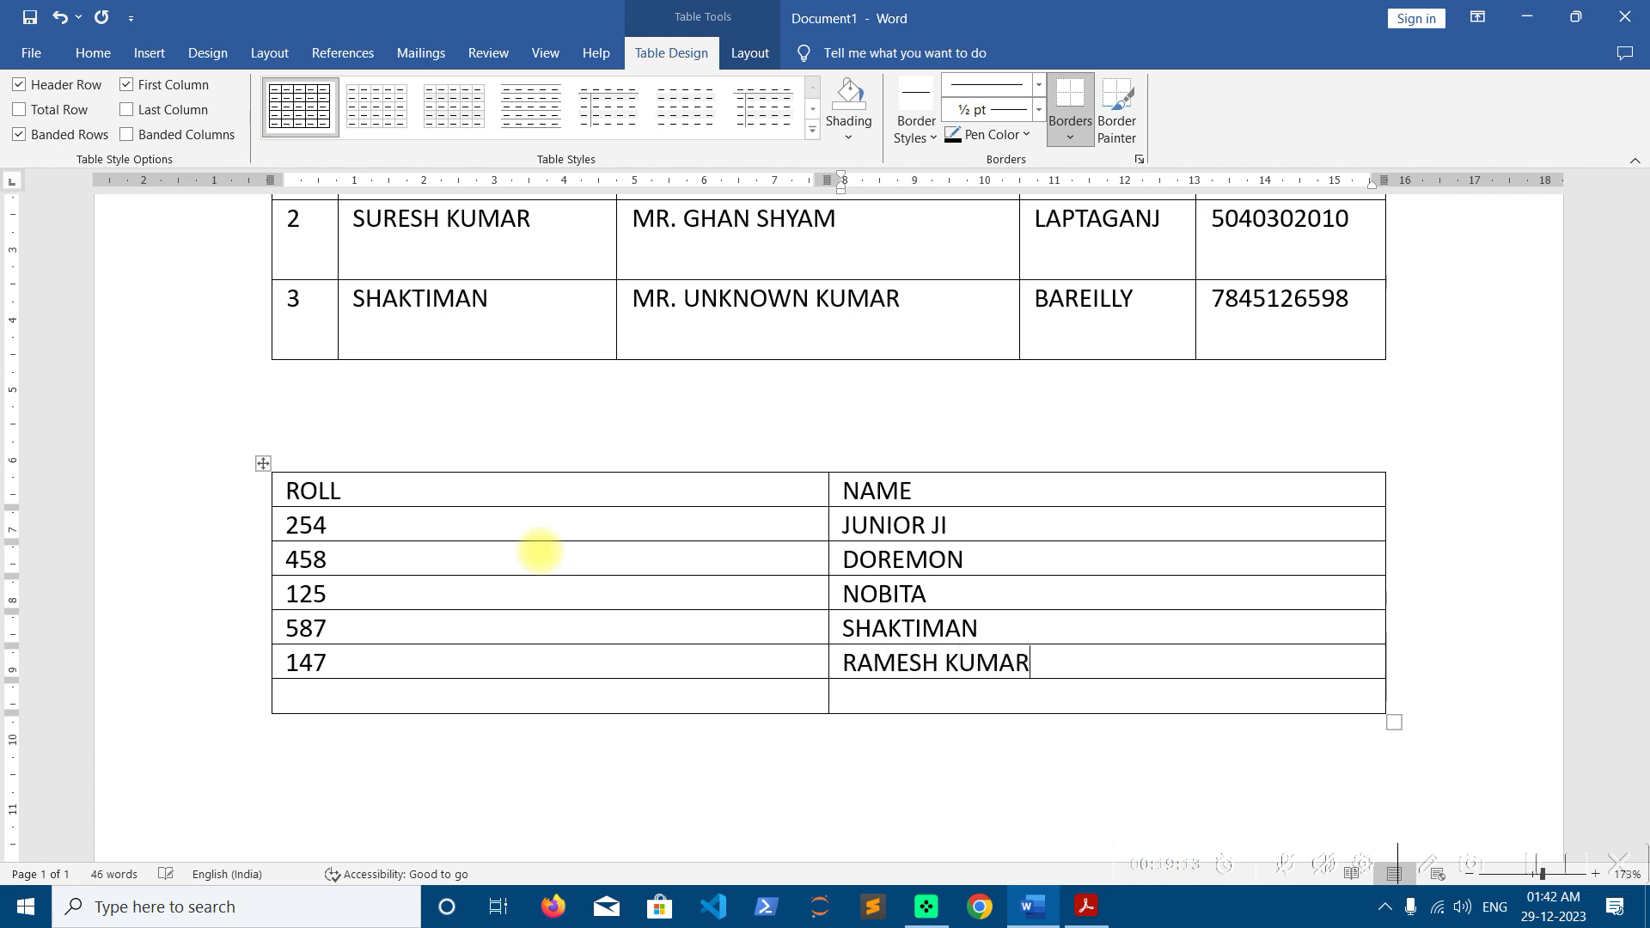
pyautogui.press('Tab')
pyautogui.write('968')
pyautogui.press('Tab')
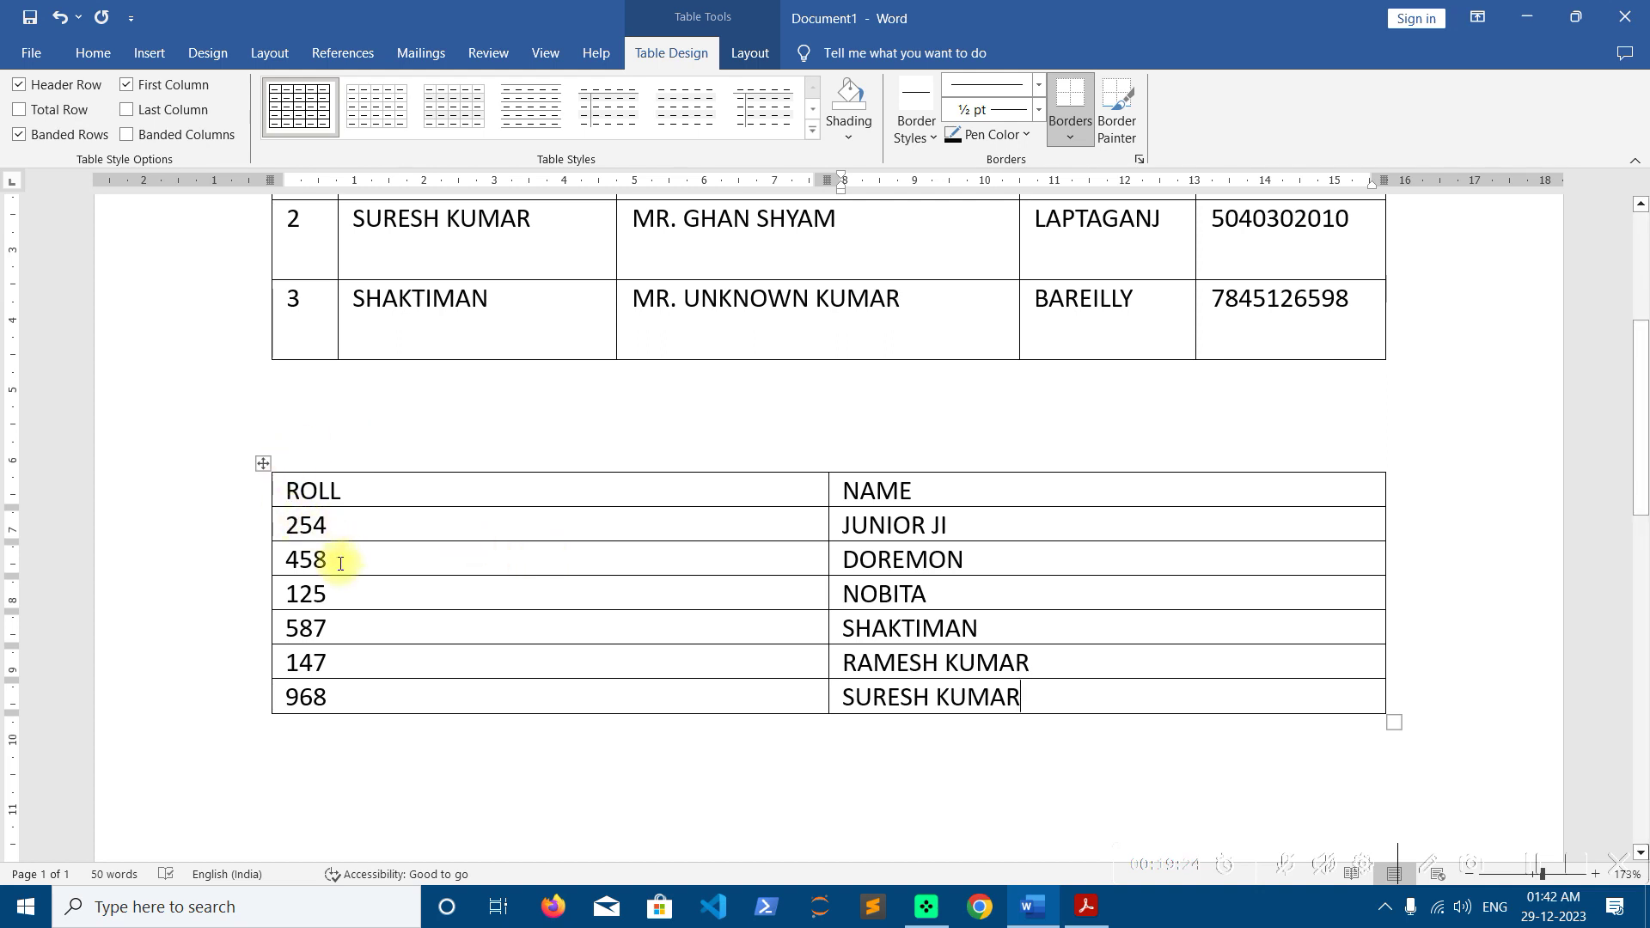
# Try a numeric sort on the selected roll numbers 254–968 and dismiss the invalid-entry warning
pyautogui.moveTo(342, 597); pyautogui.dragTo(269, 596)
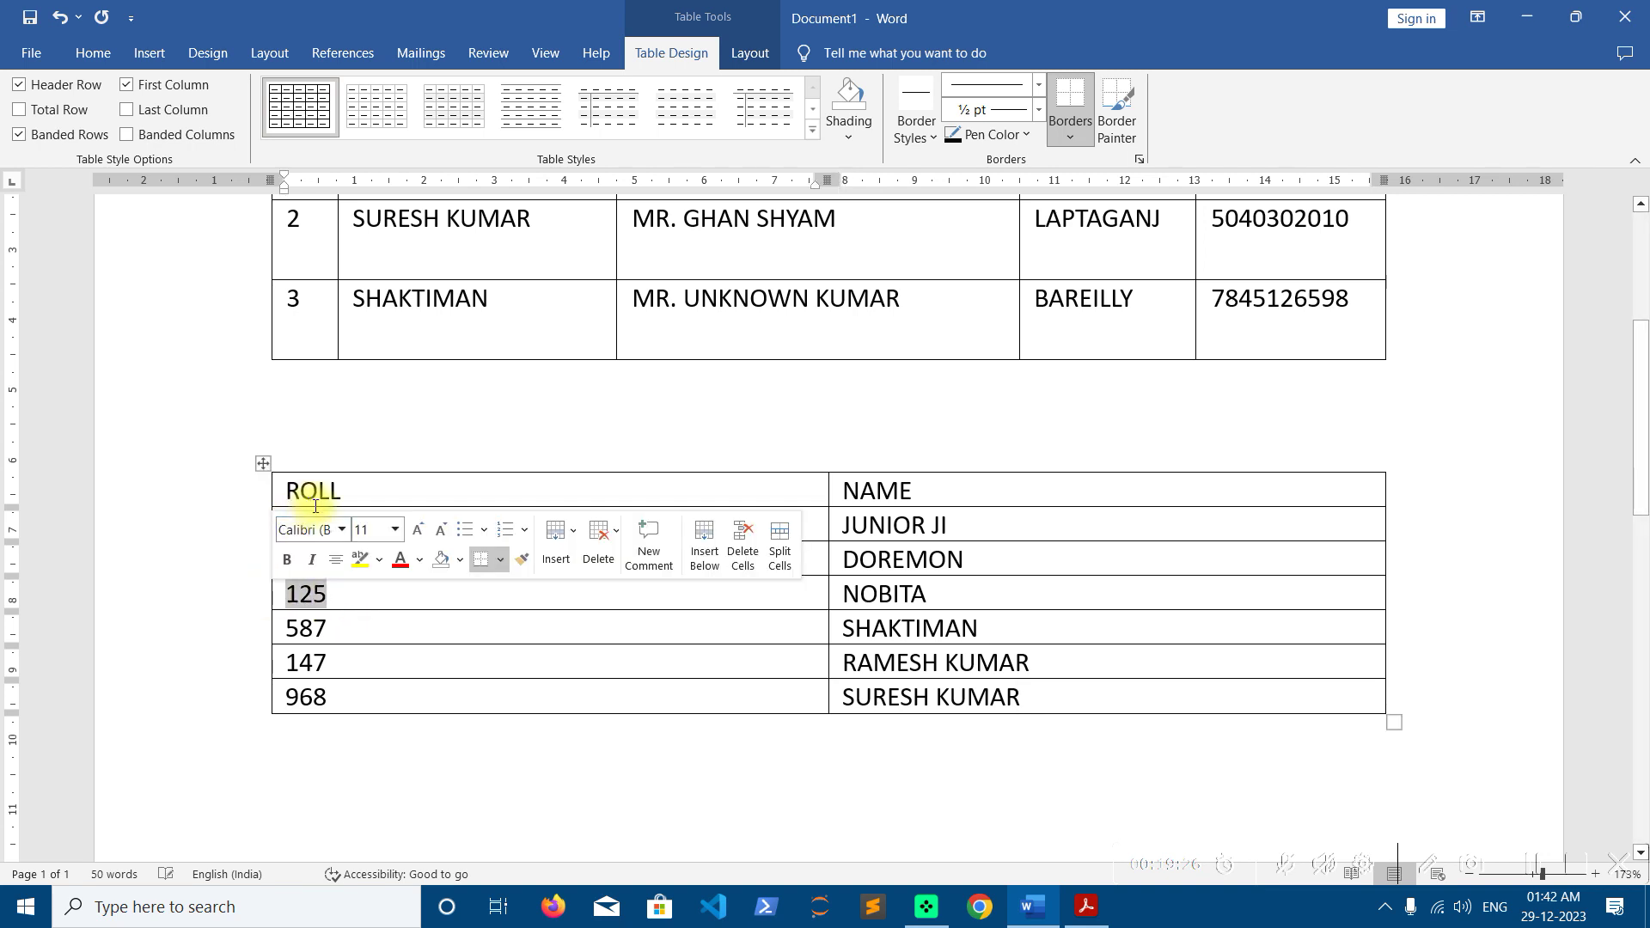
pyautogui.moveTo(344, 559); pyautogui.dragTo(279, 559)
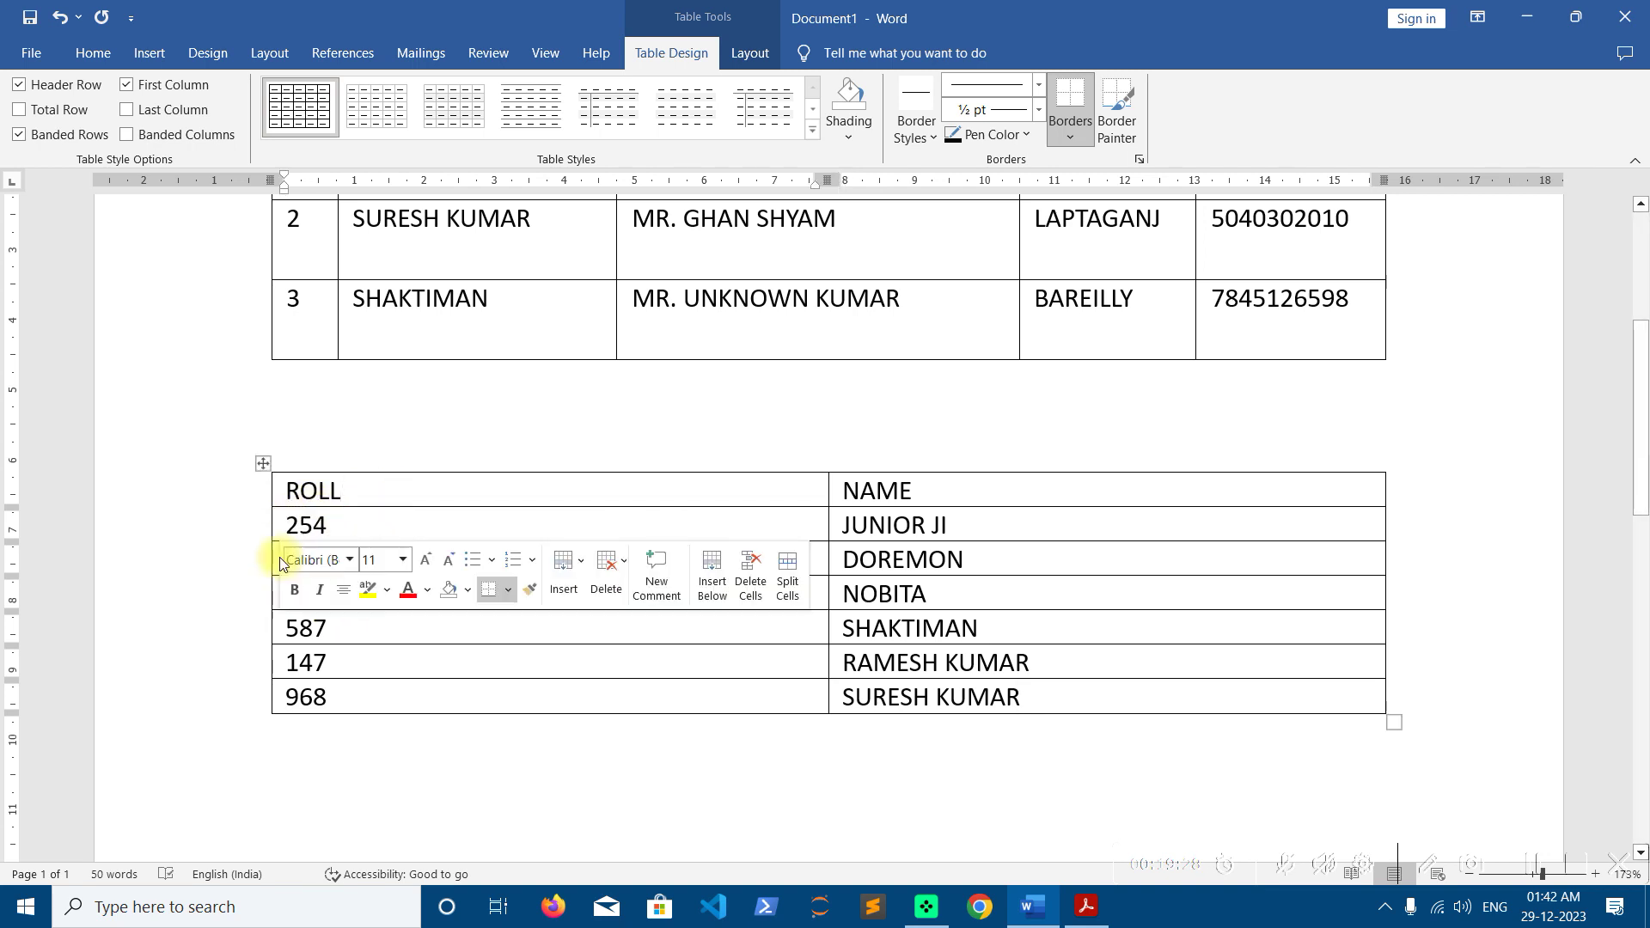
pyautogui.click(350, 526)
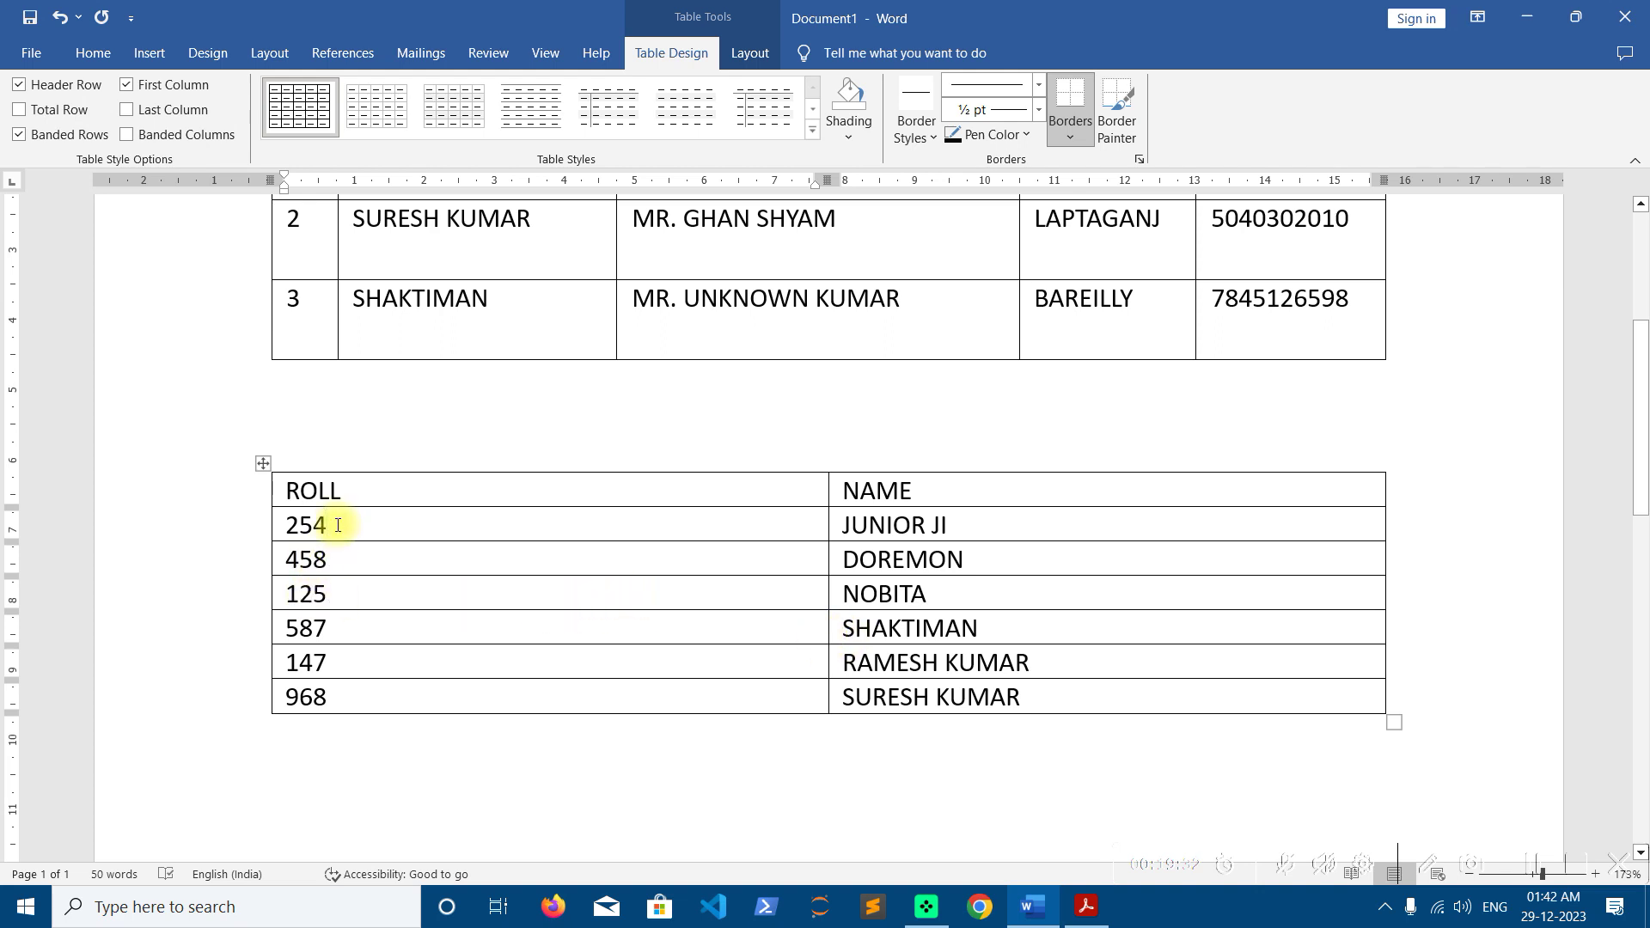
pyautogui.click(751, 51)
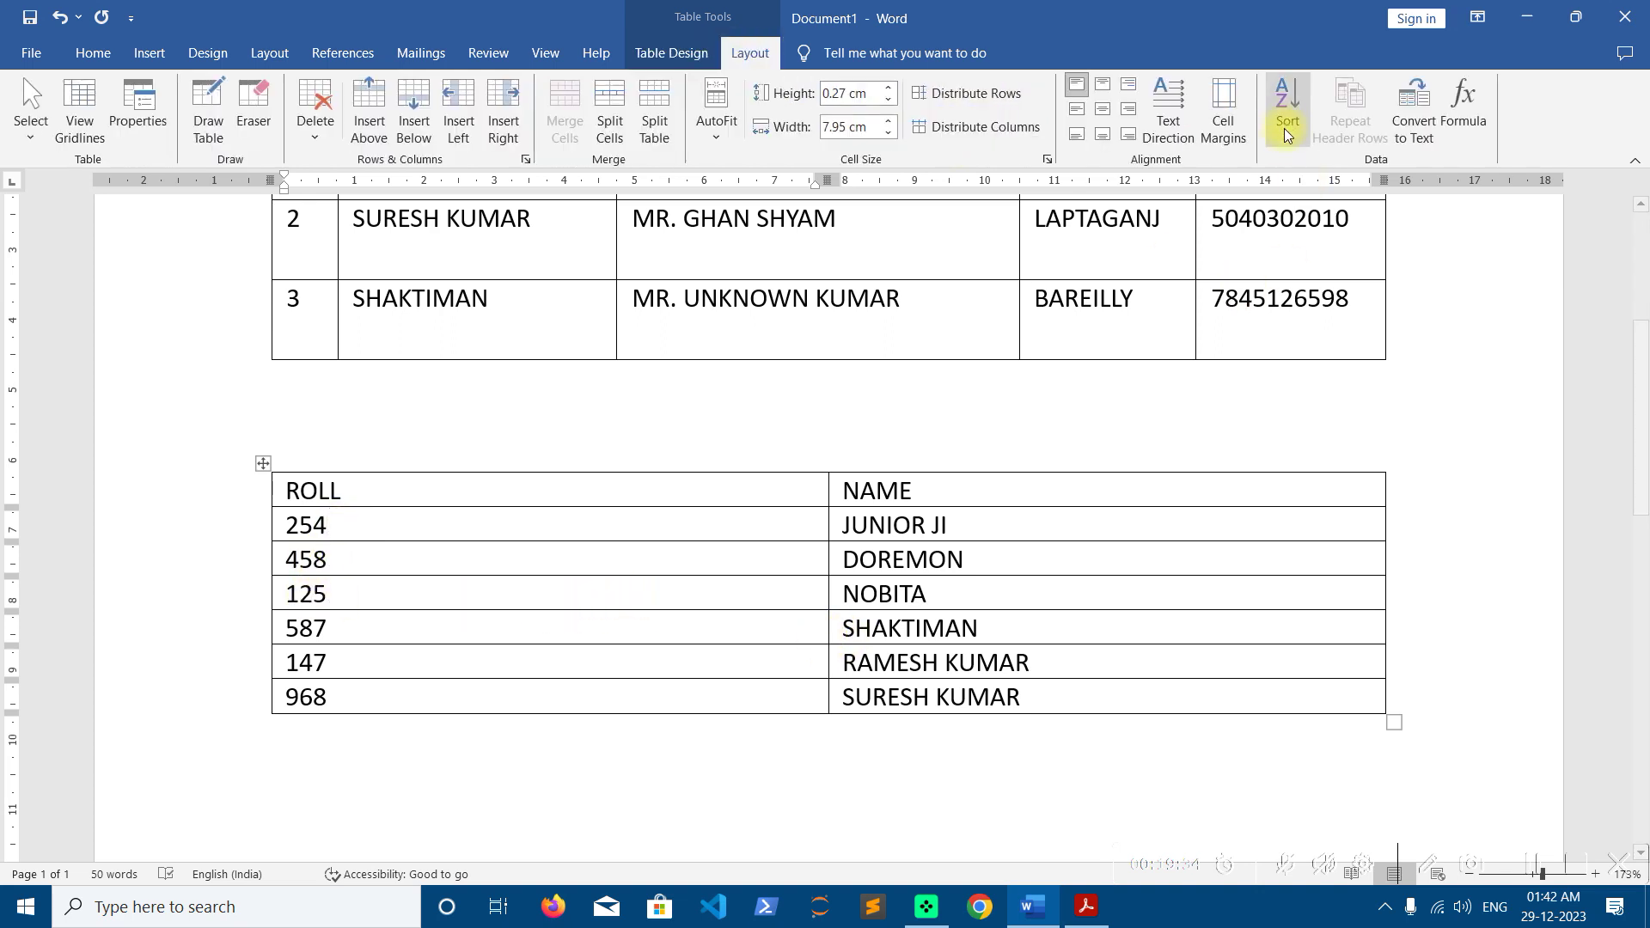
pyautogui.moveTo(358, 525); pyautogui.dragTo(358, 682)
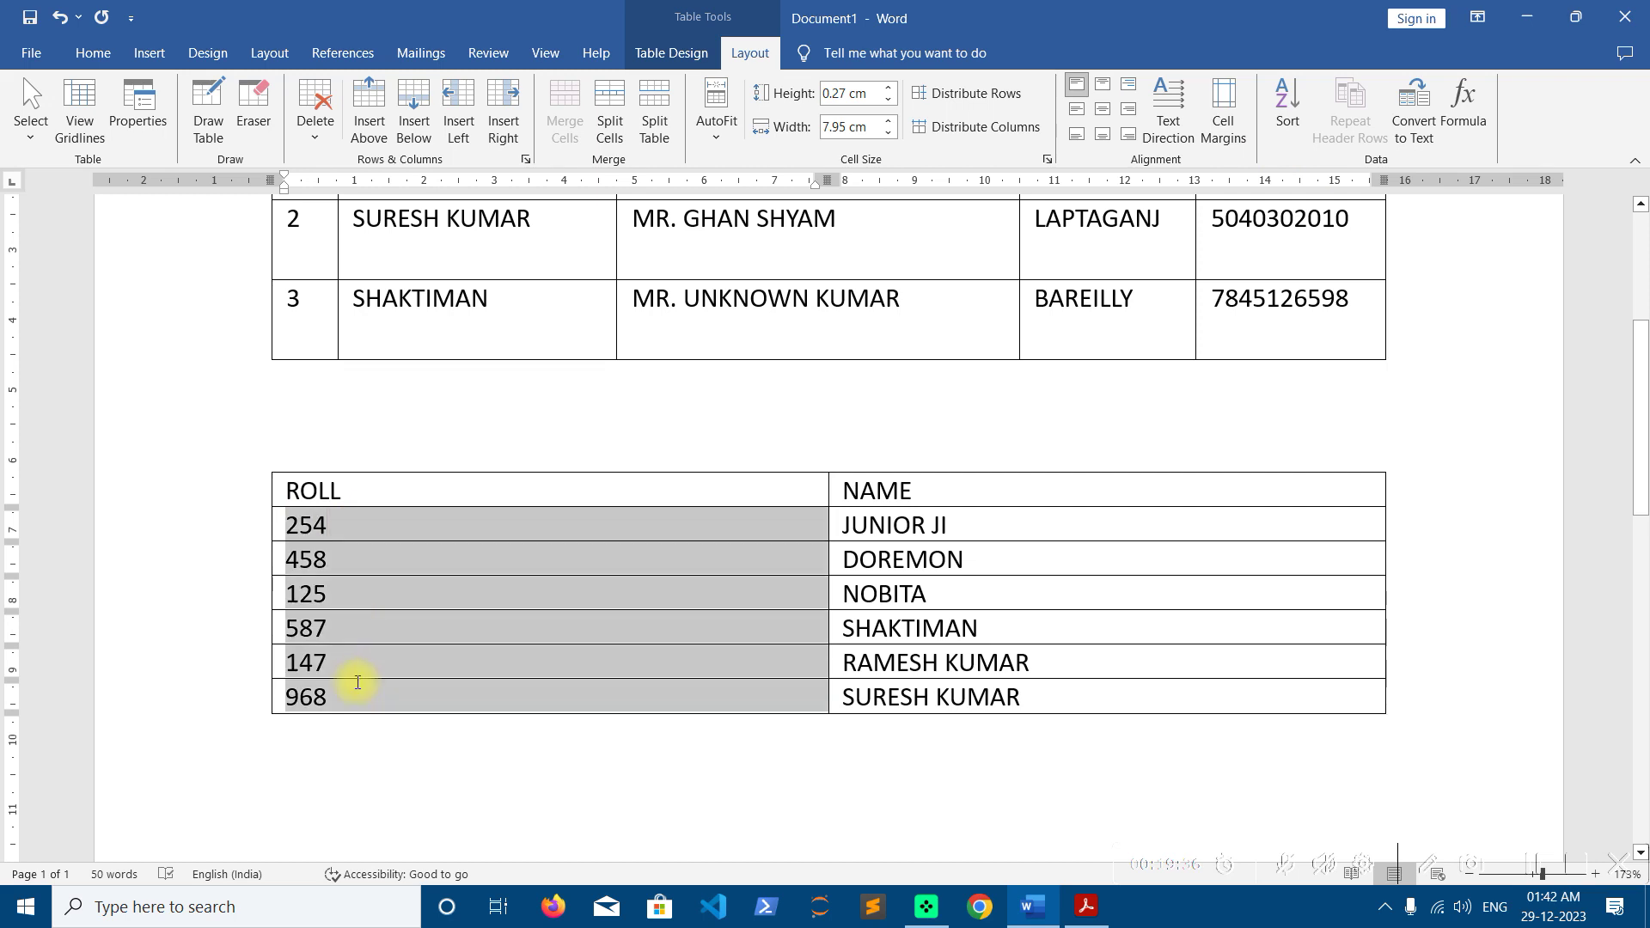
pyautogui.click(1286, 110)
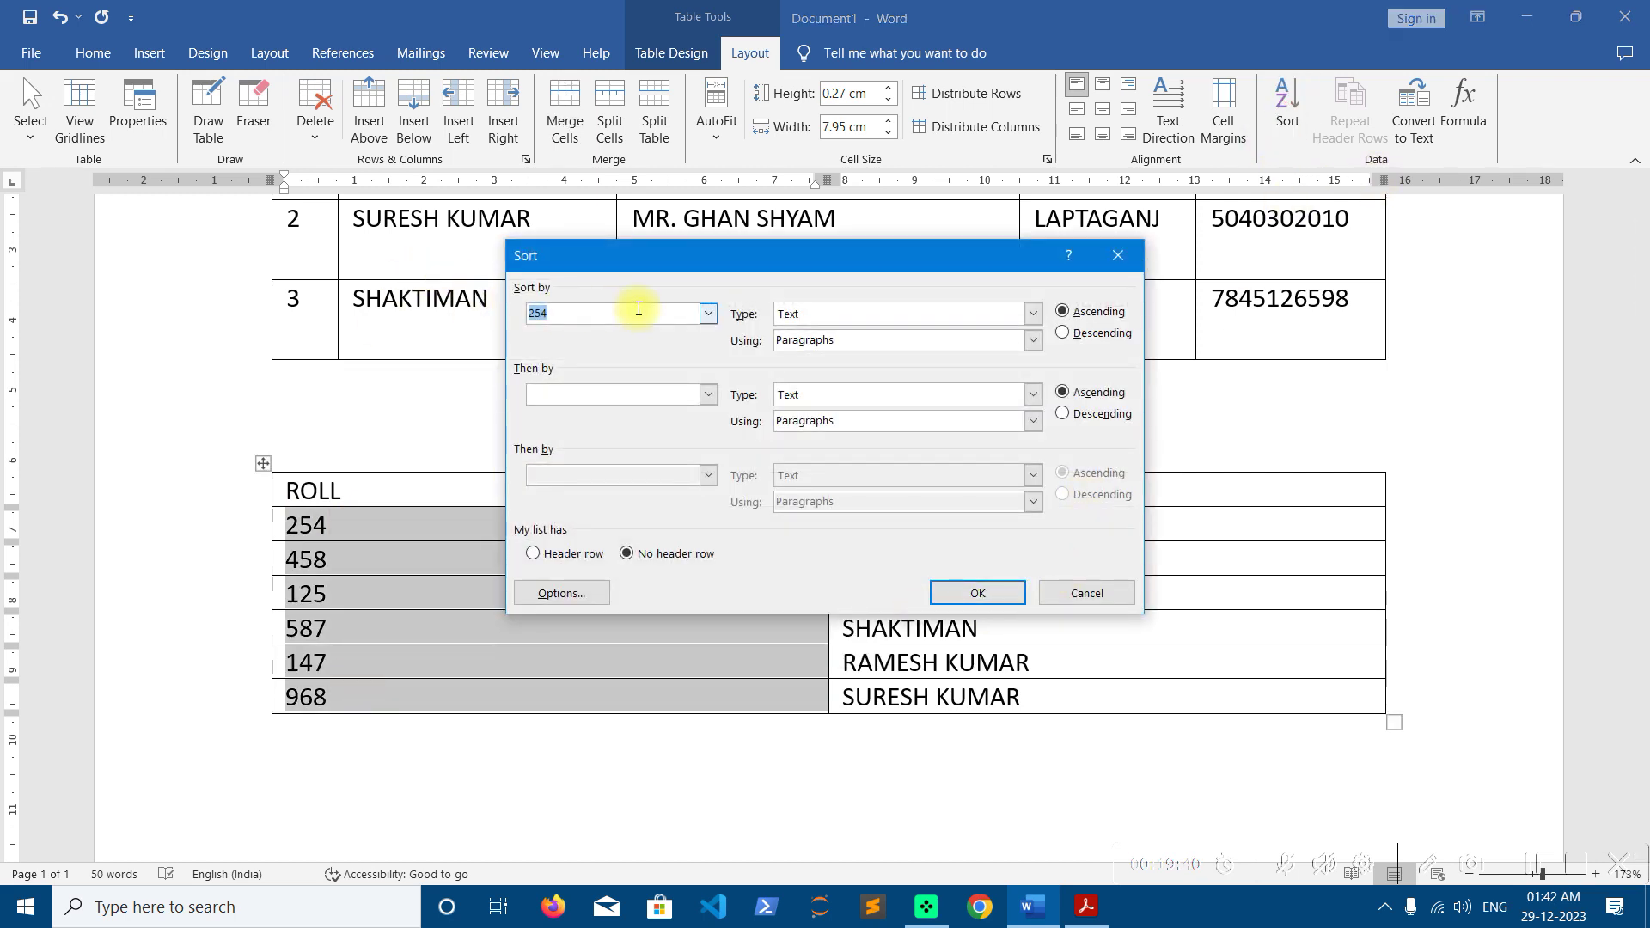
pyautogui.click(1033, 314)
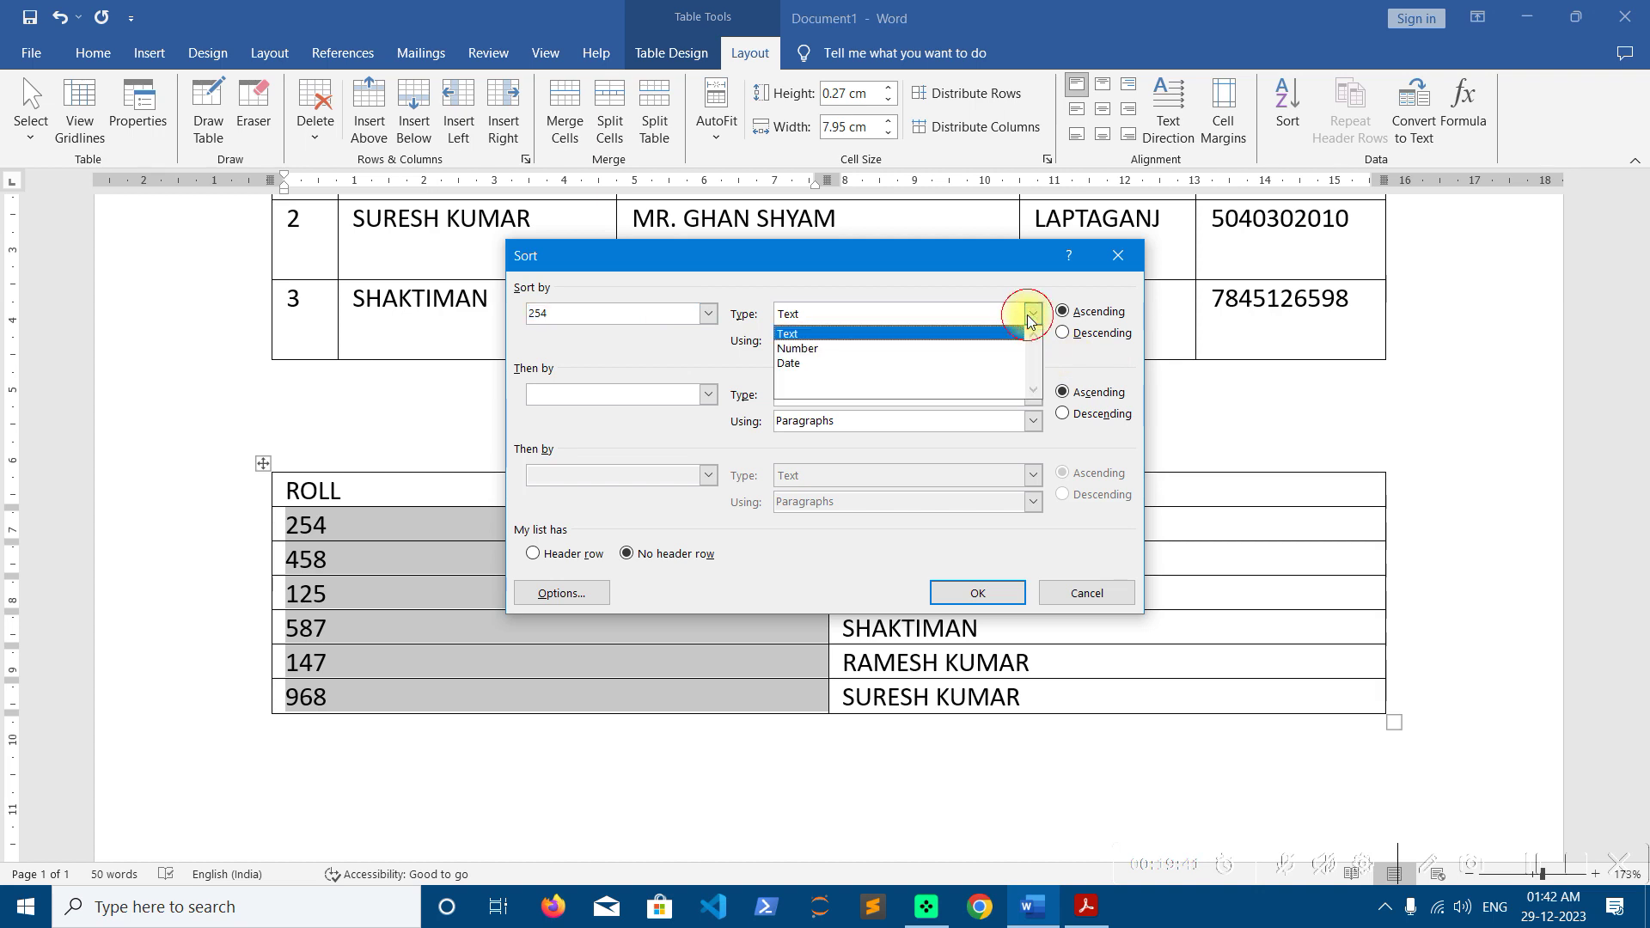
pyautogui.click(851, 347)
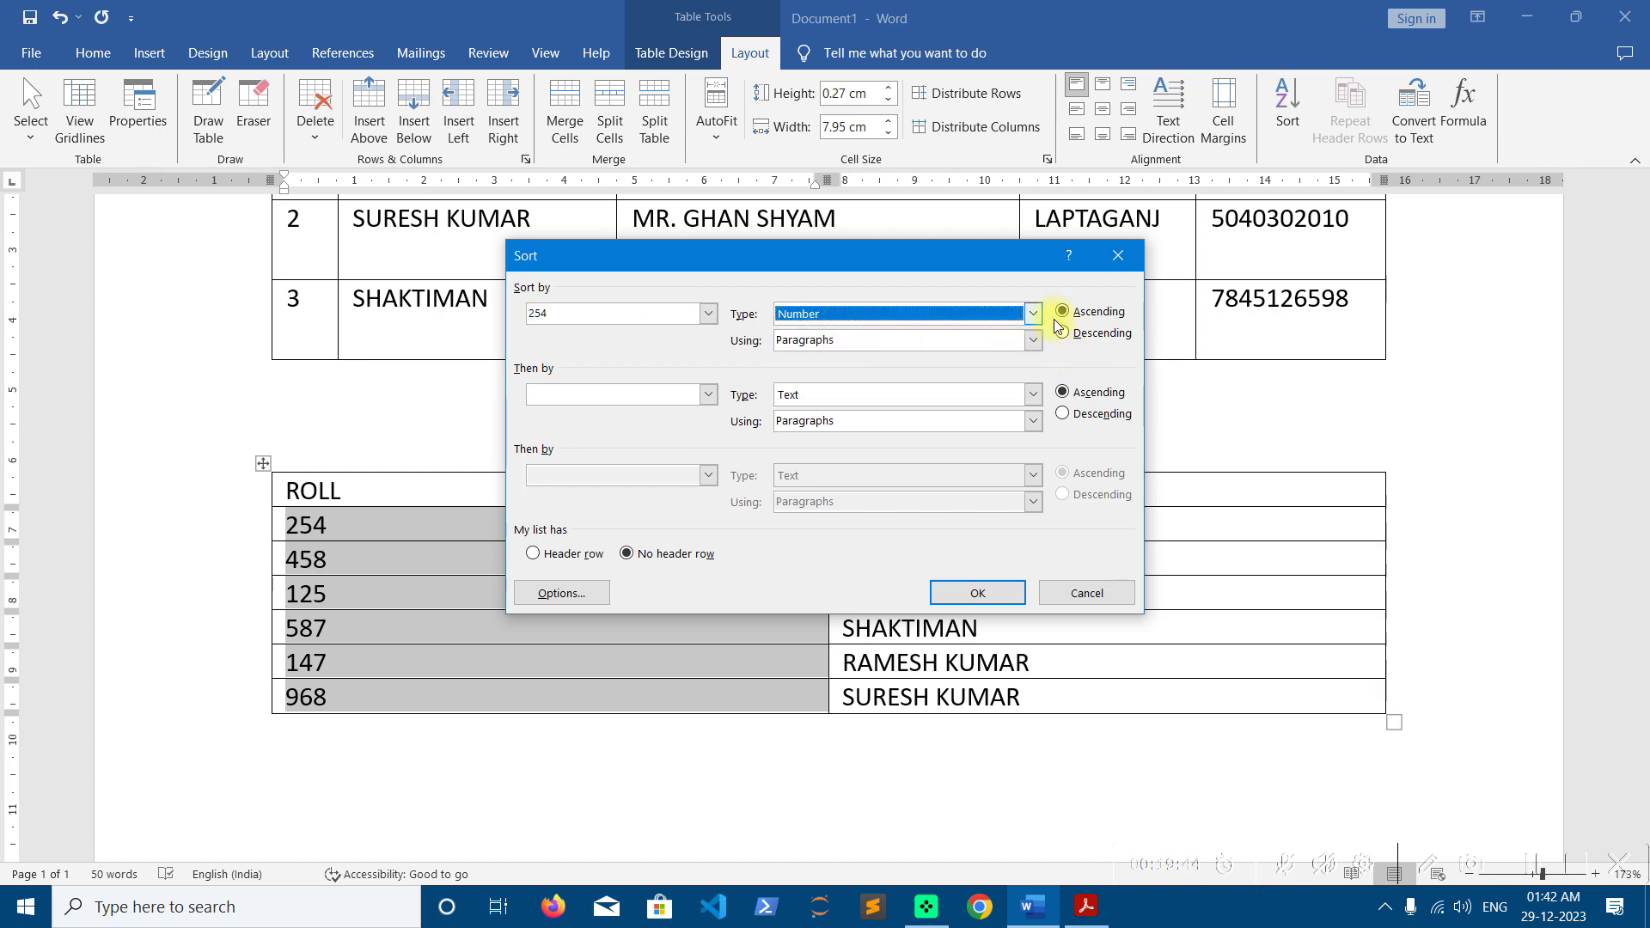
pyautogui.click(974, 592)
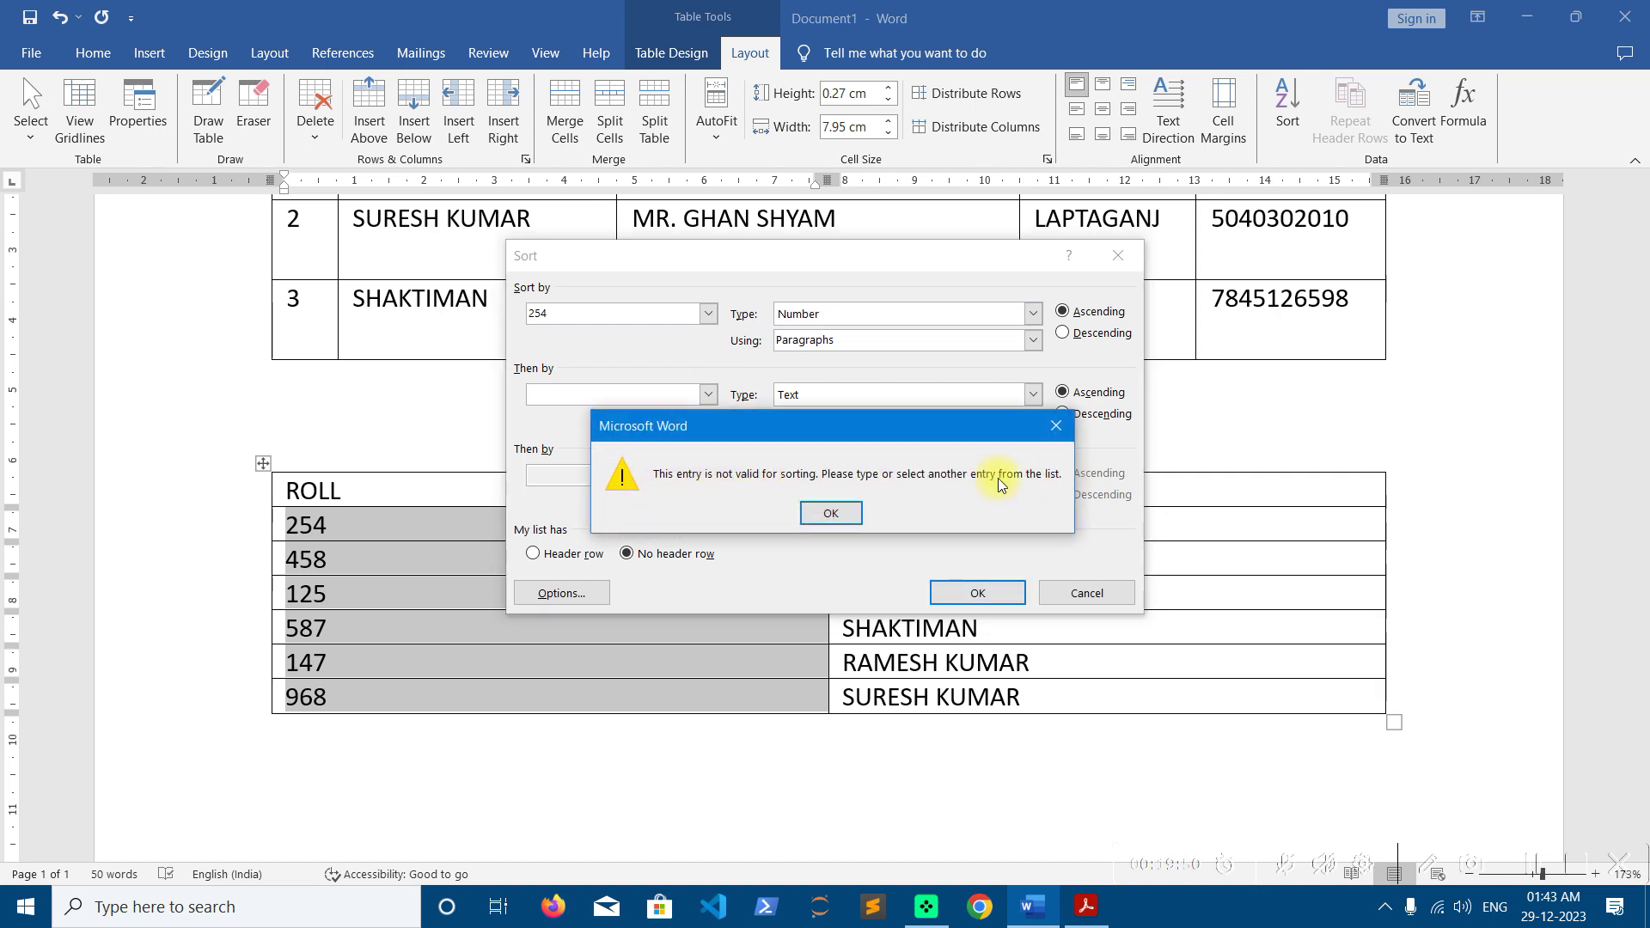
pyautogui.click(830, 513)
# Sort the table by Column 1 as Number in ascending order
pyautogui.click(708, 315)
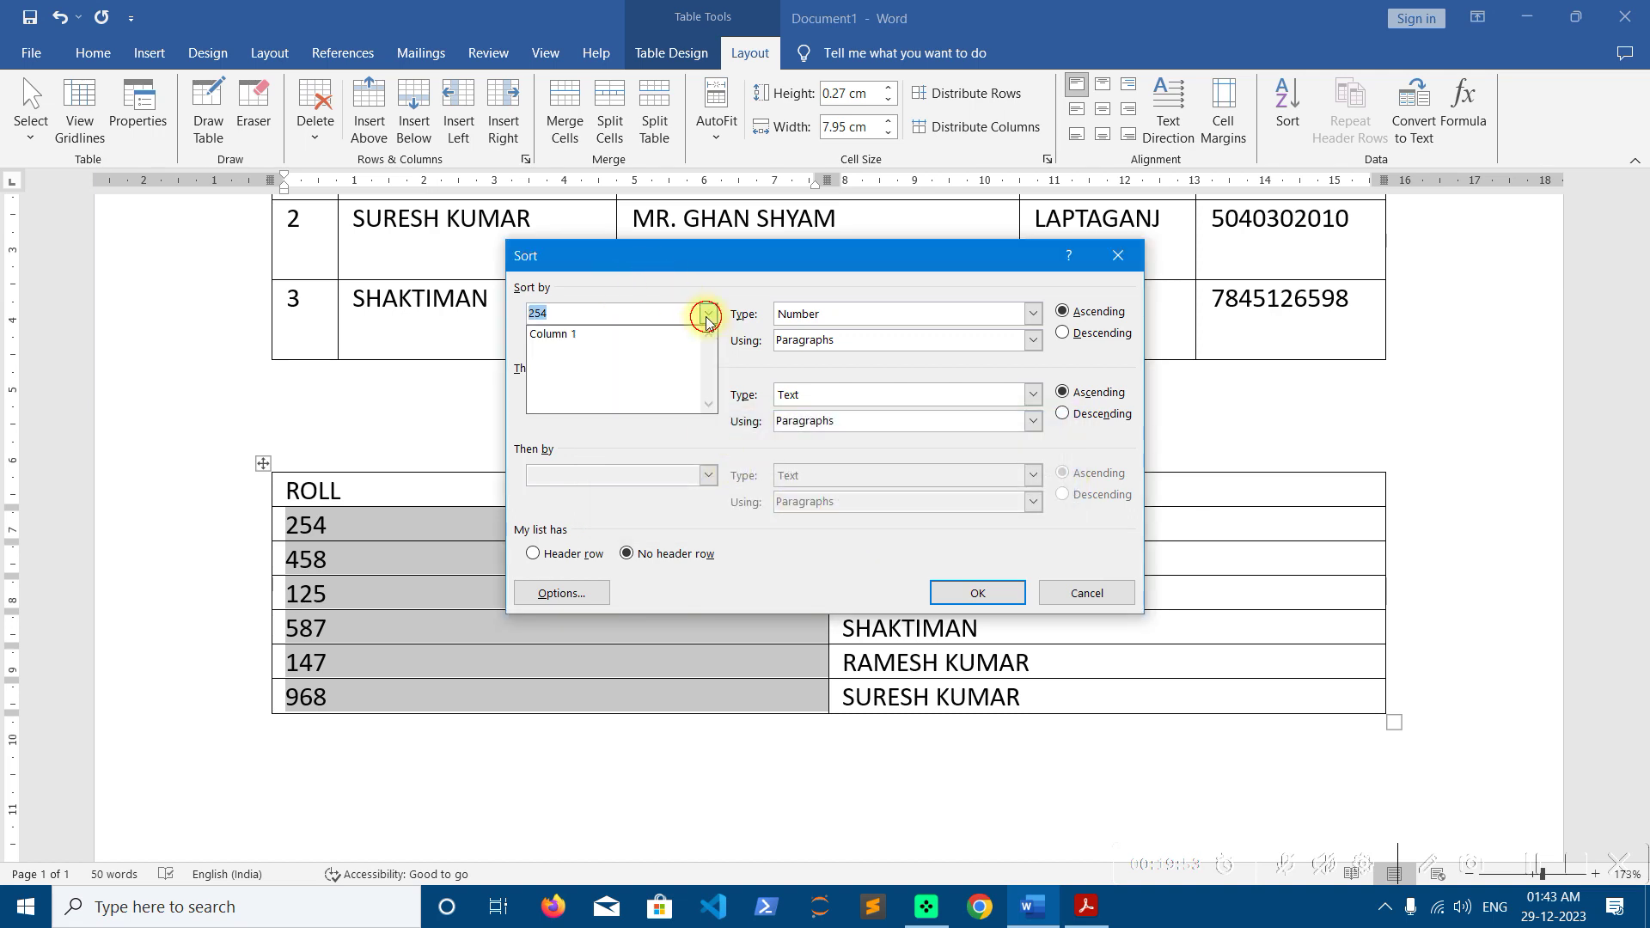
pyautogui.click(606, 334)
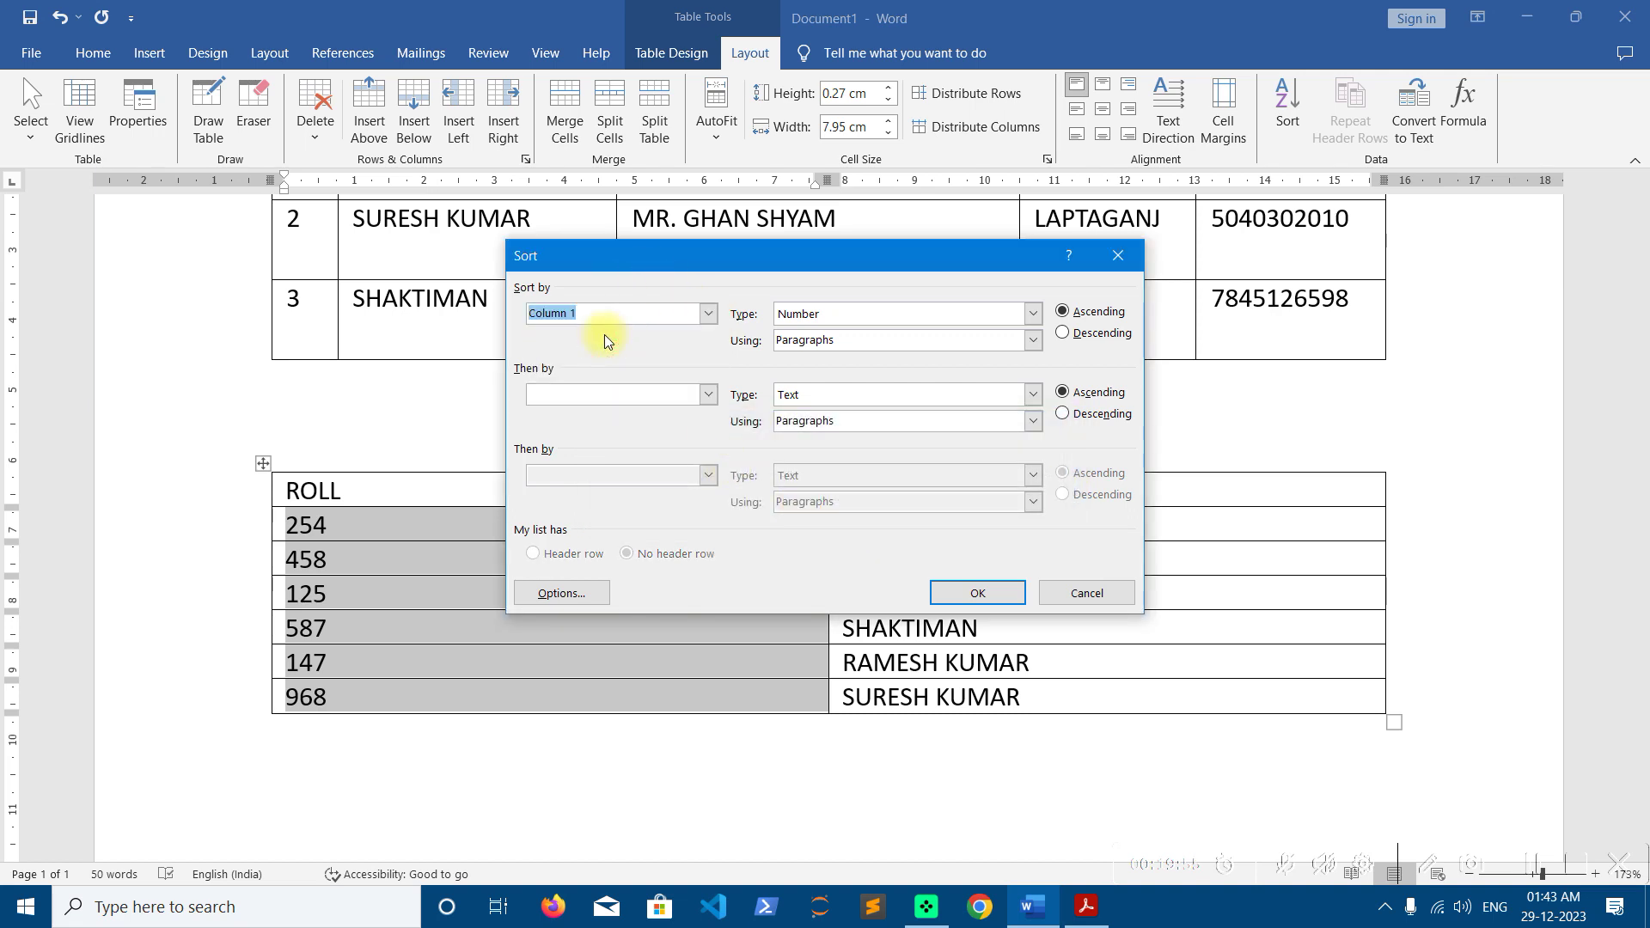
pyautogui.click(1036, 314)
pyautogui.click(1036, 314)
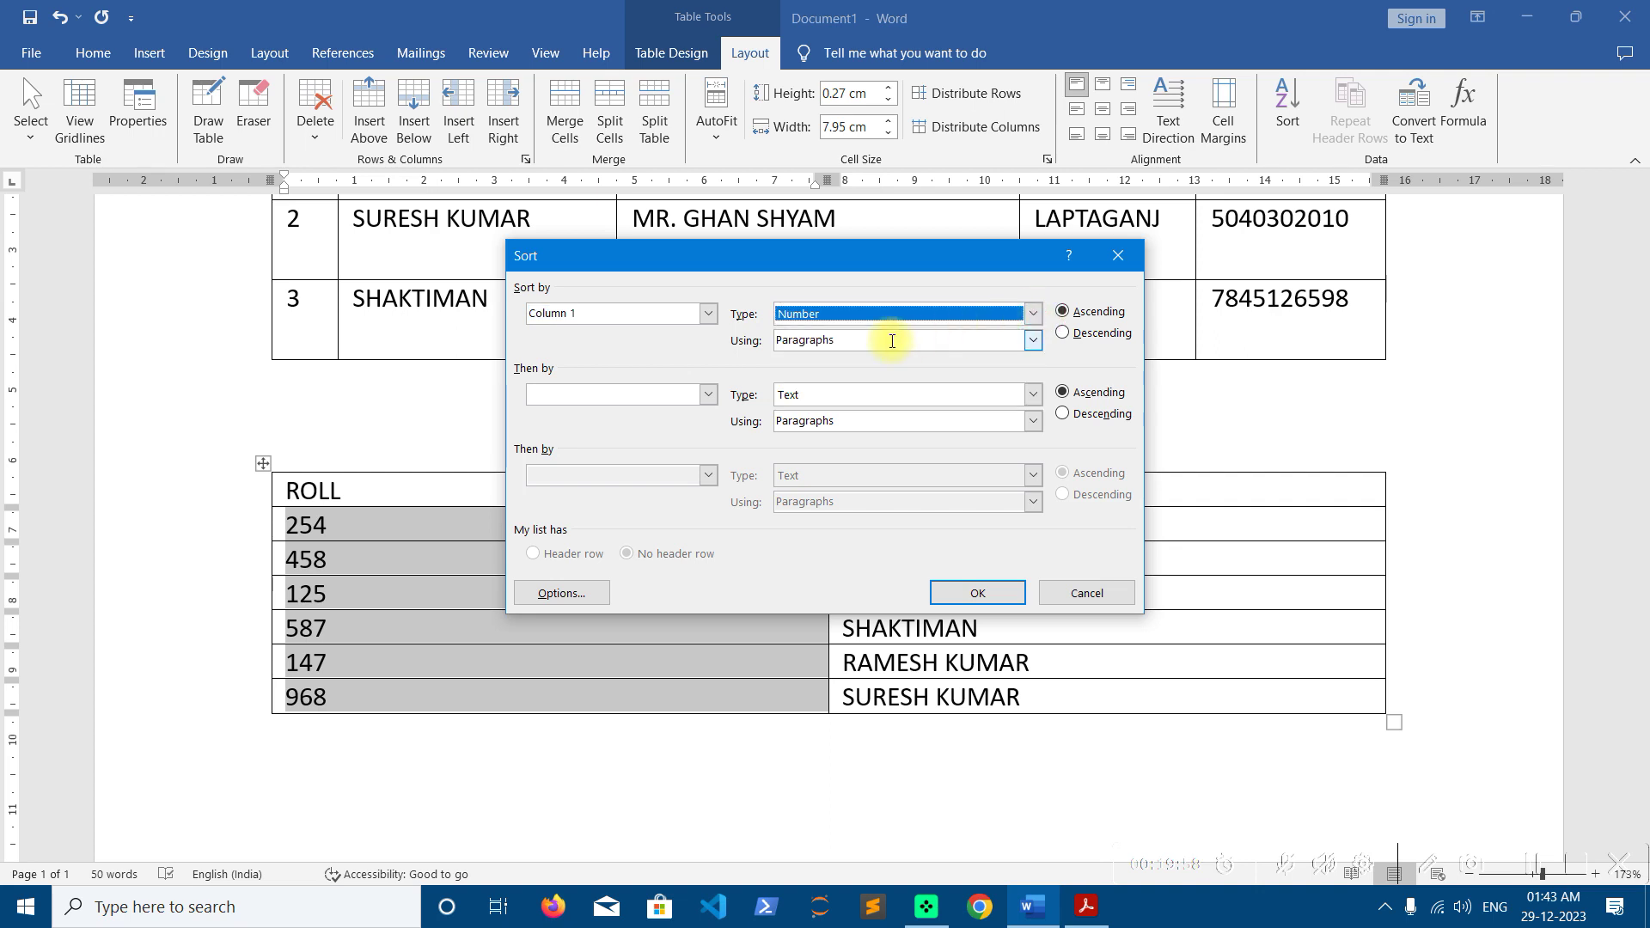
pyautogui.click(971, 593)
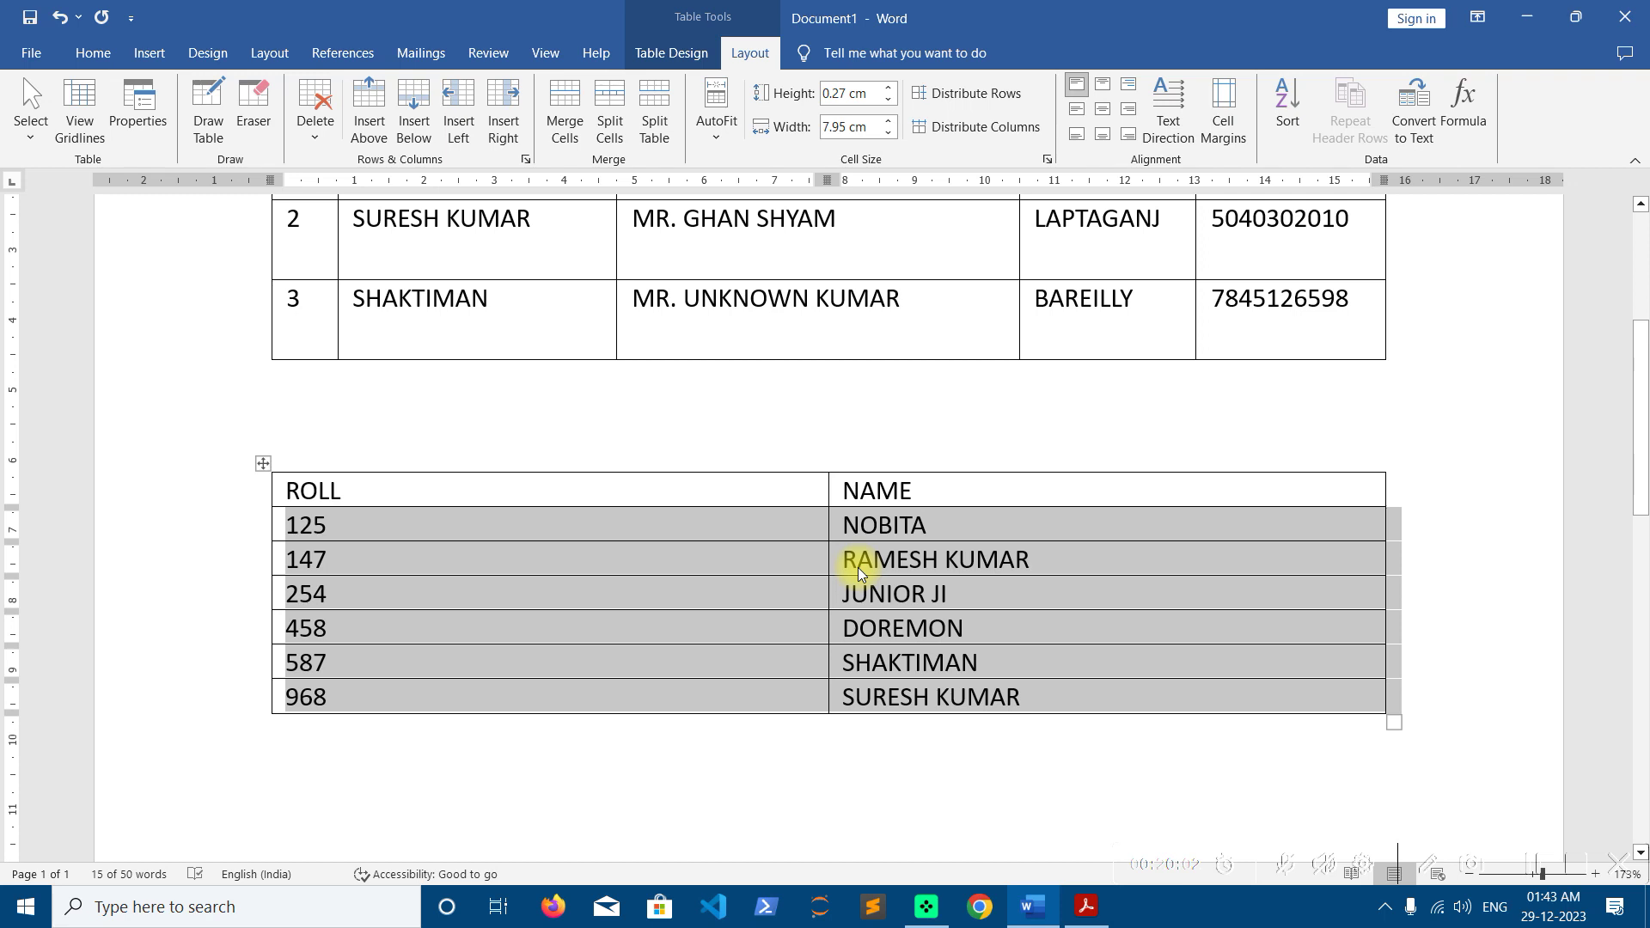
# Select the sorted roll numbers 125–968 and the matching names to check the new order
pyautogui.click(395, 524)
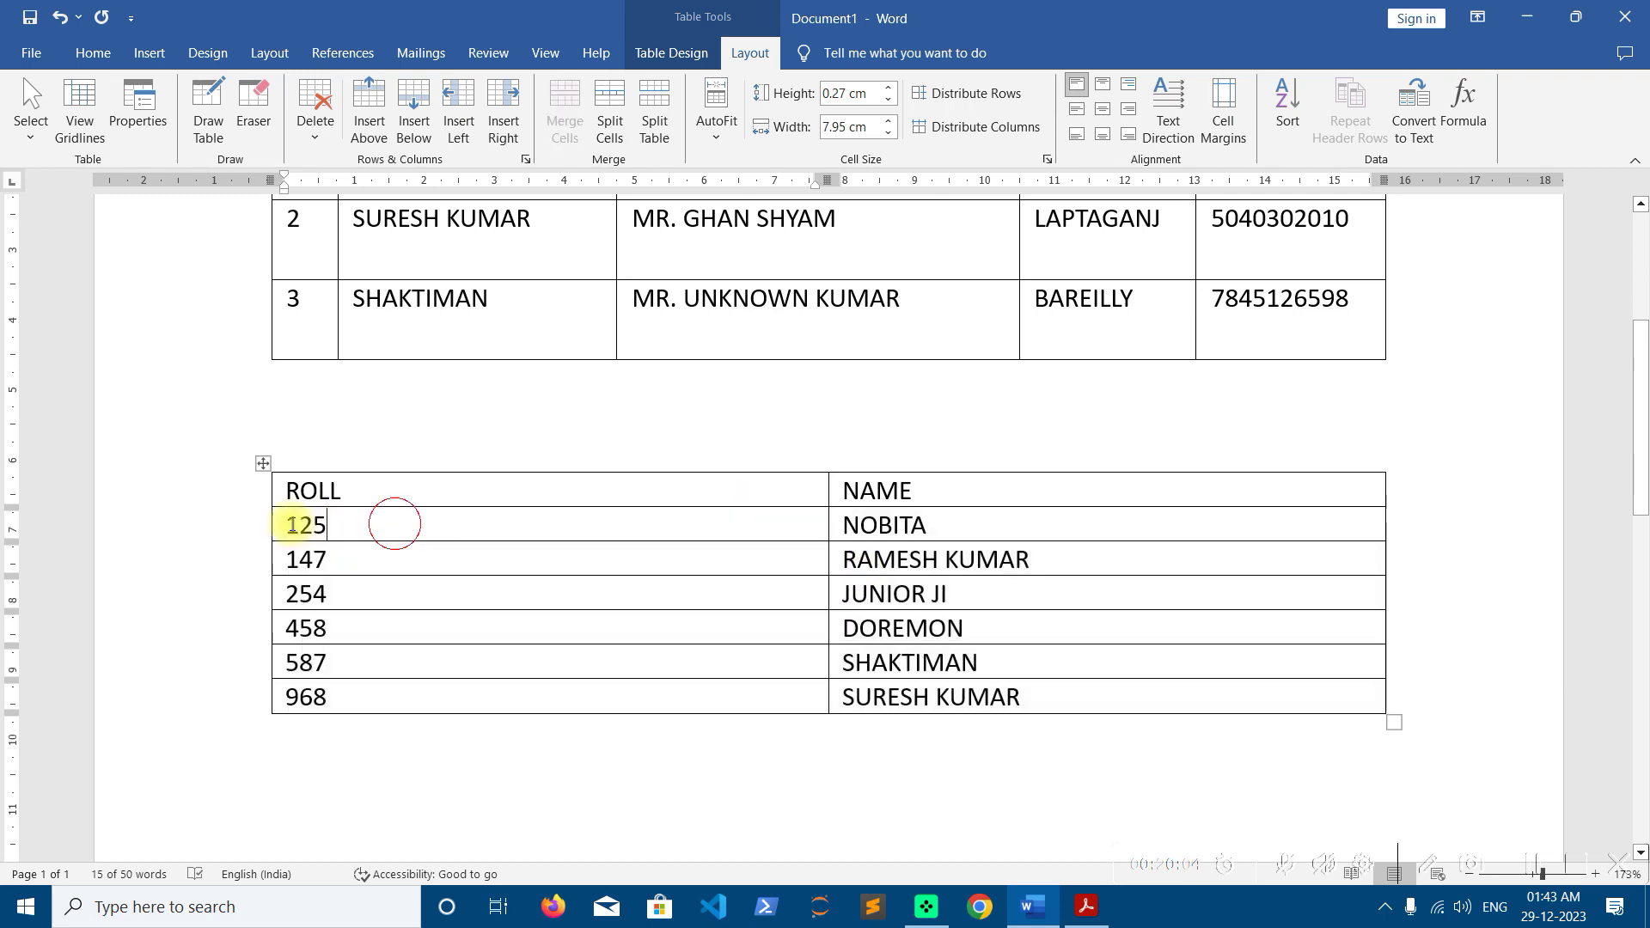
pyautogui.click(350, 520)
pyautogui.moveTo(347, 553); pyautogui.dragTo(339, 693)
pyautogui.click(918, 527)
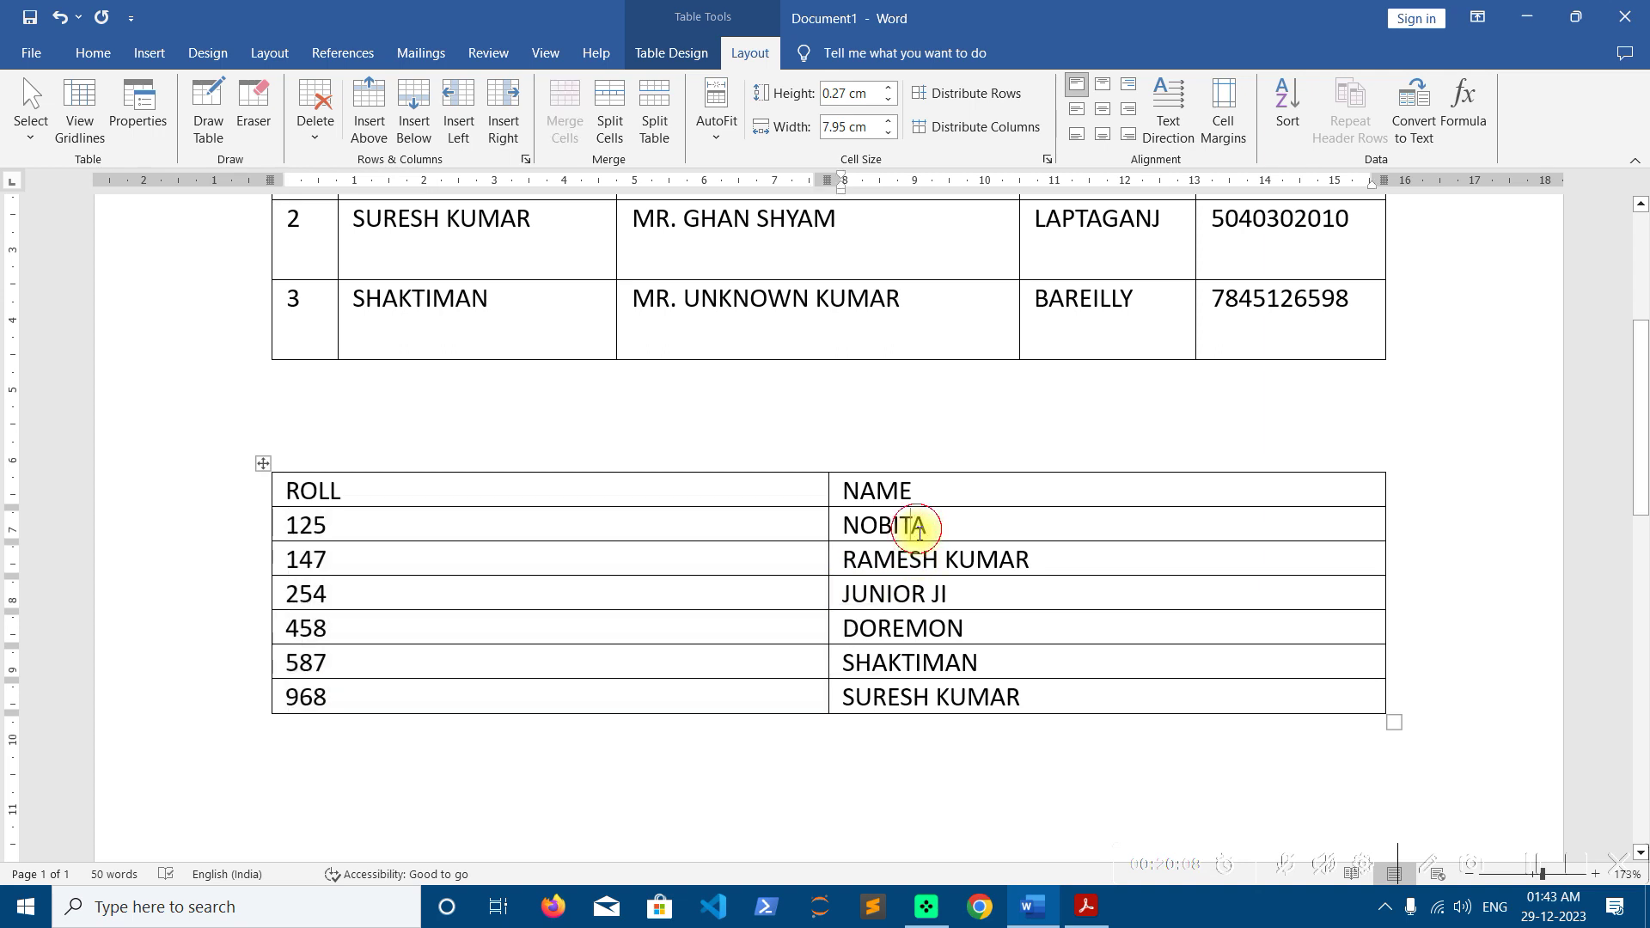
pyautogui.moveTo(951, 526); pyautogui.dragTo(951, 690)
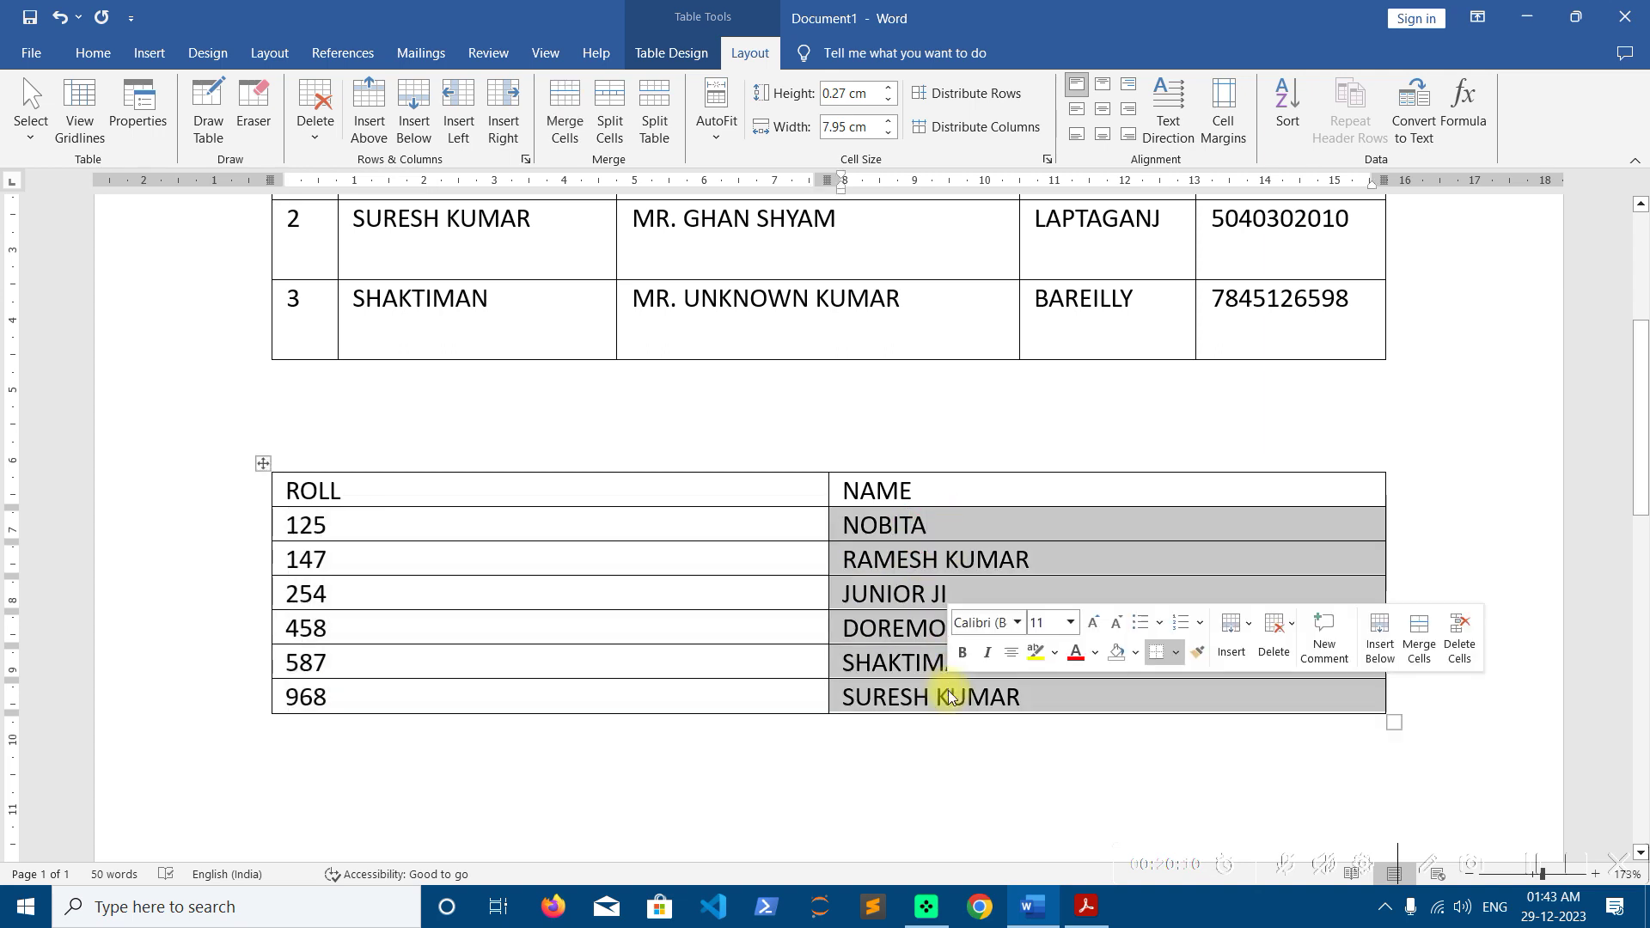
pyautogui.click(508, 521)
pyautogui.moveTo(427, 523); pyautogui.dragTo(432, 685)
pyautogui.moveTo(957, 526); pyautogui.dragTo(938, 697)
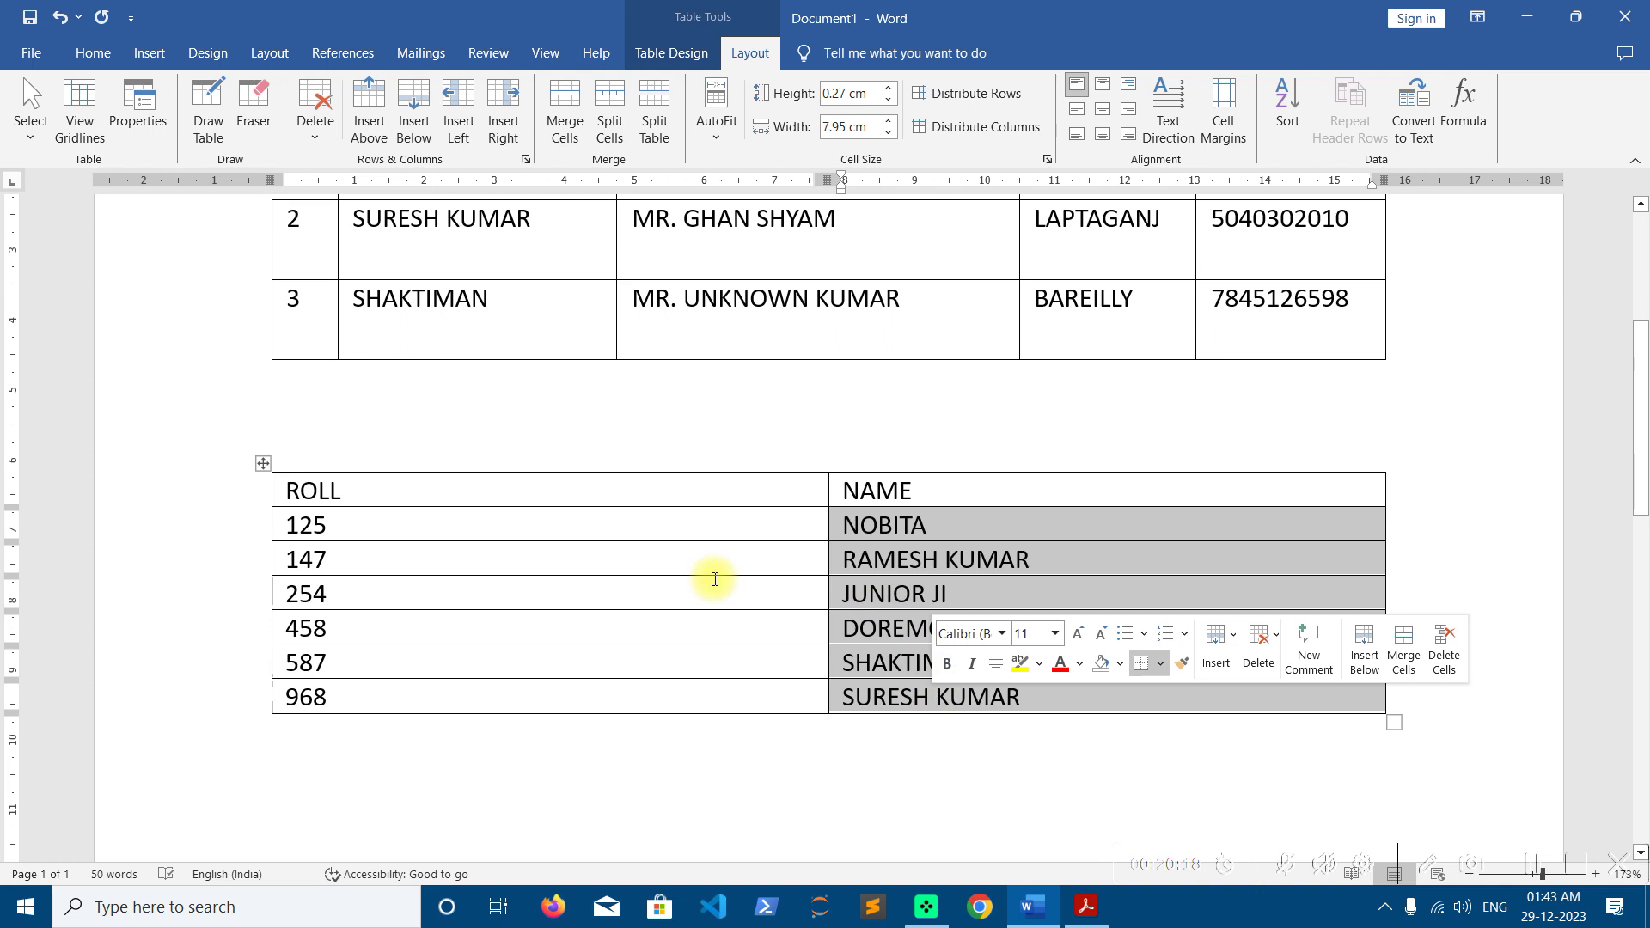
pyautogui.click(700, 560)
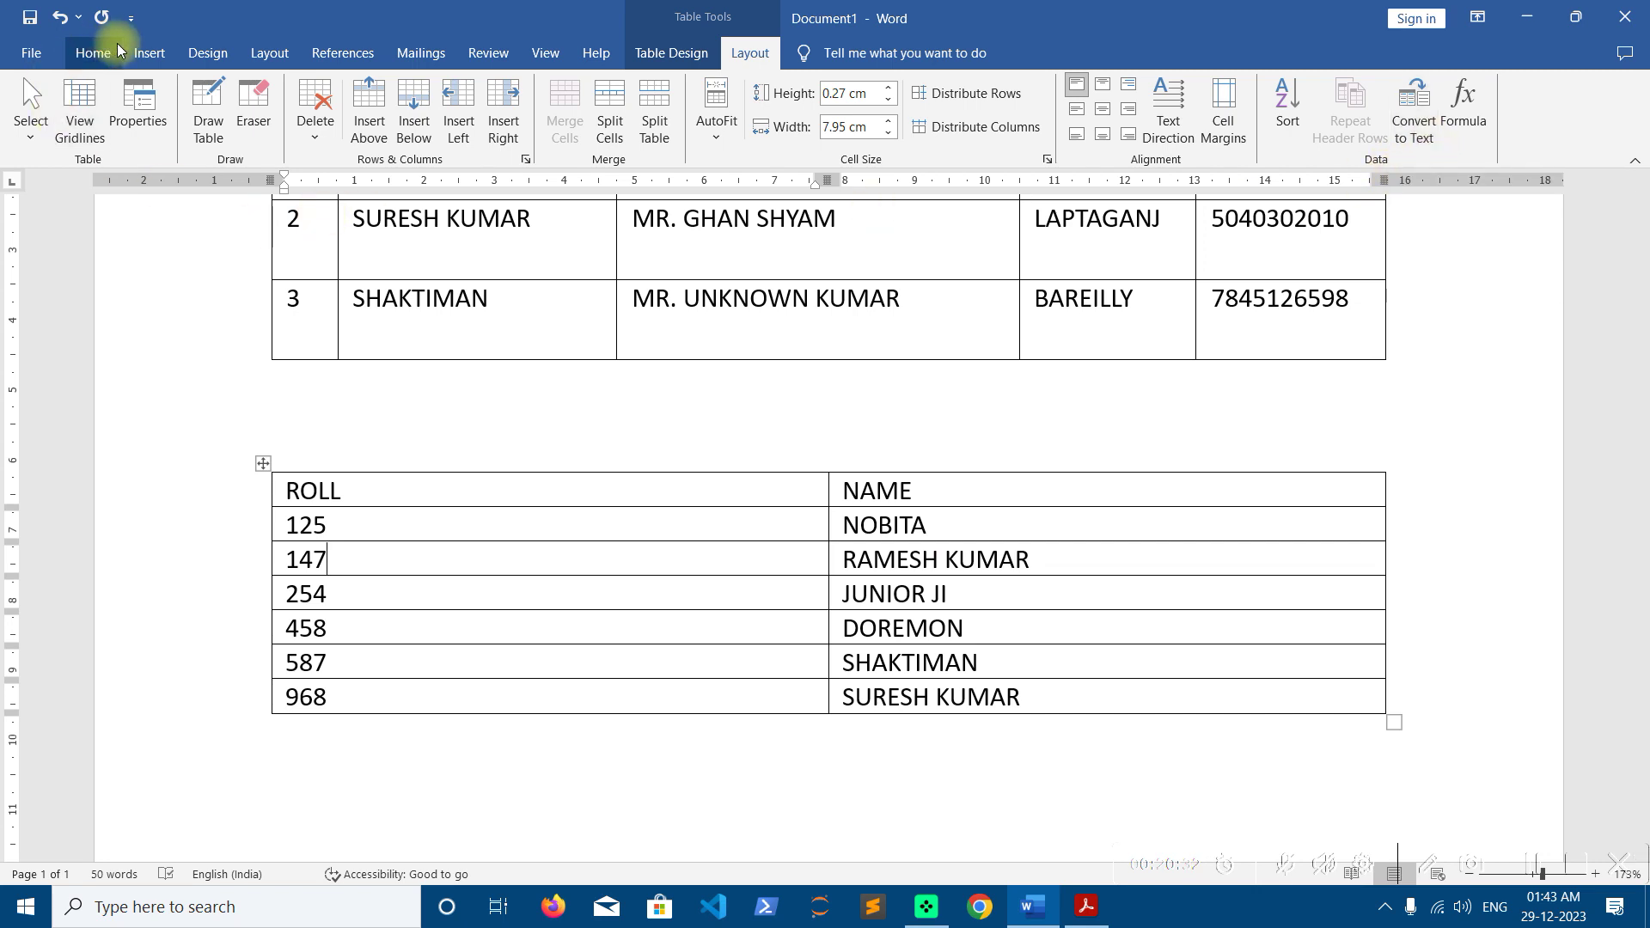
# Look over the Insert > Table choices without inserting anything
pyautogui.click(147, 52)
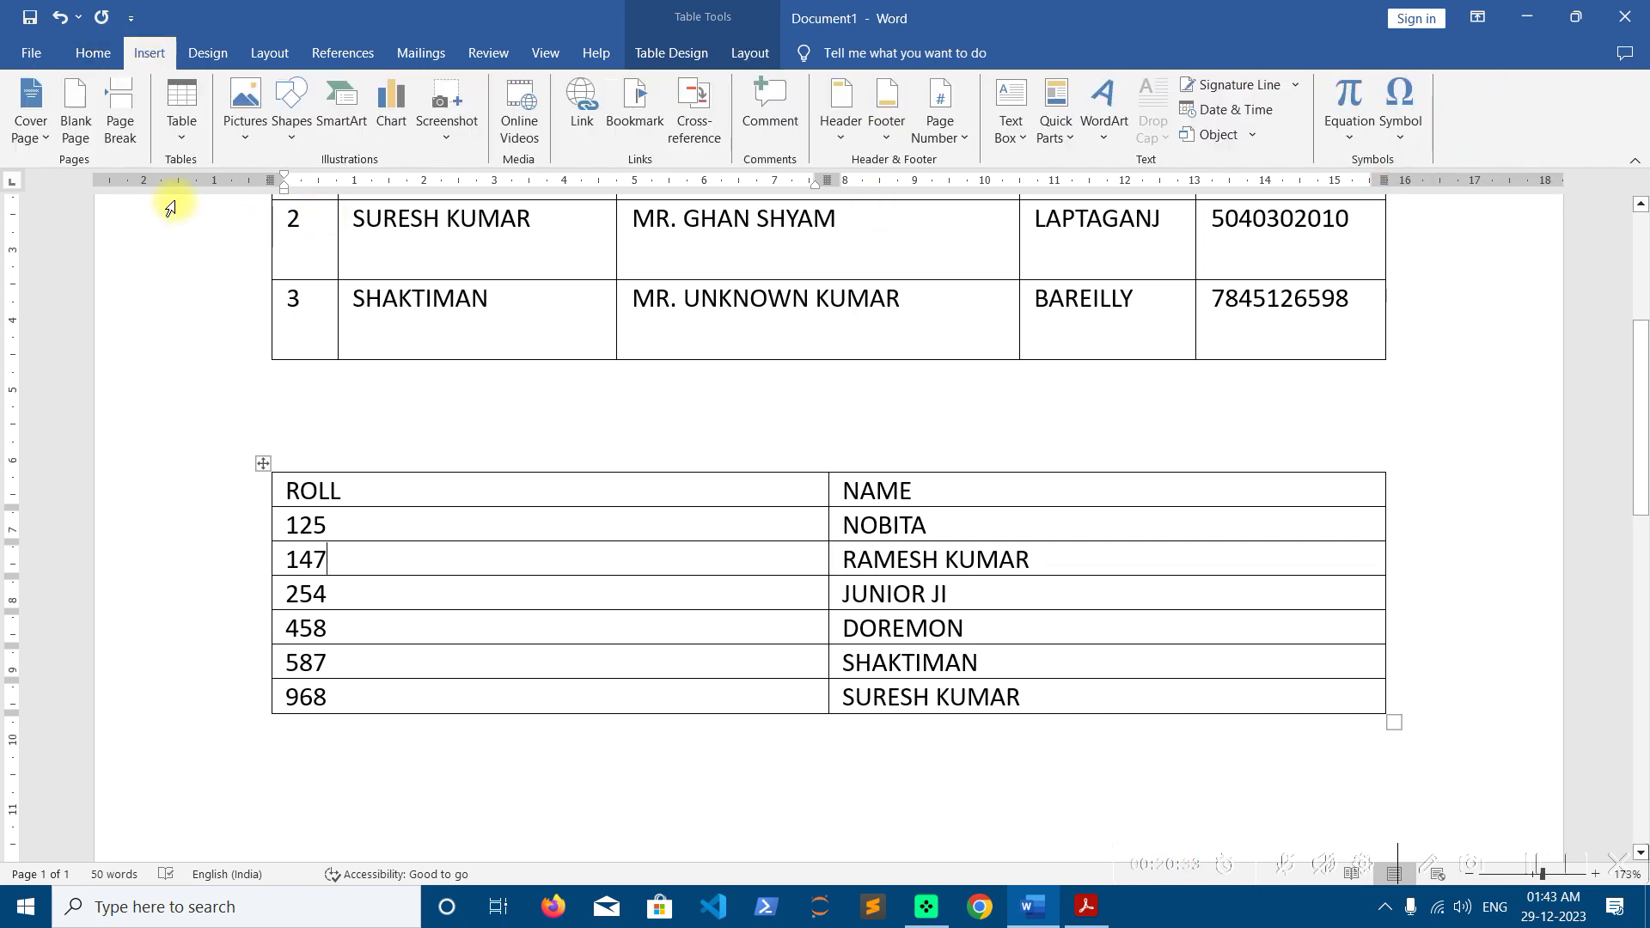
pyautogui.click(182, 110)
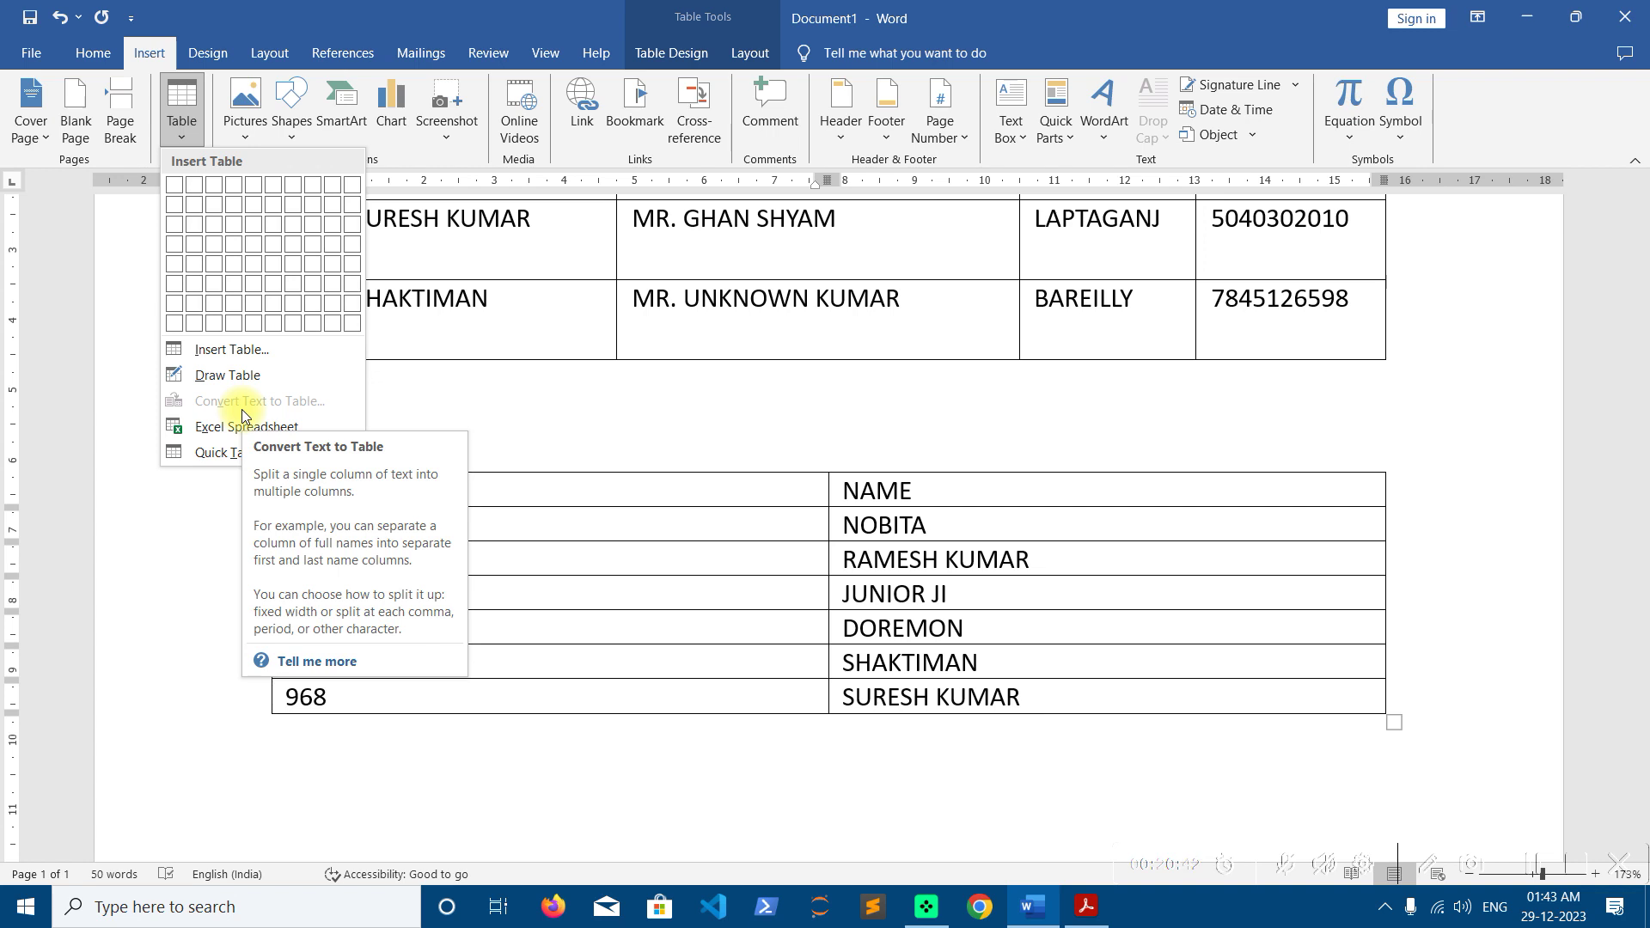
pyautogui.click(641, 577)
# Erase the ROLL/NAME table's contents, then delete the empty table
pyautogui.click(265, 465)
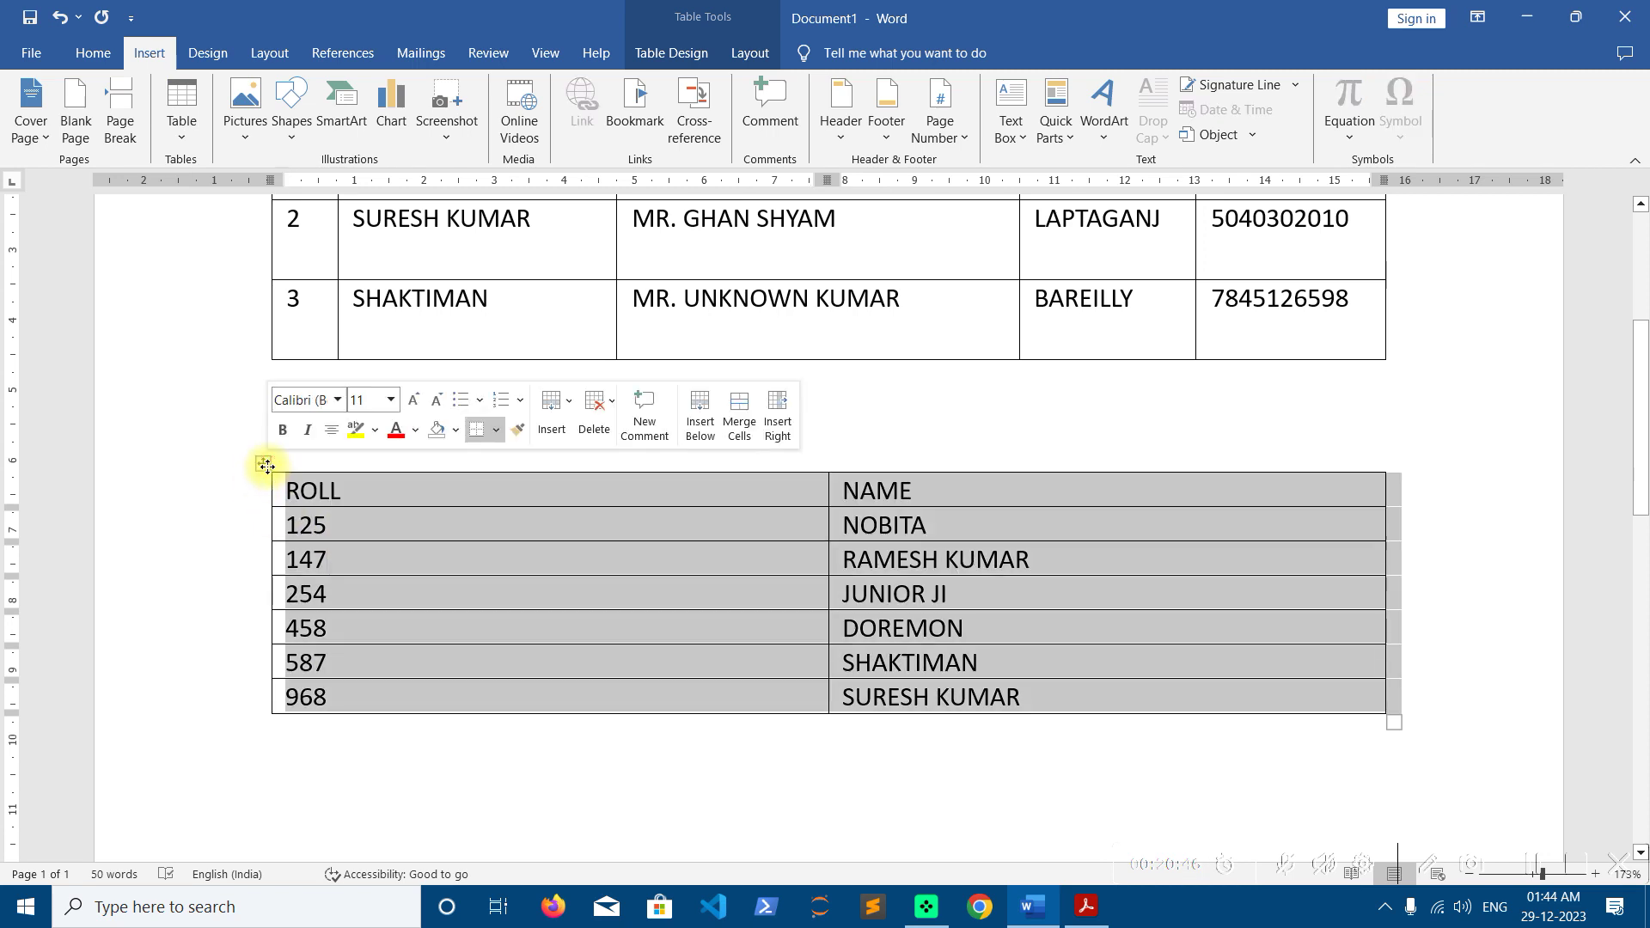
pyautogui.press('Delete')
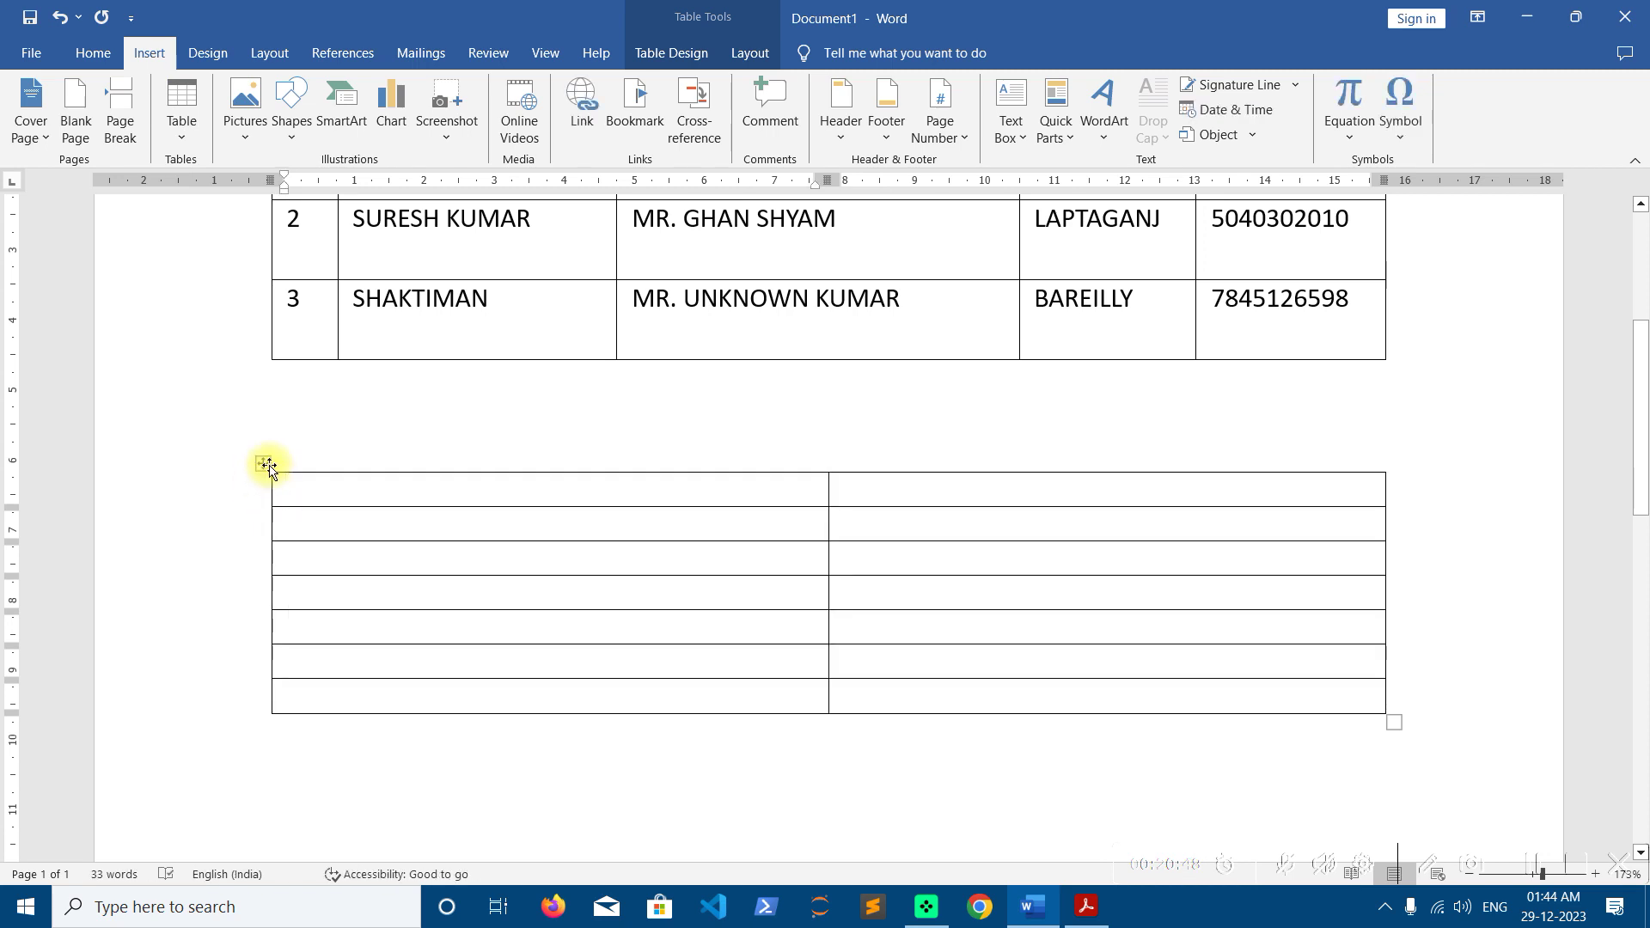
pyautogui.click(265, 464)
pyautogui.click(750, 52)
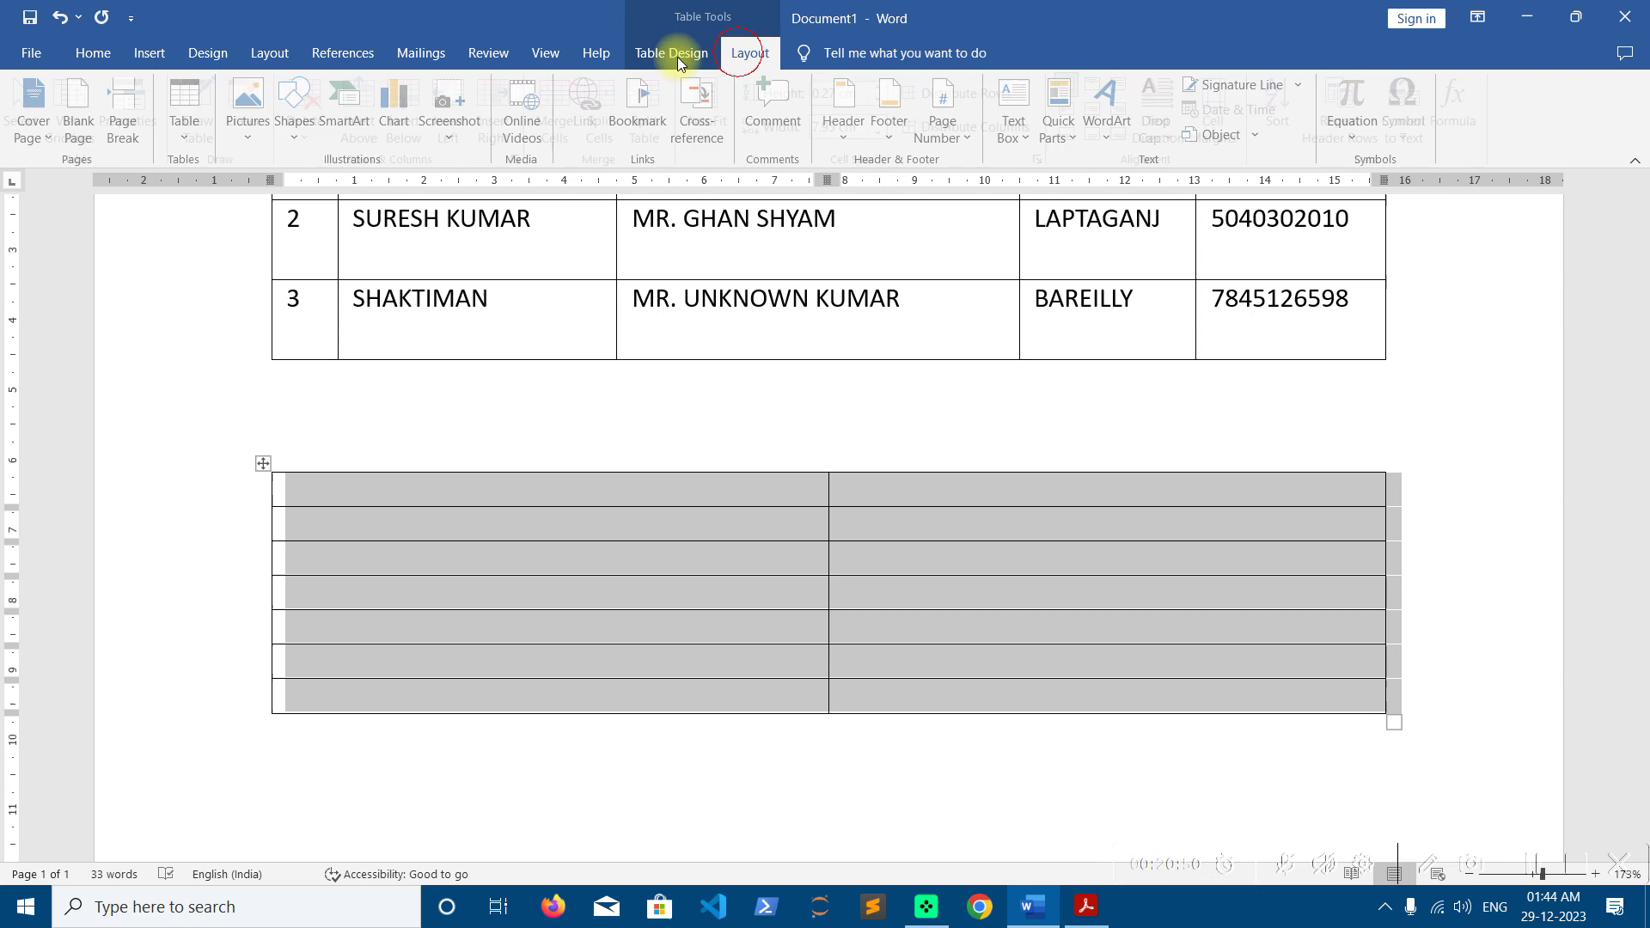
pyautogui.click(316, 145)
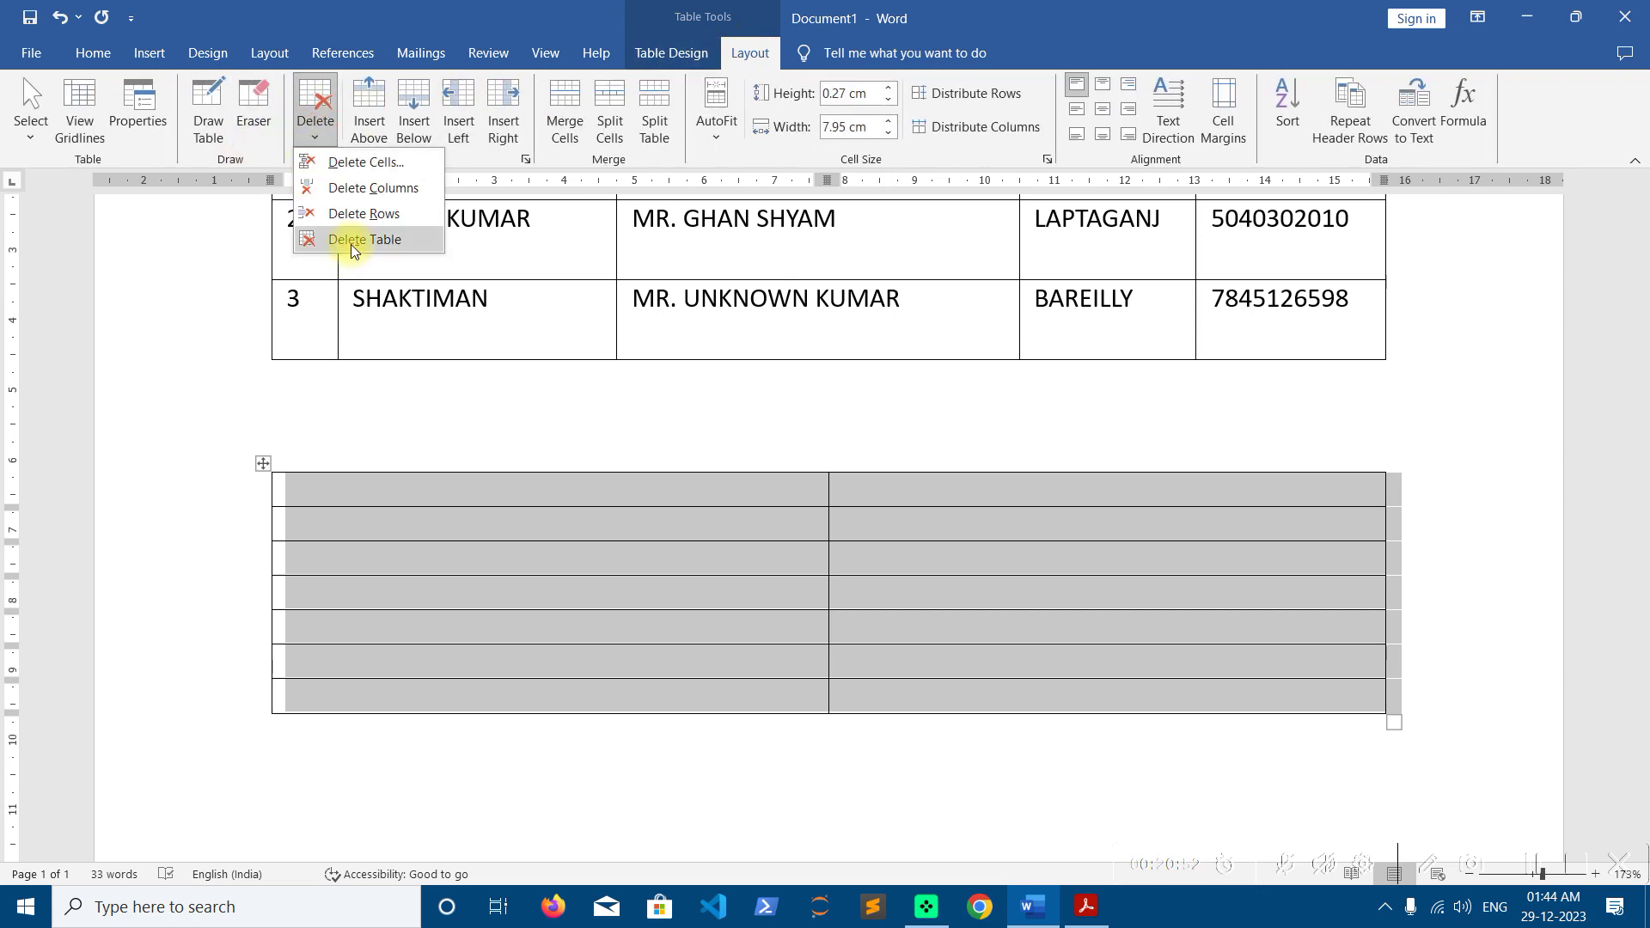
pyautogui.click(353, 246)
# Delete the remaining student table via Layout > Delete > Delete Table
pyautogui.scroll(5, 544, 387)
pyautogui.click(446, 423)
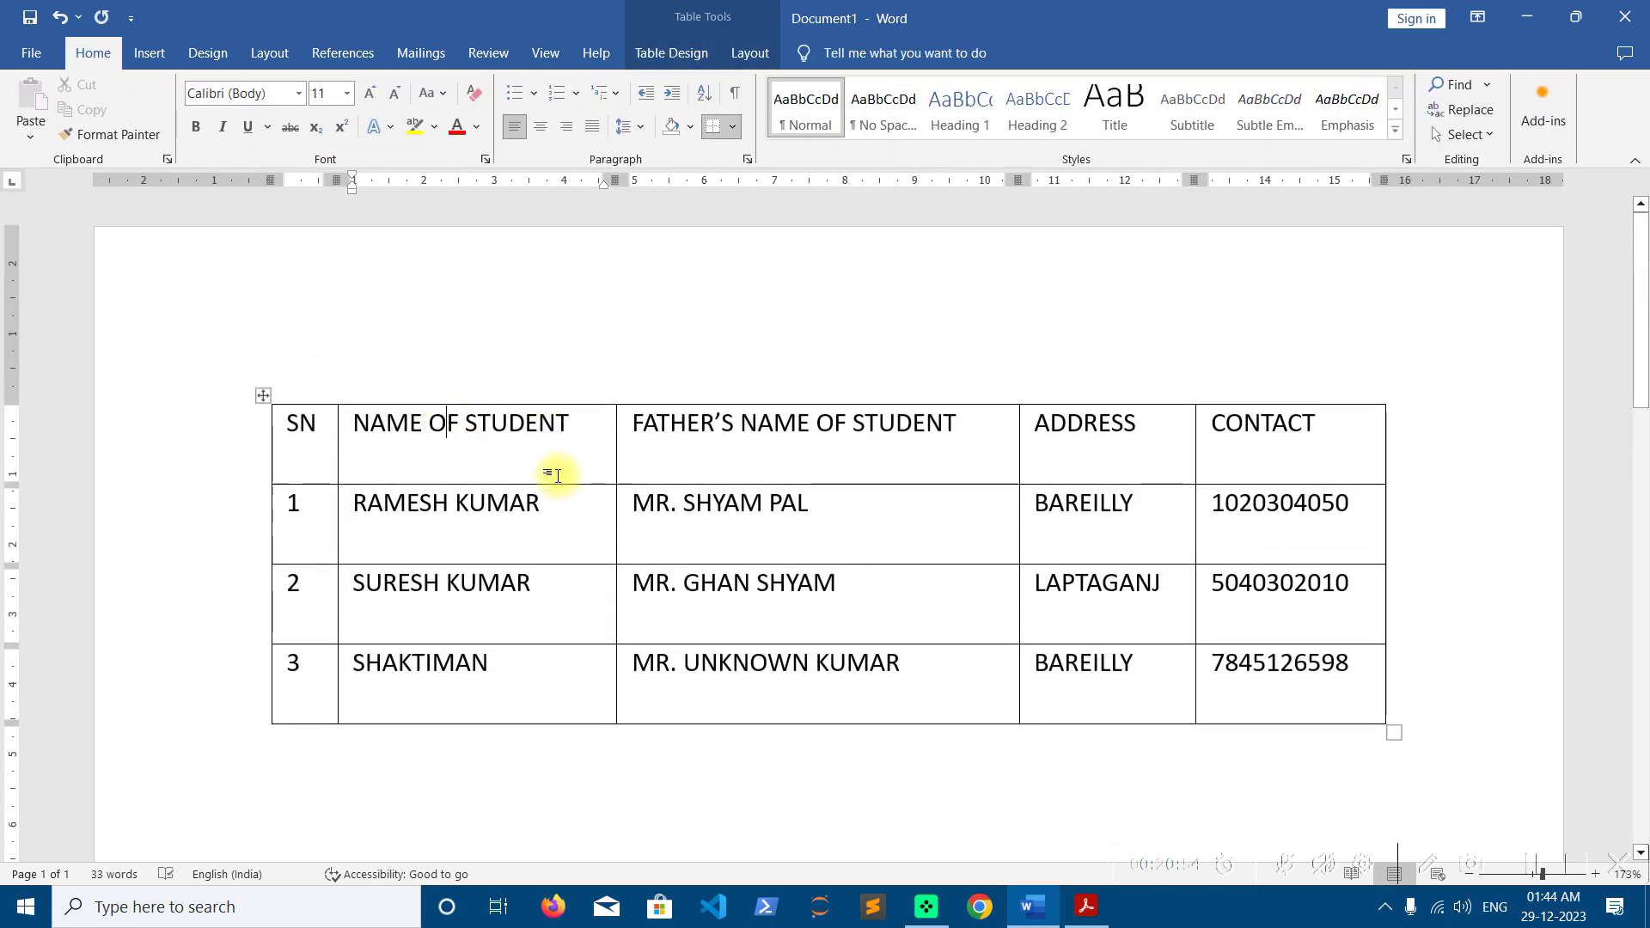
pyautogui.click(749, 52)
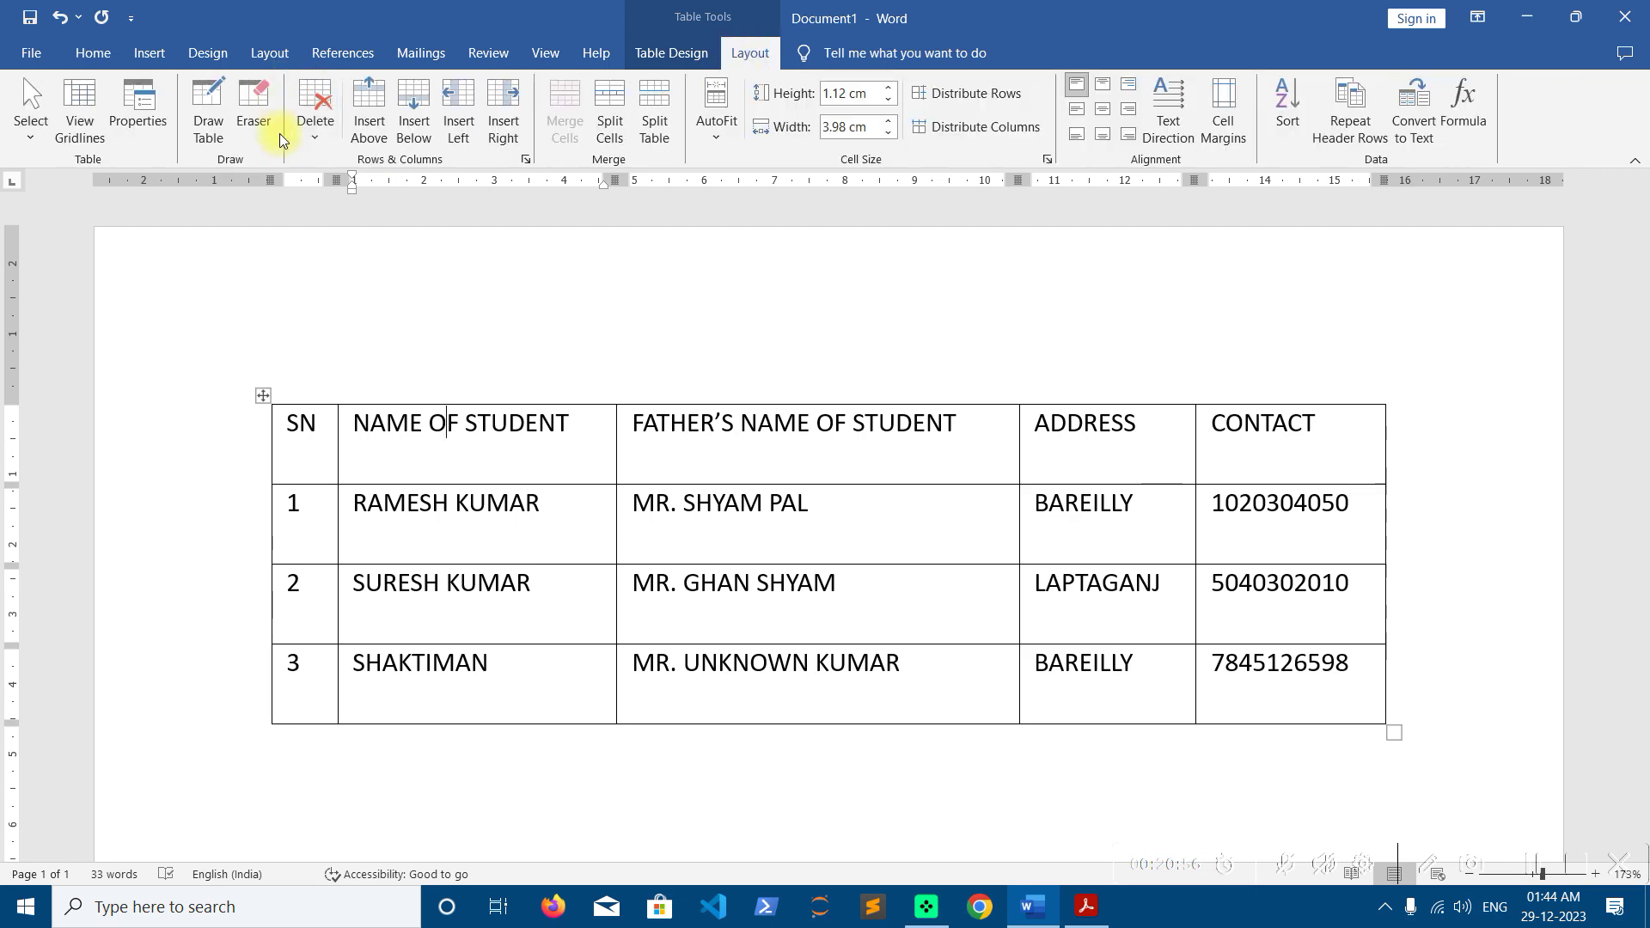
pyautogui.click(315, 129)
pyautogui.click(364, 245)
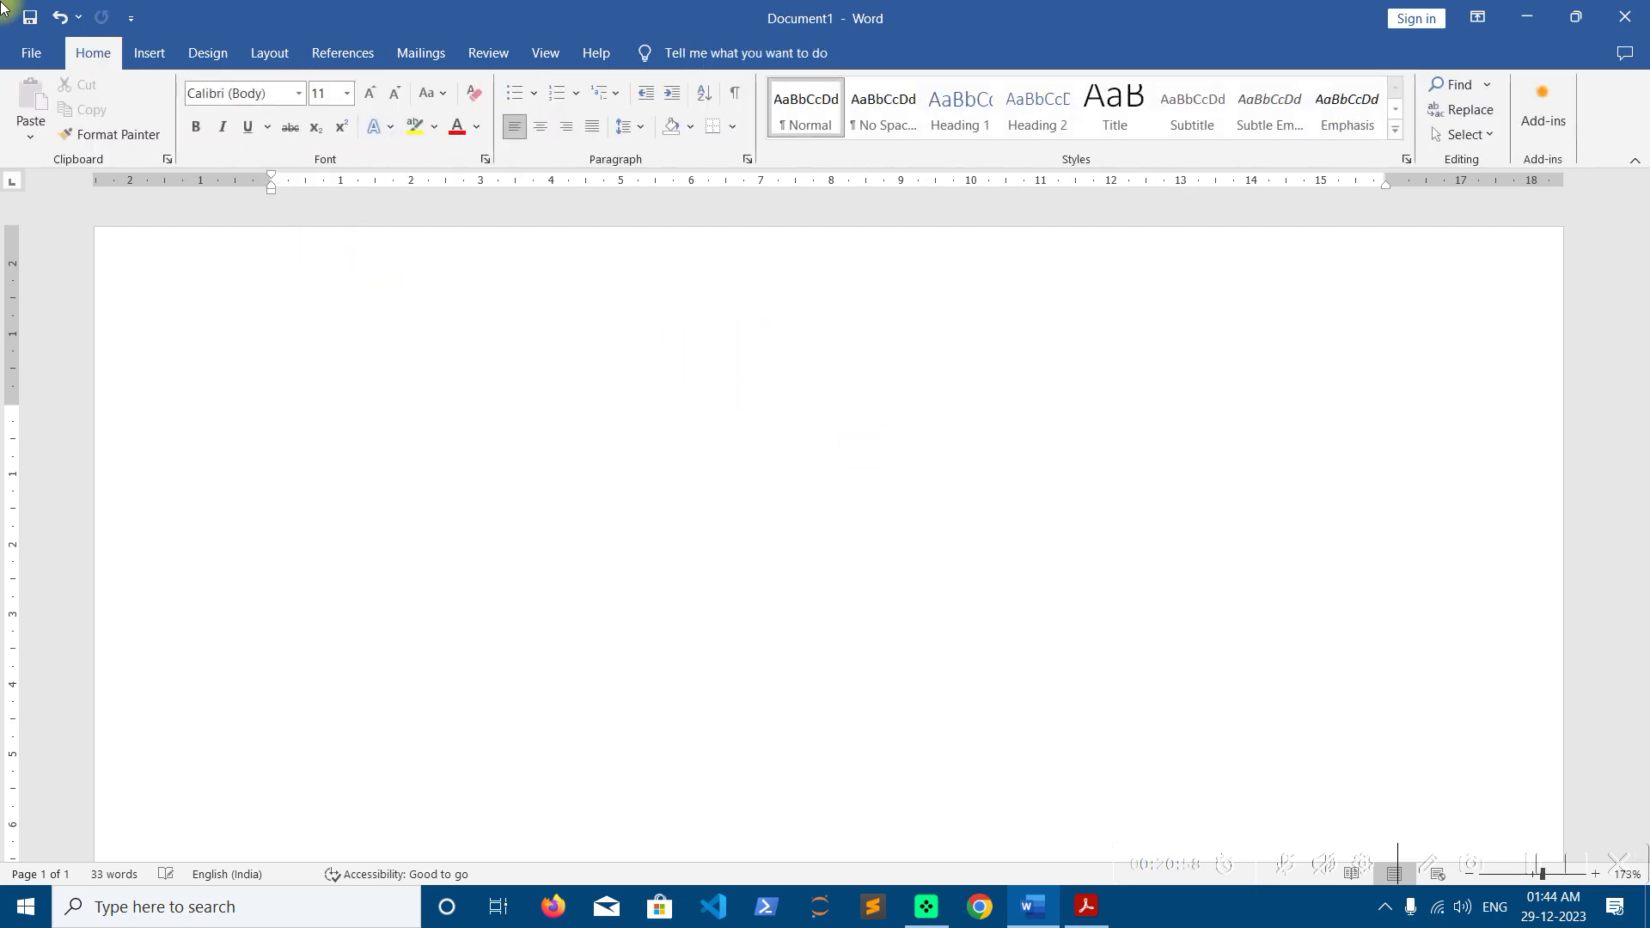
# Check that Convert Text to Table is greyed out in Insert > Table, then close the menu
pyautogui.click(149, 52)
pyautogui.click(181, 129)
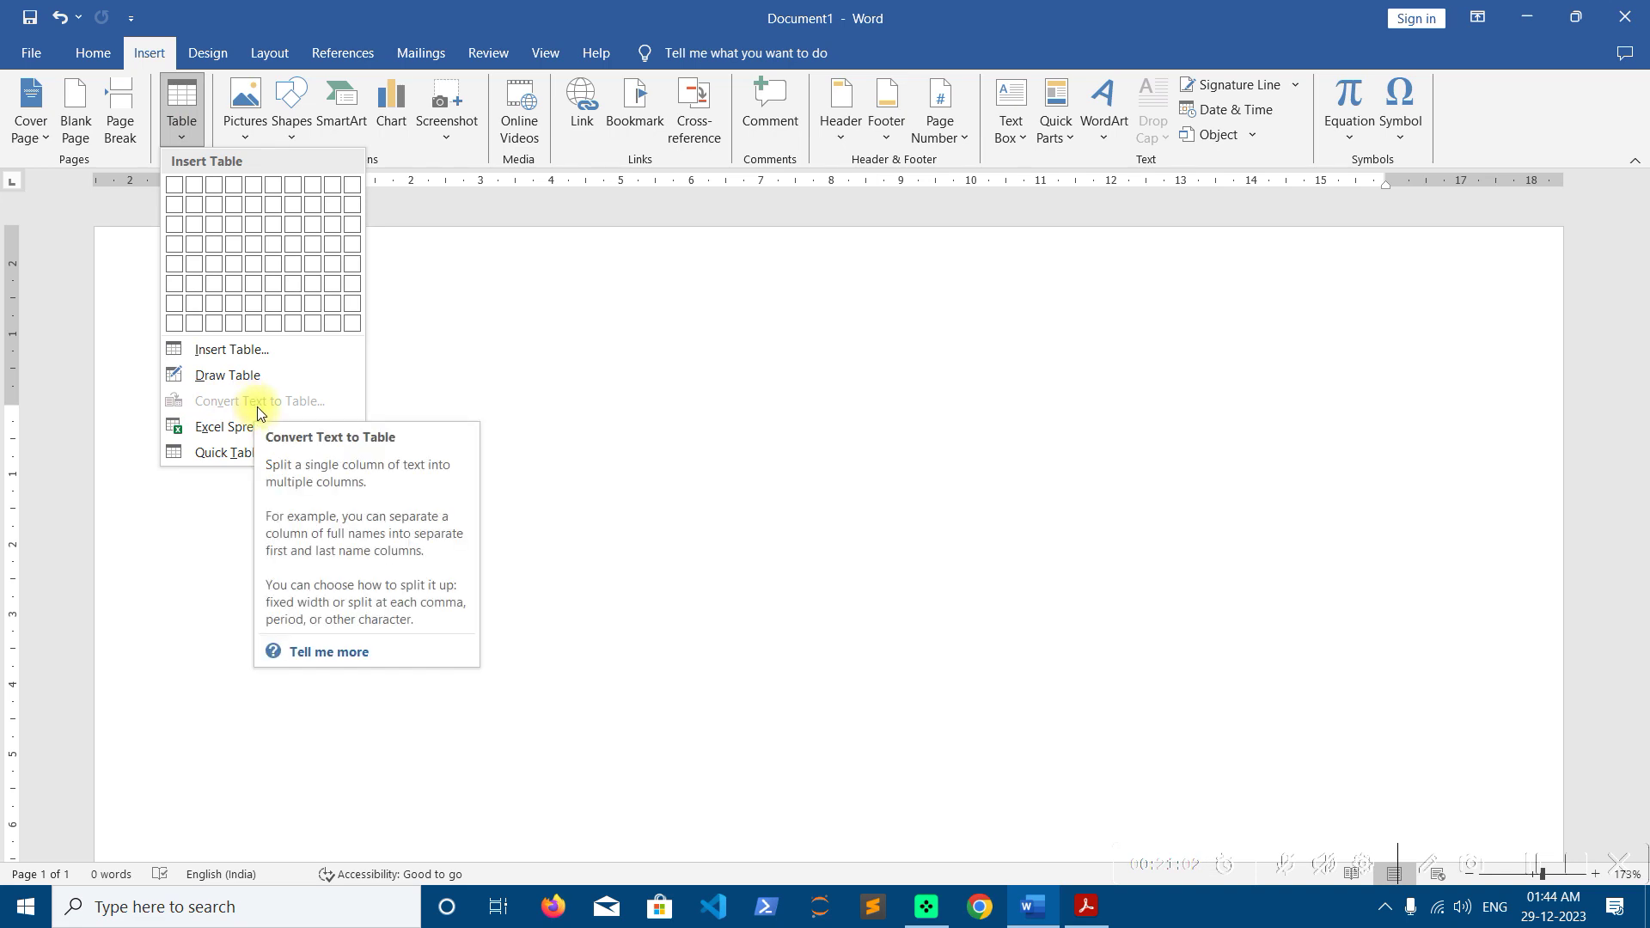
pyautogui.click(606, 430)
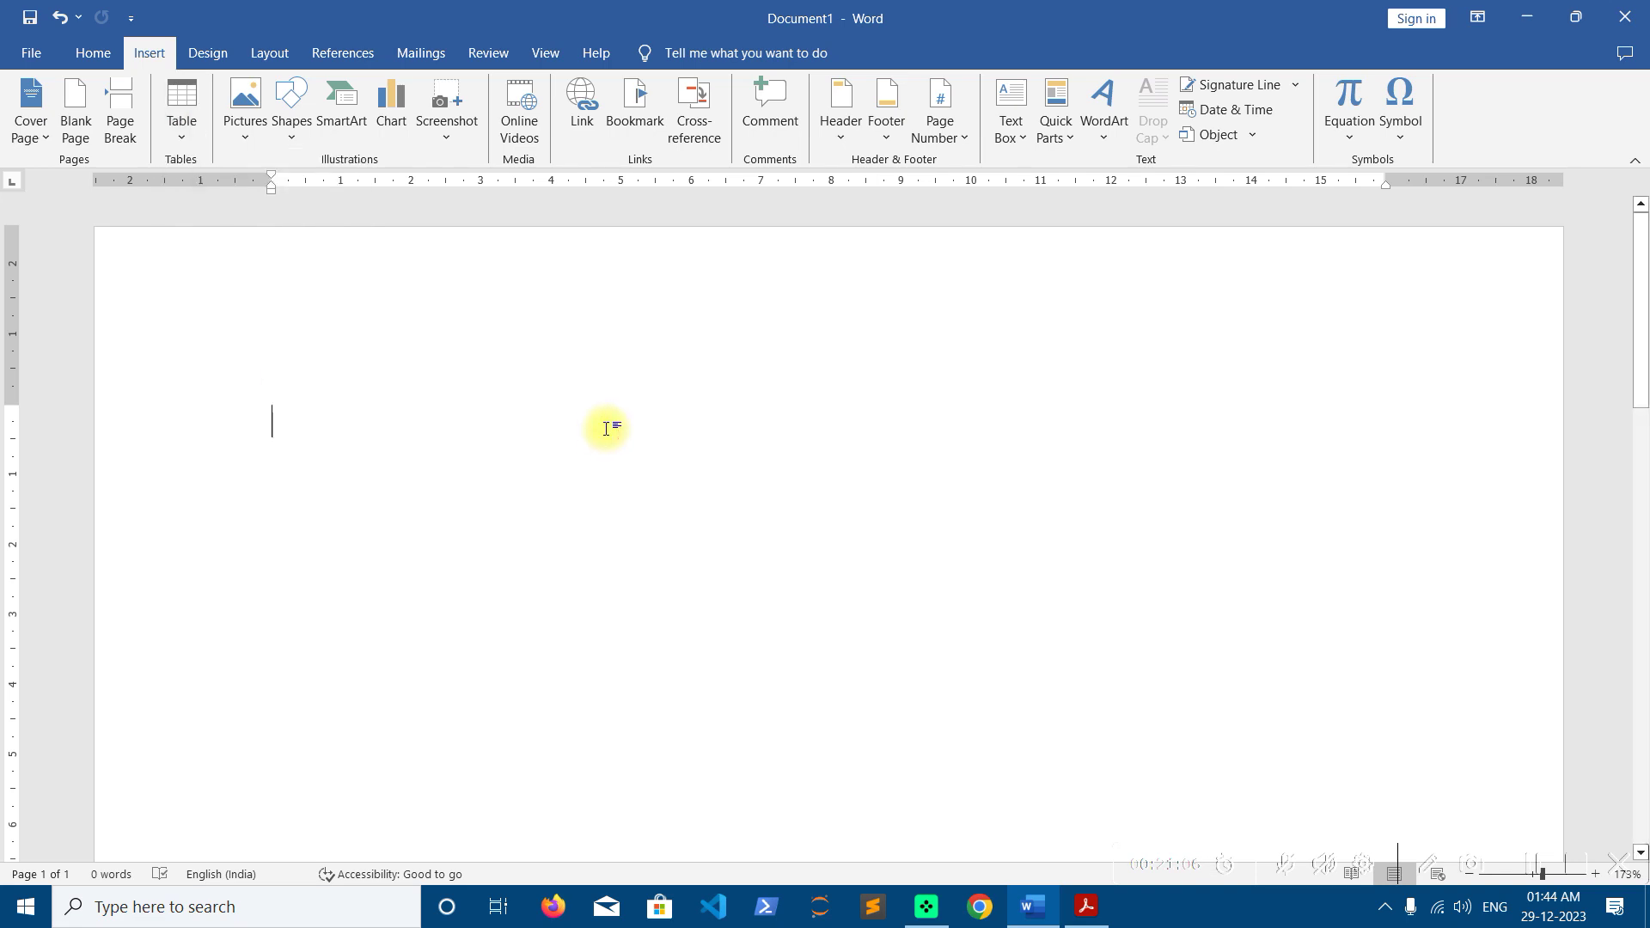
# Type SEPARATOR and start the header line with a comma between SN and NAME
pyautogui.write('SEPARATOR')
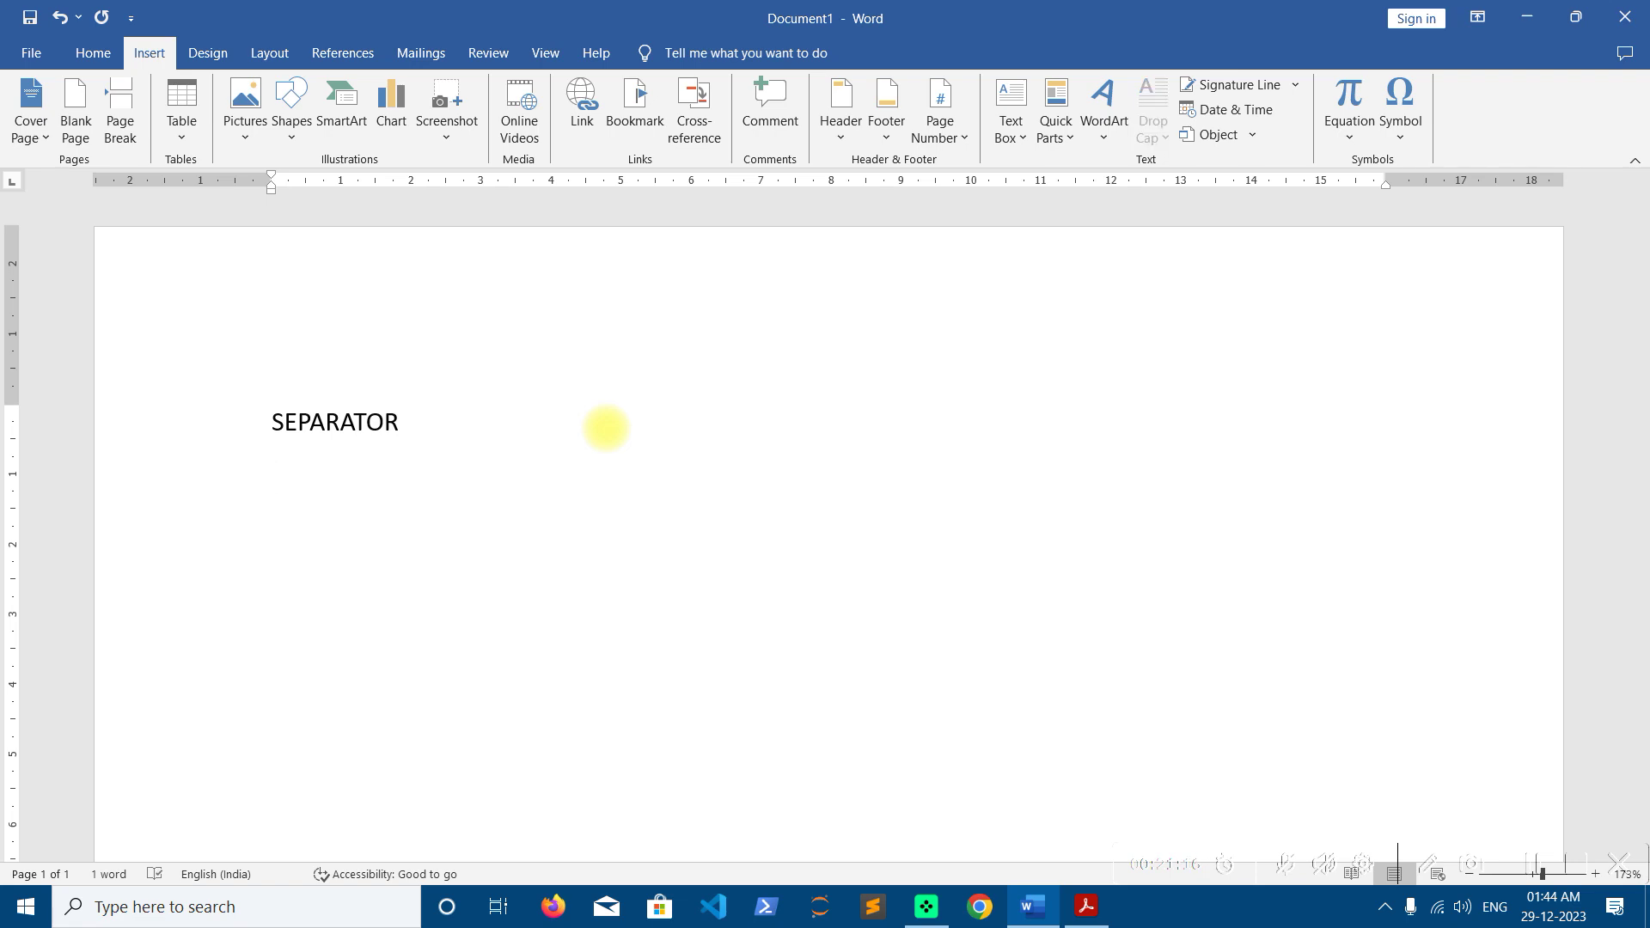
pyautogui.write('SN')
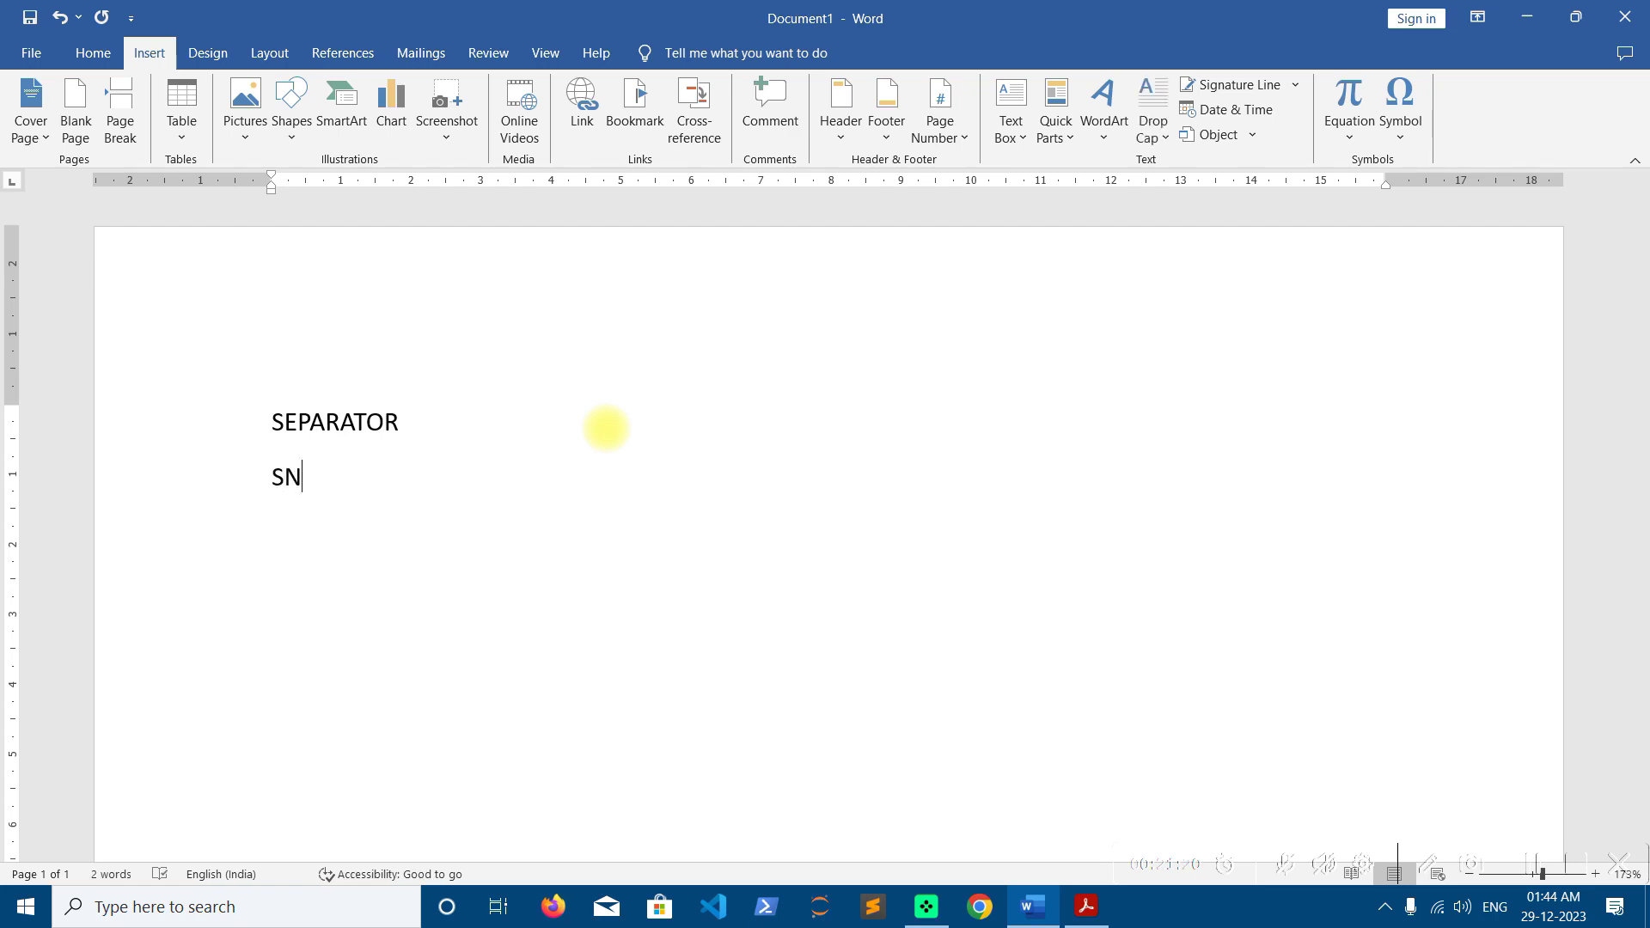
pyautogui.write('NAME')
pyautogui.press('Left')
pyautogui.press('Left')
pyautogui.press('Left')
pyautogui.write(',')
pyautogui.press('BackSpace')
pyautogui.write('*')
pyautogui.press('BackSpace')
pyautogui.press('Tab')
pyautogui.press('BackSpace')
pyautogui.write(',')
# Finish the header as SN,NAME,BAAP KA NAME,DOB,ADDRESS, correcting the NAAM typo
pyautogui.press('End')
pyautogui.write(',BAAP KA NAAM')
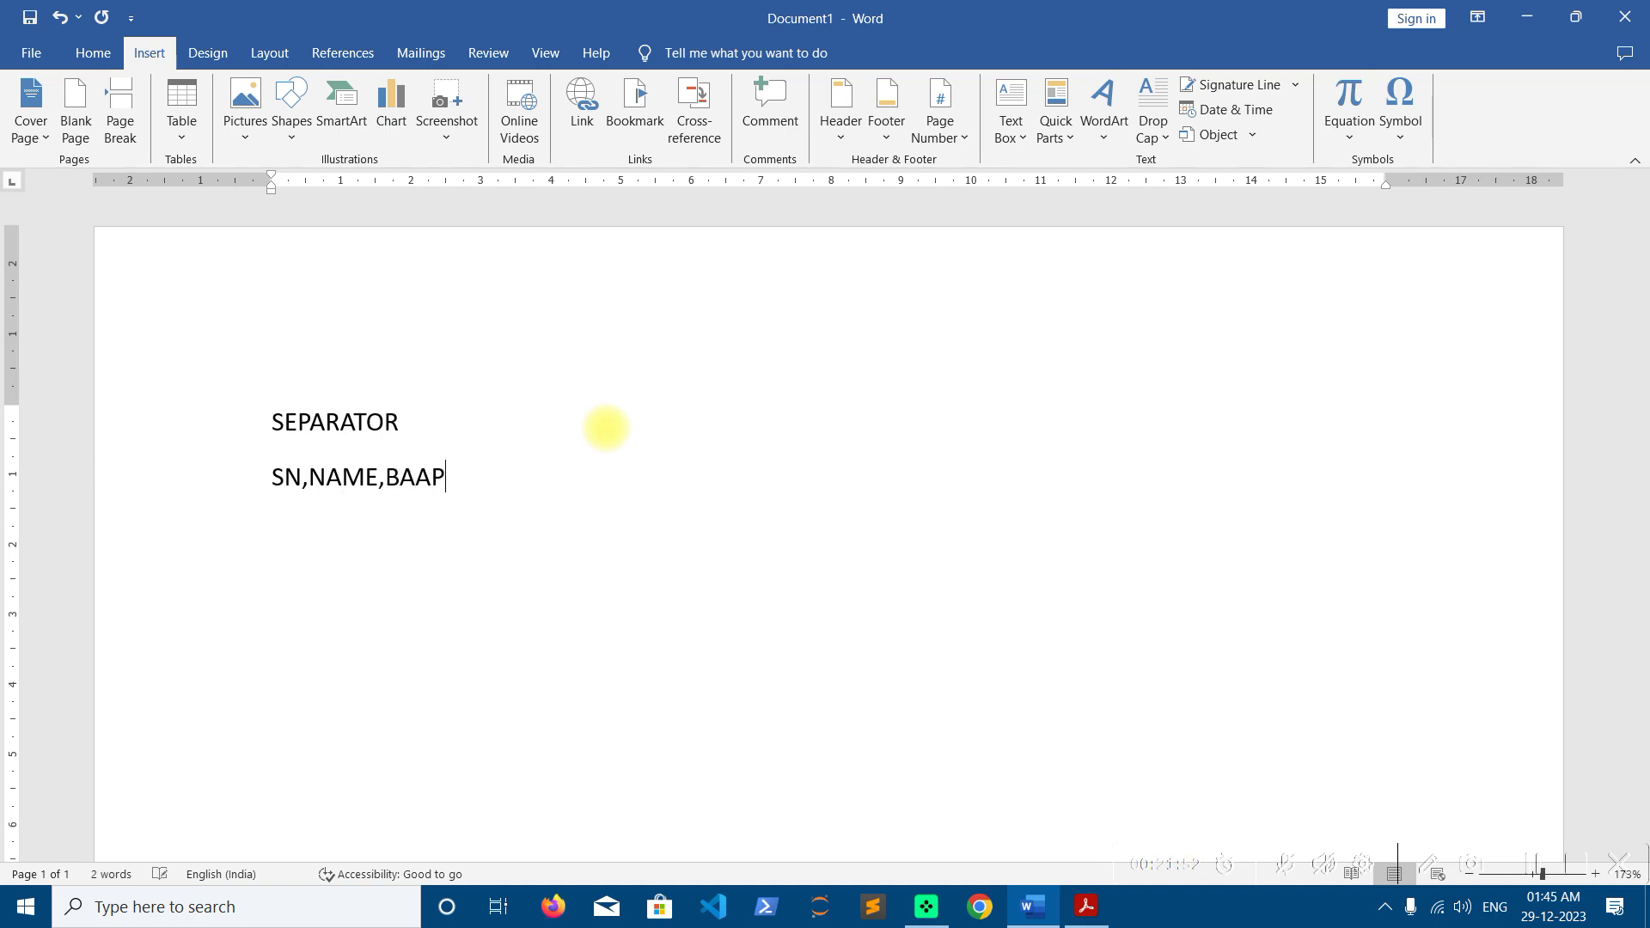
pyautogui.press('BackSpace')
pyautogui.press('BackSpace')
pyautogui.press('BackSpace')
pyautogui.write('AME,')
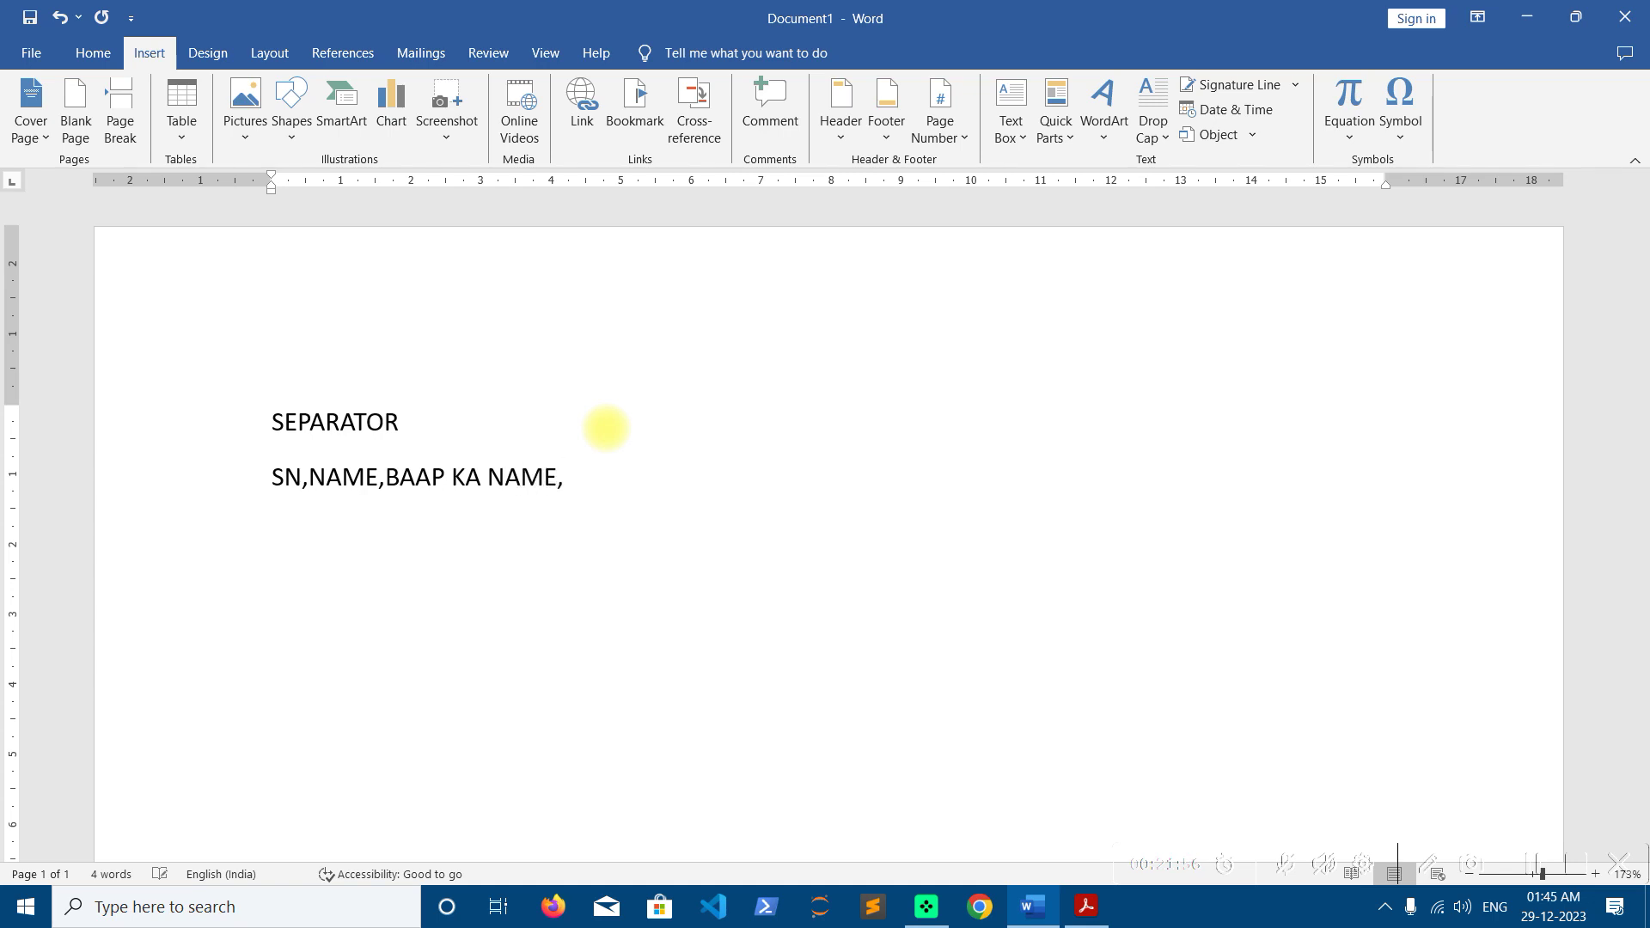
pyautogui.write('DOB,ADDRESS')
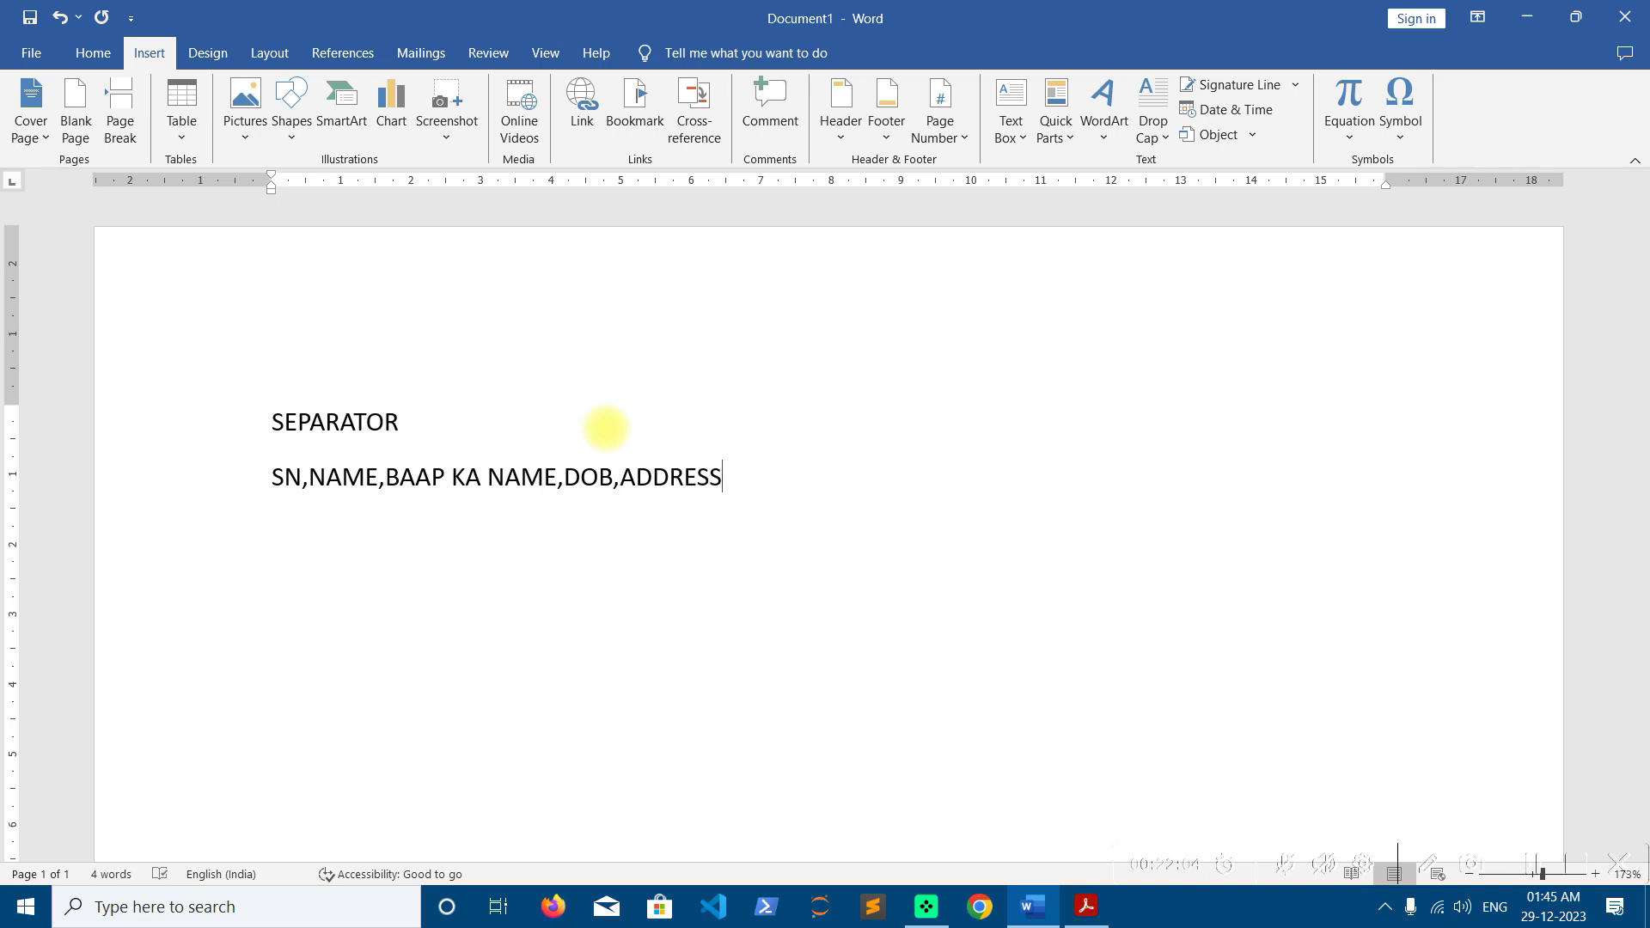
# Add record 1: serial 1, student name, father's name, DOB 32/13/2050 and address
pyautogui.press('Return')
pyautogui.write('1,SHAKTIMA,')
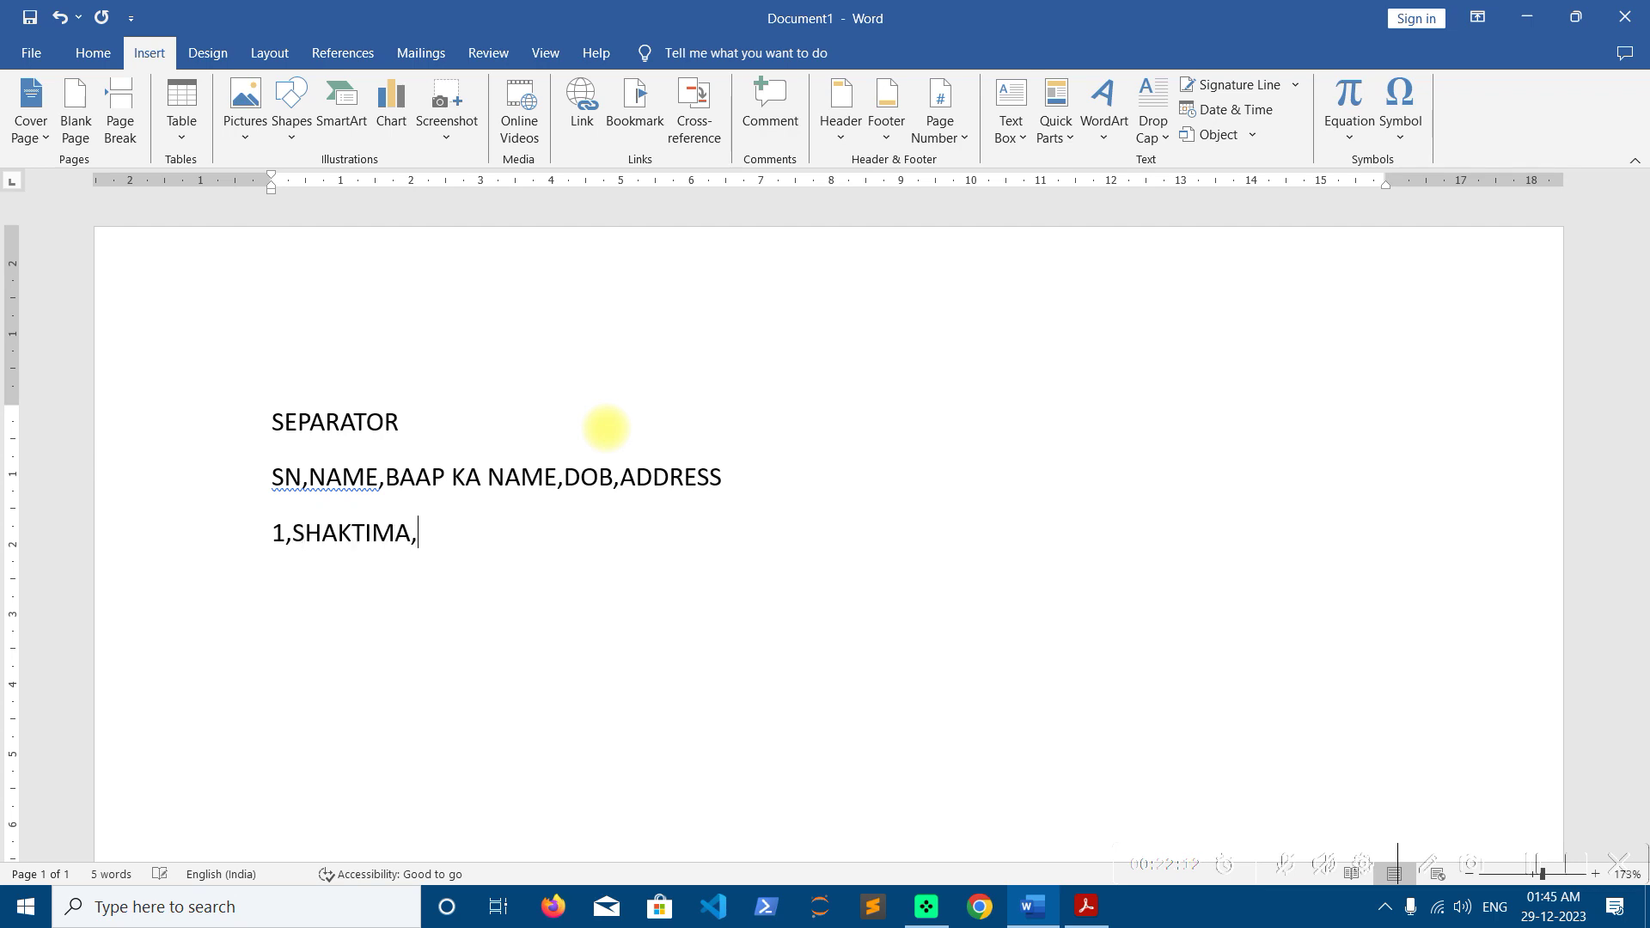
pyautogui.press('BackSpace')
pyautogui.write('N,DOREMON,')
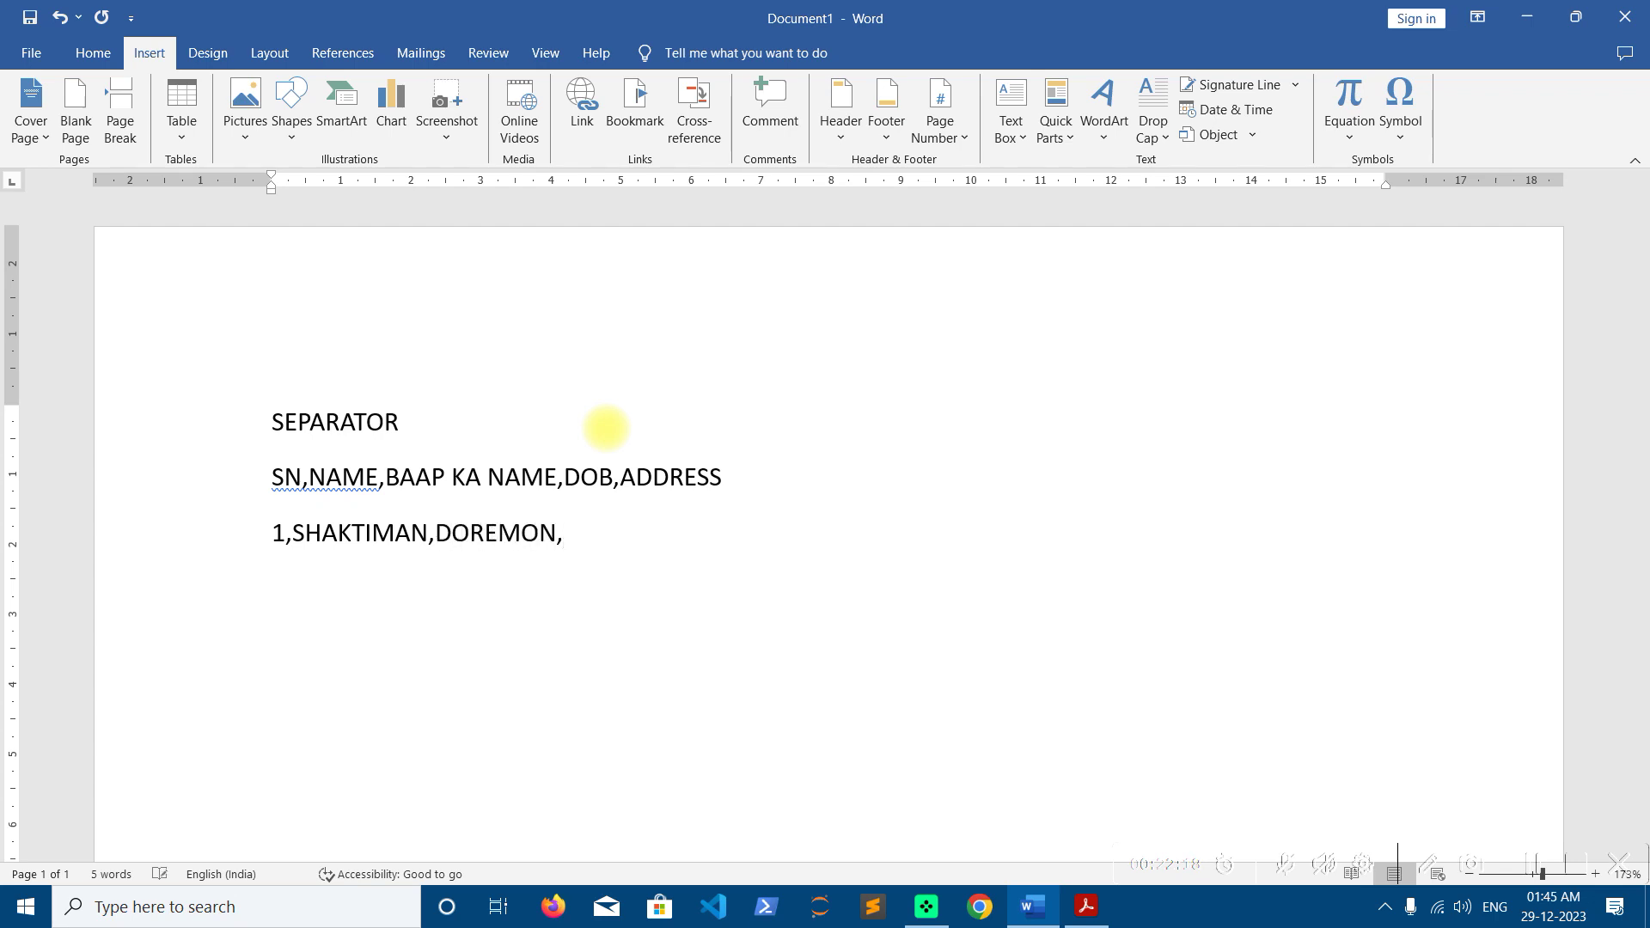
pyautogui.write('32/13/2050,')
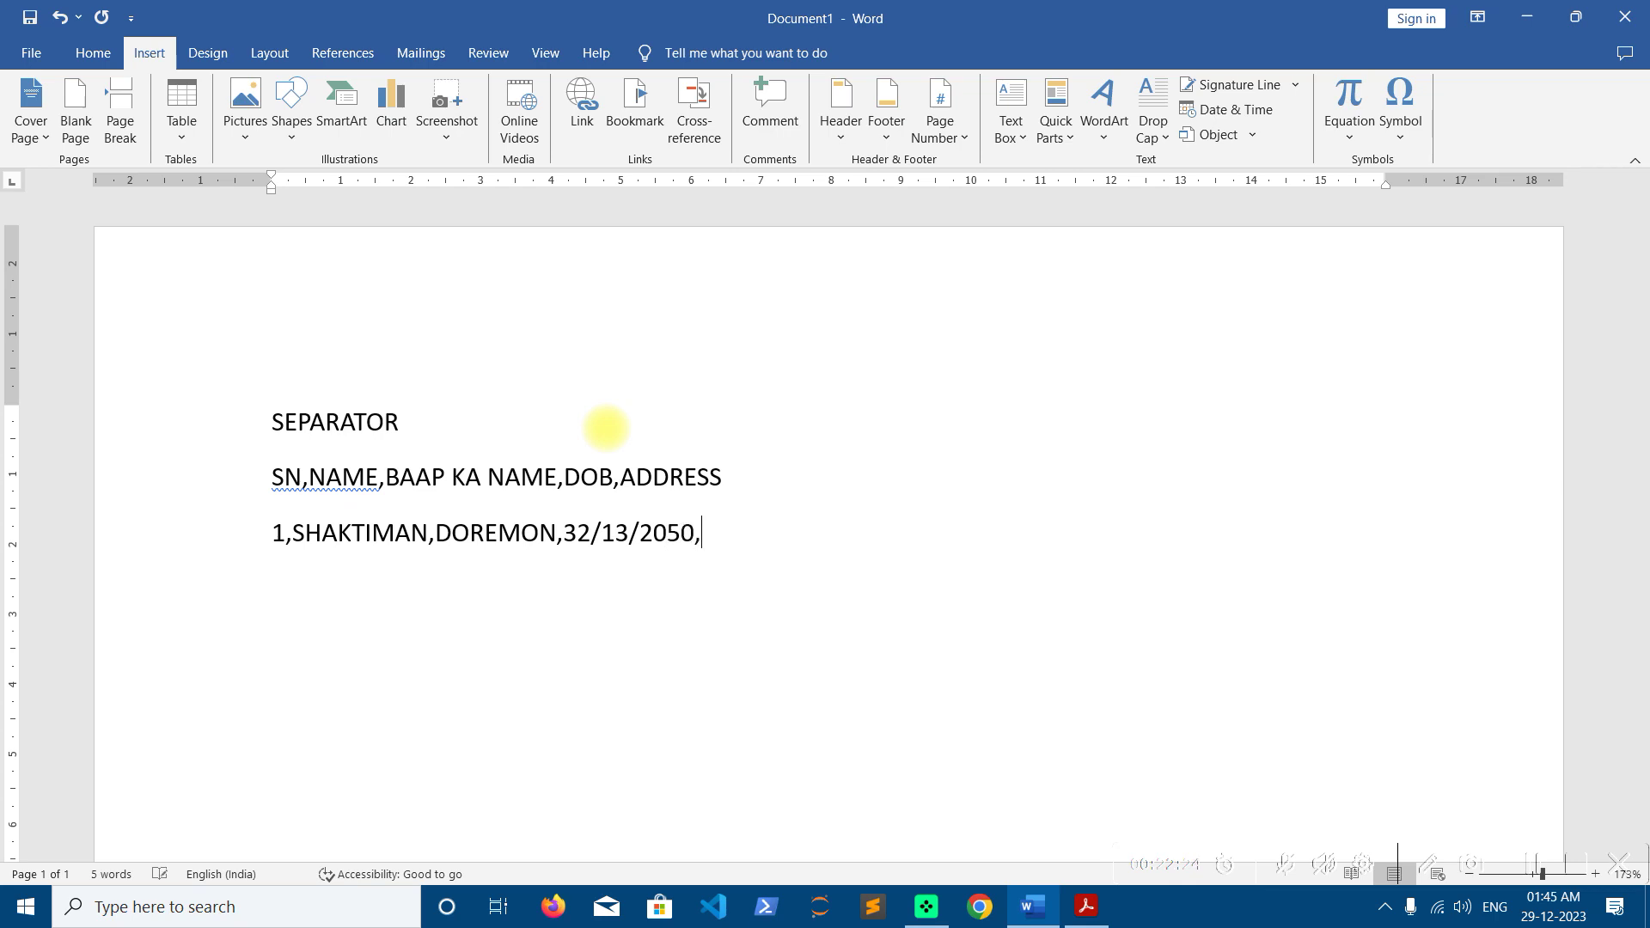
pyautogui.write('AONLA')
# Add record 2: serial 2, student name, father's name, DOB 33/14/2060 and address
pyautogui.press('Return')
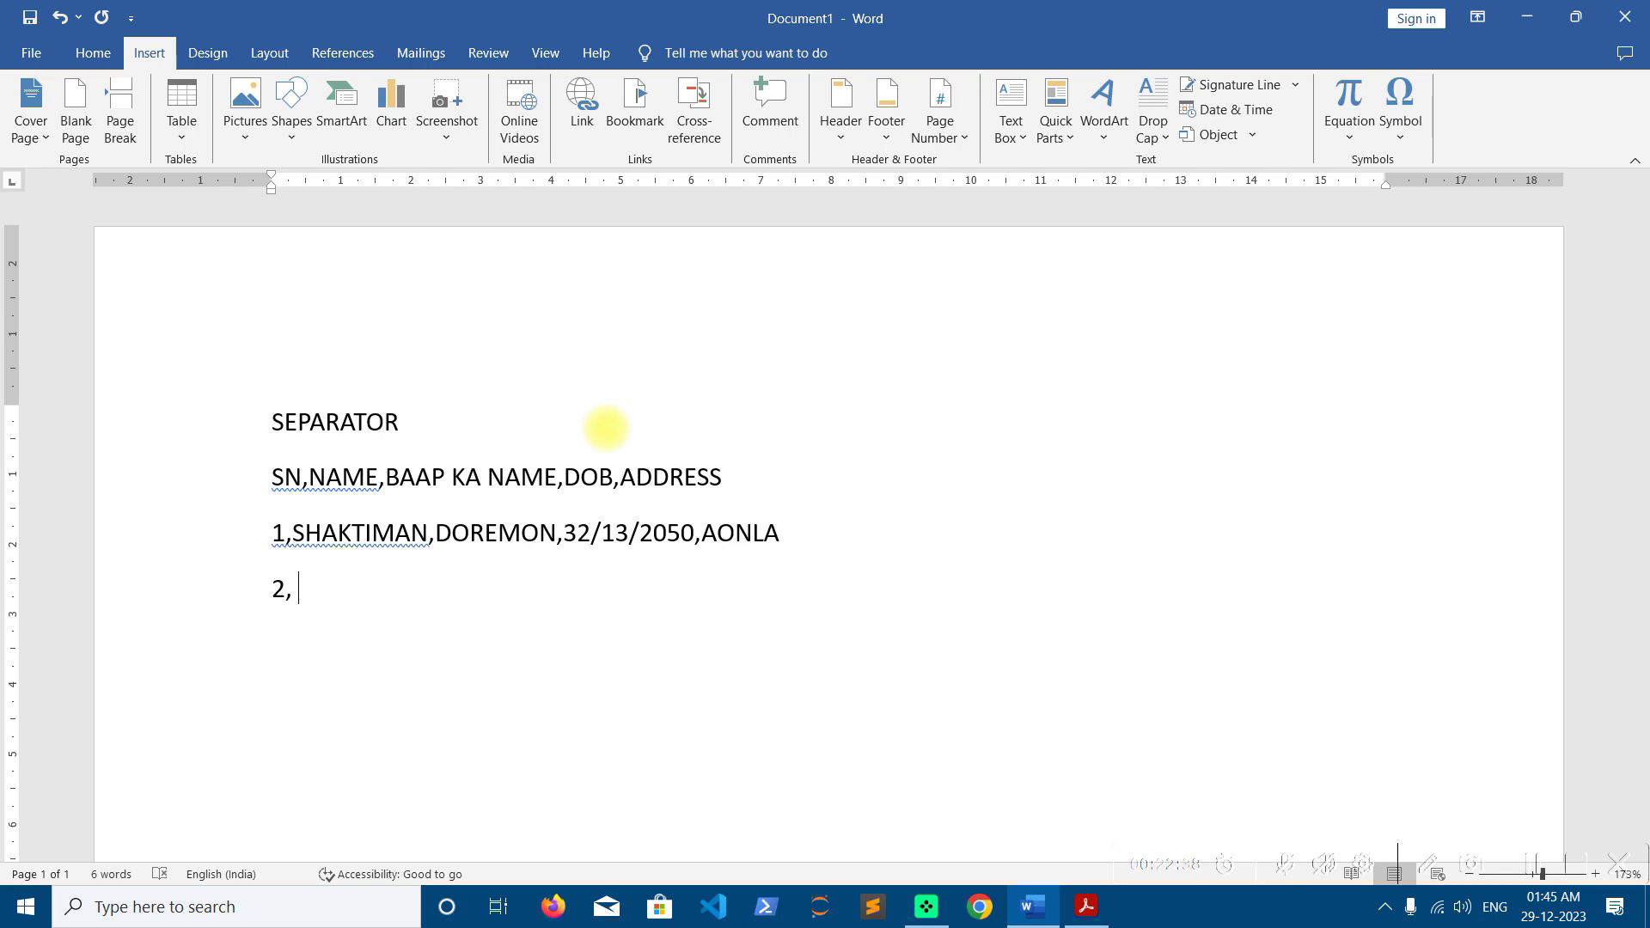
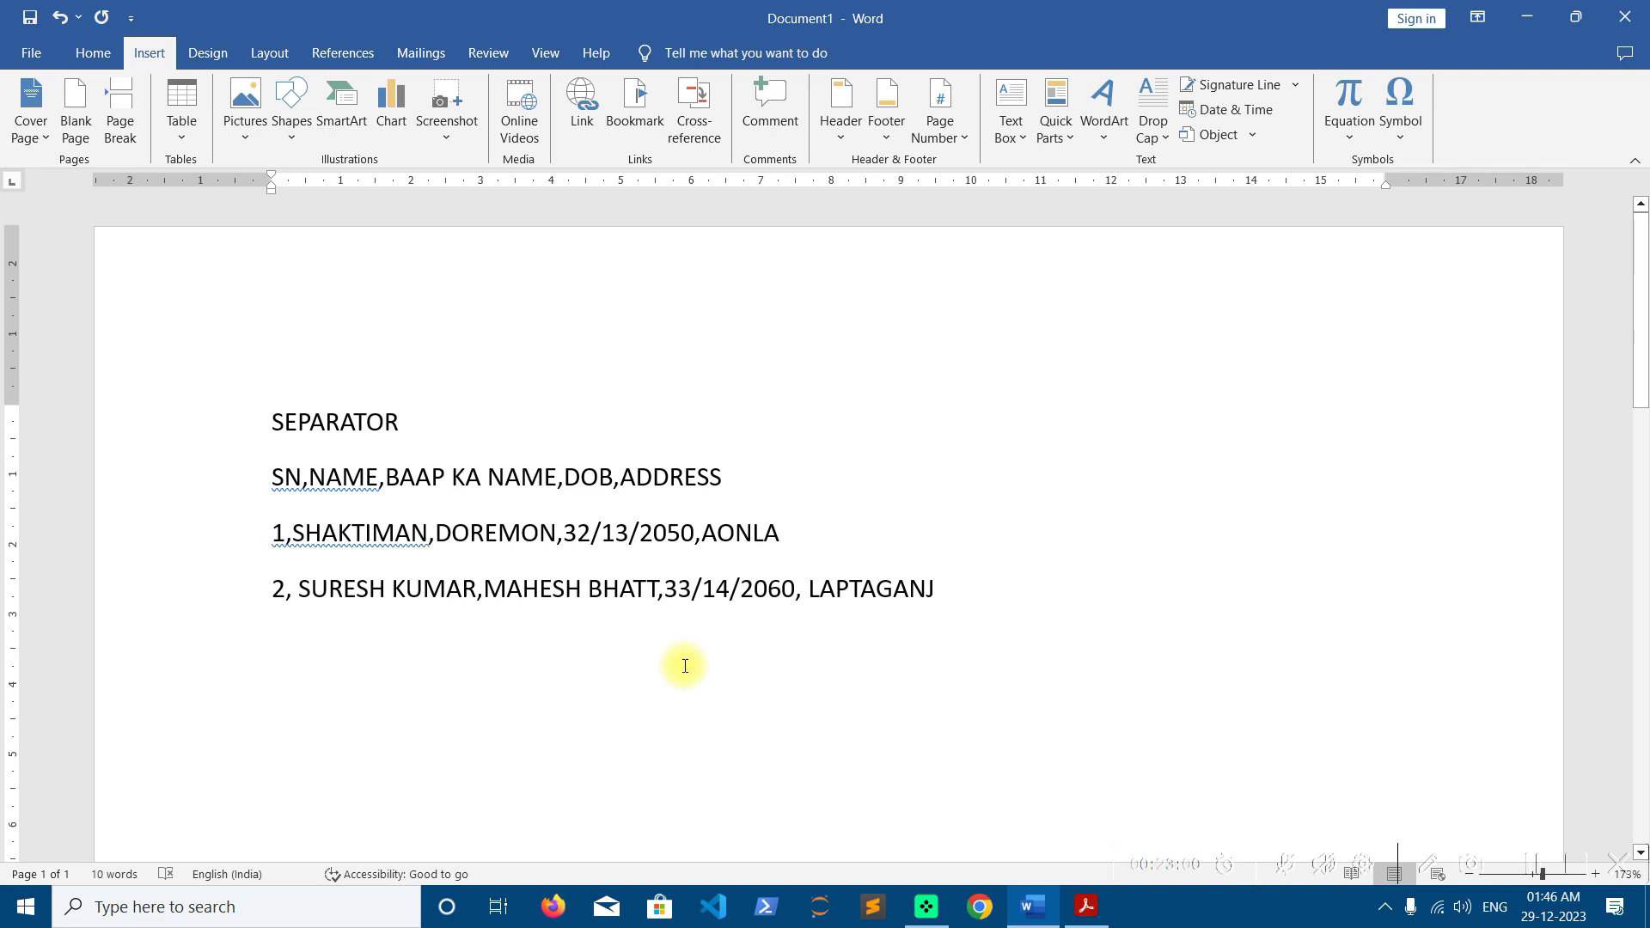
# Select the header and both record lines and bring up Convert Text to Table
pyautogui.click(967, 592)
pyautogui.moveTo(967, 593); pyautogui.dragTo(273, 481)
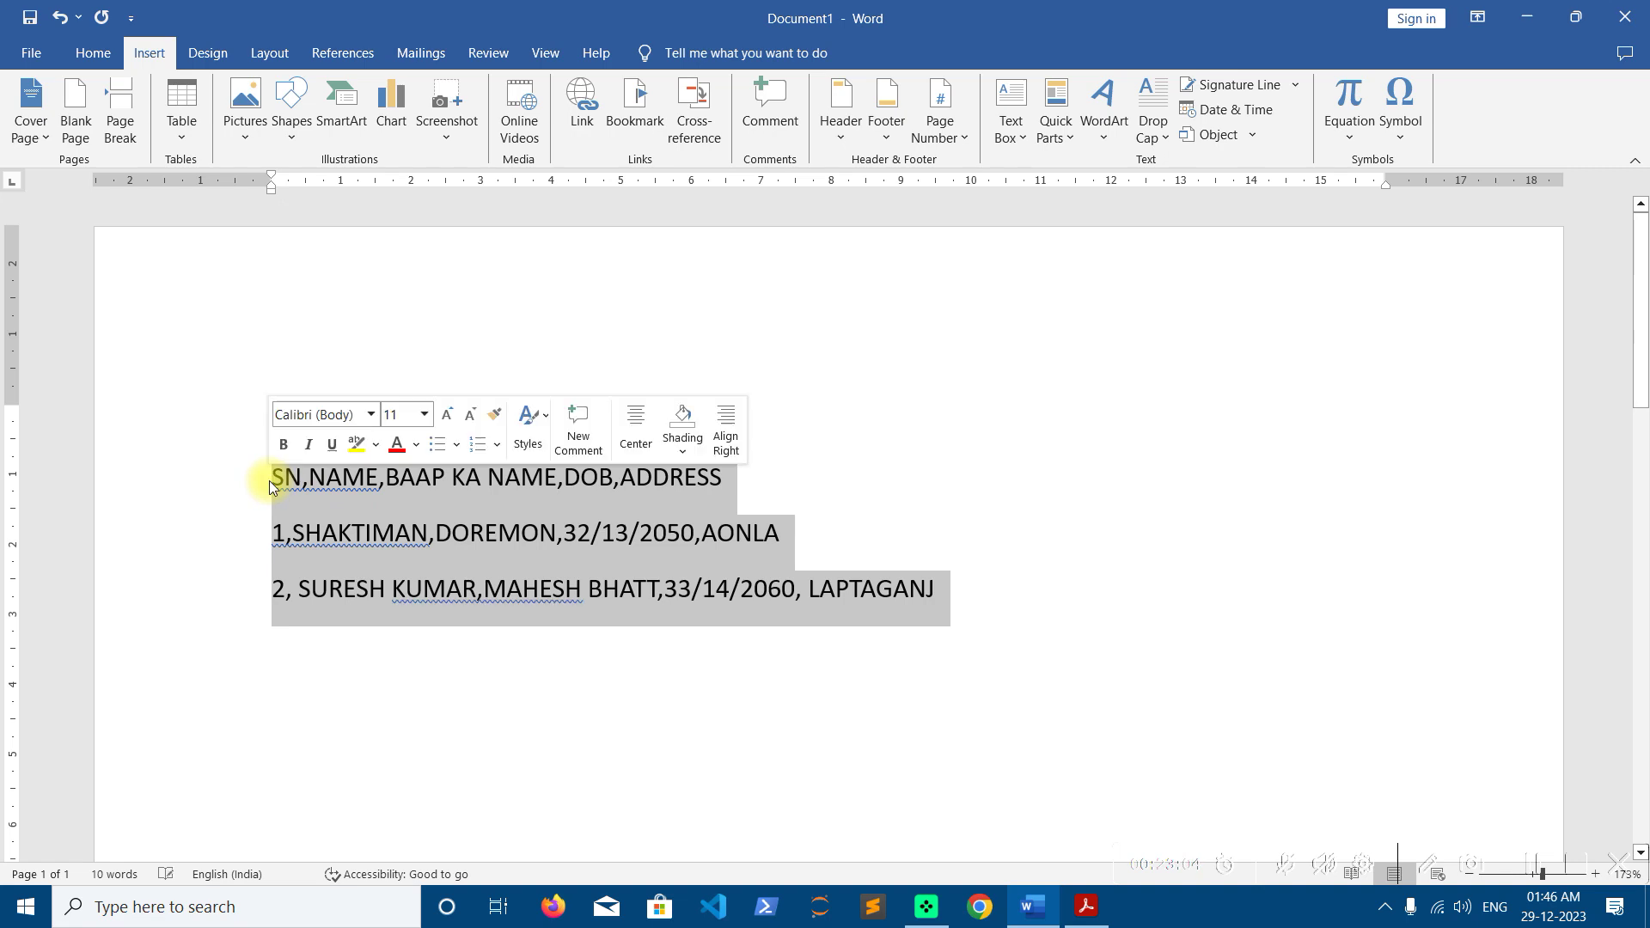
pyautogui.click(180, 137)
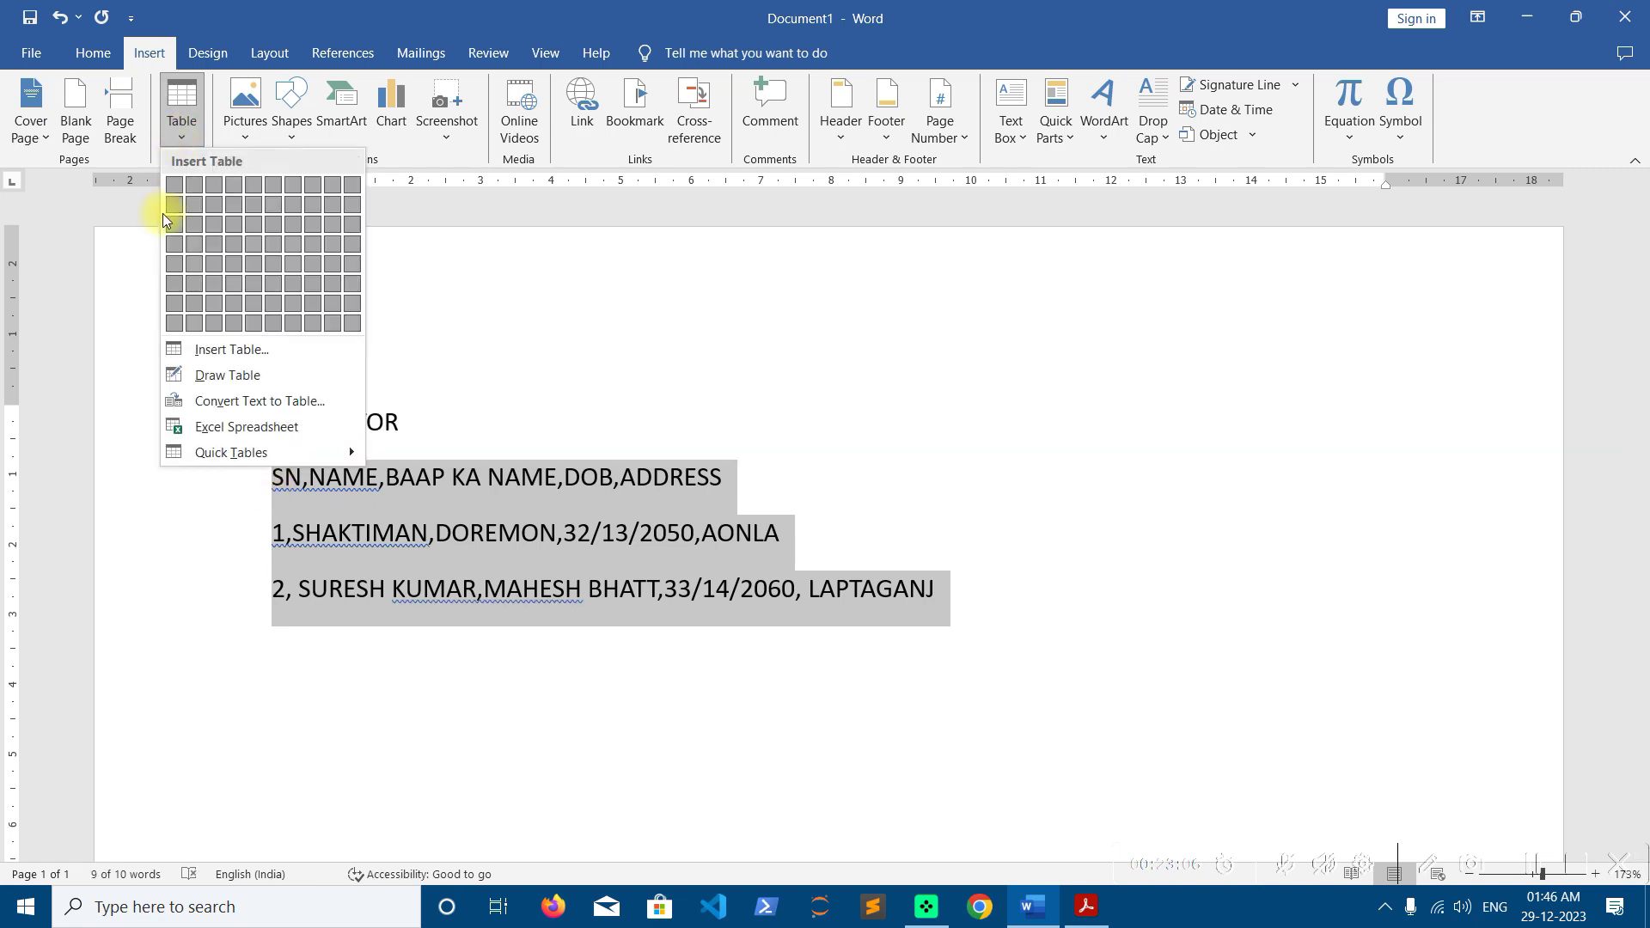
pyautogui.click(201, 403)
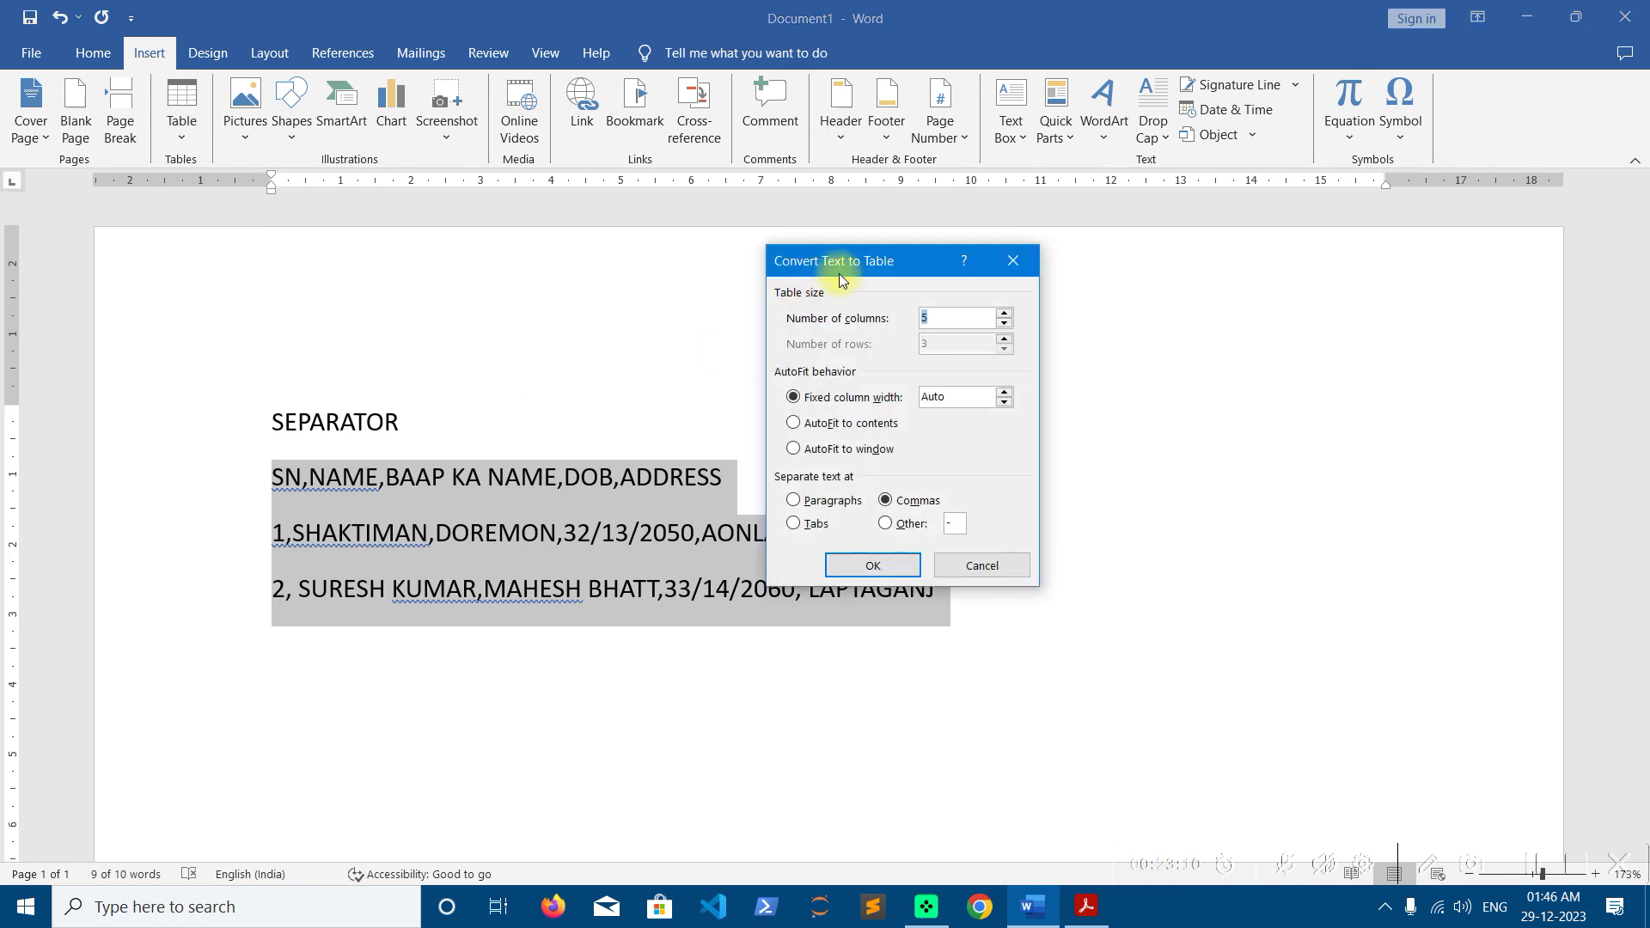
pyautogui.moveTo(896, 344); pyautogui.dragTo(1054, 380)
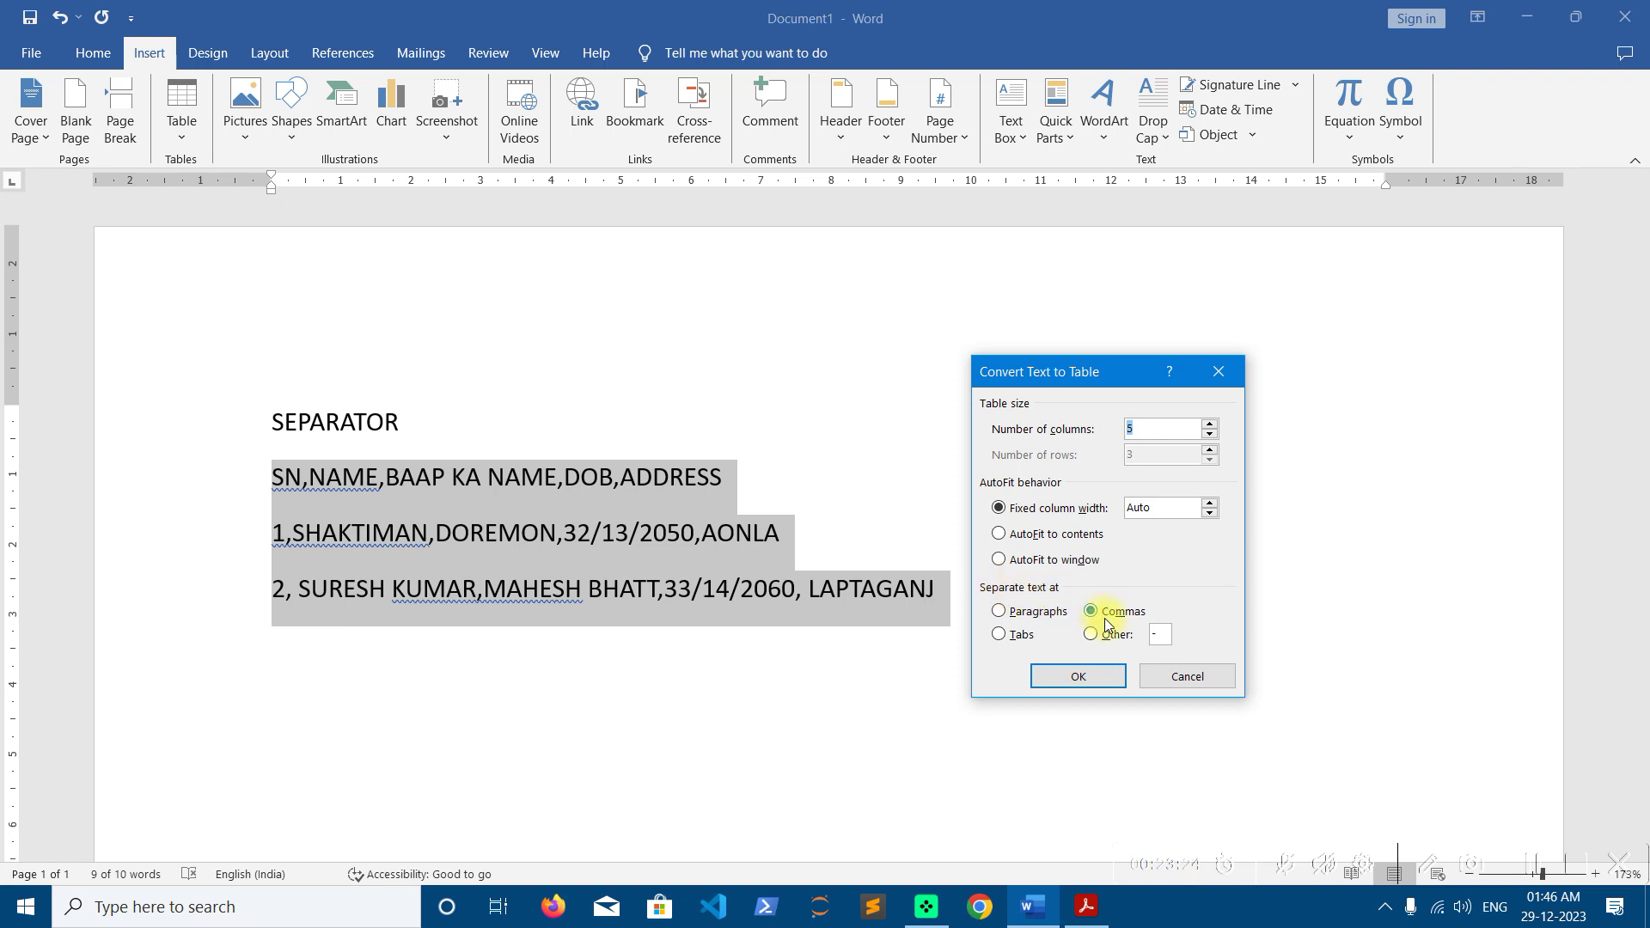
# Separate text at commas into 5 columns with AutoFit to contents
pyautogui.click(1040, 619)
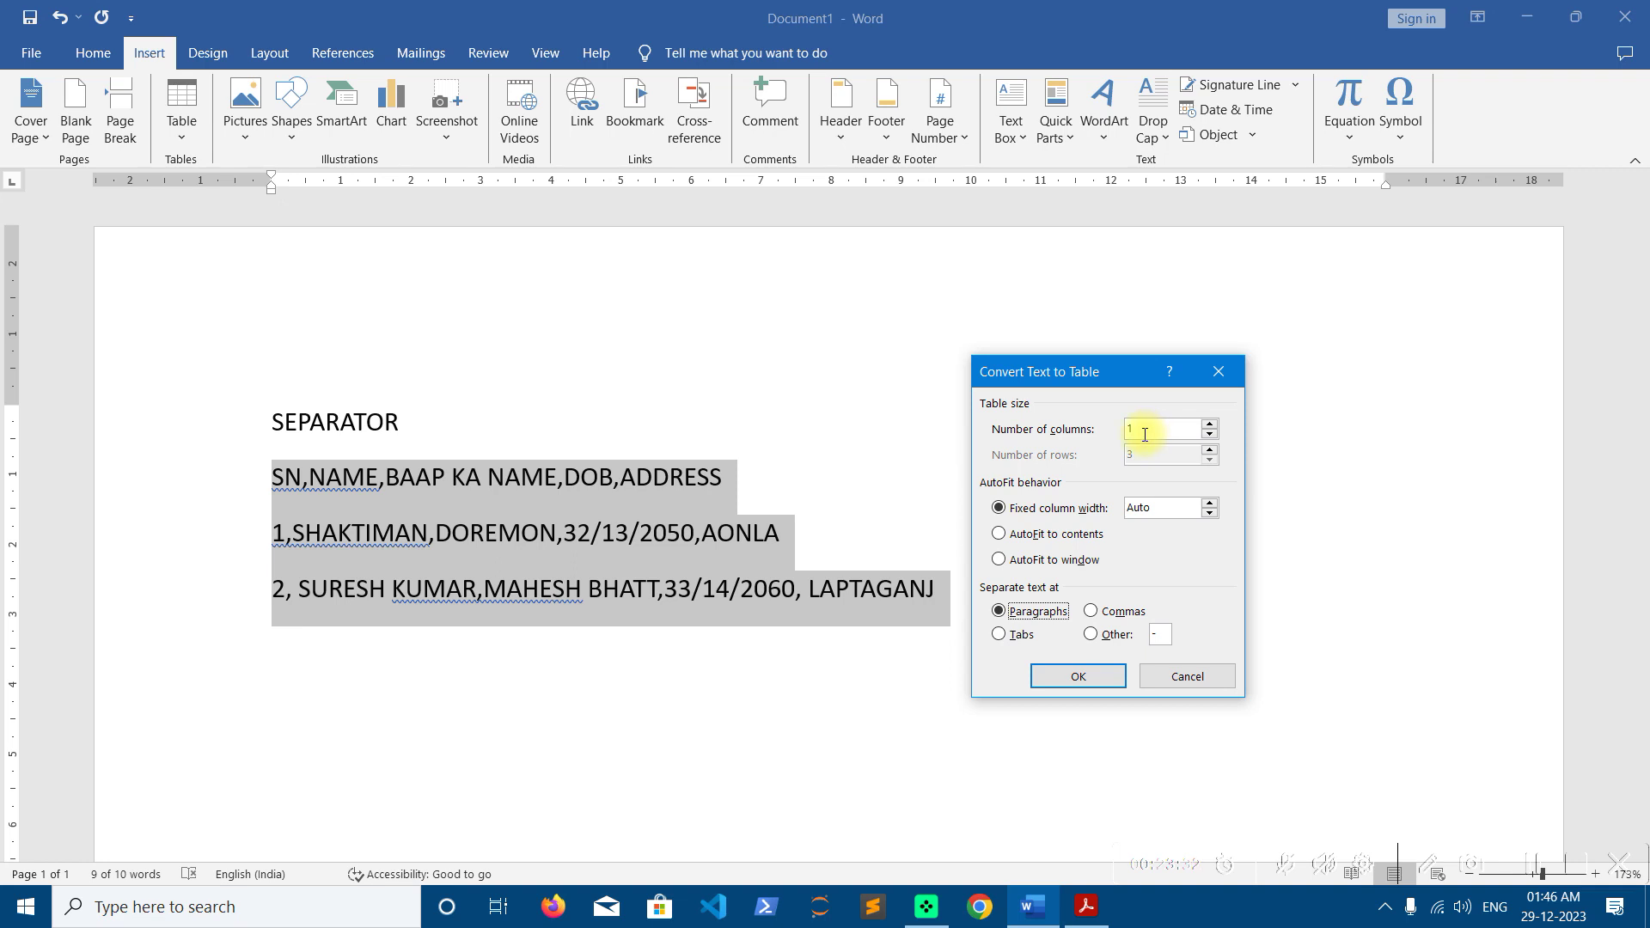
pyautogui.click(1002, 637)
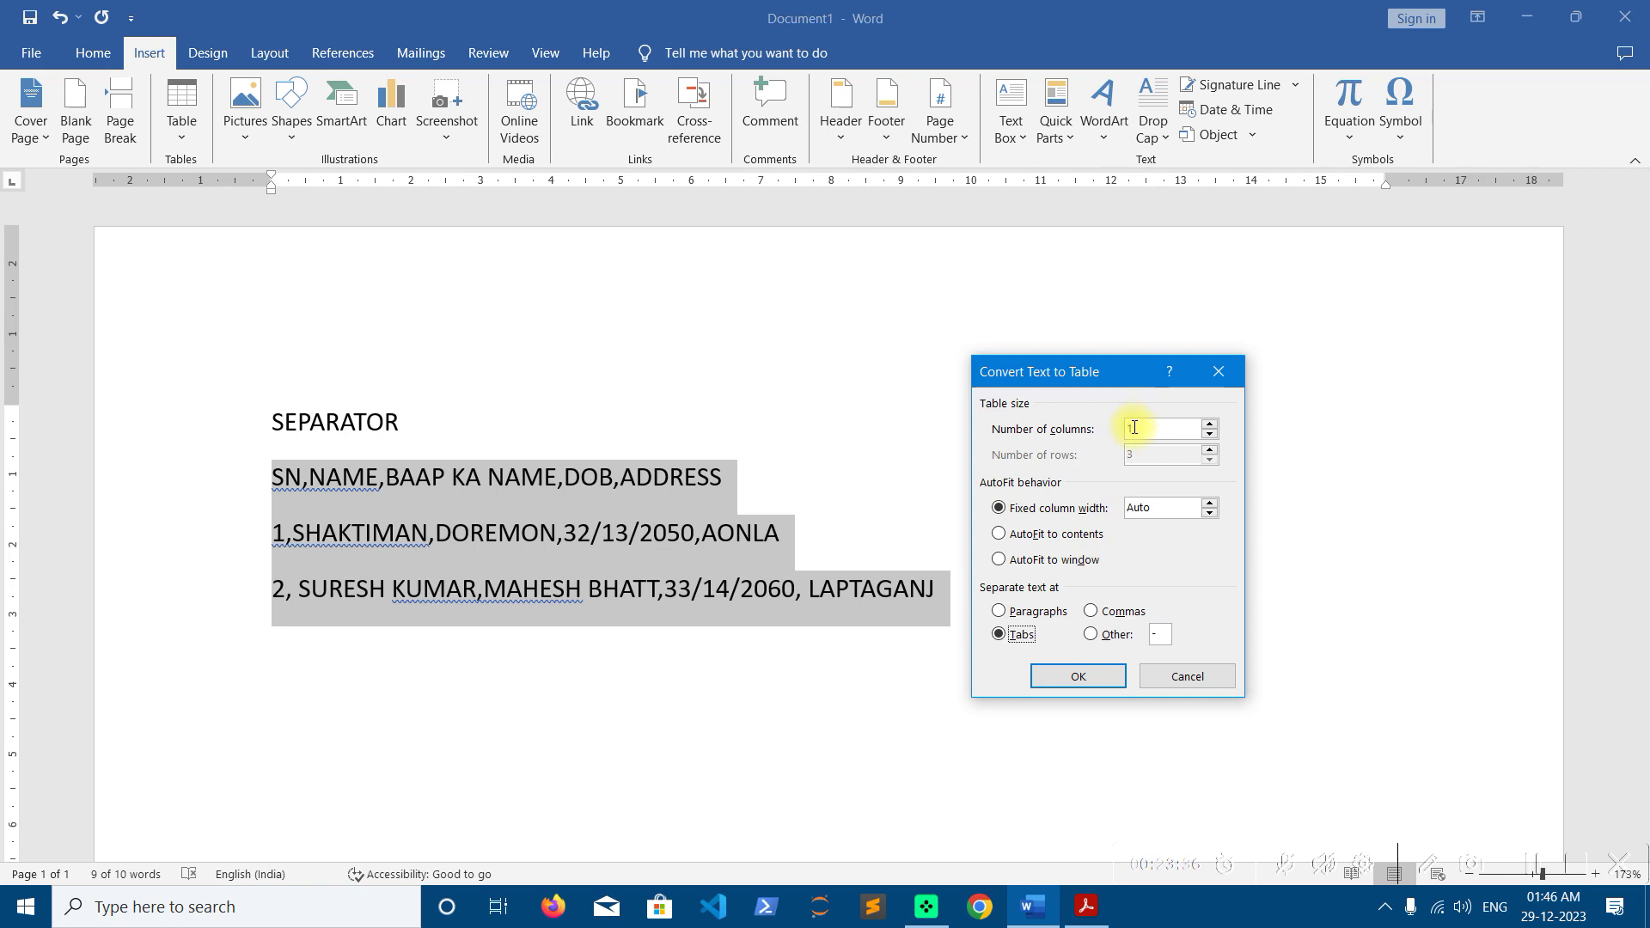
pyautogui.click(1092, 612)
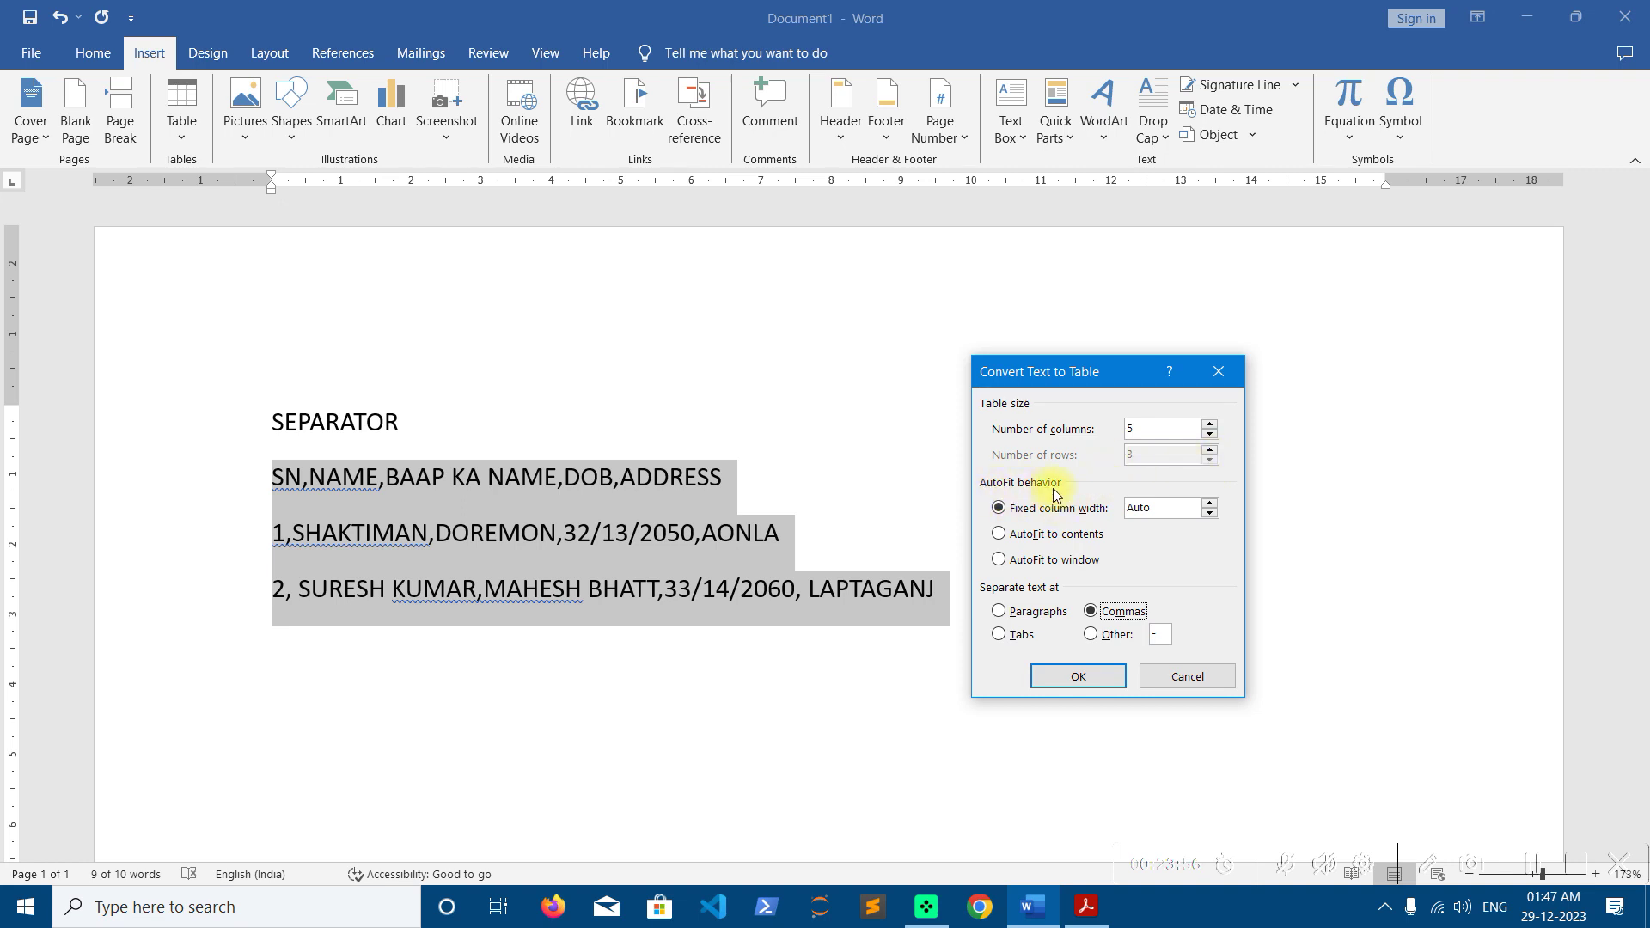
pyautogui.click(999, 534)
pyautogui.click(1001, 562)
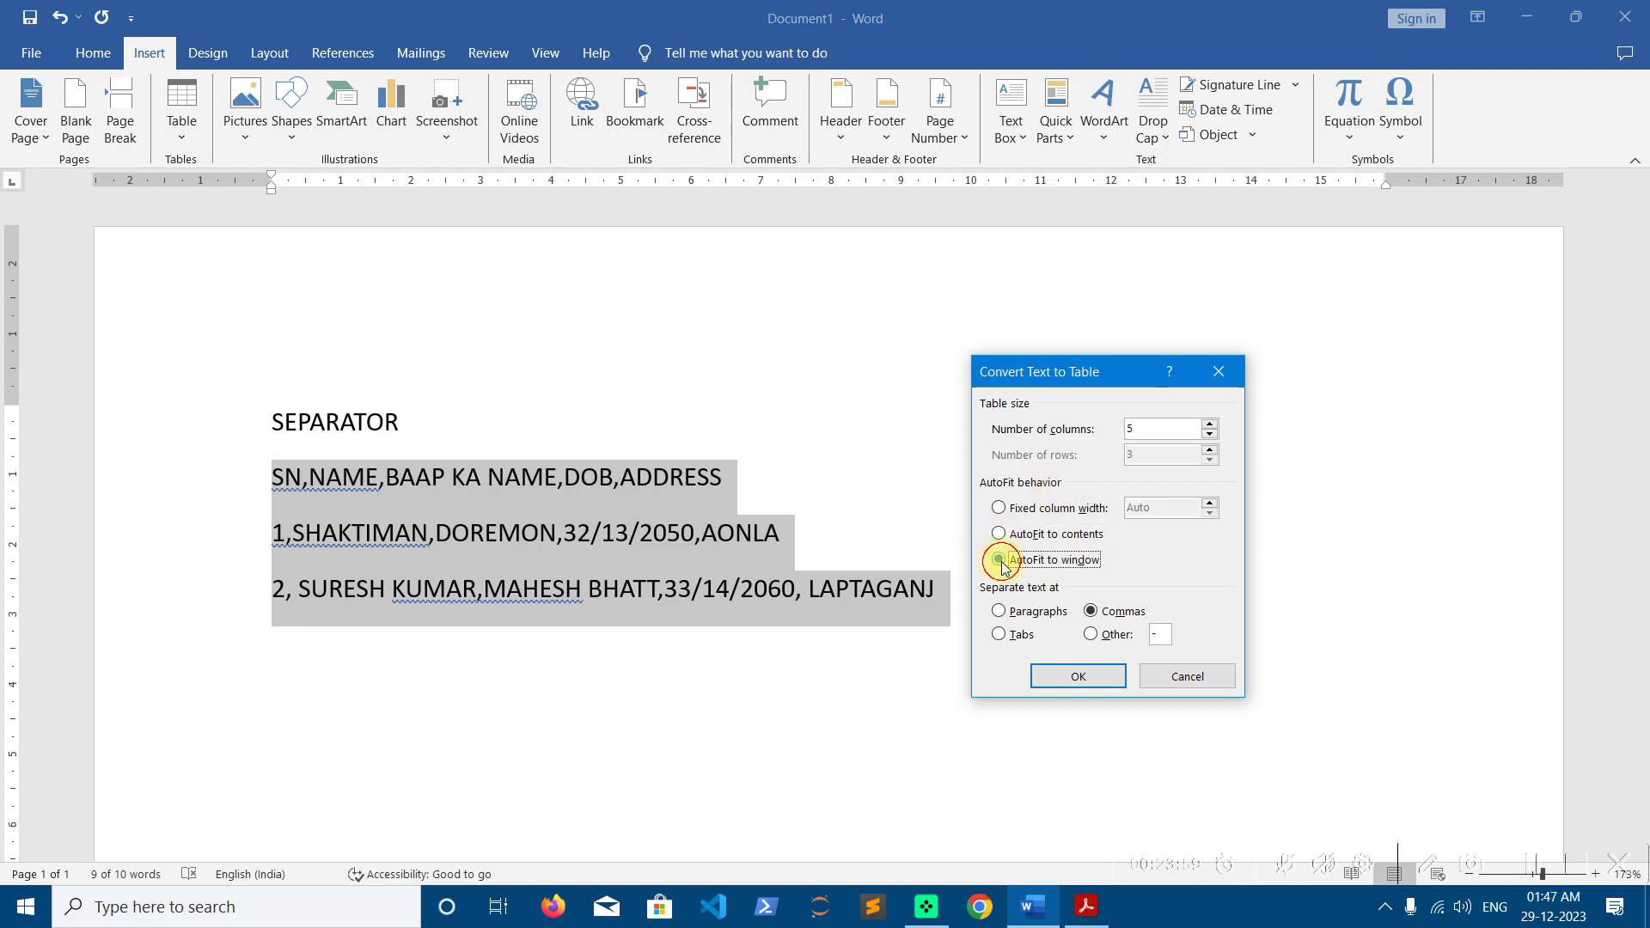
pyautogui.click(1001, 509)
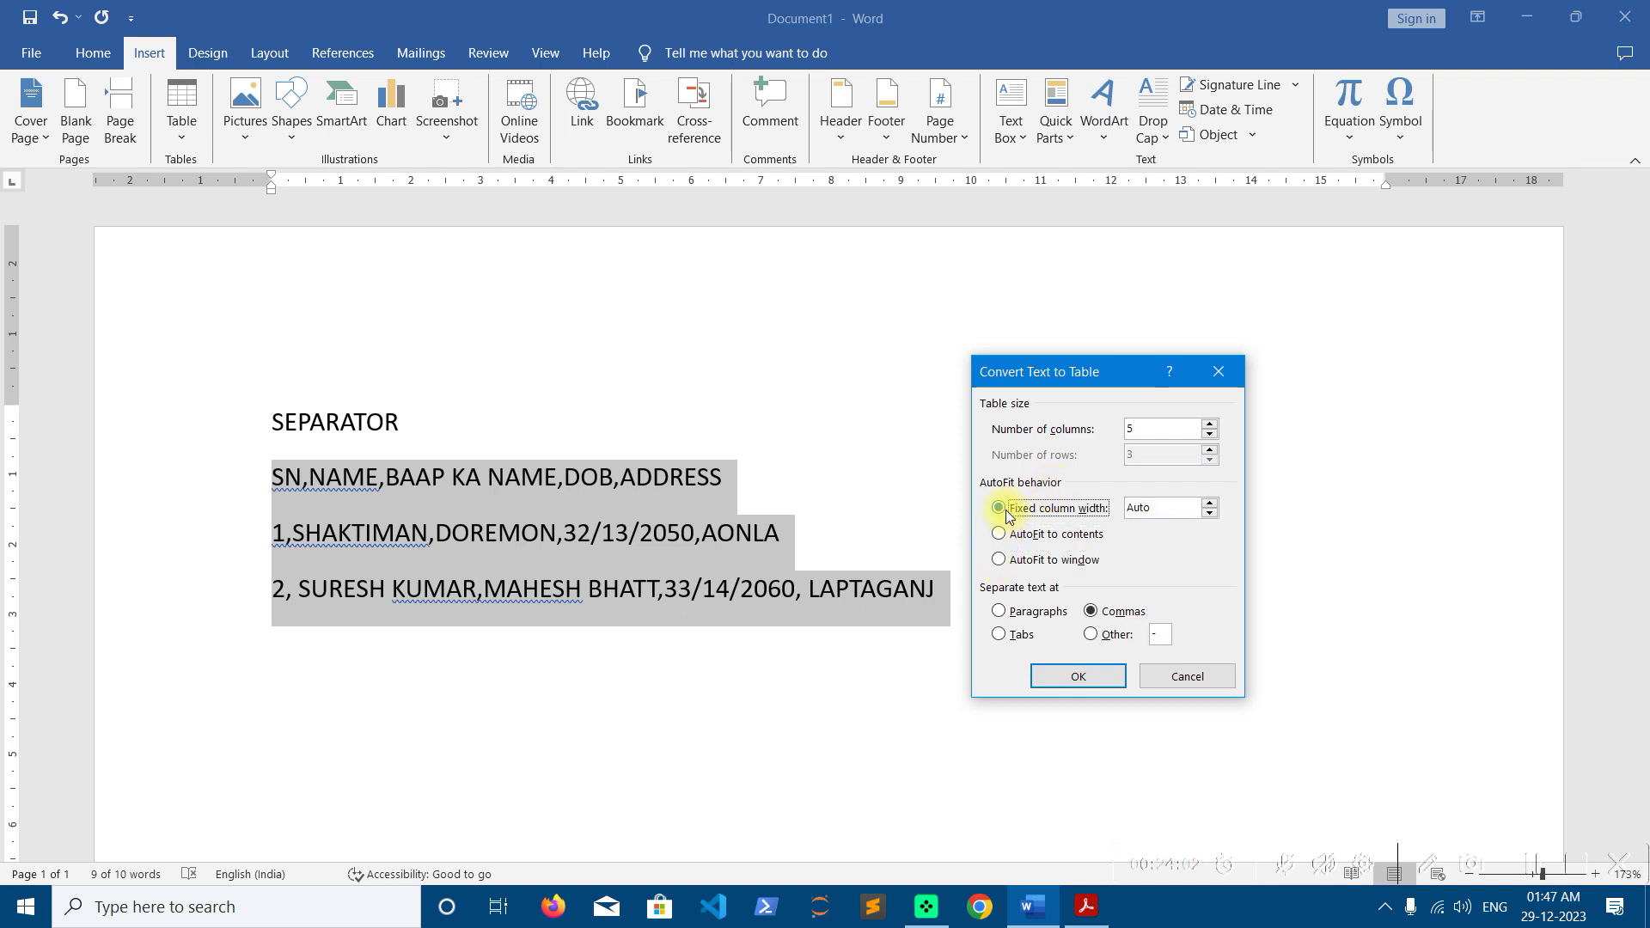
pyautogui.click(1015, 536)
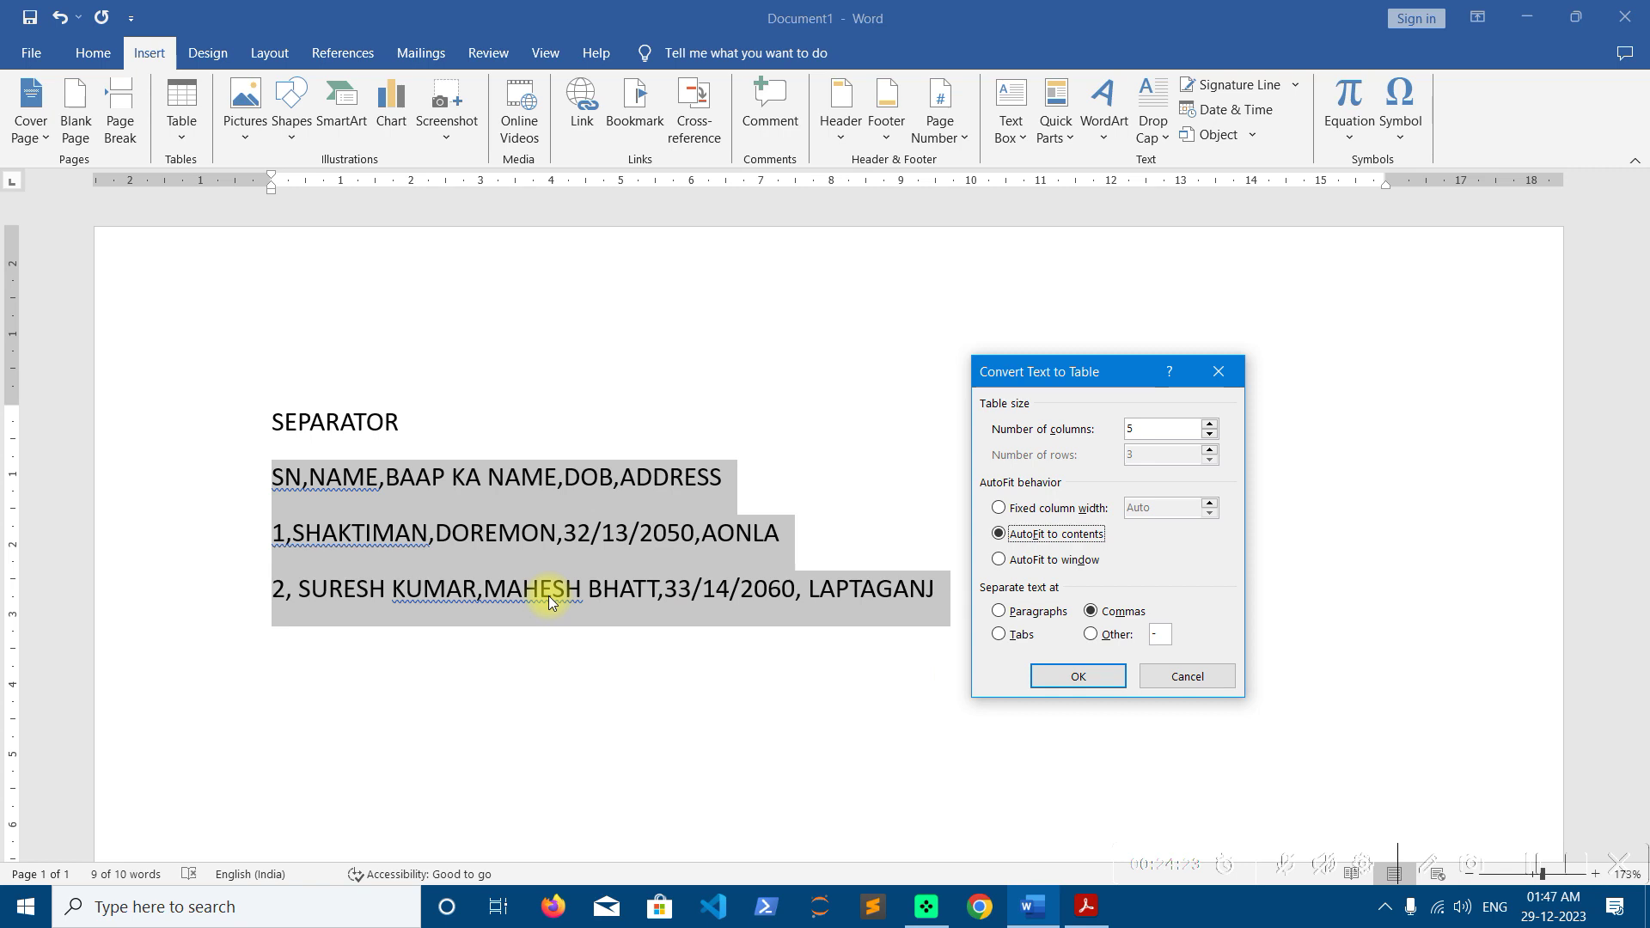
# Convert the comma-separated lines into a 5-column table and stretch it wider and taller
pyautogui.click(1106, 674)
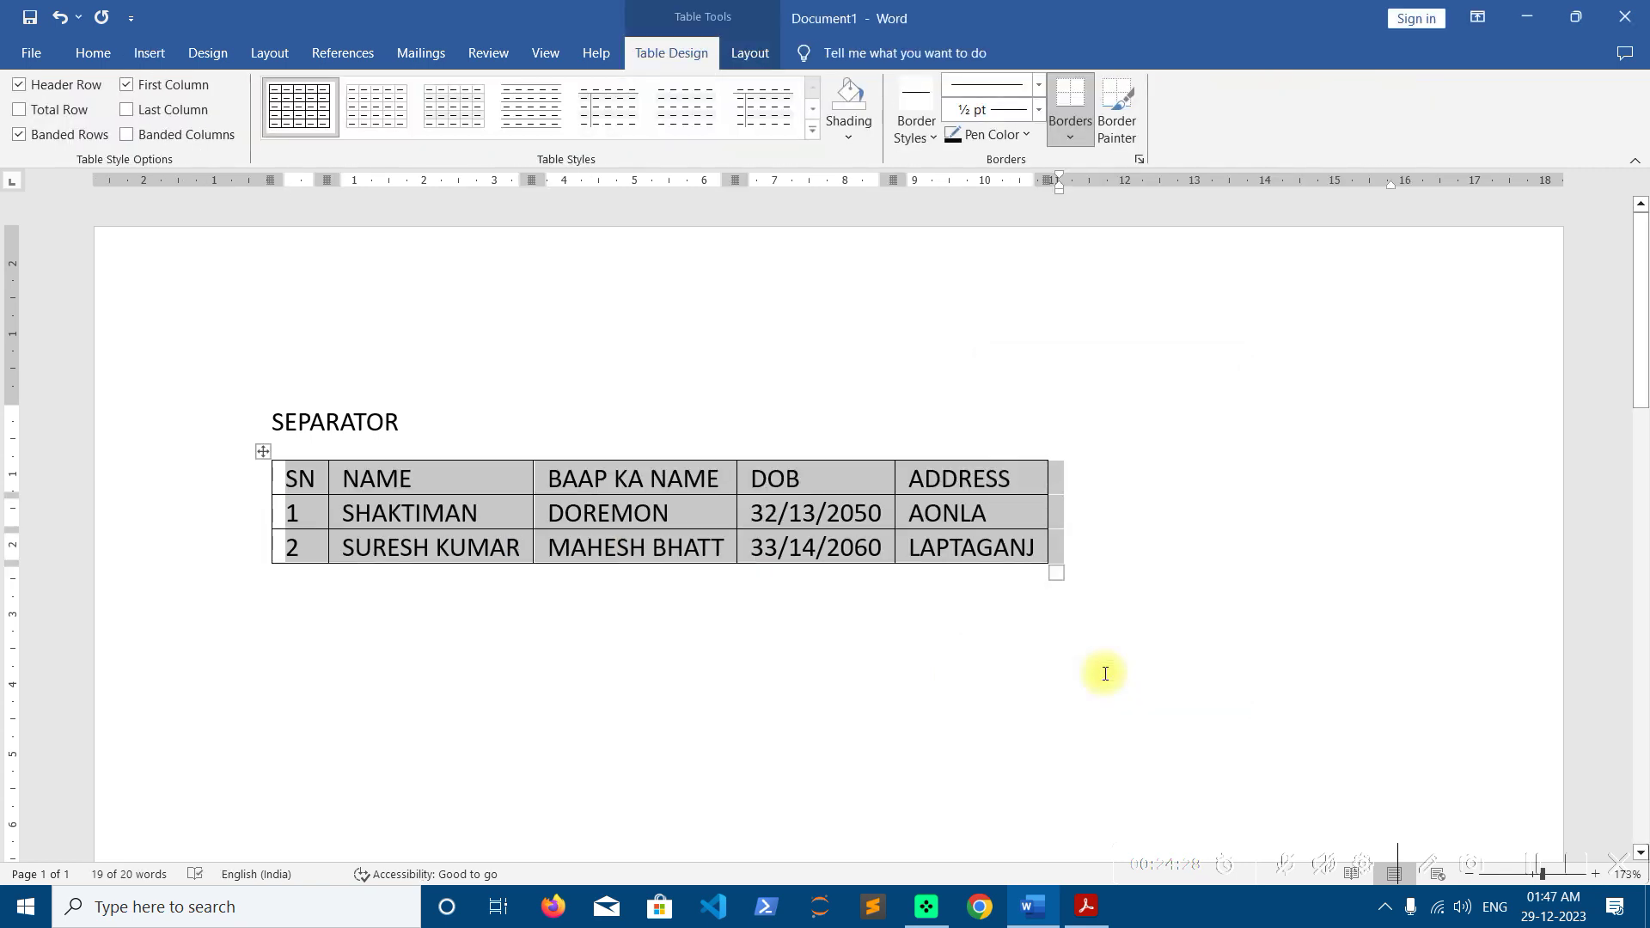
pyautogui.moveTo(1056, 574); pyautogui.dragTo(1410, 689)
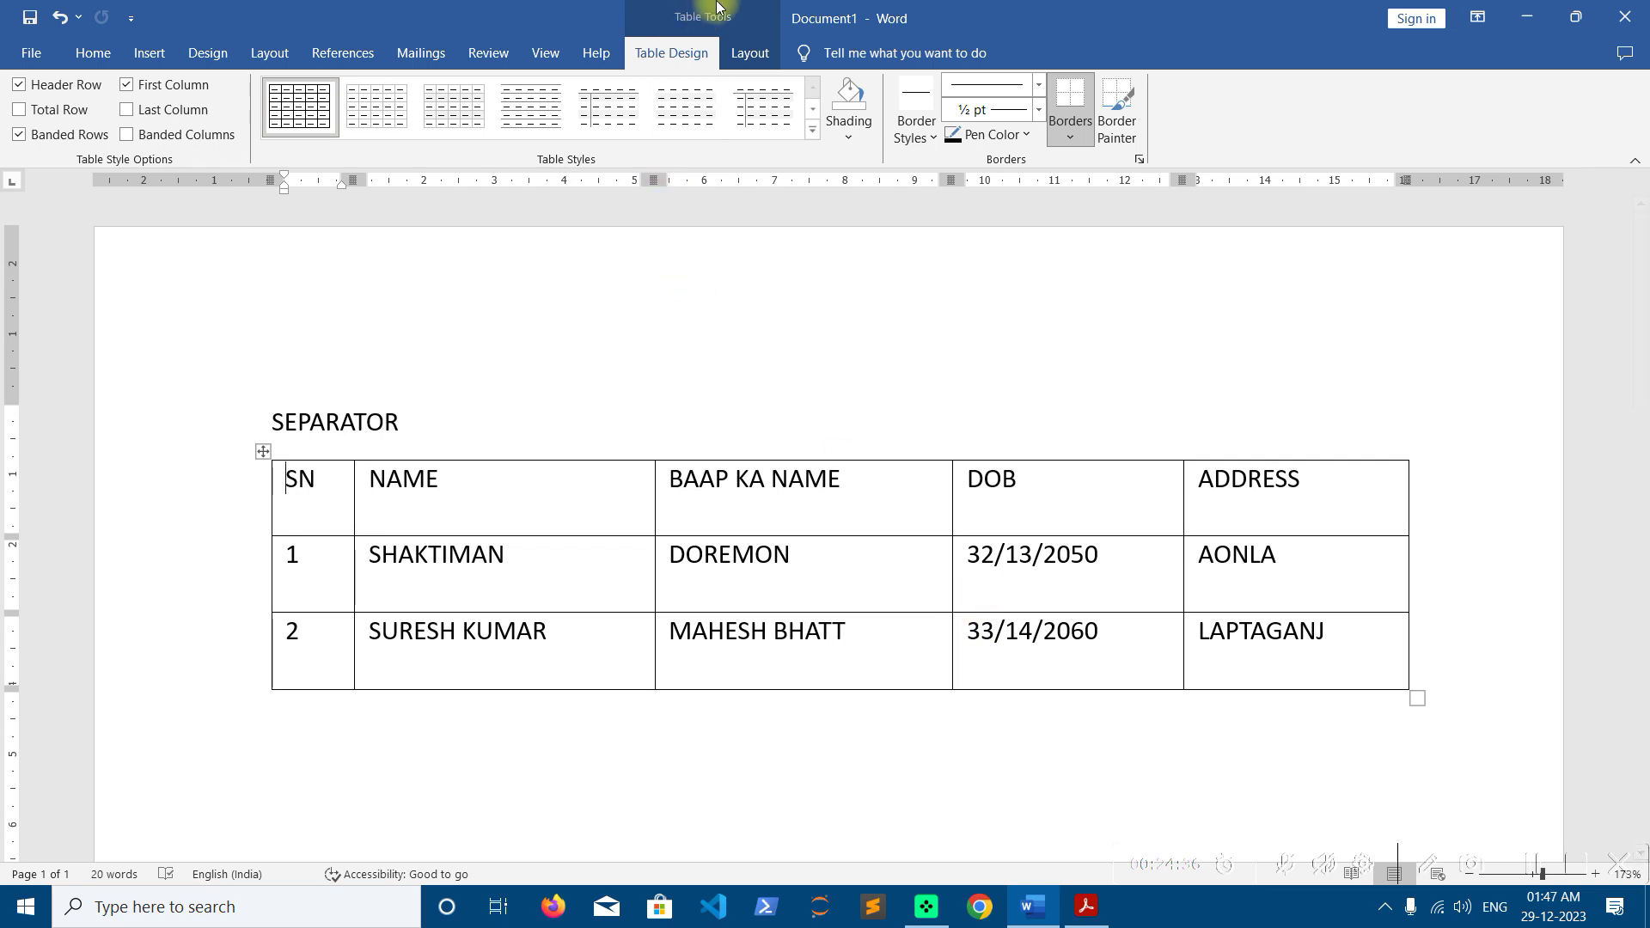
# Apply the green Grid Table style with a solid green header row and banded rows
pyautogui.click(813, 129)
pyautogui.click(784, 392)
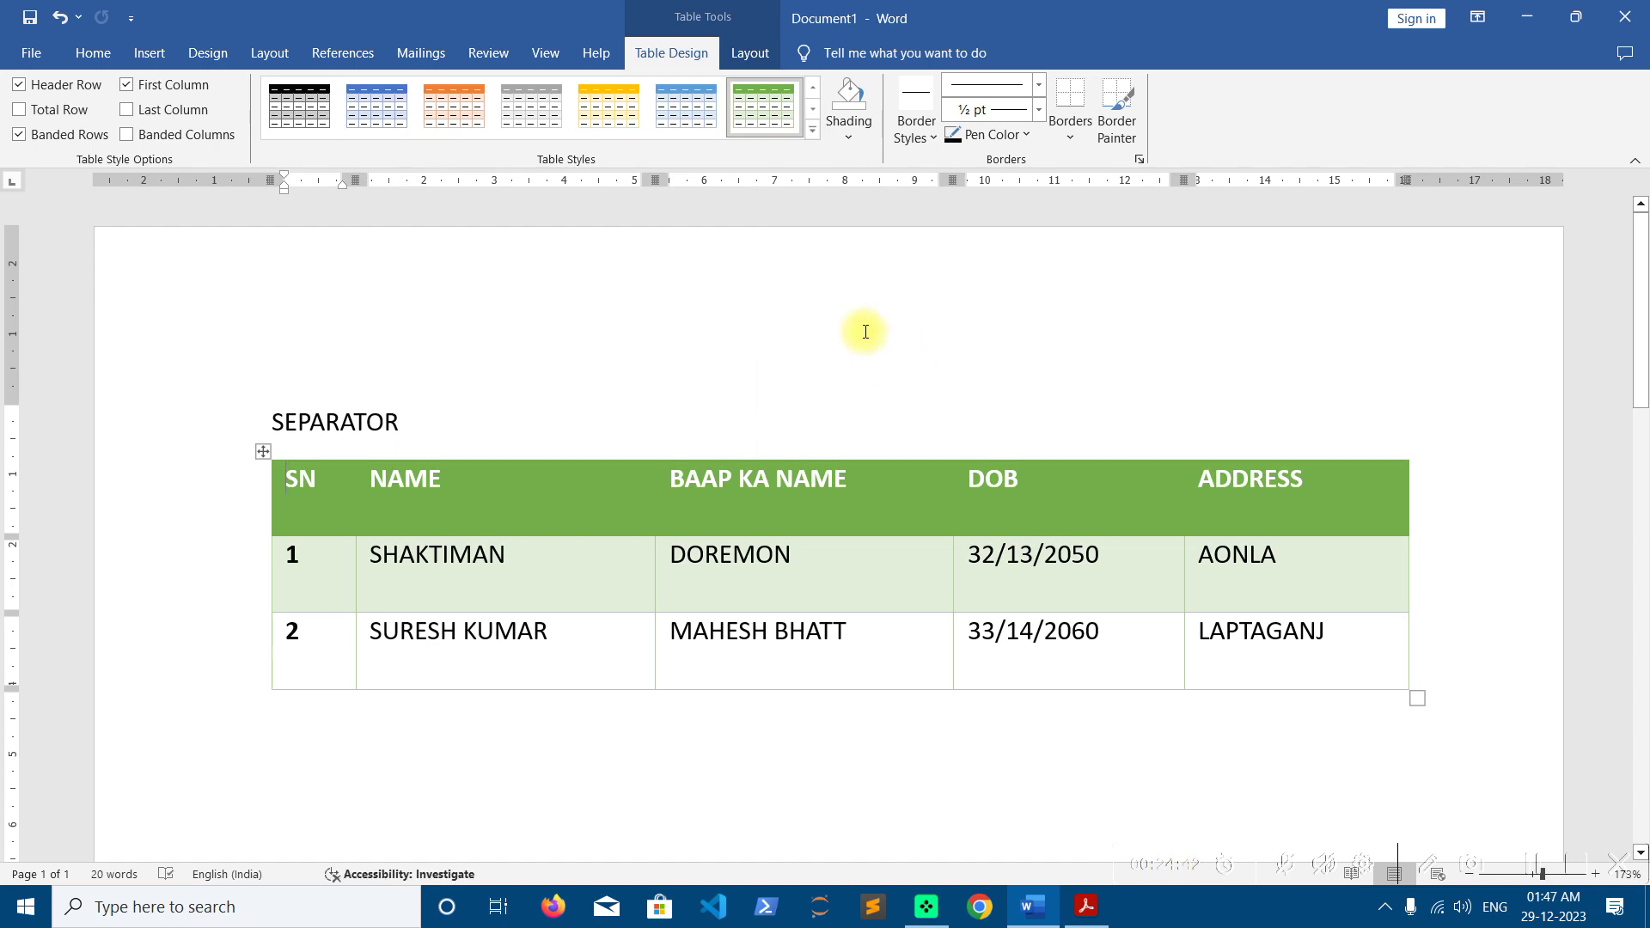
pyautogui.click(750, 52)
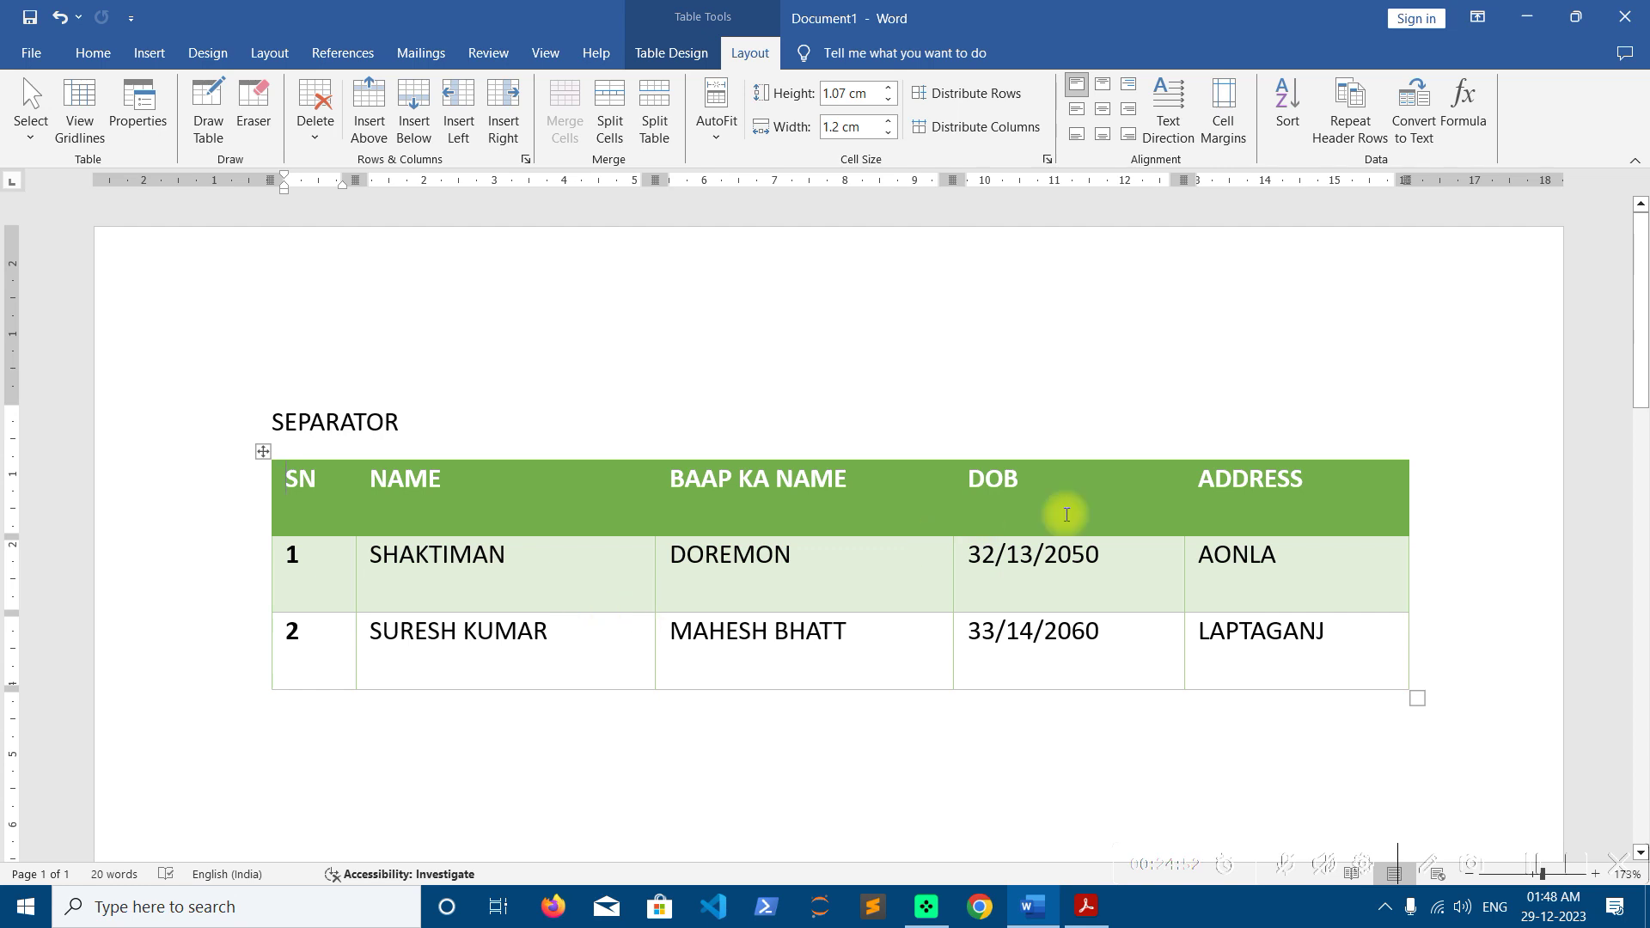
# Convert the table back to text with commas as the separator
pyautogui.click(1409, 151)
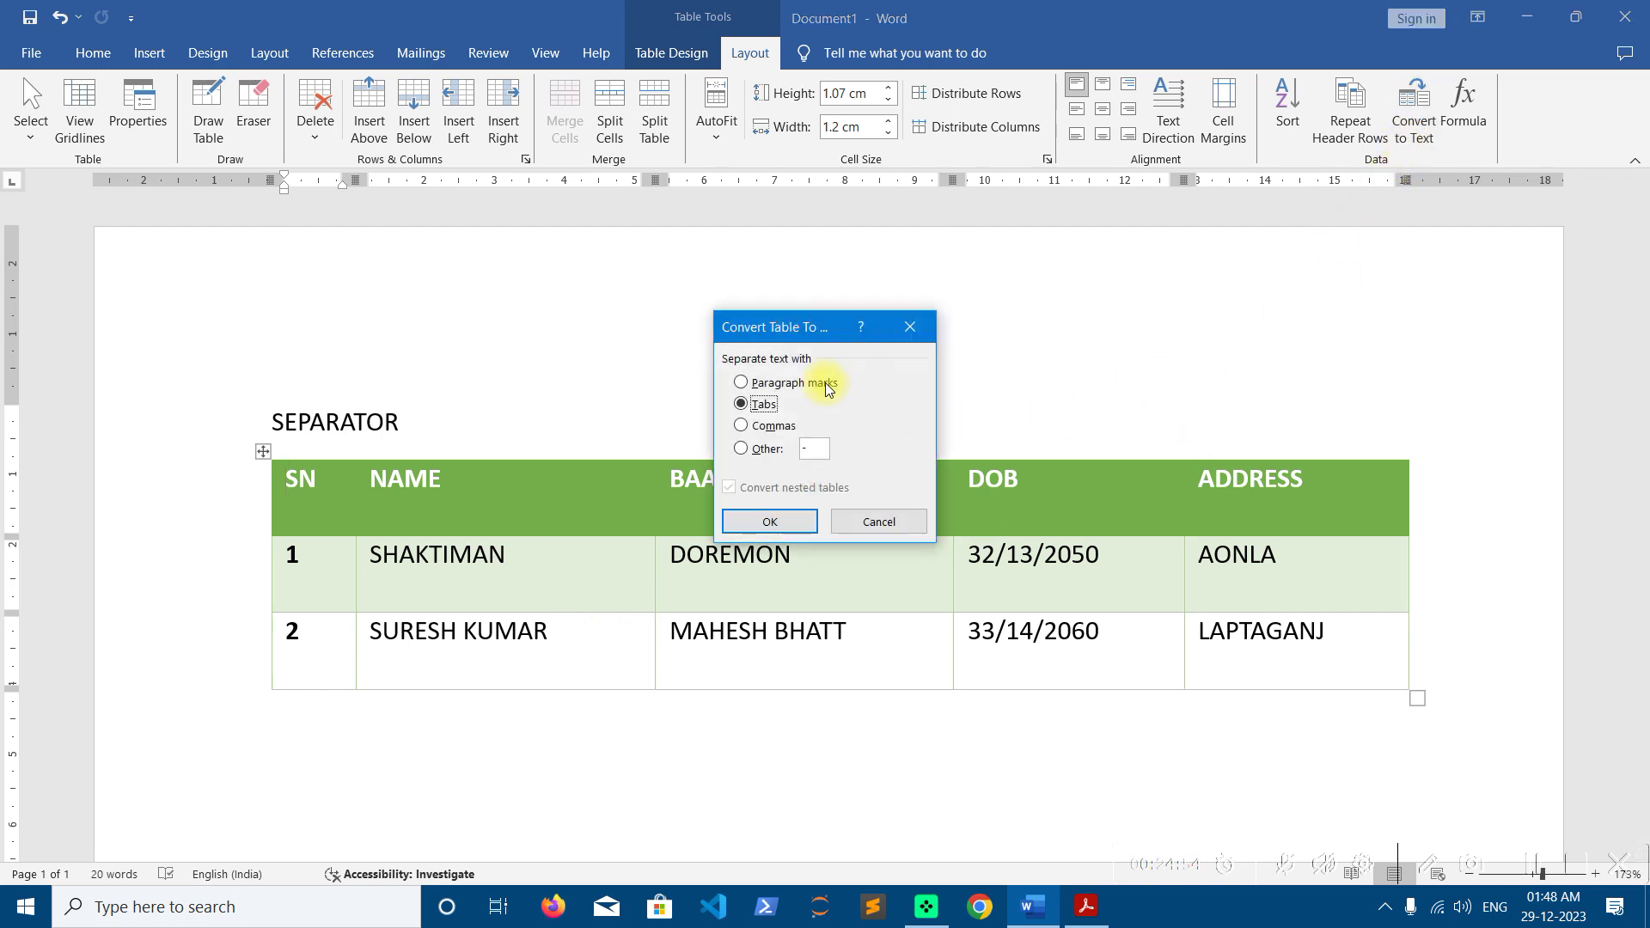
pyautogui.moveTo(797, 331); pyautogui.dragTo(1265, 162)
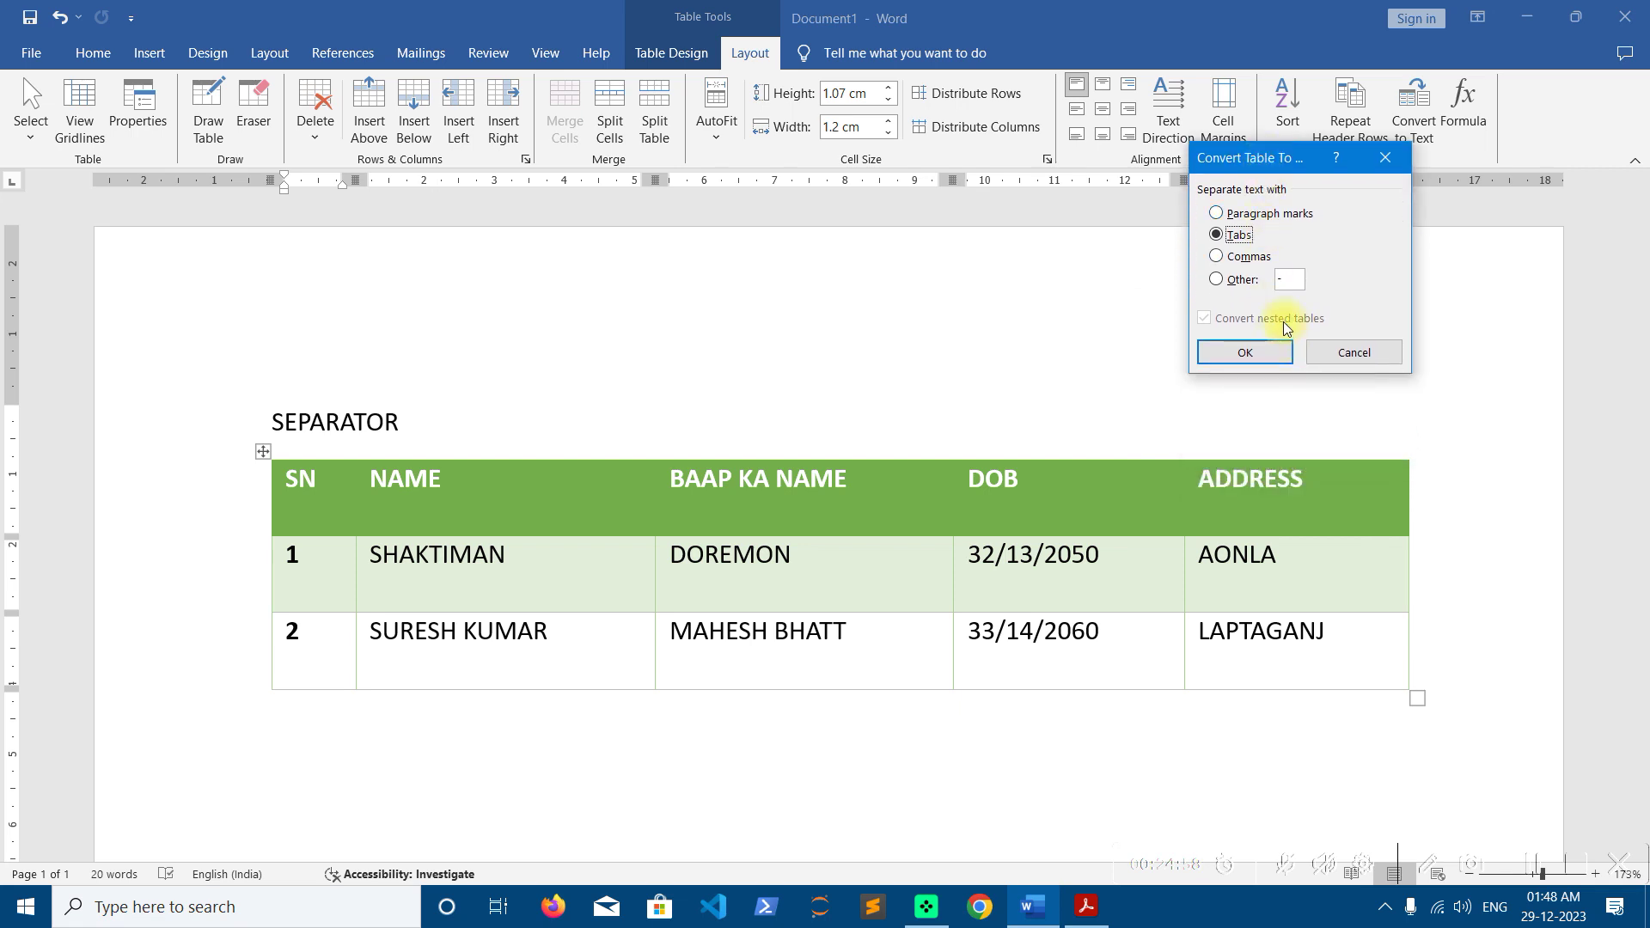
pyautogui.click(1219, 258)
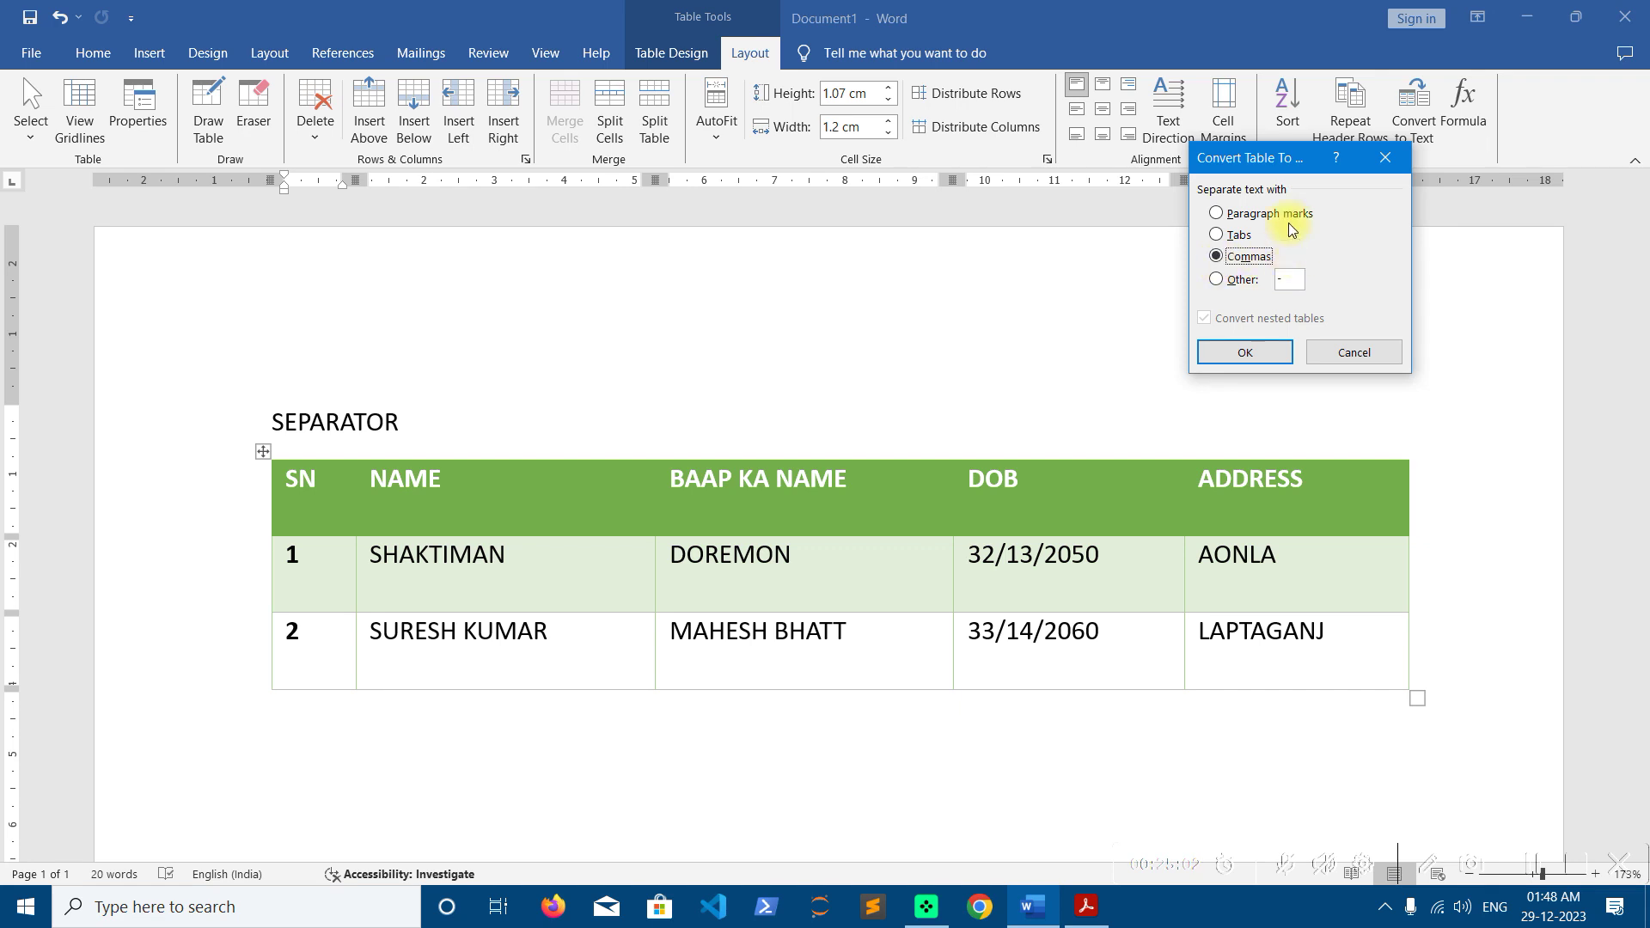
pyautogui.click(1262, 355)
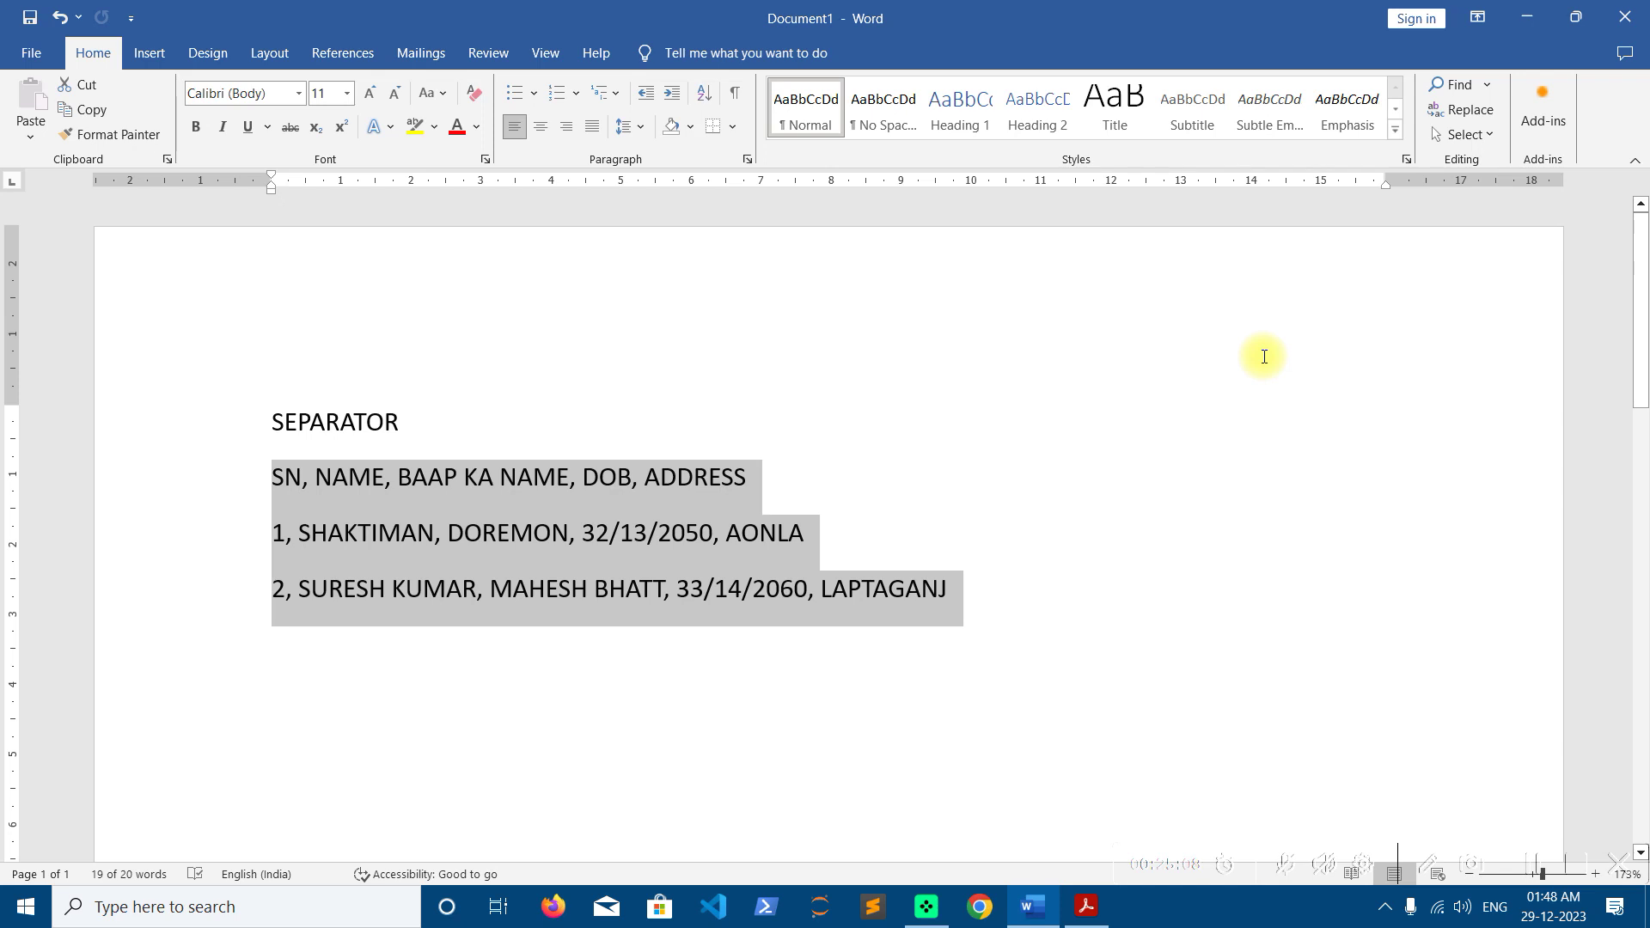
# Convert the comma-separated lines into a 5-column table again
pyautogui.click(148, 53)
pyautogui.click(184, 133)
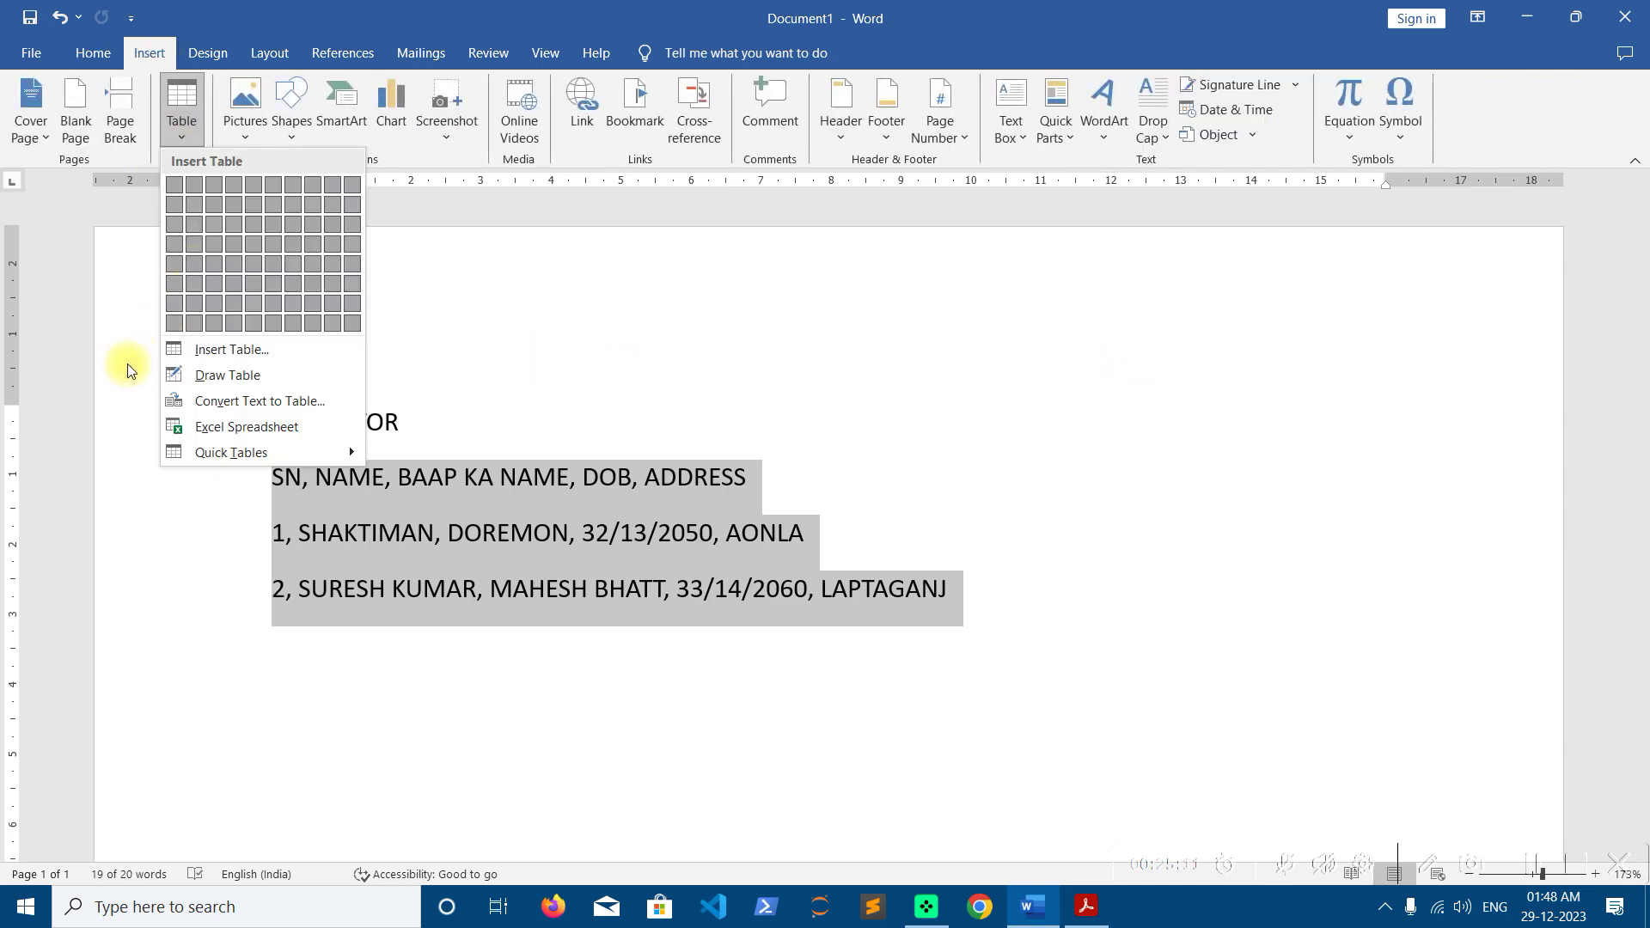
pyautogui.click(207, 404)
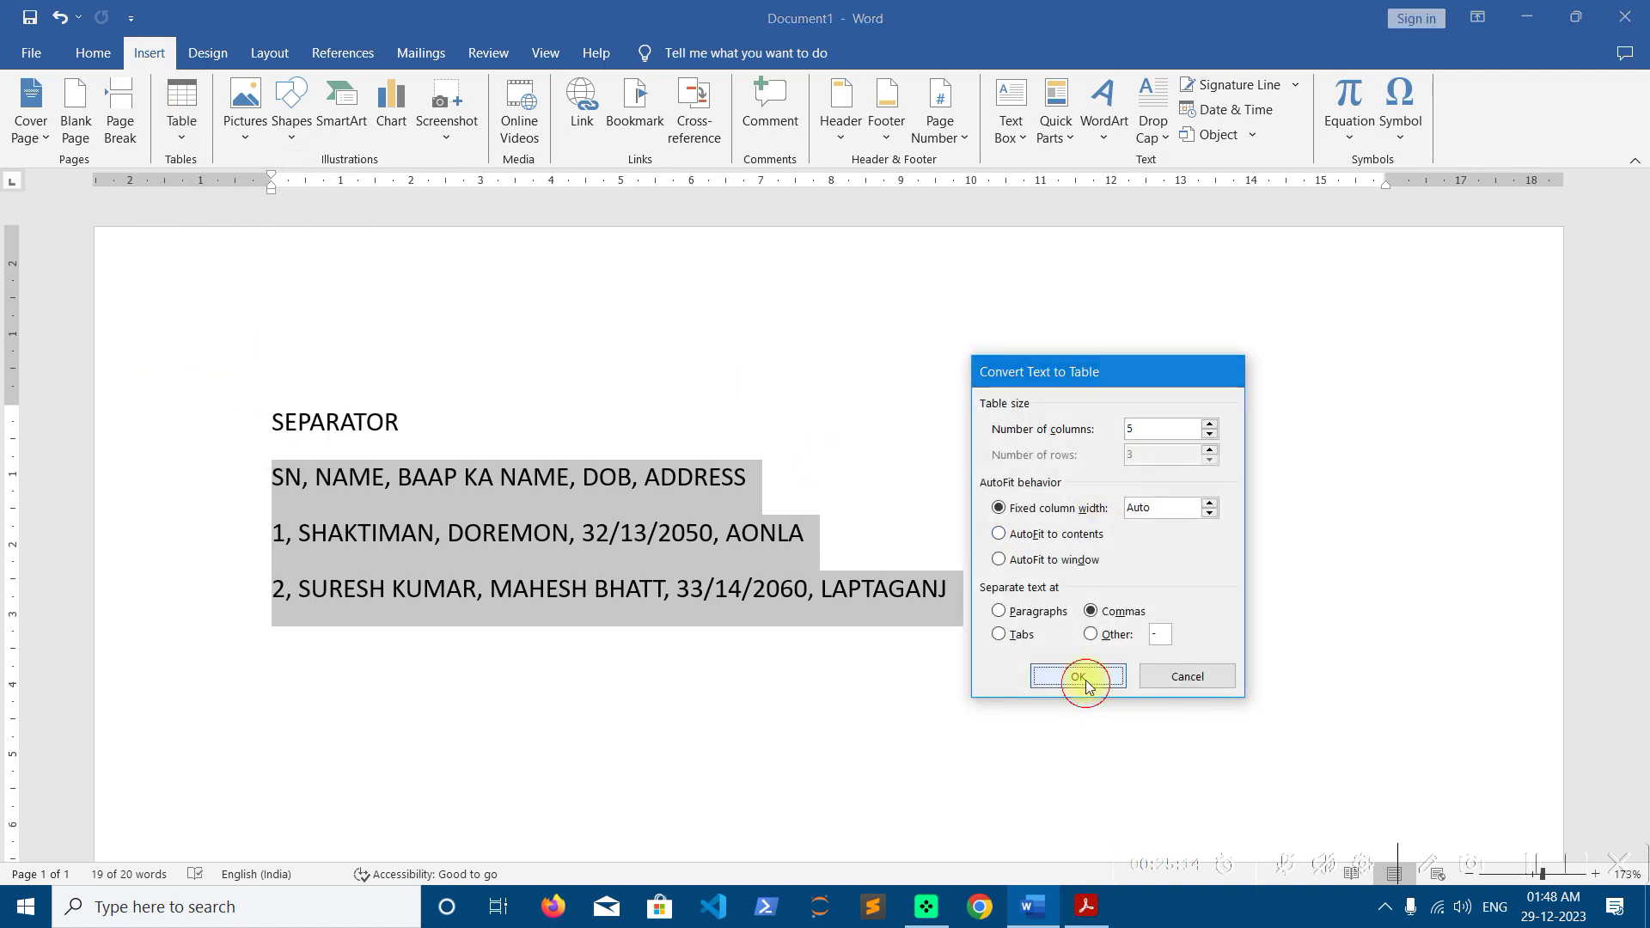
pyautogui.click(1078, 674)
# Convert the table to text using a custom asterisk (*) separator
pyautogui.click(1414, 116)
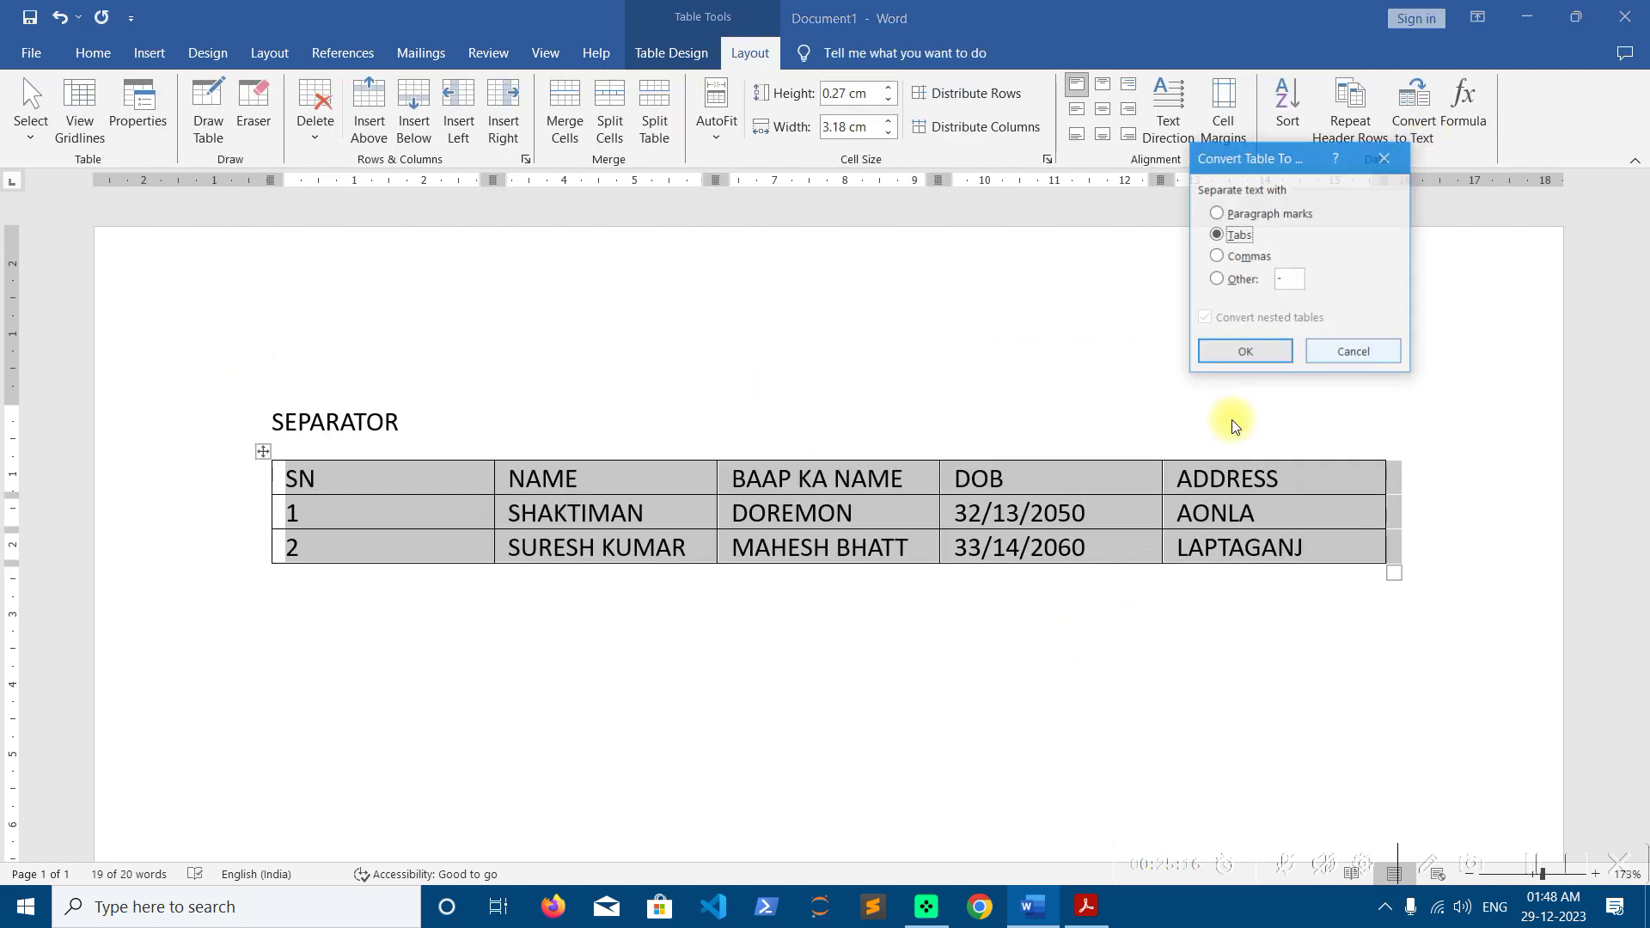
pyautogui.click(1230, 279)
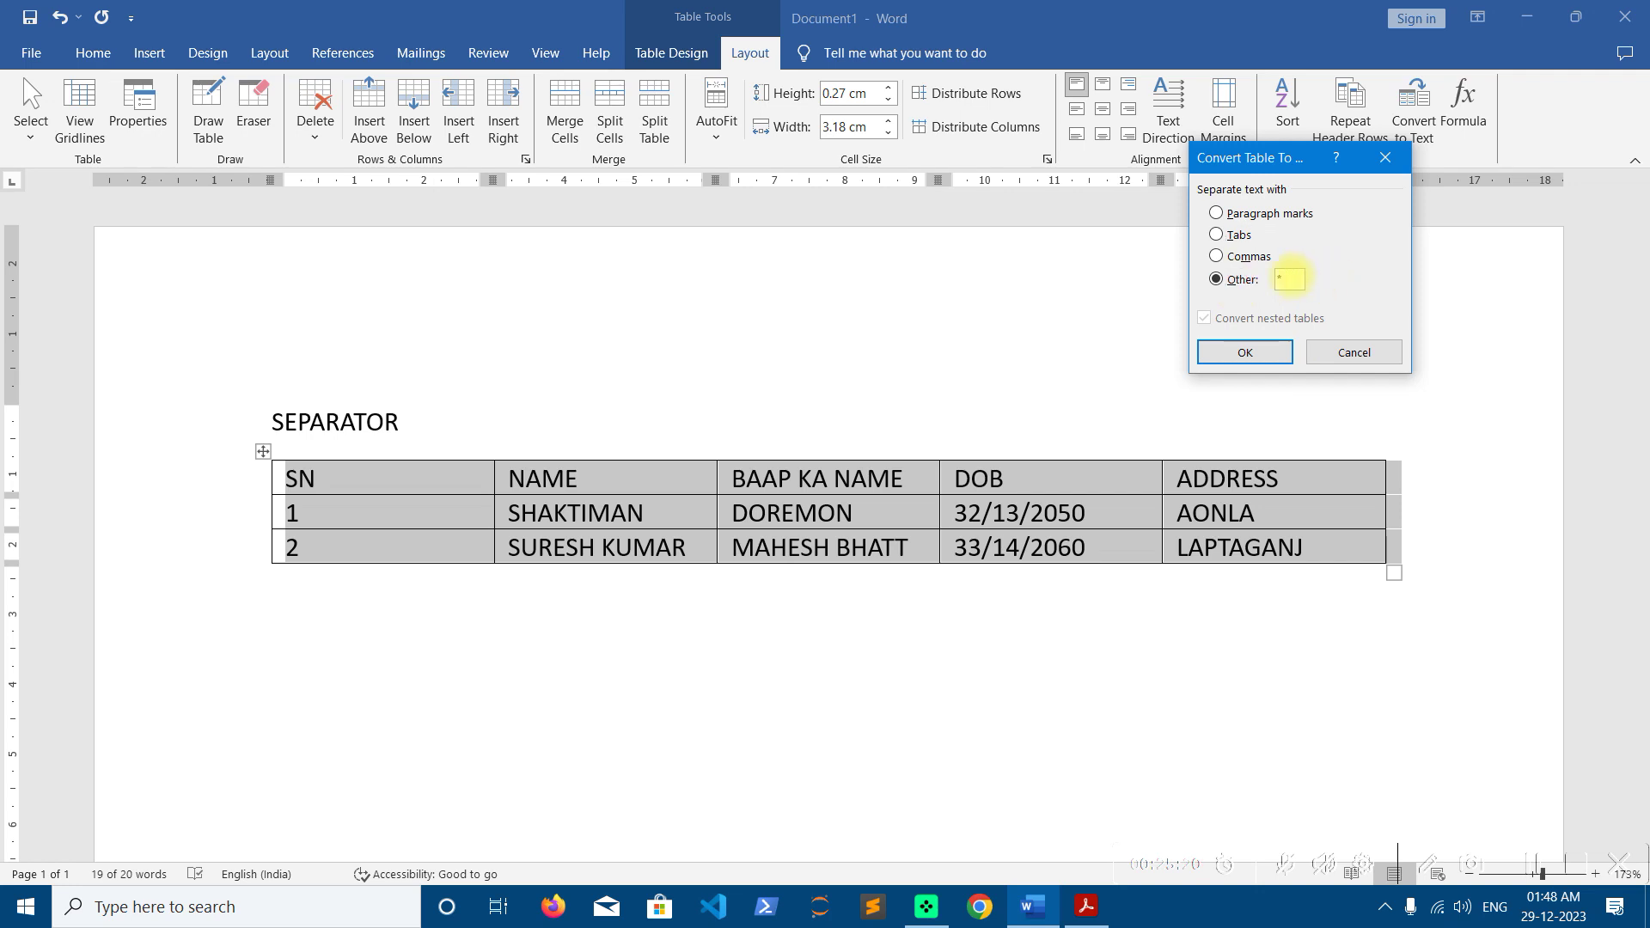
pyautogui.click(1246, 353)
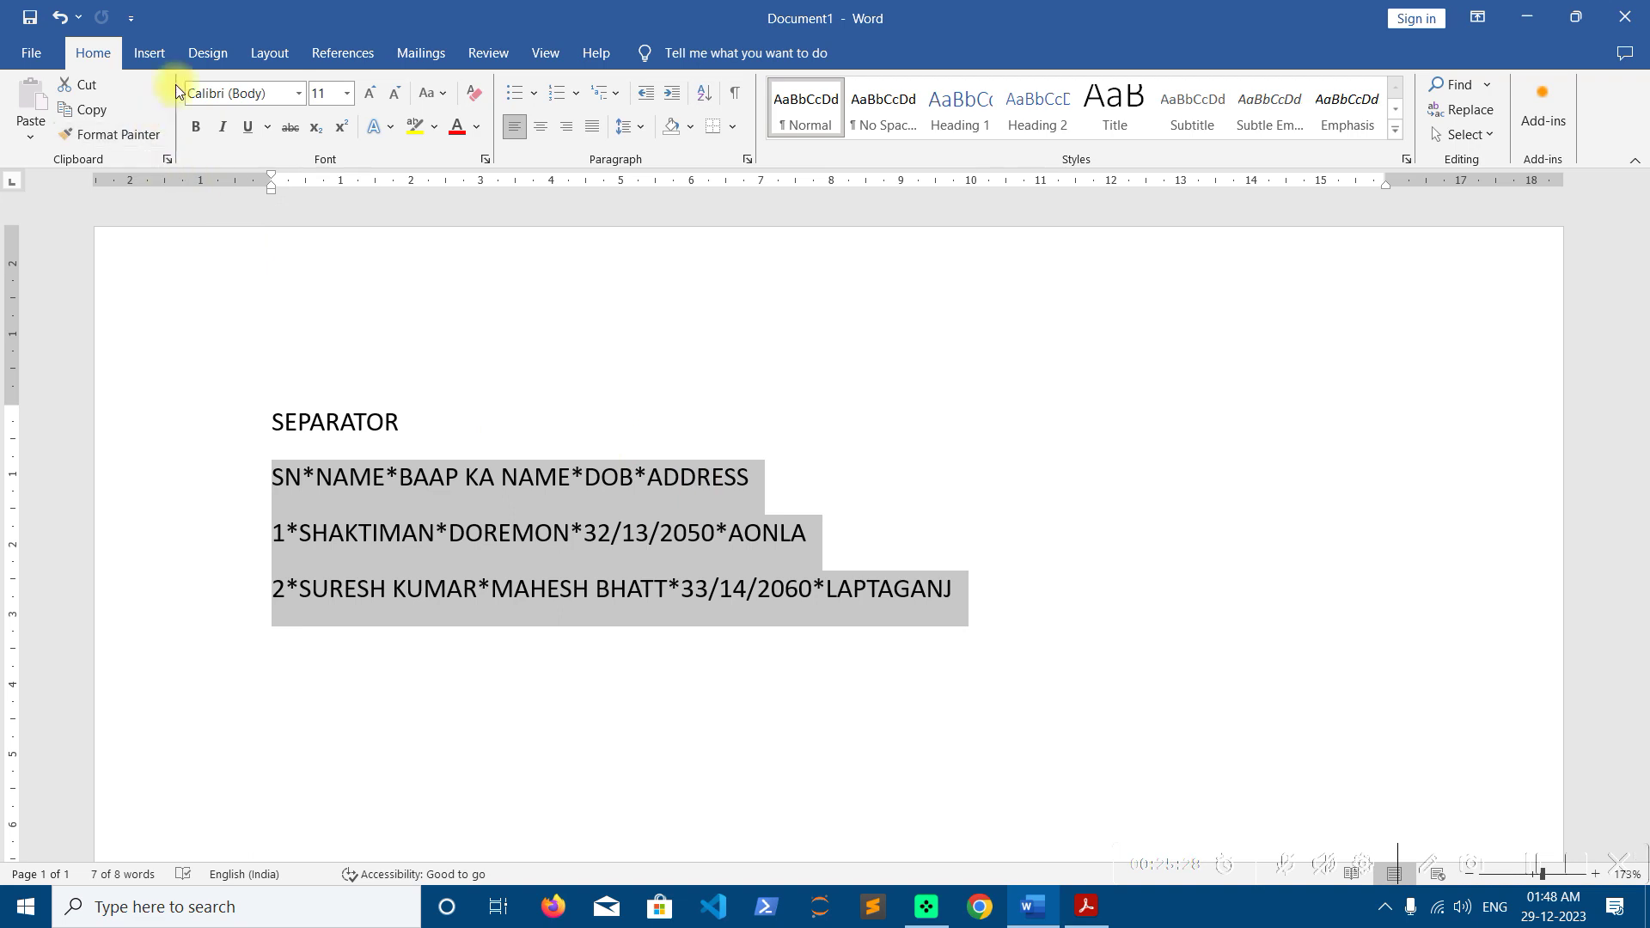
# Rebuild a plain 5-column table from the asterisk-separated text
pyautogui.click(151, 53)
pyautogui.click(180, 136)
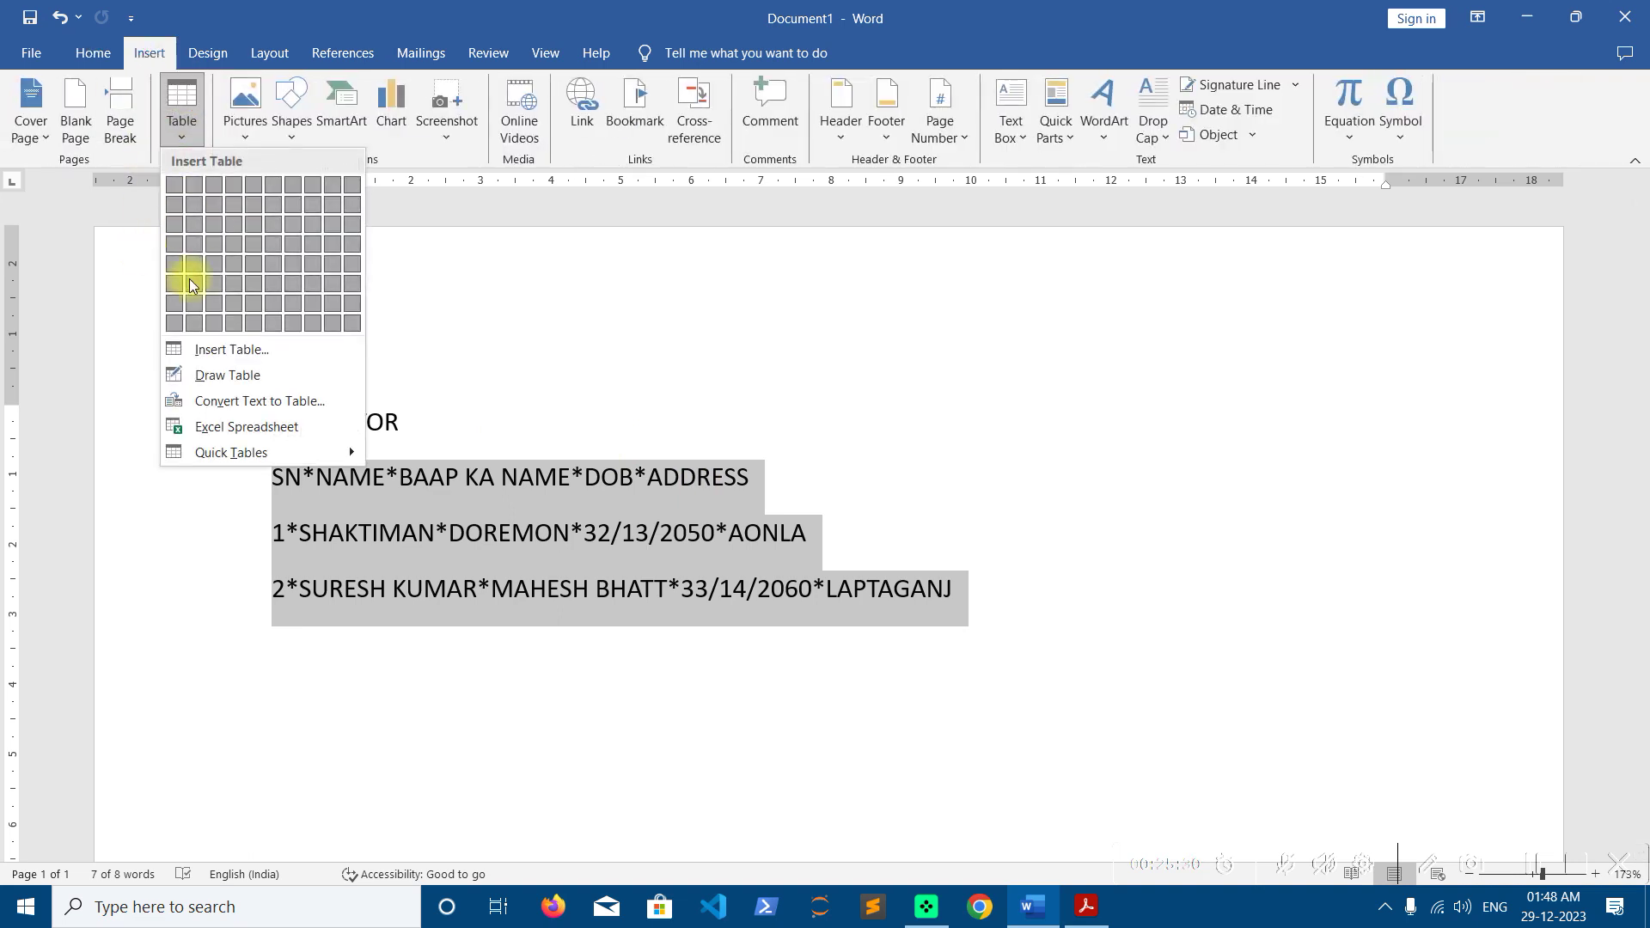
pyautogui.click(219, 402)
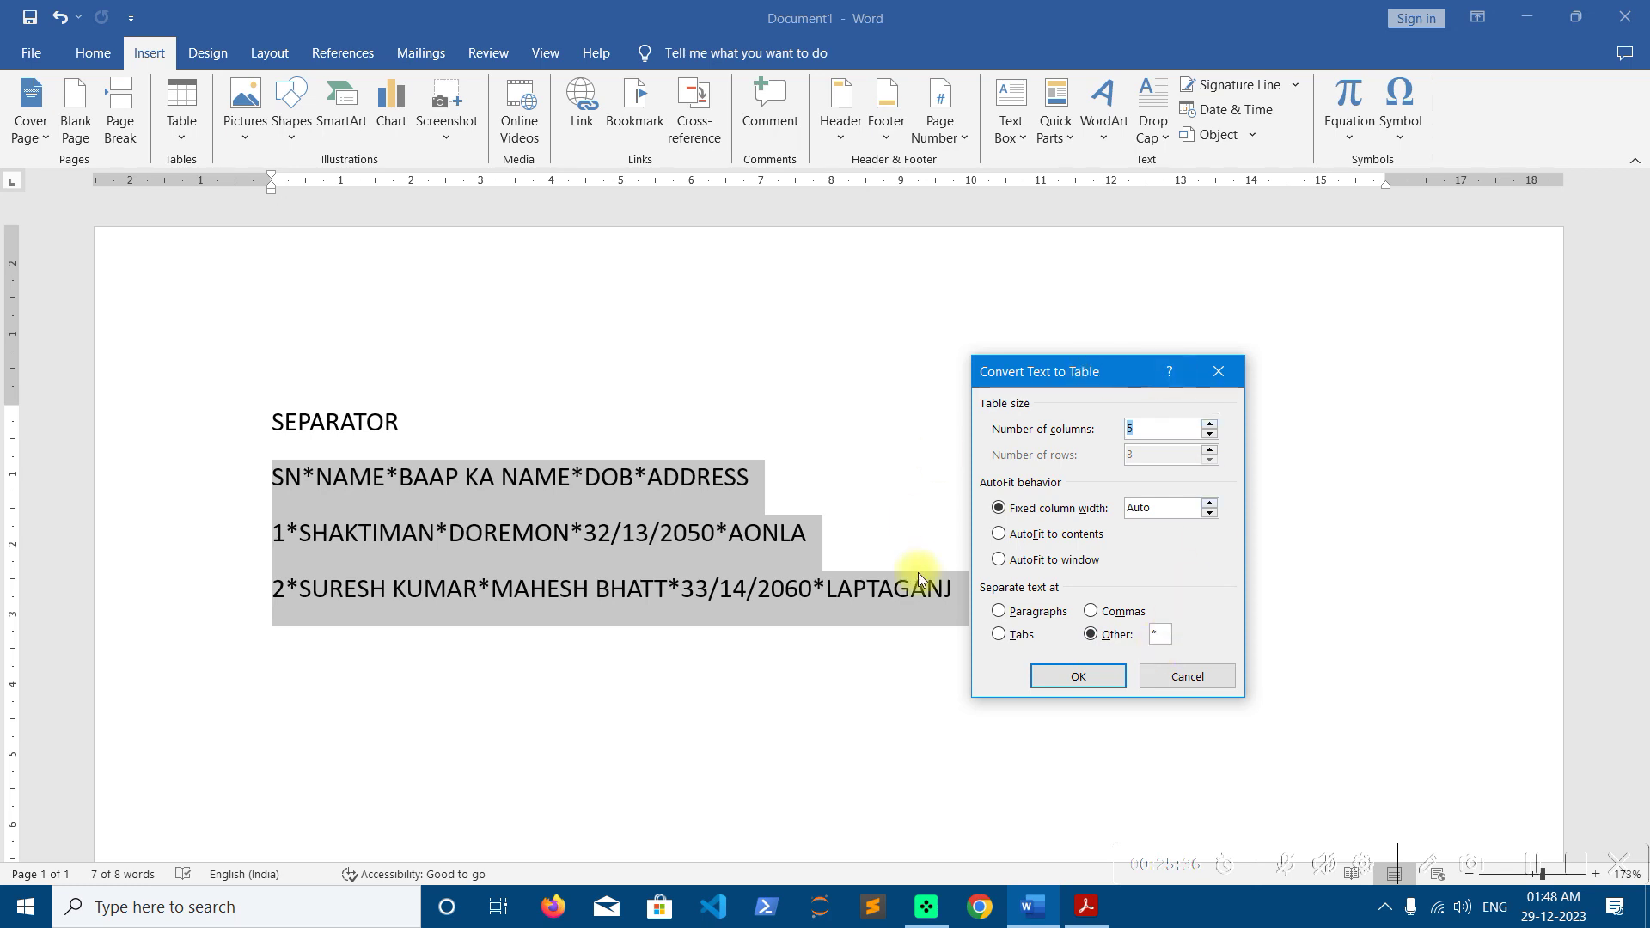
pyautogui.click(1083, 675)
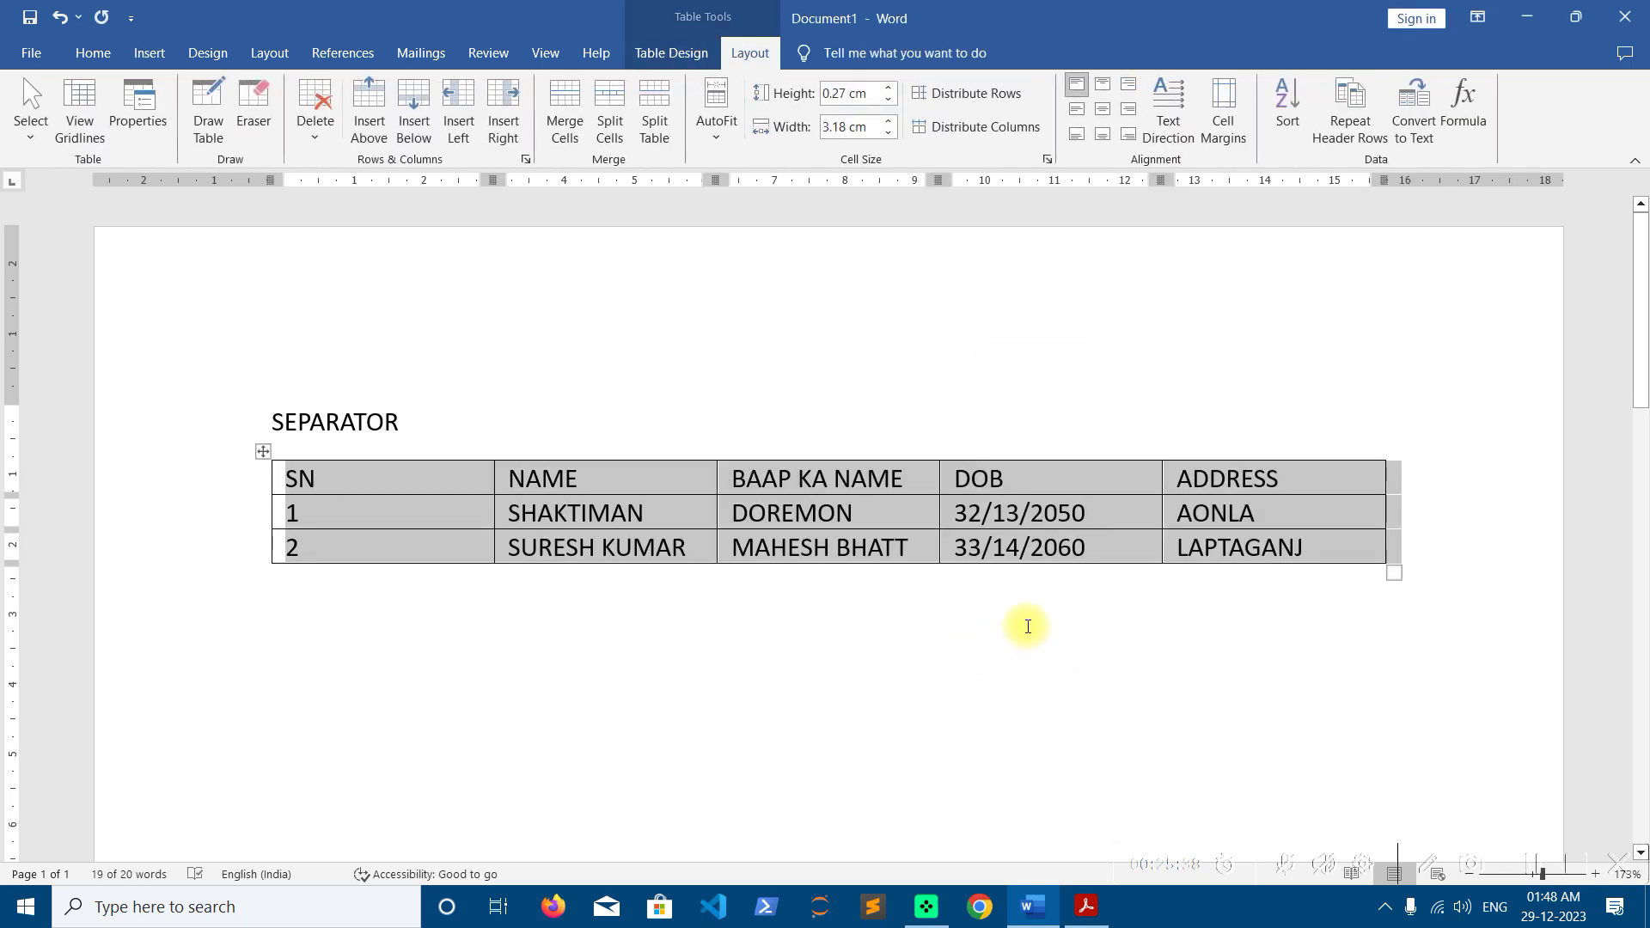
pyautogui.click(1015, 485)
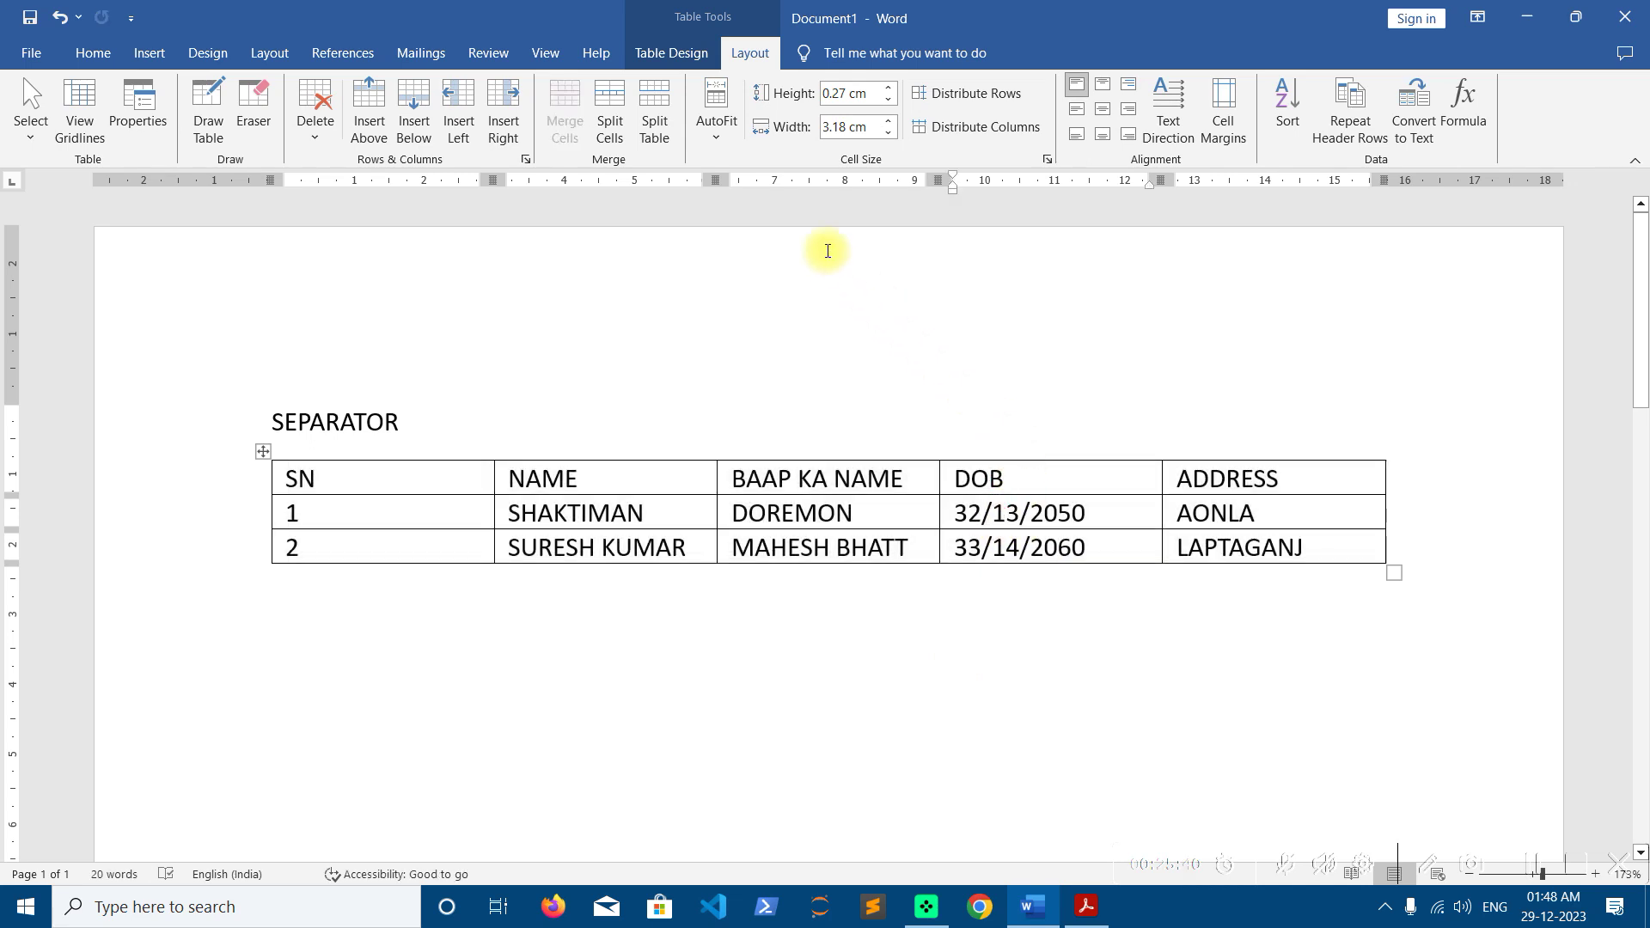
pyautogui.click(157, 53)
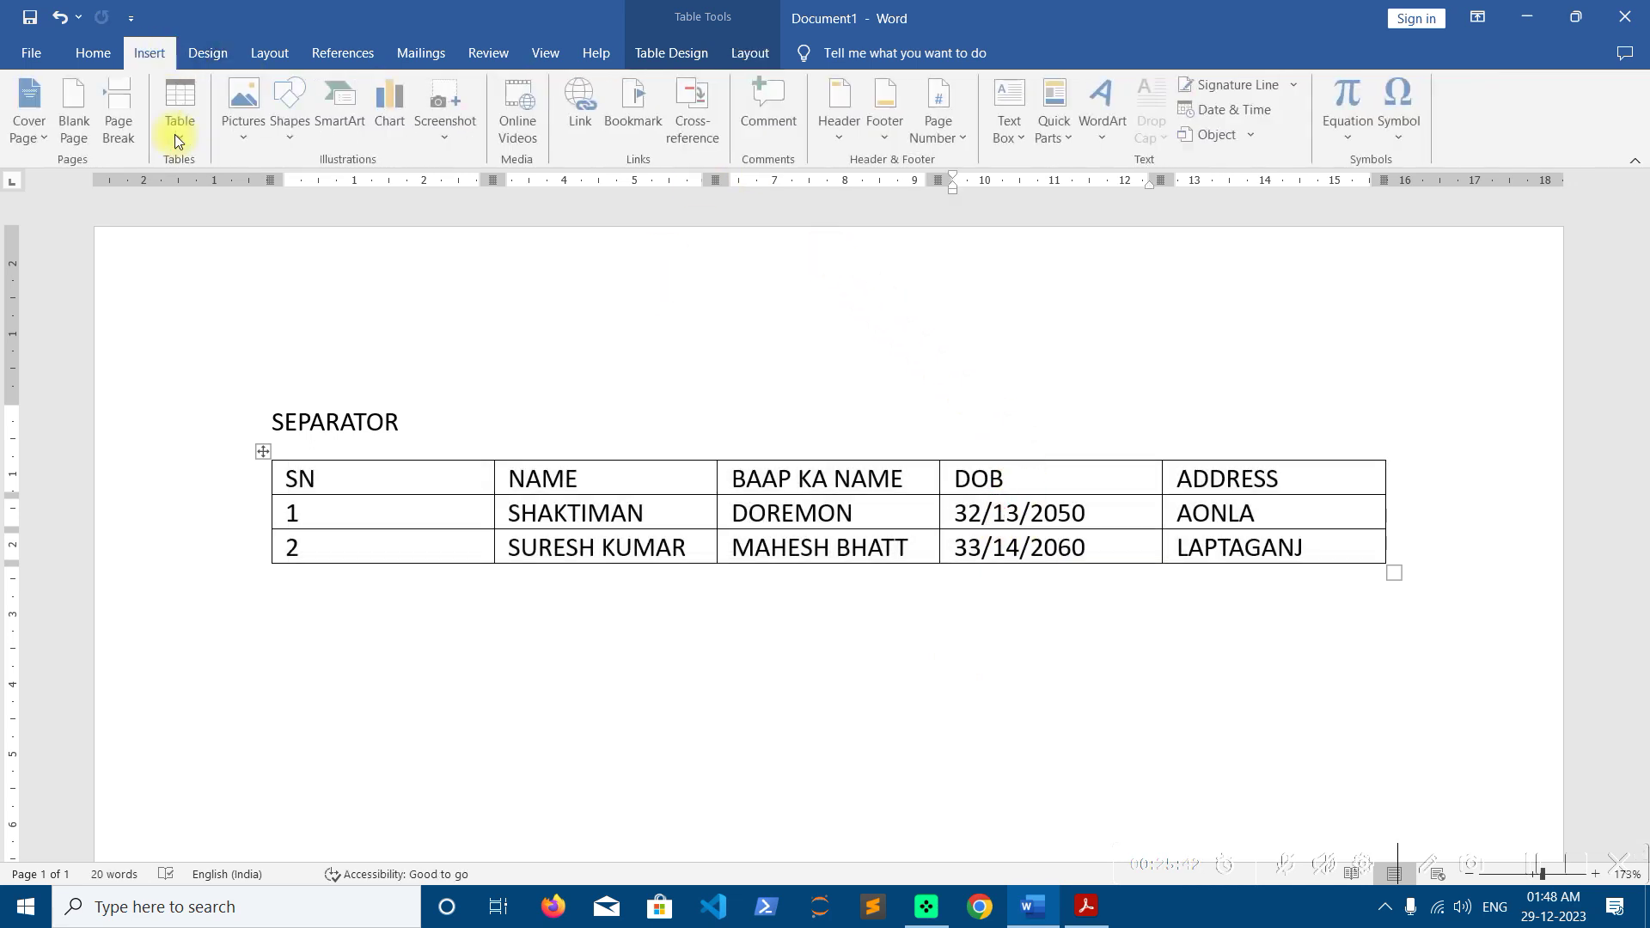
# Place the cursor in the table's DOREMON cell and show the table Layout options
pyautogui.click(181, 112)
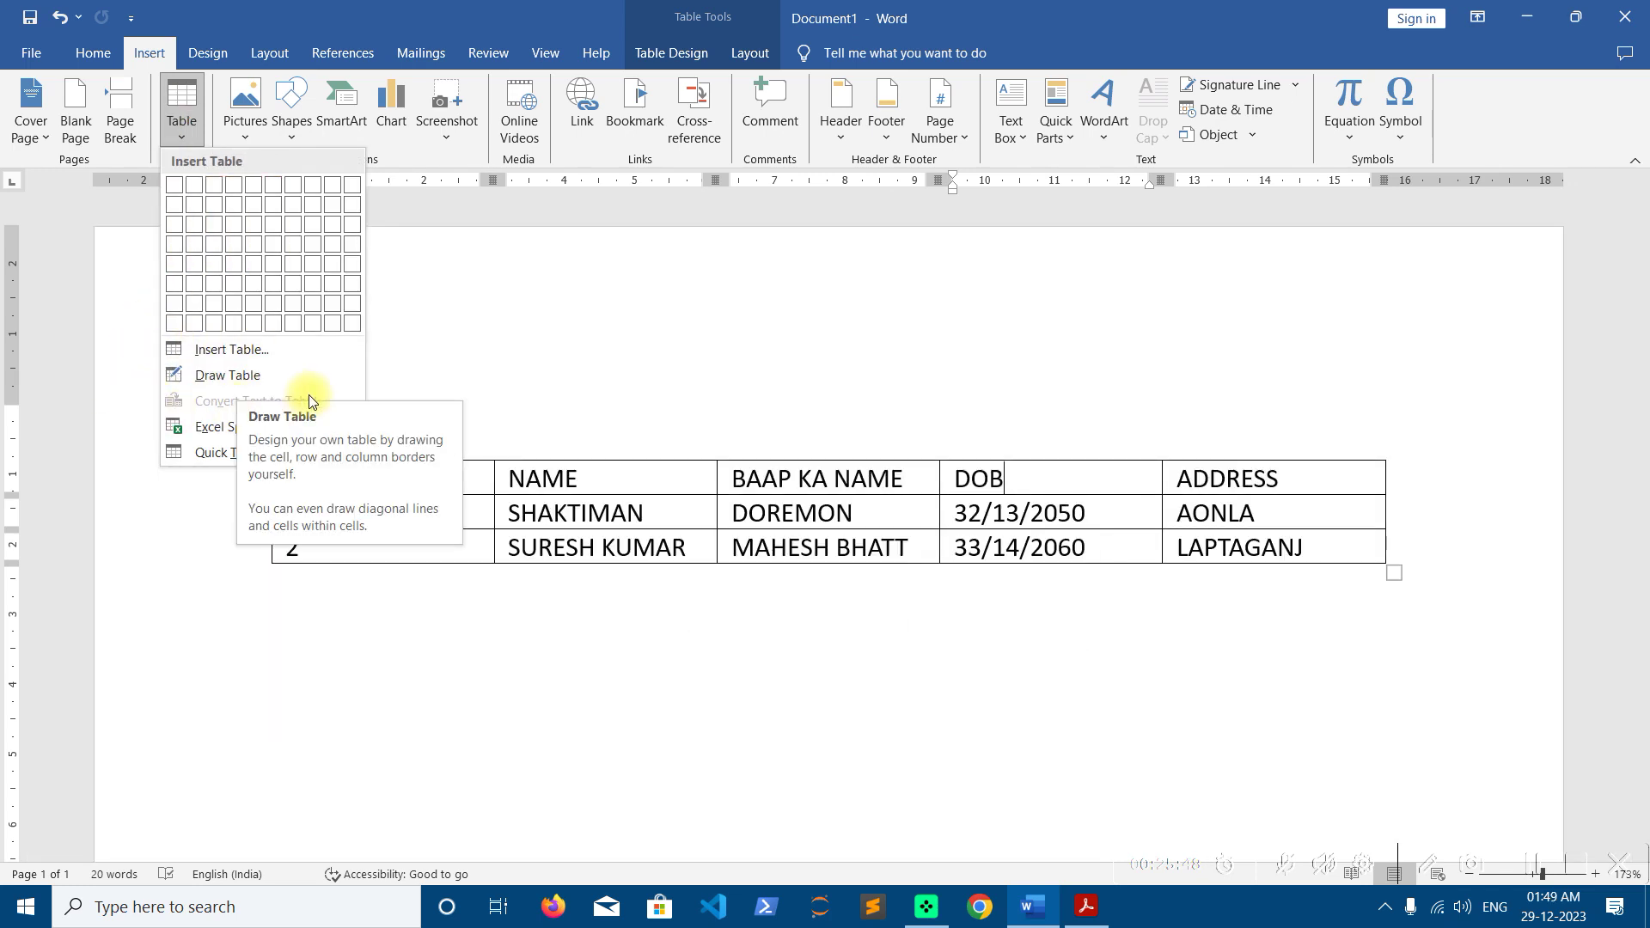
pyautogui.click(720, 497)
pyautogui.click(743, 511)
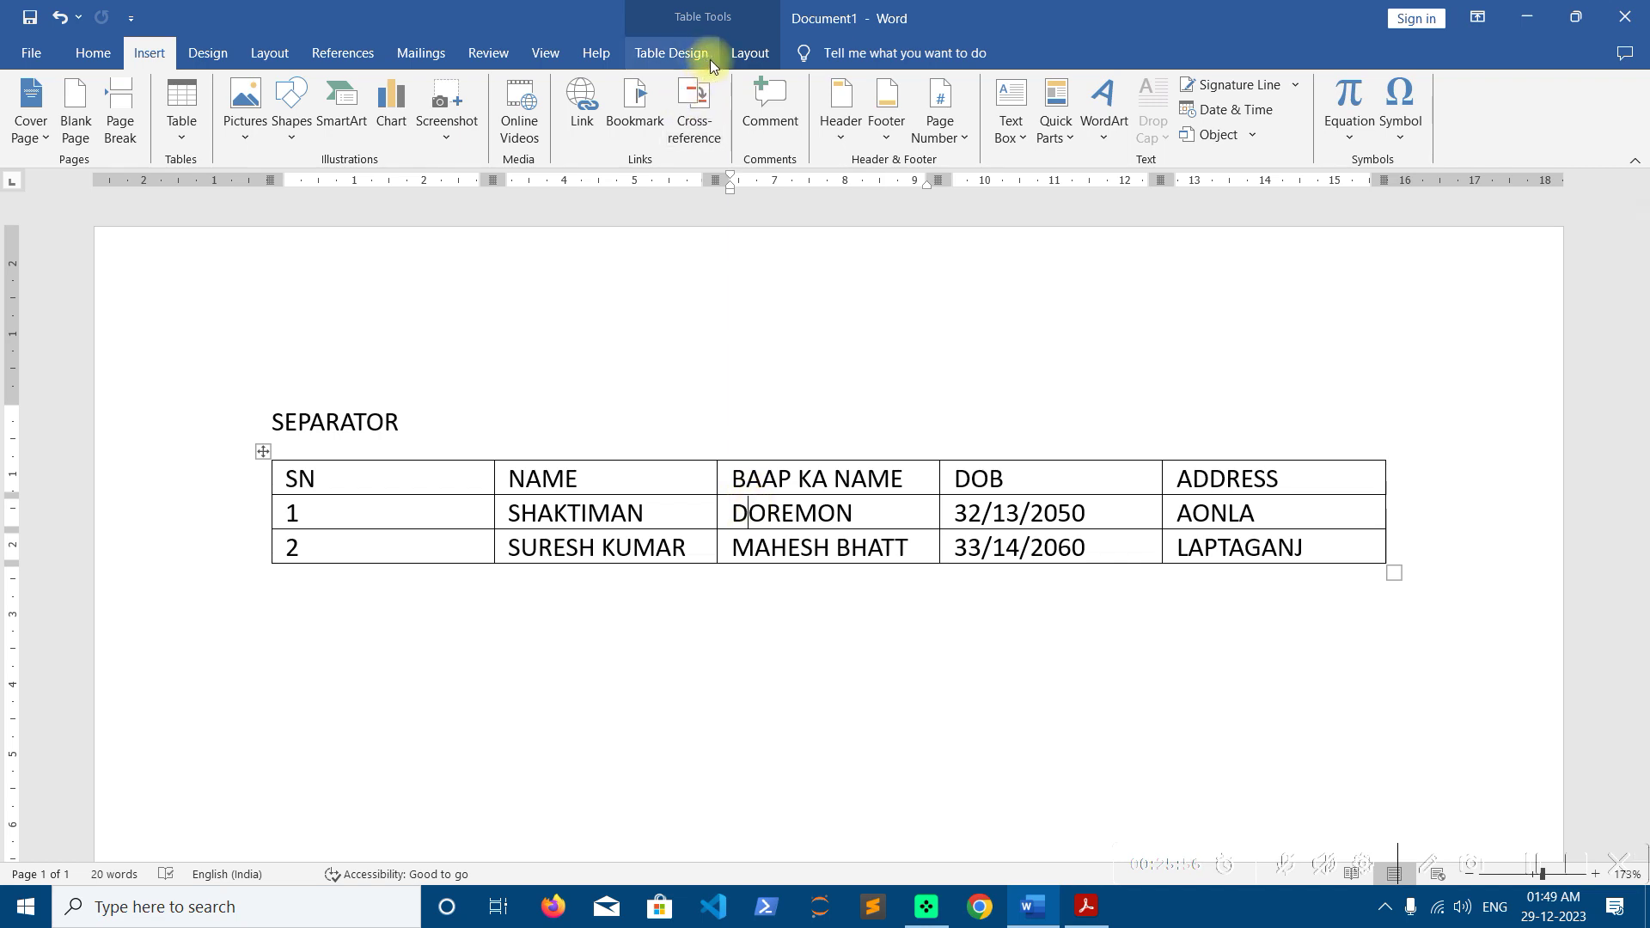
pyautogui.click(751, 54)
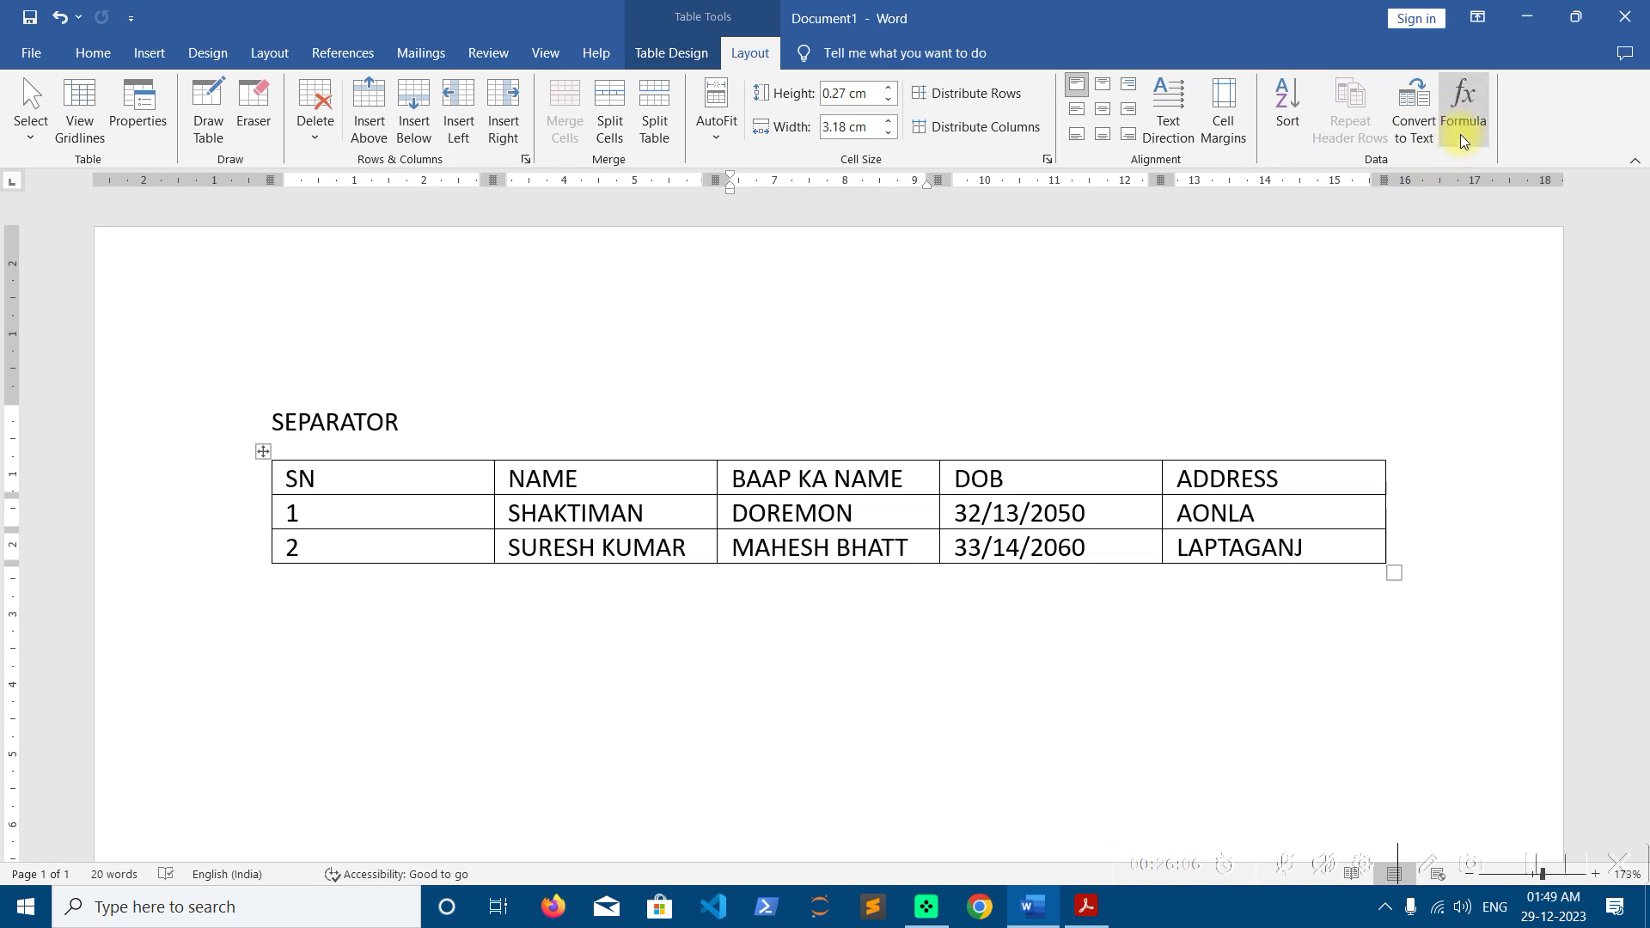
# Clear all table text, delete the last three columns, and enlarge the two-column table
pyautogui.click(264, 453)
pyautogui.press('Delete')
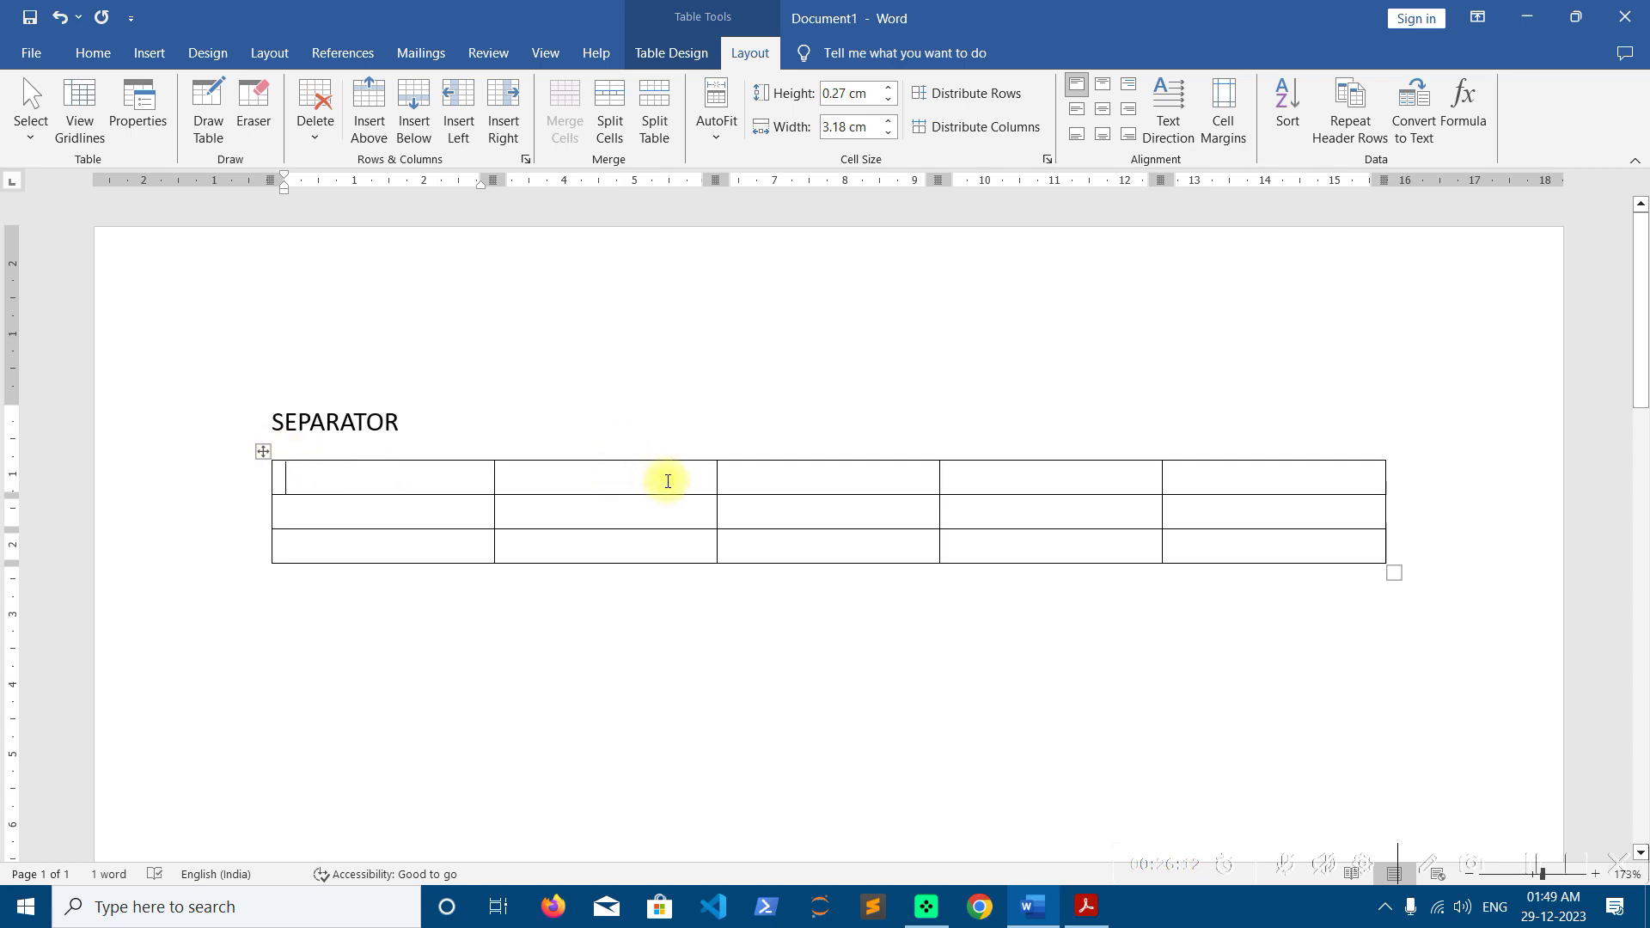
pyautogui.moveTo(823, 477); pyautogui.dragTo(1227, 542)
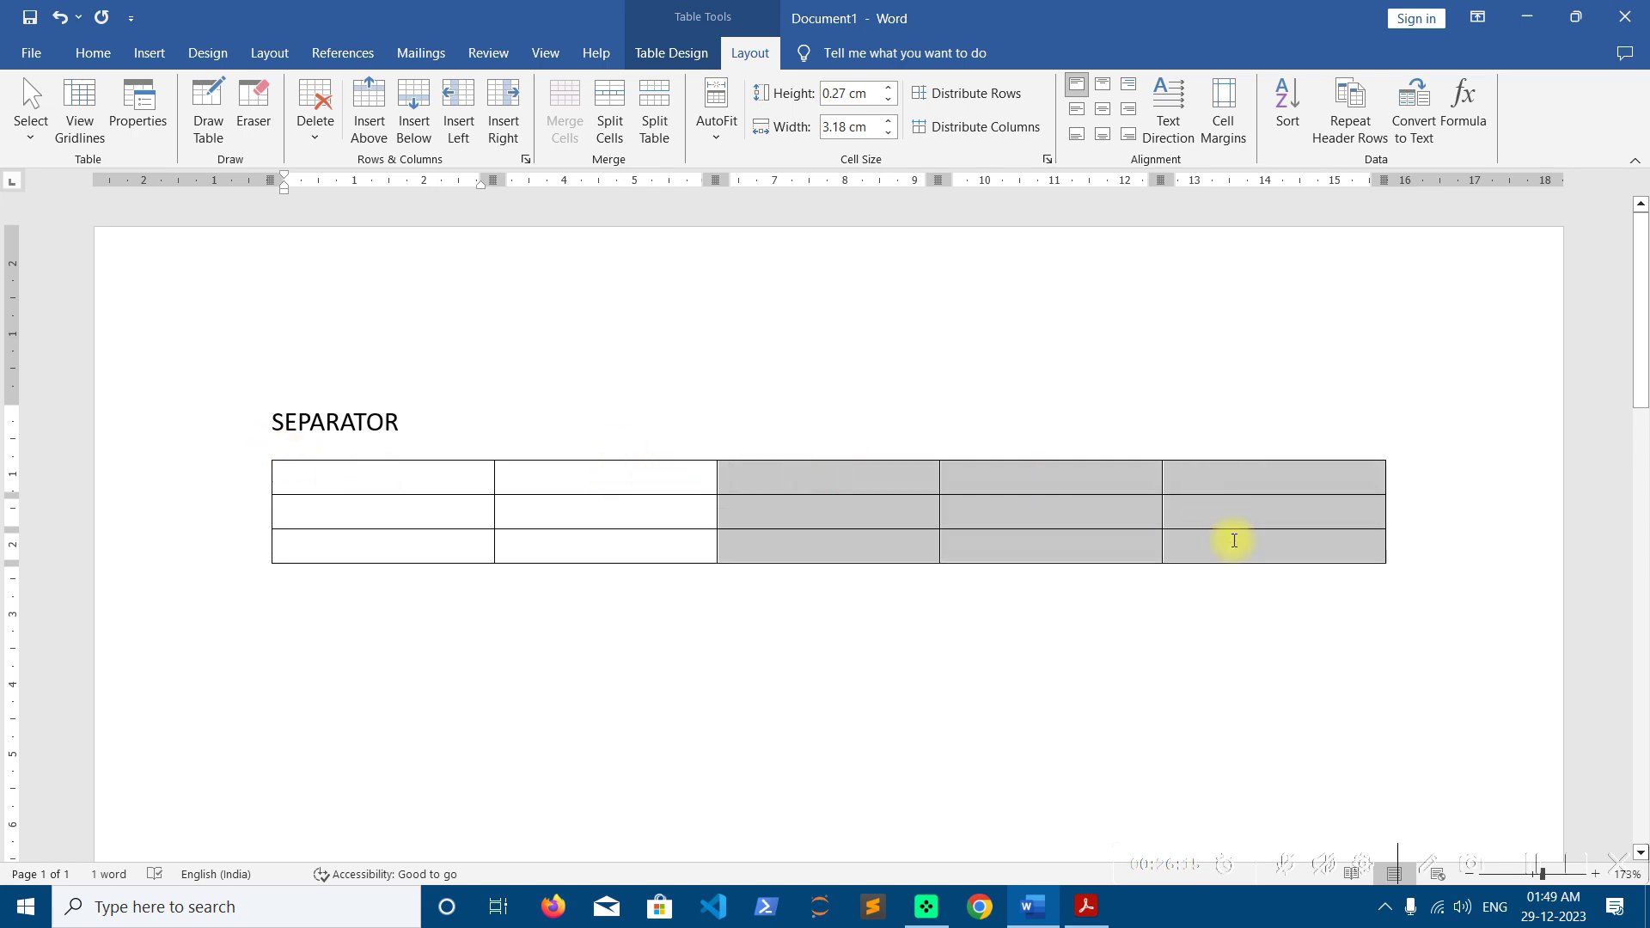
pyautogui.click(315, 111)
pyautogui.click(357, 191)
pyautogui.moveTo(727, 571); pyautogui.dragTo(1399, 768)
# Fill in COURSE and FEE headers, rows A 10, B 15, C 20, and a TOTAL row
pyautogui.click(499, 486)
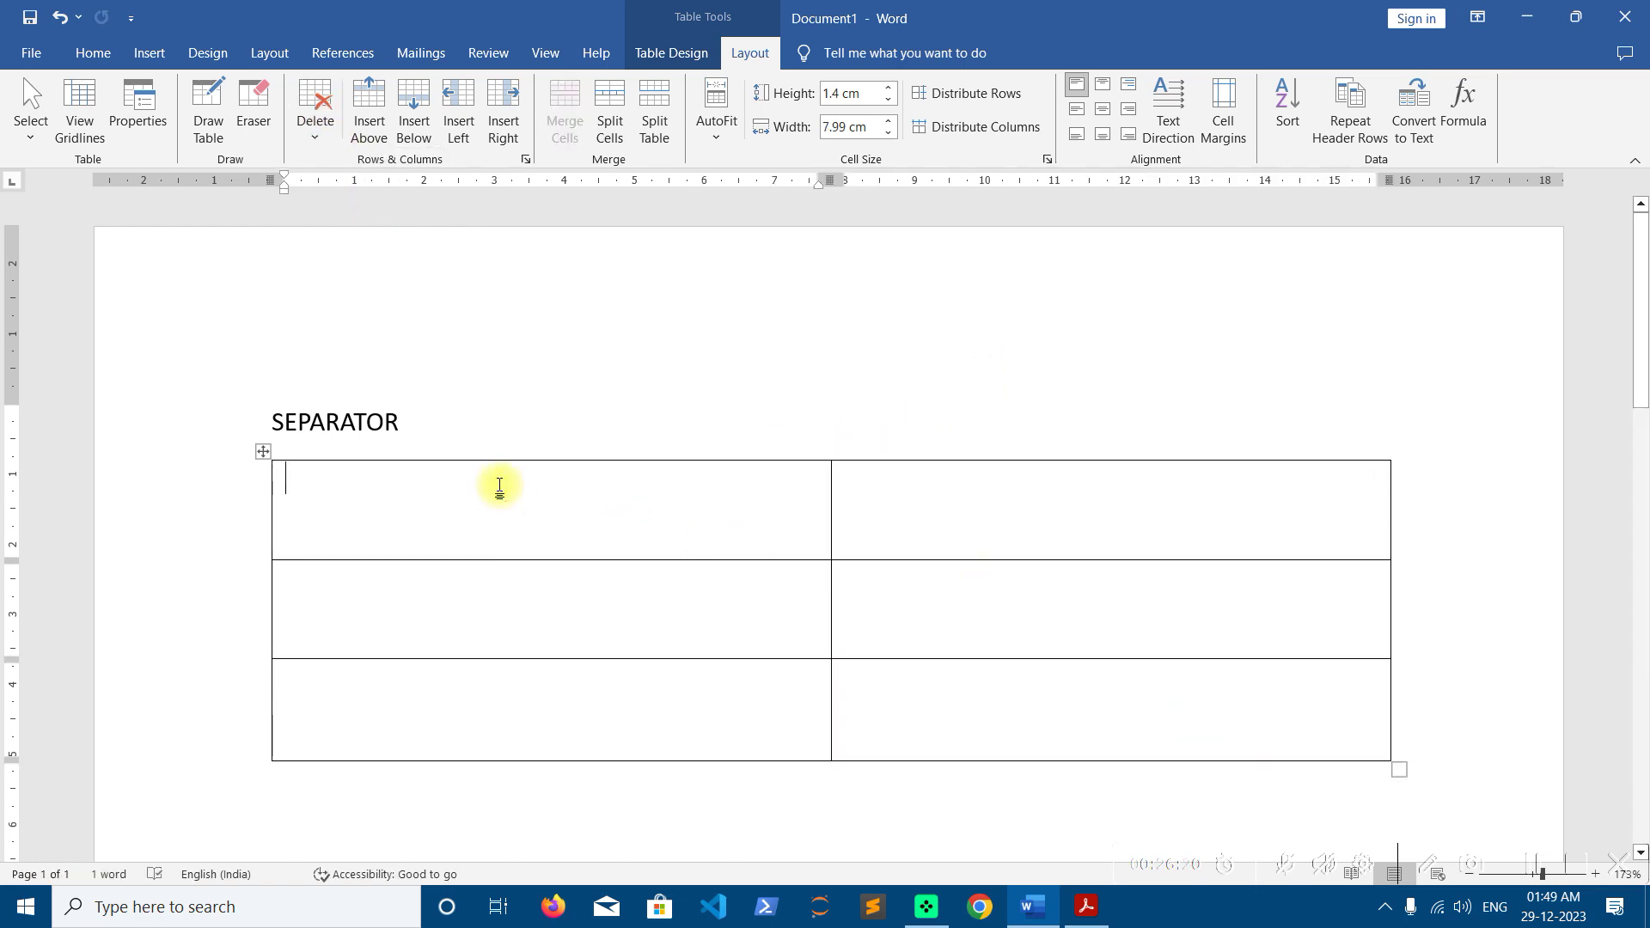
pyautogui.write('COURSE ')
pyautogui.write('FEE')
pyautogui.press('Tab')
pyautogui.press('Tab')
pyautogui.hotkey('shift', 'Tab')
pyautogui.write('A')
pyautogui.press('Tab')
pyautogui.write('10')
pyautogui.press('Tab')
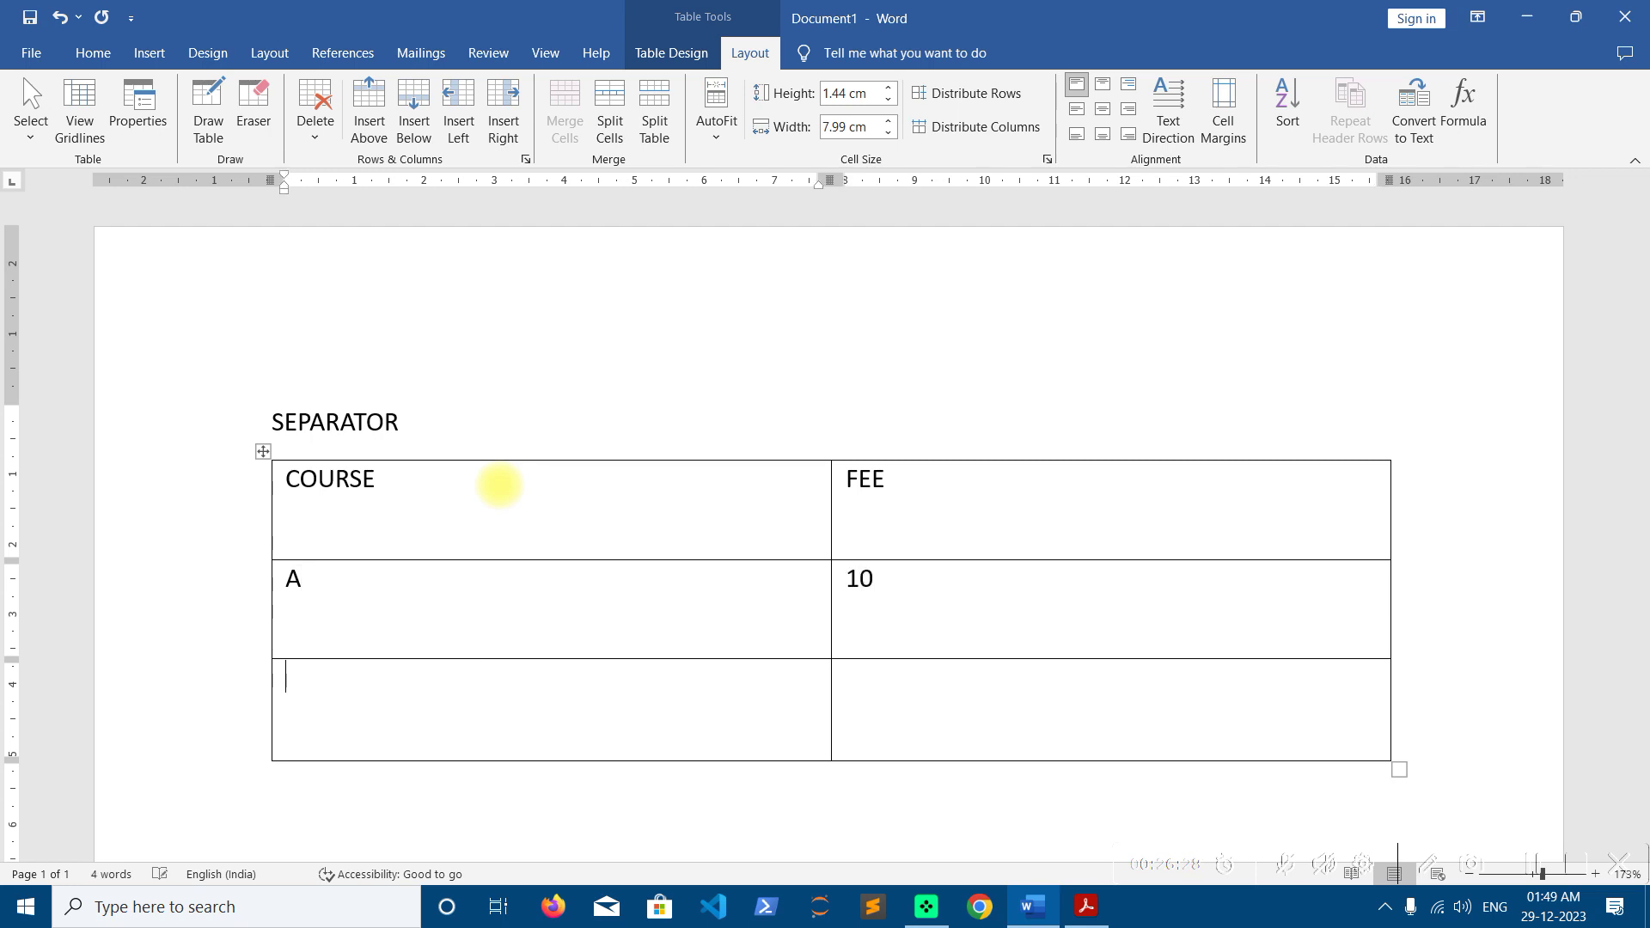
pyautogui.write('B')
pyautogui.press('Tab')
pyautogui.write('15')
pyautogui.press('Tab')
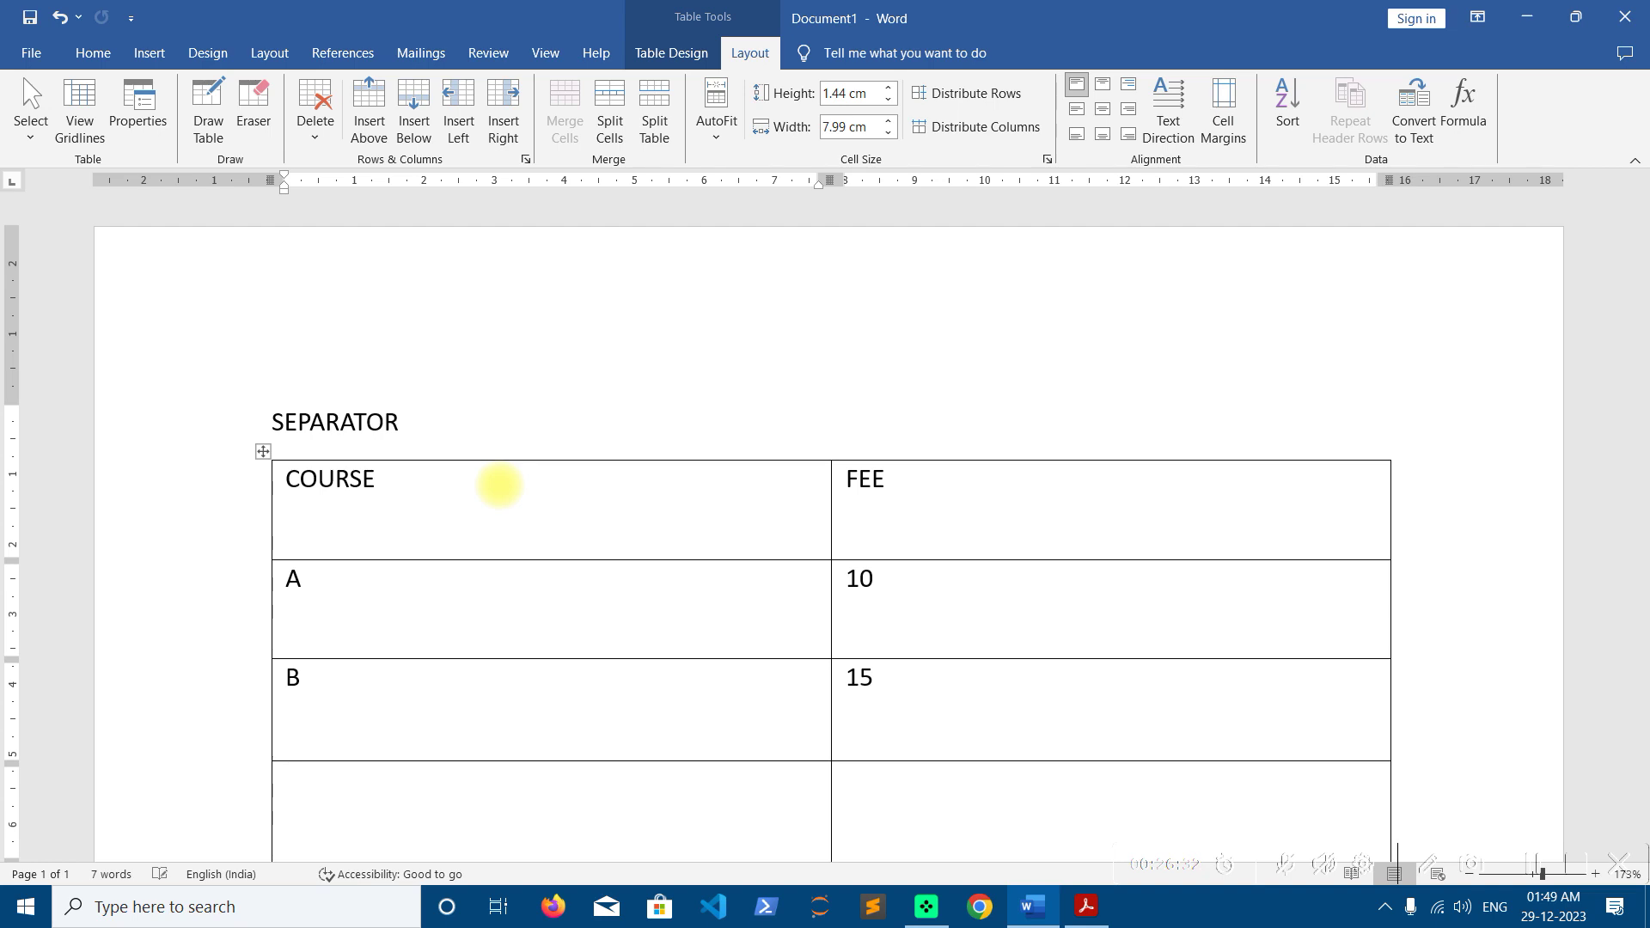
pyautogui.write('C')
pyautogui.press('Tab')
pyautogui.write('20')
pyautogui.press('Tab')
pyautogui.write('TOTAL')
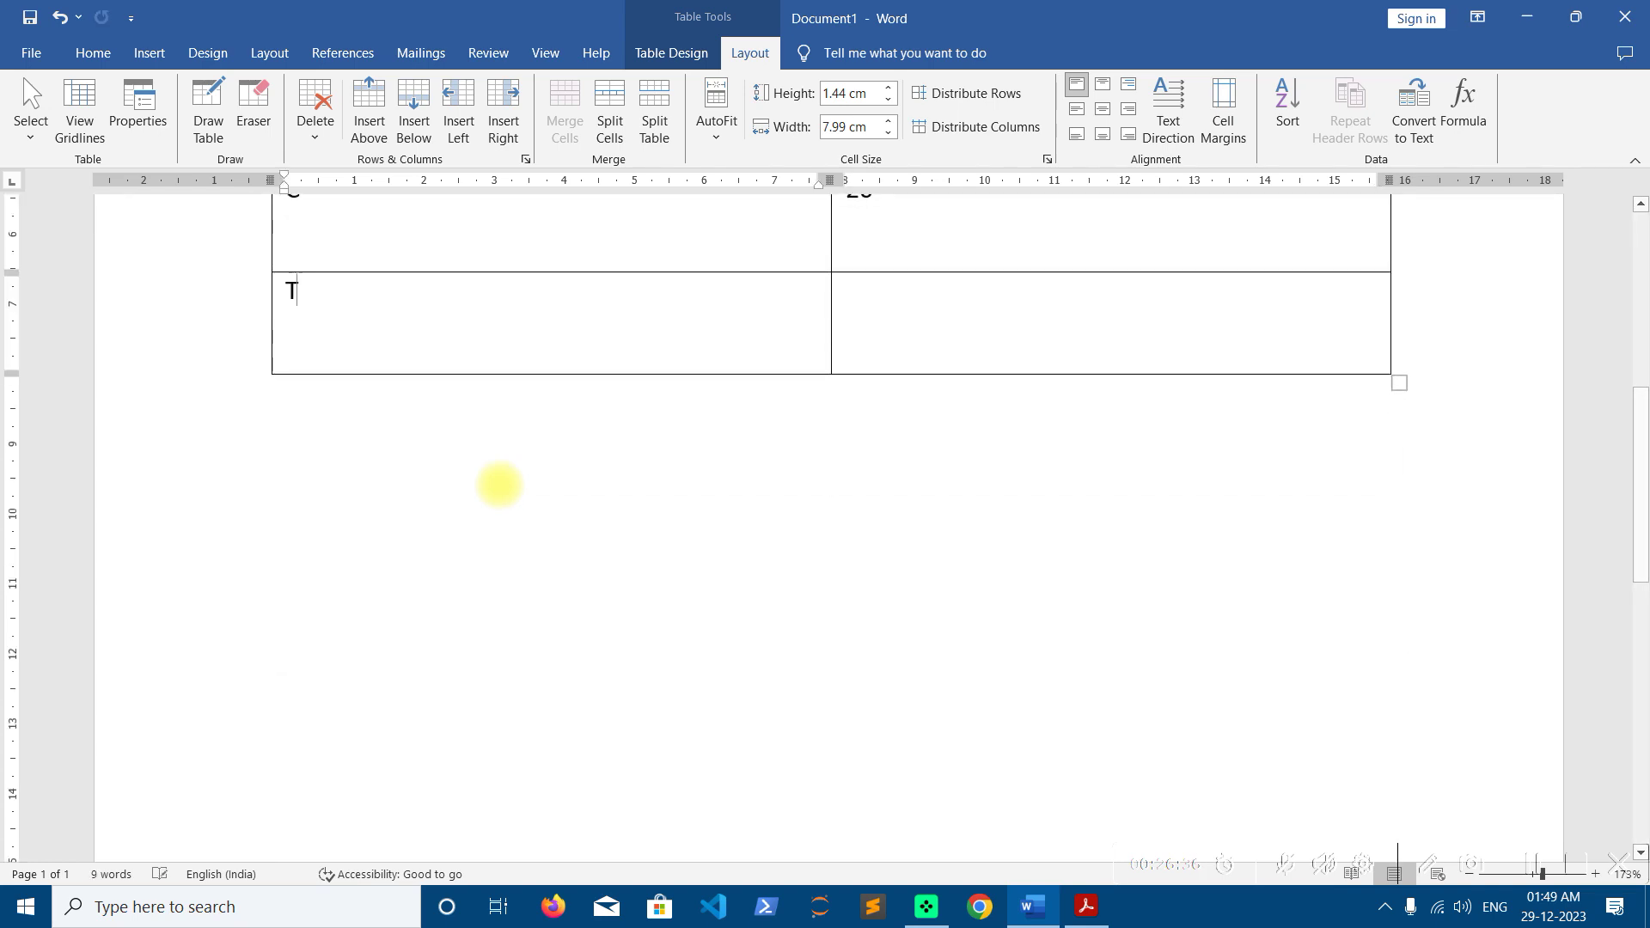
pyautogui.press('Tab')
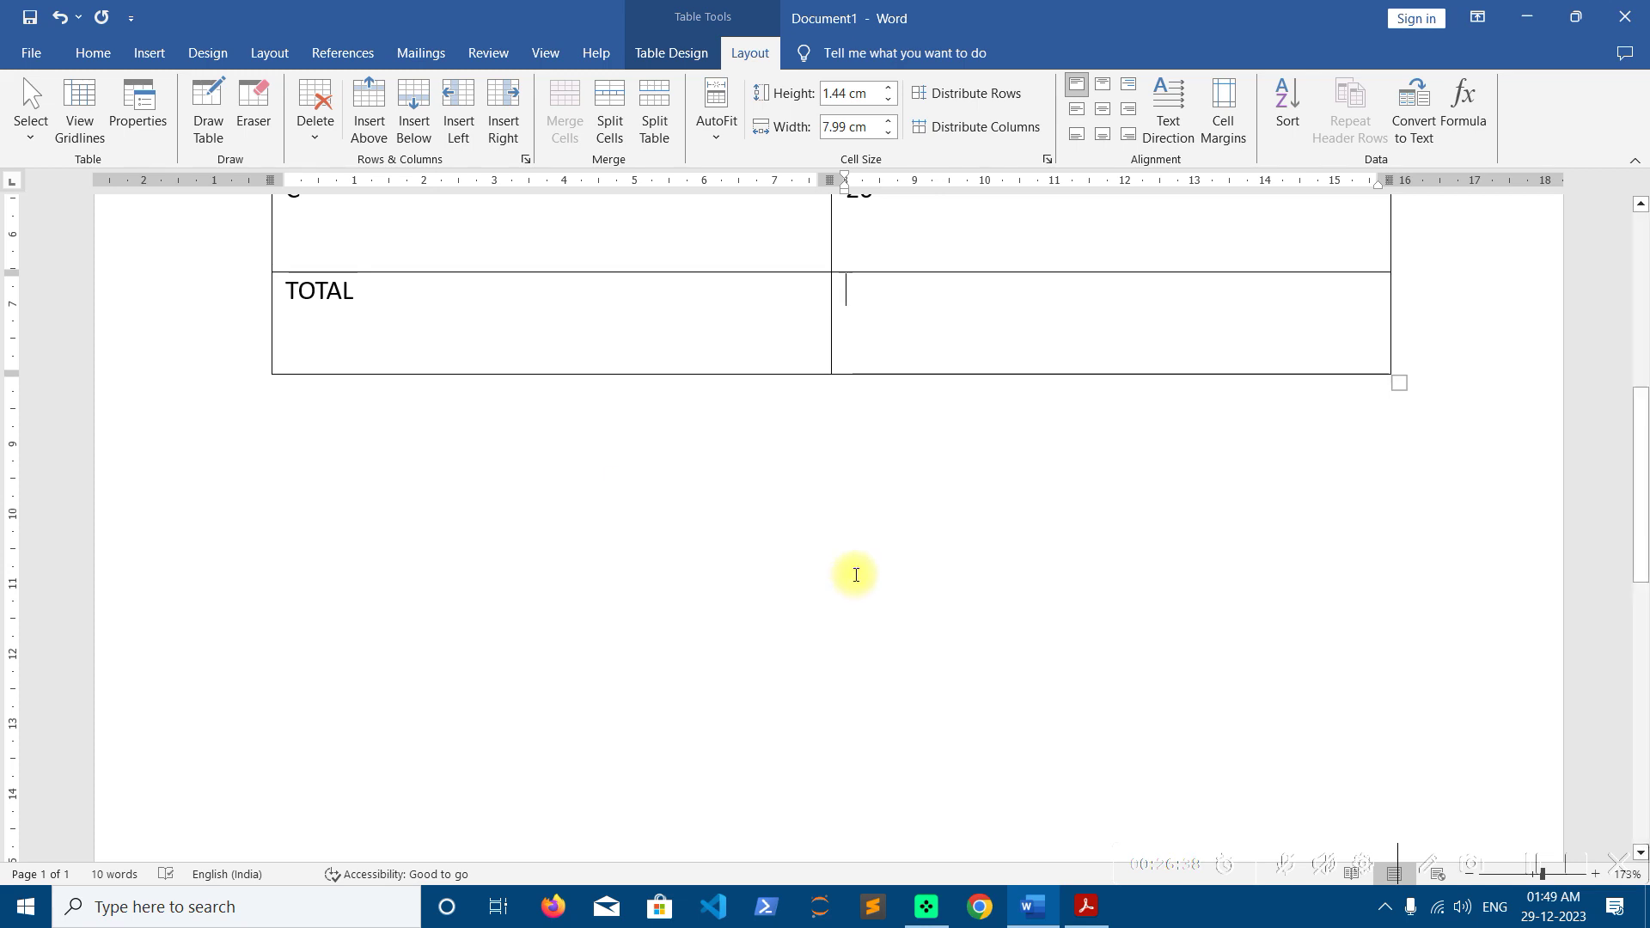
pyautogui.scroll(2, 856, 573)
pyautogui.scroll(2, 856, 573)
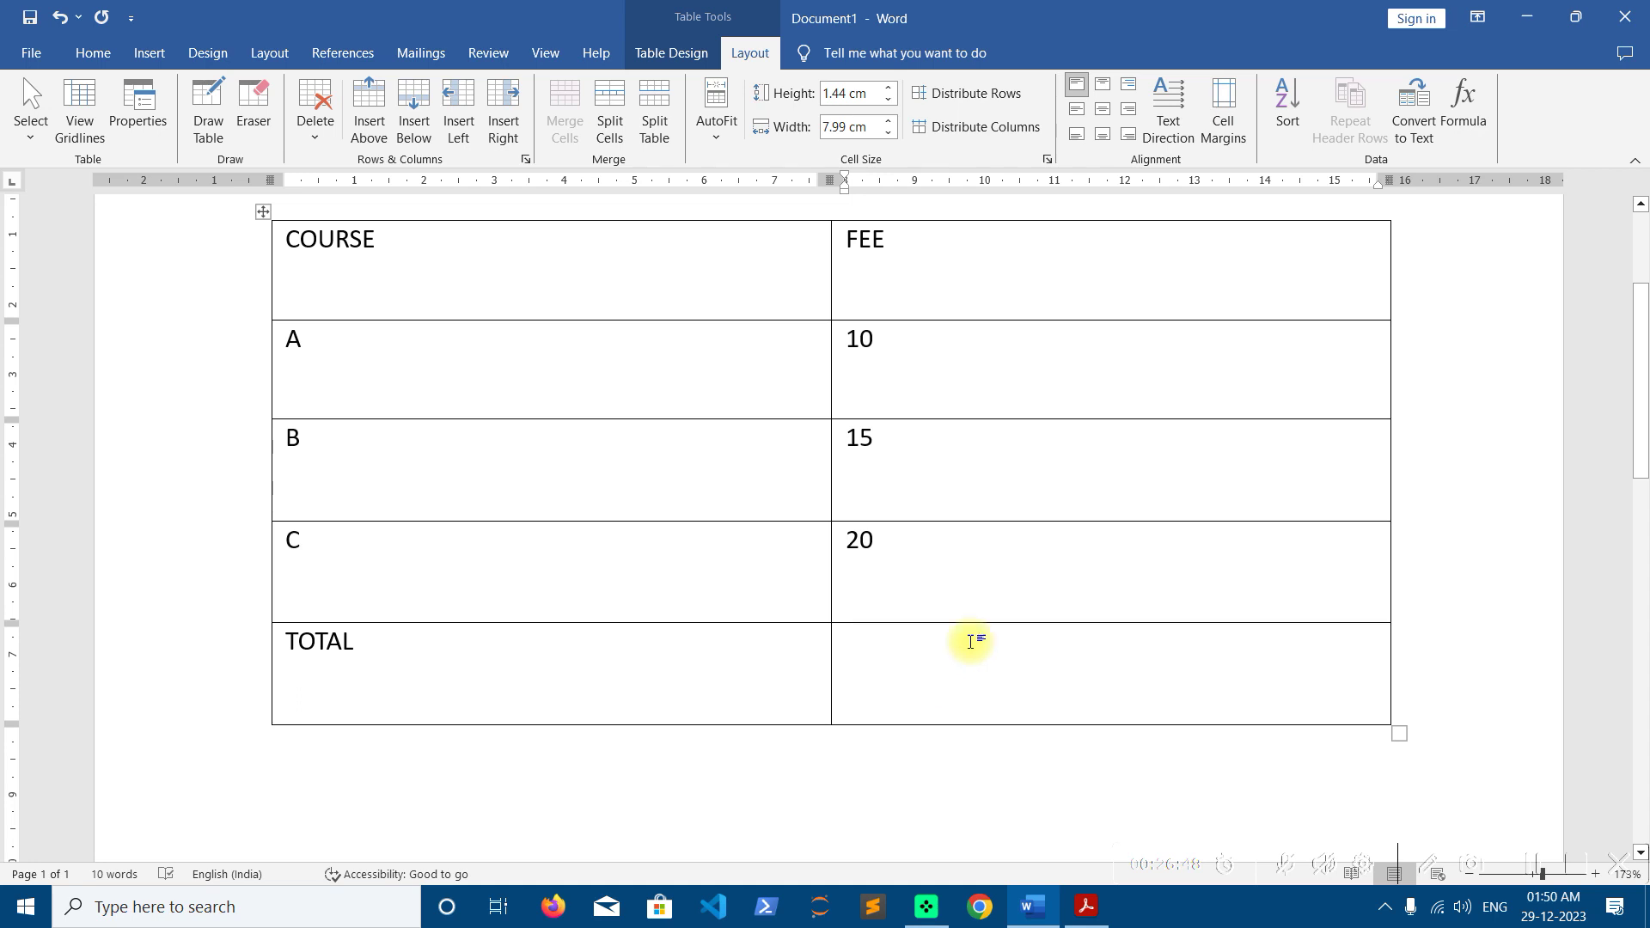
# Insert the =SUM(ABOVE) formula in TOTAL's FEE cell so it shows 45
pyautogui.click(1464, 107)
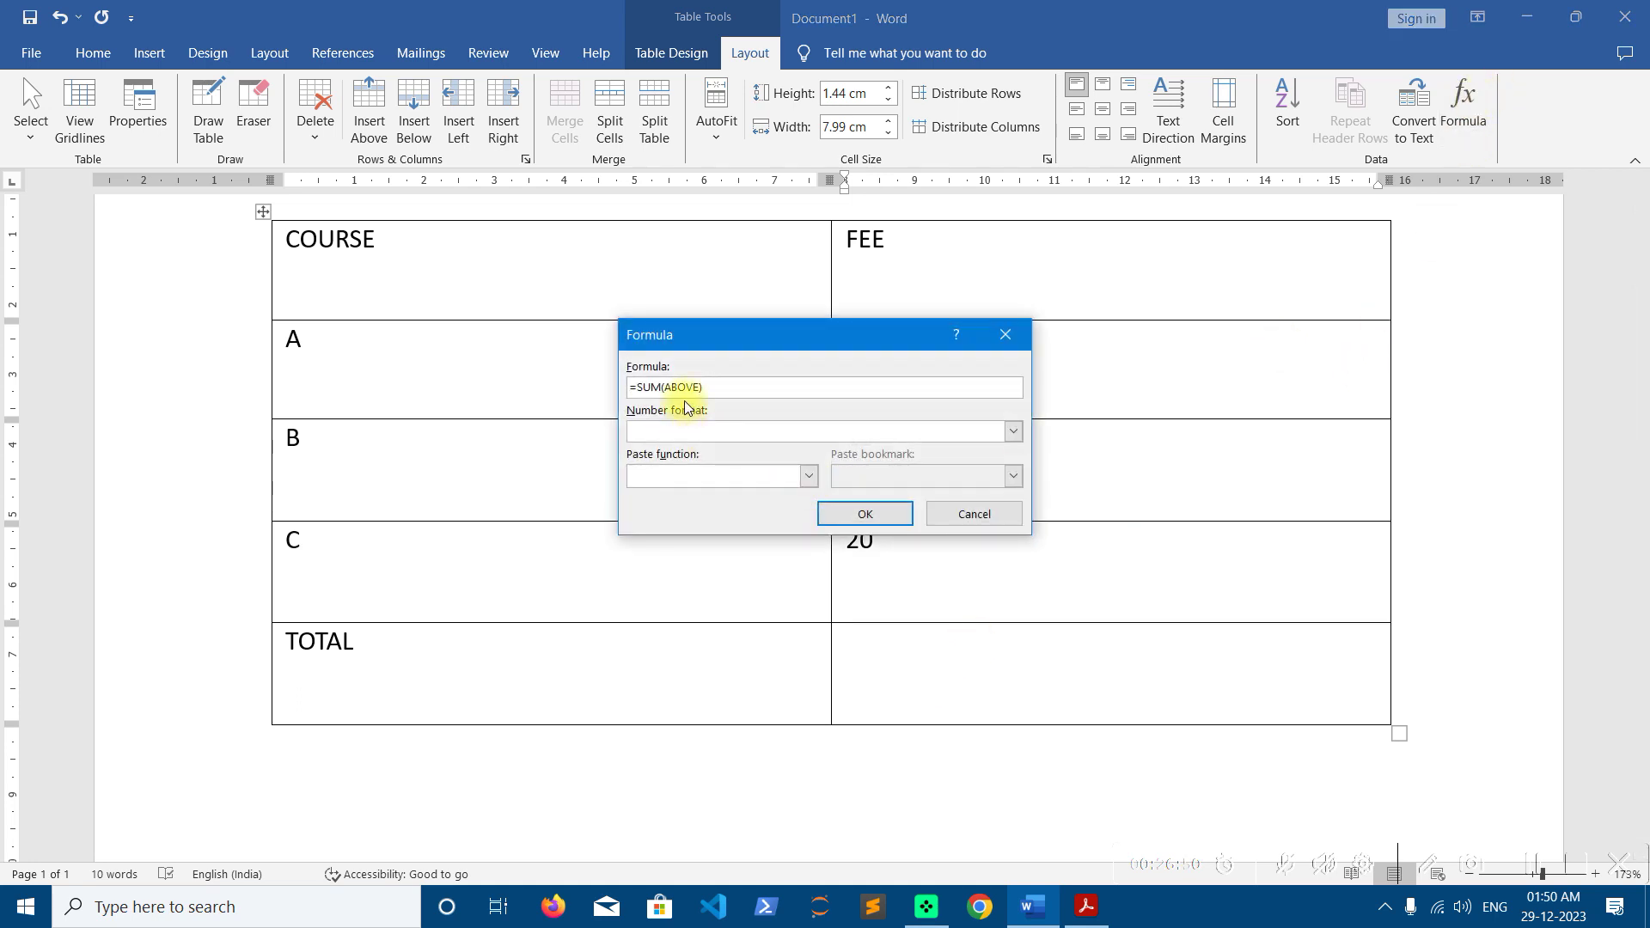
pyautogui.click(808, 478)
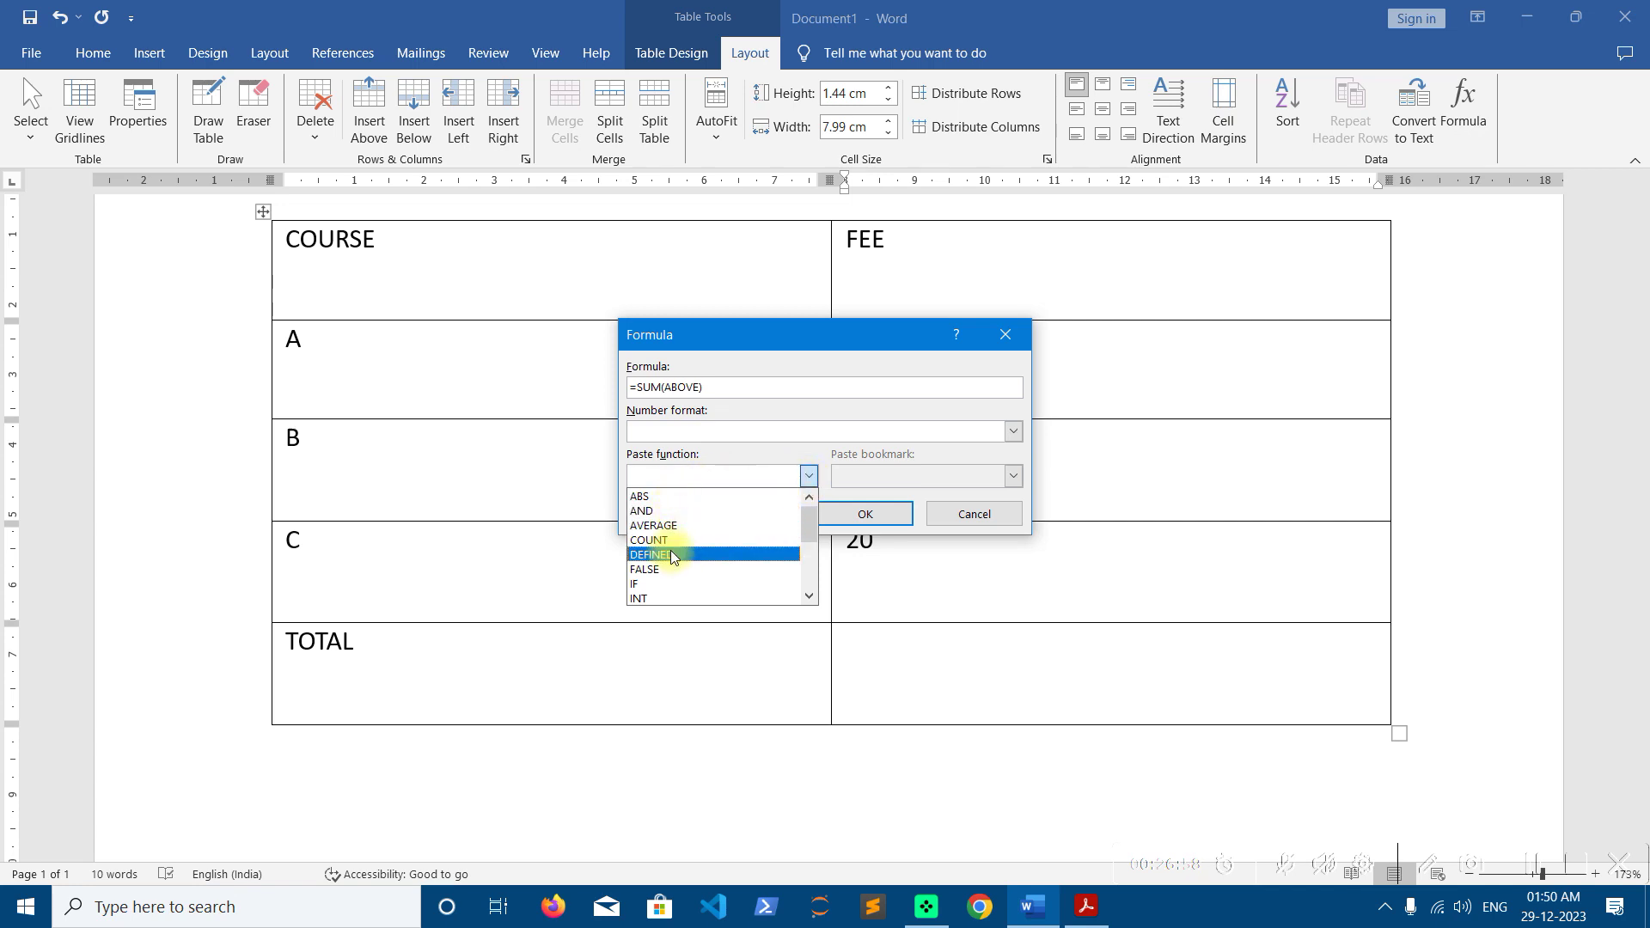
pyautogui.scroll(-4, 672, 576)
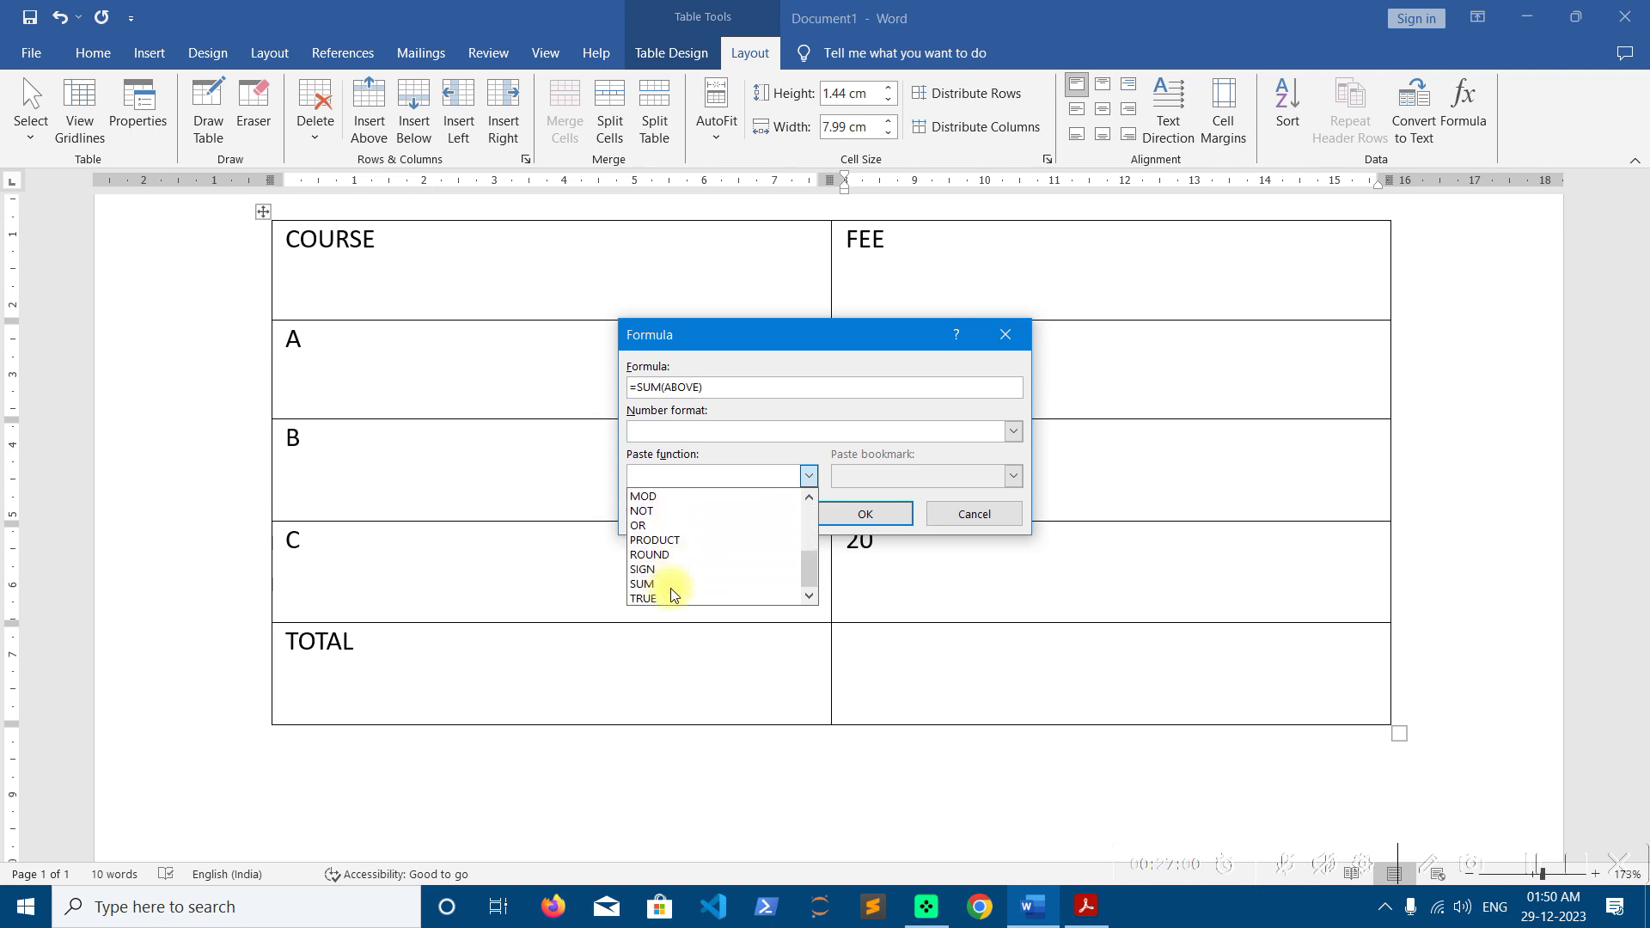
pyautogui.scroll(4, 670, 559)
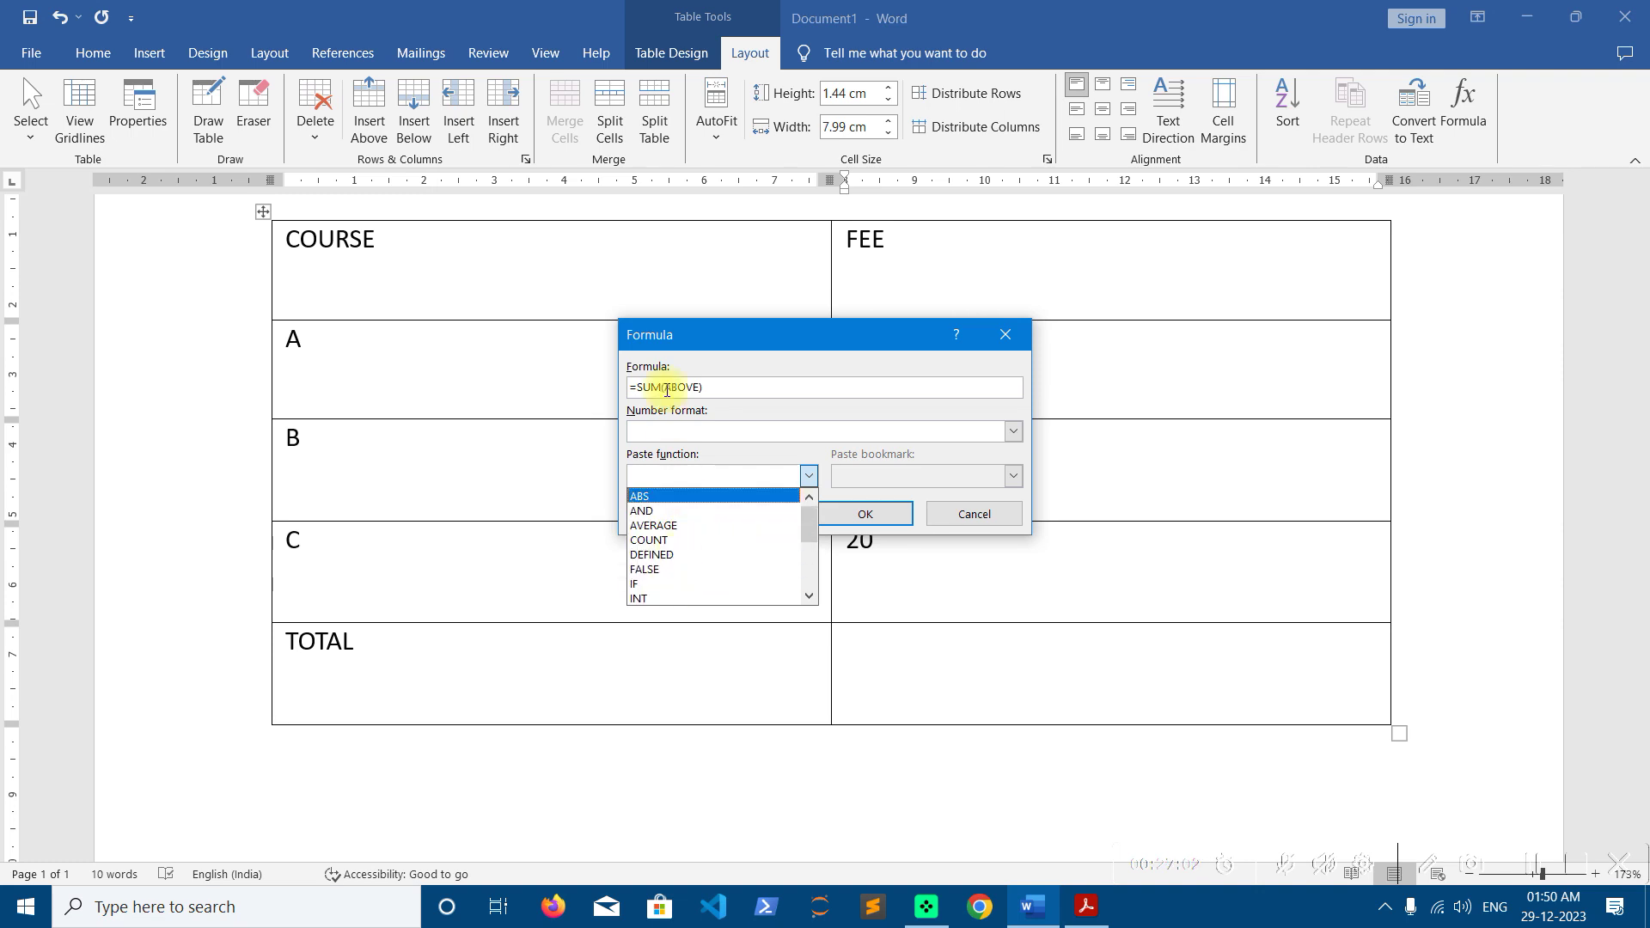
pyautogui.click(752, 384)
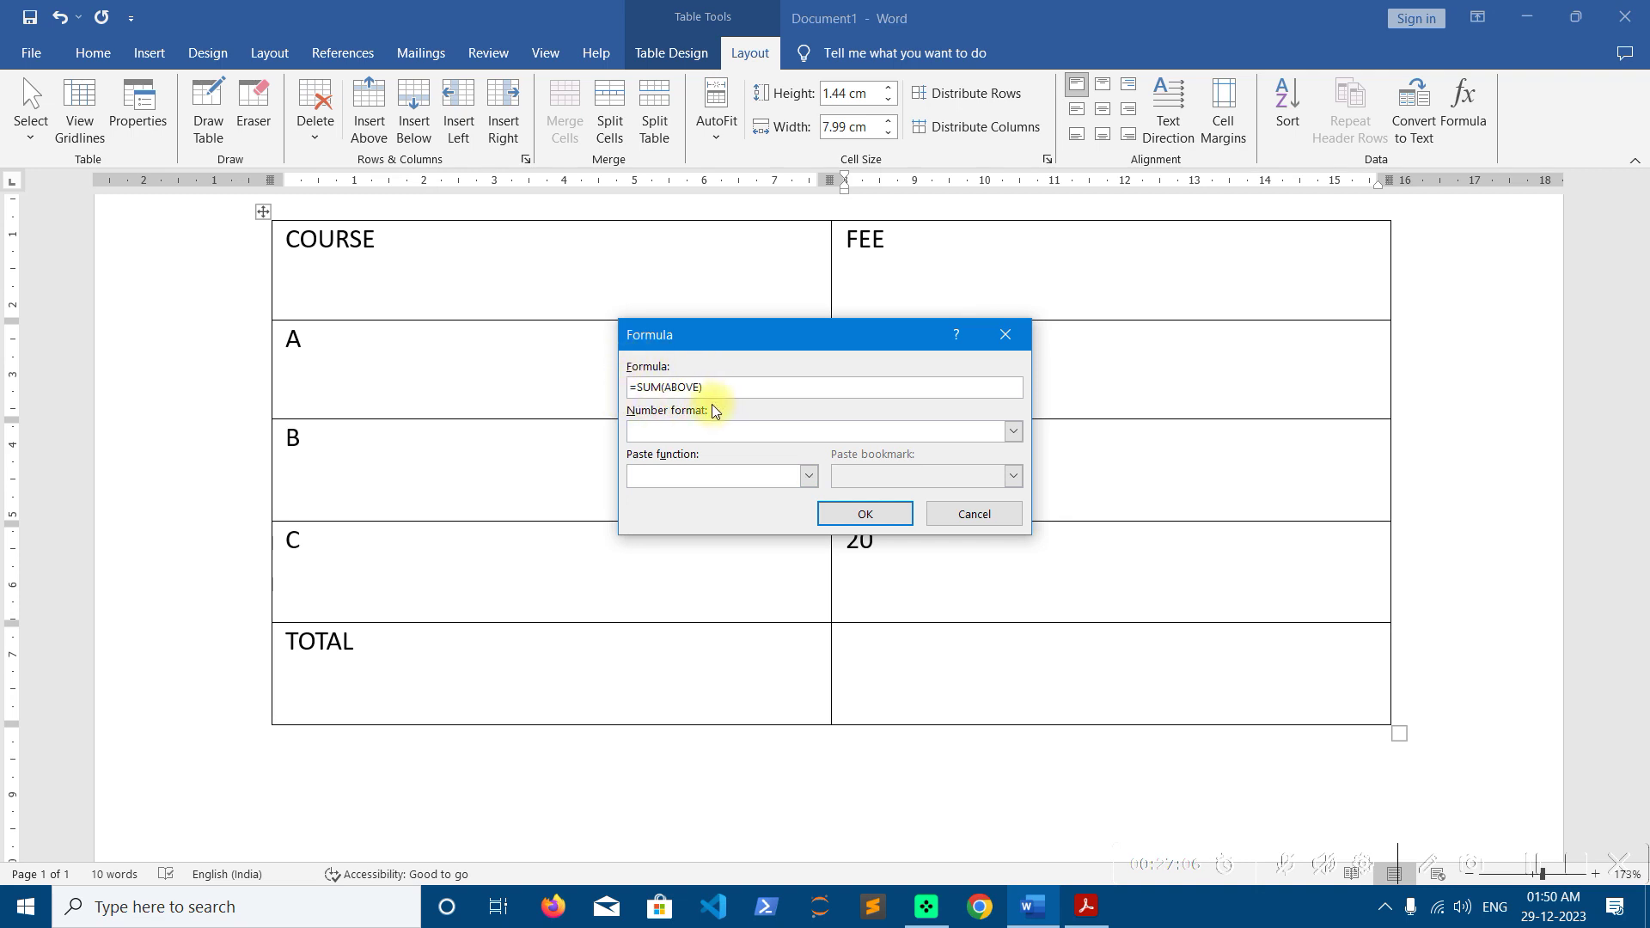
pyautogui.click(856, 511)
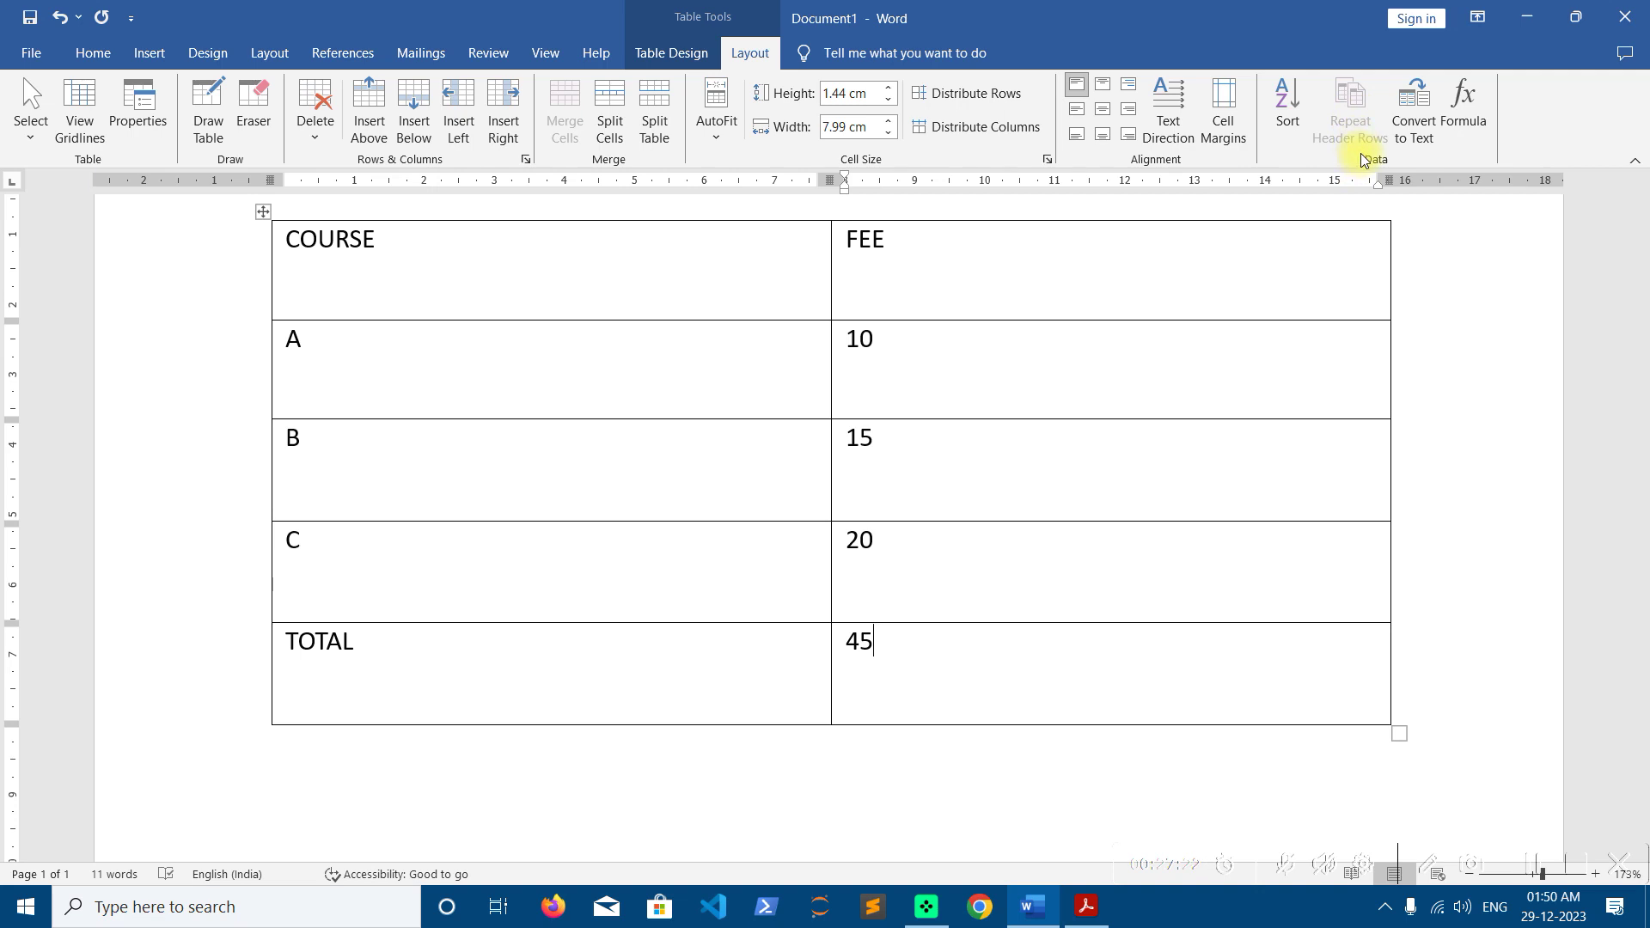
pyautogui.click(465, 439)
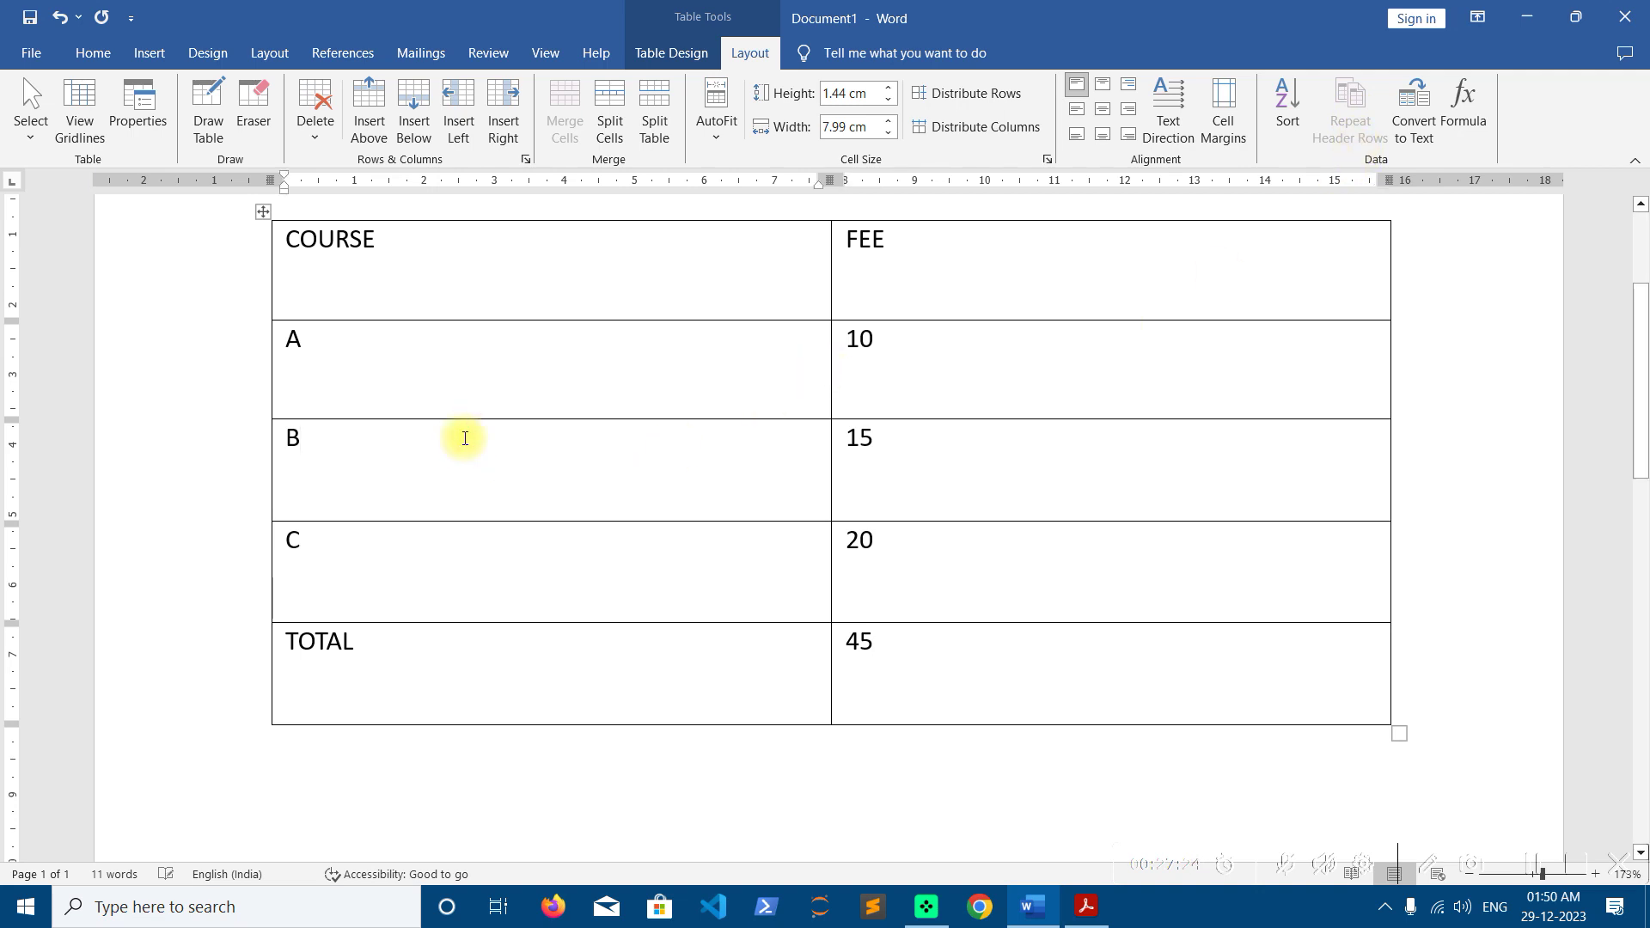
# Replace TOTAL with D and add new rows labelled E, F and G
pyautogui.scroll(2, 488, 437)
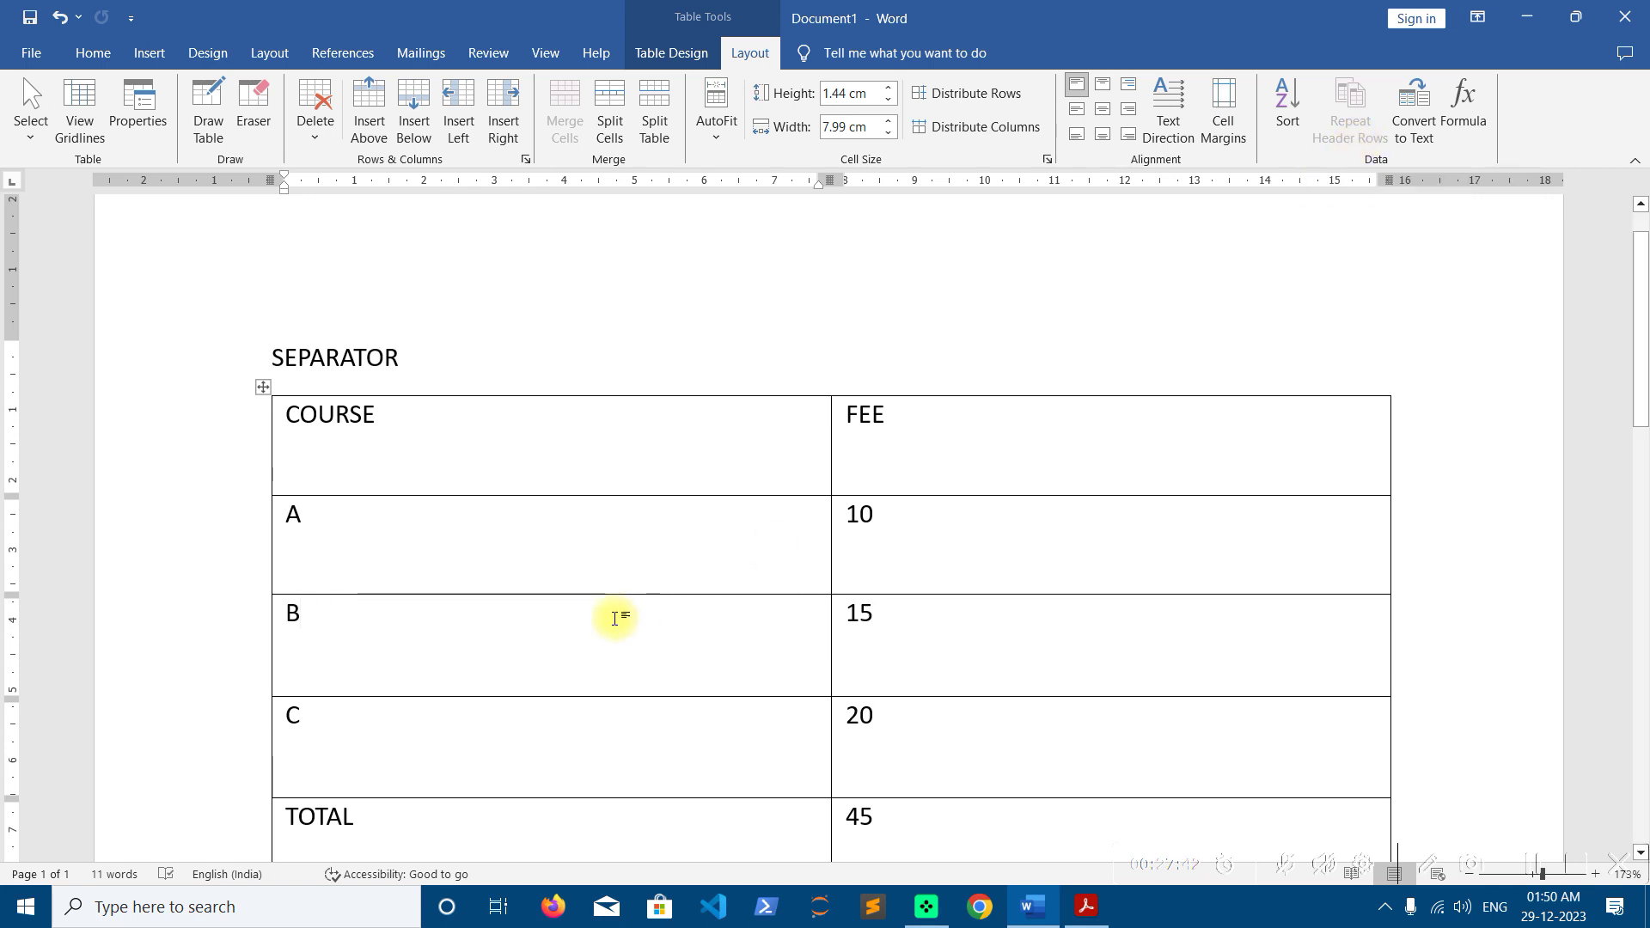
pyautogui.scroll(-1, 649, 627)
pyautogui.scroll(-2, 649, 627)
pyautogui.click(379, 641)
pyautogui.moveTo(378, 641); pyautogui.dragTo(273, 639)
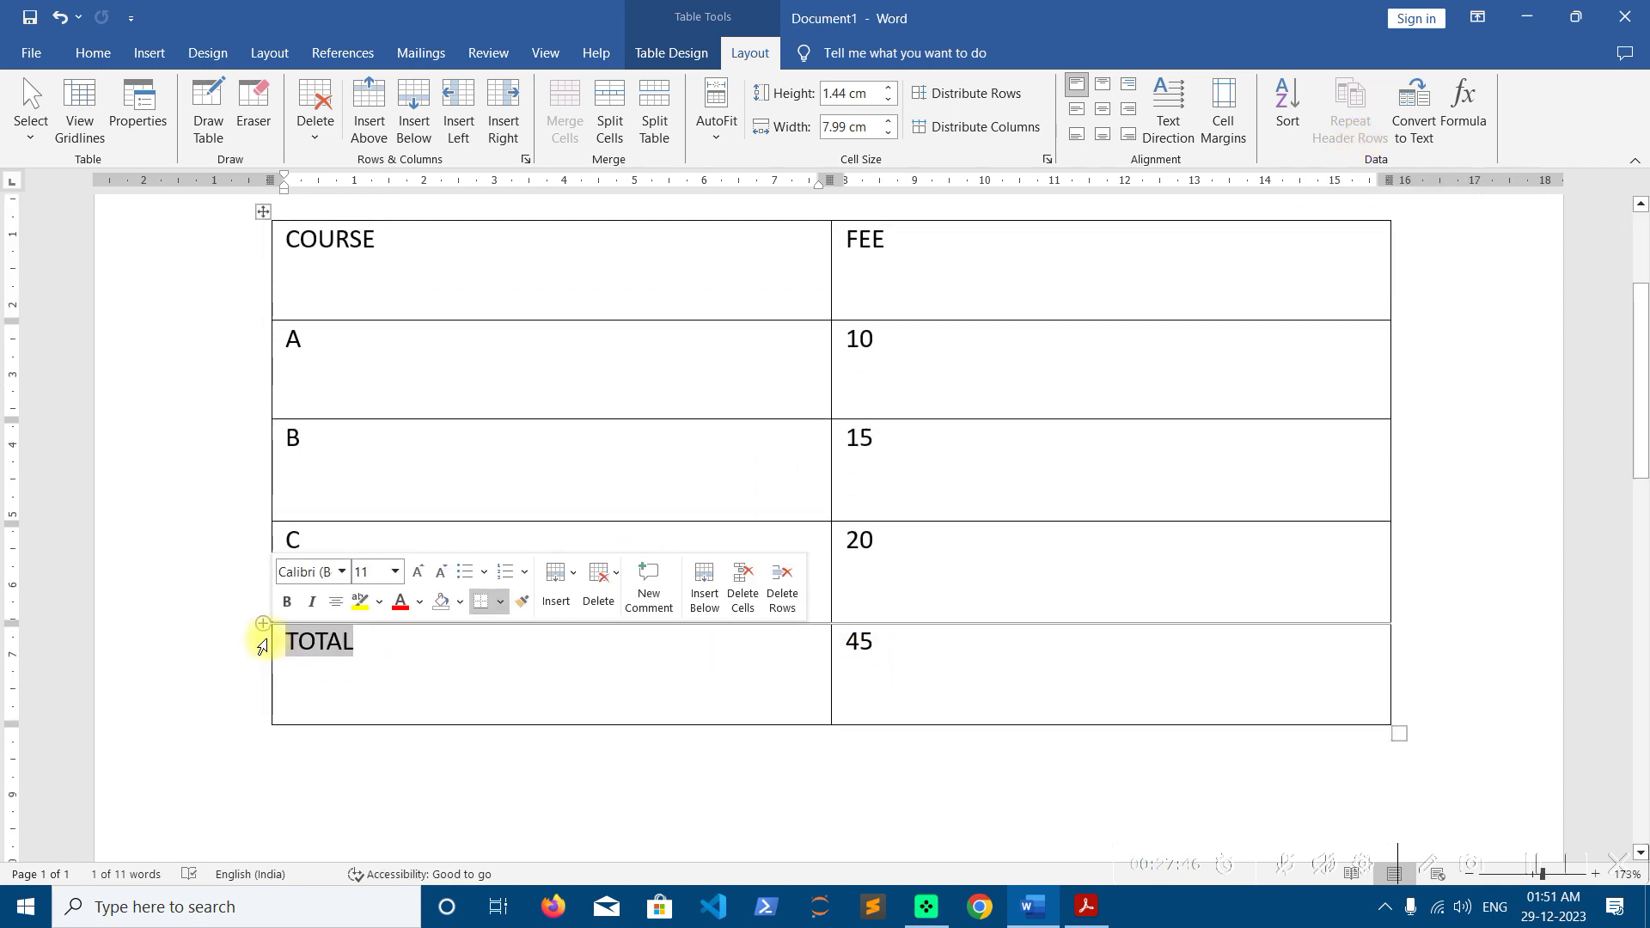
pyautogui.write('D')
pyautogui.press('Tab')
pyautogui.press('Tab')
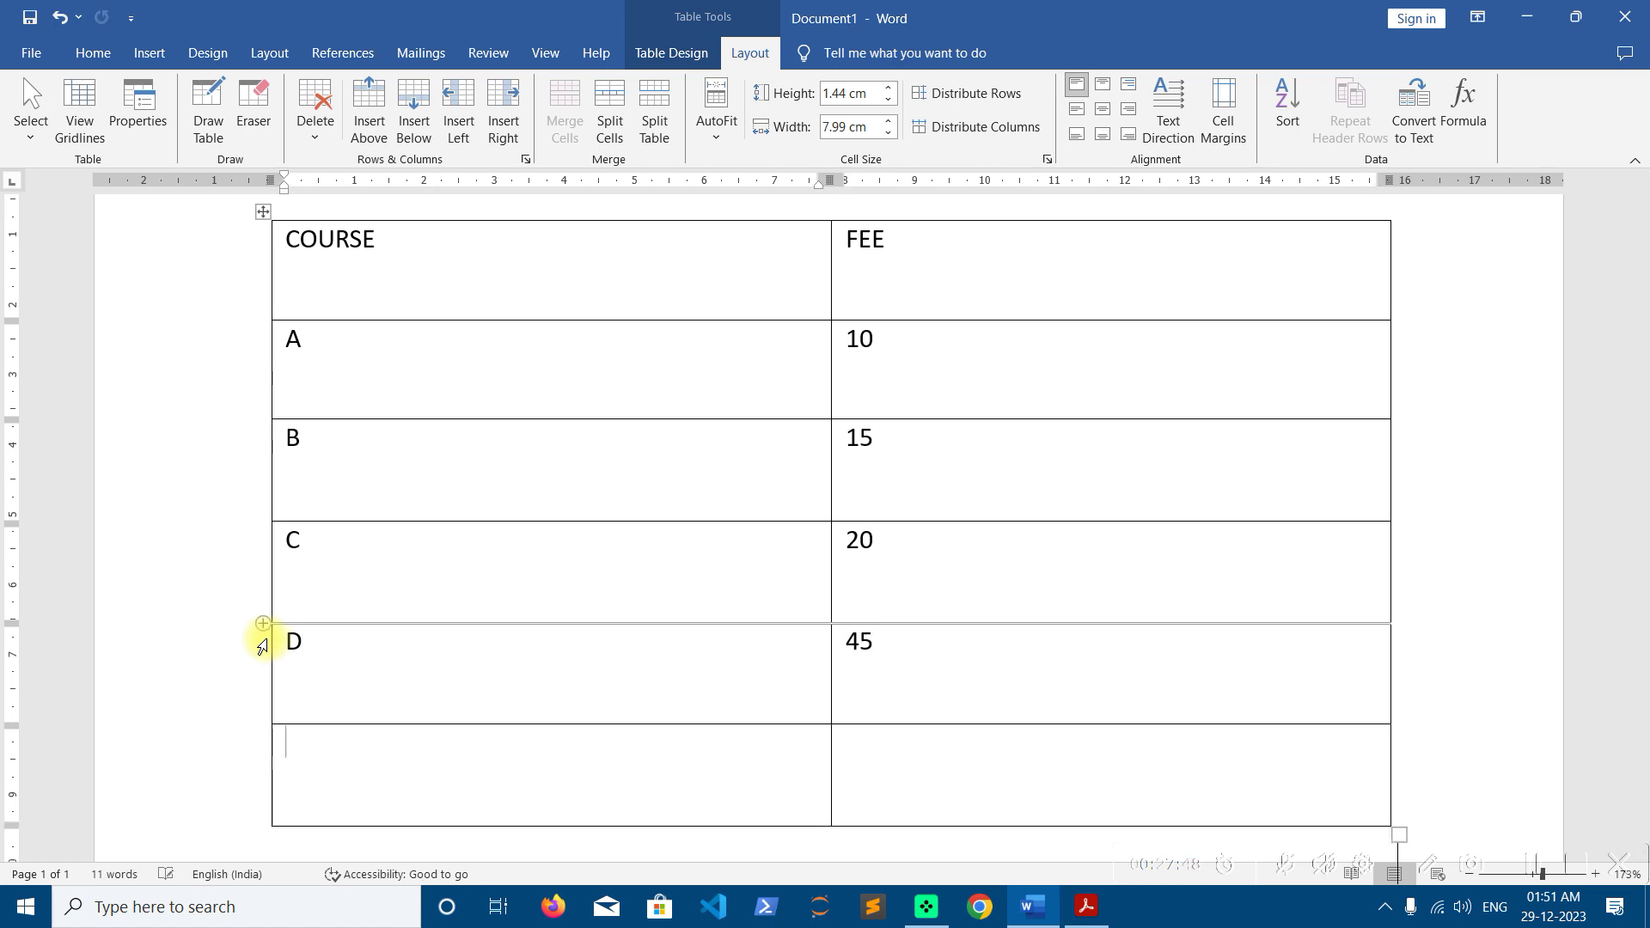
pyautogui.write('E')
pyautogui.press('Tab')
pyautogui.press('Tab')
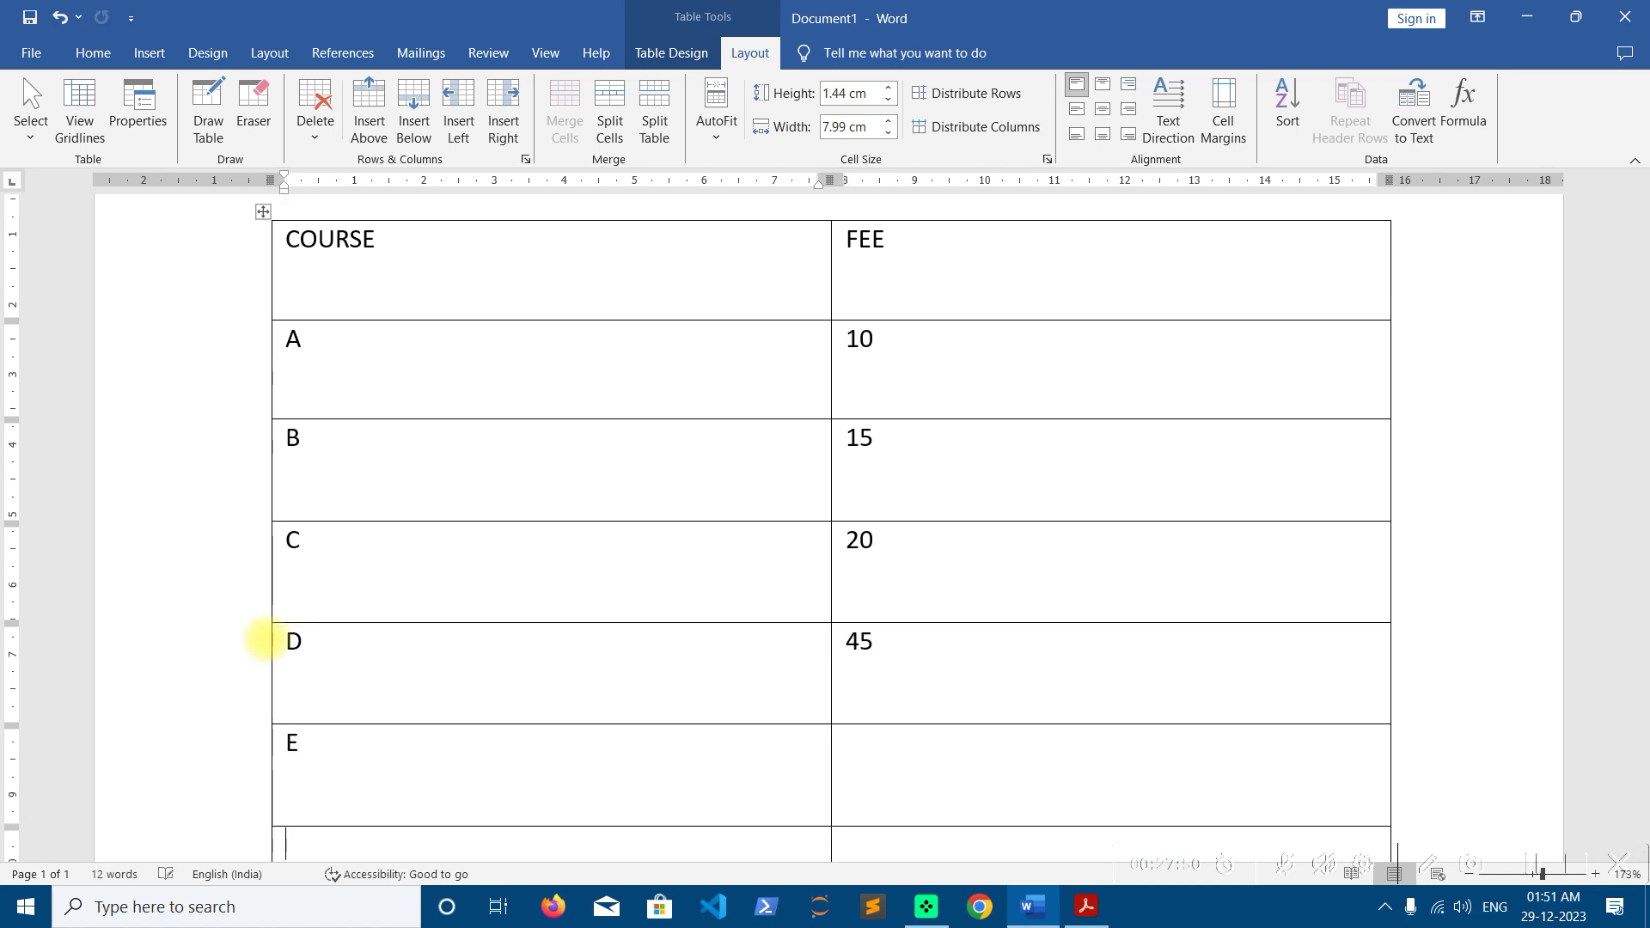
pyautogui.write('F')
pyautogui.press('Tab')
pyautogui.press('Tab')
pyautogui.press('Tab')
pyautogui.press('Tab')
pyautogui.press('Tab')
pyautogui.press('Tab')
pyautogui.press('Tab')
pyautogui.press('Tab')
pyautogui.press('Tab')
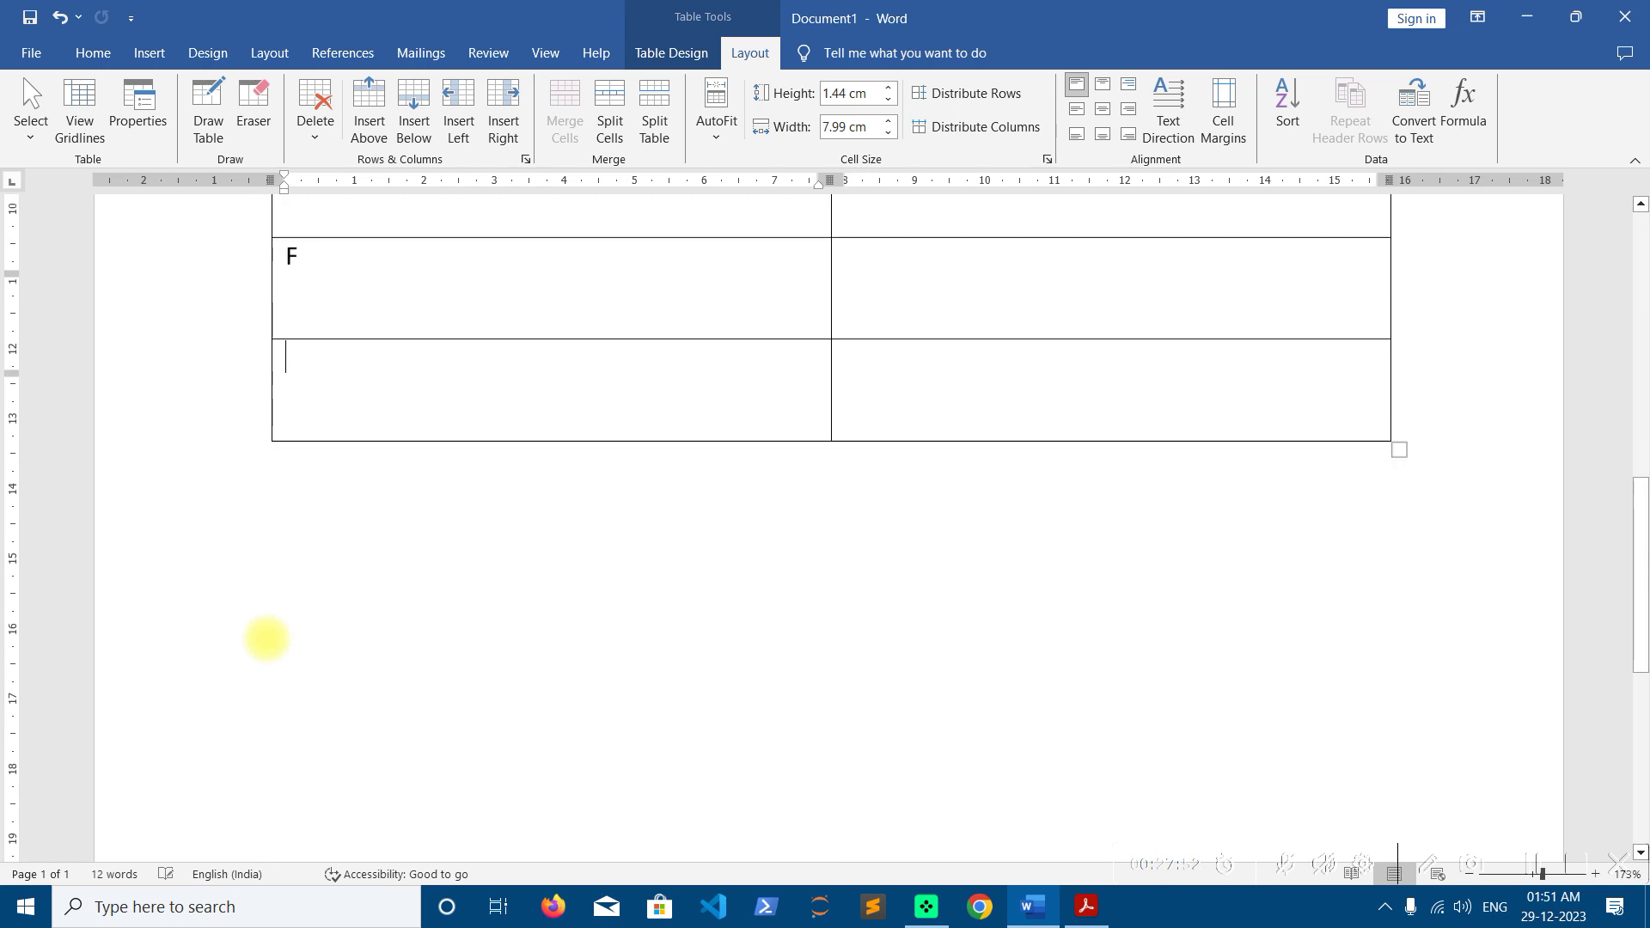
pyautogui.press('Tab')
pyautogui.write('G')
pyautogui.press('Tab')
pyautogui.press('Tab')
pyautogui.press('Tab')
pyautogui.press('Tab')
pyautogui.press('Tab')
pyautogui.press('Tab')
pyautogui.press('Tab')
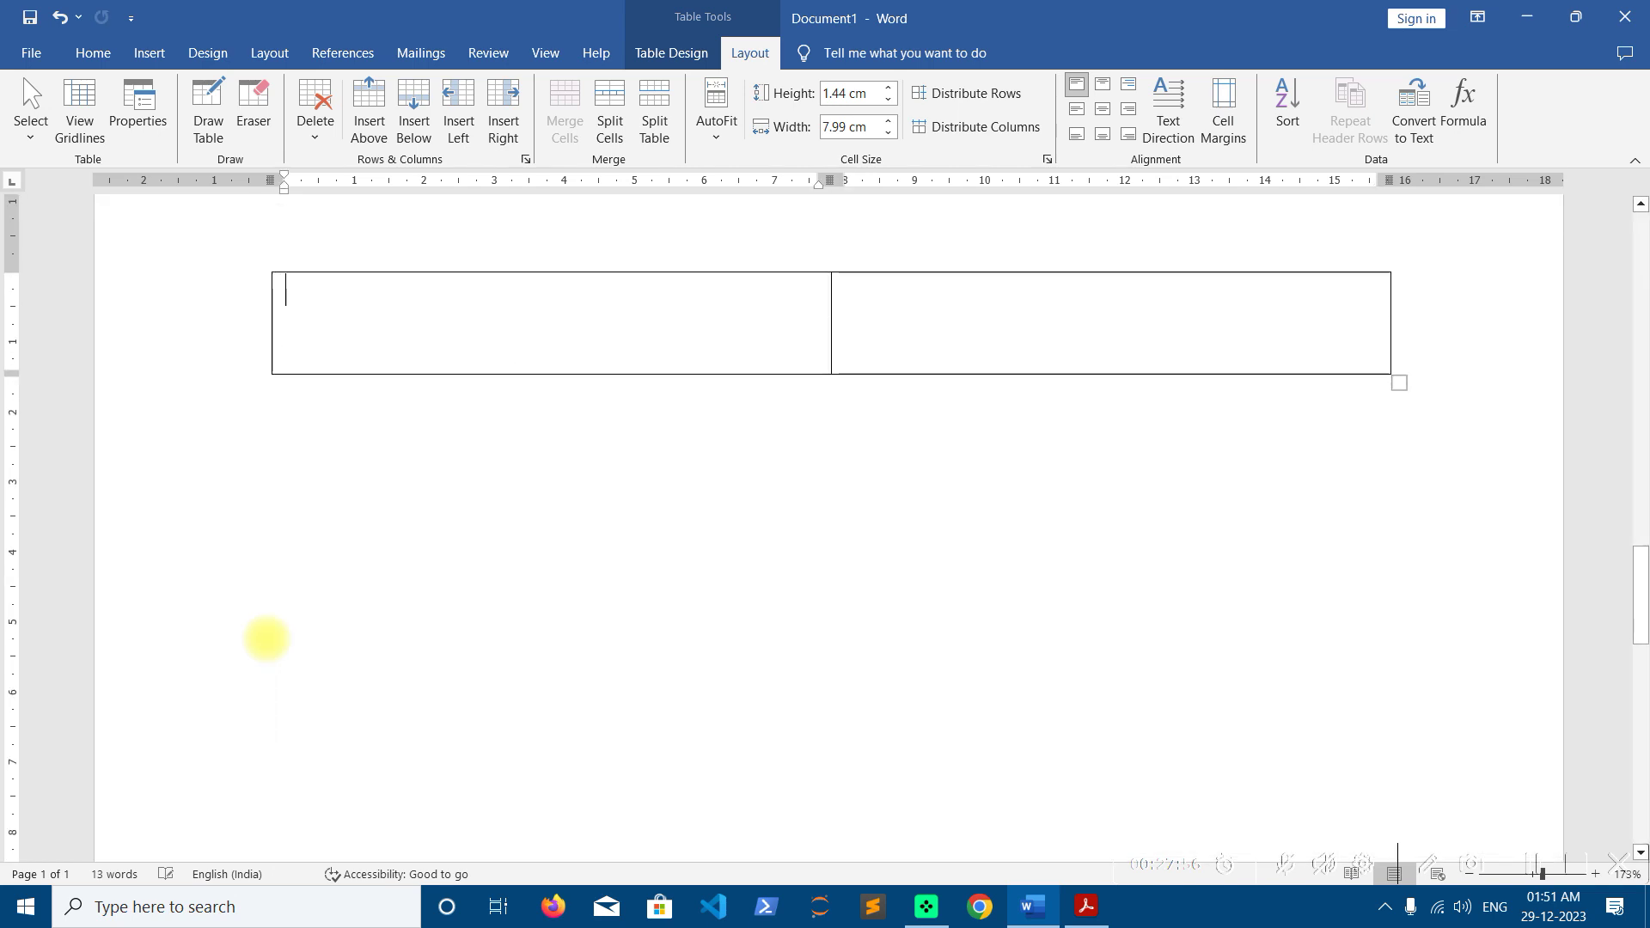
pyautogui.press('Tab')
pyautogui.press('Tab')
pyautogui.press('Tab')
pyautogui.press('Tab')
pyautogui.press('Tab')
pyautogui.press('Tab')
pyautogui.press('Tab')
pyautogui.press('Tab')
pyautogui.press('Tab')
pyautogui.press('Tab')
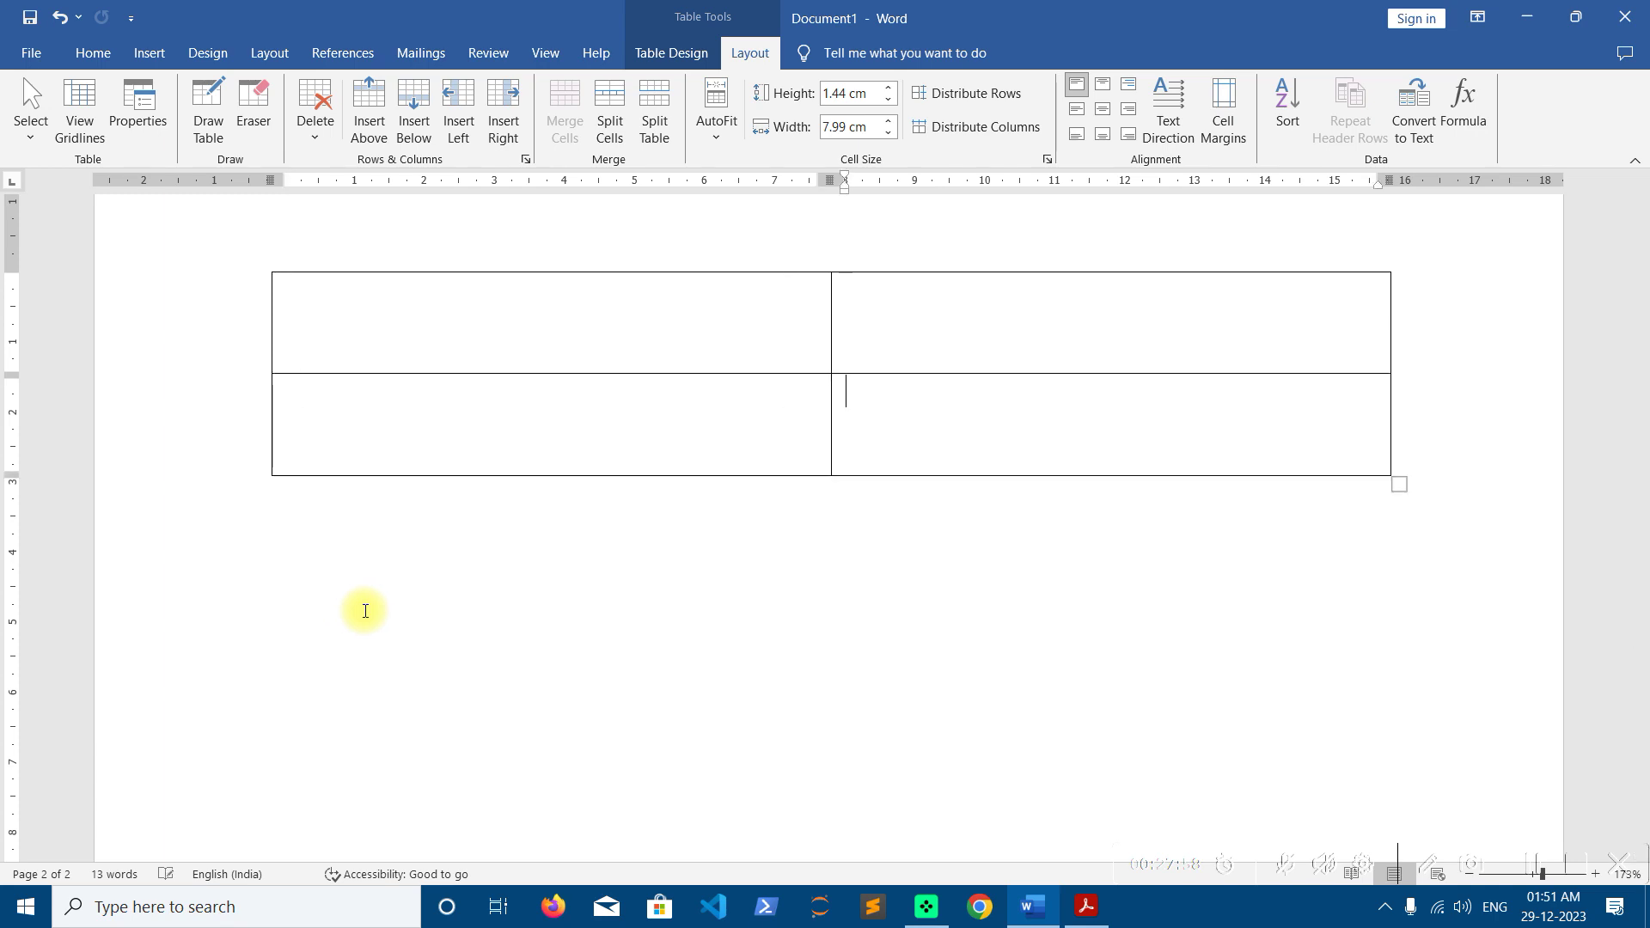
# Fill the remaining COURSE labels in the new rows down to R
pyautogui.scroll(10, 365, 612)
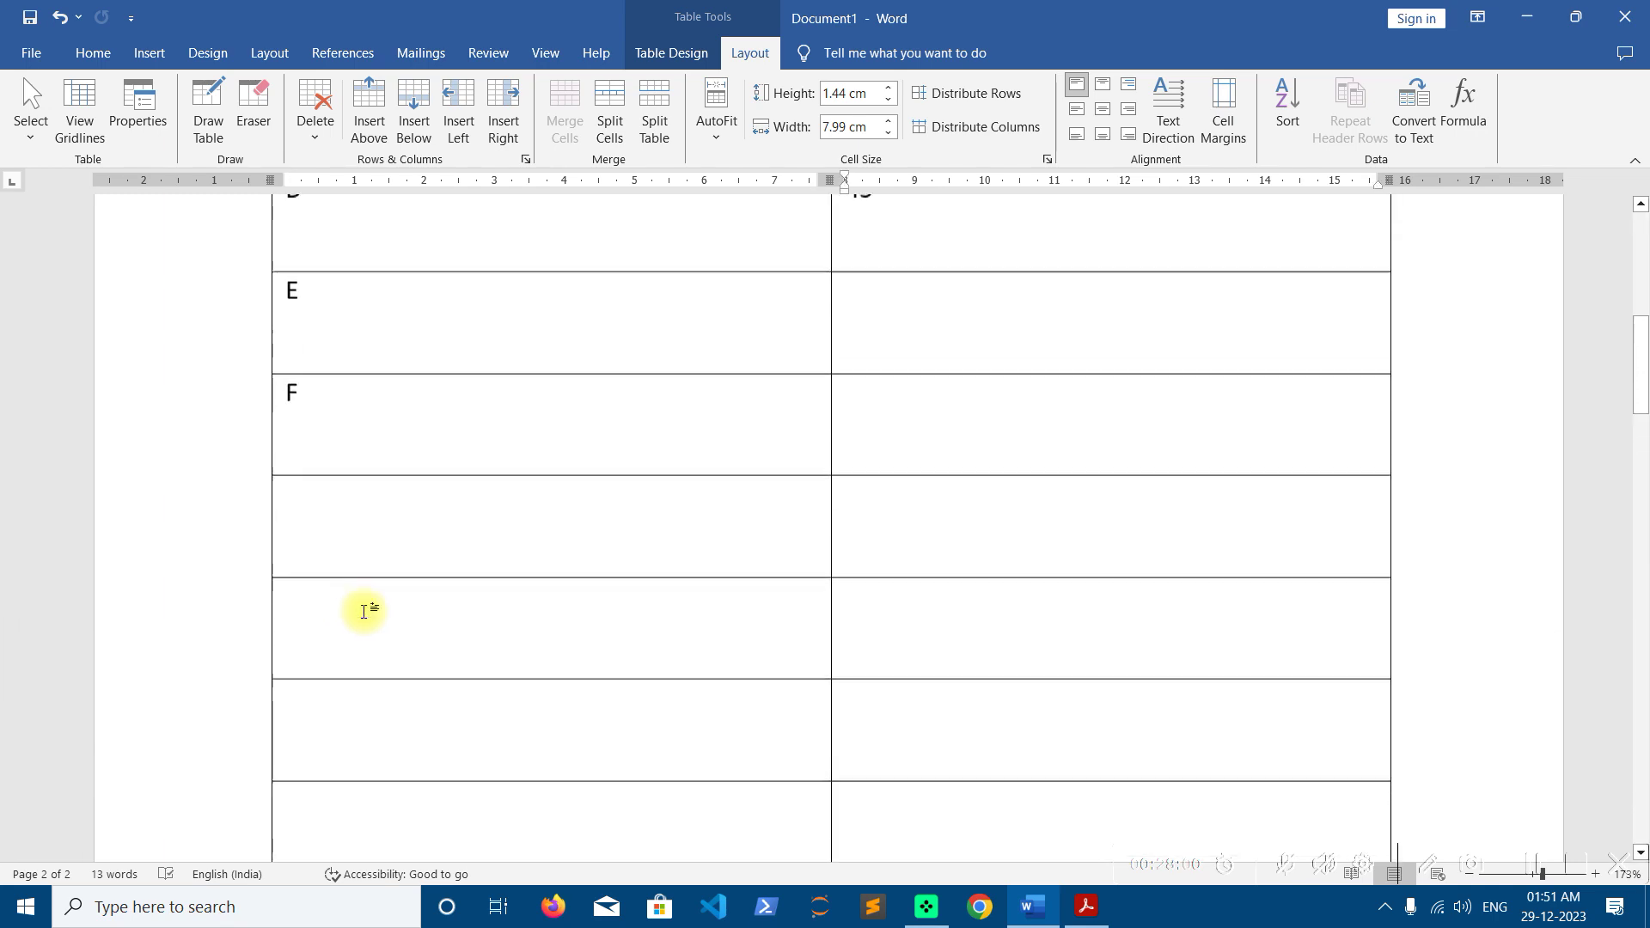
pyautogui.scroll(-2, 332, 647)
pyautogui.click(332, 647)
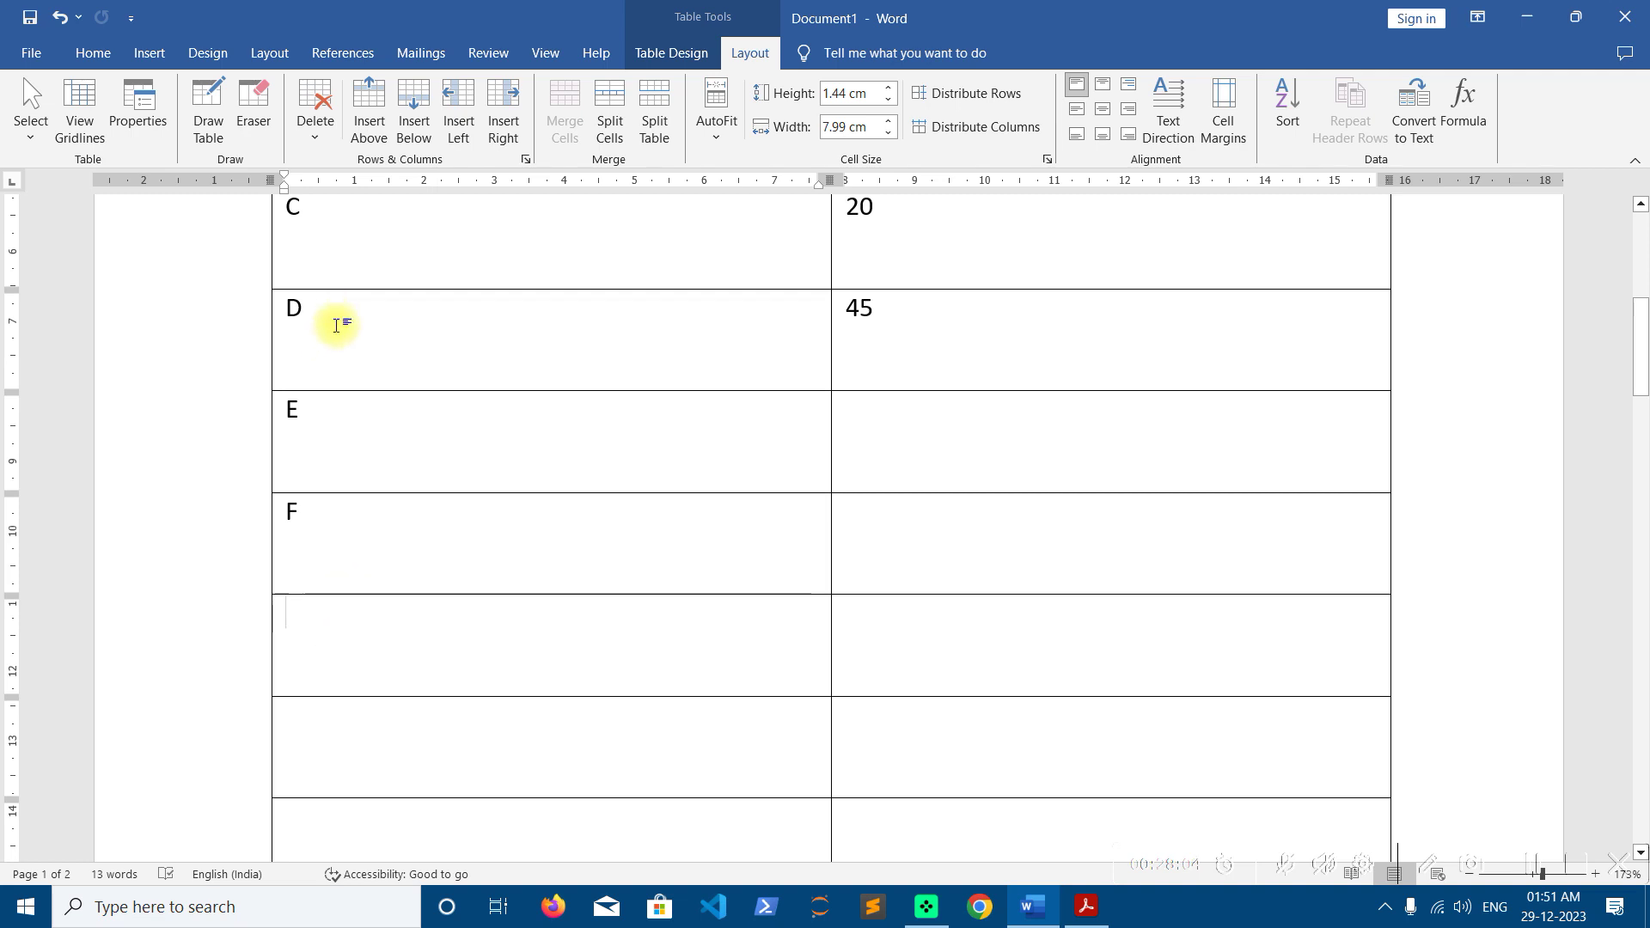
pyautogui.write('G')
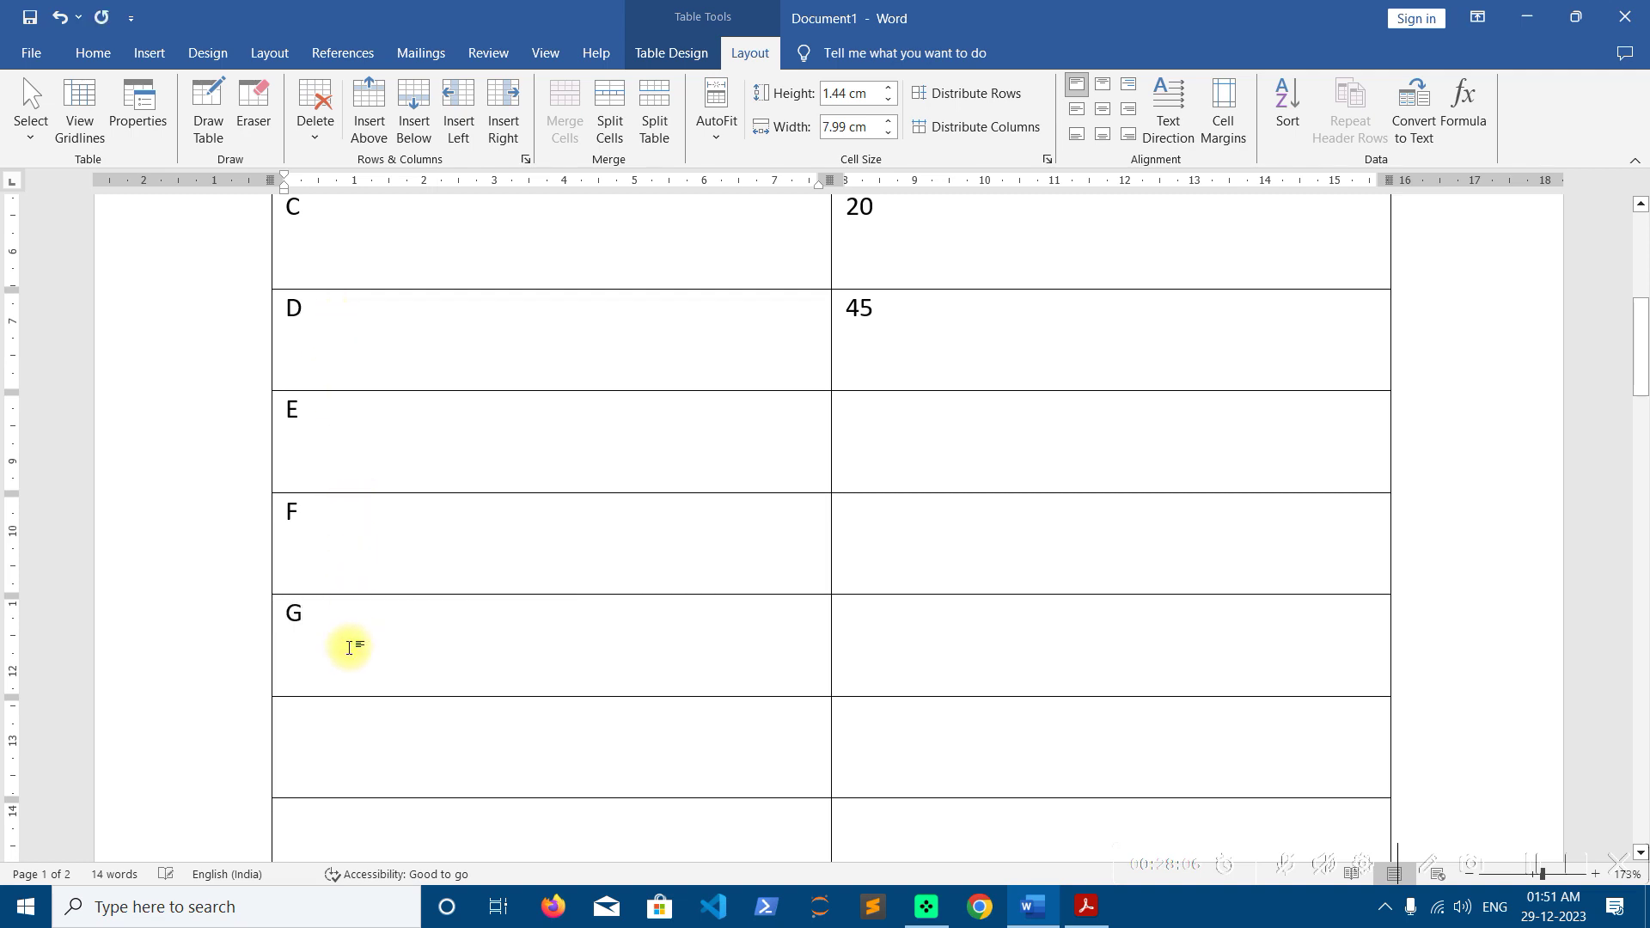
pyautogui.write('H')
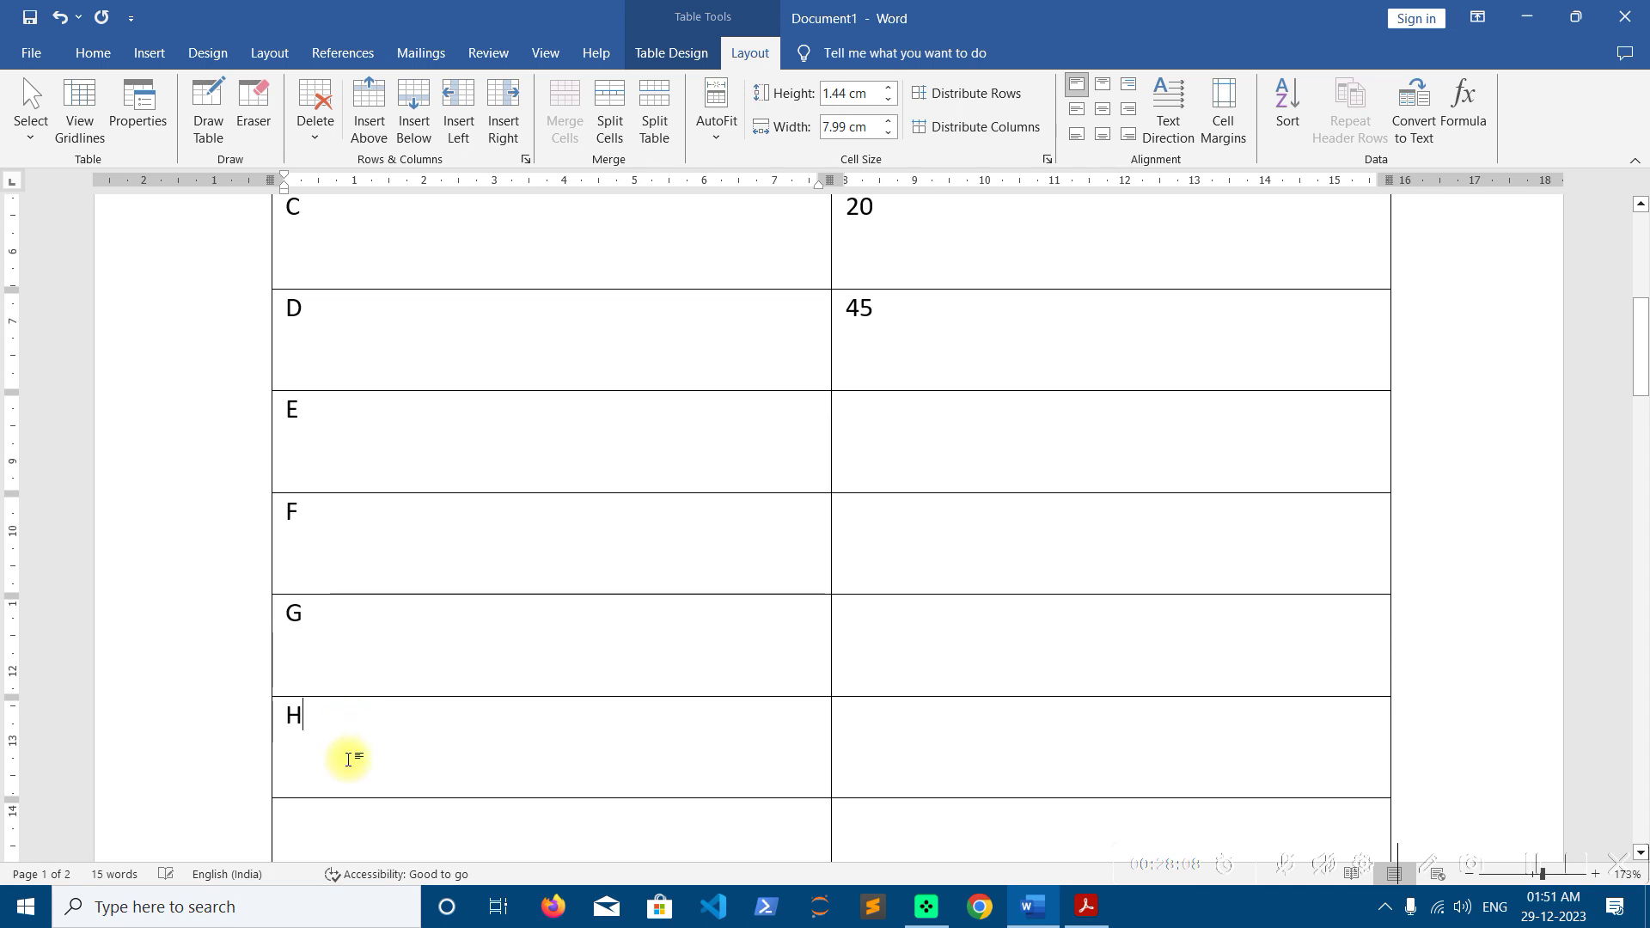
pyautogui.write('I')
pyautogui.scroll(-3, 366, 774)
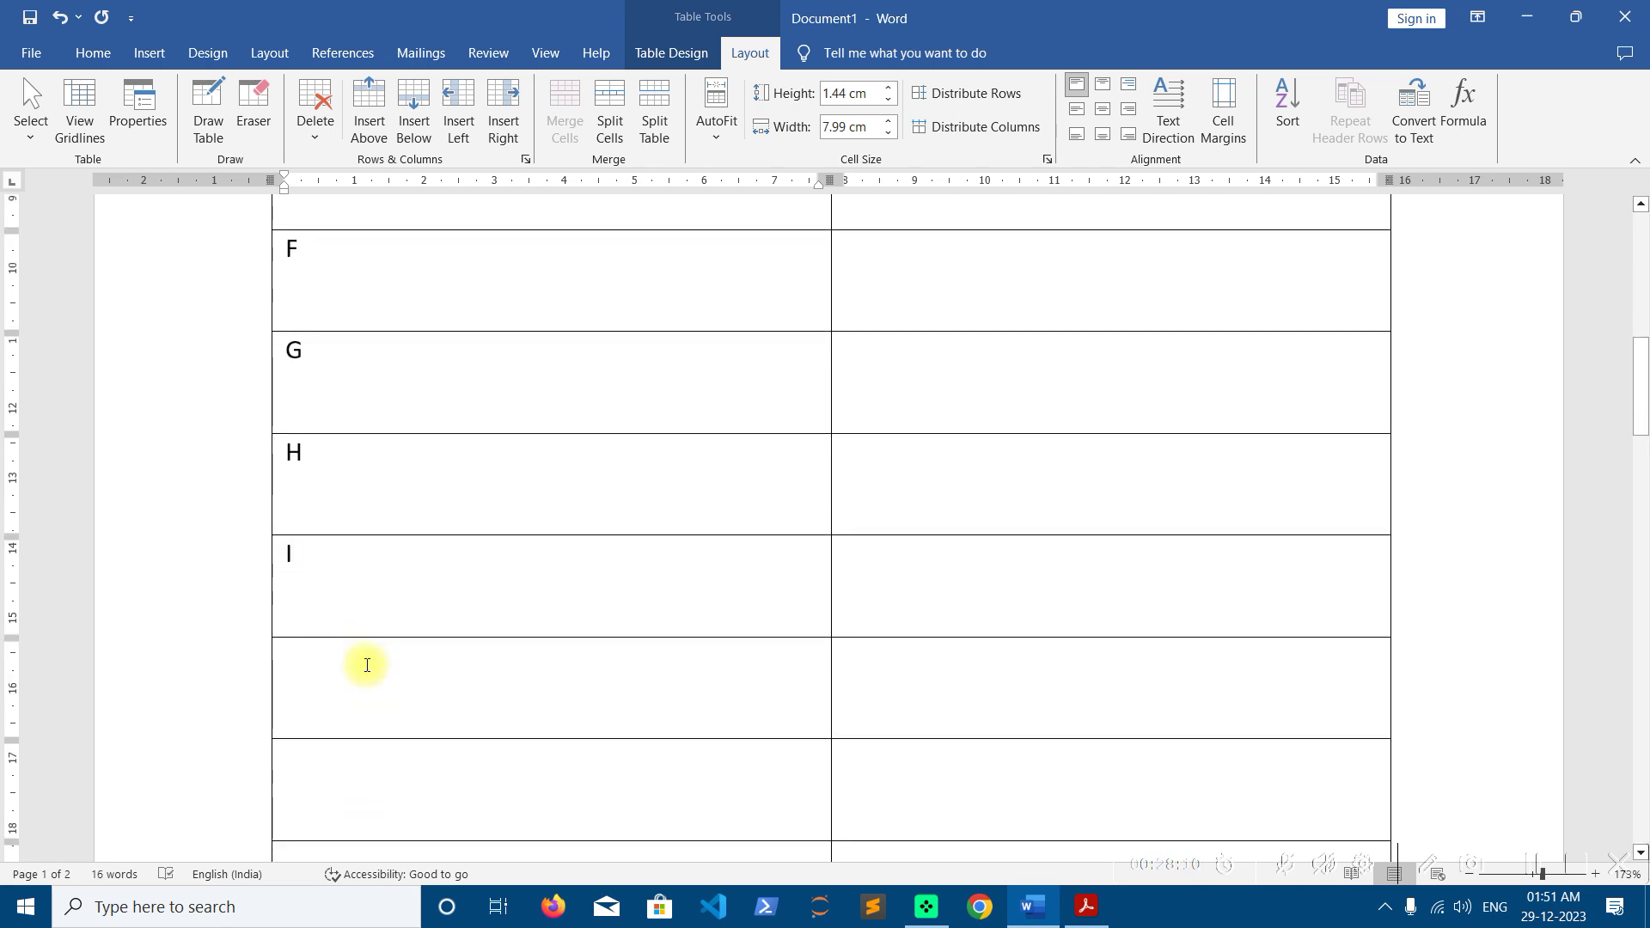
pyautogui.scroll(-3, 365, 664)
pyautogui.click(361, 550)
pyautogui.write('K')
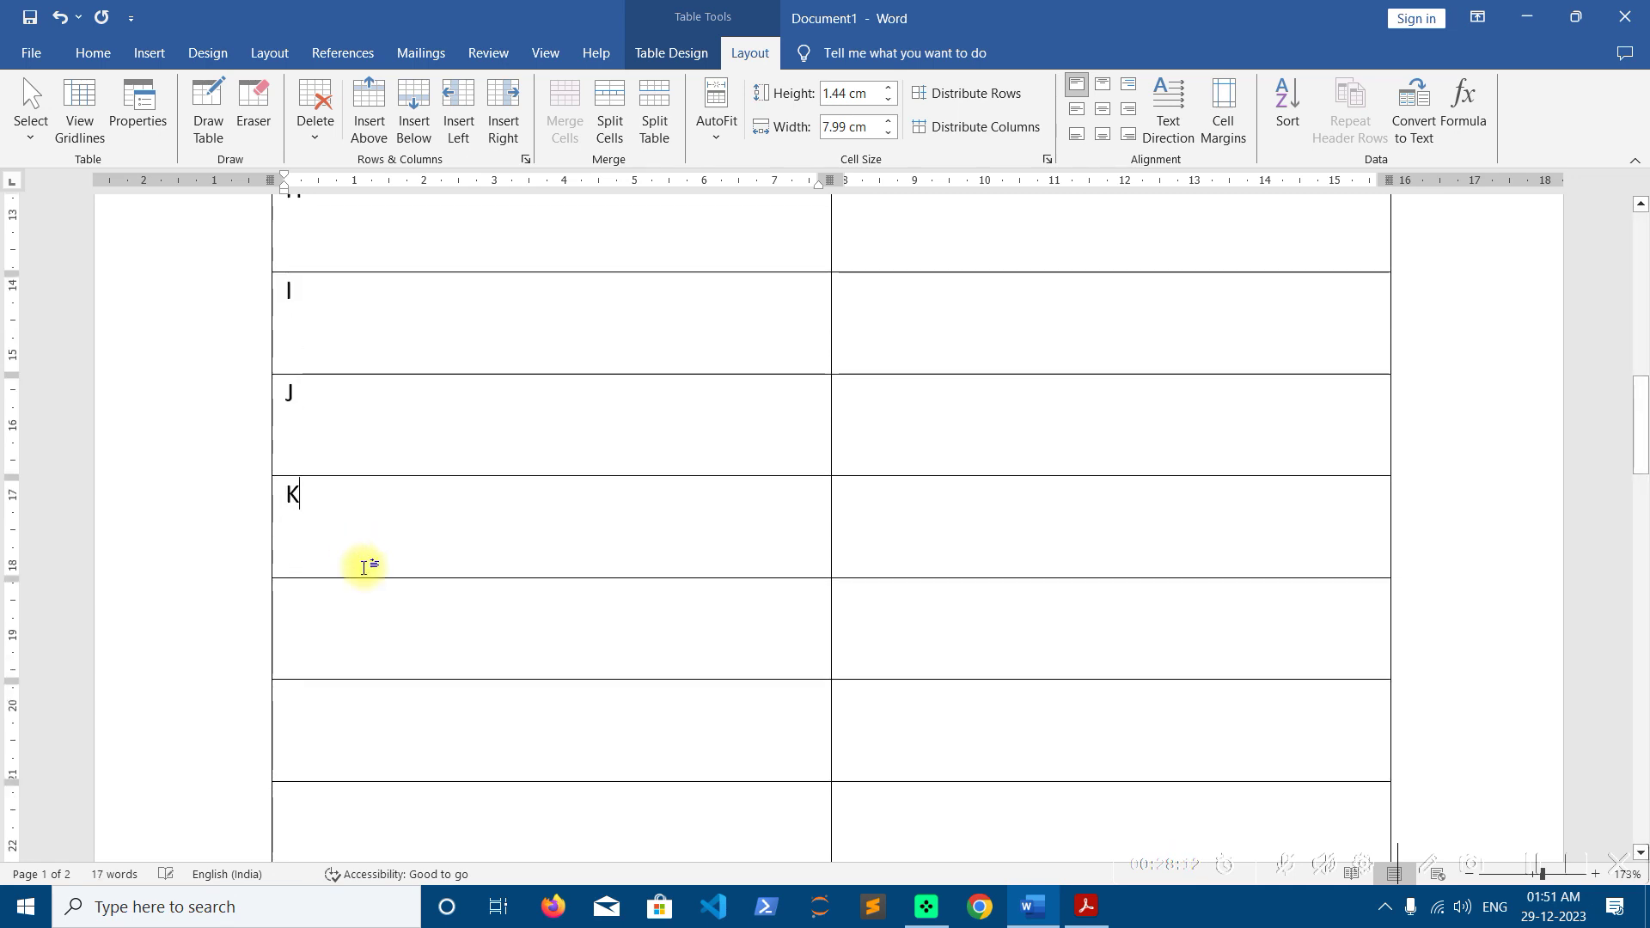
pyautogui.scroll(-2, 369, 564)
pyautogui.write('L')
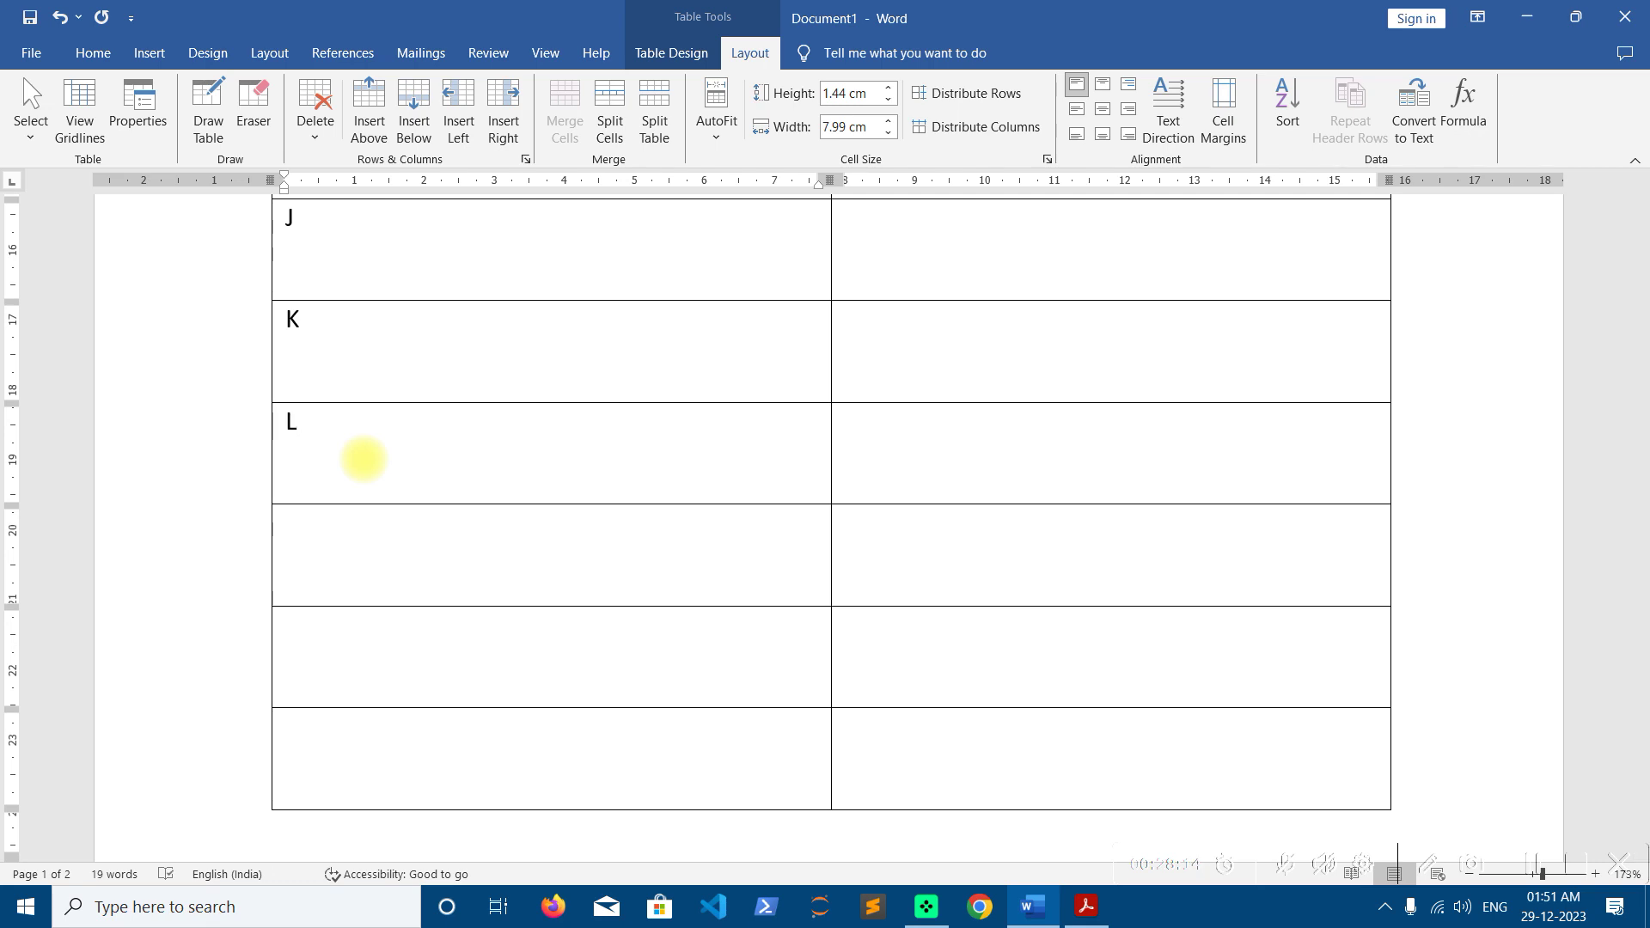
pyautogui.write('O')
pyautogui.press('Down')
pyautogui.write('P')
pyautogui.press('Down')
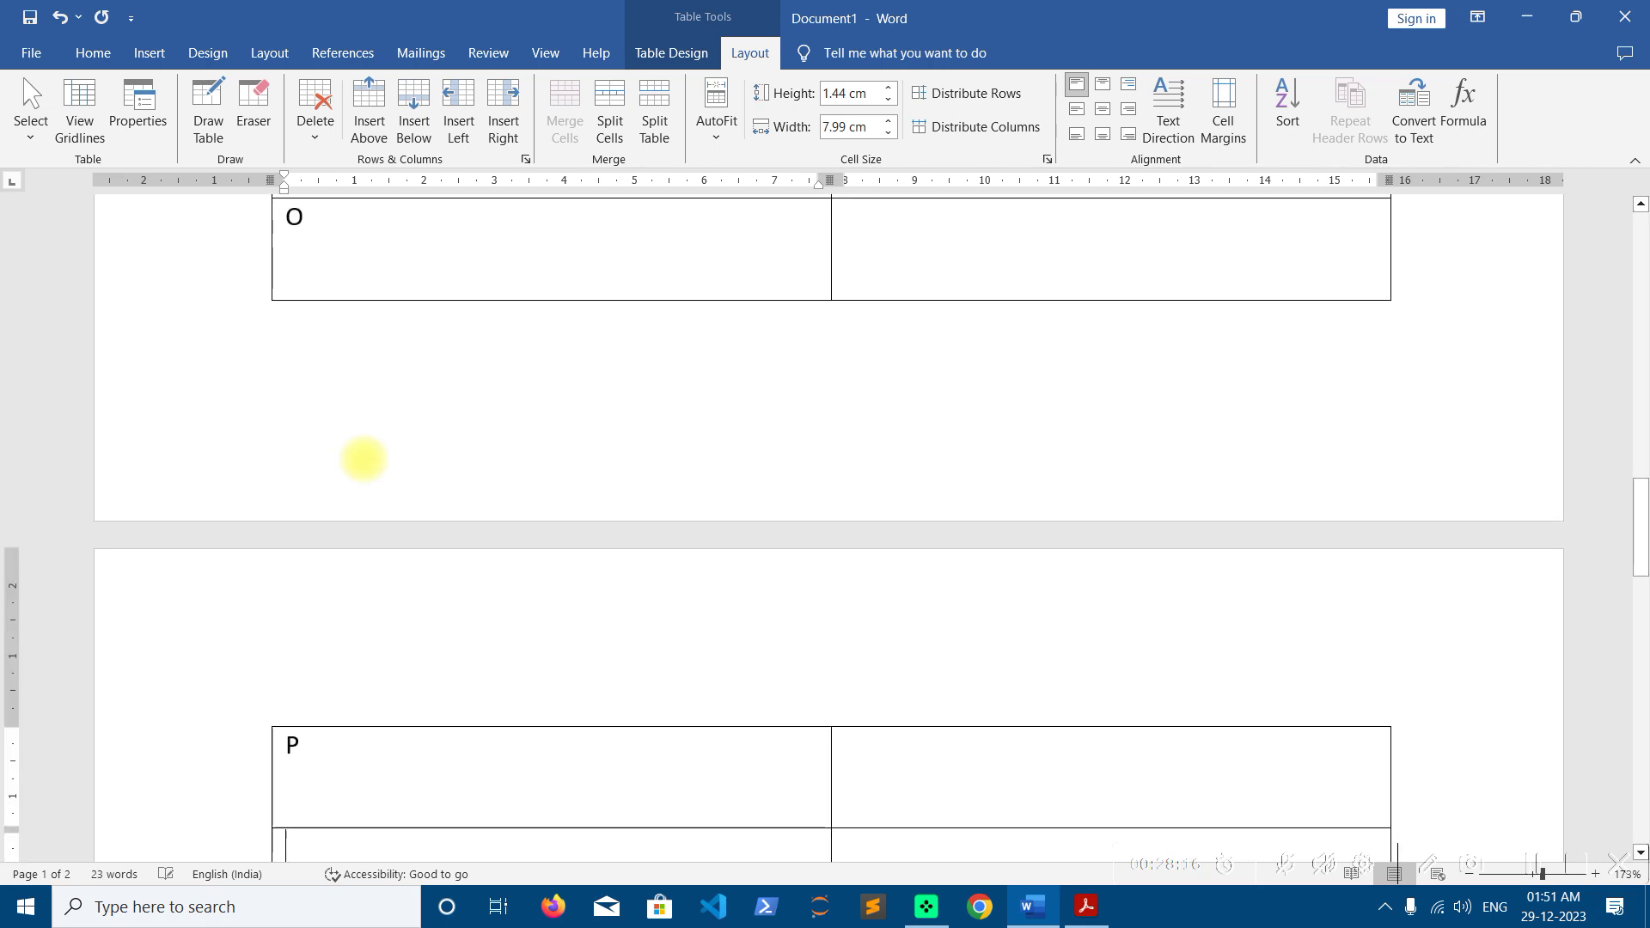
pyautogui.write('Q')
pyautogui.press('Down')
pyautogui.write('R')
pyautogui.press('Down')
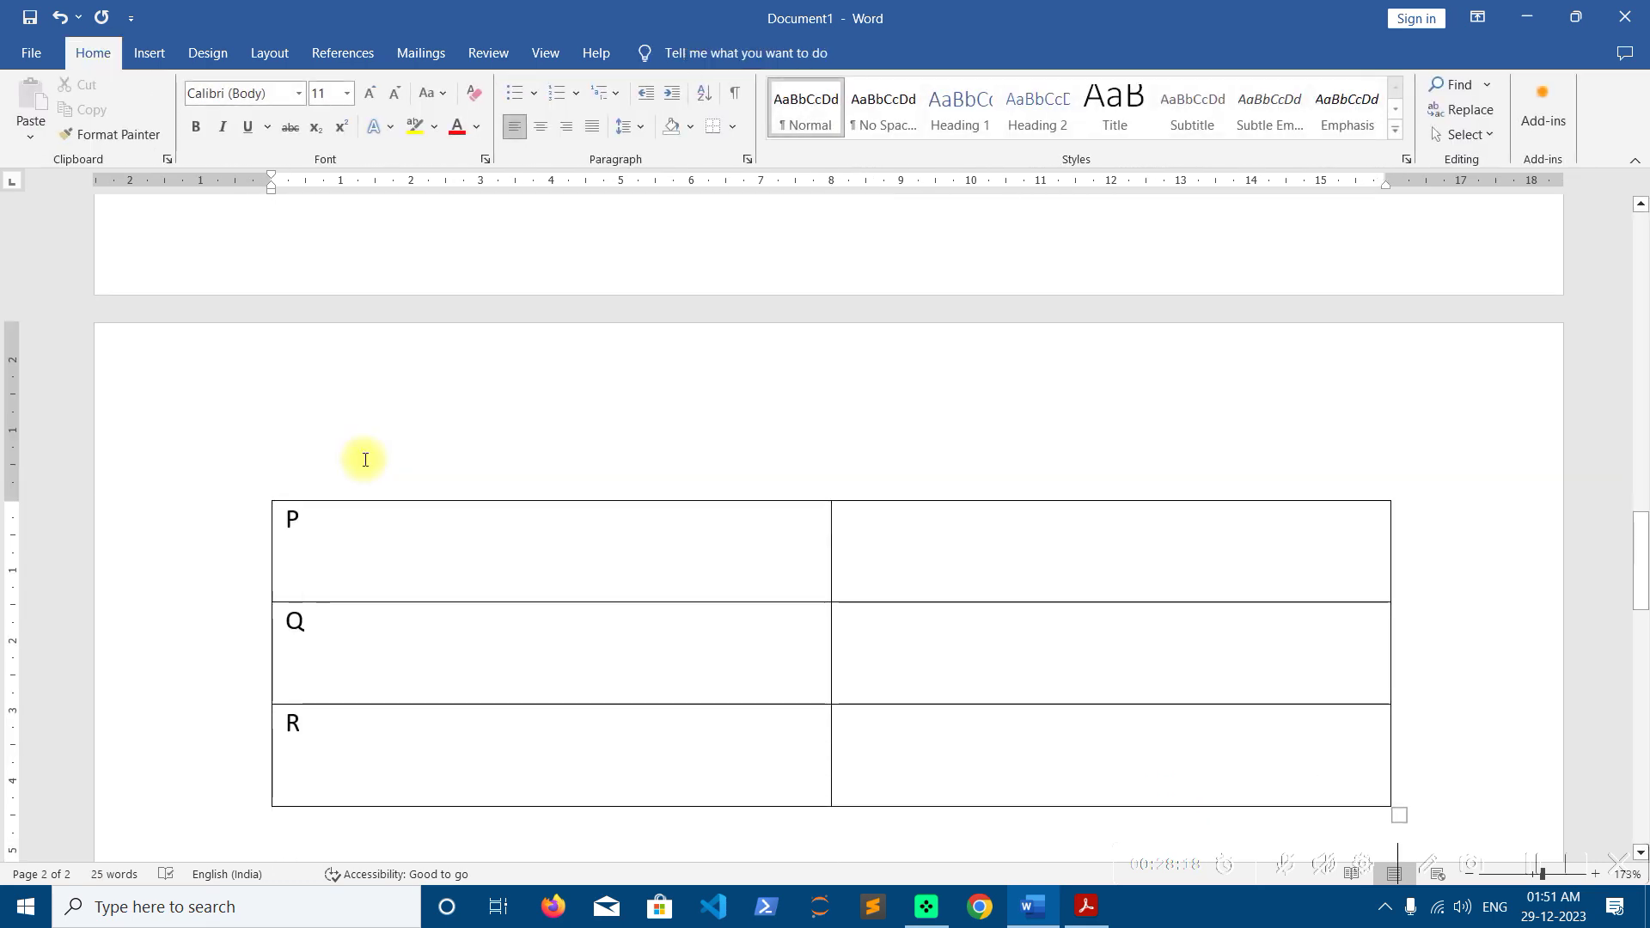
pyautogui.scroll(-2, 409, 456)
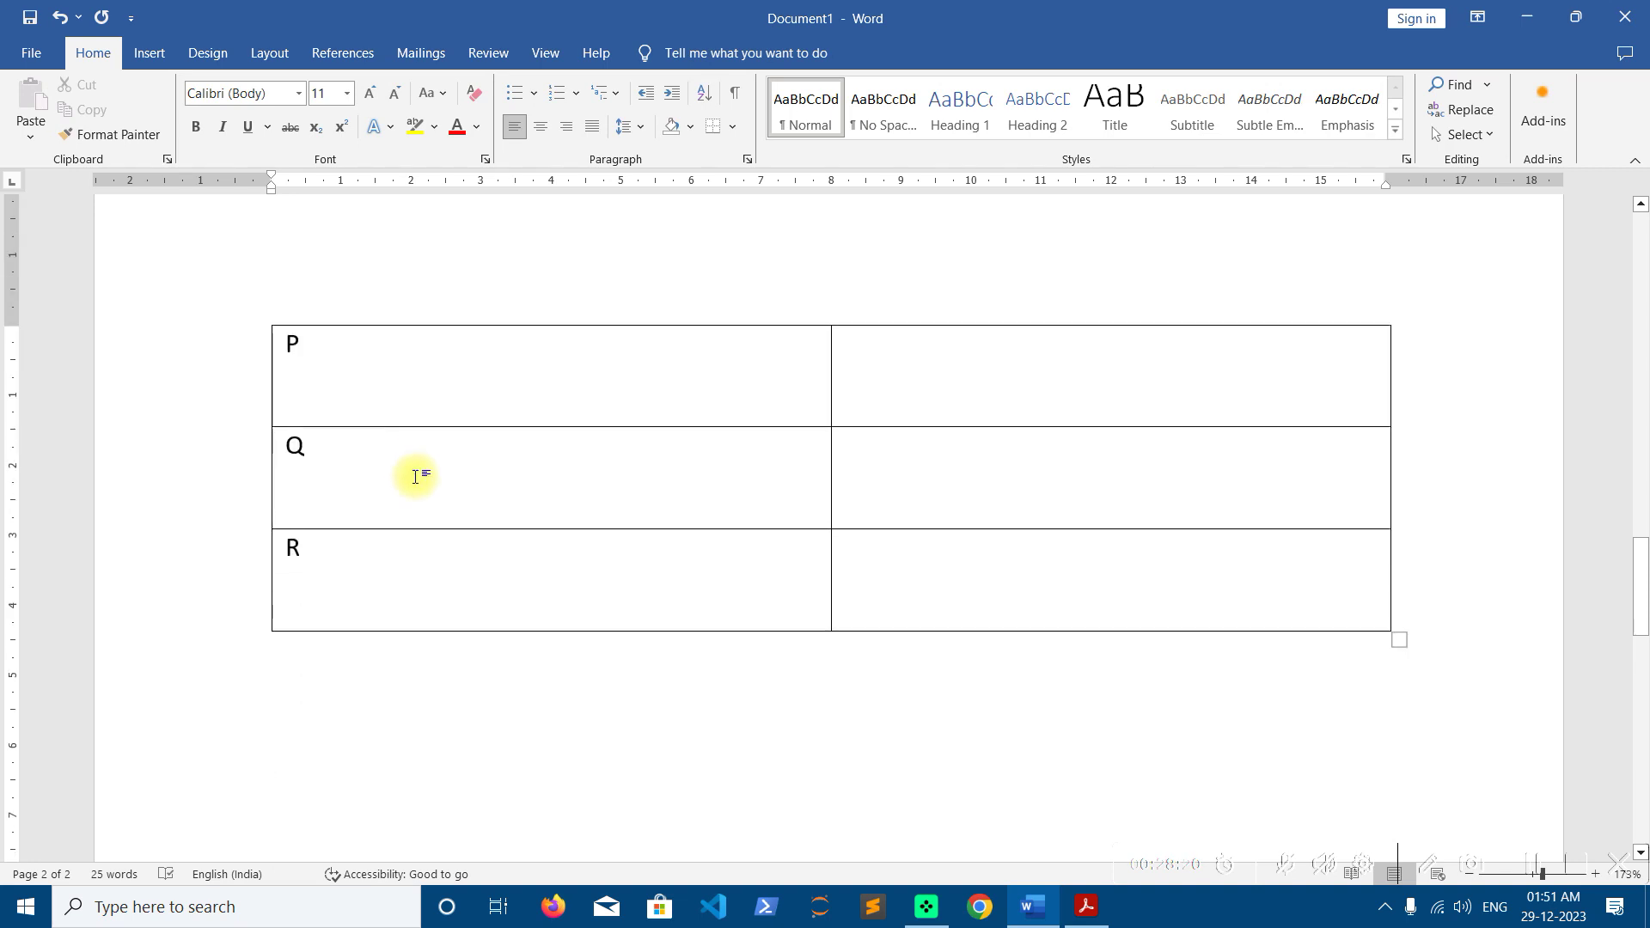
pyautogui.scroll(5, 483, 560)
pyautogui.scroll(10, 486, 560)
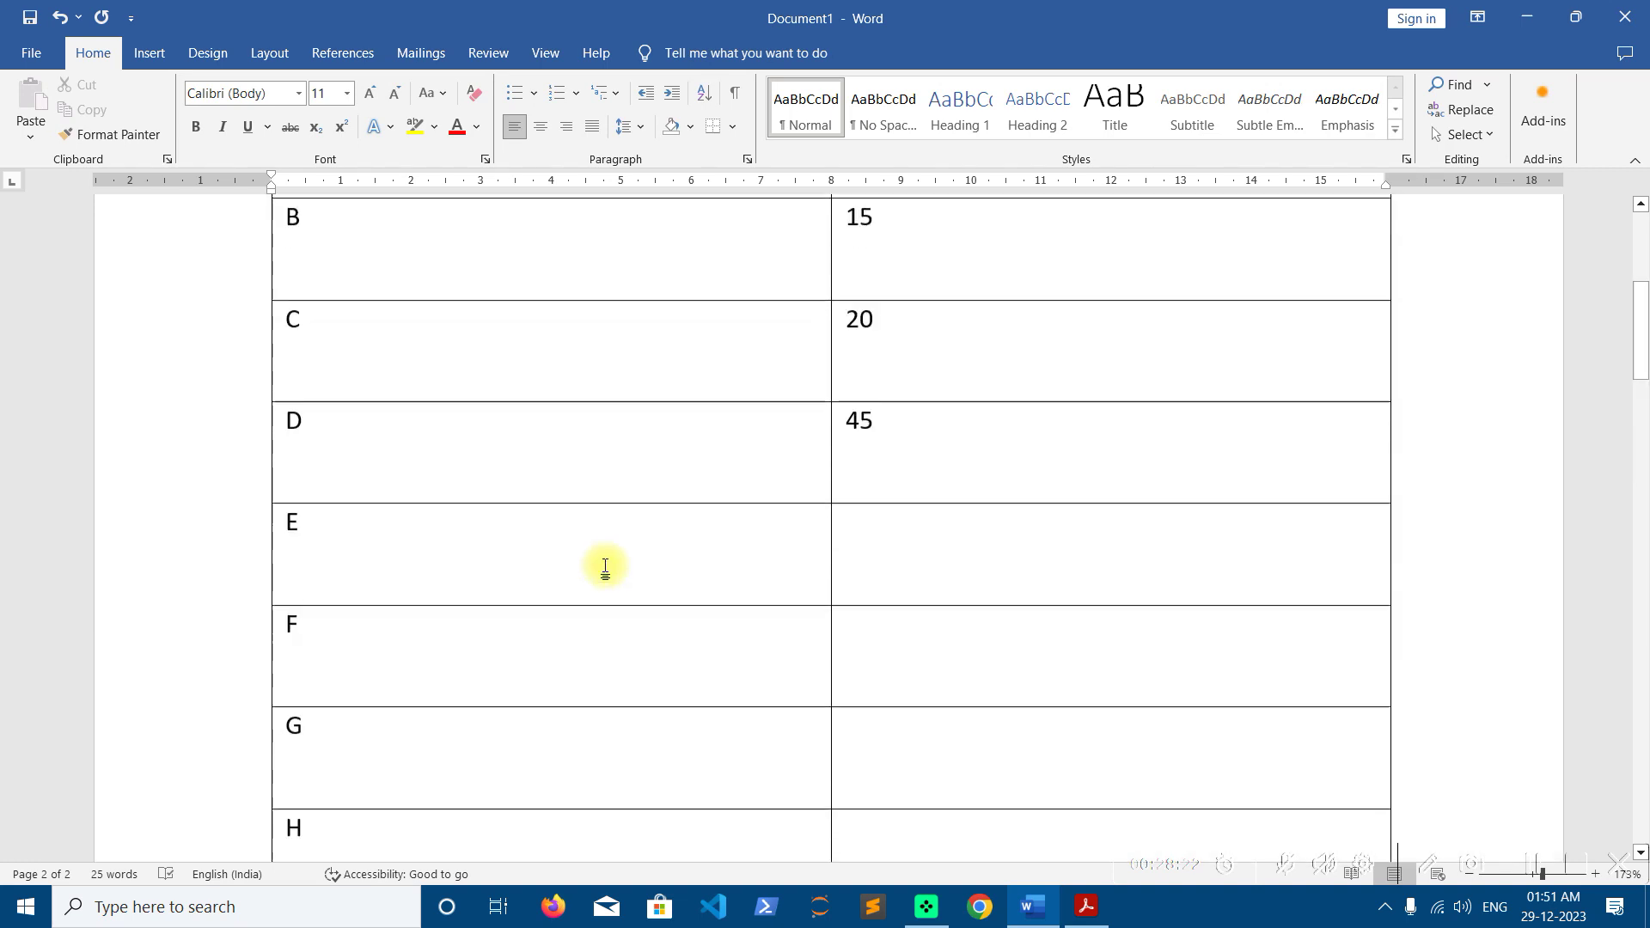
pyautogui.click(870, 748)
pyautogui.moveTo(914, 622); pyautogui.dragTo(832, 627)
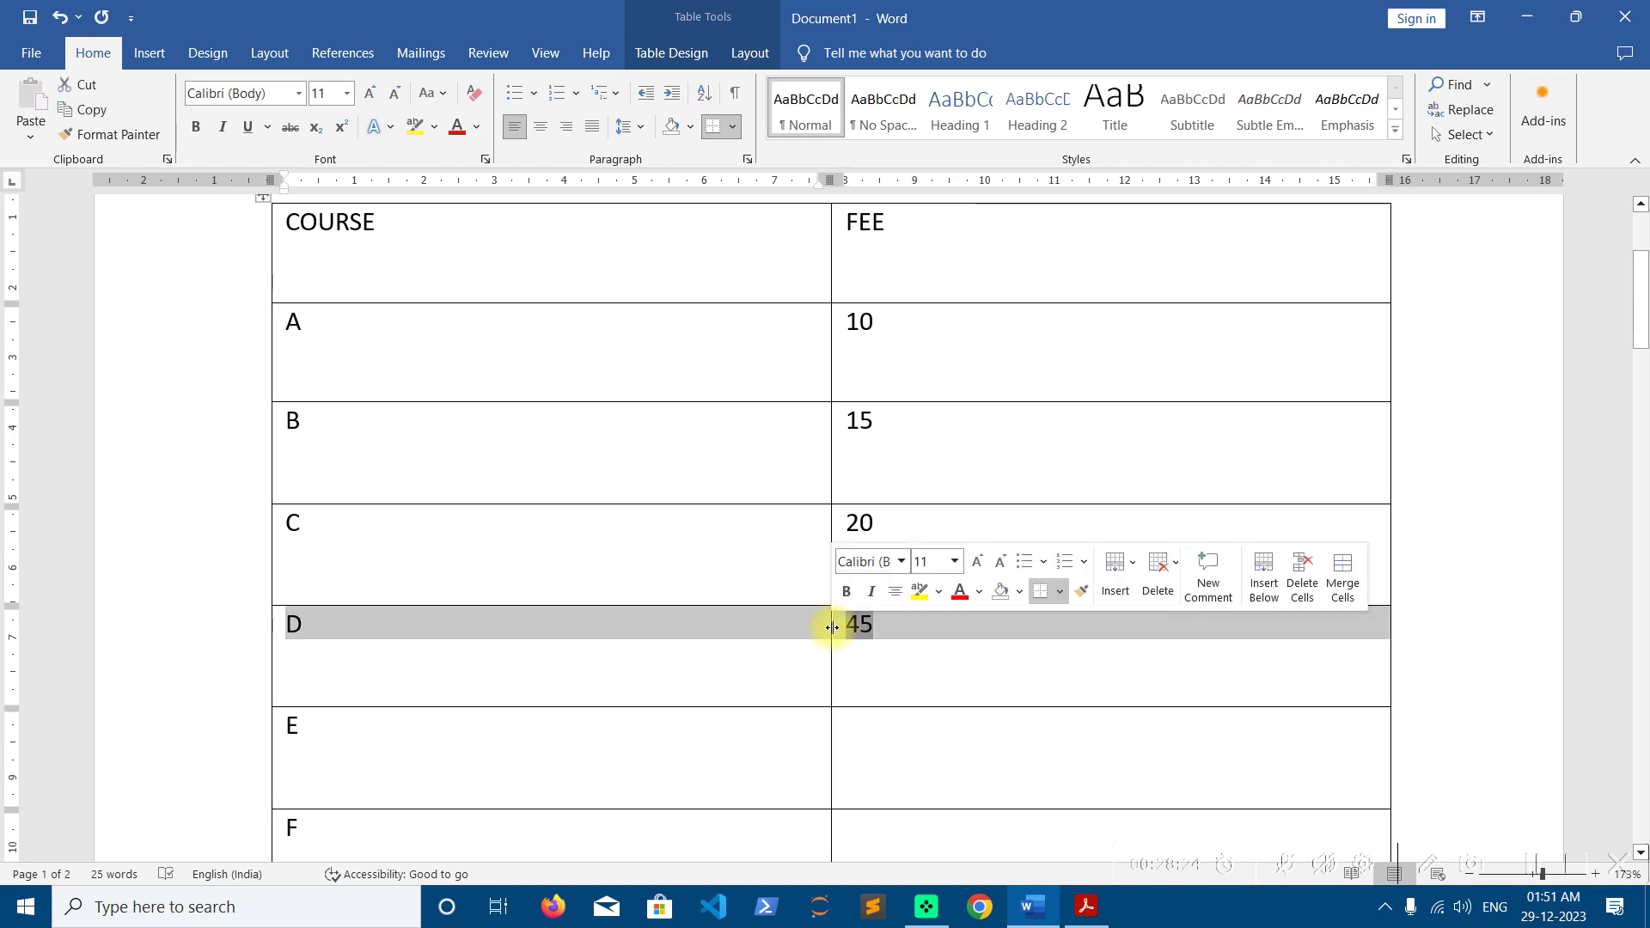
# Enter FEE values for rows D to K, rising by 5 from 25 to 60
pyautogui.click(966, 641)
pyautogui.write('25')
pyautogui.write('3')
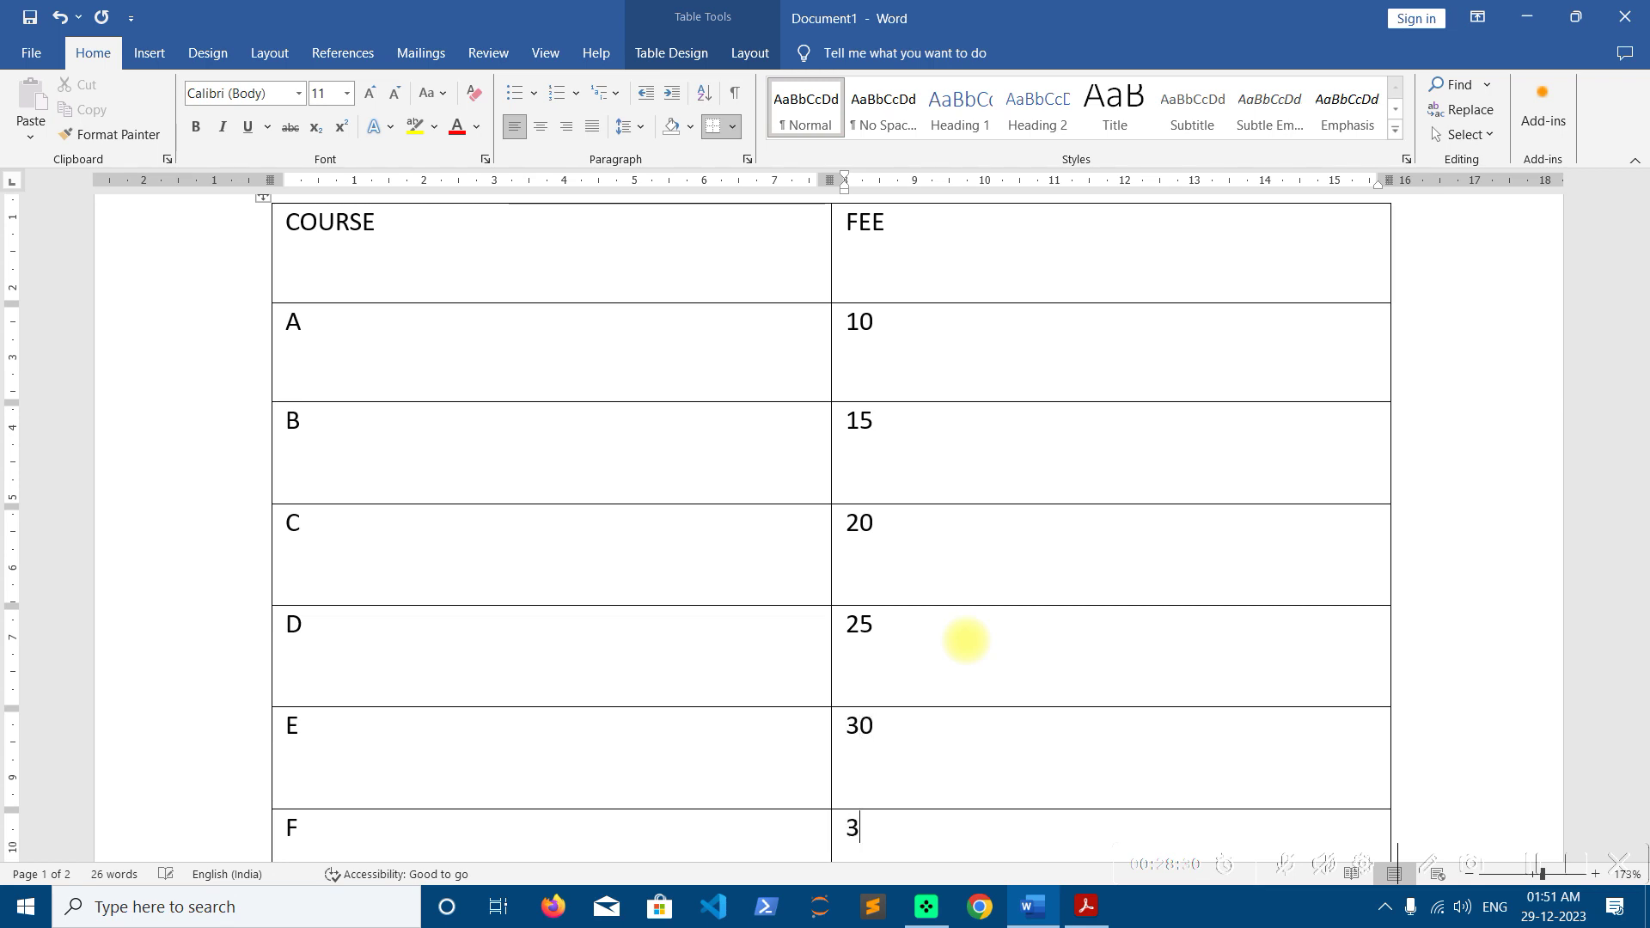
pyautogui.scroll(-1, 966, 641)
pyautogui.write('35')
pyautogui.press('Down')
pyautogui.write('40')
pyautogui.press('Down')
pyautogui.write('4550')
pyautogui.press('Down')
pyautogui.write('4')
pyautogui.write('55')
pyautogui.press('Down')
pyautogui.write('60')
pyautogui.press('Down')
# Enter FEE values for rows L to R, rising by 5 from 65 to 95
pyautogui.write('65')
pyautogui.press('Down')
pyautogui.write('6')
pyautogui.press('BackSpace')
pyautogui.write('7')
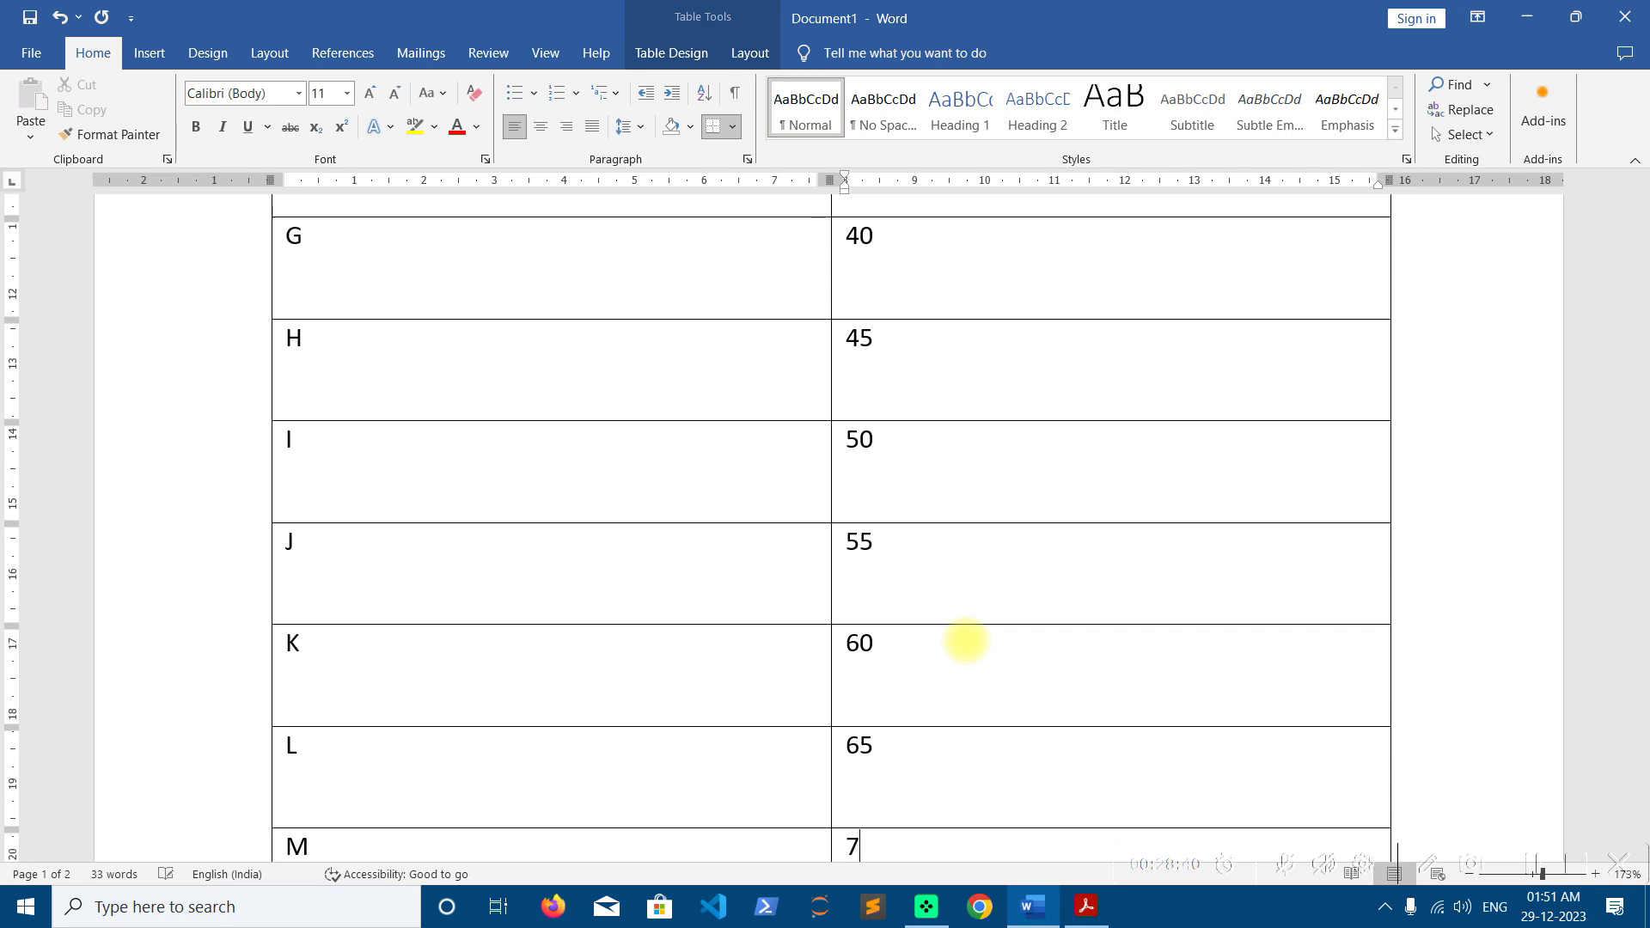
pyautogui.write('0')
pyautogui.press('Down')
pyautogui.write('75')
pyautogui.press('Down')
pyautogui.write('8')
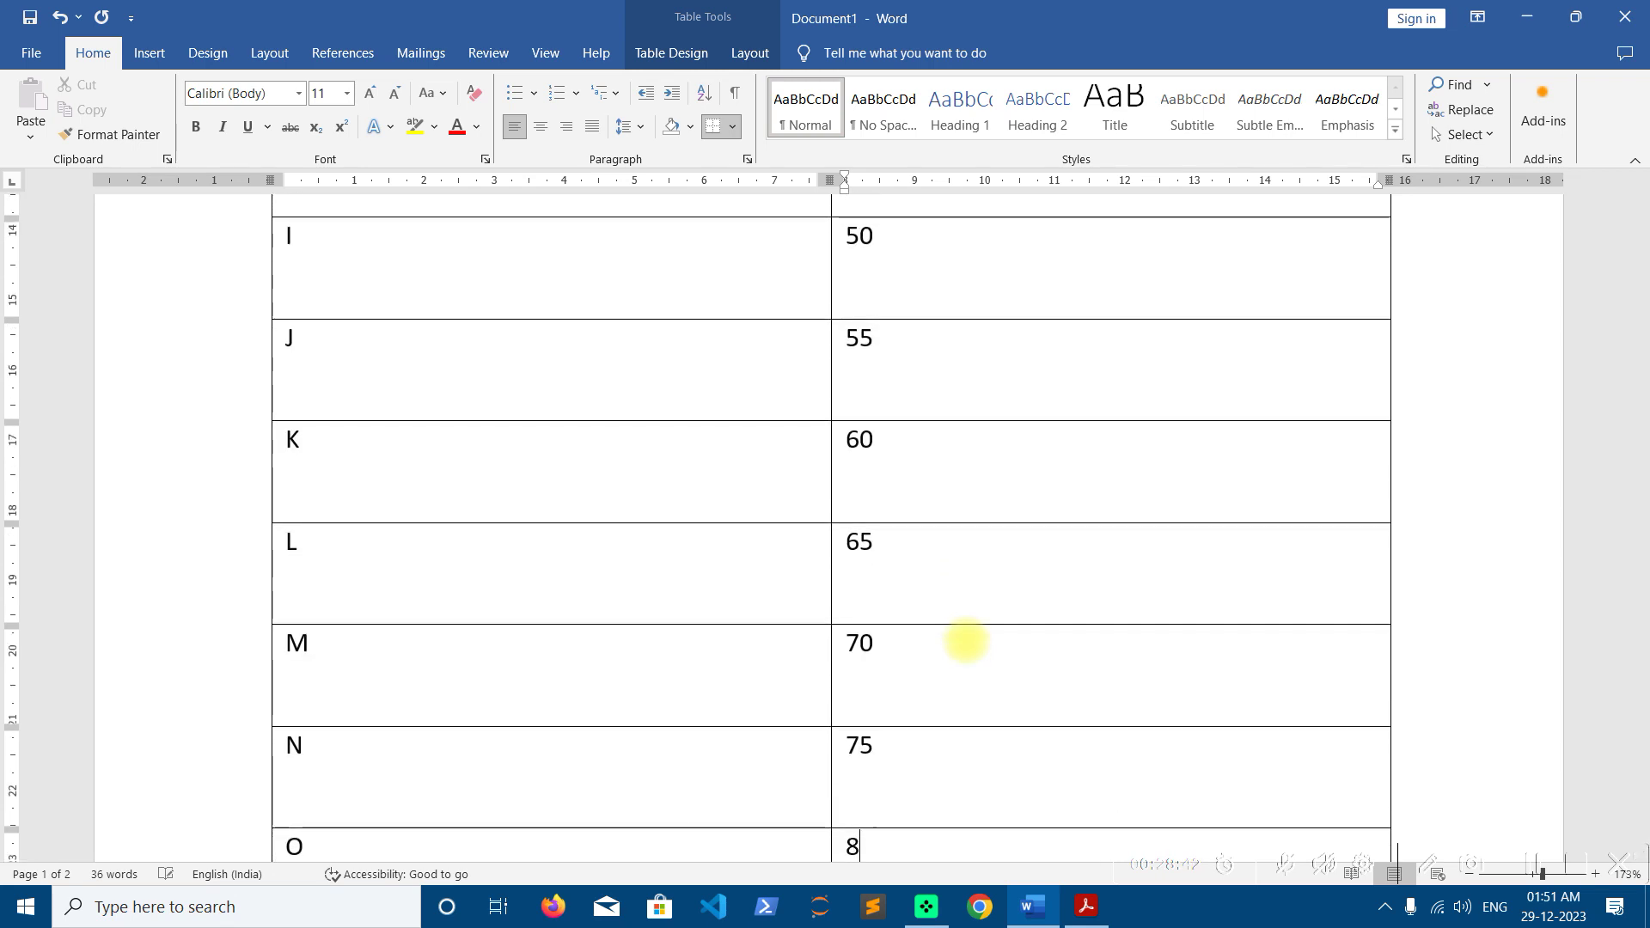
pyautogui.write('0')
pyautogui.press('Down')
pyautogui.write('85')
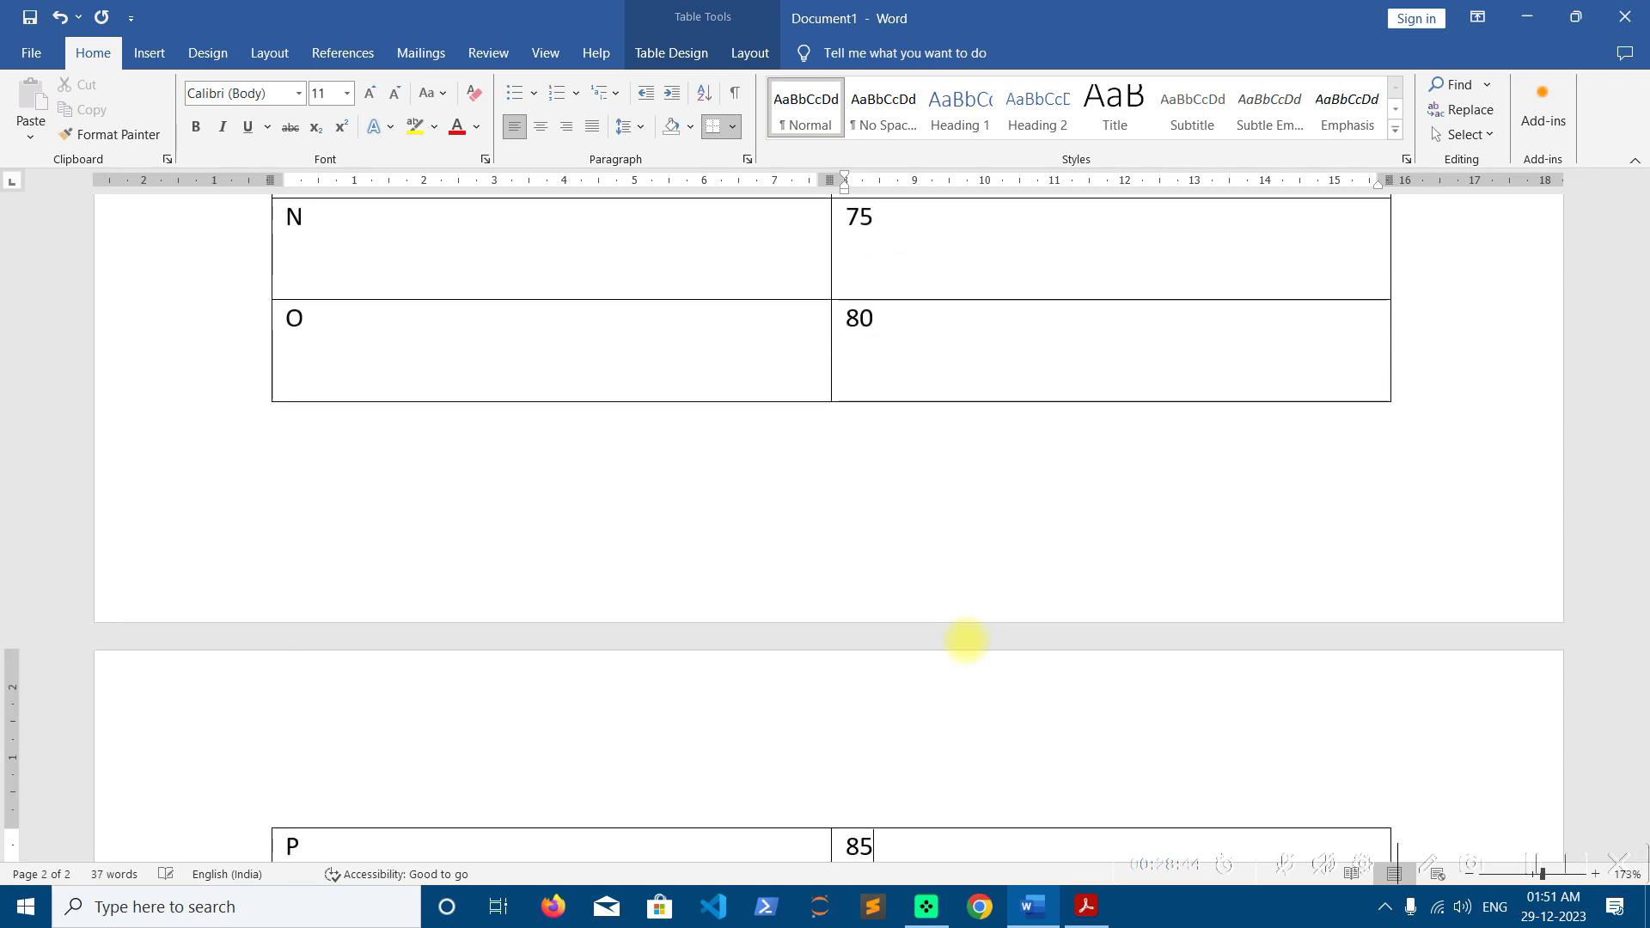
pyautogui.press('Down')
pyautogui.write('90')
pyautogui.press('Down')
pyautogui.write('95')
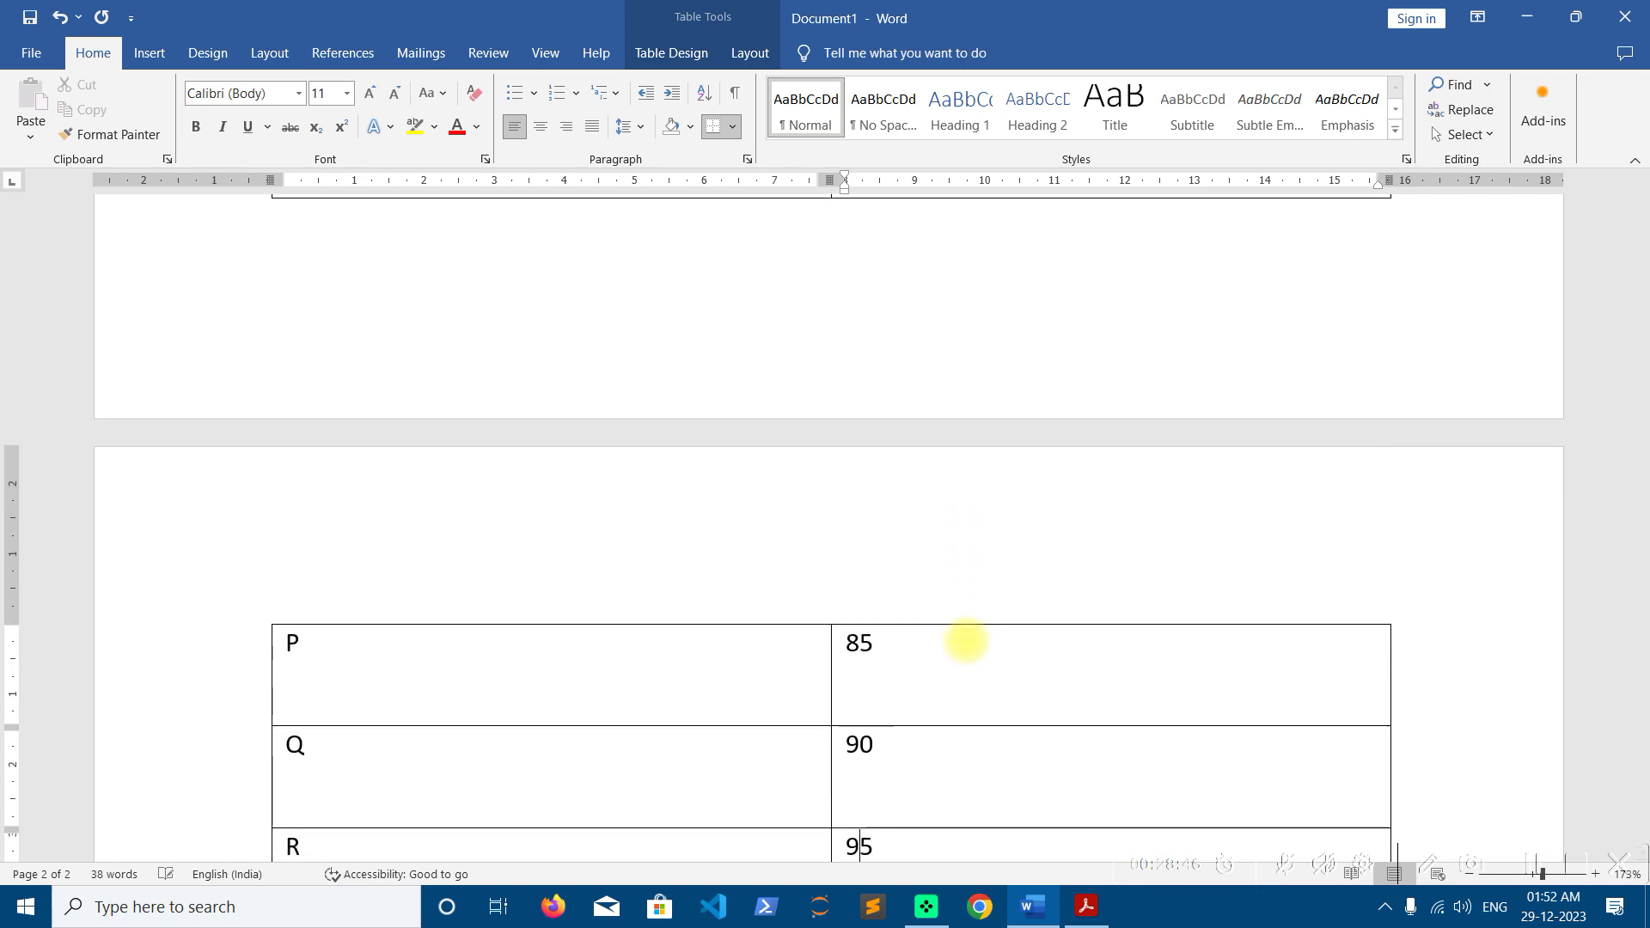
pyautogui.press('Down')
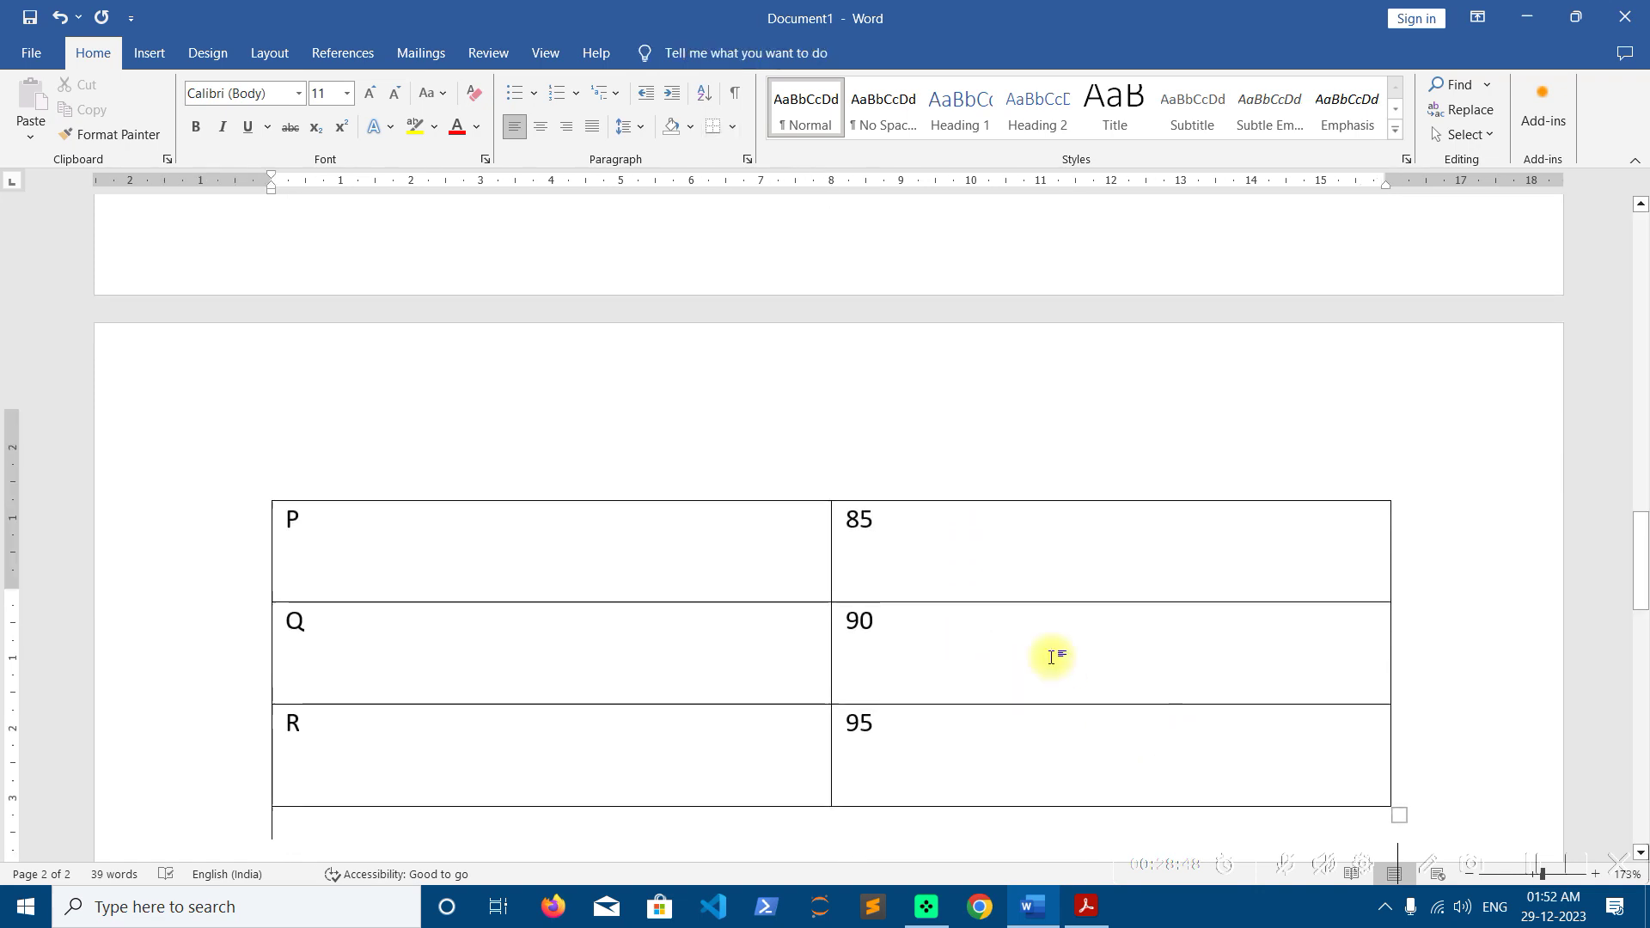
pyautogui.scroll(1, 946, 602)
# Turn on Repeat Header Rows with the caret in the COURSE header row
pyautogui.click(741, 667)
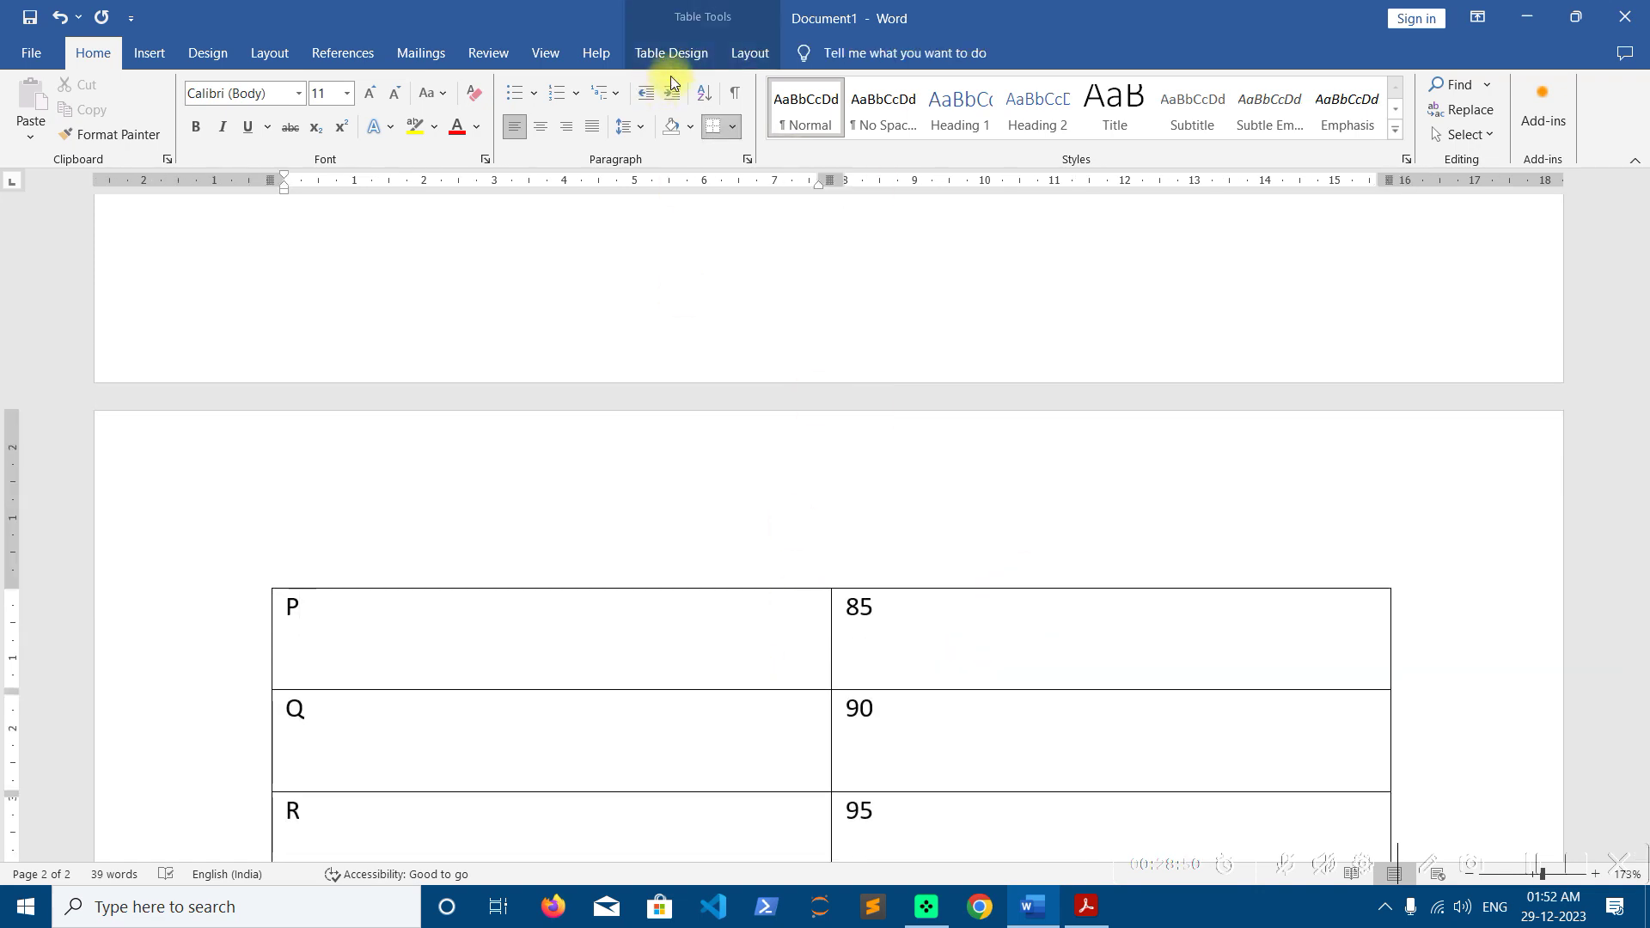
pyautogui.click(696, 57)
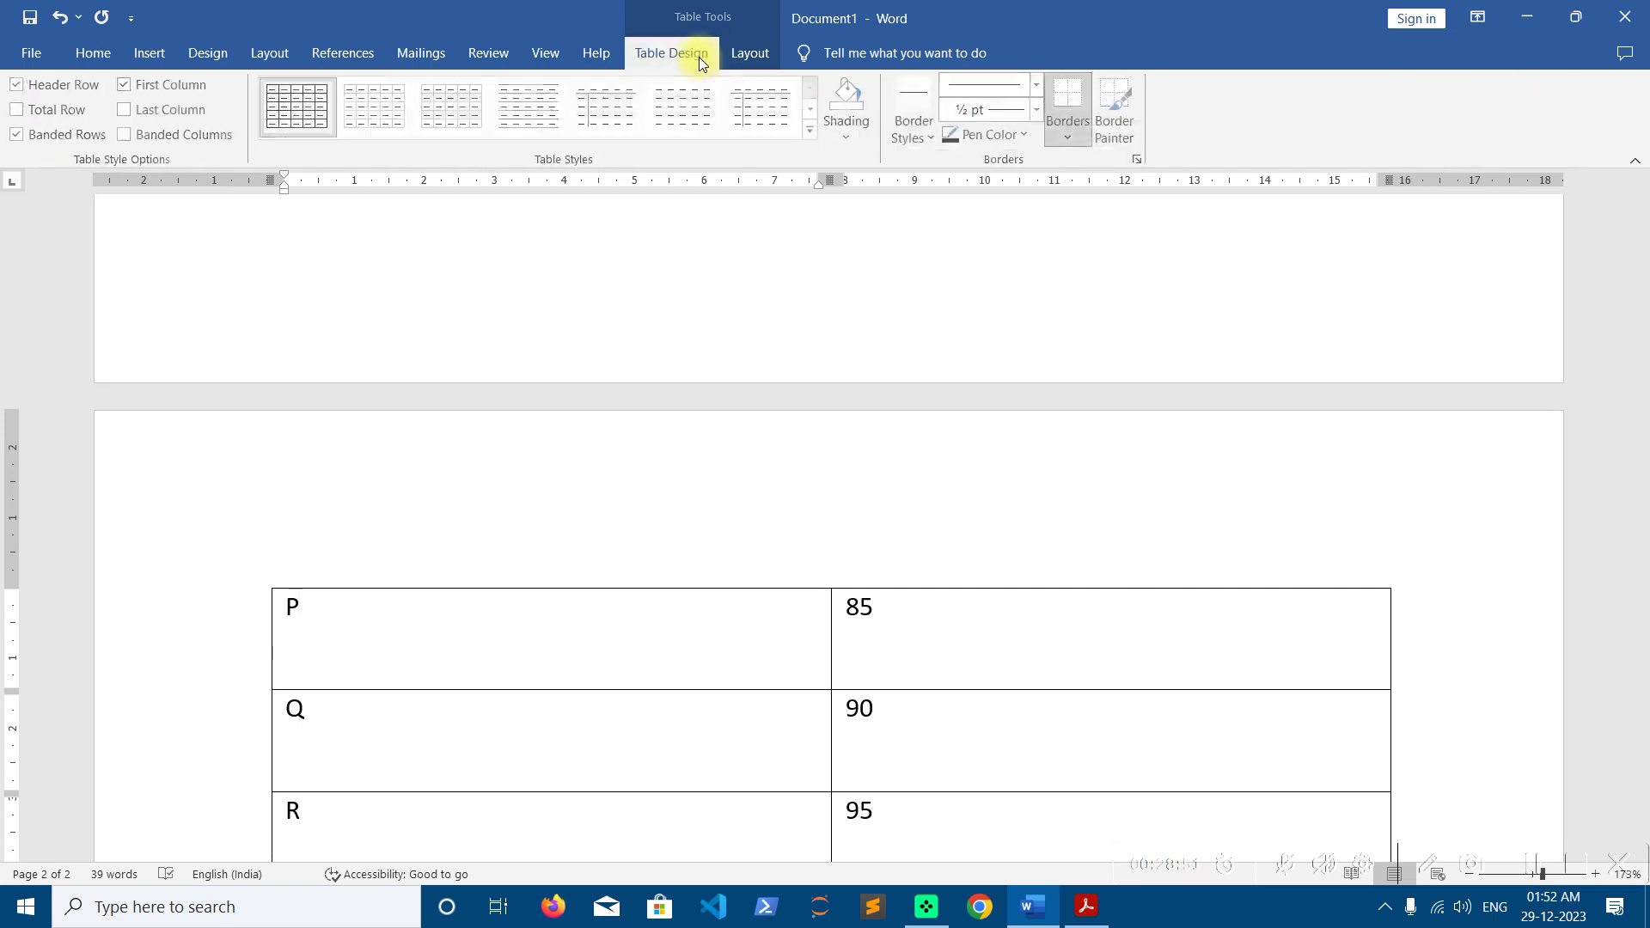
pyautogui.click(752, 65)
pyautogui.scroll(15, 1068, 527)
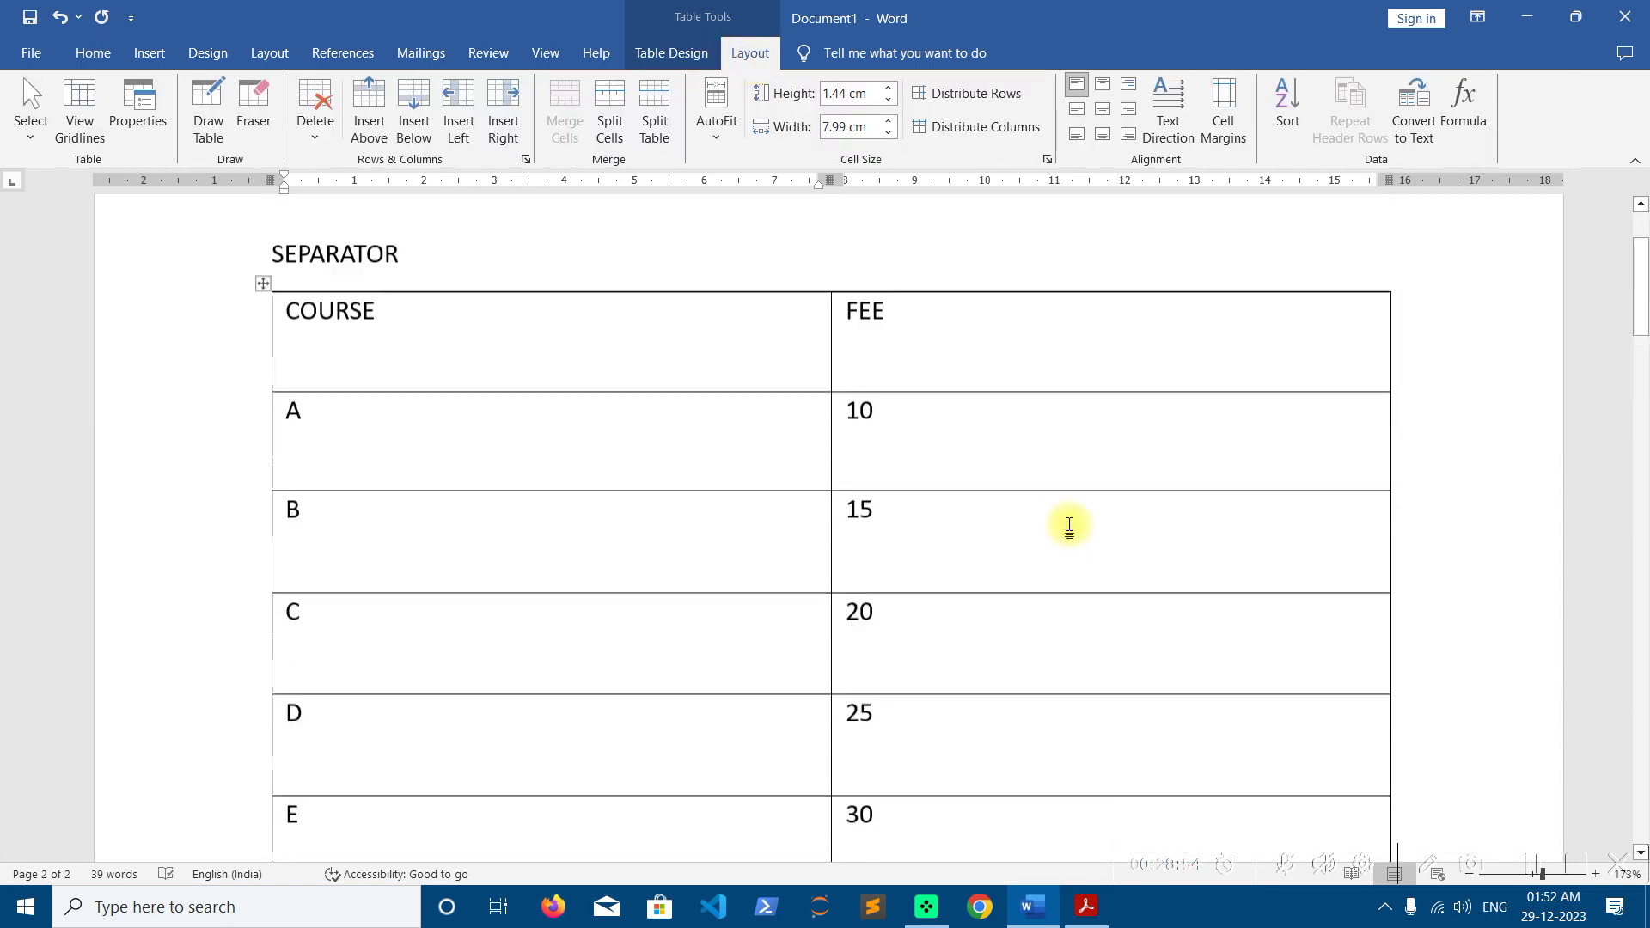
pyautogui.scroll(2, 1069, 527)
pyautogui.click(764, 497)
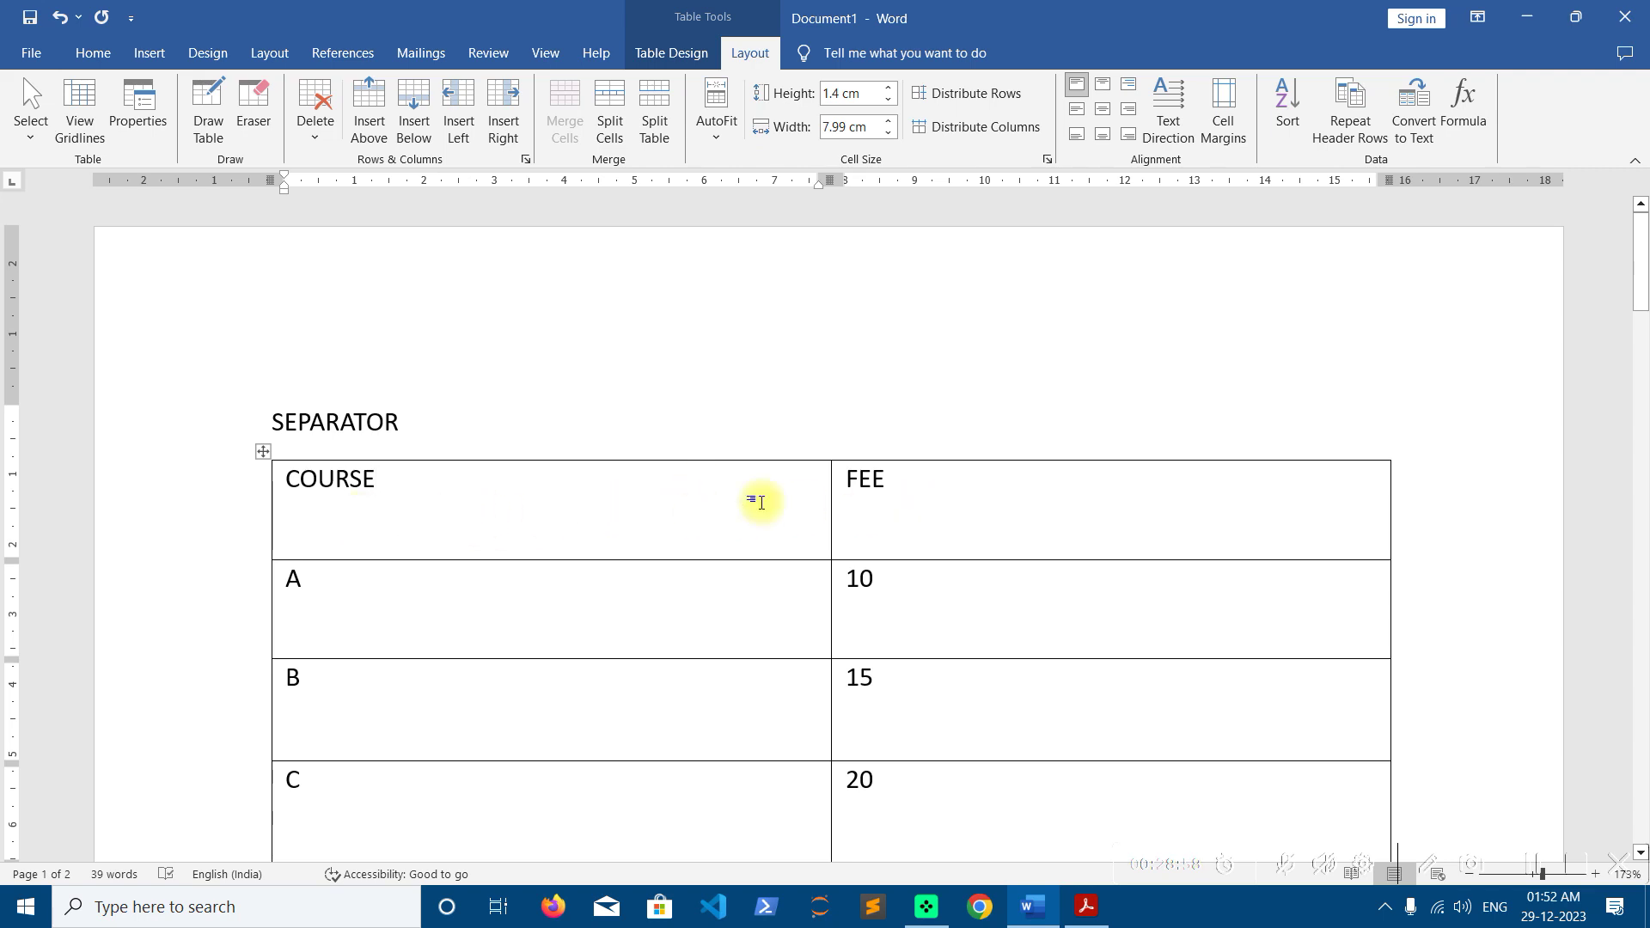
pyautogui.click(503, 615)
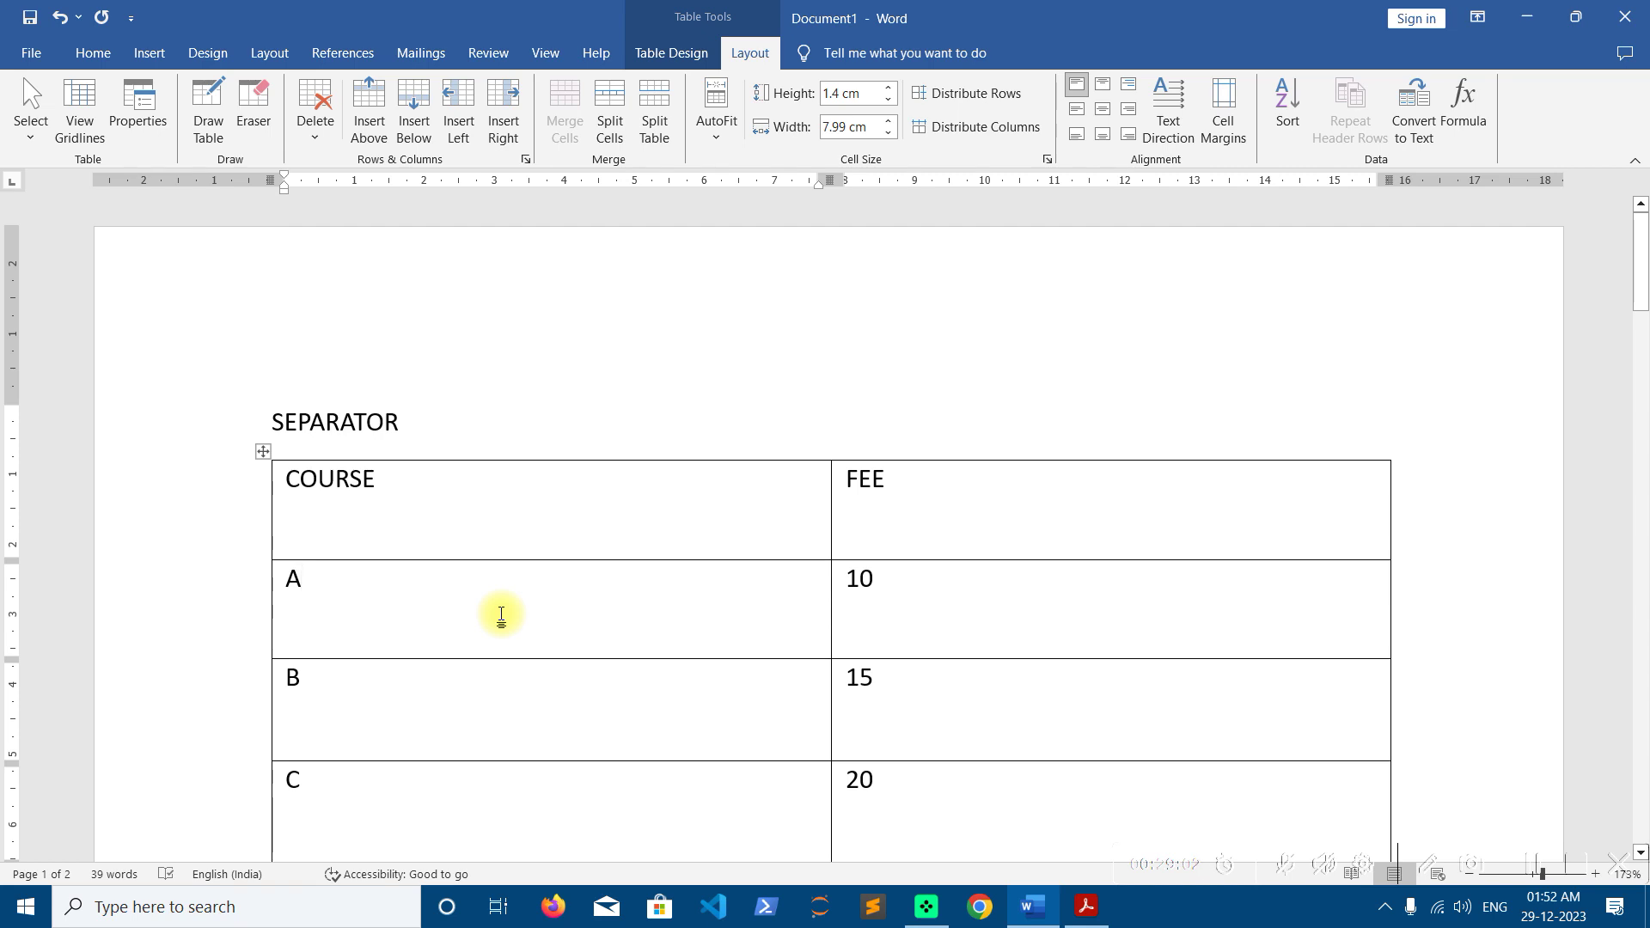
pyautogui.click(512, 512)
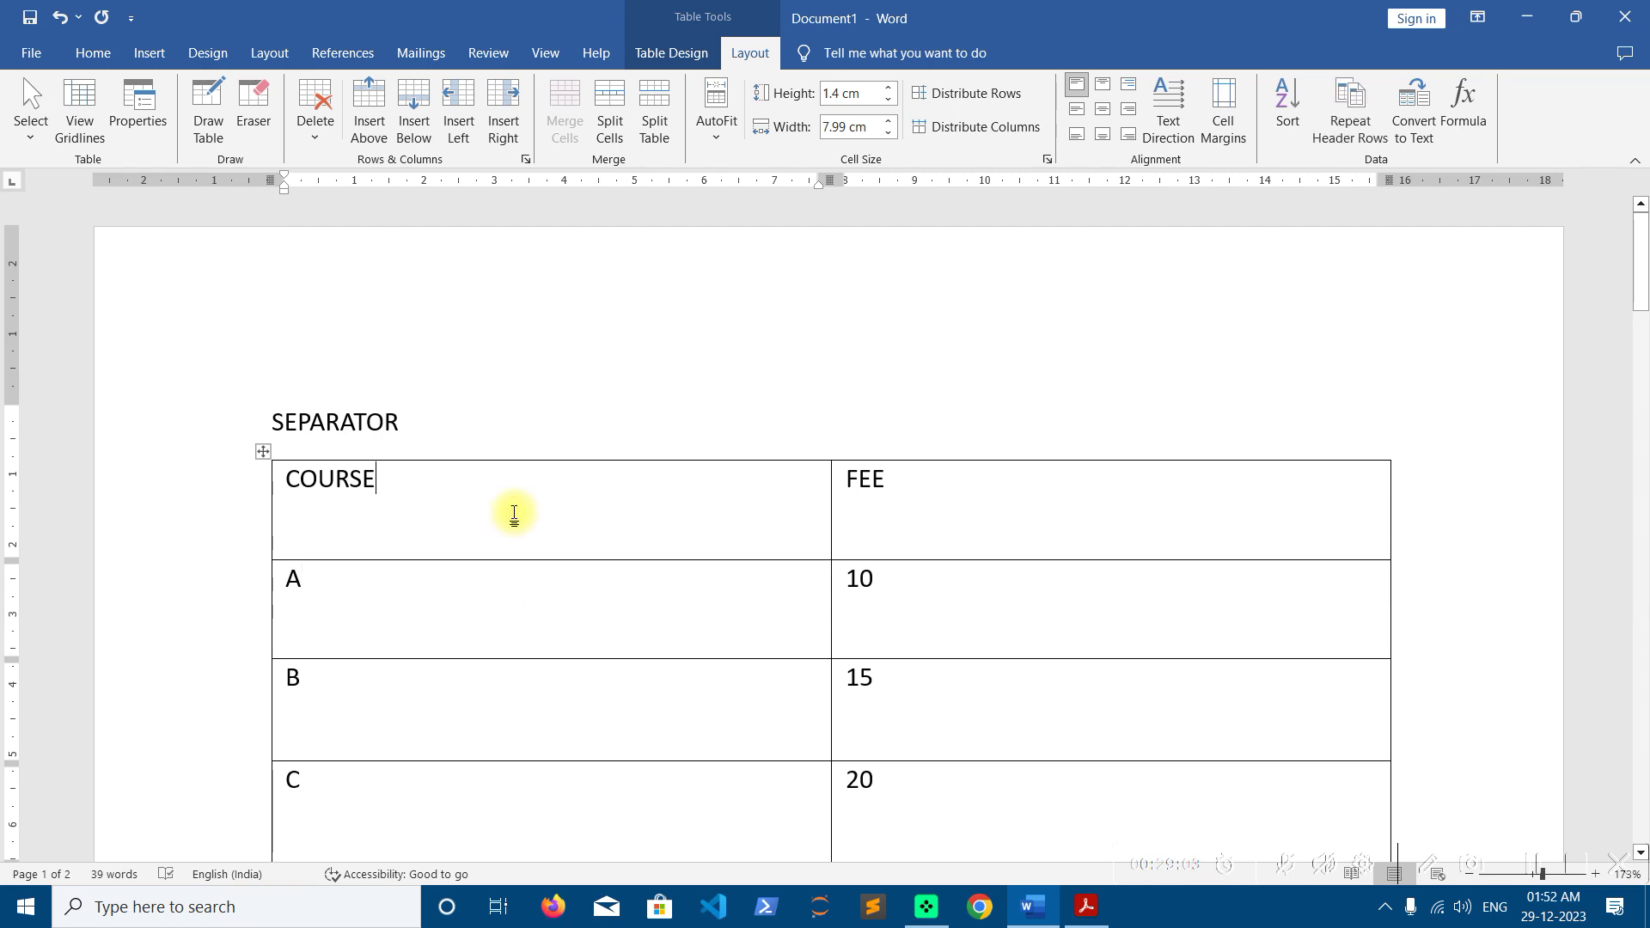
pyautogui.click(1369, 140)
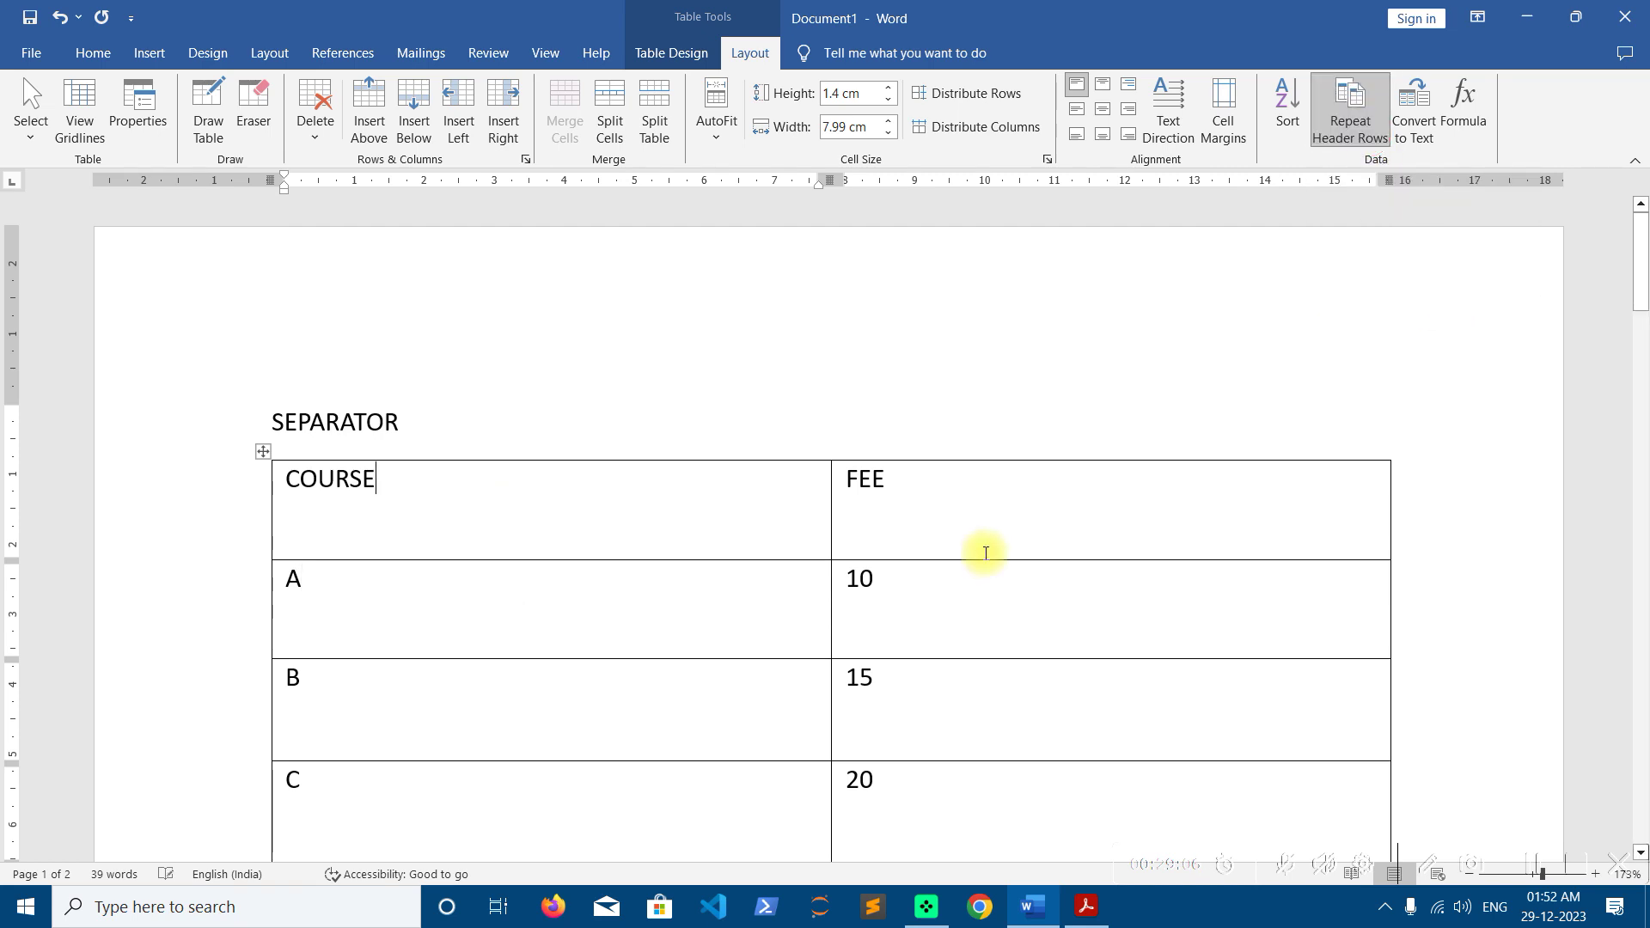
# Reapply Repeat Header Rows from the COURSE cell and confirm the header repeats above P 85 on page 2
pyautogui.scroll(-15, 986, 553)
pyautogui.scroll(-3, 986, 554)
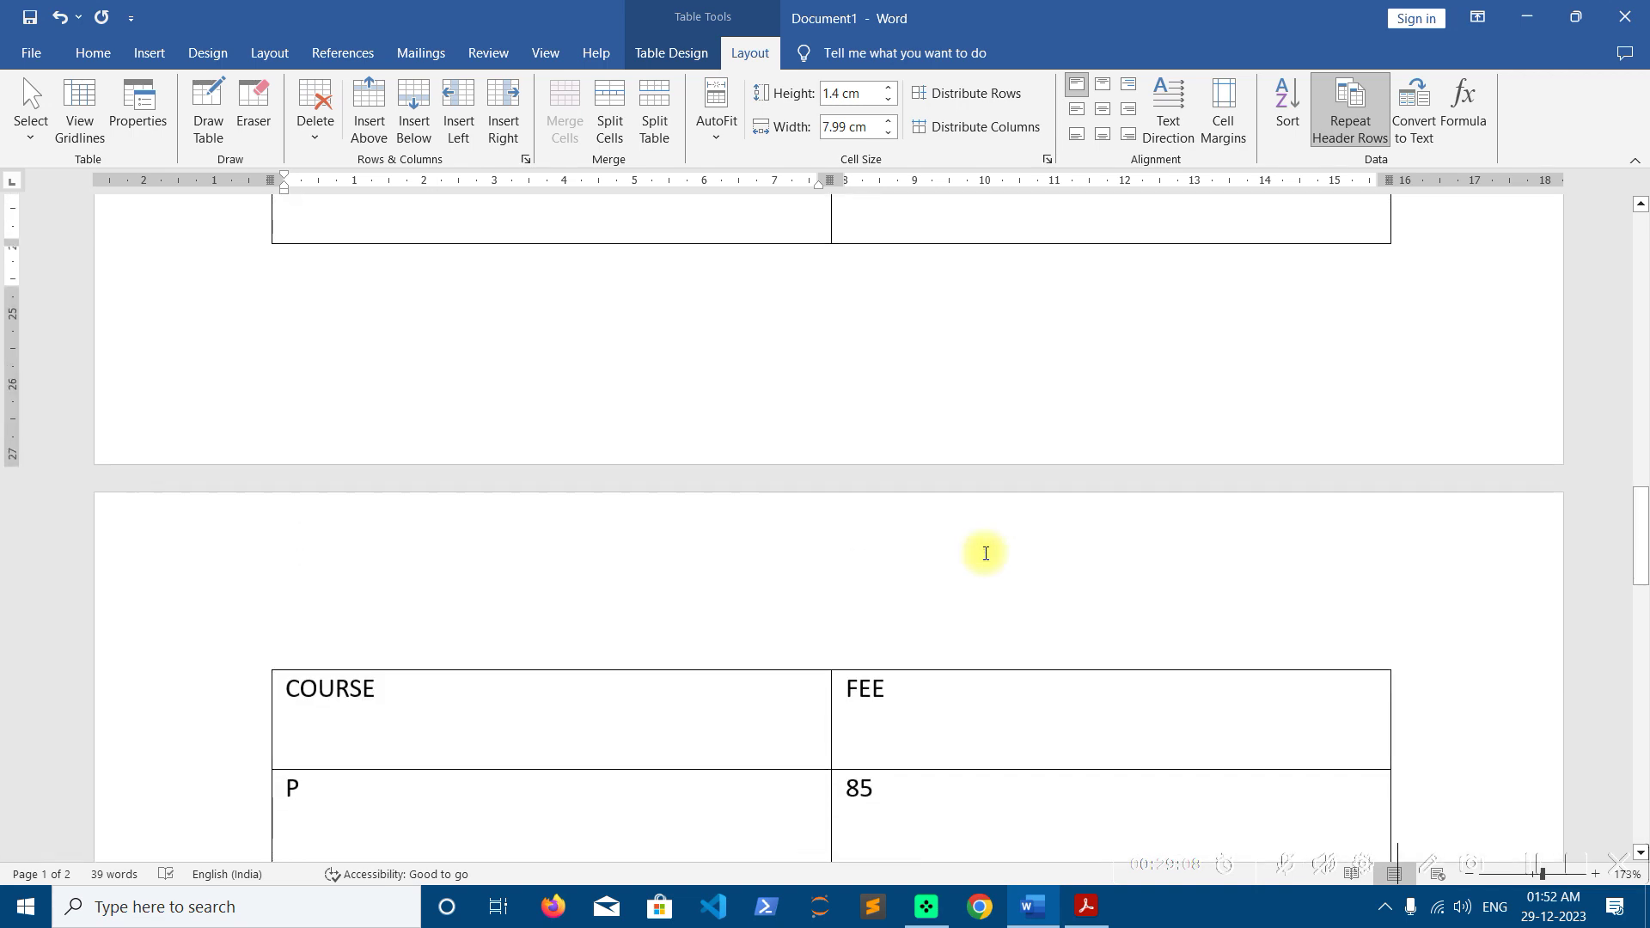
pyautogui.scroll(-4, 986, 554)
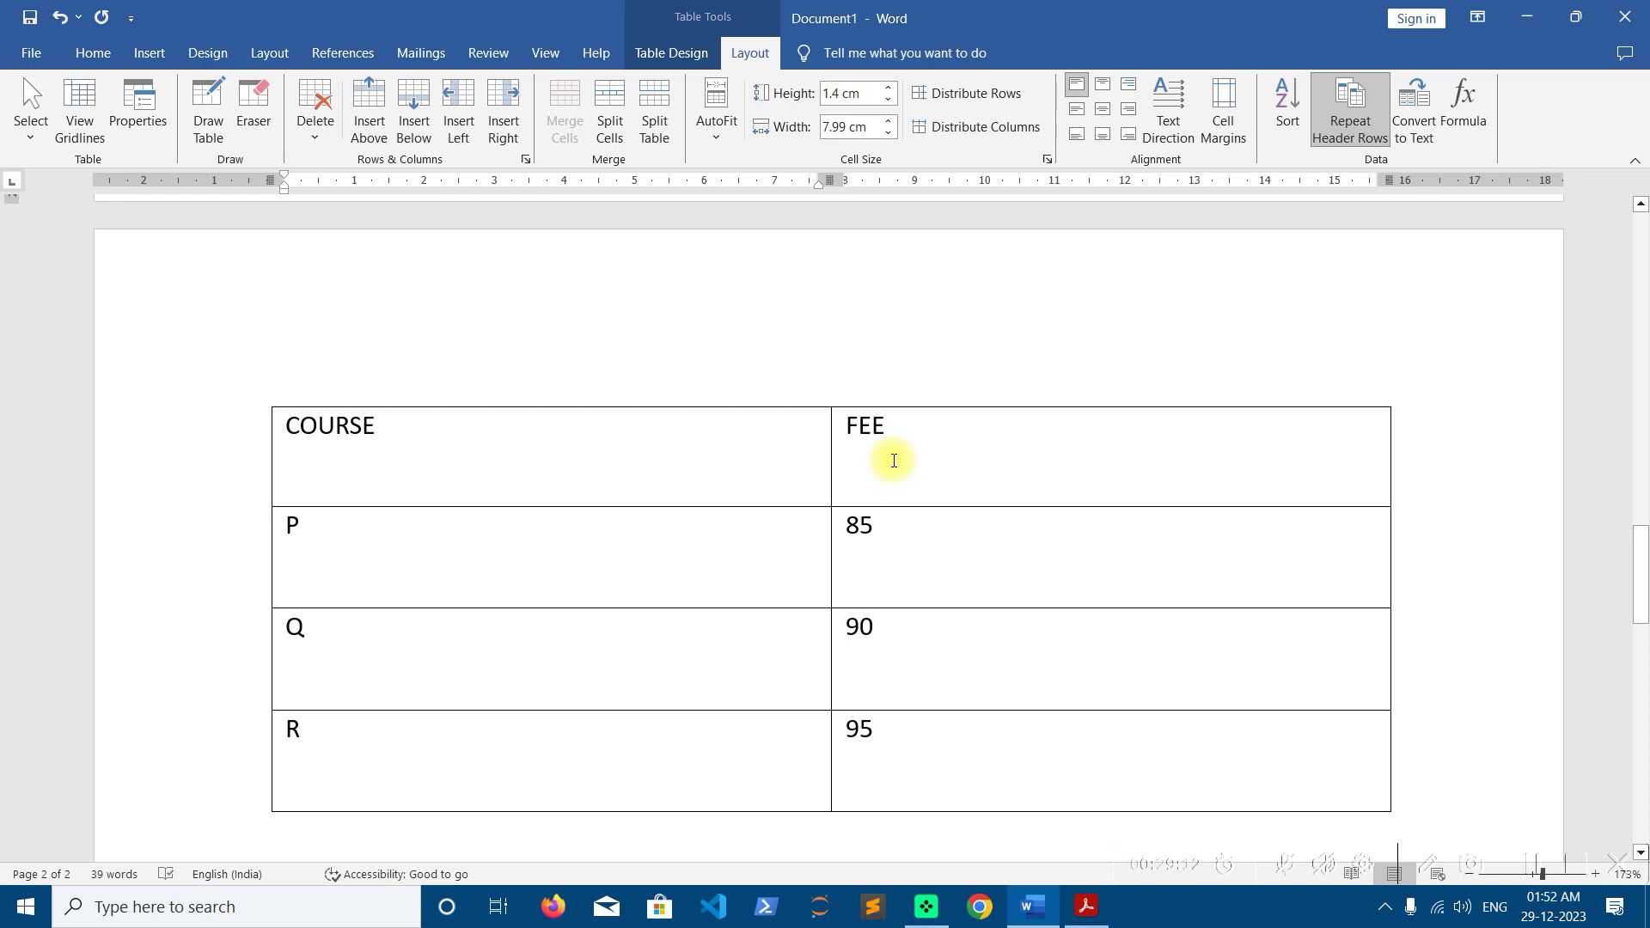
pyautogui.scroll(20, 894, 461)
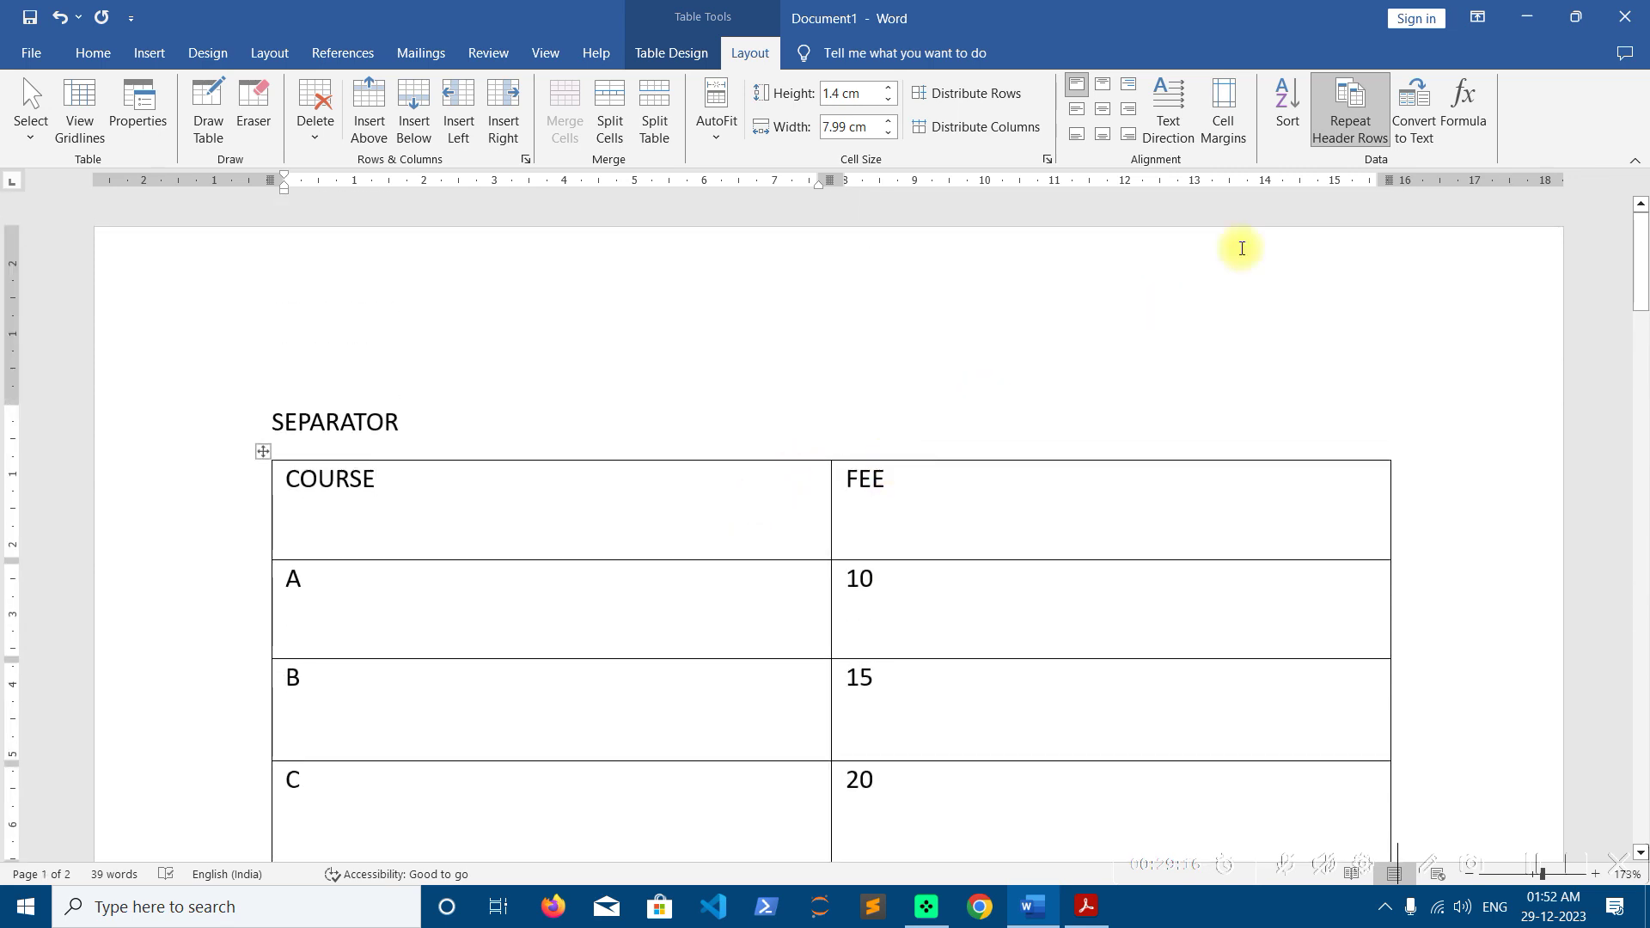
pyautogui.scroll(-20, 1182, 355)
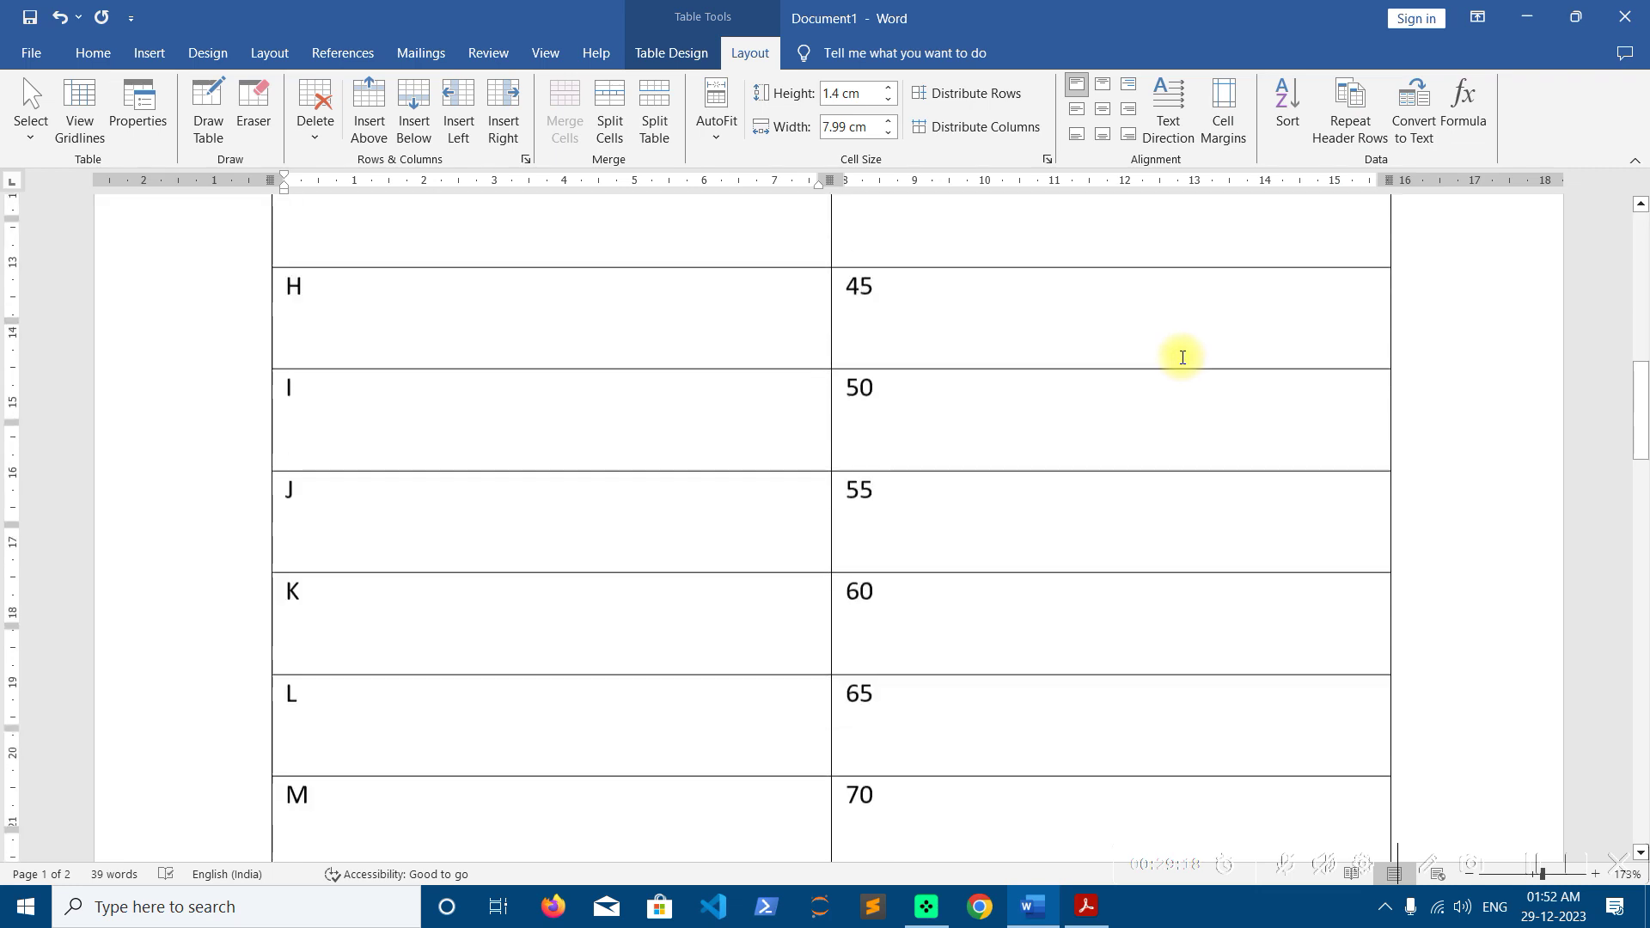
pyautogui.scroll(-2, 1182, 357)
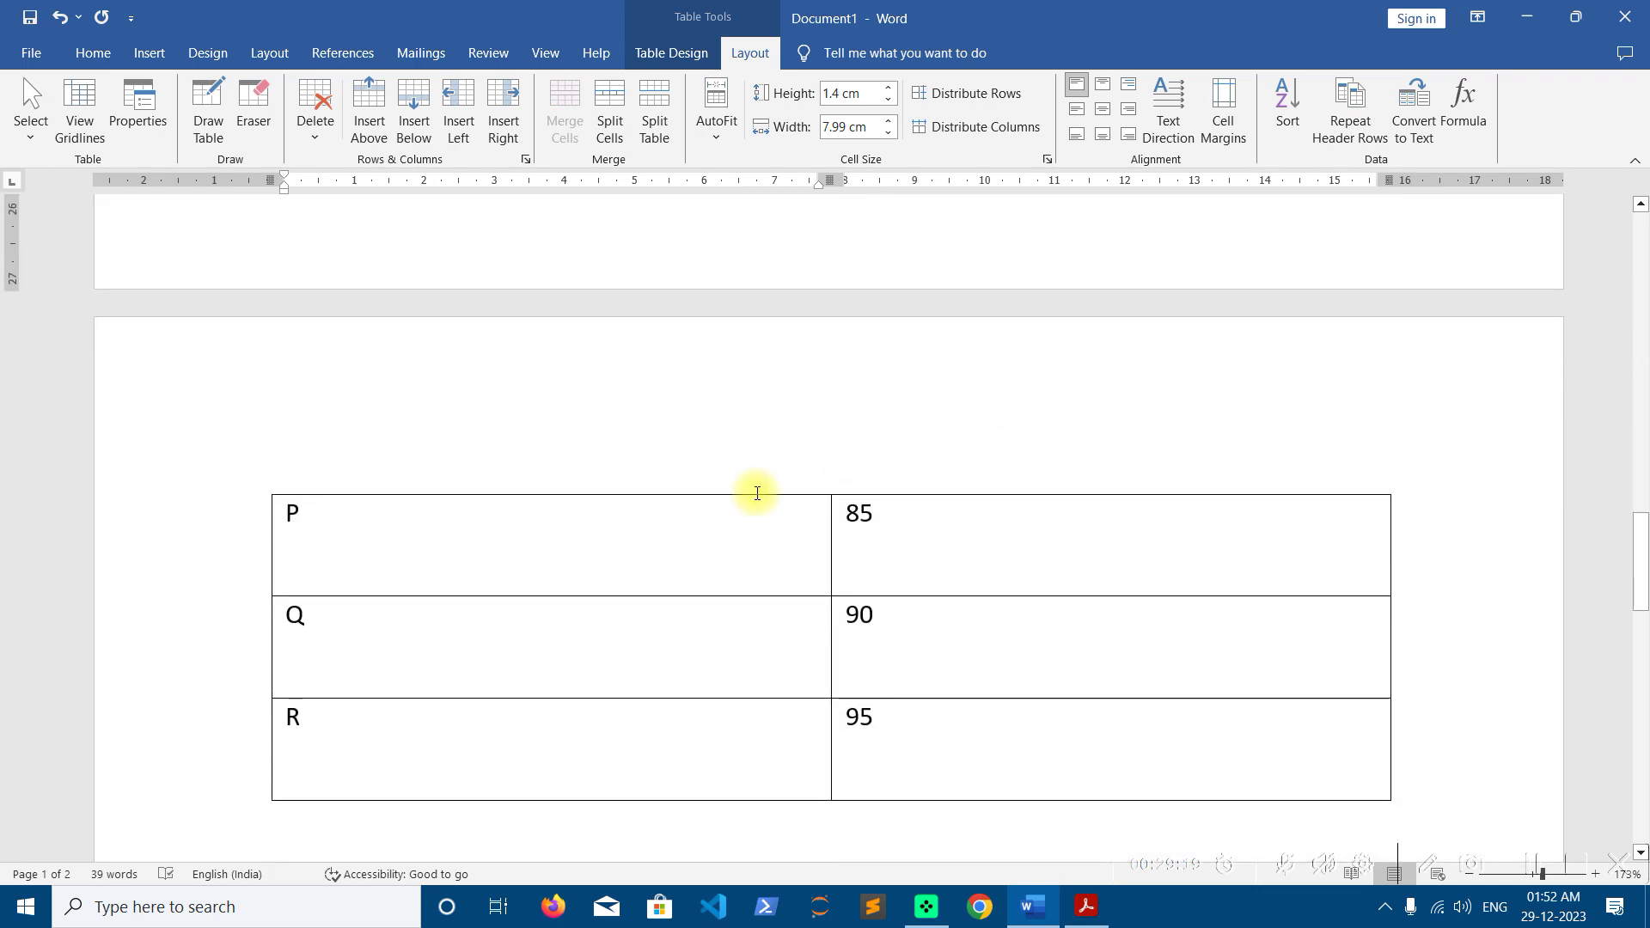
pyautogui.click(430, 548)
pyautogui.click(928, 520)
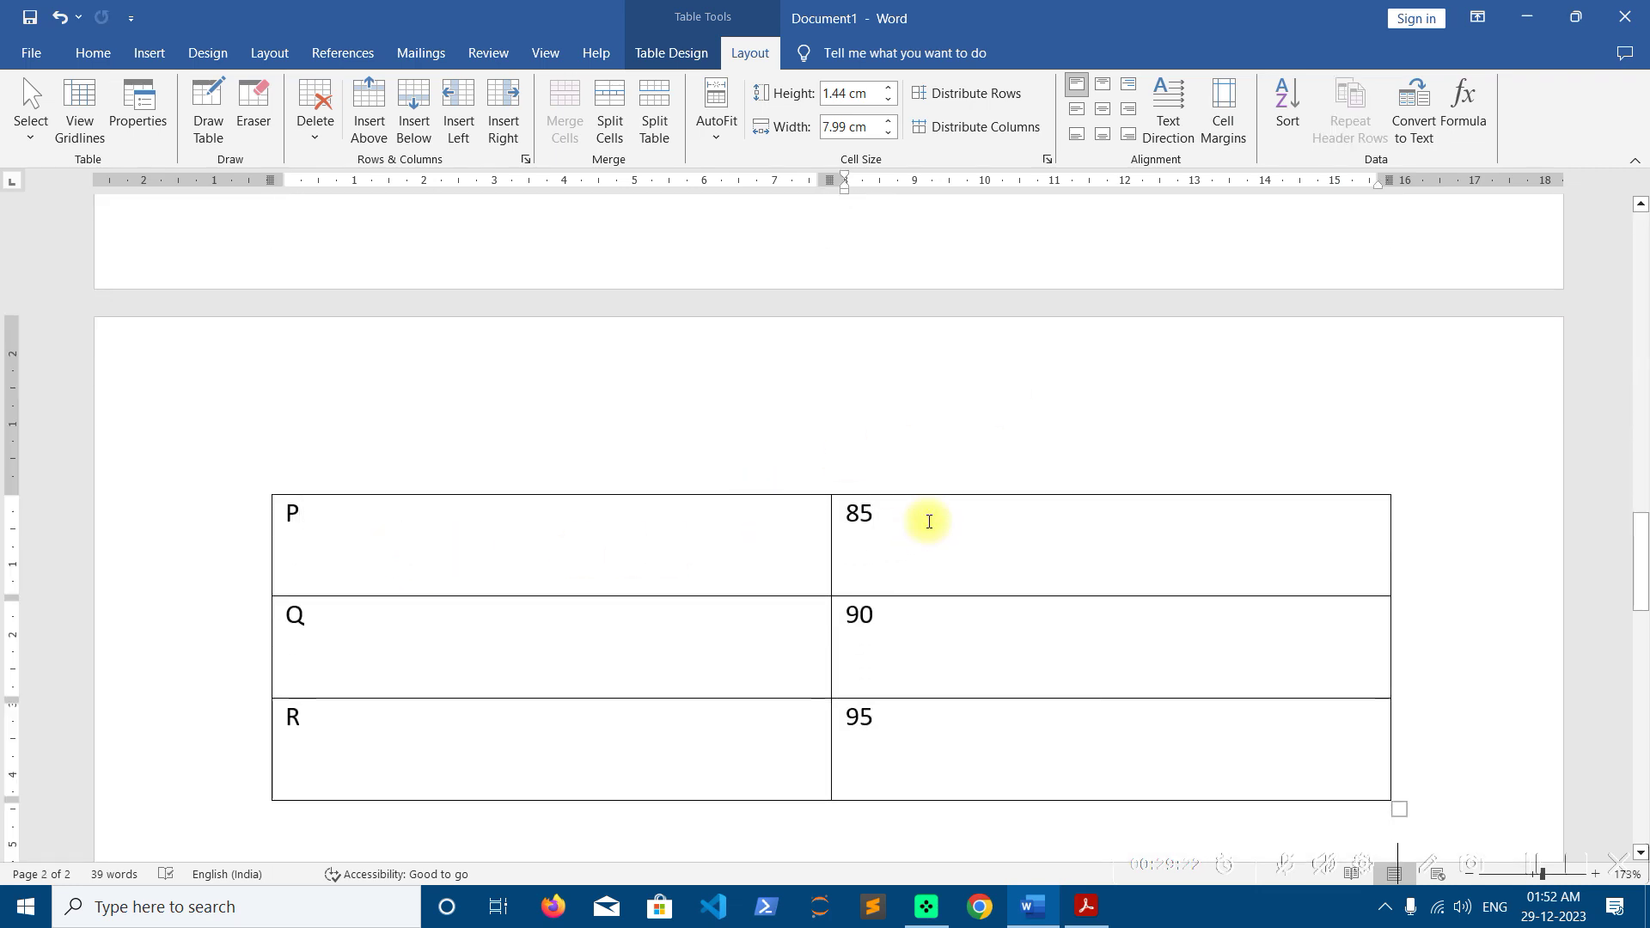
pyautogui.scroll(20, 930, 521)
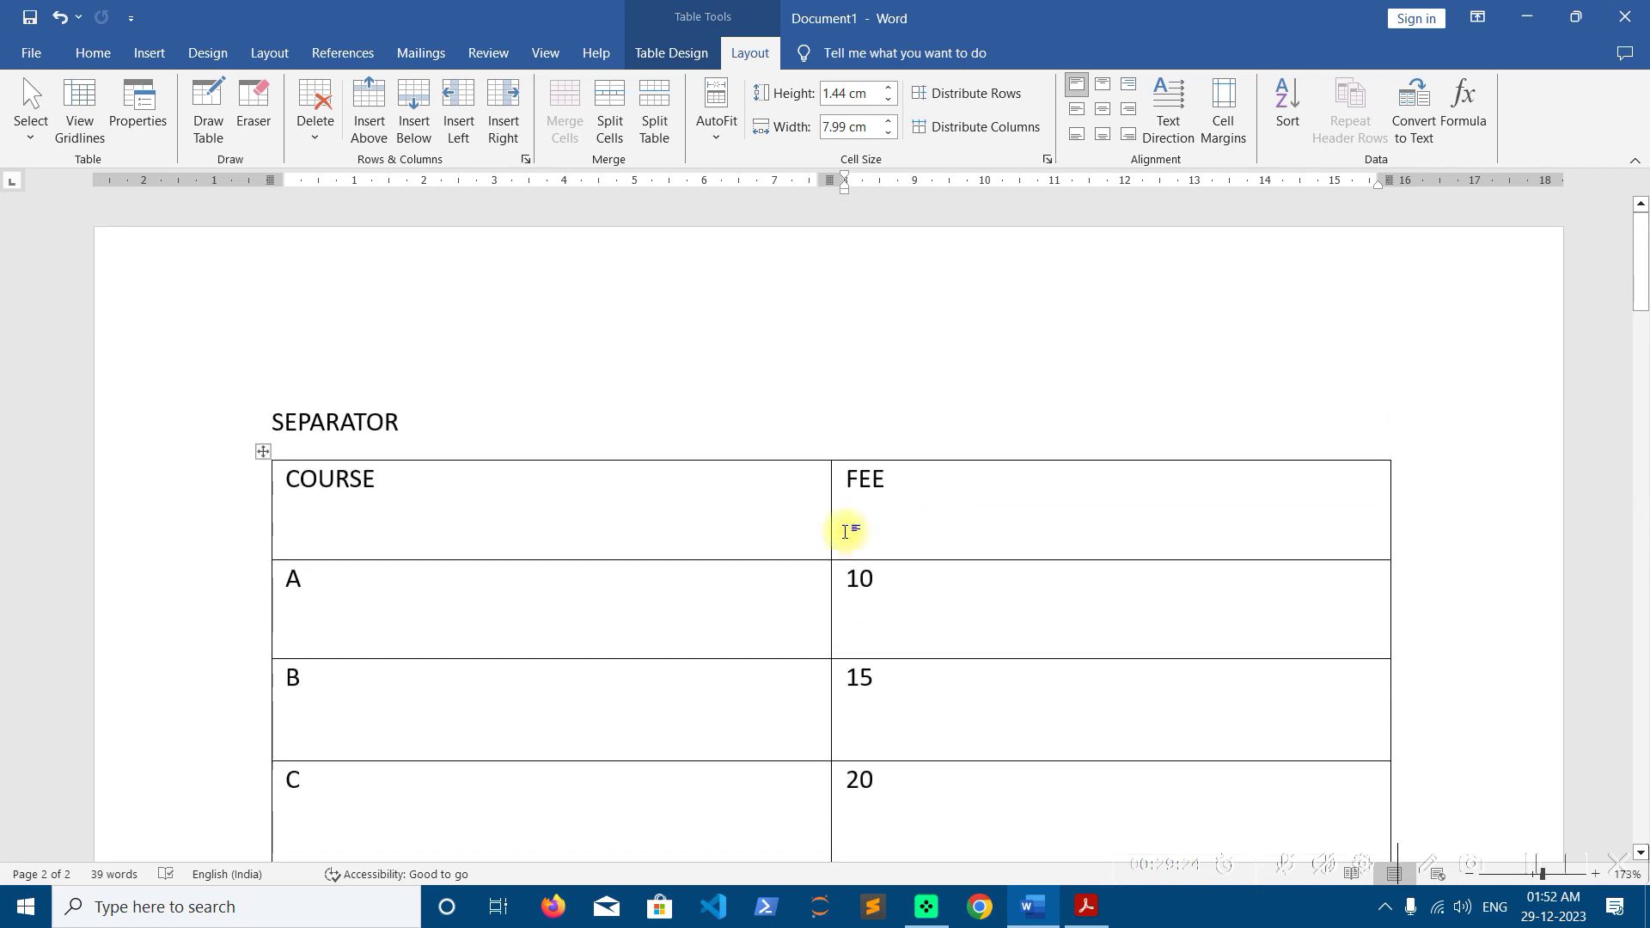
pyautogui.click(666, 533)
pyautogui.click(1350, 110)
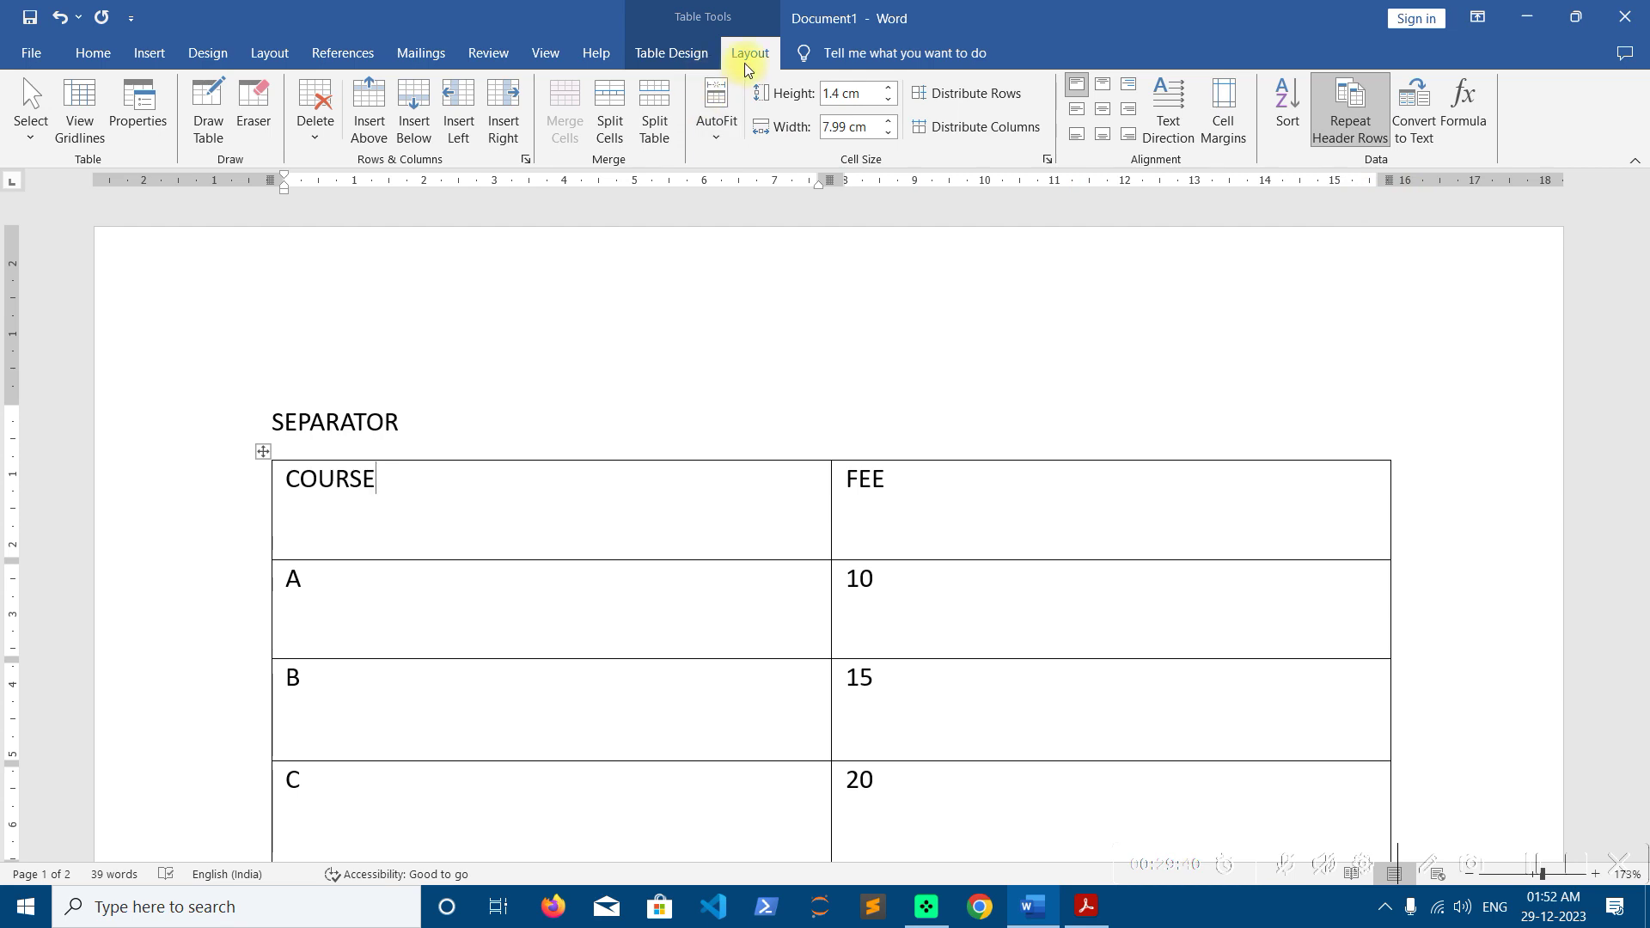
pyautogui.click(674, 55)
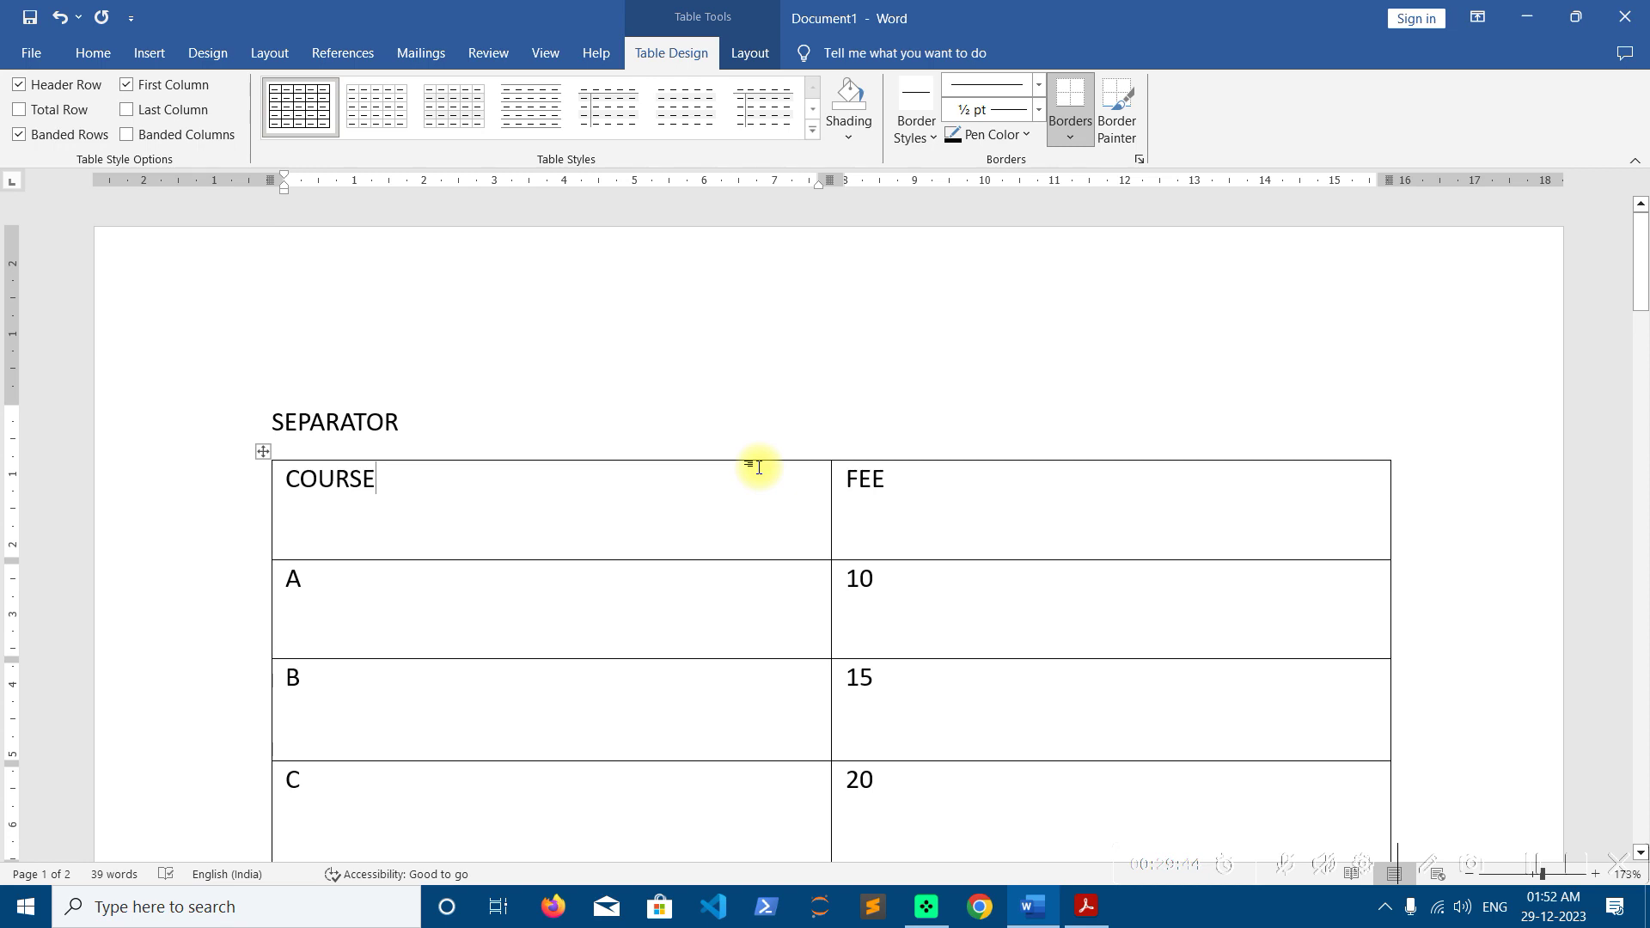
pyautogui.scroll(-10, 759, 467)
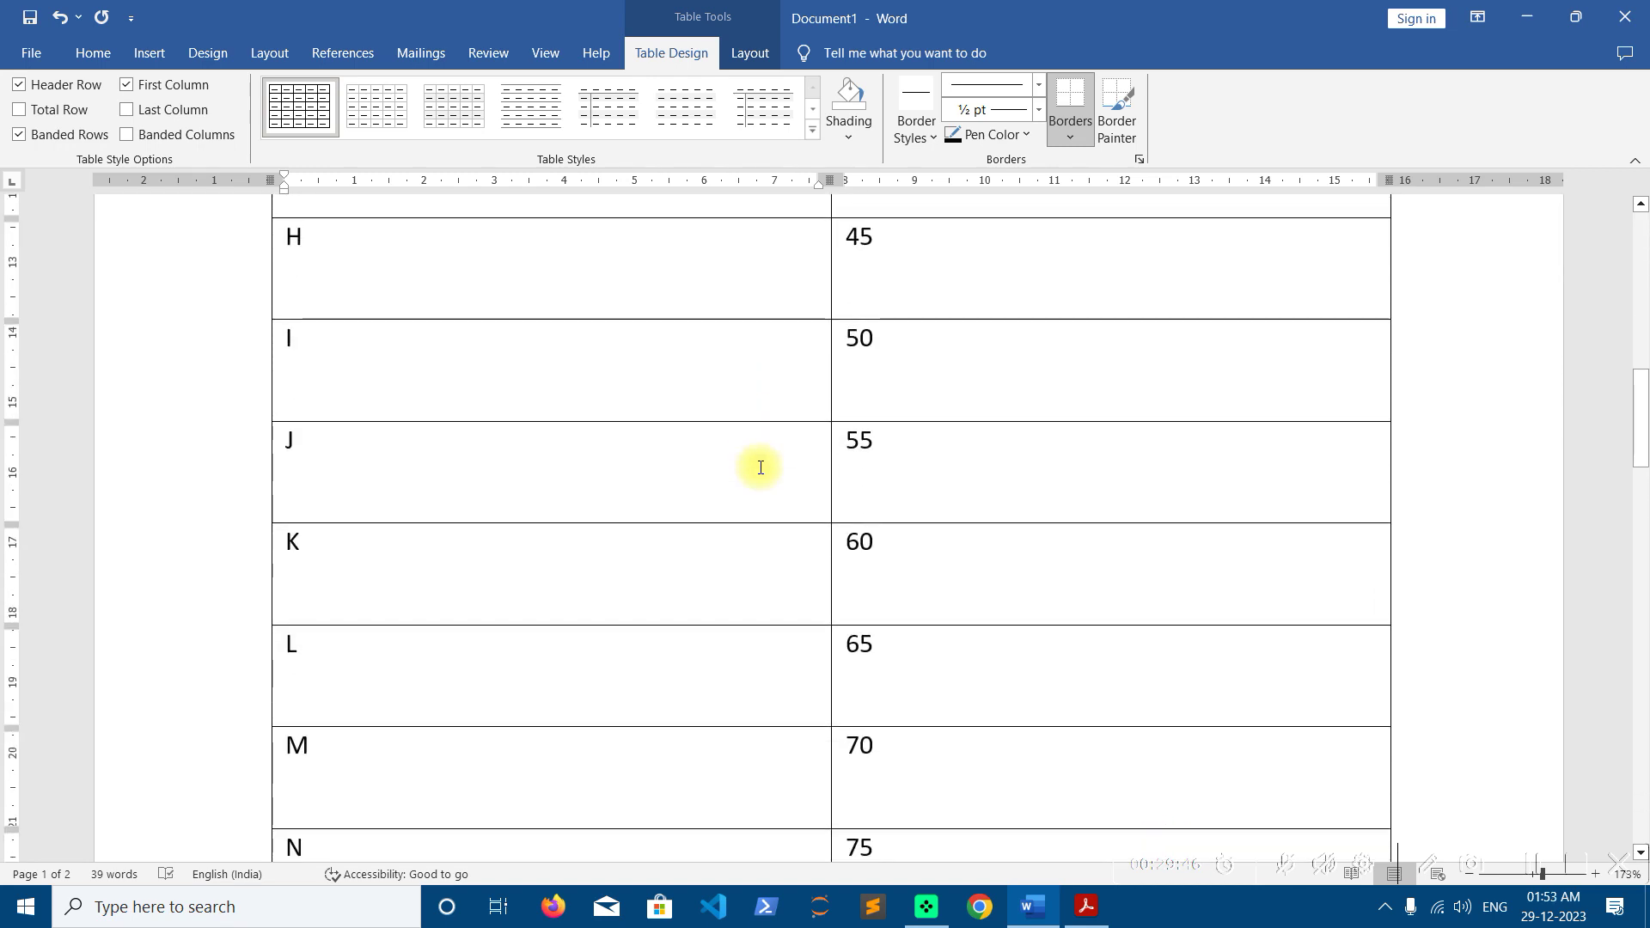
pyautogui.scroll(-10, 760, 467)
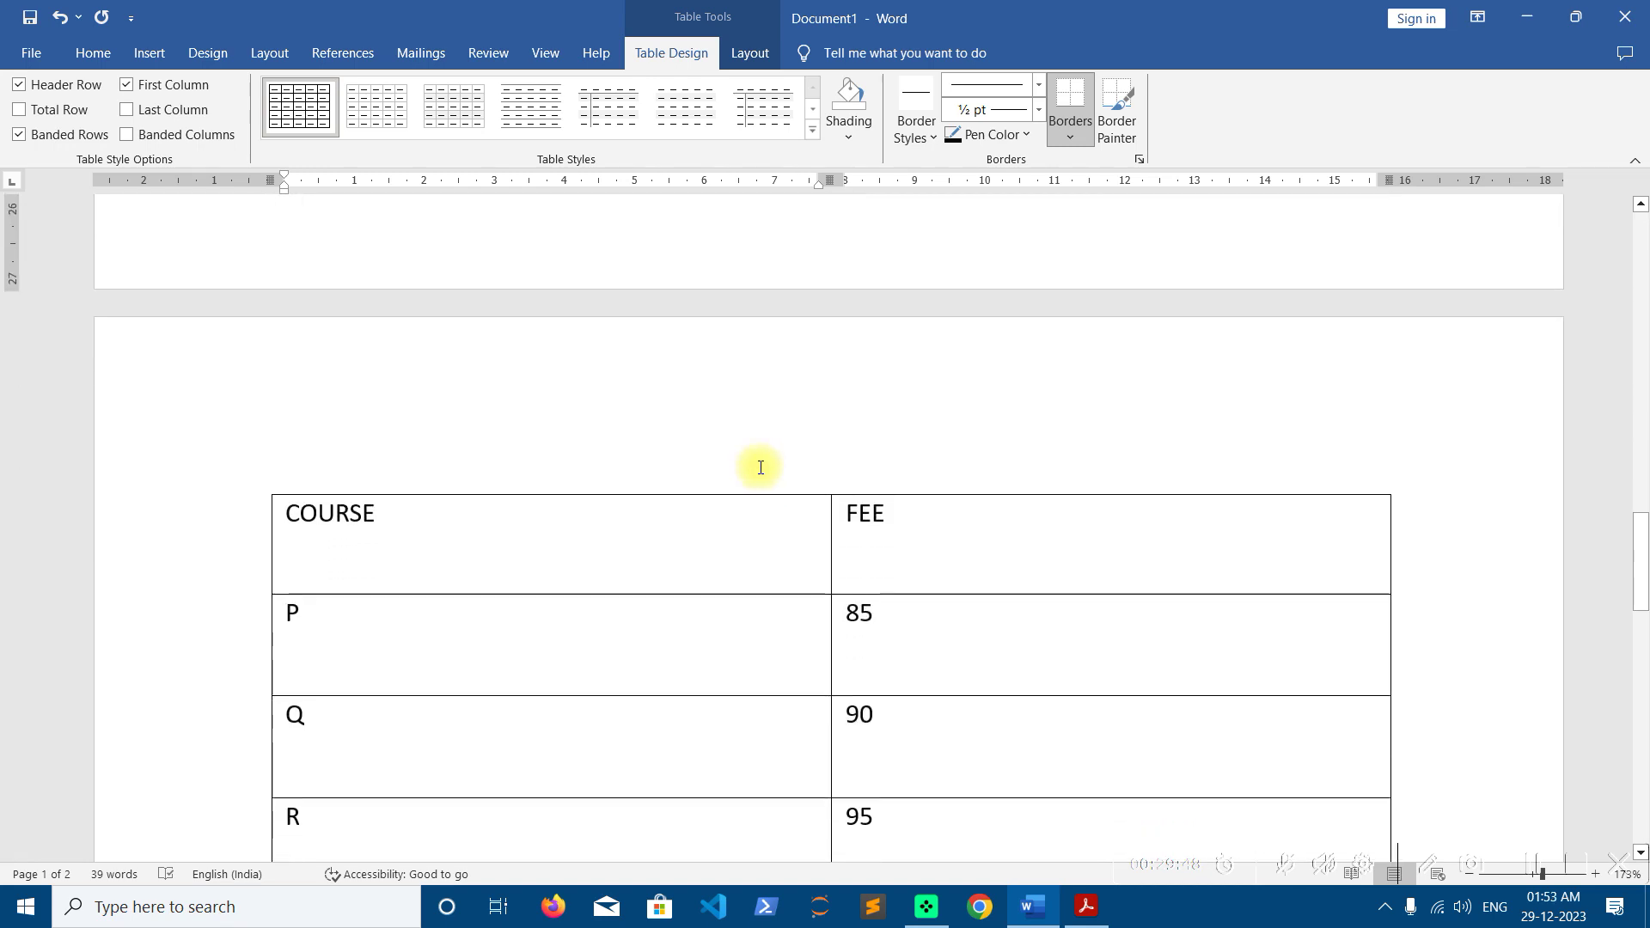
pyautogui.scroll(-1, 761, 466)
pyautogui.scroll(15, 760, 464)
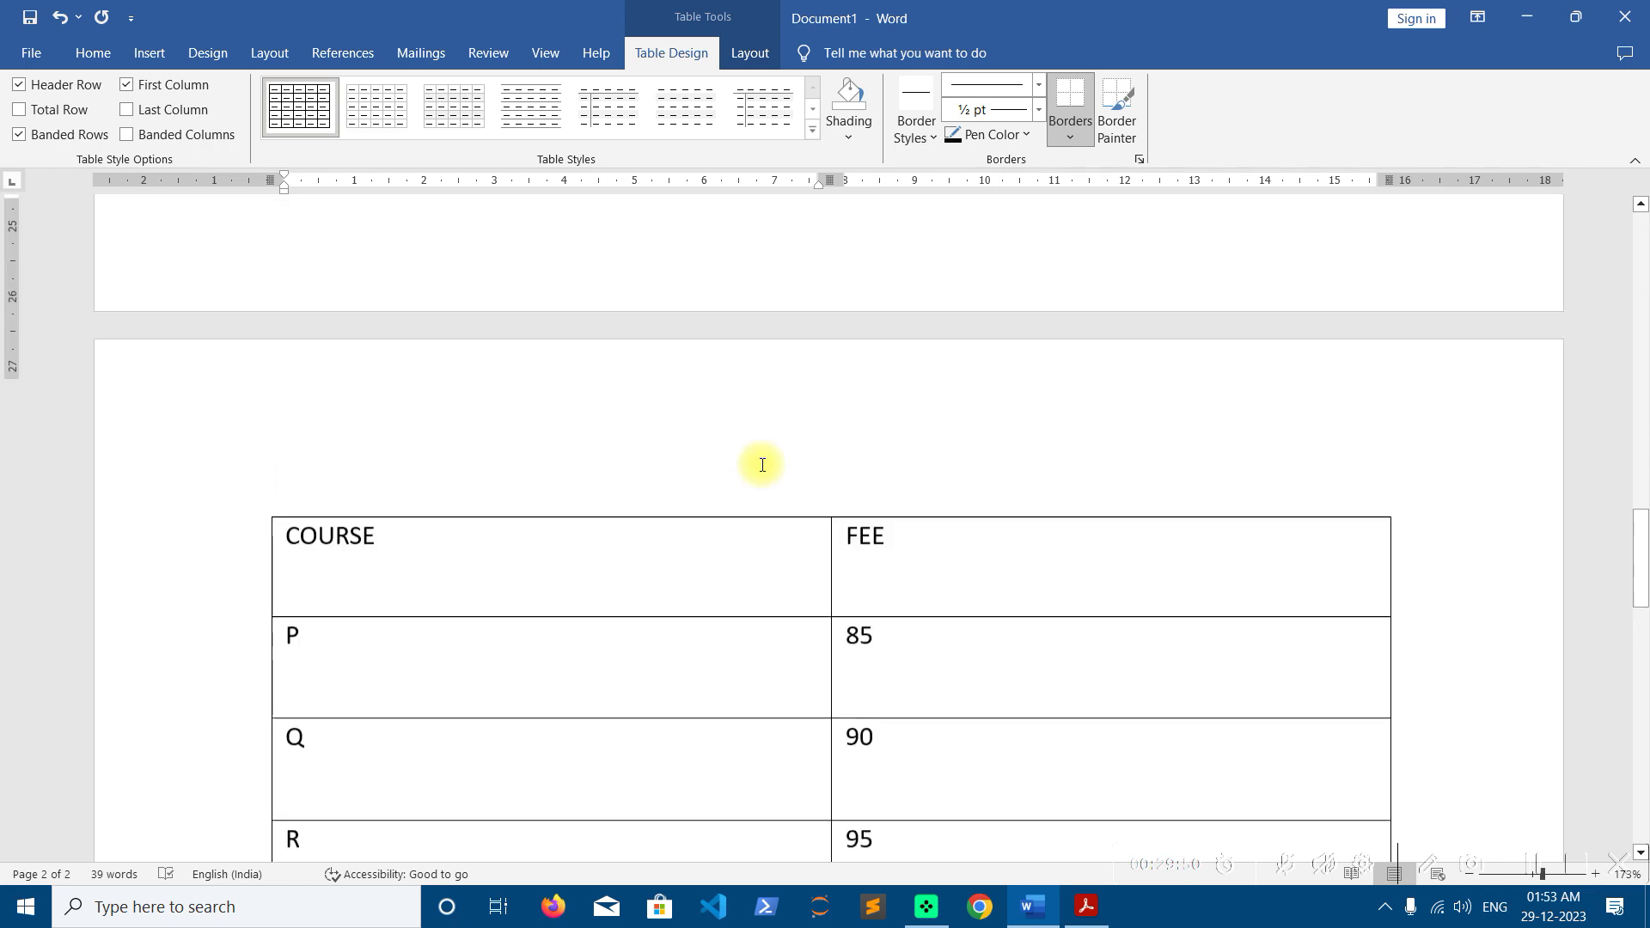
pyautogui.scroll(8, 602, 426)
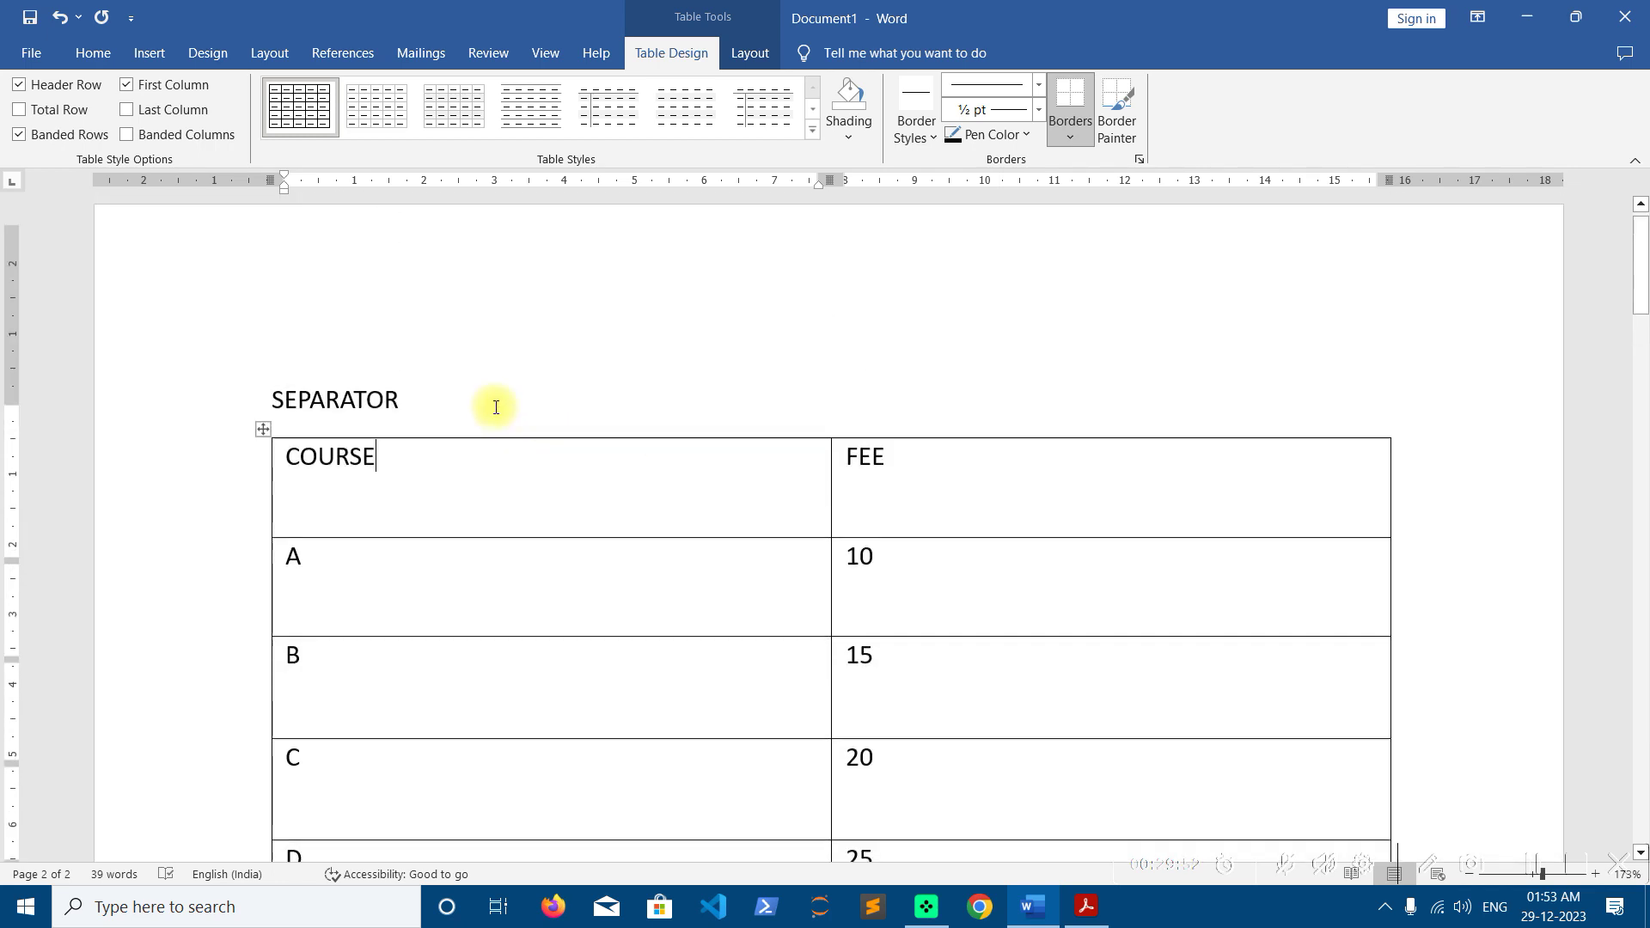
# AutoFit the whole table to contents, shrink rows to minimum height, then AutoFit it to the window
pyautogui.click(263, 451)
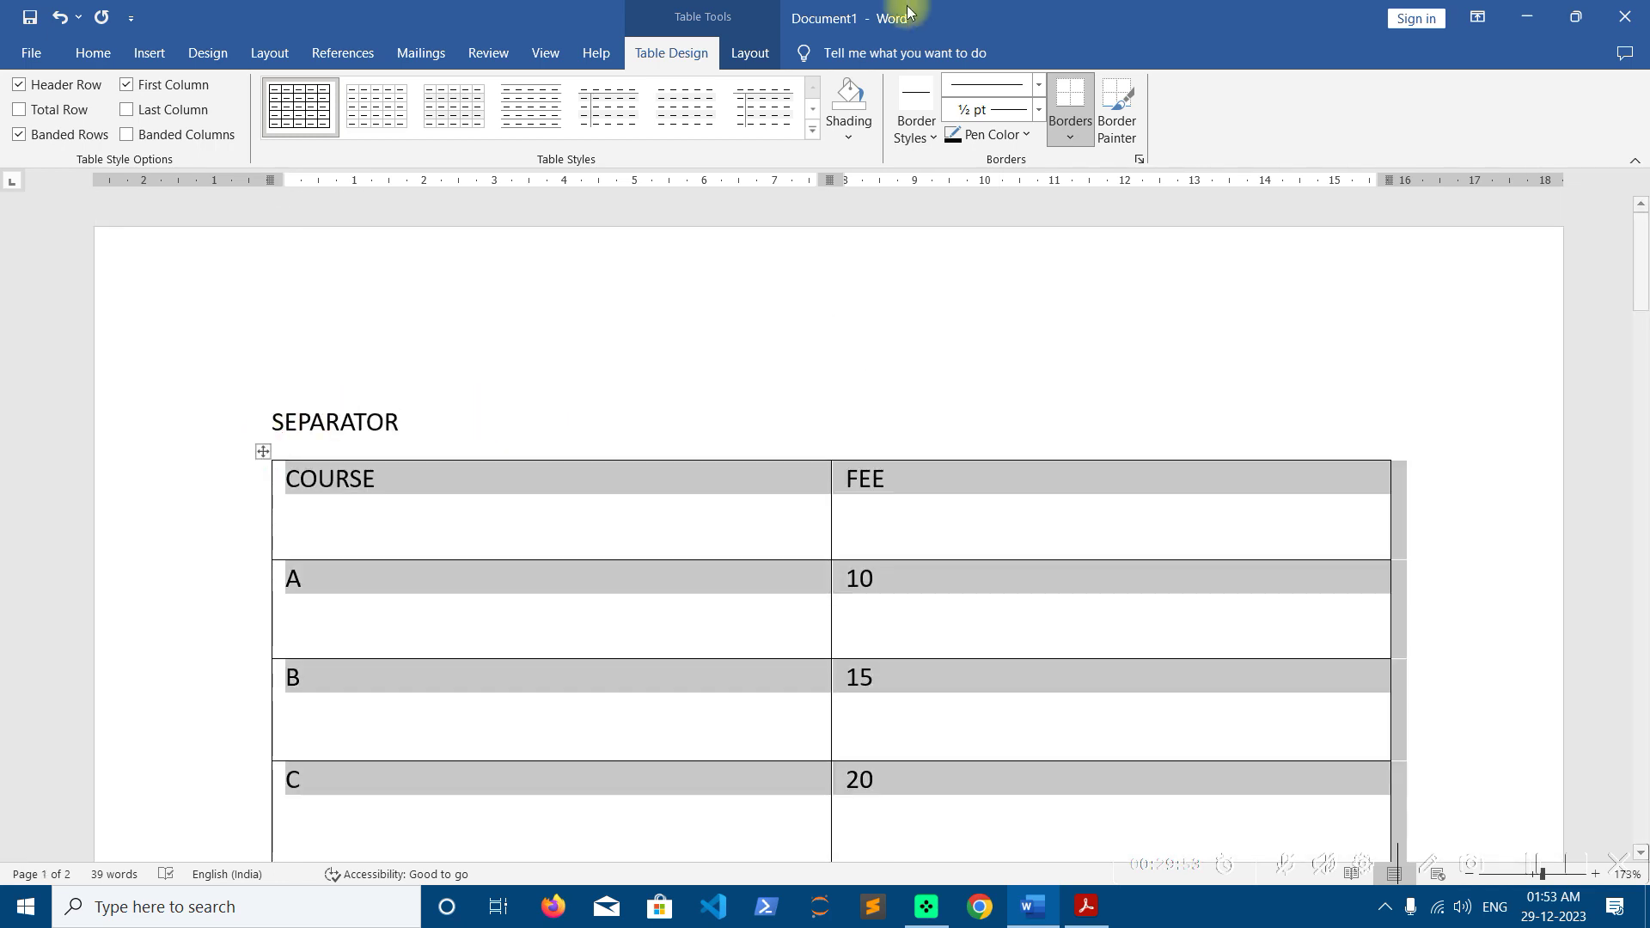
pyautogui.click(750, 52)
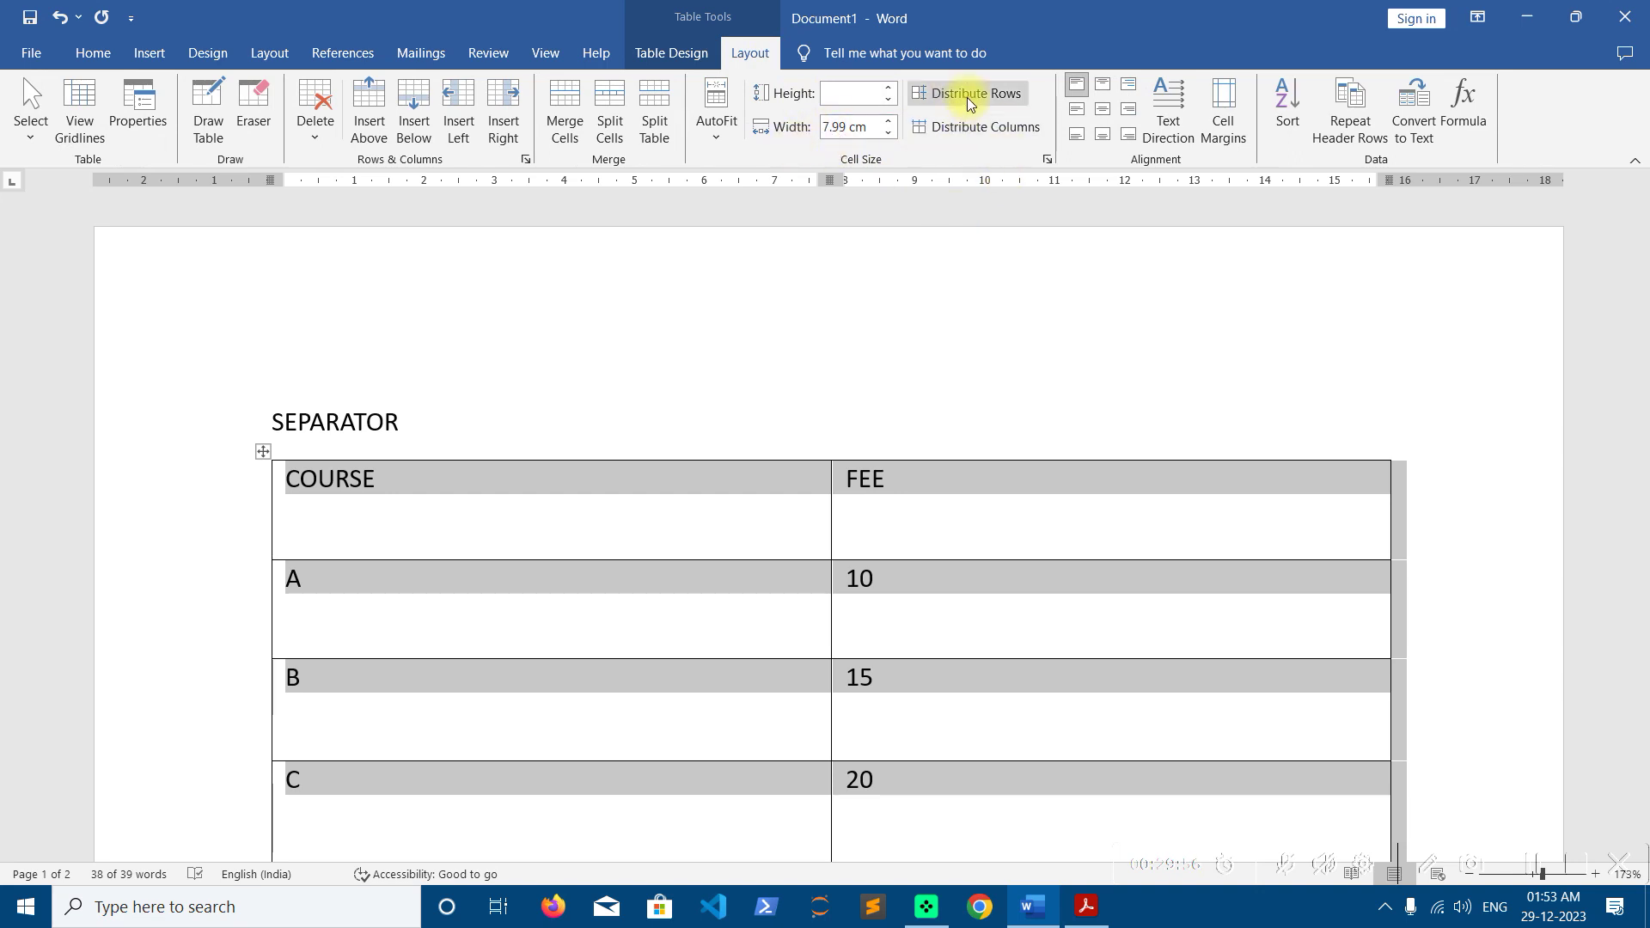
pyautogui.click(714, 123)
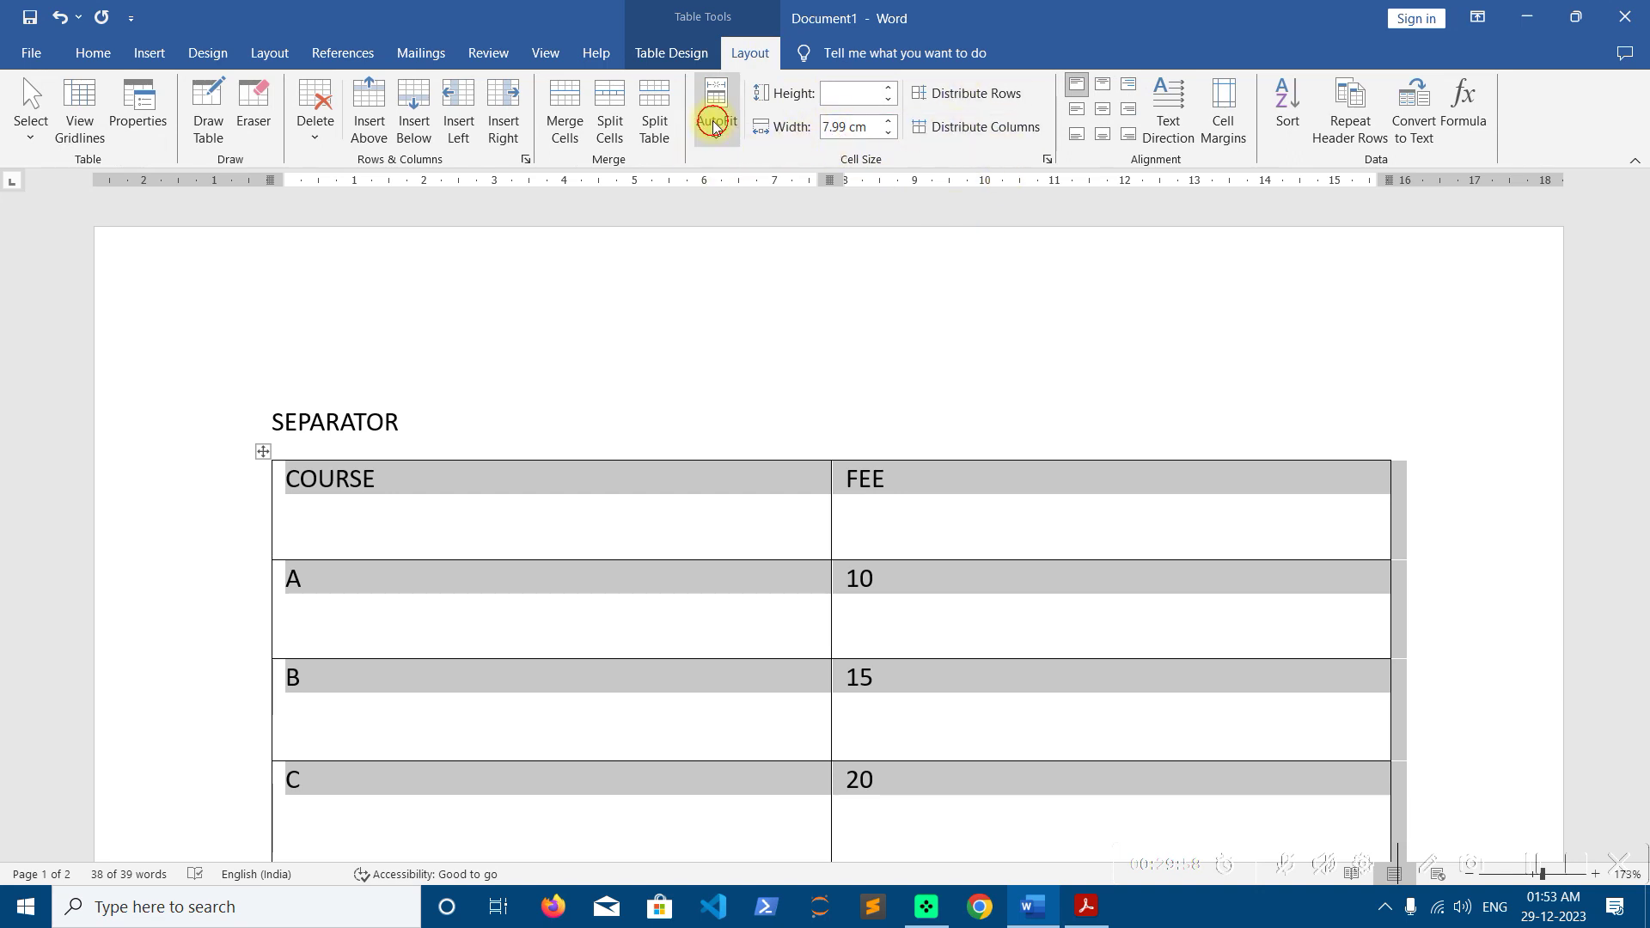
pyautogui.click(787, 166)
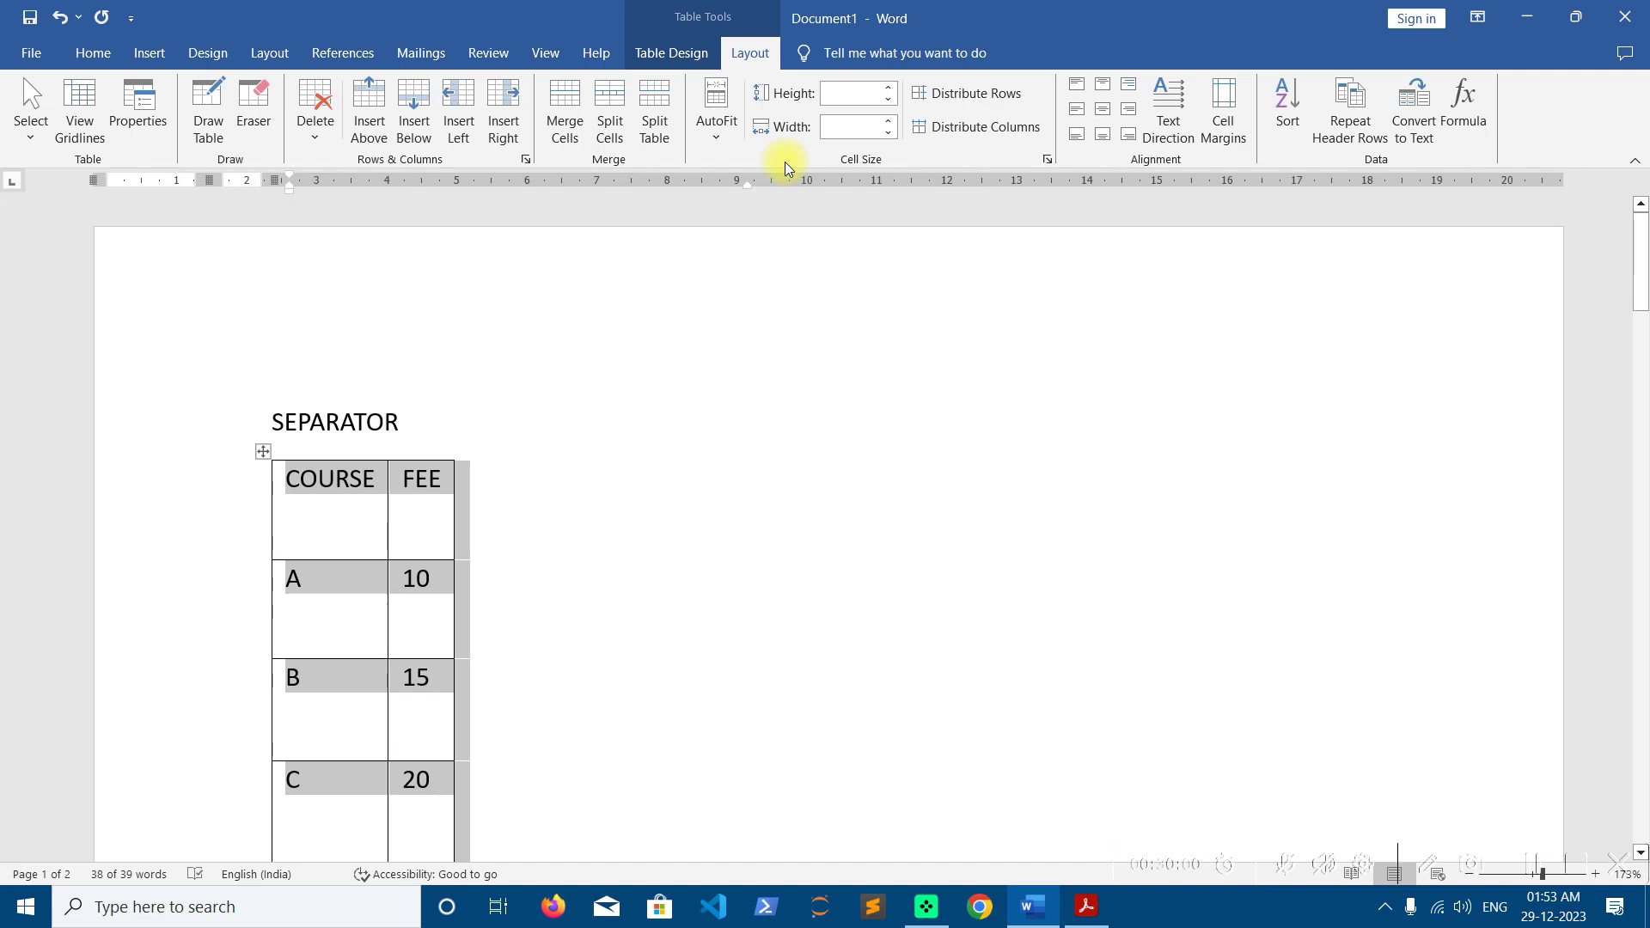
pyautogui.click(889, 101)
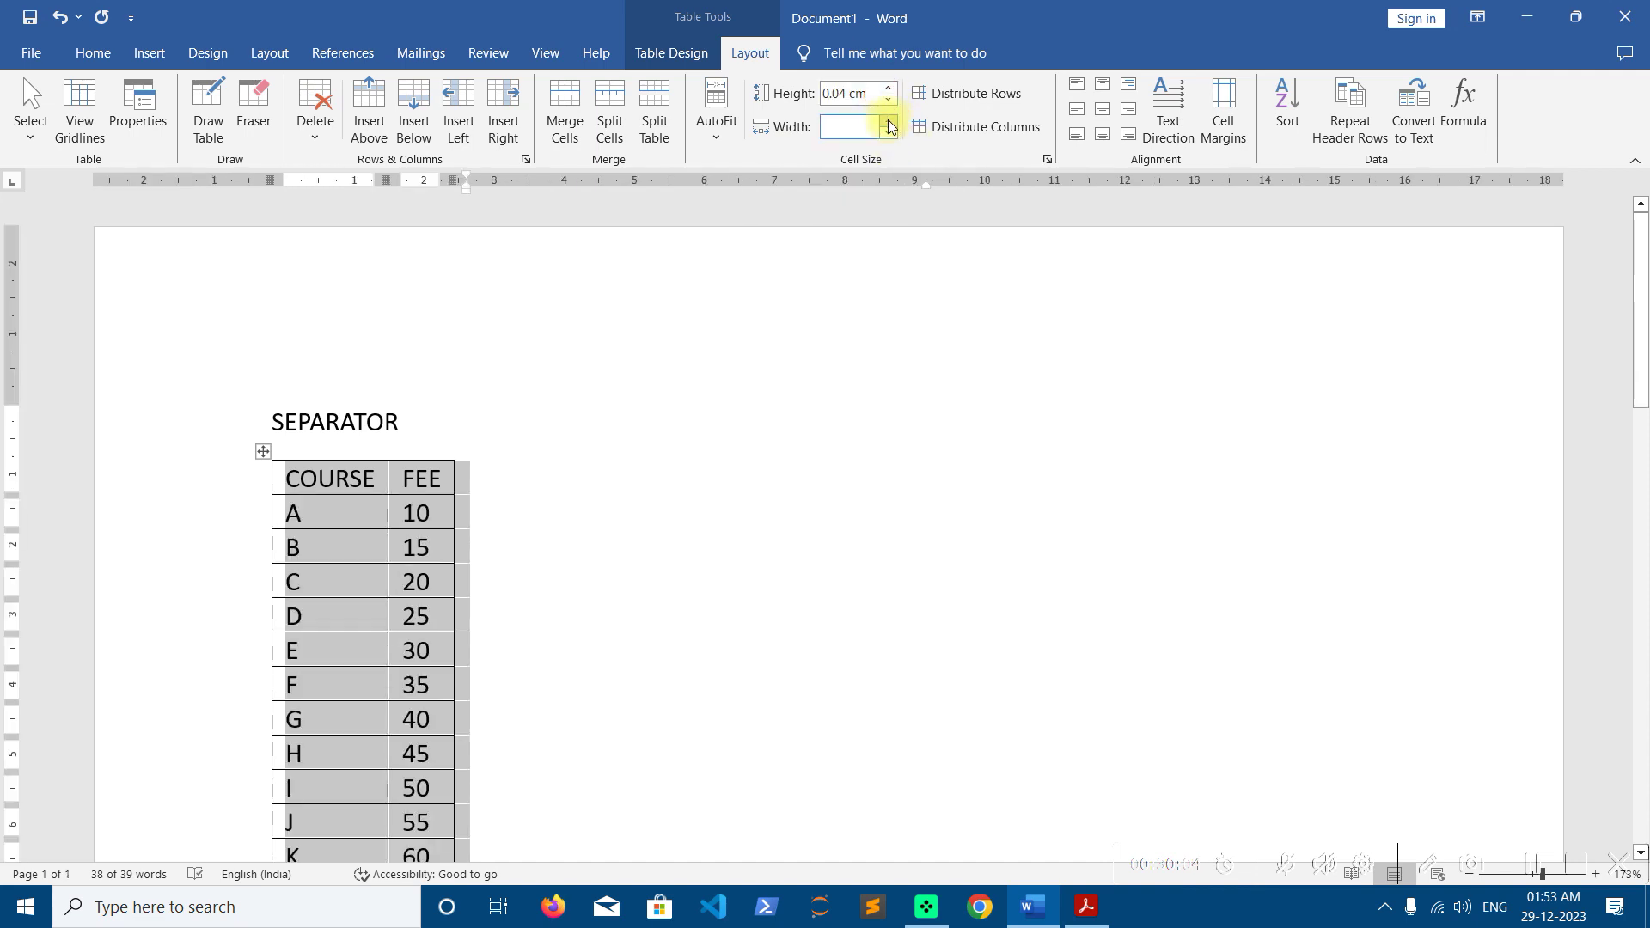
pyautogui.click(719, 129)
pyautogui.click(808, 189)
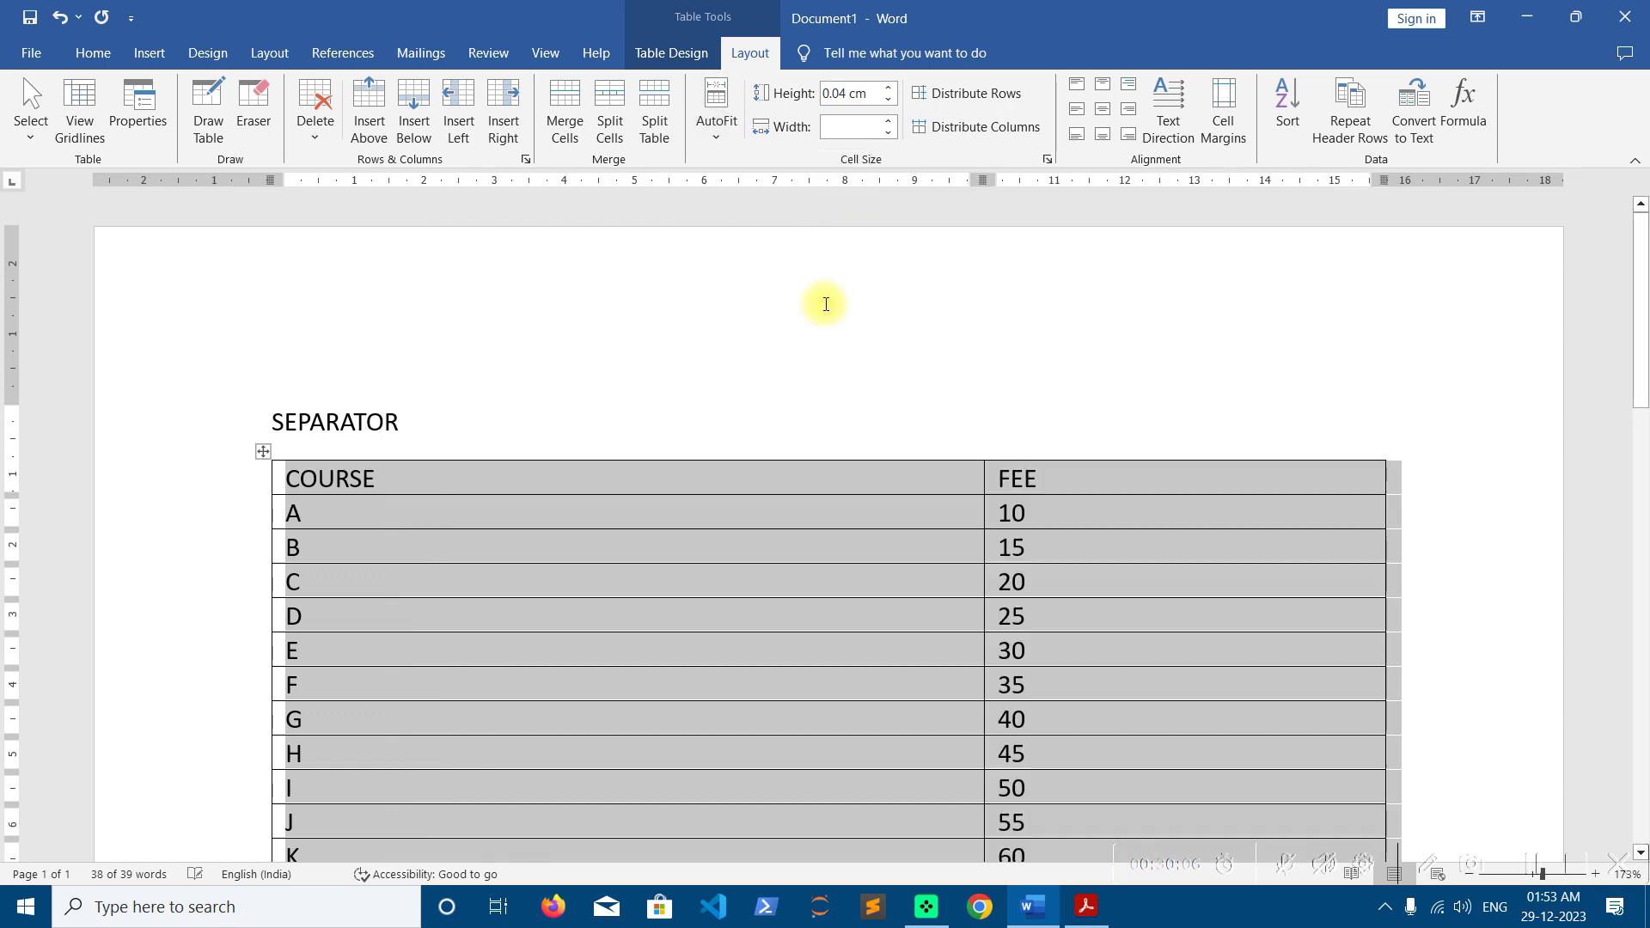
pyautogui.scroll(-6, 953, 428)
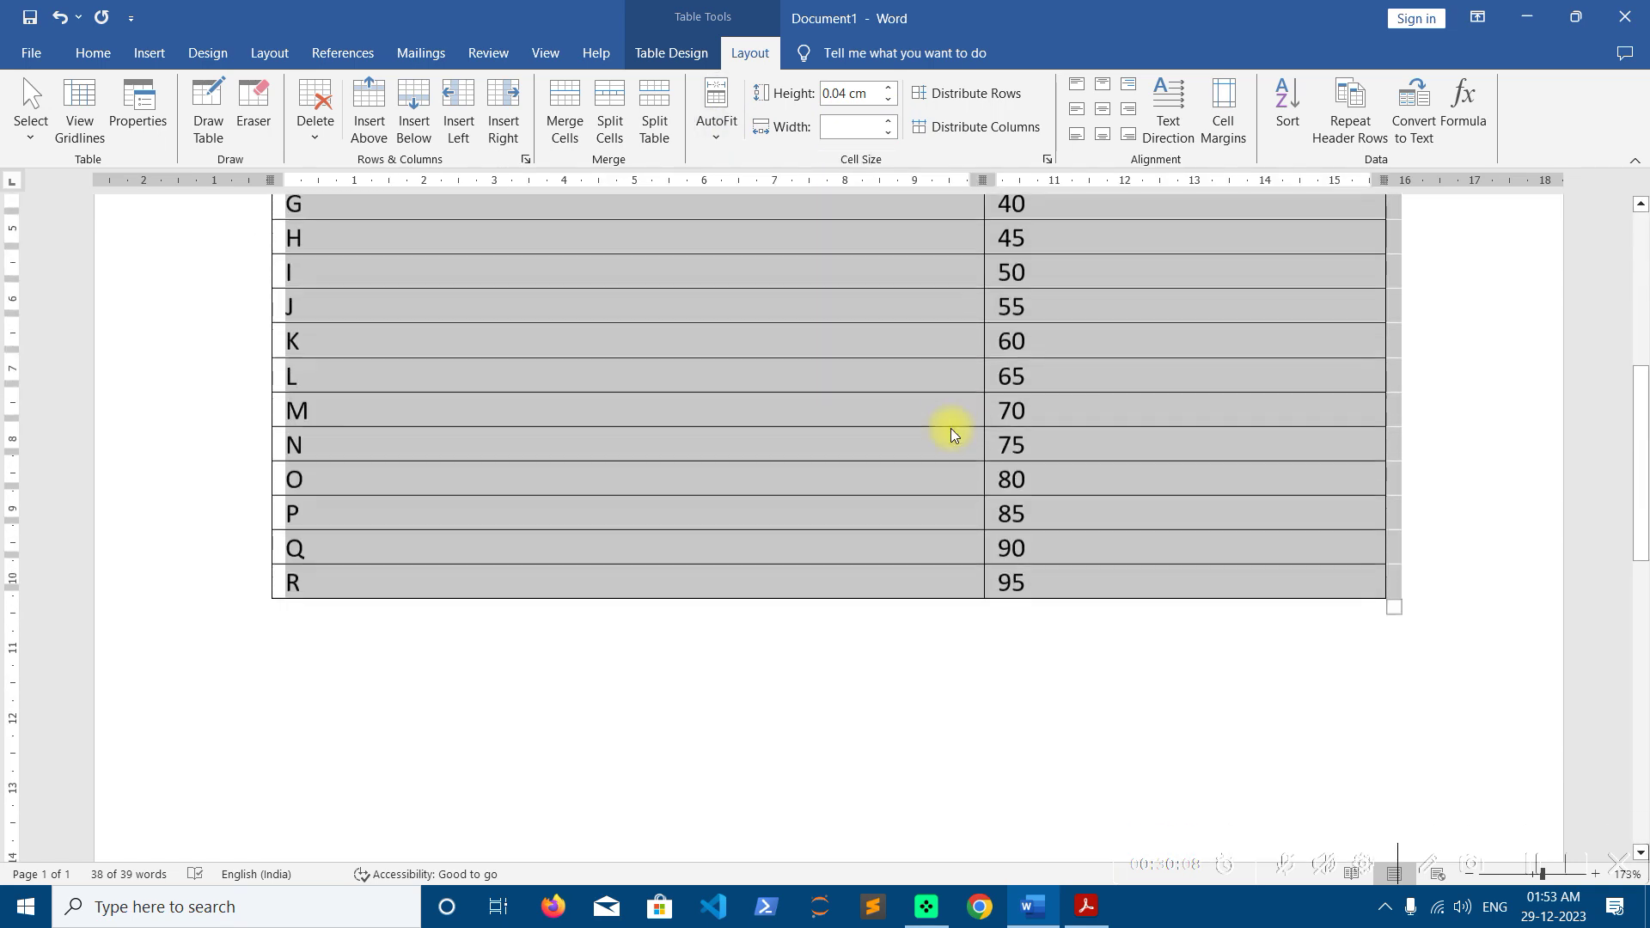
pyautogui.scroll(6, 951, 434)
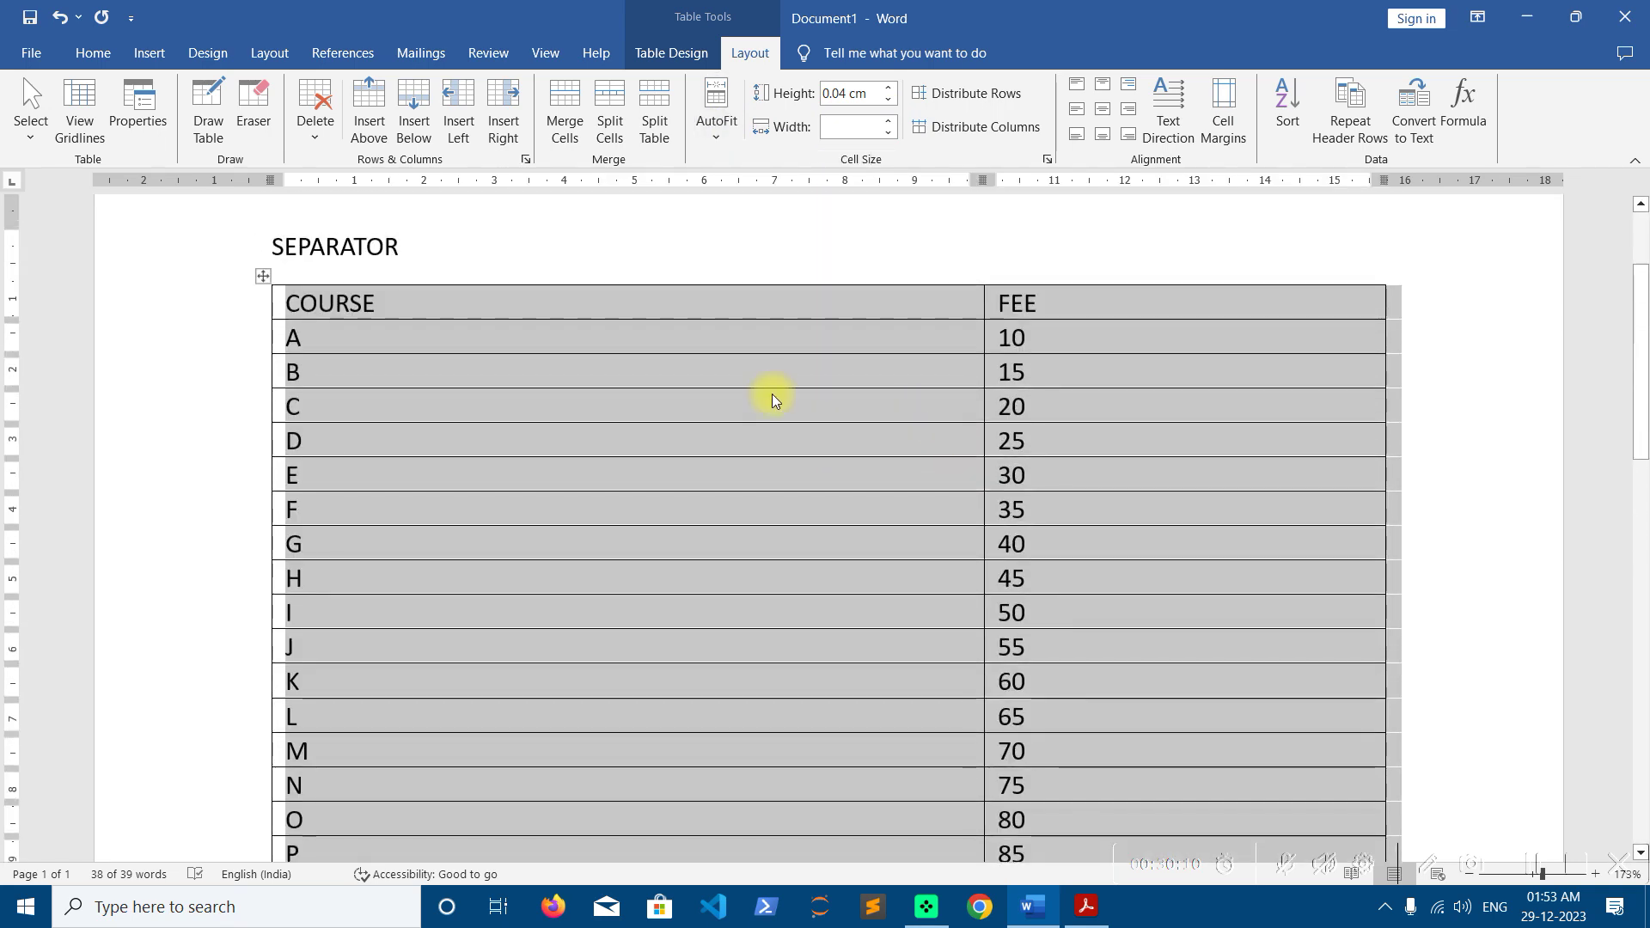
pyautogui.click(772, 394)
# Apply the green Grid Table style and drag the divider left to narrow COURSE, widening FEE
pyautogui.click(679, 53)
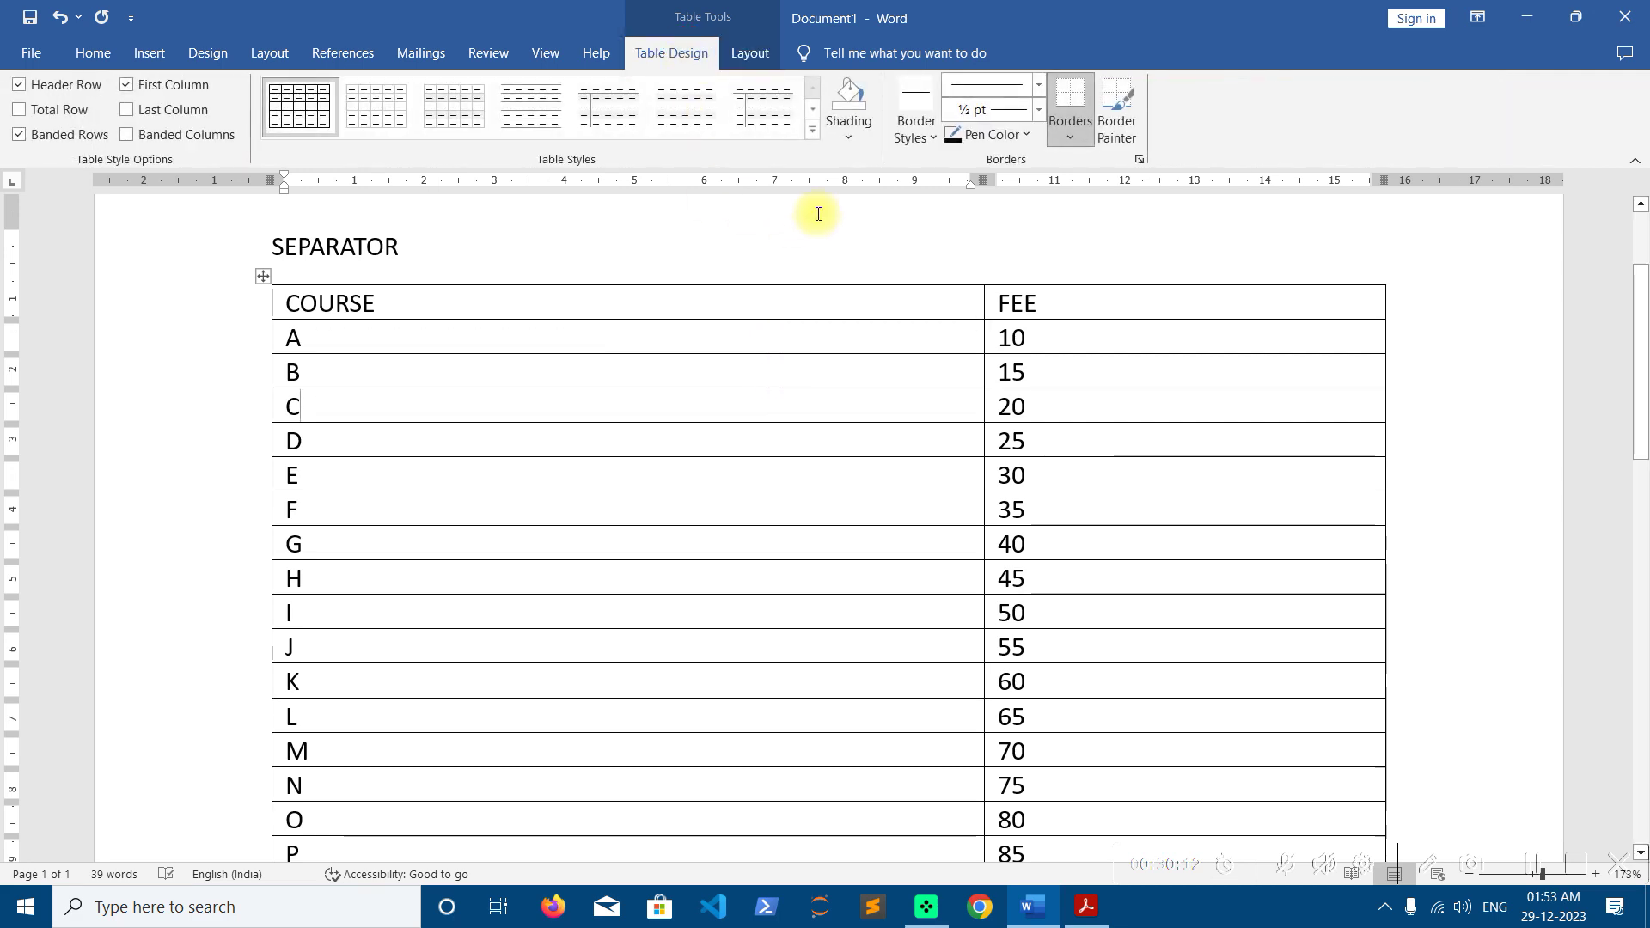
pyautogui.click(813, 131)
pyautogui.moveTo(815, 136)
pyautogui.mouseDown()
pyautogui.moveTo(822, 373)
pyautogui.moveTo(840, 287)
pyautogui.moveTo(833, 120)
pyautogui.mouseUp()
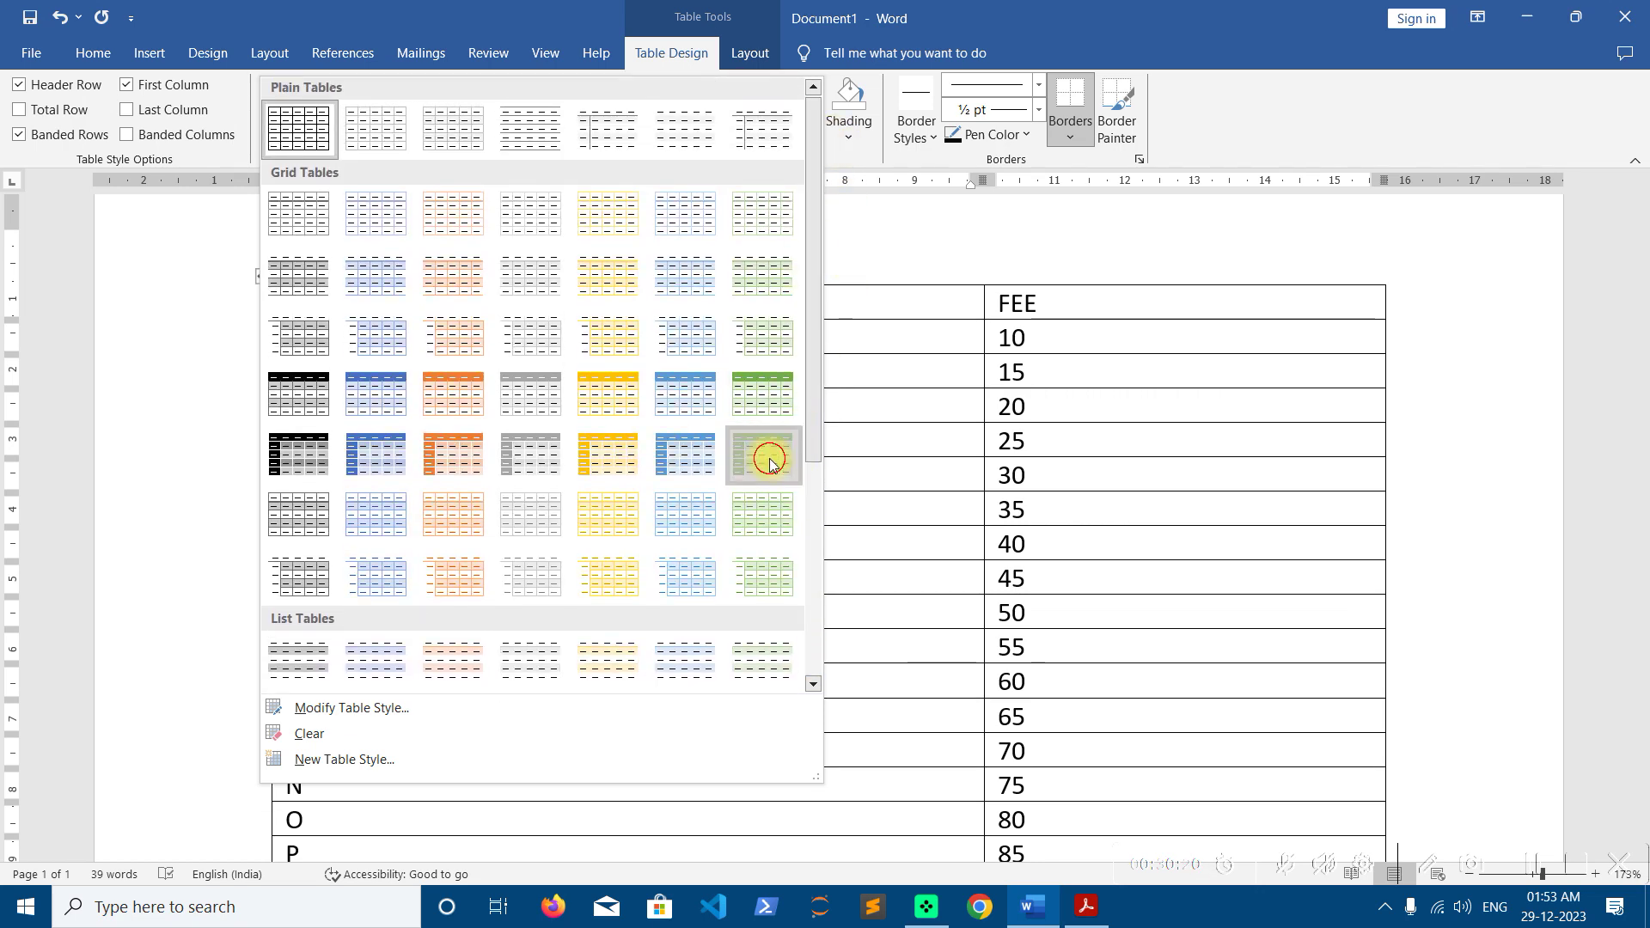
pyautogui.click(768, 456)
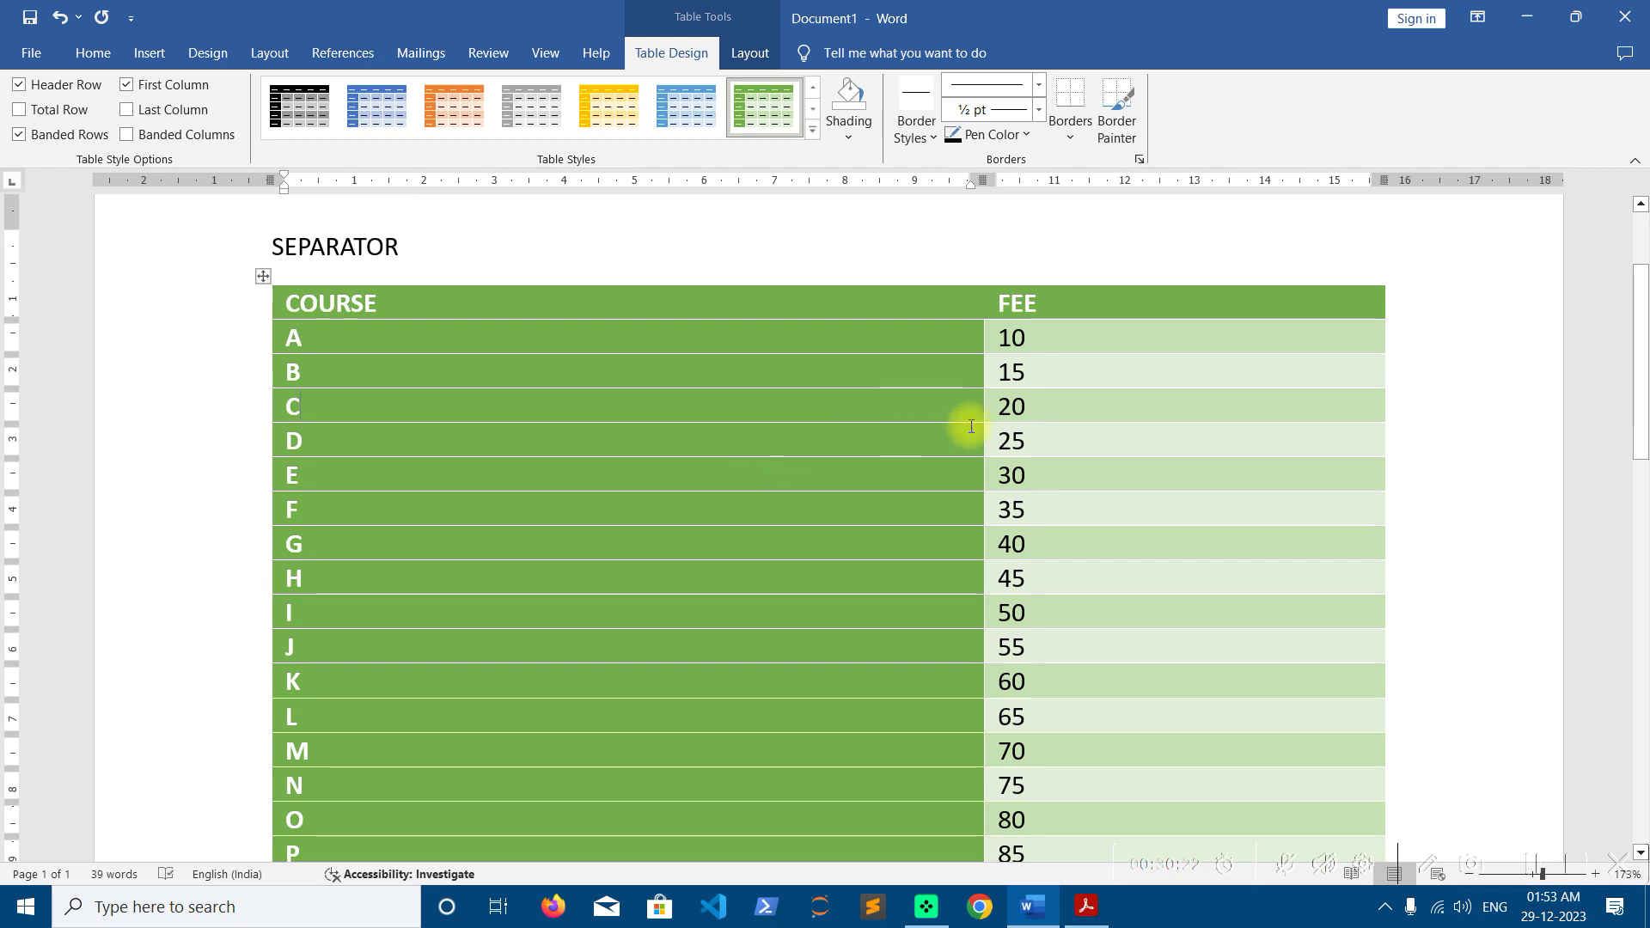
pyautogui.moveTo(982, 413)
pyautogui.mouseDown()
pyautogui.moveTo(516, 375)
pyautogui.moveTo(516, 391)
pyautogui.mouseUp()
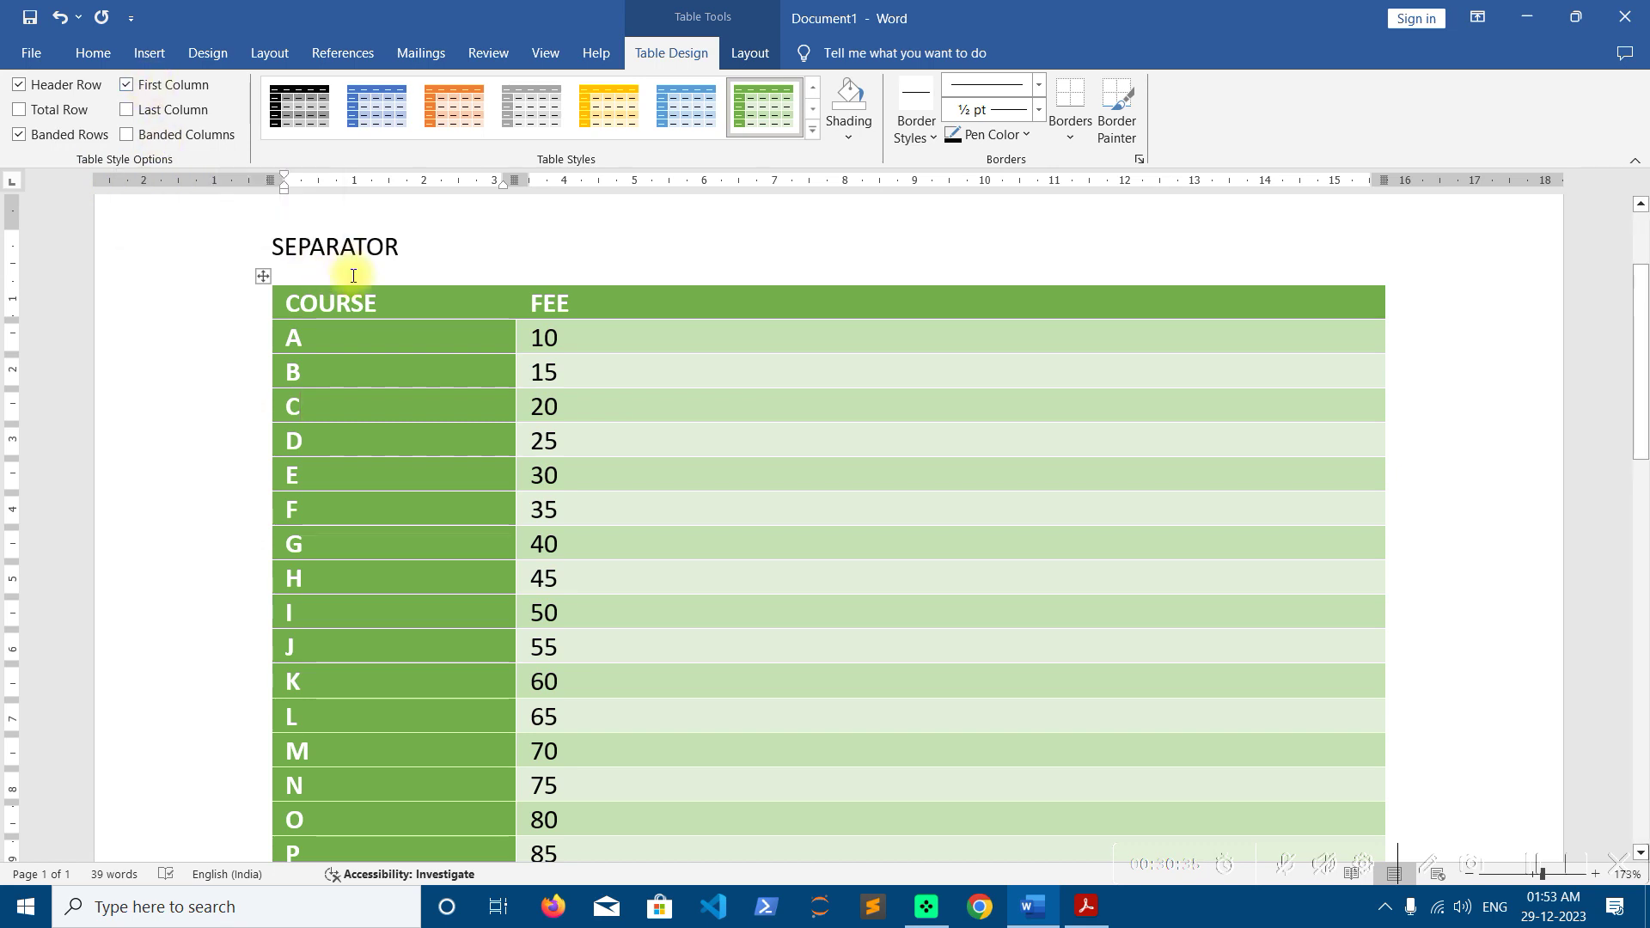
# Uncheck First Column, toggle Banded Rows off and back on, and try then remove Last Column
pyautogui.click(127, 85)
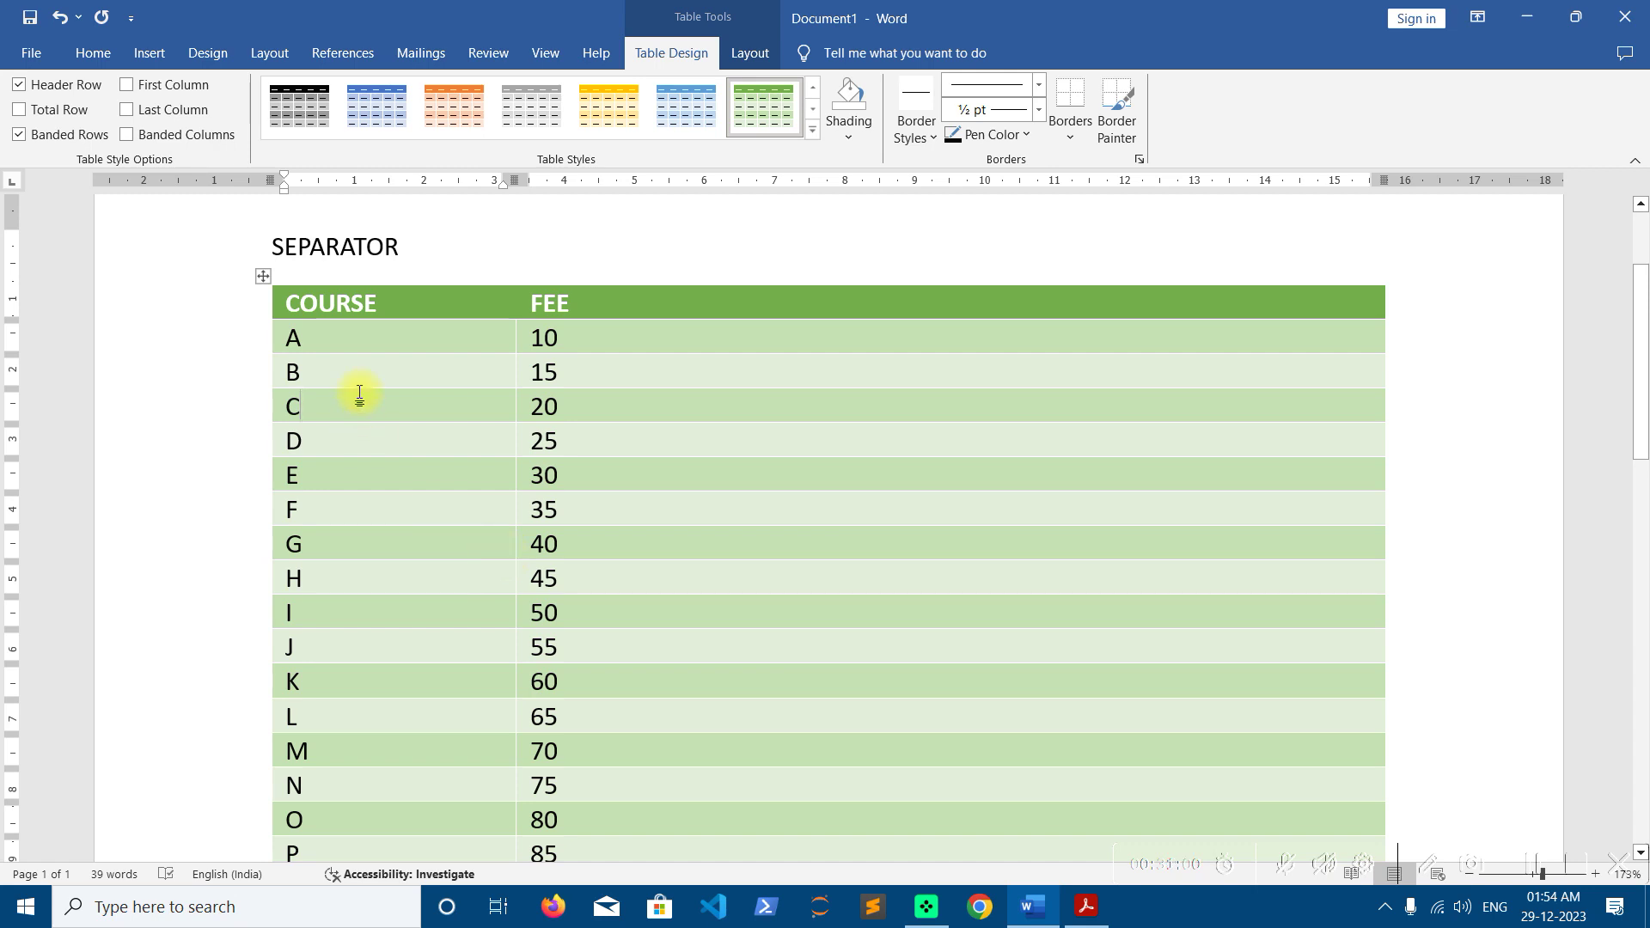
pyautogui.click(51, 136)
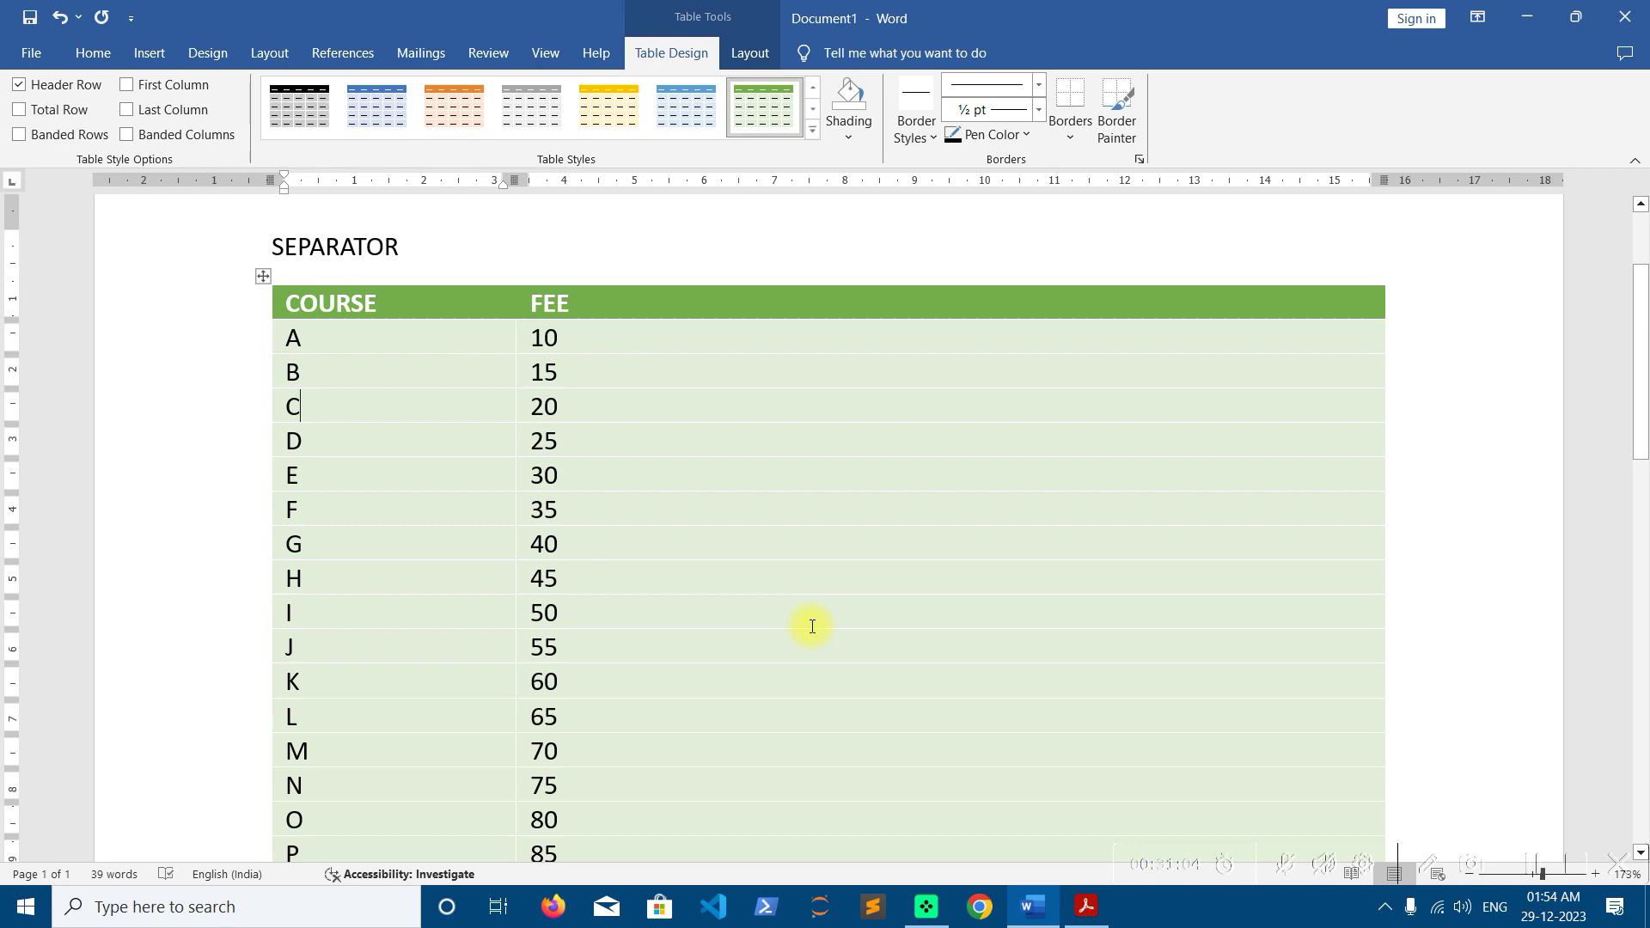
pyautogui.click(90, 135)
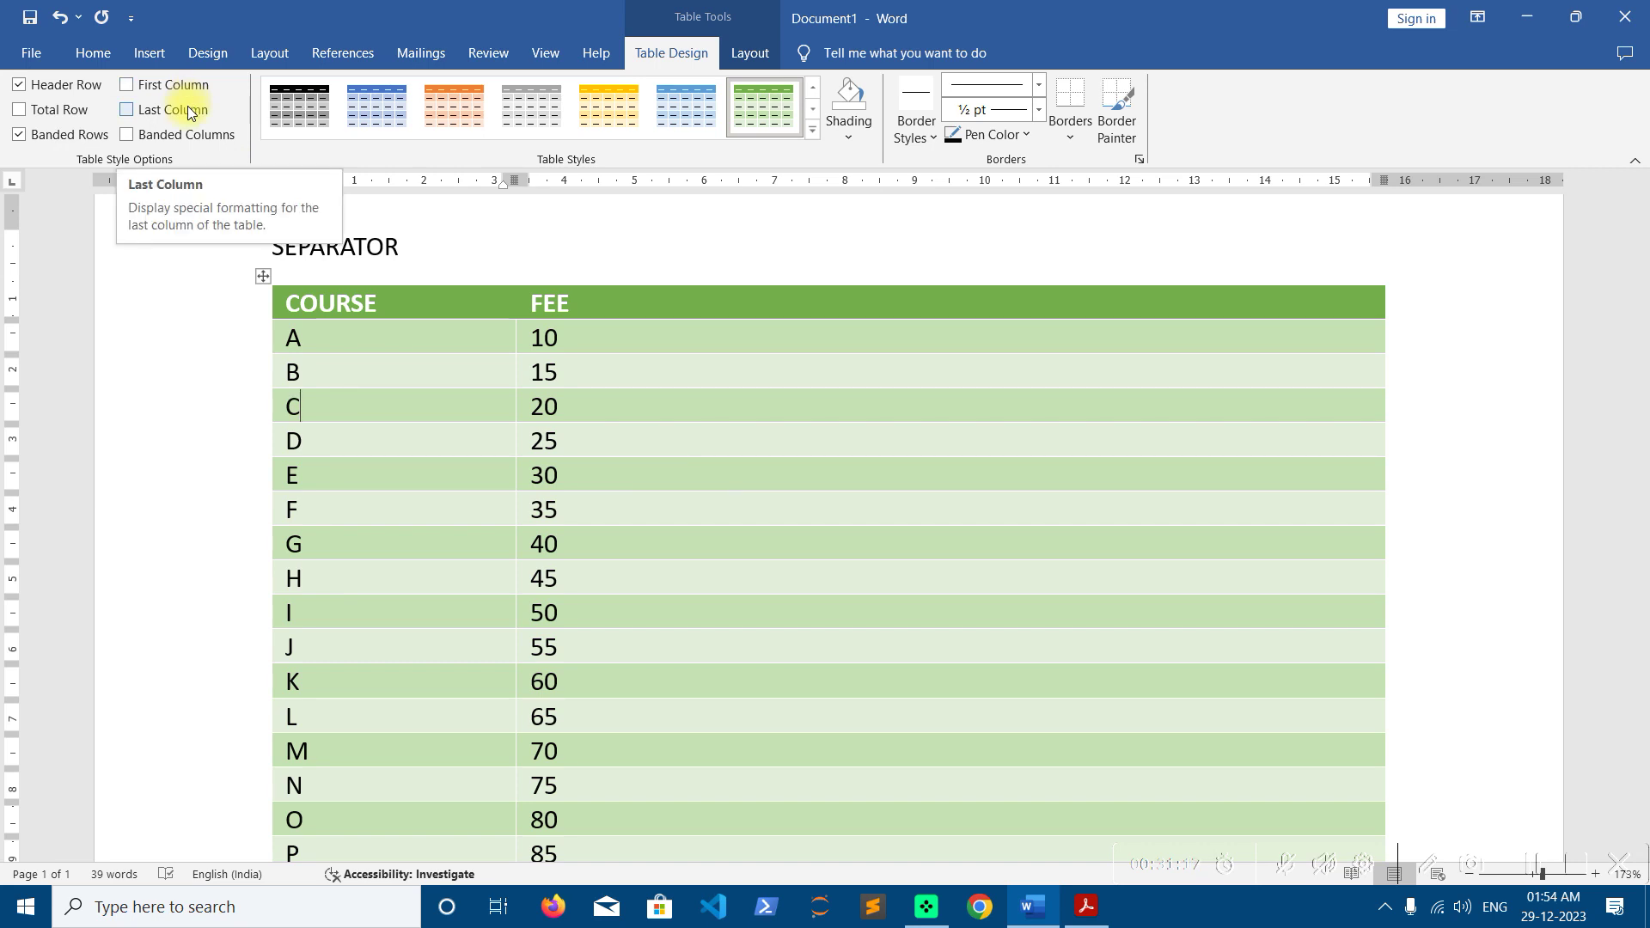
pyautogui.click(127, 110)
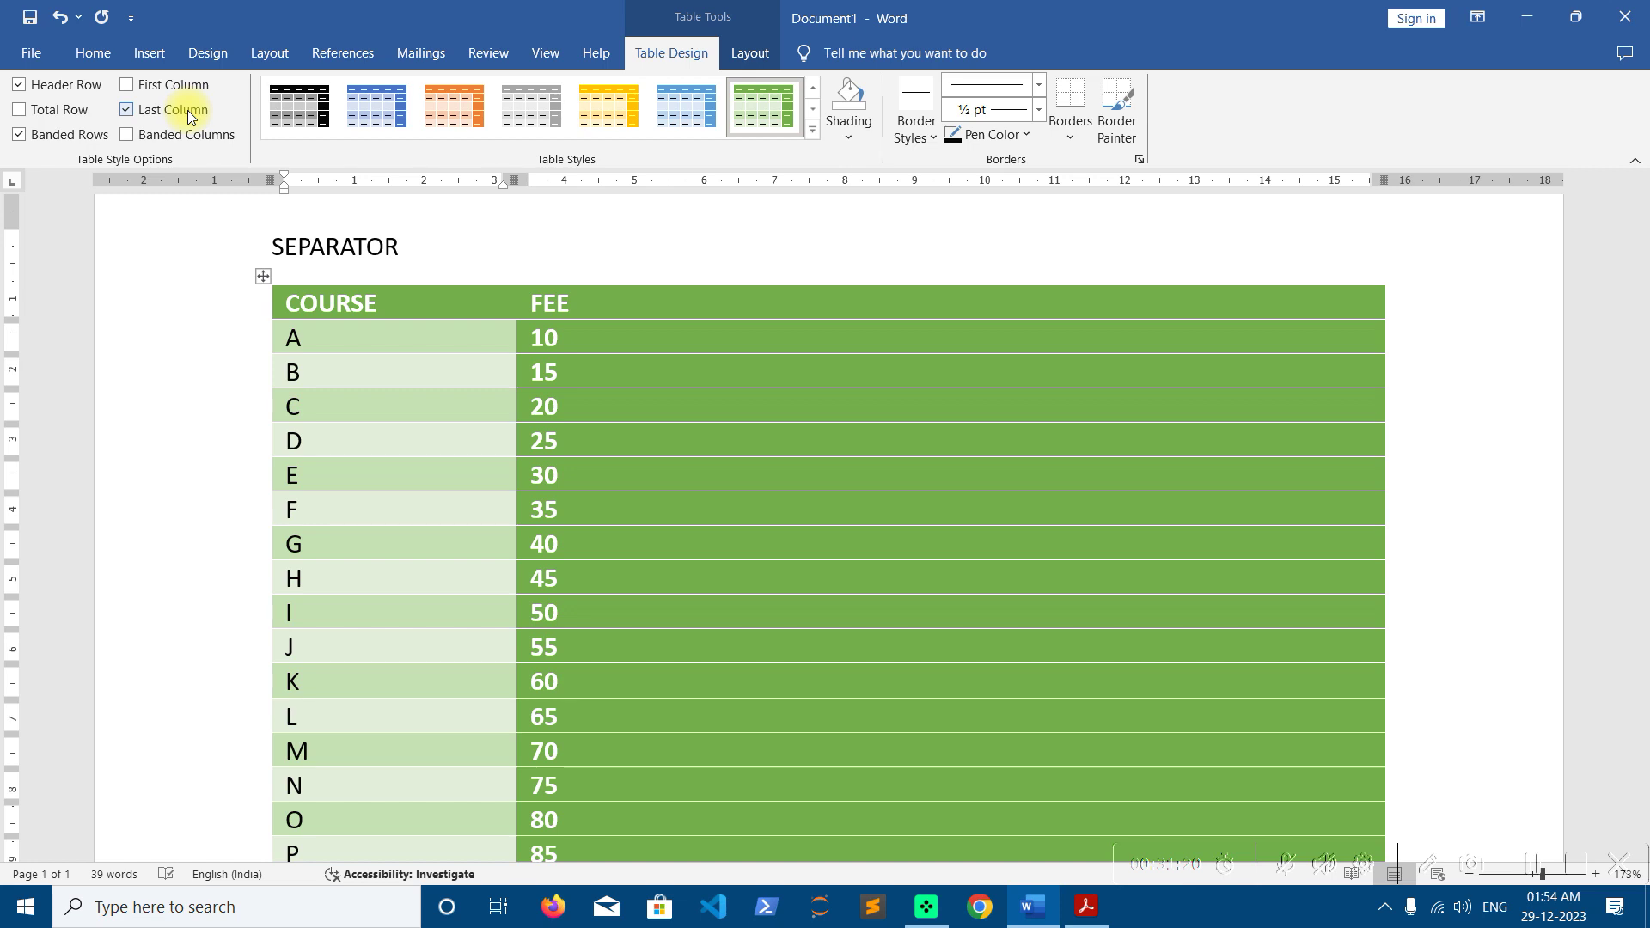
pyautogui.click(187, 113)
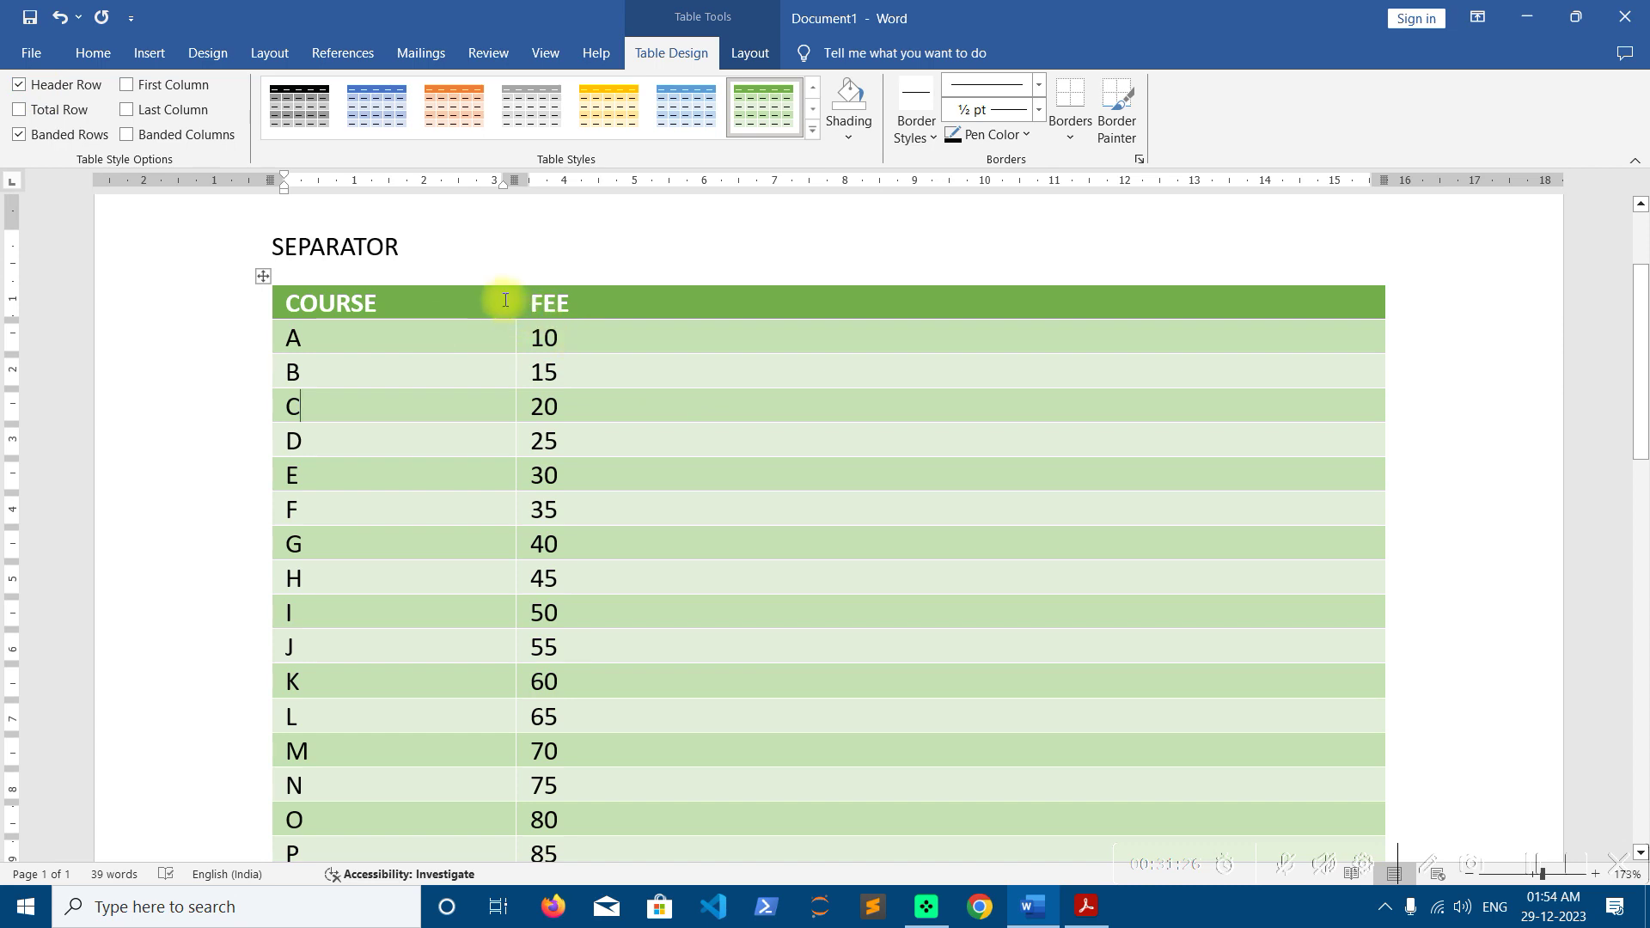
# Toggle Header Row and Total Row styling to compare, keeping the header and no total row
pyautogui.click(19, 84)
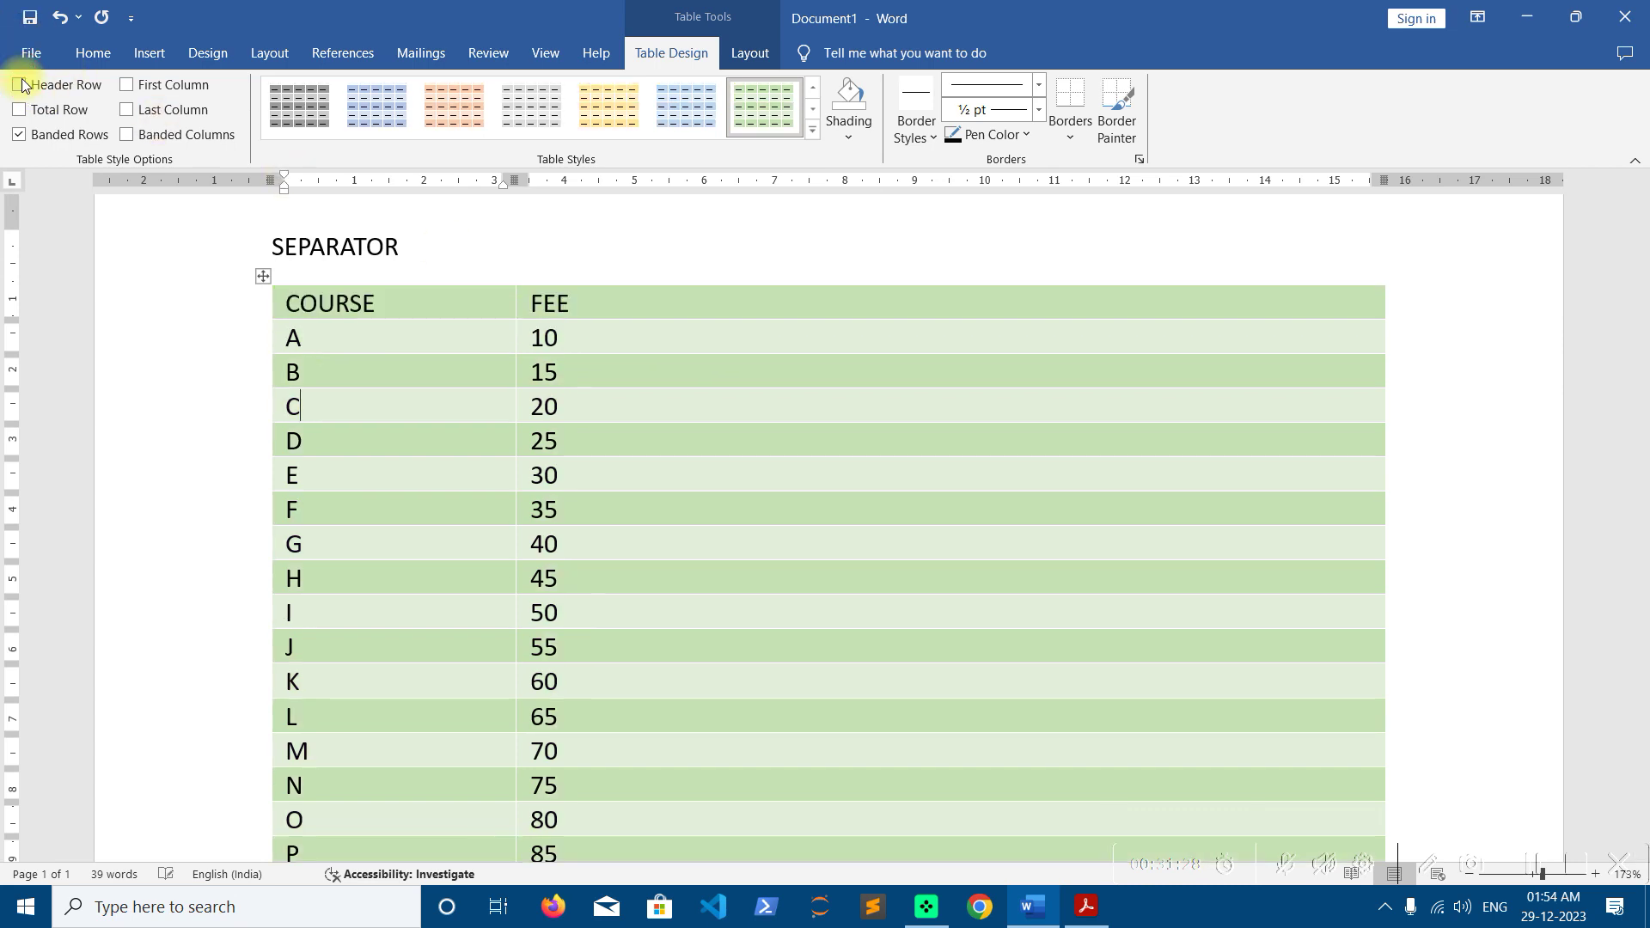
pyautogui.click(19, 84)
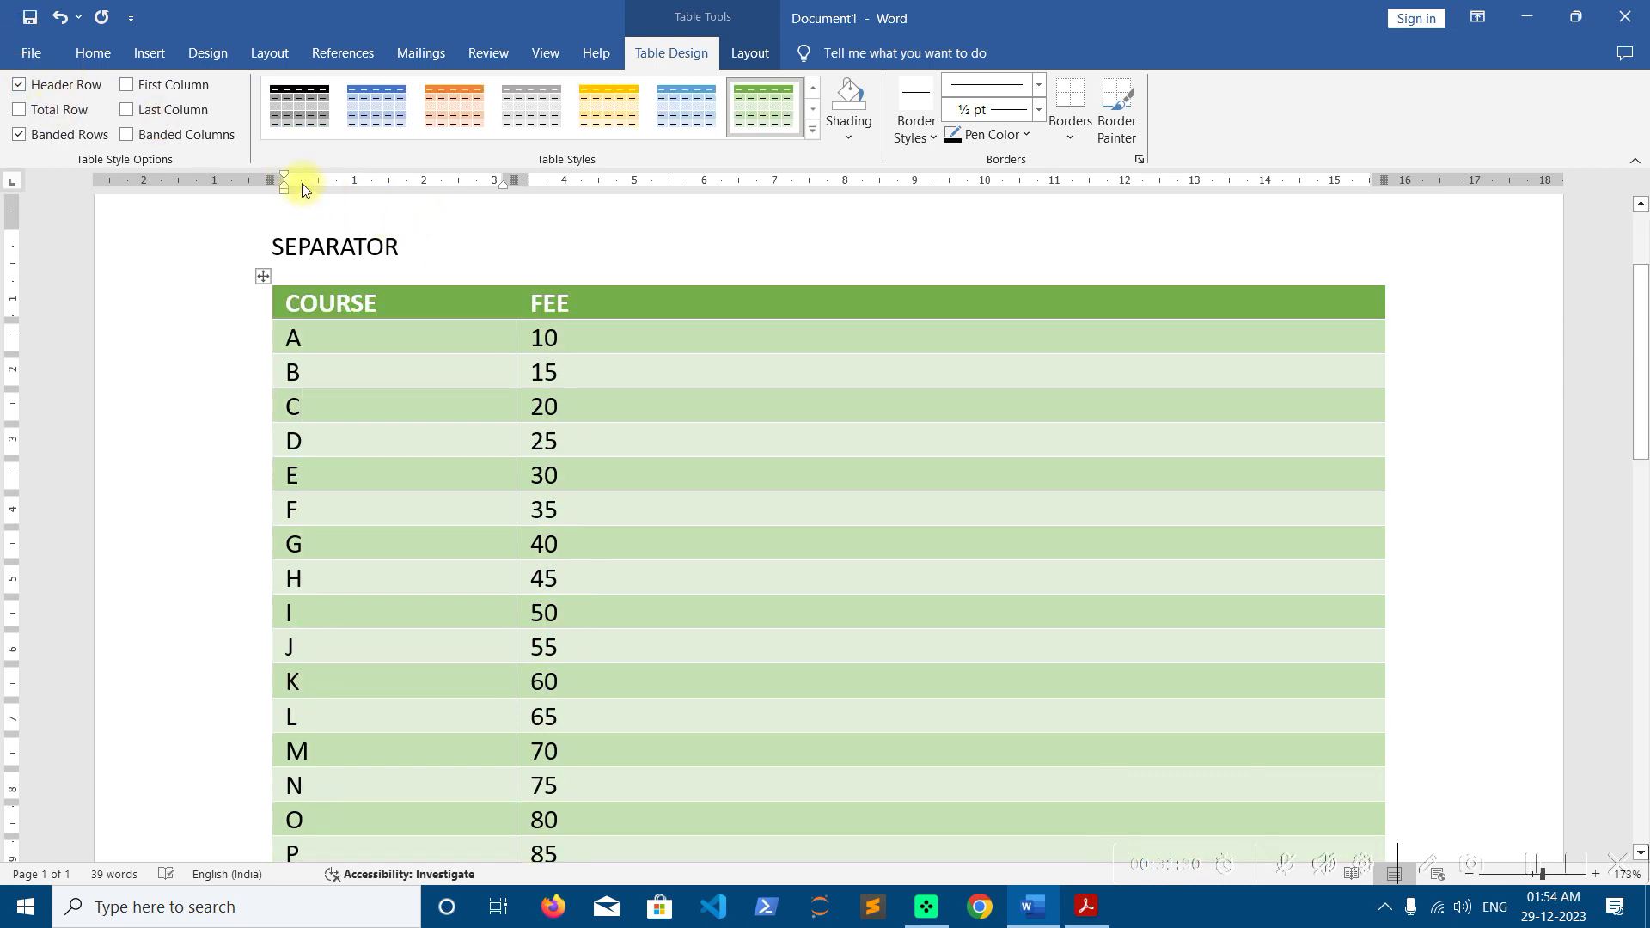
pyautogui.scroll(-5, 542, 387)
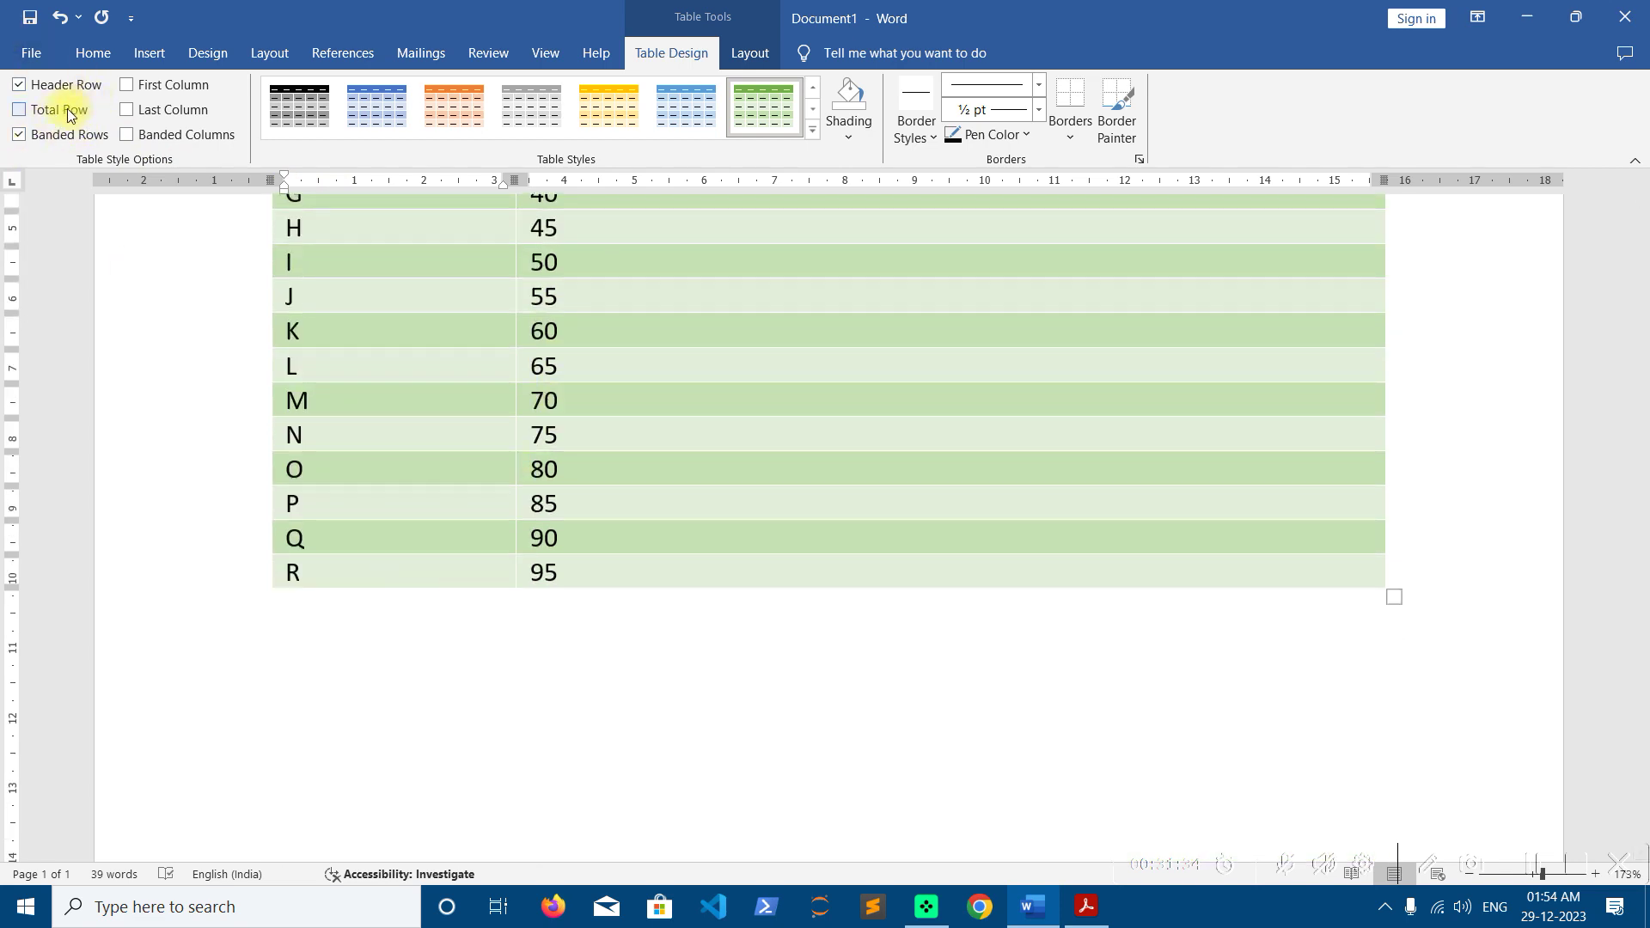
pyautogui.click(19, 110)
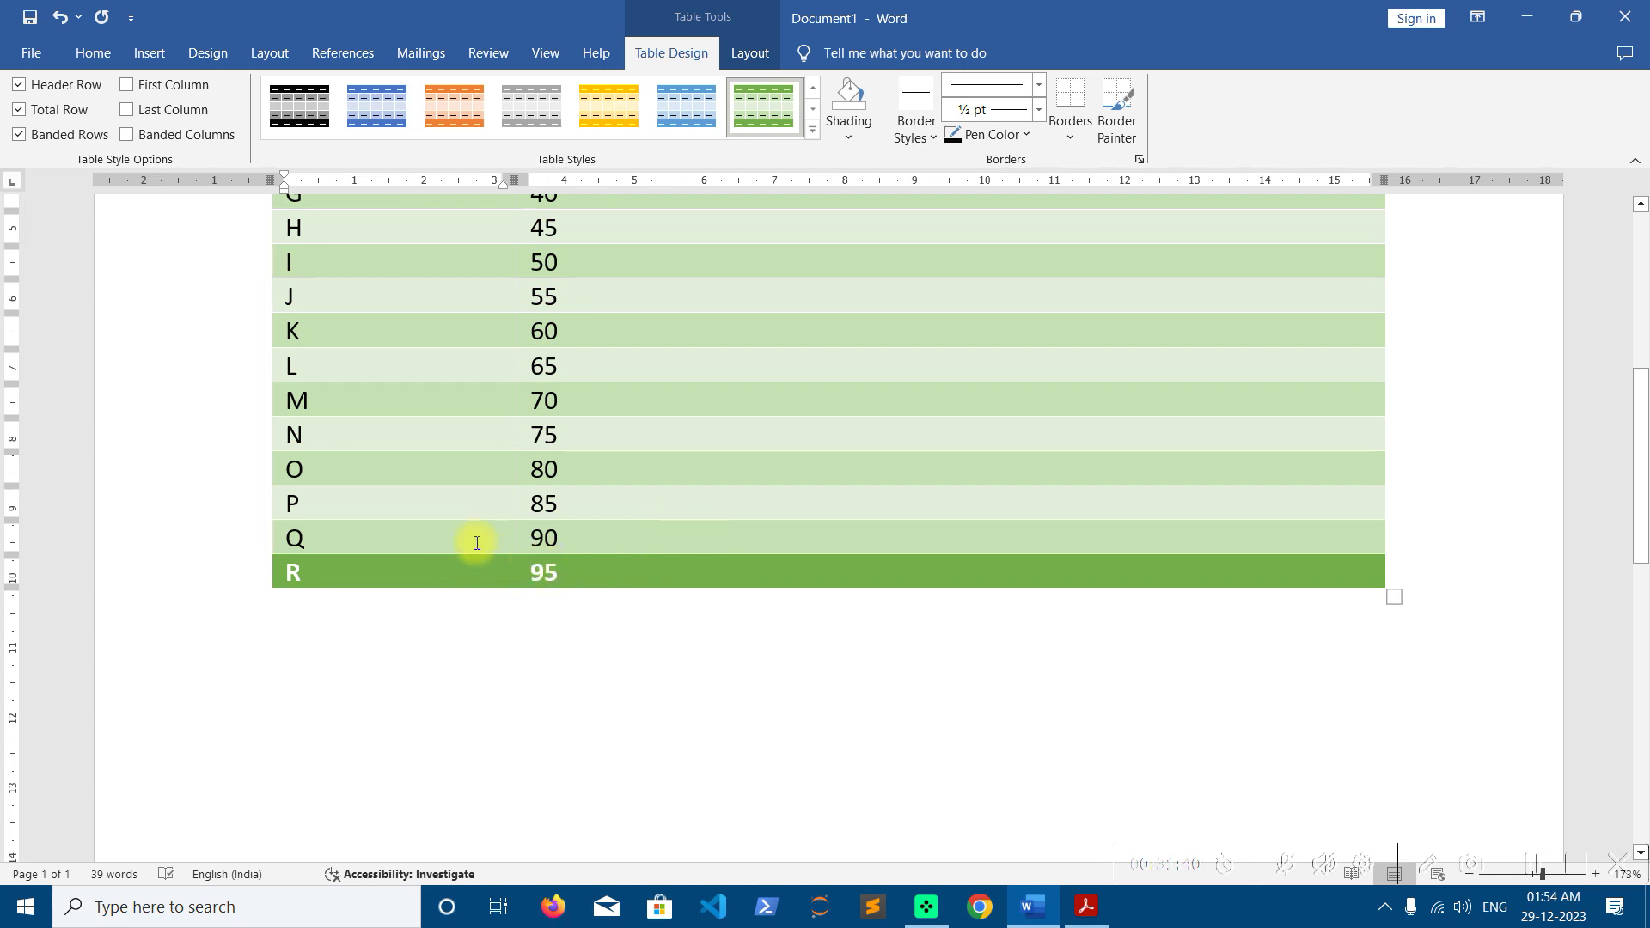
pyautogui.click(19, 110)
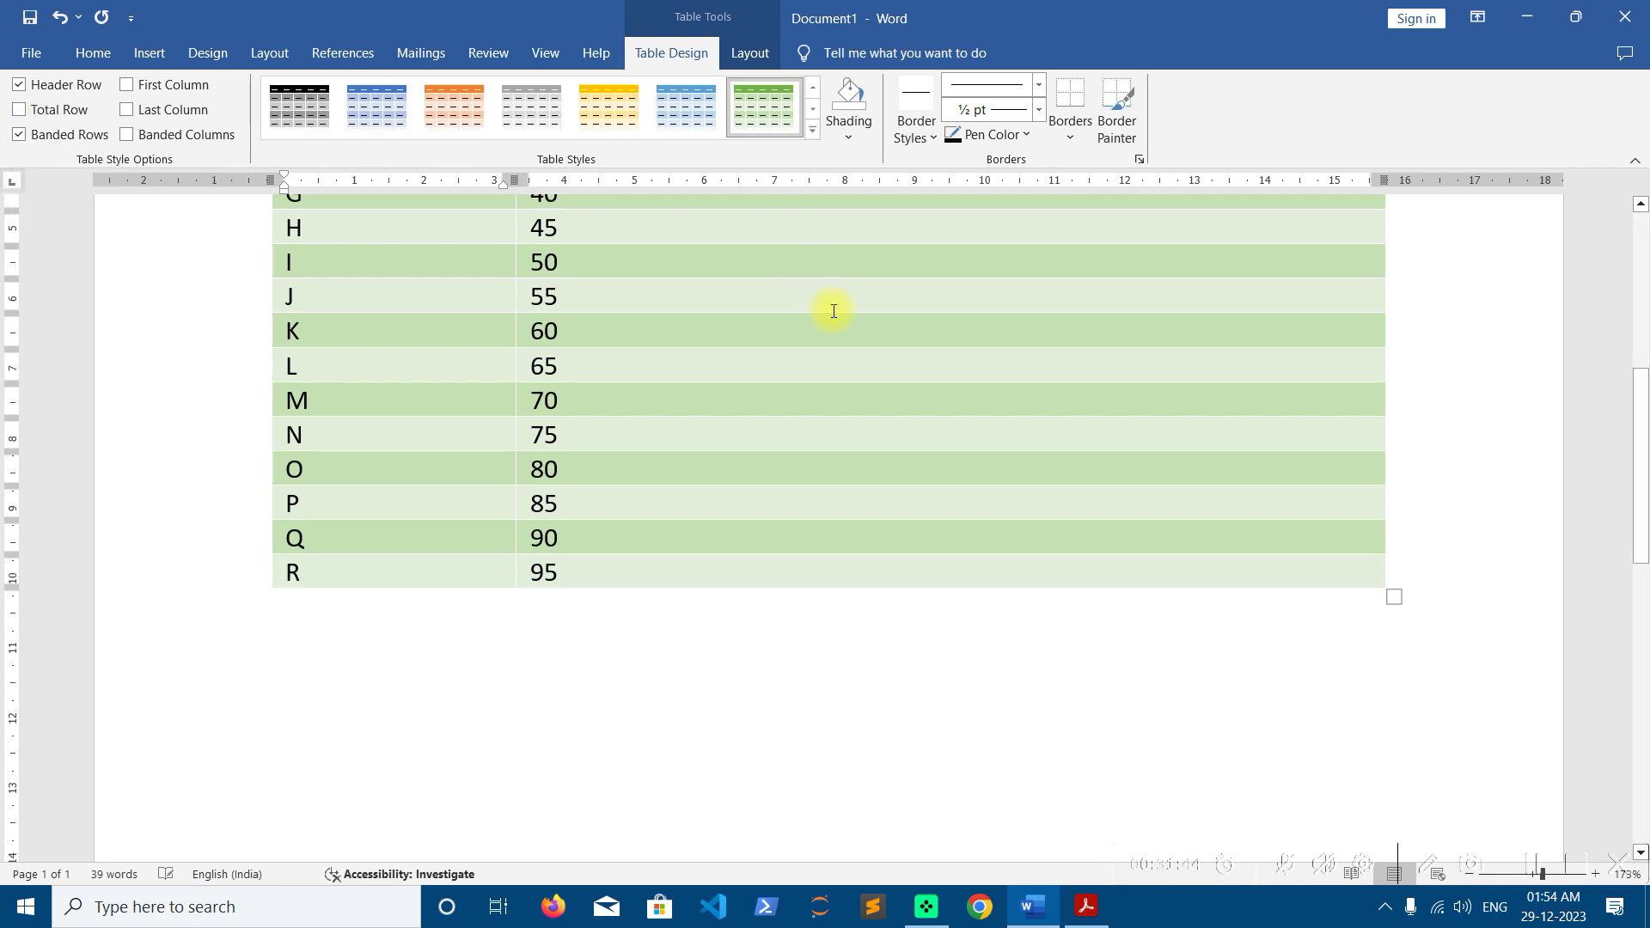
pyautogui.scroll(5, 833, 311)
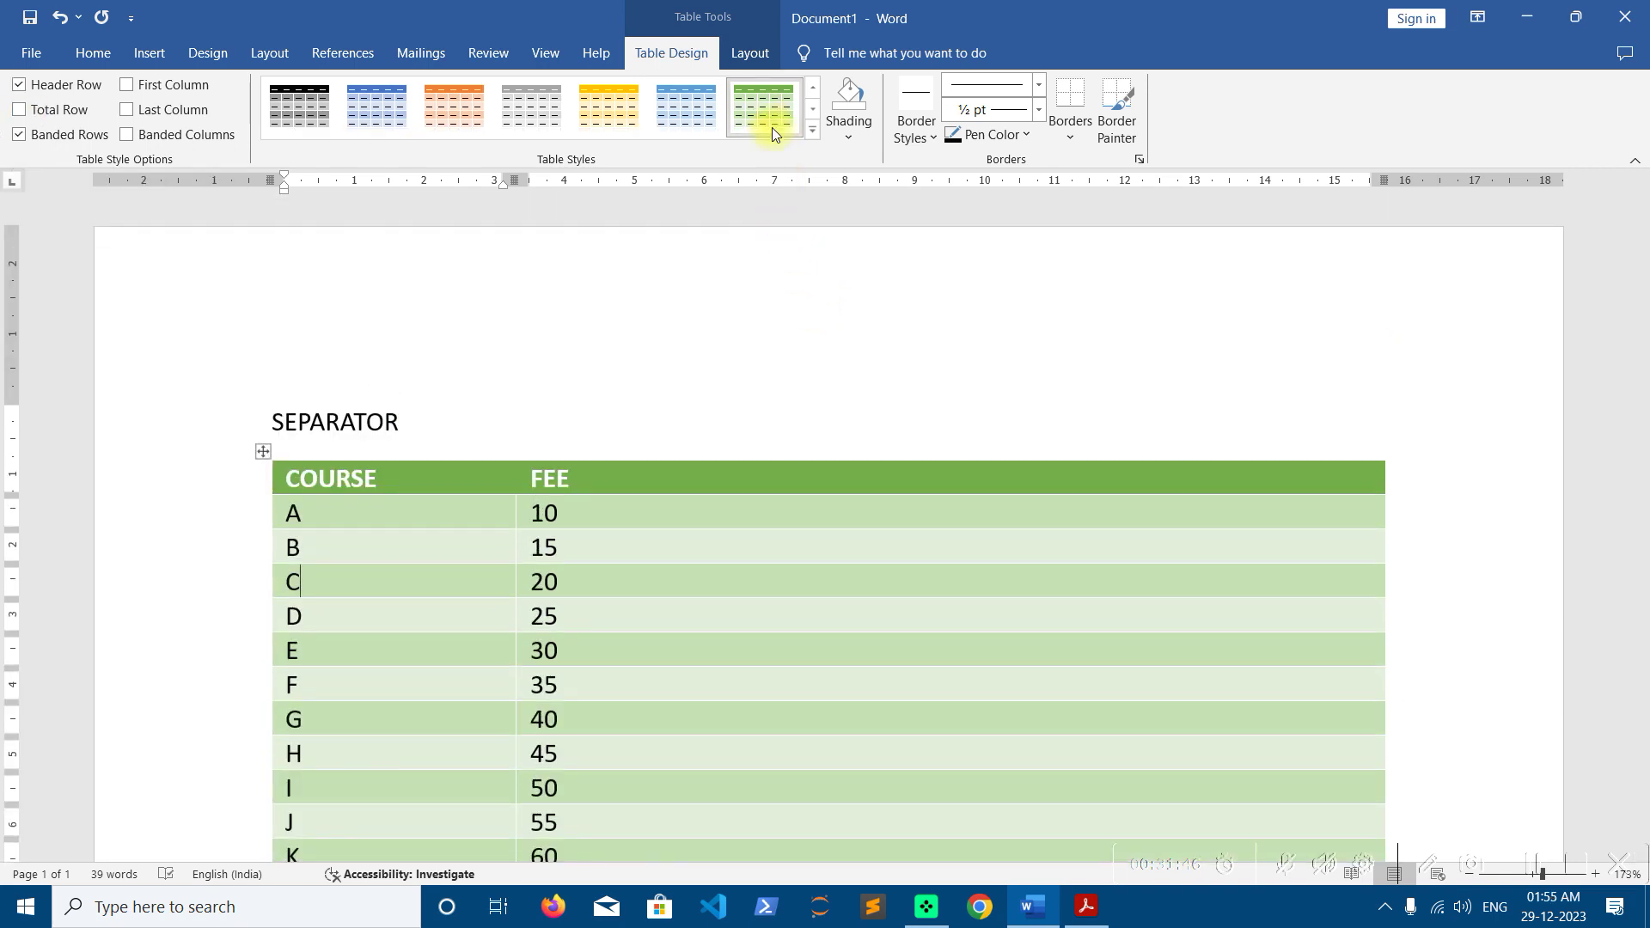
# Shade the FEE cell holding 45 in row H purple
pyautogui.scroll(-3, 851, 450)
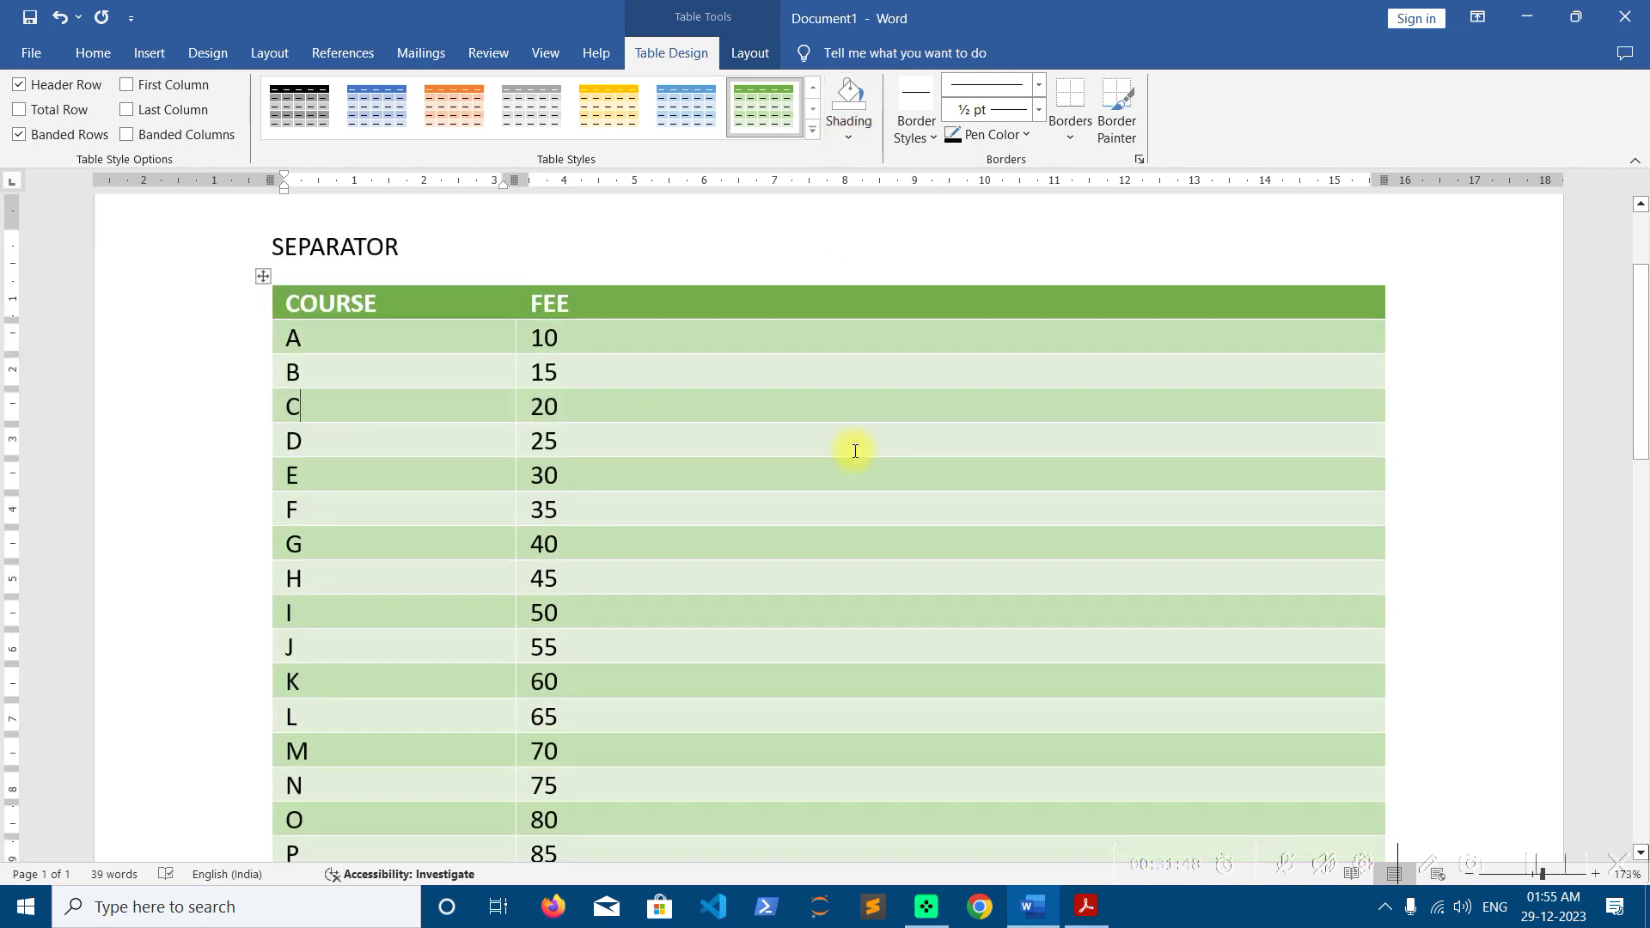
pyautogui.scroll(-1, 856, 451)
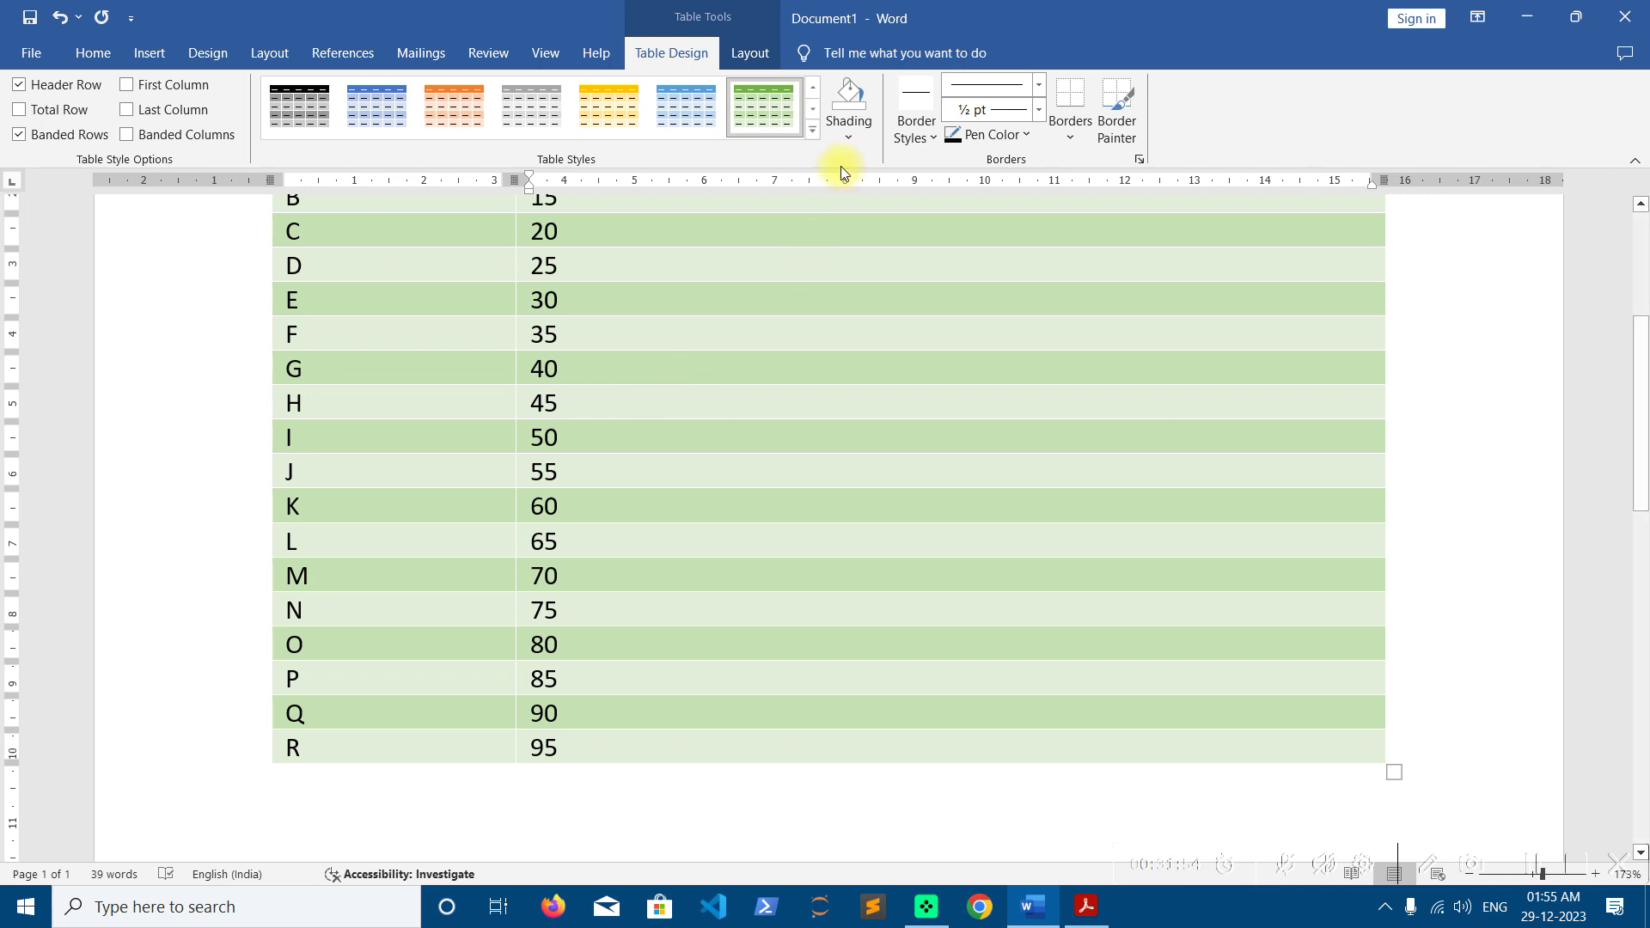
pyautogui.click(848, 131)
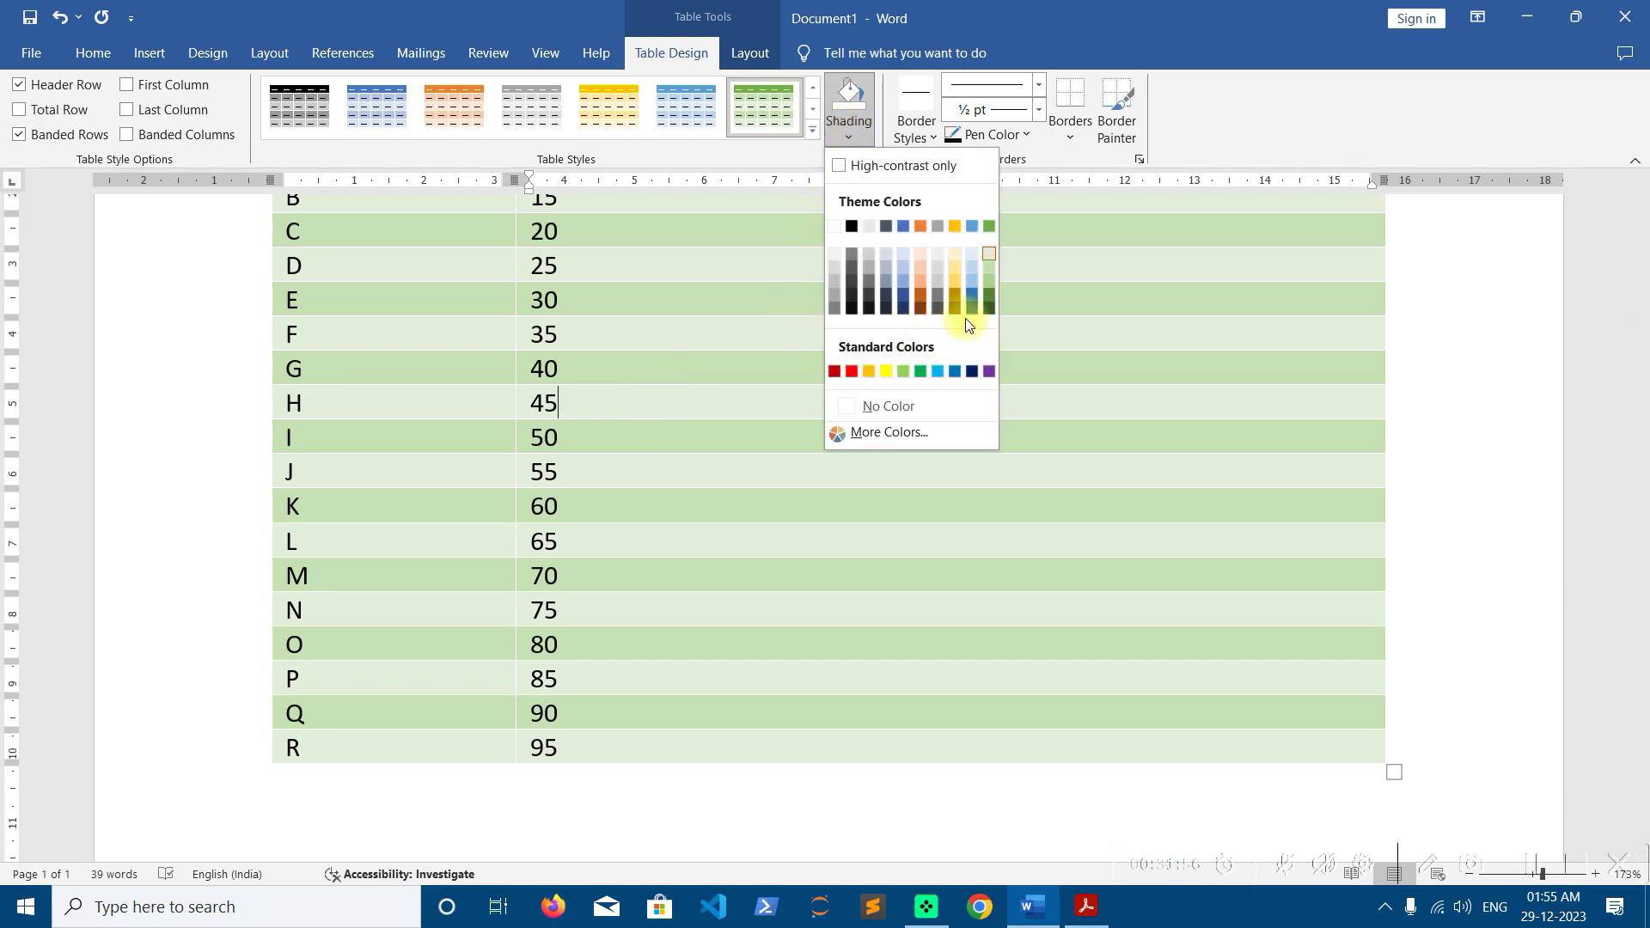
pyautogui.click(988, 371)
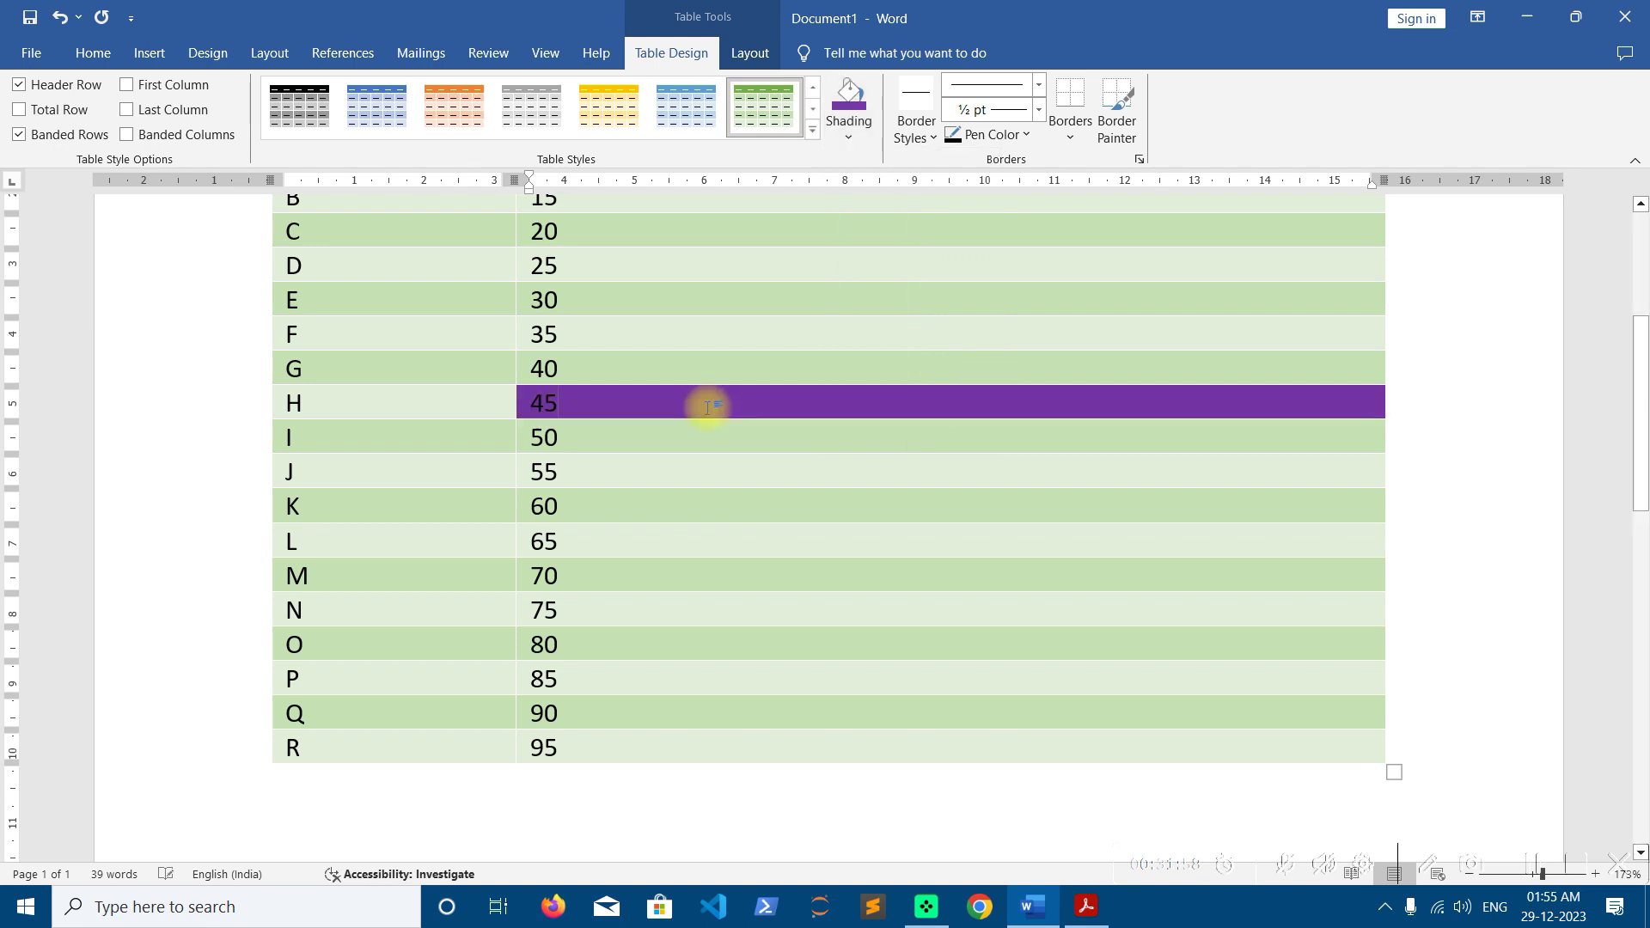
# Make the 45 text white, then select rows H through R
pyautogui.moveTo(571, 401); pyautogui.dragTo(521, 402)
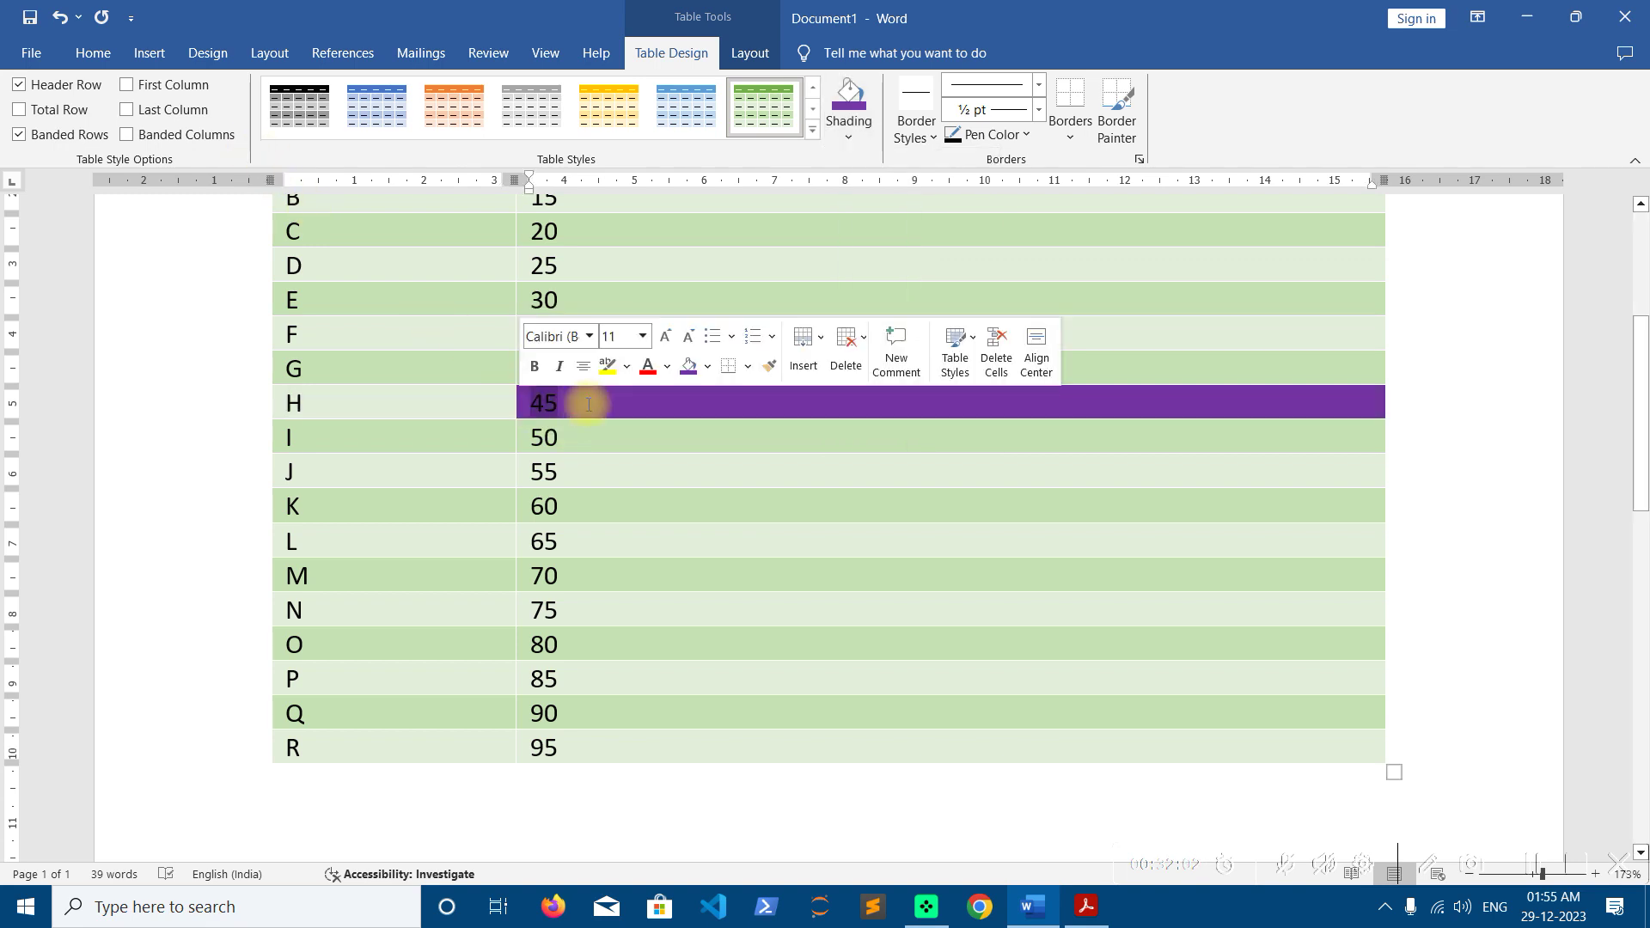
pyautogui.click(670, 368)
pyautogui.click(647, 490)
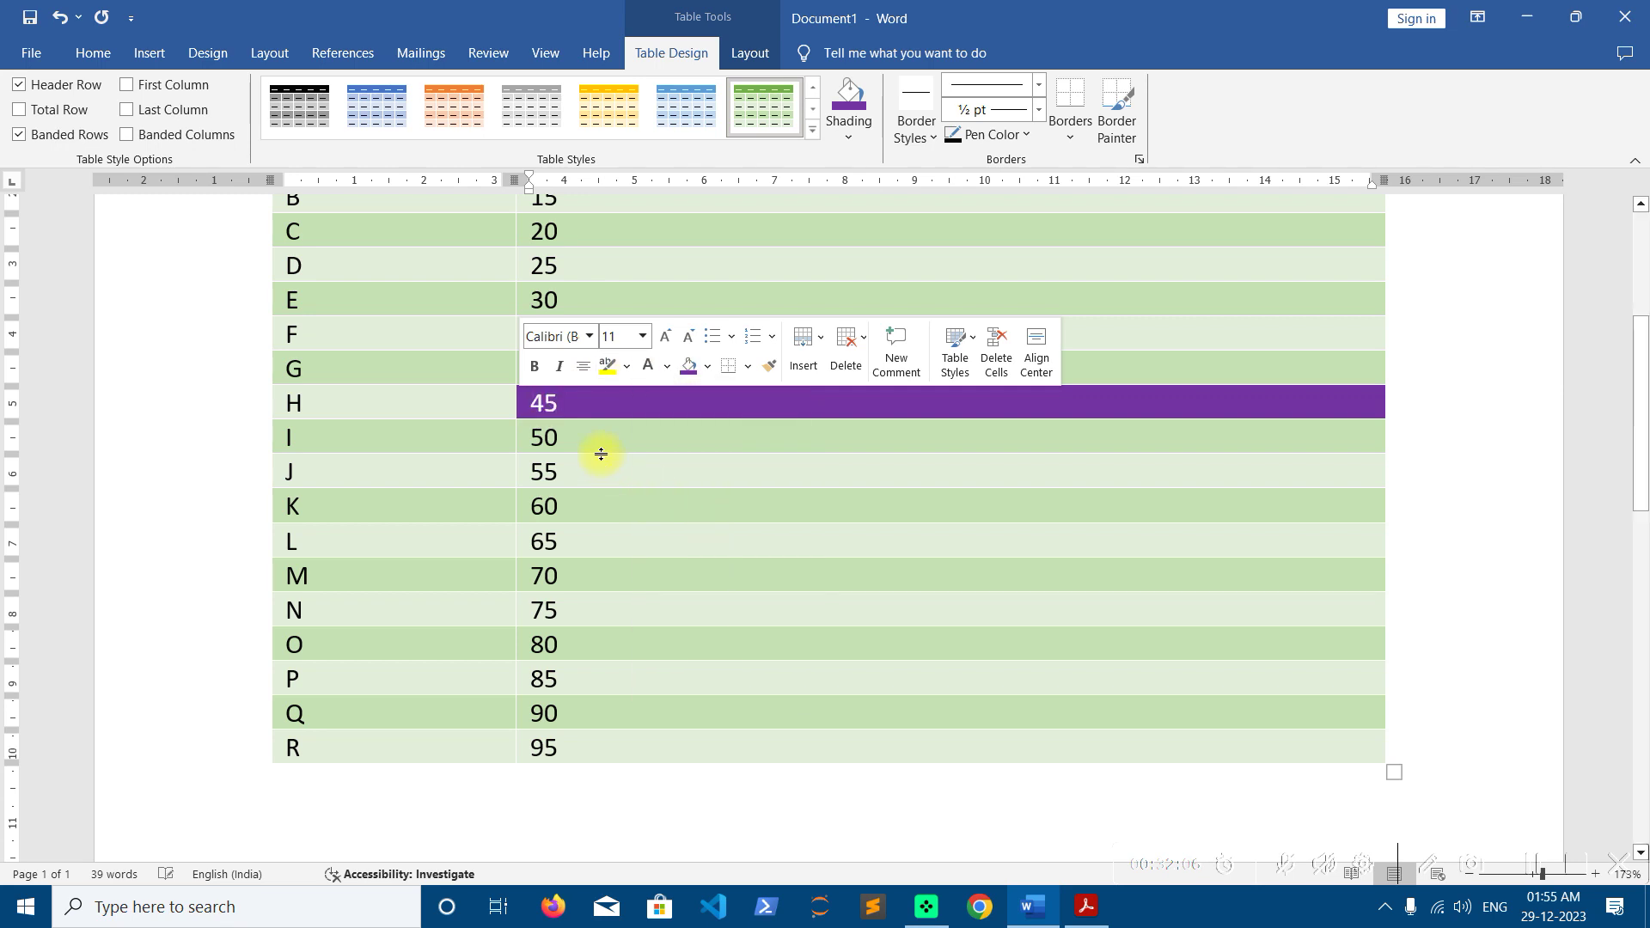
pyautogui.click(606, 439)
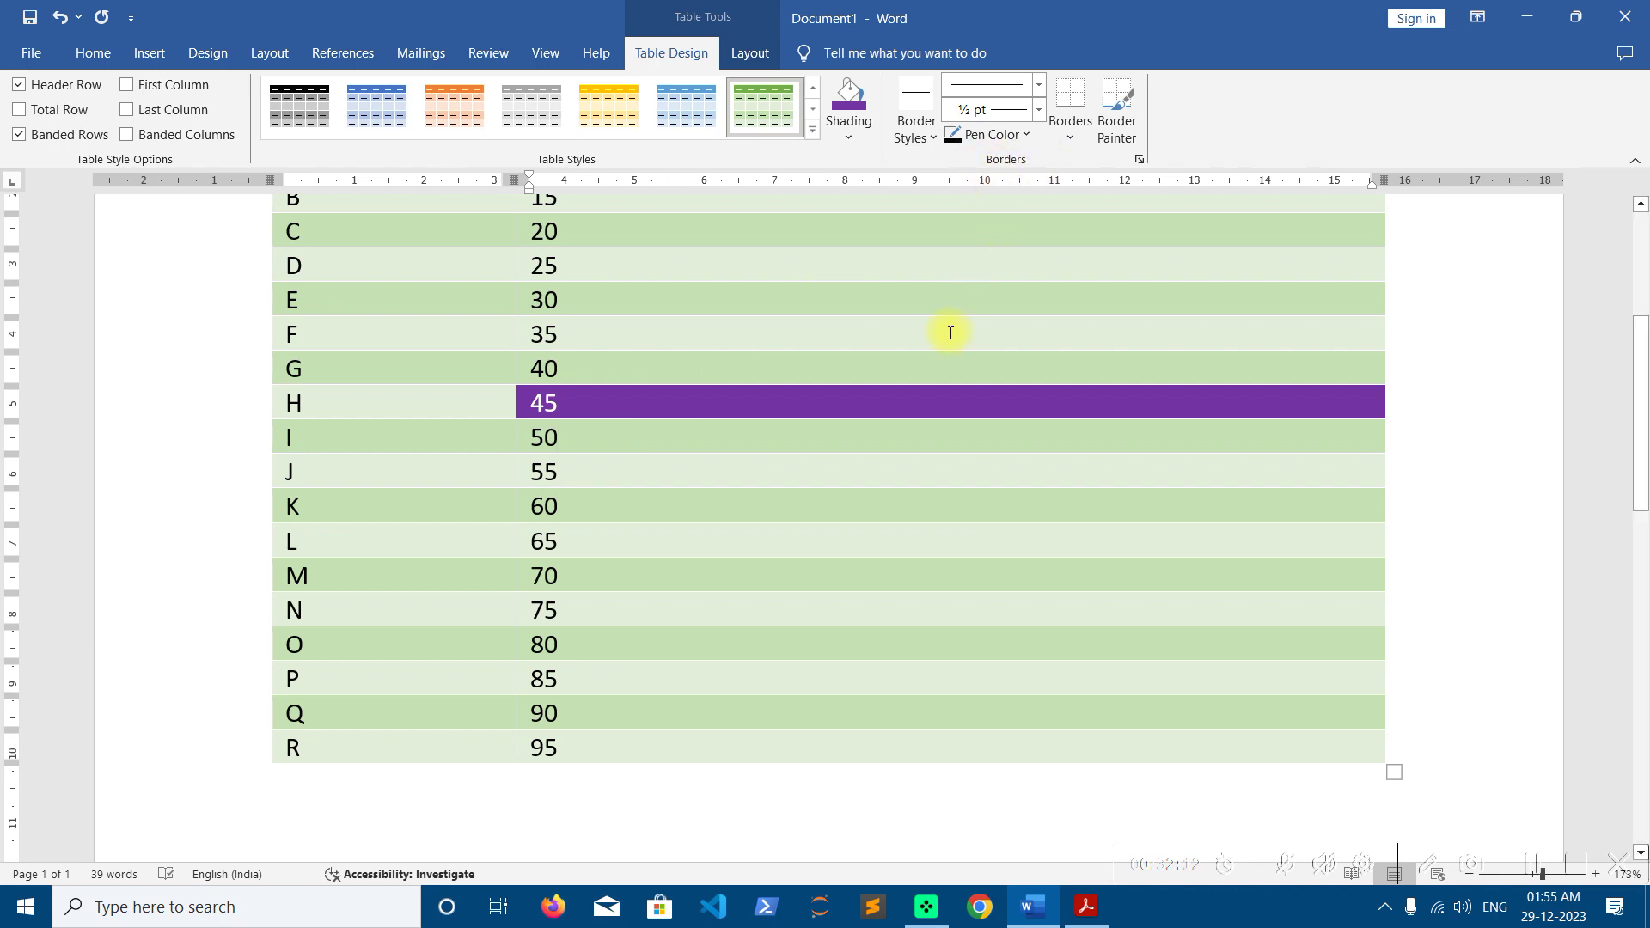
pyautogui.scroll(4, 951, 333)
pyautogui.scroll(-2, 733, 428)
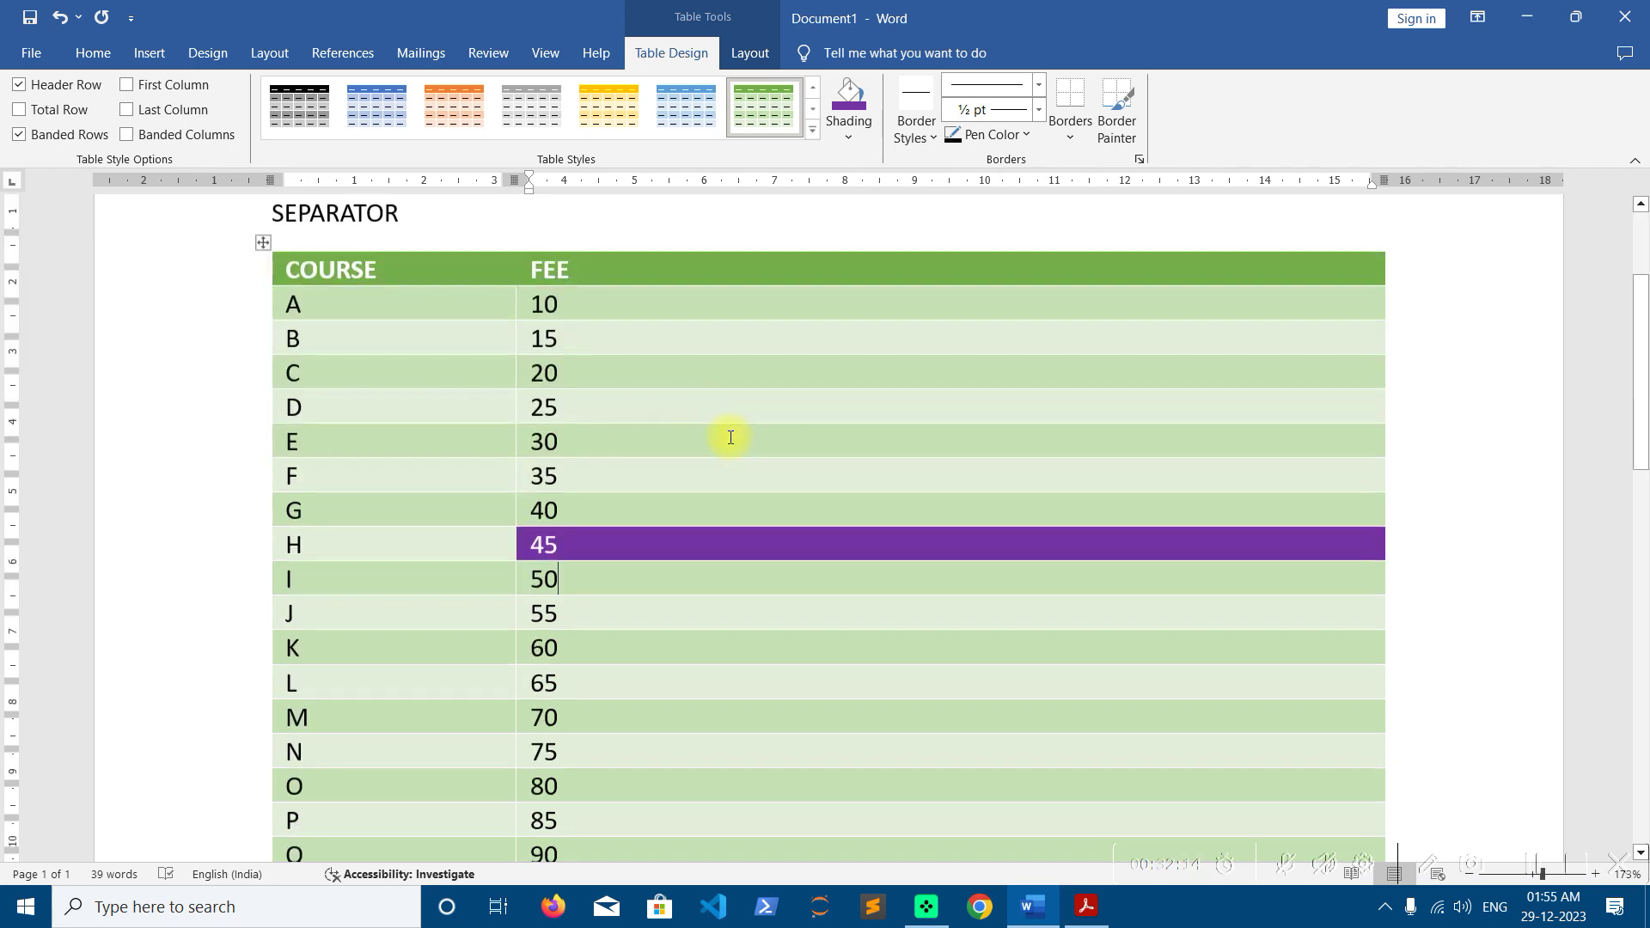
pyautogui.scroll(-3, 730, 437)
pyautogui.moveTo(656, 660); pyautogui.dragTo(328, 316)
# Delete rows H to R, then narrow the table, widen COURSE and make the header row taller
pyautogui.click(773, 54)
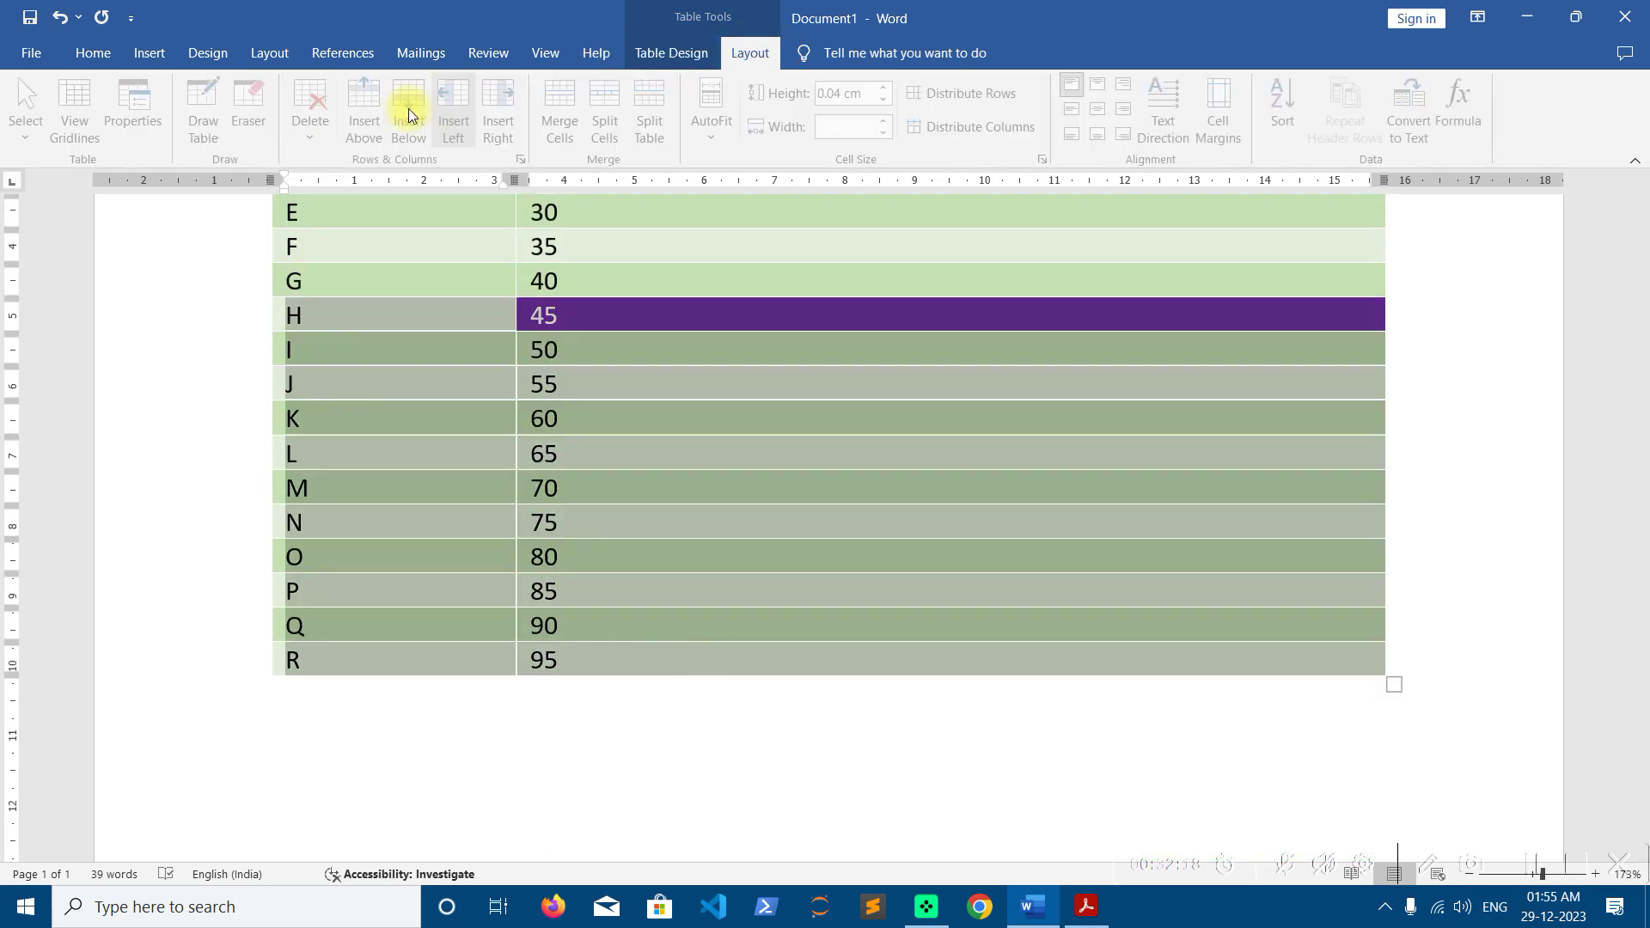
pyautogui.click(315, 121)
pyautogui.click(365, 215)
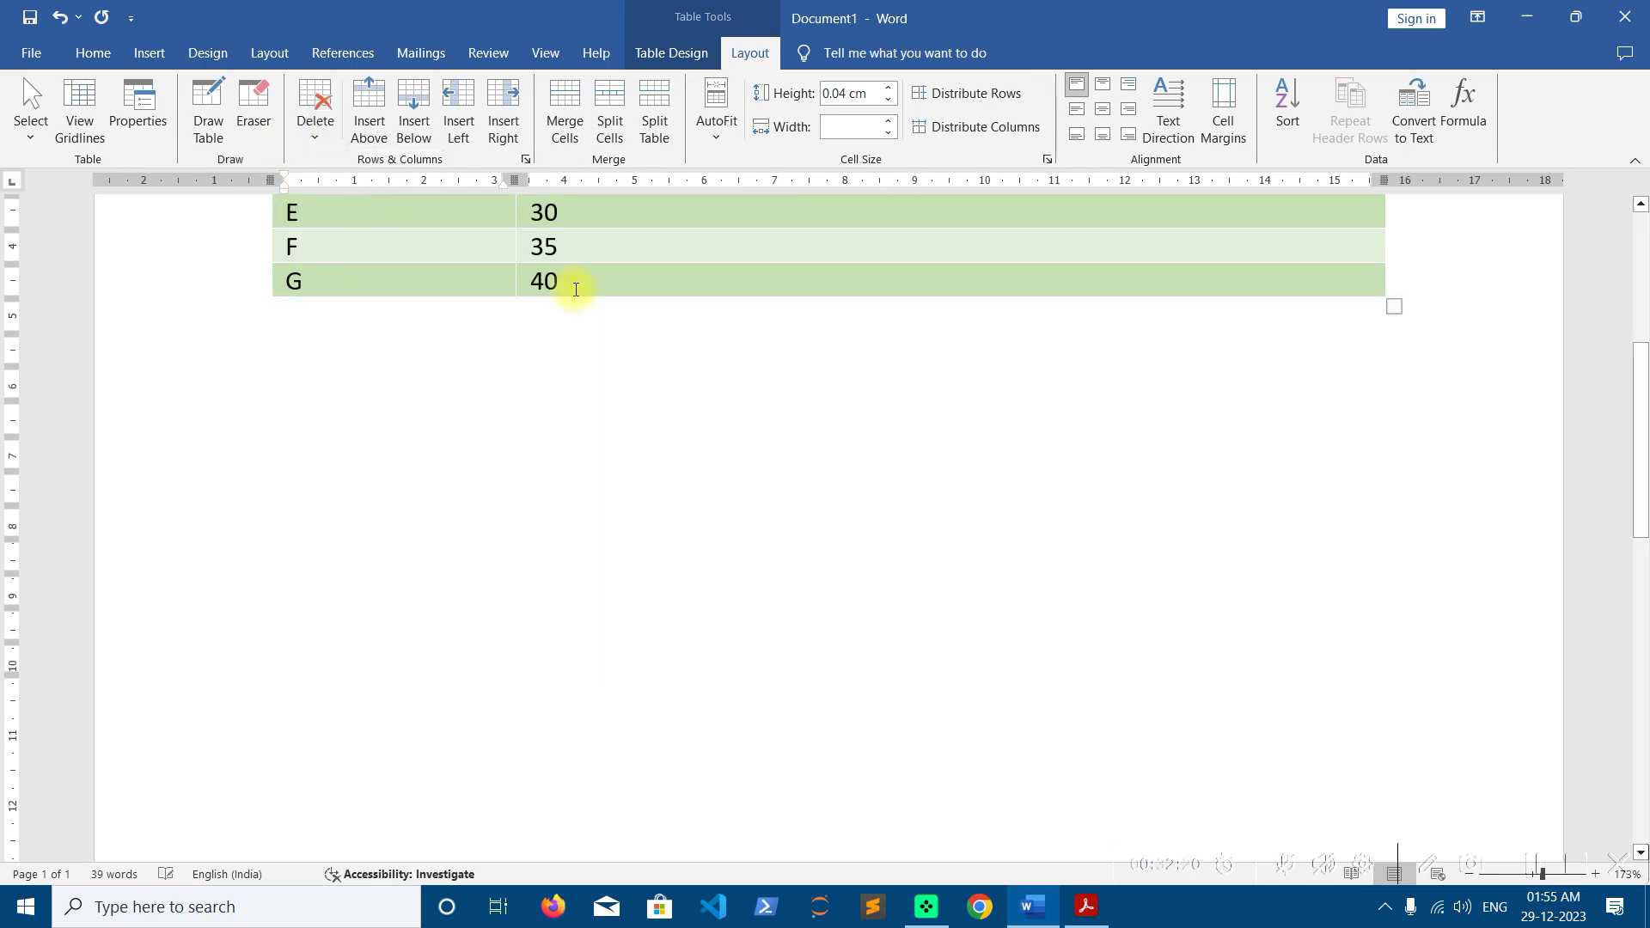
pyautogui.scroll(4, 626, 279)
pyautogui.moveTo(1392, 566); pyautogui.dragTo(870, 550)
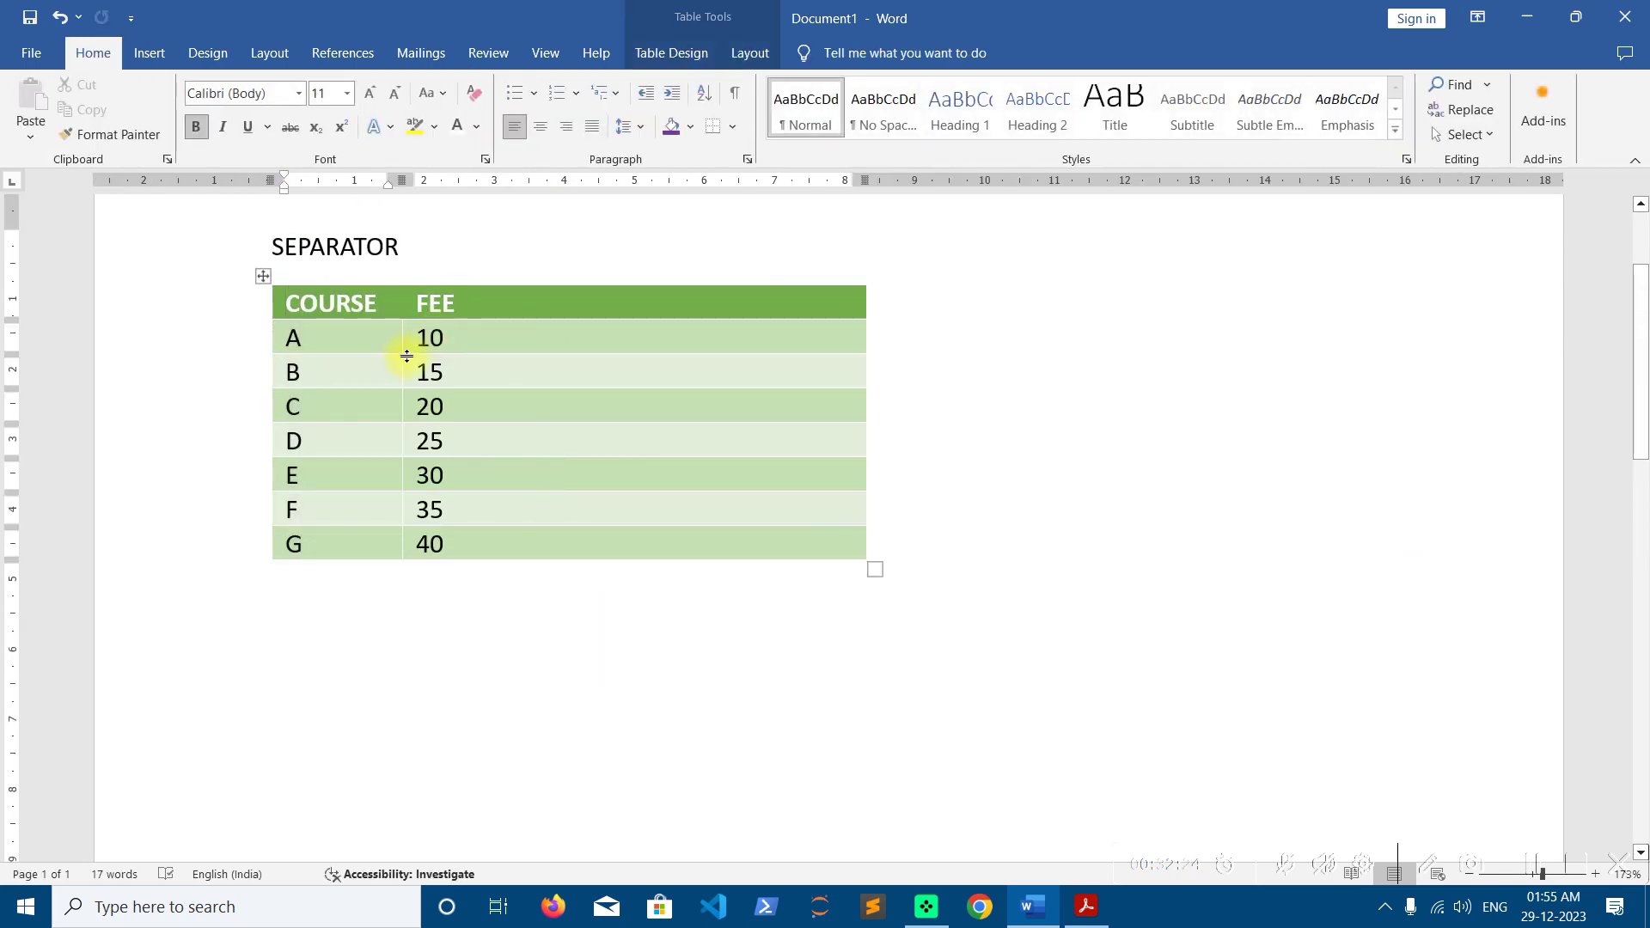
pyautogui.moveTo(403, 365); pyautogui.dragTo(555, 370)
pyautogui.moveTo(759, 319); pyautogui.dragTo(756, 351)
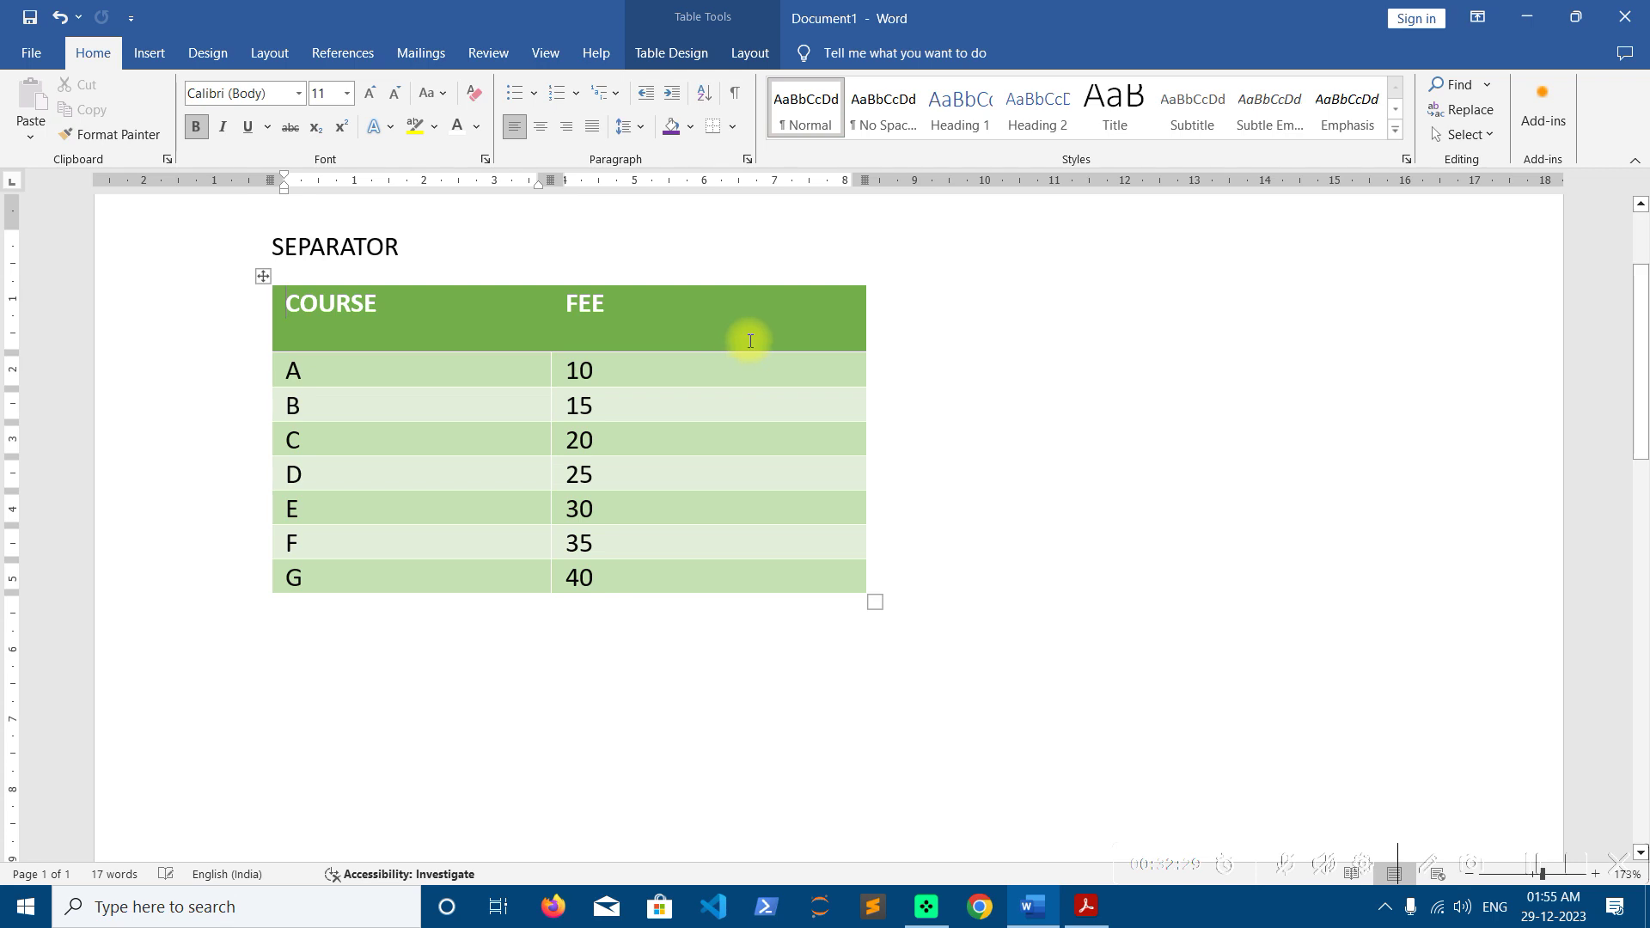
# Apply Align Center Left to the whole table so text is vertically centred
pyautogui.click(269, 278)
pyautogui.click(749, 53)
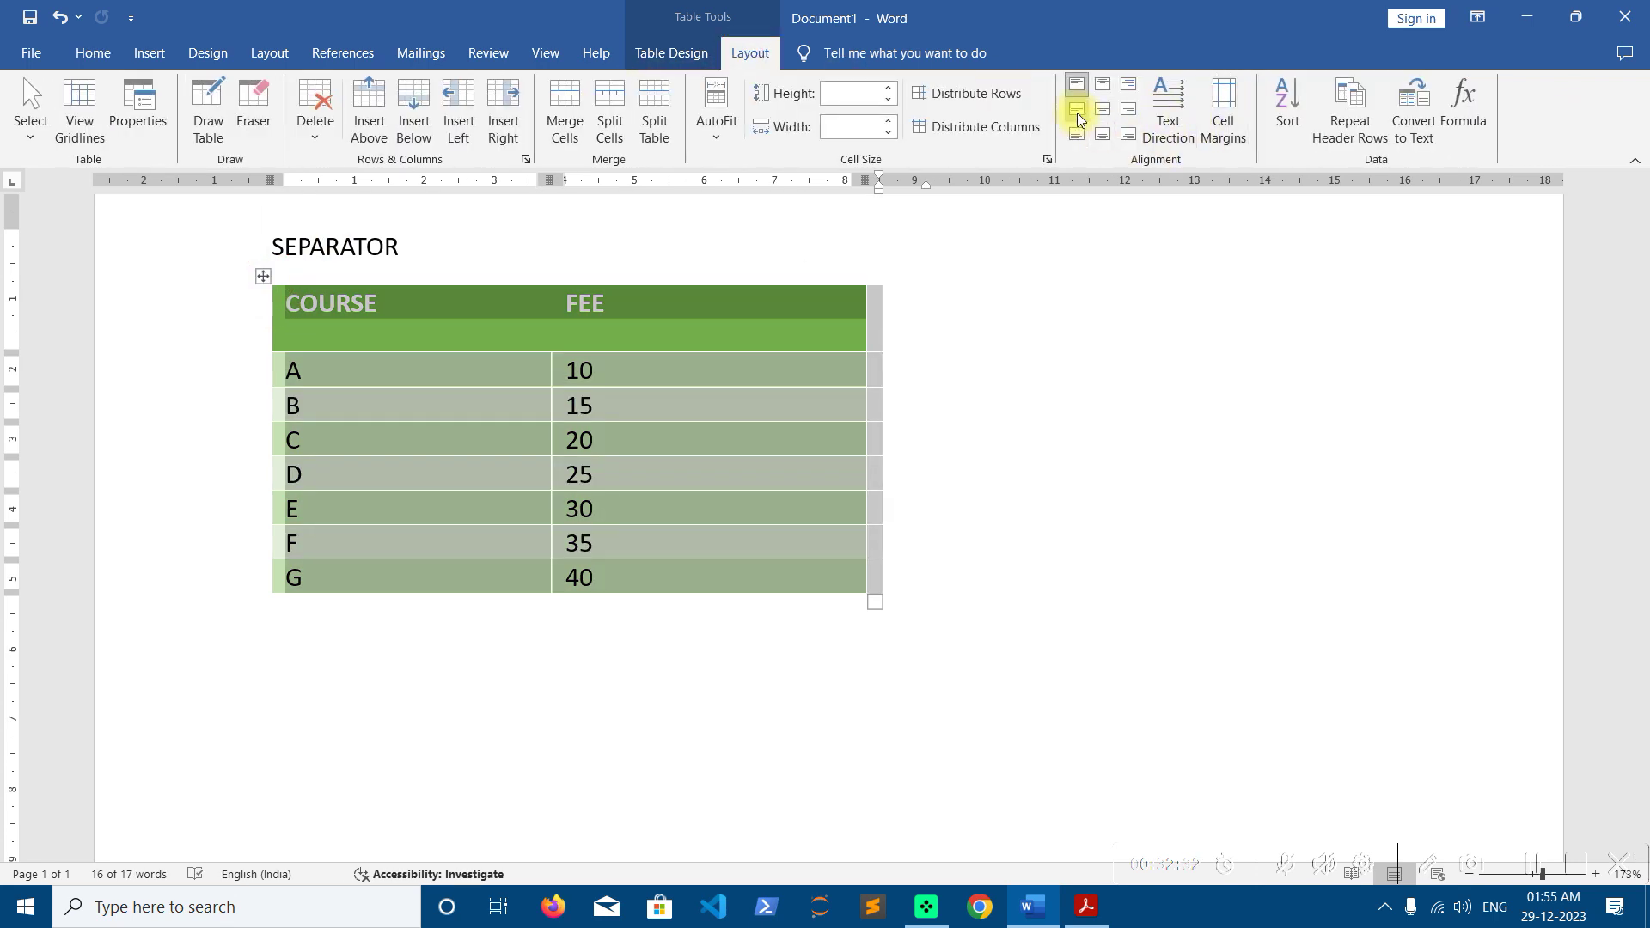
pyautogui.click(1077, 116)
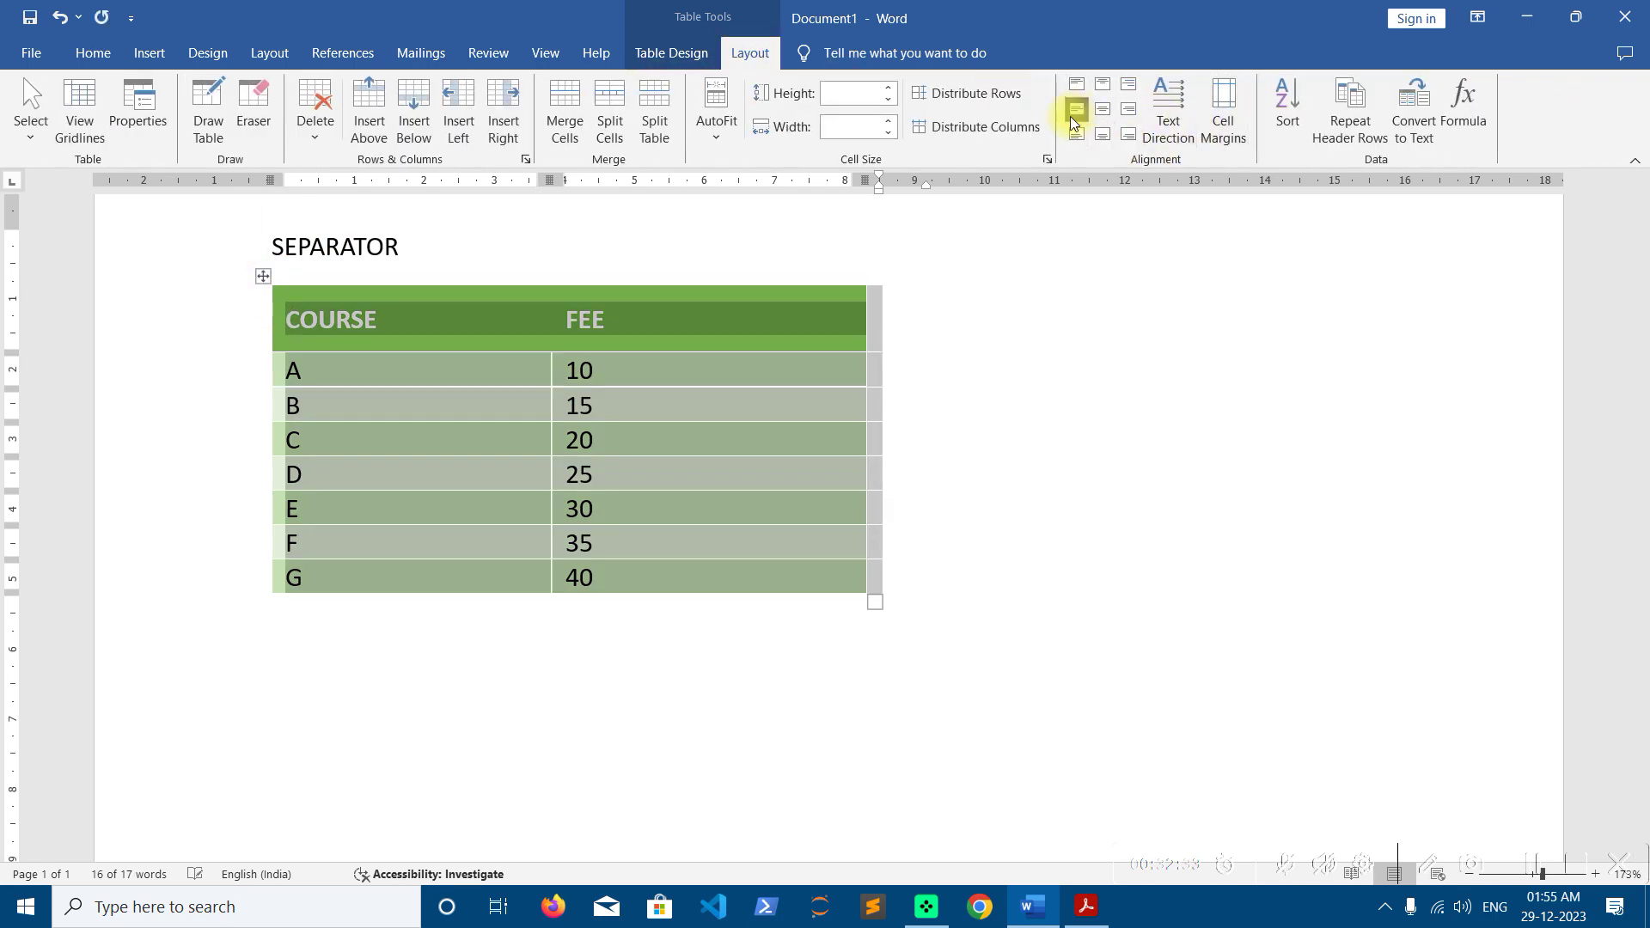
pyautogui.click(645, 373)
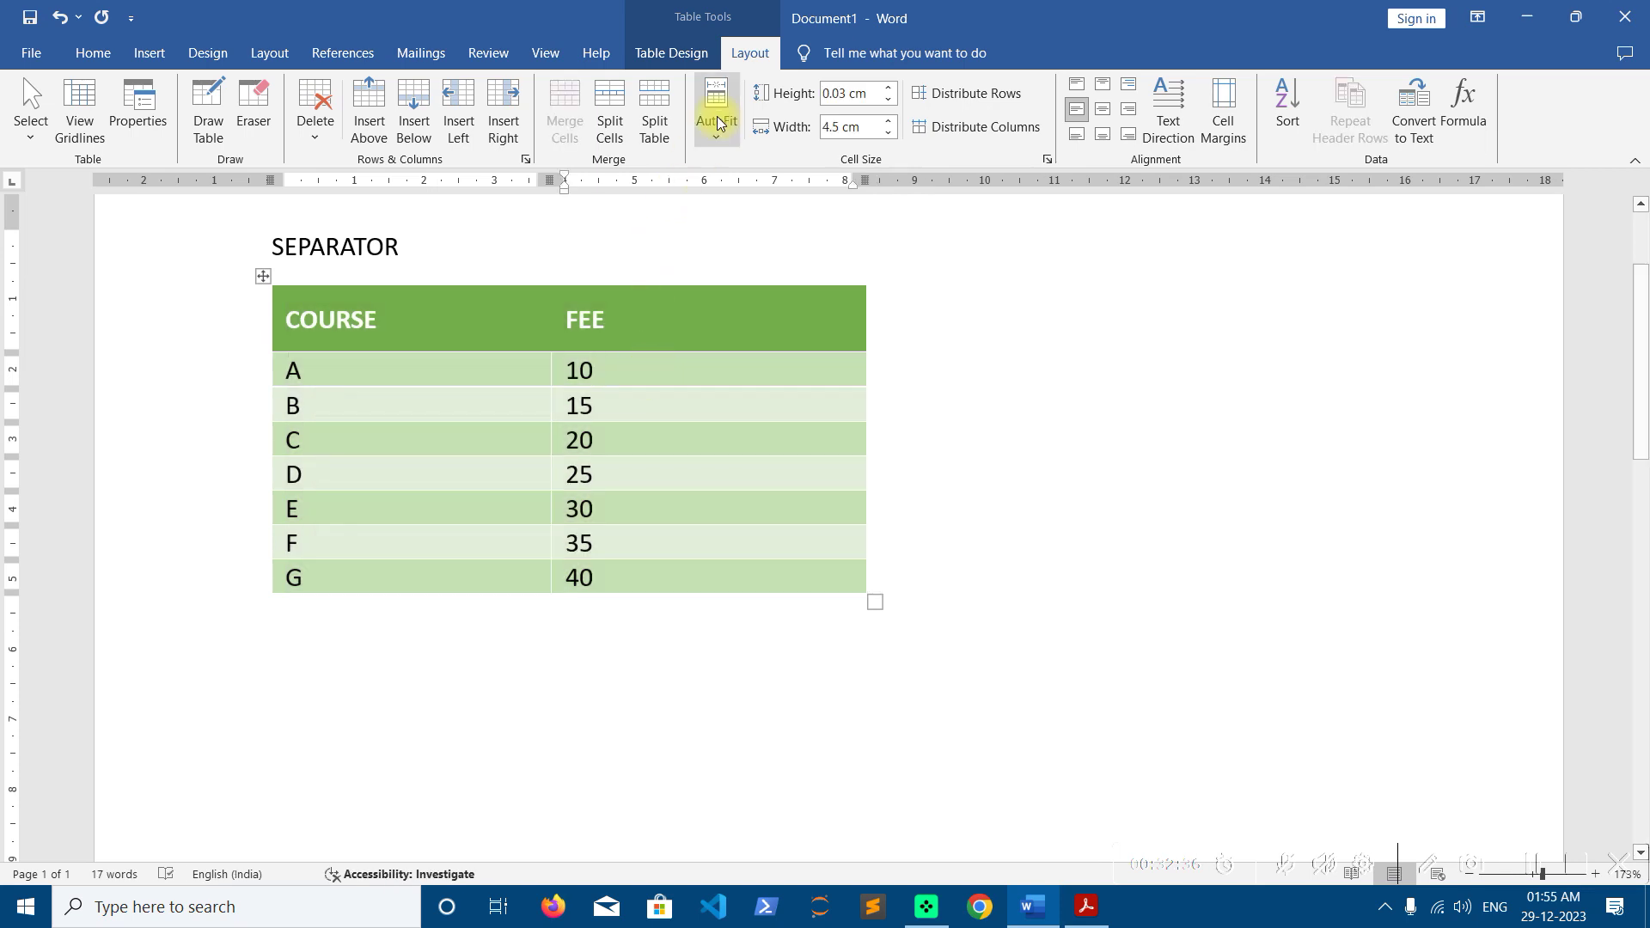
pyautogui.click(679, 50)
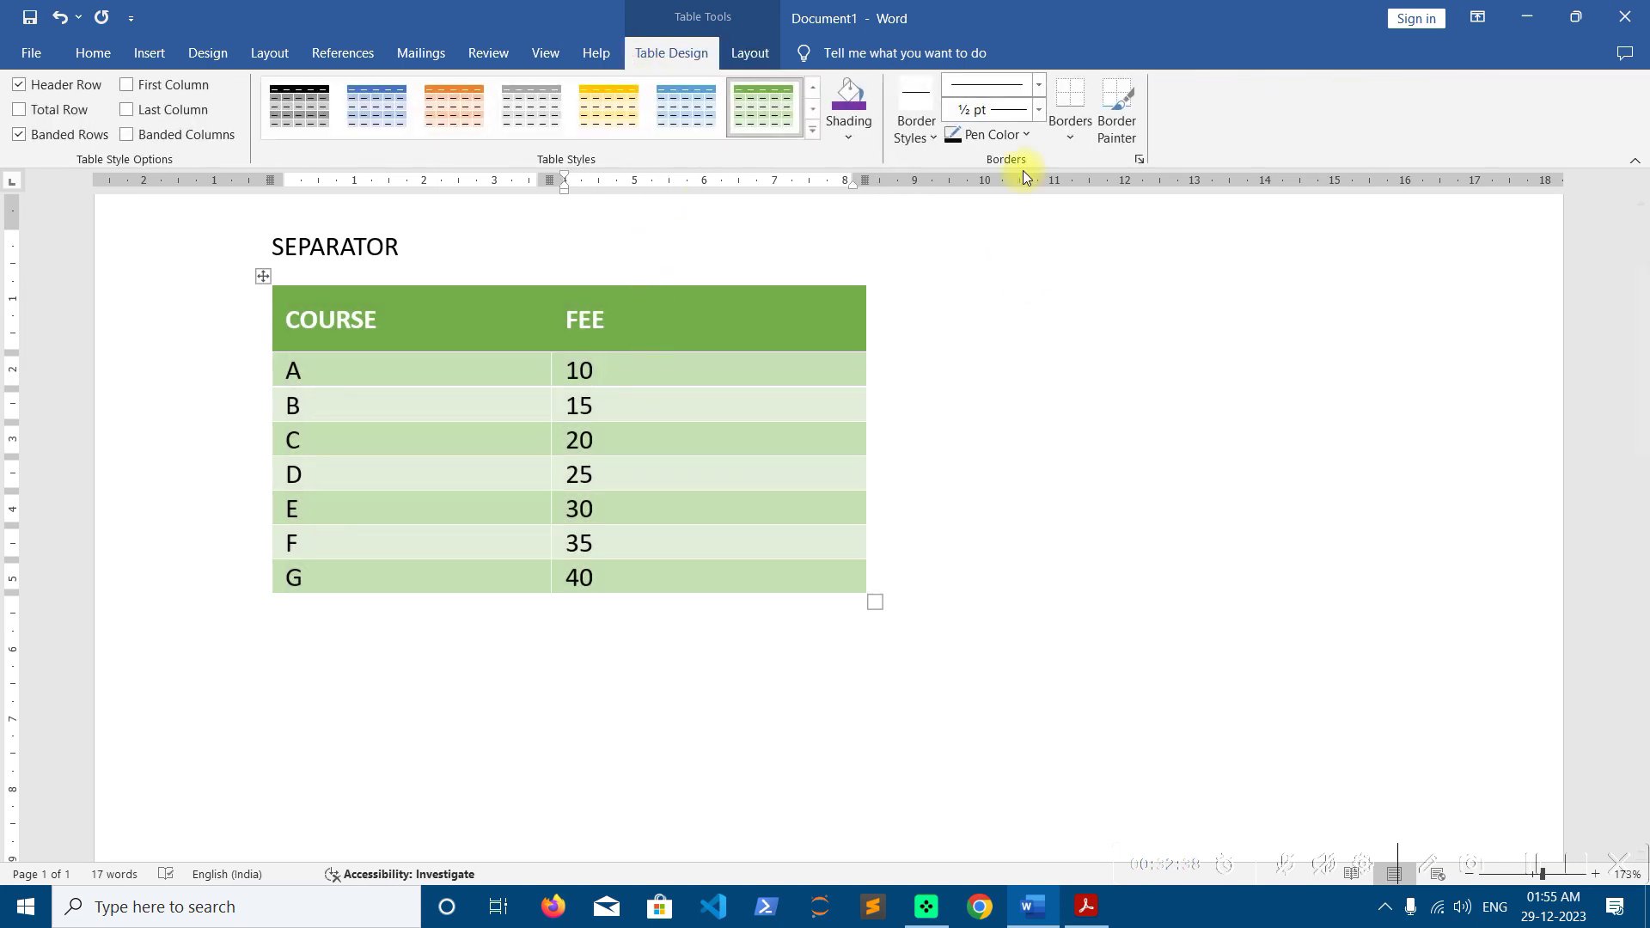
# Paint a thick blue border between rows B and C and an orange 1½ pt one between D and E
pyautogui.click(916, 140)
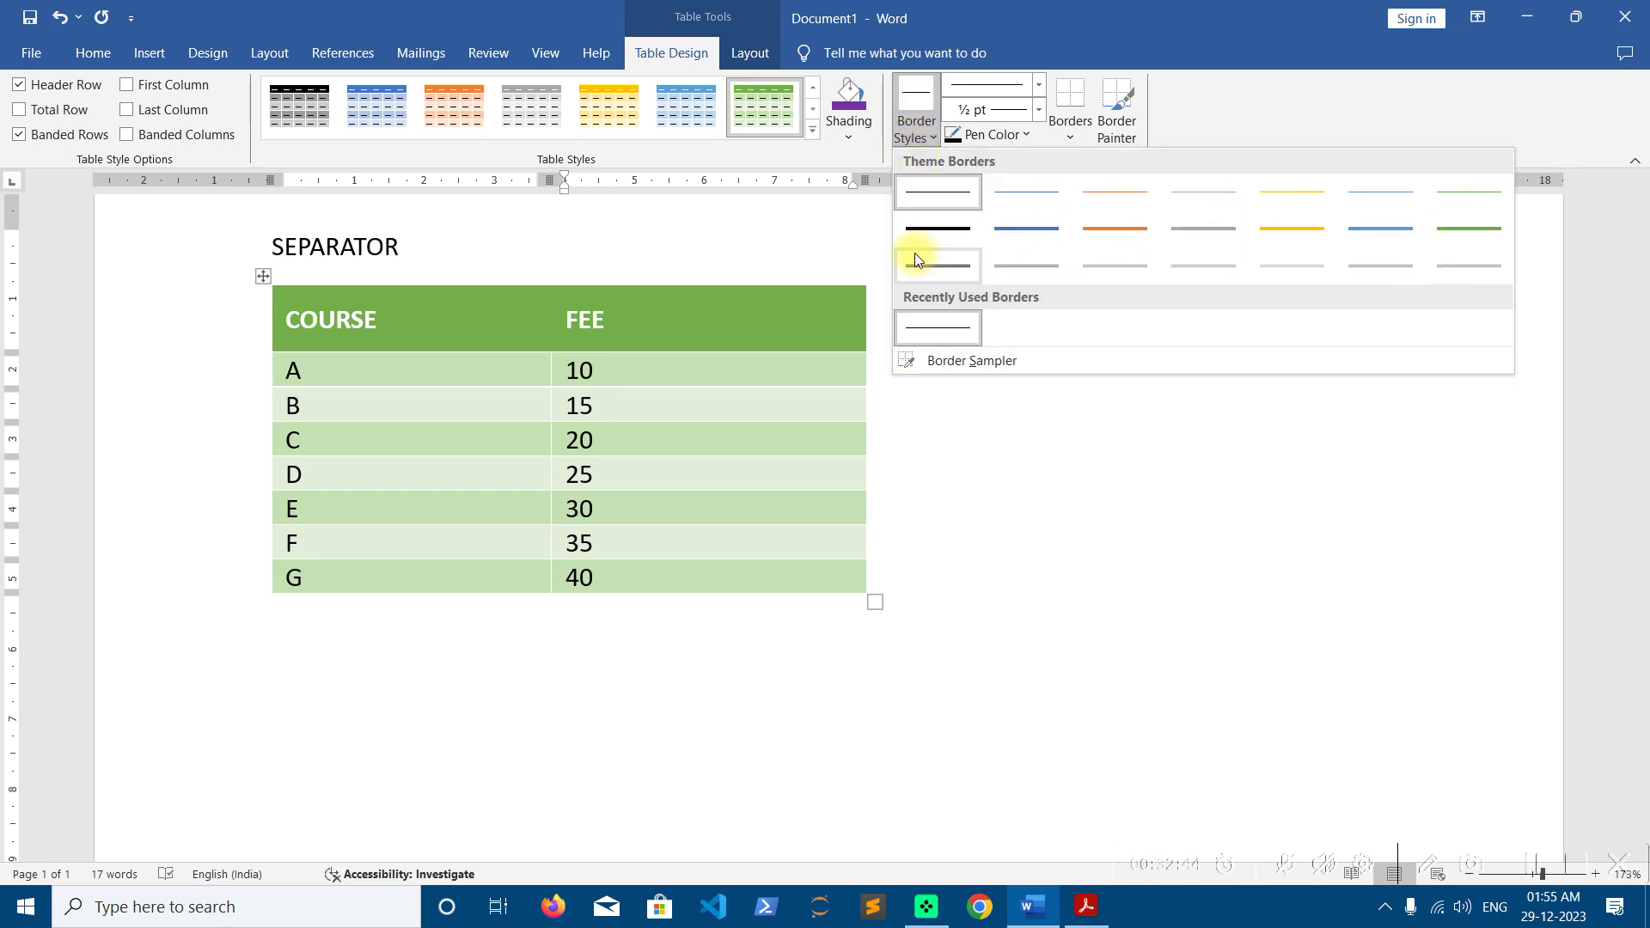
pyautogui.click(1036, 227)
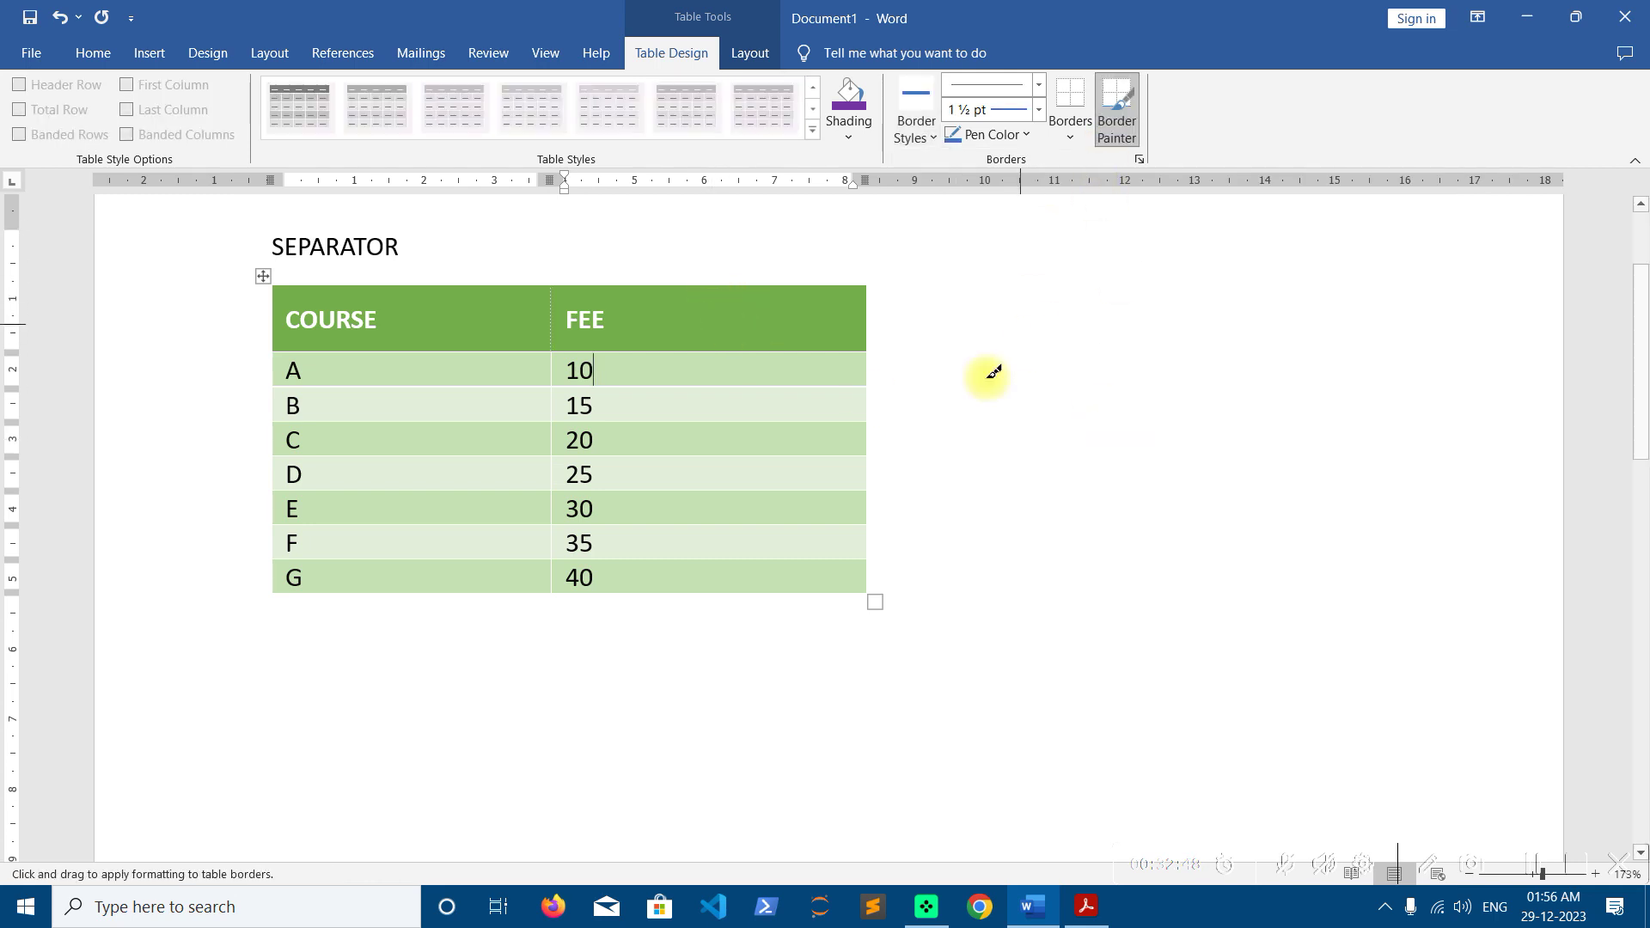
pyautogui.click(1116, 116)
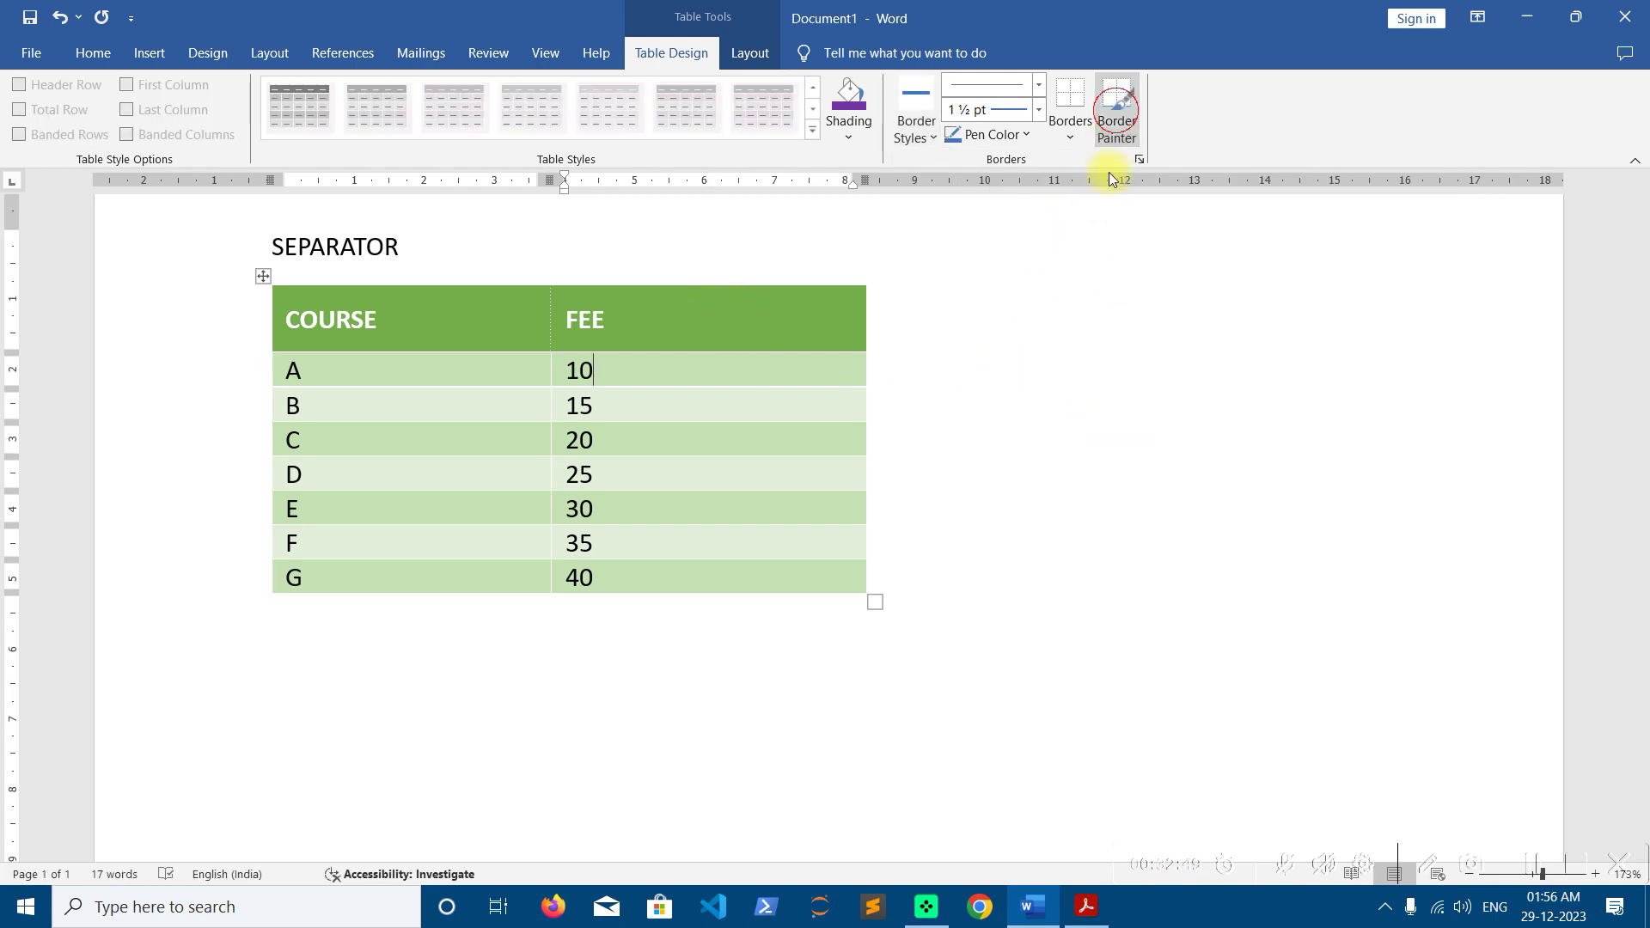
pyautogui.click(1117, 120)
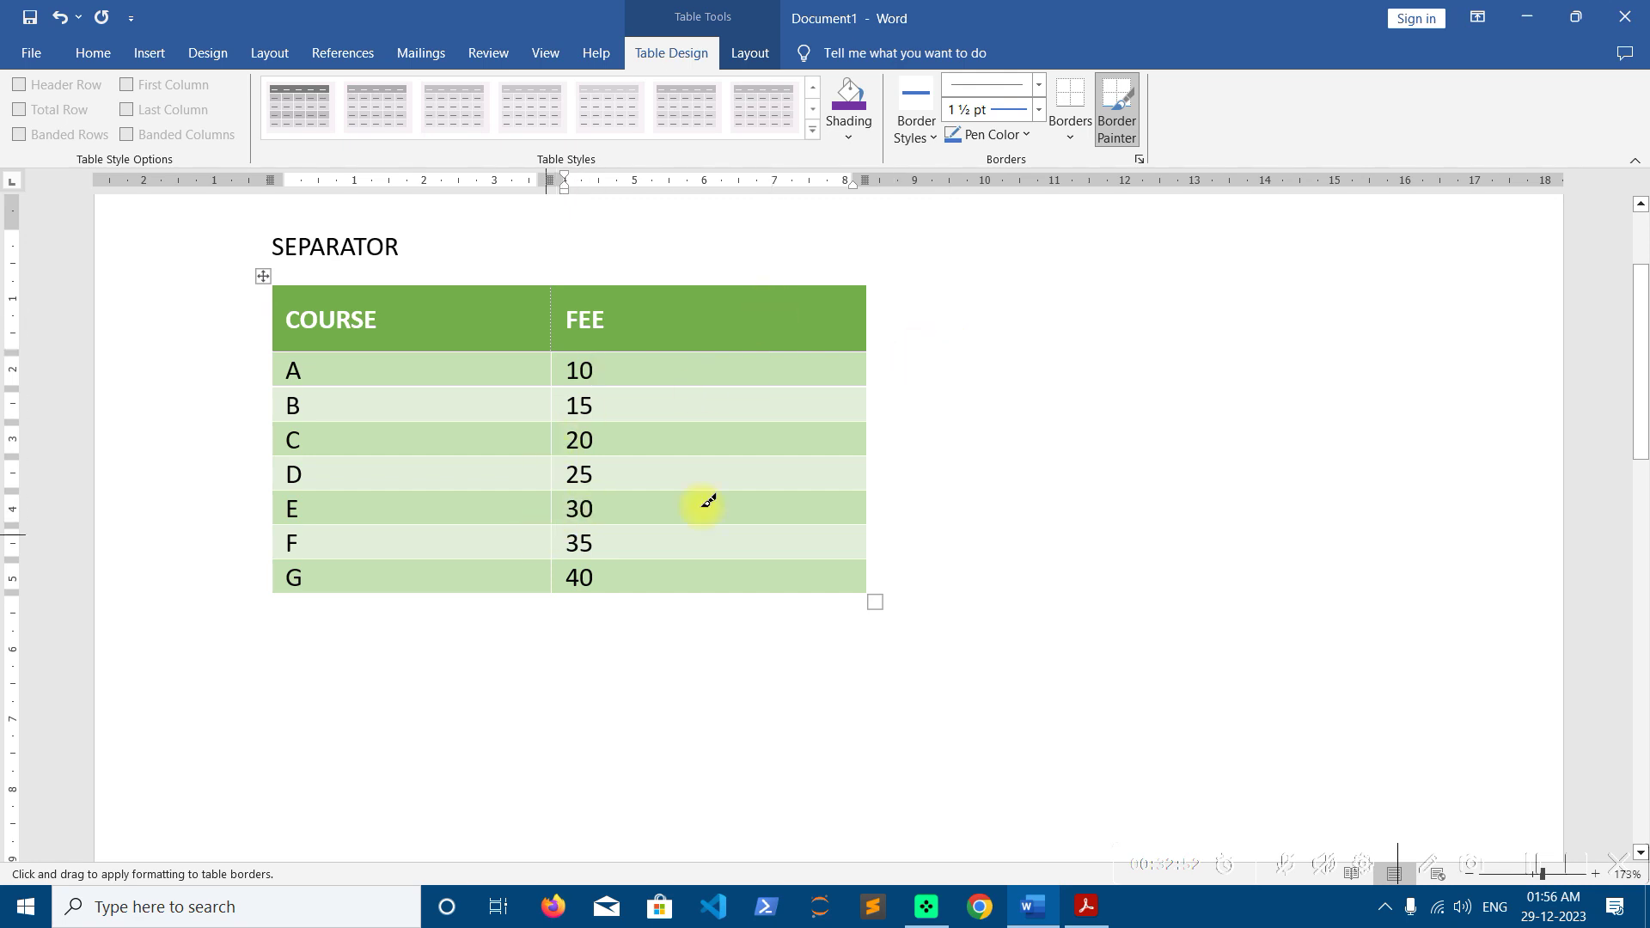
pyautogui.moveTo(353, 418); pyautogui.dragTo(684, 418)
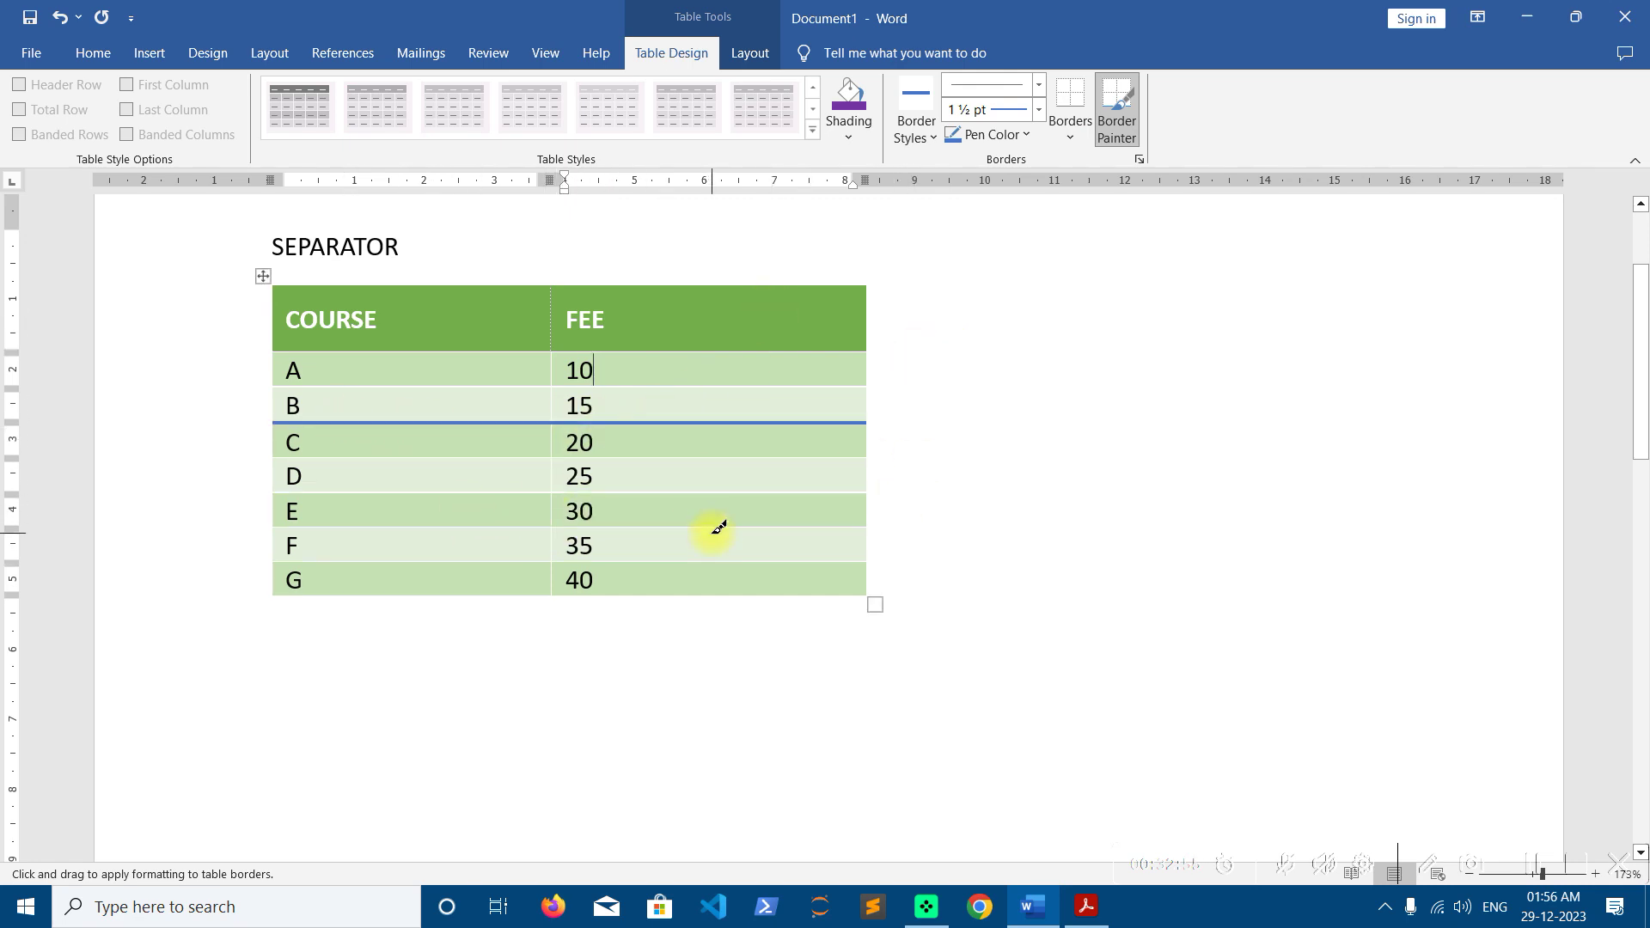
pyautogui.click(912, 131)
pyautogui.click(1115, 228)
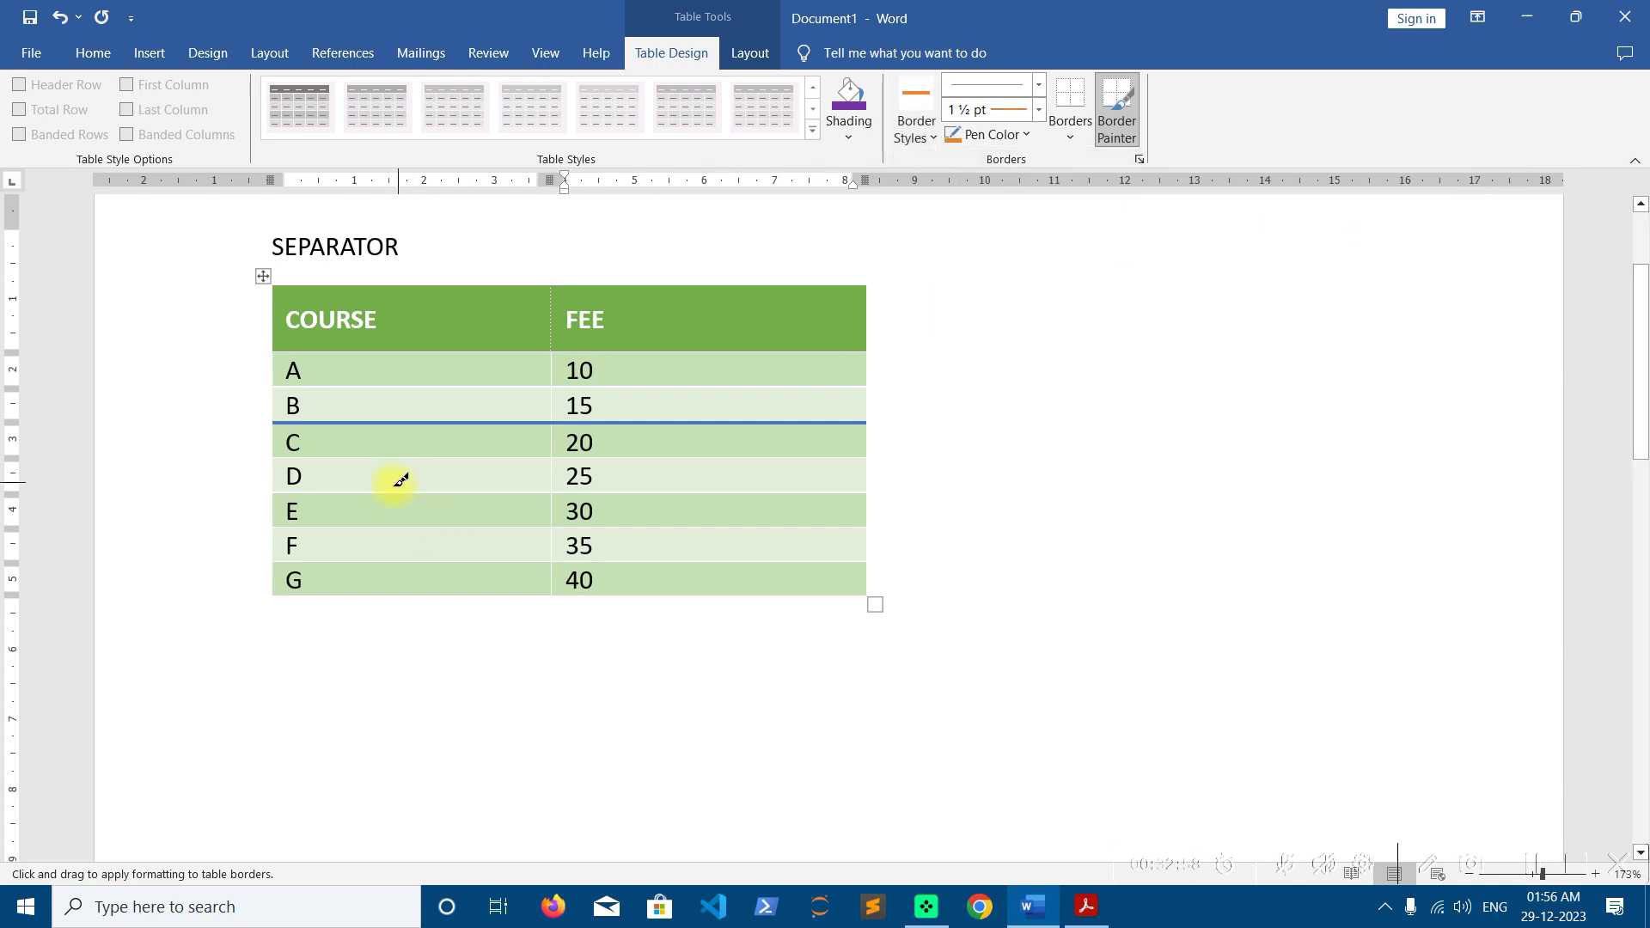
pyautogui.moveTo(391, 487); pyautogui.dragTo(688, 488)
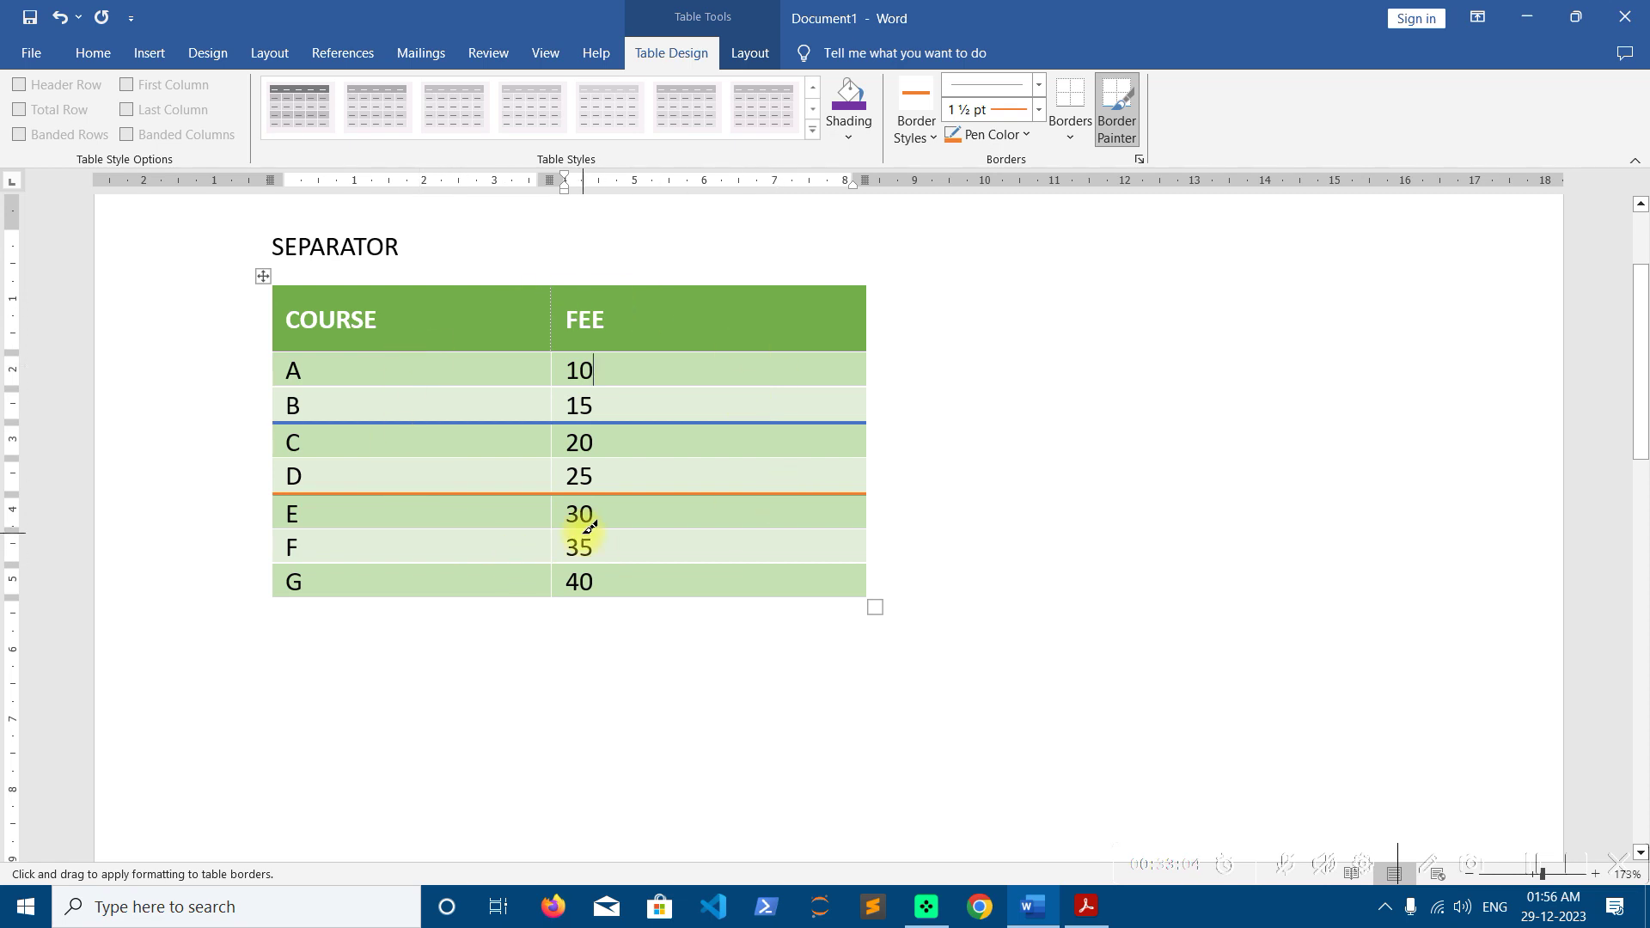
pyautogui.click(1116, 107)
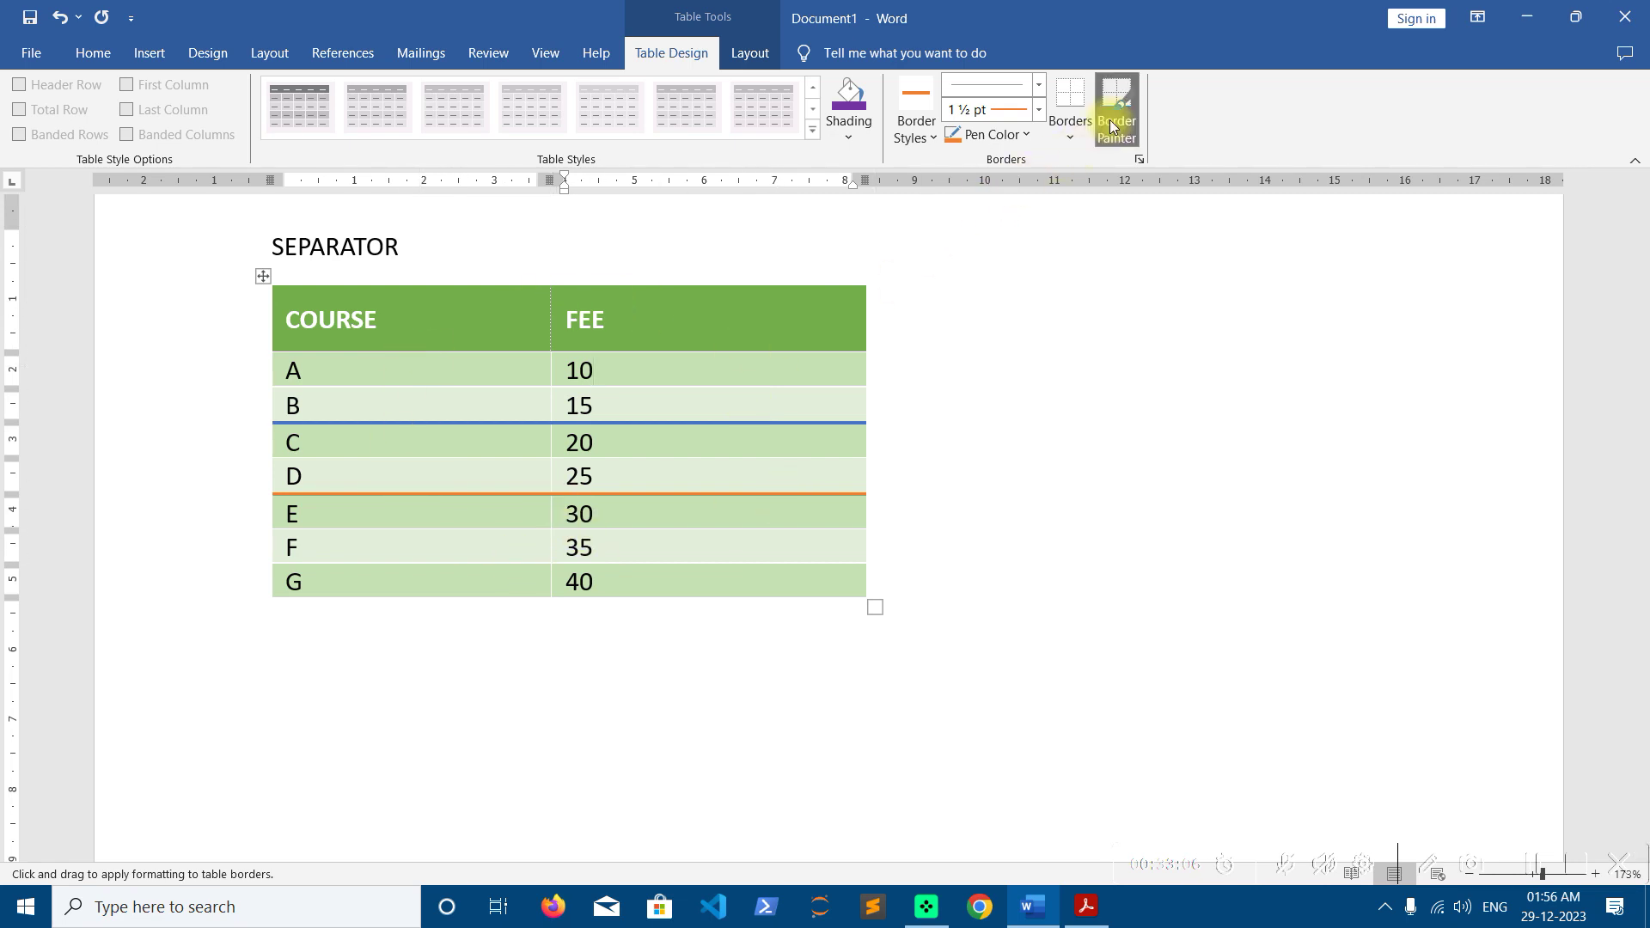
# Give every cell of the whole table a blue 1½ pt border with All Borders
pyautogui.click(263, 276)
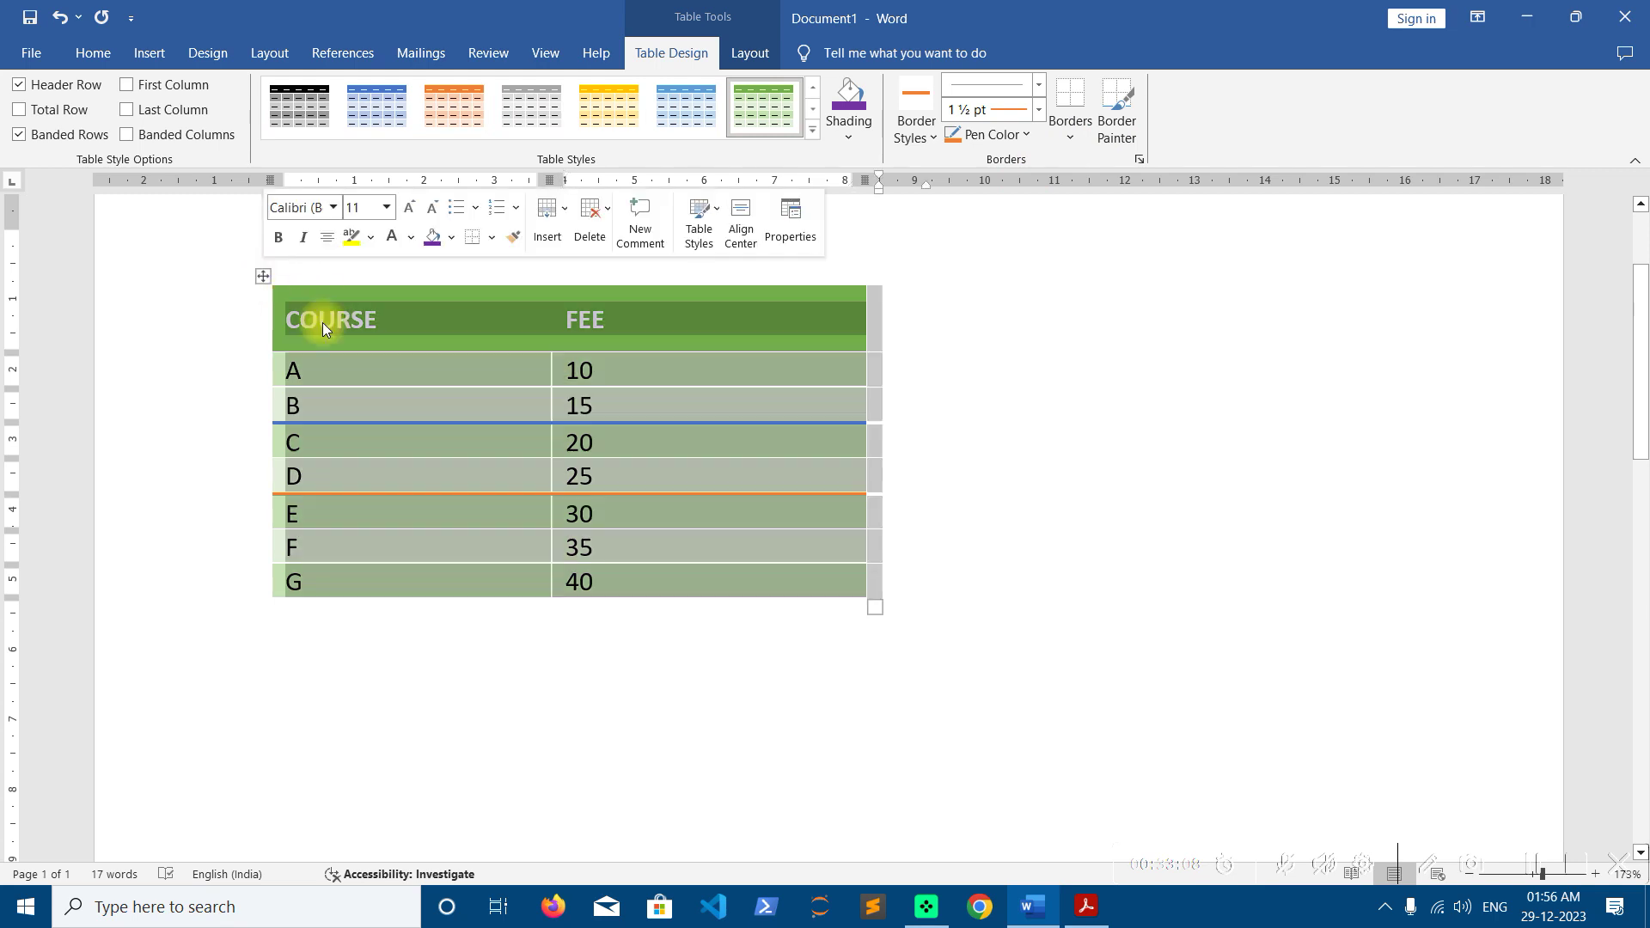
pyautogui.click(1071, 138)
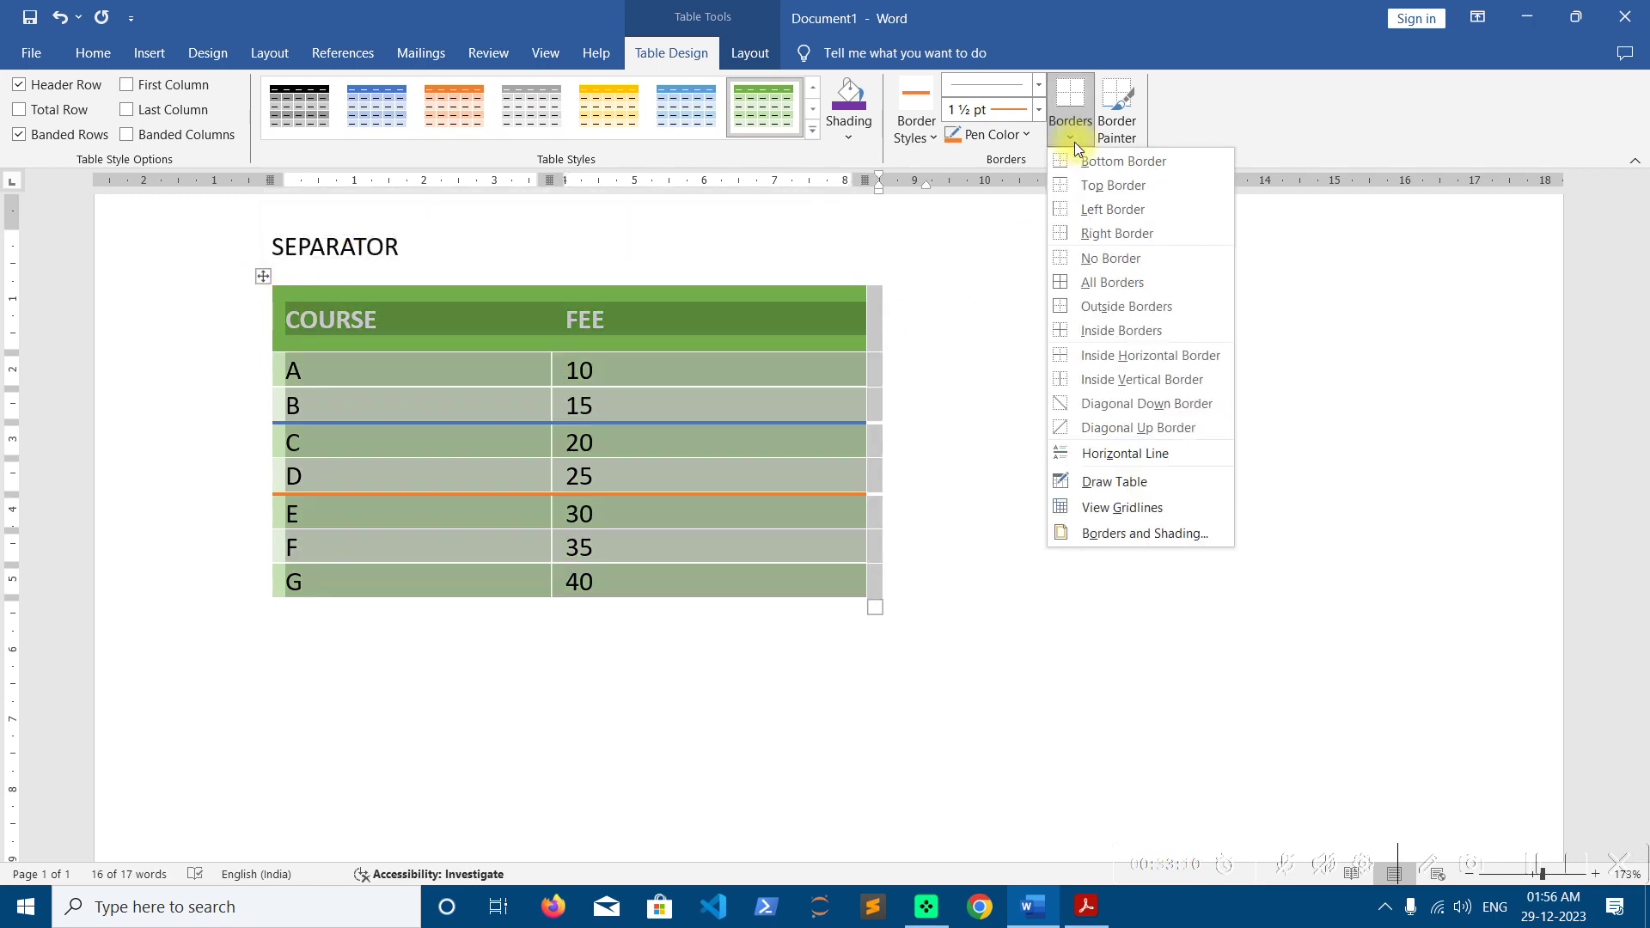
pyautogui.click(916, 129)
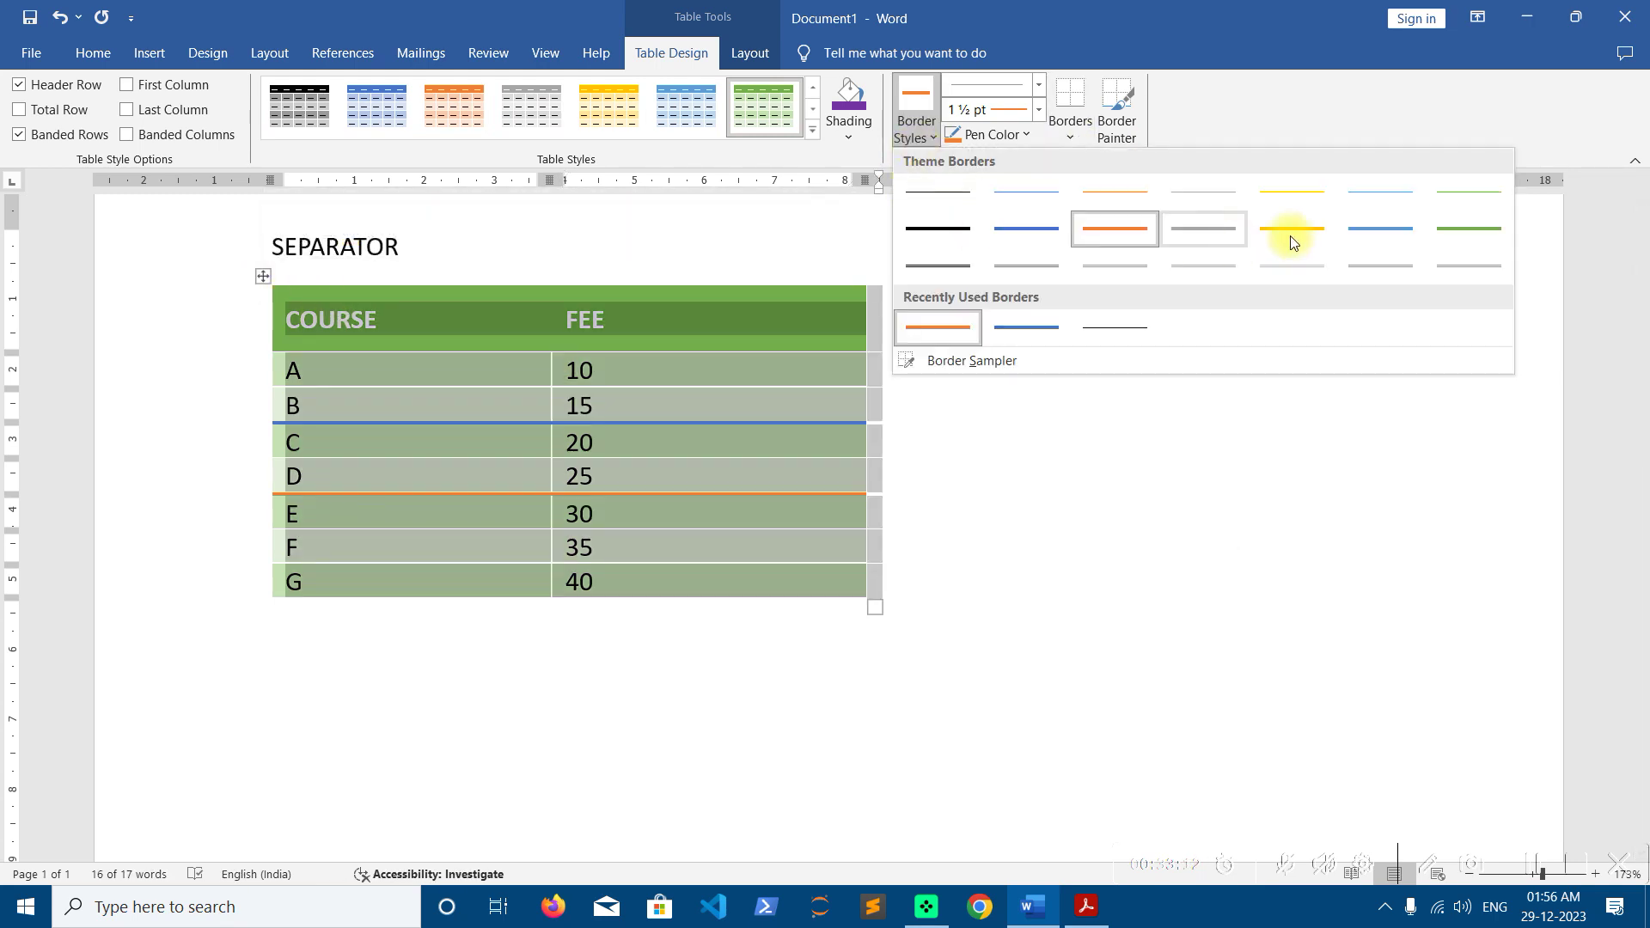
pyautogui.click(1394, 242)
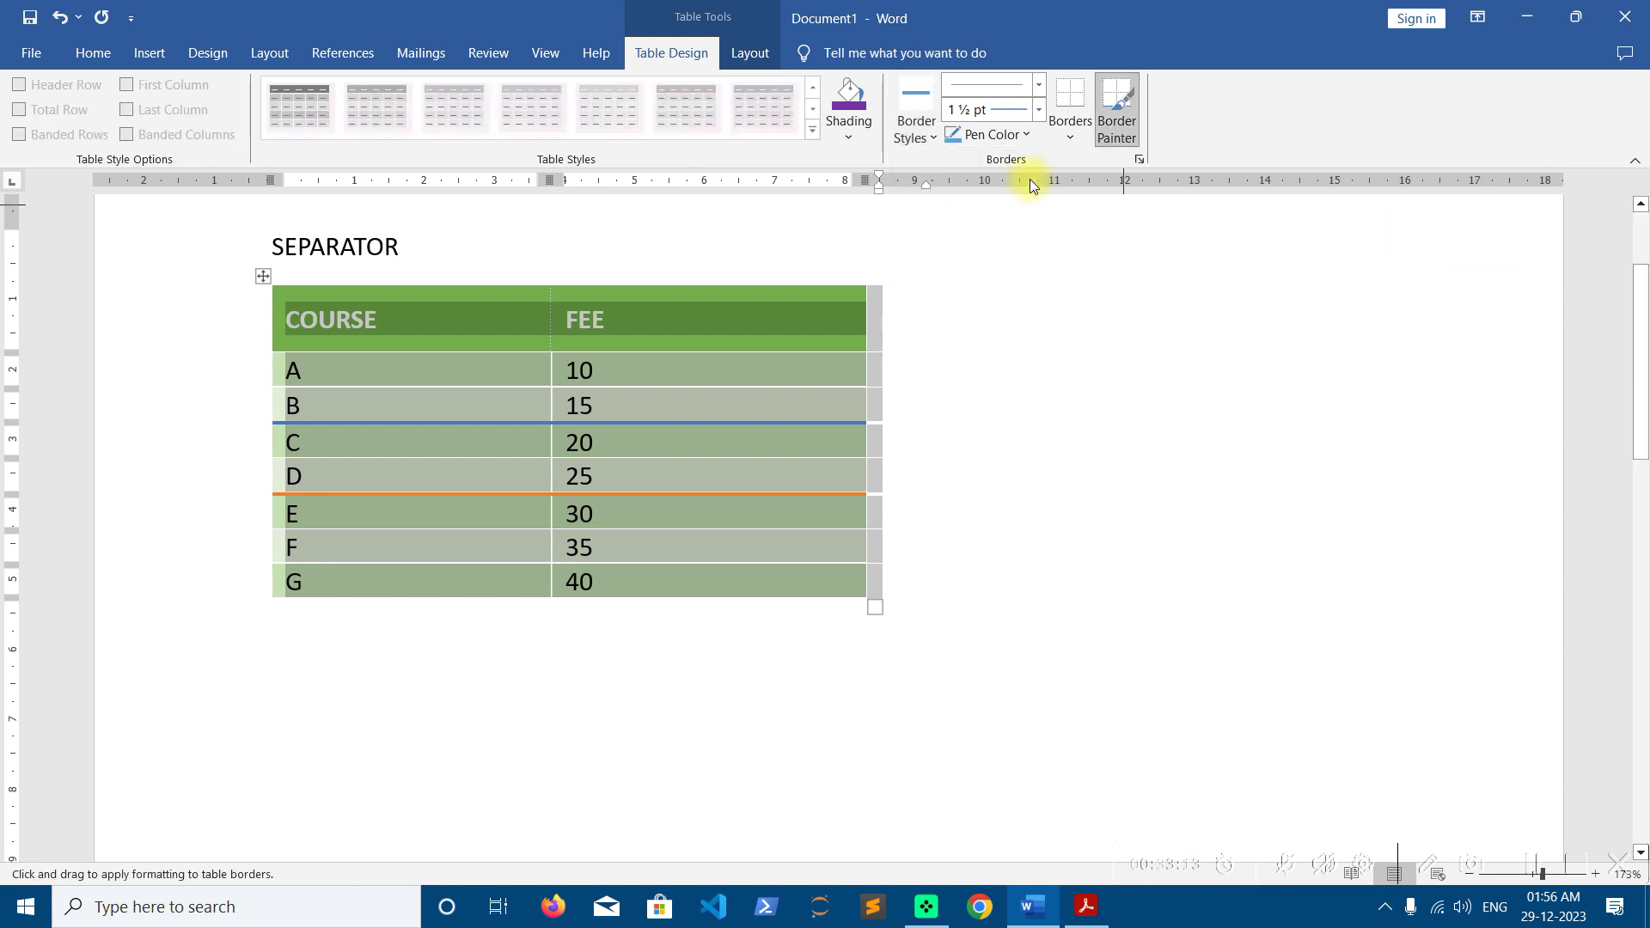
pyautogui.click(1073, 137)
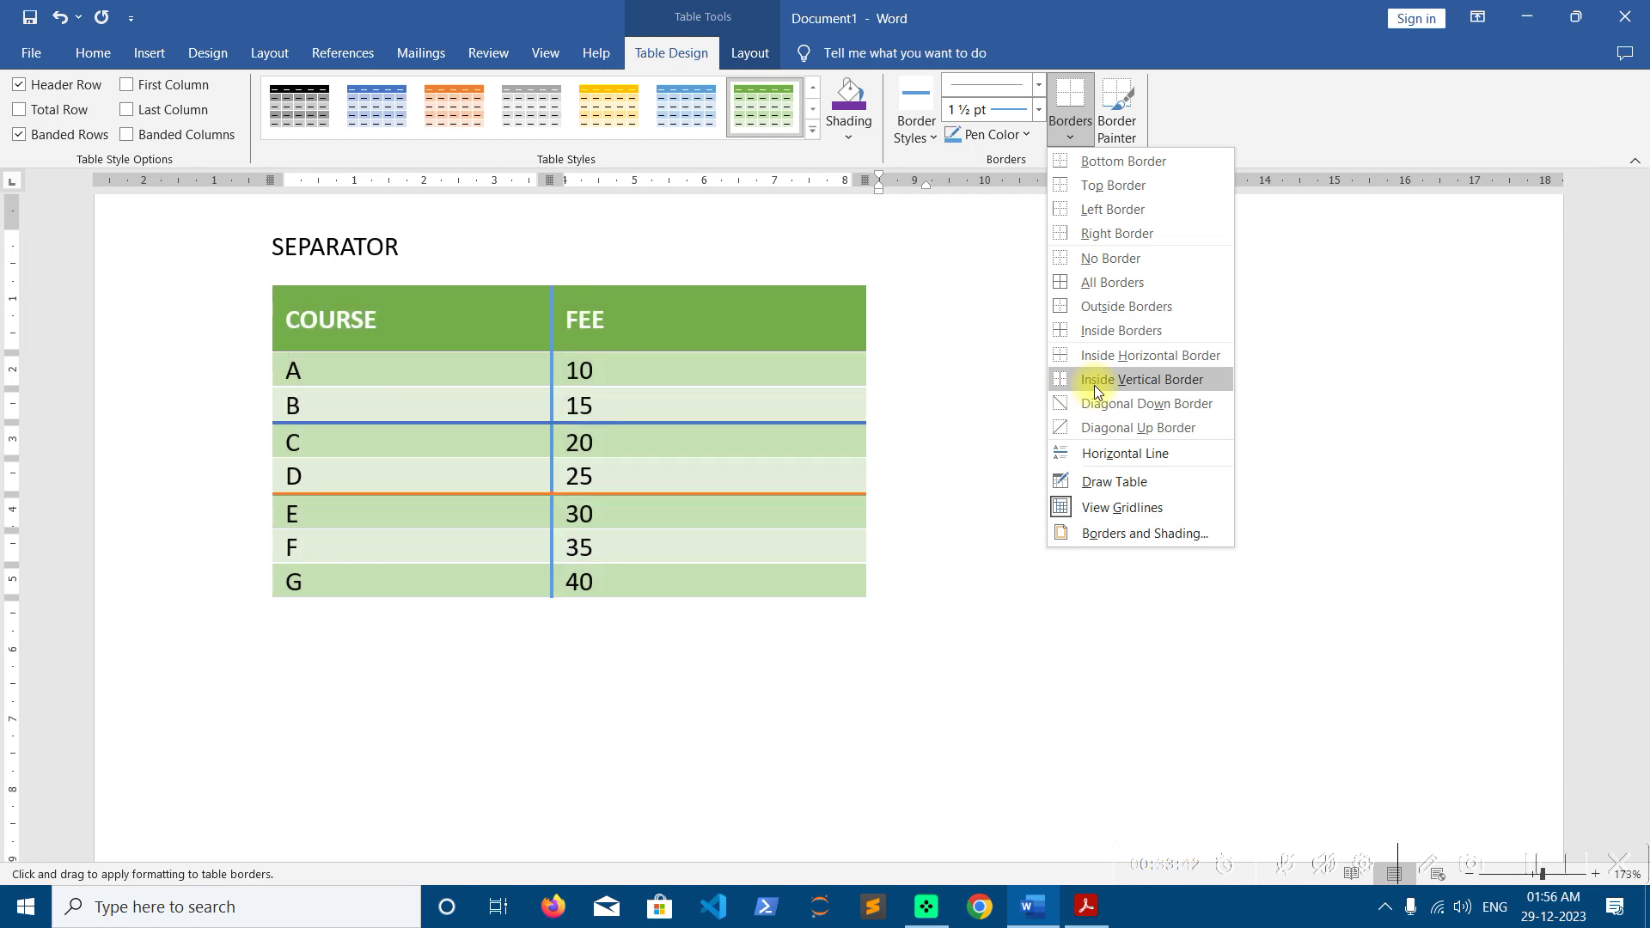
pyautogui.click(1079, 282)
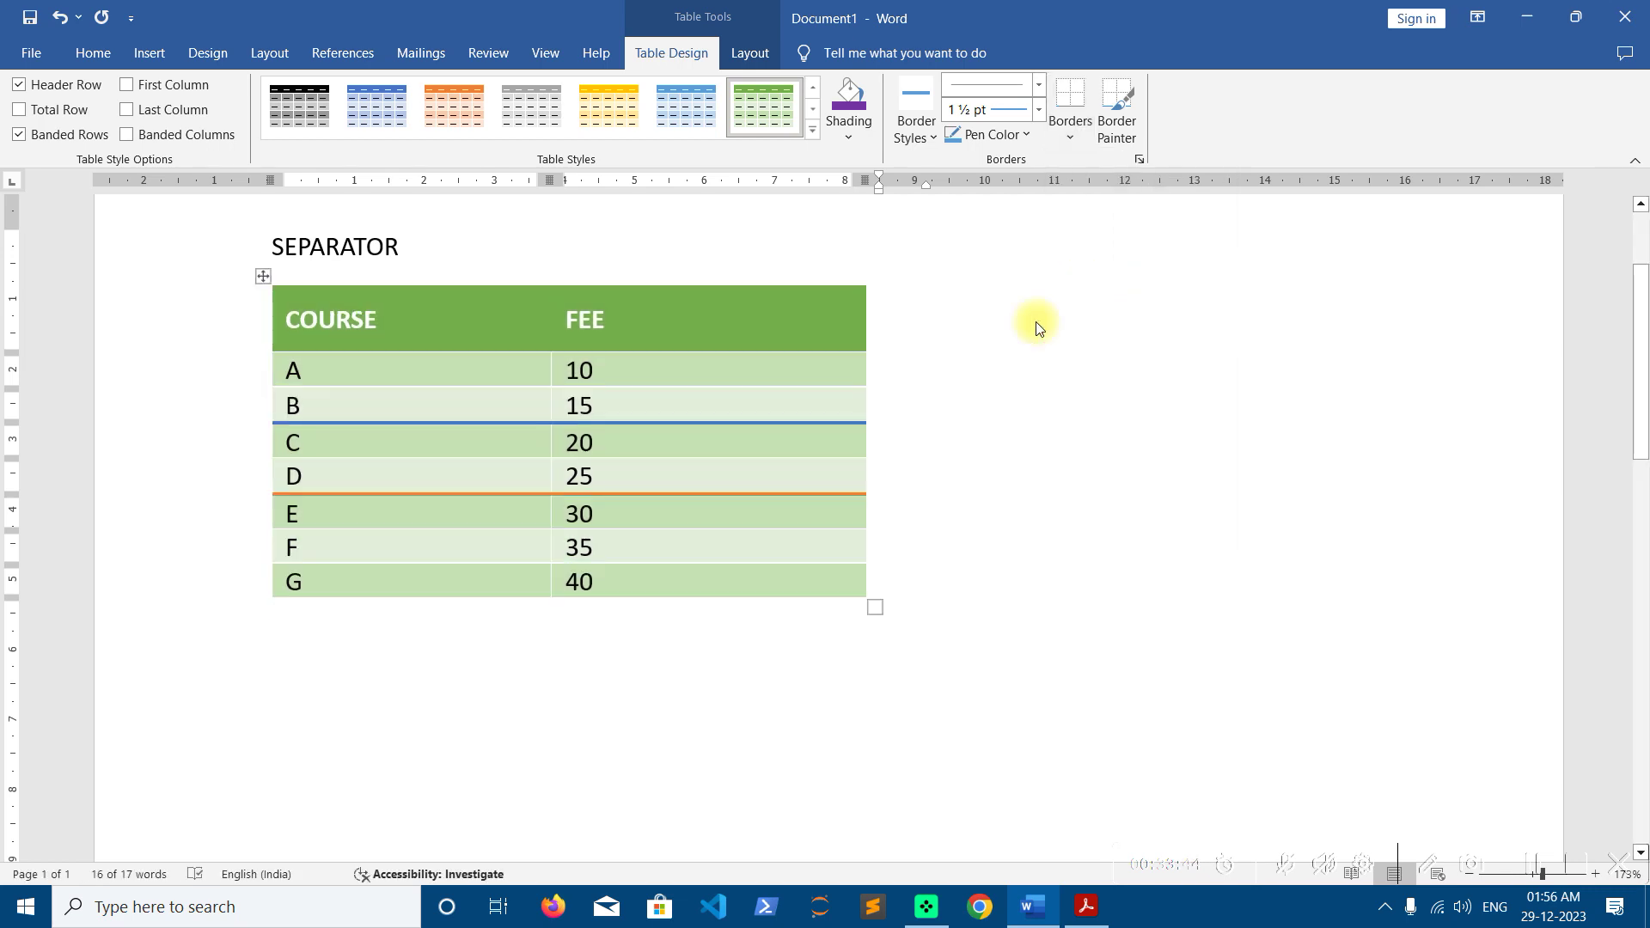
# Widen the table across the page and type '=' on the empty line below it
pyautogui.moveTo(880, 628); pyautogui.dragTo(1260, 659)
pyautogui.click(946, 496)
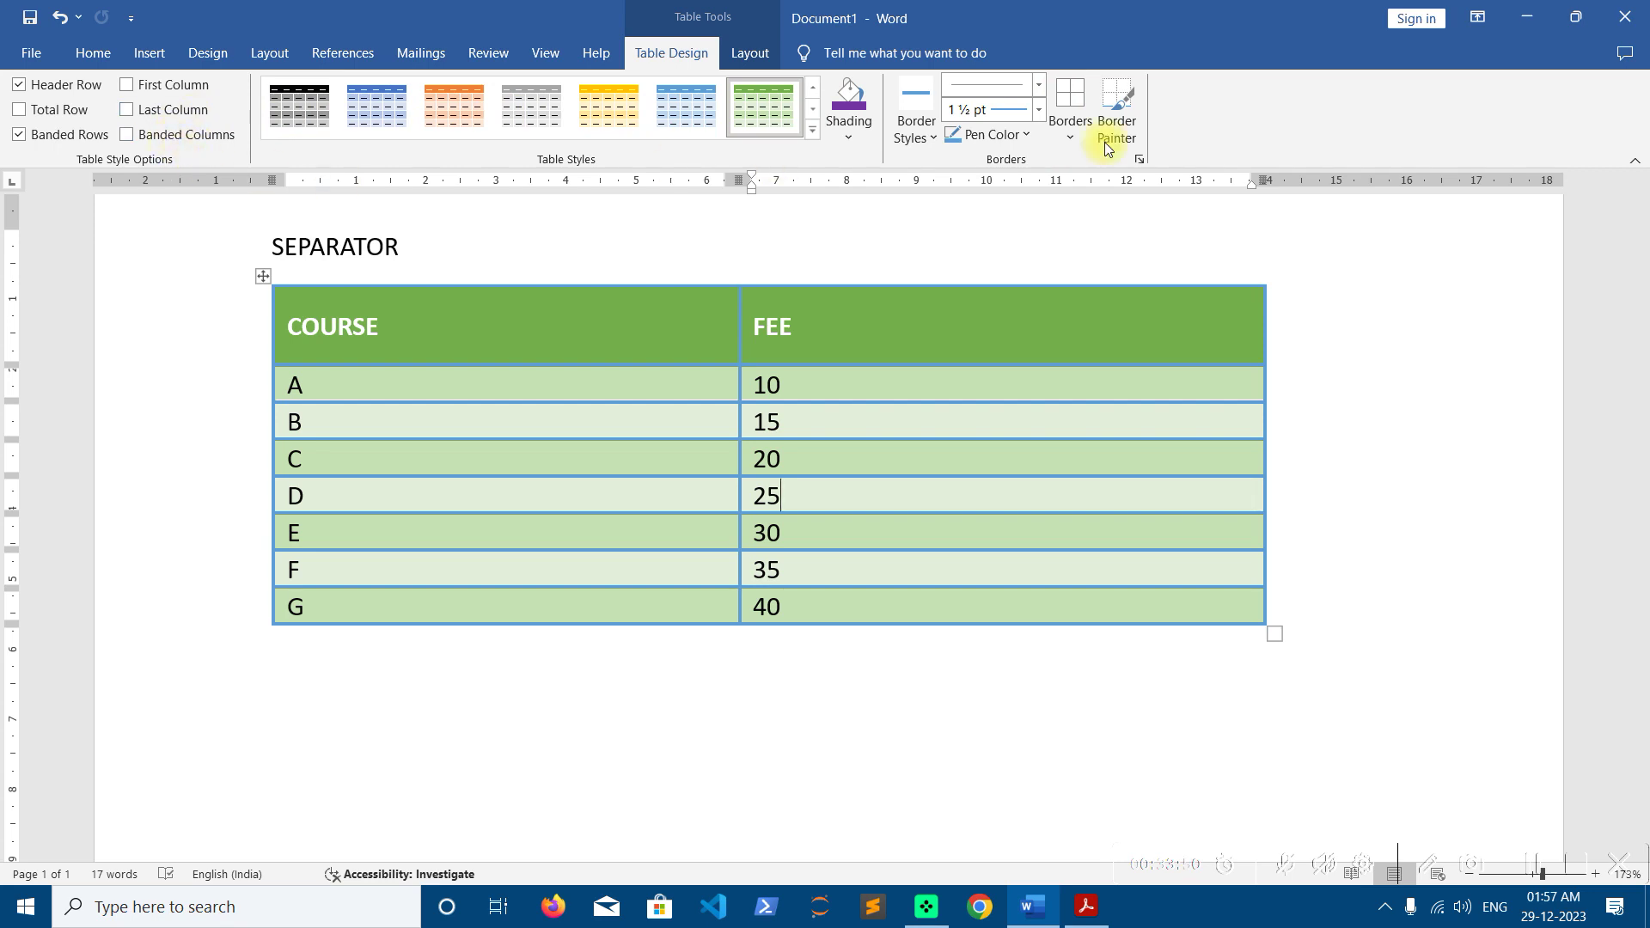
pyautogui.click(749, 51)
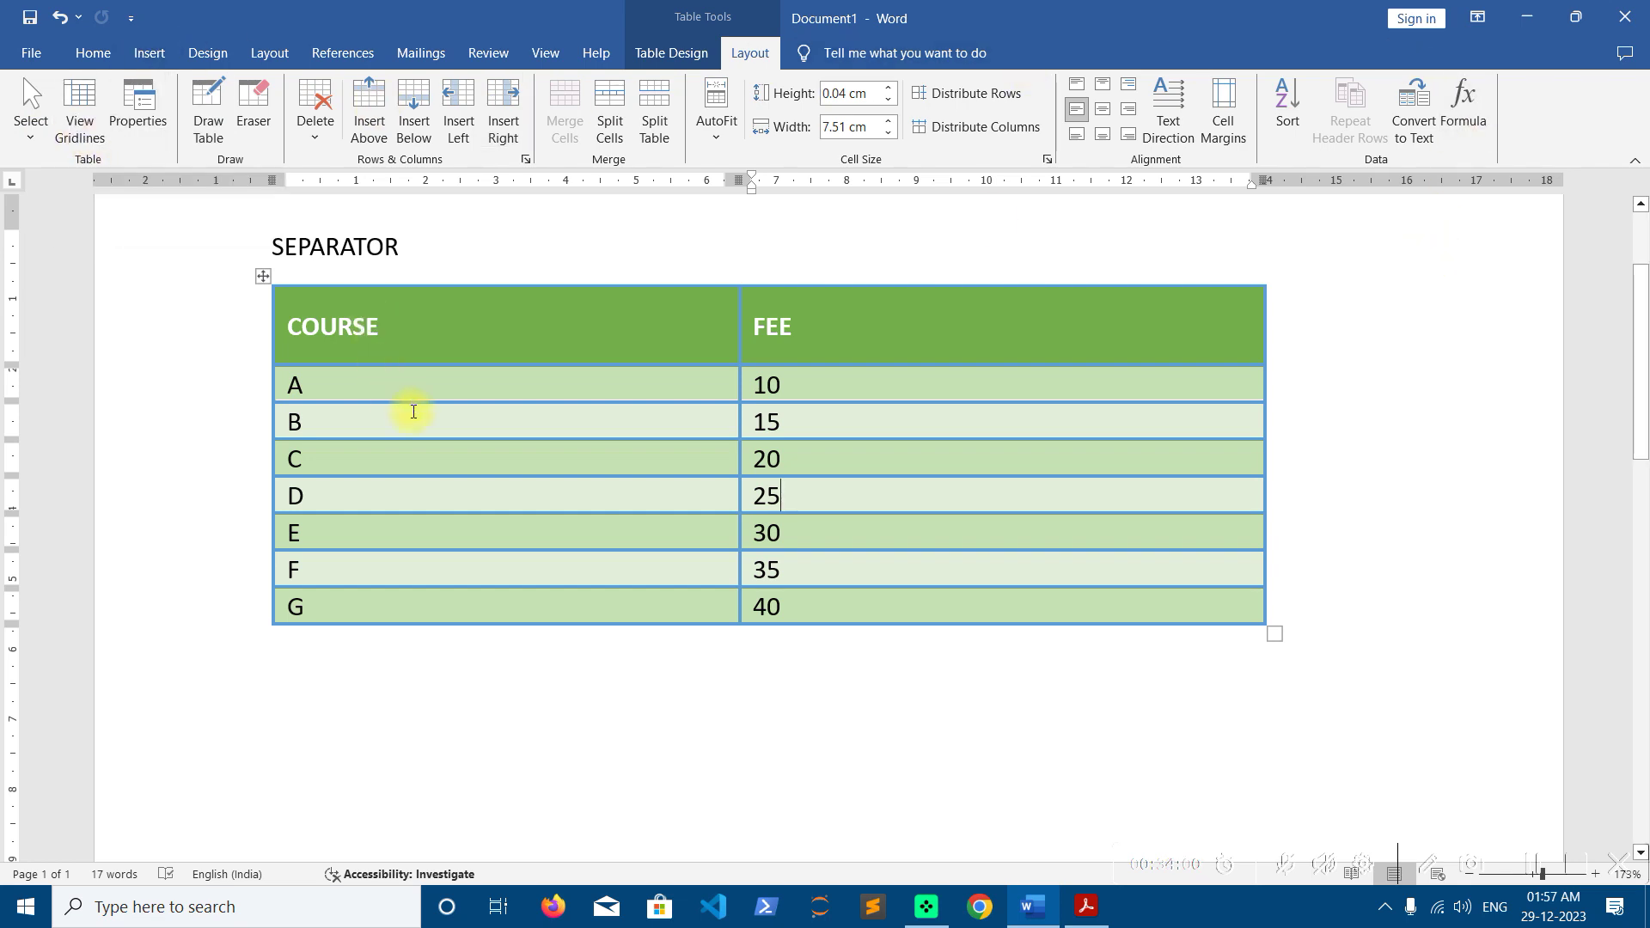
pyautogui.click(380, 736)
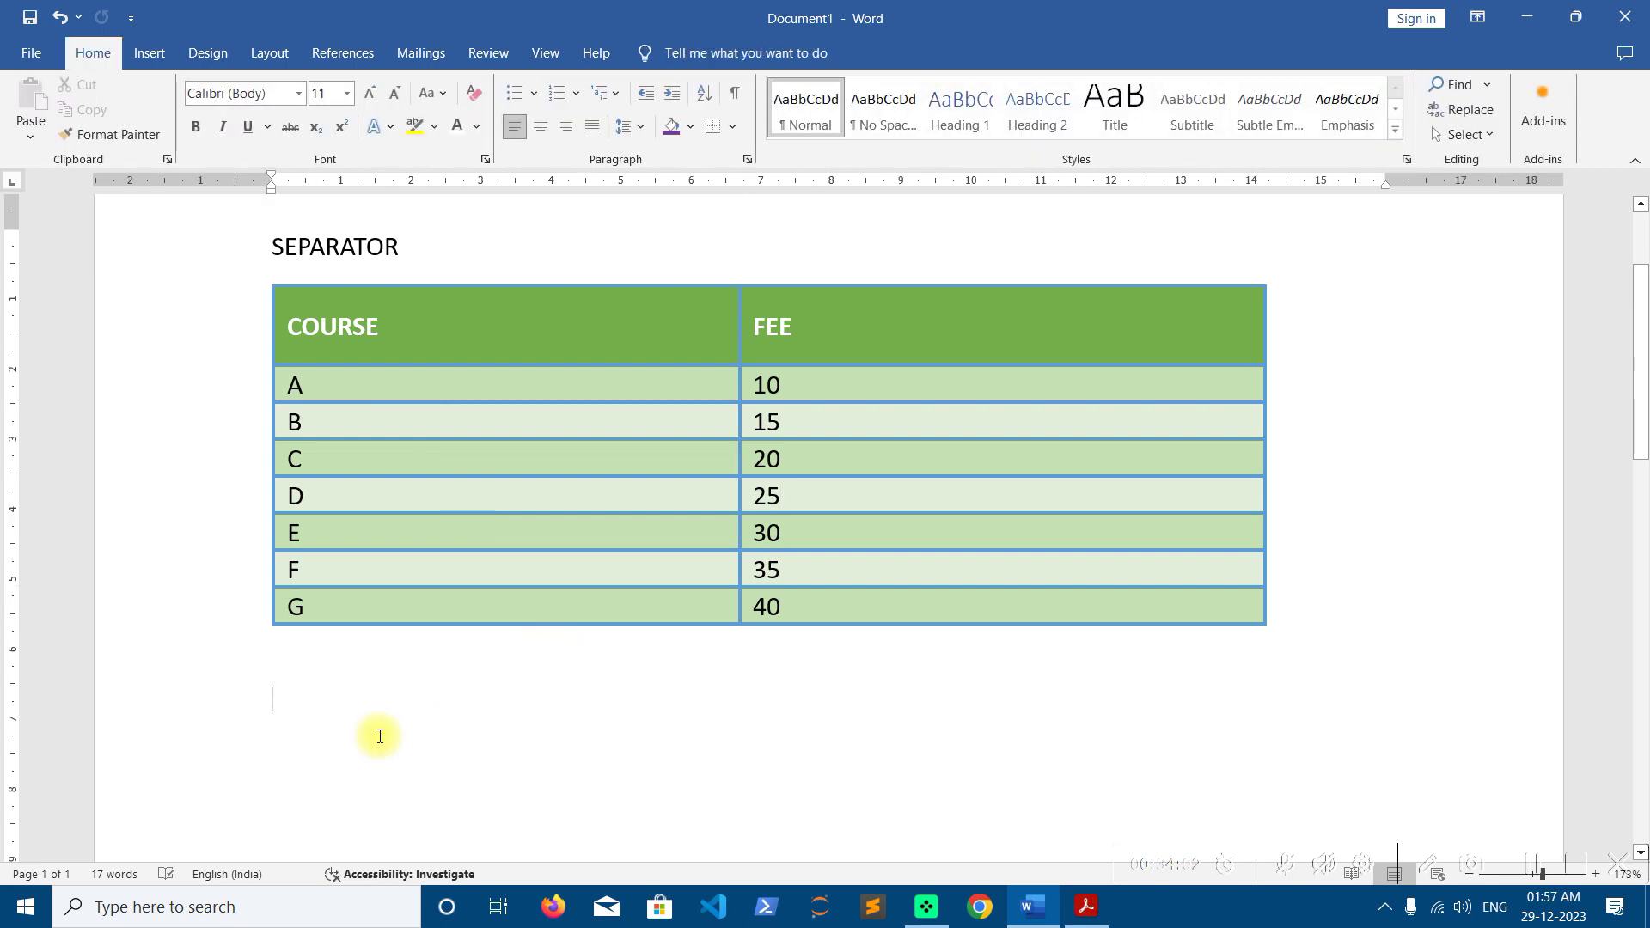
pyautogui.write('=')
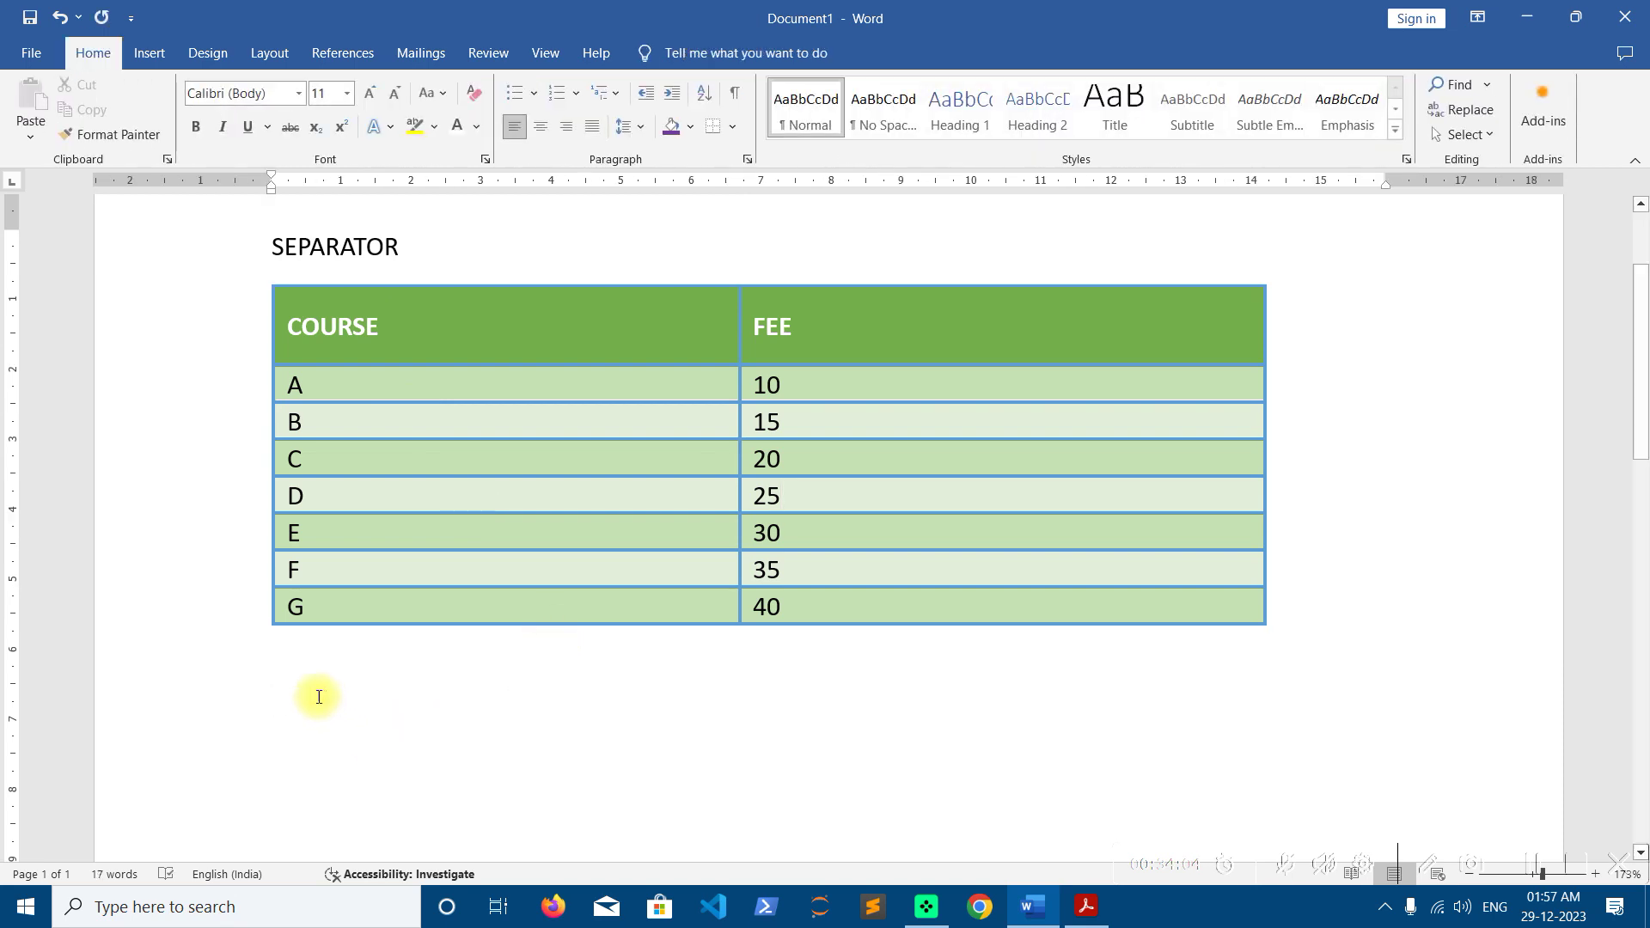
# Insert a 3x3 table below the COURSE/FEE table and set its borders to No Border
pyautogui.click(142, 53)
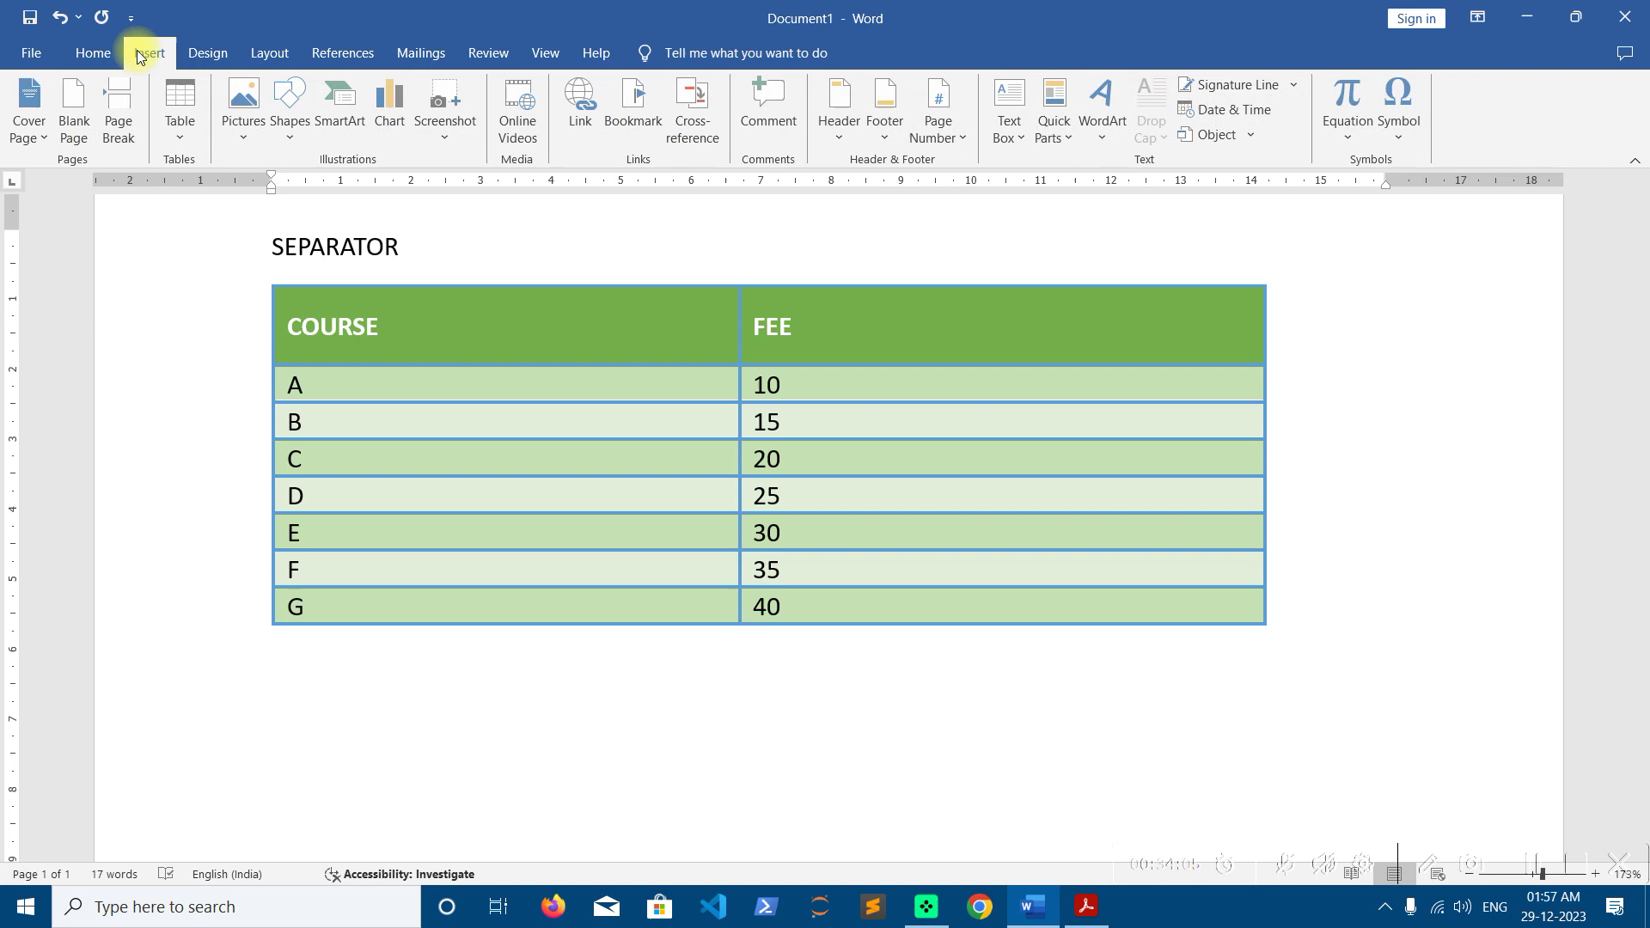
pyautogui.click(182, 120)
pyautogui.click(214, 225)
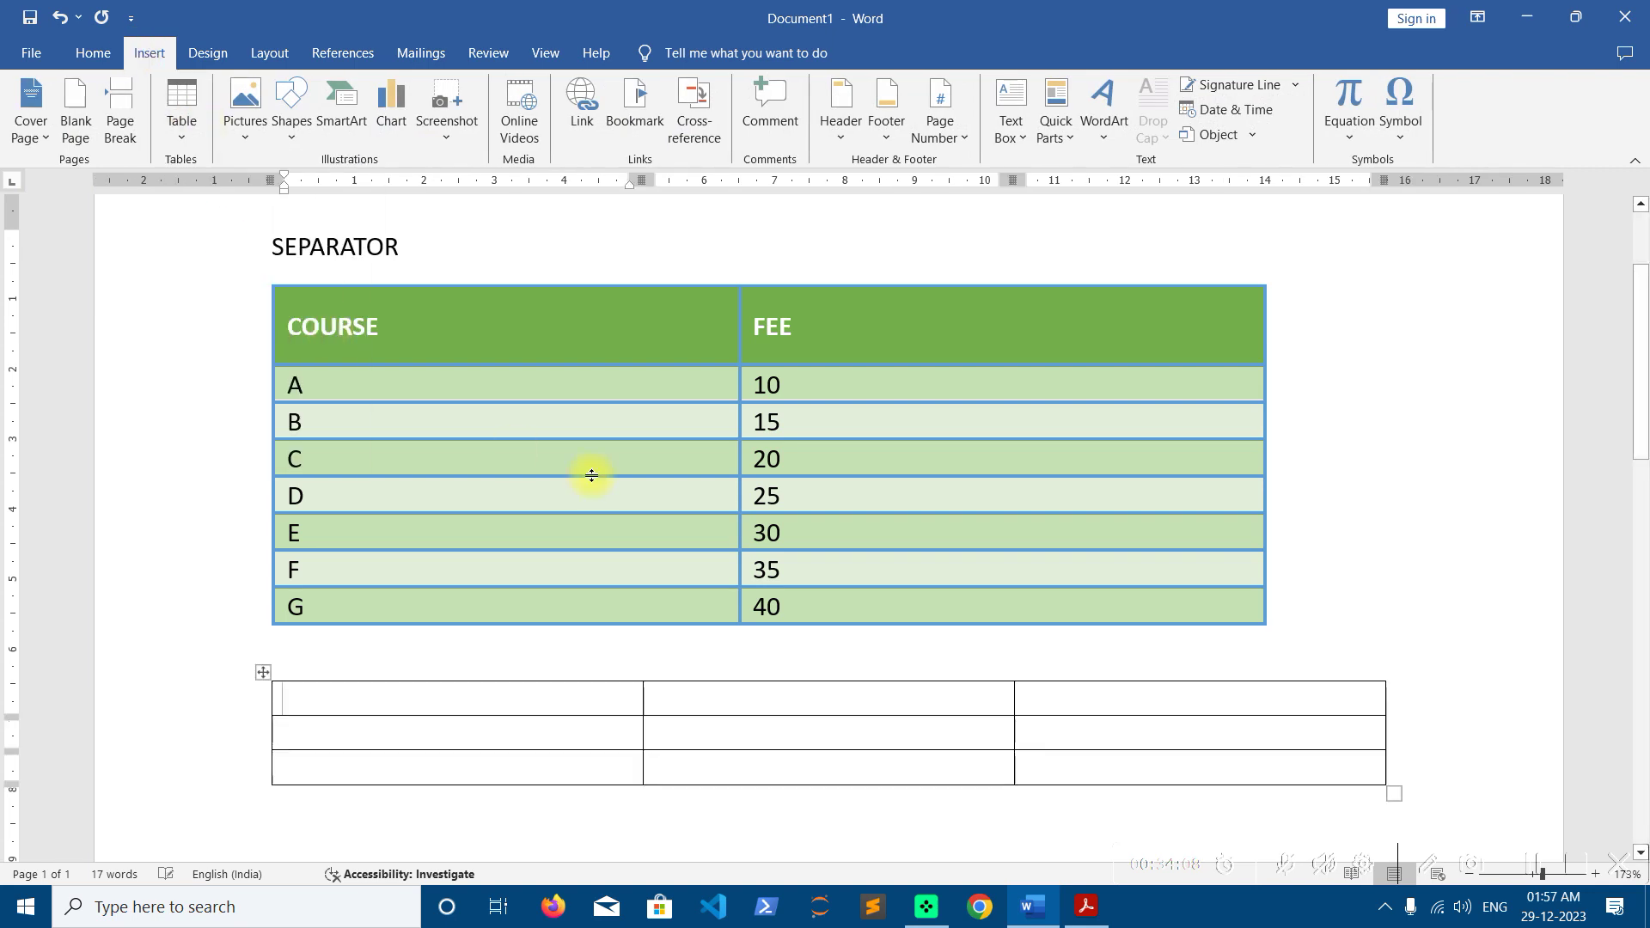
pyautogui.scroll(-2, 682, 545)
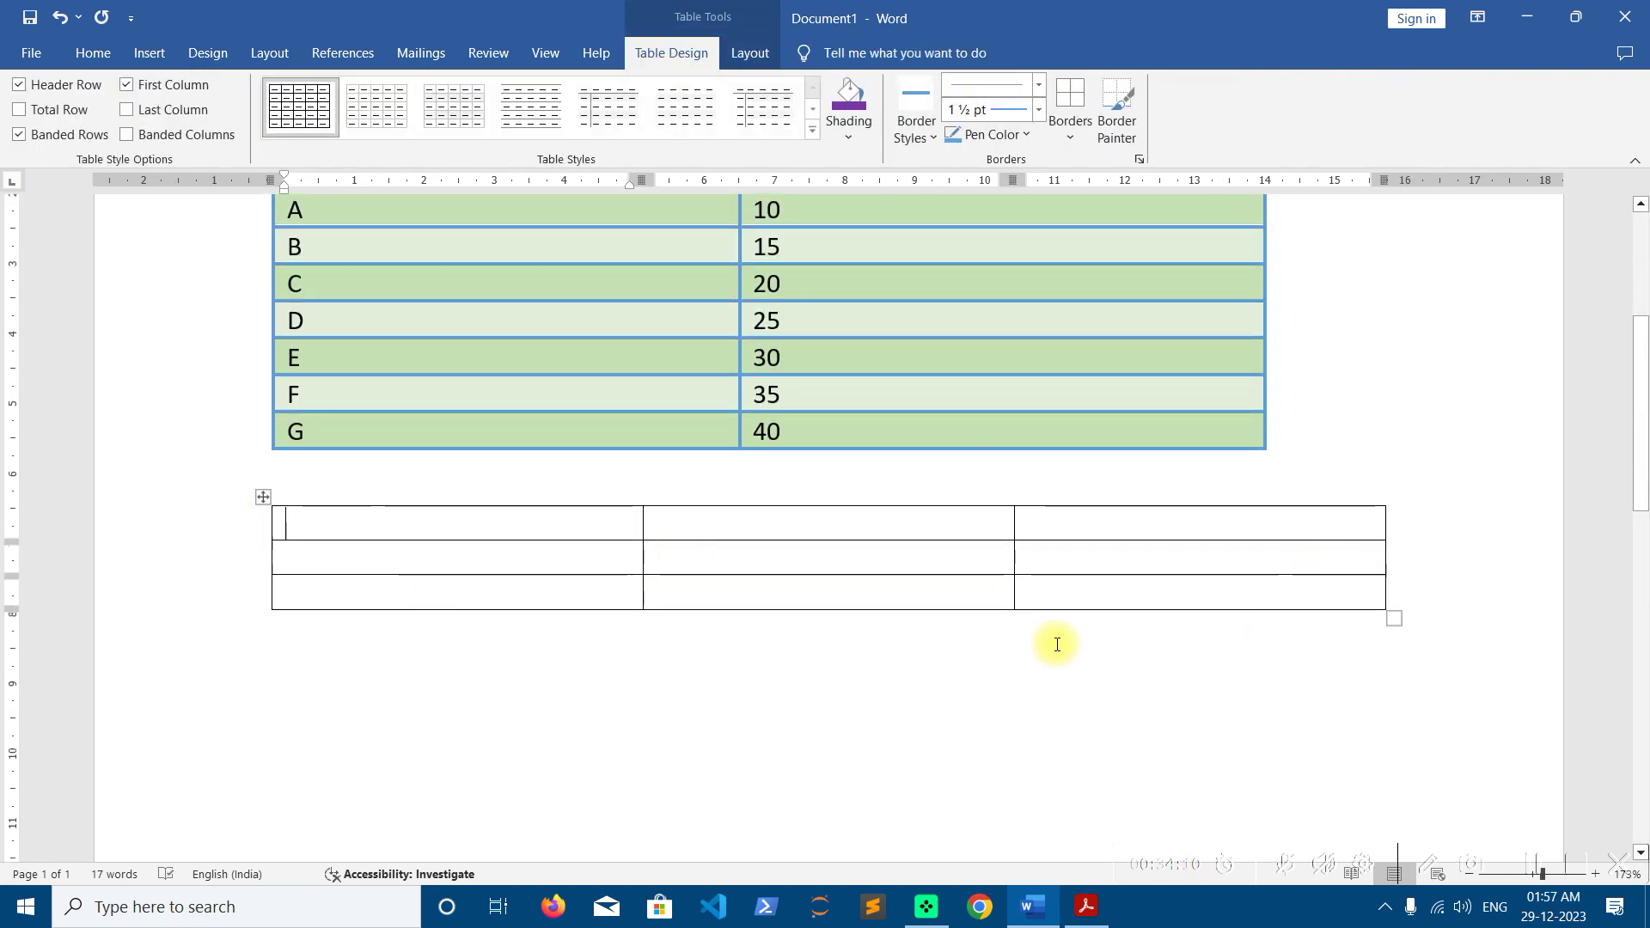
pyautogui.click(263, 496)
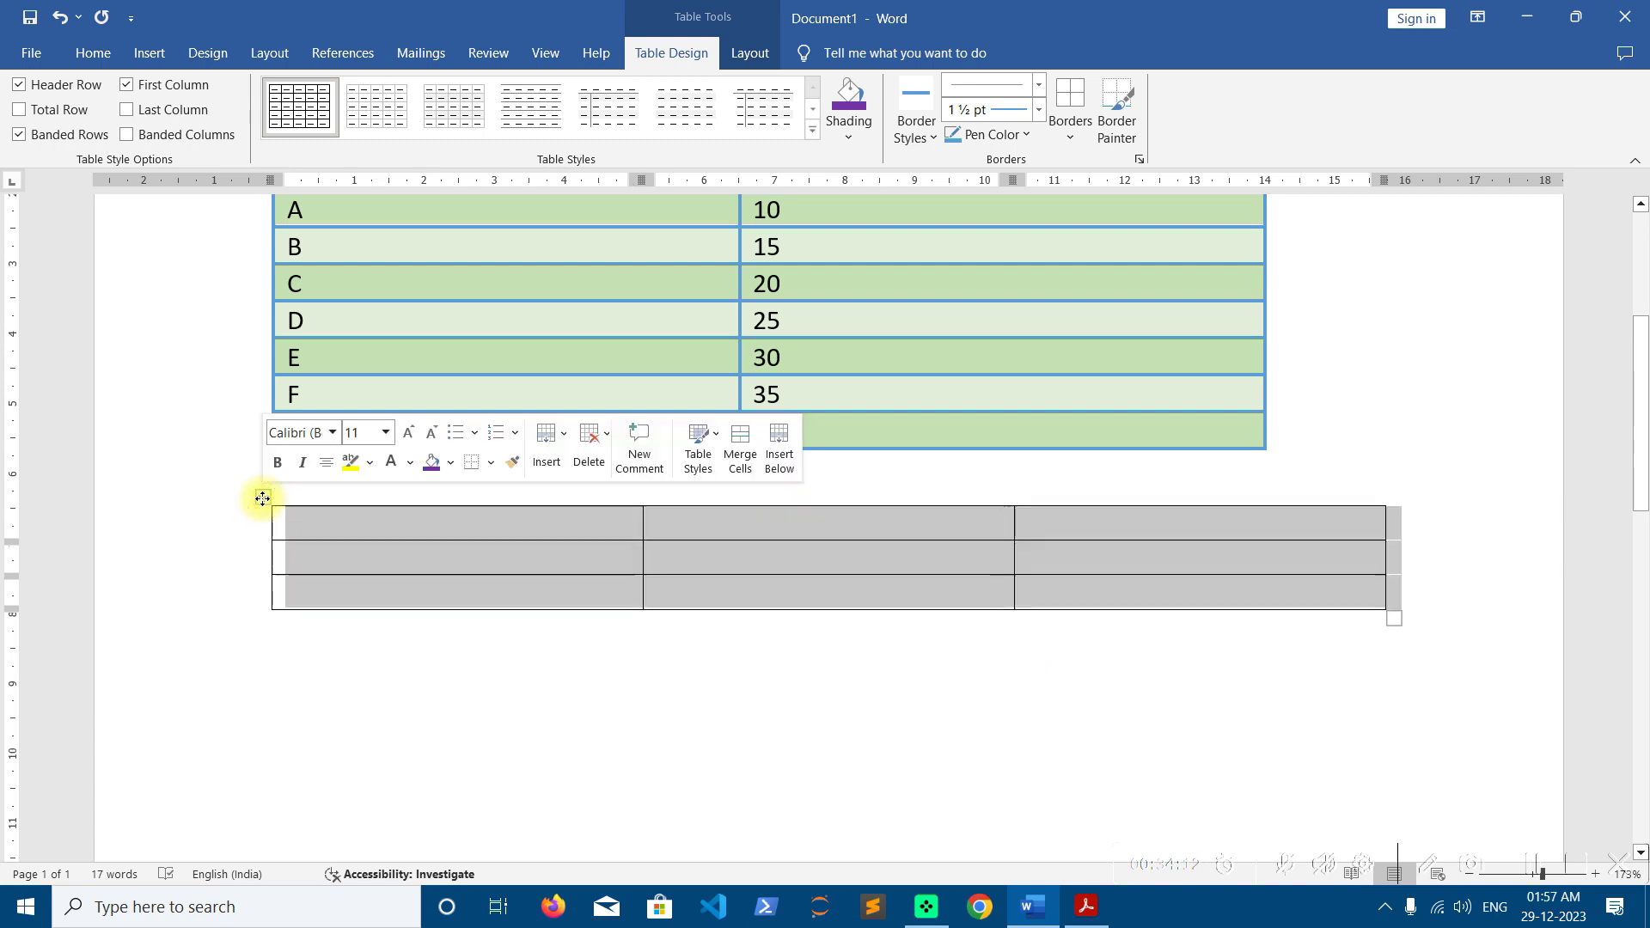
pyautogui.click(1071, 133)
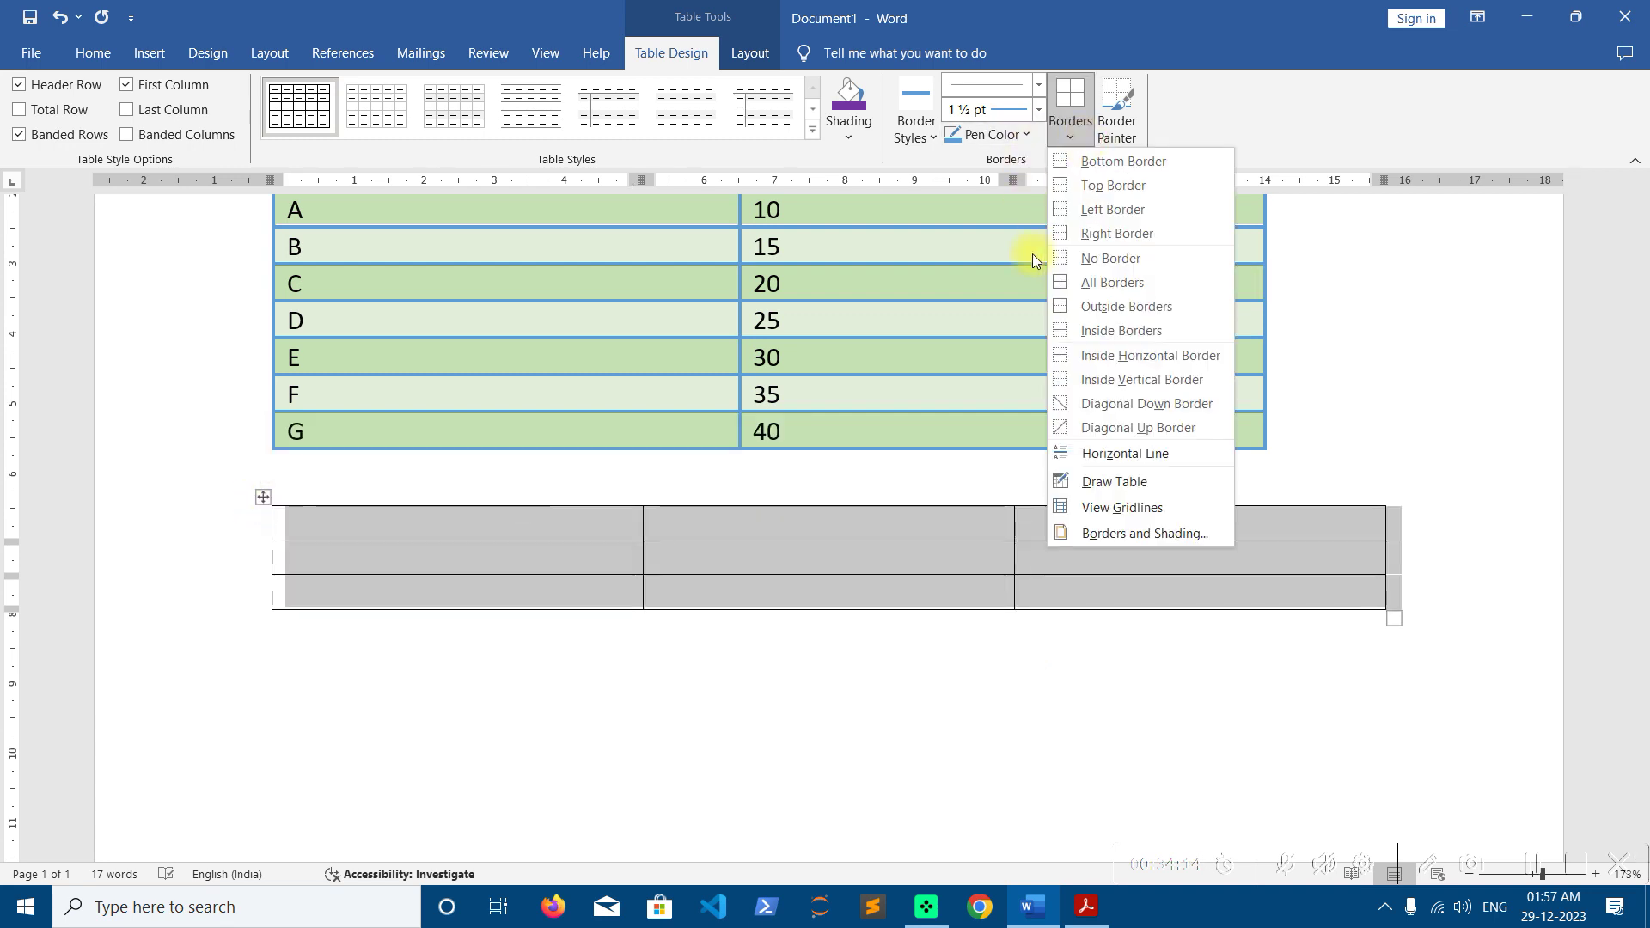
pyautogui.click(1085, 260)
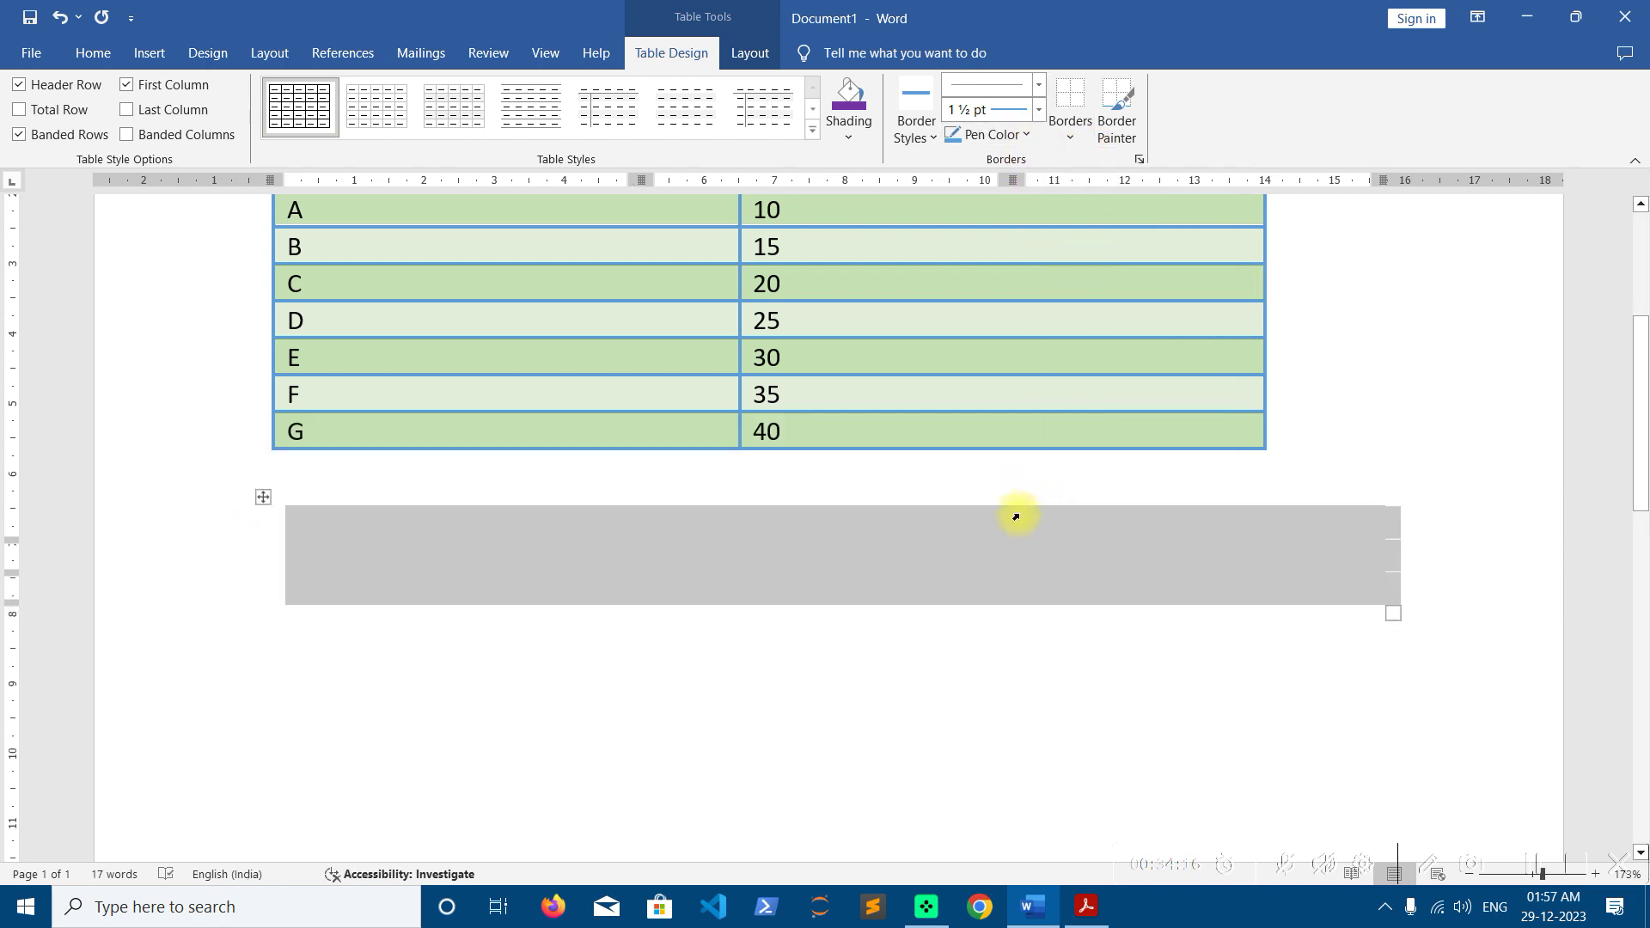
pyautogui.click(492, 532)
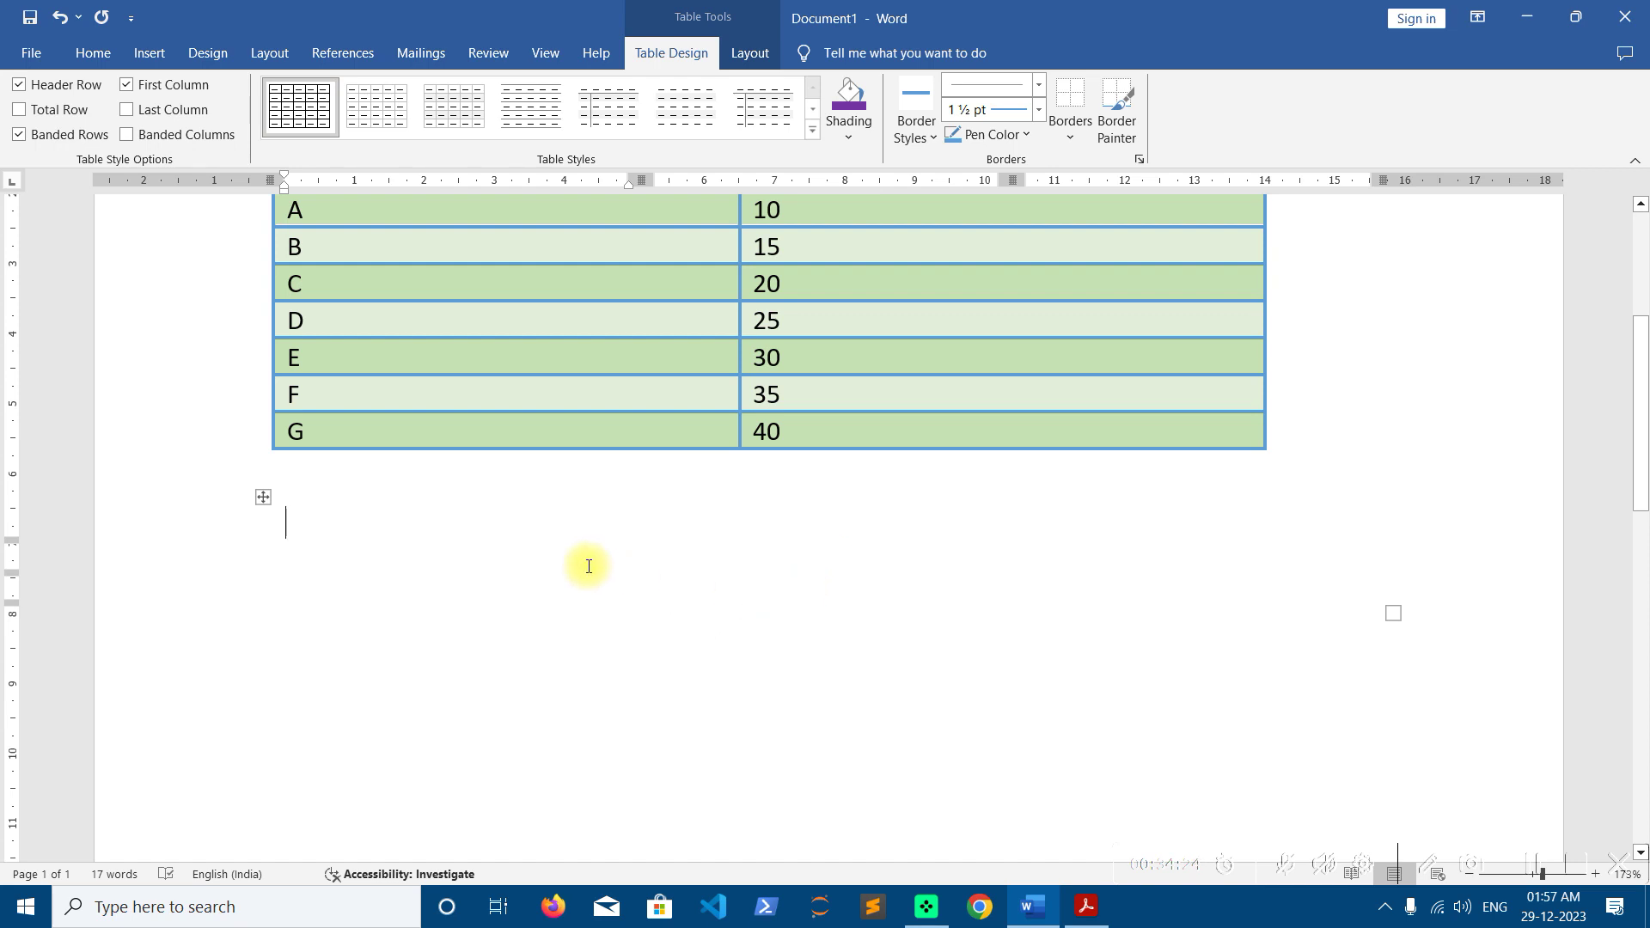
# Show table gridlines and drag the new table's resize handle down to make its rows taller
pyautogui.click(263, 498)
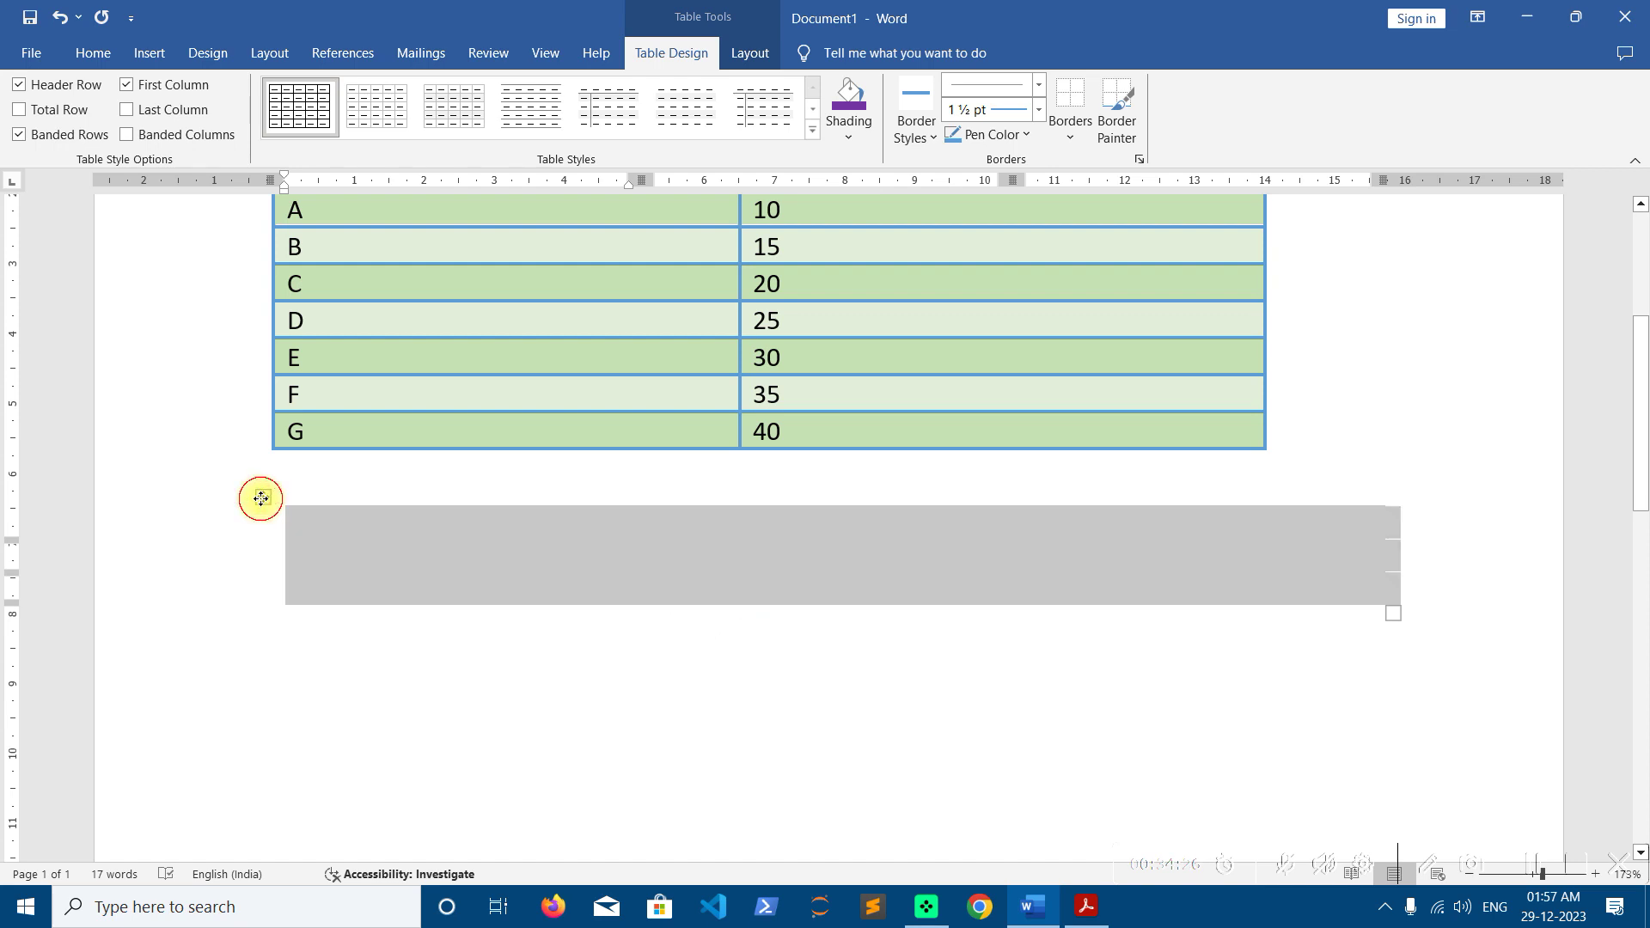
pyautogui.click(750, 52)
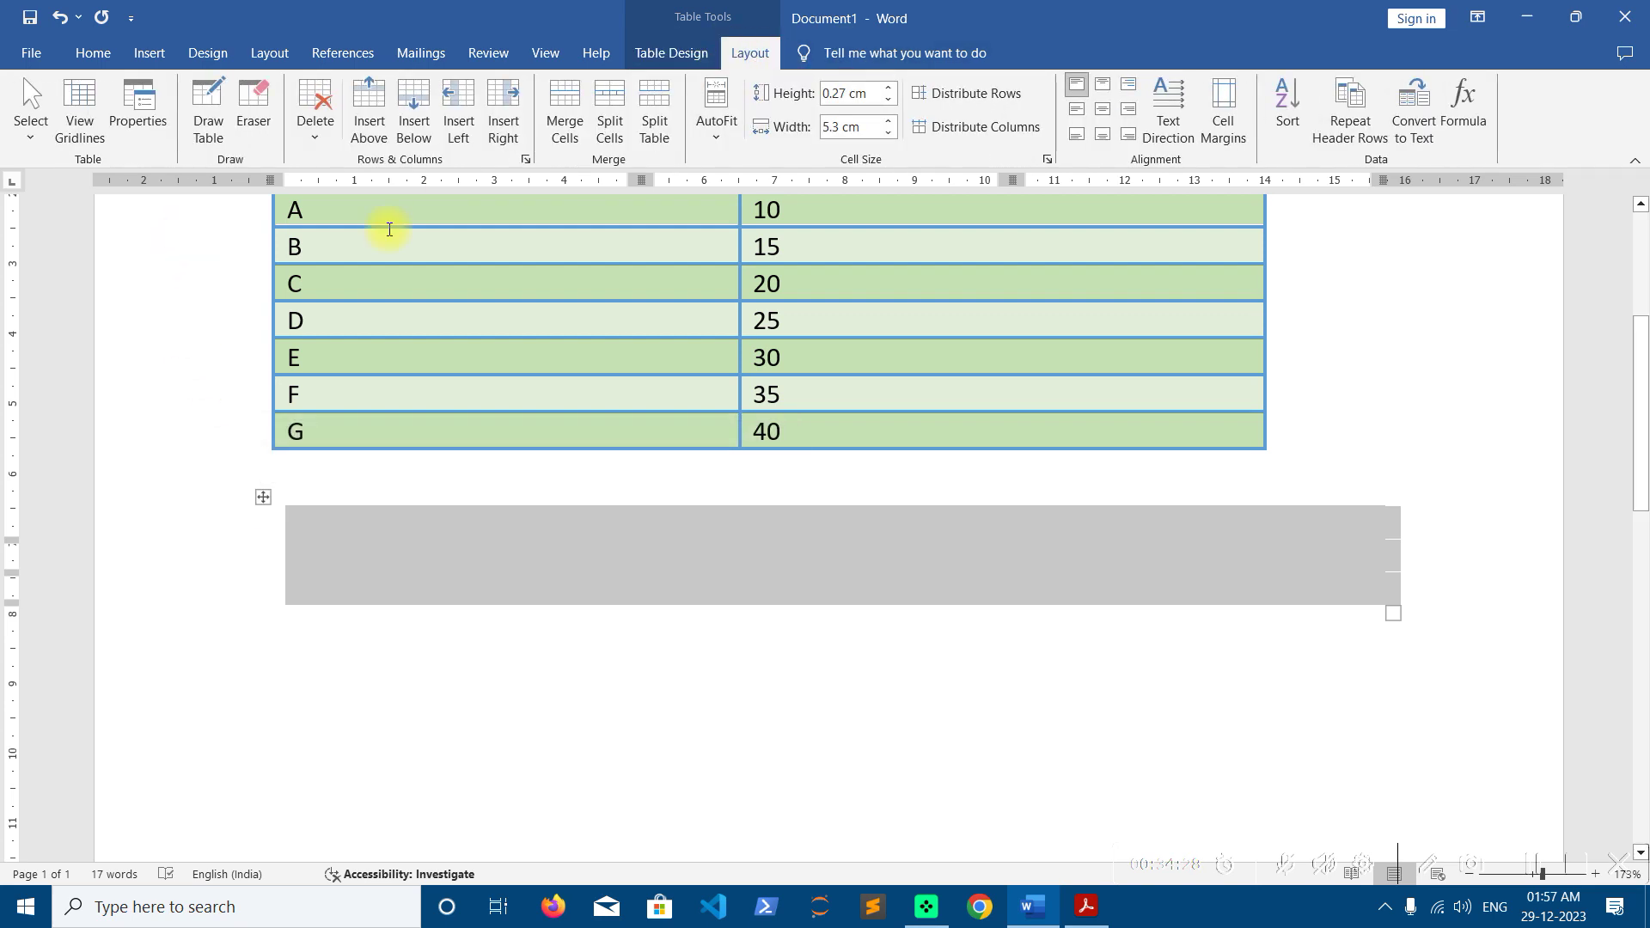
pyautogui.click(80, 129)
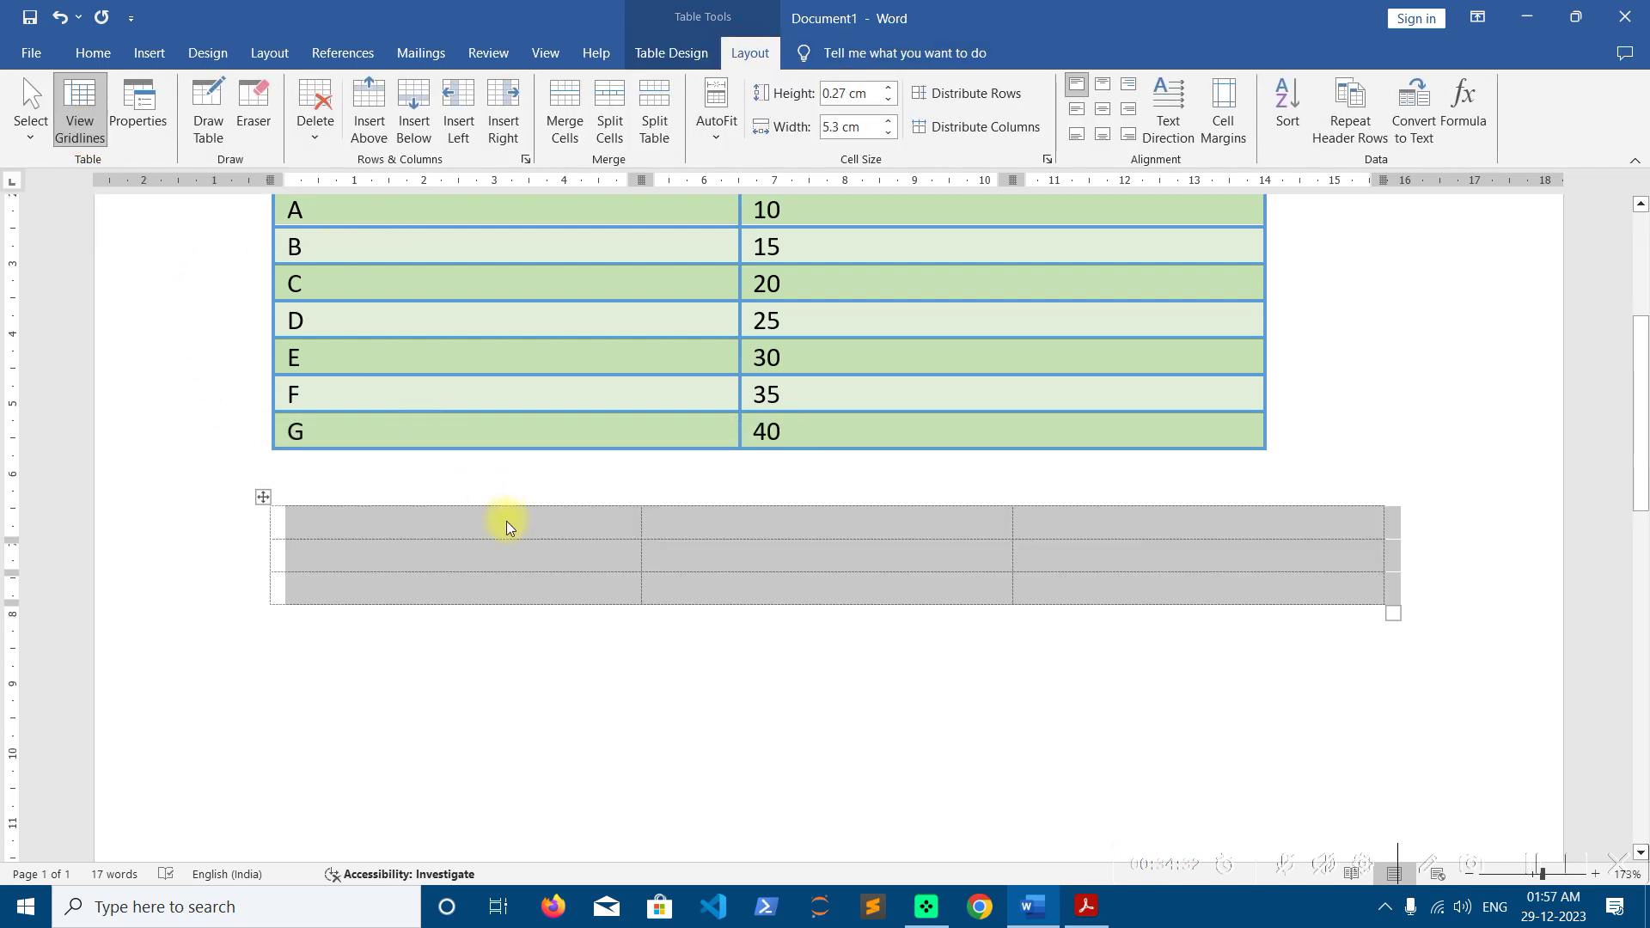
pyautogui.click(536, 535)
pyautogui.moveTo(1393, 616); pyautogui.dragTo(1395, 770)
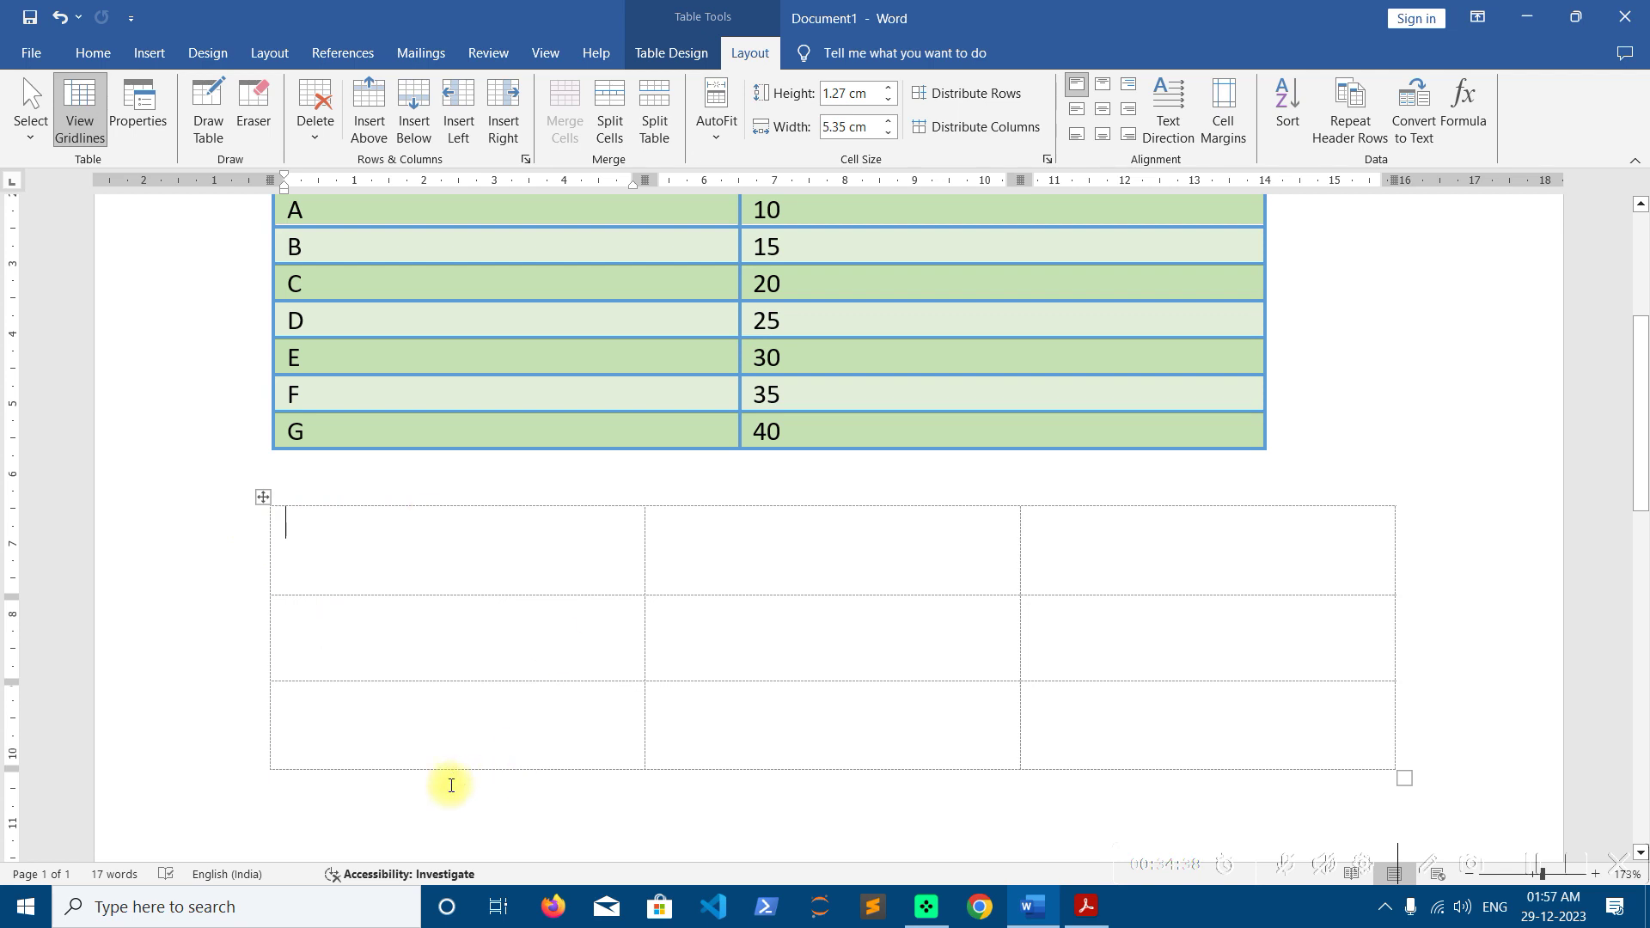
# Apply All Borders to the lower table in blue, then hide the gridlines
pyautogui.click(264, 497)
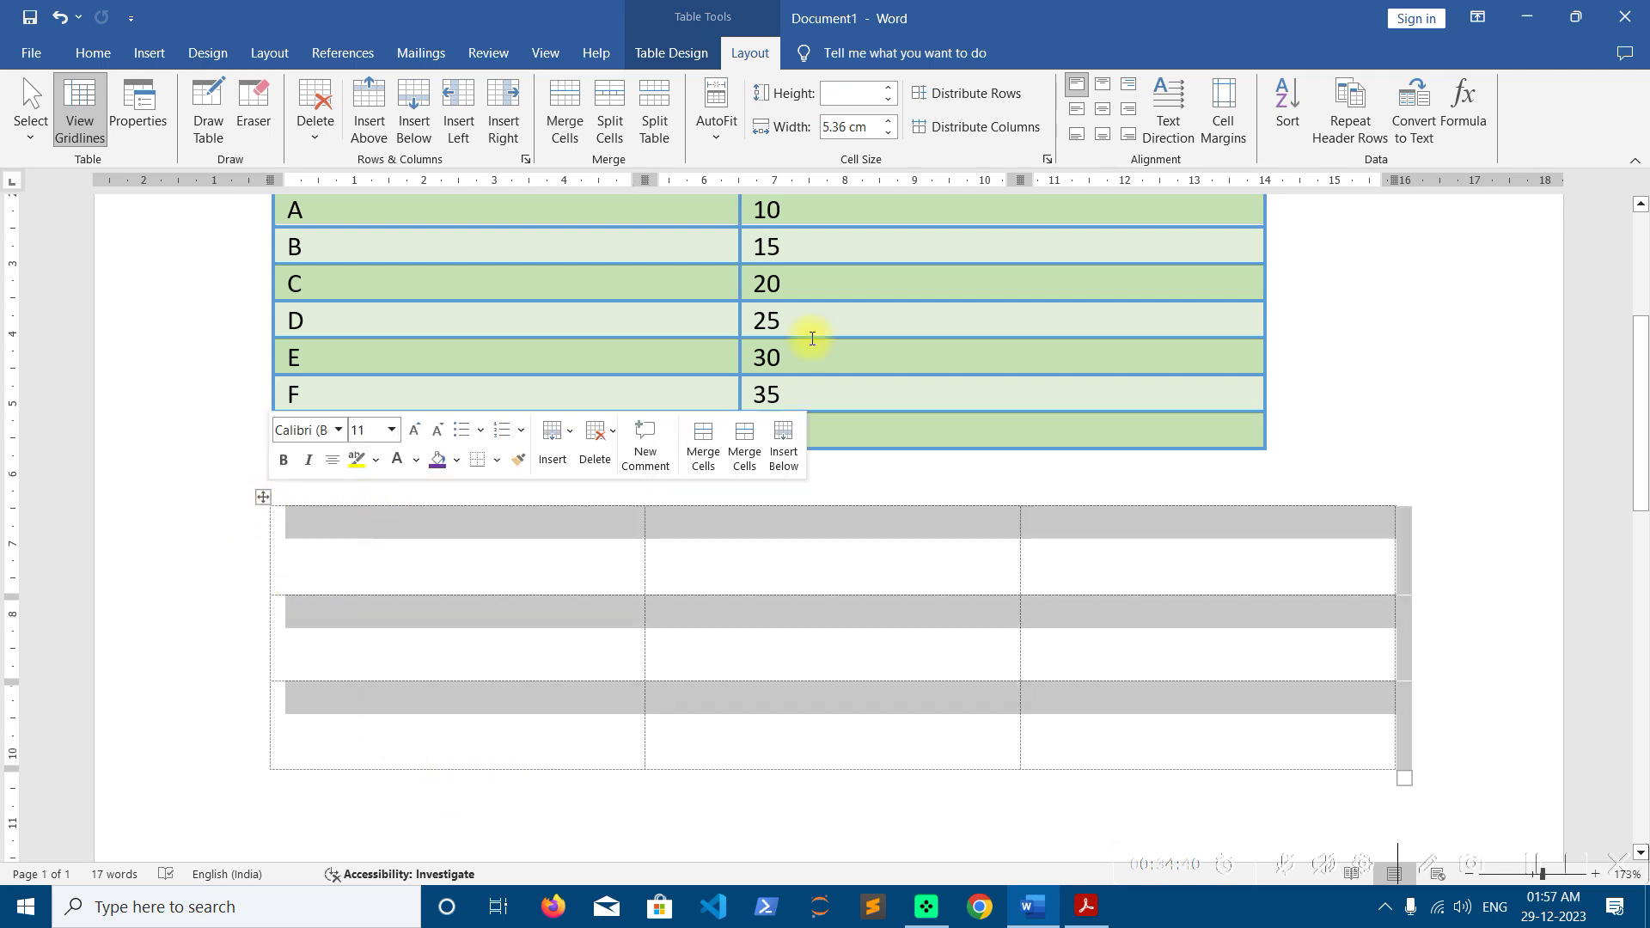
pyautogui.click(671, 52)
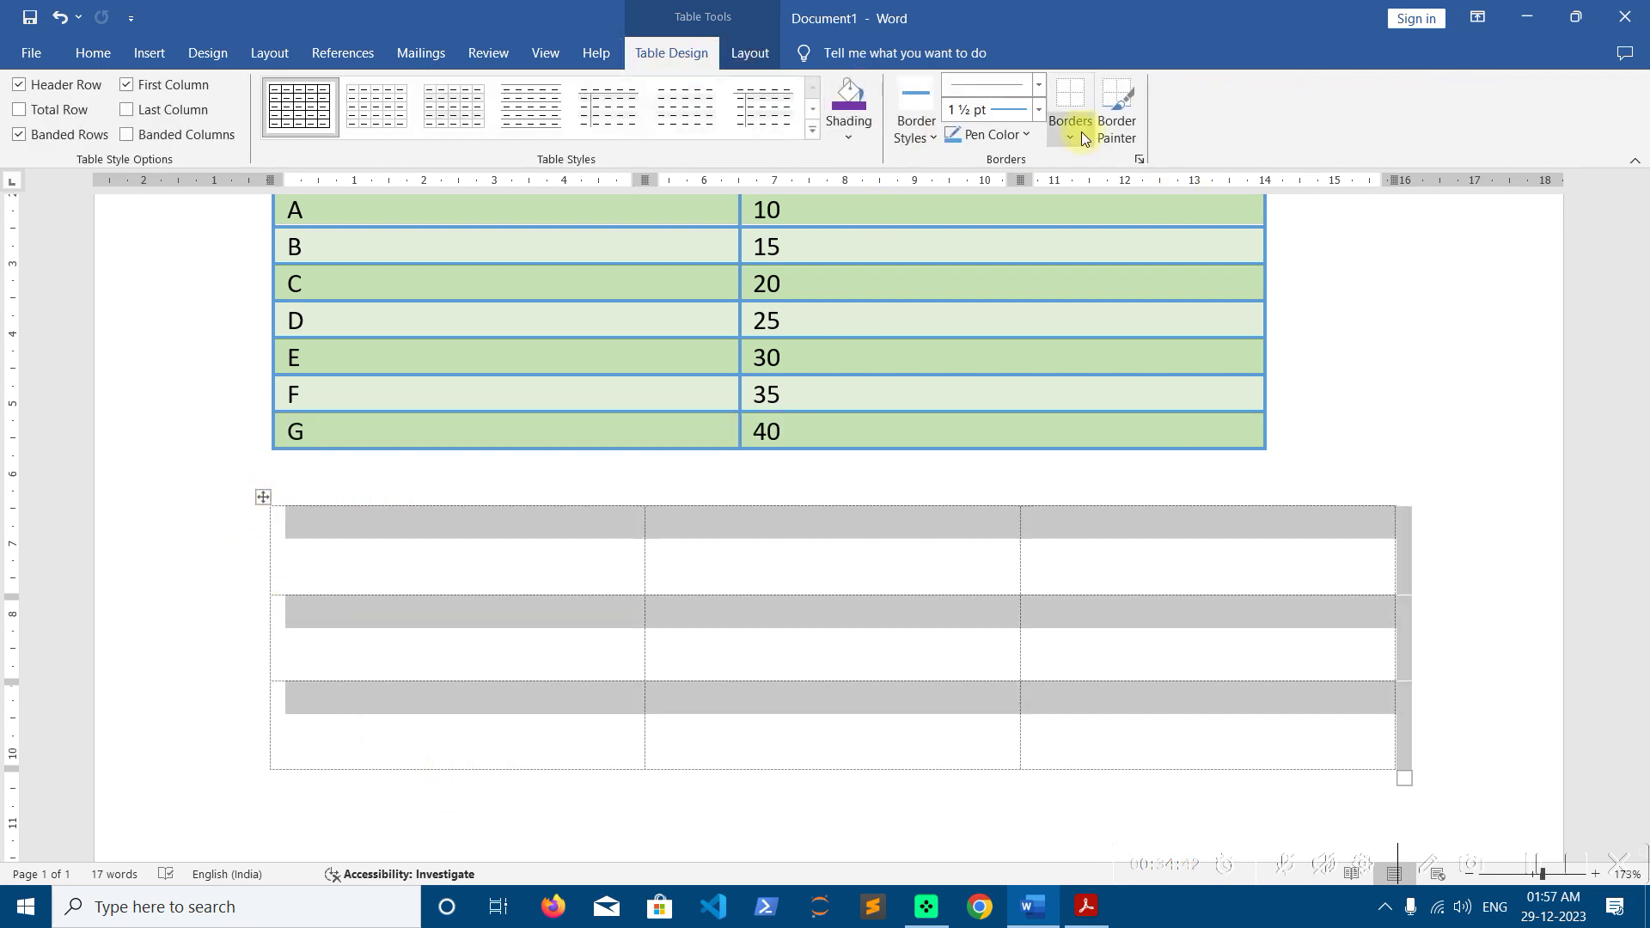
pyautogui.click(1070, 131)
pyautogui.click(1109, 282)
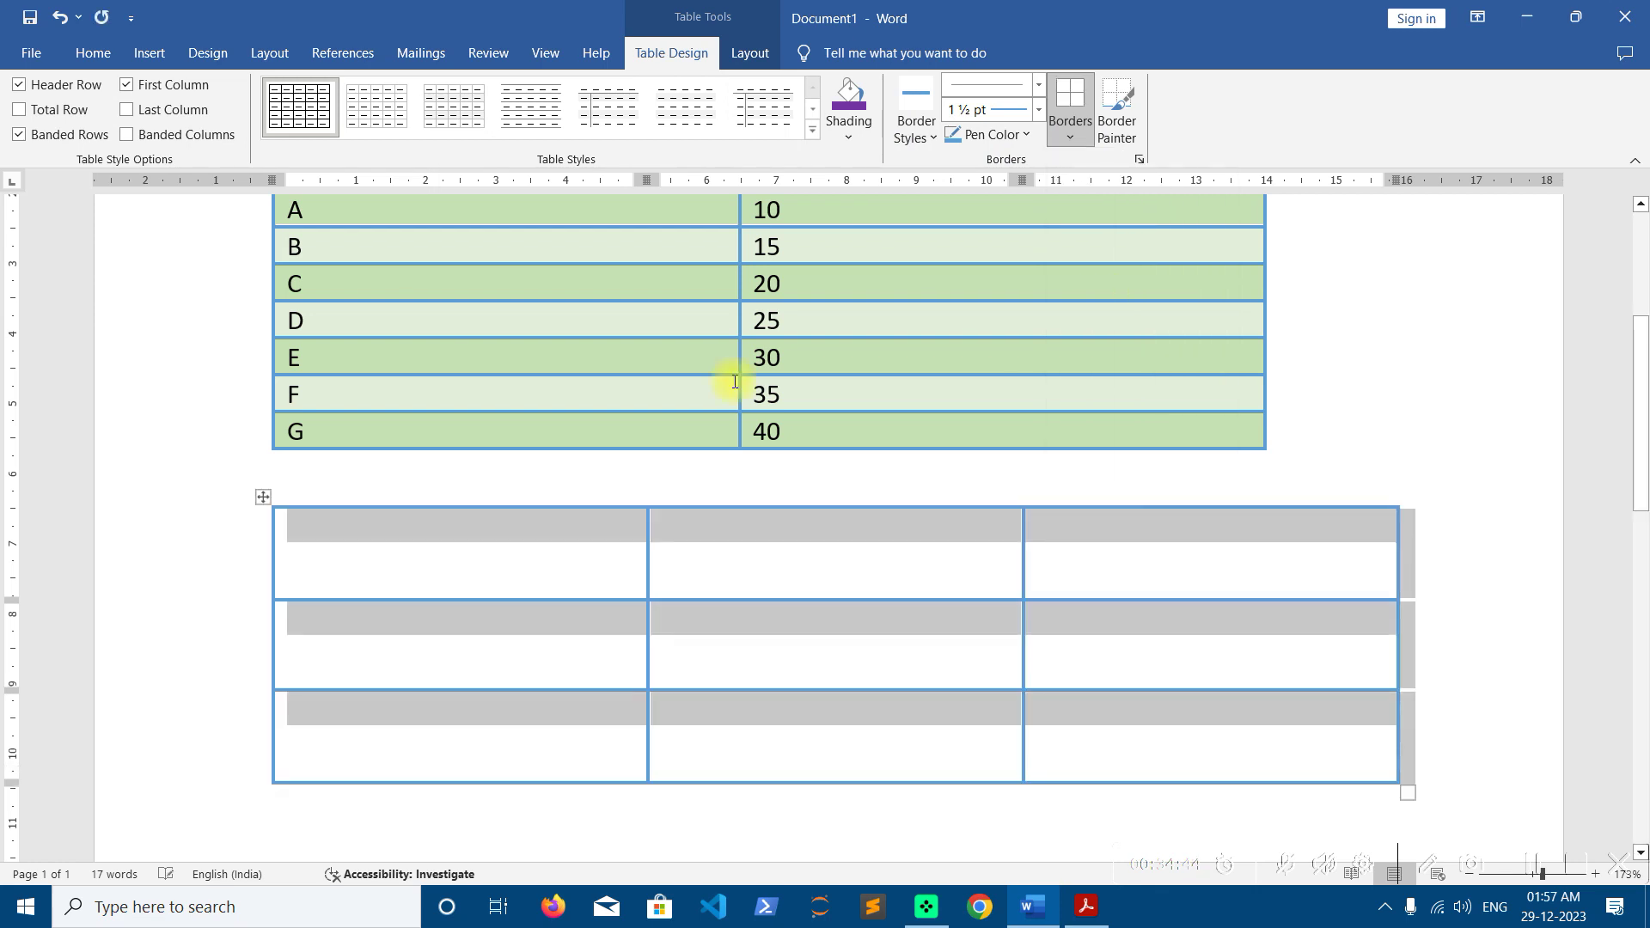
pyautogui.click(425, 534)
pyautogui.click(263, 497)
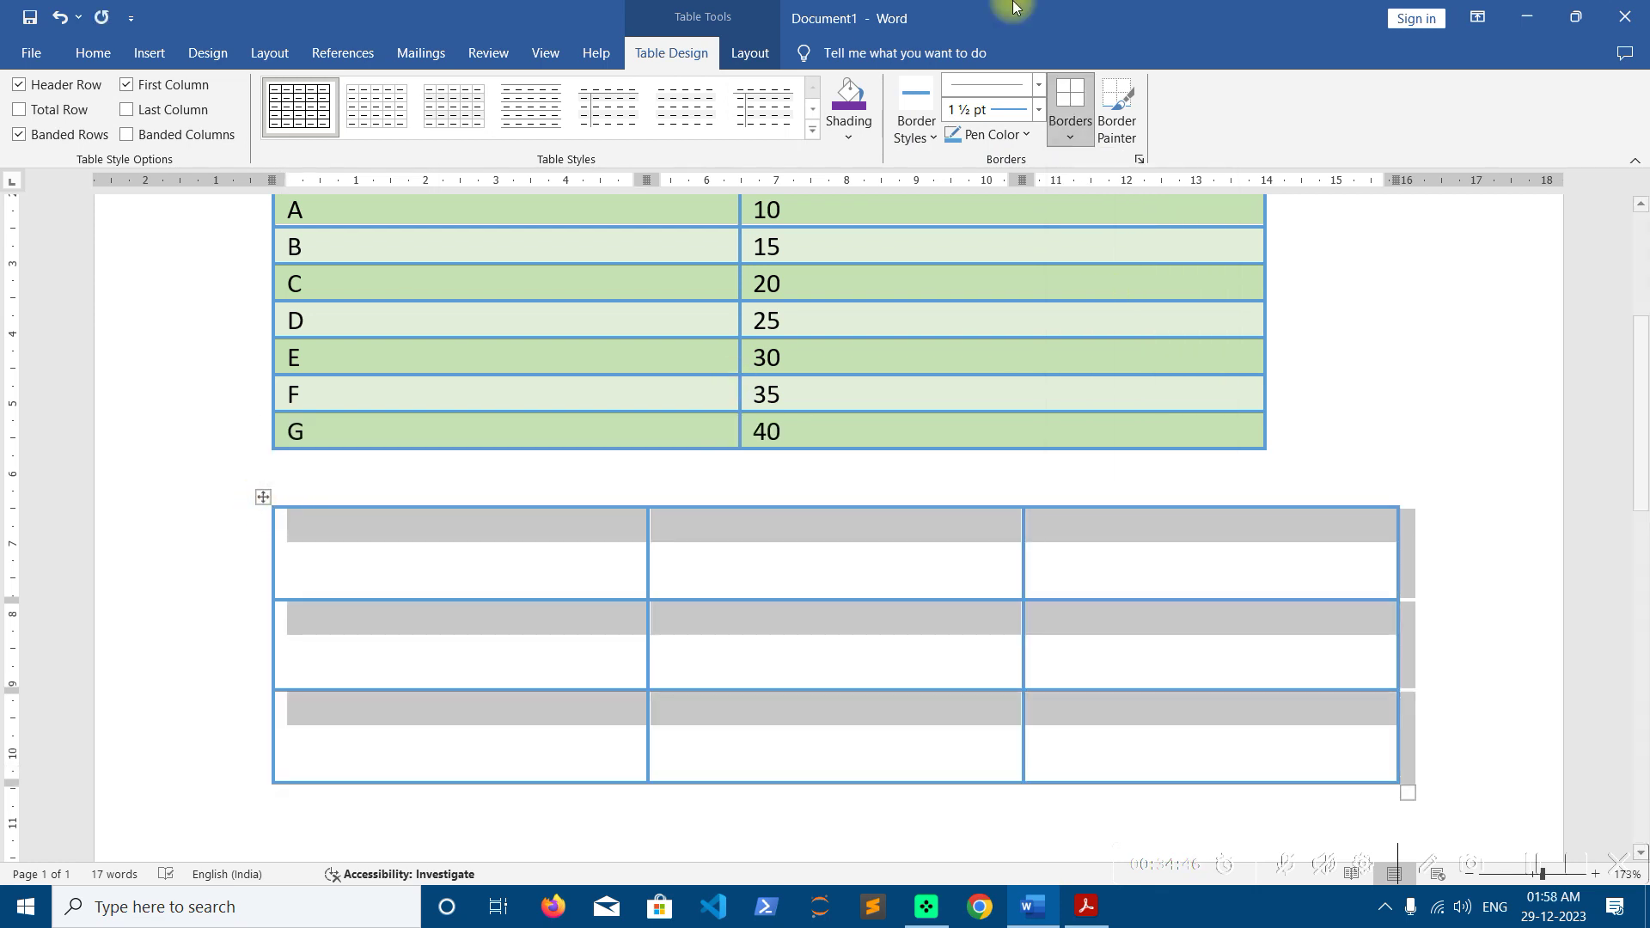
pyautogui.click(747, 50)
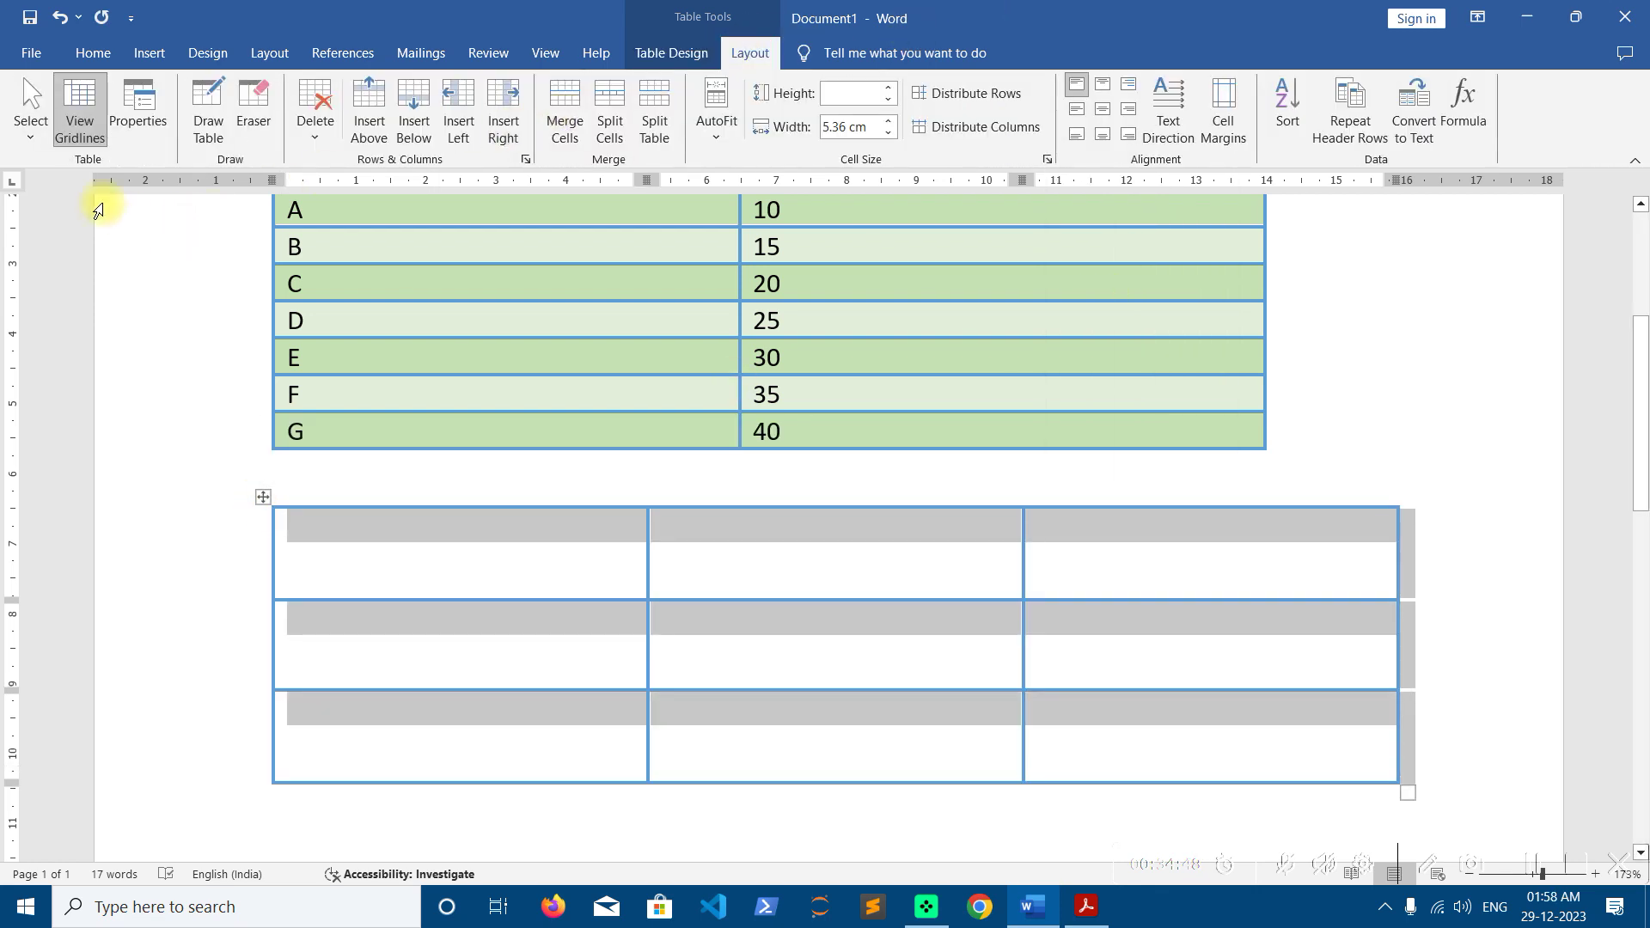
pyautogui.click(95, 102)
pyautogui.click(367, 542)
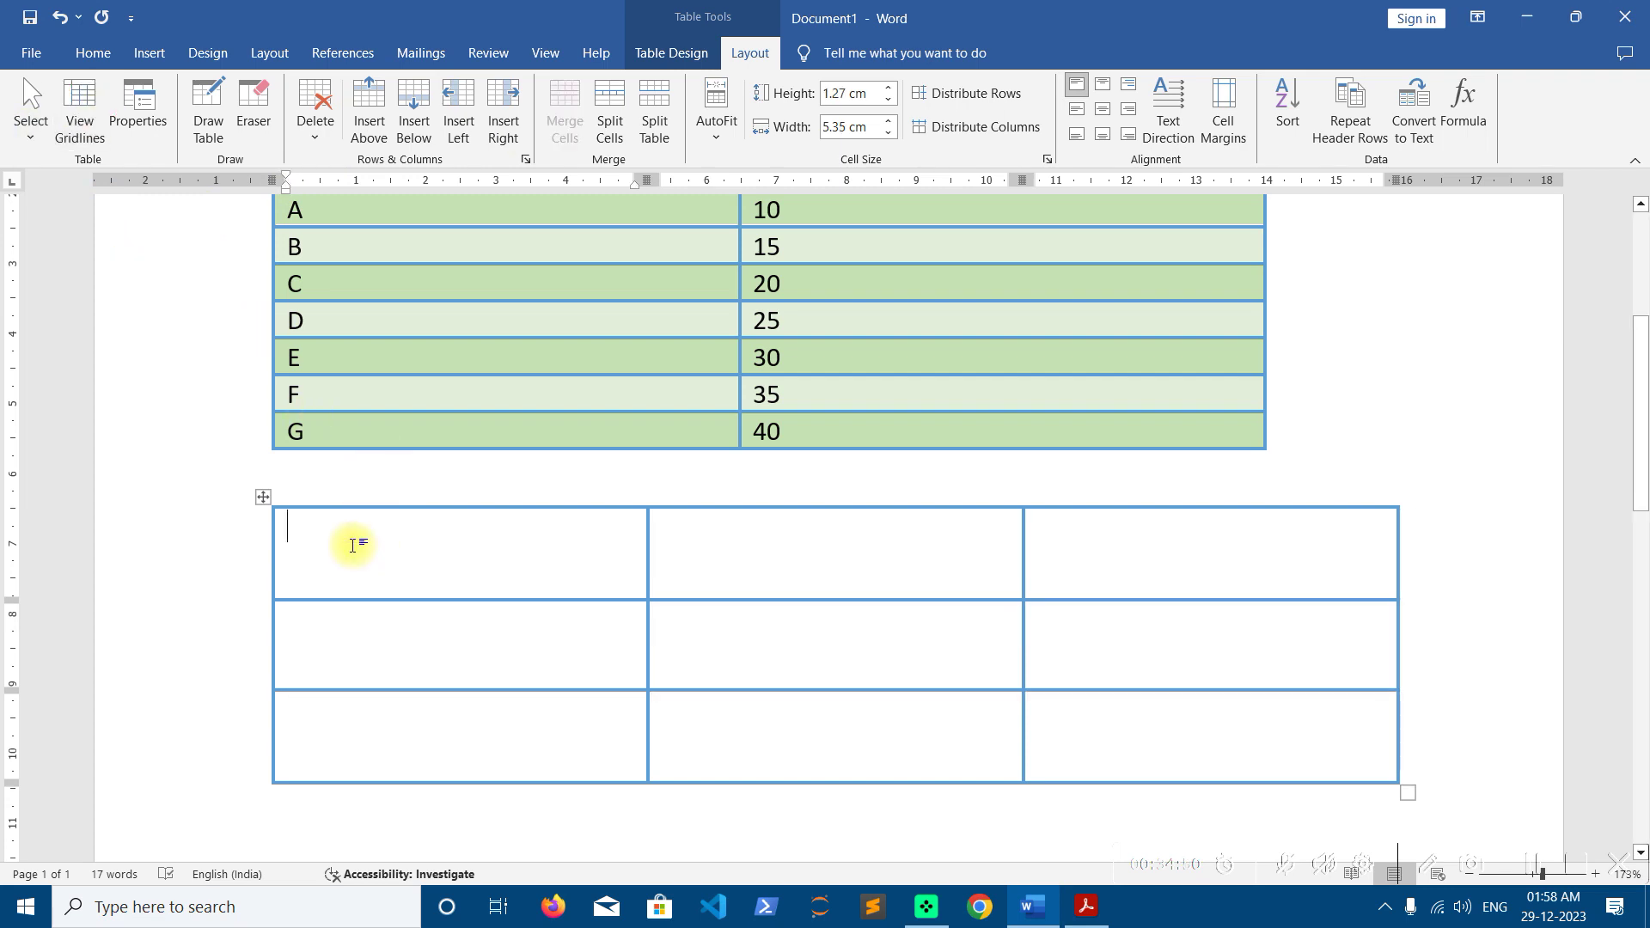
pyautogui.click(262, 502)
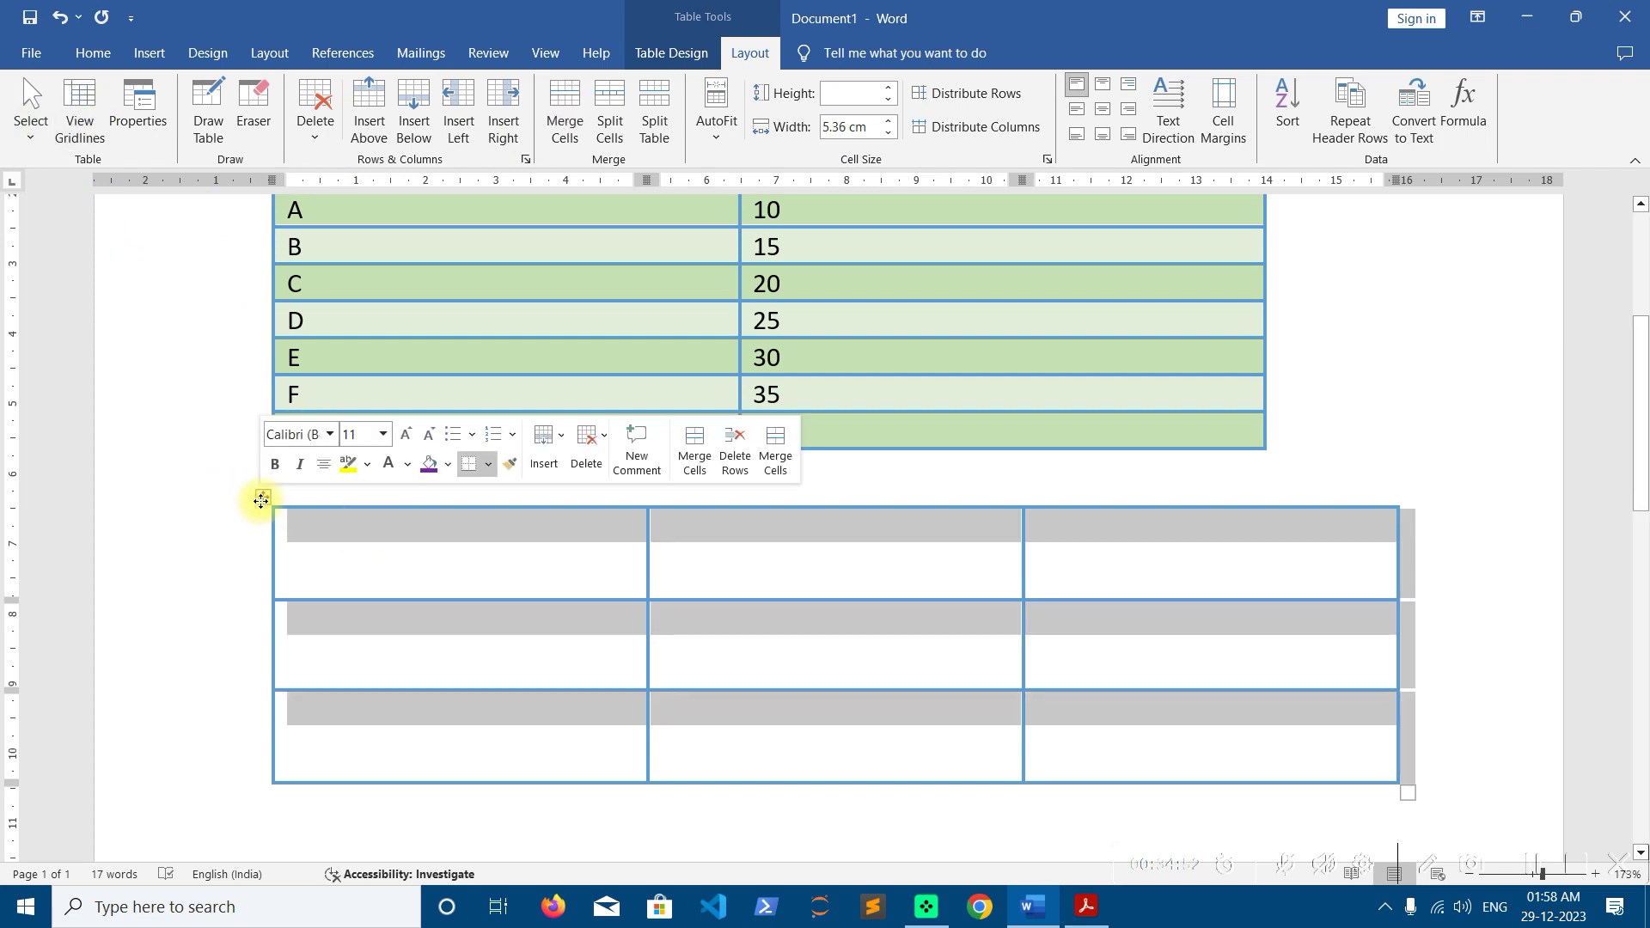
pyautogui.click(340, 535)
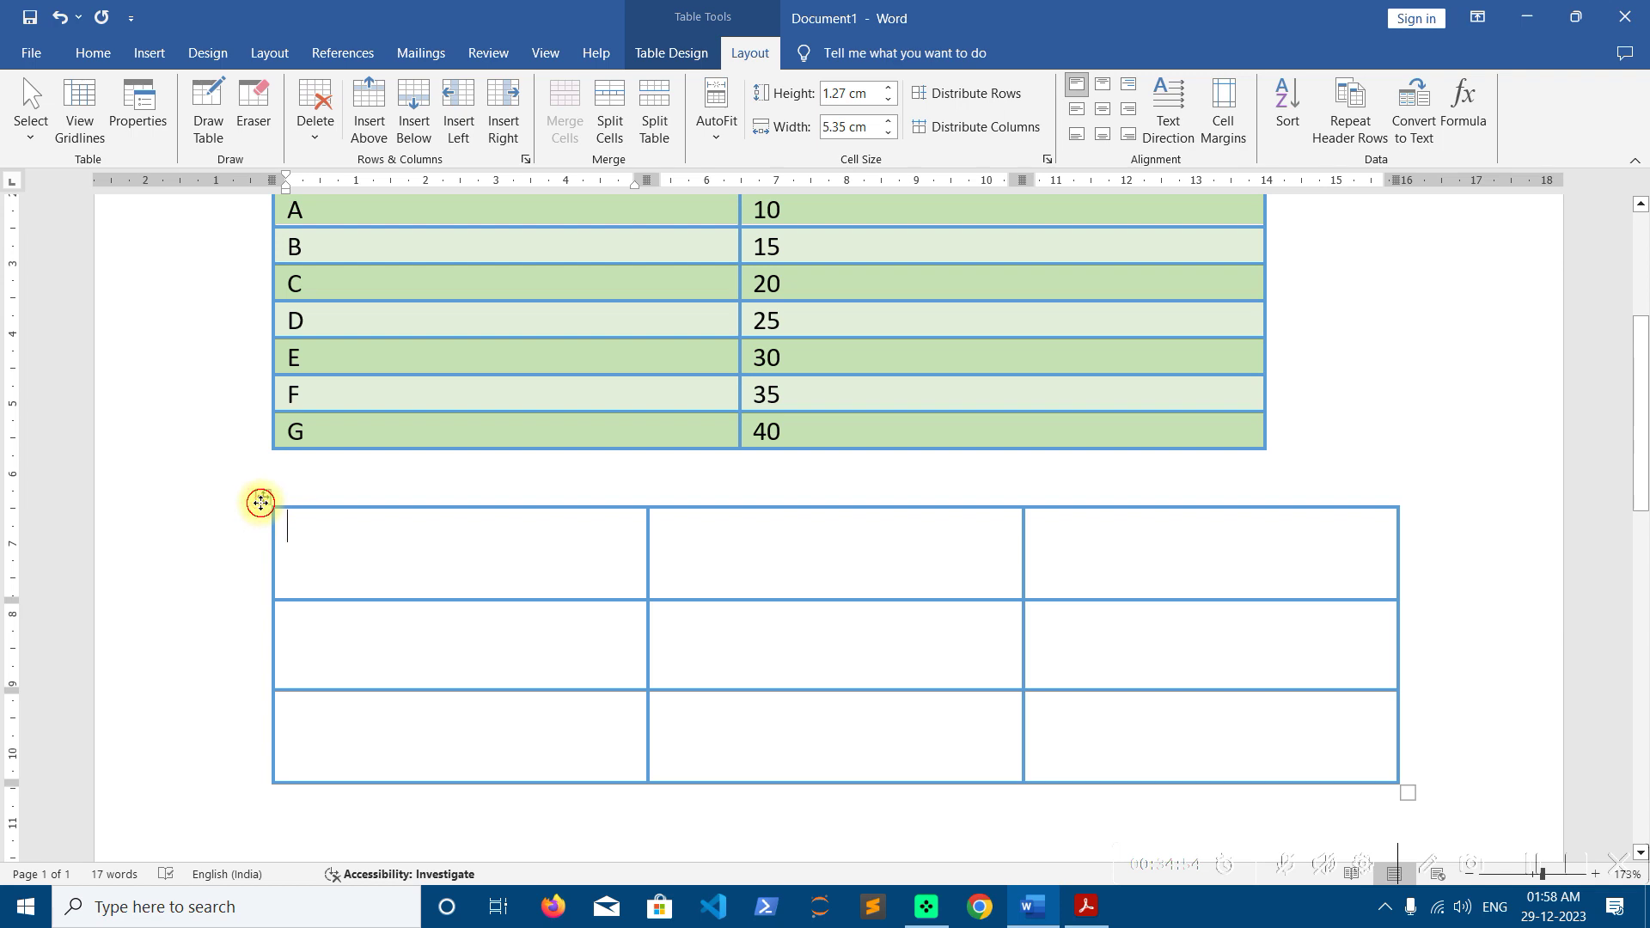
pyautogui.click(262, 499)
pyautogui.click(138, 112)
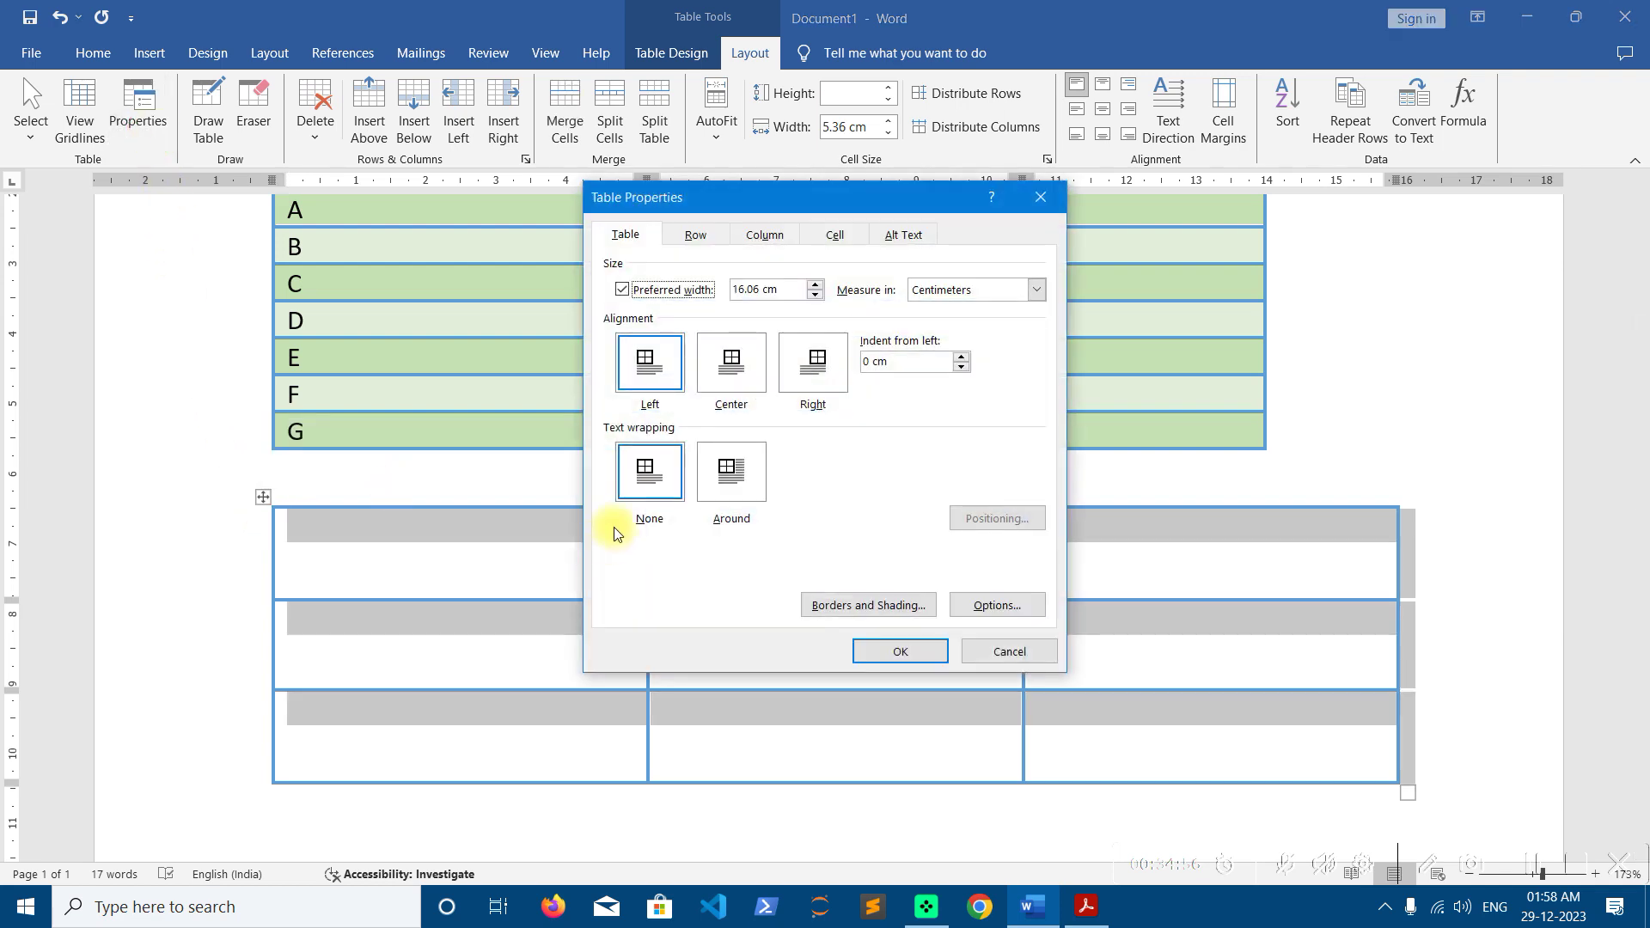
pyautogui.click(683, 235)
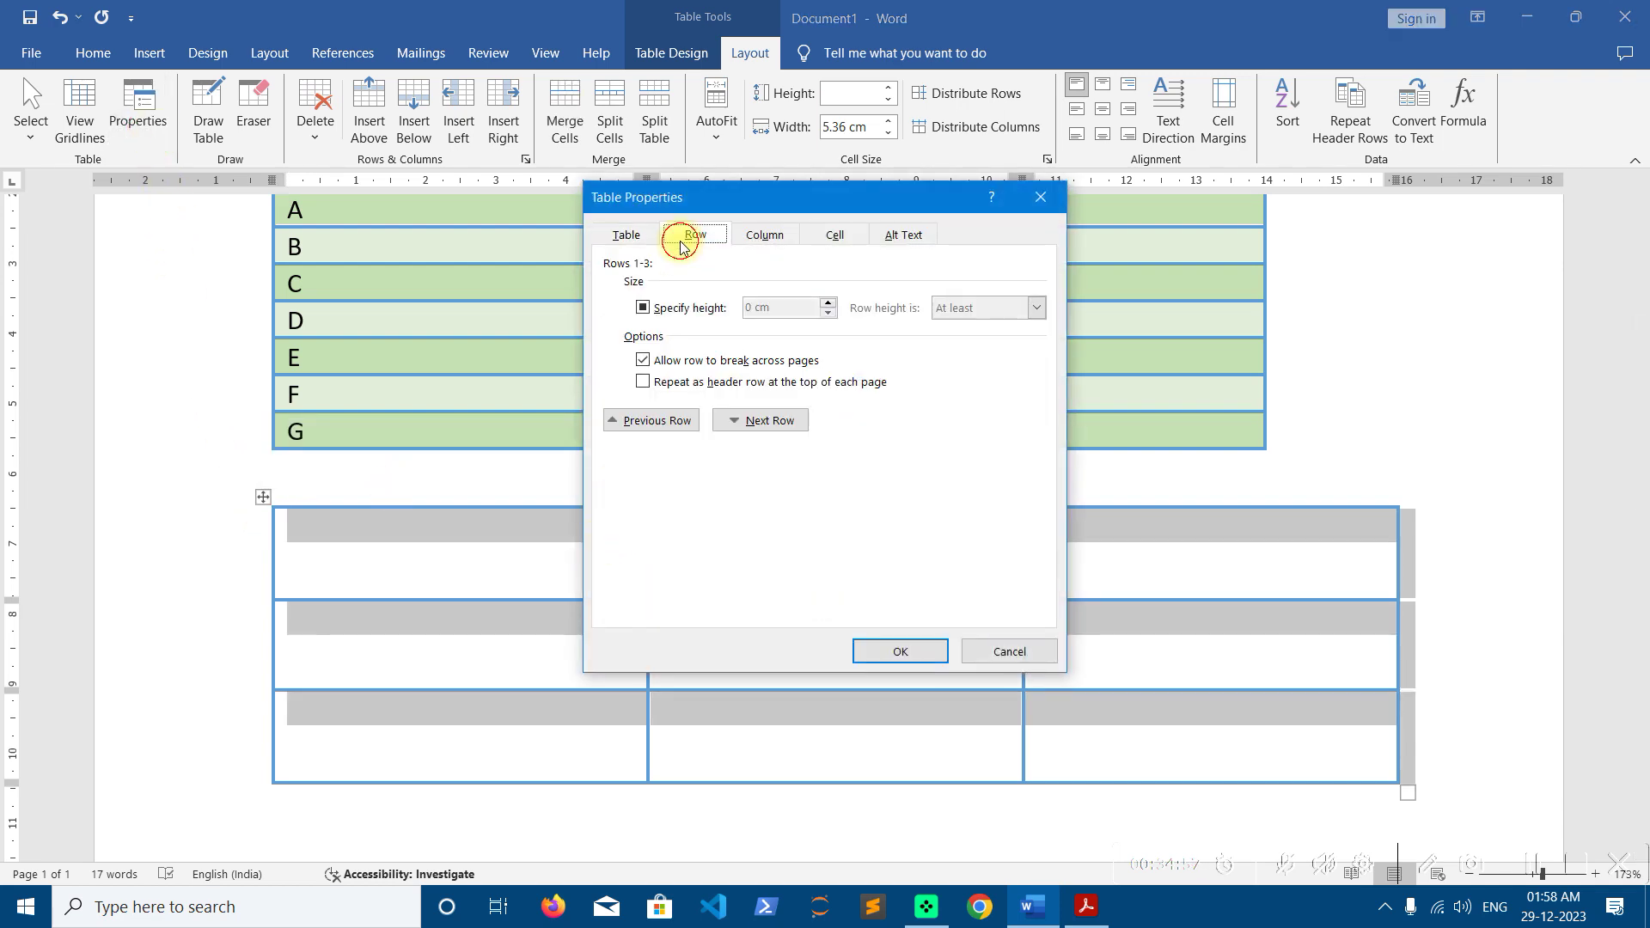
pyautogui.click(783, 233)
pyautogui.click(836, 232)
pyautogui.click(760, 232)
pyautogui.click(627, 234)
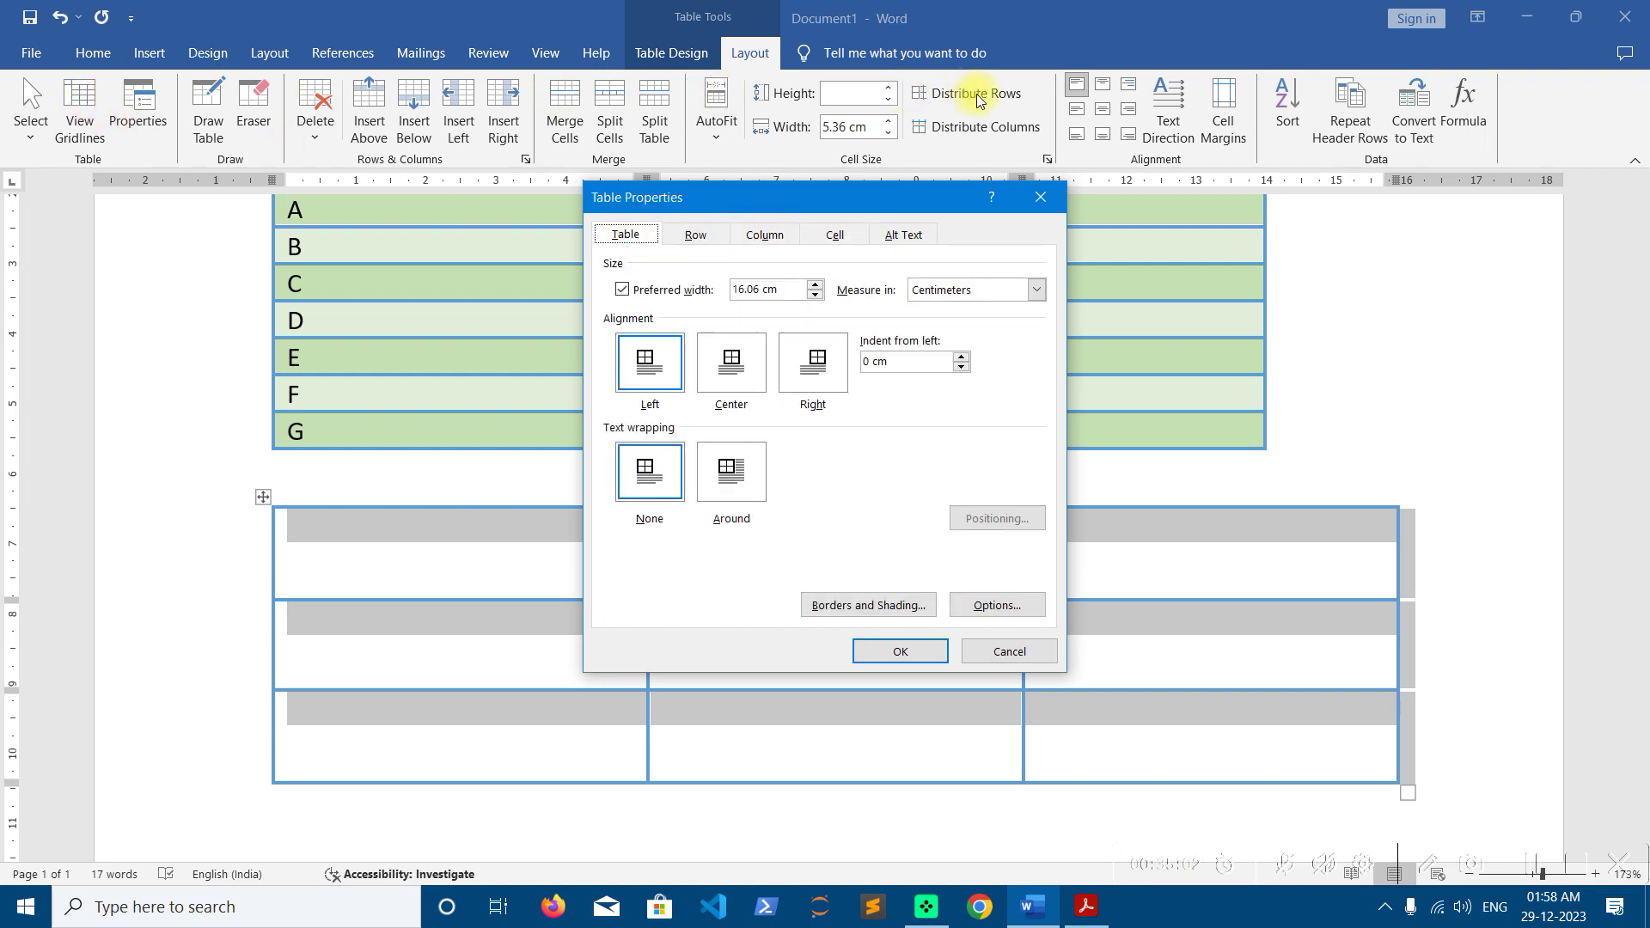
pyautogui.click(1040, 196)
pyautogui.click(359, 522)
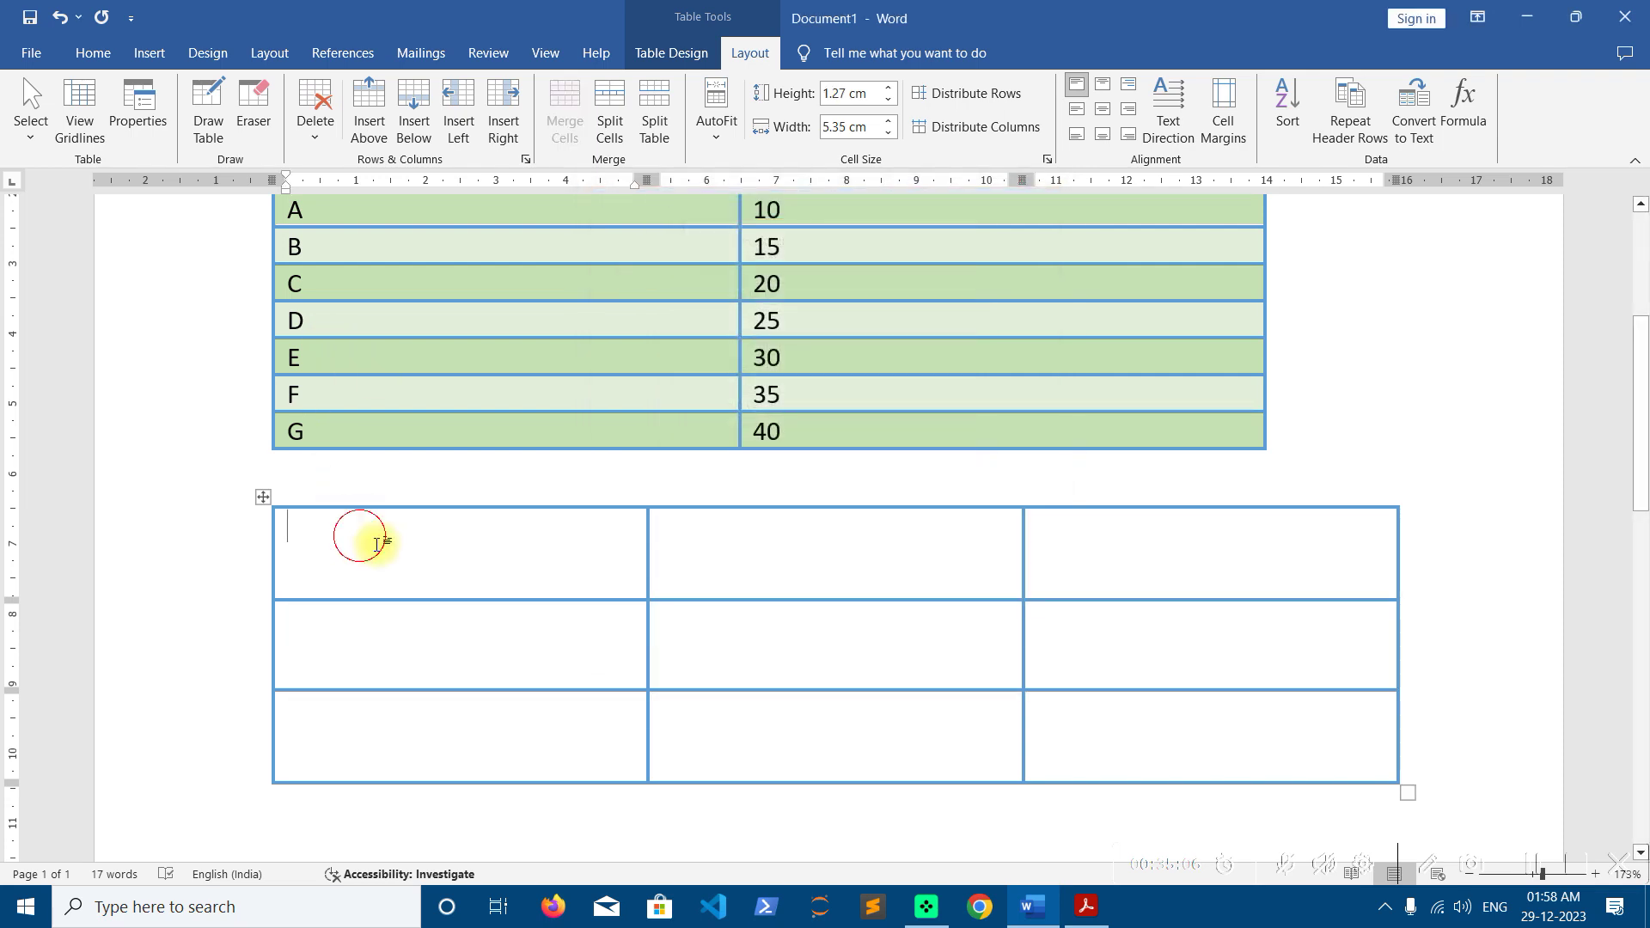
pyautogui.click(688, 54)
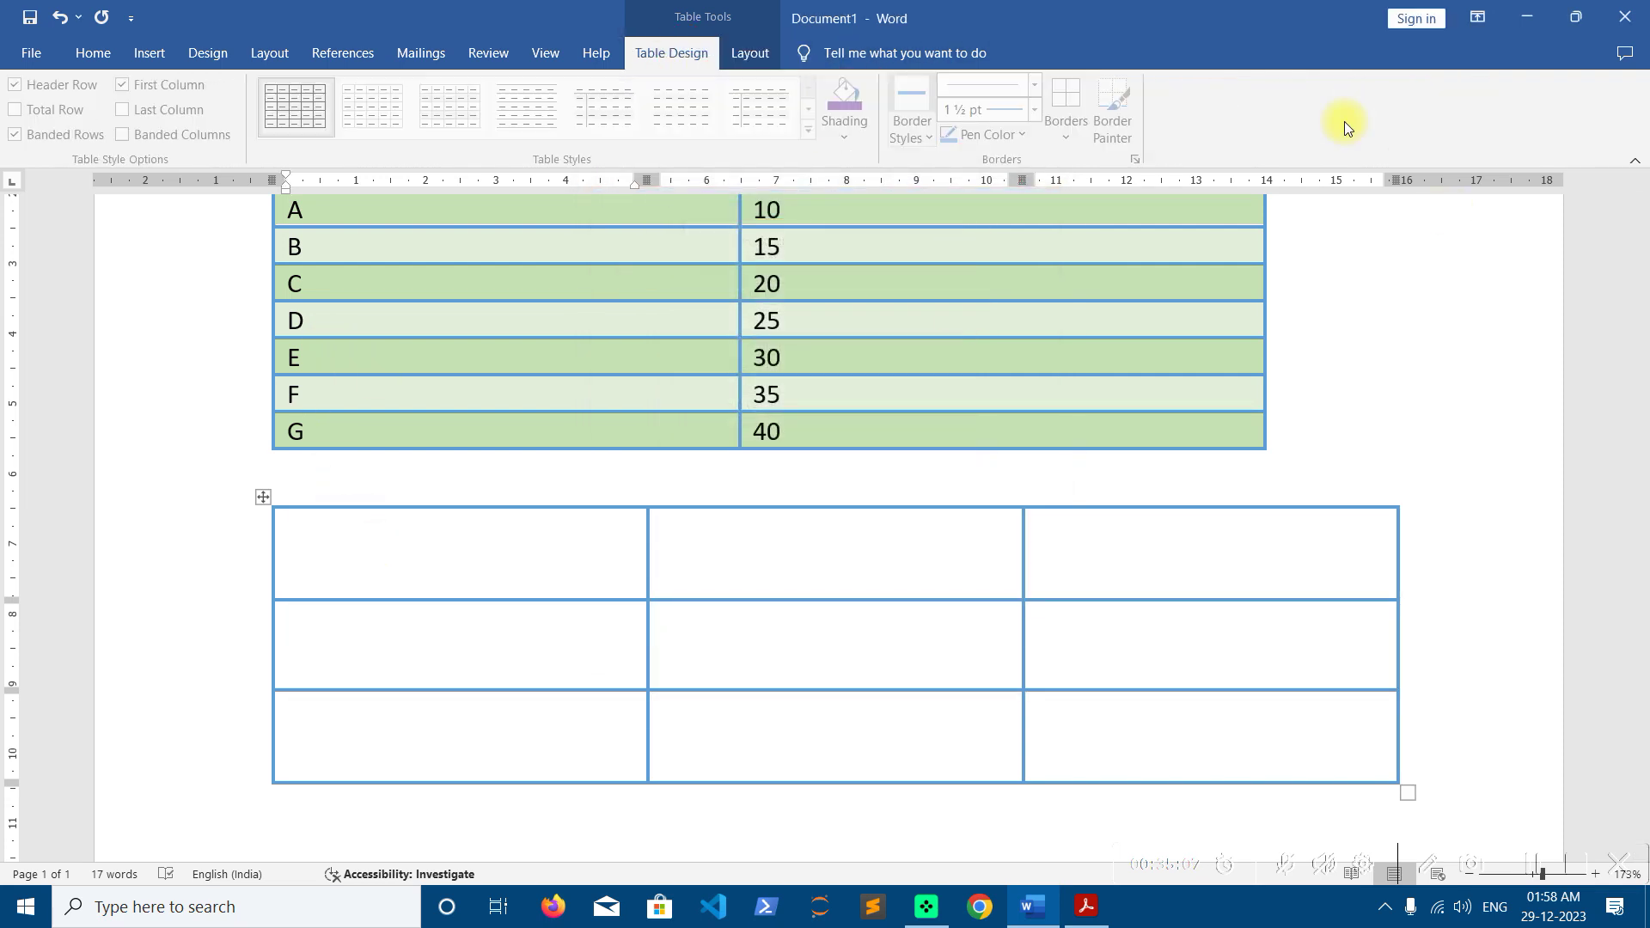
pyautogui.click(752, 49)
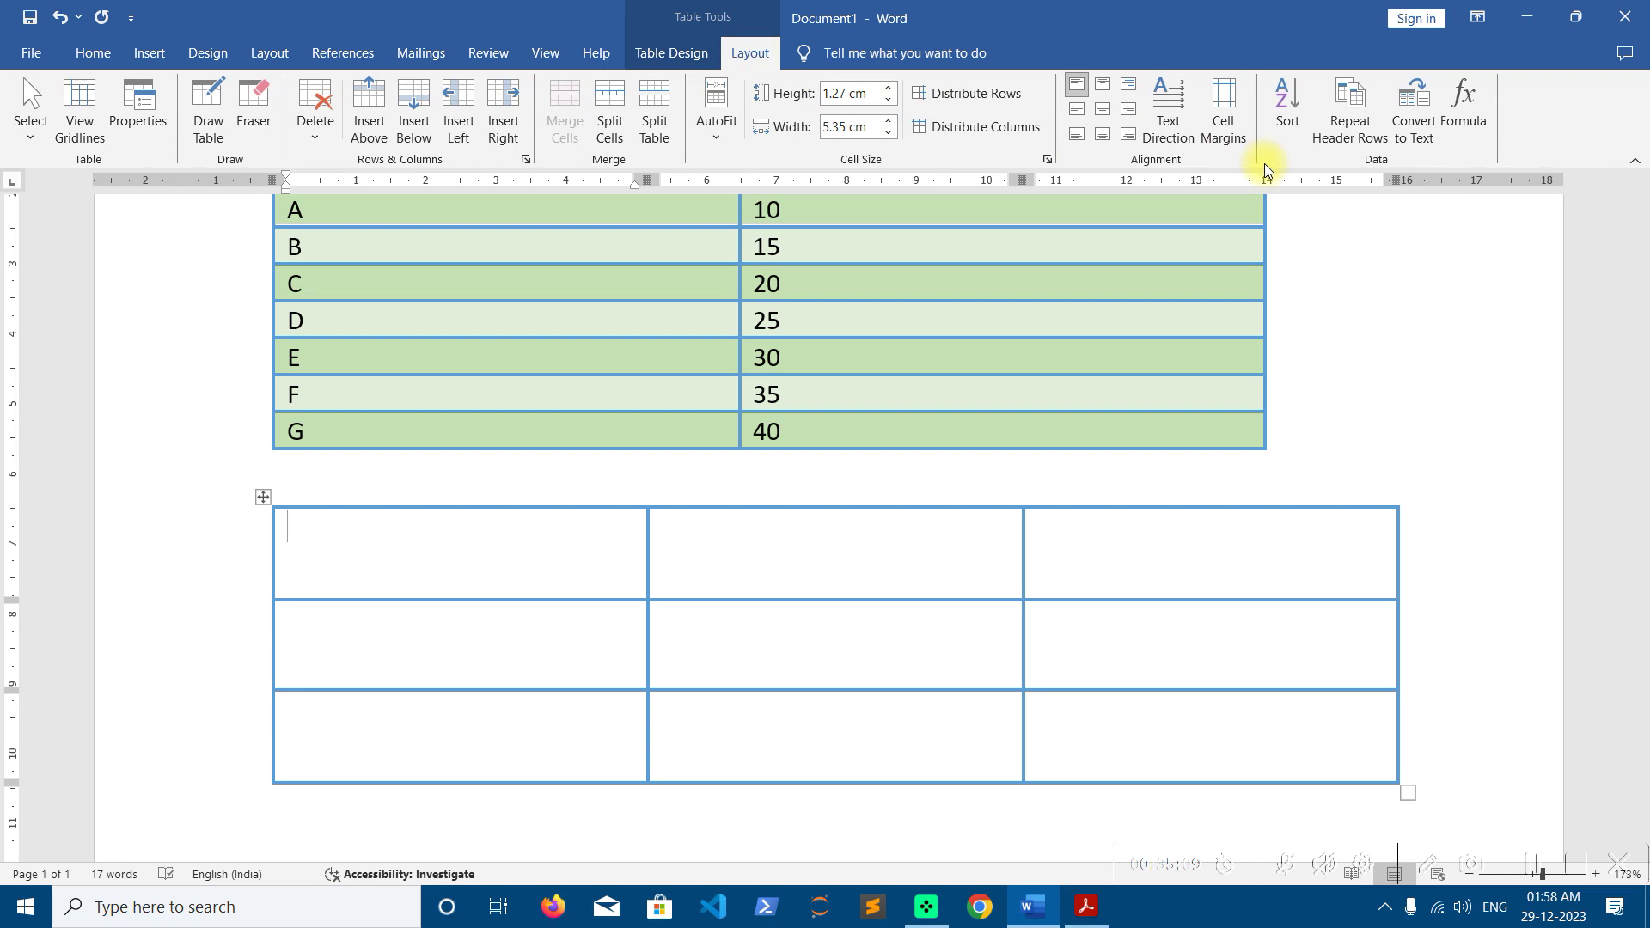
pyautogui.click(315, 116)
# Delete the empty lower table and then the A–G COURSE/FEE table
pyautogui.click(353, 236)
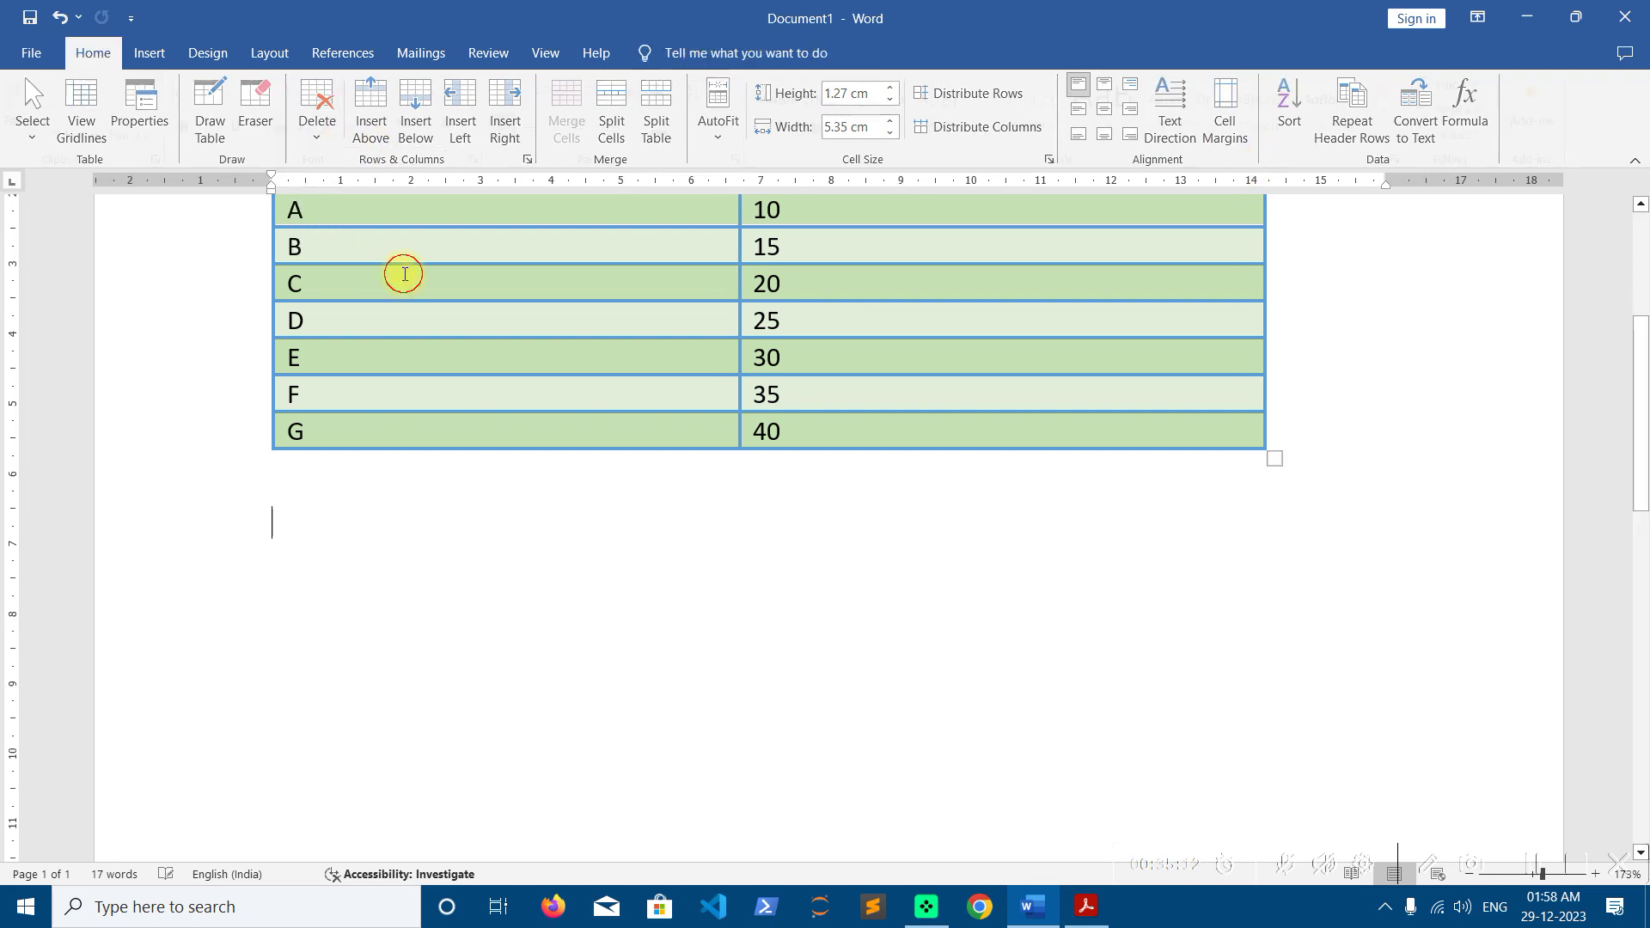
pyautogui.click(403, 273)
pyautogui.click(315, 118)
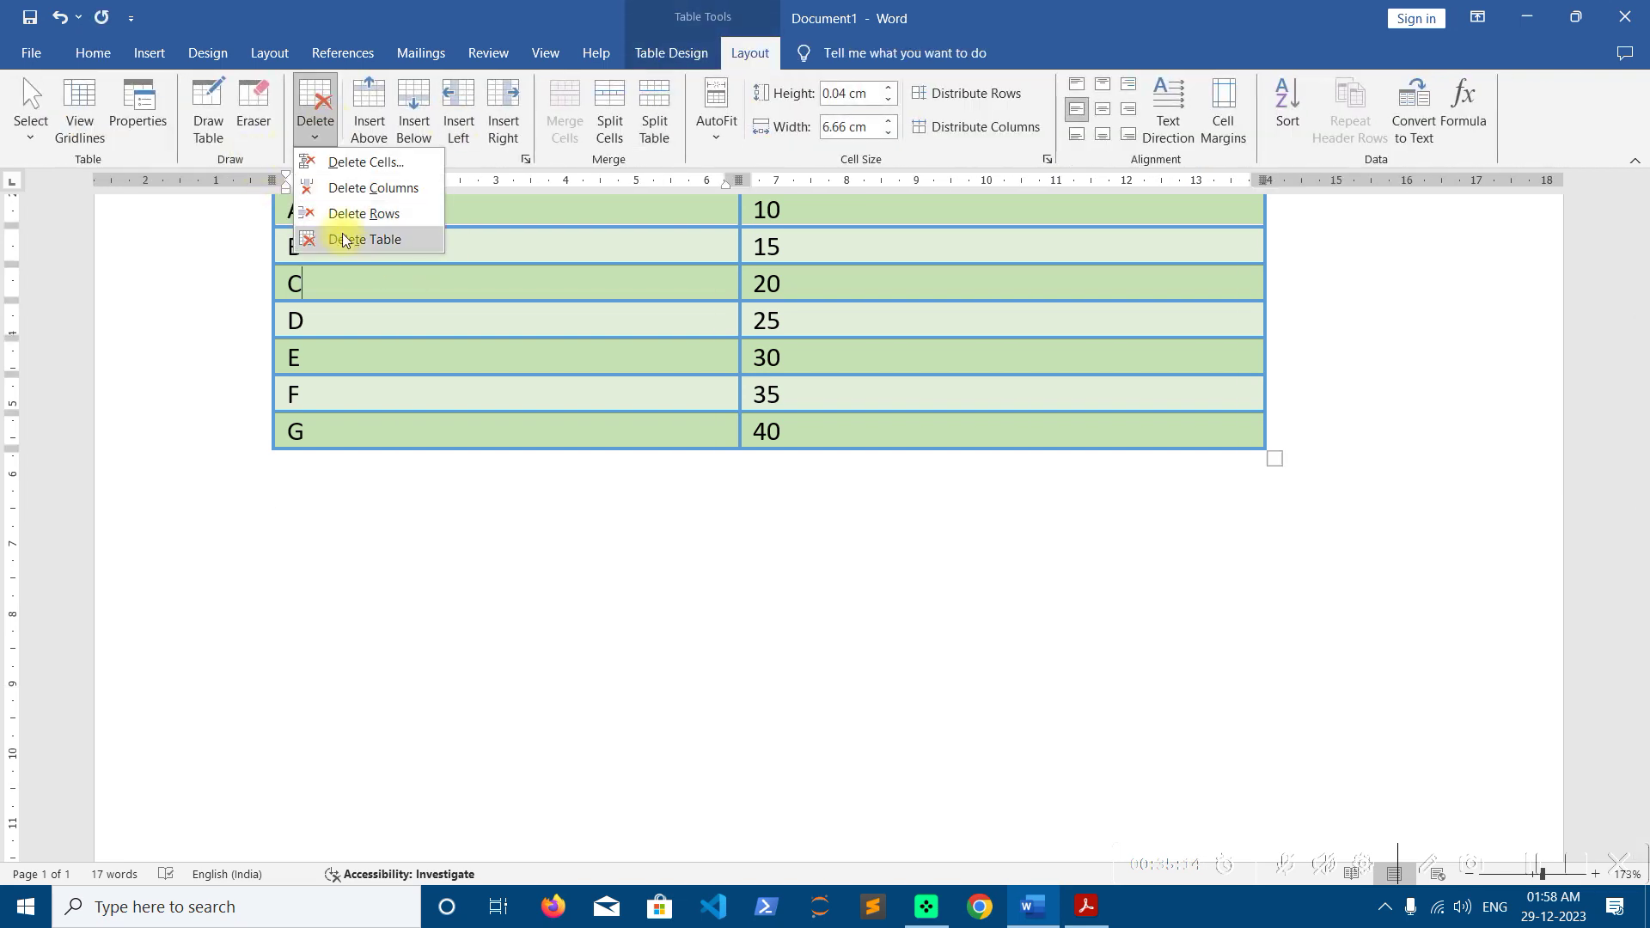
pyautogui.click(344, 238)
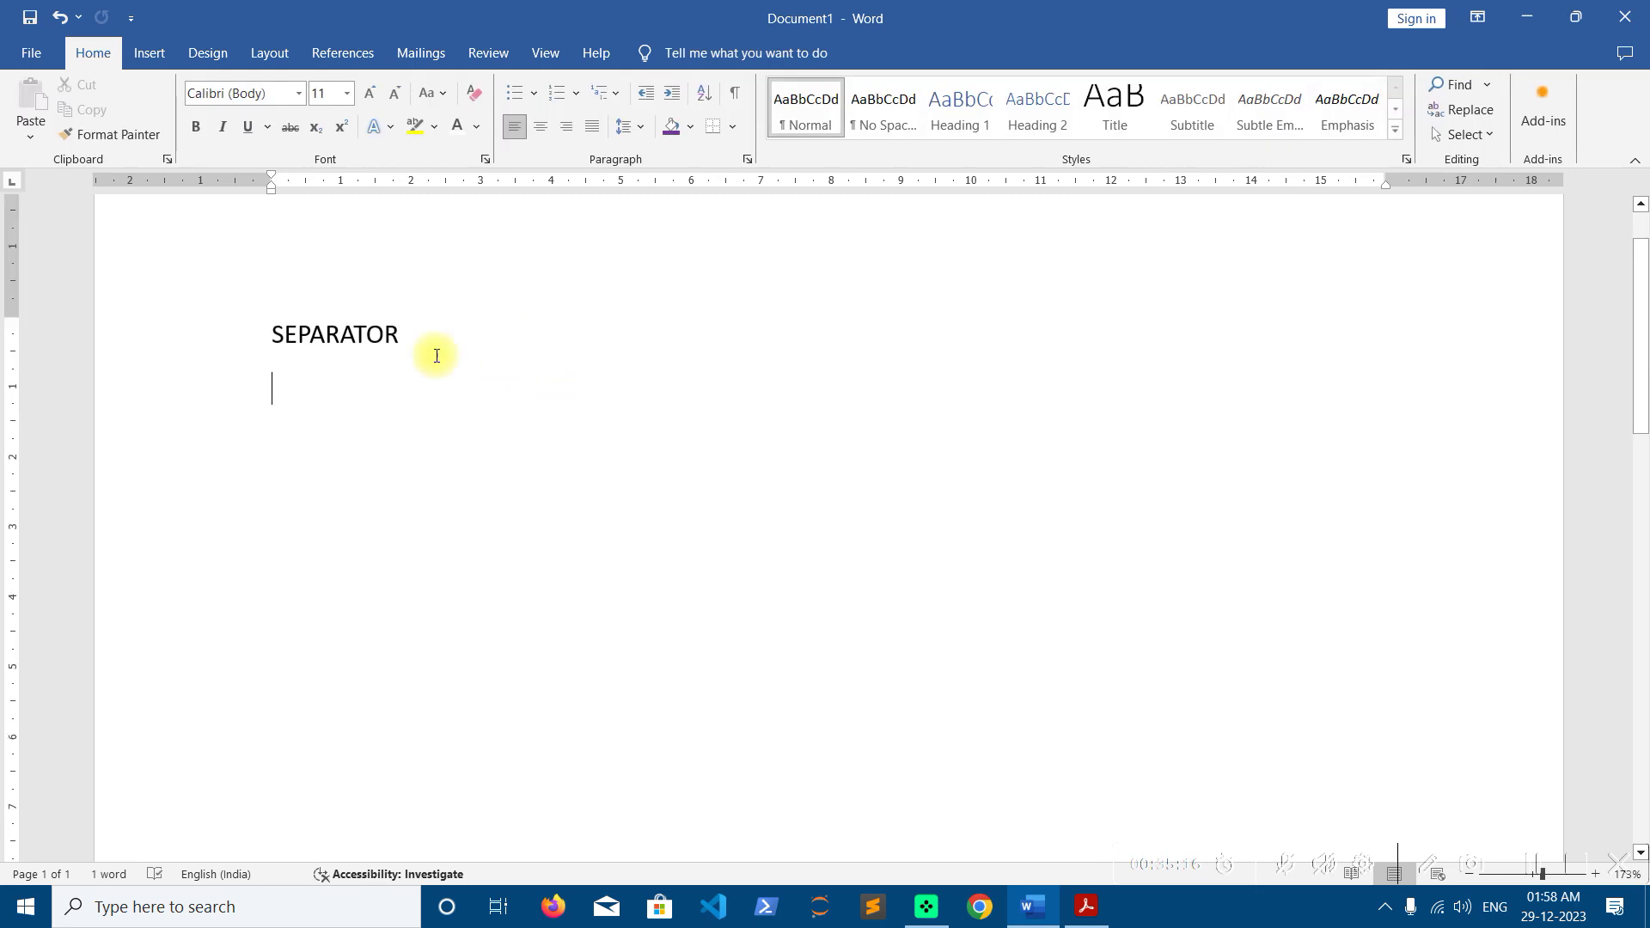
# Delete the word SEPARATOR, leaving the document blank
pyautogui.click(119, 294)
pyautogui.press('BackSpace')
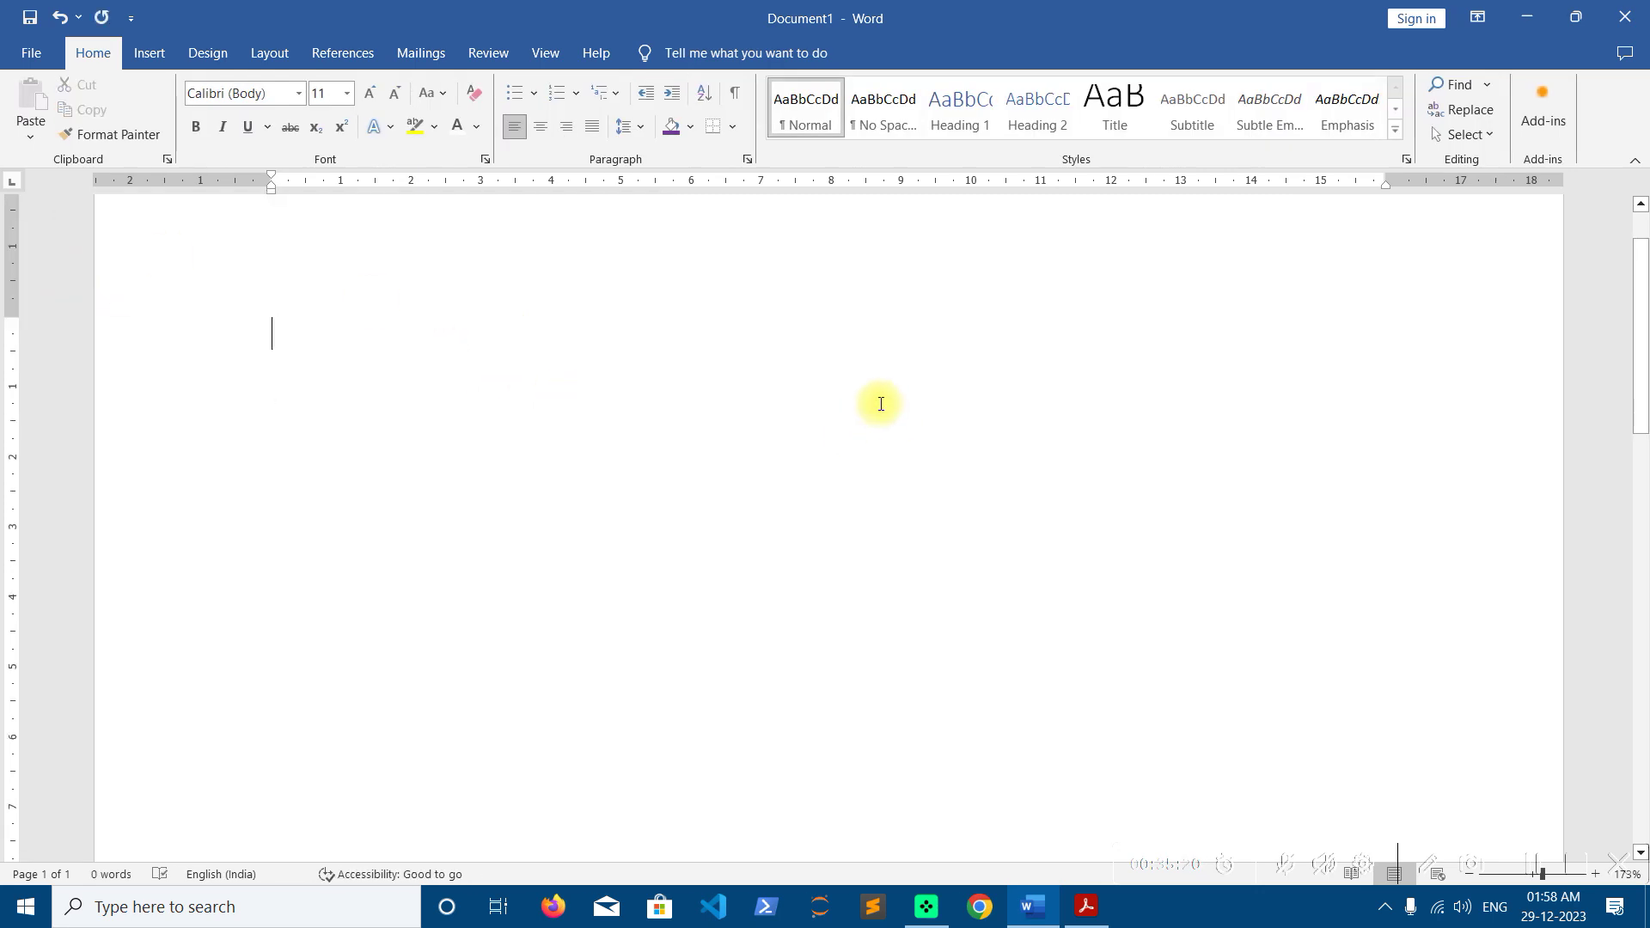
pyautogui.hotkey('alt', 'Tab')
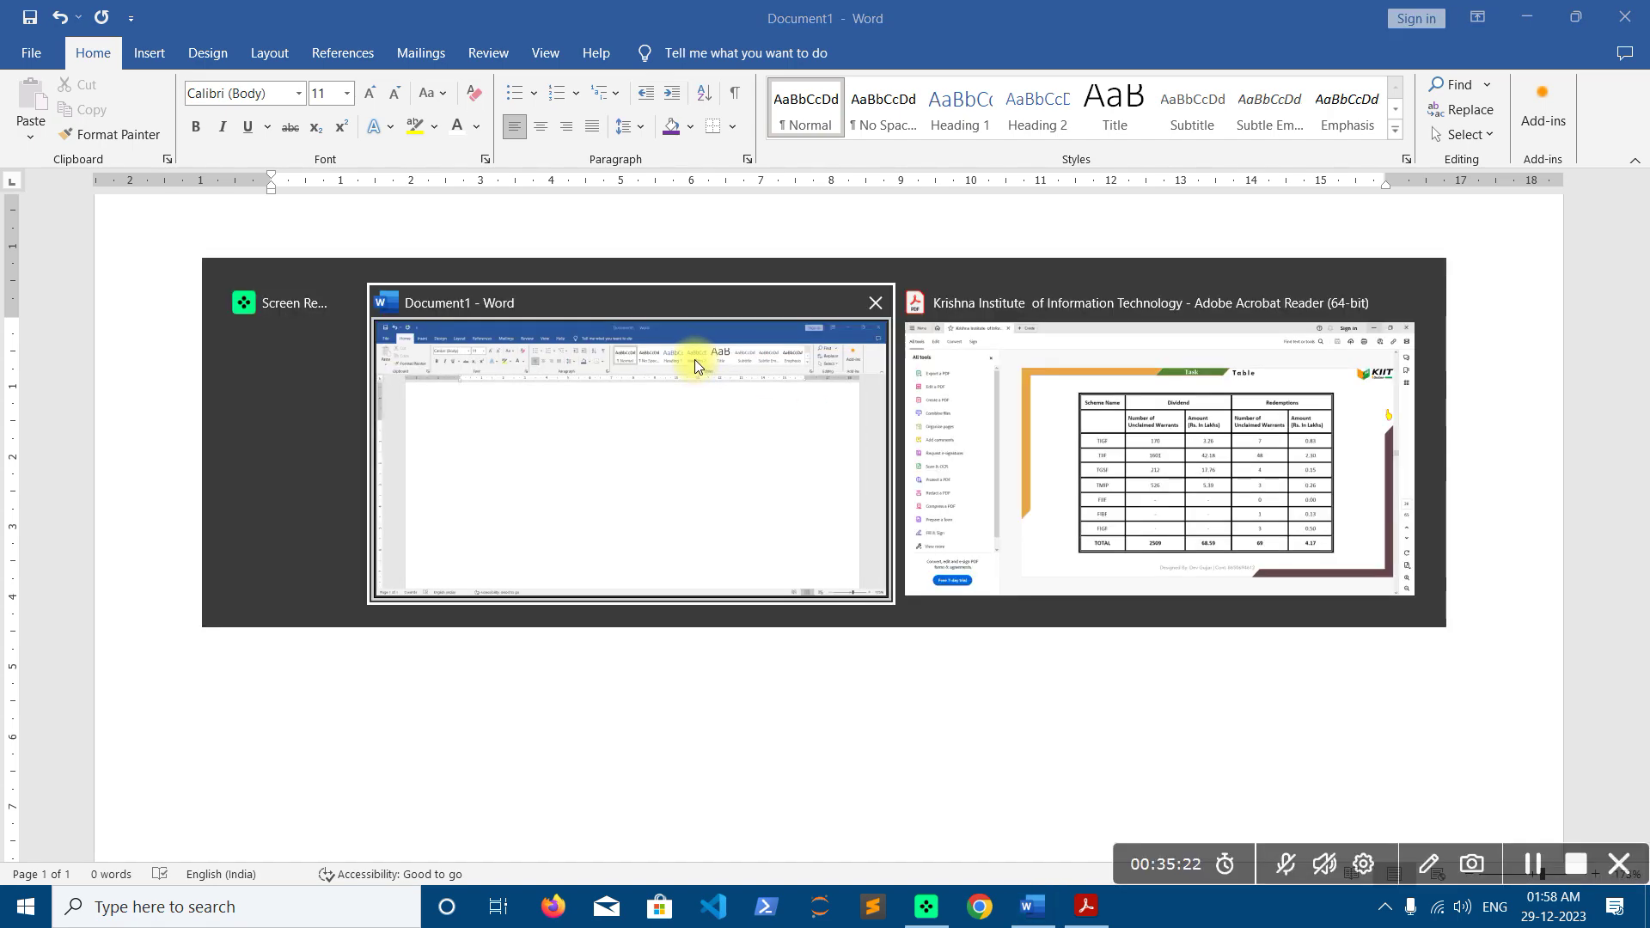
# Review the reference Scheme Name table full screen, then set Word's Insert Table dialog to 5 columns, 10 rows
pyautogui.hotkey('alt', 'Tab')
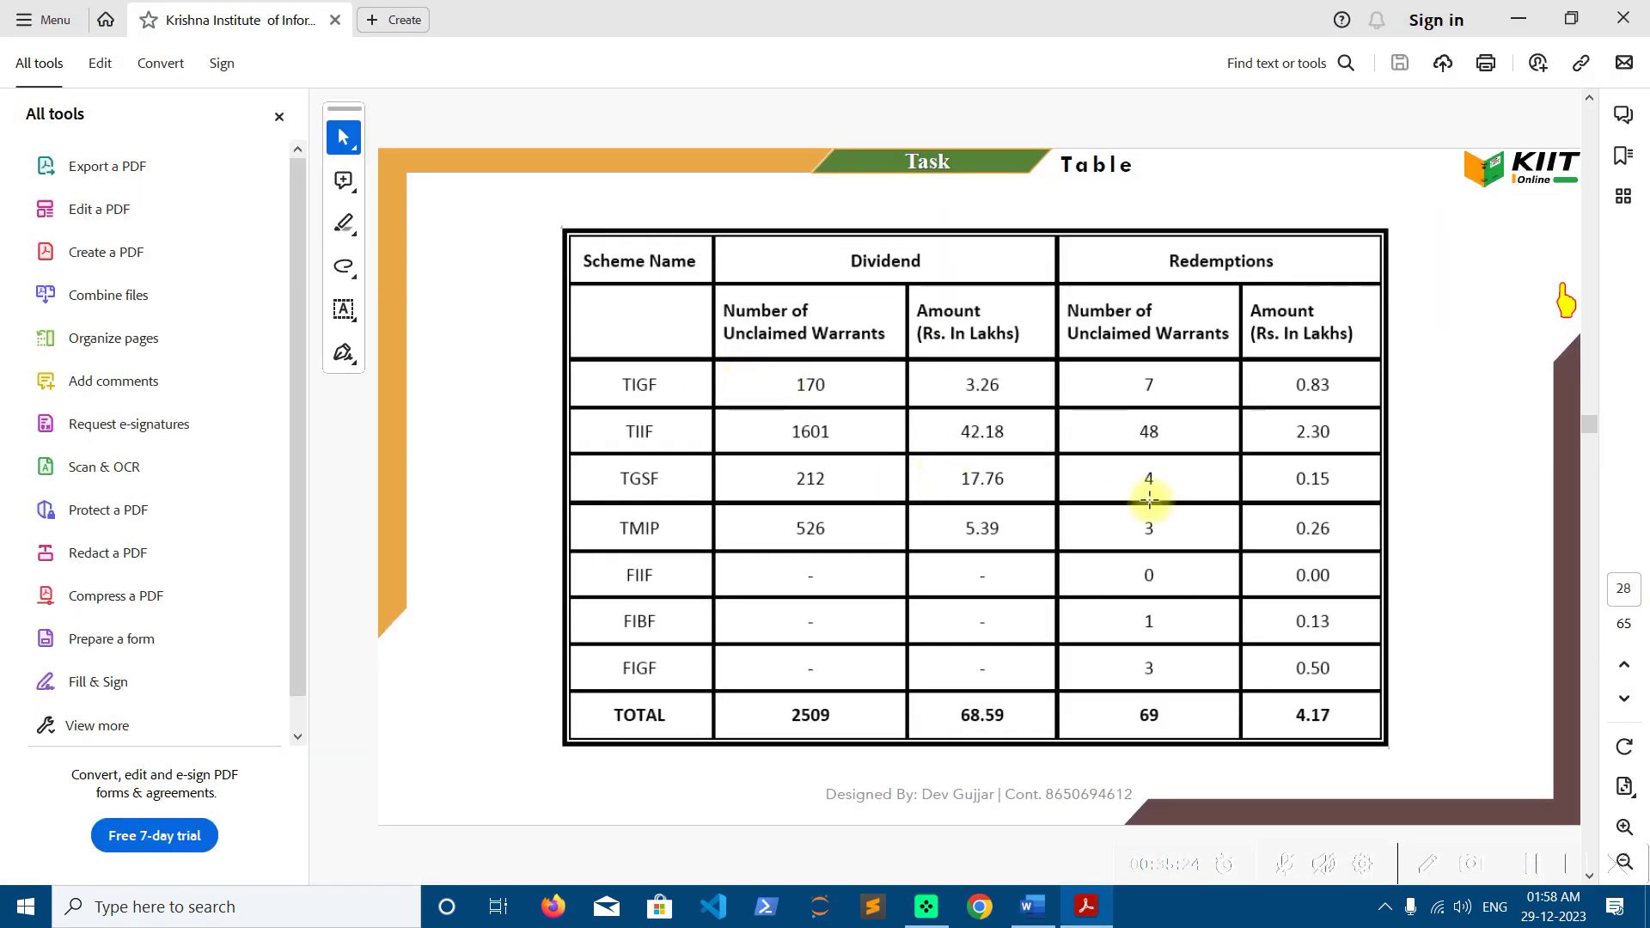
pyautogui.hotkey('ctrl', 'l')
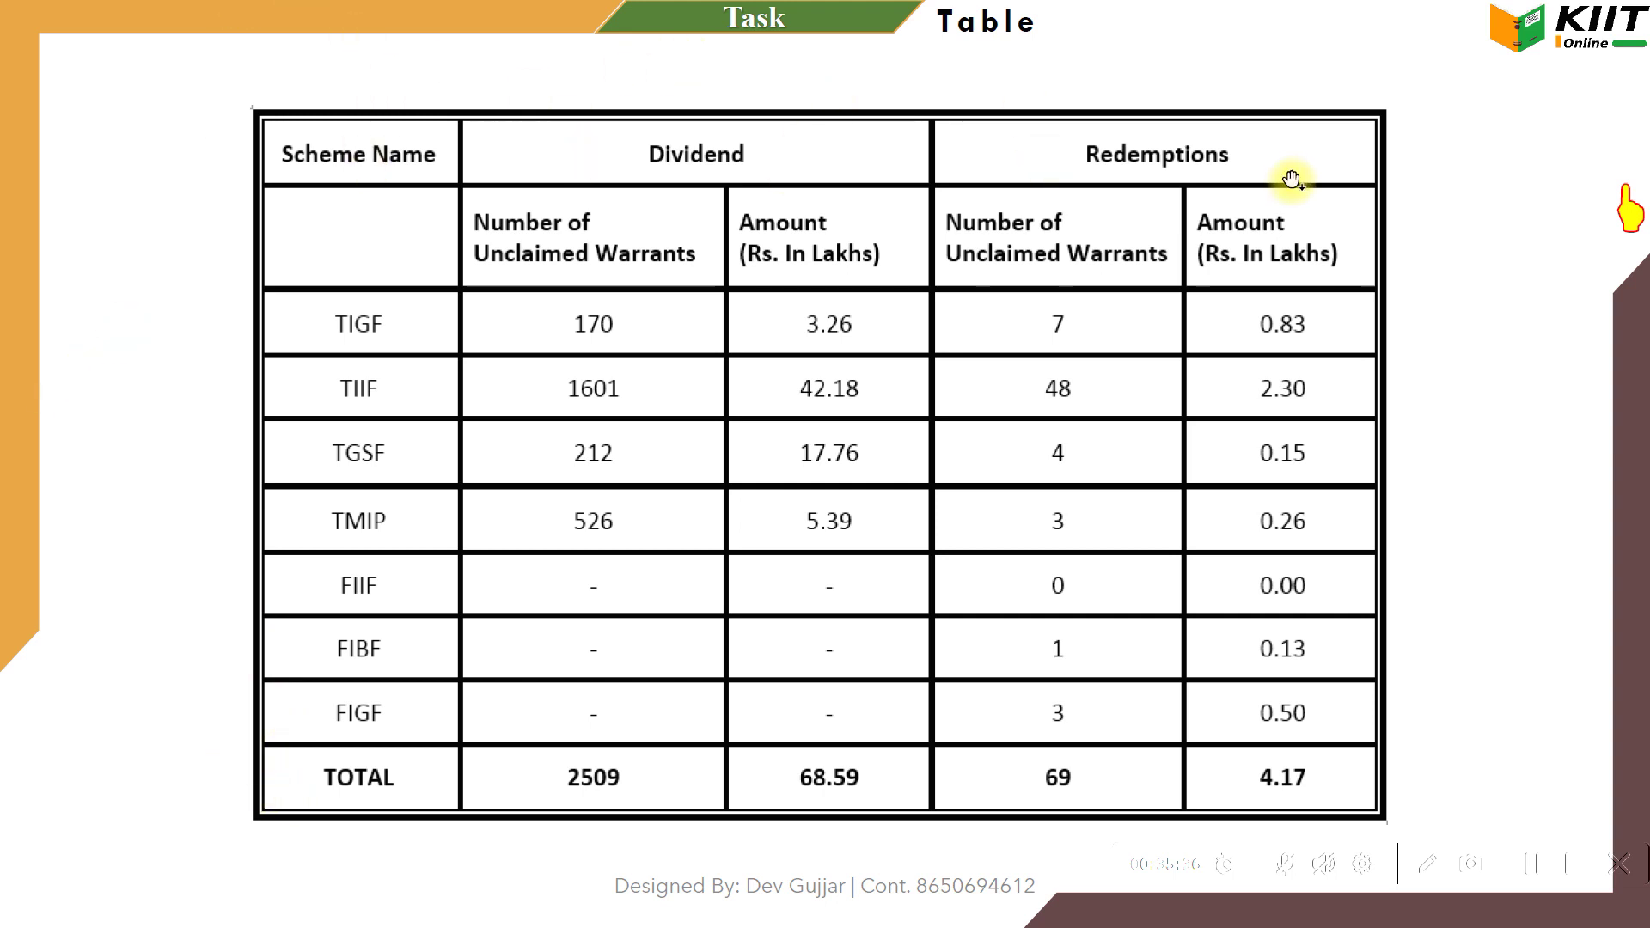
pyautogui.hotkey('alt', 'Tab')
pyautogui.hotkey('alt', 'Tab')
pyautogui.click(140, 53)
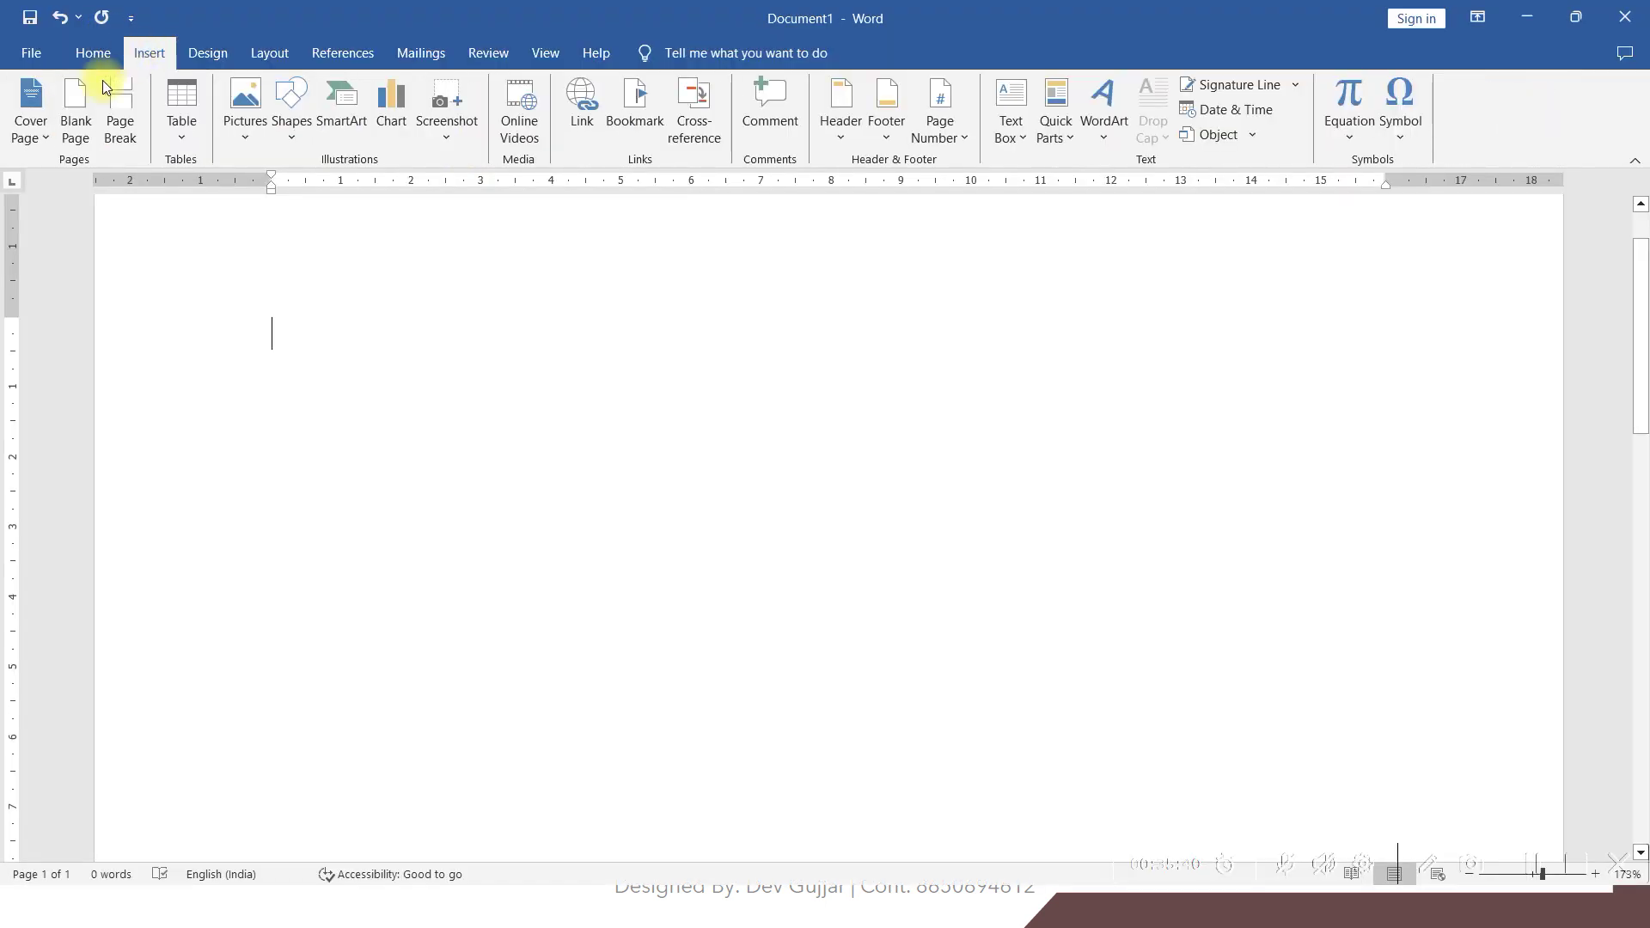
pyautogui.click(176, 130)
pyautogui.click(215, 348)
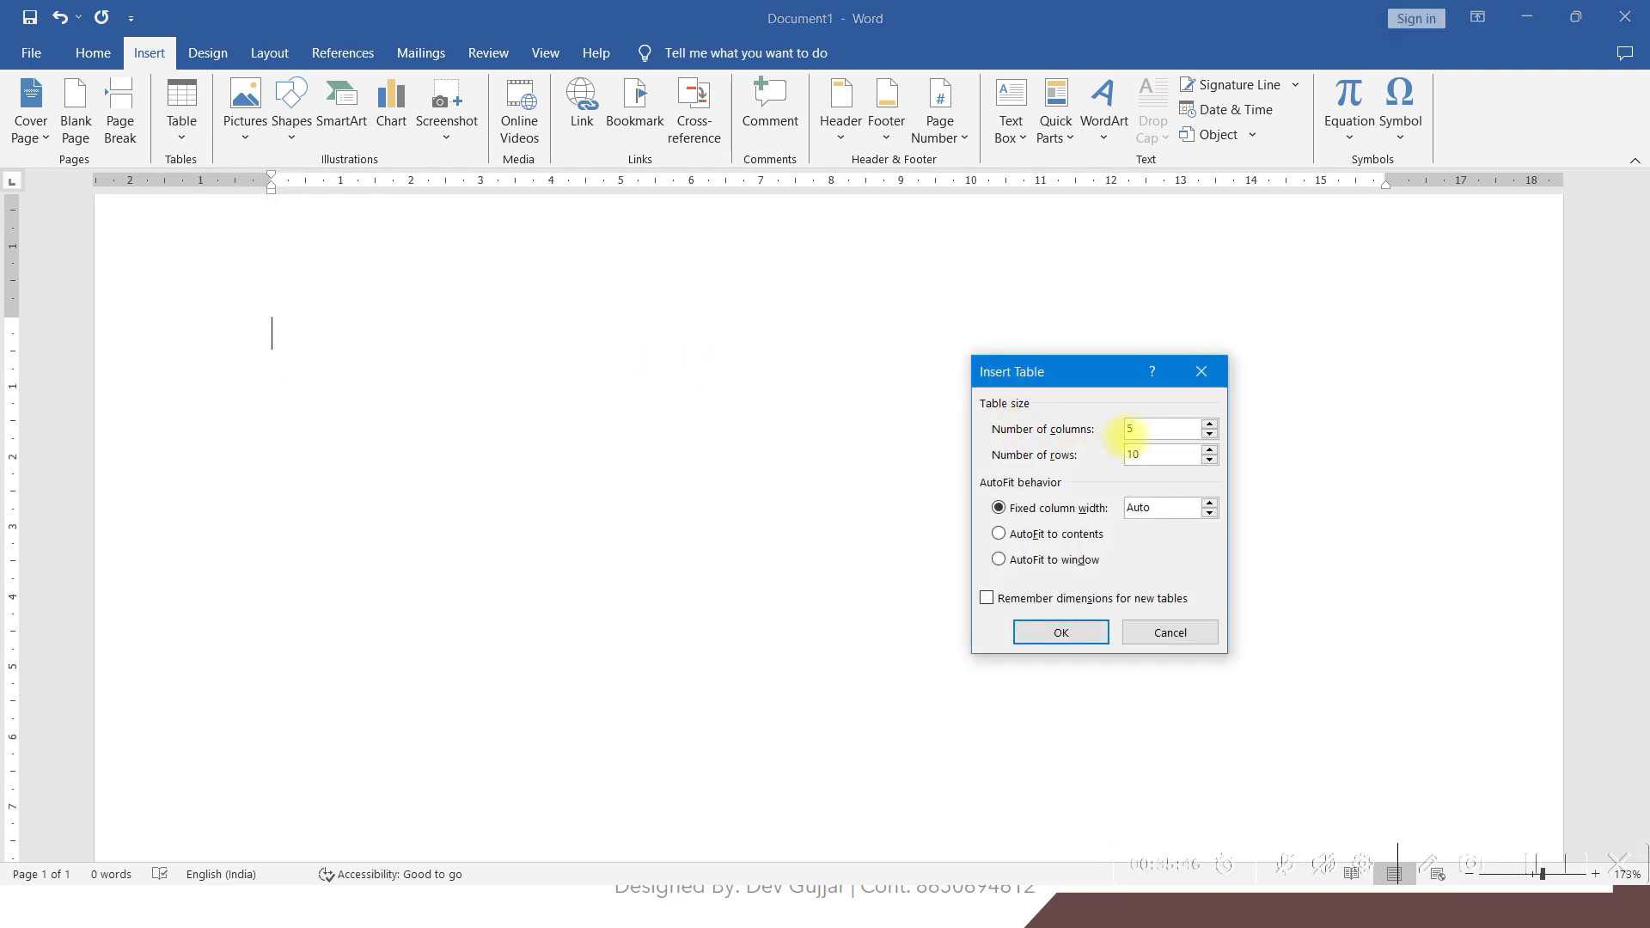
# Insert the 5-column, 10-row table and compare it with the reference PDF
pyautogui.press('Return')
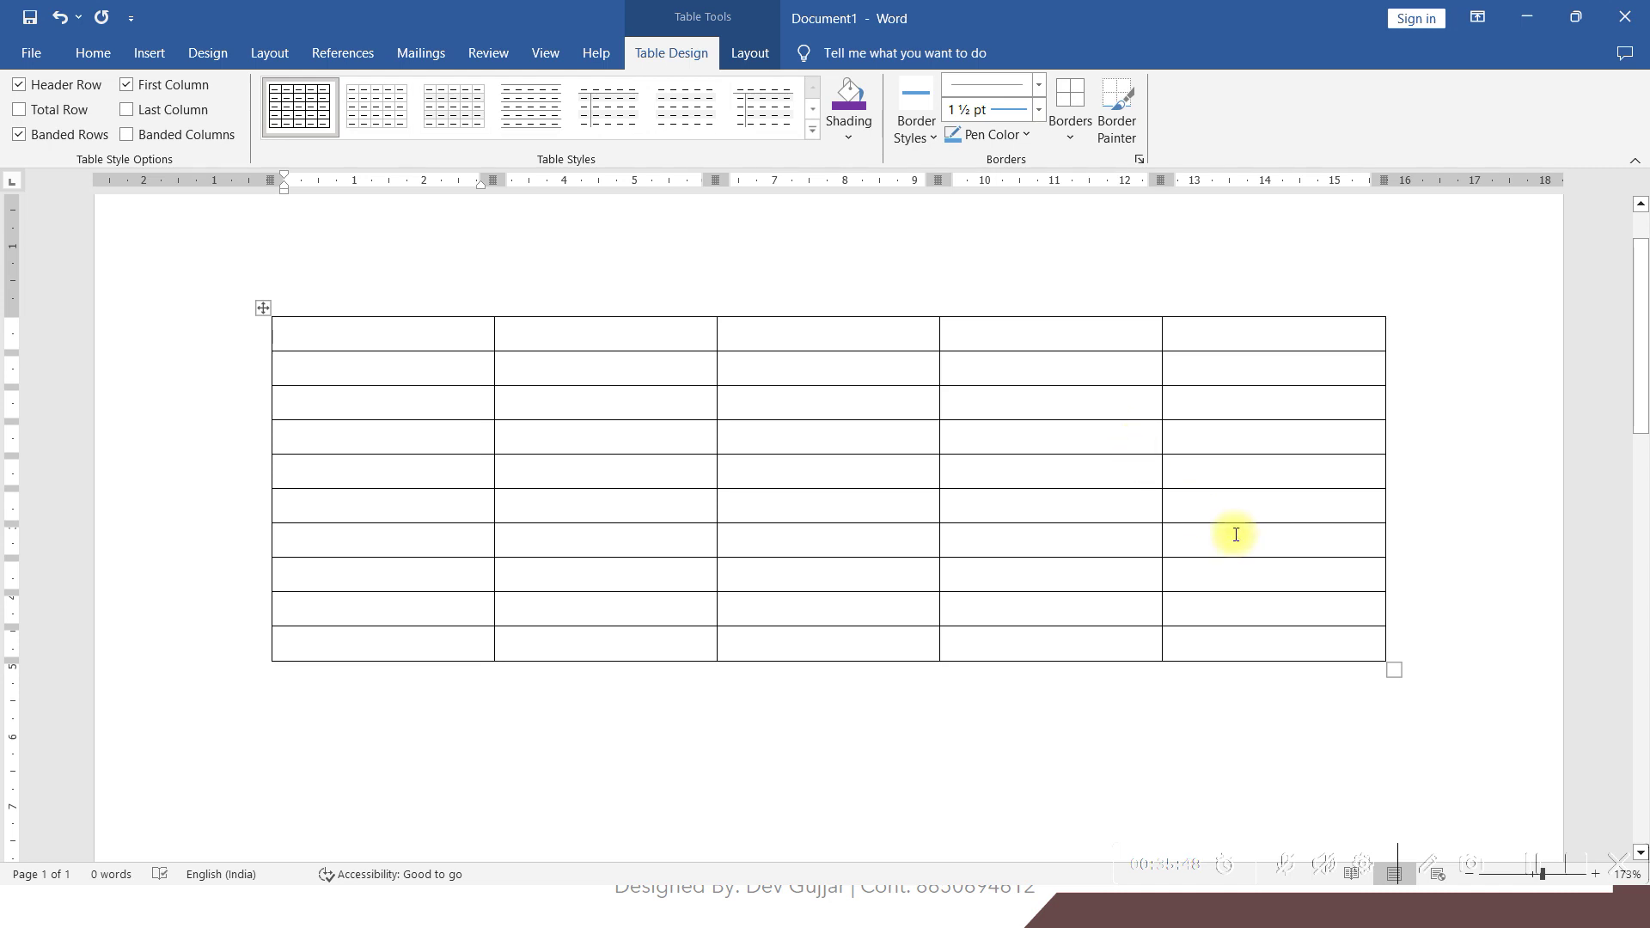
pyautogui.hotkey('alt', 'Tab')
pyautogui.press('Tab')
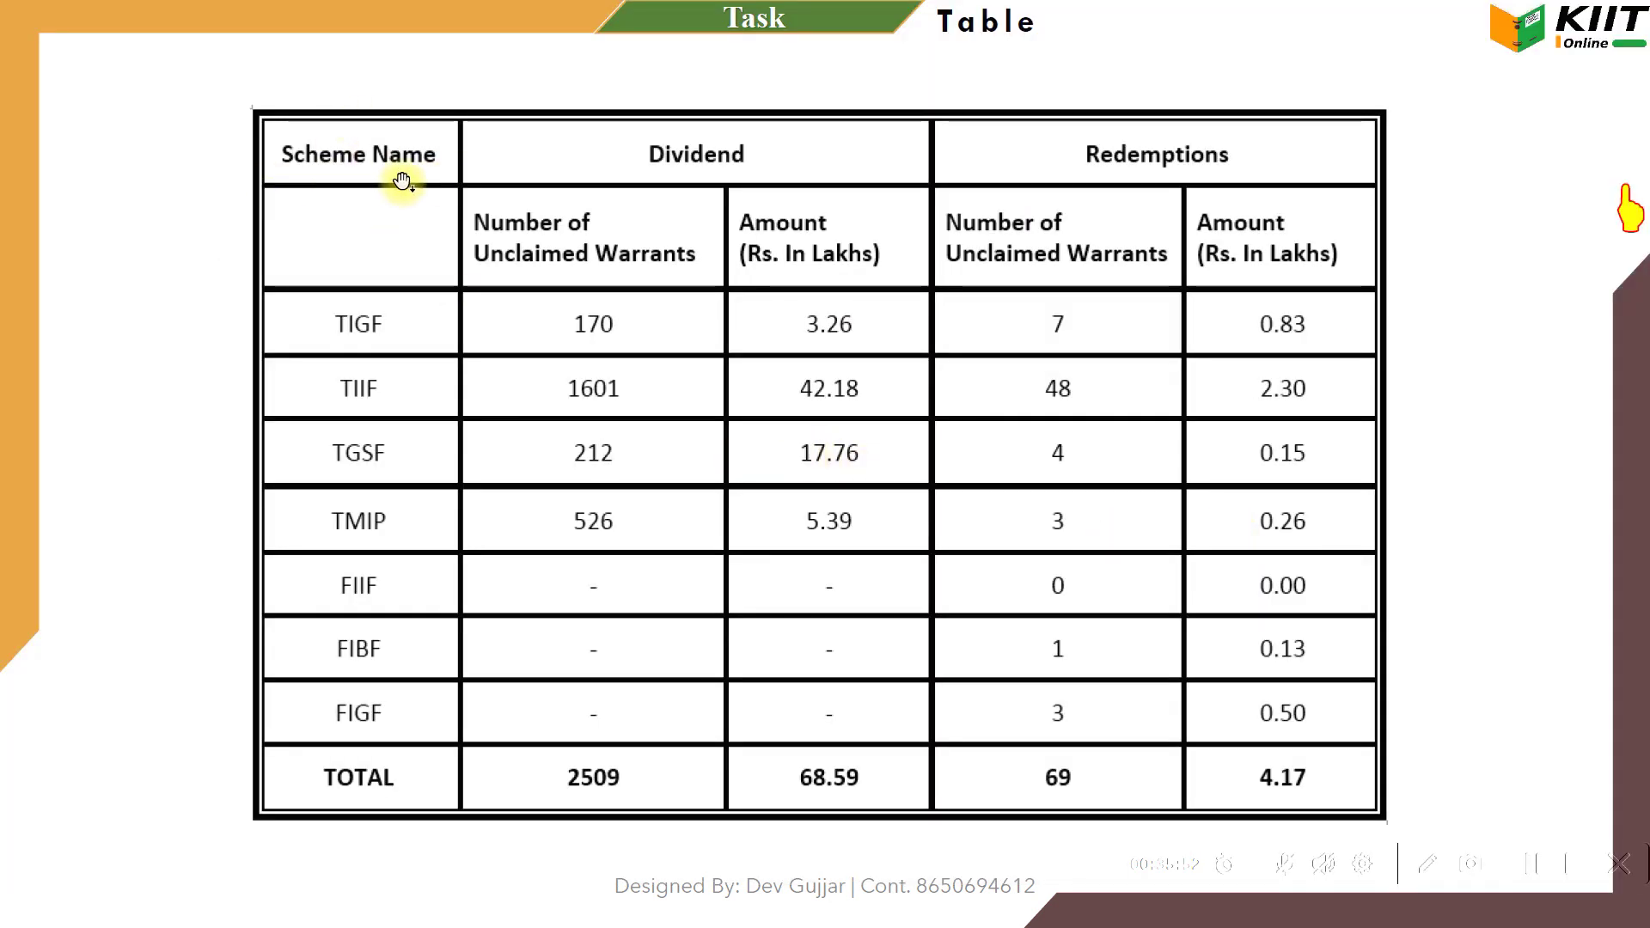
pyautogui.hotkey('alt', 'Tab')
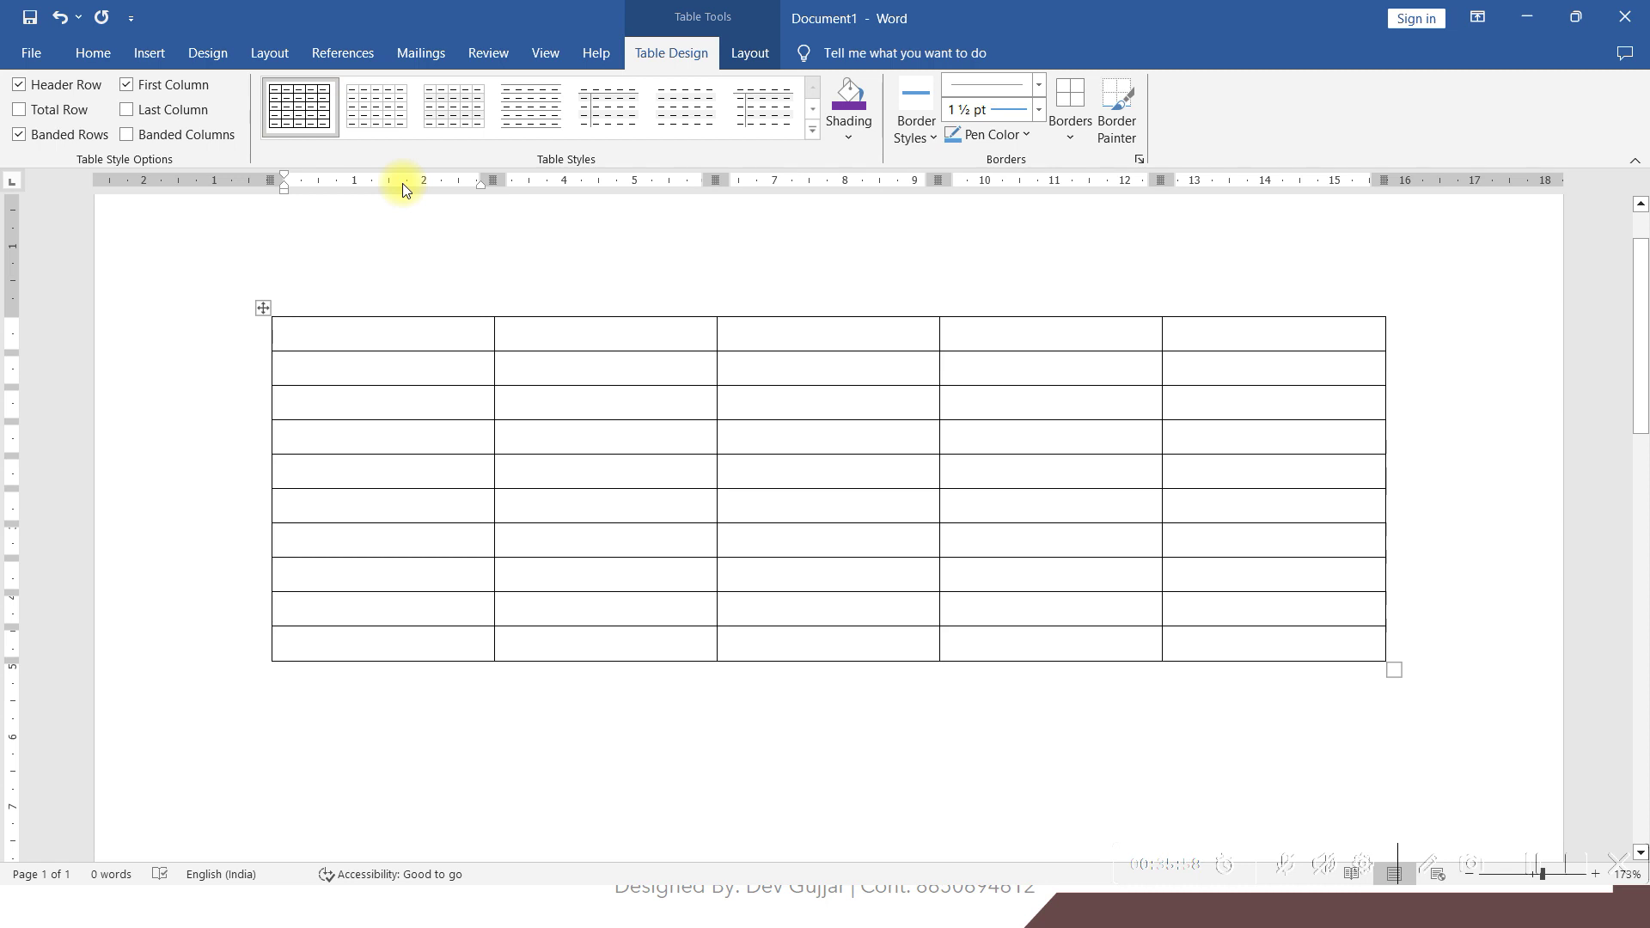
# Type the first two header cells, Scheme Name and Dividend, checking against the reference
pyautogui.write('Scheme')
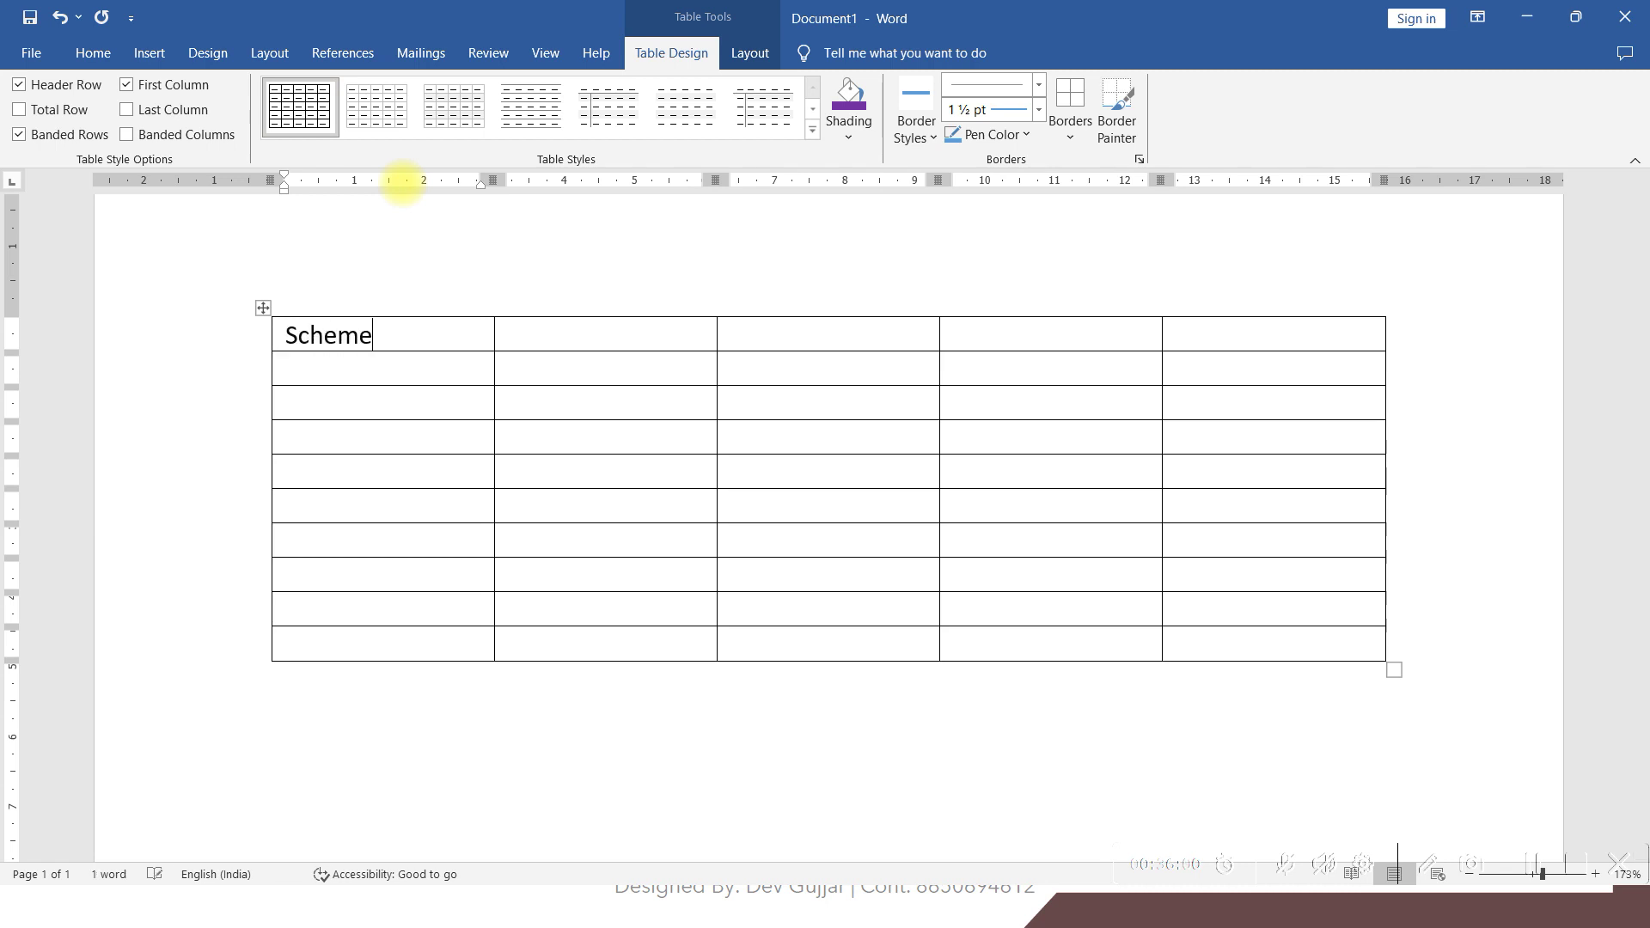
pyautogui.write(' Name')
pyautogui.press('Tab')
pyautogui.write('Number of')
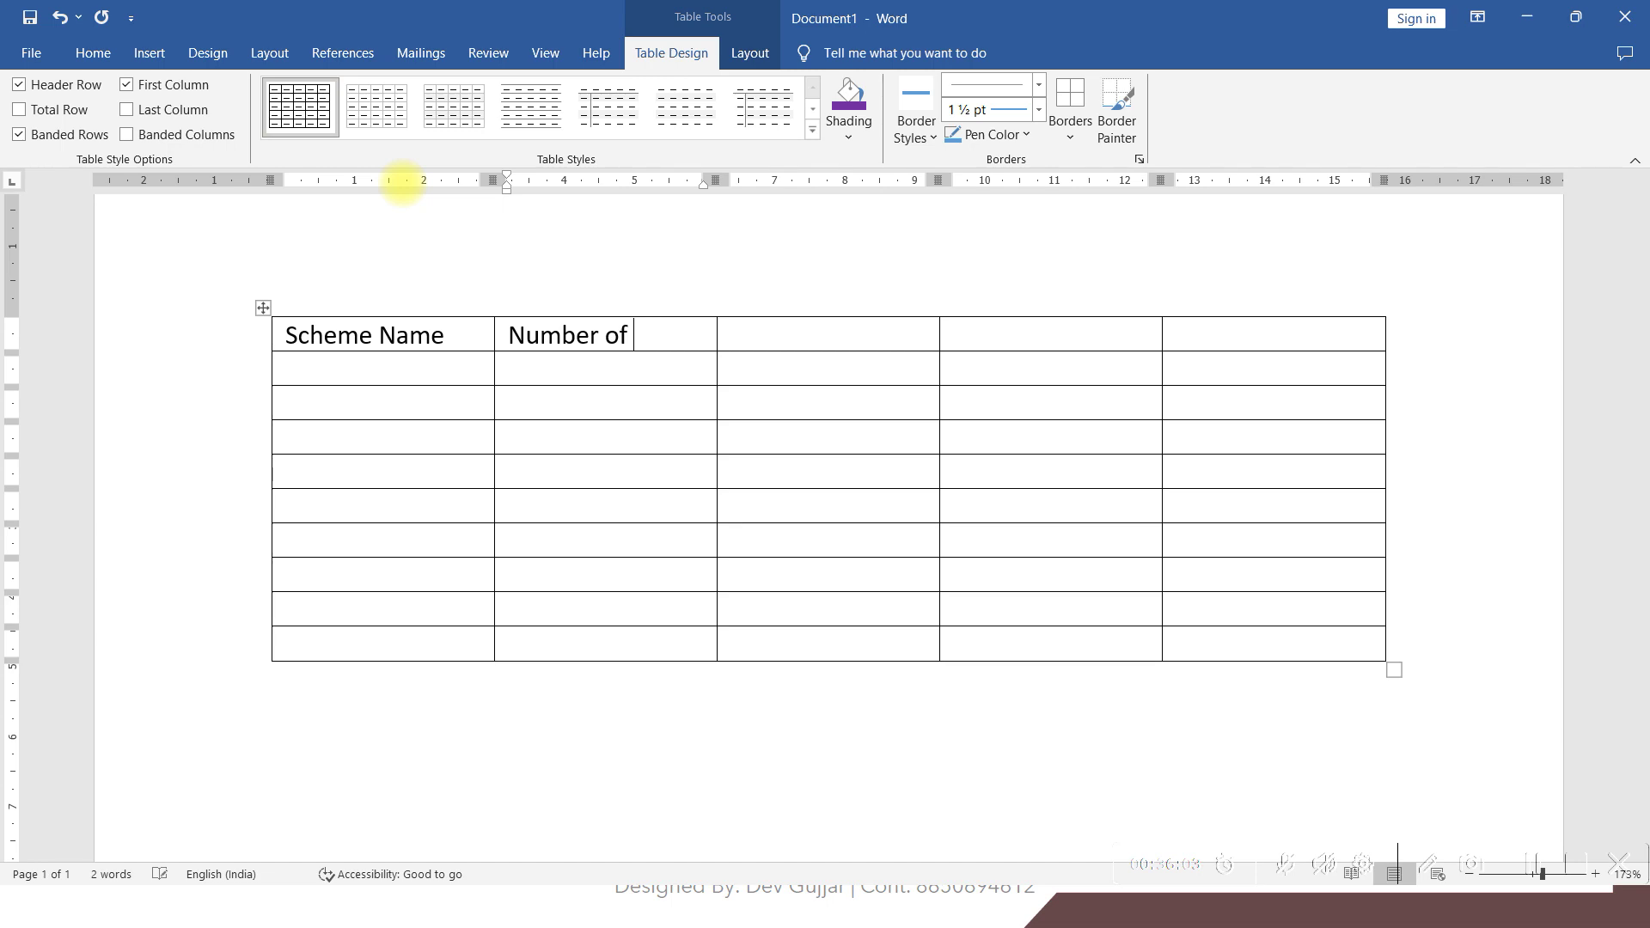
pyautogui.hotkey('alt', 'Tab')
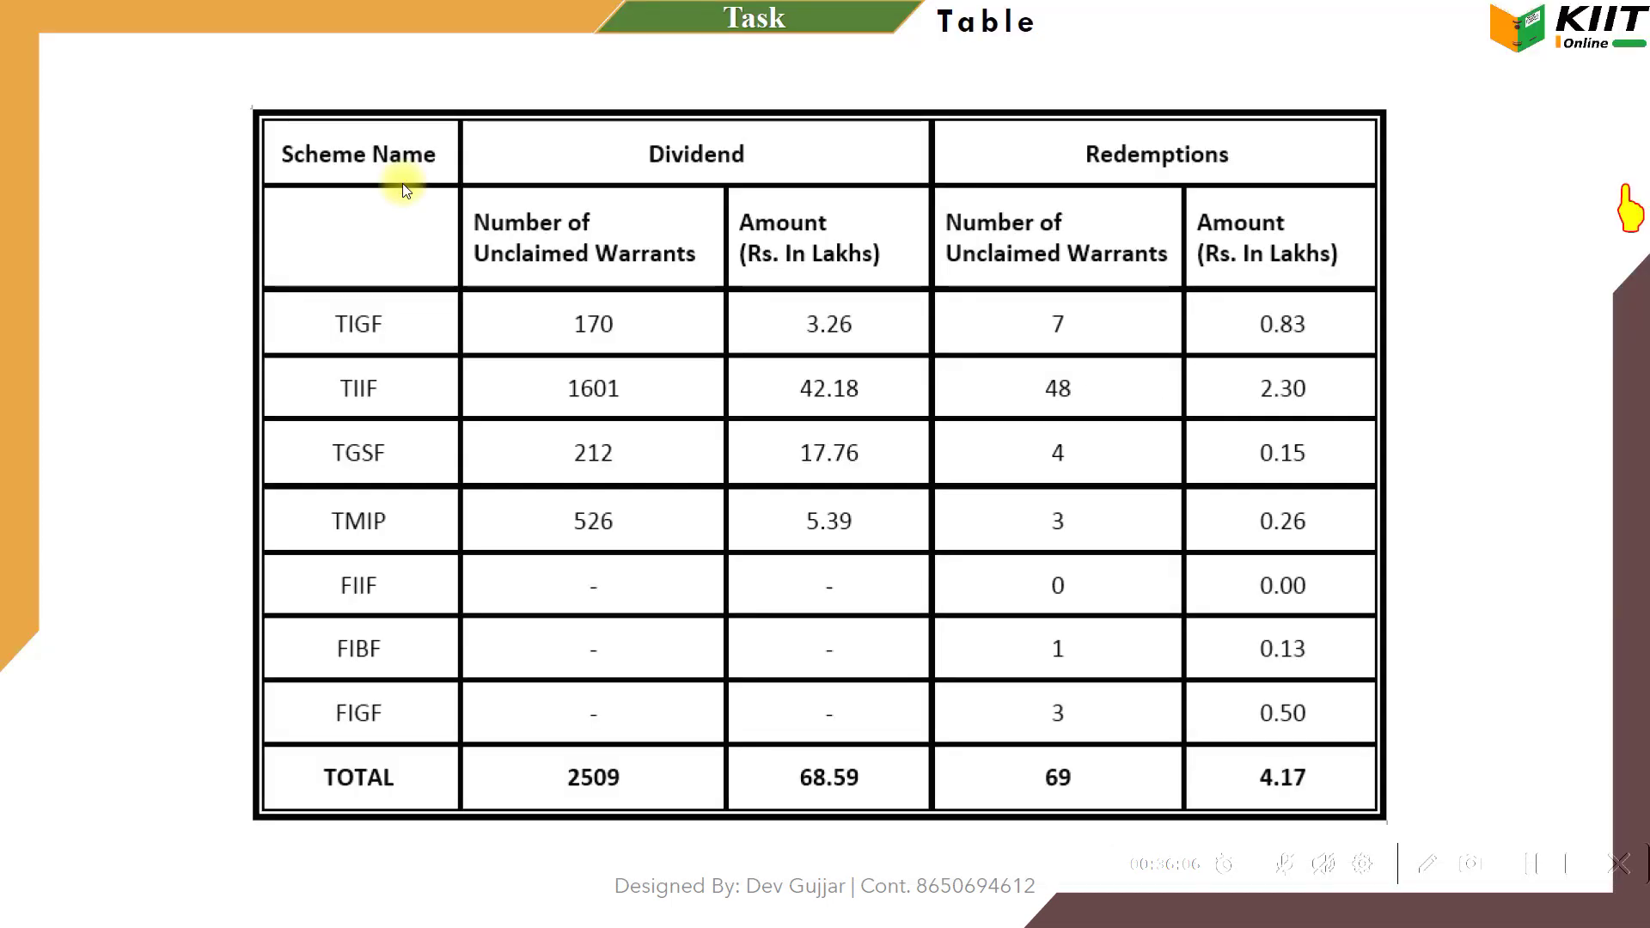
pyautogui.hotkey('alt', 'Tab')
pyautogui.press('BackSpace')
pyautogui.press('BackSpace')
pyautogui.press('BackSpace')
pyautogui.press('BackSpace')
pyautogui.press('BackSpace')
pyautogui.press('BackSpace')
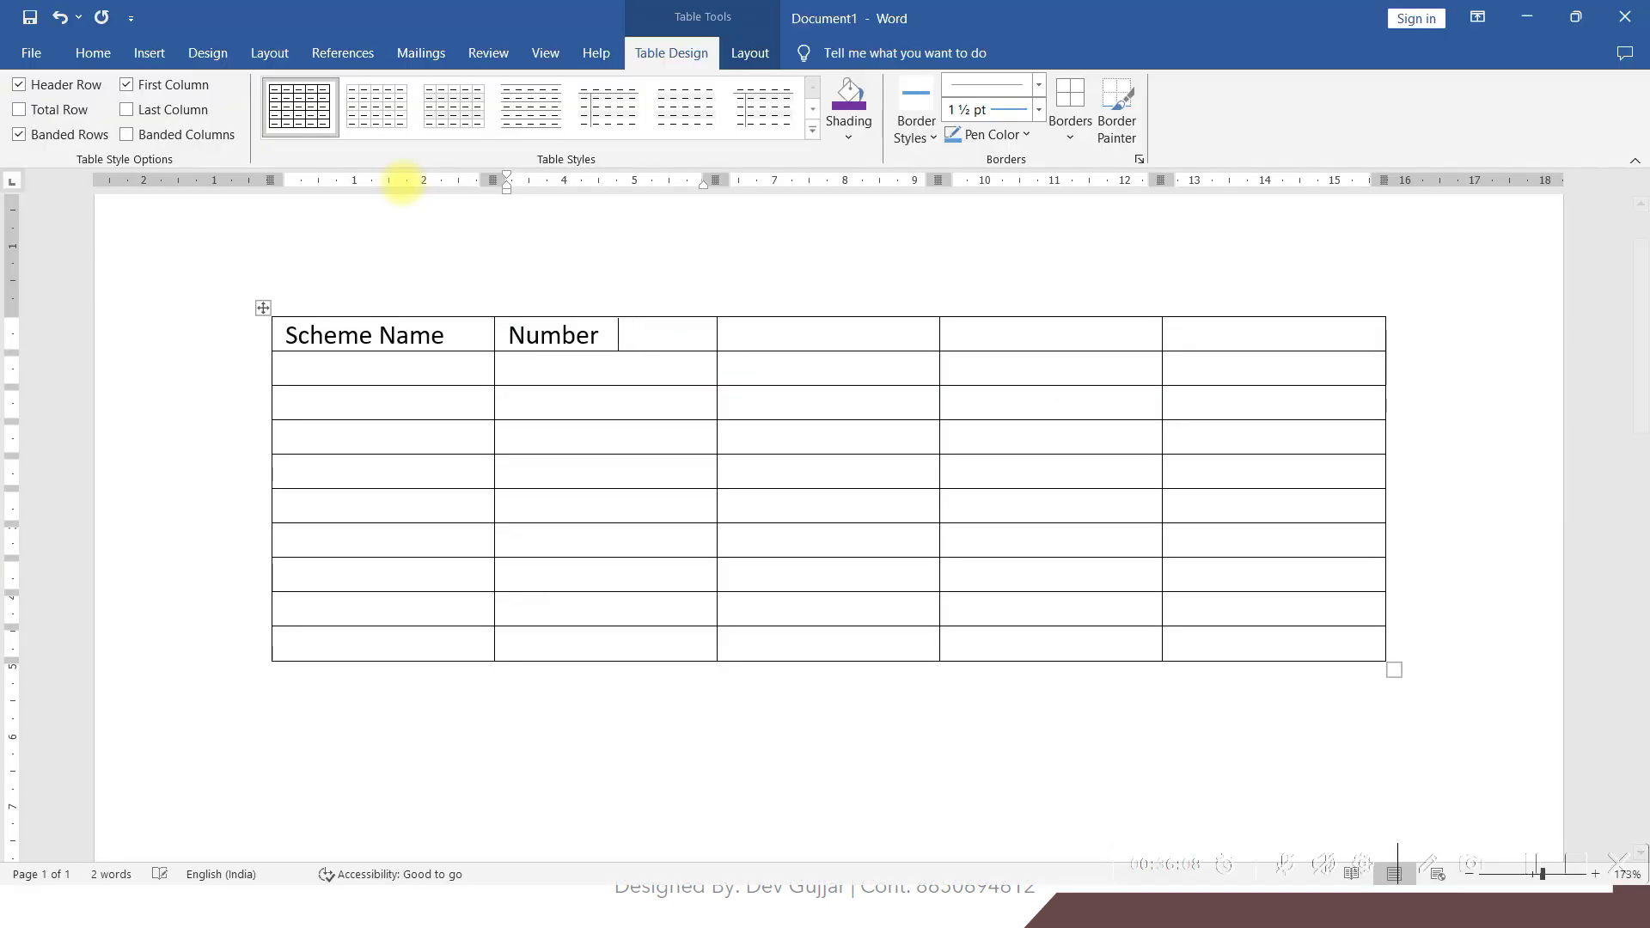
pyautogui.press('BackSpace')
pyautogui.press('BackSpace')
pyautogui.press('BackSpace')
pyautogui.write('Divi')
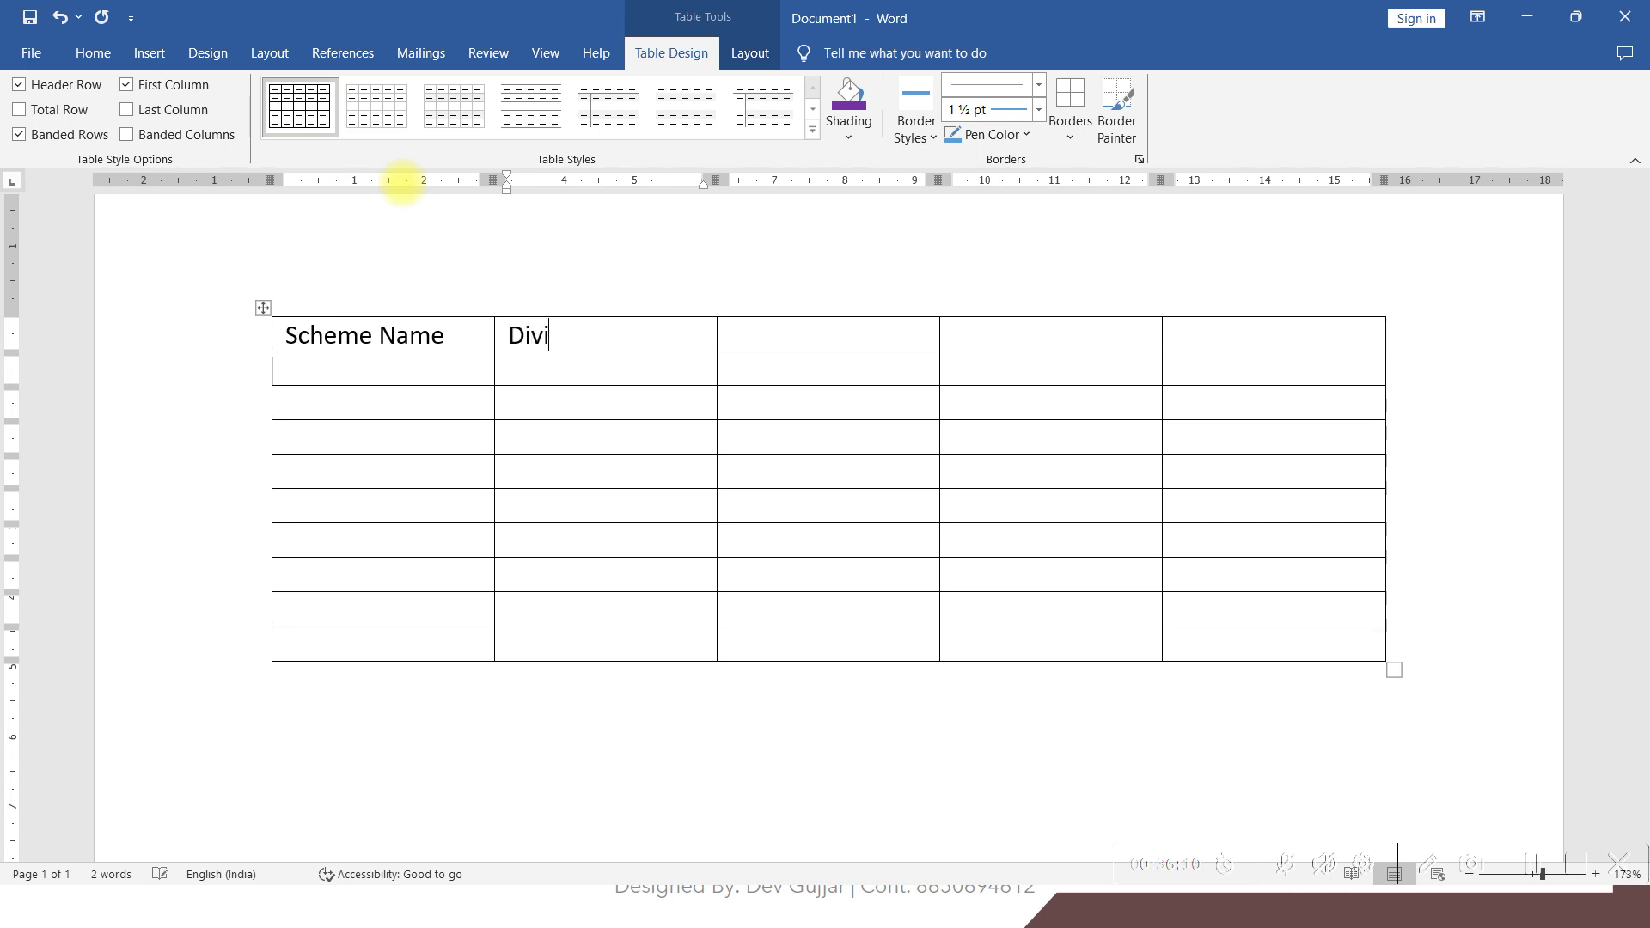
pyautogui.write('dend')
pyautogui.press('Tab')
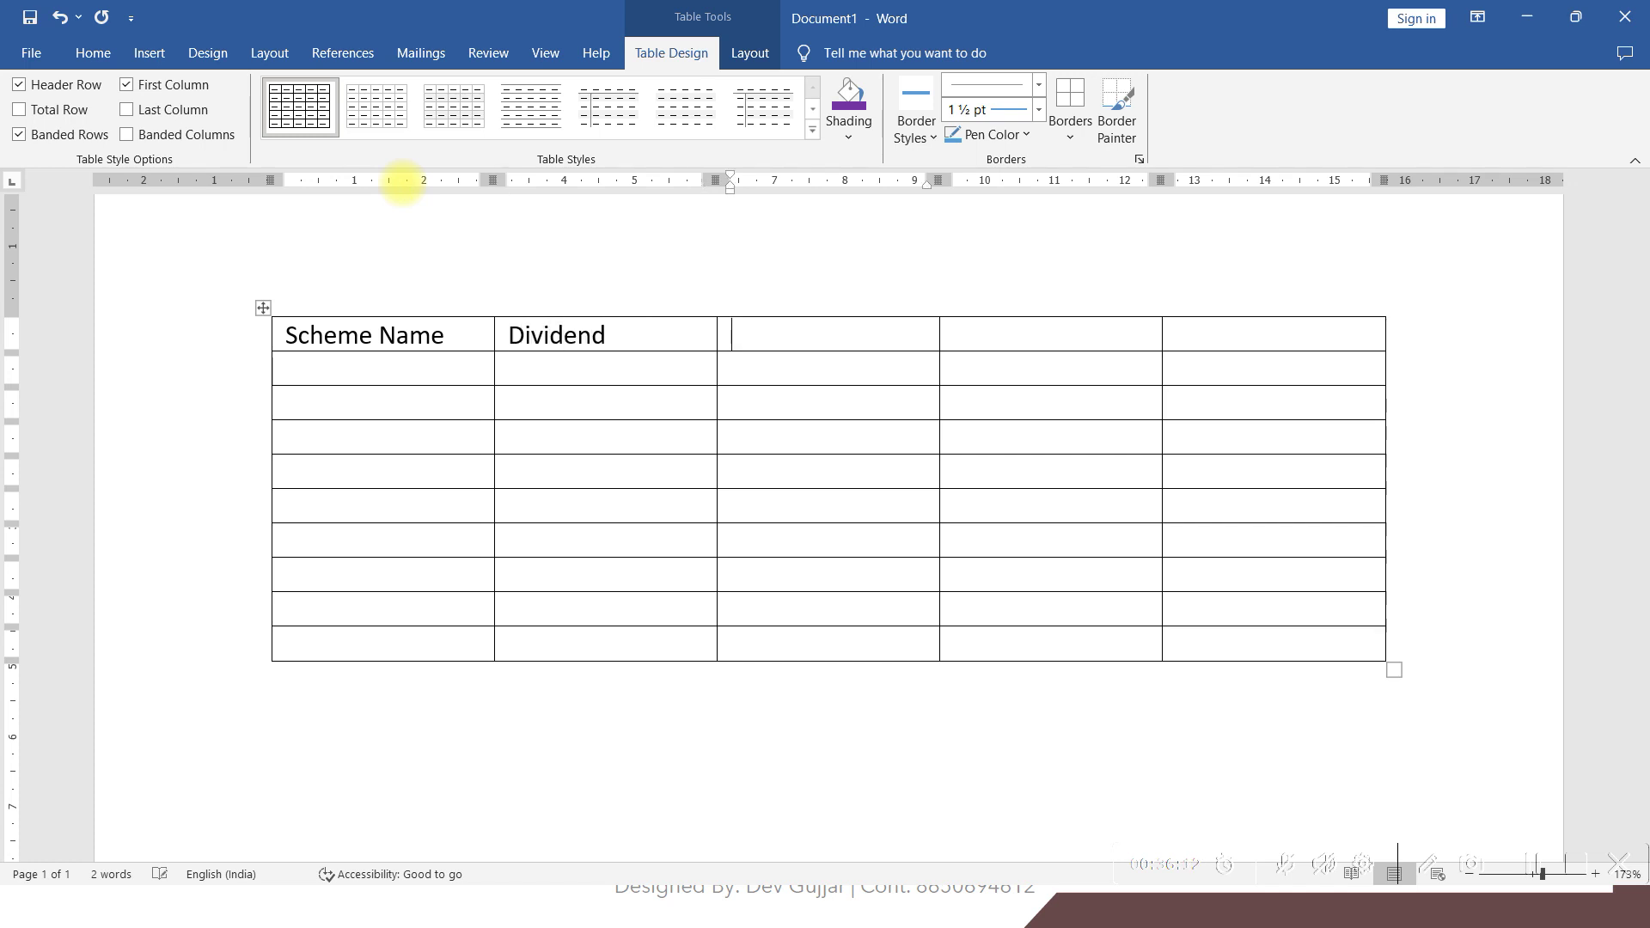
pyautogui.hotkey('alt', 'Tab')
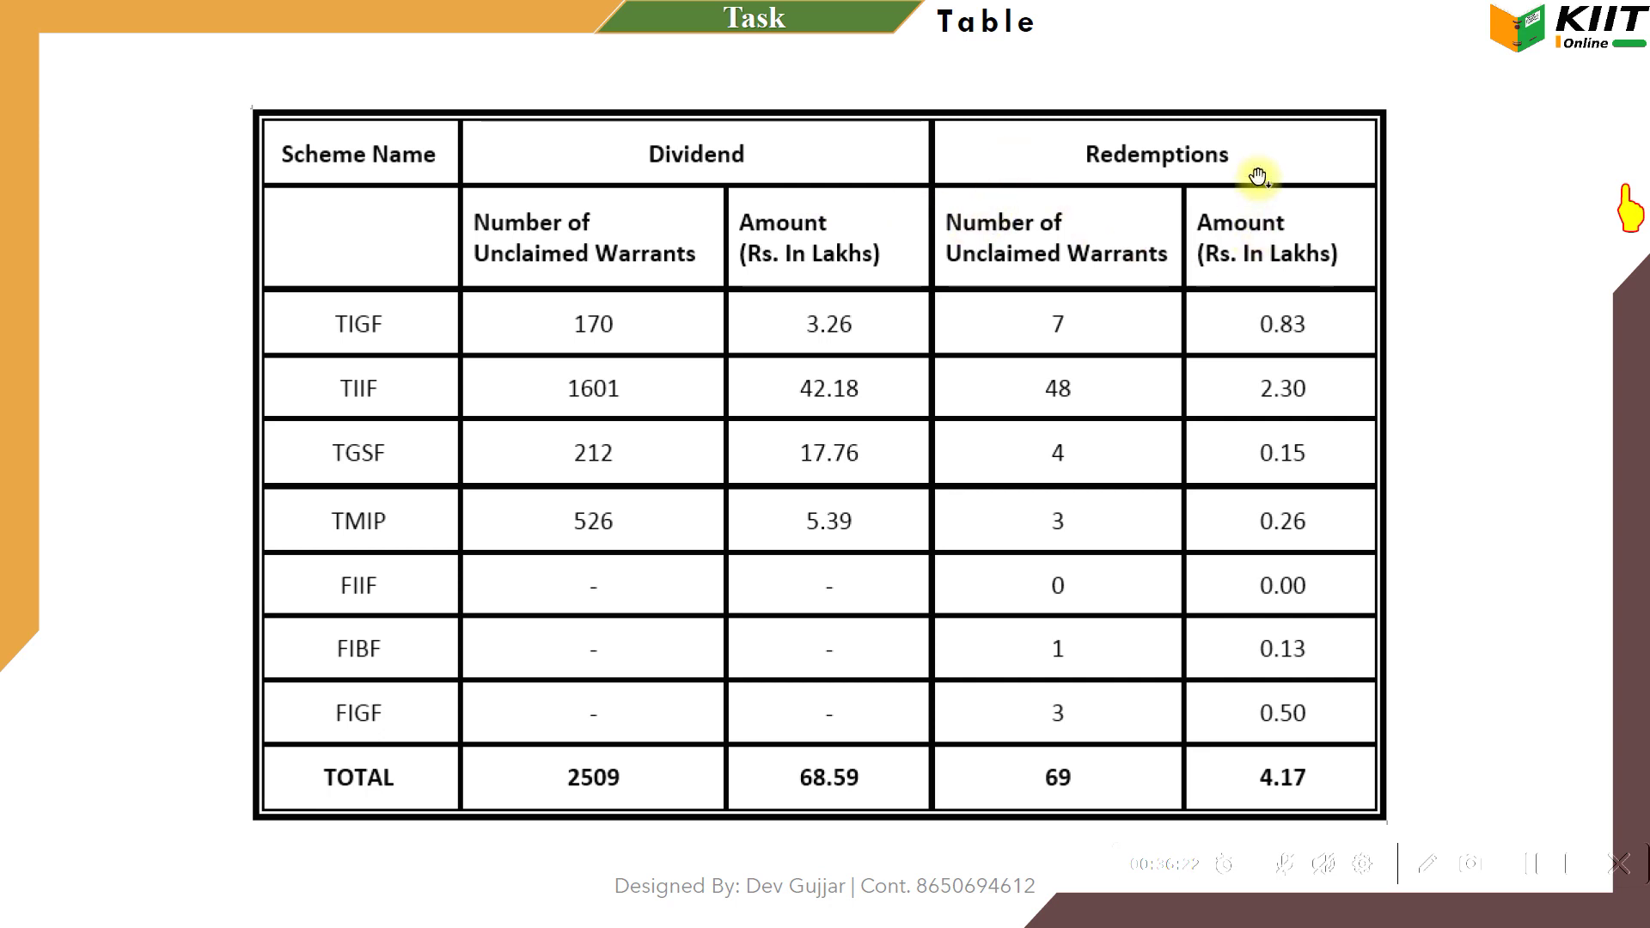
pyautogui.hotkey('alt', 'Tab')
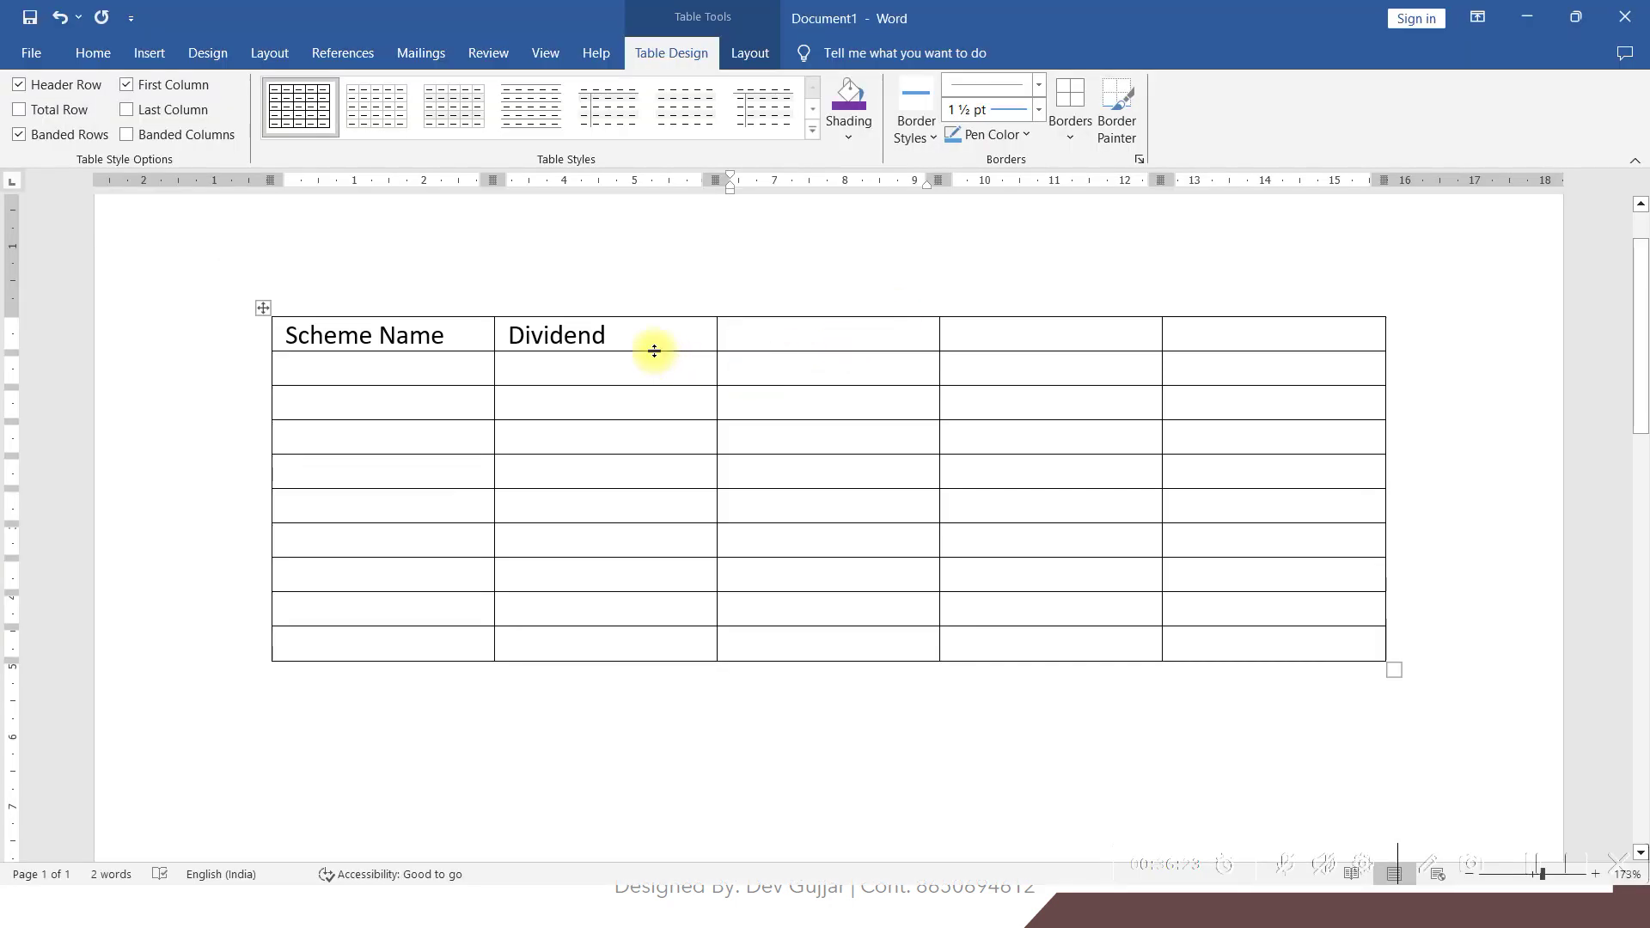
# Merge the Dividend cell with its neighbour and merge the two right header cells
pyautogui.moveTo(648, 331); pyautogui.dragTo(811, 342)
pyautogui.click(749, 53)
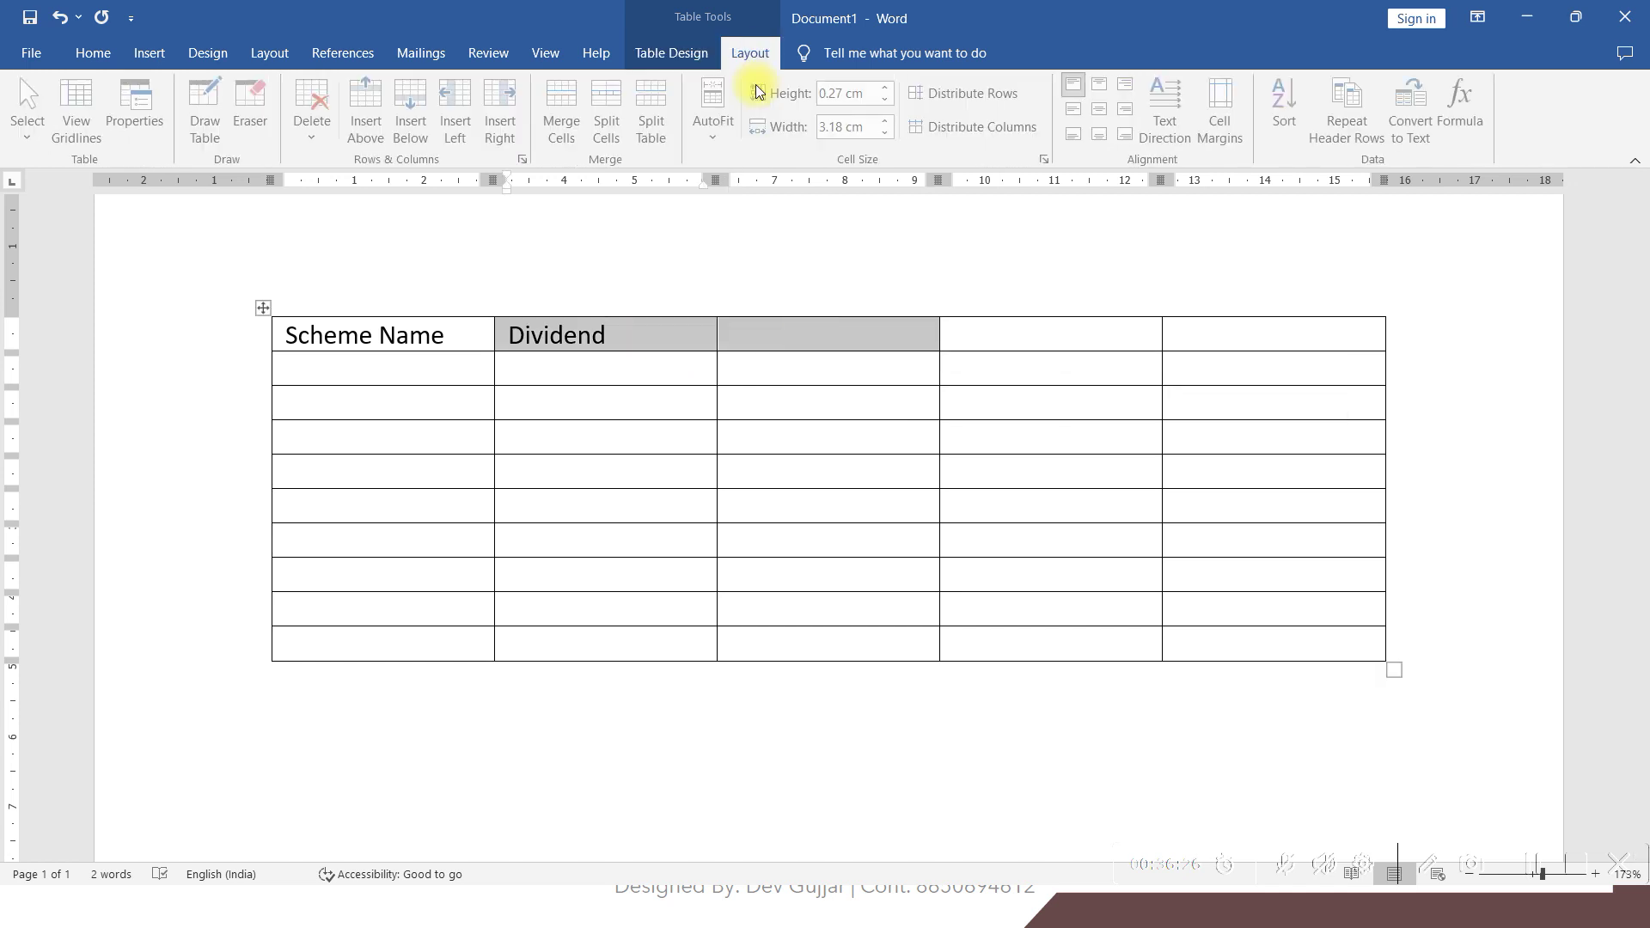
pyautogui.click(581, 145)
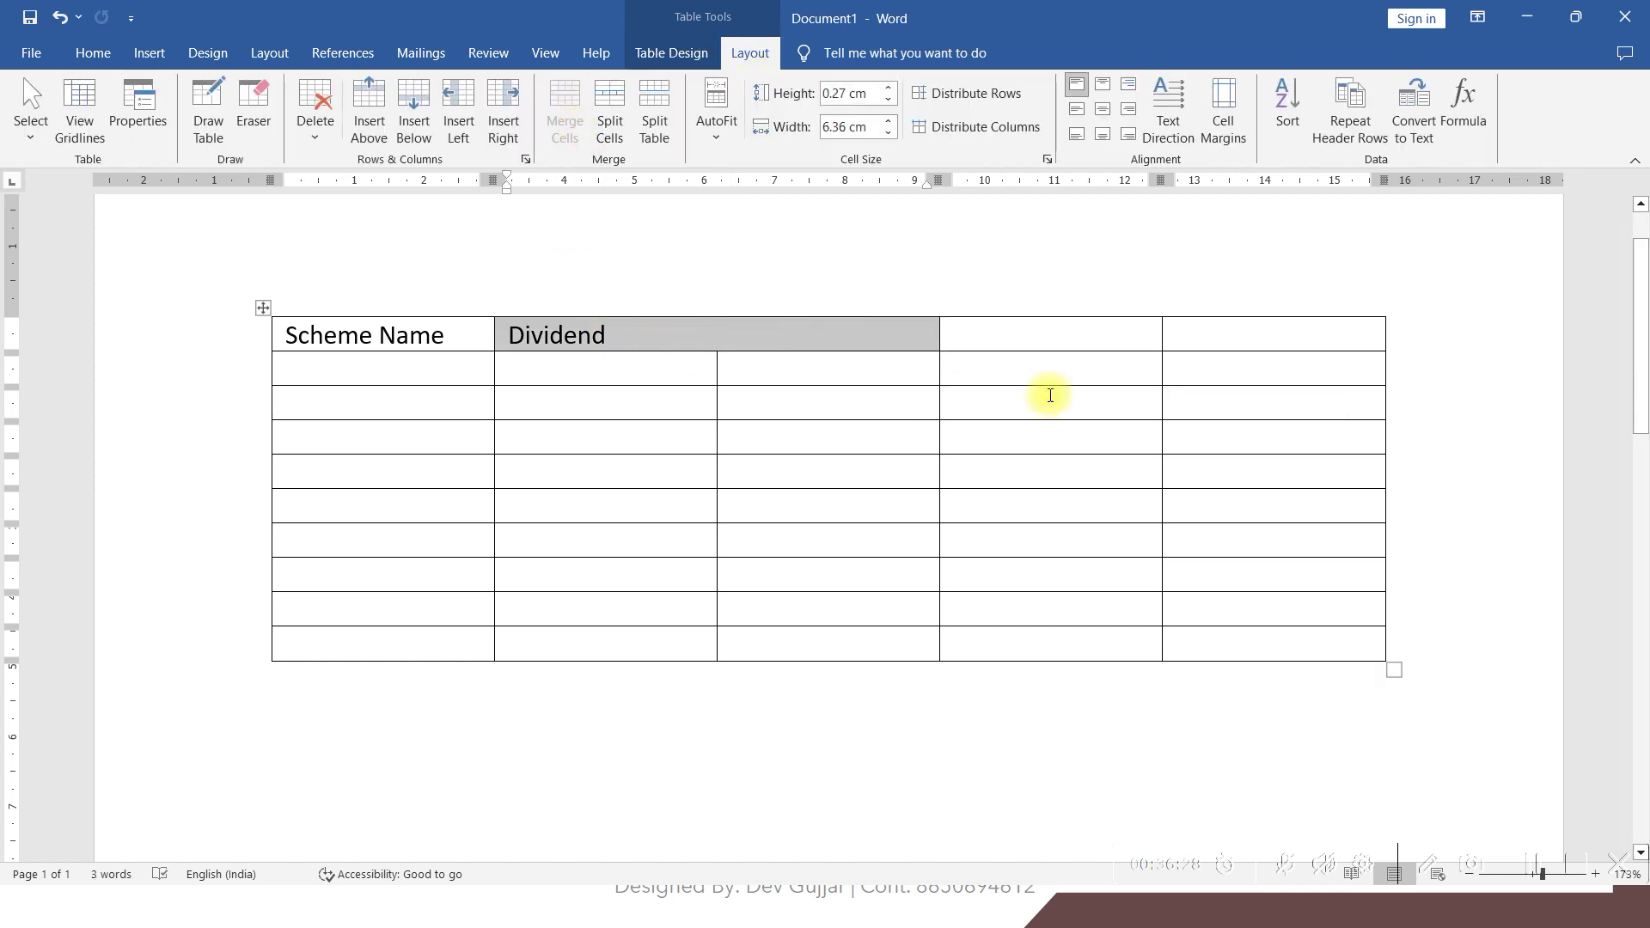
pyautogui.moveTo(1105, 344); pyautogui.dragTo(1189, 336)
pyautogui.click(565, 111)
# Type Redemptions in the merged right header cell, accepting the spelling suggestion
pyautogui.click(1058, 338)
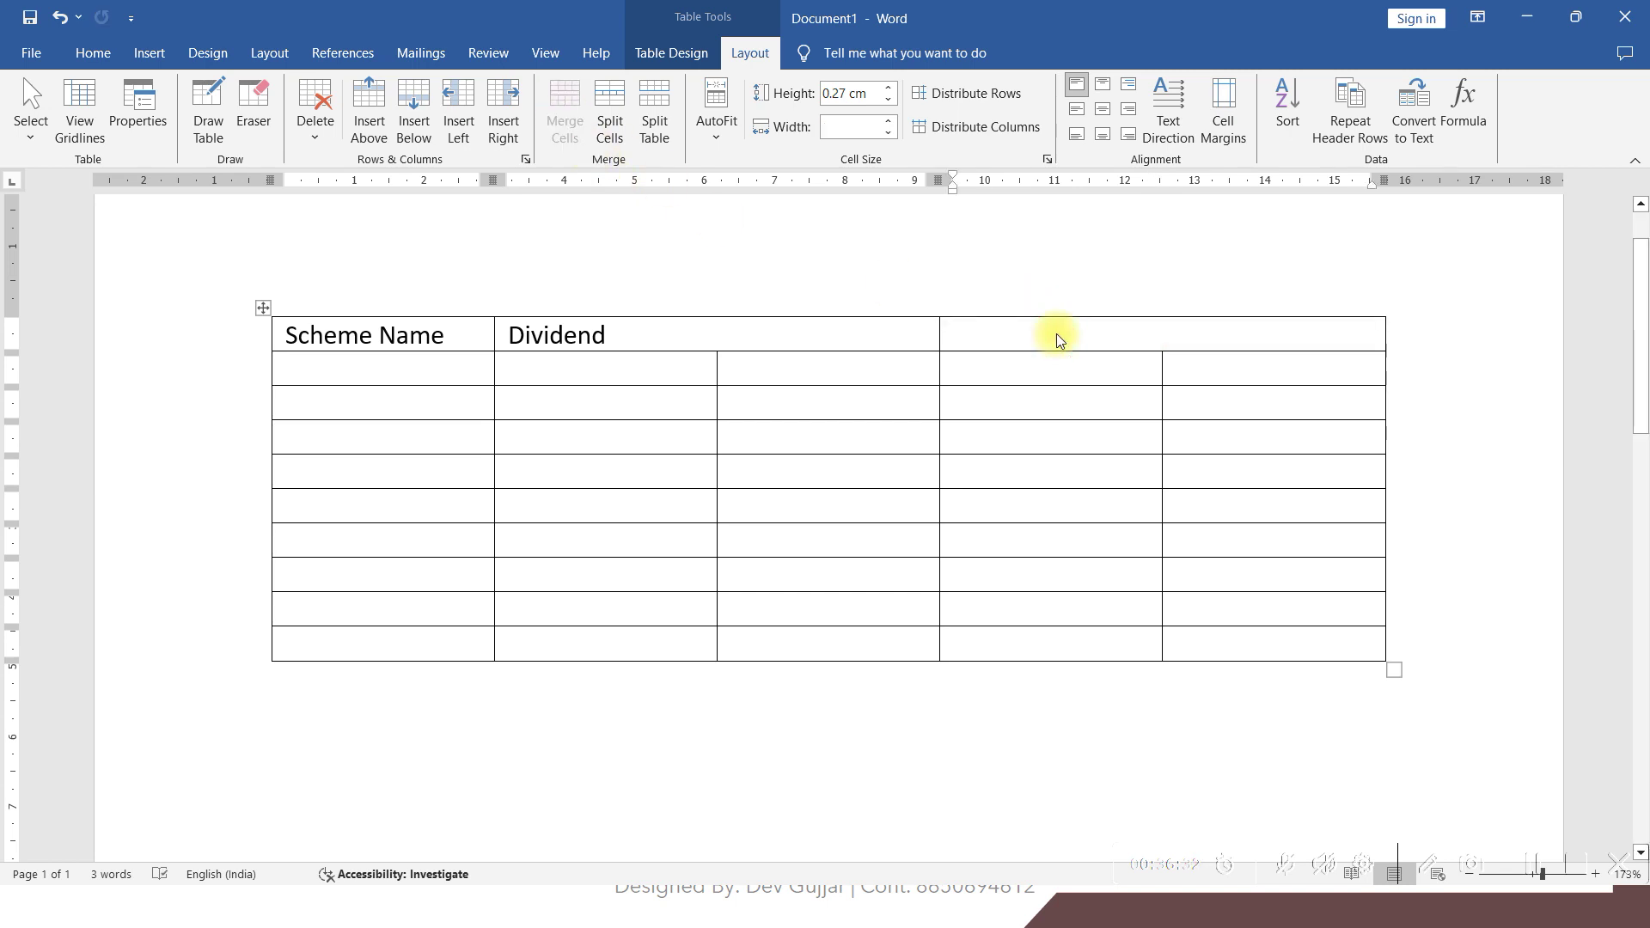
pyautogui.write('REd')
pyautogui.write('de')
pyautogui.press('BackSpace')
pyautogui.press('BackSpace')
pyautogui.write('edemt')
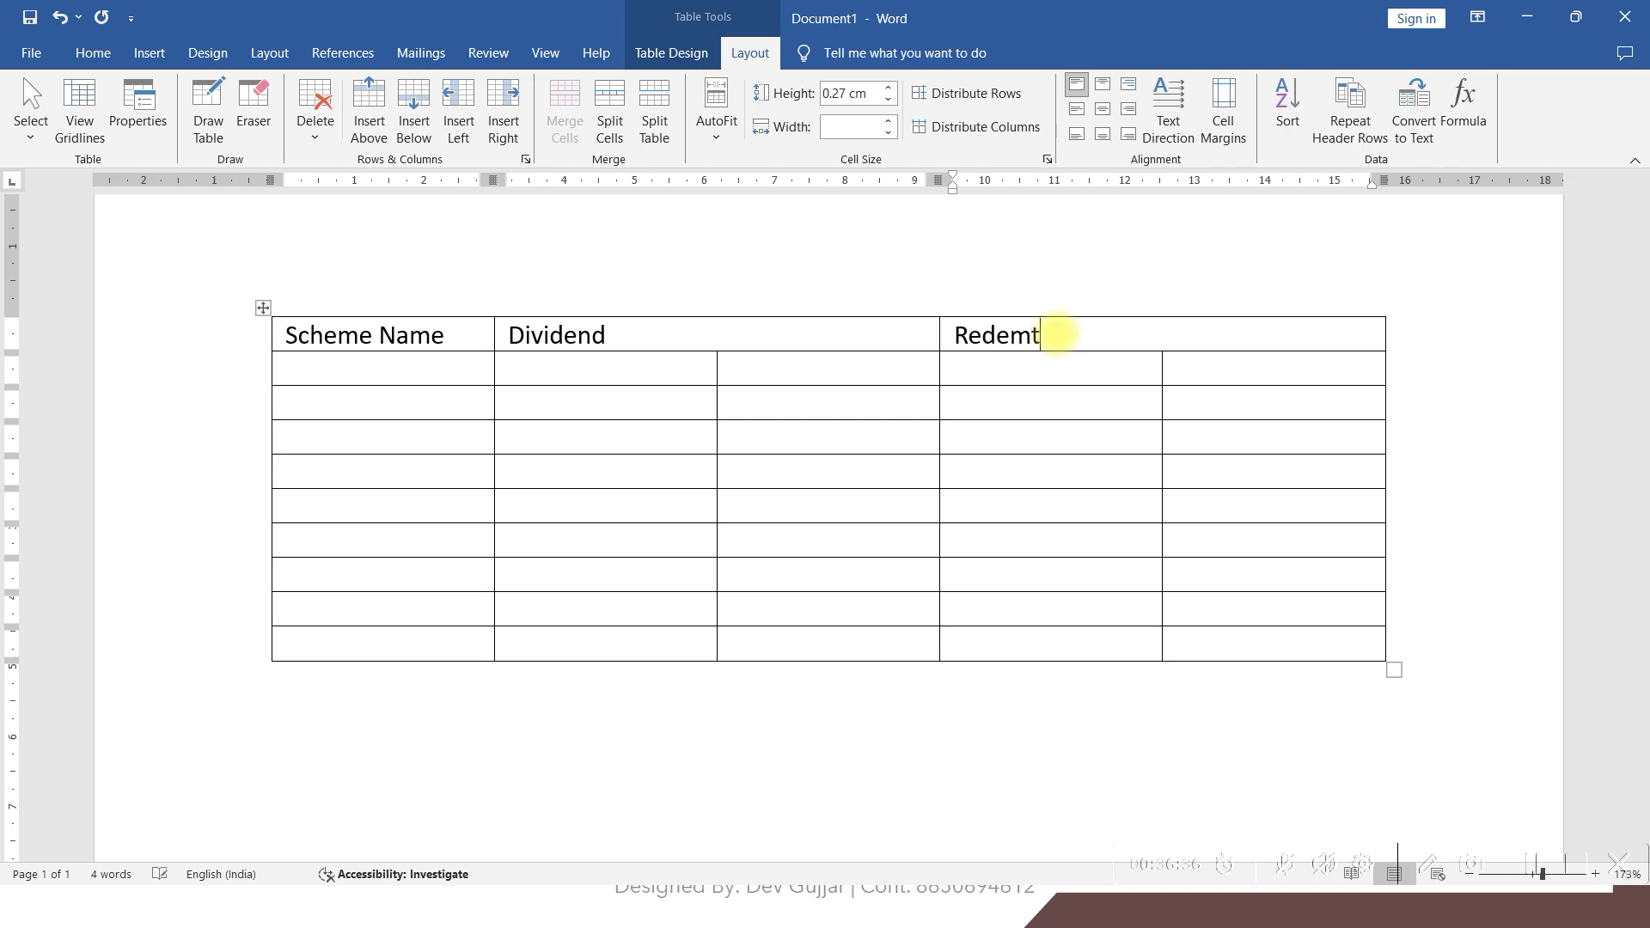
pyautogui.write('ions')
pyautogui.press('Tab')
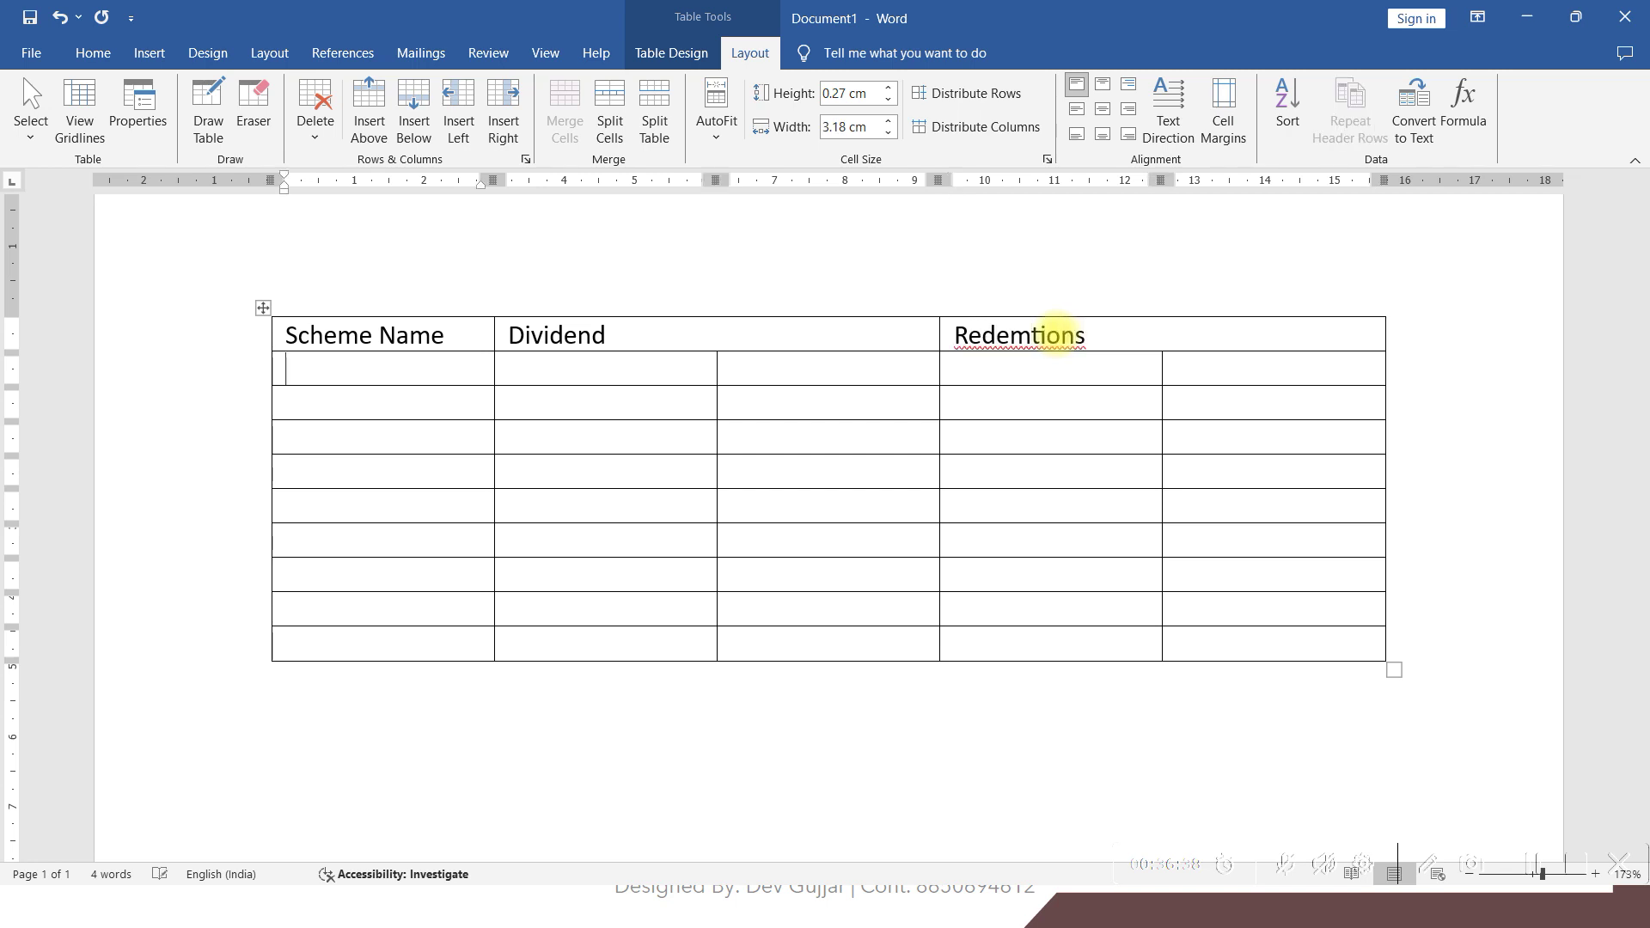
pyautogui.rightClick(1011, 337)
pyautogui.click(1021, 375)
pyautogui.click(480, 369)
pyautogui.hotkey('alt', 'Tab')
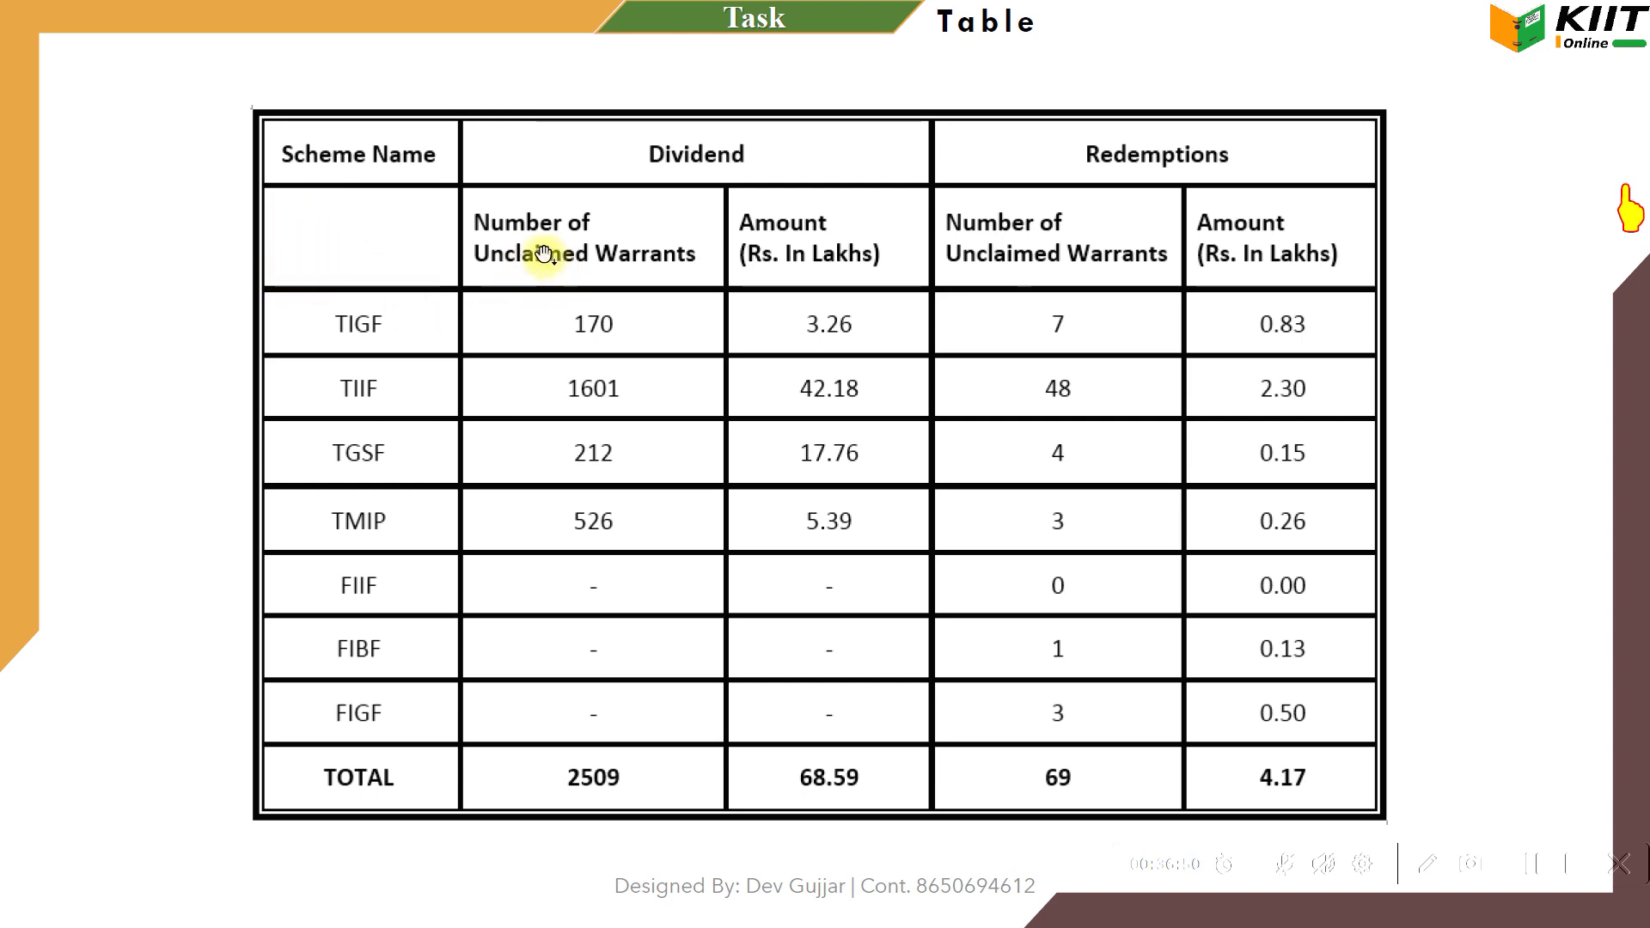
# Enter the Number of Unclaimed Warrants subheading under Dividend, fixing typos
pyautogui.hotkey('alt', 'Tab')
pyautogui.click(552, 380)
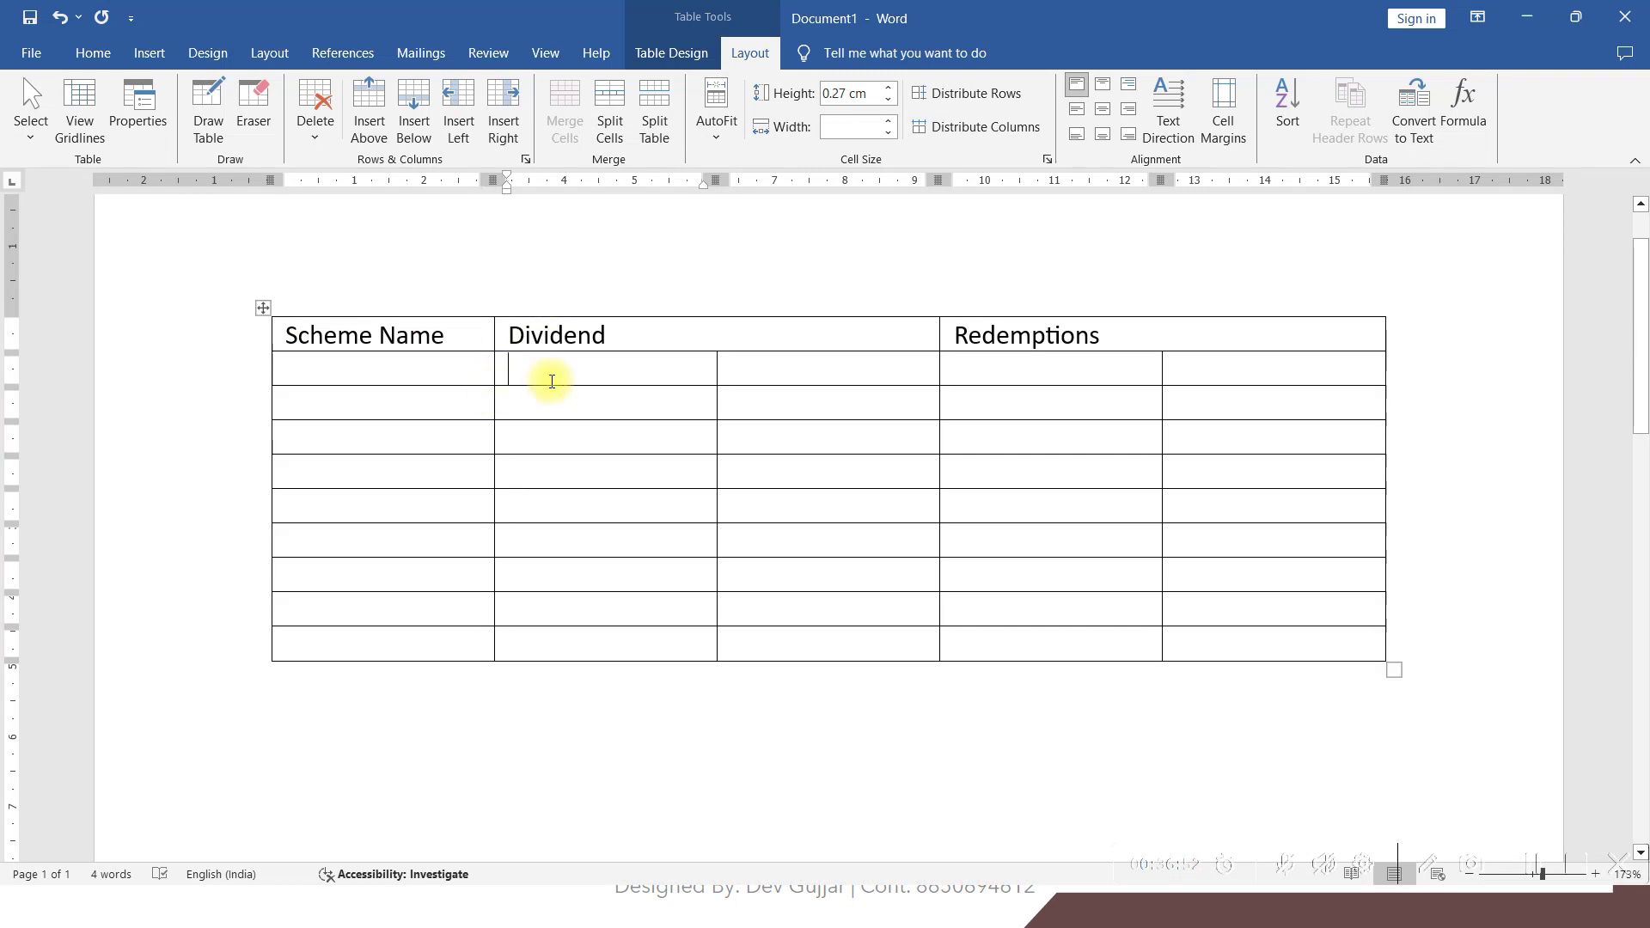
pyautogui.write('Number')
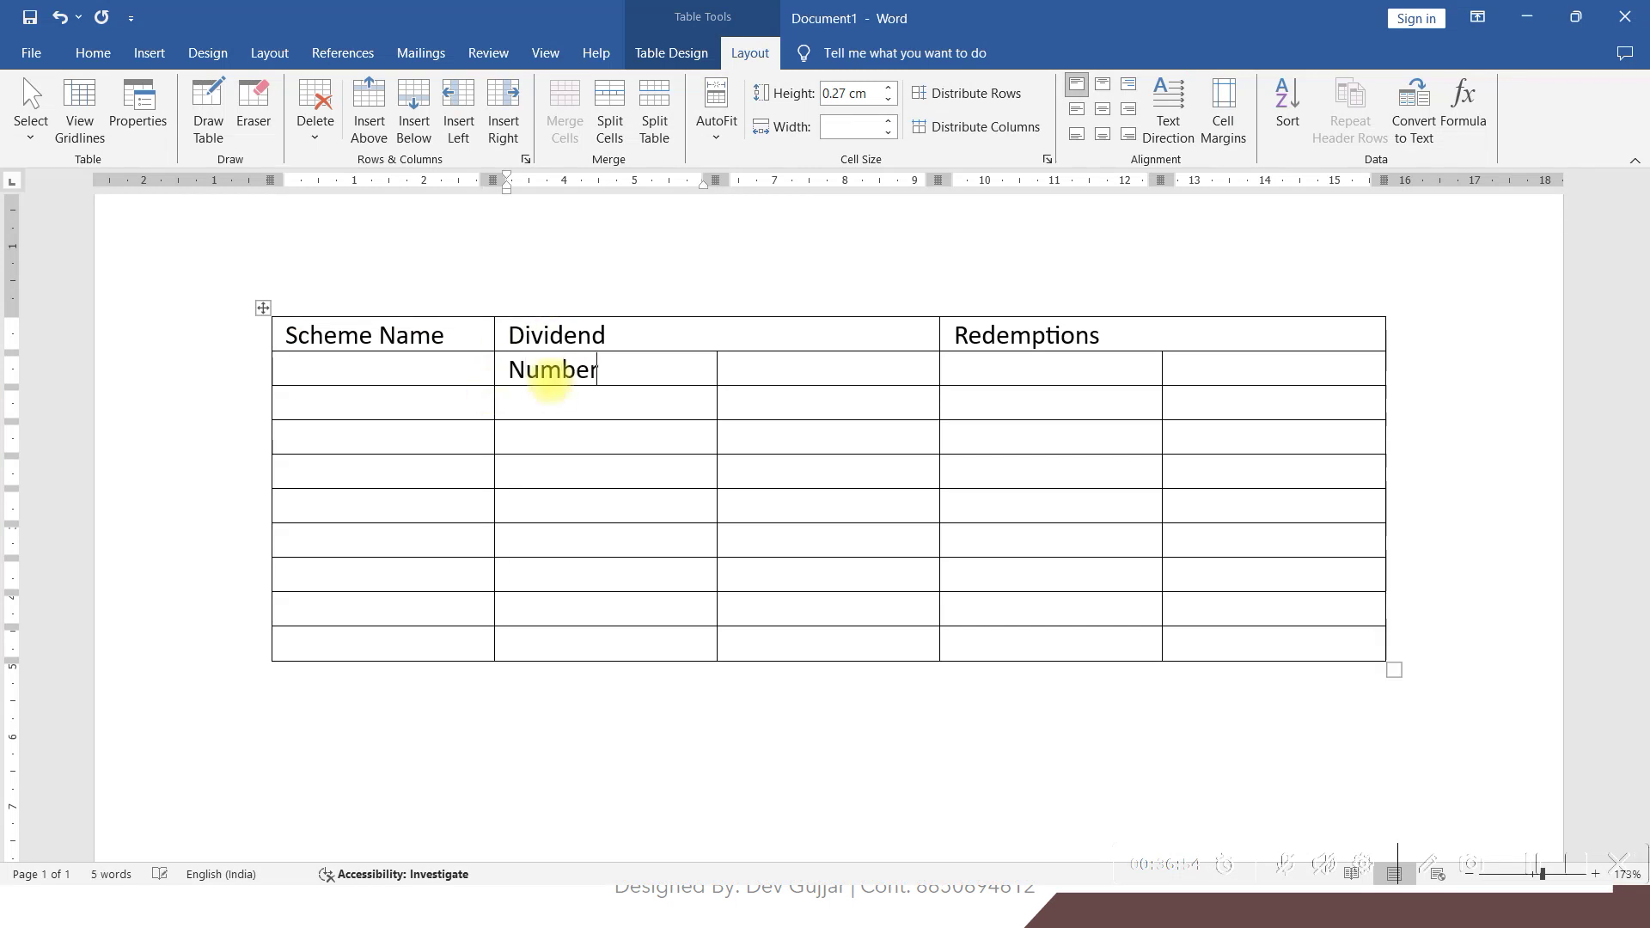
pyautogui.press('Return')
pyautogui.write('Uncalimed W')
pyautogui.press('BackSpace')
pyautogui.press('BackSpace')
pyautogui.press('BackSpace')
pyautogui.press('BackSpace')
pyautogui.press('BackSpace')
pyautogui.press('BackSpace')
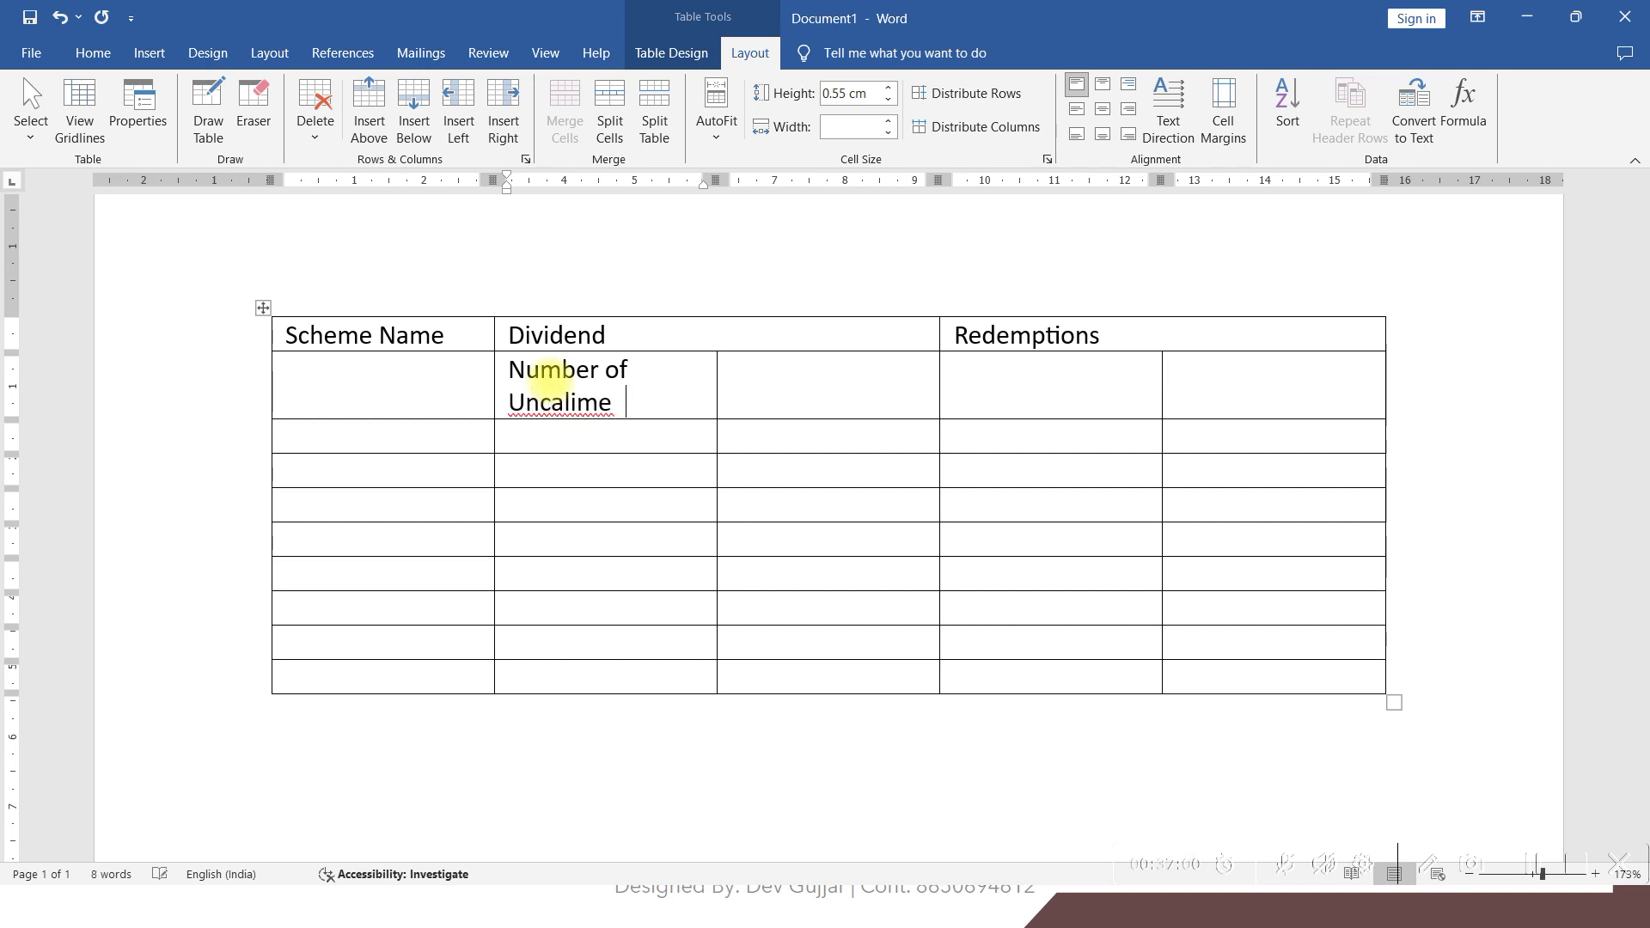
pyautogui.write('im')
pyautogui.press('BackSpace')
pyautogui.press('BackSpace')
pyautogui.press('BackSpace')
pyautogui.write('med W')
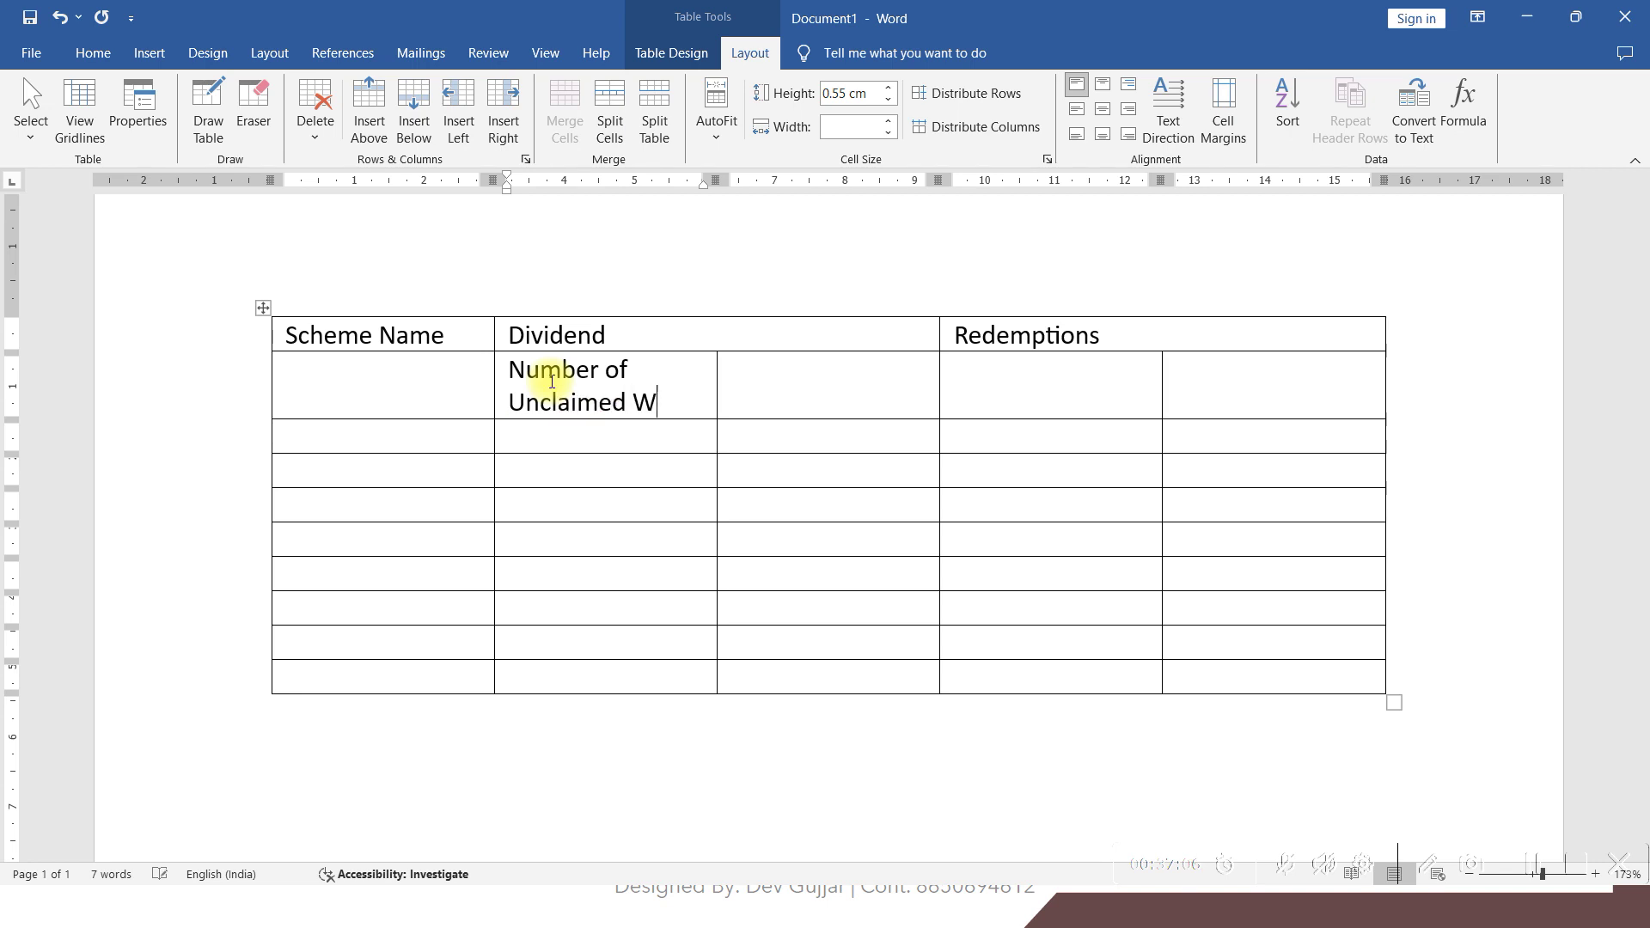
pyautogui.write('arrants')
pyautogui.press('Tab')
# Add Amount (Rs. In Lakhs) under Dividend and Number of Unclaimed Warrants under Redemptions
pyautogui.hotkey('alt', 'Tab')
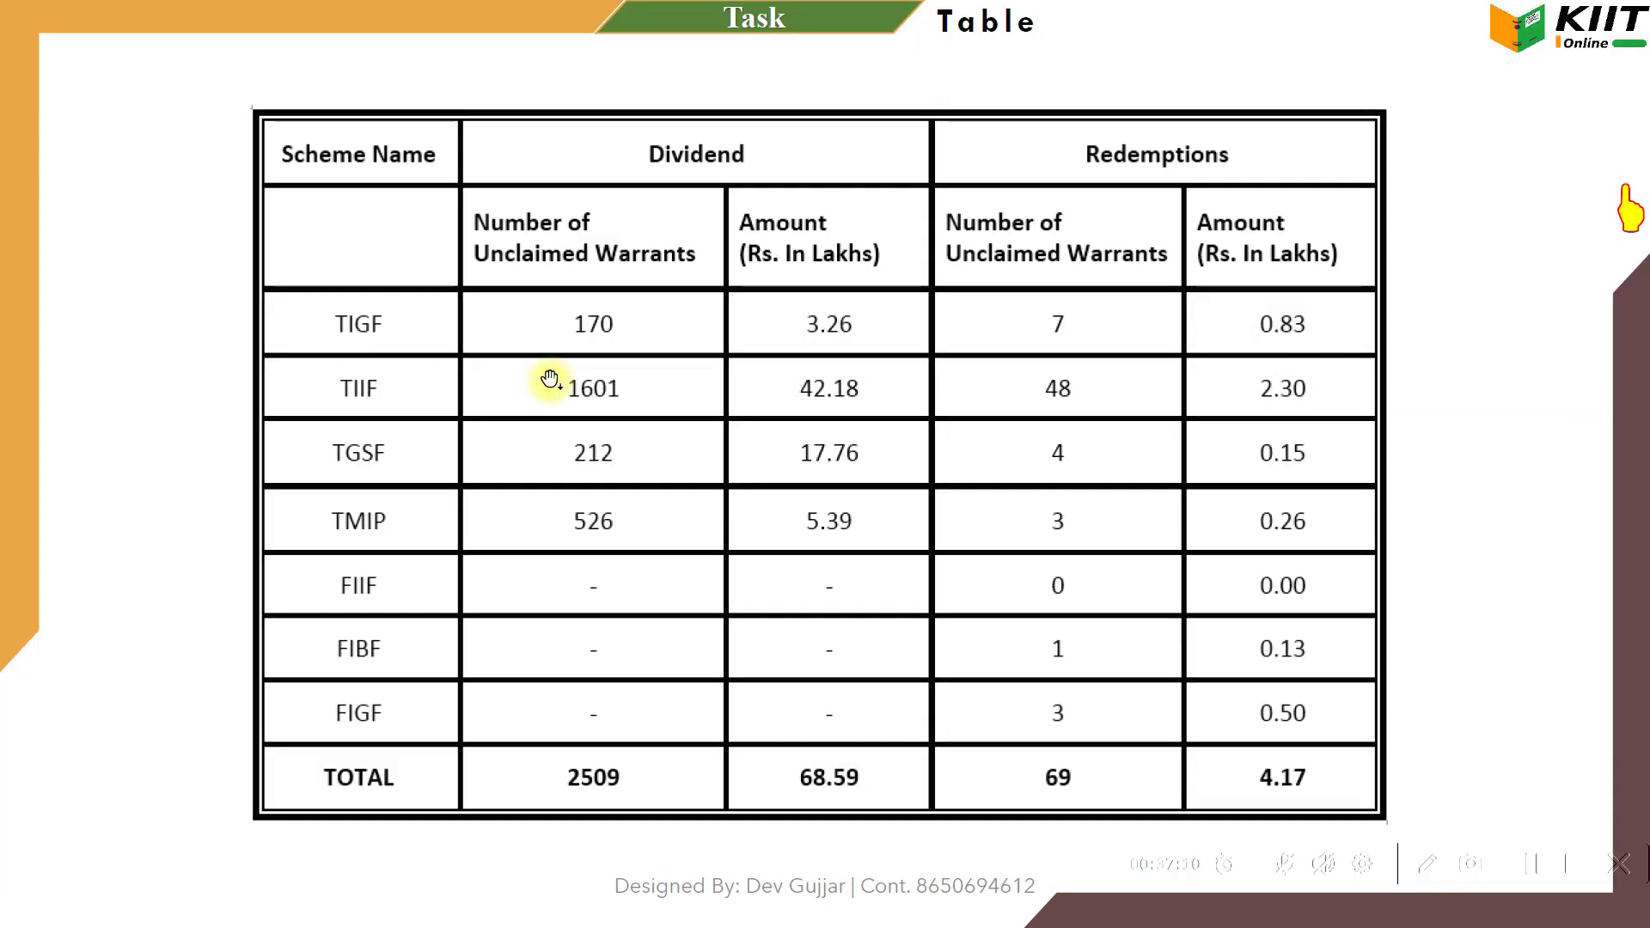
pyautogui.hotkey('alt', 'Tab')
pyautogui.write('Amou')
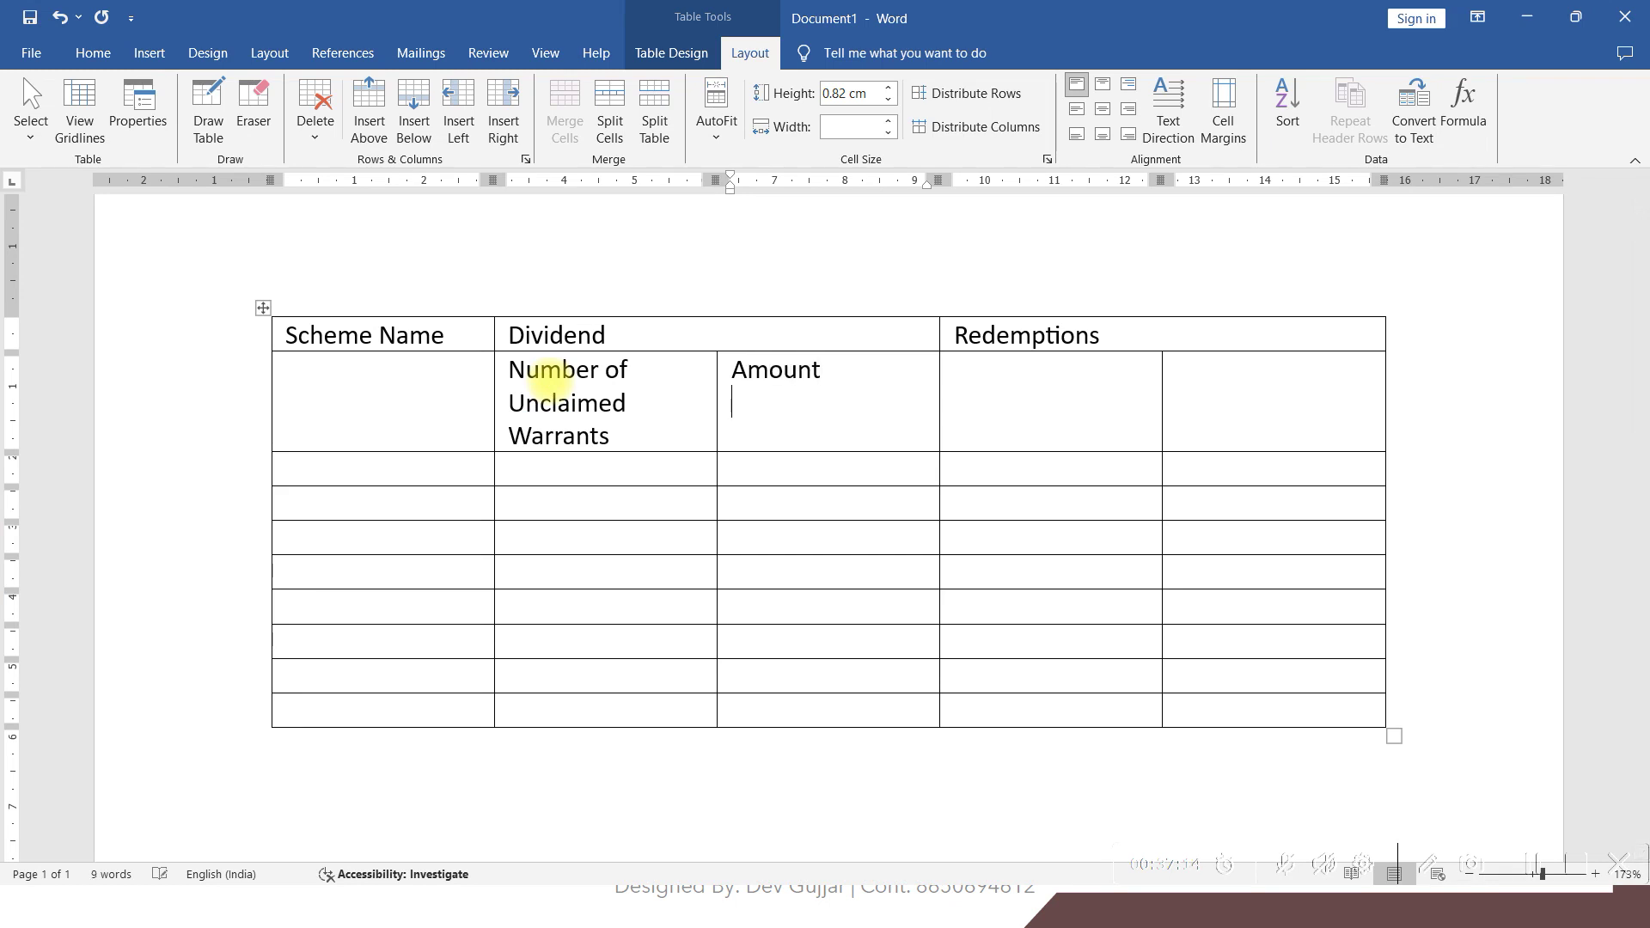
pyautogui.write('nt')
pyautogui.press('Return')
pyautogui.write('(R')
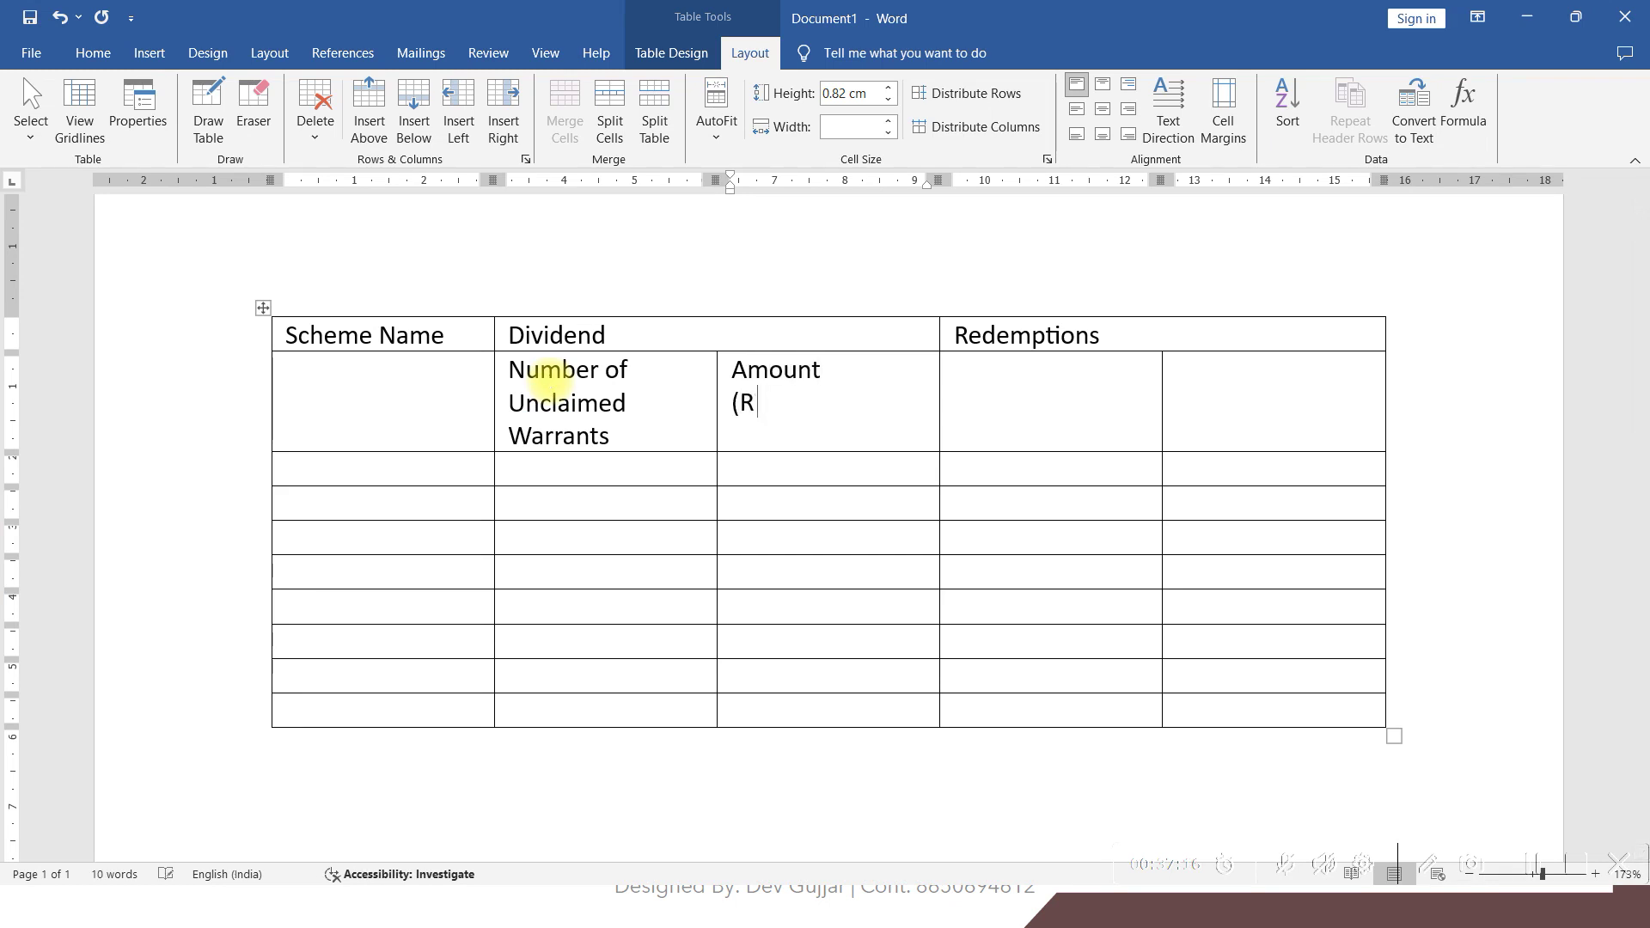
pyautogui.write('T. in Lkah')
pyautogui.write('khs')
pyautogui.write(')')
pyautogui.press('Tab')
pyautogui.write('Number o')
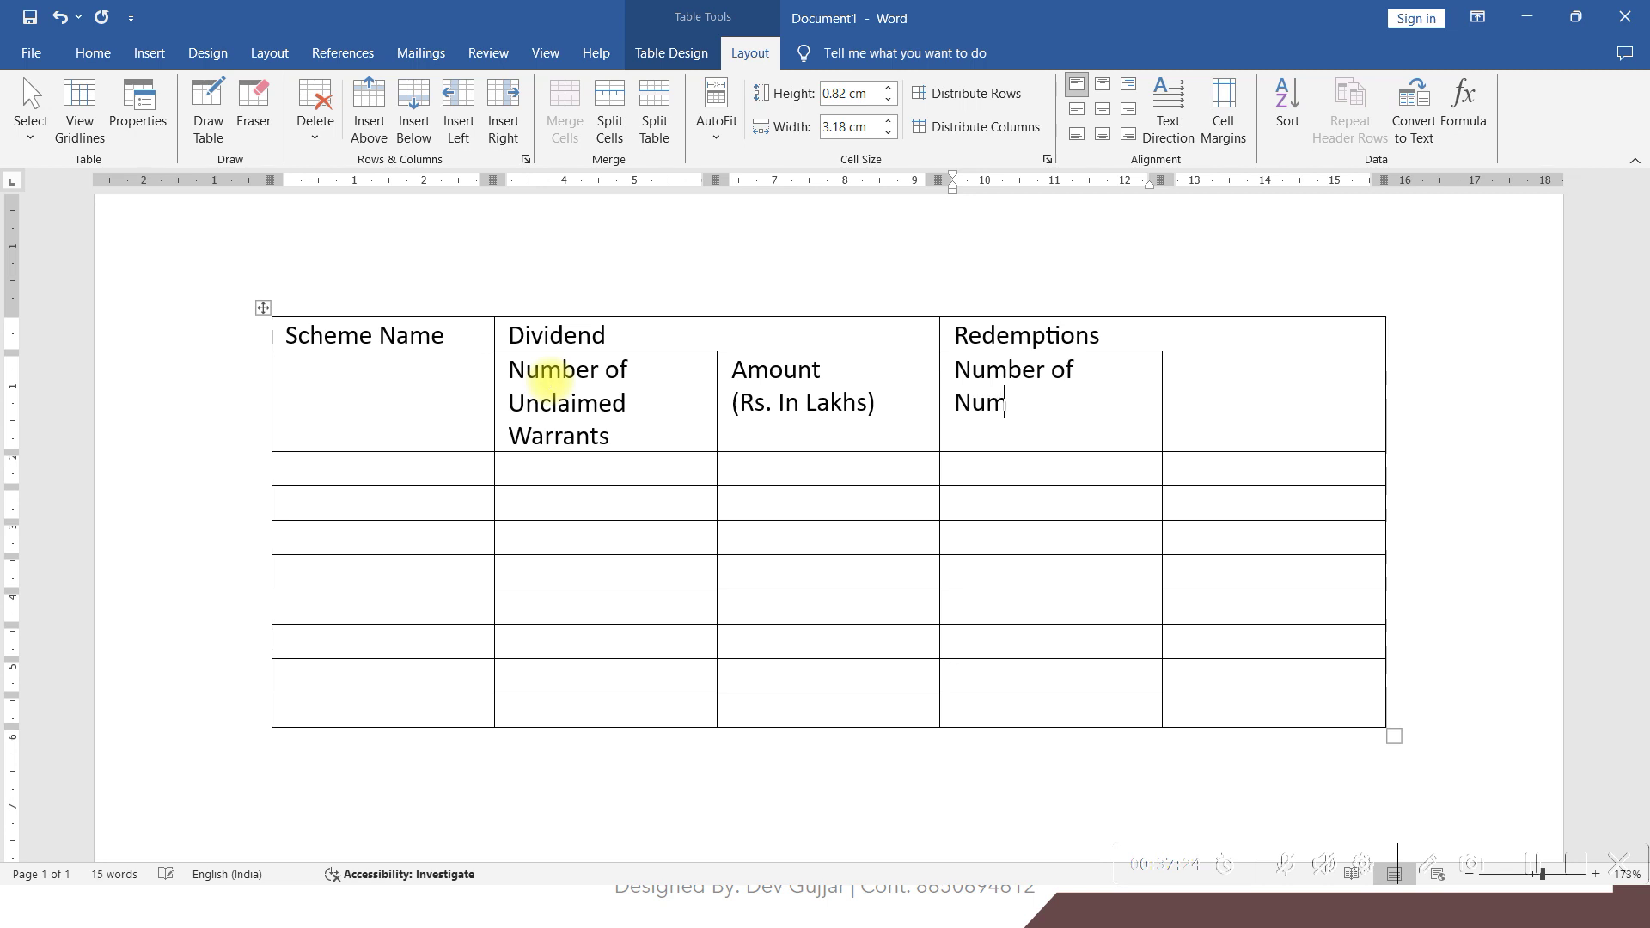
pyautogui.write('f Unclaimed Warrants')
pyautogui.press('Tab')
# Enter Amount (Rs. In Lakhs) as the last Redemptions subheading, correcting misspellings
pyautogui.write('A')
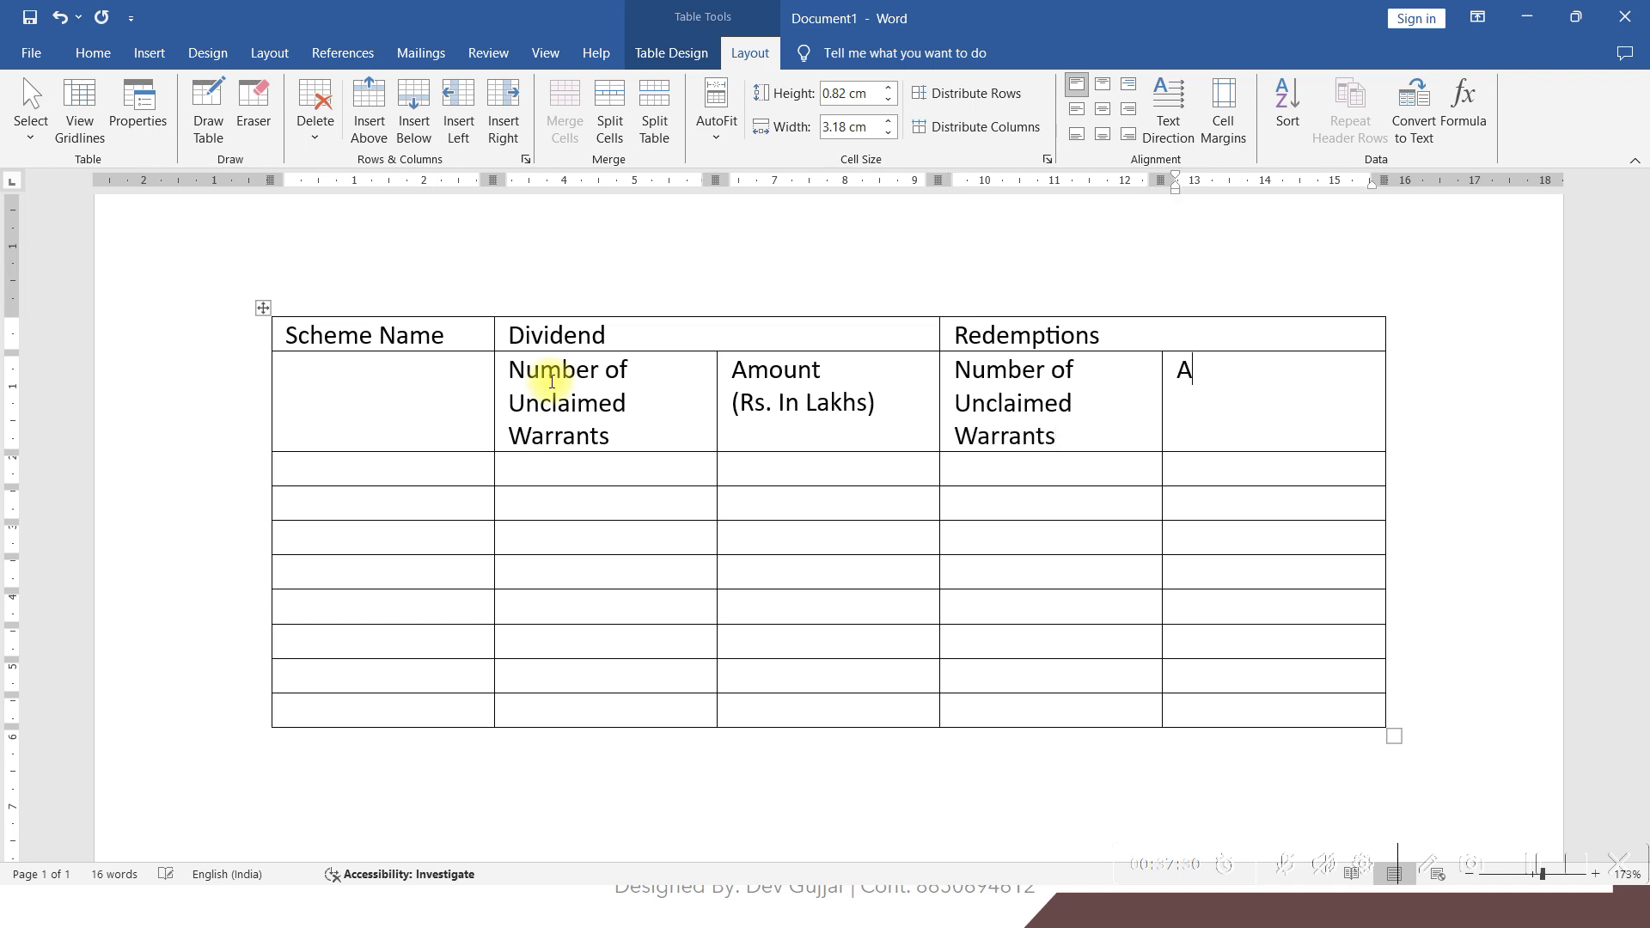
pyautogui.write('mopu')
pyautogui.press('BackSpace')
pyautogui.press('BackSpace')
pyautogui.write('utn')
pyautogui.press('Return')
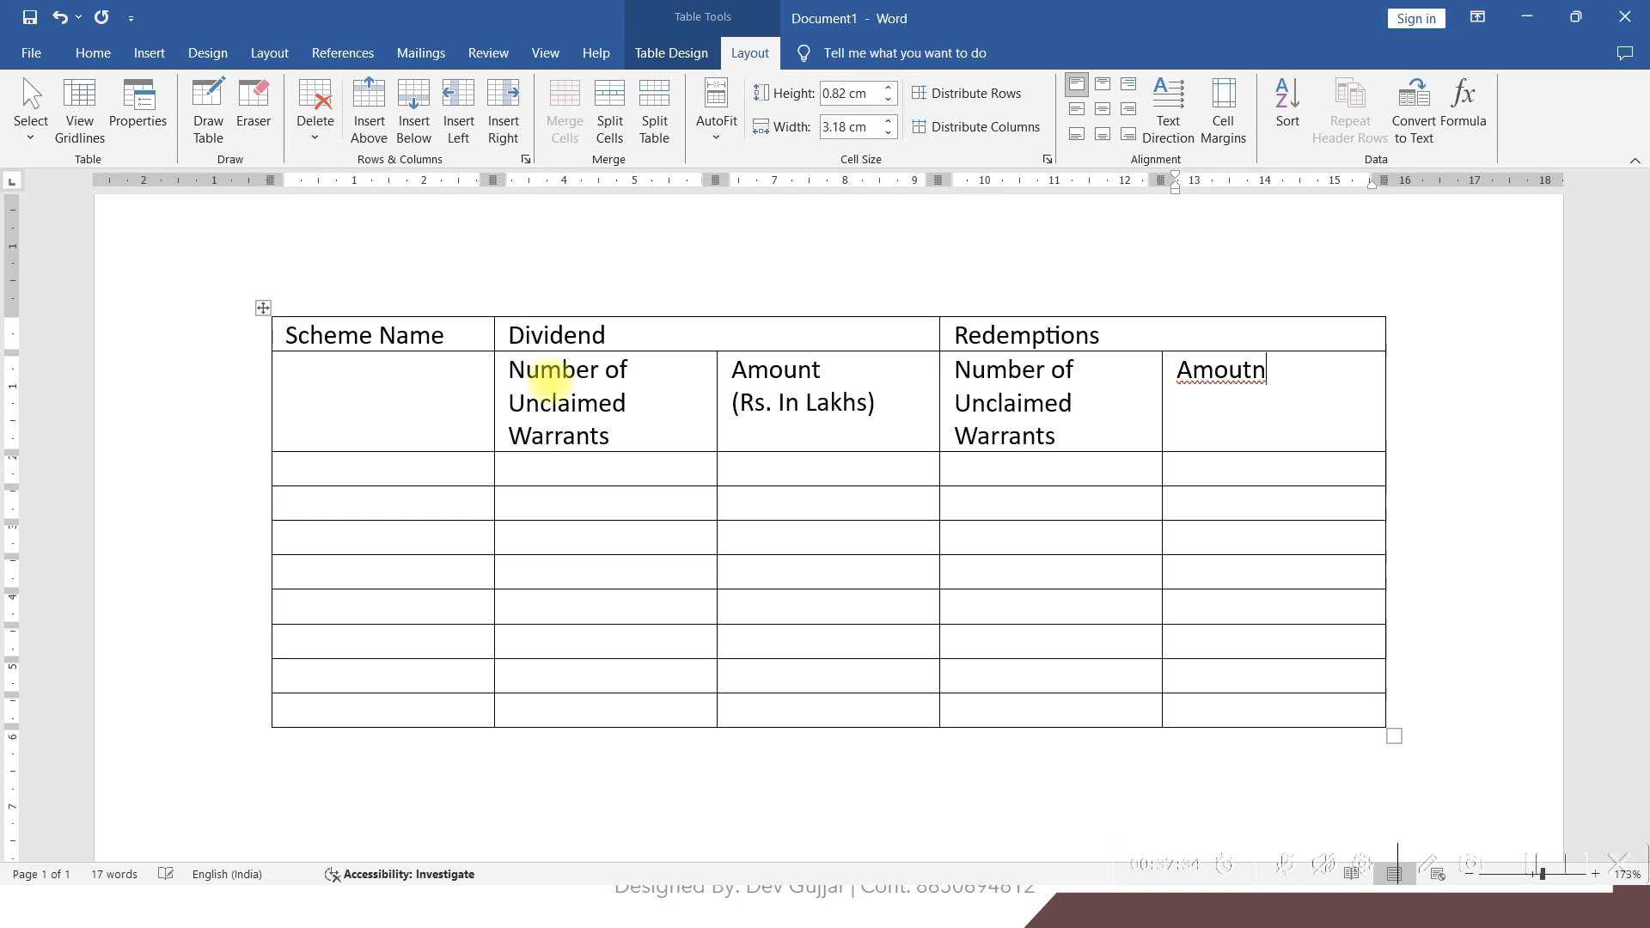
pyautogui.press('BackSpace')
pyautogui.press('BackSpace')
pyautogui.write('nt (Rs. In Lkah')
pyautogui.press('BackSpace')
pyautogui.press('BackSpace')
pyautogui.press('BackSpace')
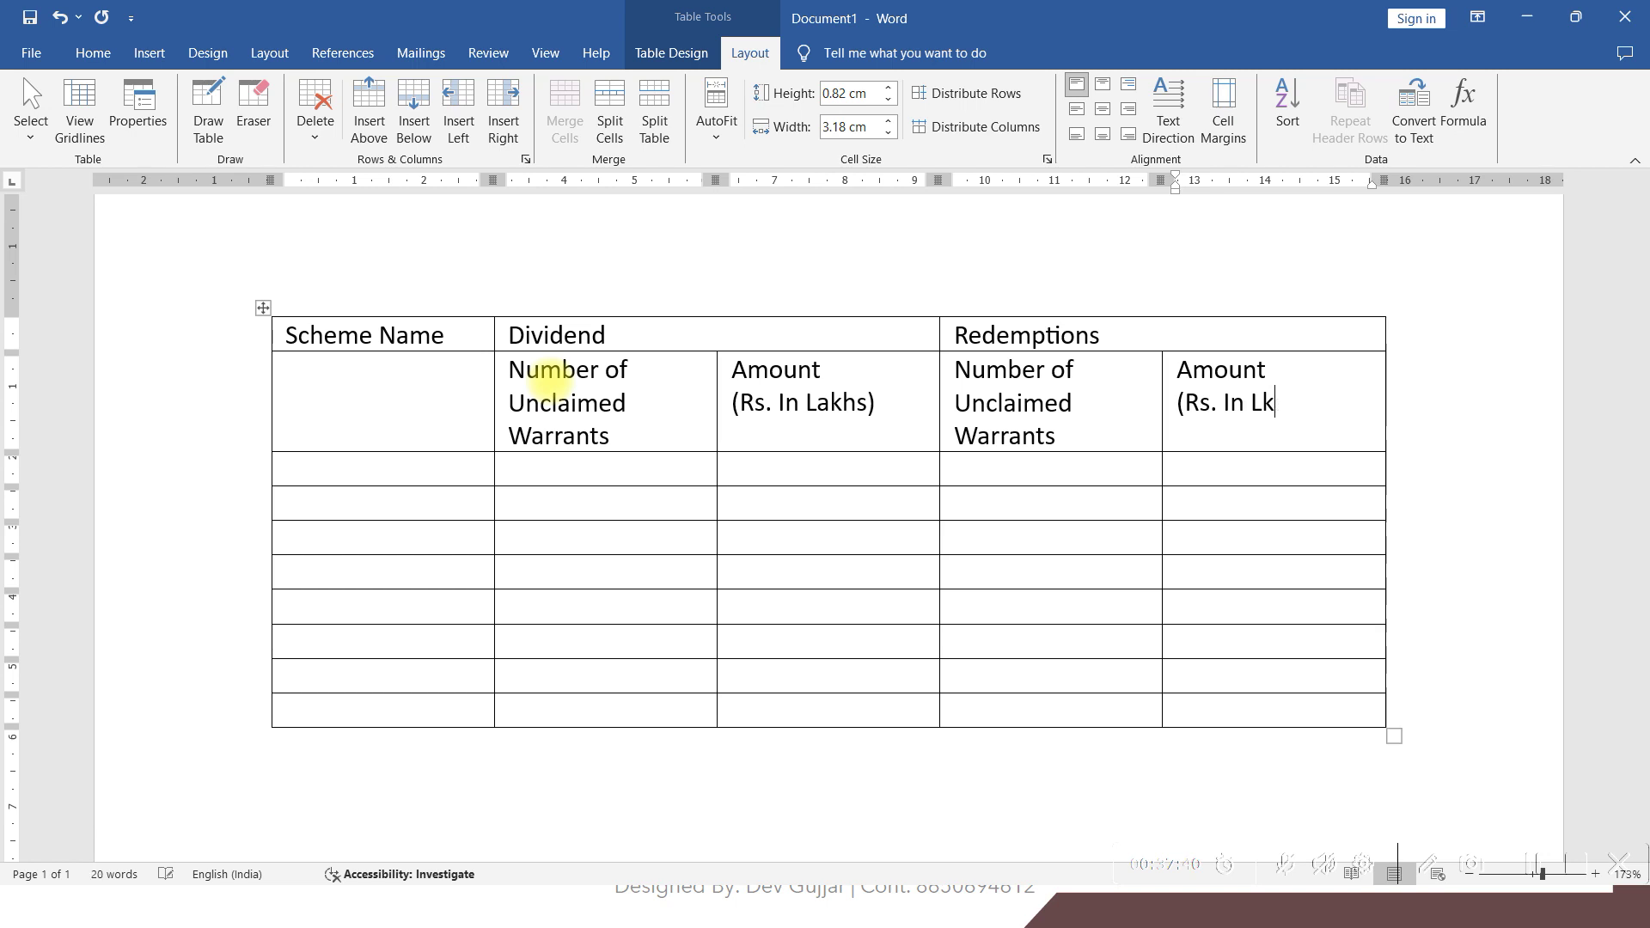
pyautogui.press('BackSpace')
pyautogui.write('akhs')
pyautogui.press('Tab')
pyautogui.hotkey('alt', 'Tab')
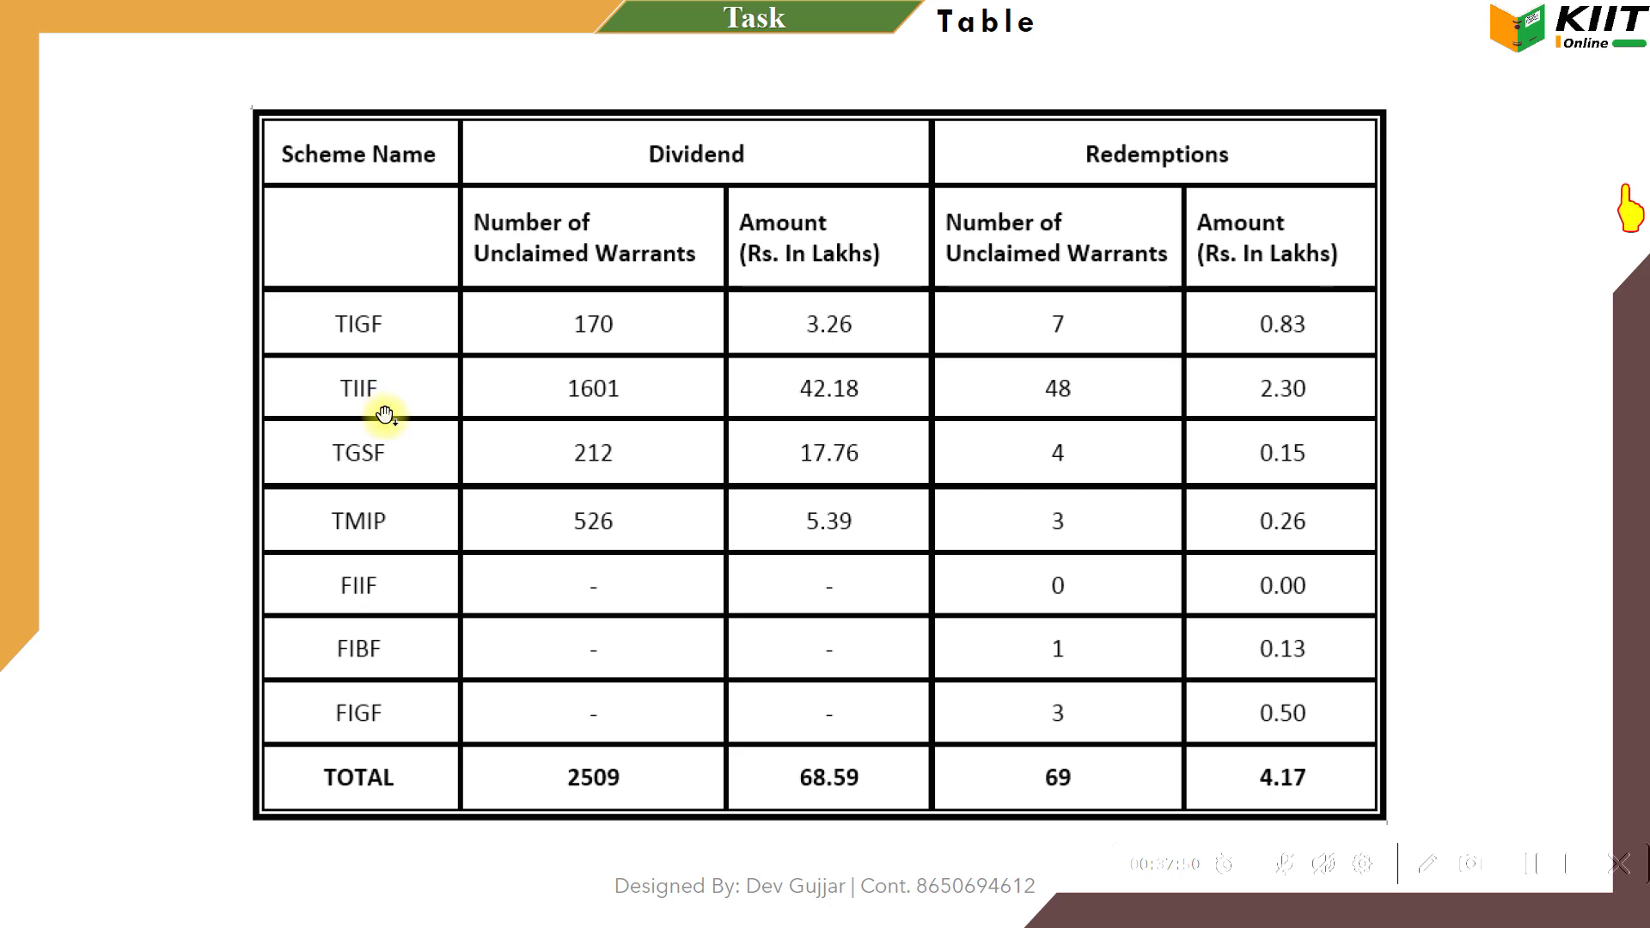
pyautogui.hotkey('alt', 'Tab')
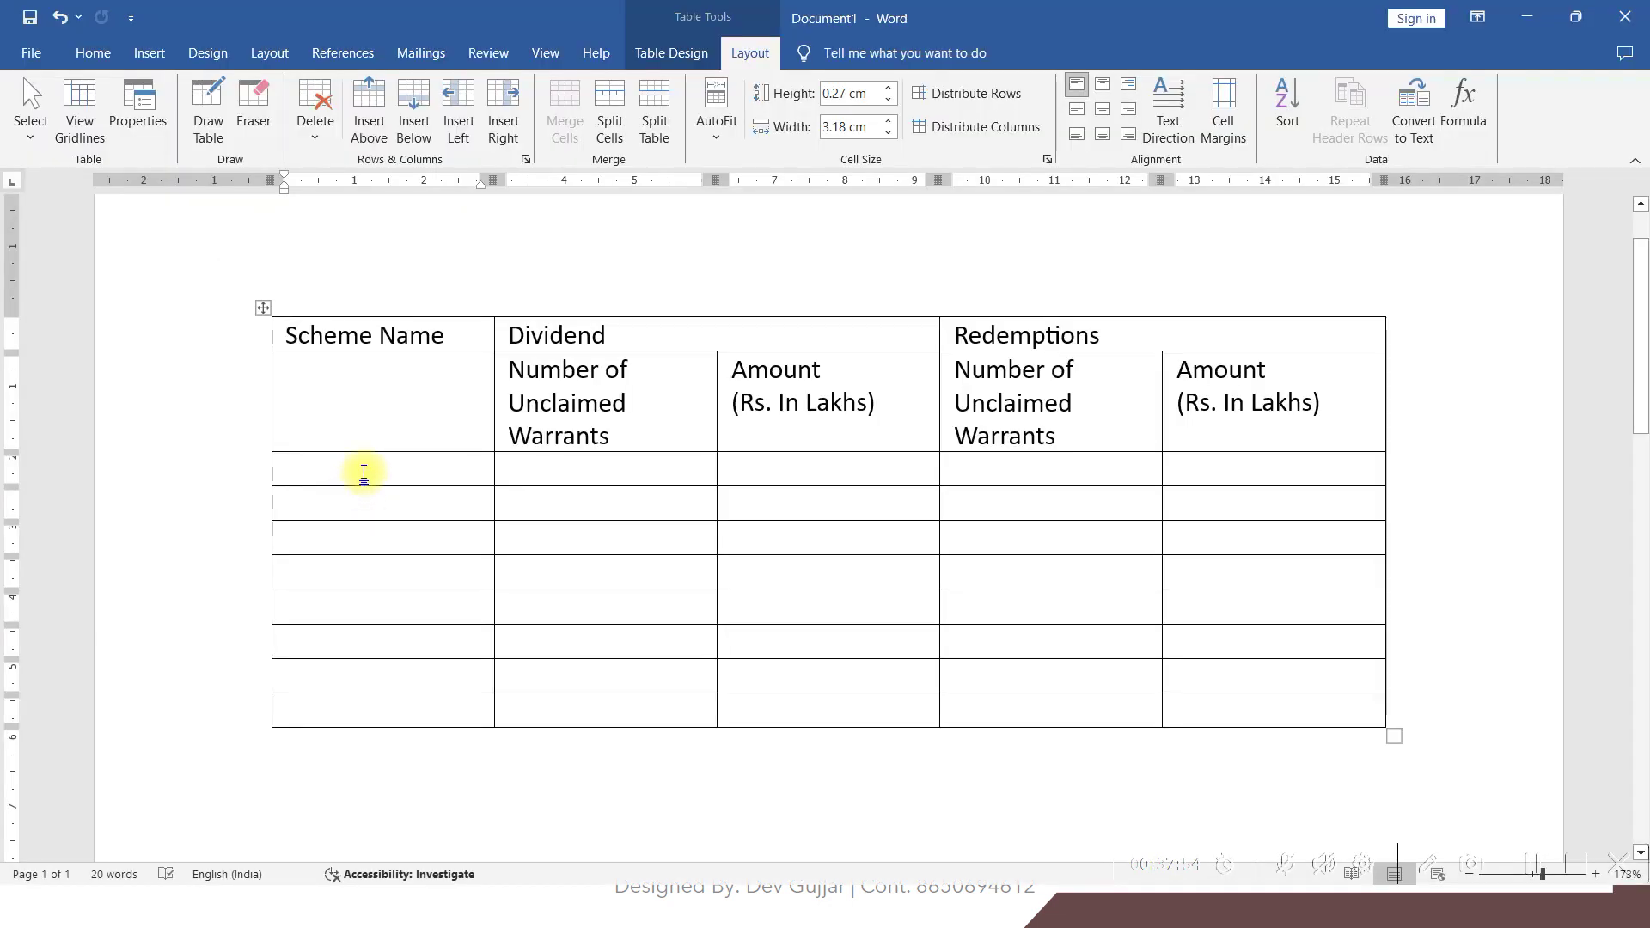
# Enter scheme names SDFG, DFGH and ERTE in the first column
pyautogui.write('SDFG')
pyautogui.click(334, 502)
pyautogui.write('DFGHW')
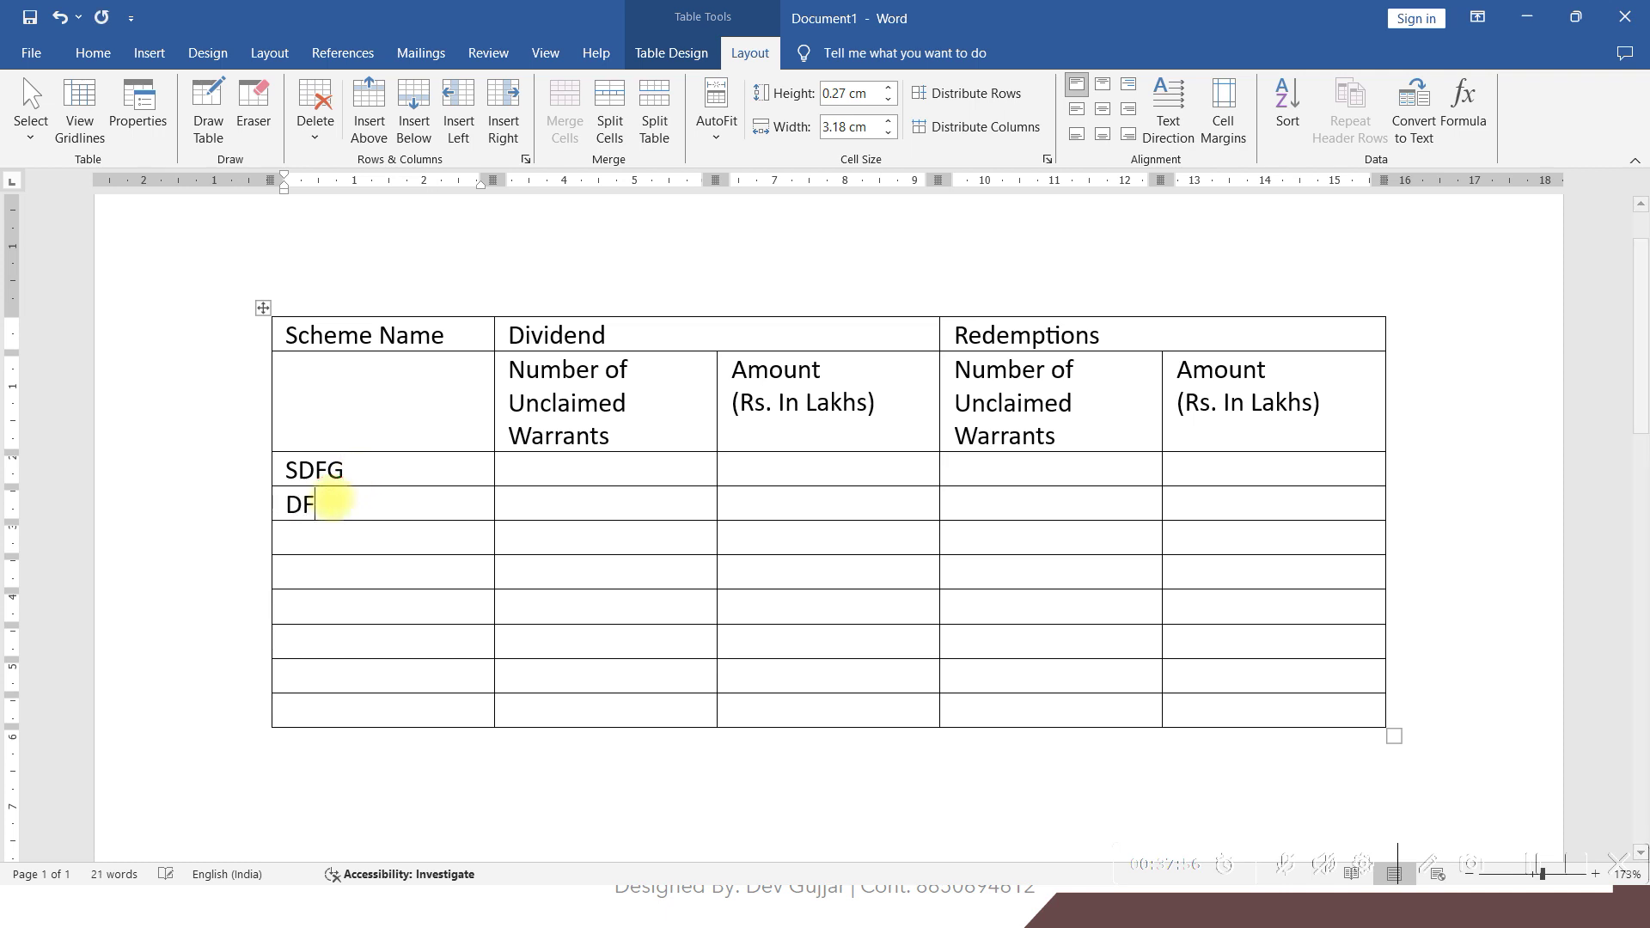
pyautogui.click(335, 534)
pyautogui.write('ERT')
pyautogui.click(389, 514)
pyautogui.press('BackSpace')
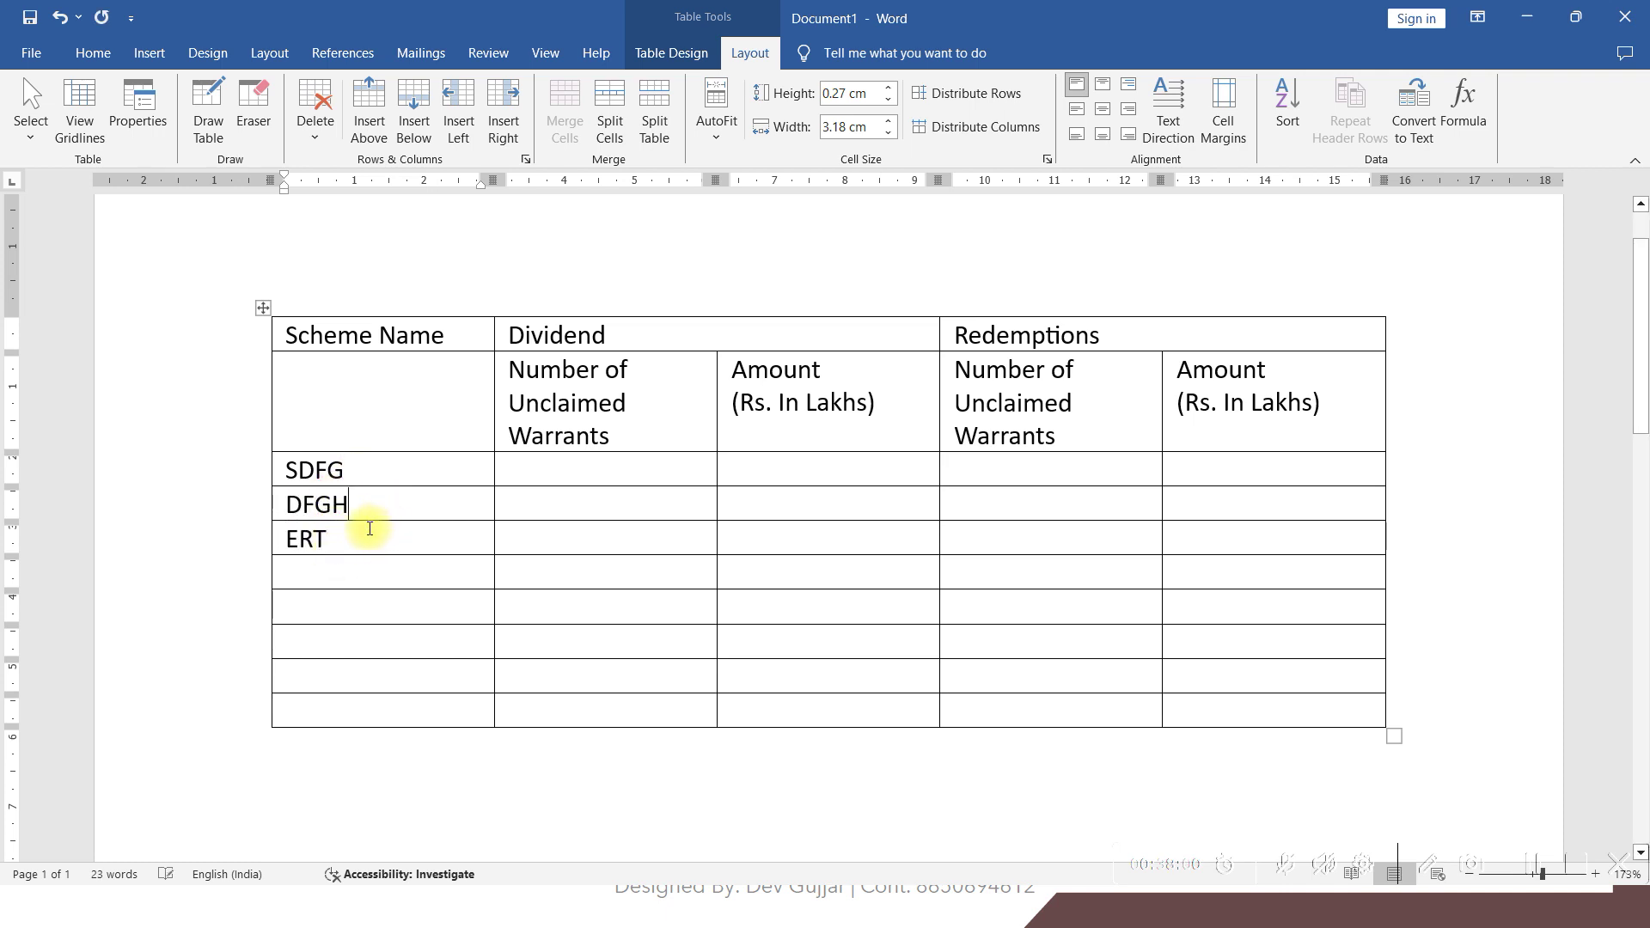
pyautogui.write('E')
# Add scheme names ERTY, ADFG, FVBN and WSGD below them
pyautogui.click(349, 576)
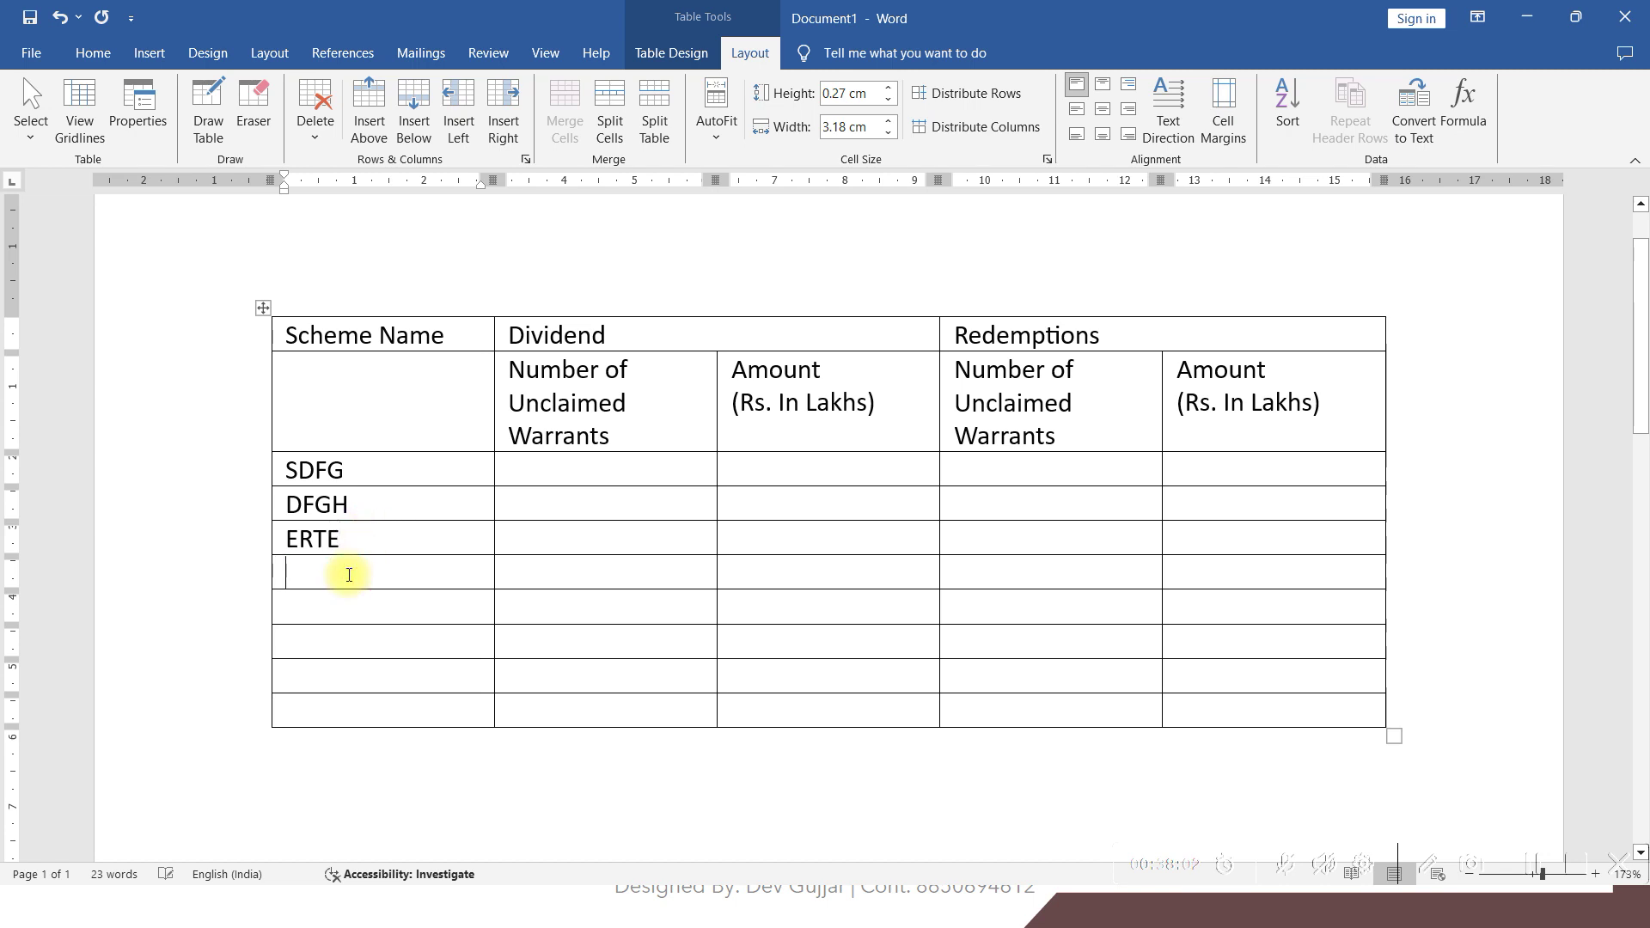
pyautogui.write('ERTY')
pyautogui.click(342, 616)
pyautogui.write('ADFG')
pyautogui.click(340, 640)
pyautogui.write('FVBN')
pyautogui.click(324, 670)
pyautogui.write('WSG')
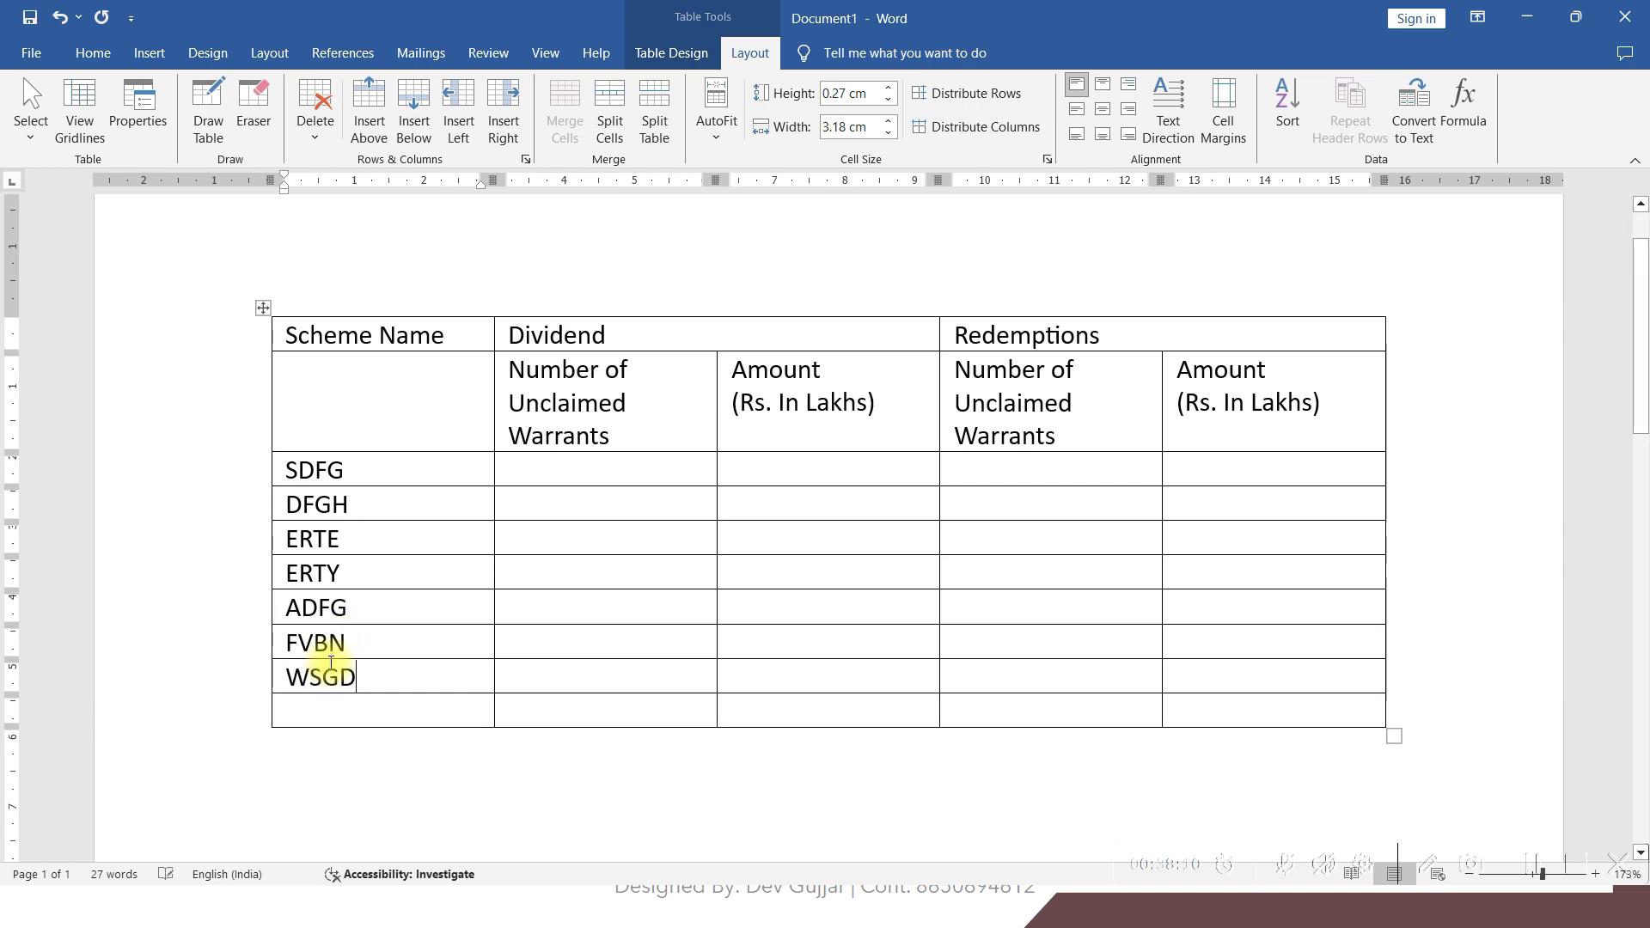
pyautogui.hotkey('alt', 'Tab')
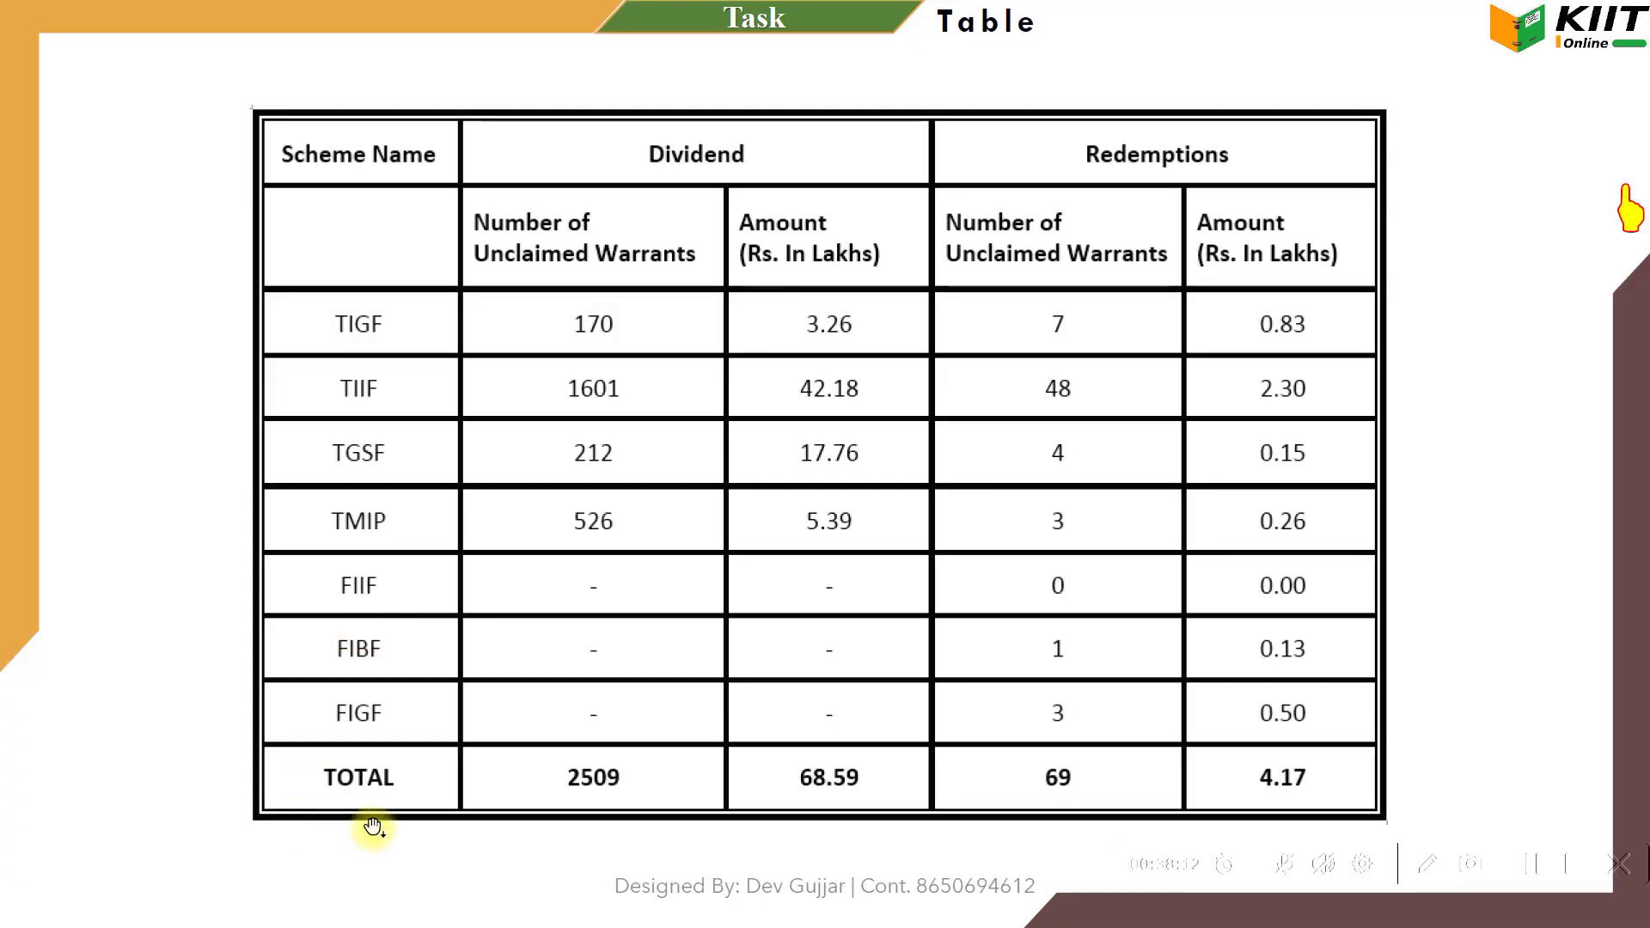
pyautogui.hotkey('alt', 'Tab')
# Label the last row TOTAL and check the reference table for values
pyautogui.click(359, 712)
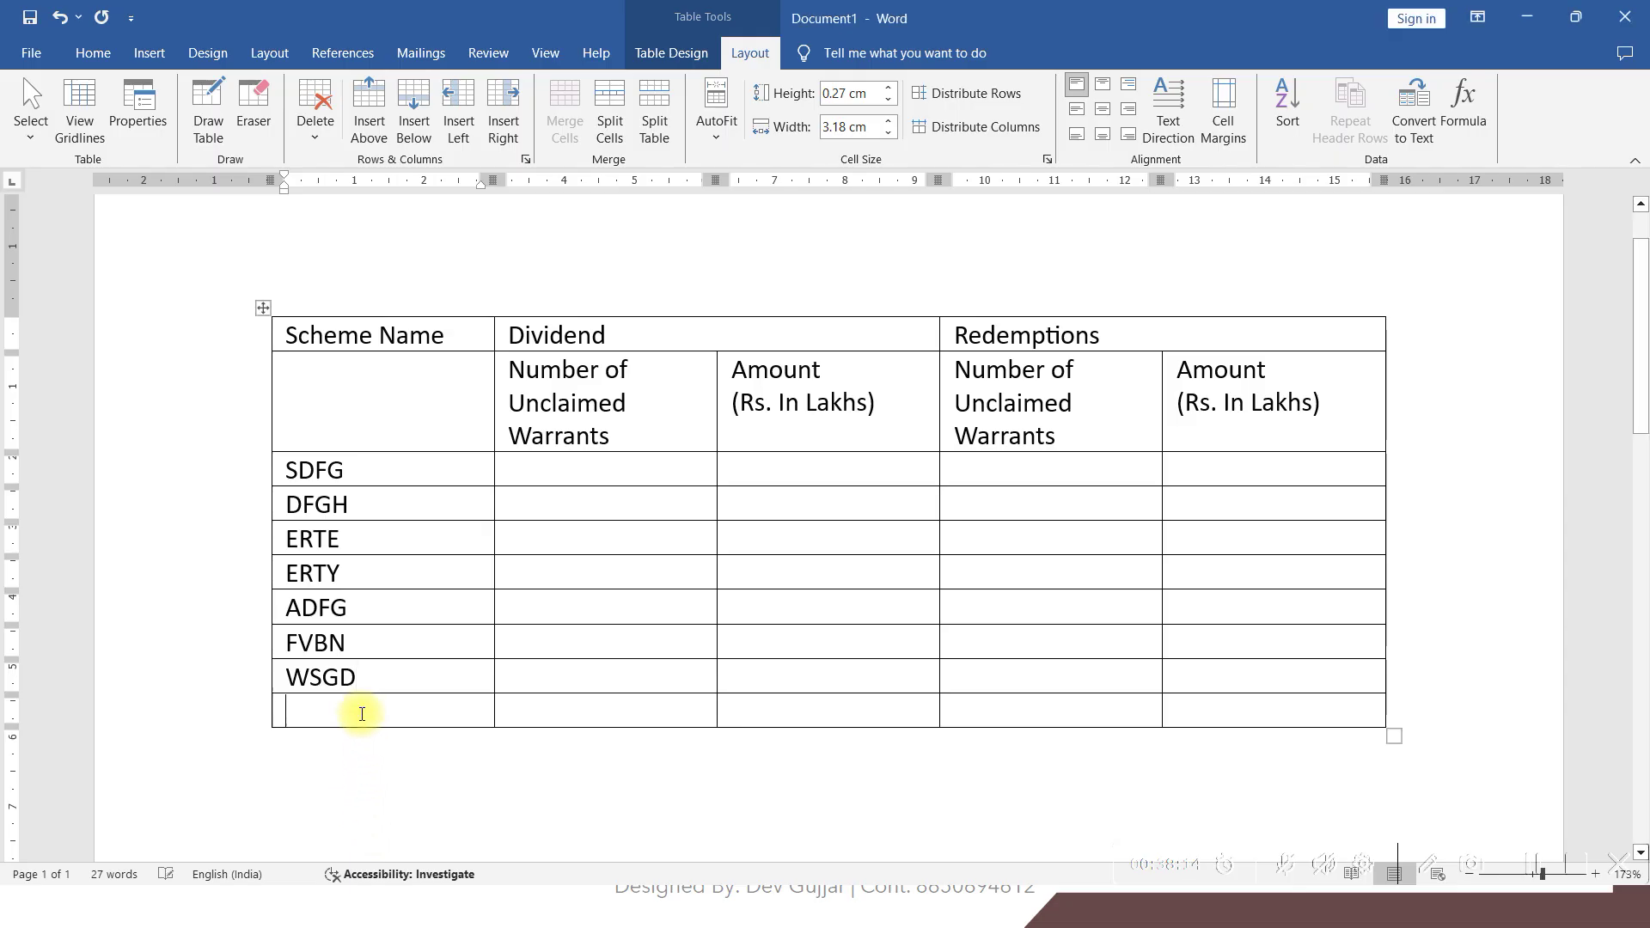
pyautogui.write('TOTAL')
pyautogui.press('Tab')
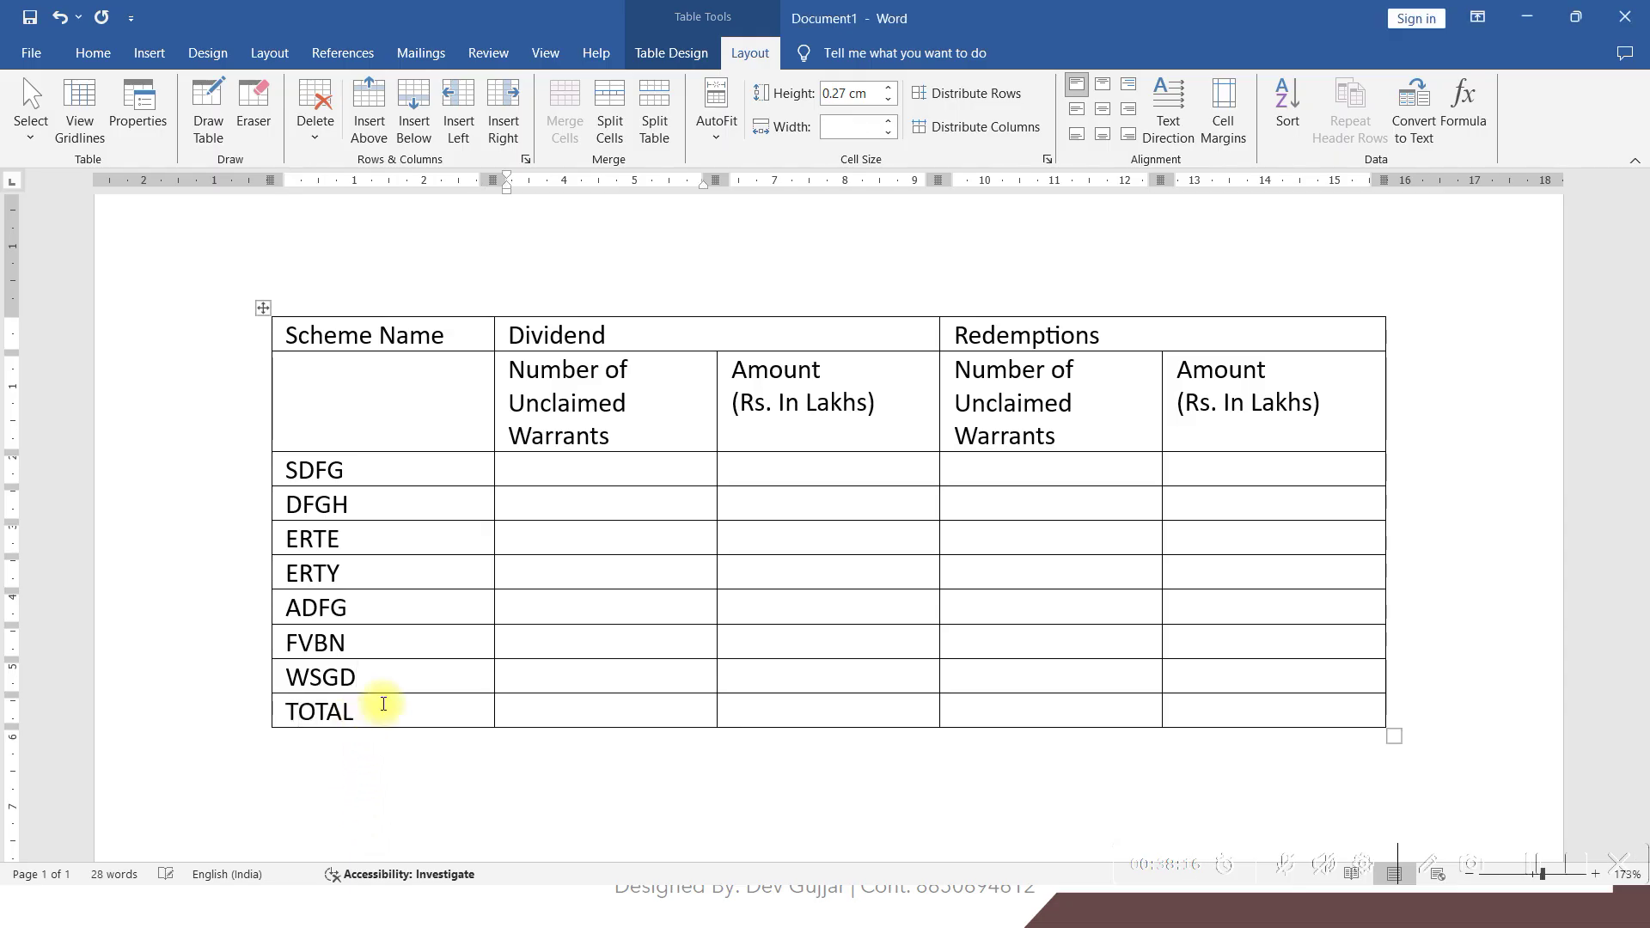
pyautogui.click(544, 472)
pyautogui.hotkey('alt', 'Tab')
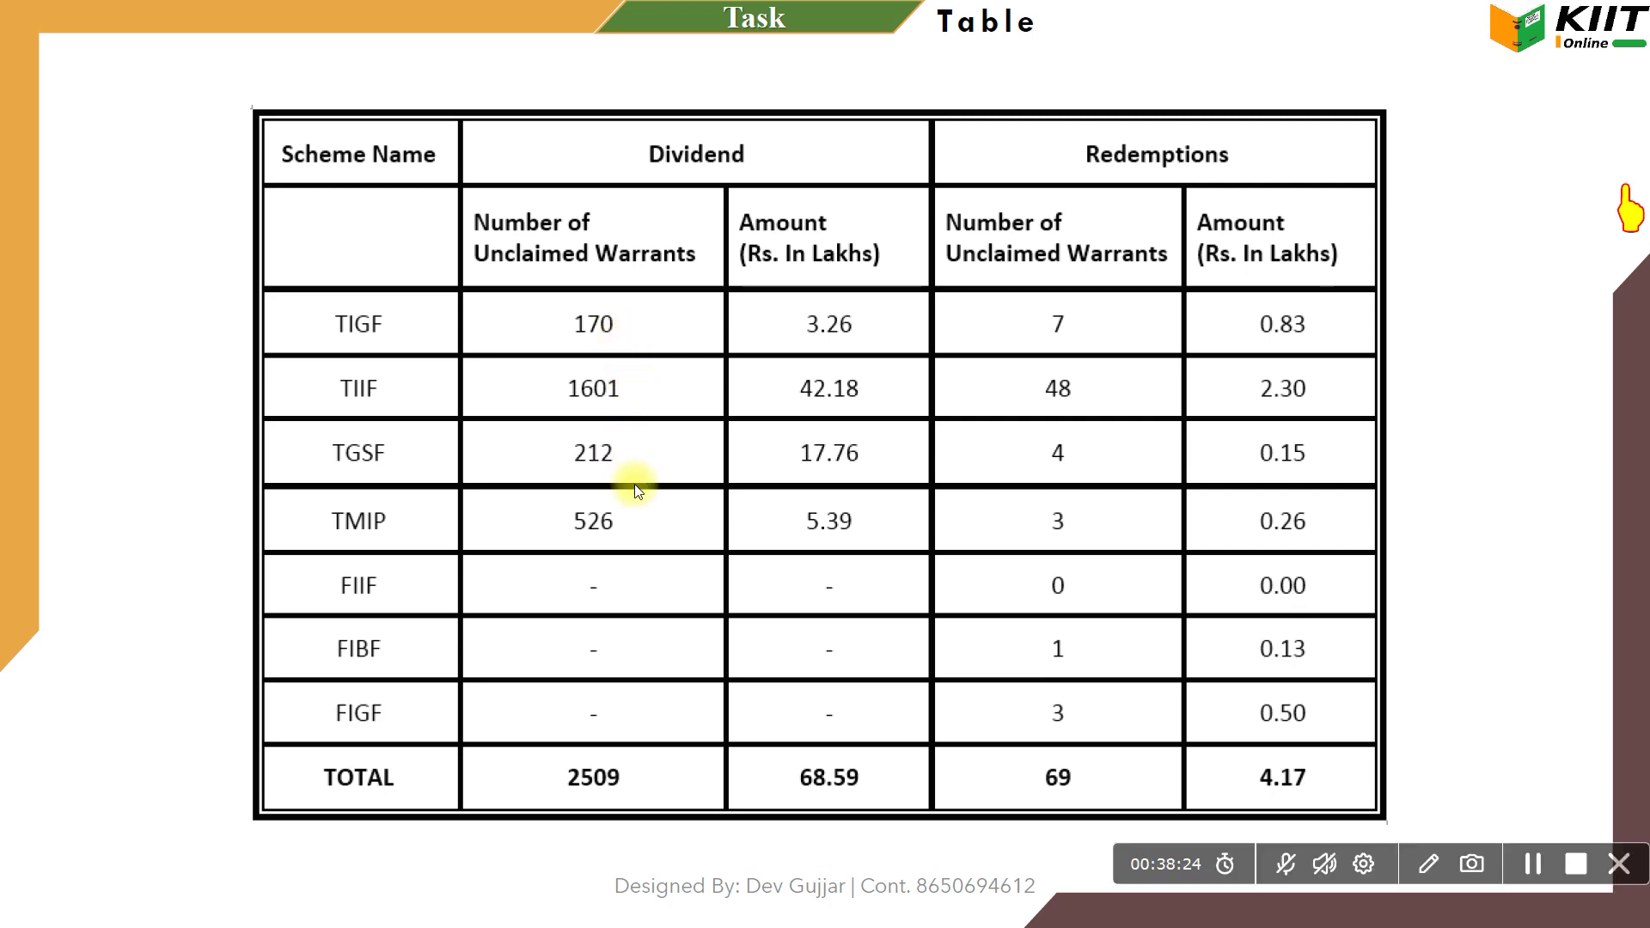
# Type 170, 1601, 212 and 526 down the Dividend warrants column for SDFG through ERTY
pyautogui.hotkey('alt', 'Tab')
pyautogui.write('170.')
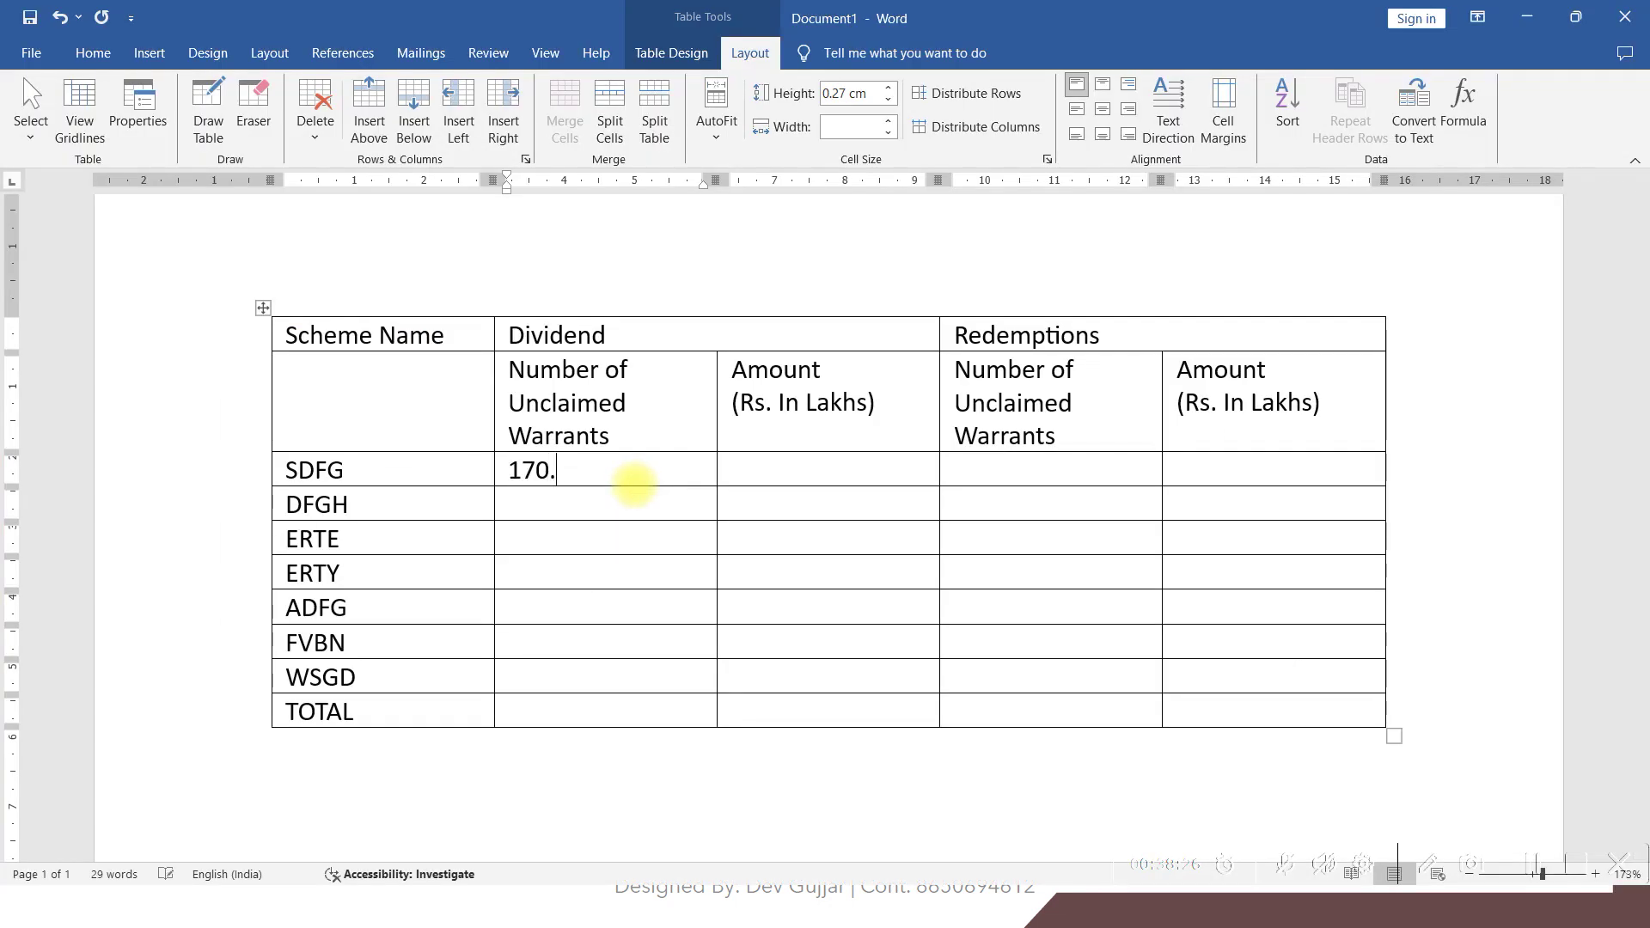
pyautogui.press('Down')
pyautogui.write('1601')
pyautogui.press('Down')
pyautogui.write('2')
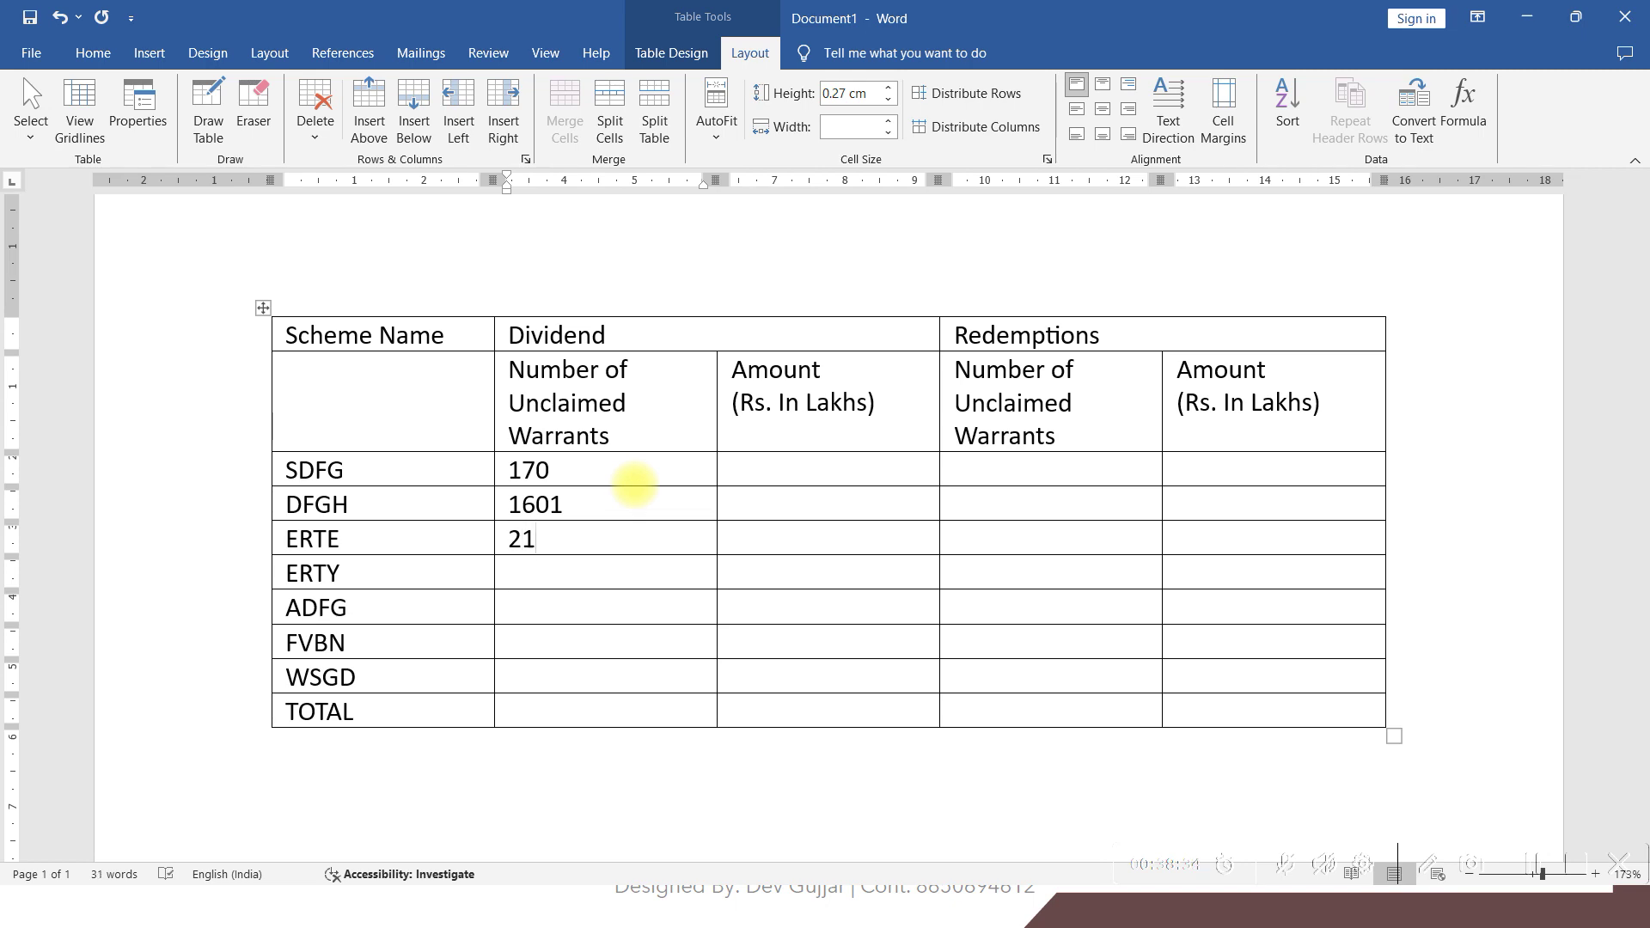
pyautogui.hotkey('alt', 'Tab')
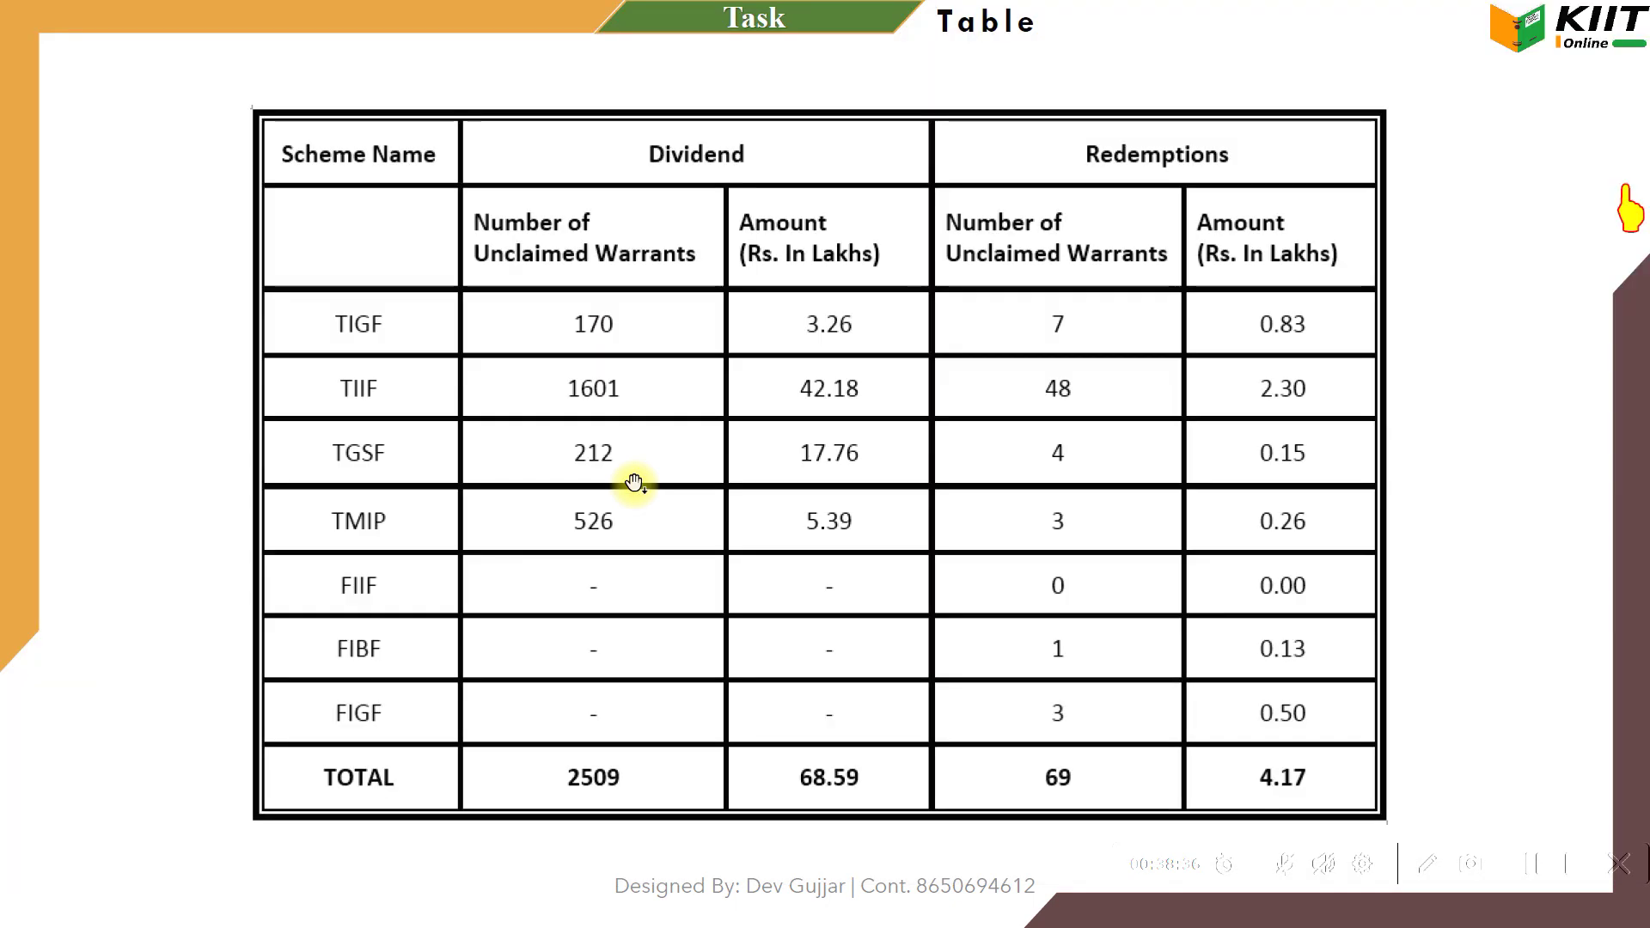
pyautogui.hotkey('alt', 'Tab')
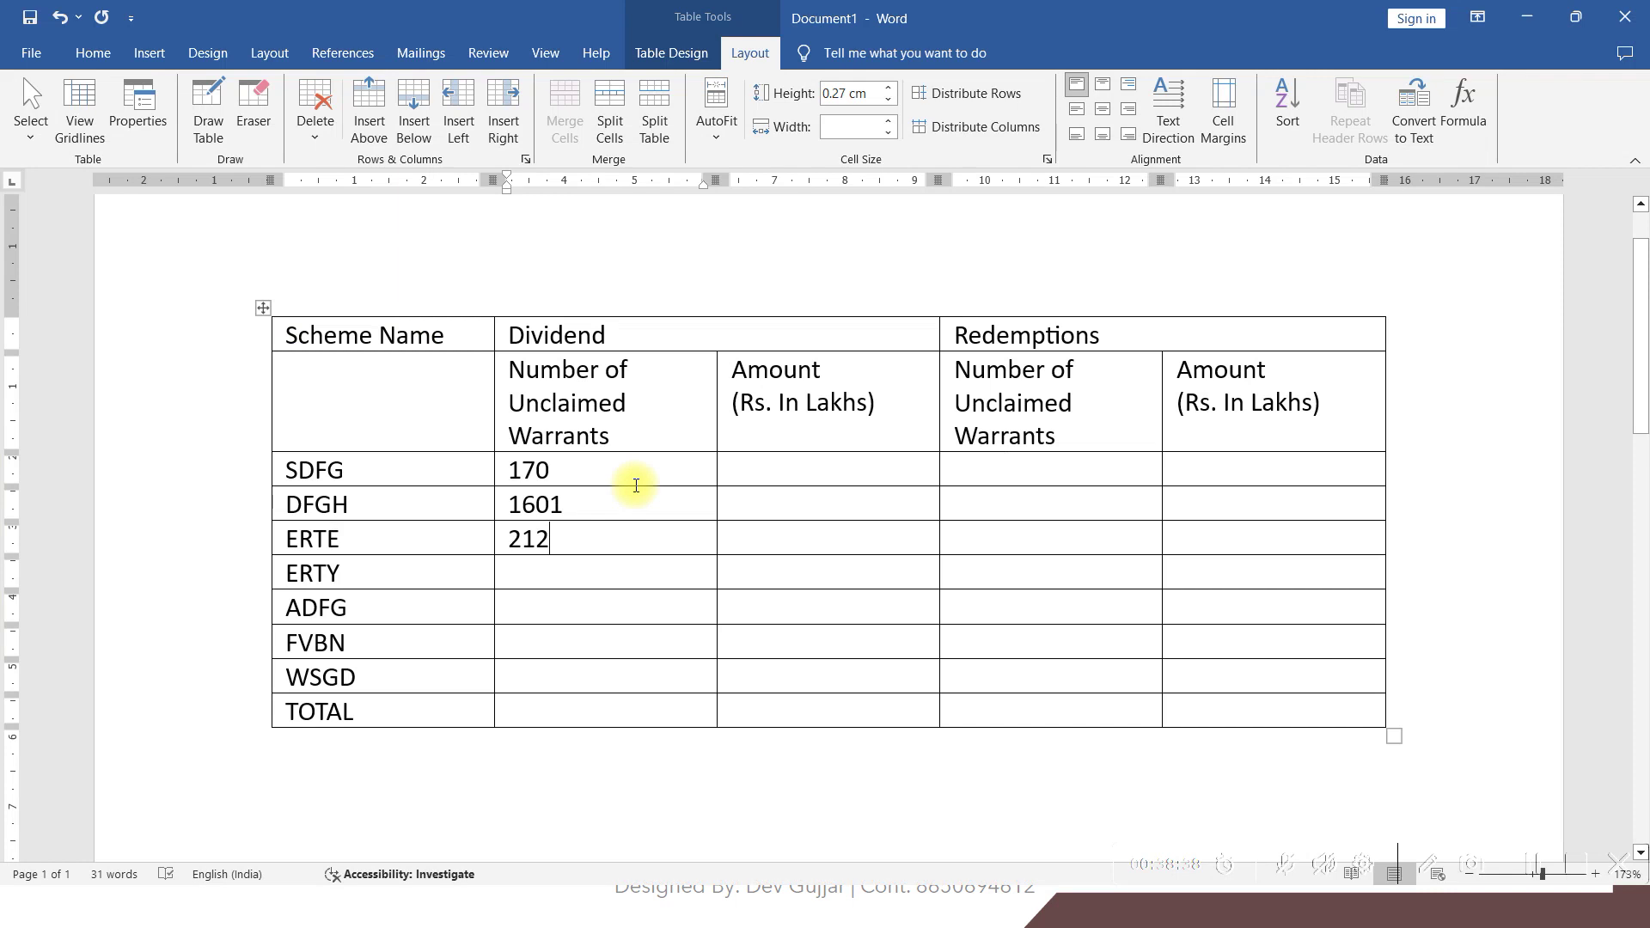
pyautogui.write('526')
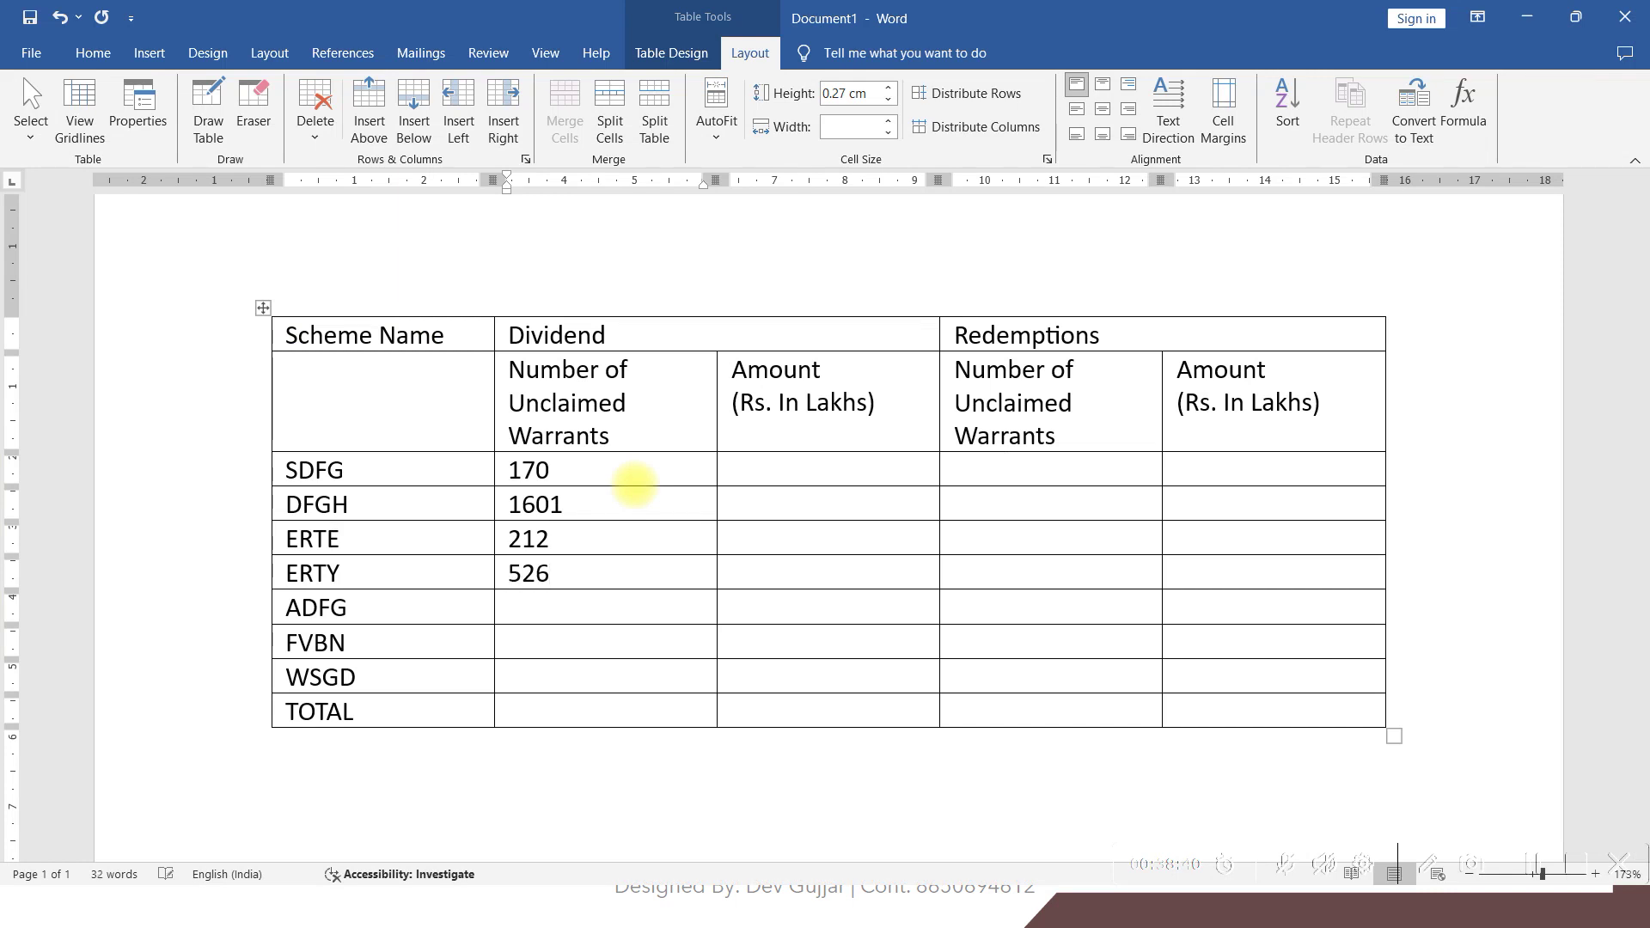
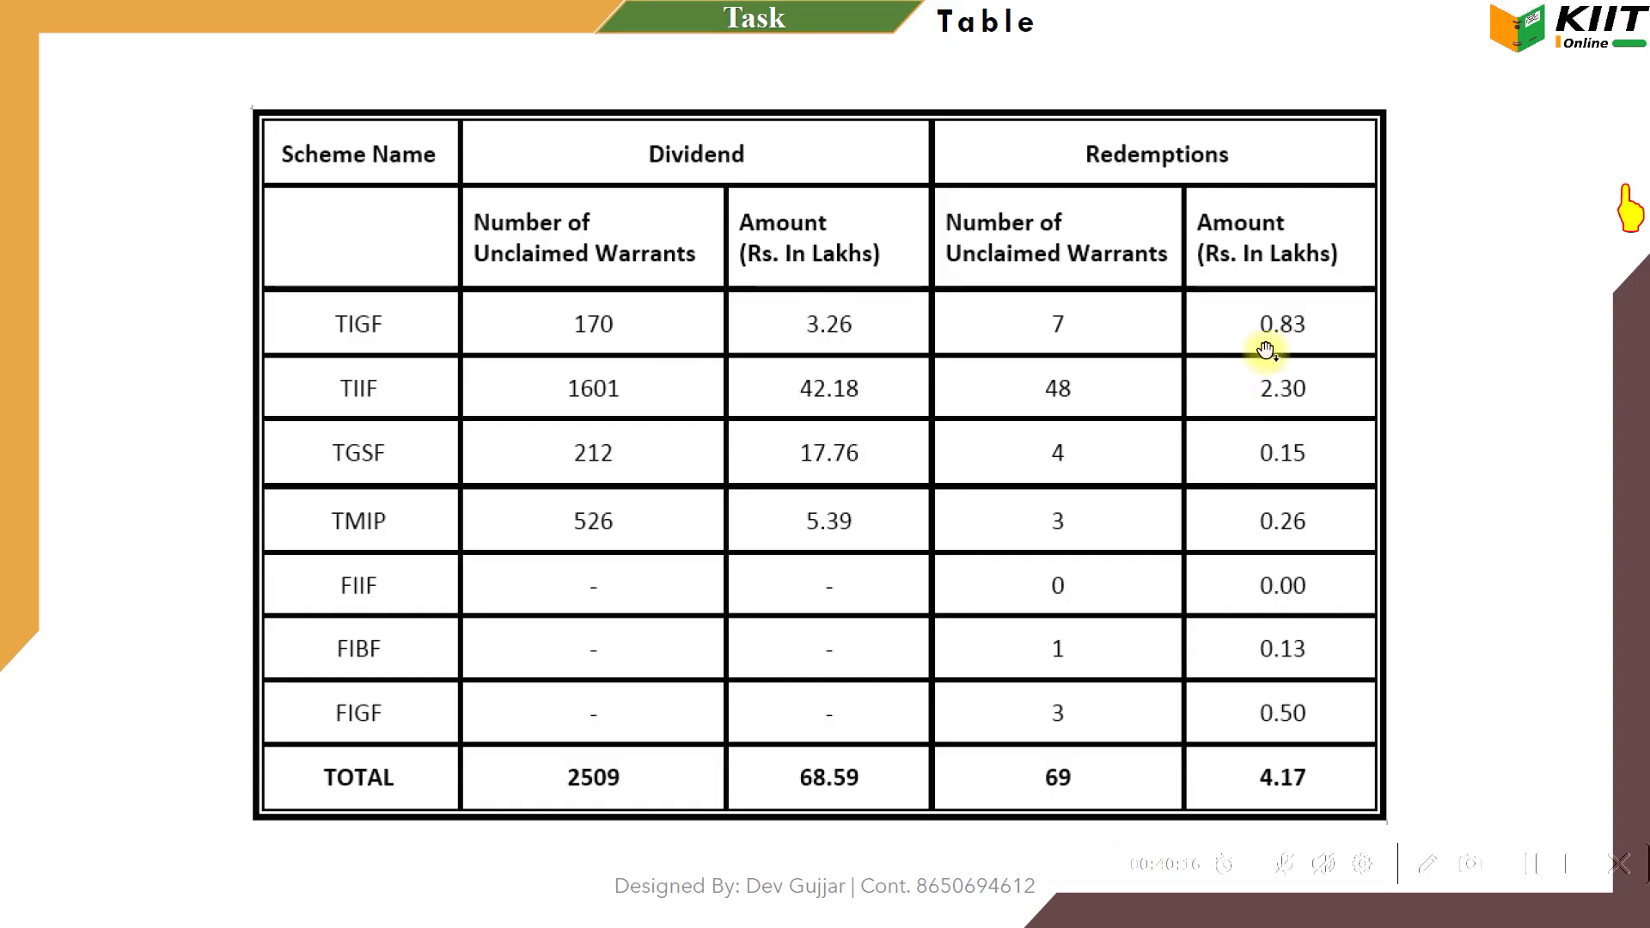
# Enter redemption amounts 0.83, 2.30 and 0.15 for the SDFG, DFGH and ERTE rows
pyautogui.hotkey('alt', 'Tab')
pyautogui.click(1244, 456)
pyautogui.write('0.')
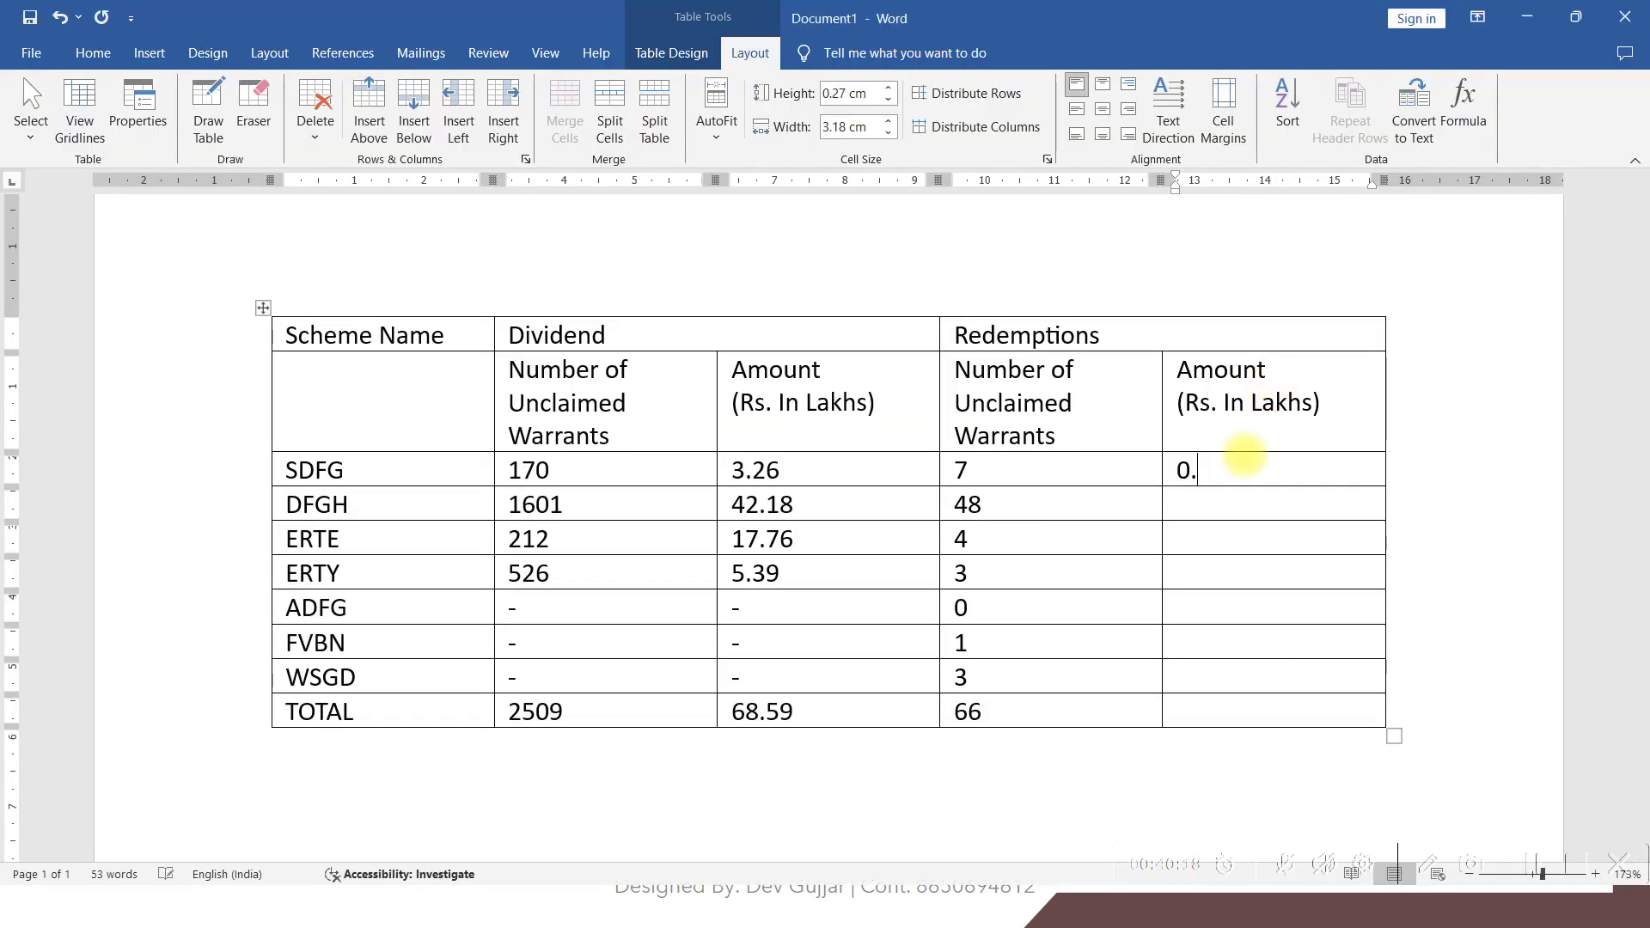
pyautogui.hotkey('alt', 'Tab')
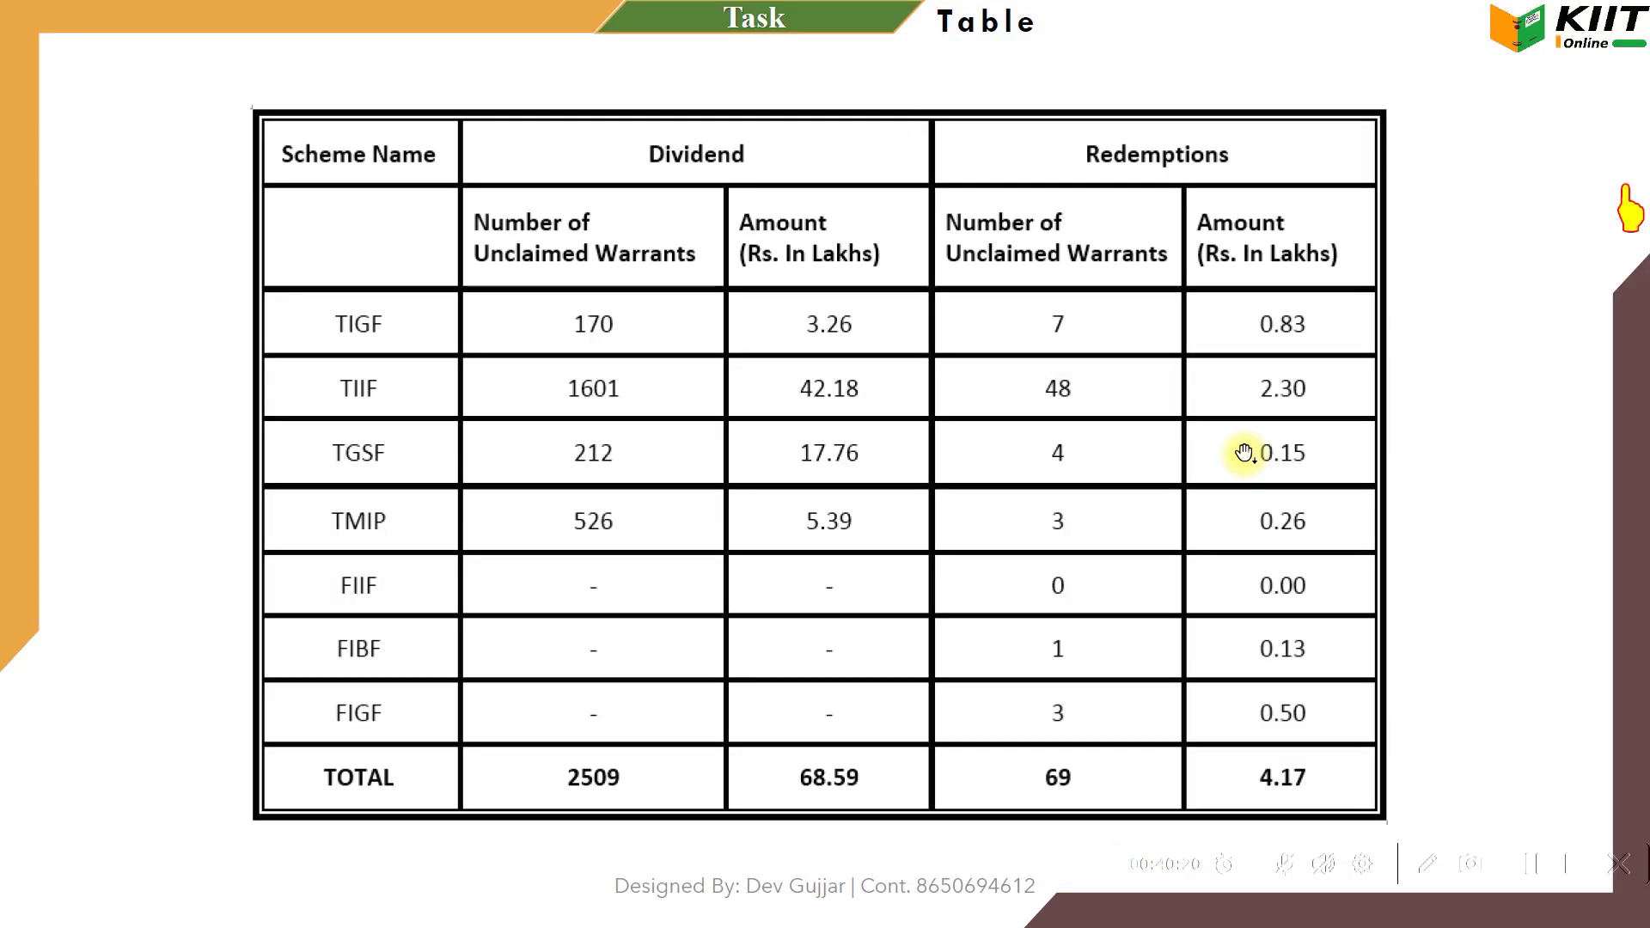
pyautogui.hotkey('alt', 'Tab')
pyautogui.write('2.3')
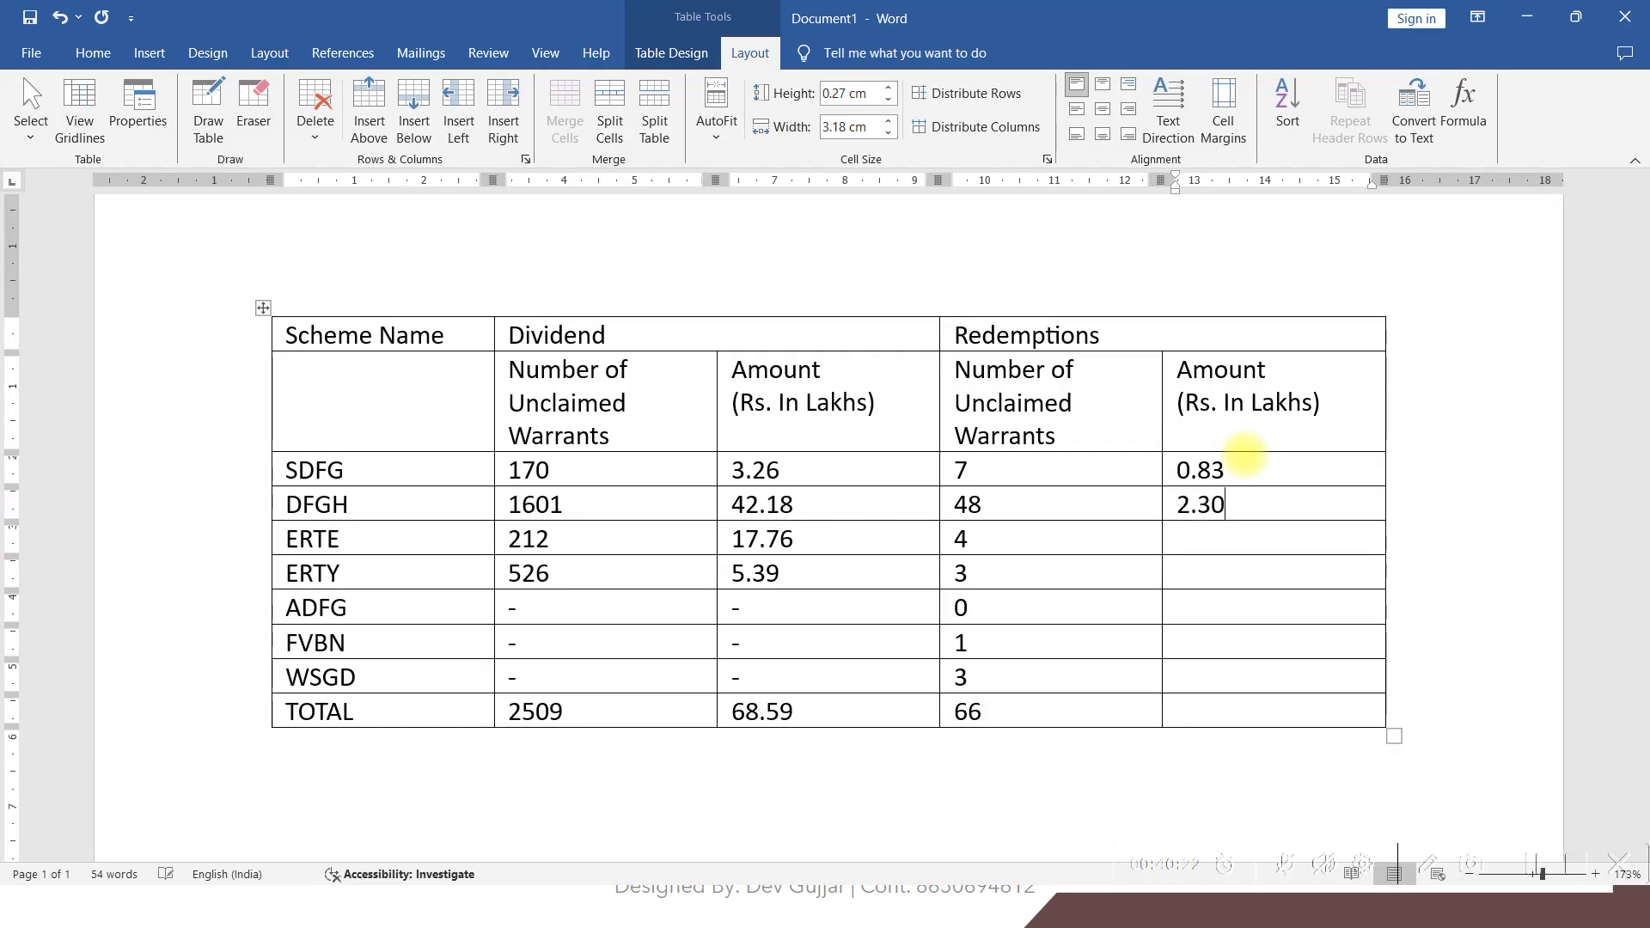
pyautogui.press('Down')
pyautogui.hotkey('alt', 'Tab')
pyautogui.hotkey('alt', 'Tab')
pyautogui.write('10')
# Enter redemption amounts 0.26, 0.00, 0.13 and 0.50 for the remaining rows through WSGD
pyautogui.hotkey('alt', 'Tab')
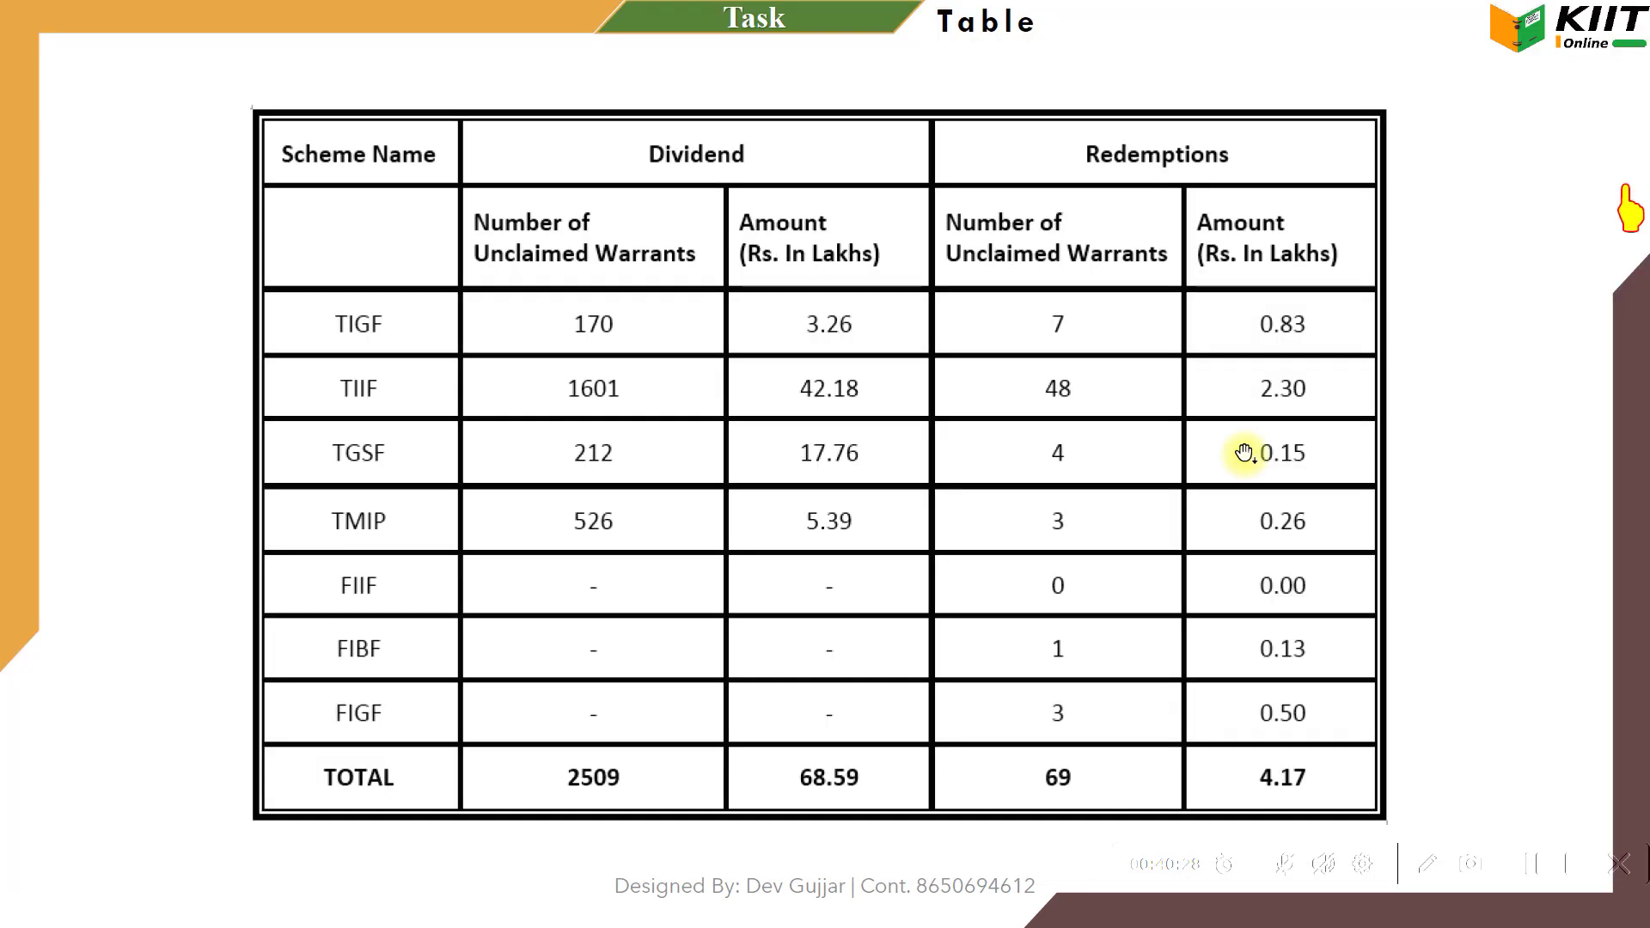
pyautogui.hotkey('alt', 'Tab')
pyautogui.write('0.')
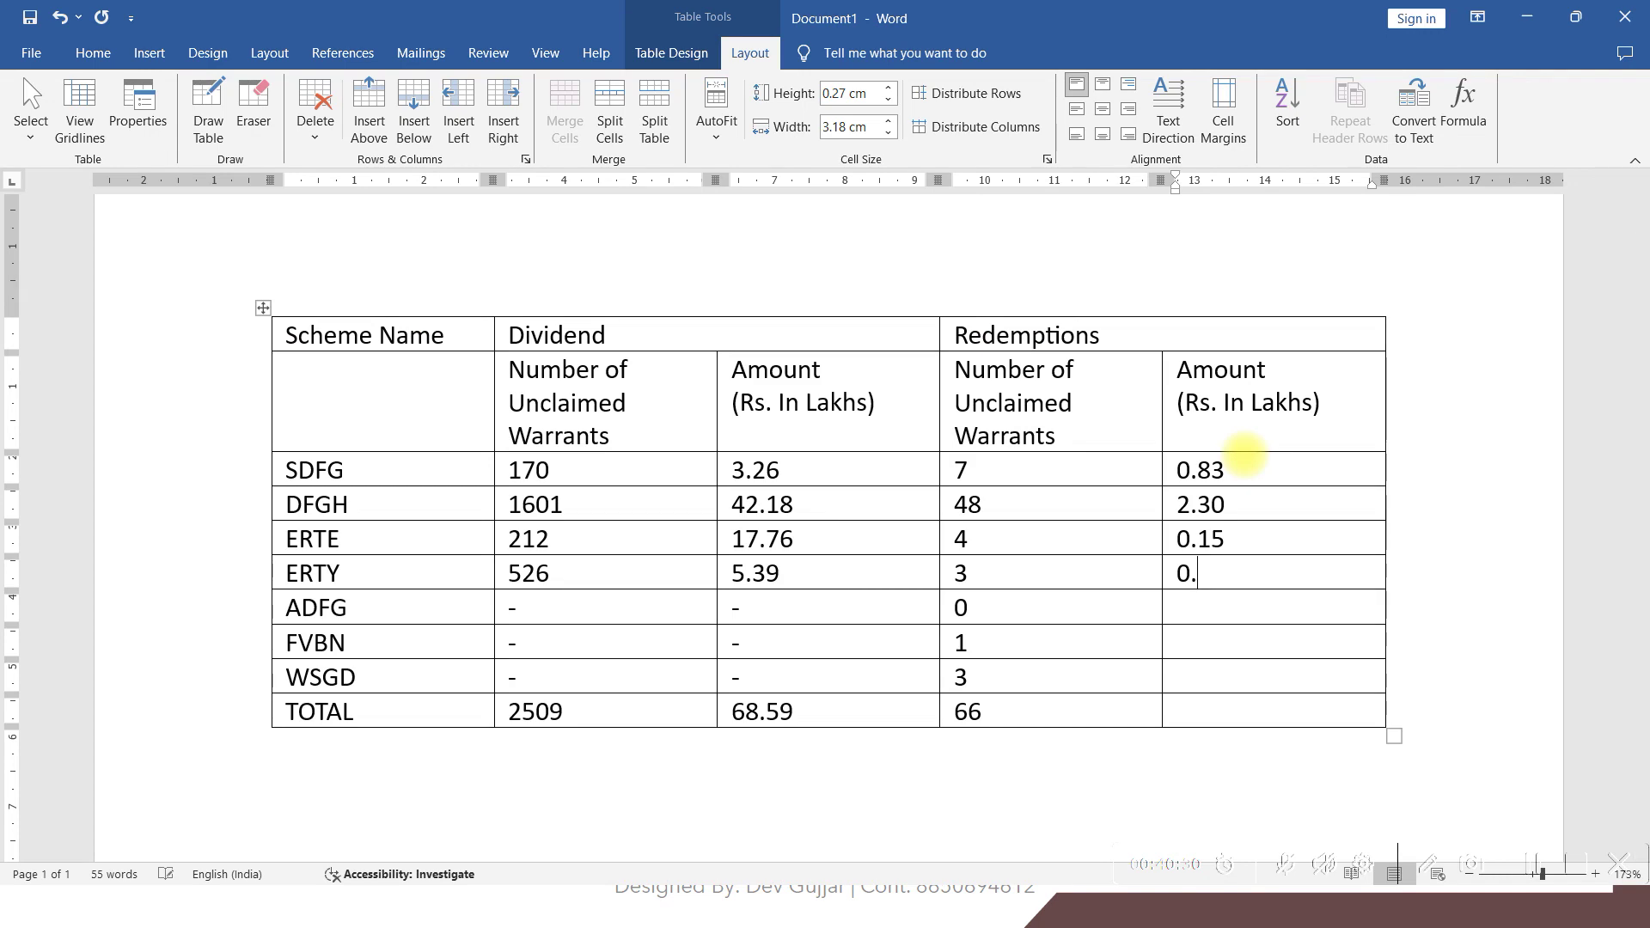
pyautogui.hotkey('alt', 'Tab')
pyautogui.hotkey('alt', 'Tab')
pyautogui.write('0.0')
pyautogui.hotkey('alt', 'Tab')
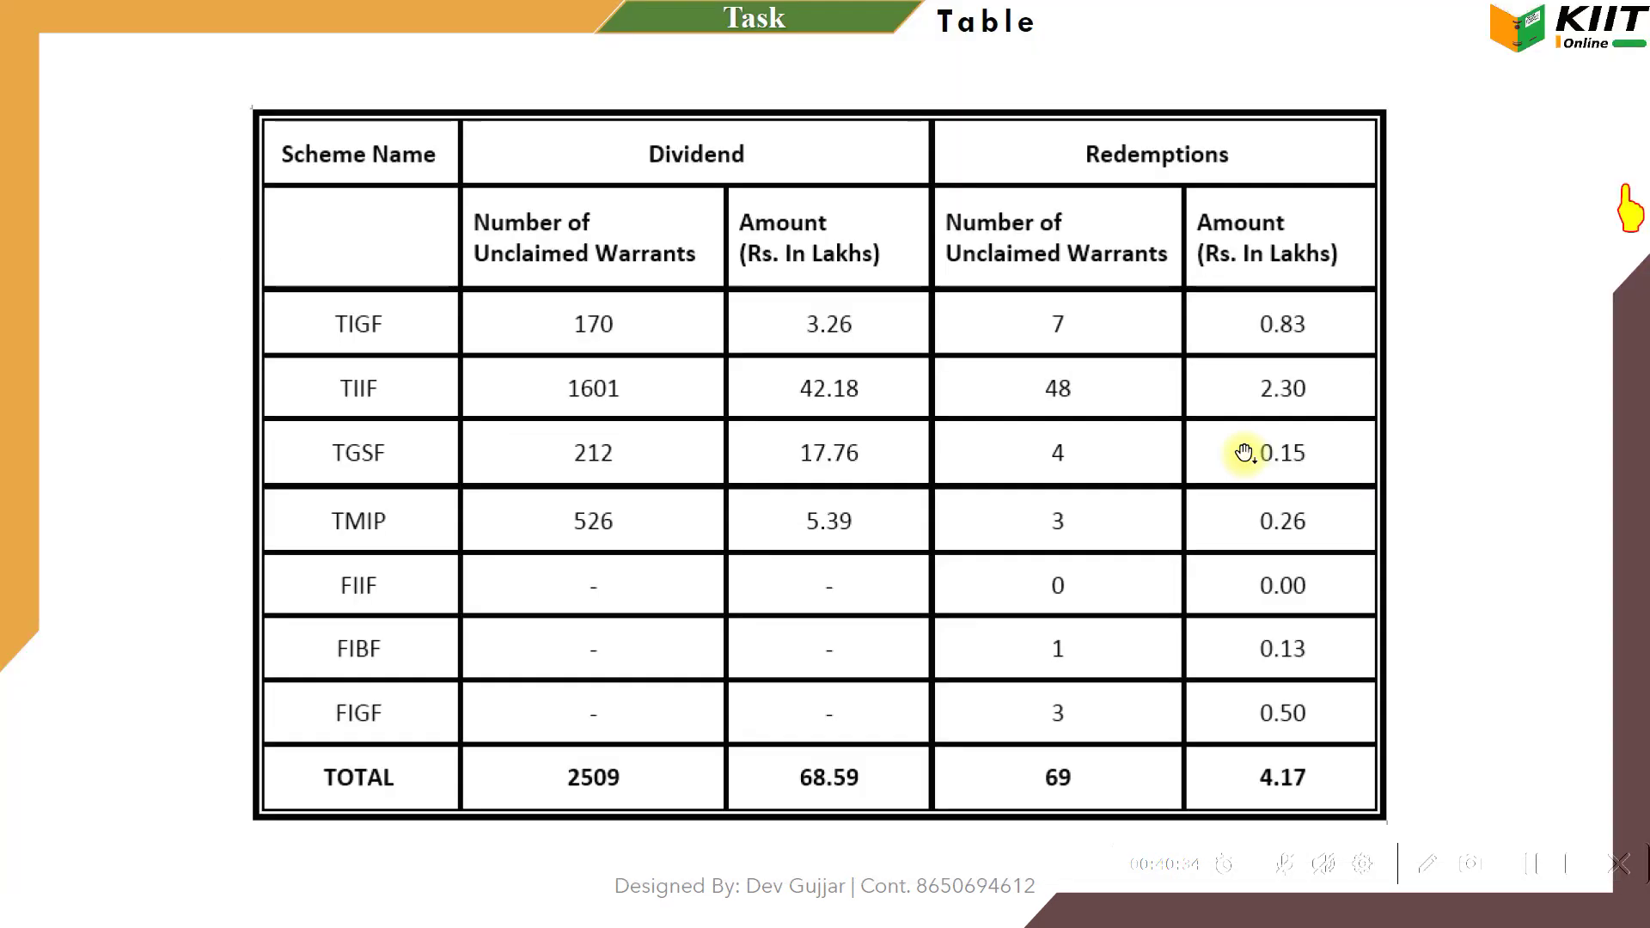
pyautogui.hotkey('alt', 'Tab')
pyautogui.write('0.1')
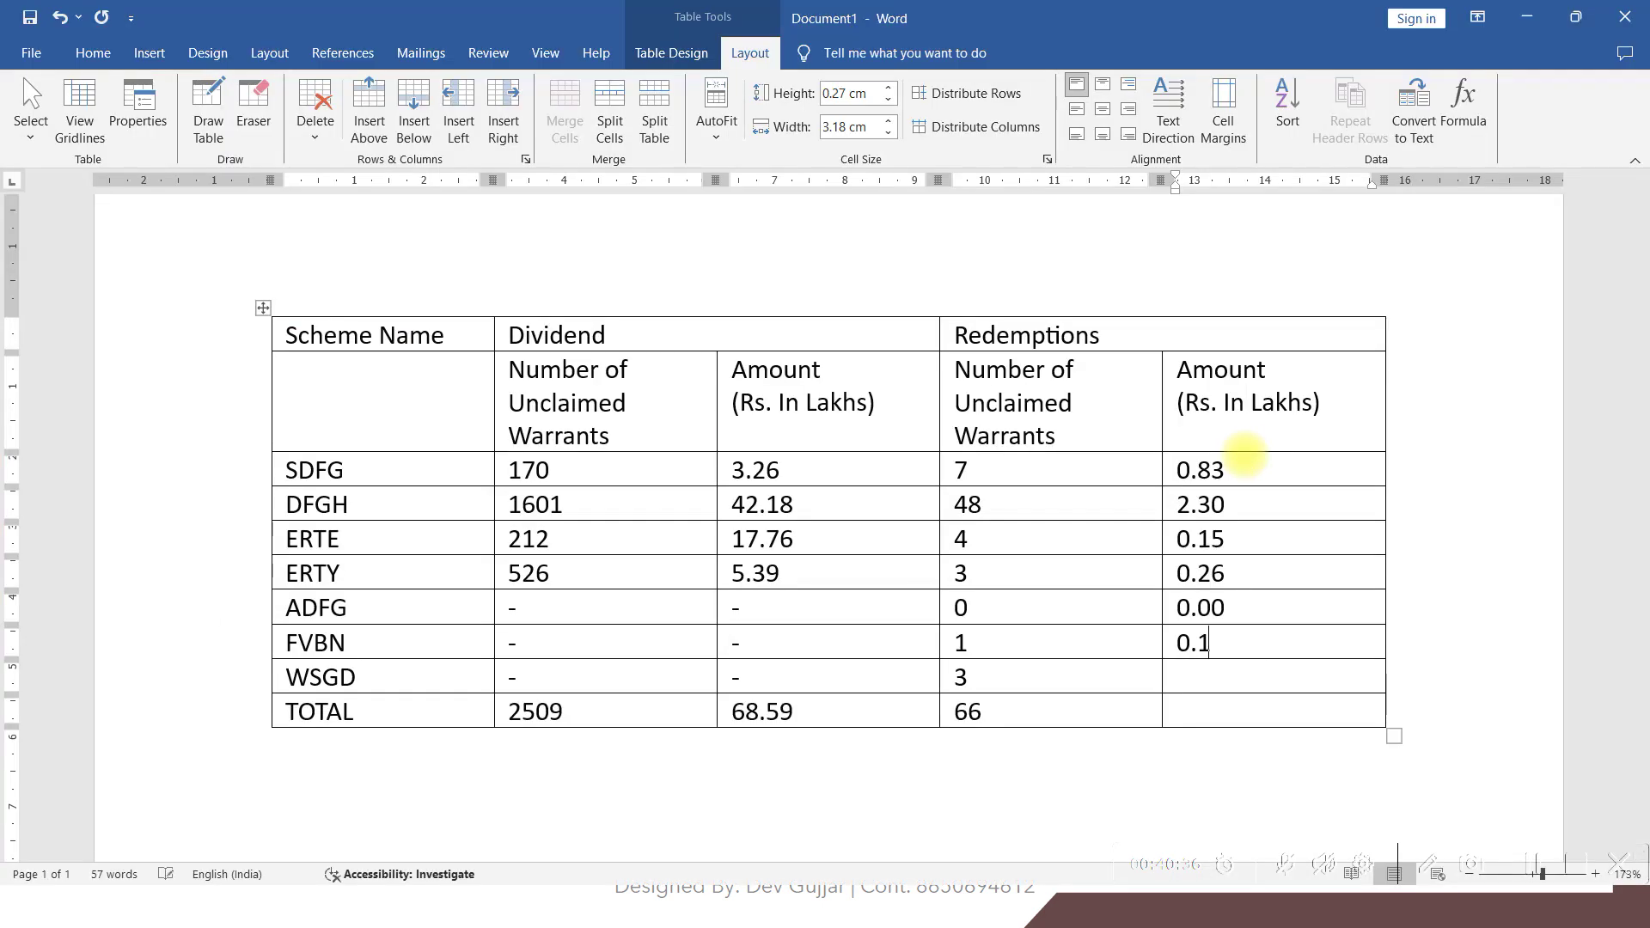
pyautogui.hotkey('alt', 'Tab')
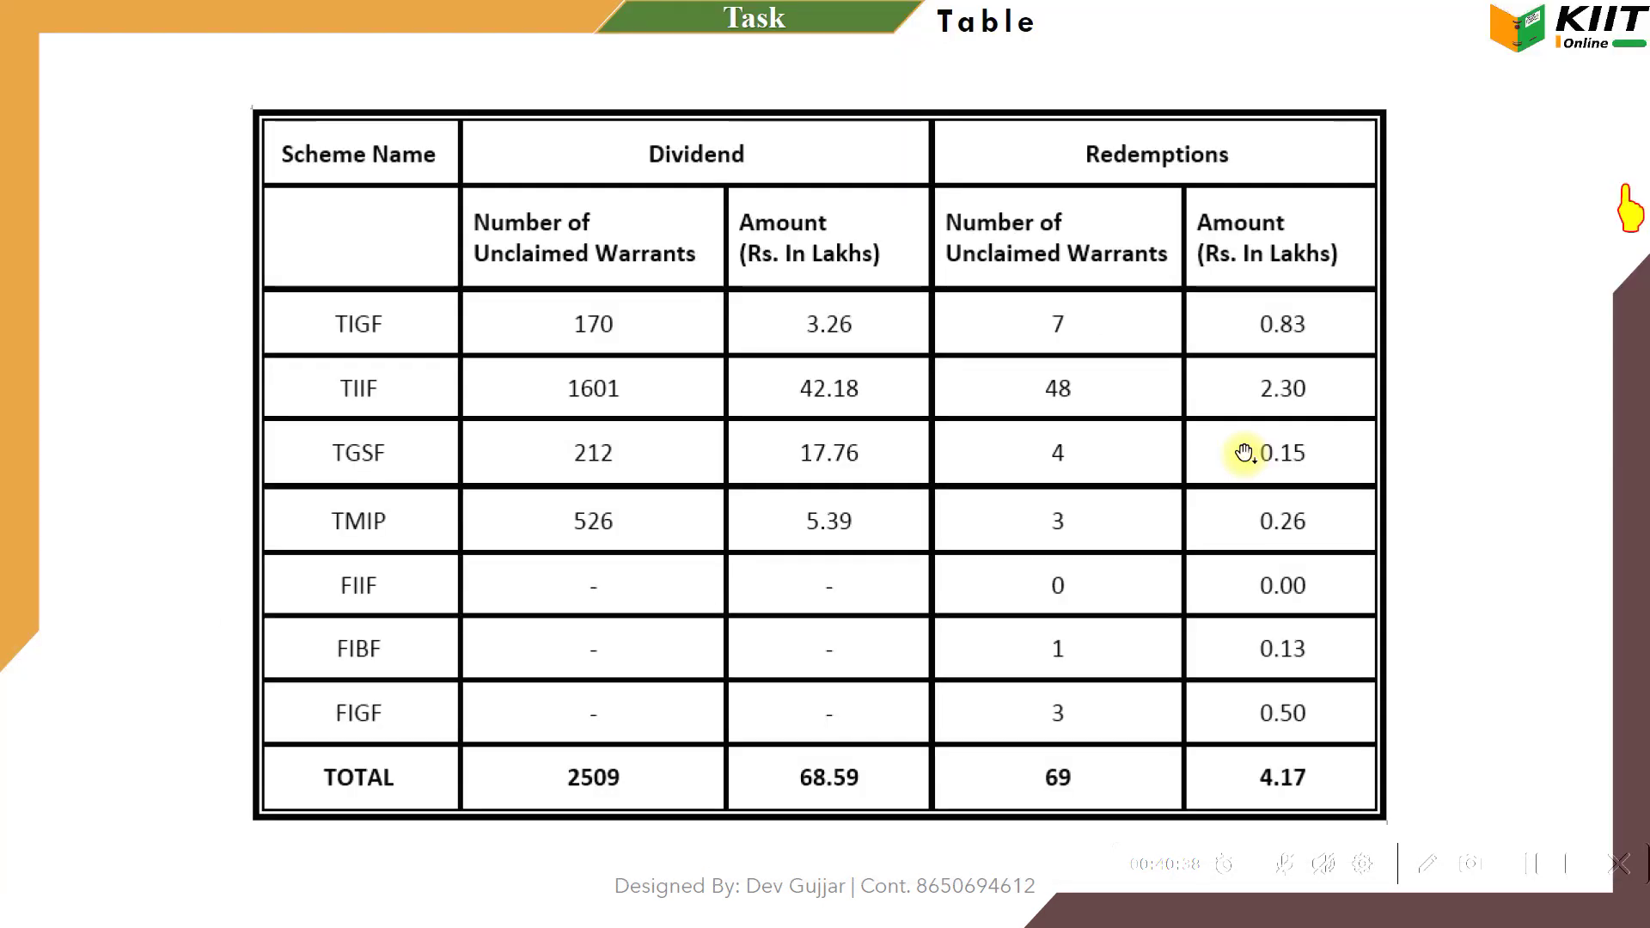
pyautogui.hotkey('alt', 'Tab')
pyautogui.write('0.')
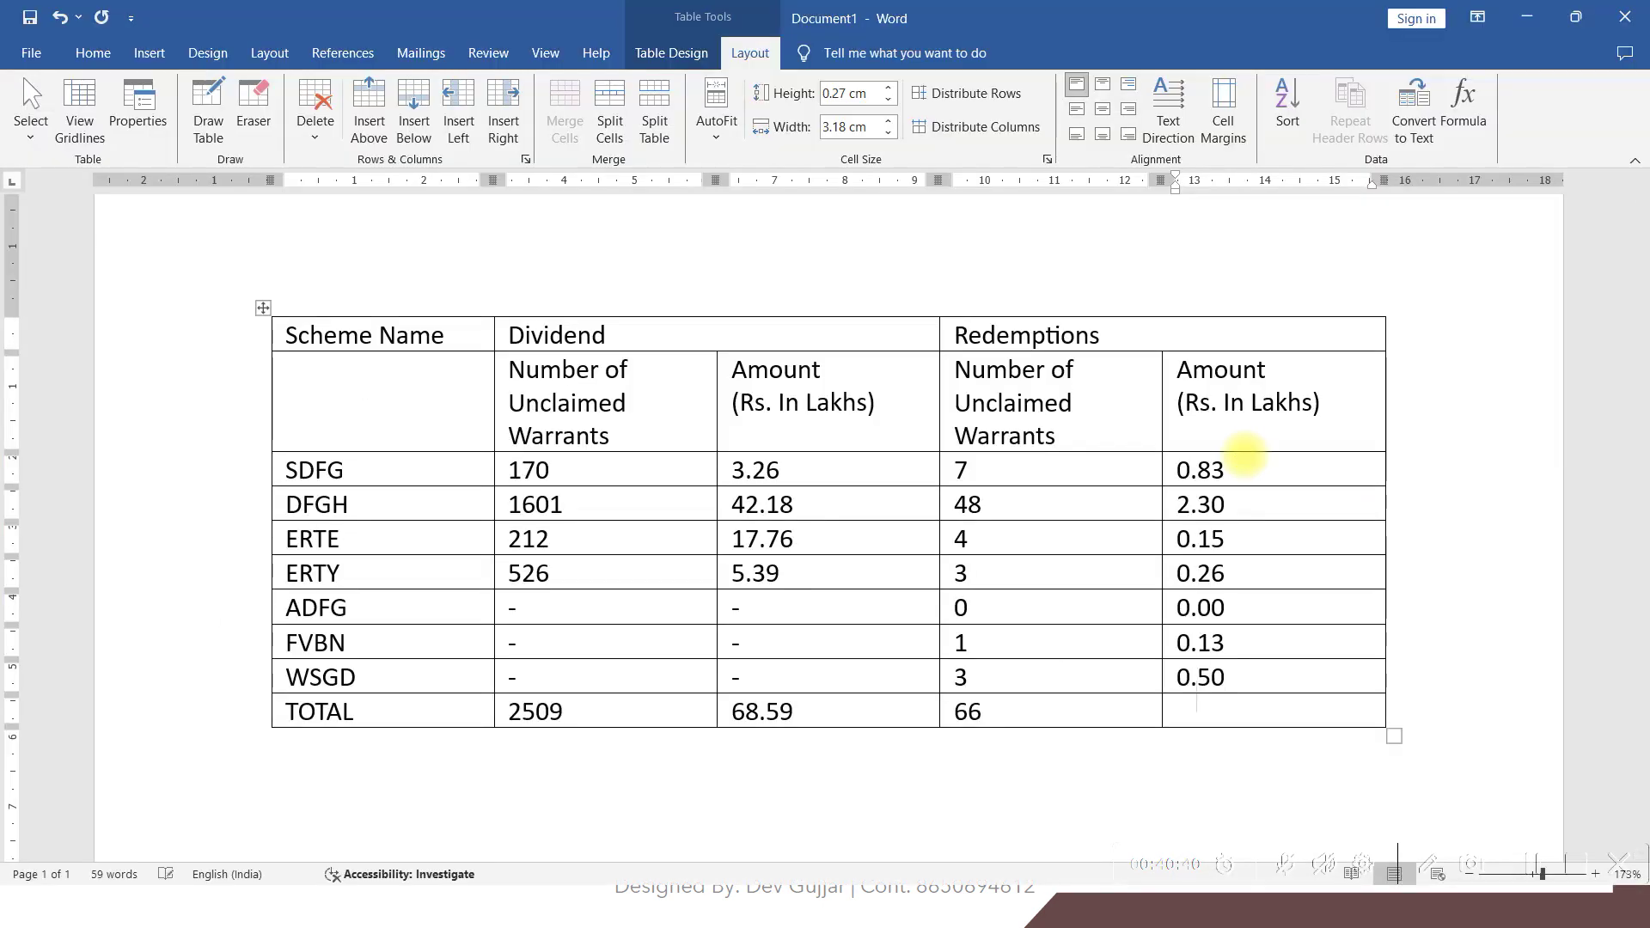
# Fill the TOTAL amount cell with a =SUM(ABOVE) formula giving 4.17, then check it against the reference
pyautogui.click(1485, 118)
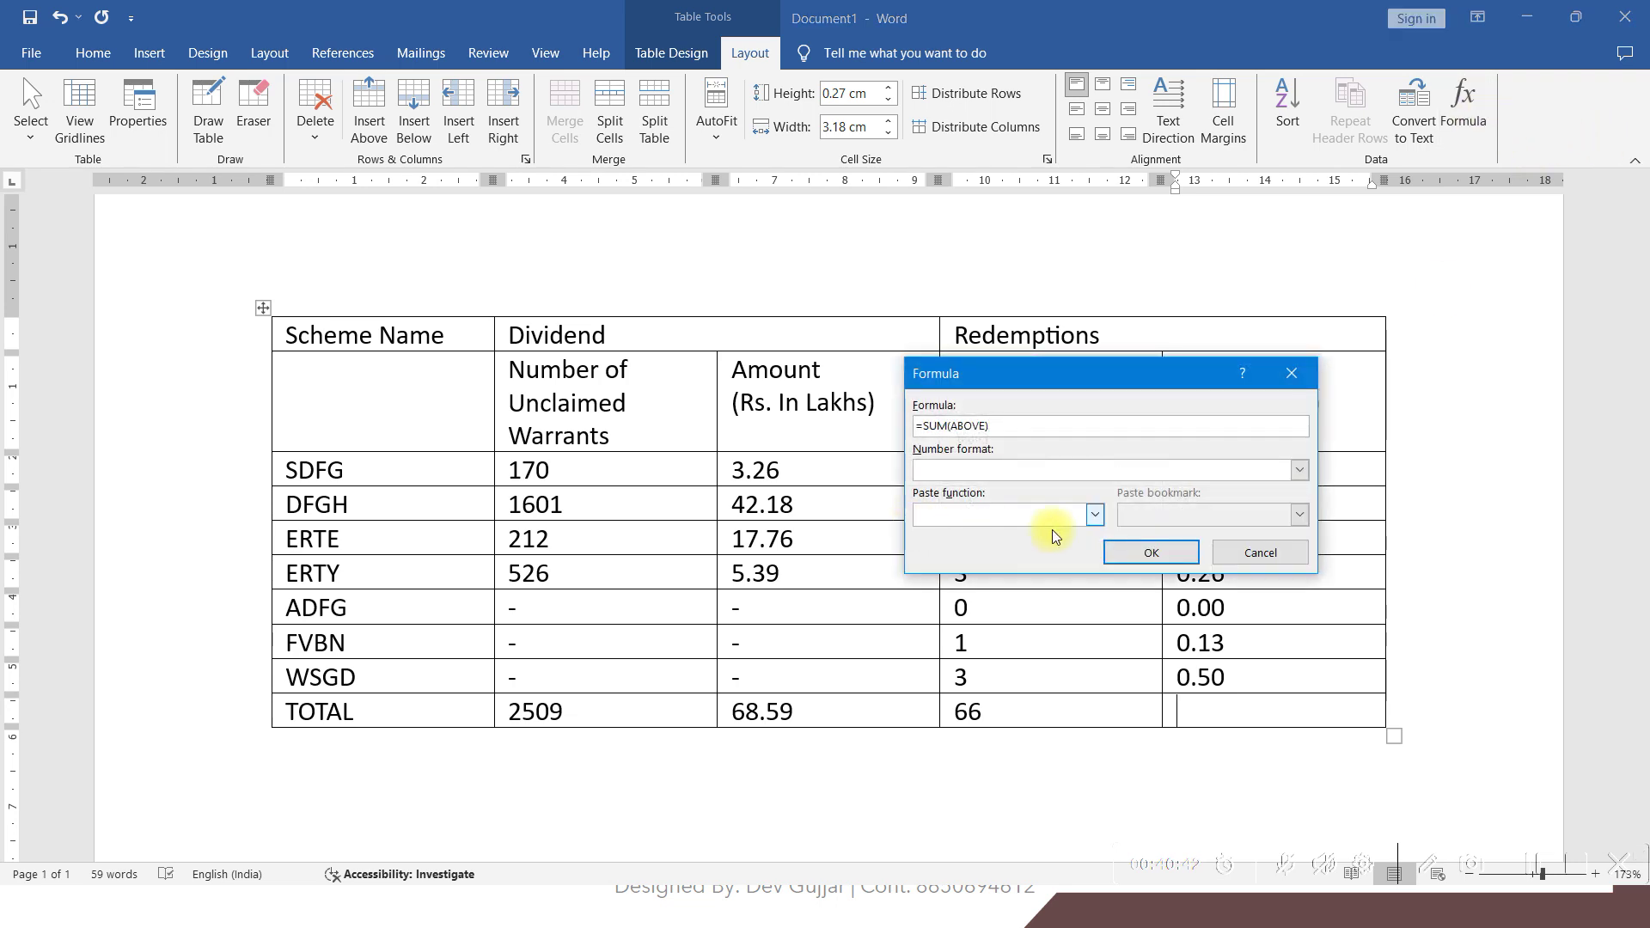
pyautogui.click(1148, 551)
pyautogui.hotkey('alt', 'Tab')
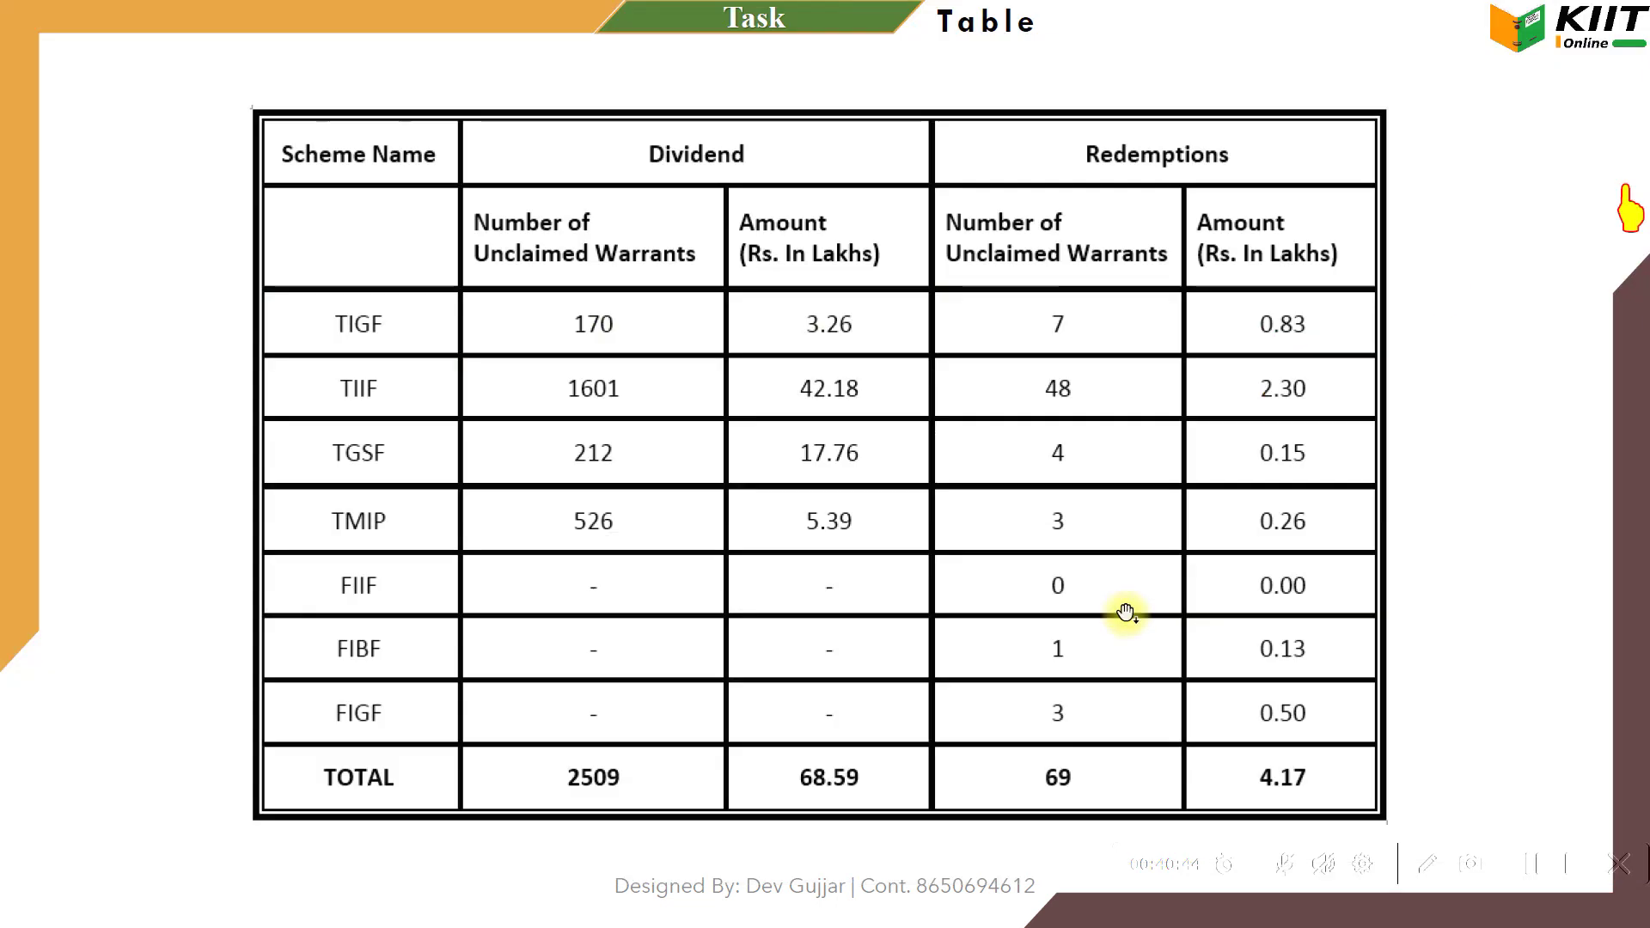
pyautogui.hotkey('alt', 'Tab')
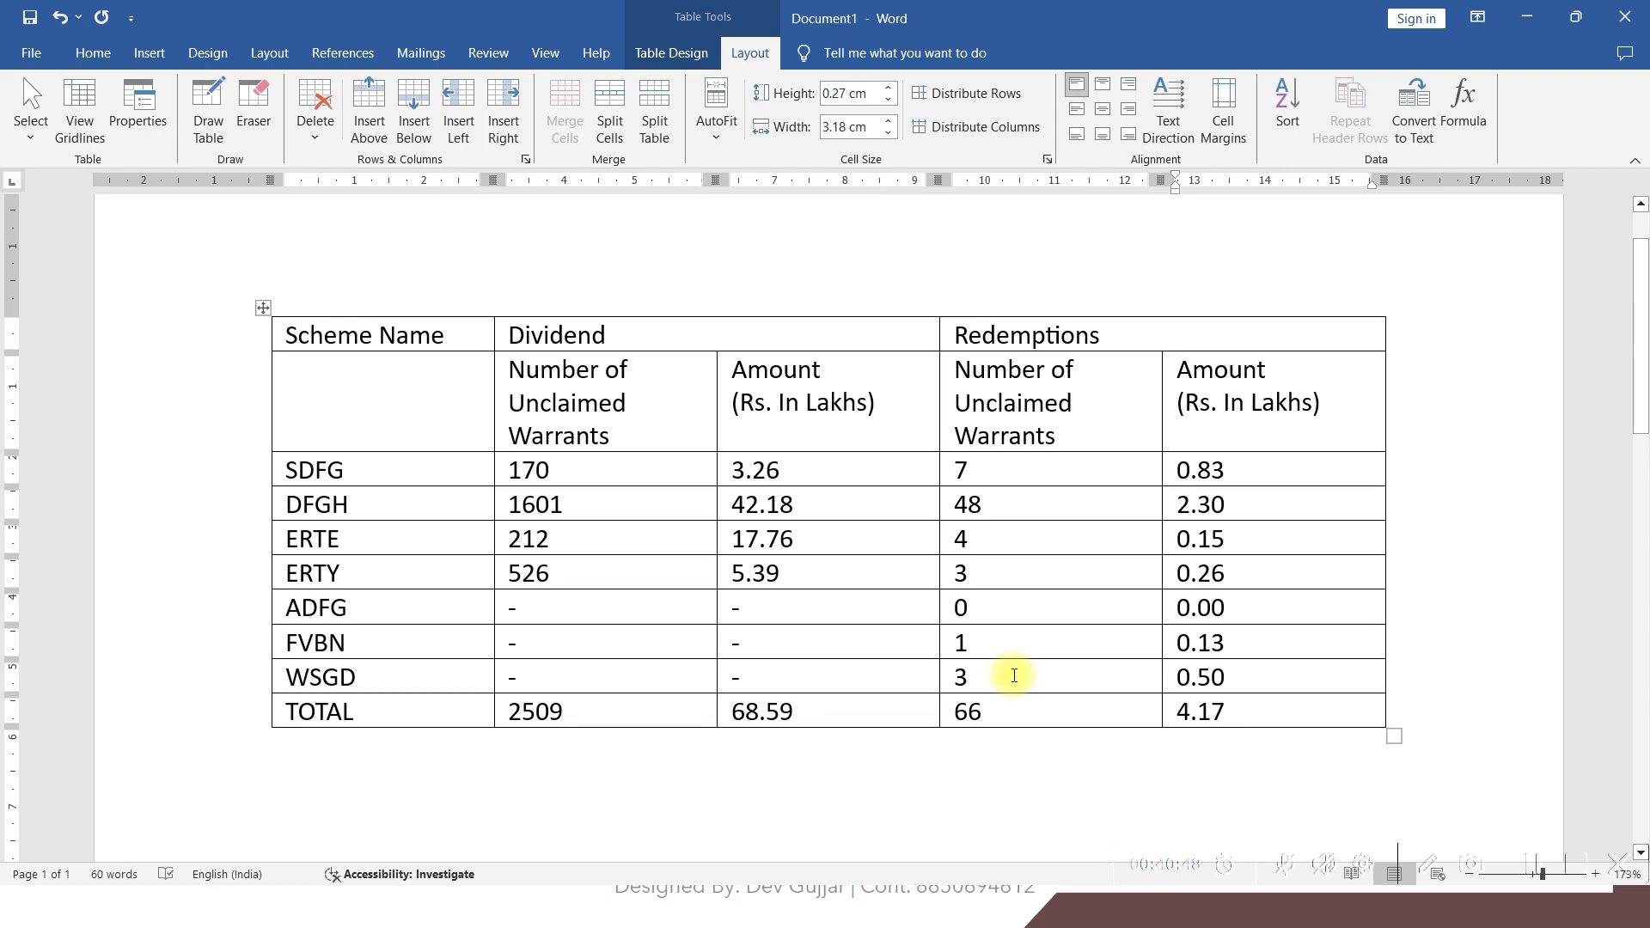
pyautogui.hotkey('alt', 'Tab')
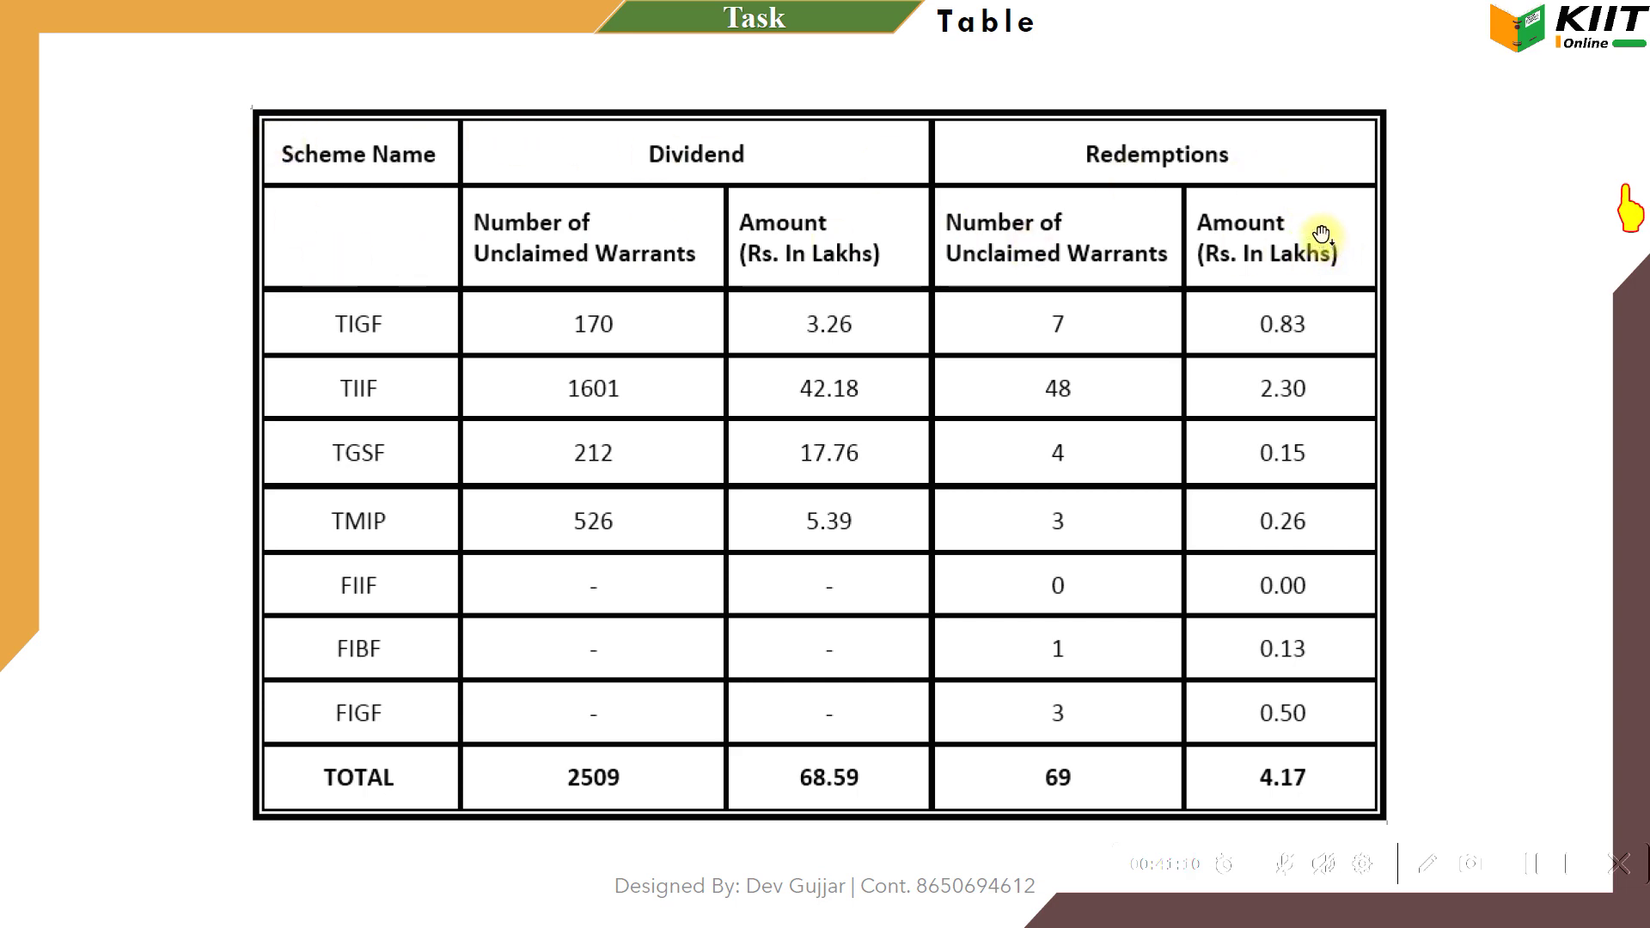
pyautogui.hotkey('alt', 'Tab')
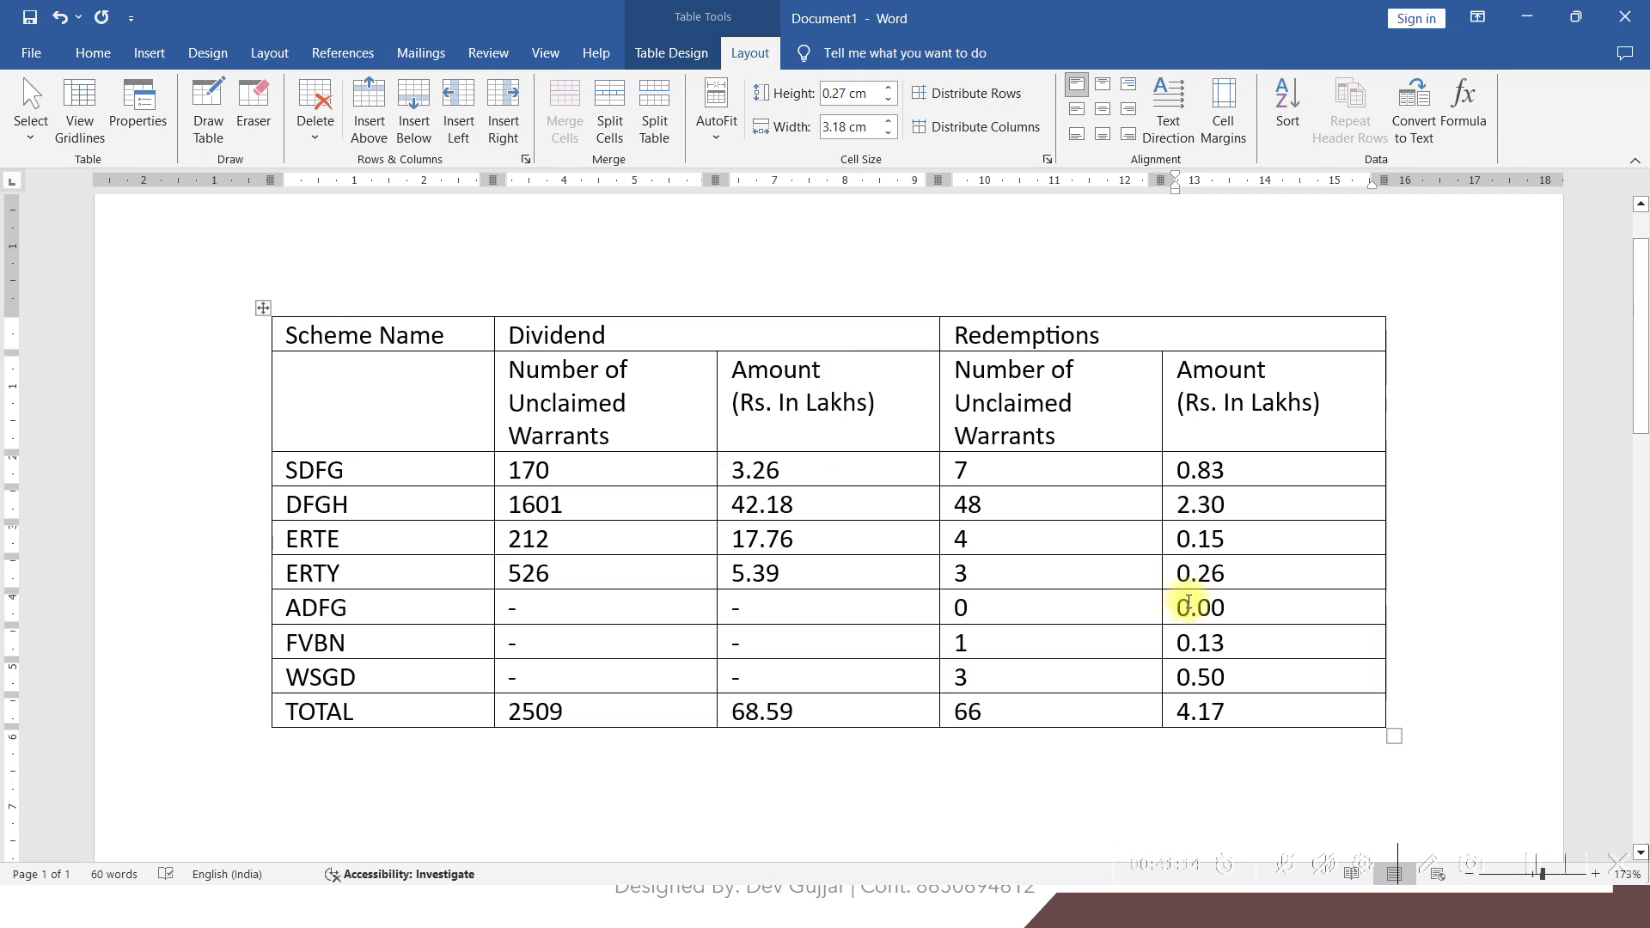
pyautogui.hotkey('alt', 'Tab')
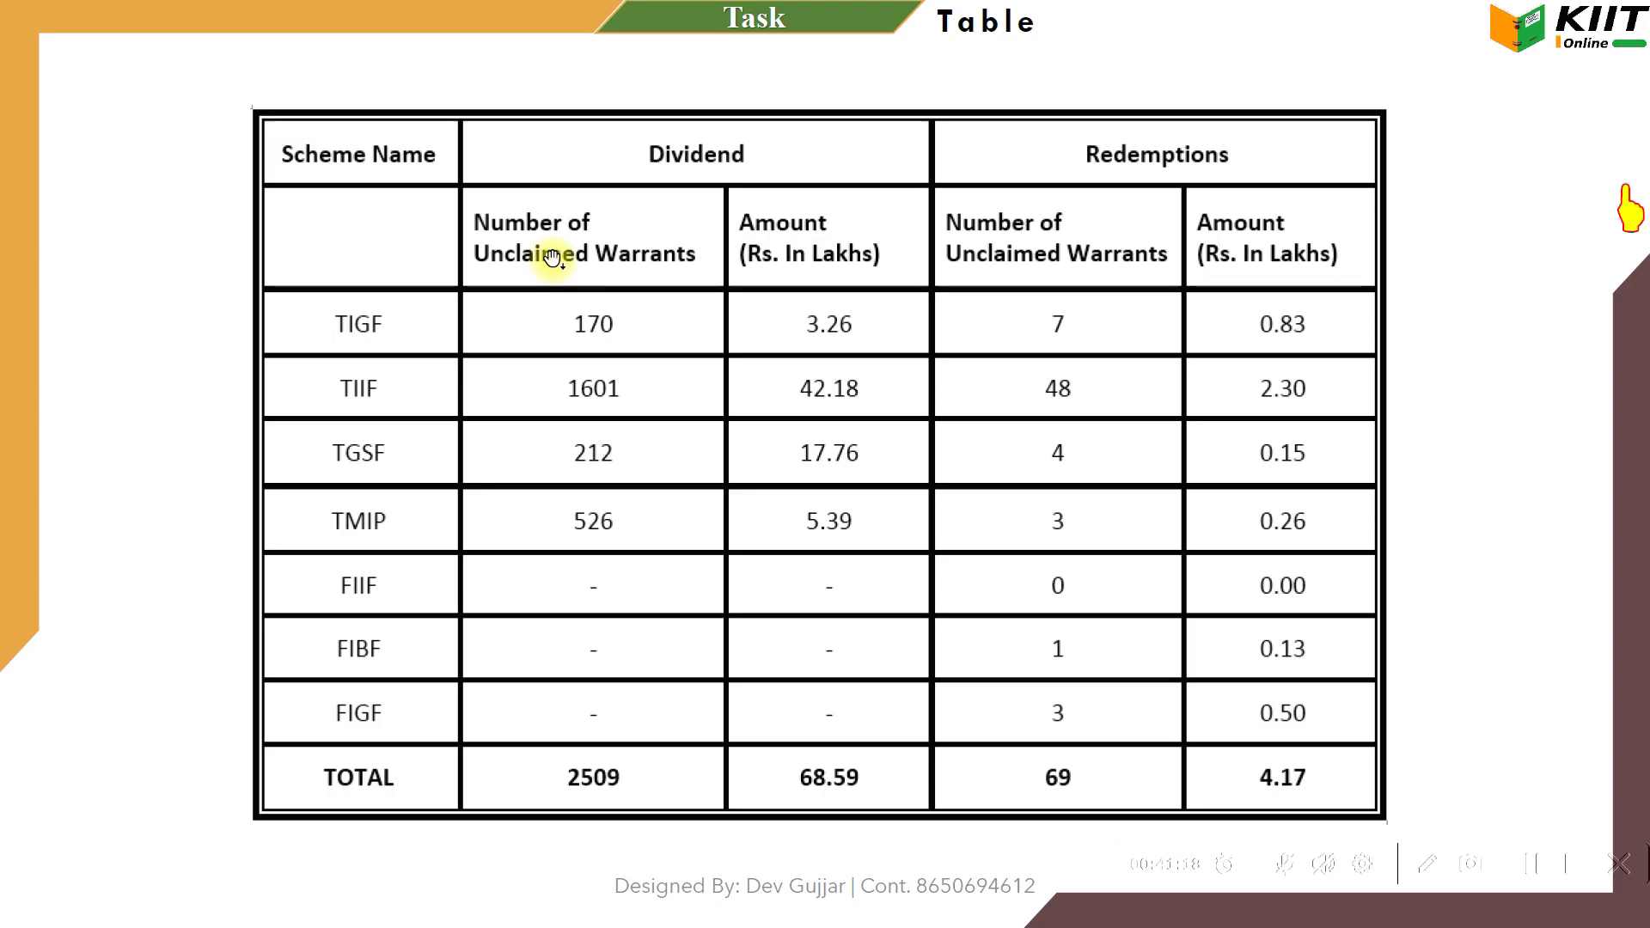
pyautogui.hotkey('alt', 'Tab')
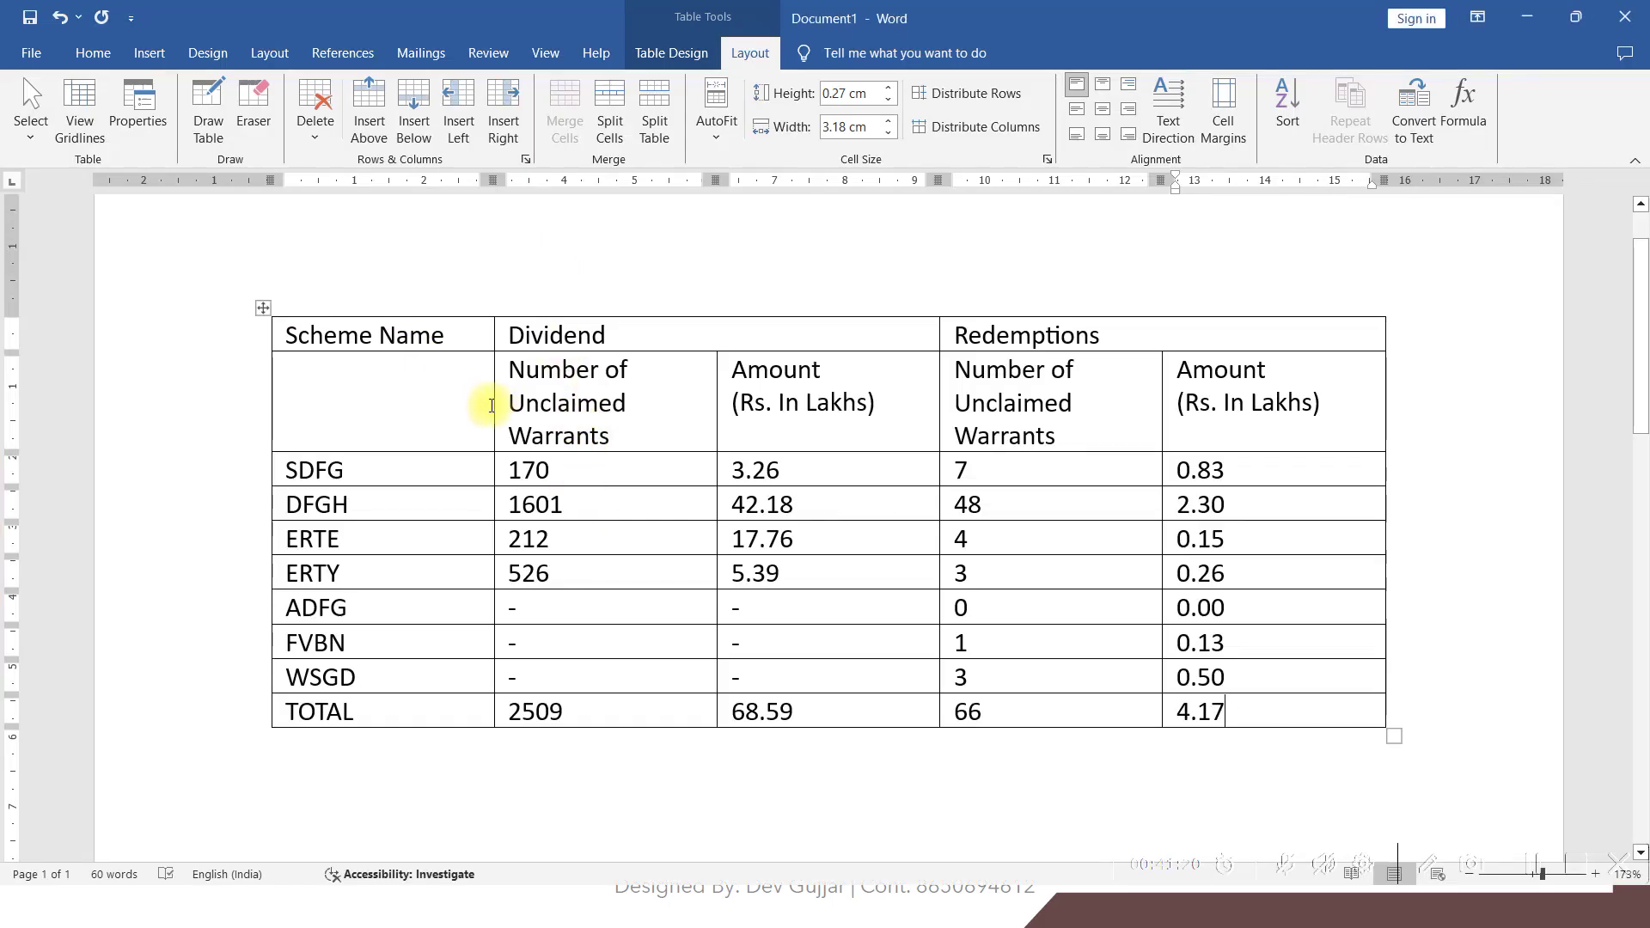
# Narrow the Scheme Name column and widen both warrants columns so their headings fit
pyautogui.click(494, 410)
pyautogui.moveTo(494, 410); pyautogui.dragTo(457, 413)
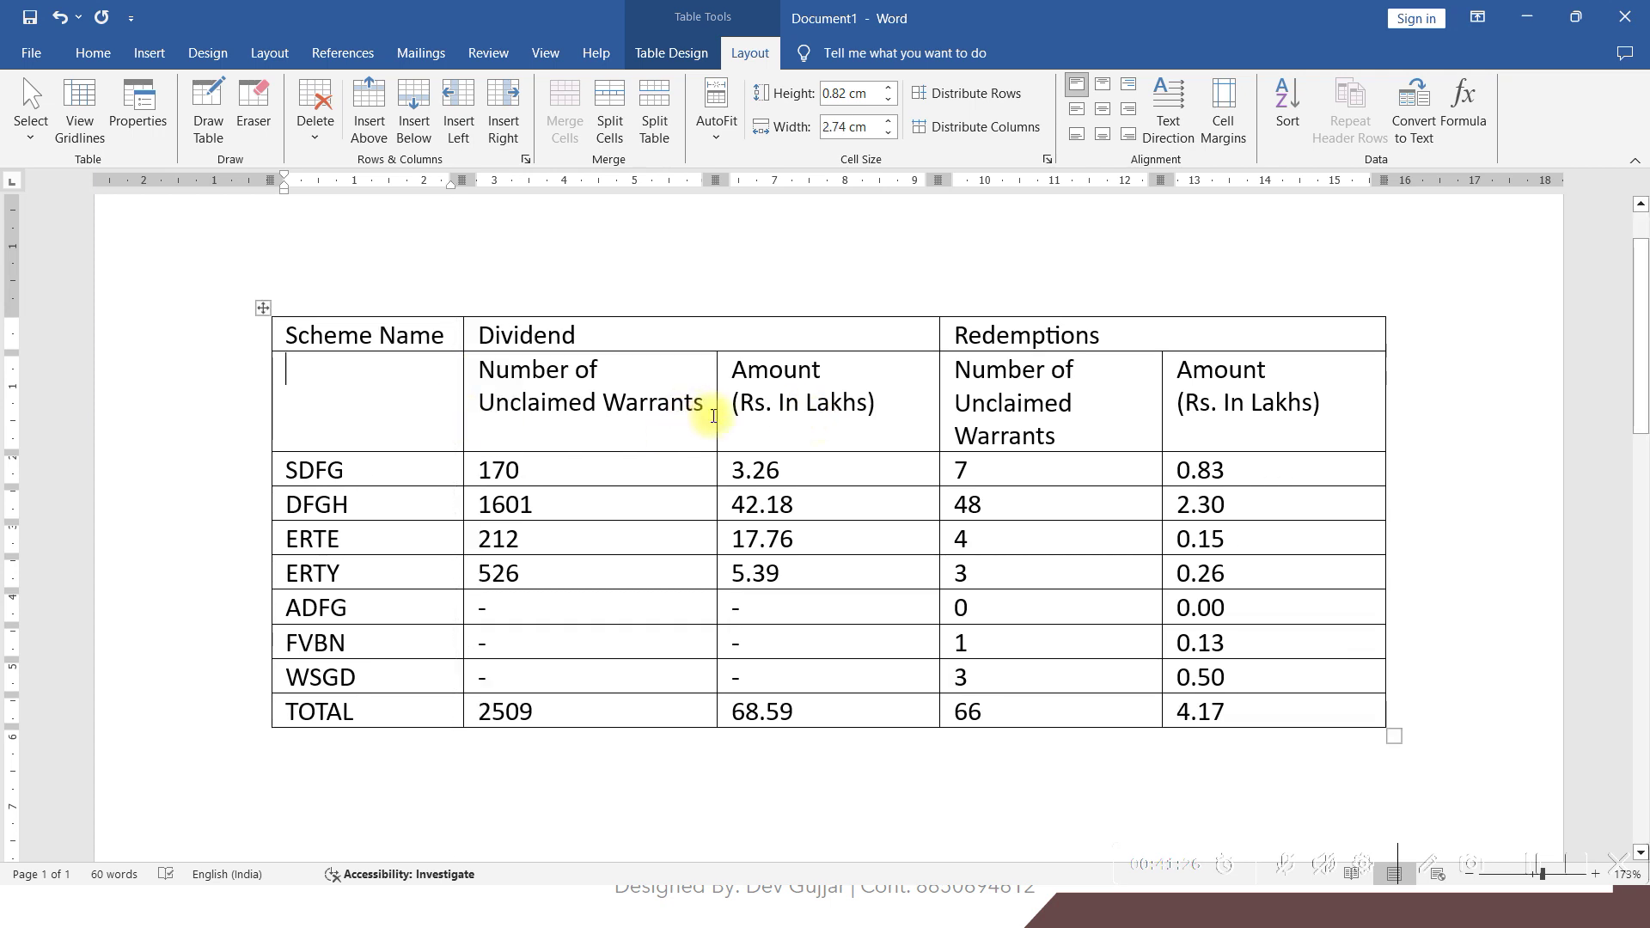
pyautogui.moveTo(716, 419); pyautogui.dragTo(761, 431)
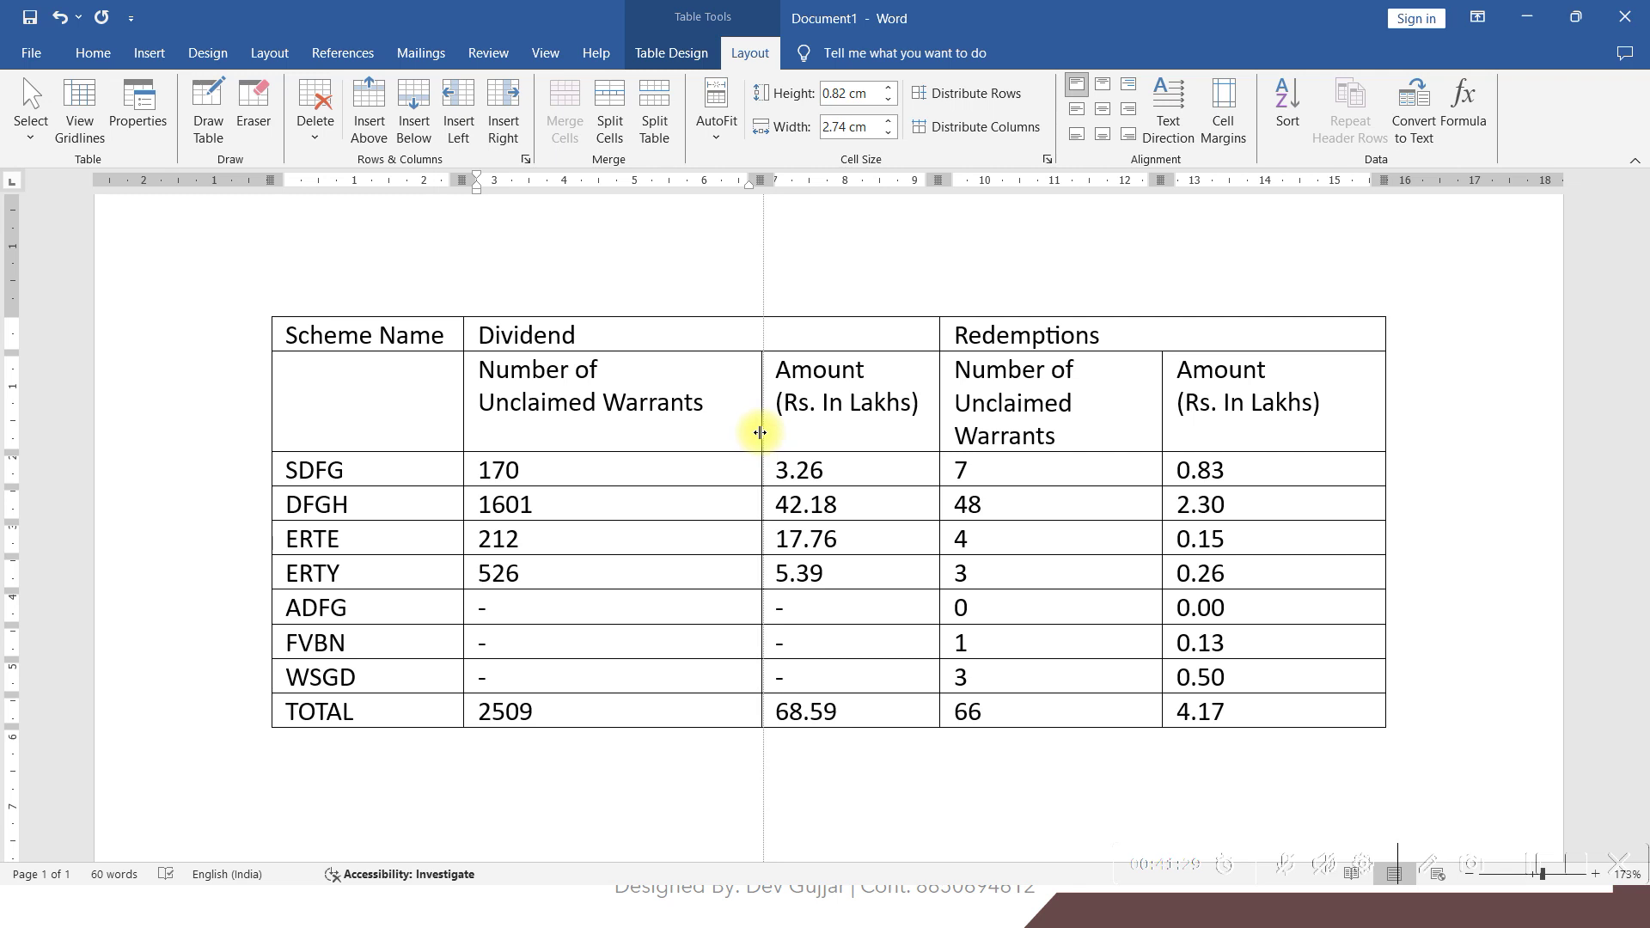
pyautogui.moveTo(1160, 429); pyautogui.dragTo(1176, 433)
pyautogui.click(1176, 434)
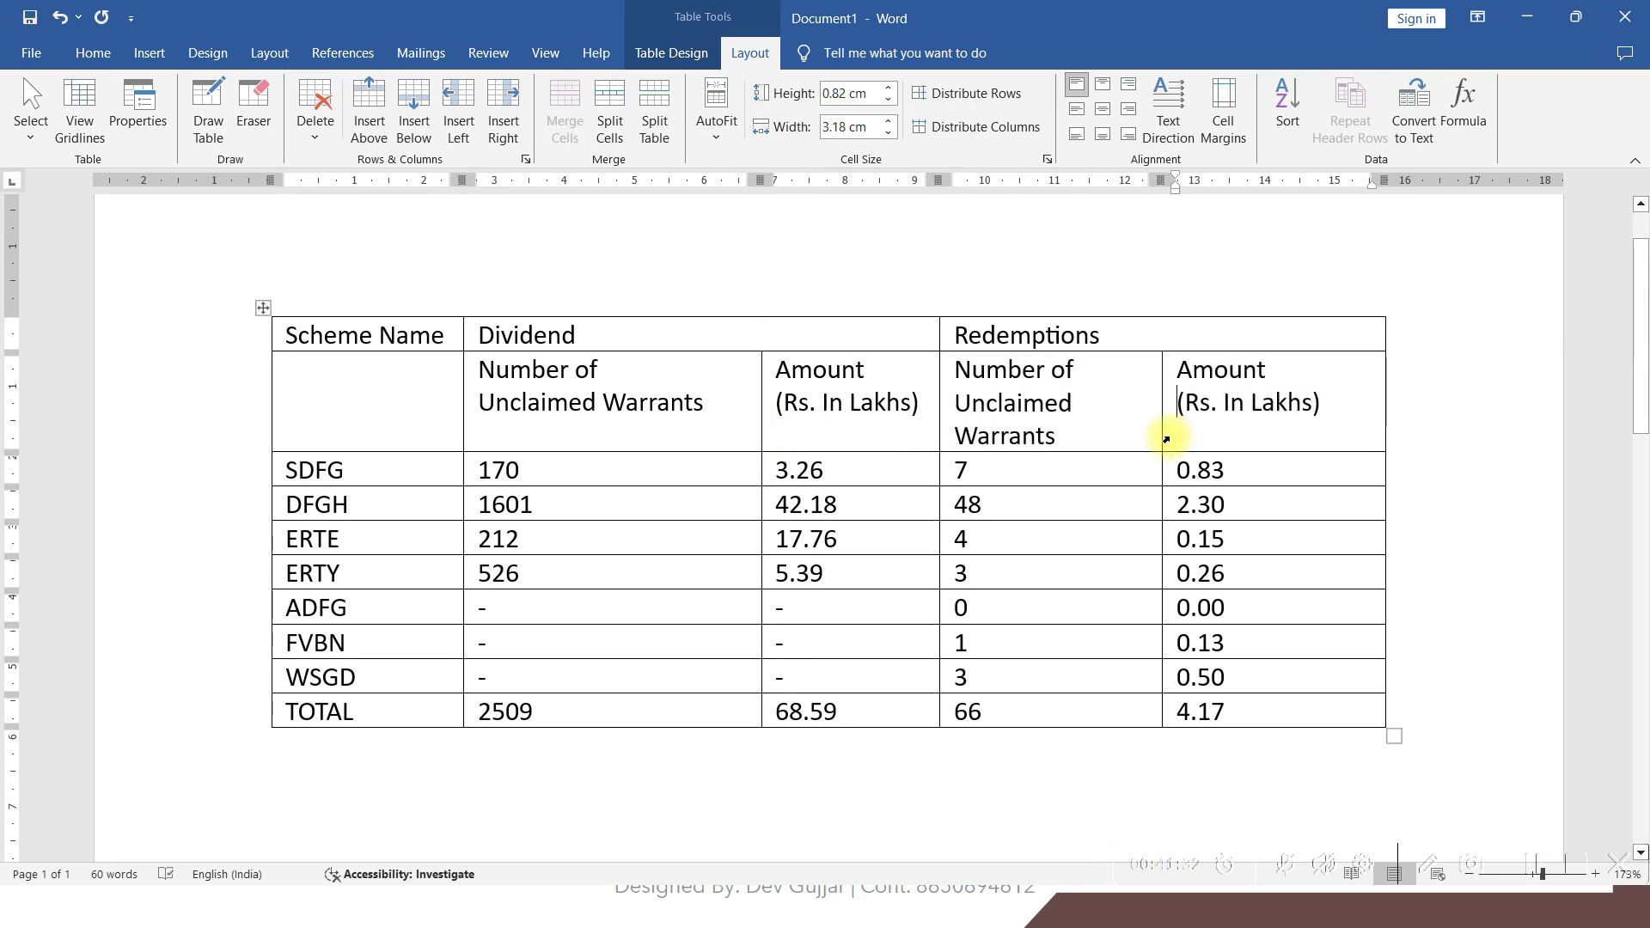
pyautogui.moveTo(1159, 432); pyautogui.dragTo(1202, 432)
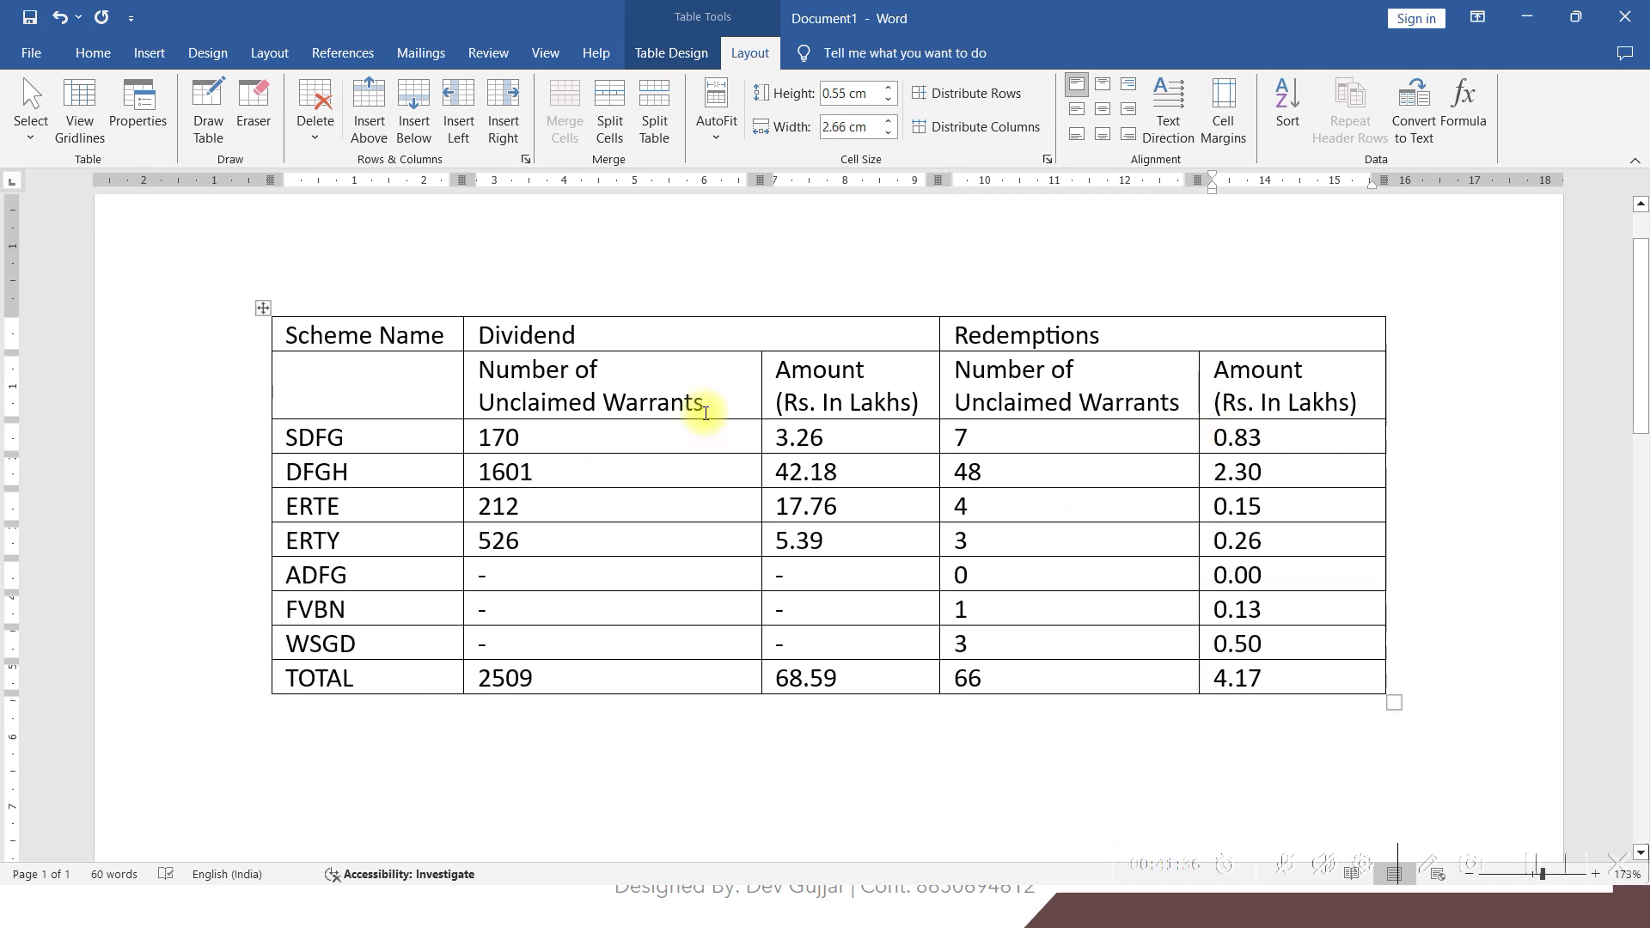
# Make the header row and the whole table taller
pyautogui.click(701, 444)
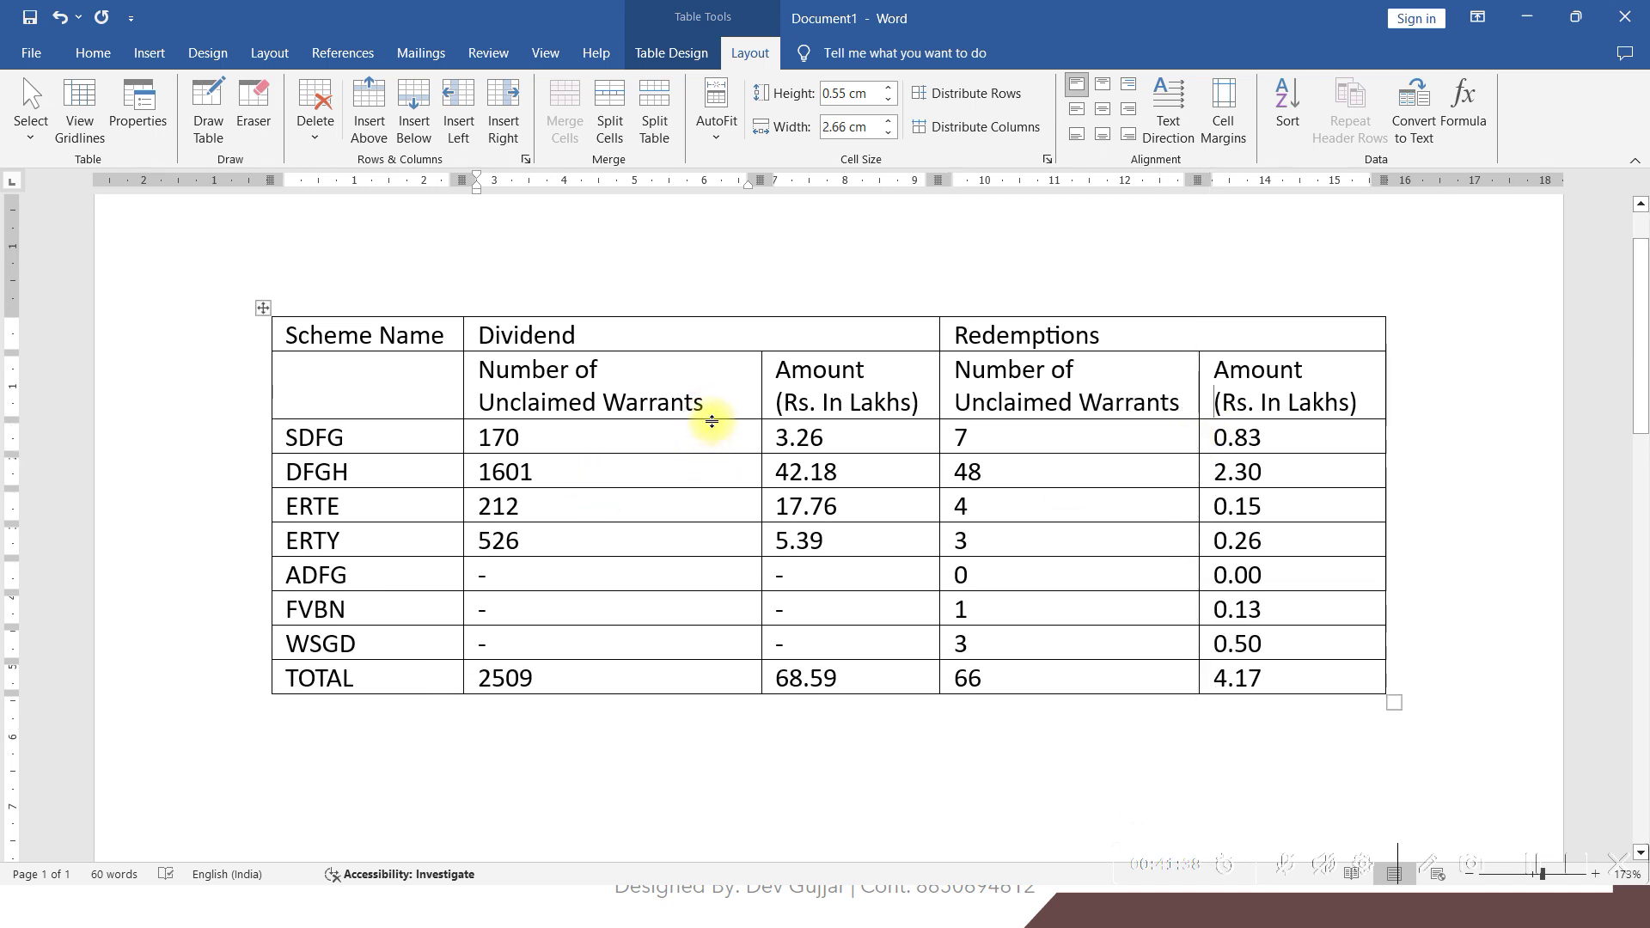
pyautogui.moveTo(714, 419); pyautogui.dragTo(718, 473)
pyautogui.scroll(-3, 1388, 614)
pyautogui.moveTo(1393, 584); pyautogui.dragTo(1386, 733)
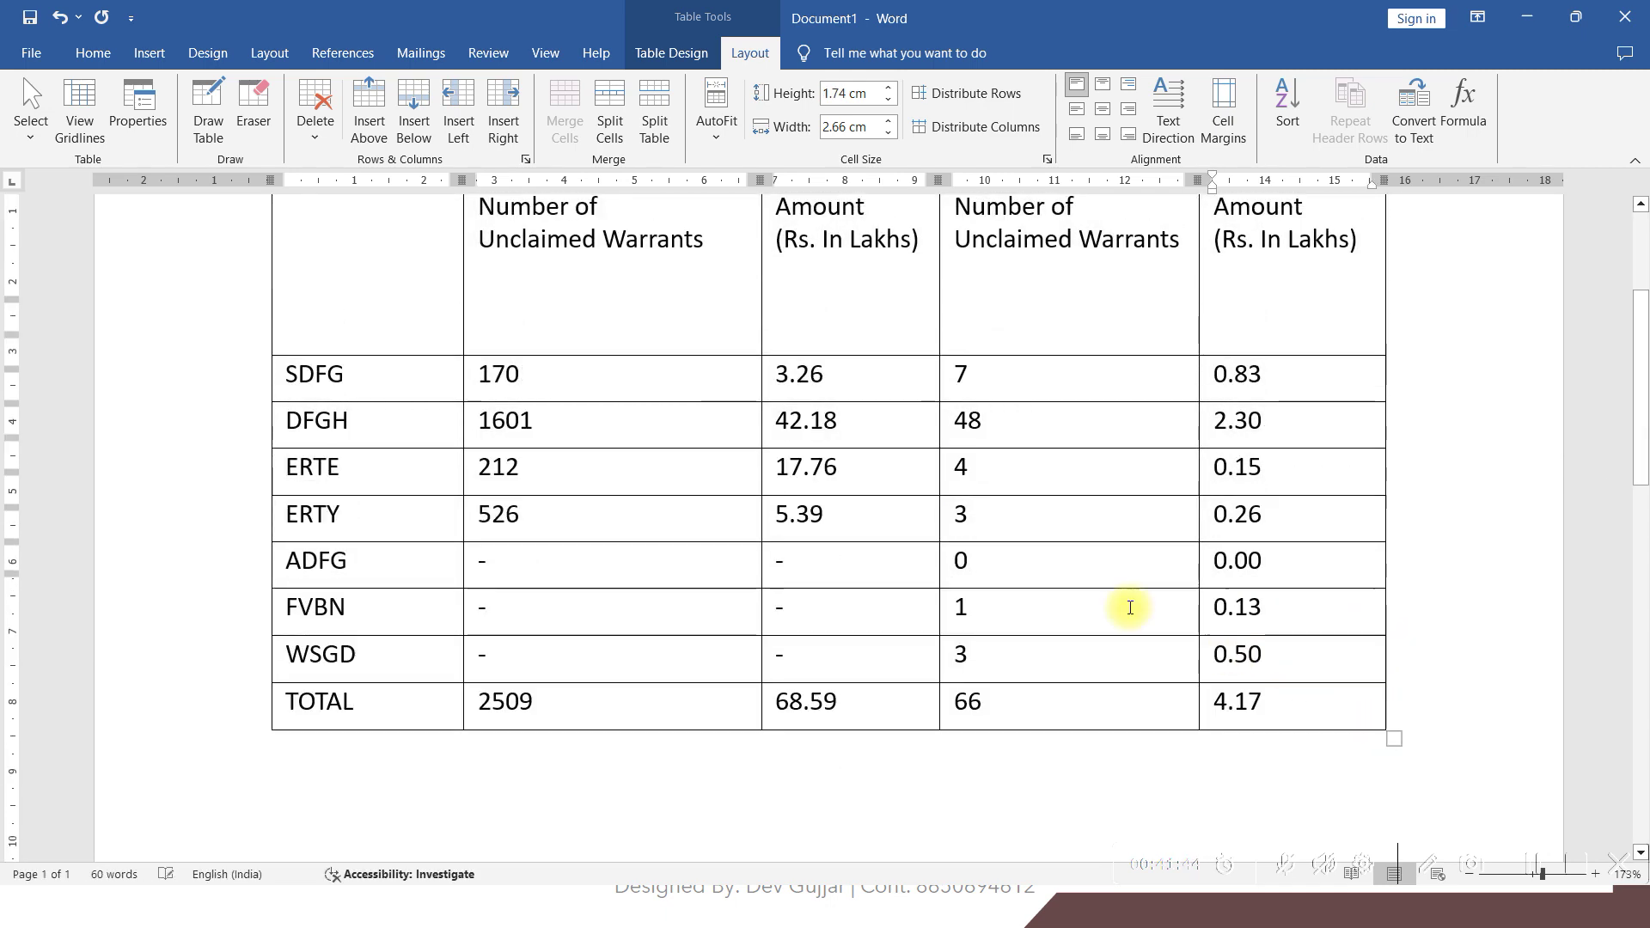
pyautogui.hotkey('ctrl', 'Home')
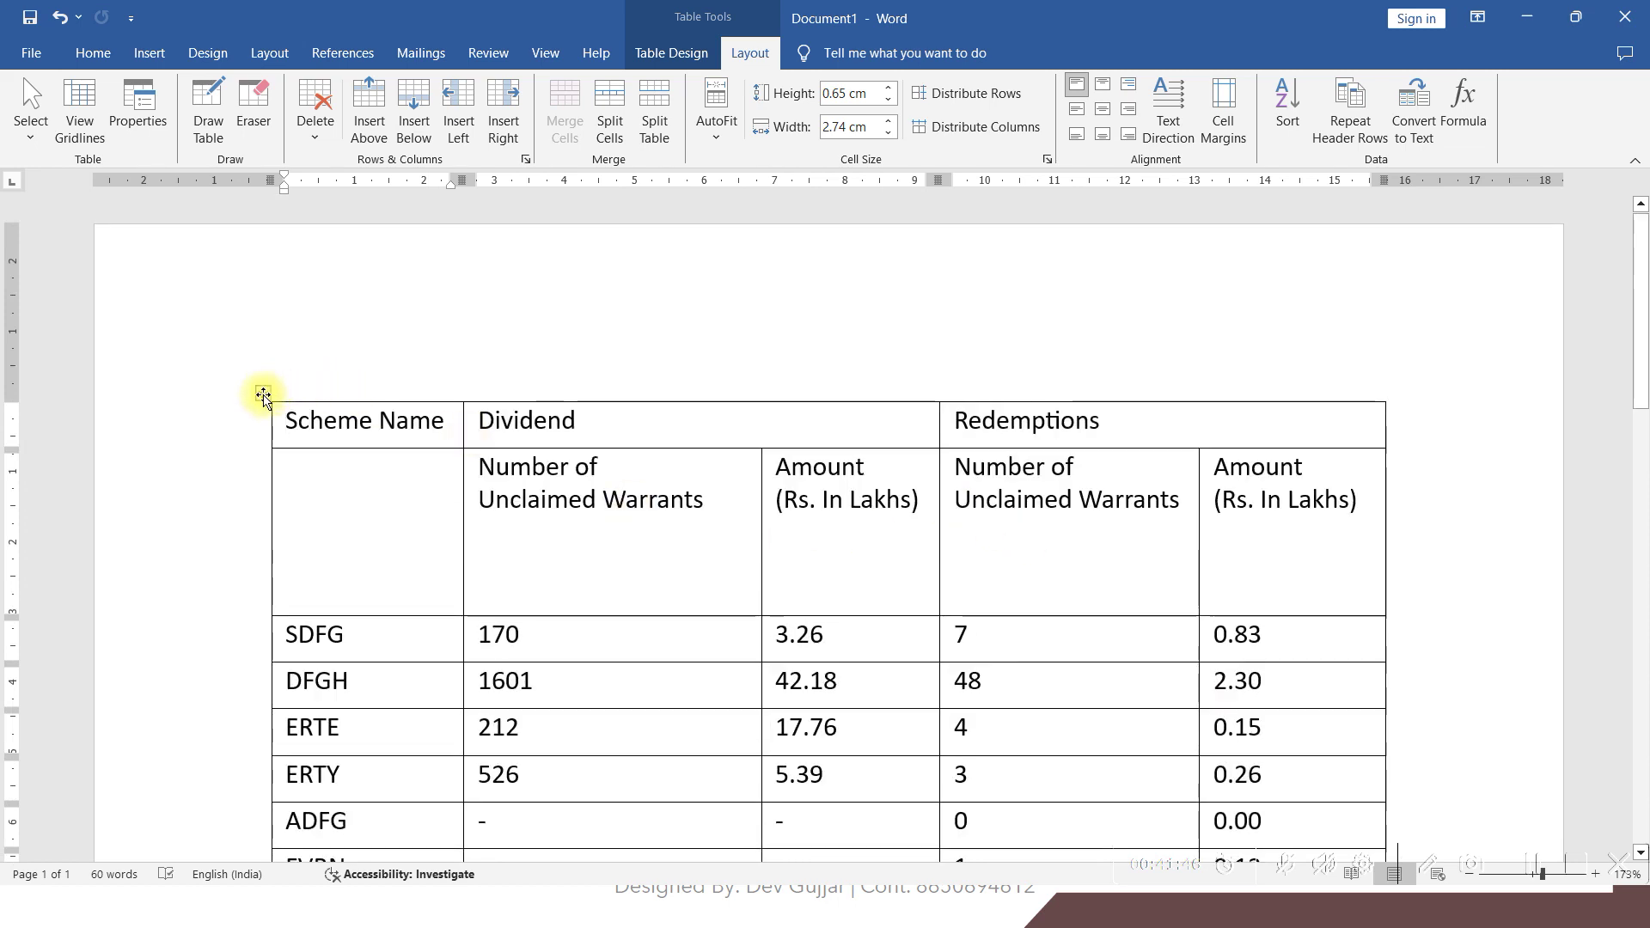
# Centre all table text, then align the four second-row headings centre-left
pyautogui.click(263, 393)
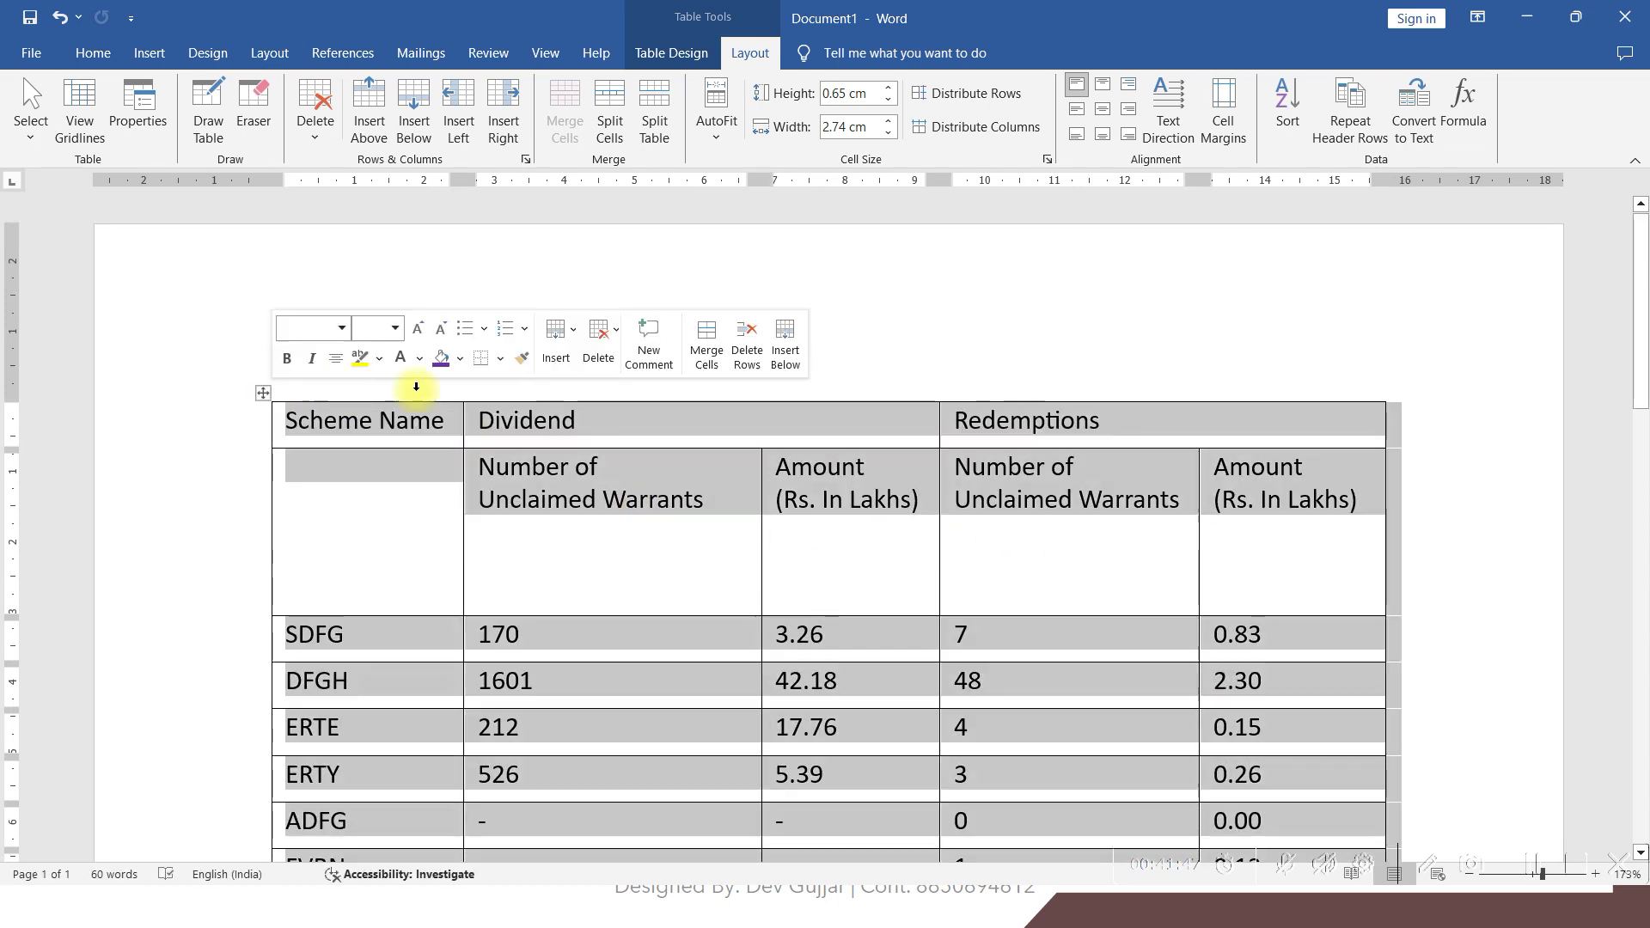
pyautogui.click(1103, 109)
pyautogui.click(970, 522)
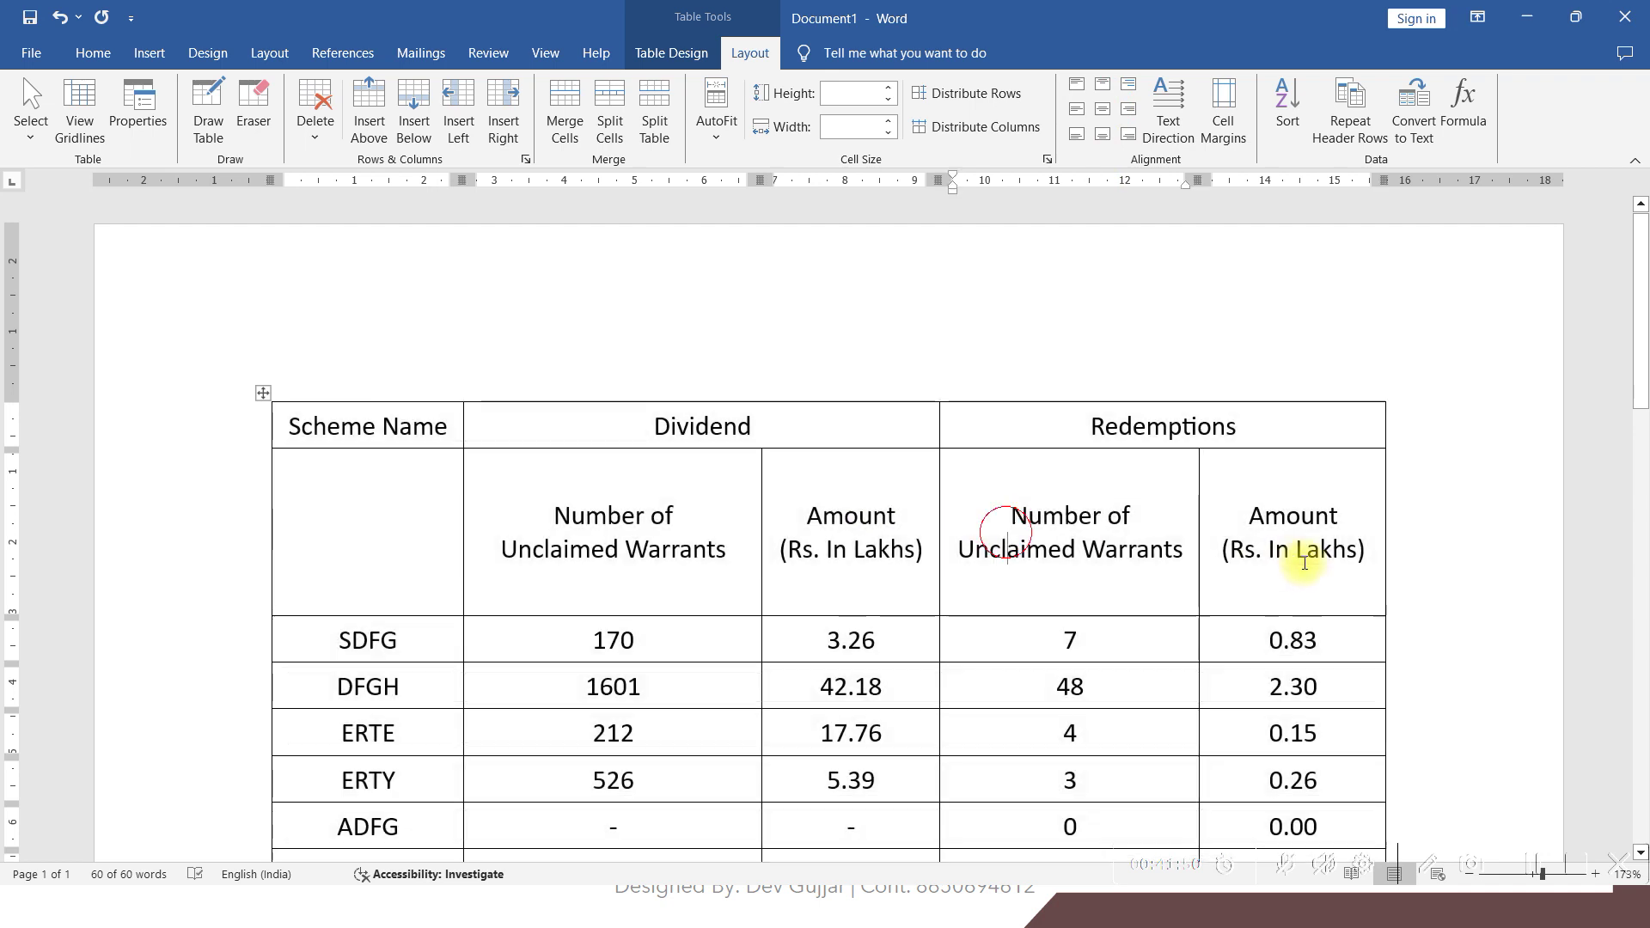
pyautogui.moveTo(1263, 533); pyautogui.dragTo(468, 545)
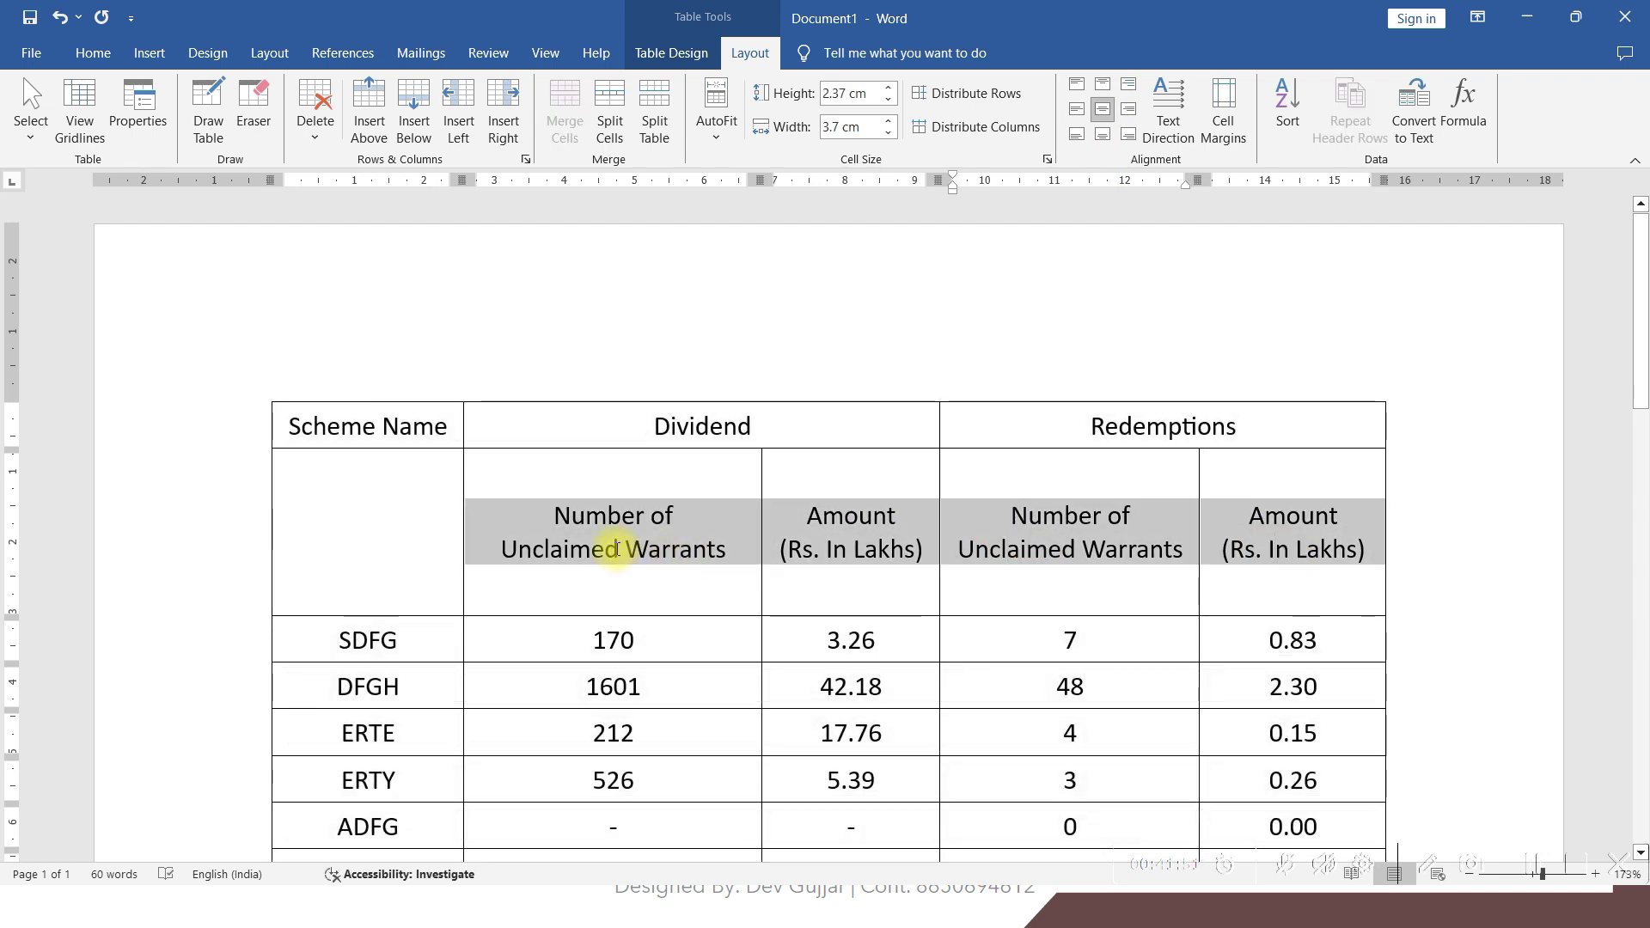
pyautogui.click(1072, 117)
pyautogui.click(516, 518)
# Make both heading rows and the TOTAL row bold
pyautogui.click(1251, 557)
pyautogui.moveTo(997, 512); pyautogui.dragTo(413, 434)
pyautogui.click(428, 495)
pyautogui.scroll(-4, 561, 579)
pyautogui.moveTo(1235, 616); pyautogui.dragTo(440, 617)
pyautogui.click(430, 575)
pyautogui.click(628, 468)
pyautogui.scroll(3, 647, 457)
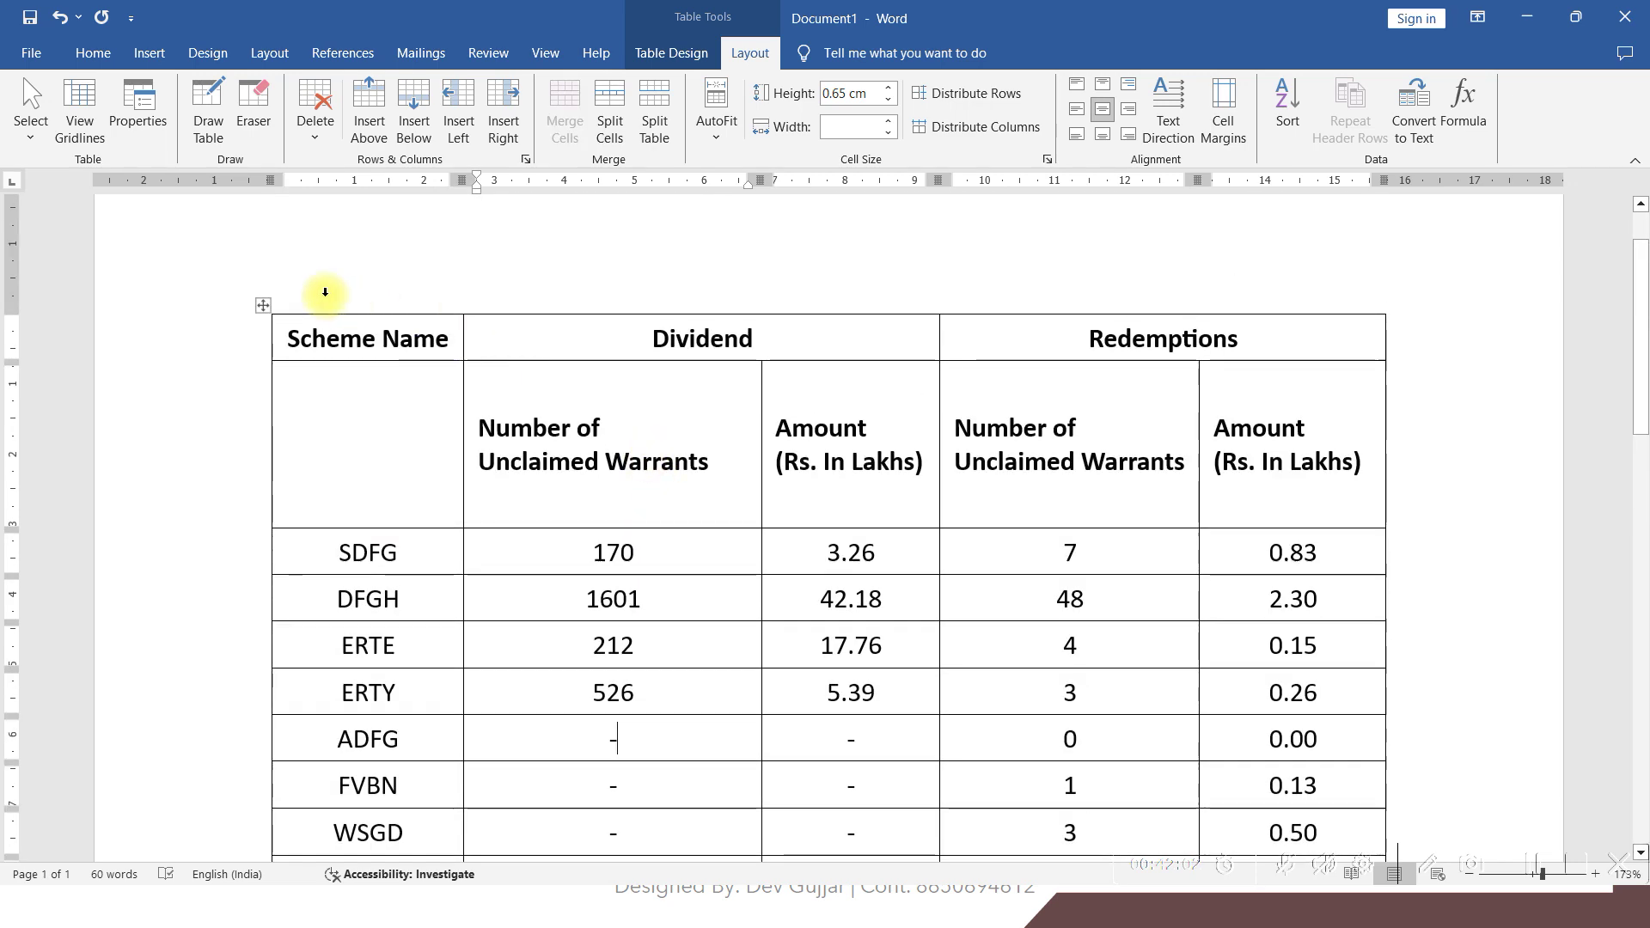
# Apply solid 2¼ pt black borders to every cell of the table
pyautogui.click(262, 305)
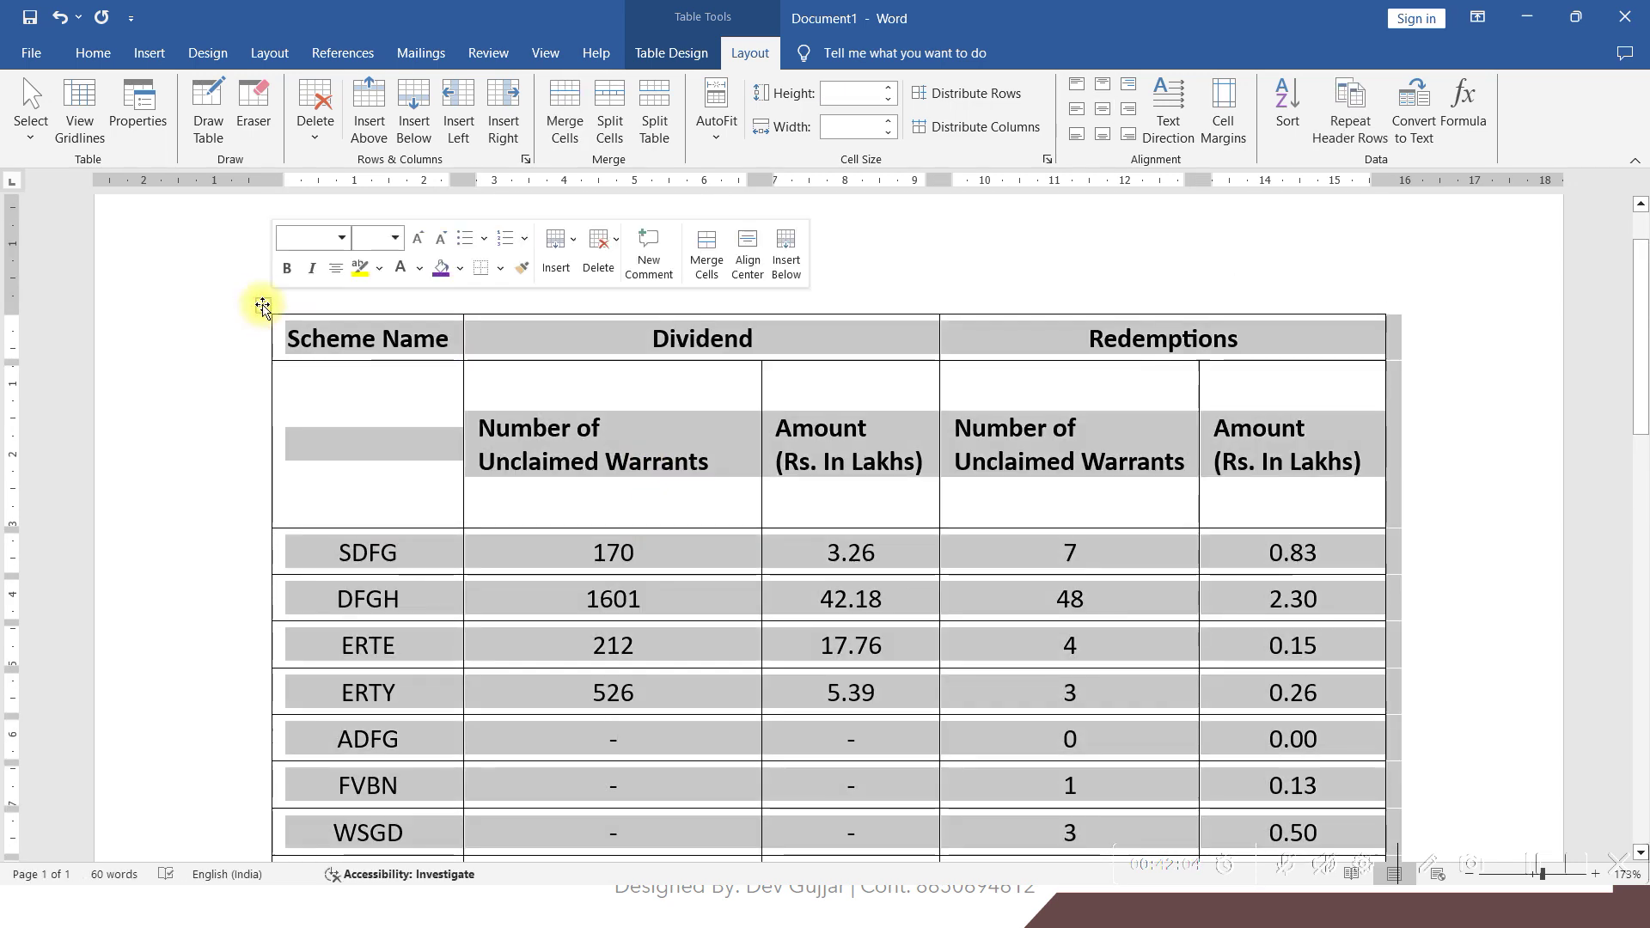
pyautogui.click(658, 51)
pyautogui.click(1011, 82)
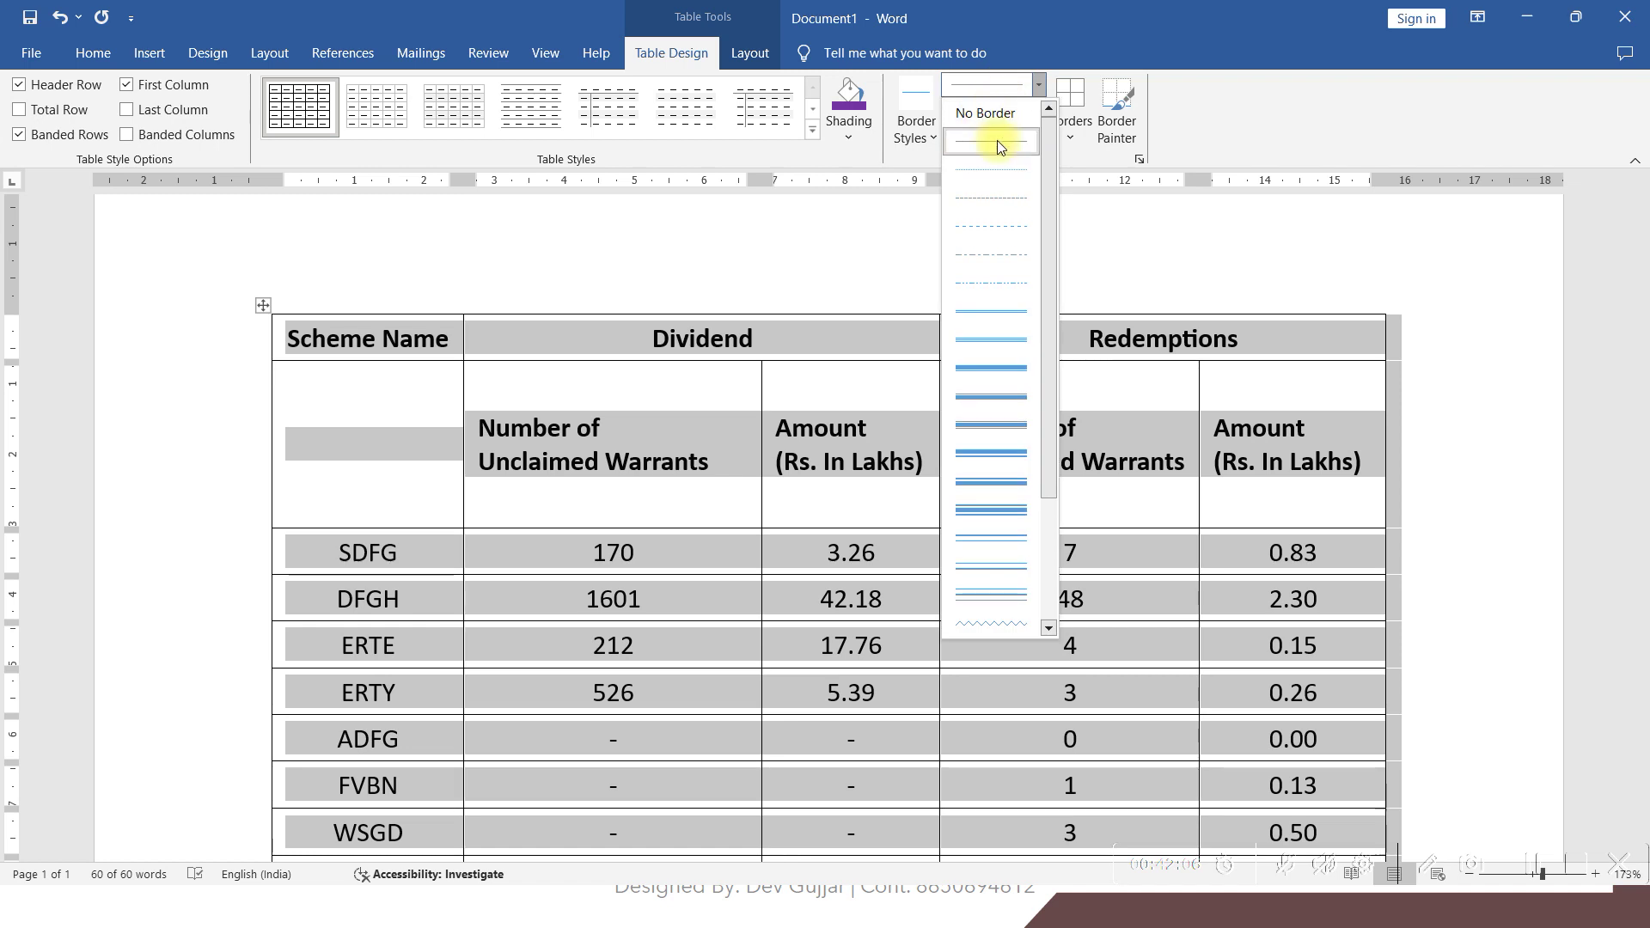
pyautogui.click(990, 245)
pyautogui.click(993, 110)
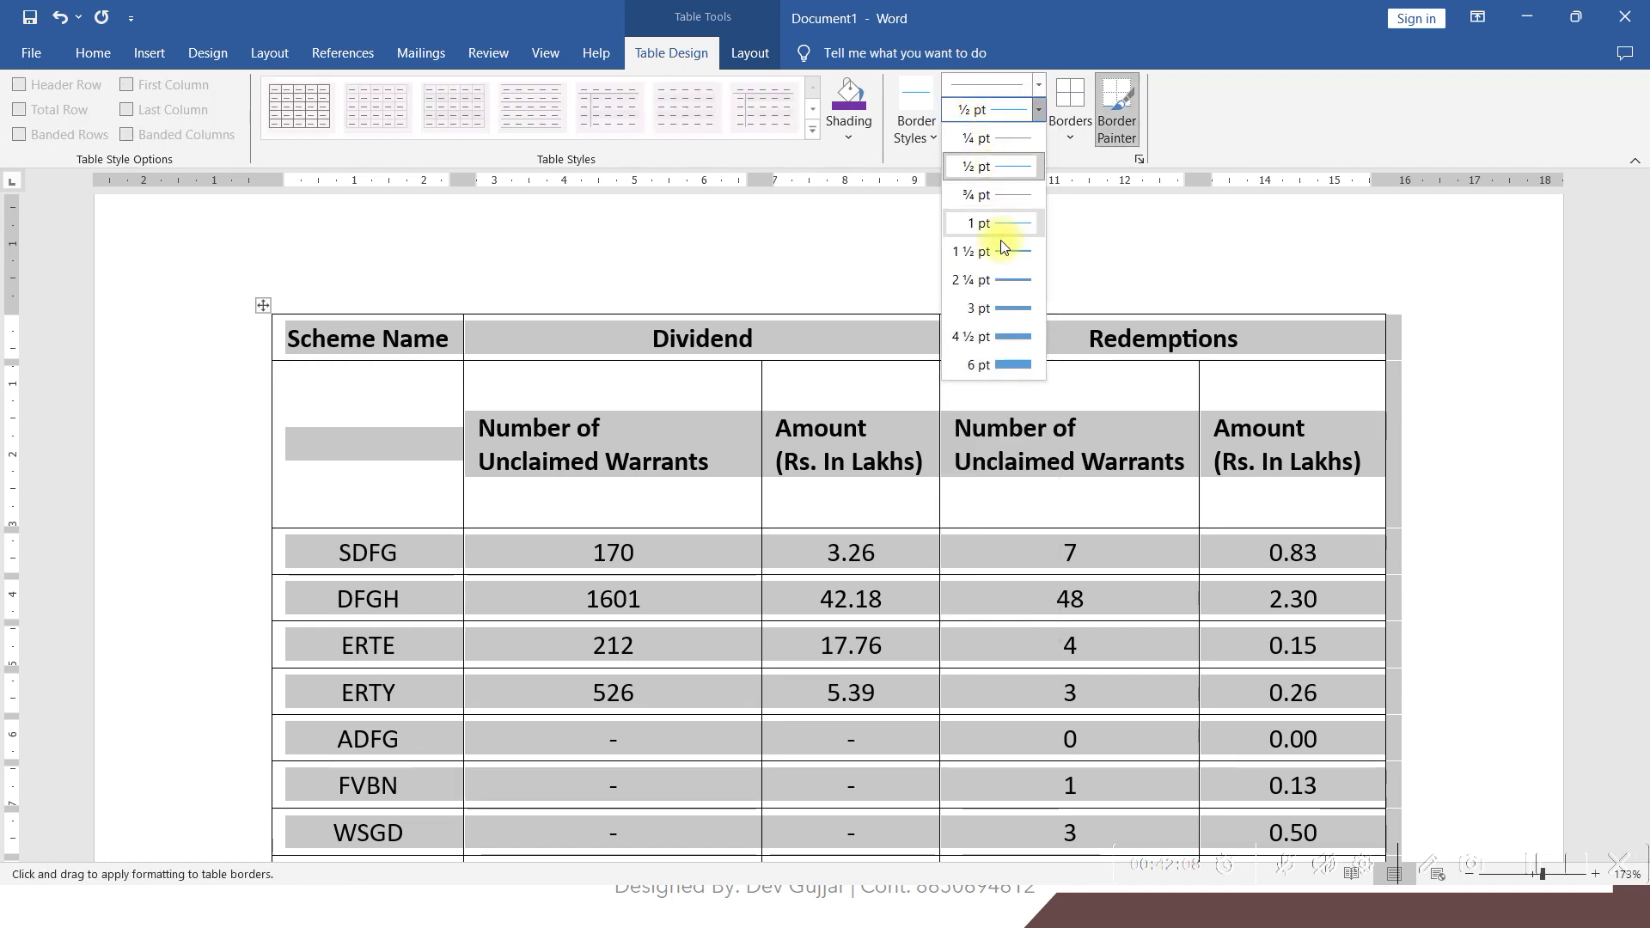
pyautogui.click(989, 279)
pyautogui.click(983, 146)
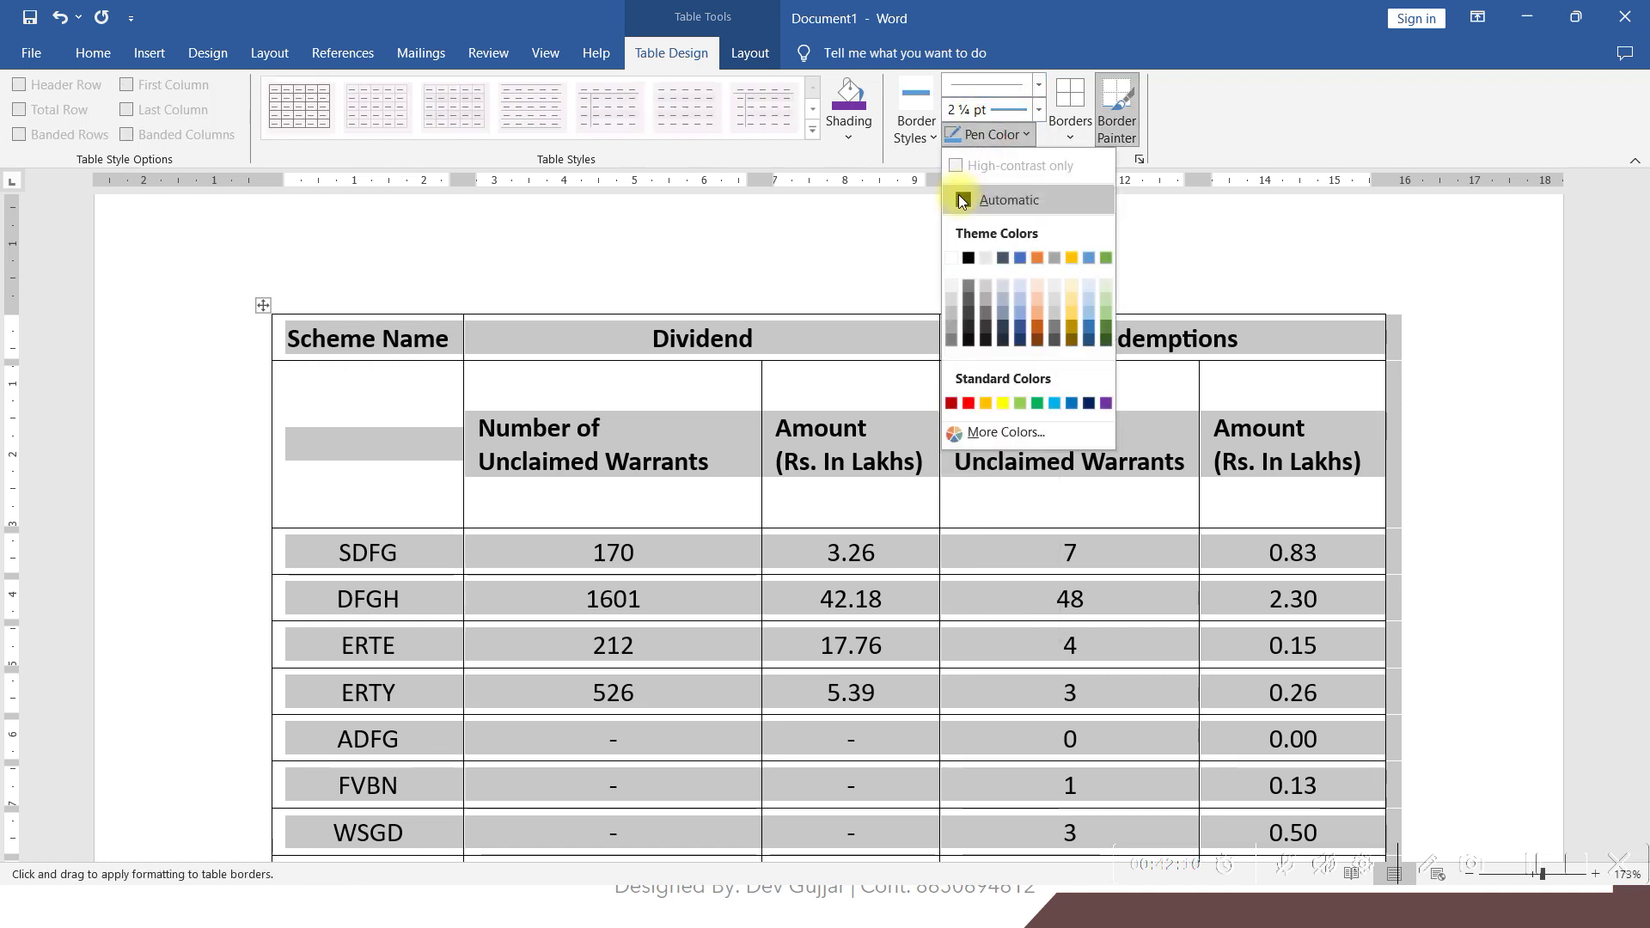
pyautogui.click(968, 258)
pyautogui.click(1070, 136)
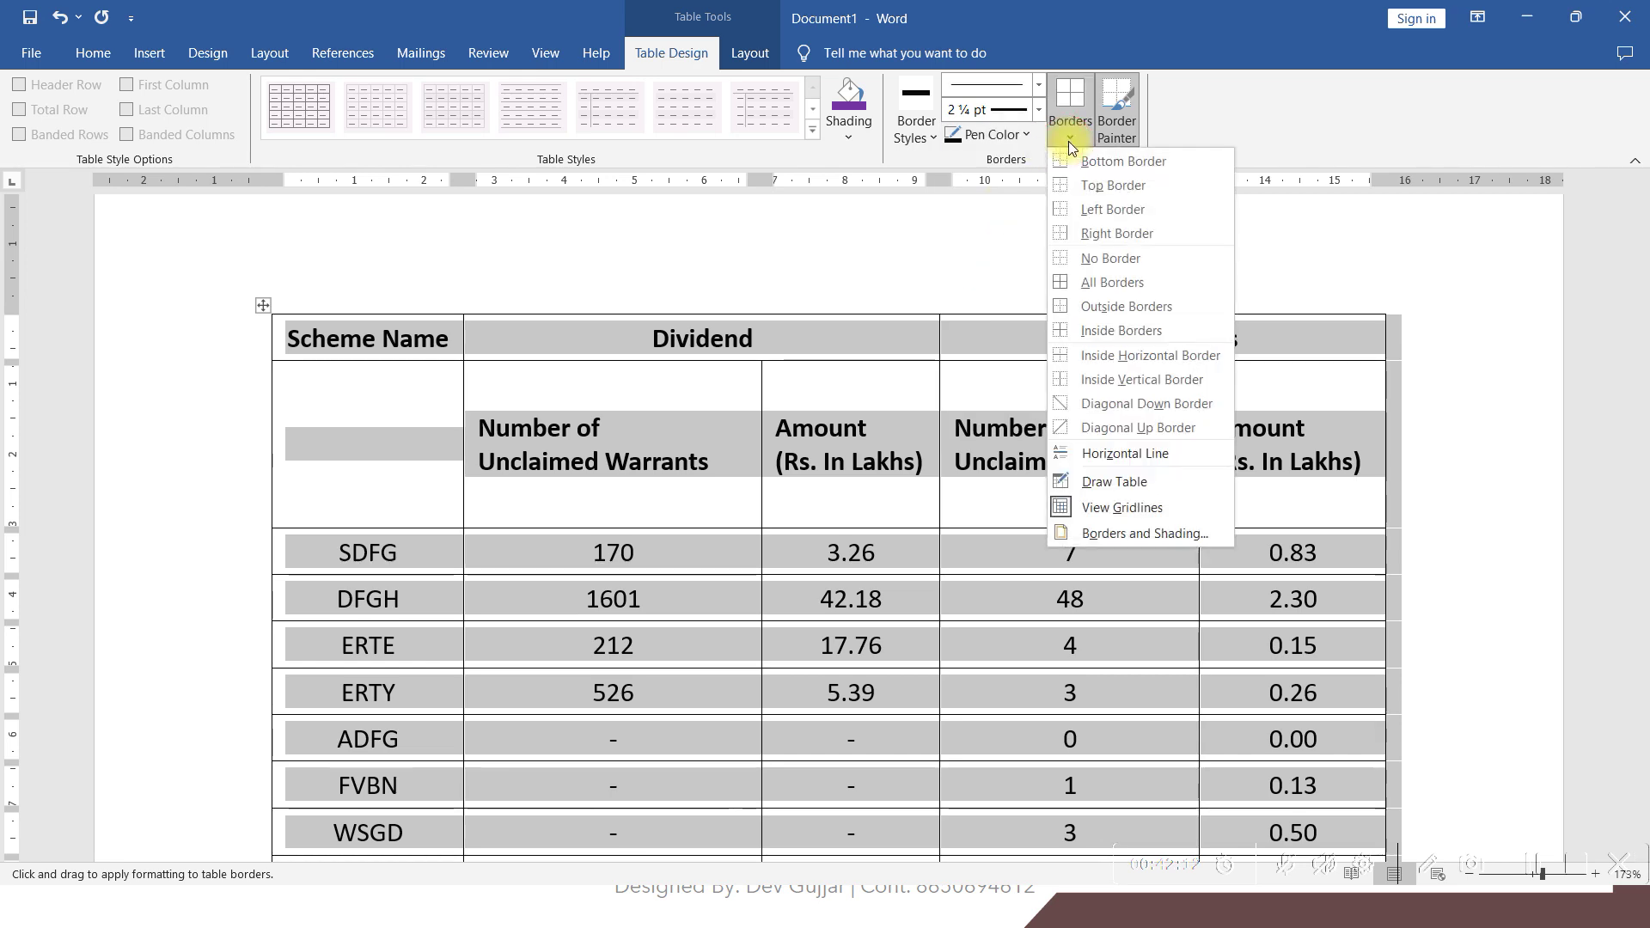
pyautogui.click(1083, 292)
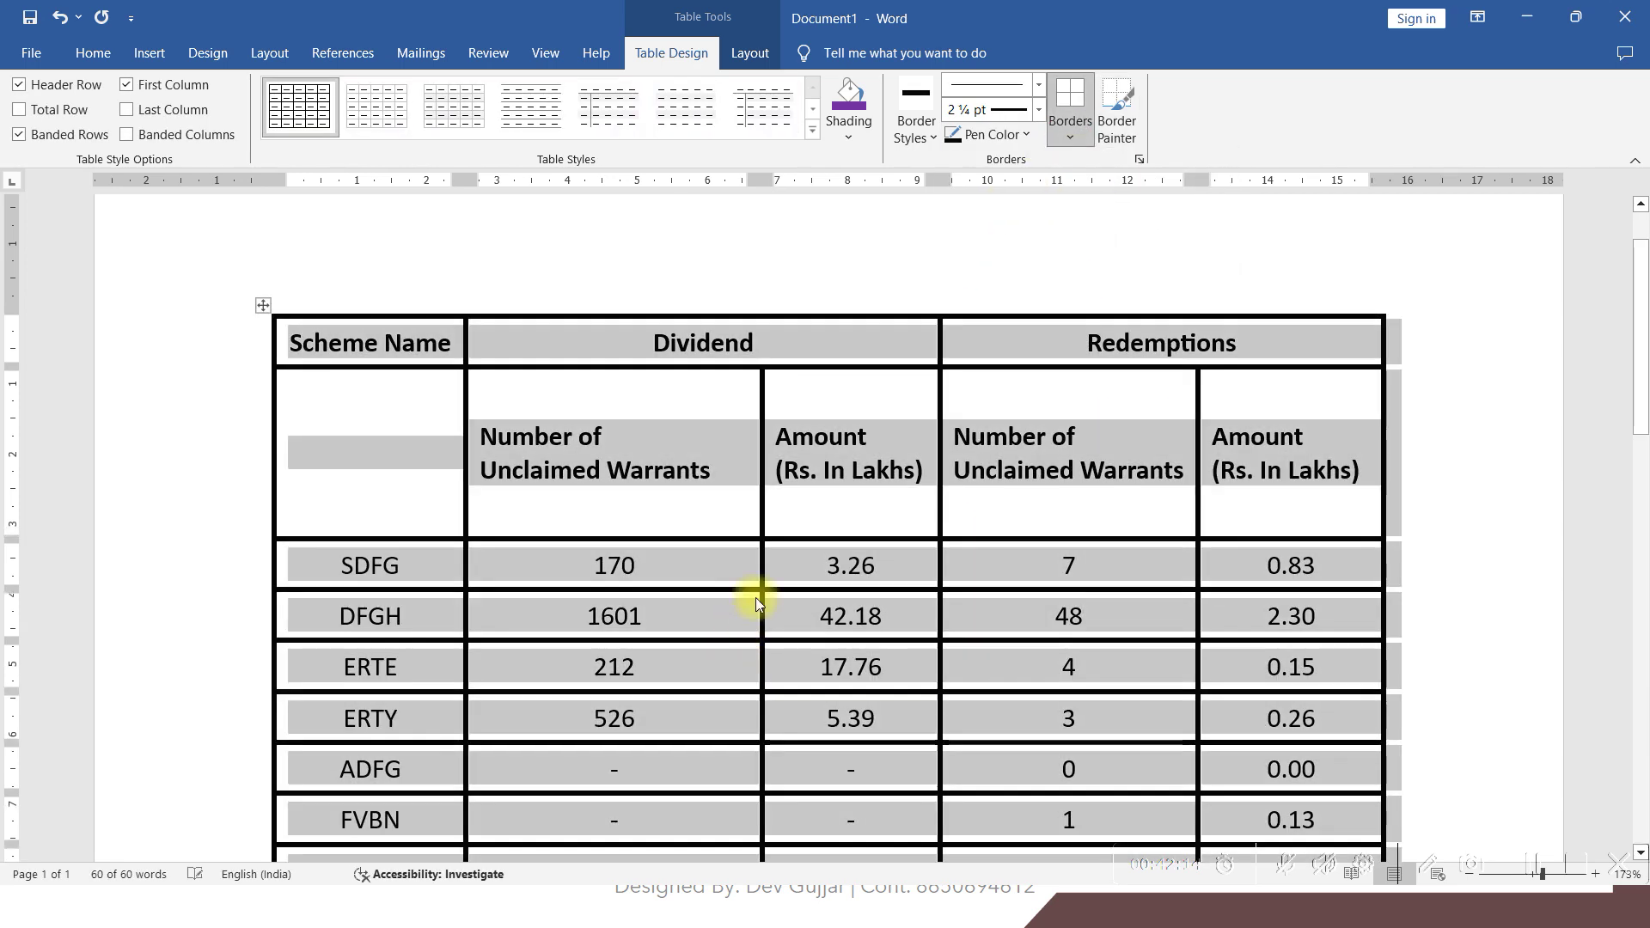
pyautogui.scroll(-3, 757, 593)
pyautogui.scroll(1, 756, 594)
pyautogui.scroll(2, 753, 592)
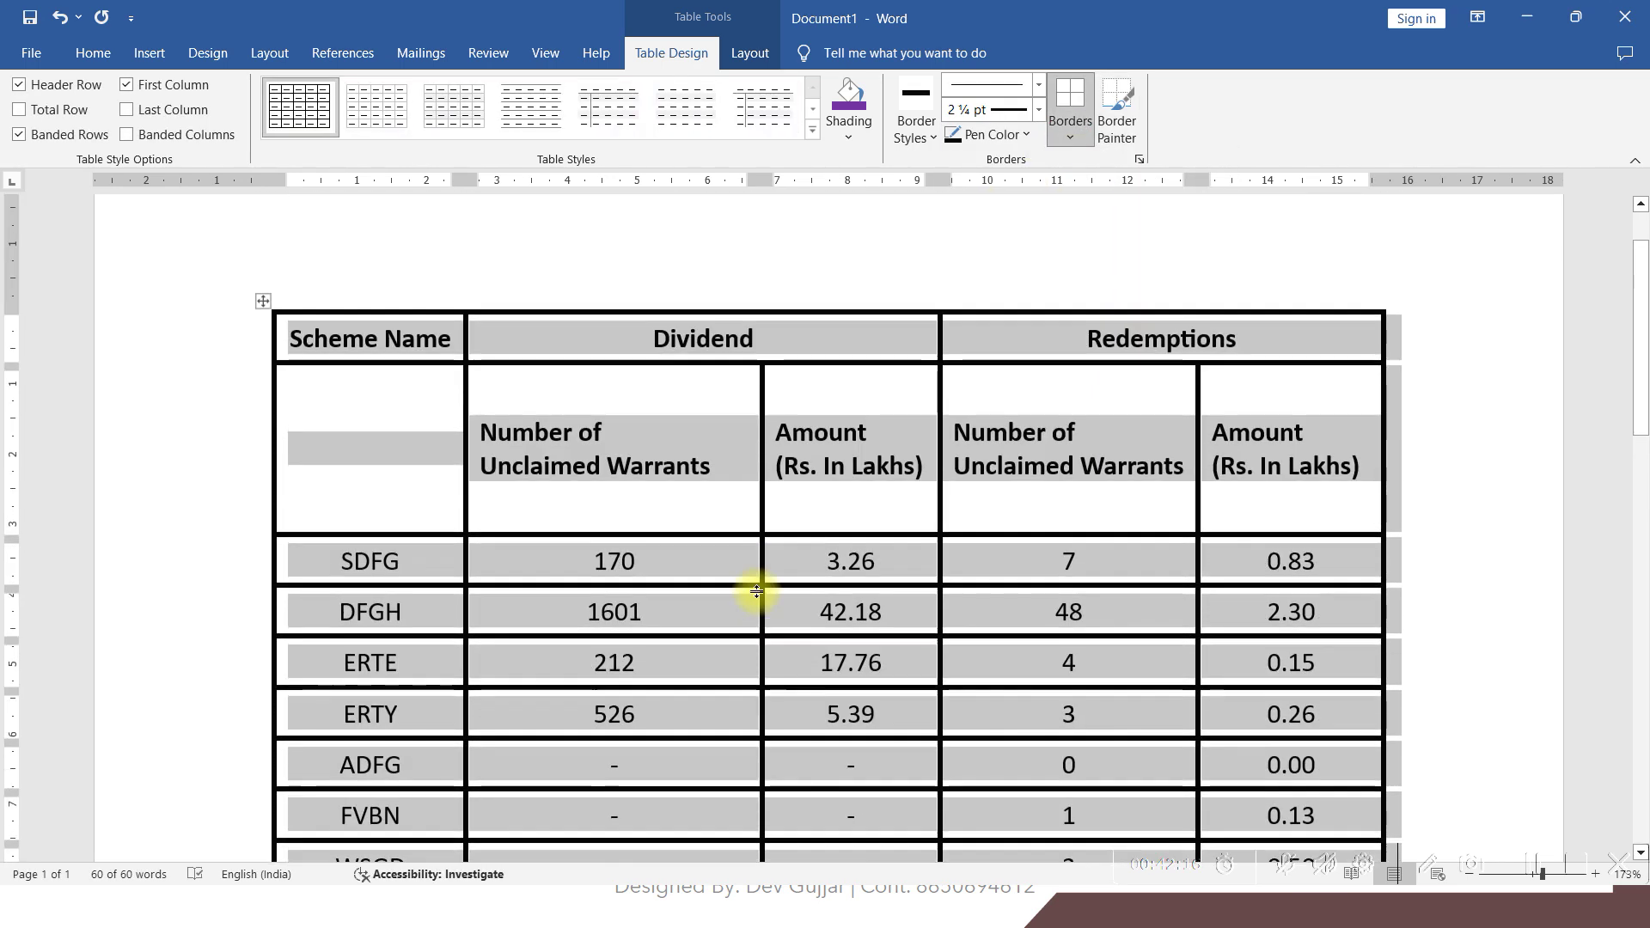
pyautogui.click(683, 507)
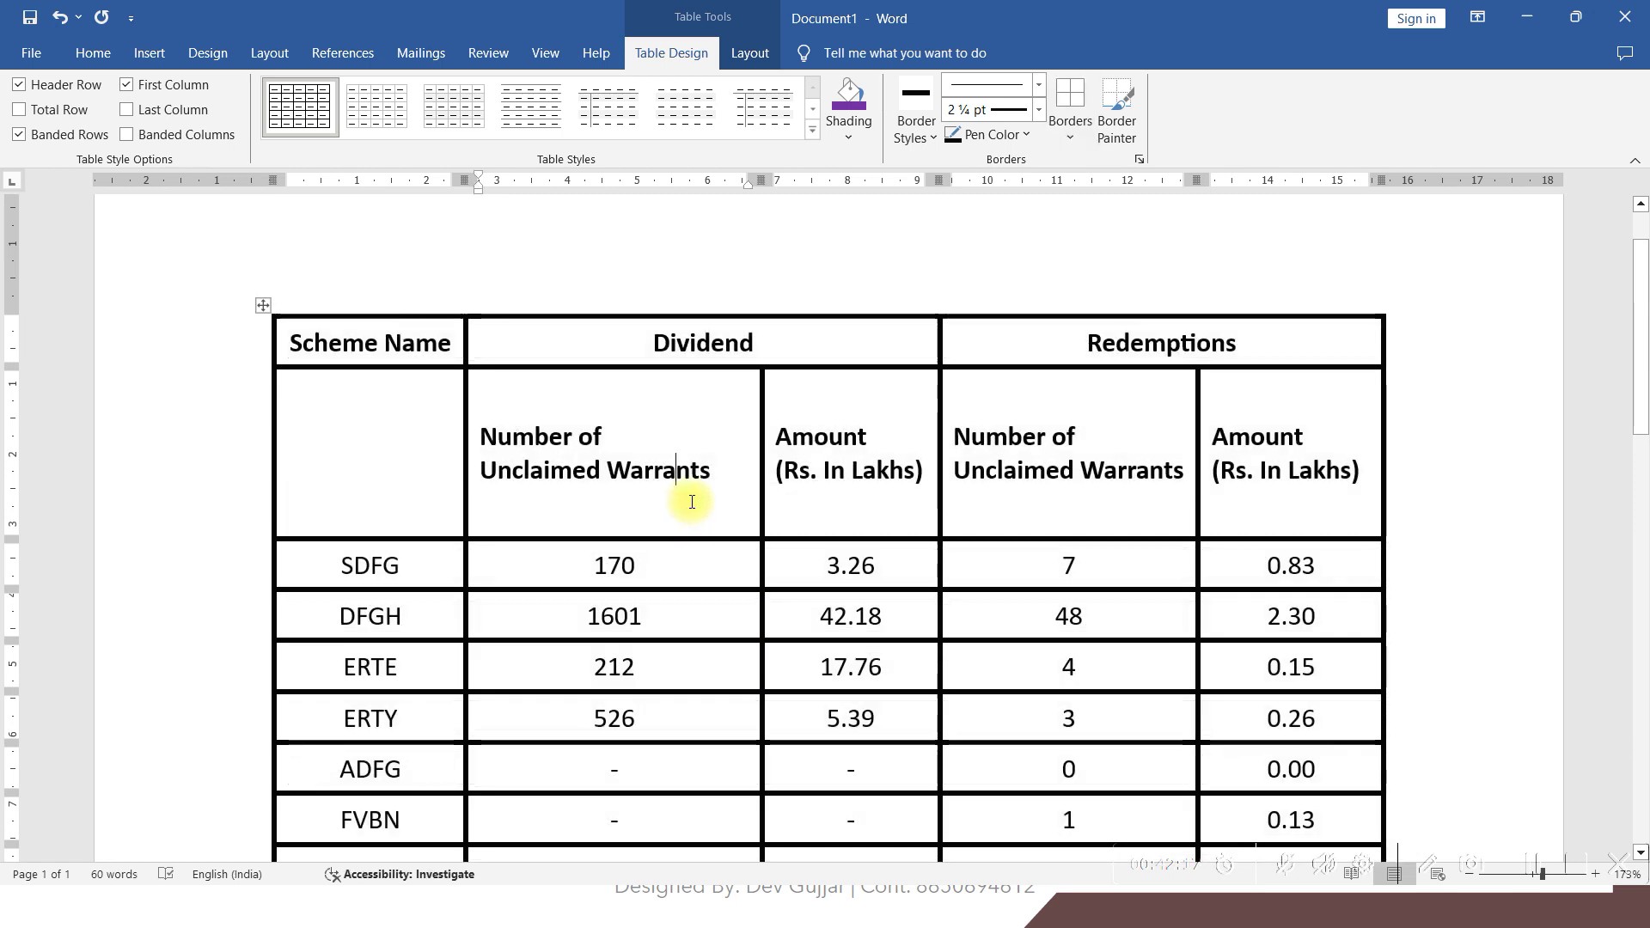
# Add a thicker 3 pt outside border around the table and compare with the reference
pyautogui.click(263, 305)
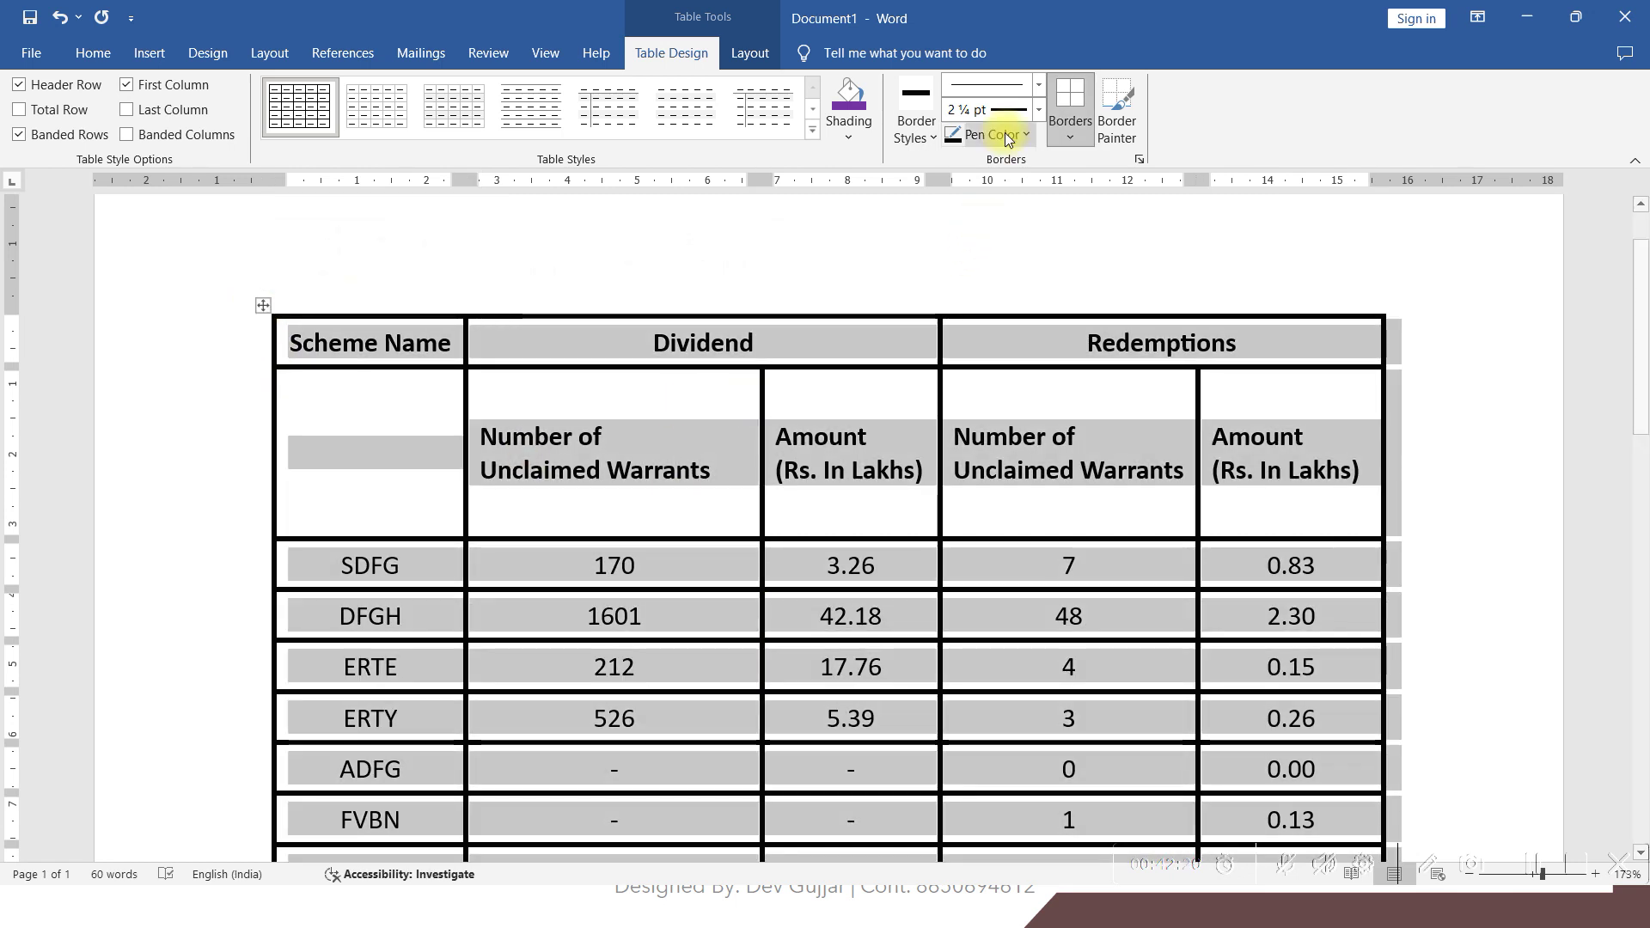
pyautogui.click(997, 85)
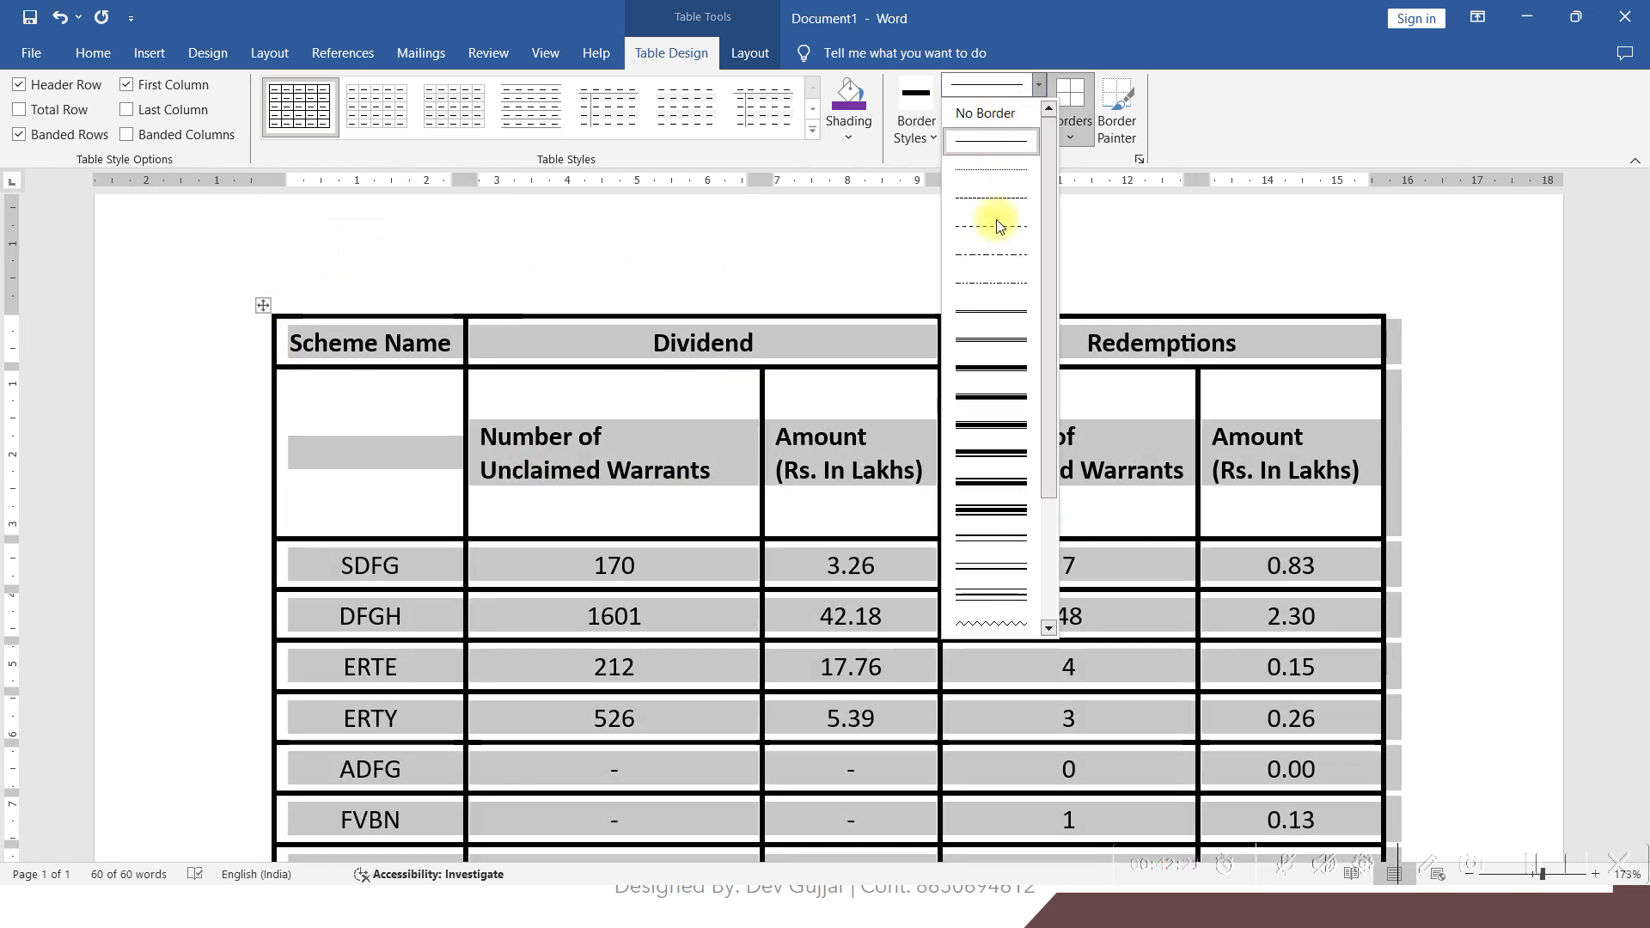
pyautogui.click(995, 453)
pyautogui.click(1060, 144)
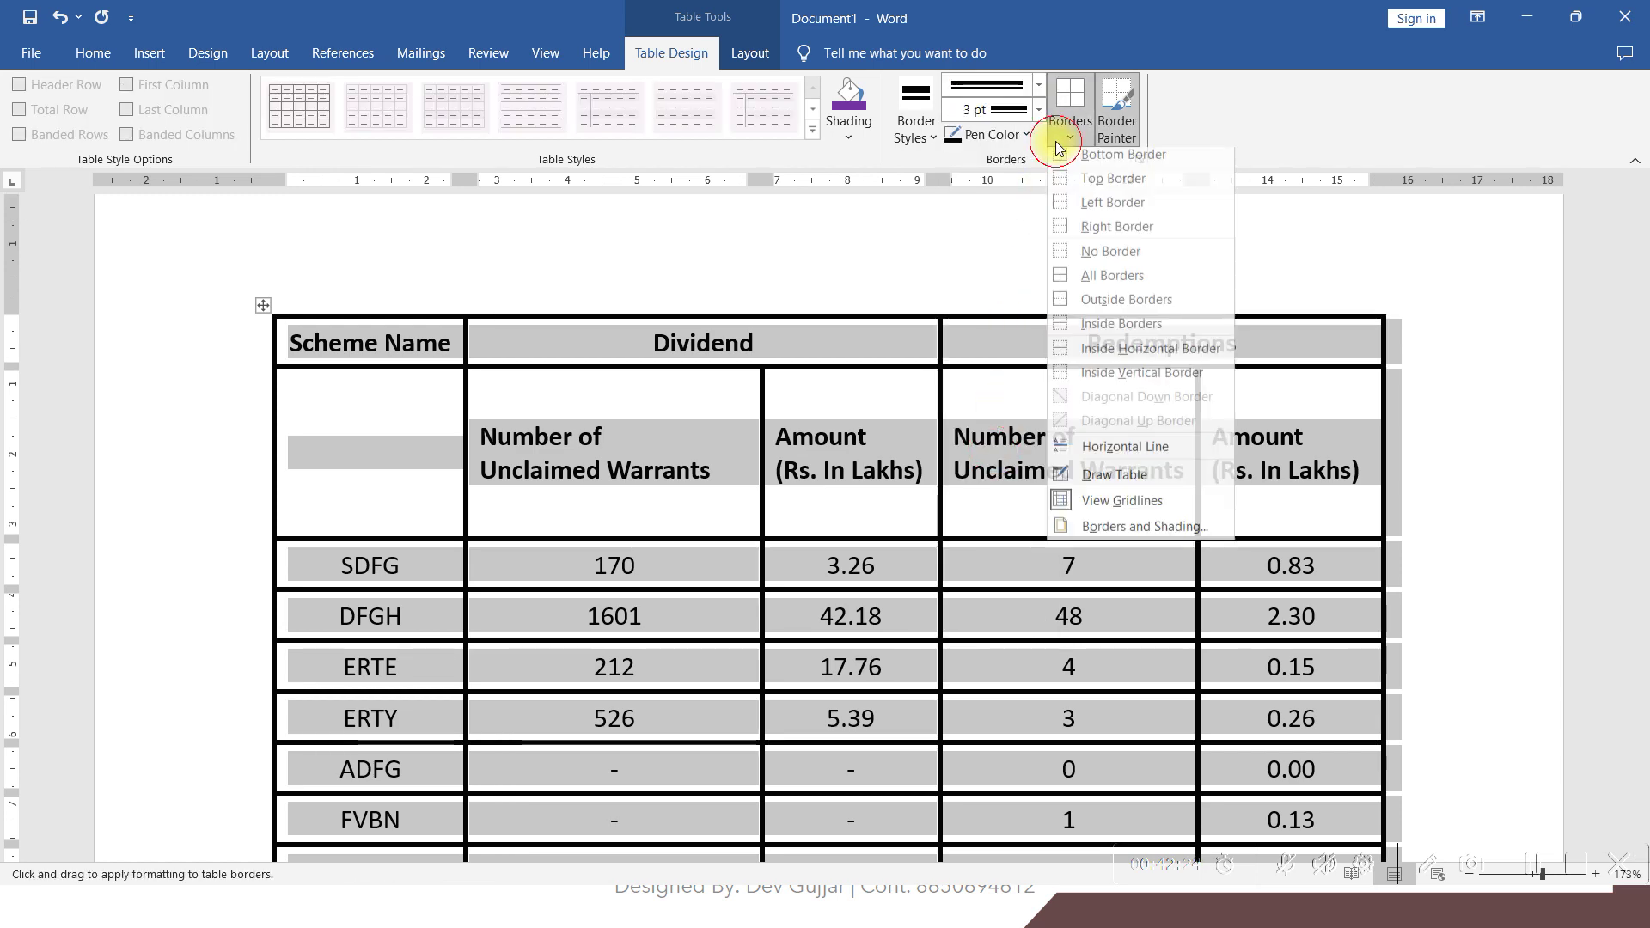
pyautogui.click(1082, 309)
pyautogui.scroll(-3, 794, 504)
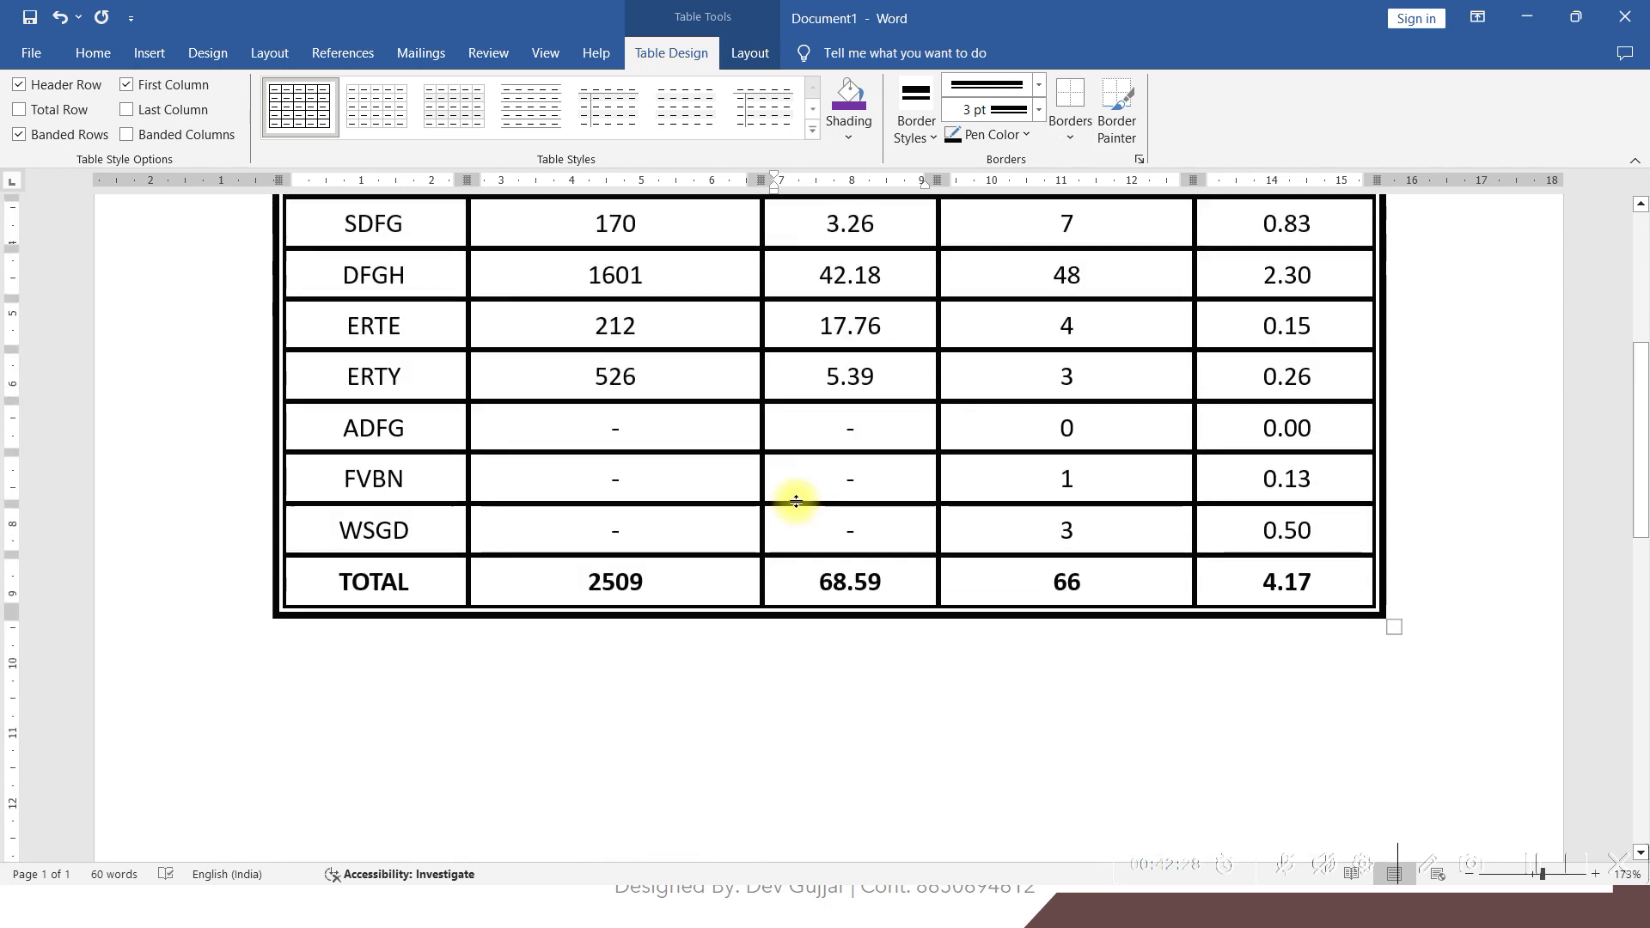
pyautogui.scroll(2, 795, 503)
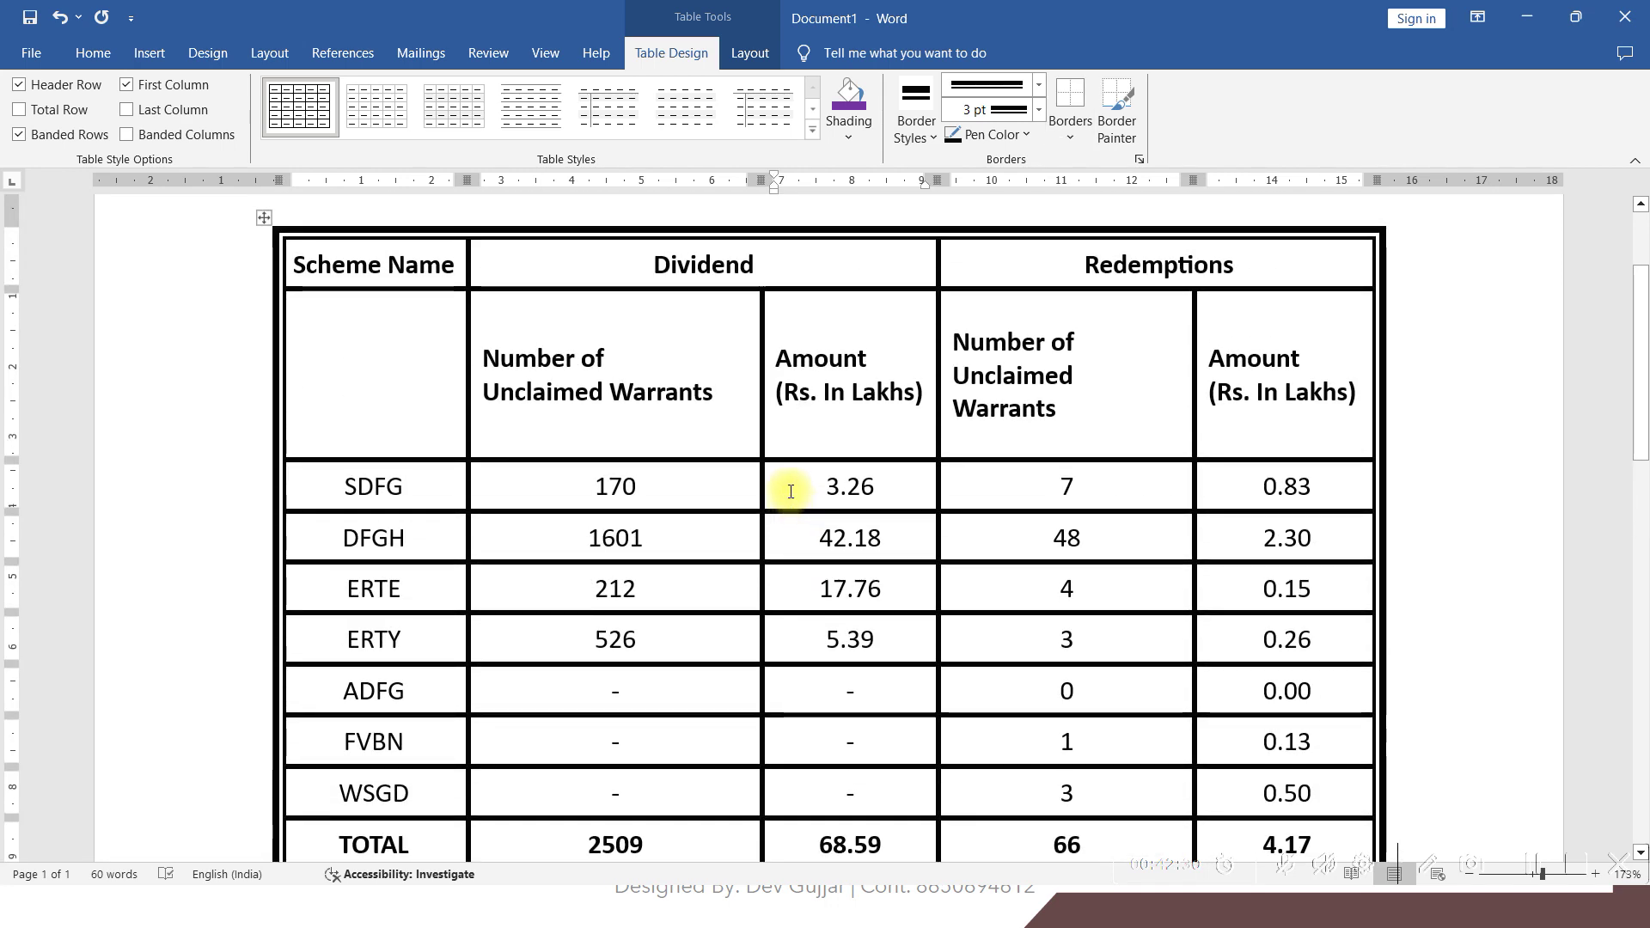
pyautogui.hotkey('alt', 'Tab')
pyautogui.hotkey('alt', 'Tab')
pyautogui.keyDown('ctrl'); pyautogui.scroll(-3, 788, 468); pyautogui.keyUp('ctrl')
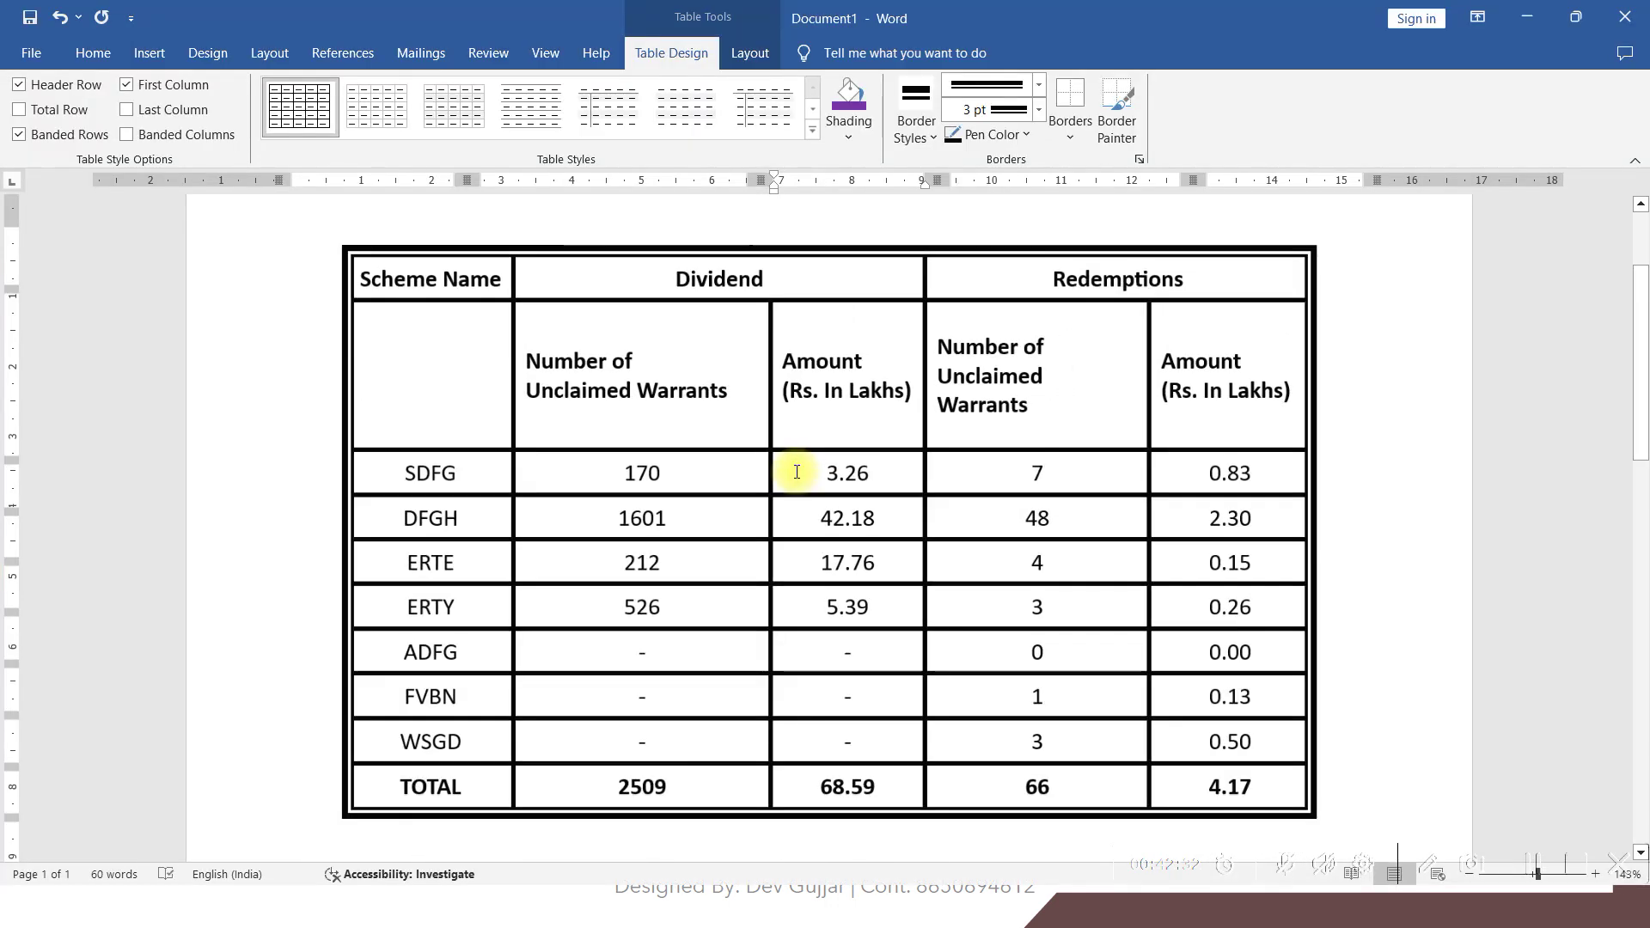
pyautogui.hotkey('alt', 'Tab')
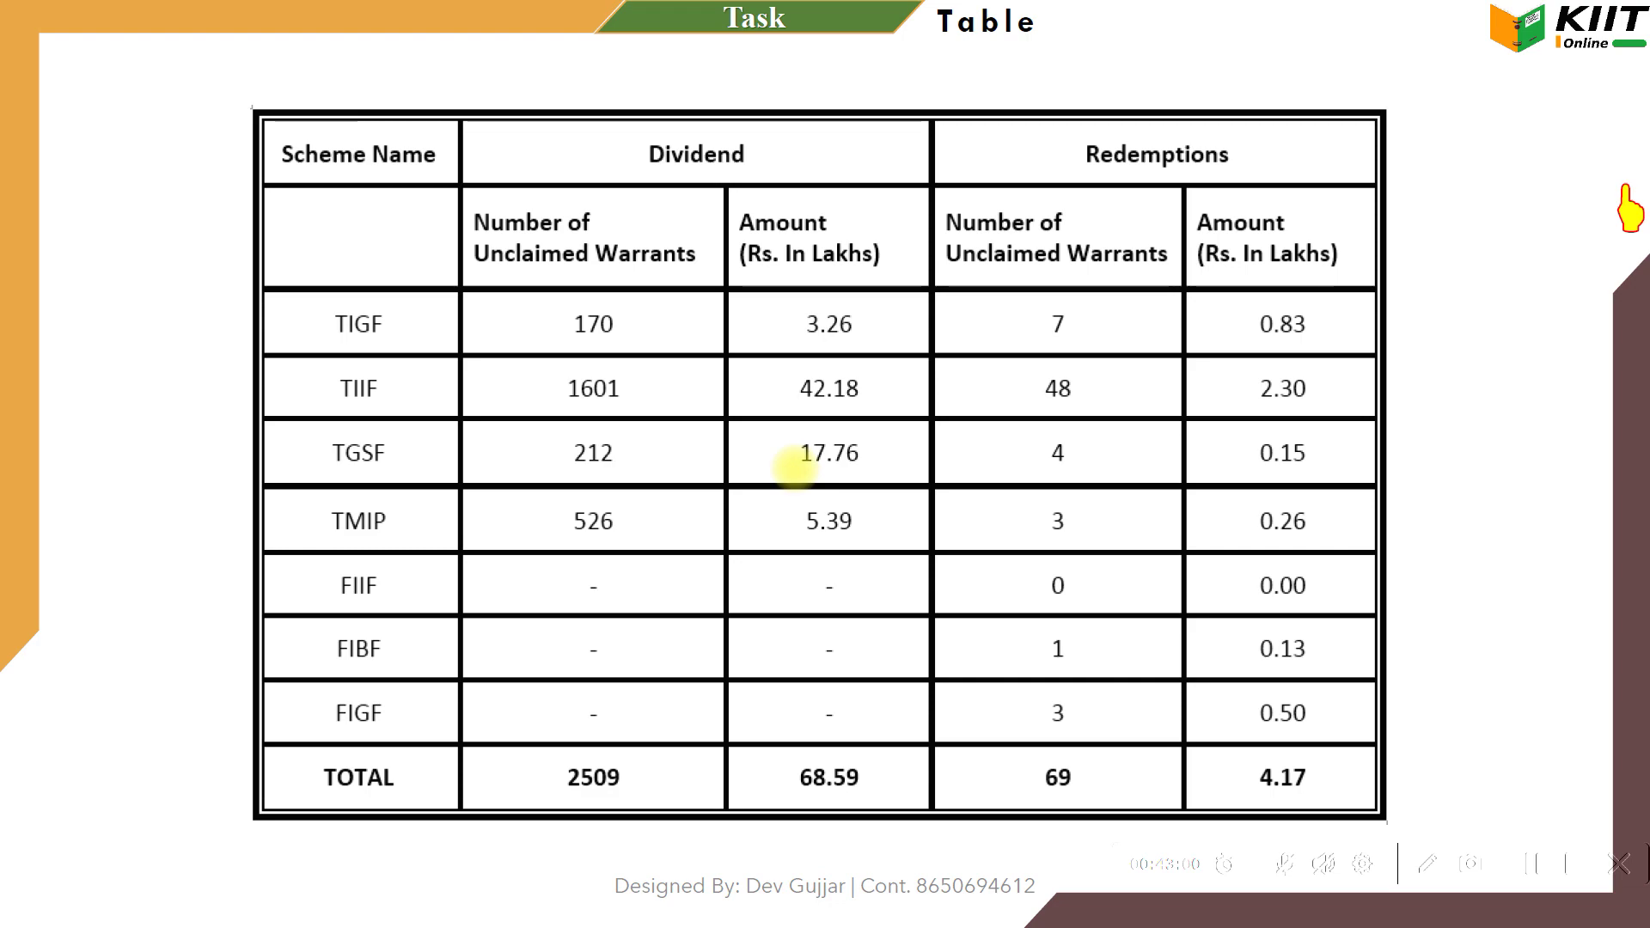
# Exit full-screen in Acrobat and jump to the "How to?" index on page 24
pyautogui.press('Escape')
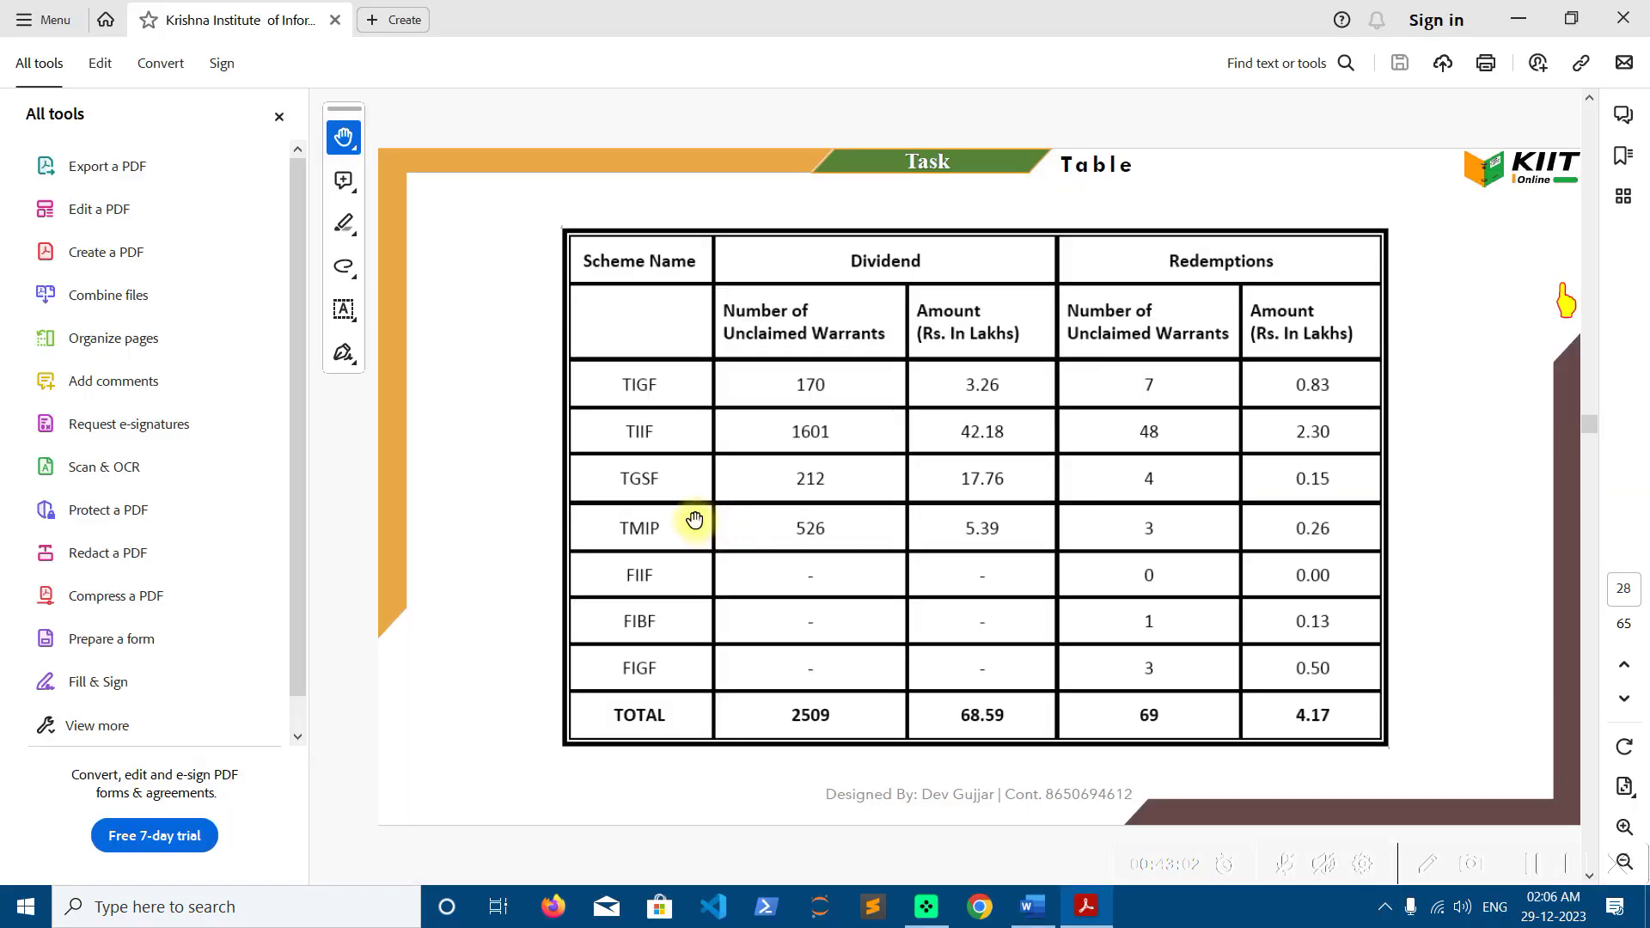
pyautogui.click(1560, 314)
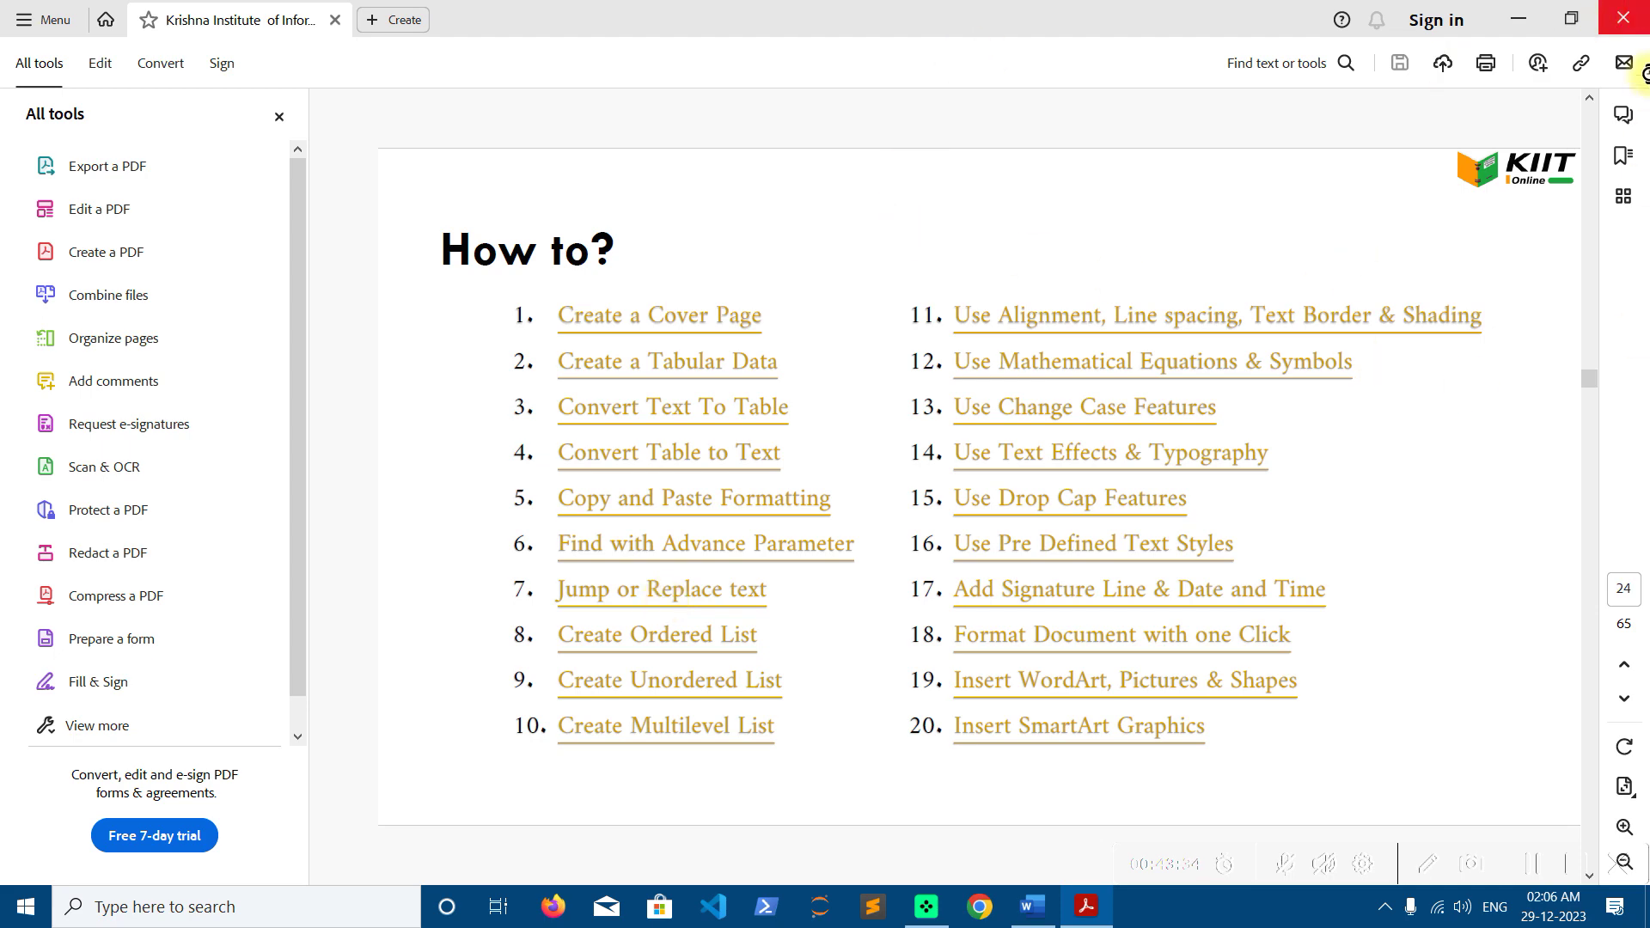
# Close Acrobat and Word without saving, then refresh the desktop
pyautogui.click(1623, 17)
pyautogui.click(1624, 16)
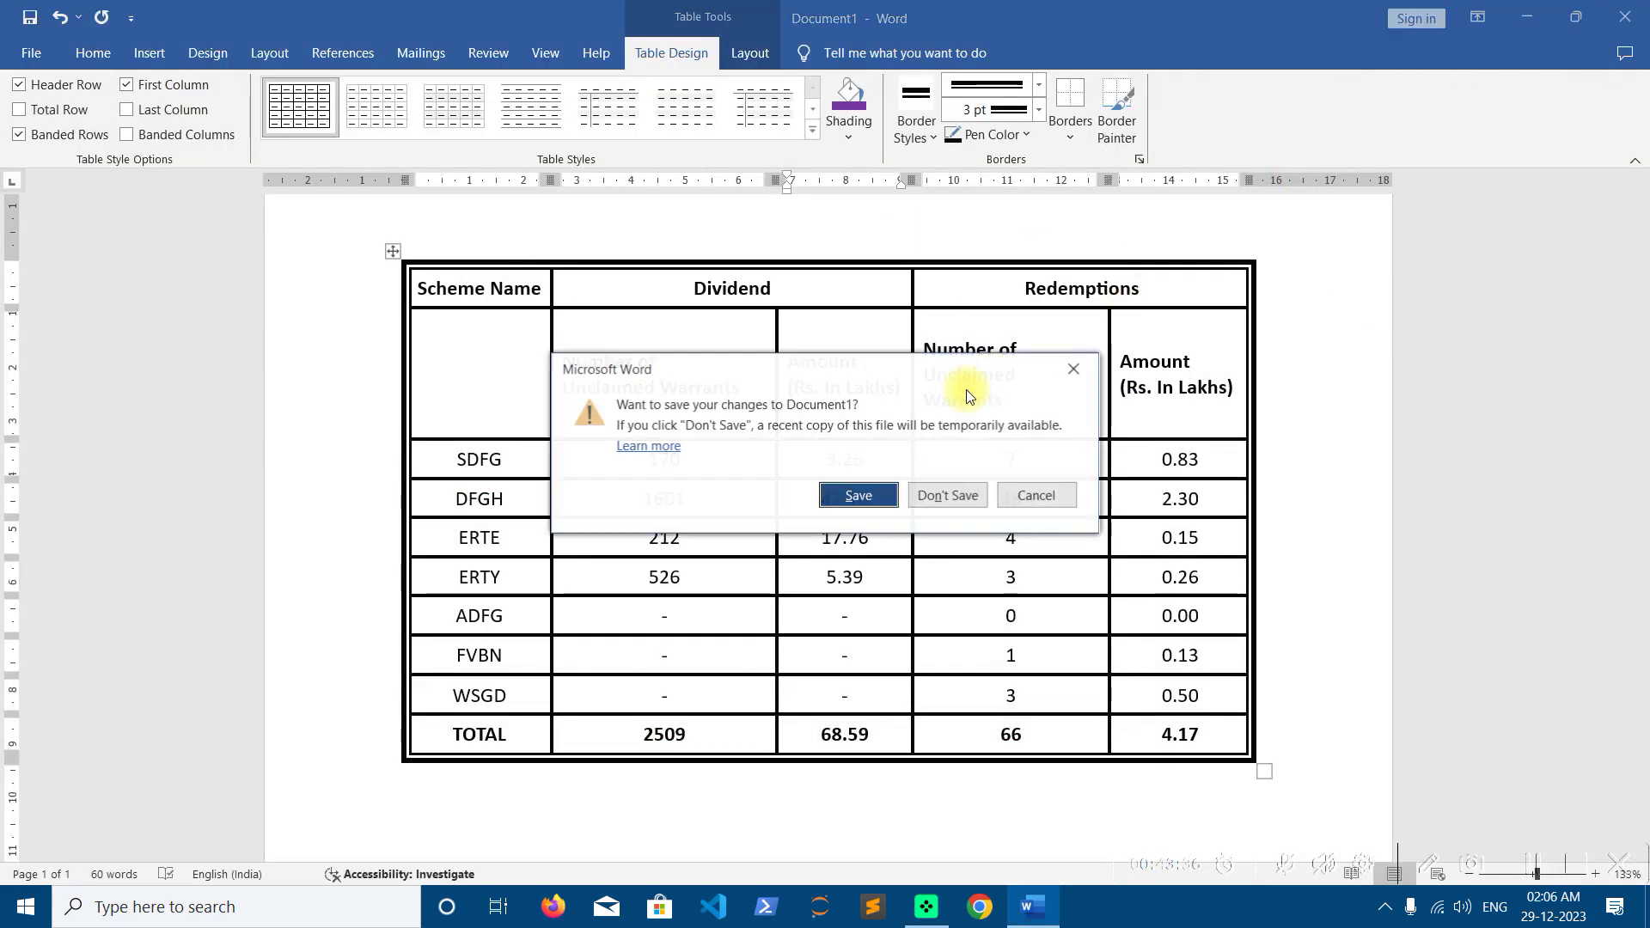
pyautogui.click(946, 497)
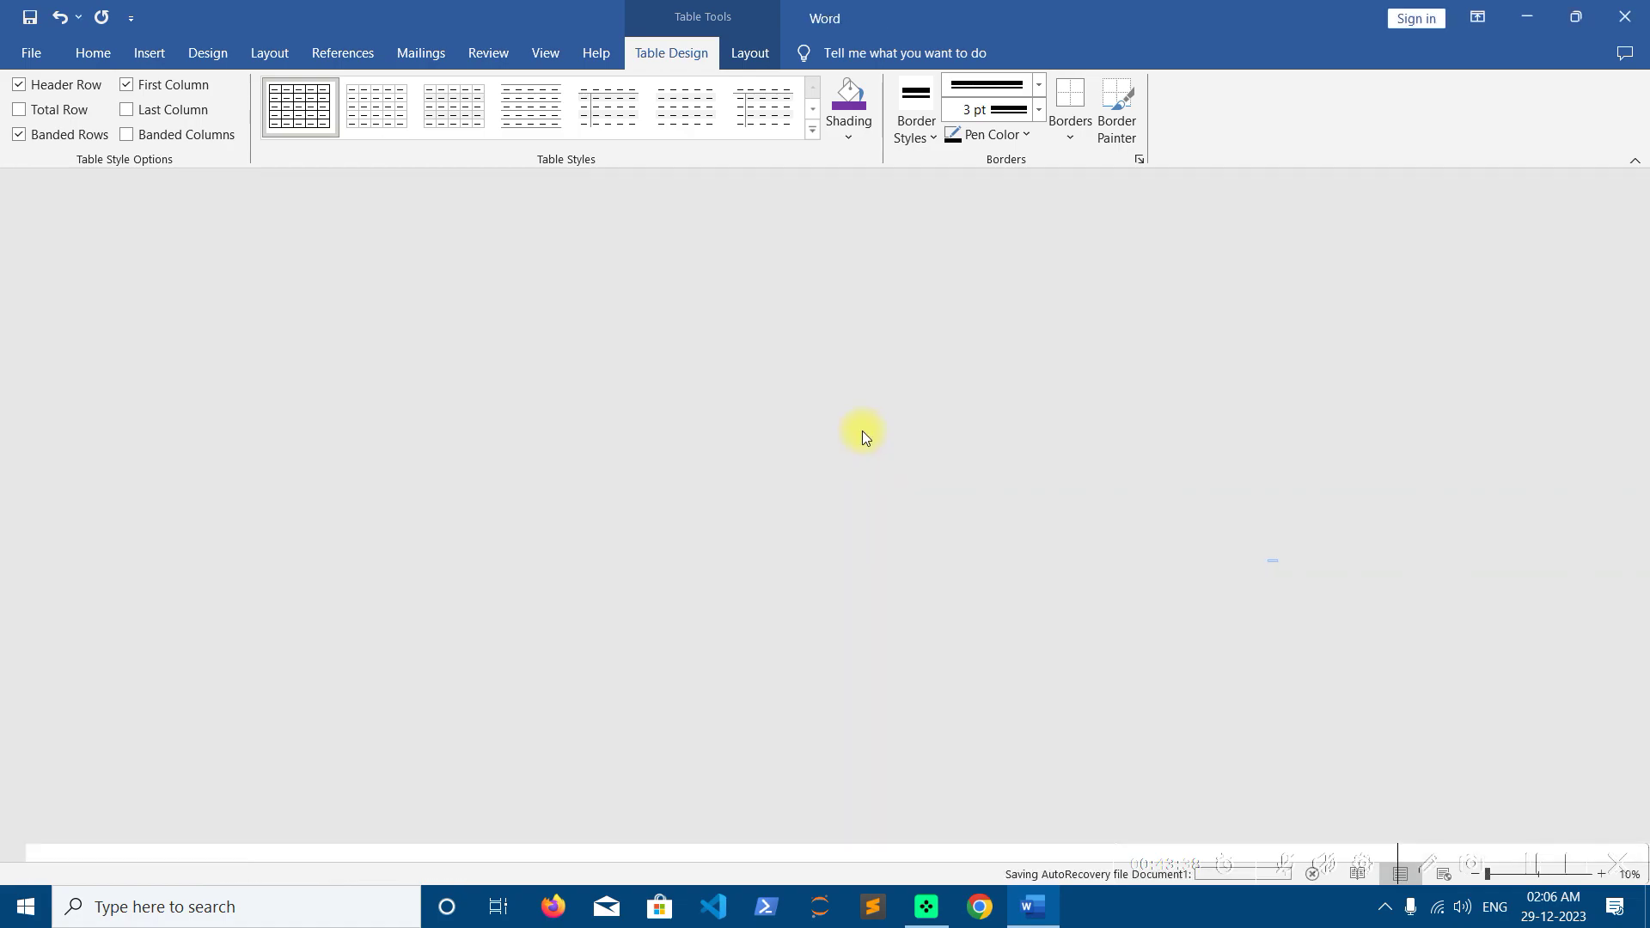
pyautogui.rightClick(784, 187)
pyautogui.click(847, 252)
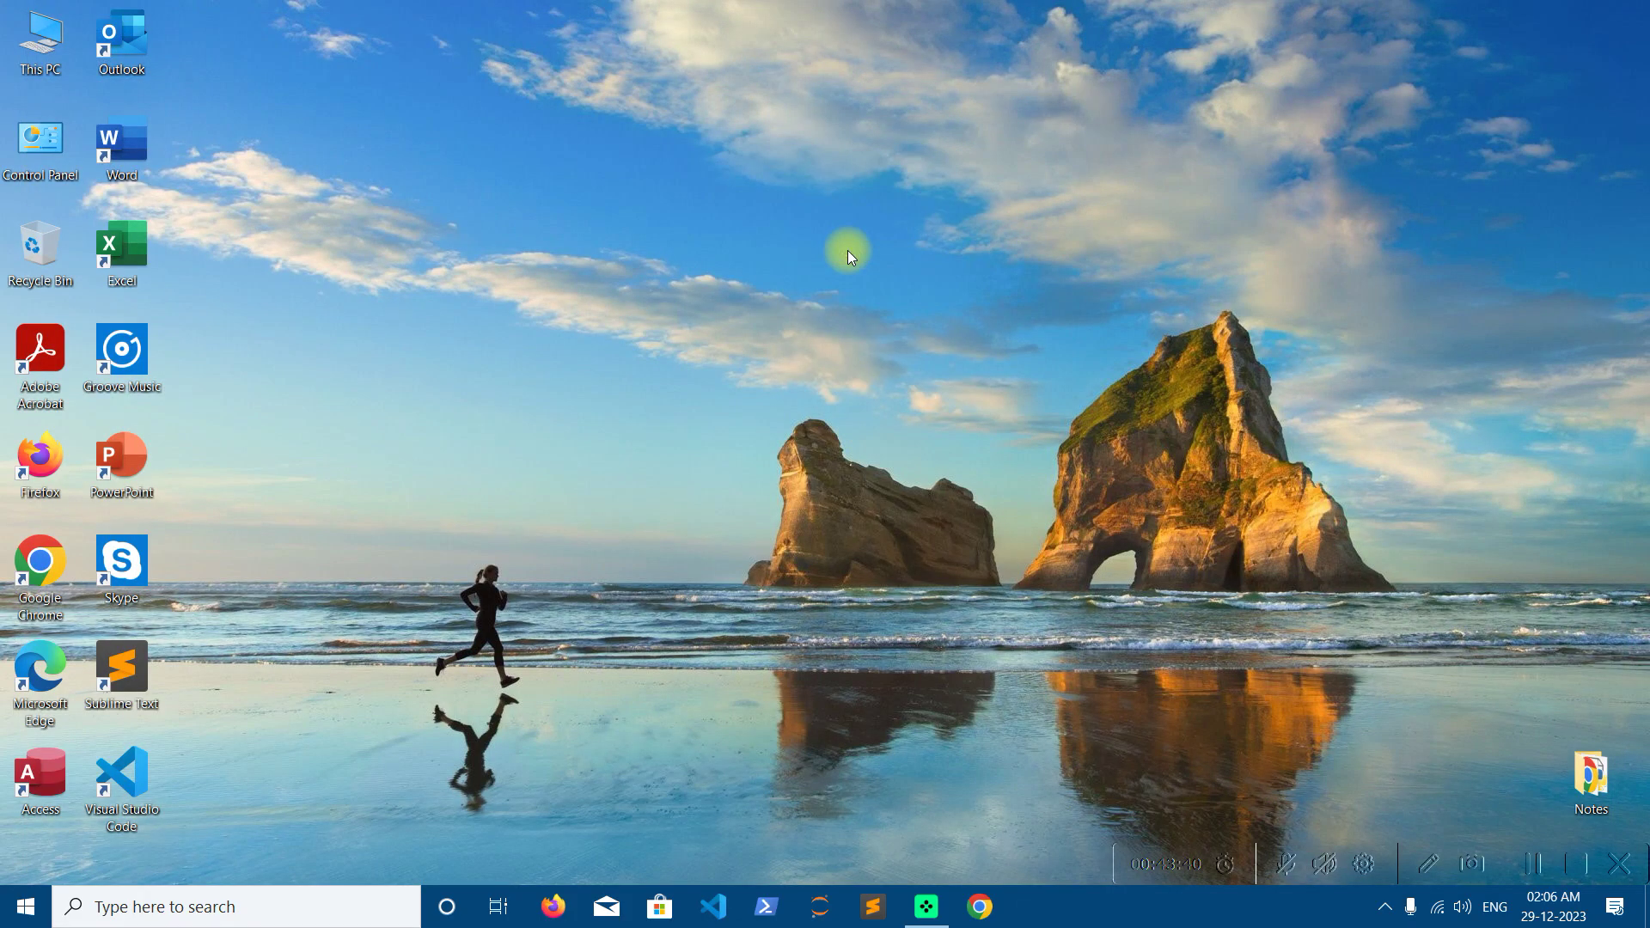